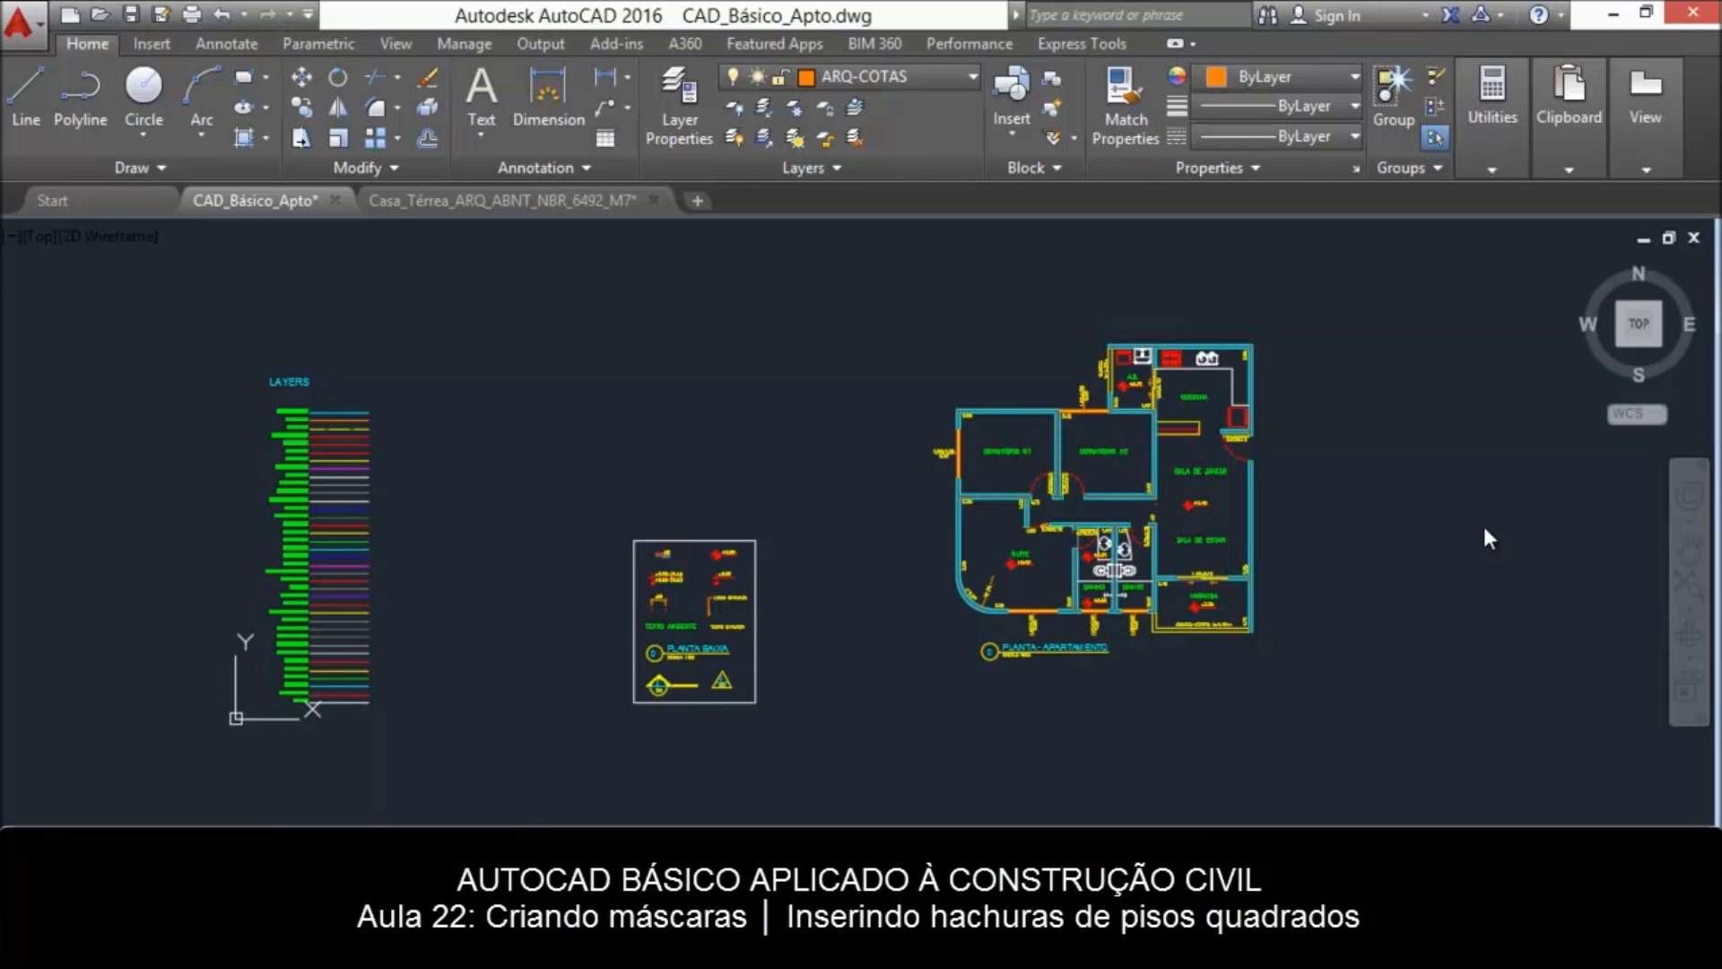
Step: Open the Autocad 2D course catalogue and show the AutoCAD 2016 course's Videoaulas list
{"action": "scroll", "coordinate": [1525, 501], "scroll_direction": "up", "scroll_amount": 2}
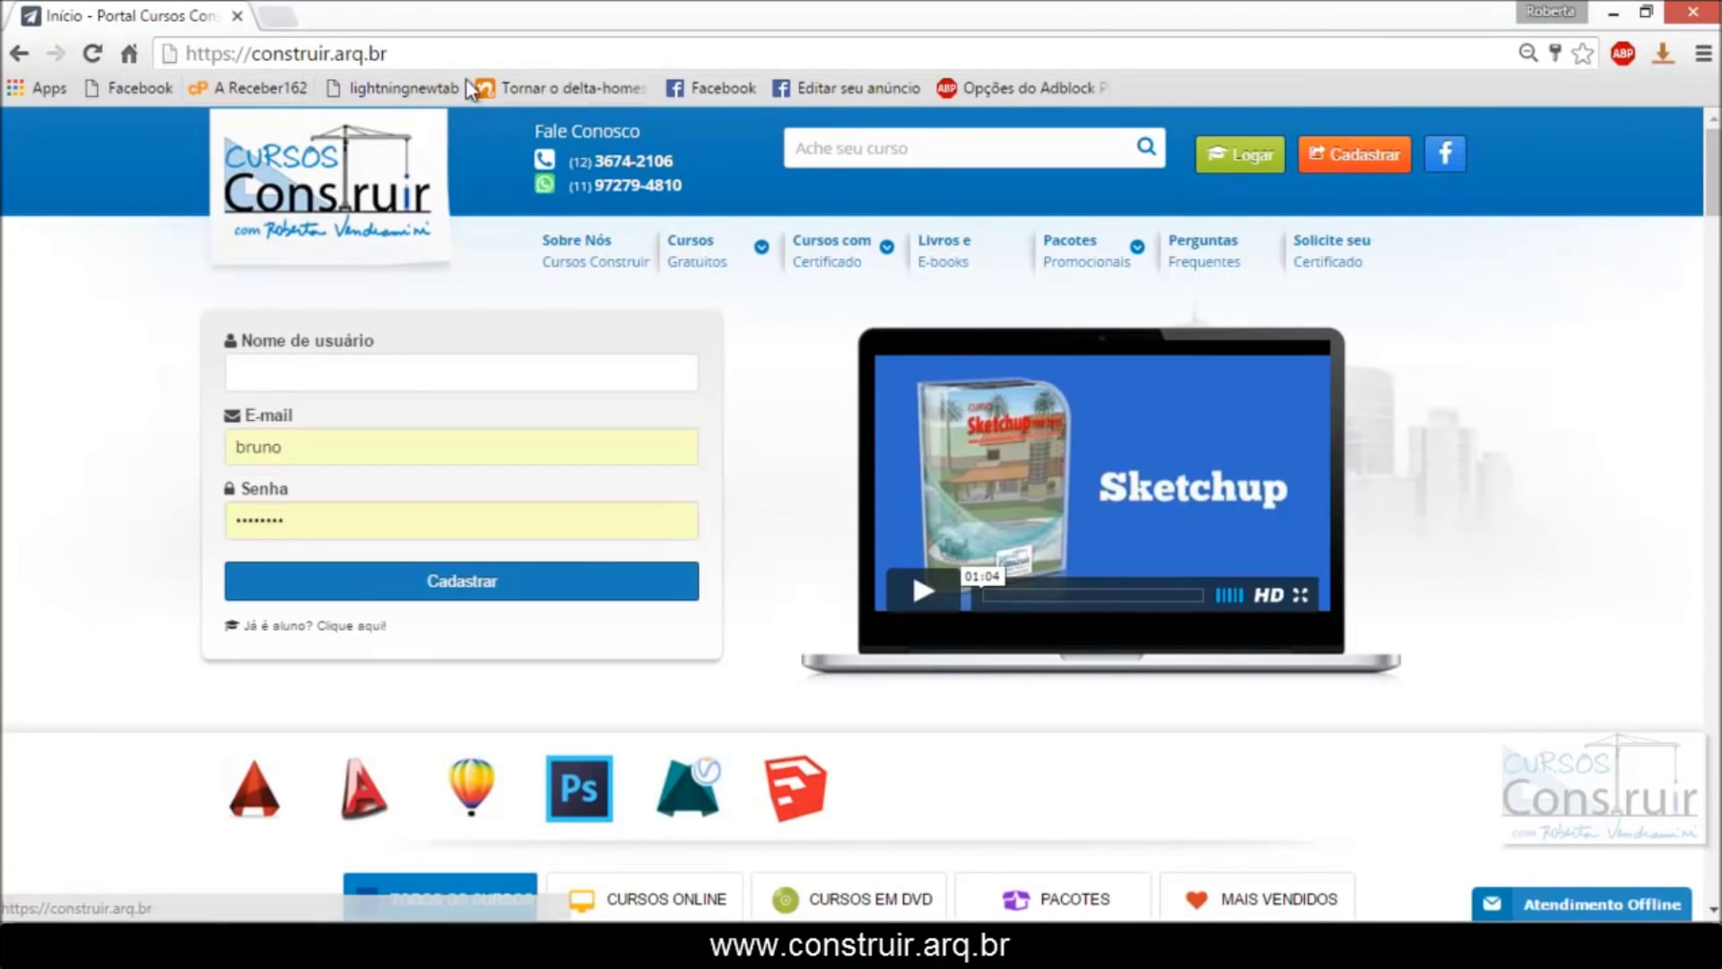
{"action": "mouse_move", "coordinate": [831, 250]}
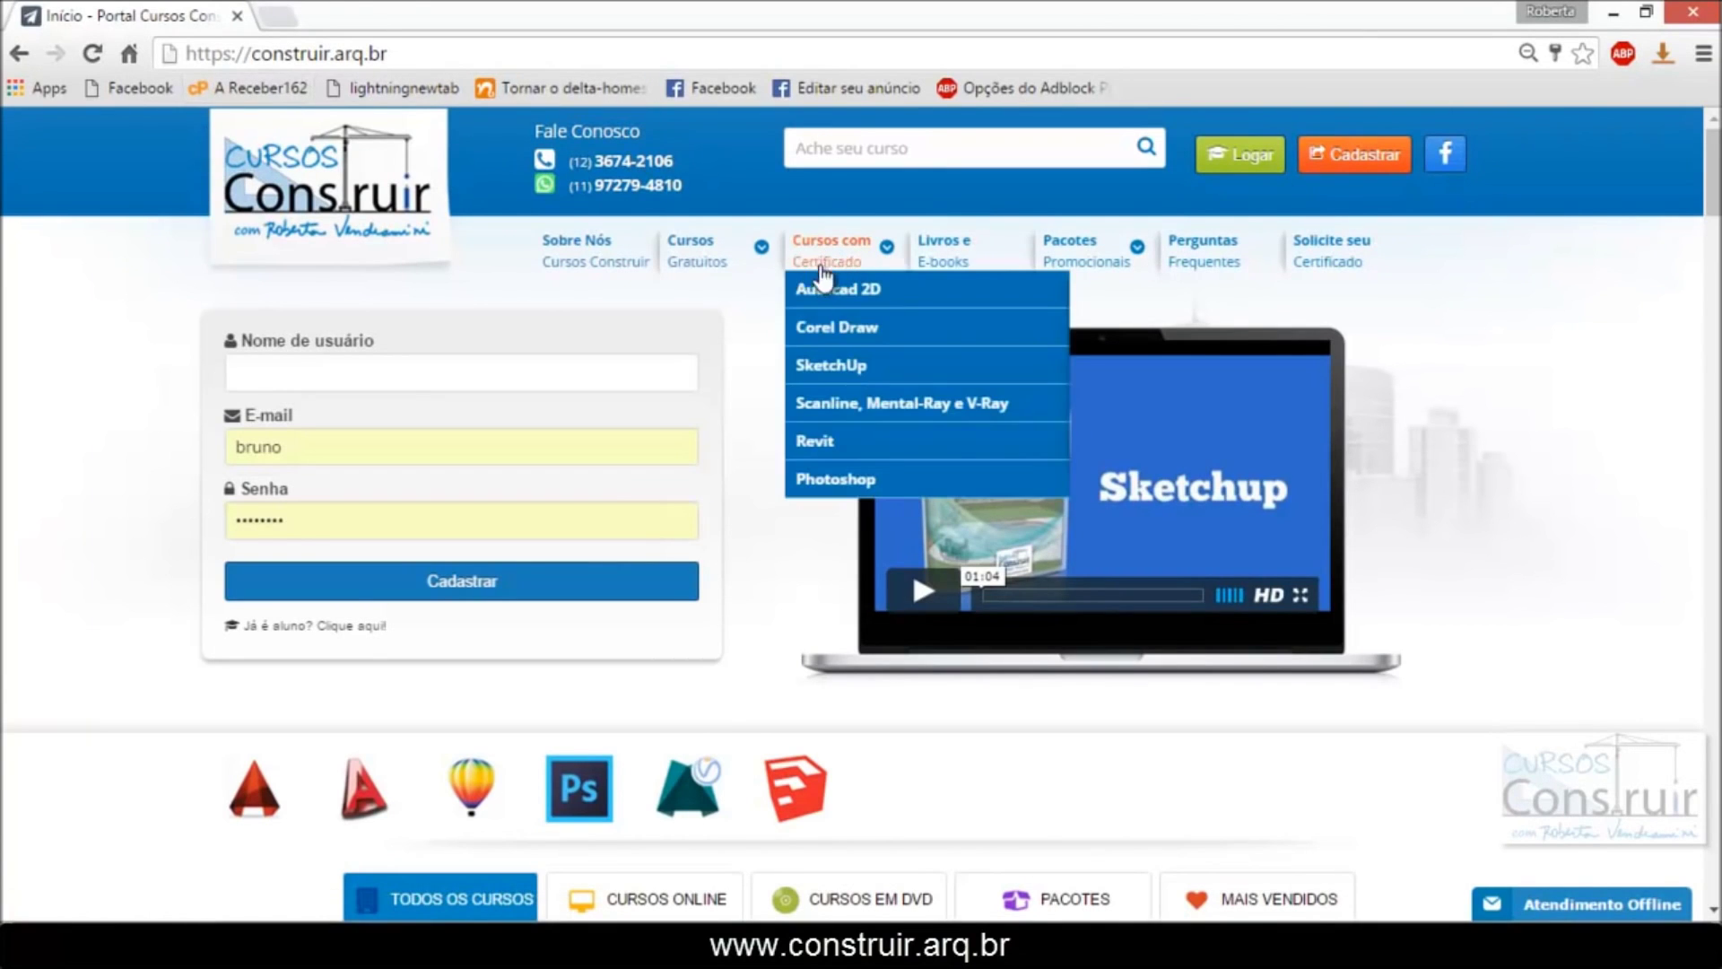
{"action": "left_click", "coordinate": [835, 283]}
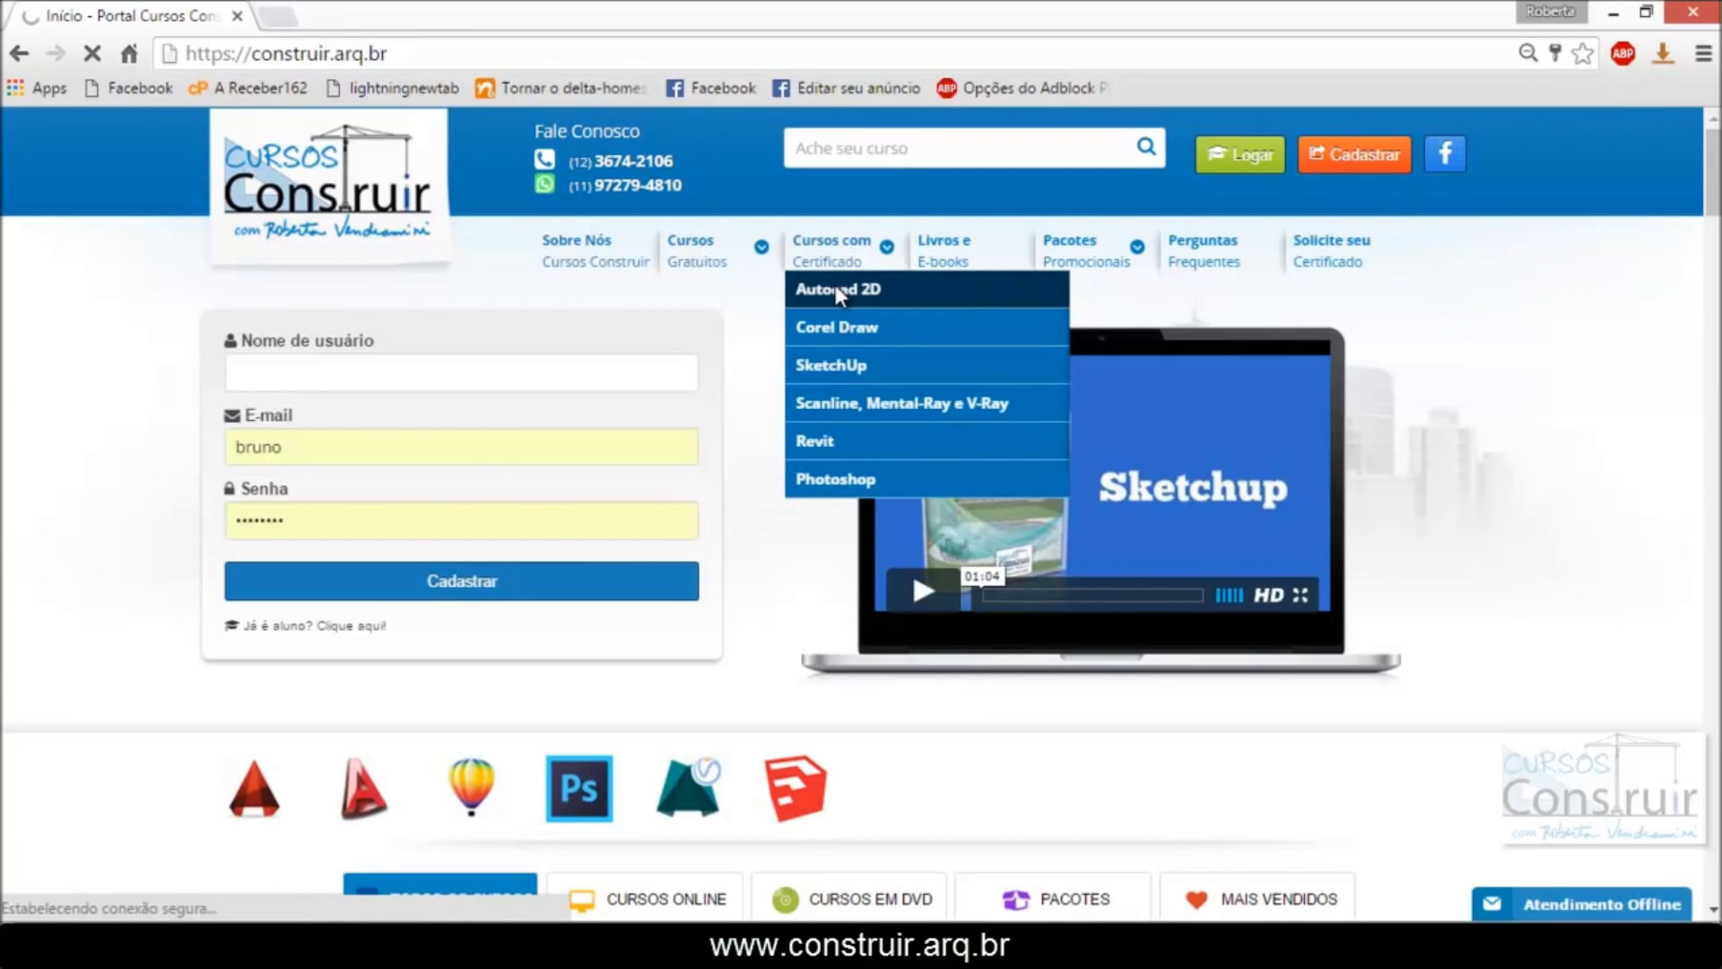
{"action": "scroll", "coordinate": [718, 392], "scroll_direction": "down", "scroll_amount": 2}
{"action": "scroll", "coordinate": [717, 392], "scroll_direction": "down", "scroll_amount": 4}
{"action": "scroll", "coordinate": [709, 388], "scroll_direction": "down", "scroll_amount": 3}
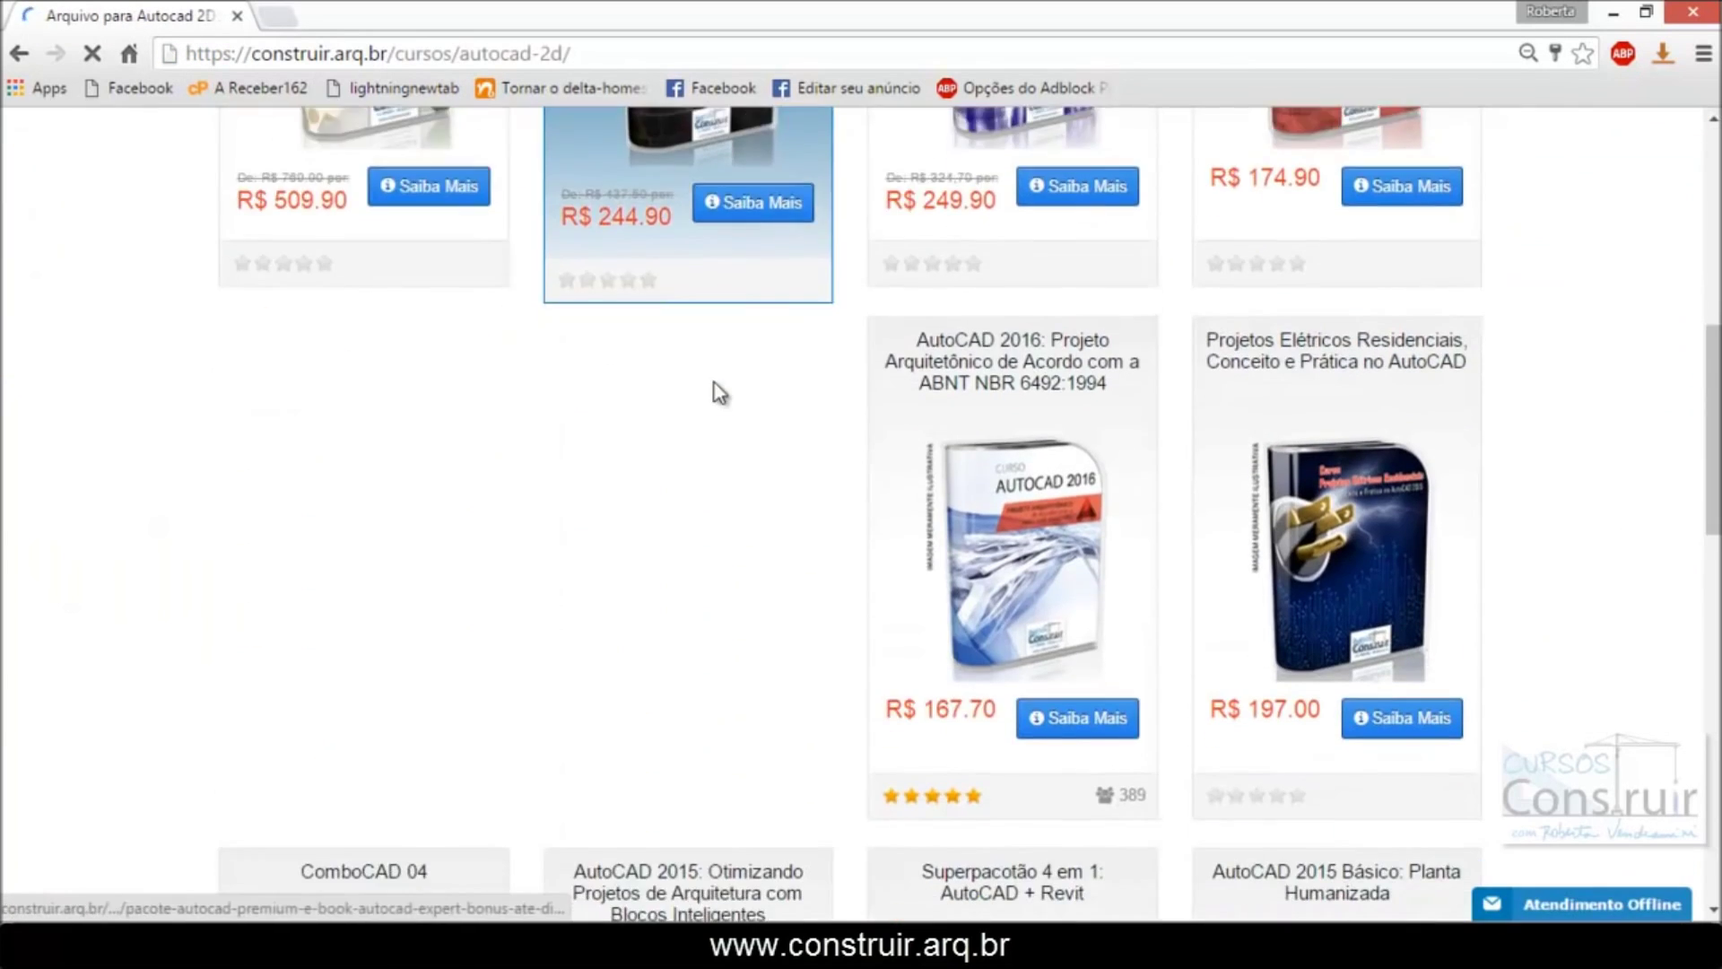
{"action": "scroll", "coordinate": [930, 397], "scroll_direction": "down", "scroll_amount": 2}
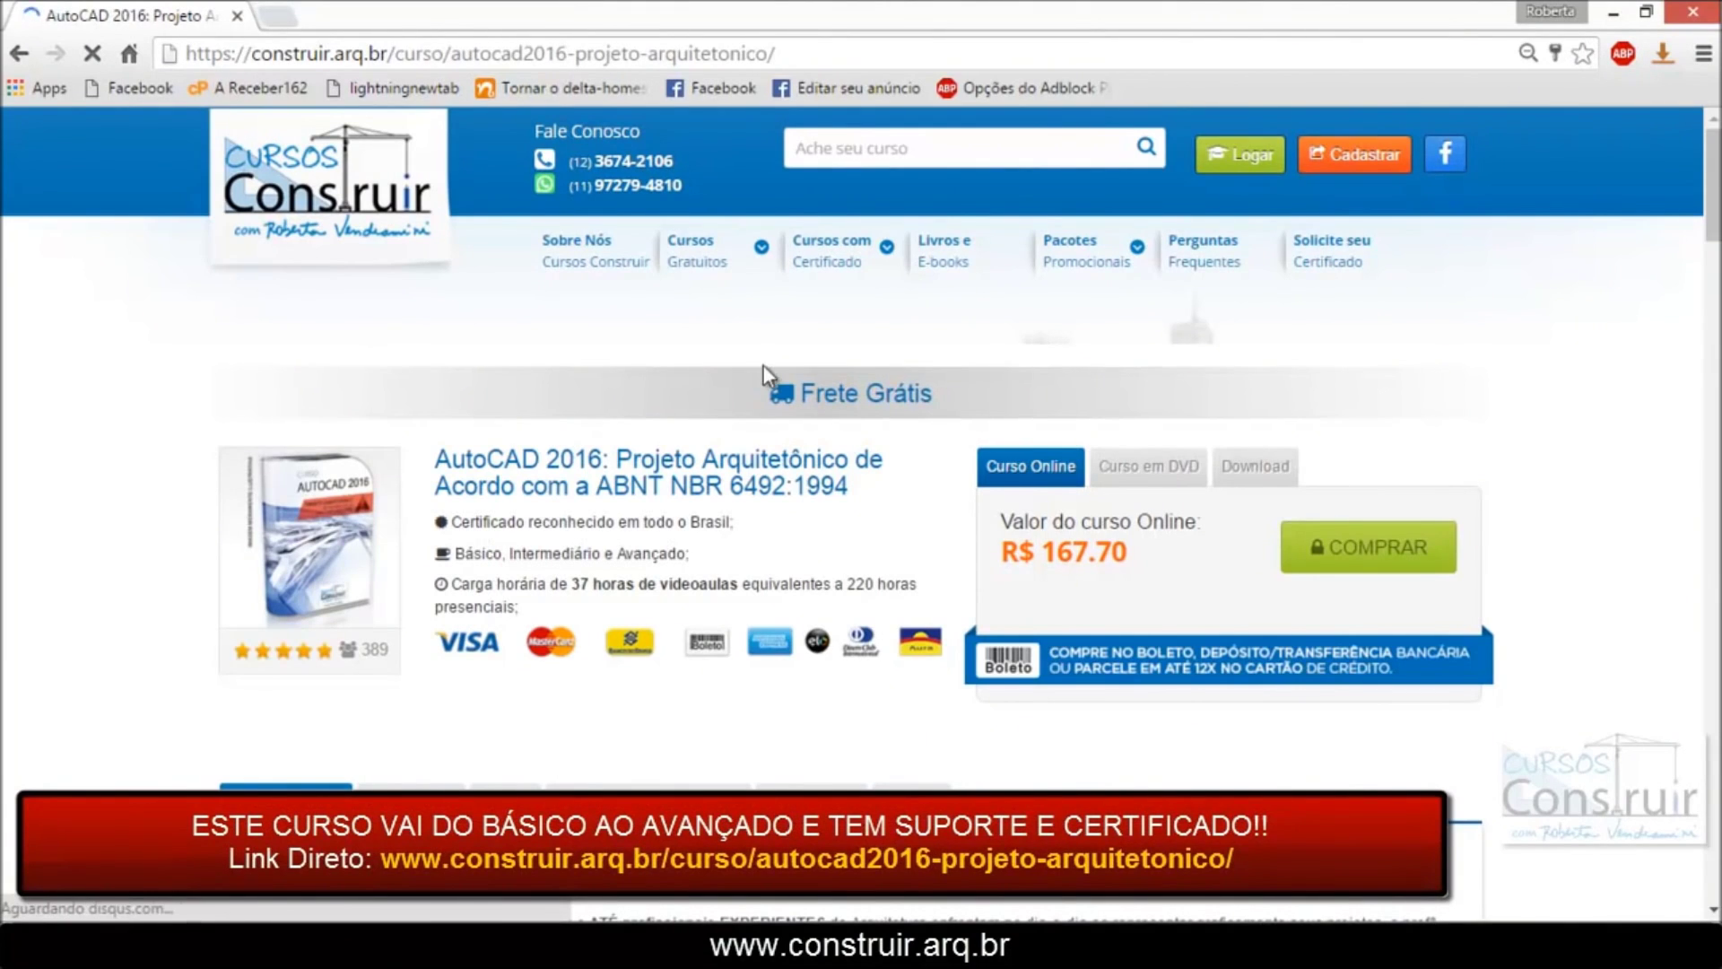
{"action": "scroll", "coordinate": [763, 370], "scroll_direction": "down", "scroll_amount": 4}
{"action": "left_click", "coordinate": [833, 432]}
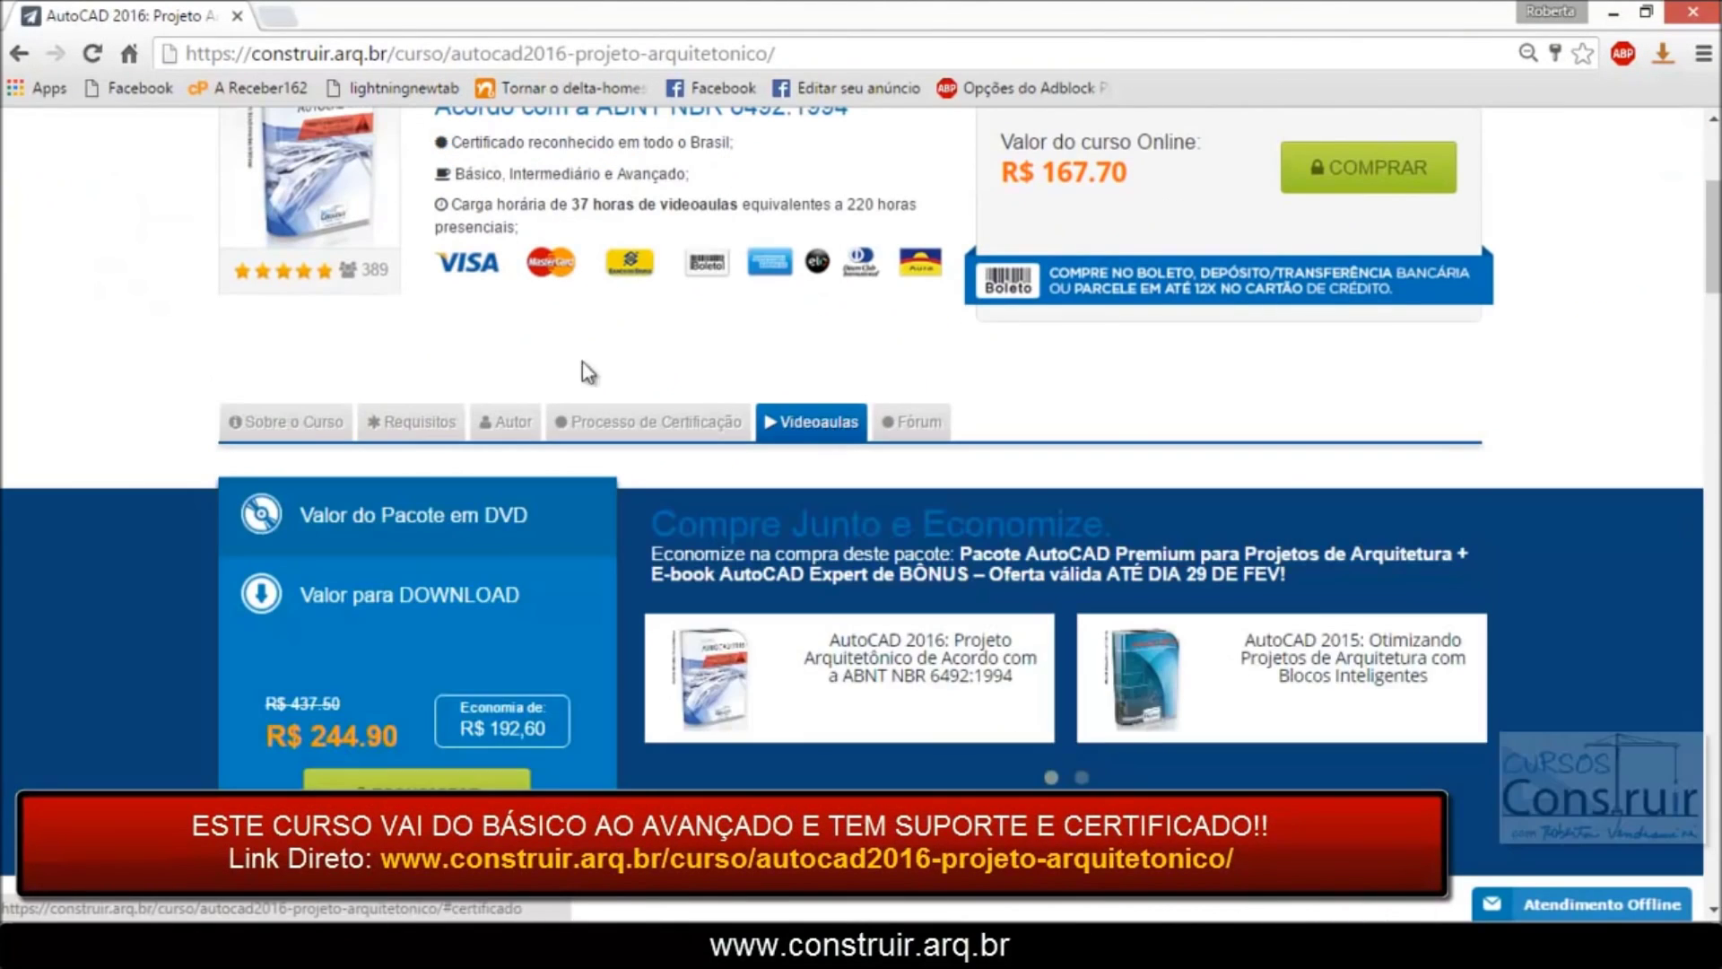
{"action": "scroll", "coordinate": [565, 354], "scroll_direction": "down", "scroll_amount": 4}
{"action": "scroll", "coordinate": [554, 345], "scroll_direction": "down", "scroll_amount": 4}
{"action": "scroll", "coordinate": [554, 348], "scroll_direction": "down", "scroll_amount": 2}
{"action": "scroll", "coordinate": [554, 354], "scroll_direction": "down", "scroll_amount": 2}
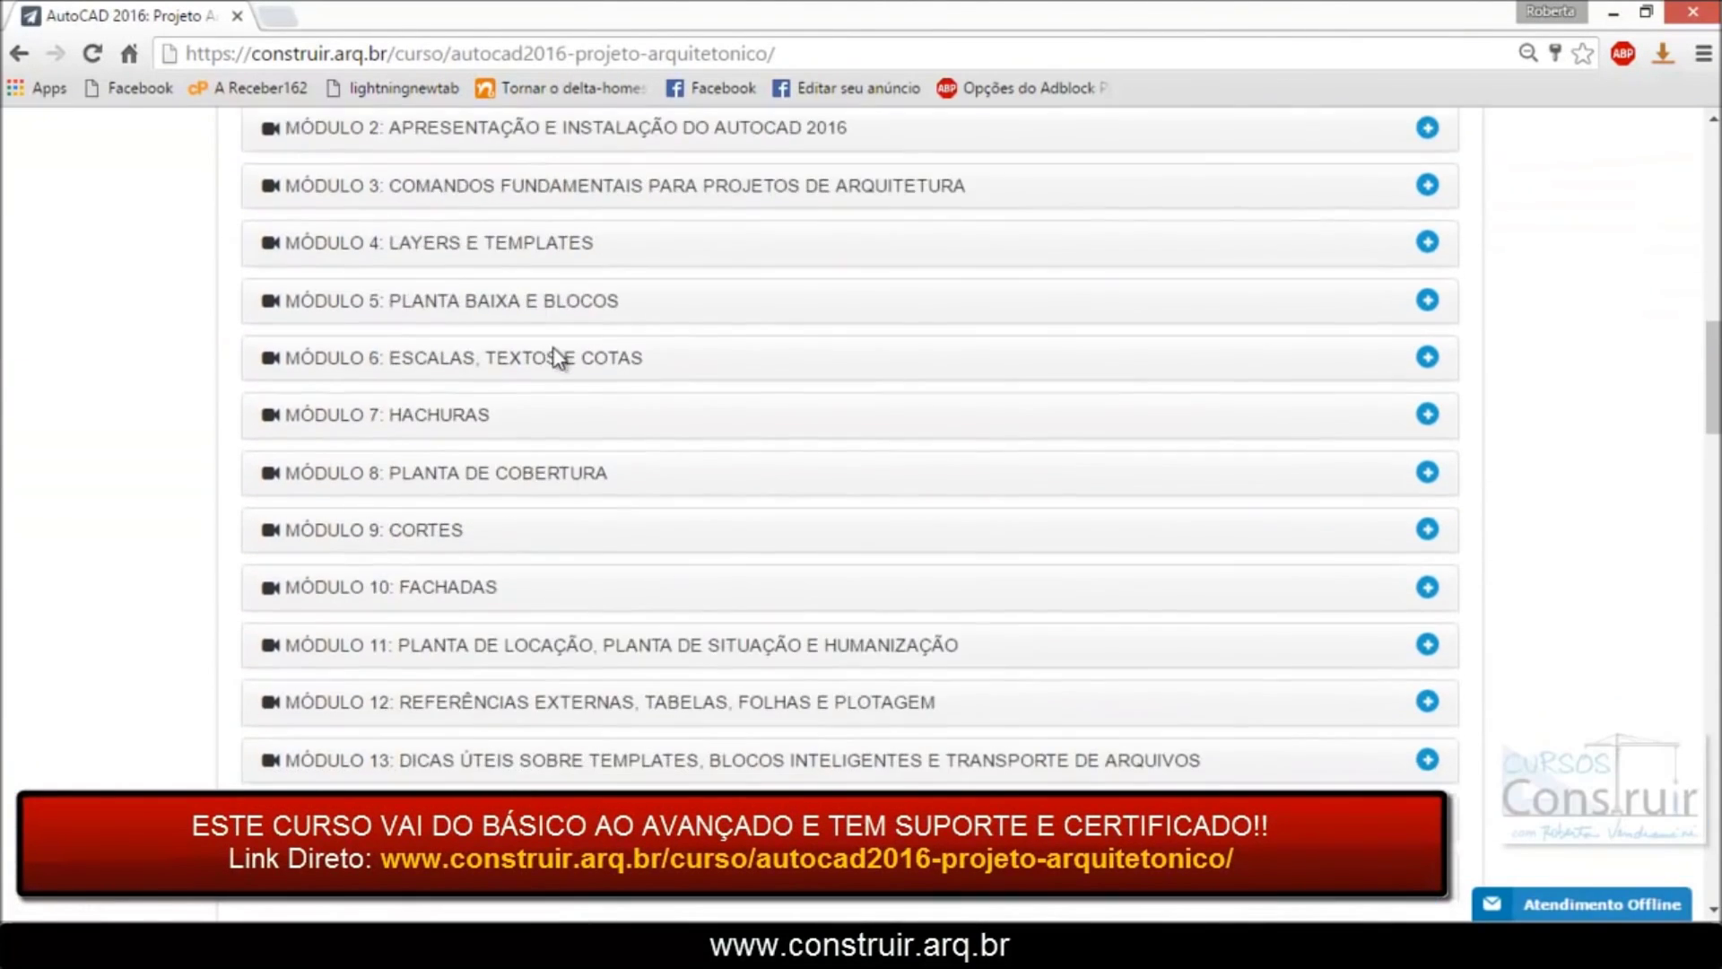
Step: Expand Módulo 7 Hachuras and Módulo 8 roof plan, then return to a maximized AutoCAD
{"action": "left_click", "coordinate": [456, 417]}
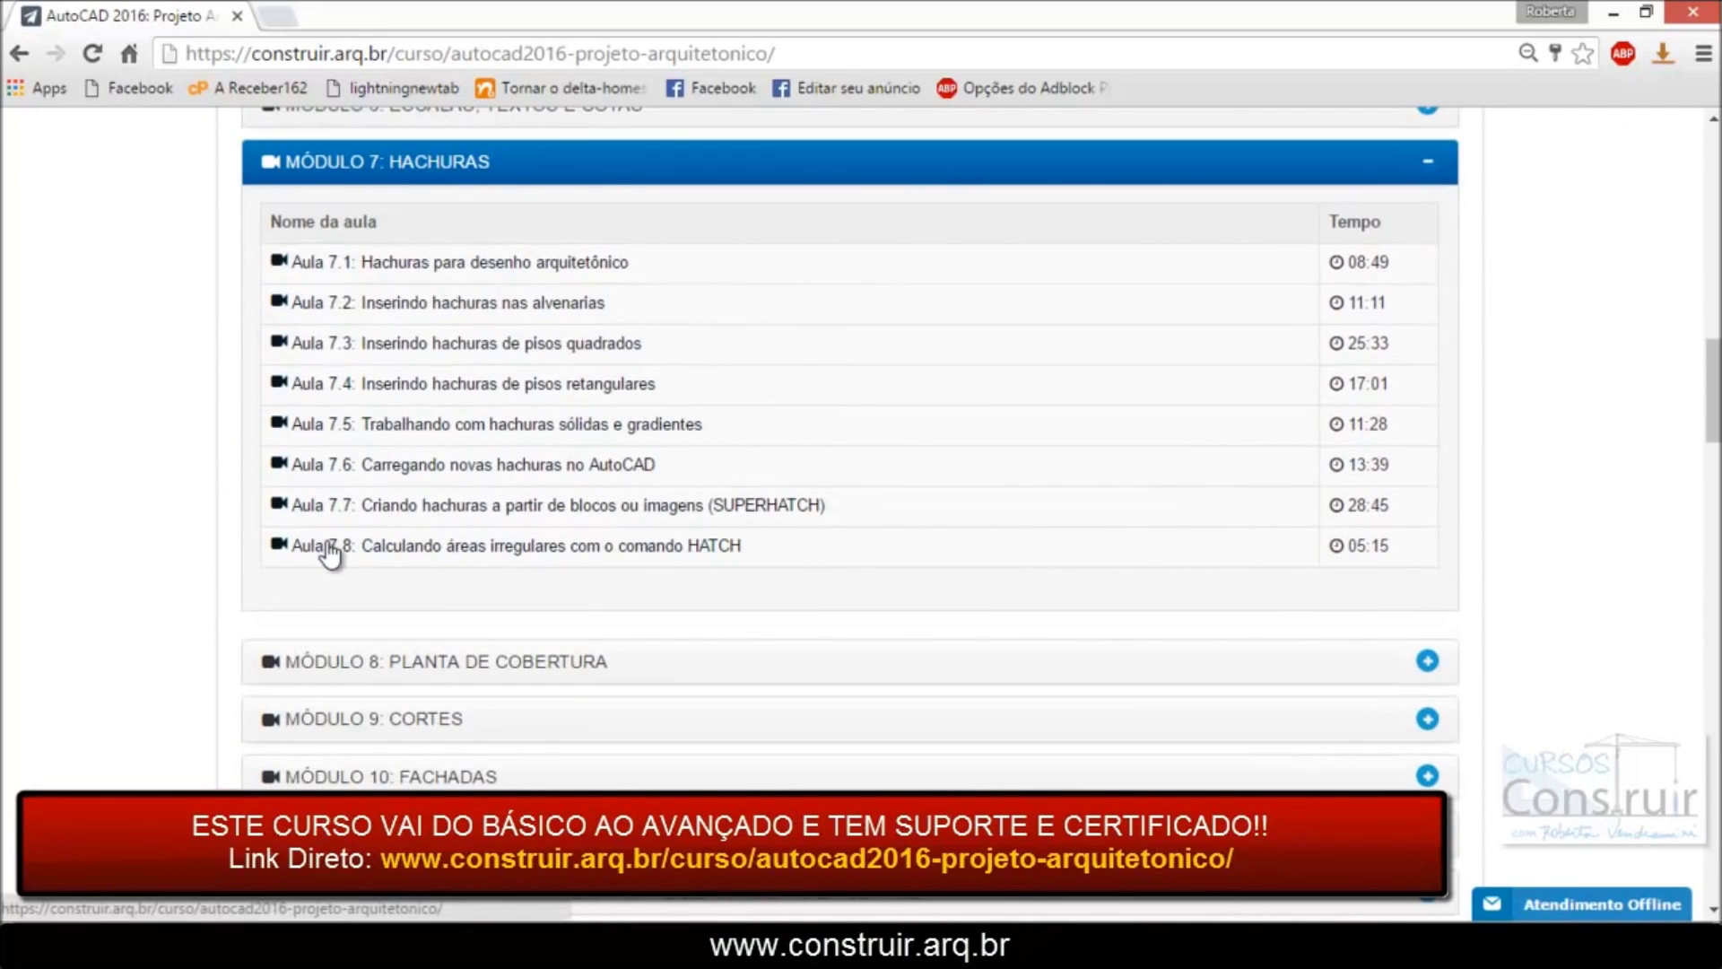
{"action": "left_click", "coordinate": [430, 662]}
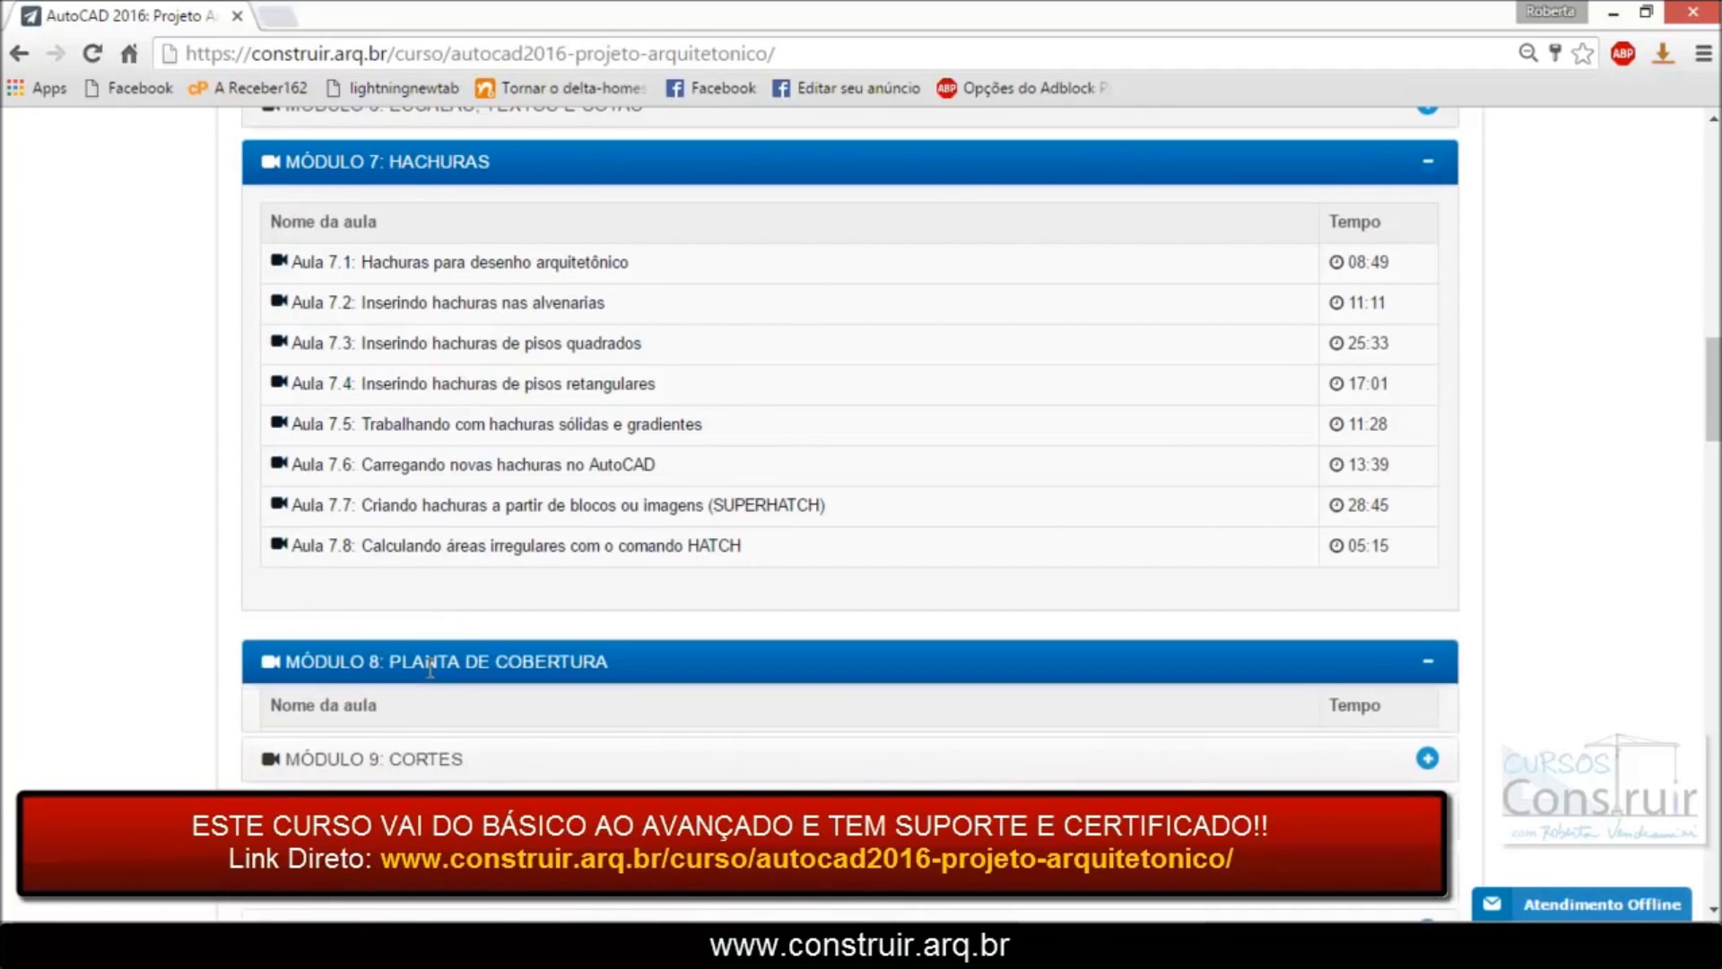
{"action": "scroll", "coordinate": [714, 443], "scroll_direction": "down", "scroll_amount": 3}
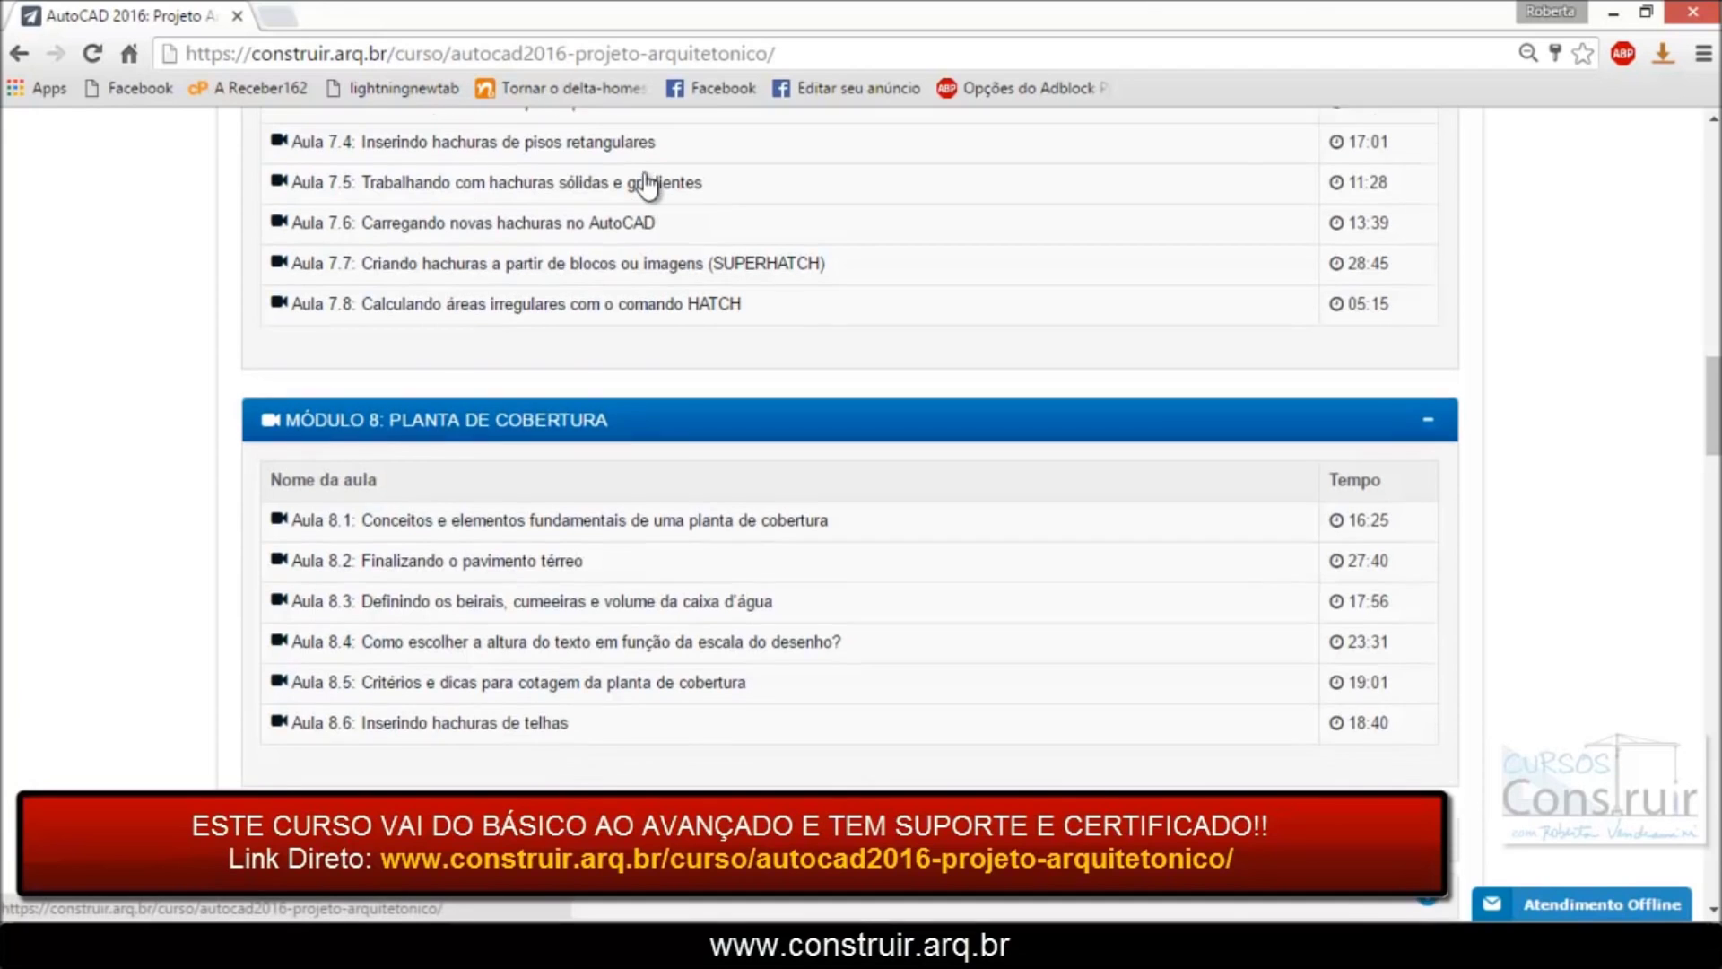
{"action": "scroll", "coordinate": [329, 484], "scroll_direction": "up", "scroll_amount": 3}
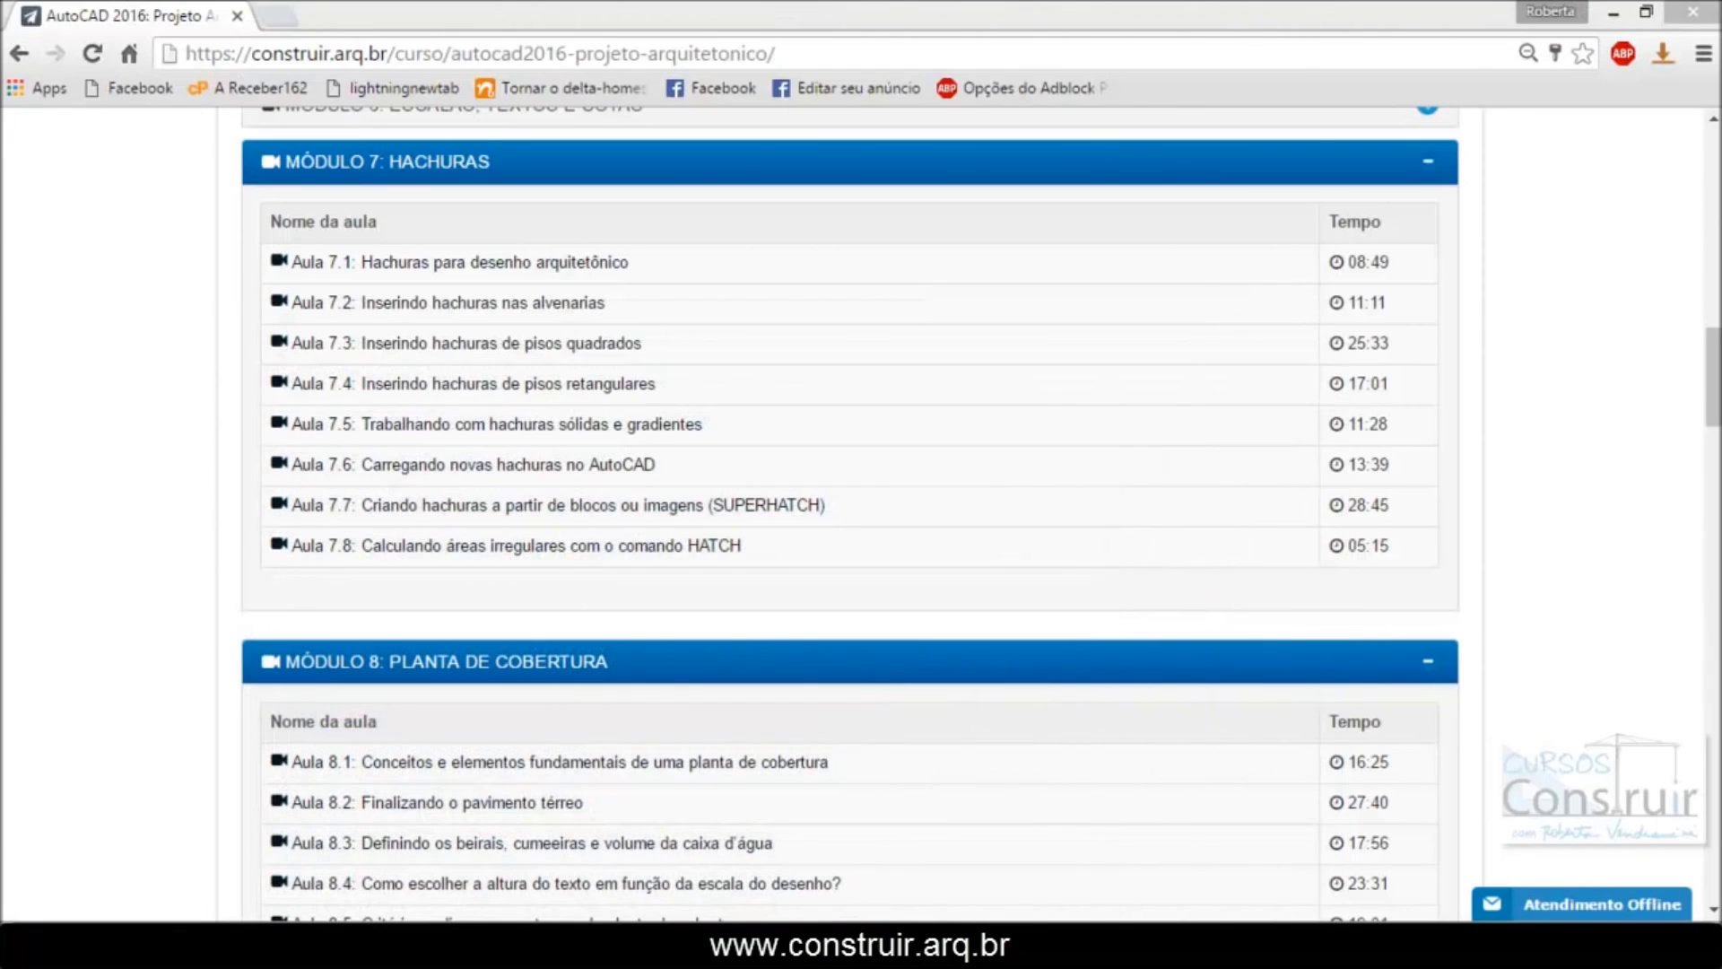
{"action": "key", "text": "alt+Tab"}
{"action": "left_click", "coordinate": [1387, 42]}
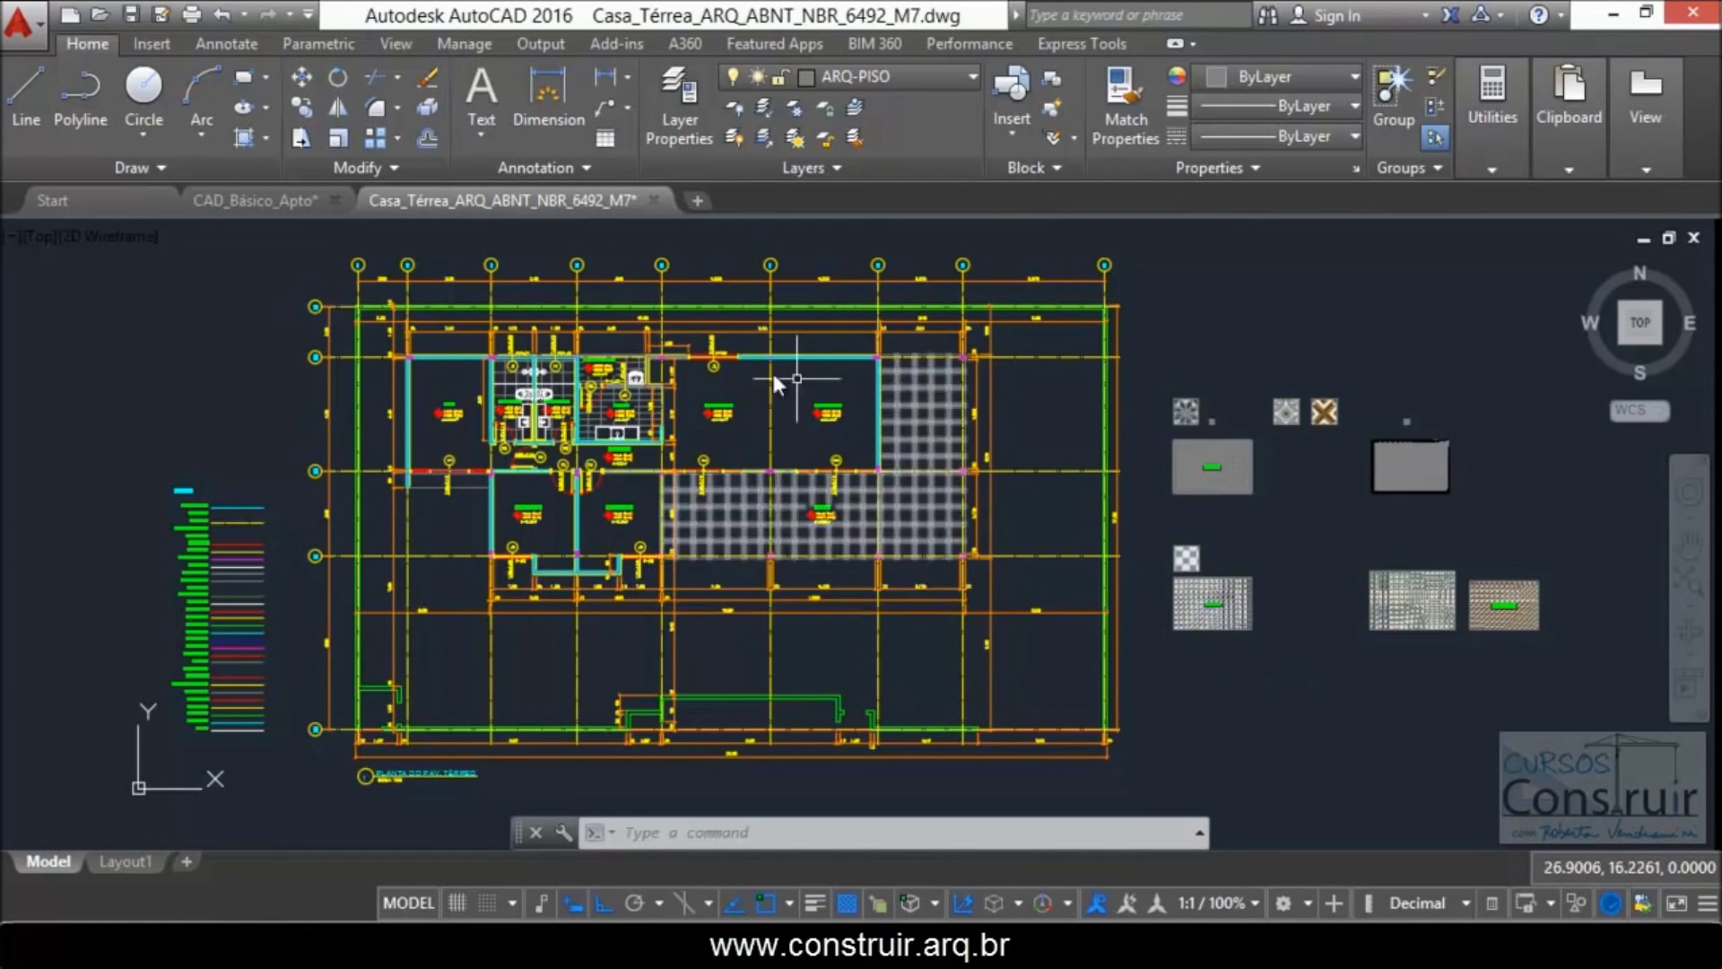
Step: Review the Casa_Térrea tile-sample hatches, then close that drawing's tab to get the save prompt
{"action": "scroll", "coordinate": [670, 387], "scroll_direction": "up", "scroll_amount": 5}
{"action": "scroll", "coordinate": [596, 392], "scroll_direction": "up", "scroll_amount": 3}
{"action": "scroll", "coordinate": [490, 518], "scroll_direction": "up", "scroll_amount": 2}
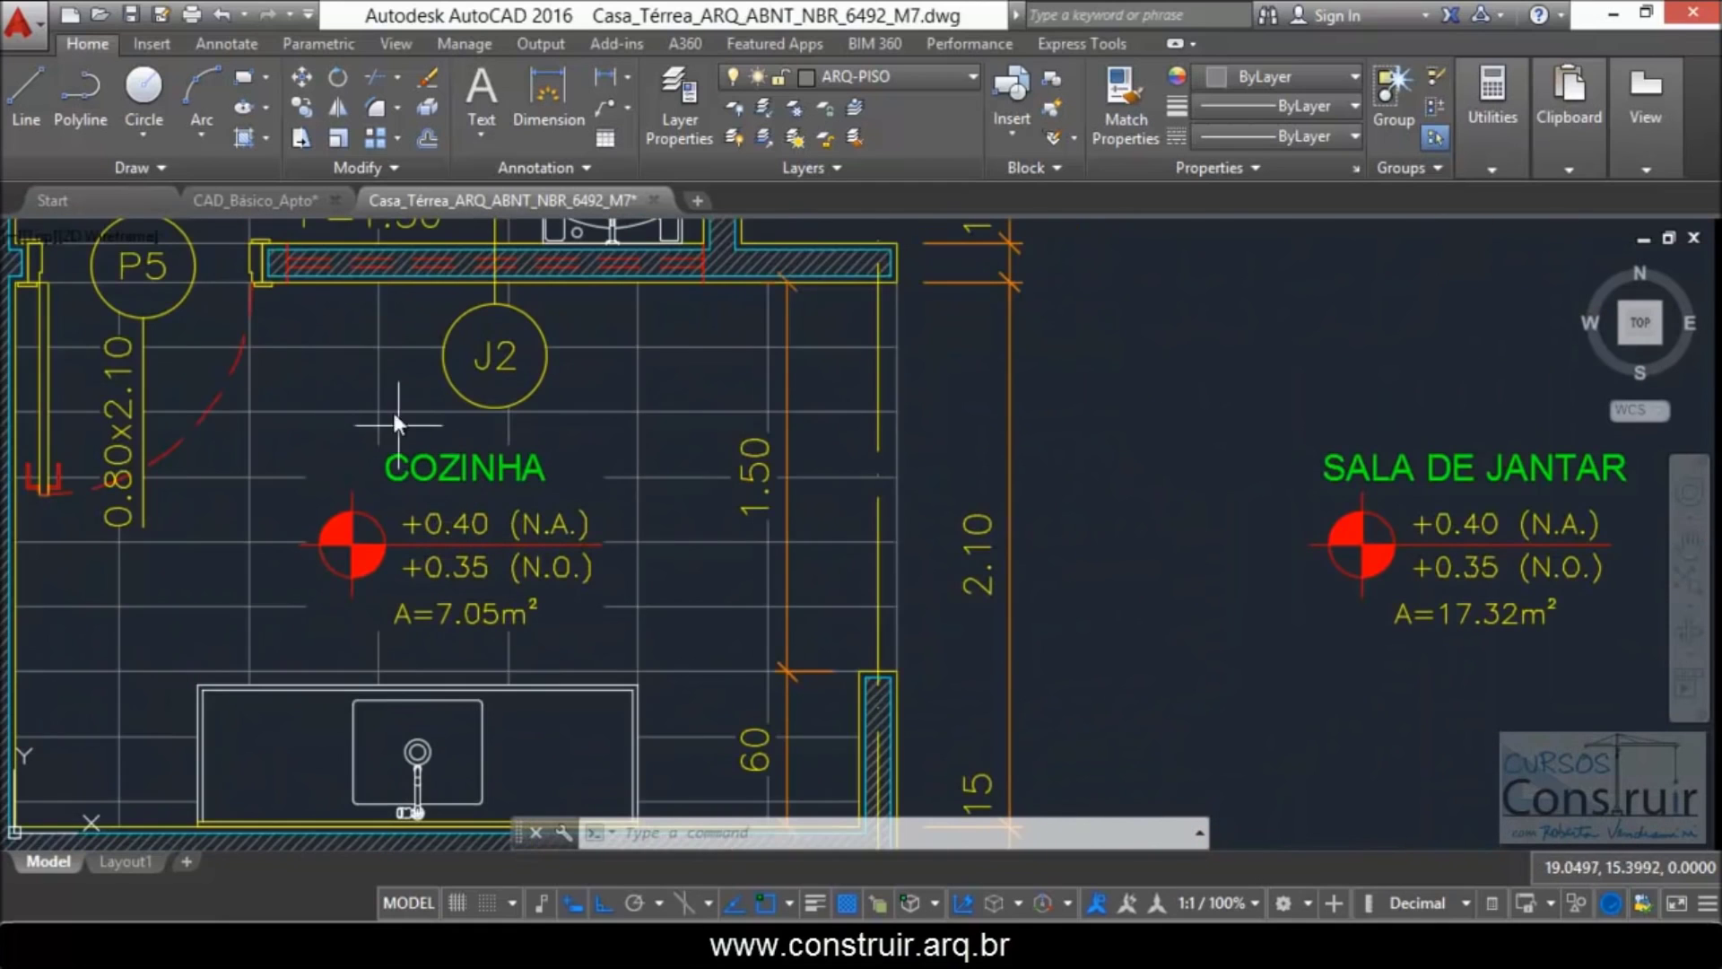
{"action": "scroll", "coordinate": [355, 346], "scroll_direction": "down", "scroll_amount": 5}
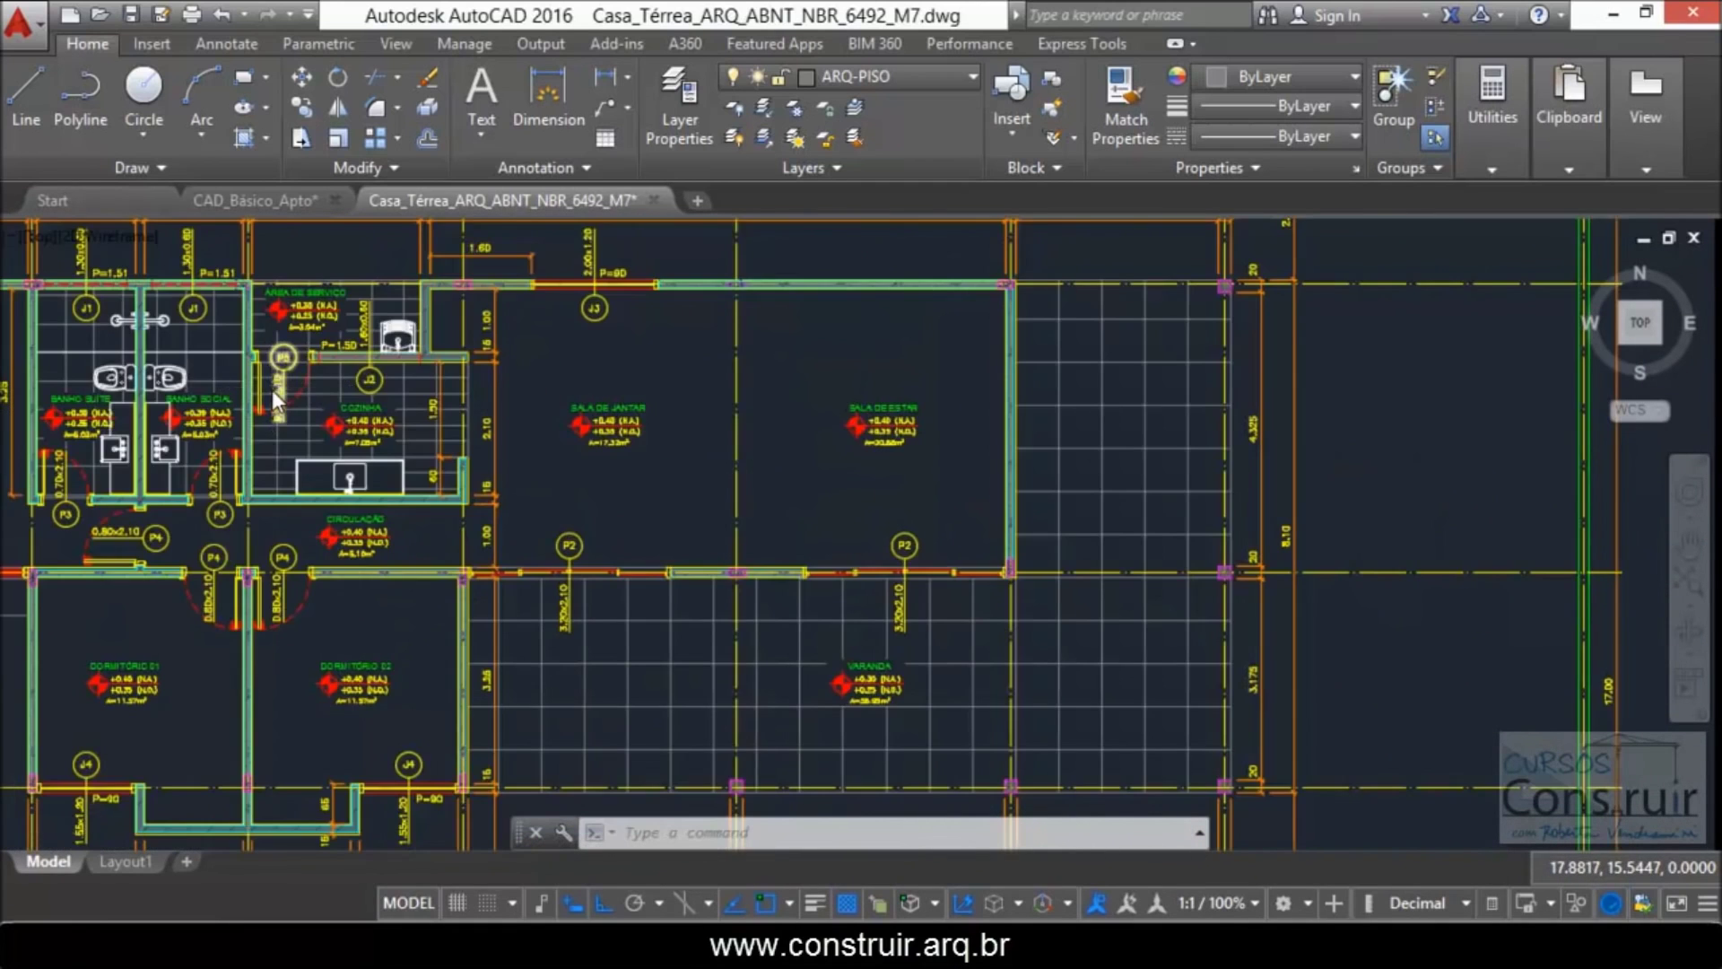
{"action": "scroll", "coordinate": [273, 389], "scroll_direction": "down", "scroll_amount": 1}
{"action": "scroll", "coordinate": [599, 408], "scroll_direction": "down", "scroll_amount": 3}
{"action": "scroll", "coordinate": [599, 407], "scroll_direction": "down", "scroll_amount": 2}
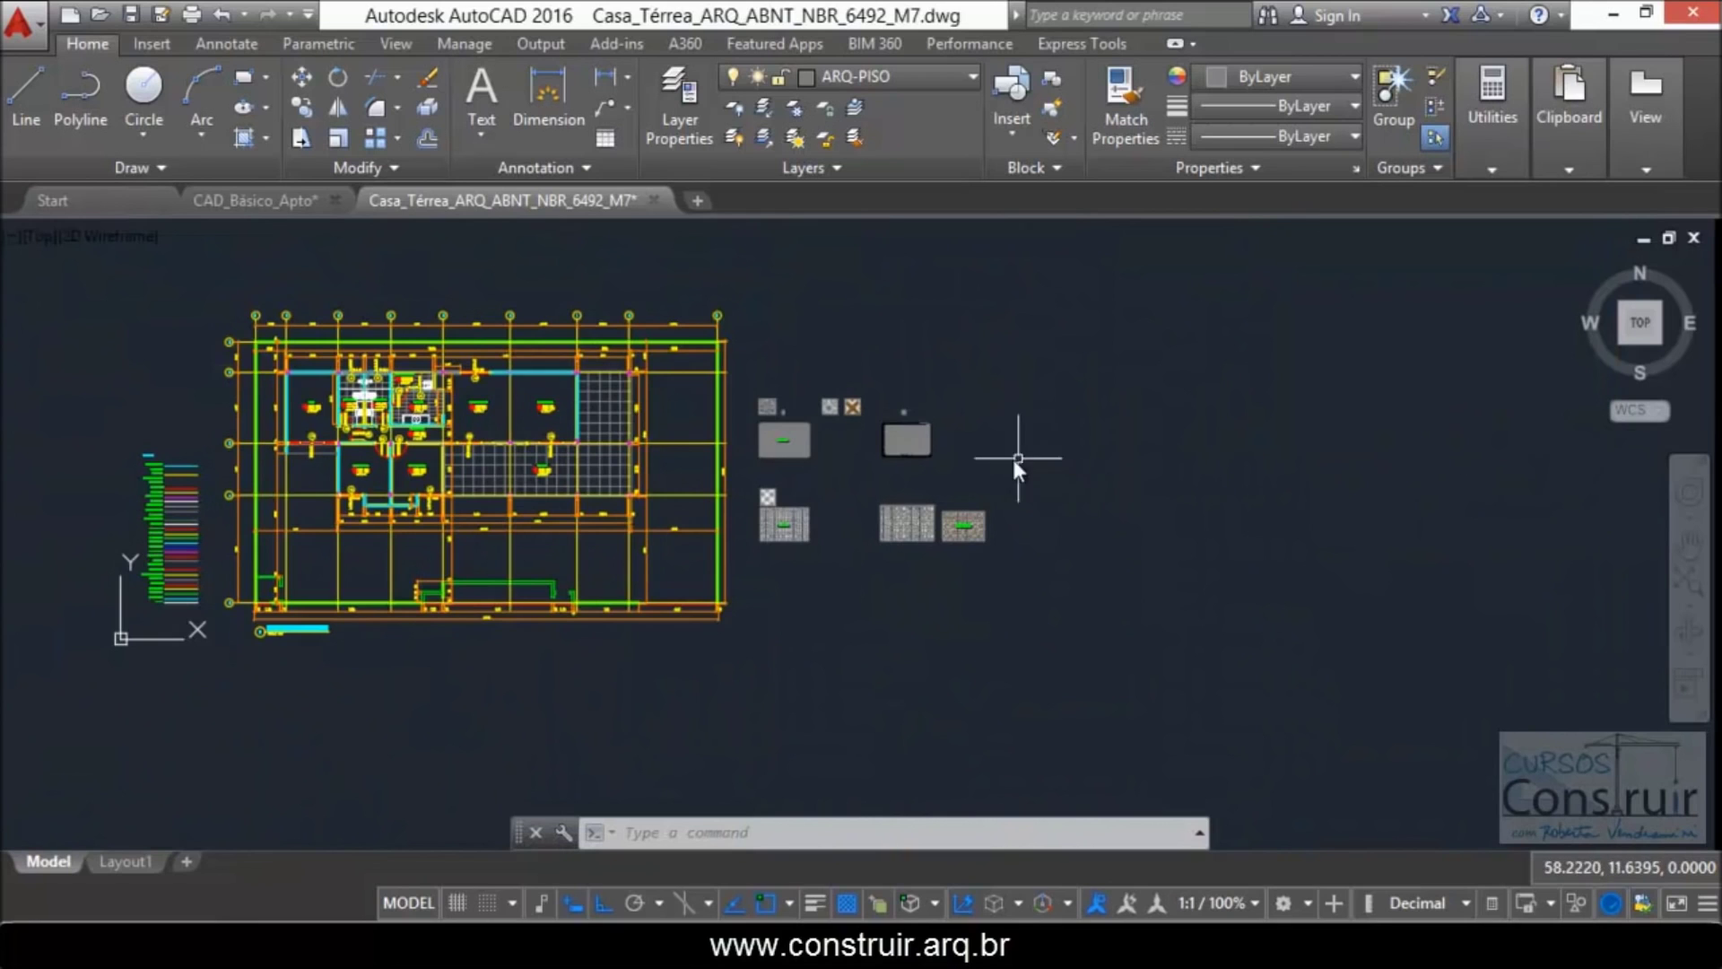
{"action": "scroll", "coordinate": [812, 431], "scroll_direction": "up", "scroll_amount": 3}
{"action": "scroll", "coordinate": [798, 429], "scroll_direction": "up", "scroll_amount": 2}
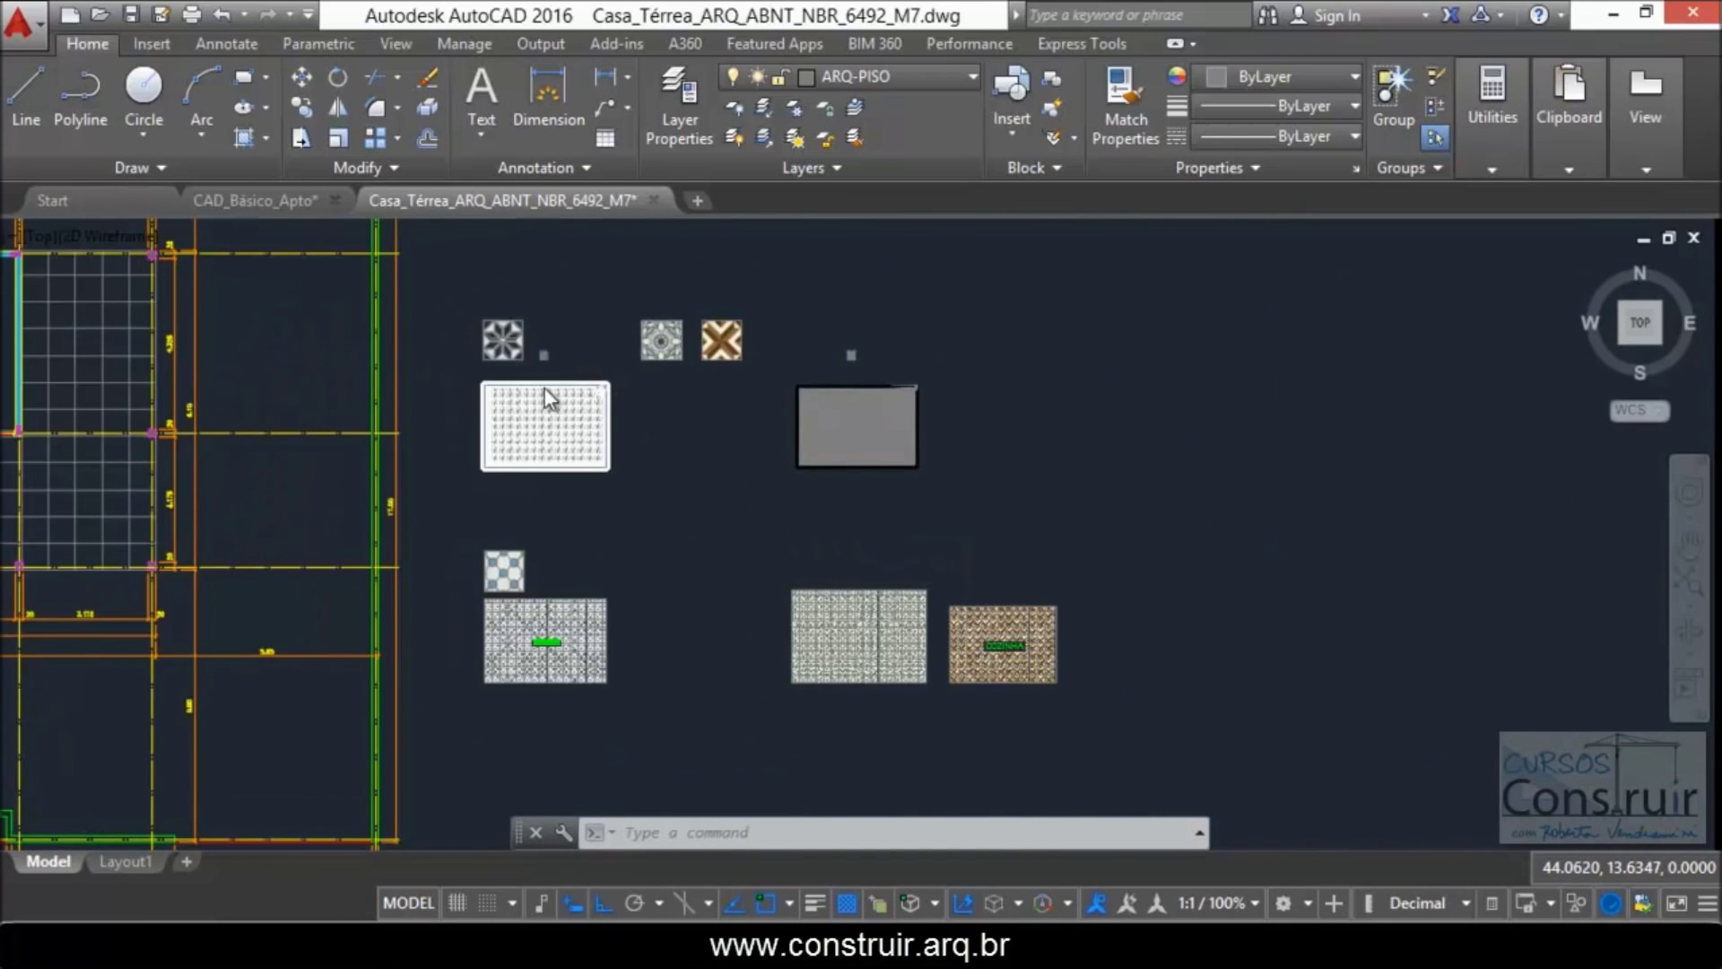
{"action": "scroll", "coordinate": [588, 344], "scroll_direction": "up", "scroll_amount": 2}
{"action": "scroll", "coordinate": [589, 345], "scroll_direction": "up", "scroll_amount": 2}
{"action": "scroll", "coordinate": [413, 363], "scroll_direction": "up", "scroll_amount": 2}
{"action": "scroll", "coordinate": [360, 408], "scroll_direction": "up", "scroll_amount": 2}
{"action": "scroll", "coordinate": [358, 543], "scroll_direction": "up", "scroll_amount": 2}
{"action": "scroll", "coordinate": [381, 529], "scroll_direction": "up", "scroll_amount": 2}
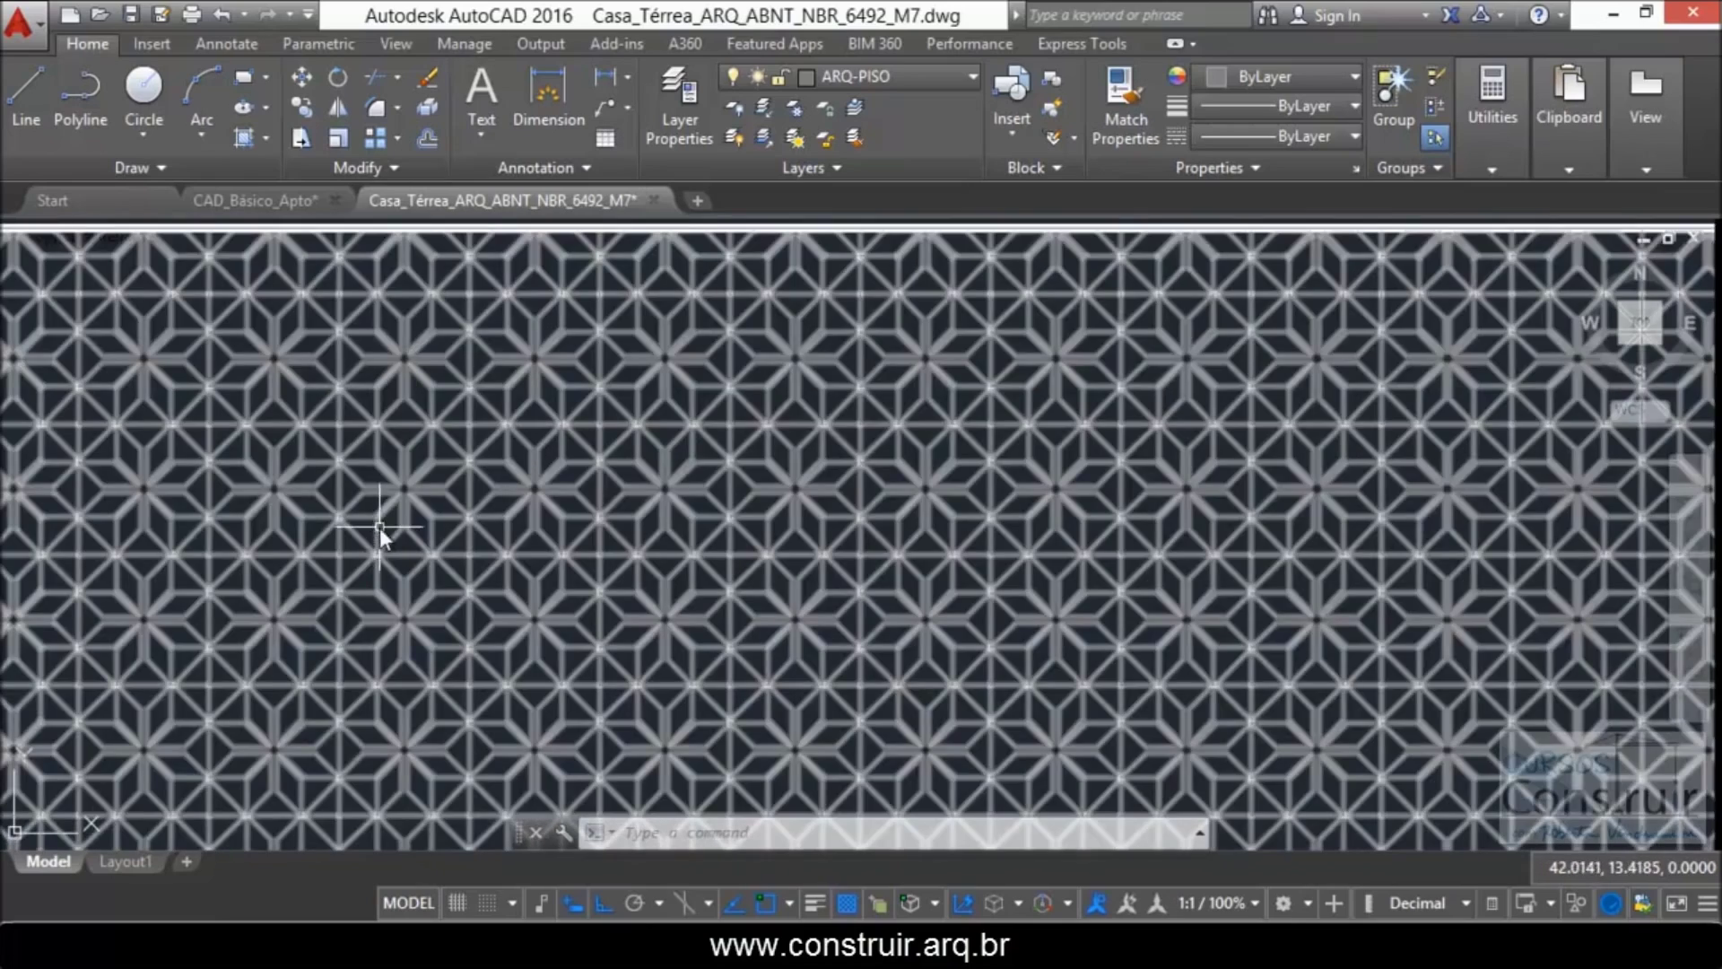
{"action": "scroll", "coordinate": [354, 345], "scroll_direction": "down", "scroll_amount": 3}
{"action": "scroll", "coordinate": [477, 279], "scroll_direction": "down", "scroll_amount": 3}
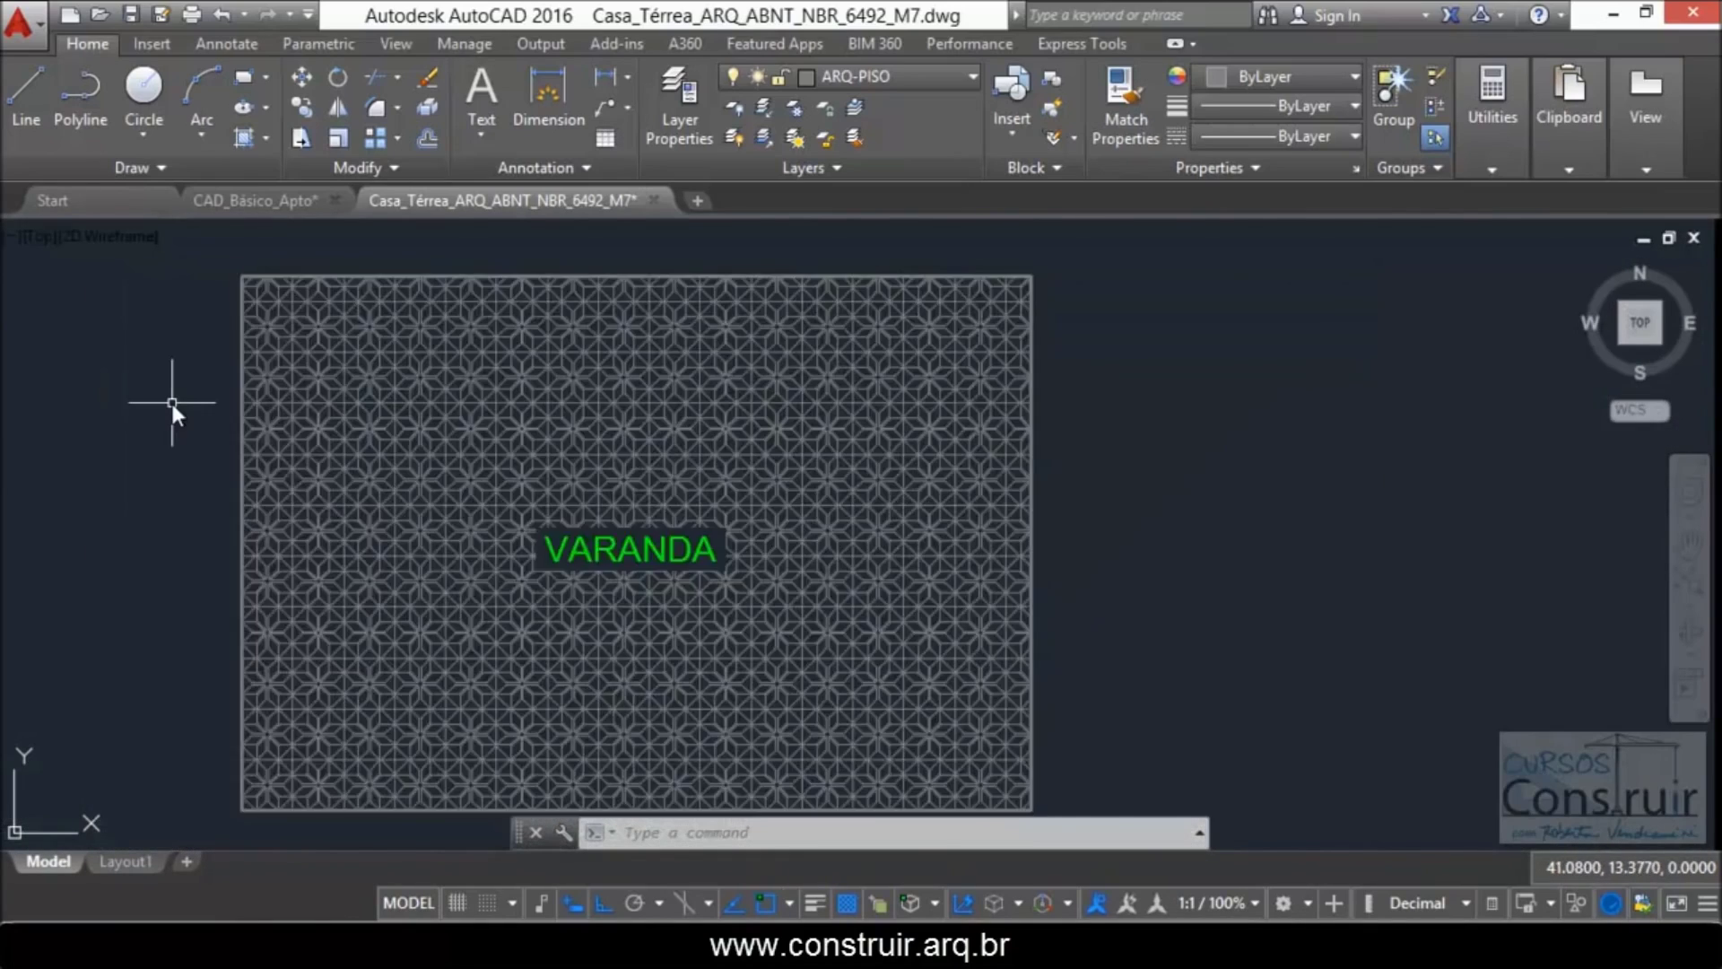
{"action": "scroll", "coordinate": [172, 403], "scroll_direction": "up", "scroll_amount": 2}
{"action": "scroll", "coordinate": [170, 400], "scroll_direction": "up", "scroll_amount": 1}
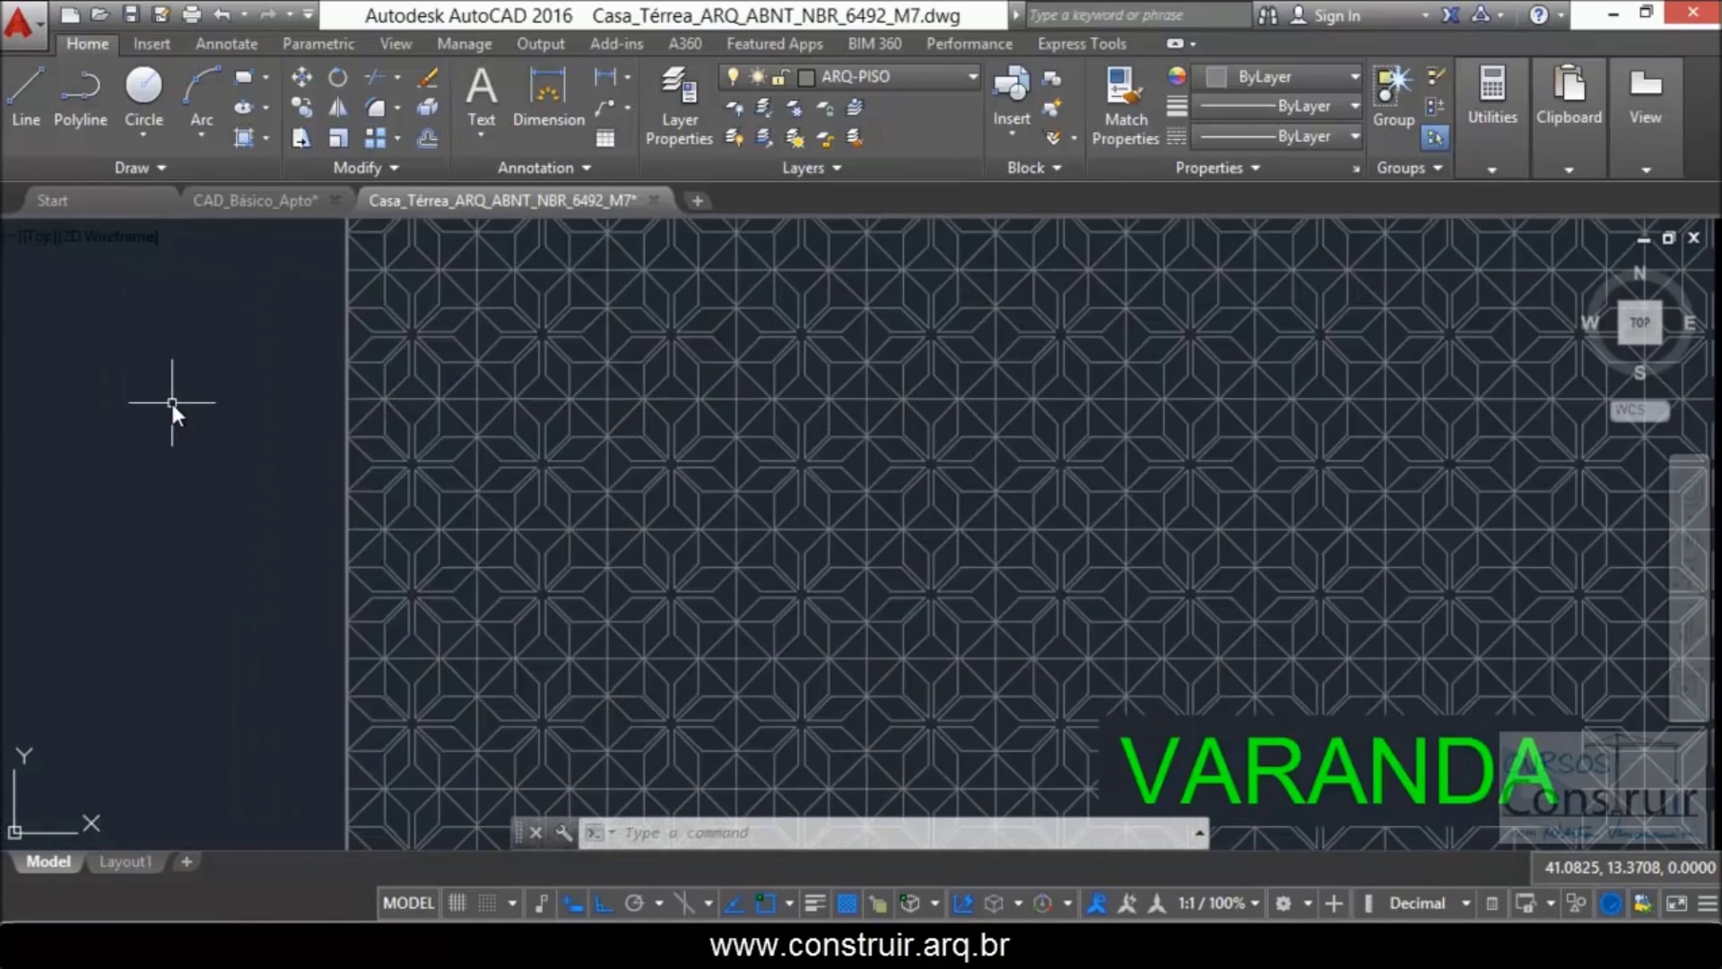
{"action": "scroll", "coordinate": [456, 452], "scroll_direction": "down", "scroll_amount": 3}
{"action": "scroll", "coordinate": [512, 450], "scroll_direction": "down", "scroll_amount": 2}
{"action": "scroll", "coordinate": [512, 451], "scroll_direction": "down", "scroll_amount": 2}
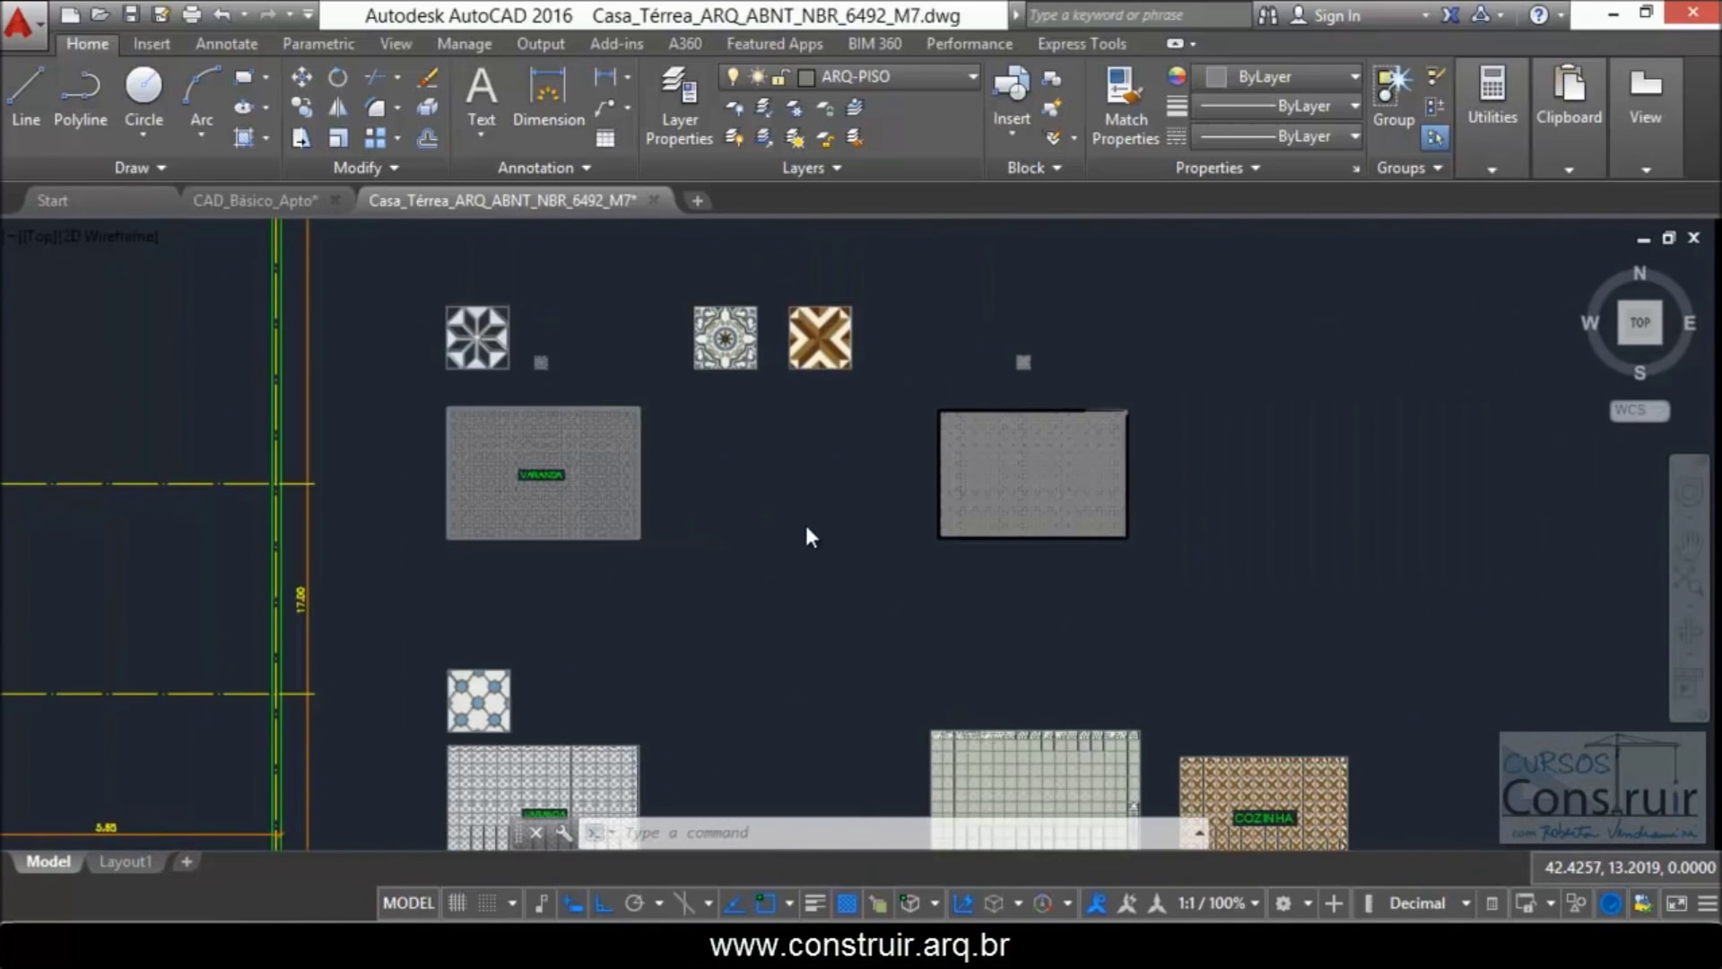
{"action": "scroll", "coordinate": [806, 521], "scroll_direction": "down", "scroll_amount": 2}
{"action": "scroll", "coordinate": [806, 521], "scroll_direction": "down", "scroll_amount": 2}
{"action": "scroll", "coordinate": [663, 655], "scroll_direction": "up", "scroll_amount": 2}
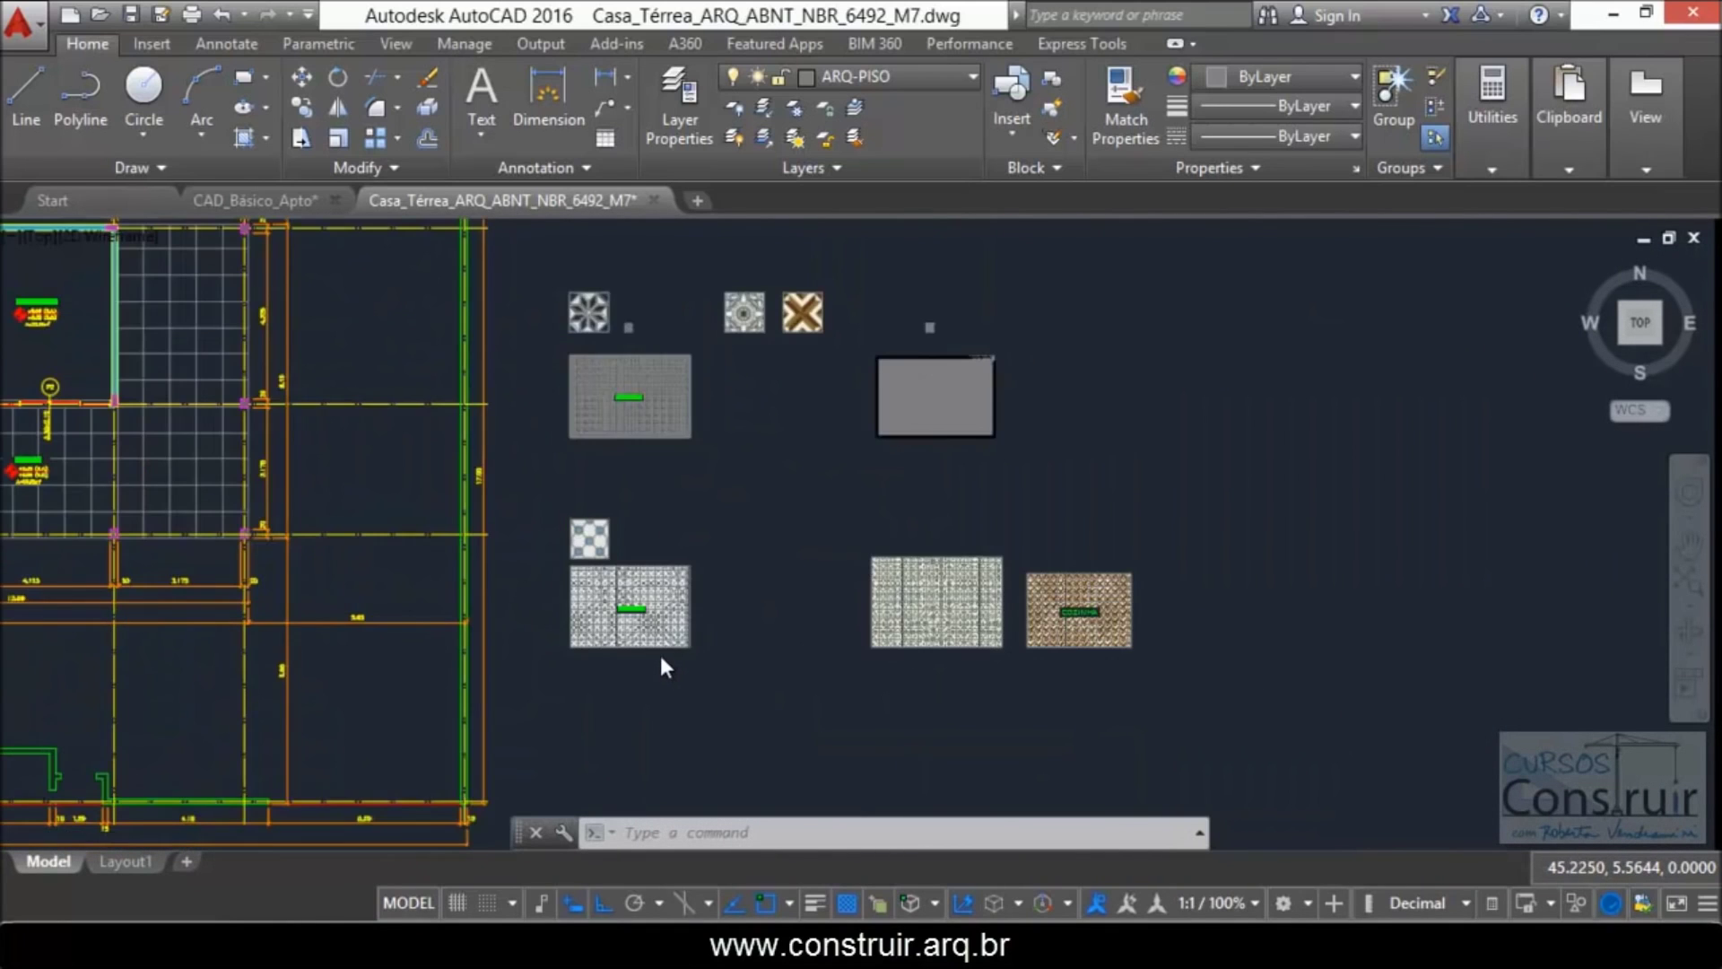
{"action": "scroll", "coordinate": [655, 650], "scroll_direction": "up", "scroll_amount": 2}
{"action": "scroll", "coordinate": [623, 616], "scroll_direction": "up", "scroll_amount": 4}
{"action": "scroll", "coordinate": [538, 556], "scroll_direction": "up", "scroll_amount": 2}
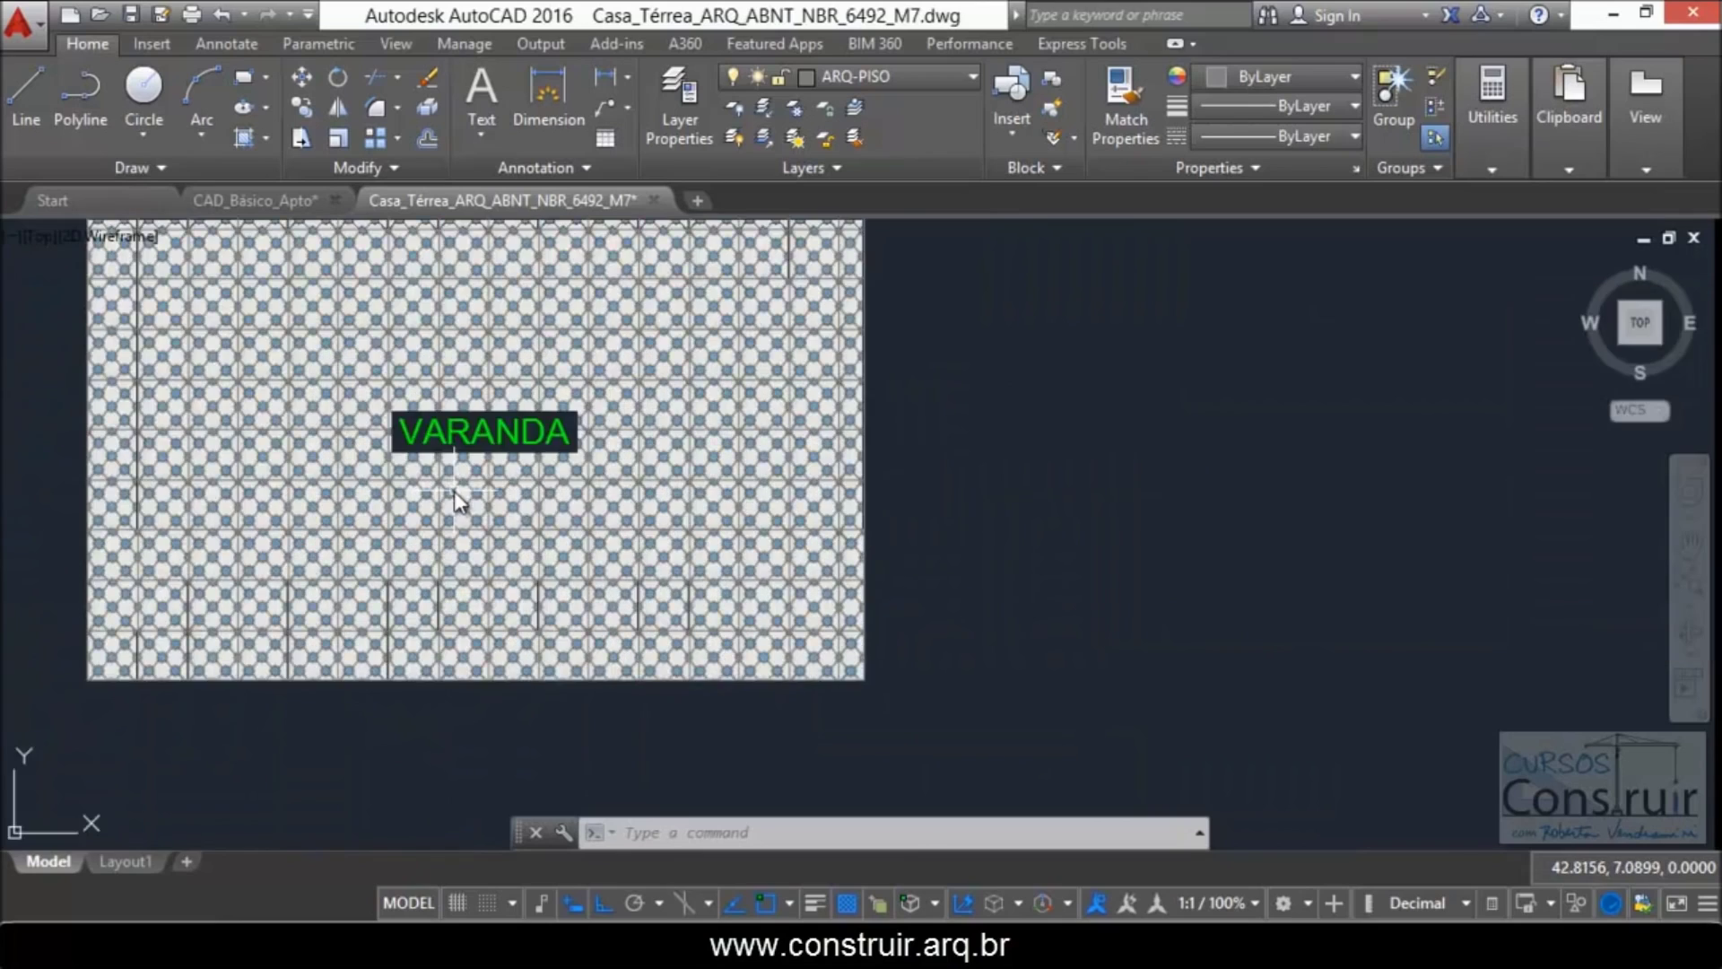
{"action": "scroll", "coordinate": [454, 492], "scroll_direction": "up", "scroll_amount": 2}
{"action": "scroll", "coordinate": [485, 497], "scroll_direction": "up", "scroll_amount": 2}
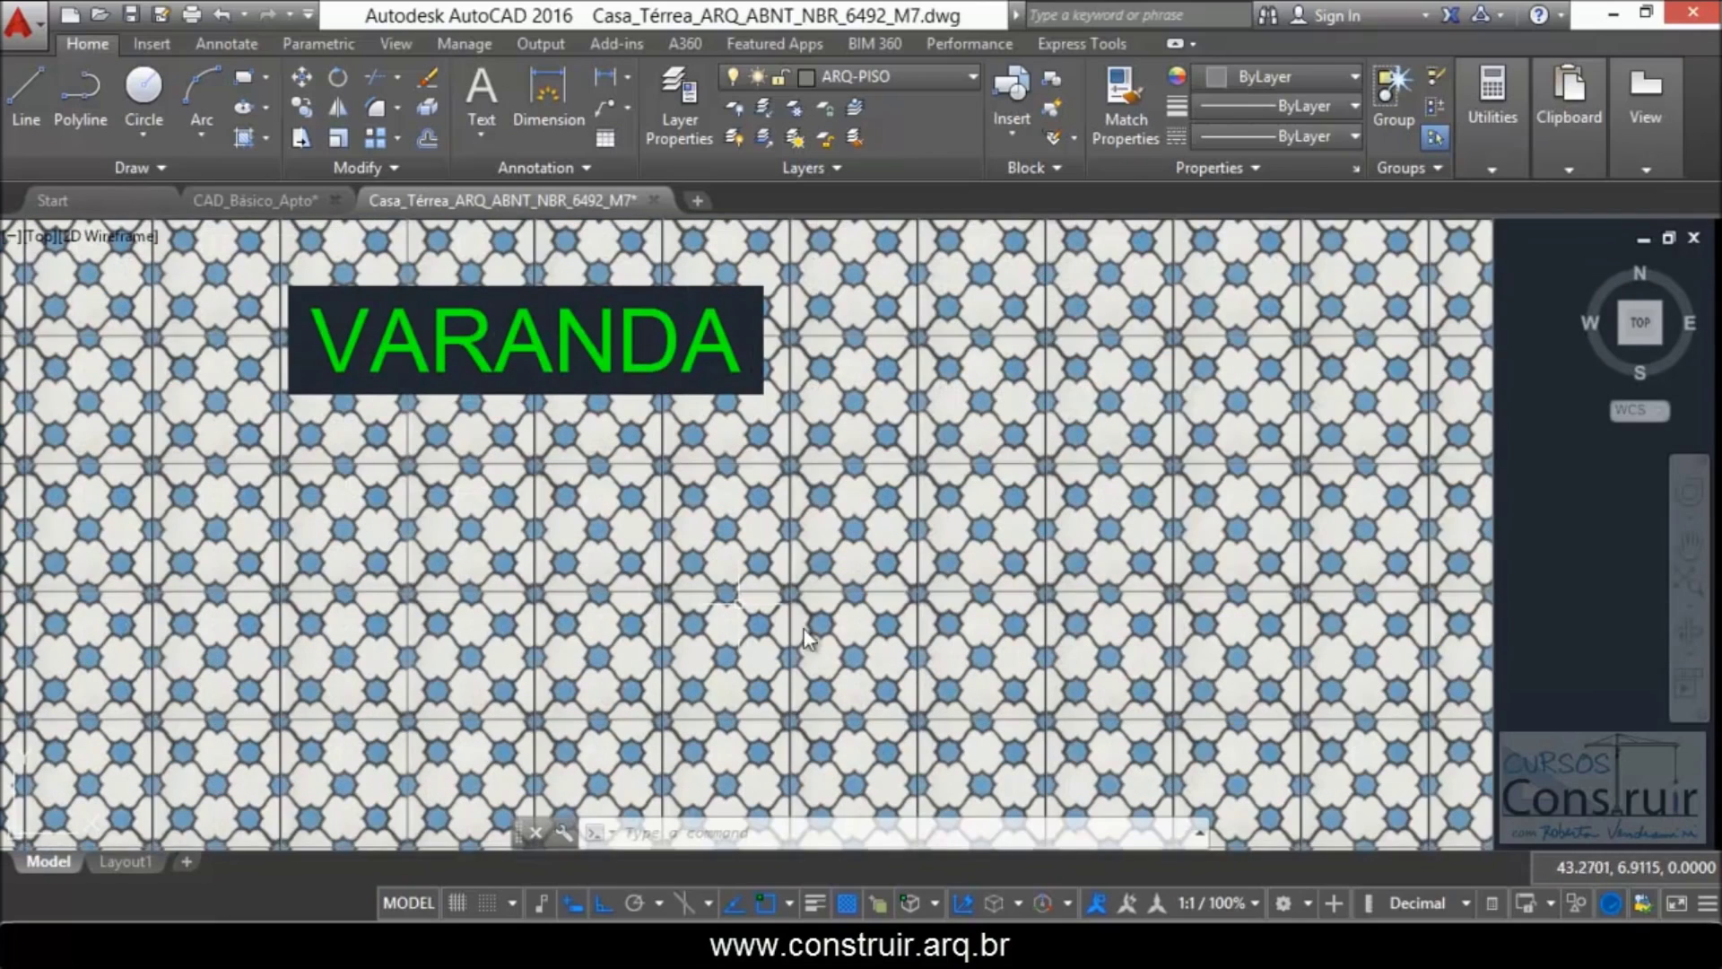
{"action": "scroll", "coordinate": [1299, 735], "scroll_direction": "up", "scroll_amount": 2}
{"action": "scroll", "coordinate": [588, 467], "scroll_direction": "down", "scroll_amount": 2}
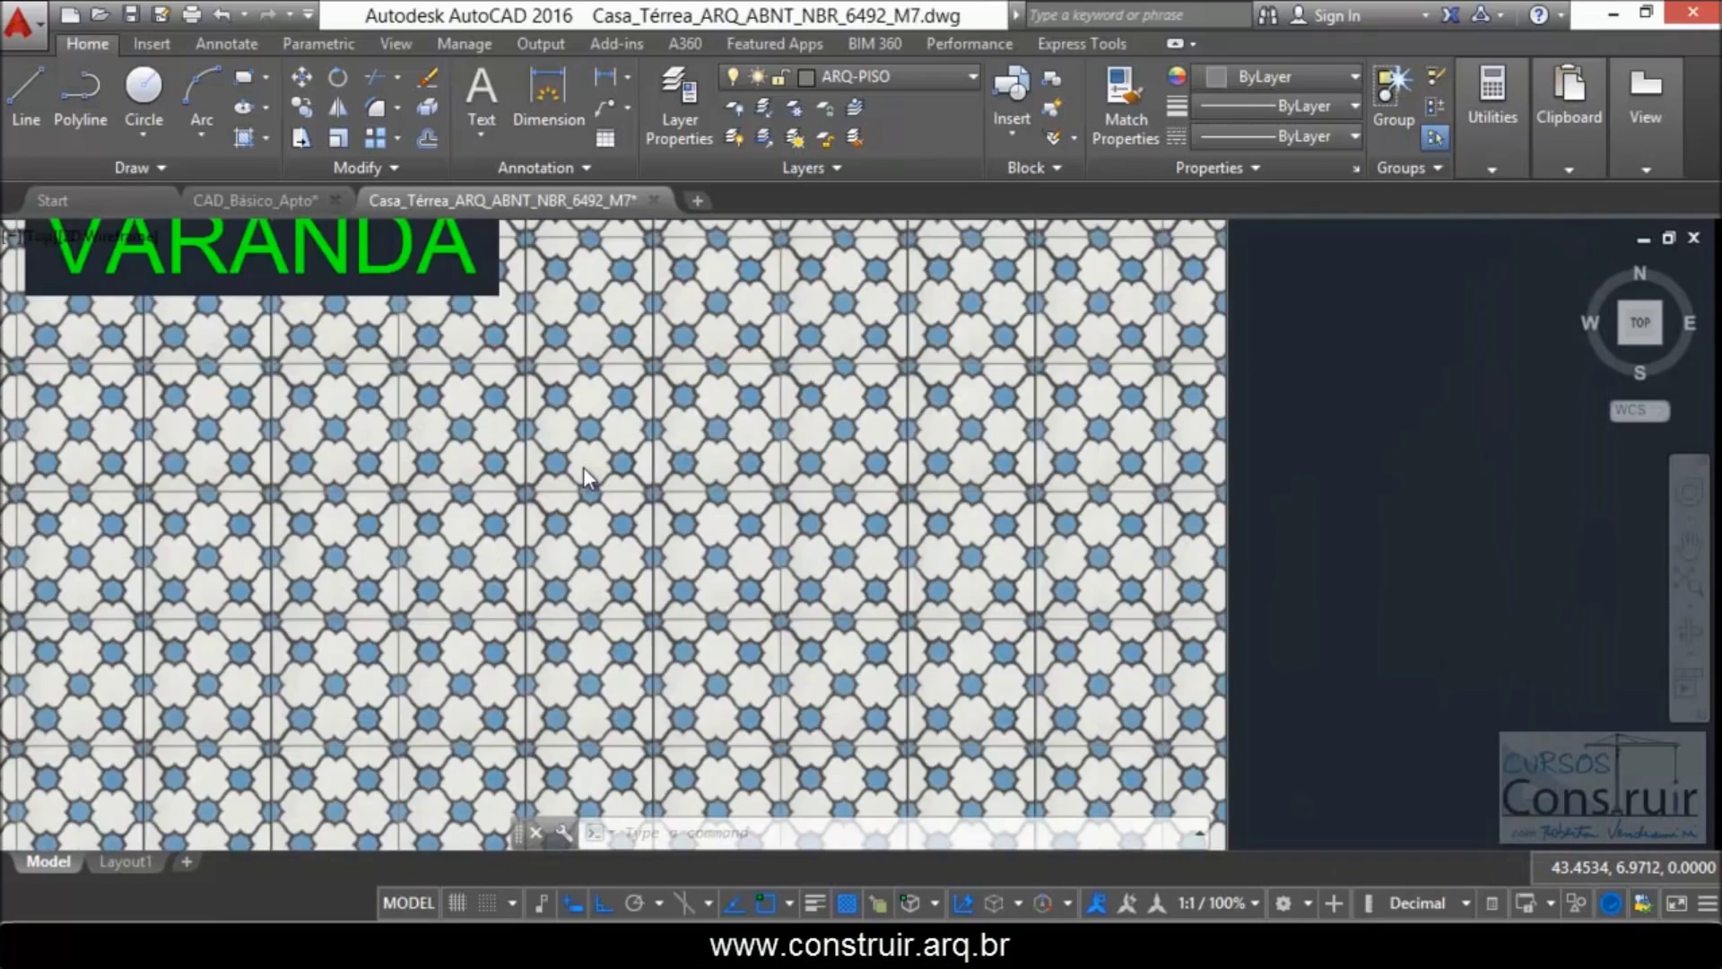
{"action": "scroll", "coordinate": [583, 467], "scroll_direction": "down", "scroll_amount": 2}
{"action": "scroll", "coordinate": [582, 467], "scroll_direction": "down", "scroll_amount": 2}
{"action": "scroll", "coordinate": [583, 467], "scroll_direction": "down", "scroll_amount": 2}
{"action": "scroll", "coordinate": [582, 468], "scroll_direction": "down", "scroll_amount": 2}
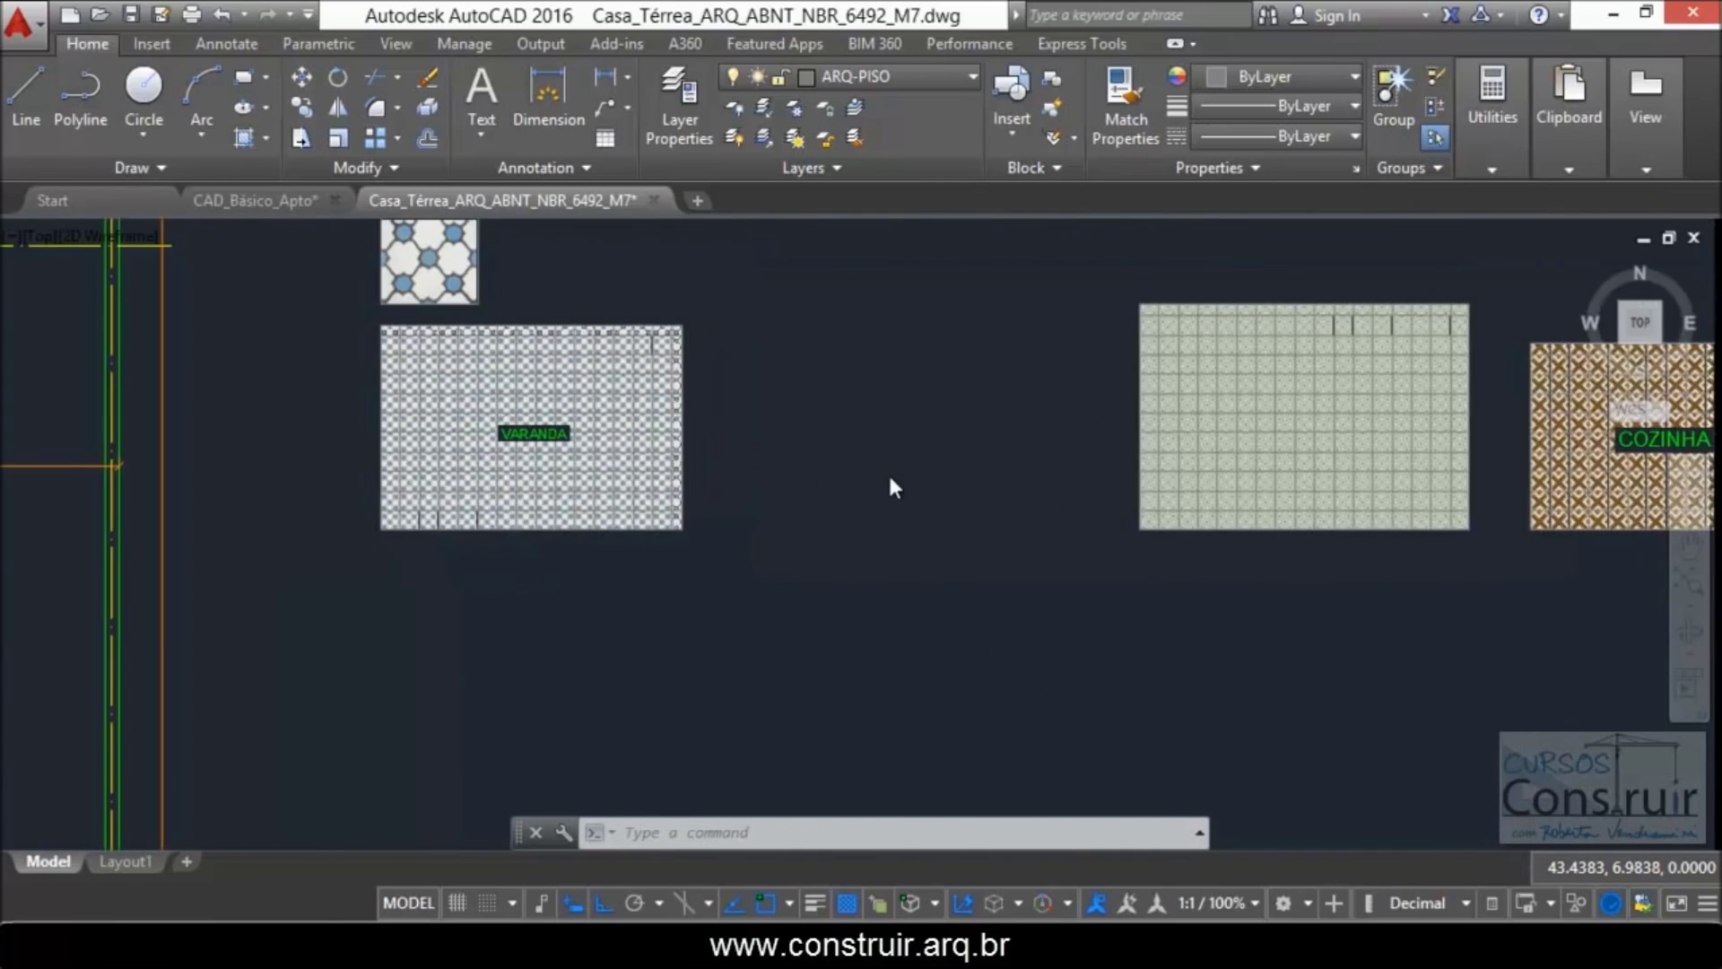
{"action": "scroll", "coordinate": [888, 473], "scroll_direction": "down", "scroll_amount": 4}
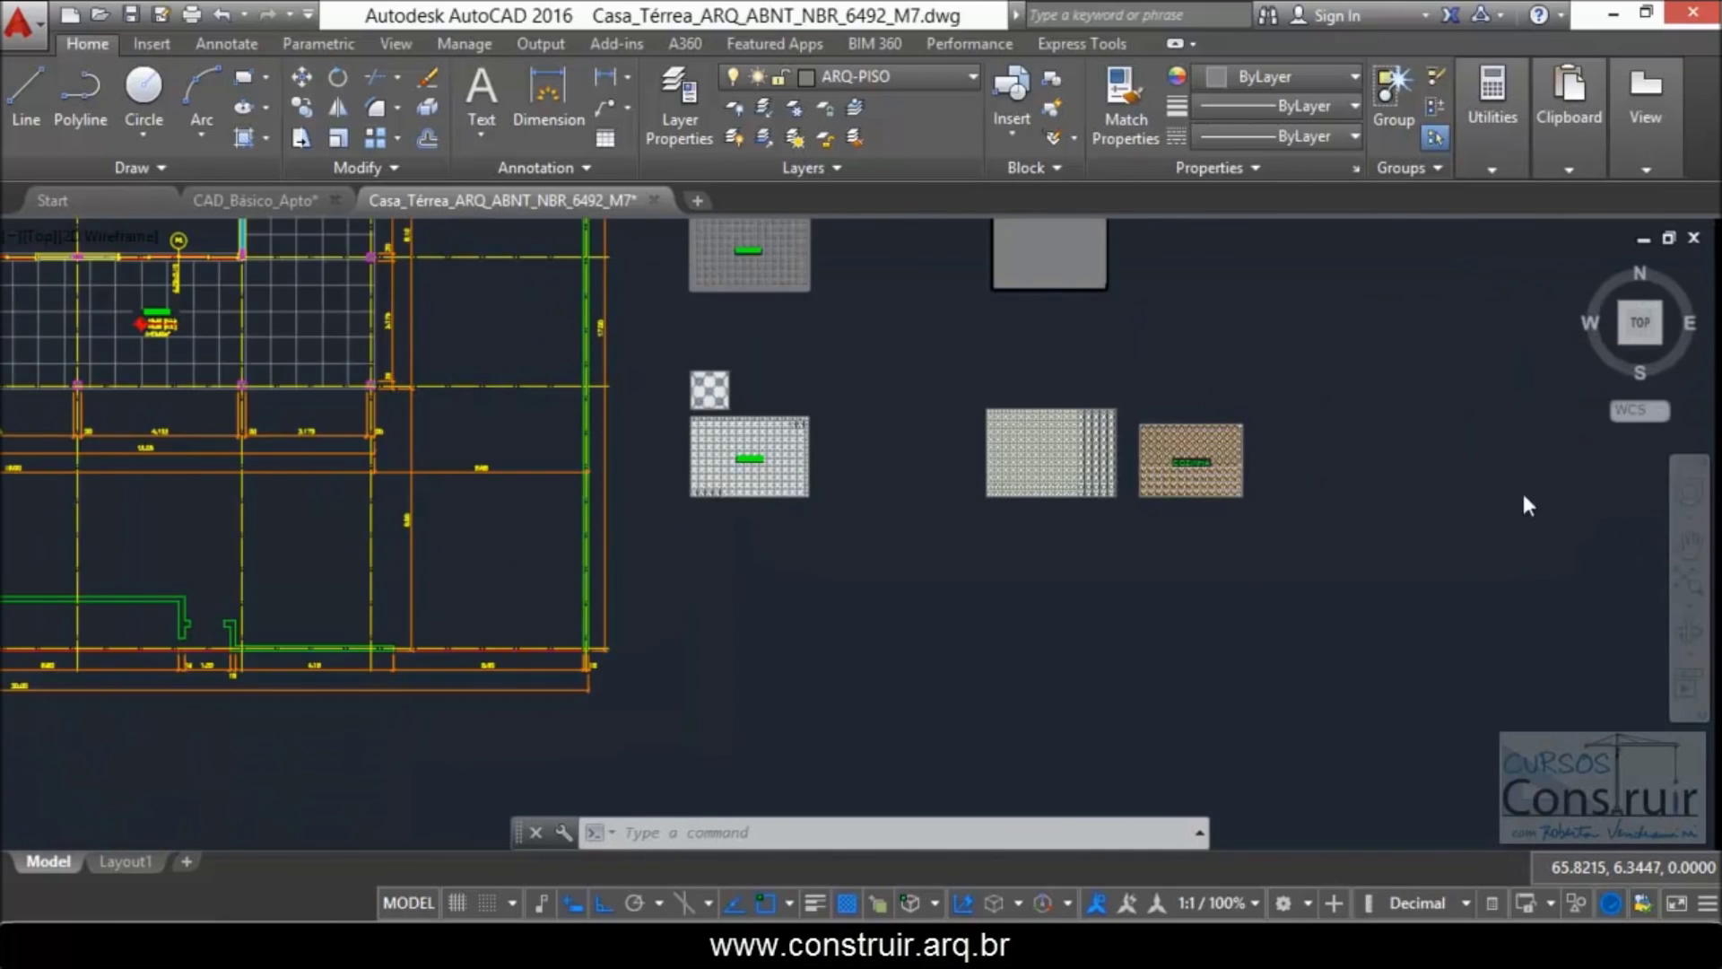
{"action": "scroll", "coordinate": [1113, 454], "scroll_direction": "up", "scroll_amount": 2}
{"action": "scroll", "coordinate": [898, 439], "scroll_direction": "up", "scroll_amount": 2}
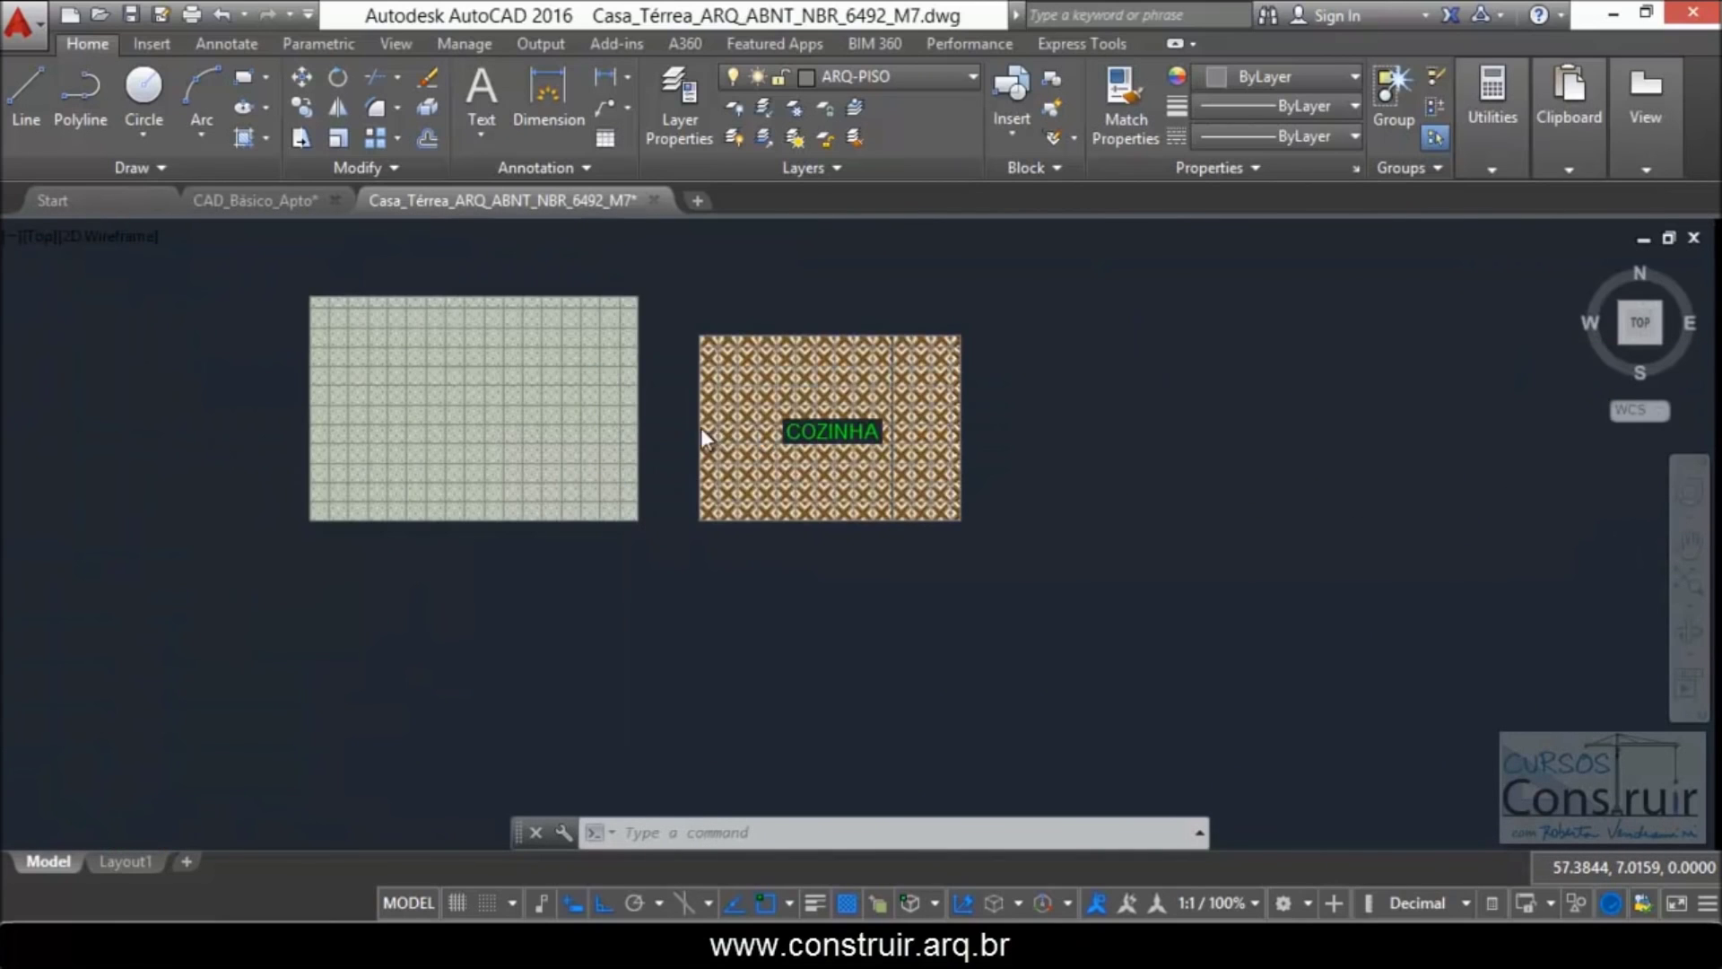
{"action": "scroll", "coordinate": [700, 429], "scroll_direction": "up", "scroll_amount": 2}
{"action": "scroll", "coordinate": [682, 427], "scroll_direction": "up", "scroll_amount": 2}
{"action": "scroll", "coordinate": [682, 427], "scroll_direction": "up", "scroll_amount": 3}
{"action": "scroll", "coordinate": [682, 427], "scroll_direction": "up", "scroll_amount": 2}
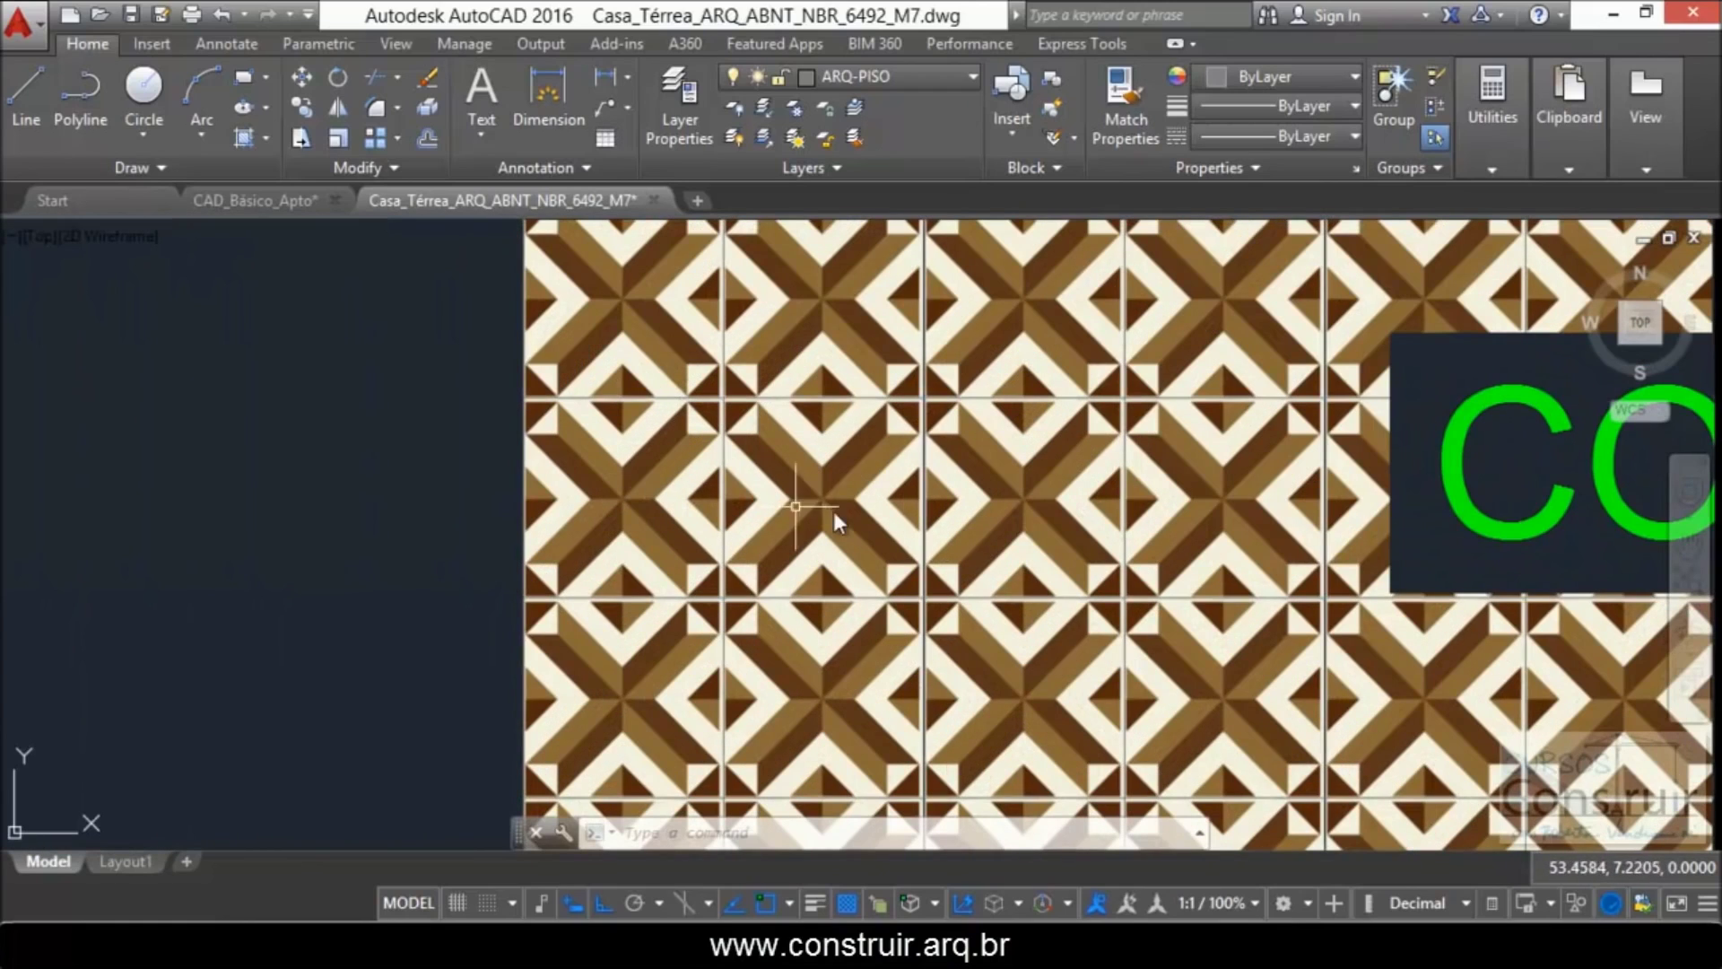
{"action": "scroll", "coordinate": [732, 502], "scroll_direction": "down", "scroll_amount": 2}
{"action": "scroll", "coordinate": [780, 475], "scroll_direction": "down", "scroll_amount": 2}
{"action": "scroll", "coordinate": [837, 453], "scroll_direction": "down", "scroll_amount": 2}
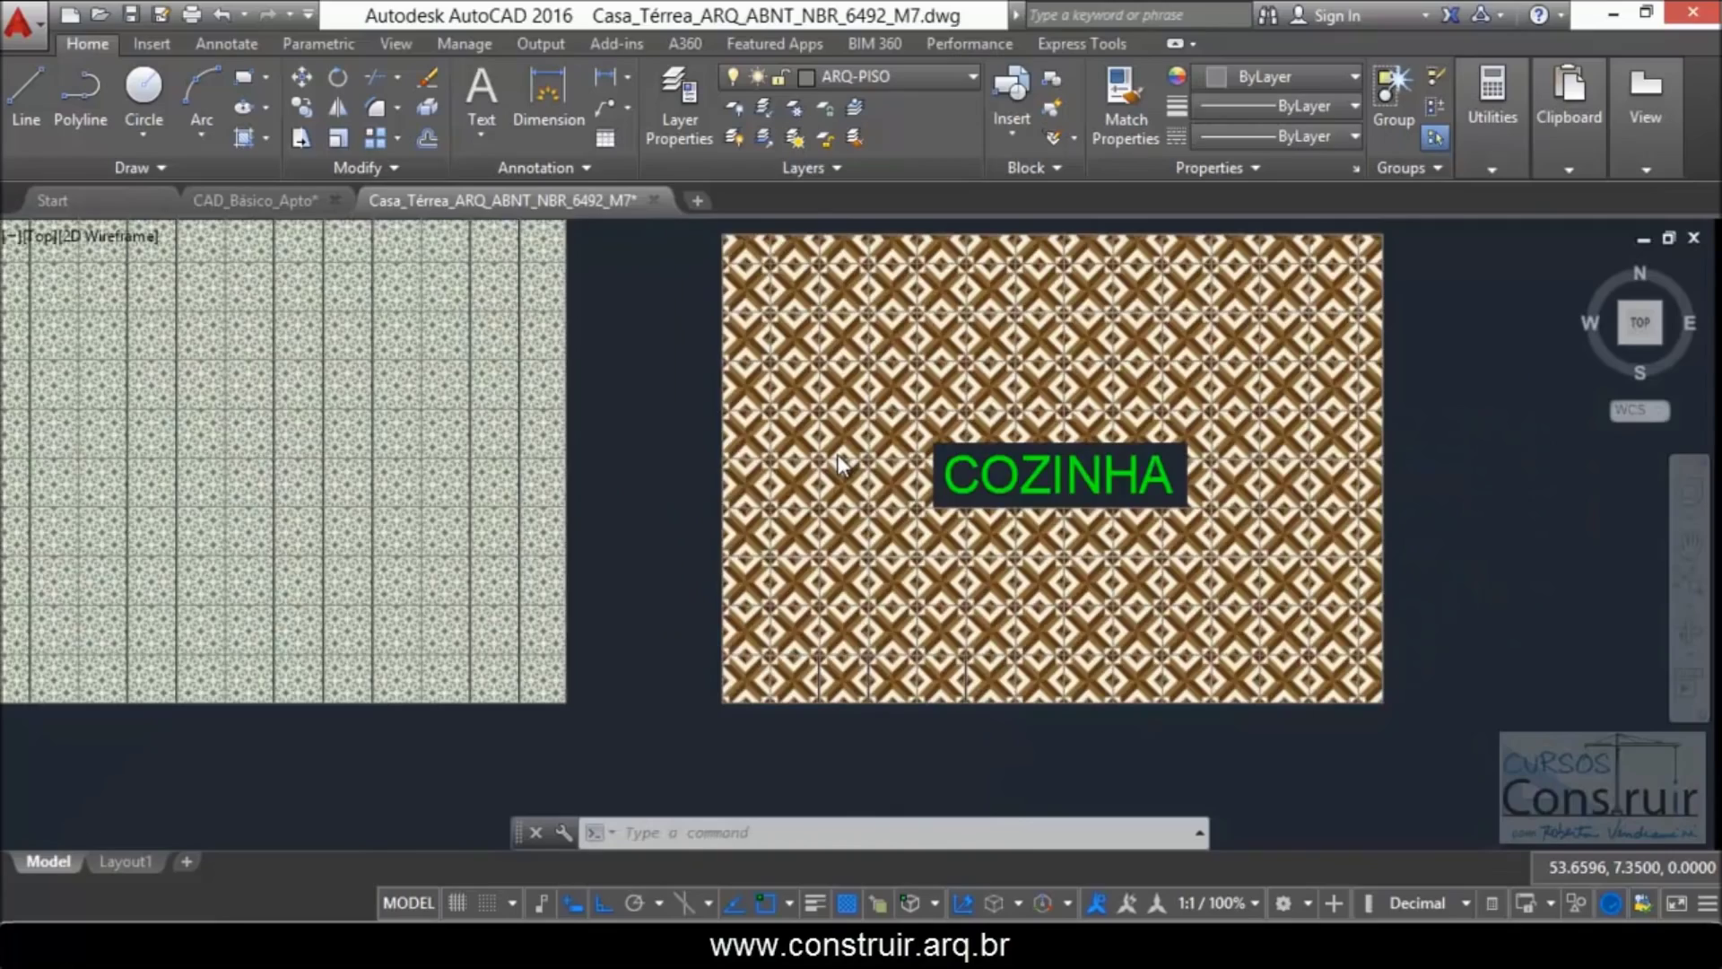
{"action": "scroll", "coordinate": [837, 454], "scroll_direction": "down", "scroll_amount": 2}
{"action": "scroll", "coordinate": [838, 454], "scroll_direction": "down", "scroll_amount": 2}
{"action": "scroll", "coordinate": [583, 398], "scroll_direction": "up", "scroll_amount": 2}
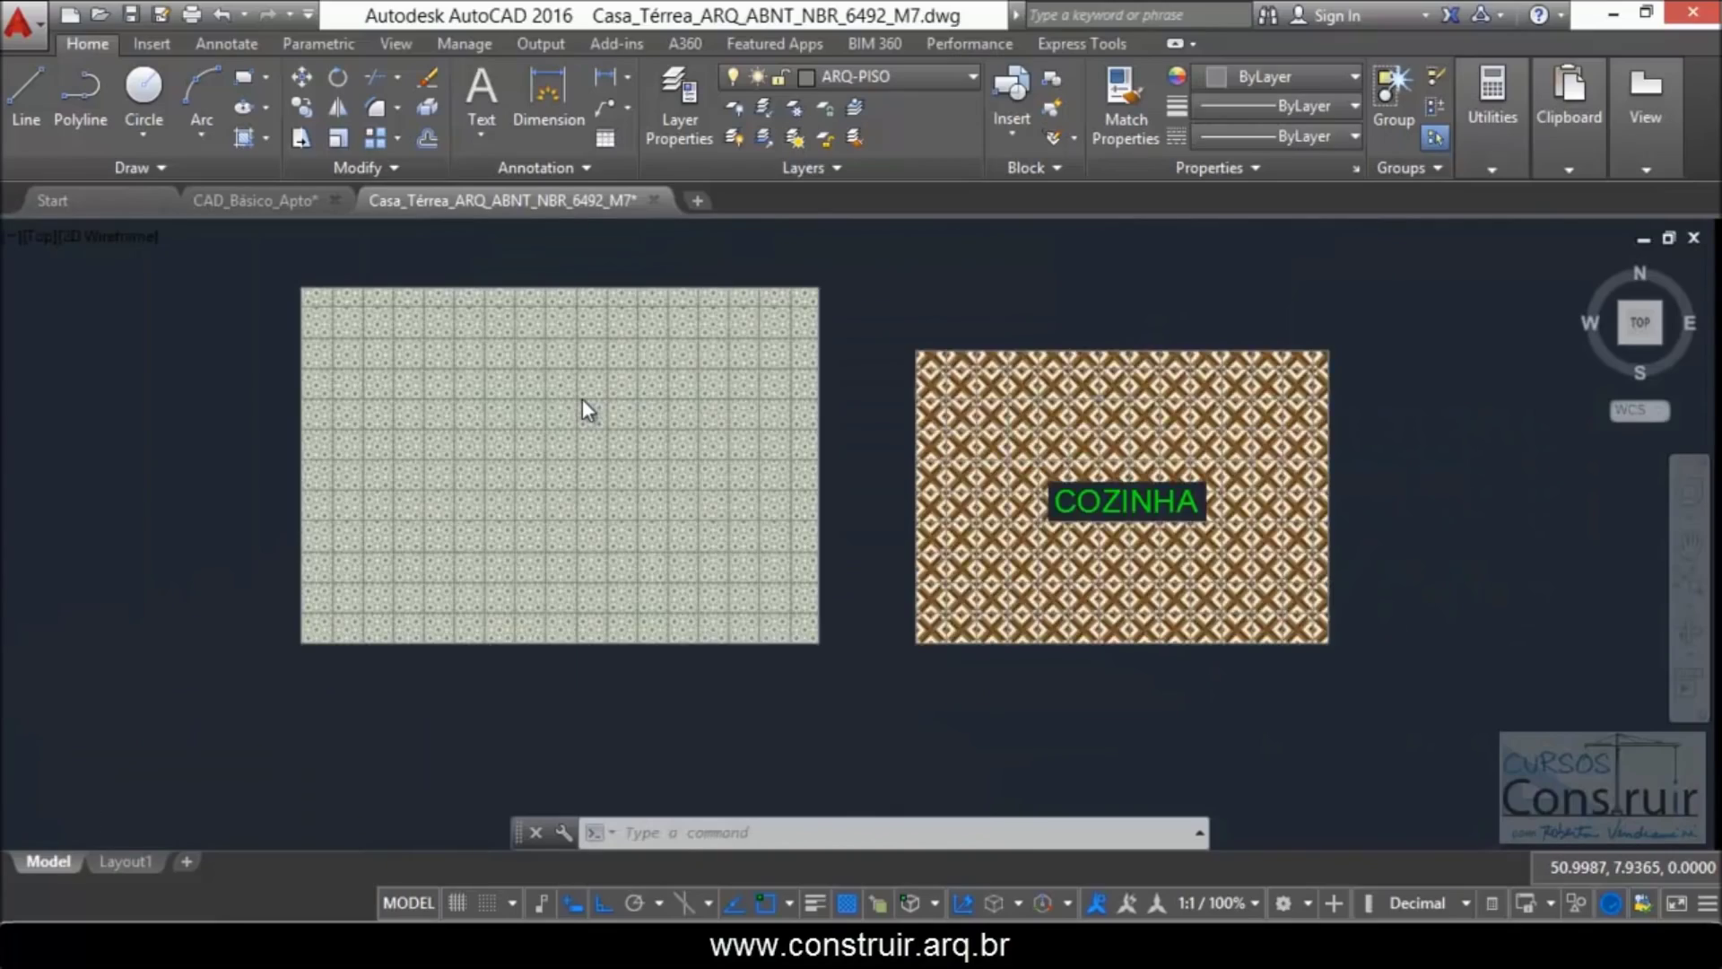
{"action": "scroll", "coordinate": [583, 398], "scroll_direction": "up", "scroll_amount": 2}
{"action": "scroll", "coordinate": [583, 398], "scroll_direction": "up", "scroll_amount": 2}
{"action": "scroll", "coordinate": [583, 399], "scroll_direction": "up", "scroll_amount": 2}
{"action": "scroll", "coordinate": [582, 399], "scroll_direction": "up", "scroll_amount": 2}
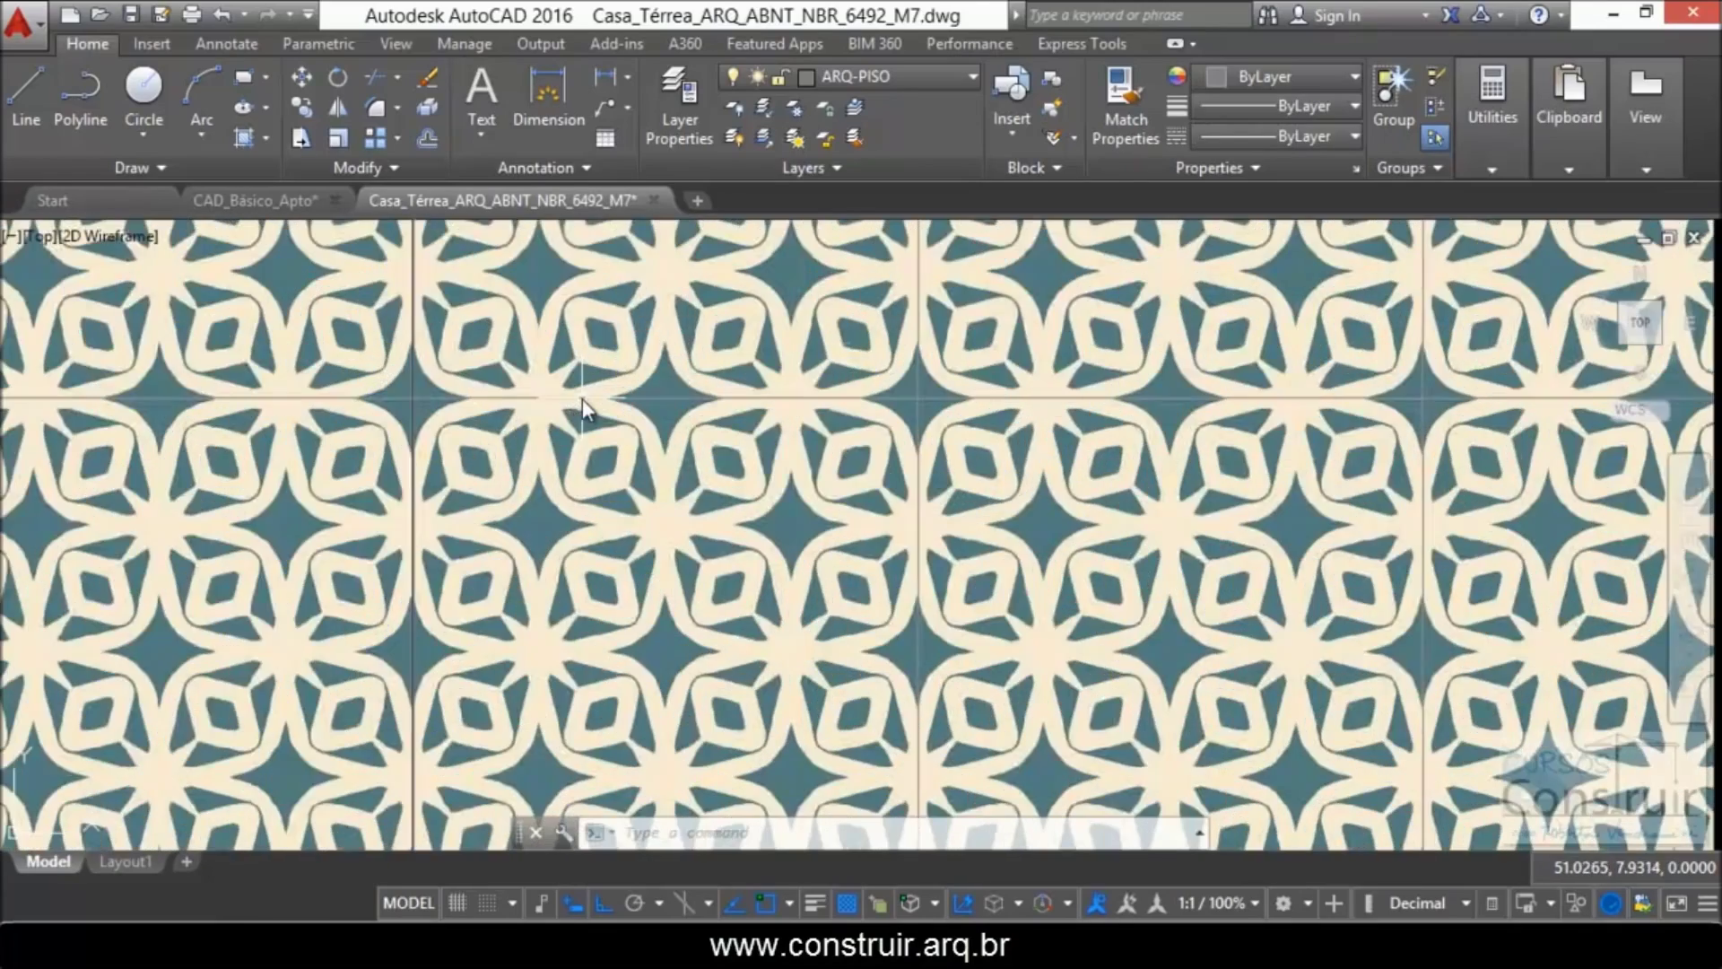
{"action": "scroll", "coordinate": [582, 399], "scroll_direction": "down", "scroll_amount": 2}
{"action": "scroll", "coordinate": [583, 398], "scroll_direction": "down", "scroll_amount": 2}
{"action": "scroll", "coordinate": [583, 399], "scroll_direction": "down", "scroll_amount": 2}
{"action": "scroll", "coordinate": [582, 398], "scroll_direction": "down", "scroll_amount": 2}
{"action": "scroll", "coordinate": [883, 565], "scroll_direction": "down", "scroll_amount": 2}
{"action": "scroll", "coordinate": [884, 566], "scroll_direction": "down", "scroll_amount": 2}
{"action": "scroll", "coordinate": [885, 565], "scroll_direction": "down", "scroll_amount": 2}
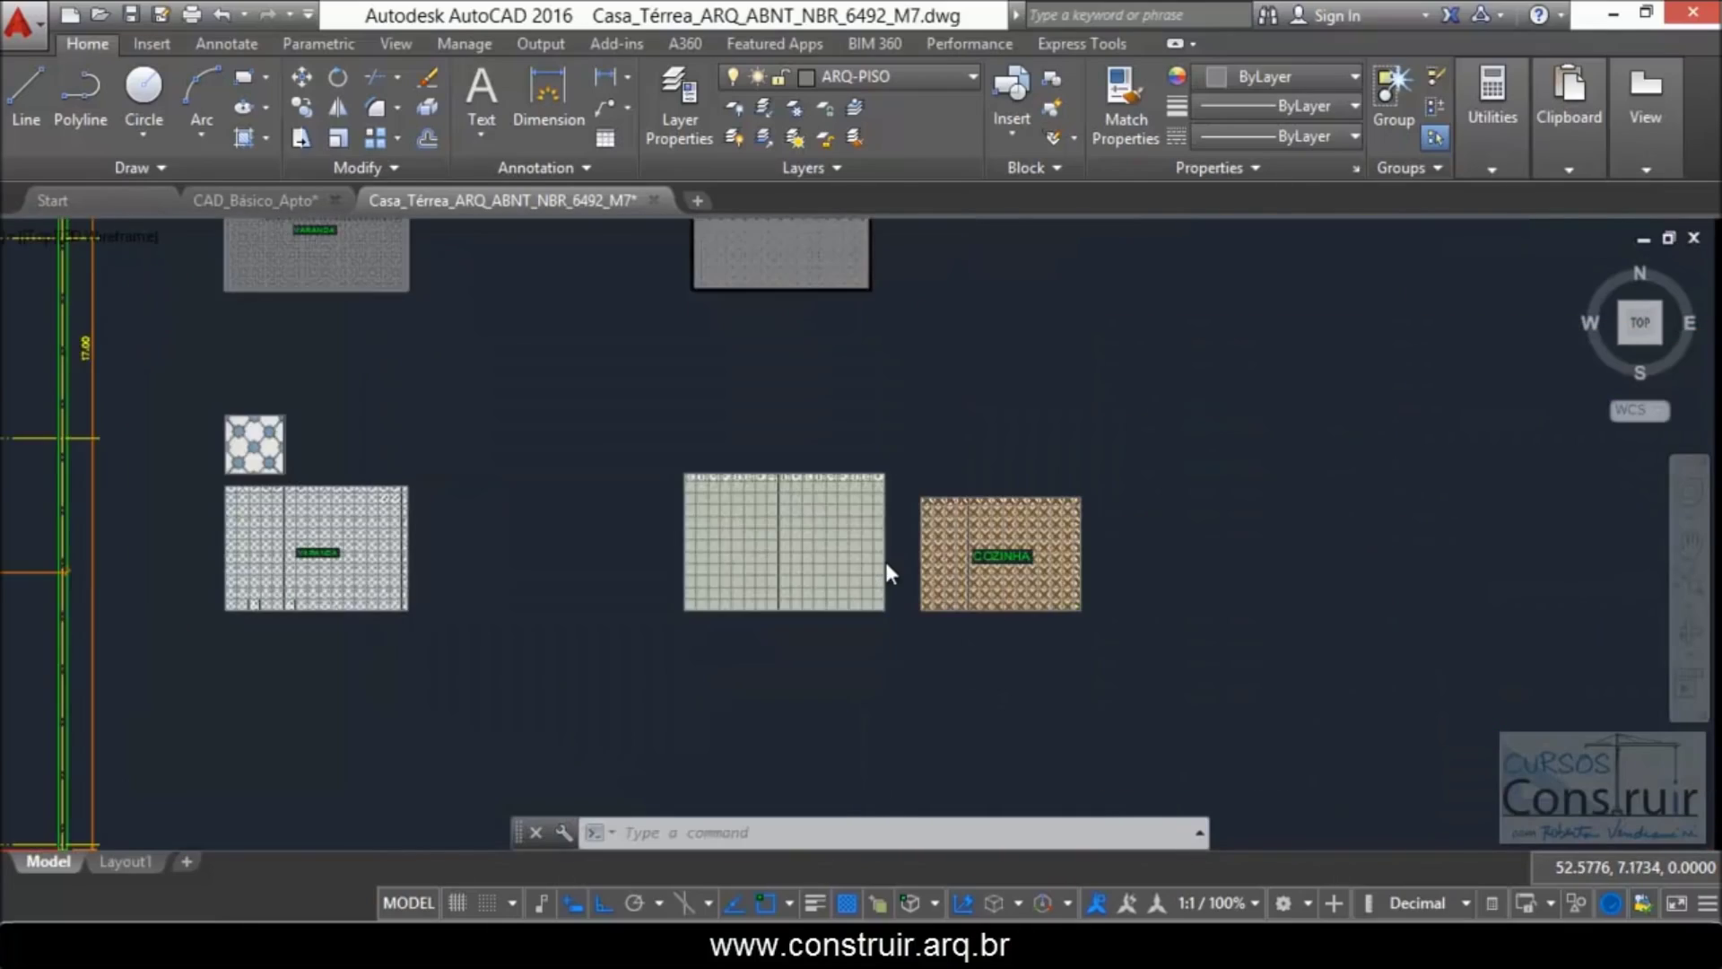
{"action": "scroll", "coordinate": [885, 571], "scroll_direction": "down", "scroll_amount": 2}
{"action": "scroll", "coordinate": [862, 502], "scroll_direction": "down", "scroll_amount": 3}
{"action": "scroll", "coordinate": [844, 431], "scroll_direction": "up", "scroll_amount": 3}
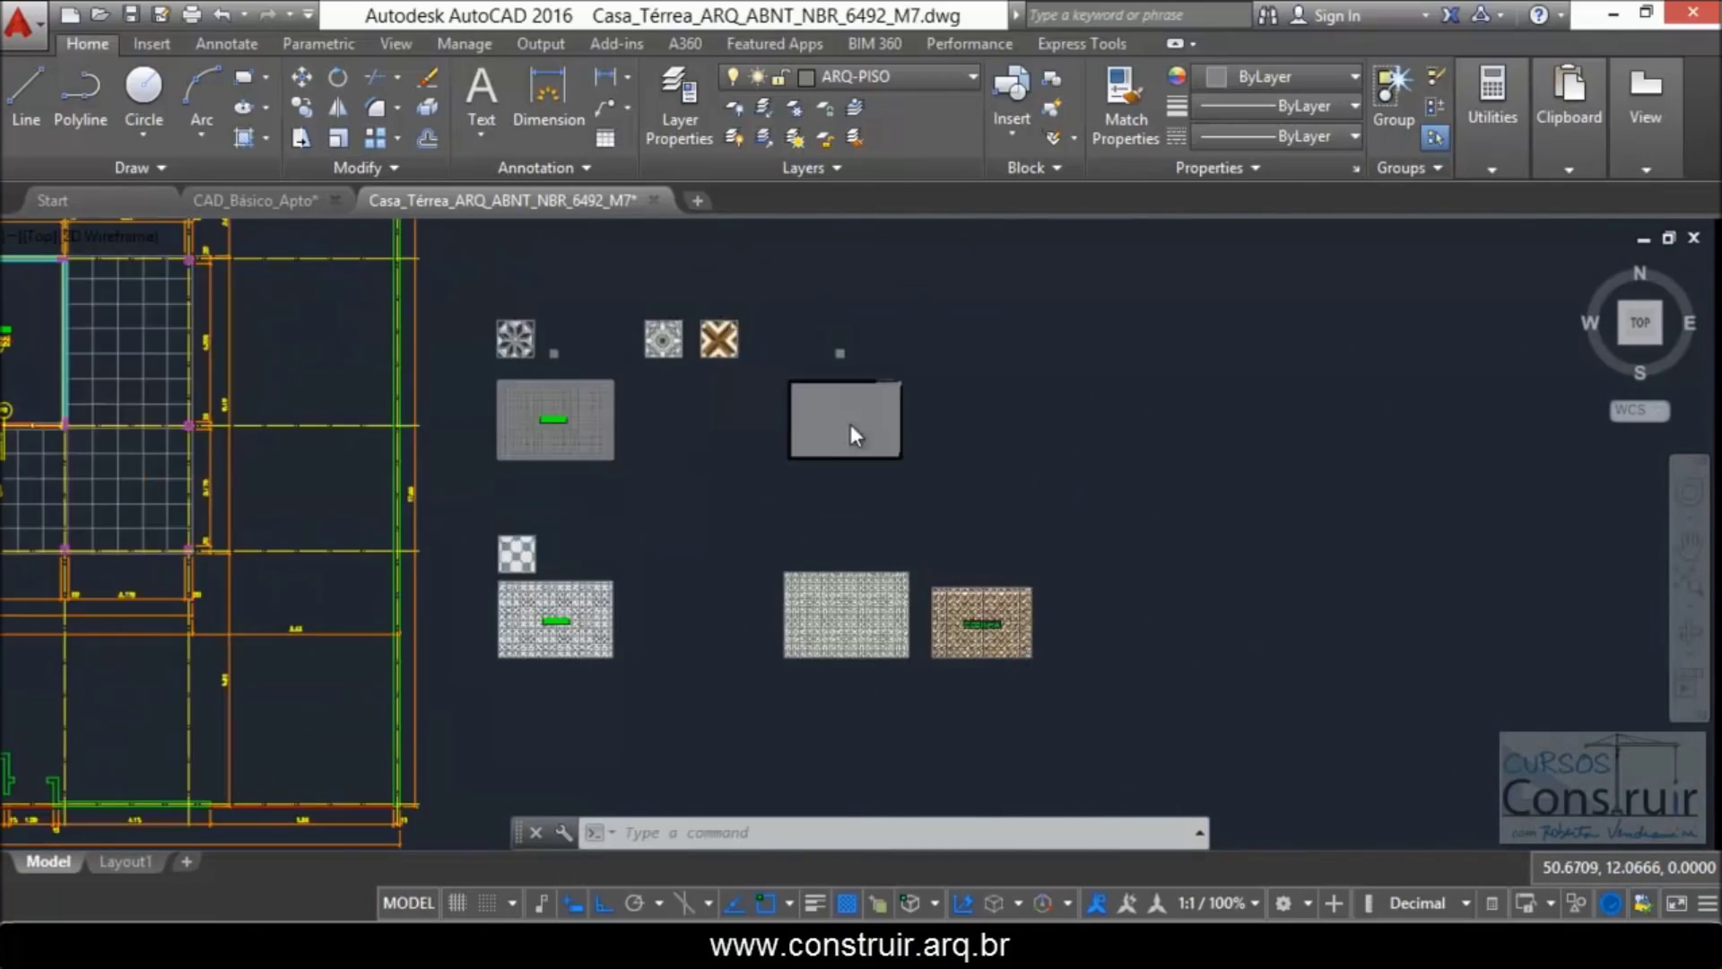
{"action": "scroll", "coordinate": [851, 421], "scroll_direction": "up", "scroll_amount": 3}
{"action": "scroll", "coordinate": [852, 421], "scroll_direction": "up", "scroll_amount": 3}
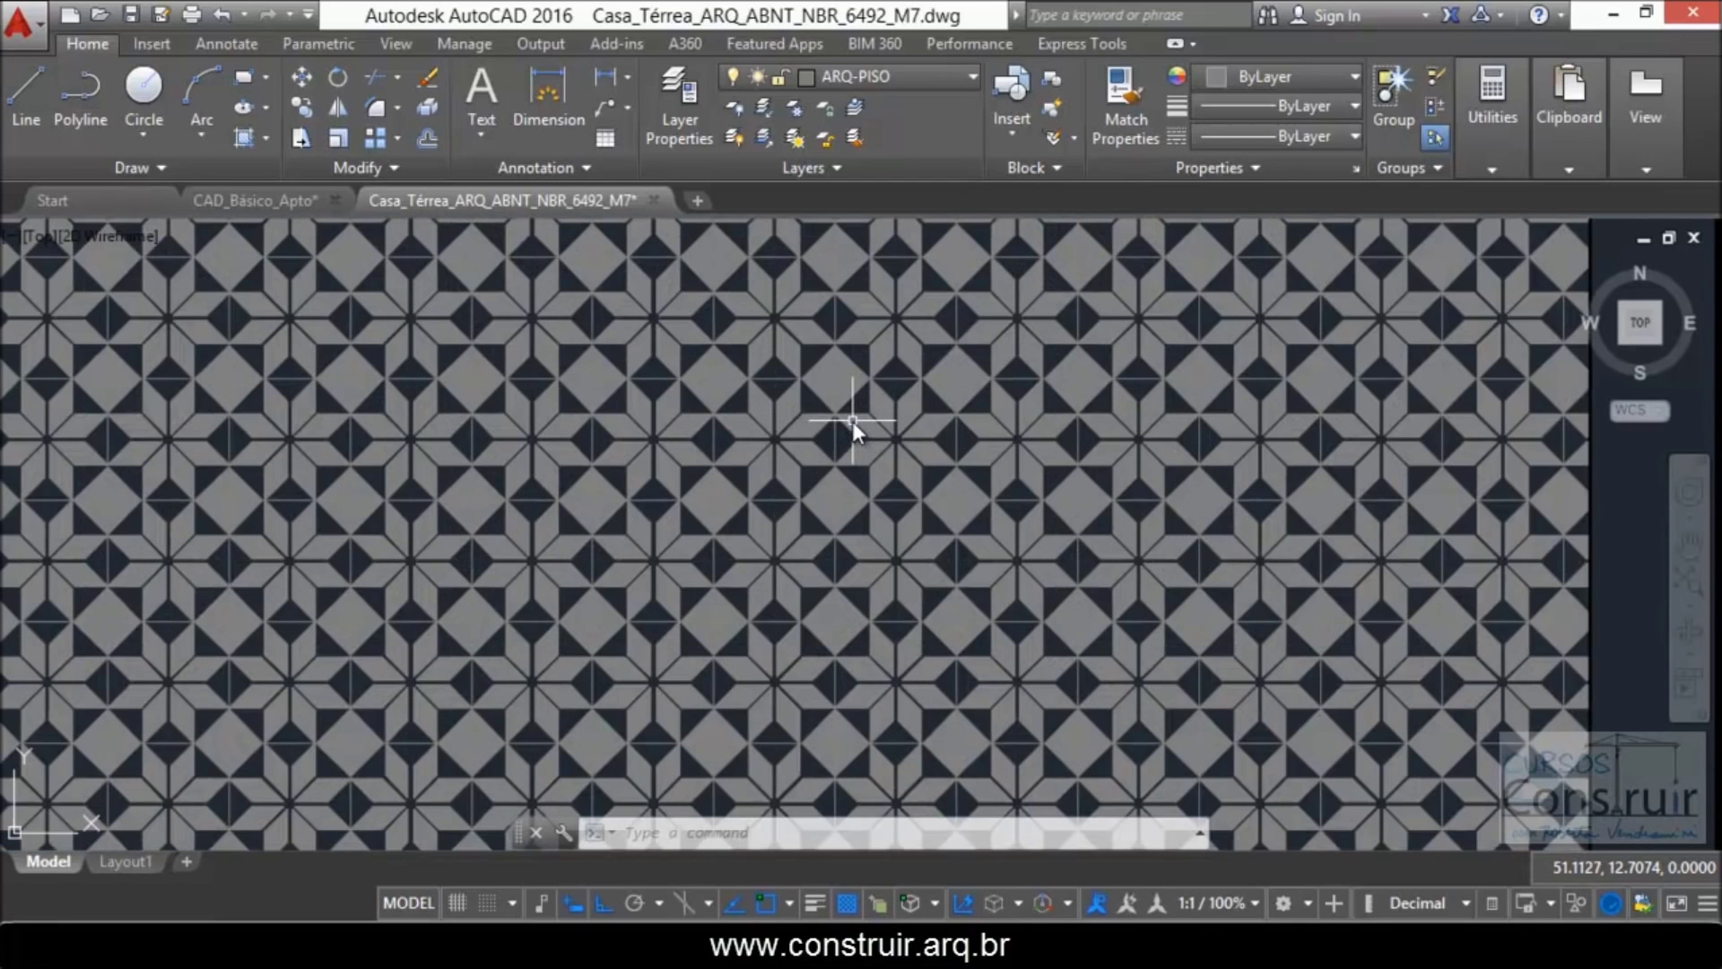
{"action": "scroll", "coordinate": [851, 421], "scroll_direction": "down", "scroll_amount": 2}
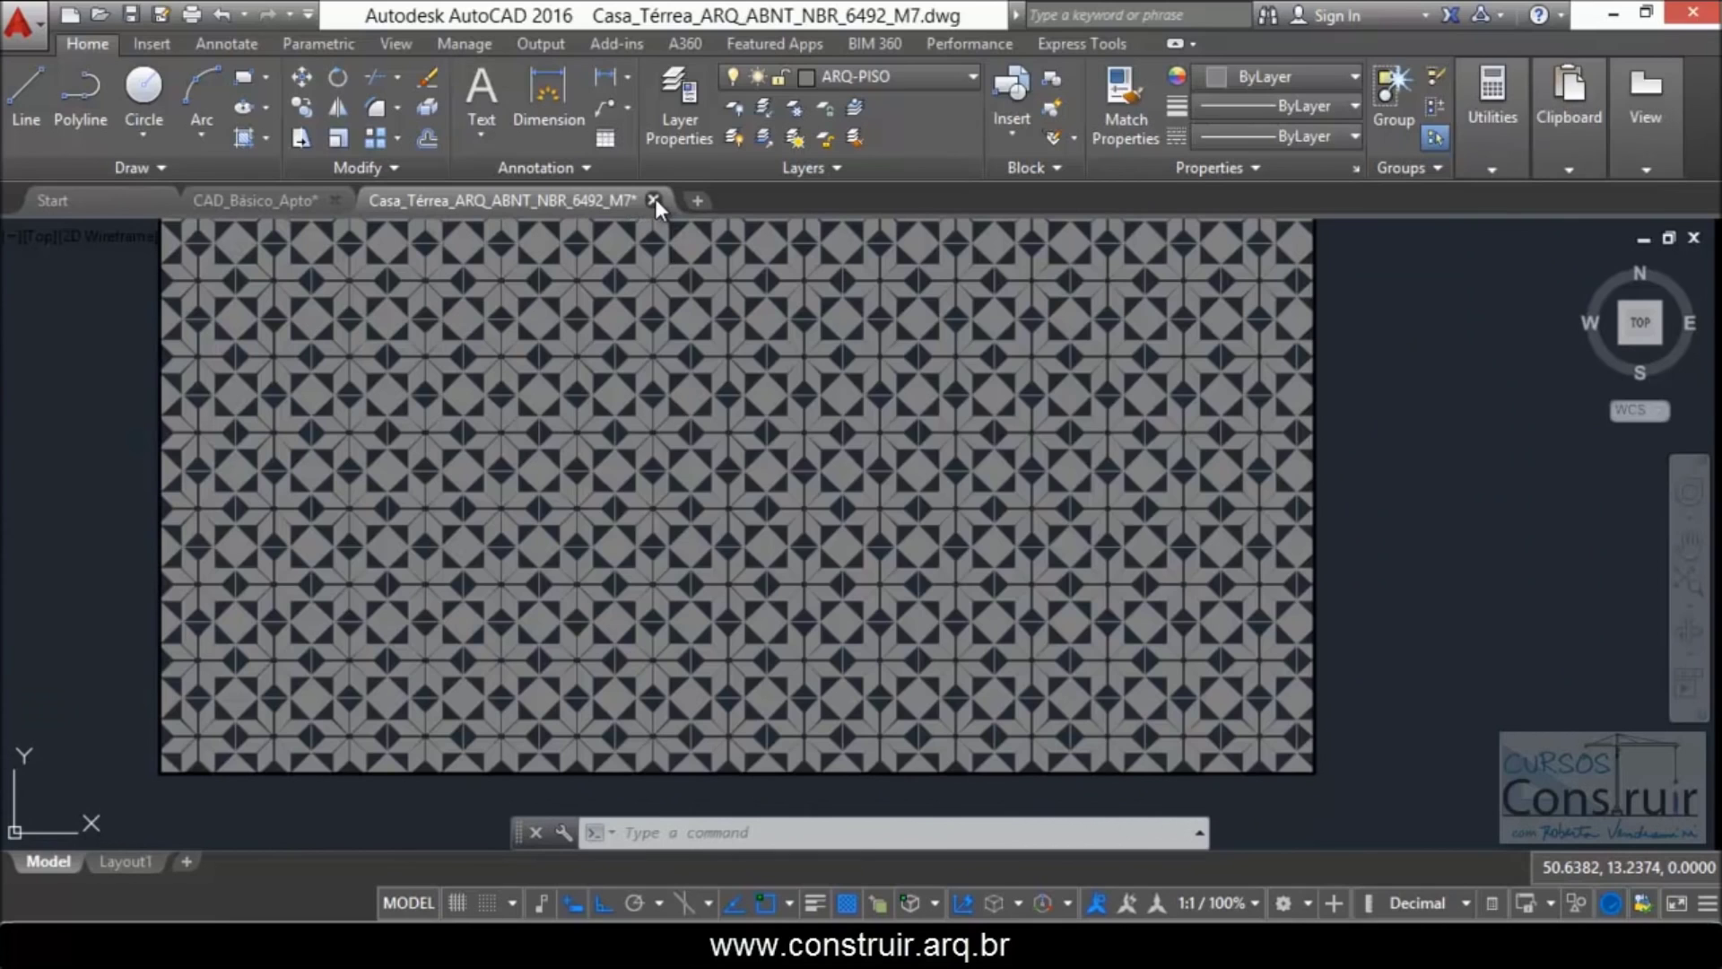
{"action": "left_click", "coordinate": [656, 201]}
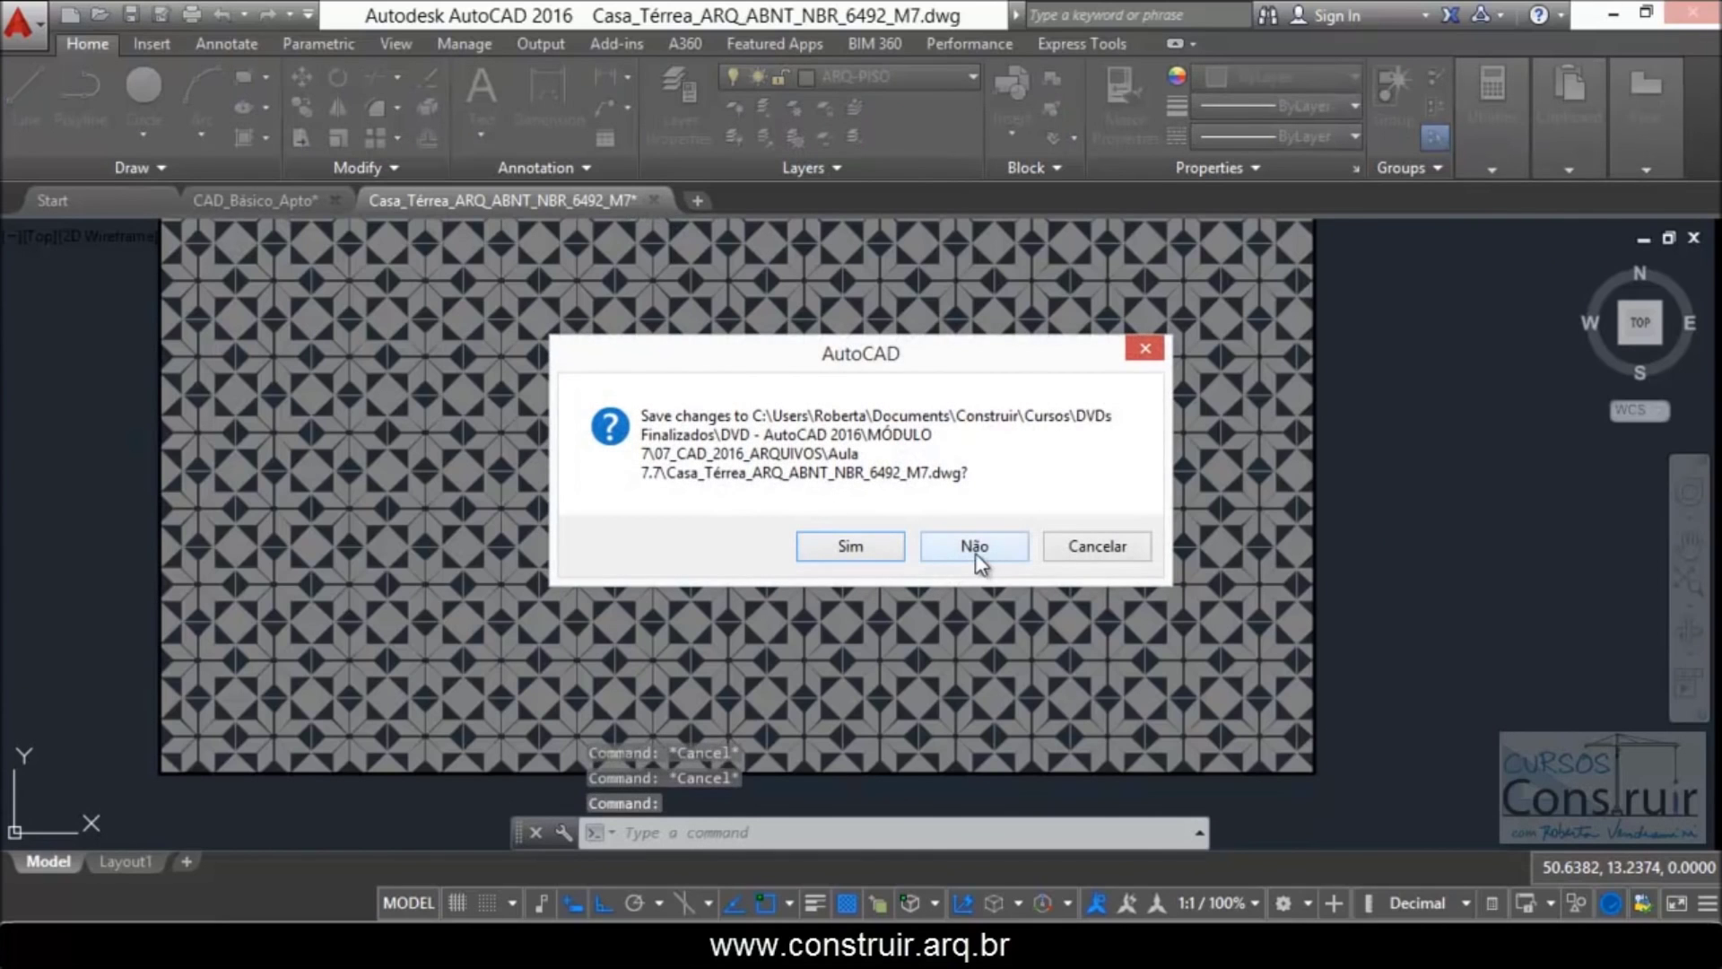
Step: Discard the Casa_Térrea changes and zoom into the CAD_Básico_Apto bathrooms
{"action": "left_click", "coordinate": [973, 550]}
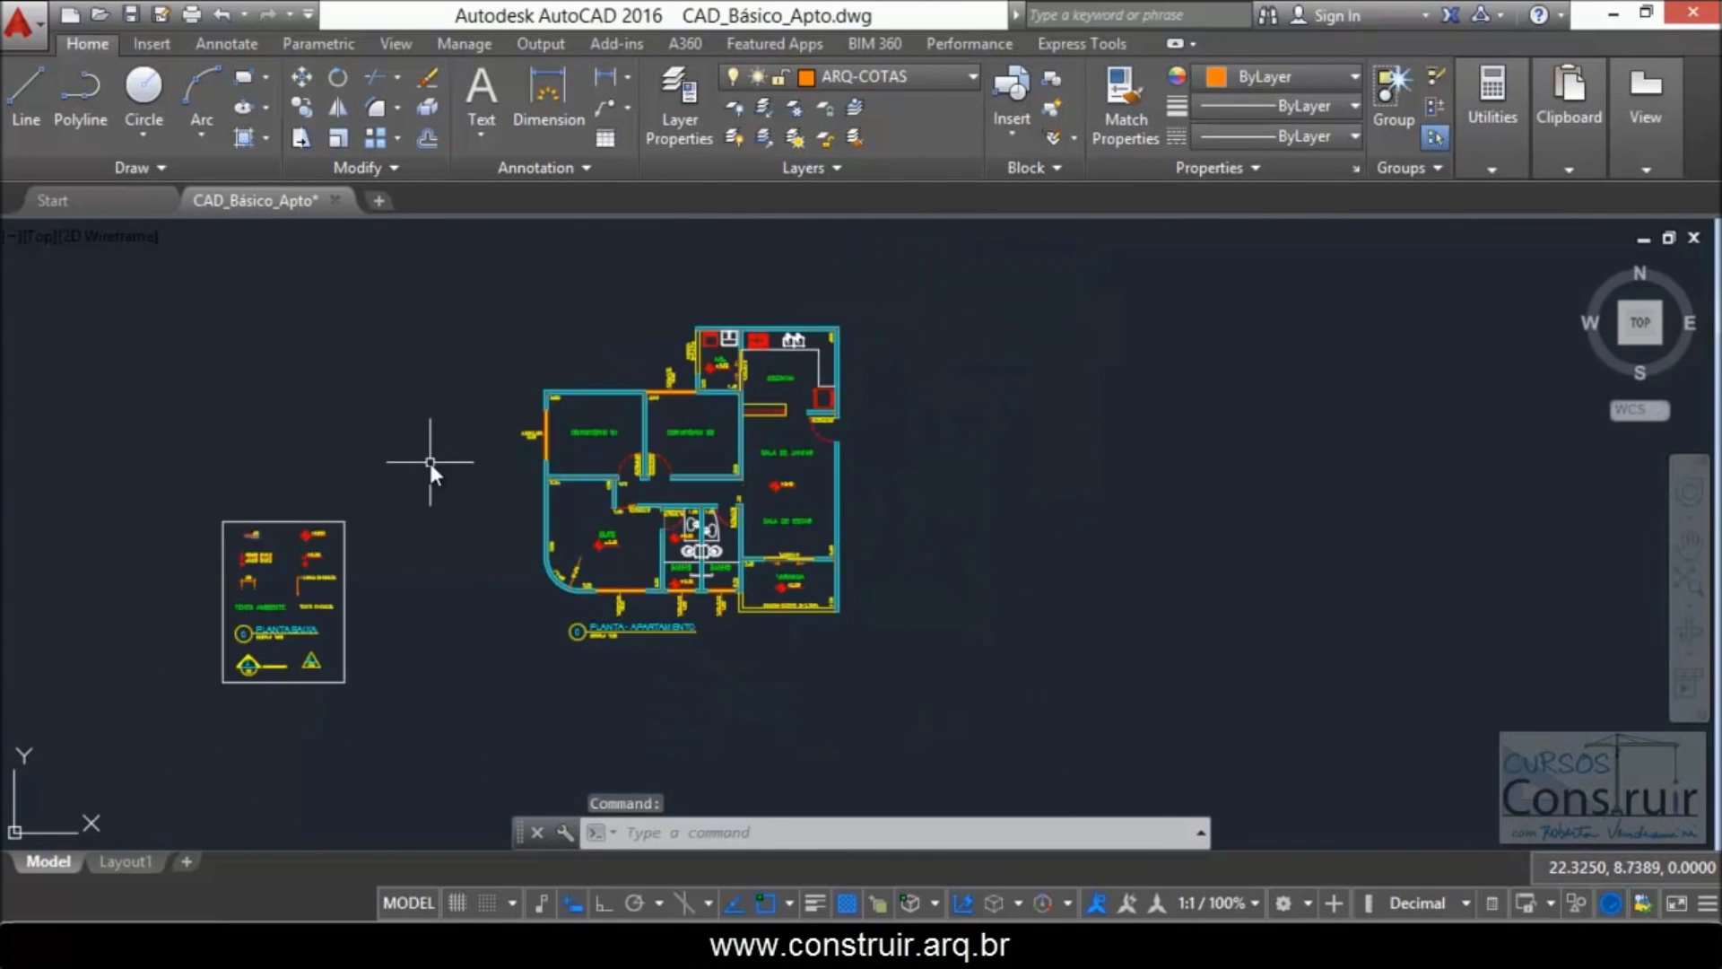
{"action": "scroll", "coordinate": [761, 544], "scroll_direction": "up", "scroll_amount": 4}
{"action": "scroll", "coordinate": [515, 548], "scroll_direction": "up", "scroll_amount": 2}
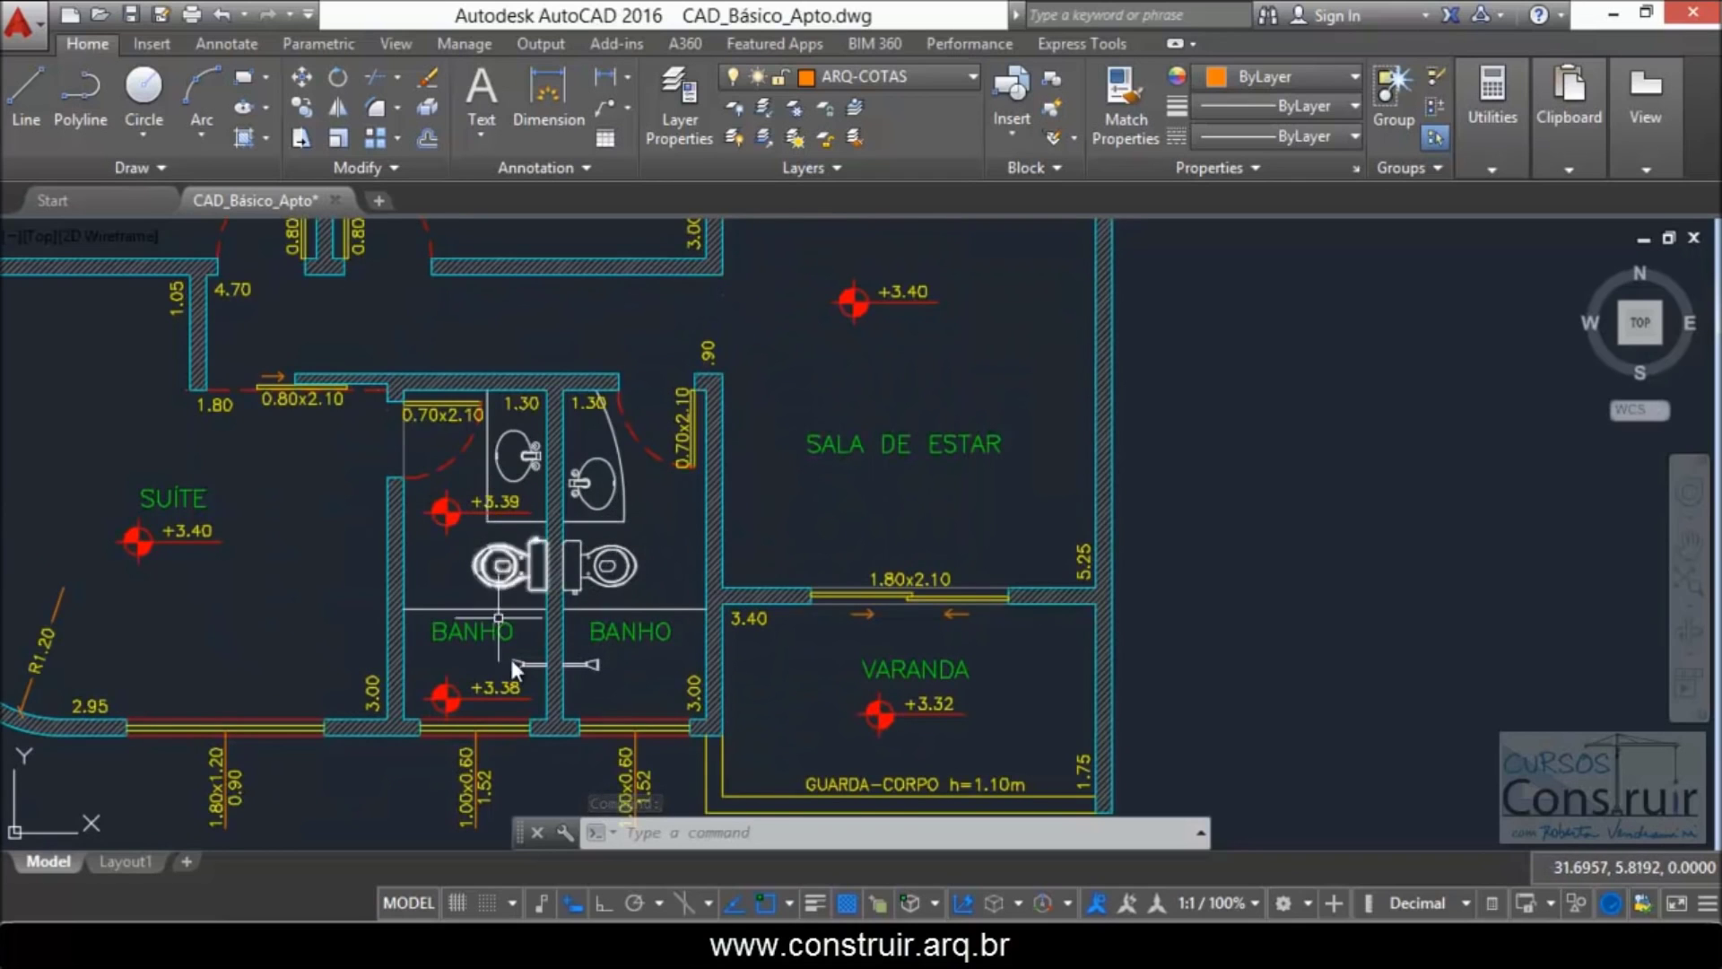
{"action": "scroll", "coordinate": [511, 656], "scroll_direction": "down", "scroll_amount": 5}
{"action": "scroll", "coordinate": [664, 343], "scroll_direction": "up", "scroll_amount": 3}
{"action": "scroll", "coordinate": [663, 343], "scroll_direction": "up", "scroll_amount": 2}
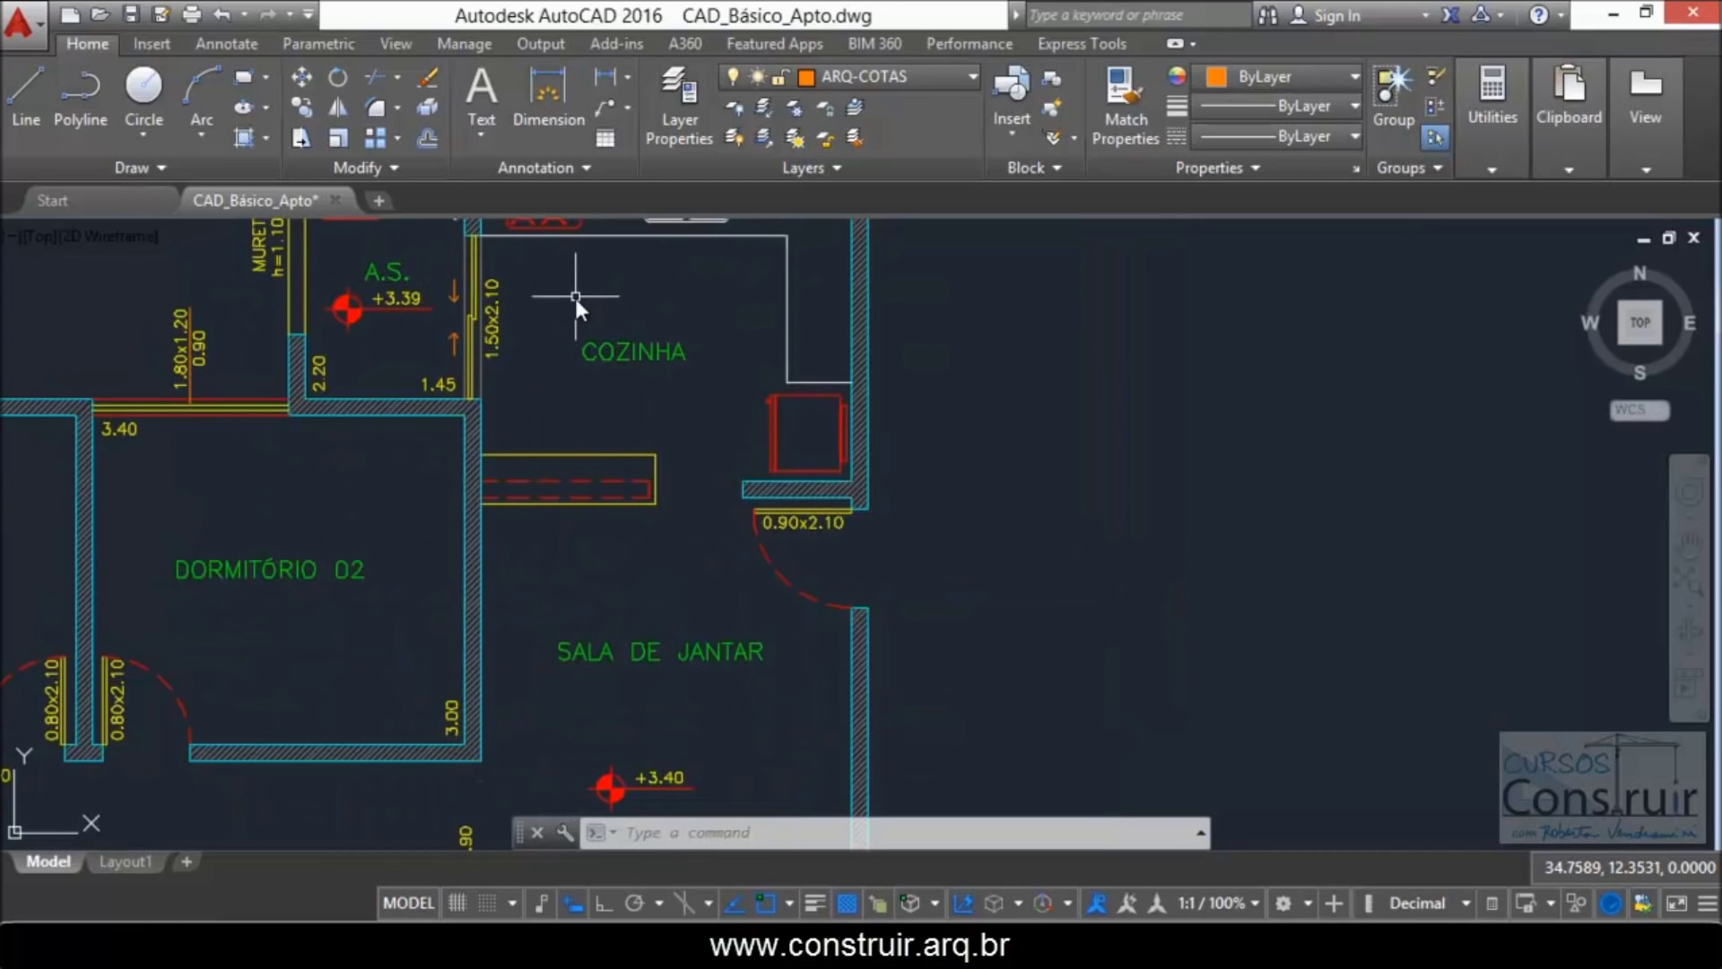
{"action": "scroll", "coordinate": [596, 325], "scroll_direction": "down", "scroll_amount": 4}
{"action": "scroll", "coordinate": [540, 577], "scroll_direction": "down", "scroll_amount": 2}
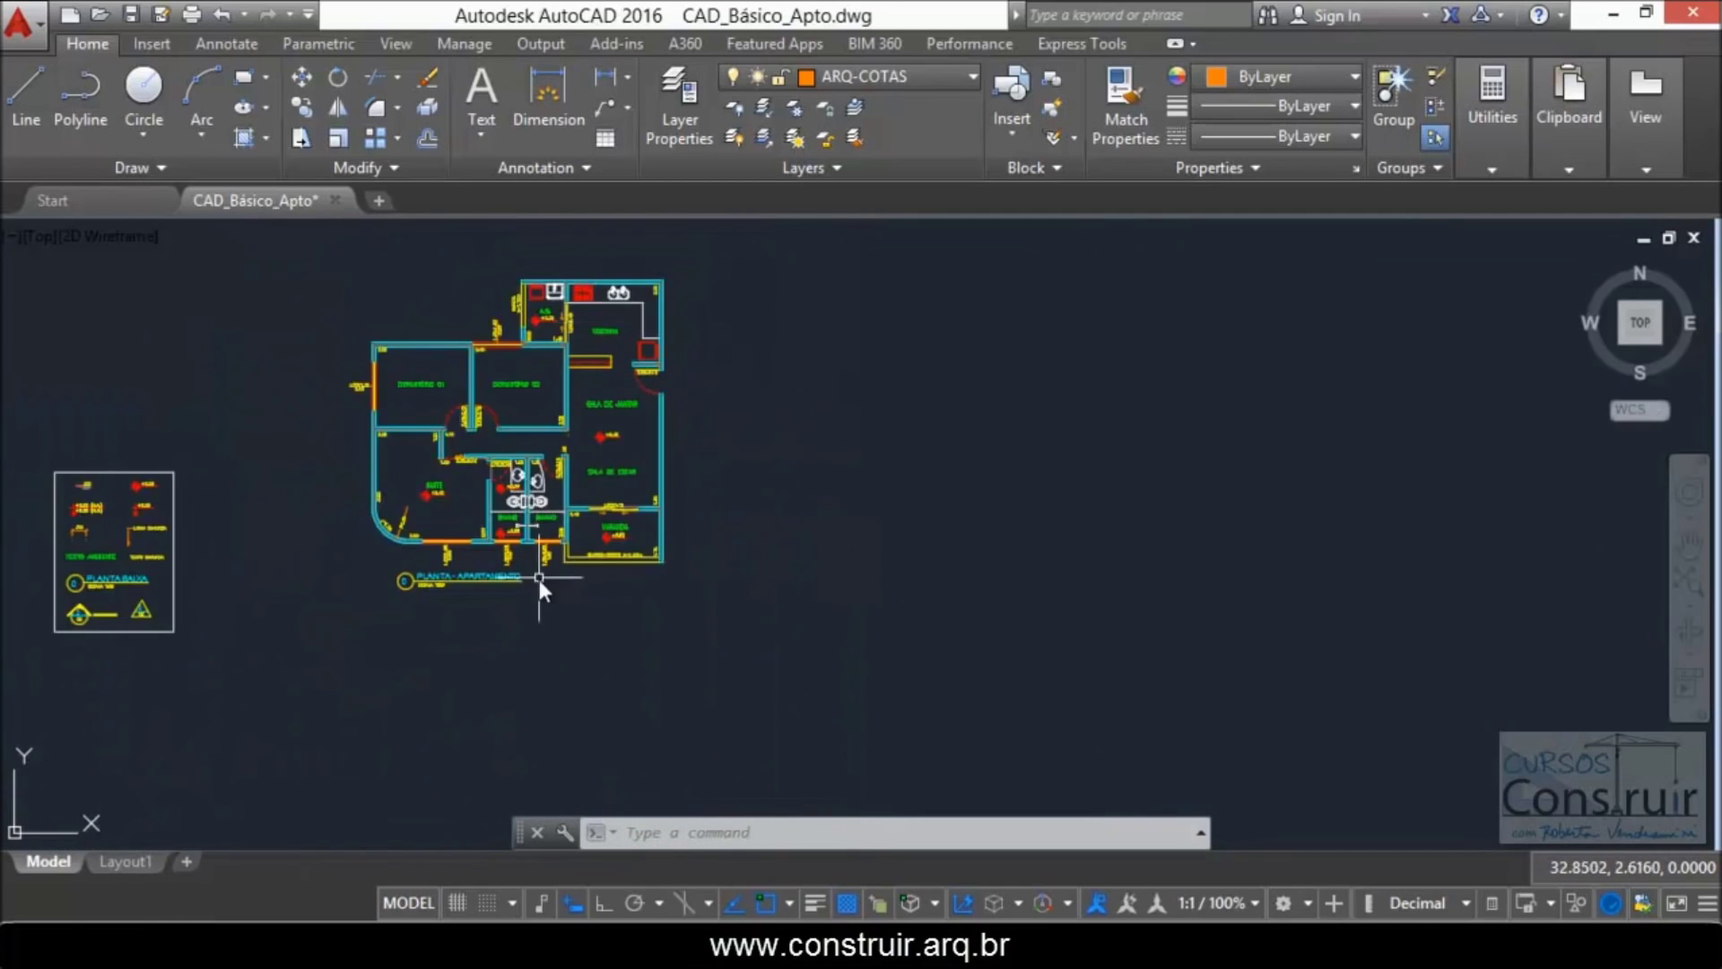
{"action": "scroll", "coordinate": [526, 430], "scroll_direction": "up", "scroll_amount": 5}
{"action": "scroll", "coordinate": [594, 349], "scroll_direction": "up", "scroll_amount": 2}
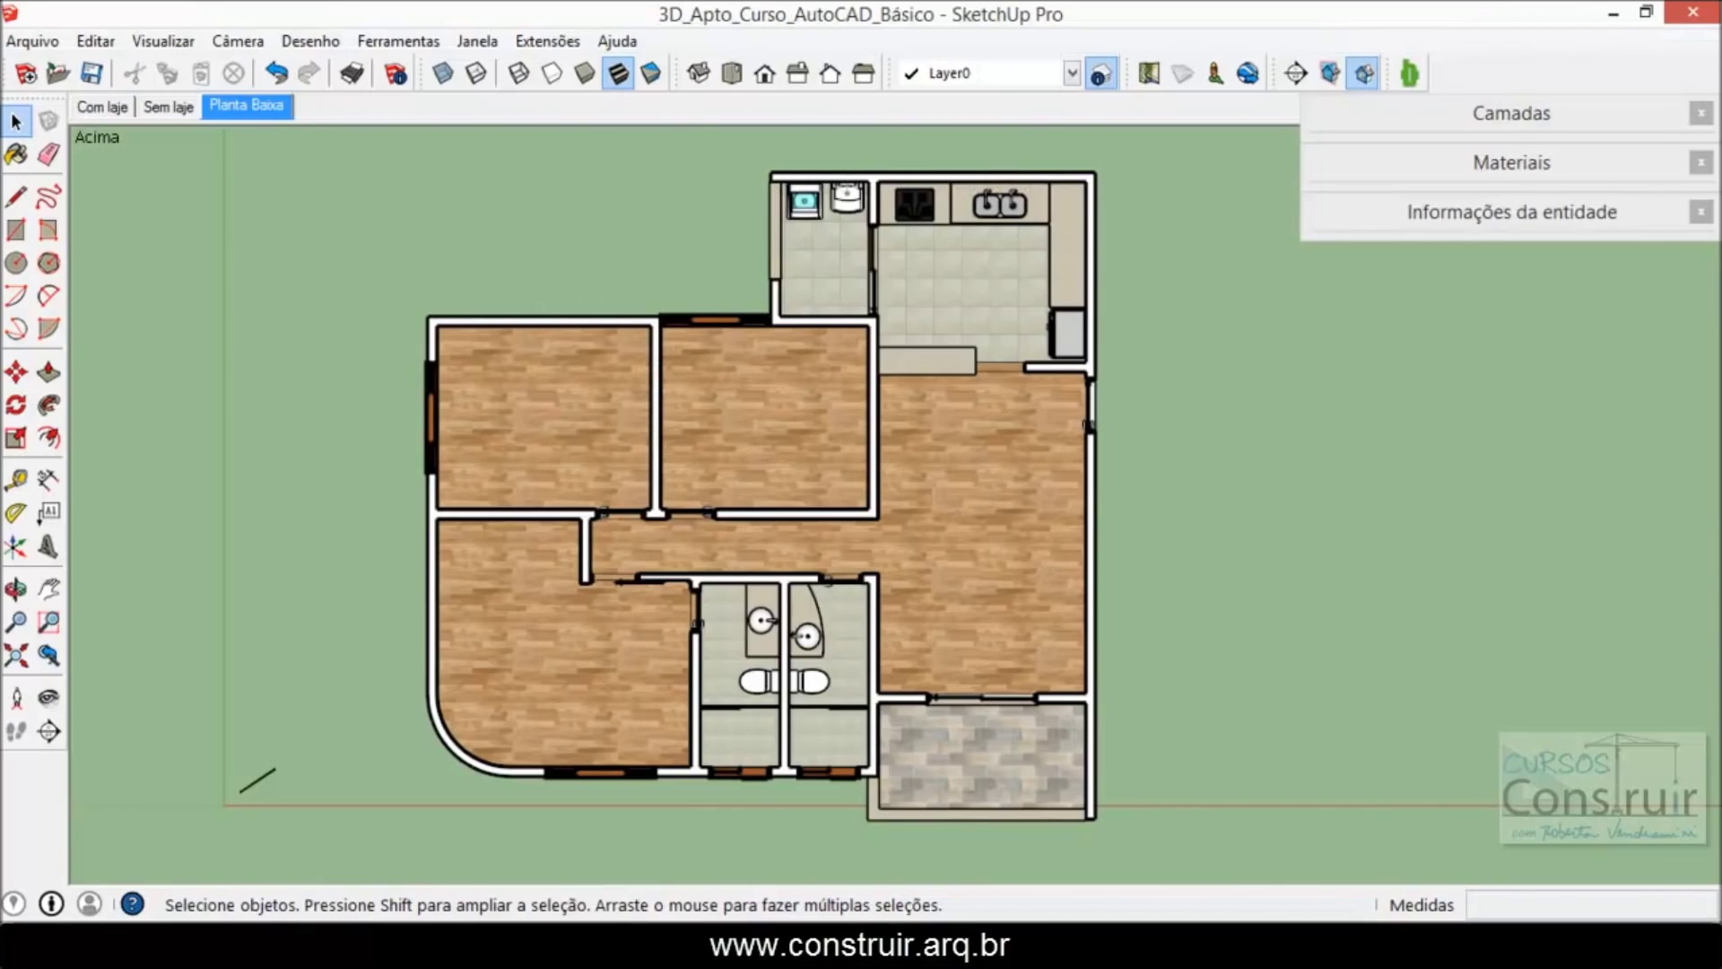
{"action": "scroll", "coordinate": [1046, 825], "scroll_direction": "up", "scroll_amount": 2}
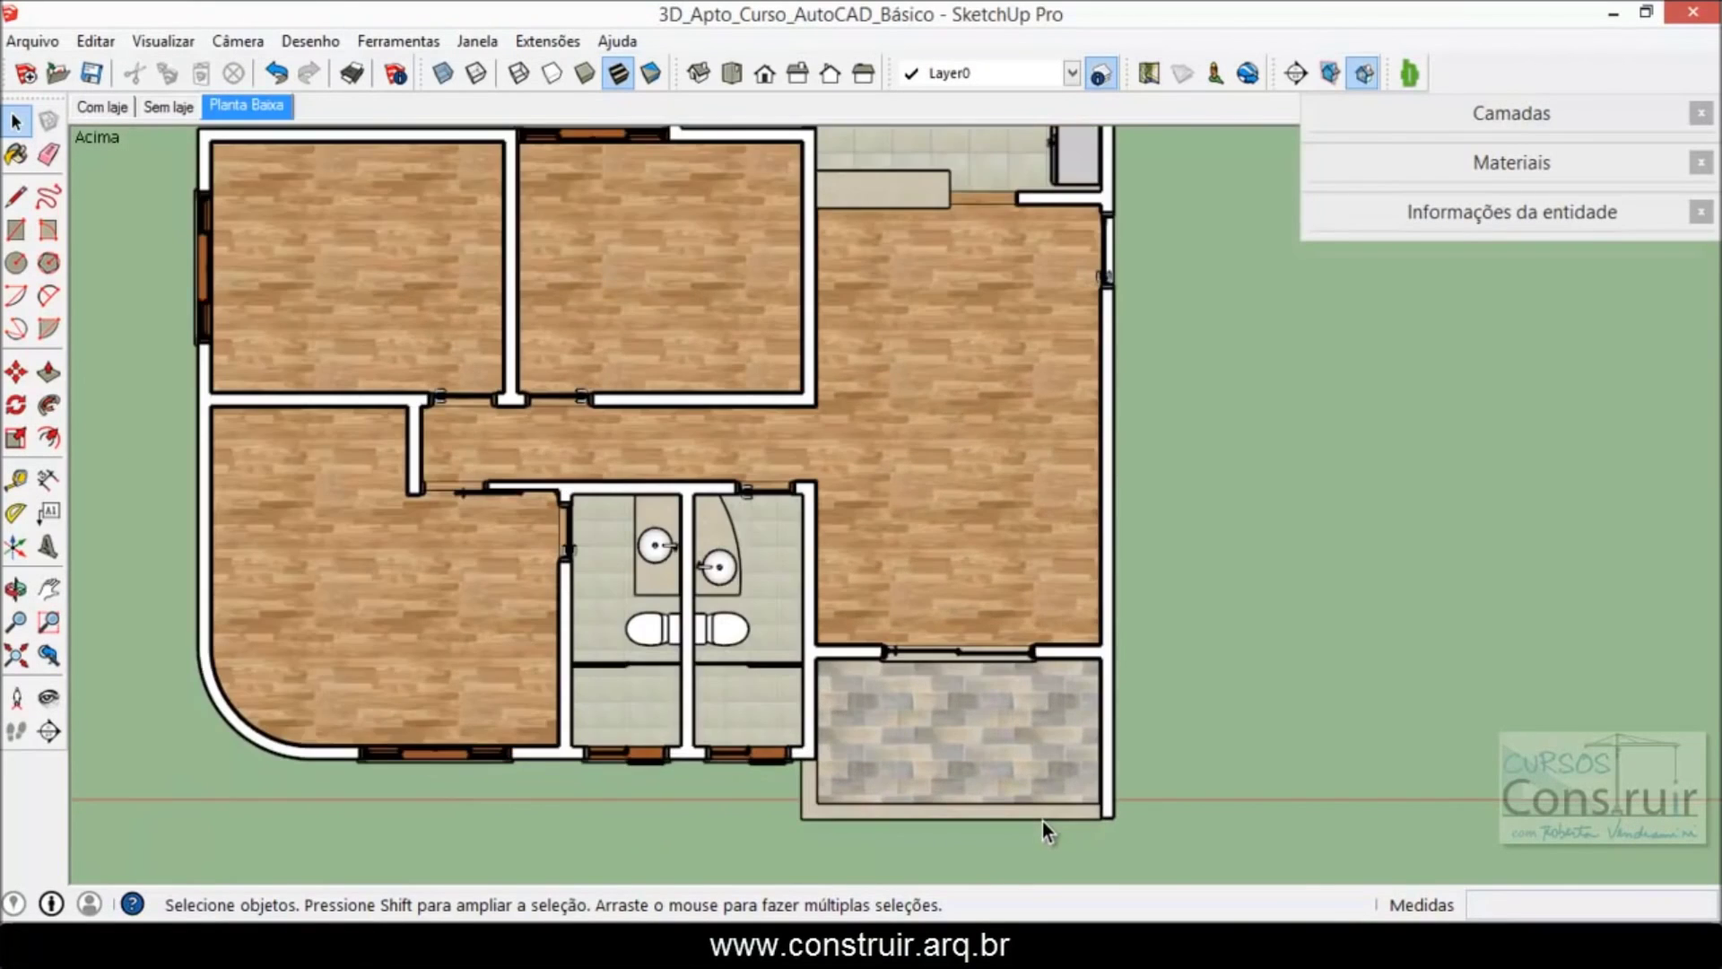
{"action": "scroll", "coordinate": [1043, 821], "scroll_direction": "up", "scroll_amount": 2}
{"action": "scroll", "coordinate": [1035, 813], "scroll_direction": "up", "scroll_amount": 2}
{"action": "scroll", "coordinate": [1018, 801], "scroll_direction": "up", "scroll_amount": 1}
{"action": "scroll", "coordinate": [1019, 801], "scroll_direction": "up", "scroll_amount": 2}
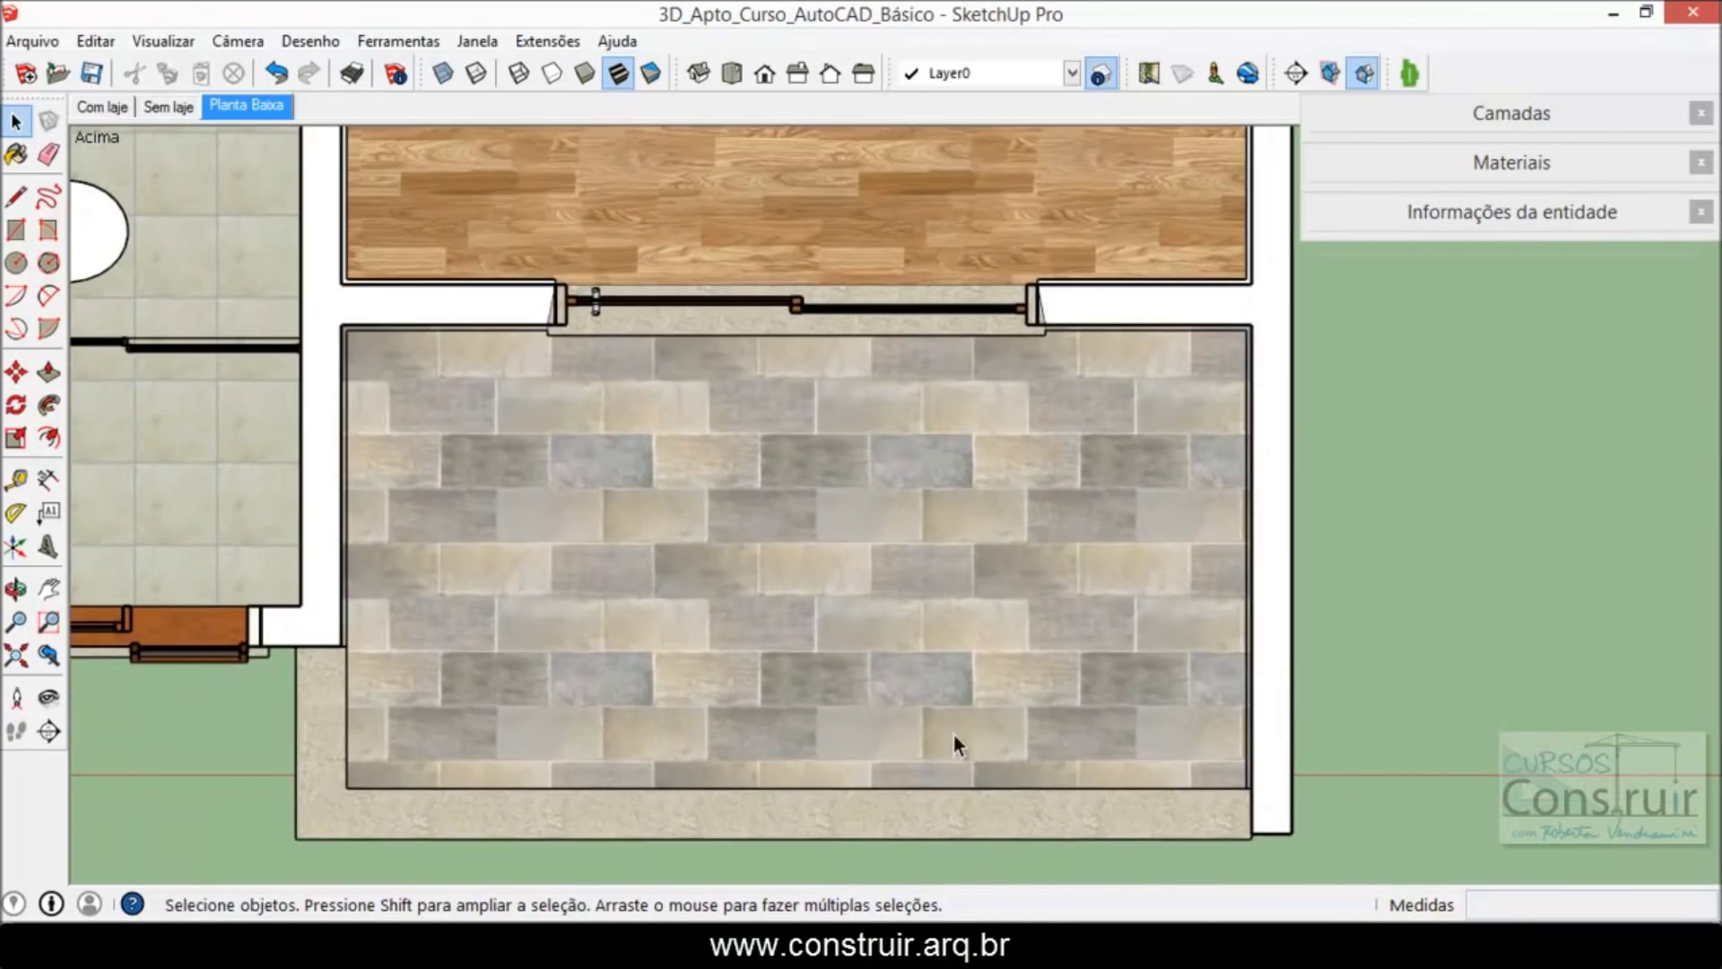
{"action": "scroll", "coordinate": [688, 441], "scroll_direction": "up", "scroll_amount": 1}
{"action": "scroll", "coordinate": [686, 441], "scroll_direction": "up", "scroll_amount": 1}
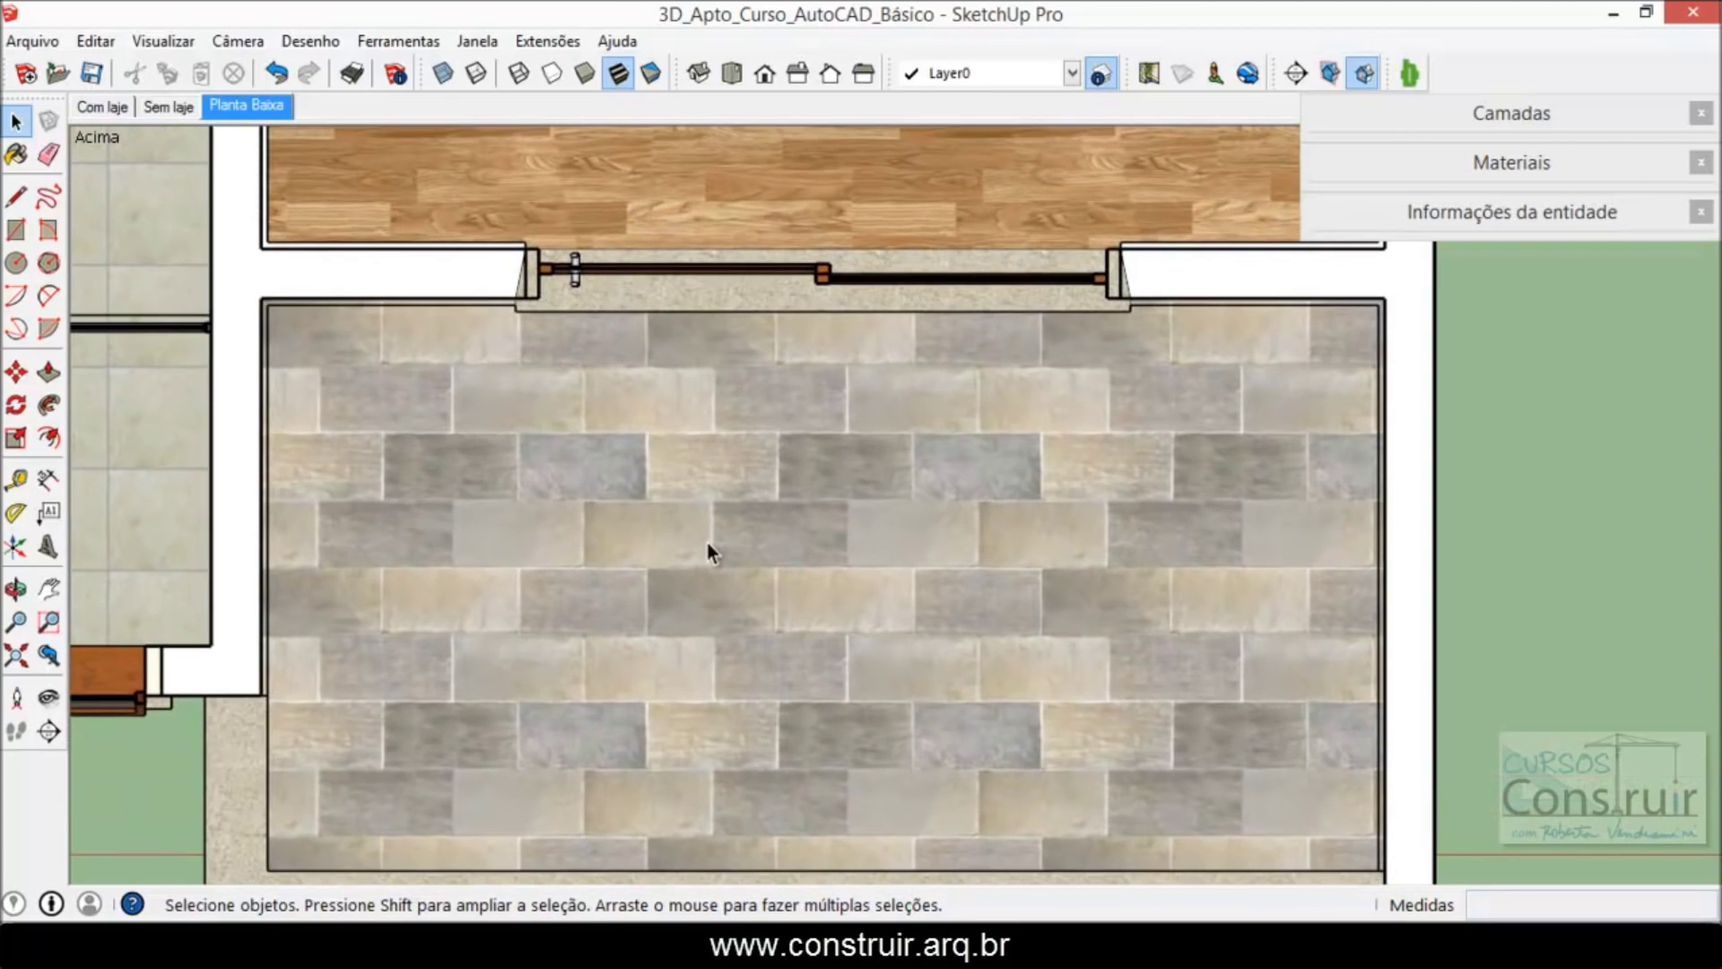
{"action": "scroll", "coordinate": [713, 553], "scroll_direction": "up", "scroll_amount": 1}
{"action": "scroll", "coordinate": [714, 554], "scroll_direction": "up", "scroll_amount": 1}
{"action": "scroll", "coordinate": [713, 554], "scroll_direction": "up", "scroll_amount": 1}
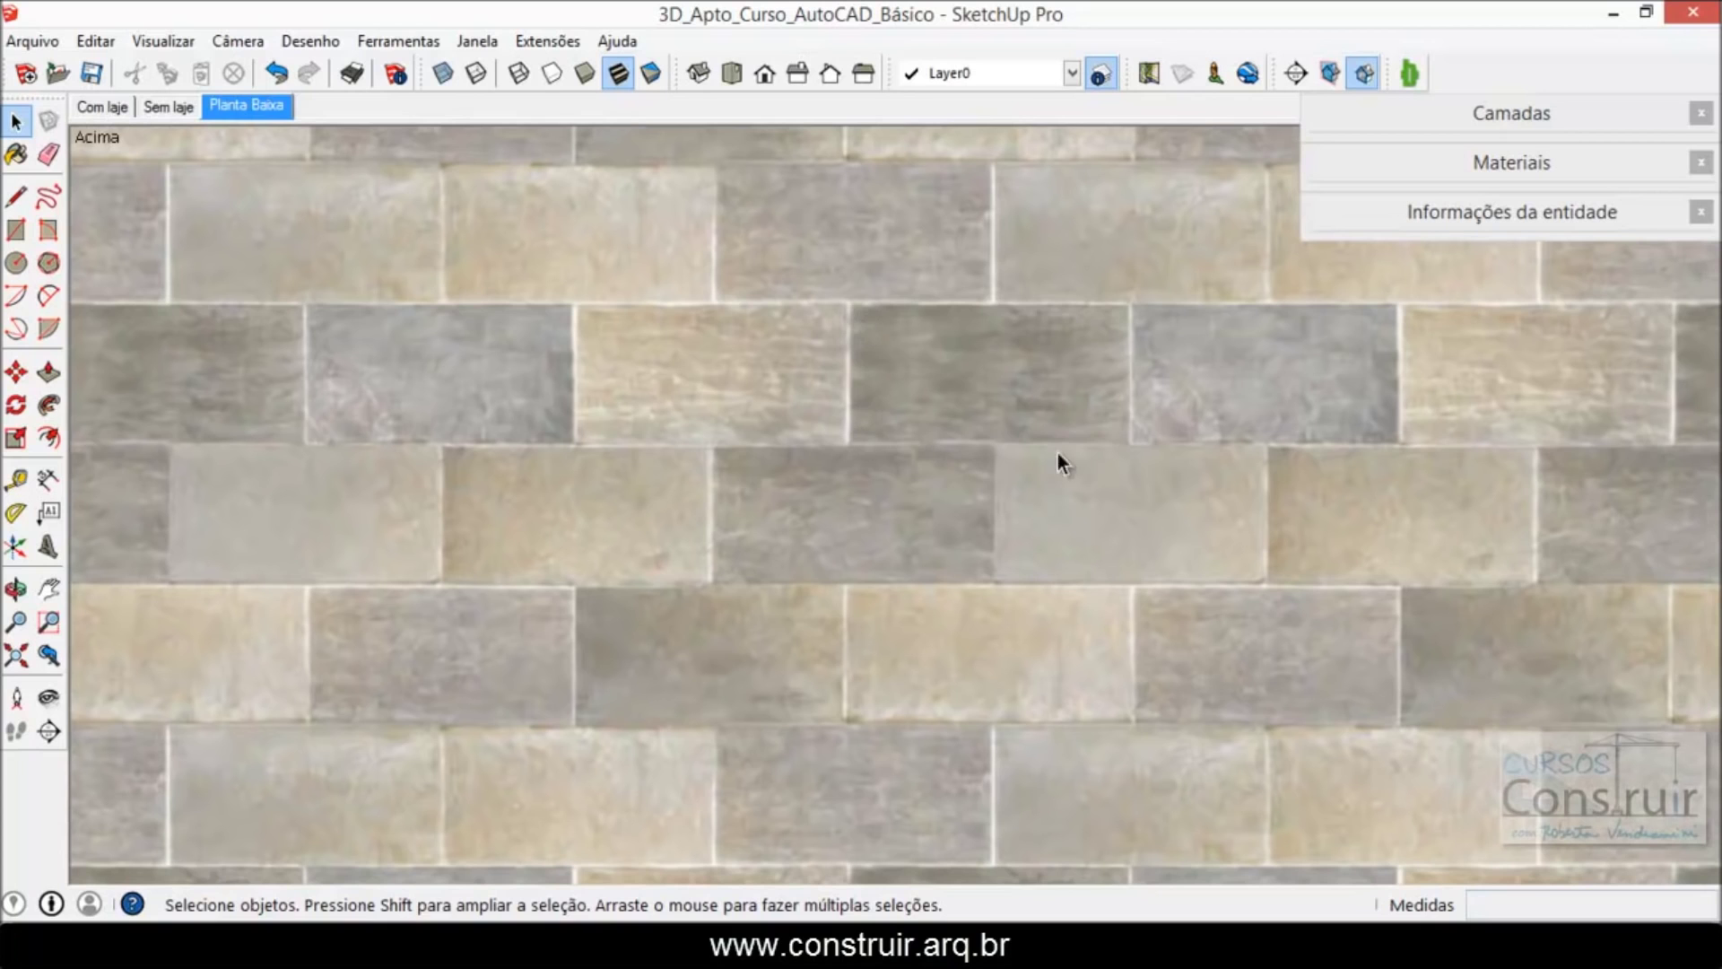
{"action": "left_click", "coordinate": [717, 520]}
{"action": "scroll", "coordinate": [884, 437], "scroll_direction": "down", "scroll_amount": 2}
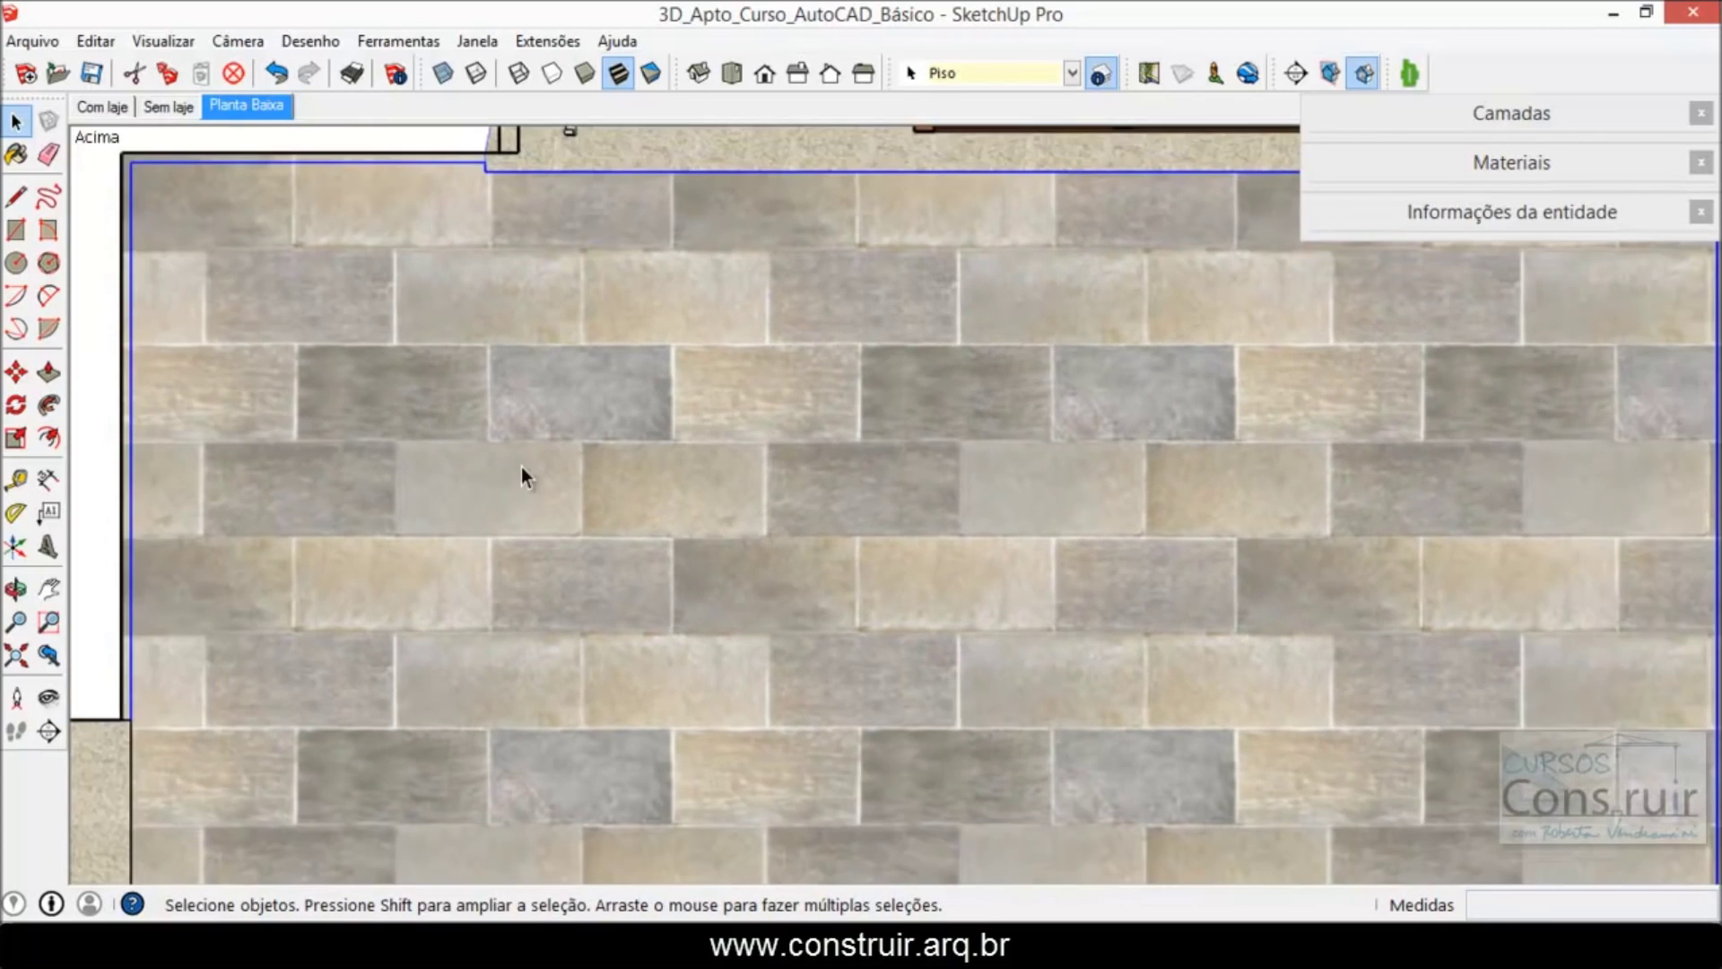
{"action": "scroll", "coordinate": [524, 478], "scroll_direction": "down", "scroll_amount": 2}
{"action": "scroll", "coordinate": [858, 516], "scroll_direction": "down", "scroll_amount": 1}
{"action": "scroll", "coordinate": [733, 614], "scroll_direction": "down", "scroll_amount": 2}
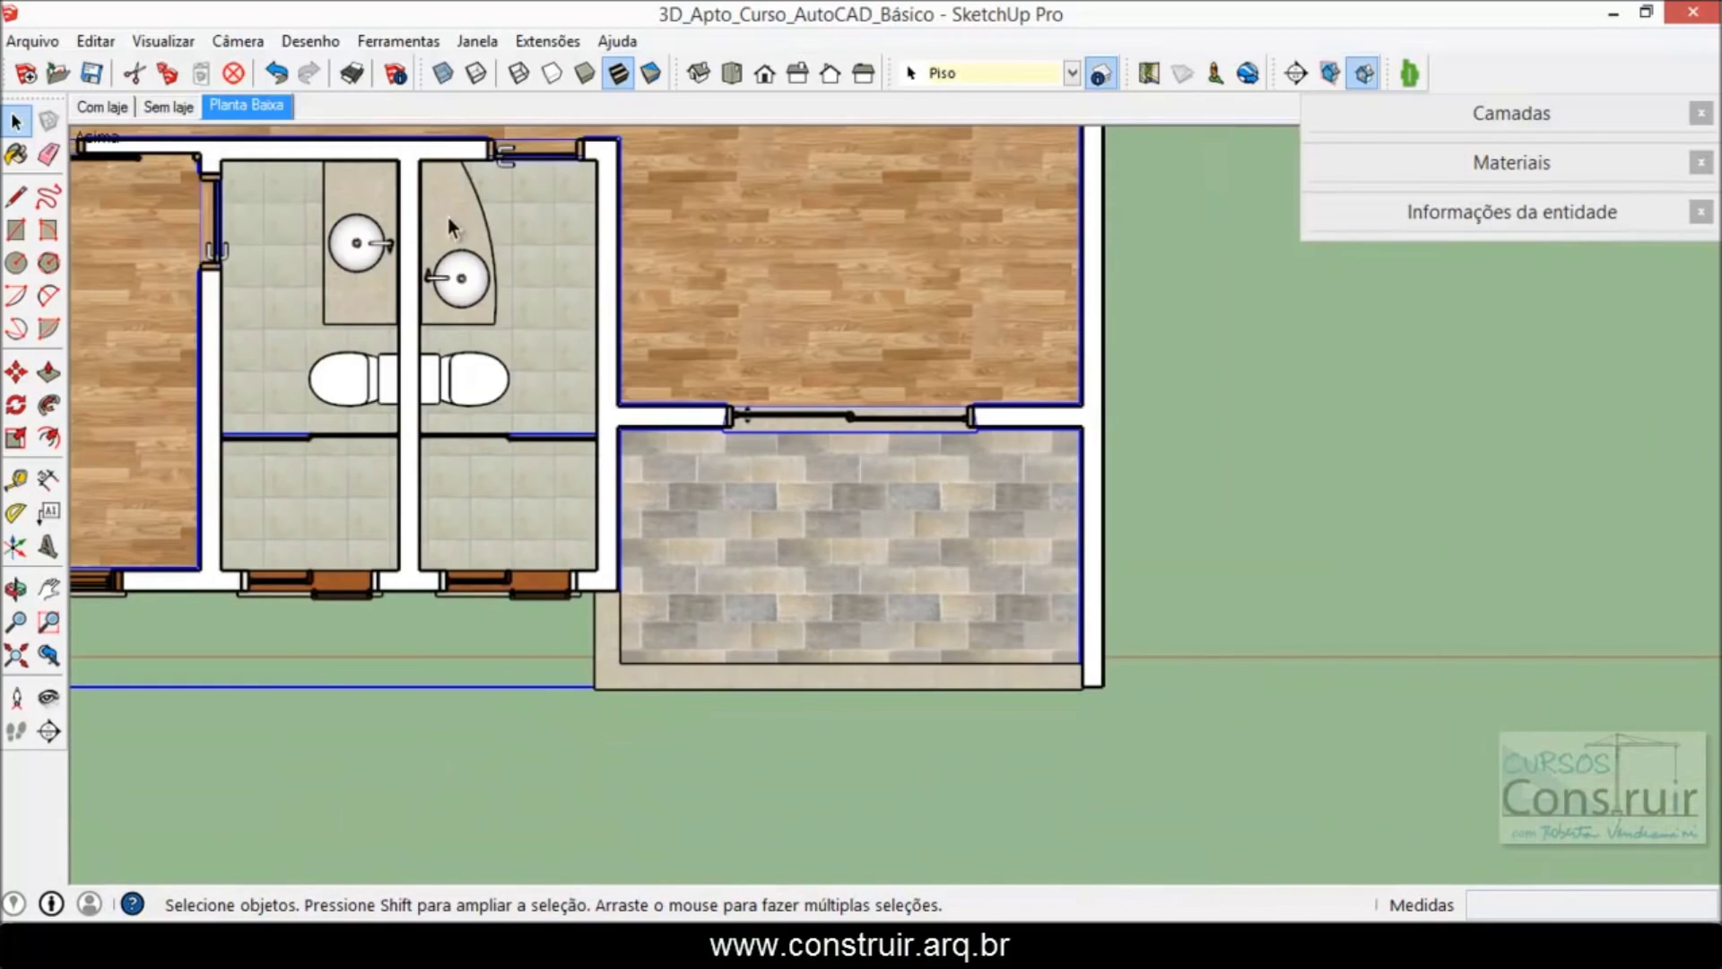
{"action": "scroll", "coordinate": [726, 697], "scroll_direction": "down", "scroll_amount": 2}
{"action": "scroll", "coordinate": [725, 697], "scroll_direction": "down", "scroll_amount": 2}
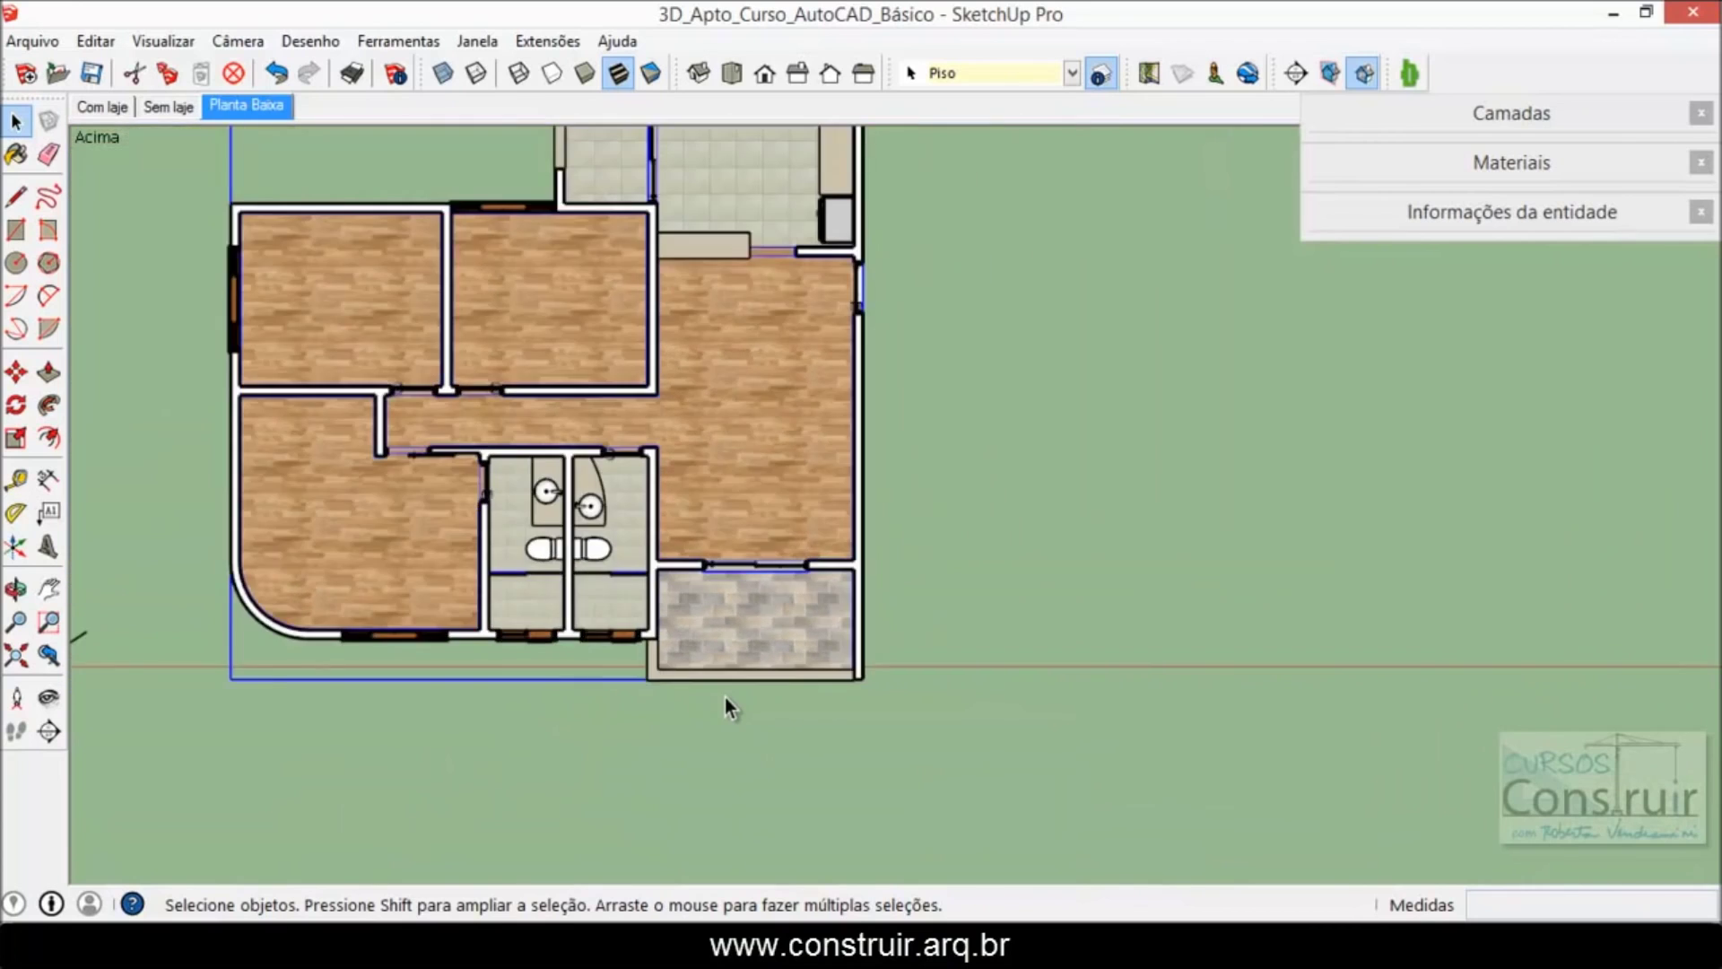
{"action": "scroll", "coordinate": [726, 698], "scroll_direction": "down", "scroll_amount": 1}
{"action": "scroll", "coordinate": [688, 410], "scroll_direction": "up", "scroll_amount": 1}
{"action": "scroll", "coordinate": [689, 411], "scroll_direction": "up", "scroll_amount": 1}
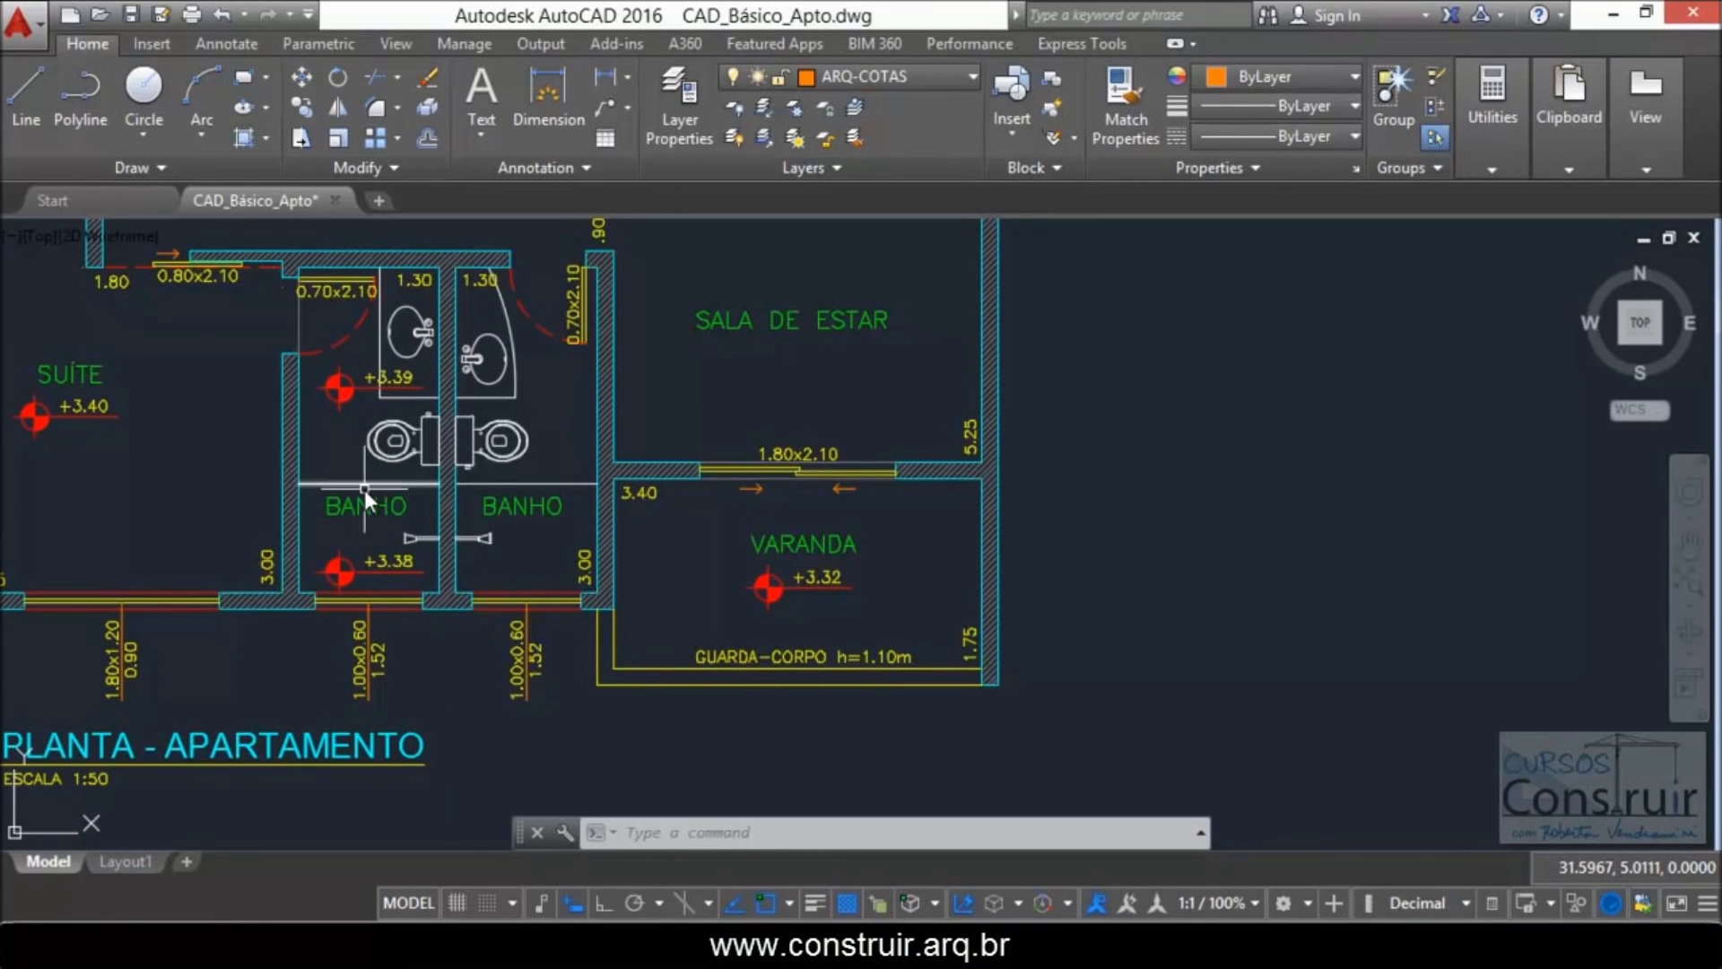
{"action": "scroll", "coordinate": [784, 457], "scroll_direction": "down", "scroll_amount": 2}
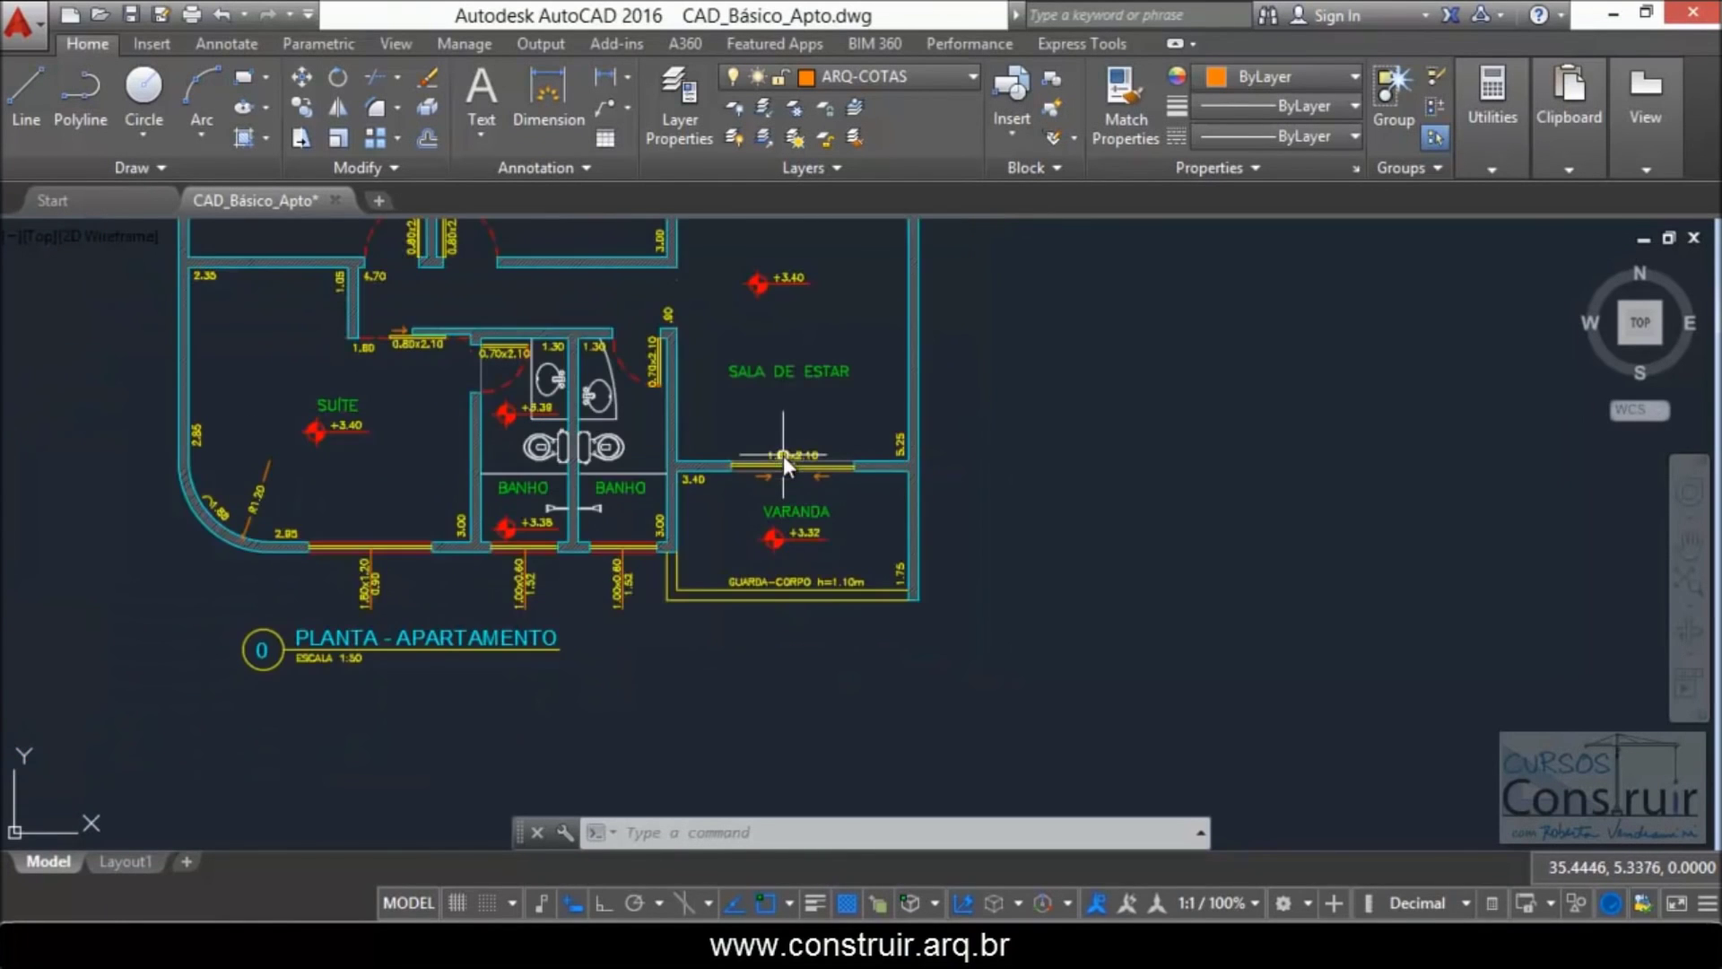
{"action": "scroll", "coordinate": [503, 352], "scroll_direction": "up", "scroll_amount": 3}
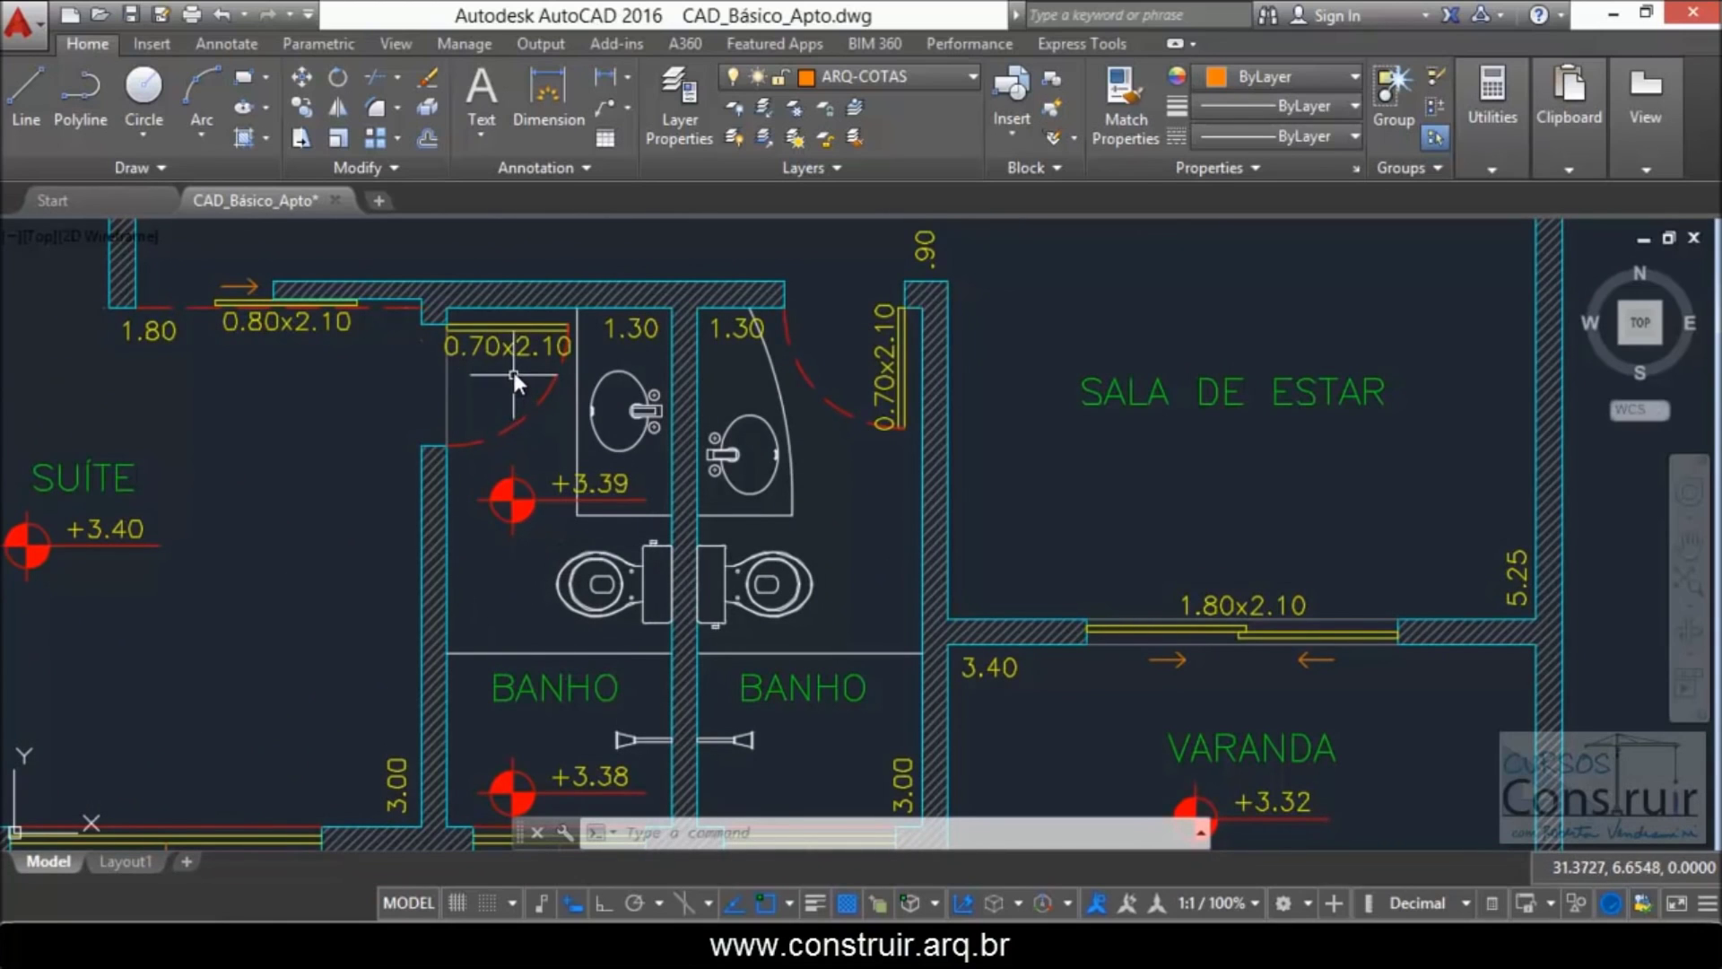
{"action": "scroll", "coordinate": [513, 372], "scroll_direction": "down", "scroll_amount": 2}
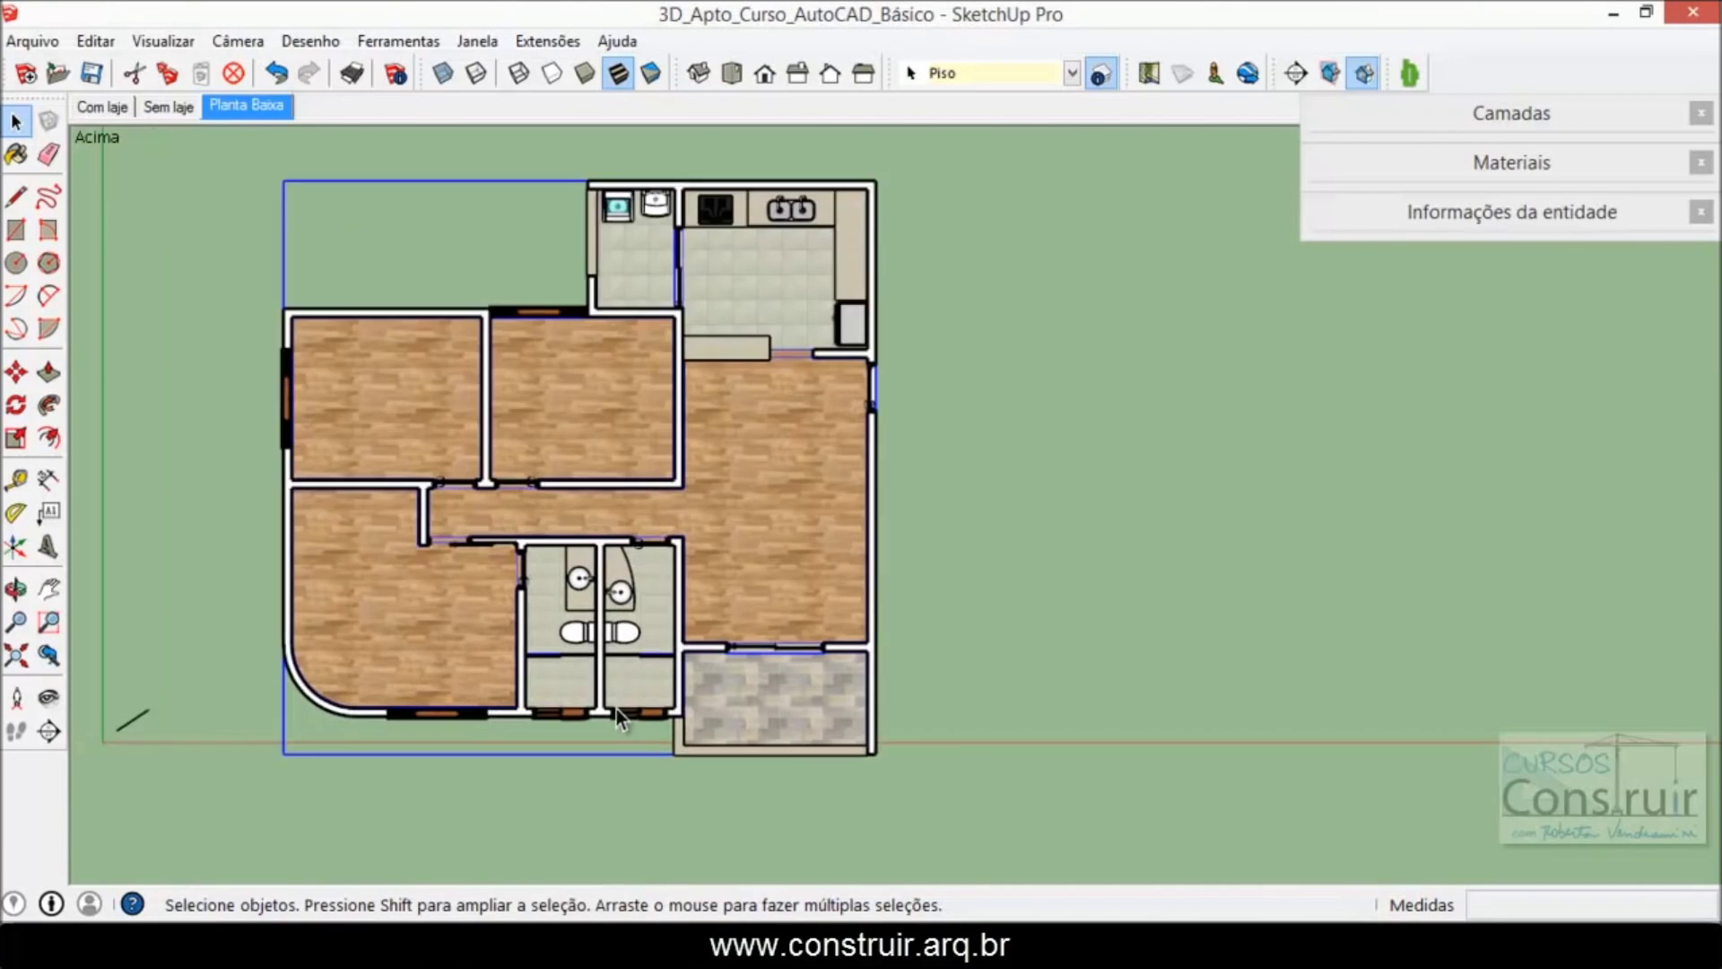
Step: Zoom in on the two textured bathroom floors and back out, then switch to AutoCAD
{"action": "scroll", "coordinate": [526, 651], "scroll_direction": "up", "scroll_amount": 3}
{"action": "scroll", "coordinate": [524, 651], "scroll_direction": "up", "scroll_amount": 2}
{"action": "scroll", "coordinate": [523, 651], "scroll_direction": "up", "scroll_amount": 2}
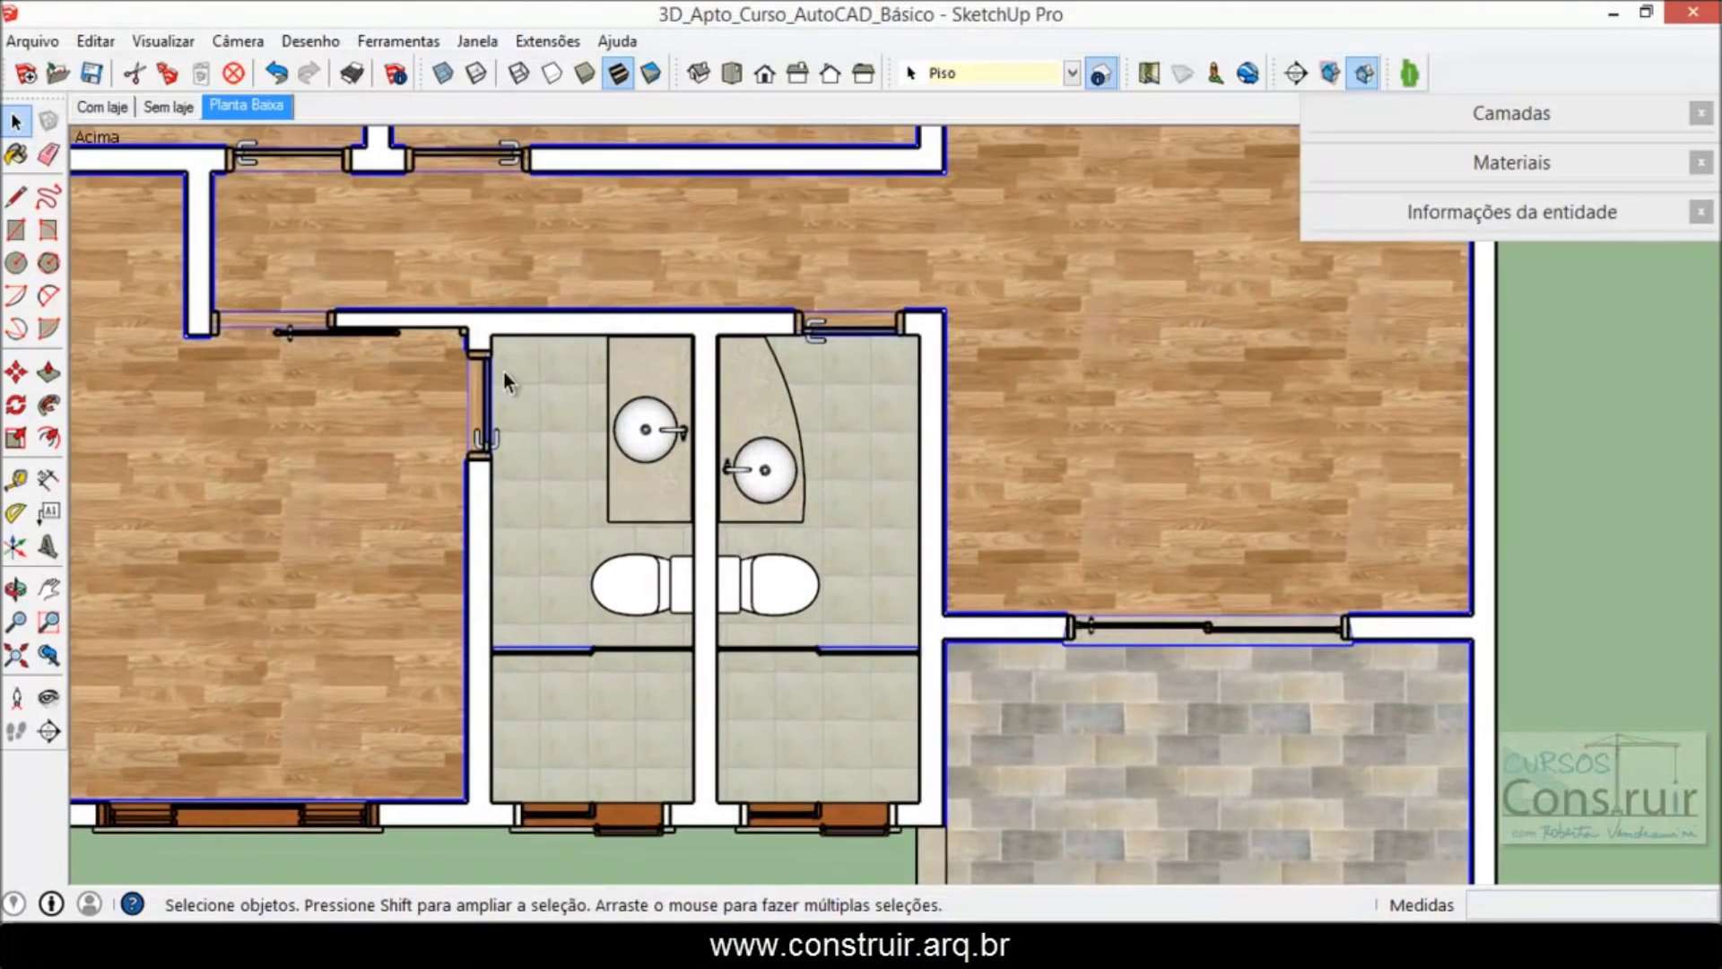
{"action": "scroll", "coordinate": [532, 407], "scroll_direction": "up", "scroll_amount": 3}
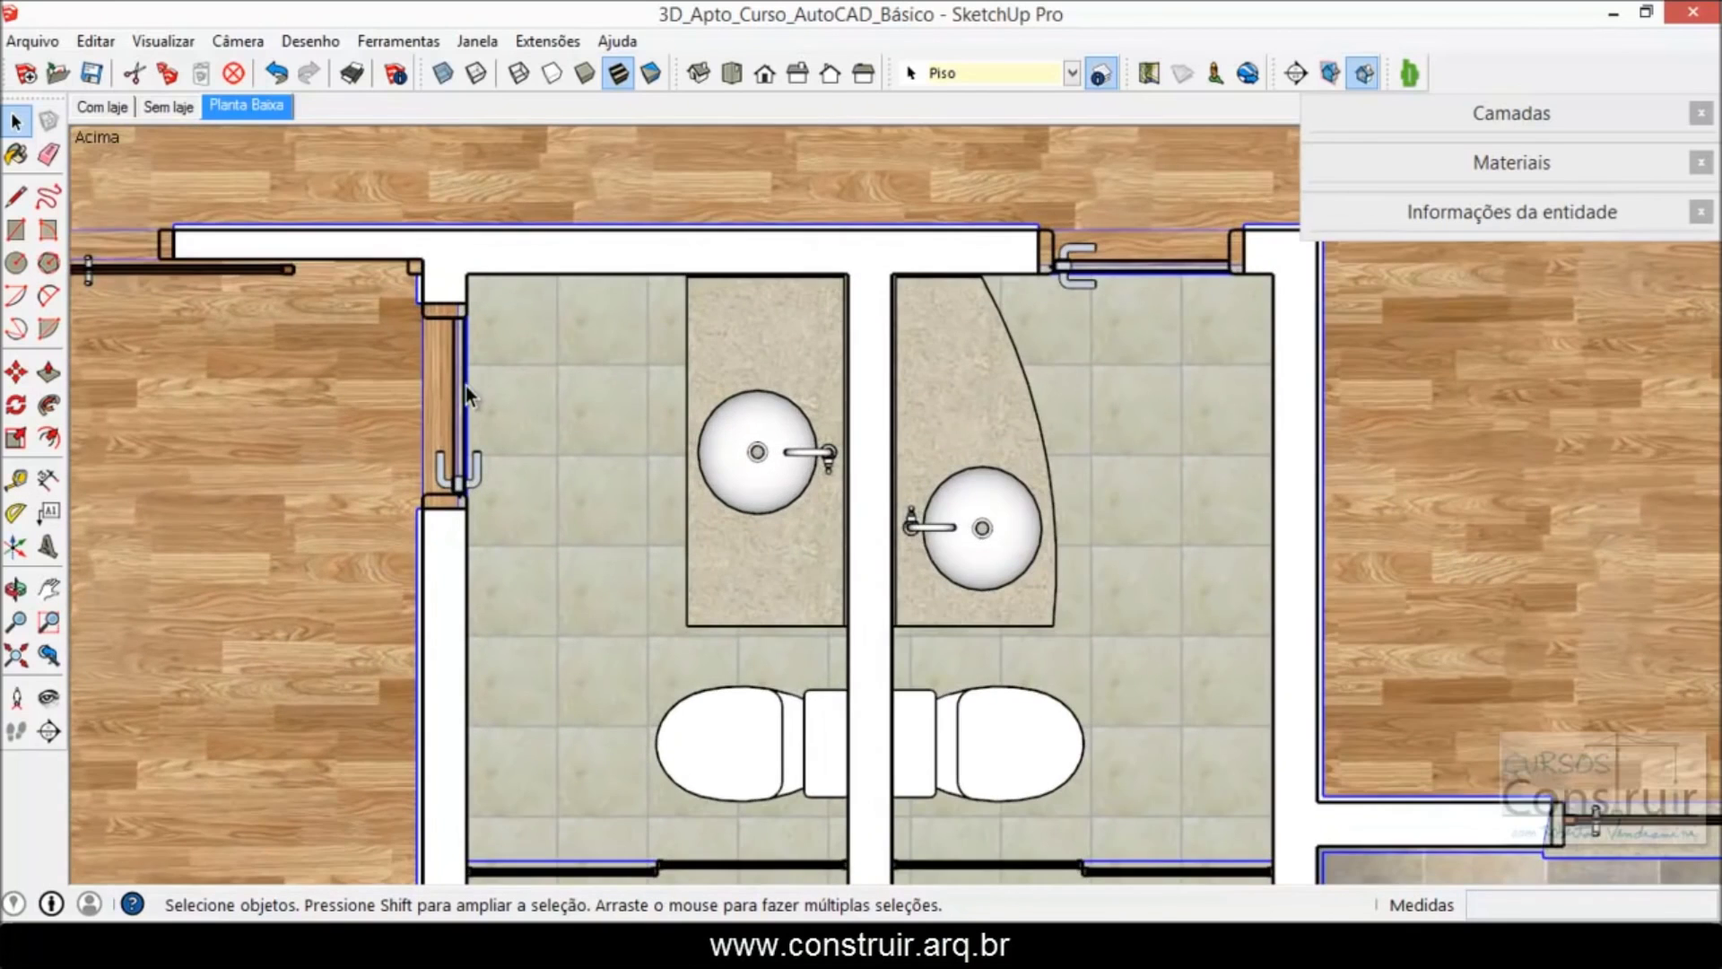
{"action": "scroll", "coordinate": [466, 388], "scroll_direction": "up", "scroll_amount": 2}
{"action": "scroll", "coordinate": [554, 386], "scroll_direction": "down", "scroll_amount": 2}
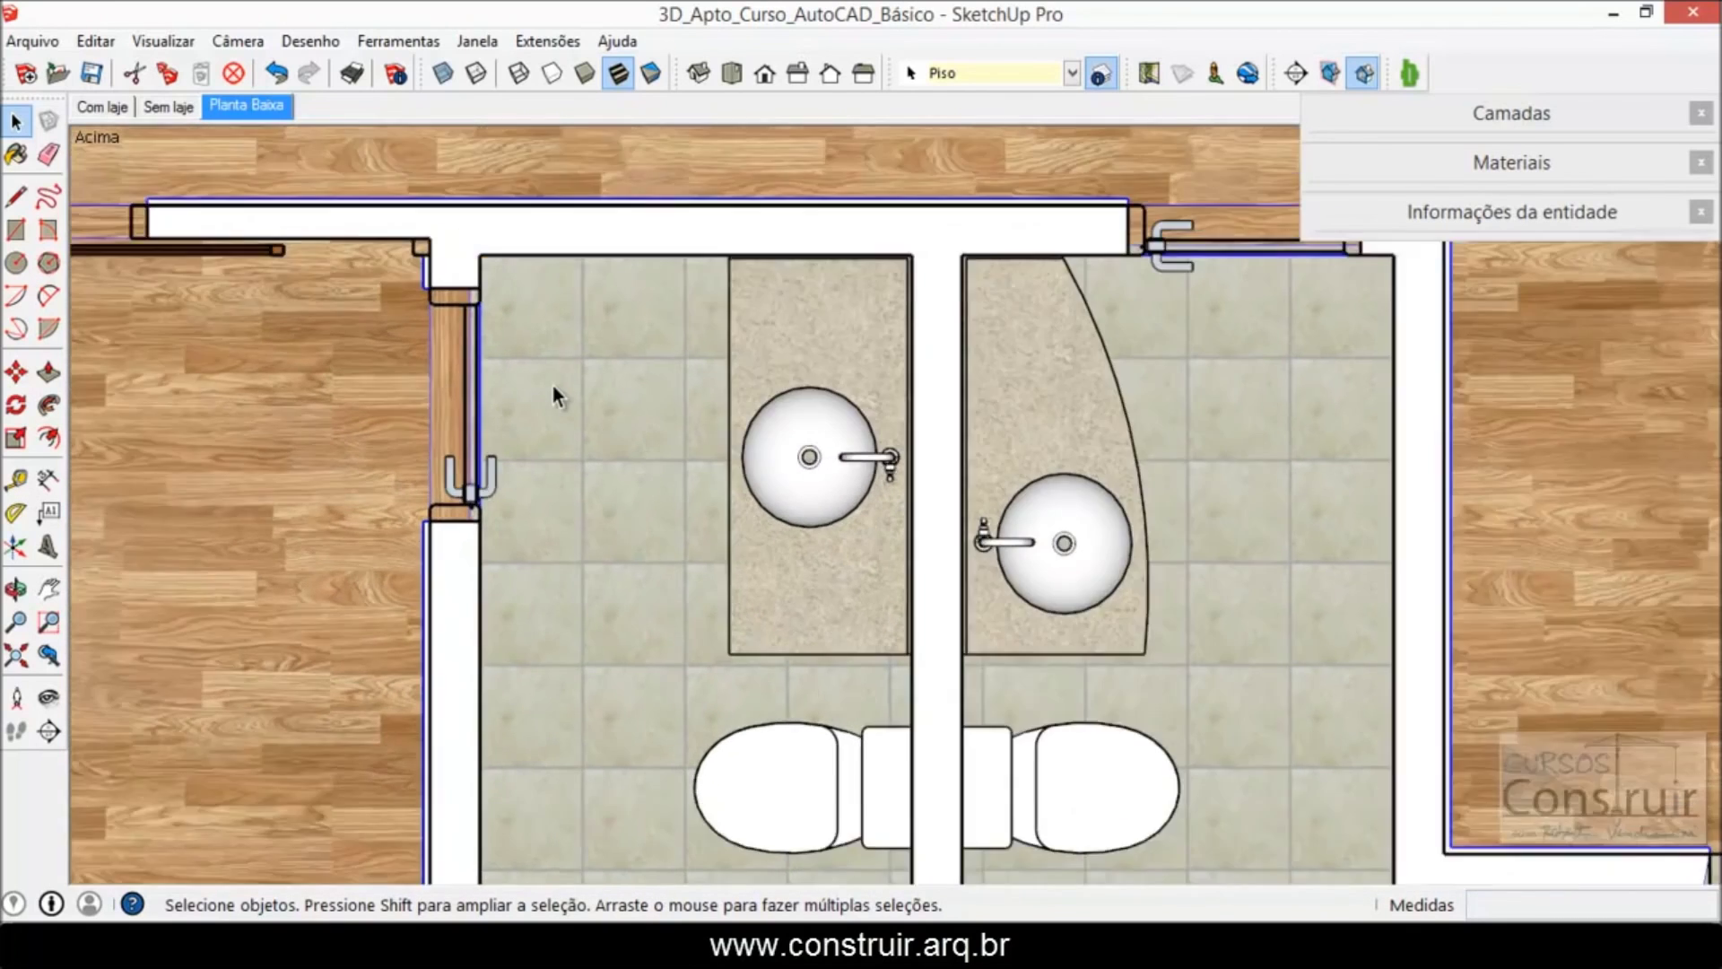
{"action": "scroll", "coordinate": [553, 385], "scroll_direction": "down", "scroll_amount": 2}
{"action": "scroll", "coordinate": [554, 387], "scroll_direction": "down", "scroll_amount": 2}
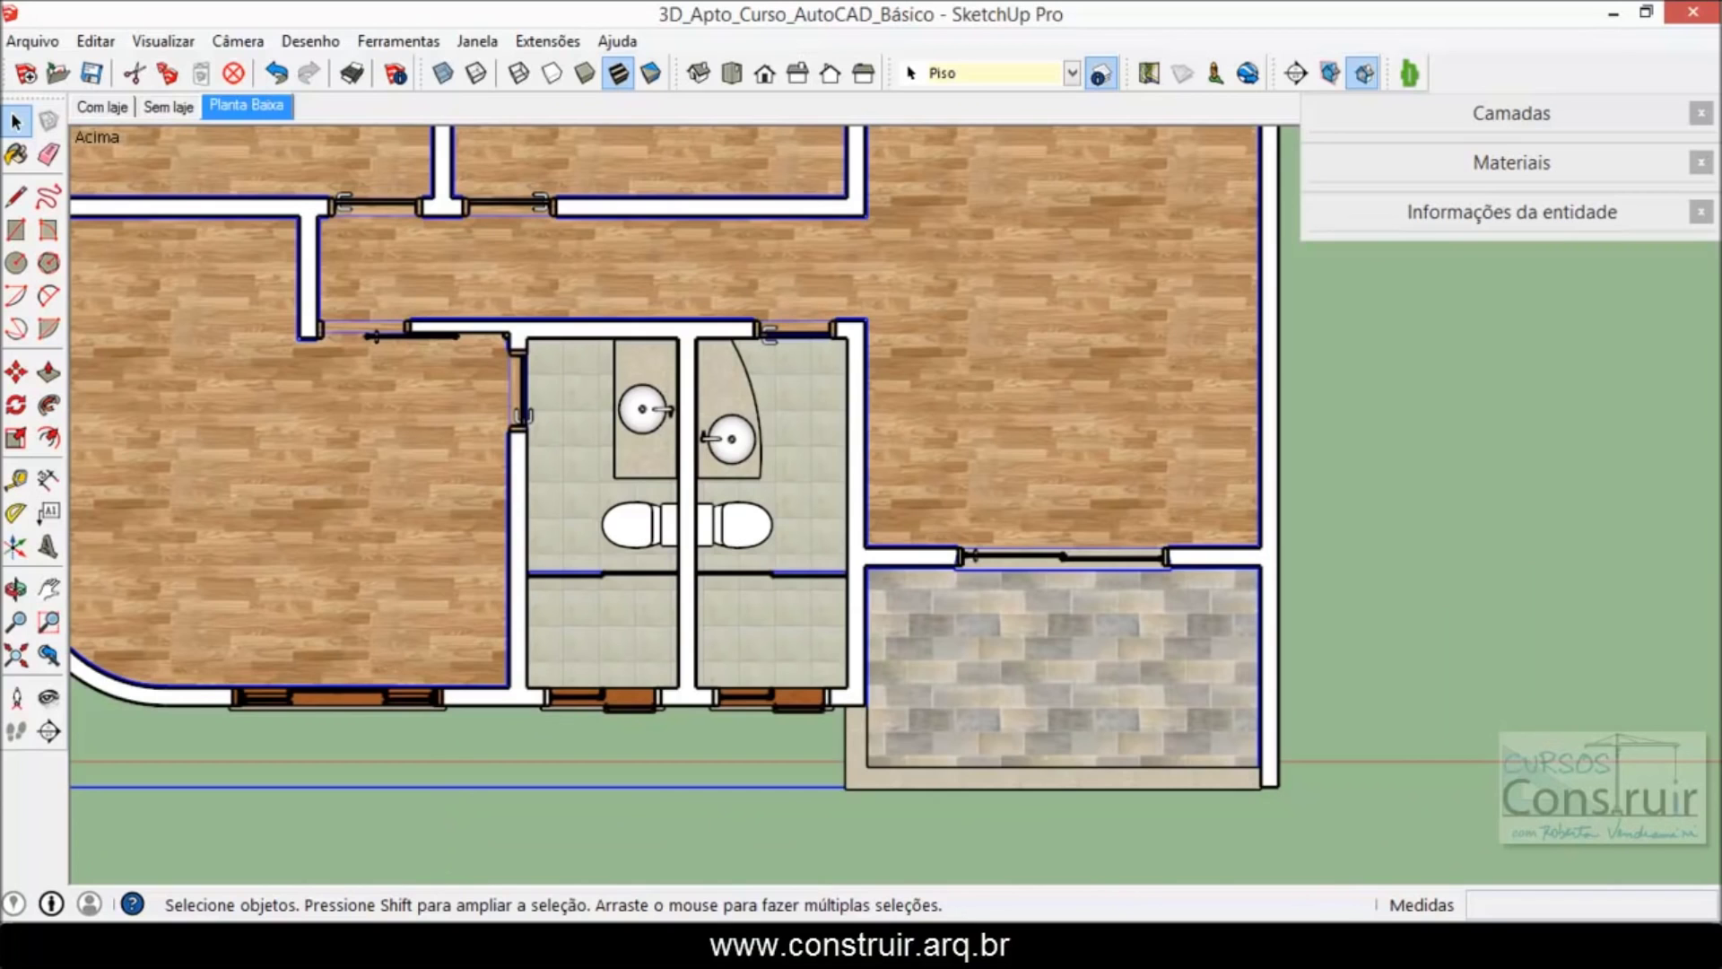
{"action": "left_click", "coordinate": [823, 807]}
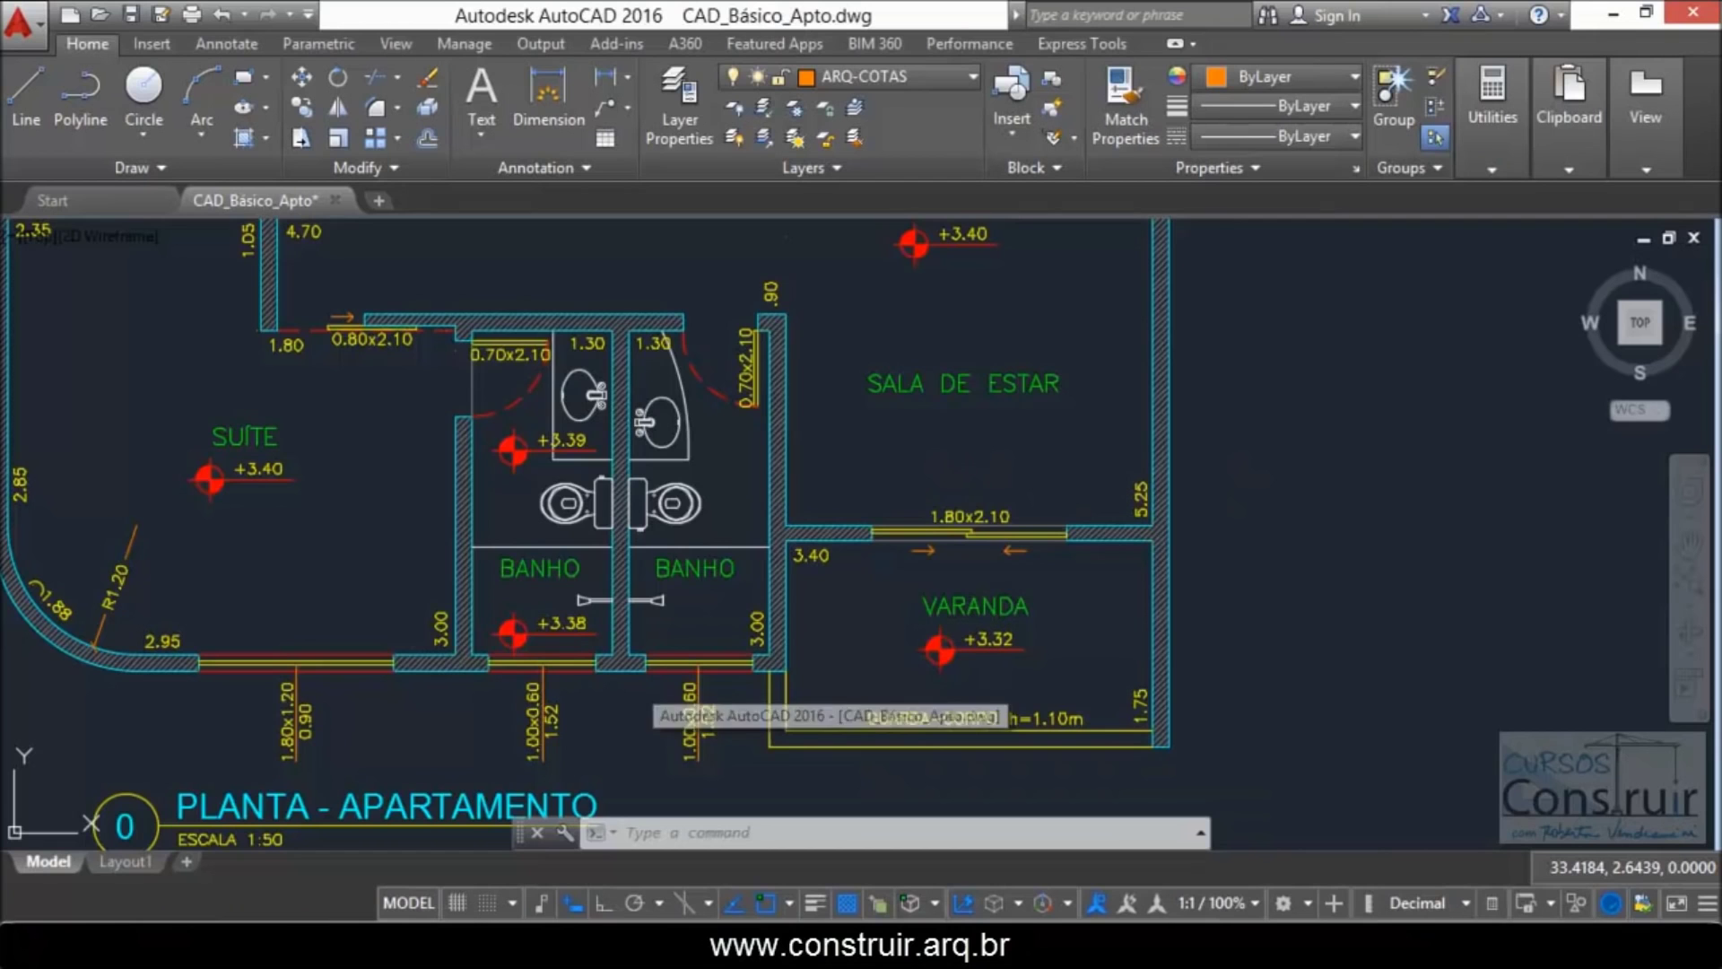
Step: Zoom around the bathroom area of the CAD_Básico_Apto plan
{"action": "scroll", "coordinate": [506, 351], "scroll_direction": "up", "scroll_amount": 5}
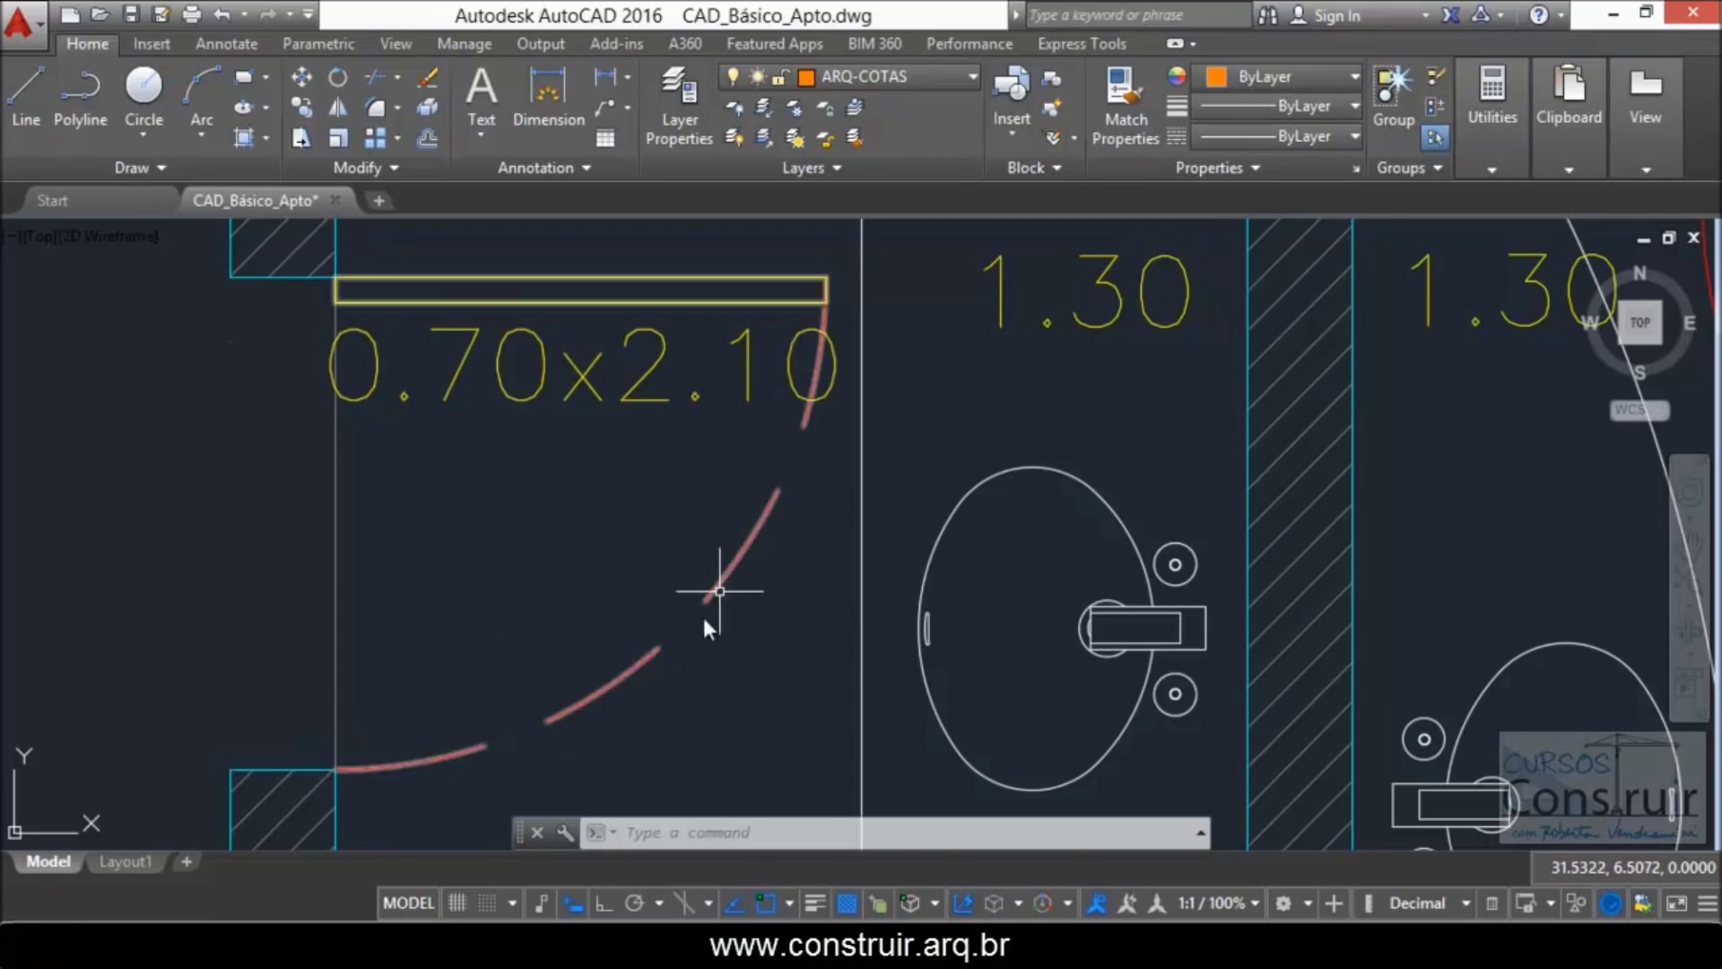
{"action": "scroll", "coordinate": [488, 469], "scroll_direction": "down", "scroll_amount": 3}
{"action": "scroll", "coordinate": [500, 450], "scroll_direction": "down", "scroll_amount": 3}
{"action": "scroll", "coordinate": [513, 509], "scroll_direction": "down", "scroll_amount": 1}
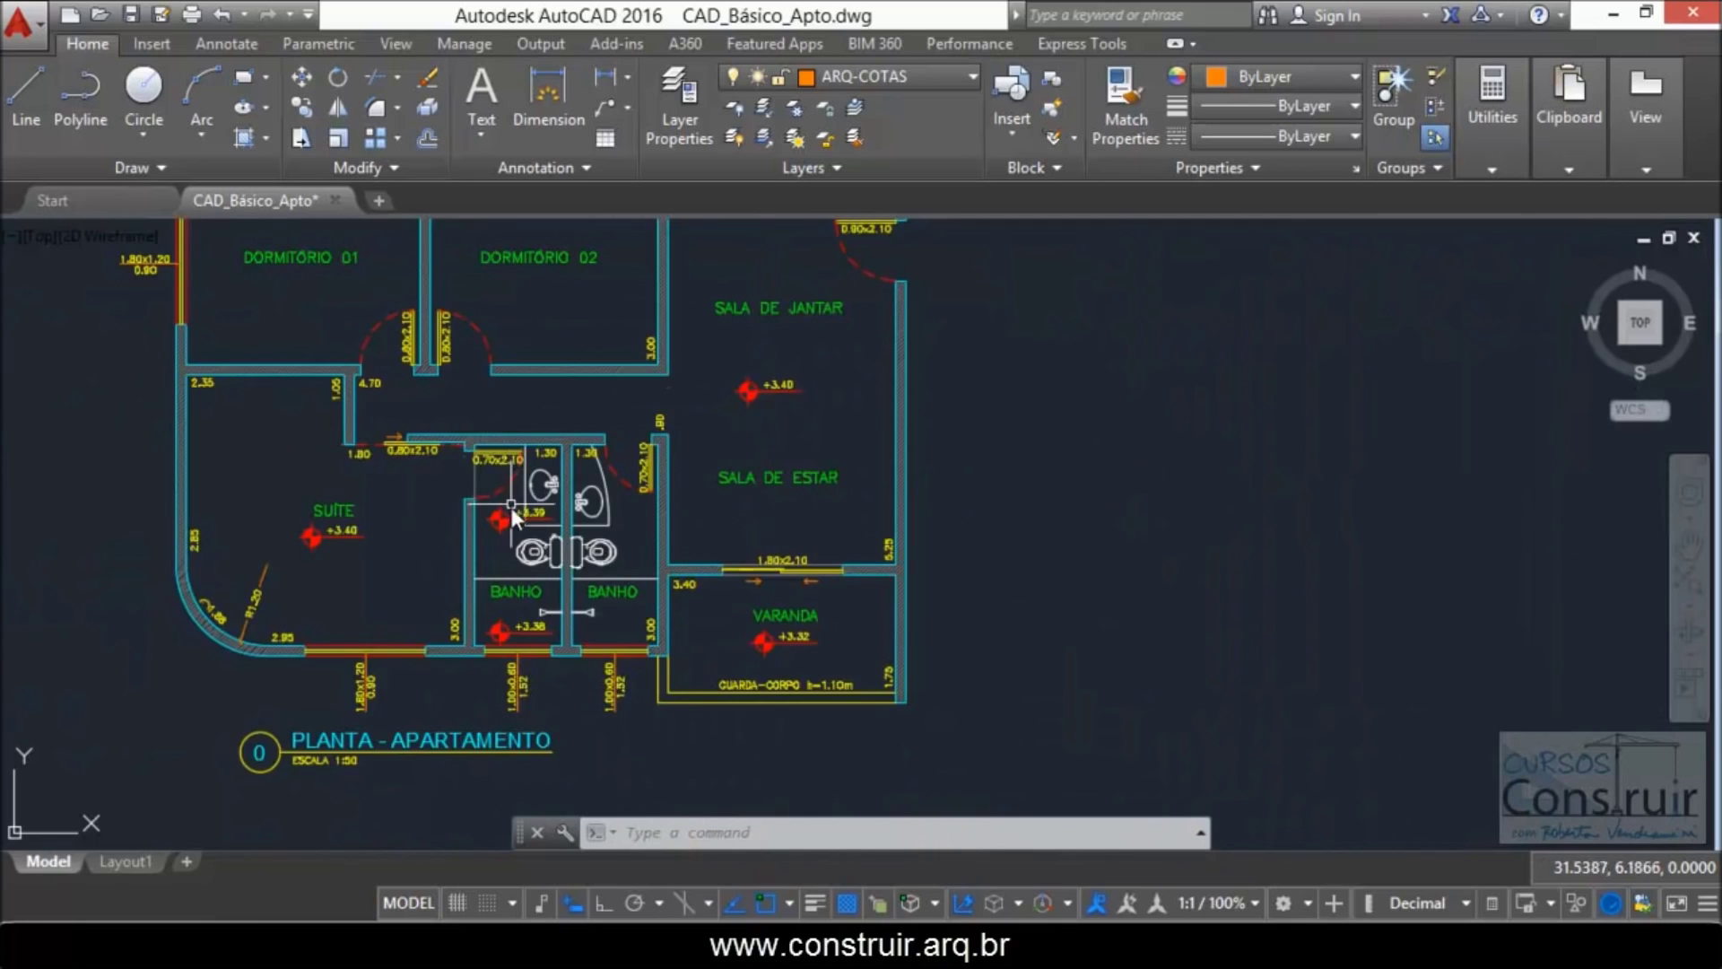
{"action": "scroll", "coordinate": [513, 509], "scroll_direction": "up", "scroll_amount": 4}
{"action": "scroll", "coordinate": [399, 305], "scroll_direction": "down", "scroll_amount": 2}
{"action": "scroll", "coordinate": [707, 360], "scroll_direction": "up", "scroll_amount": 5}
{"action": "scroll", "coordinate": [433, 518], "scroll_direction": "up", "scroll_amount": 1}
{"action": "scroll", "coordinate": [432, 518], "scroll_direction": "down", "scroll_amount": 2}
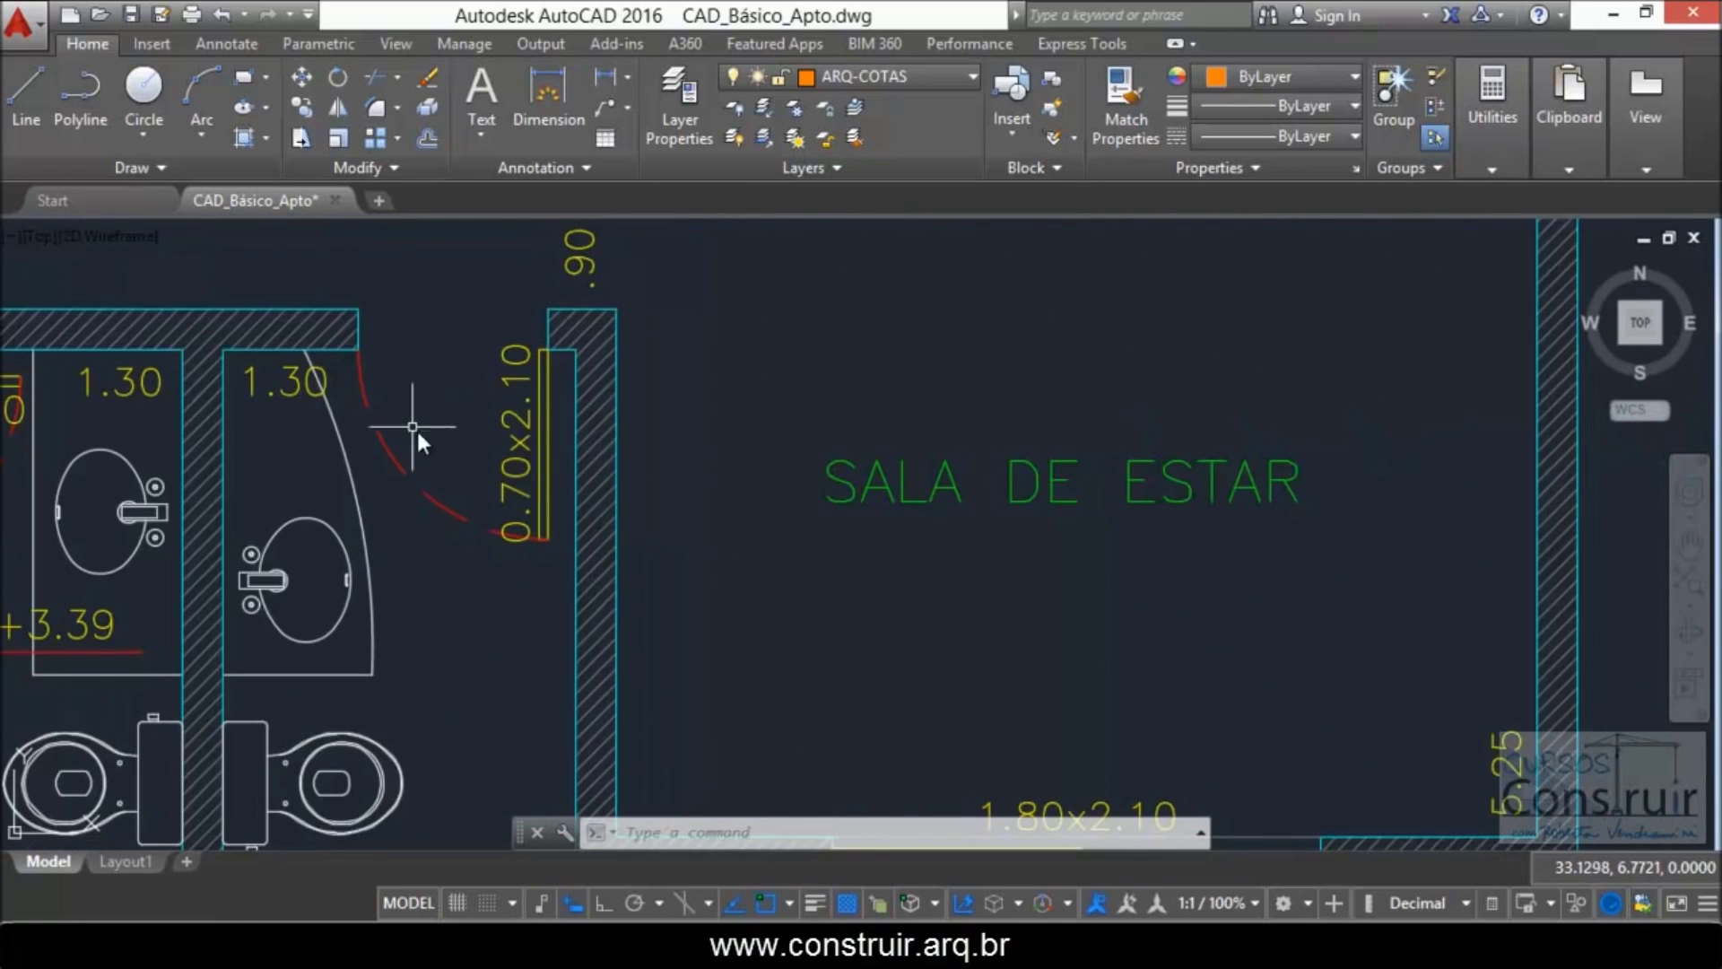
{"action": "scroll", "coordinate": [417, 346], "scroll_direction": "up", "scroll_amount": 4}
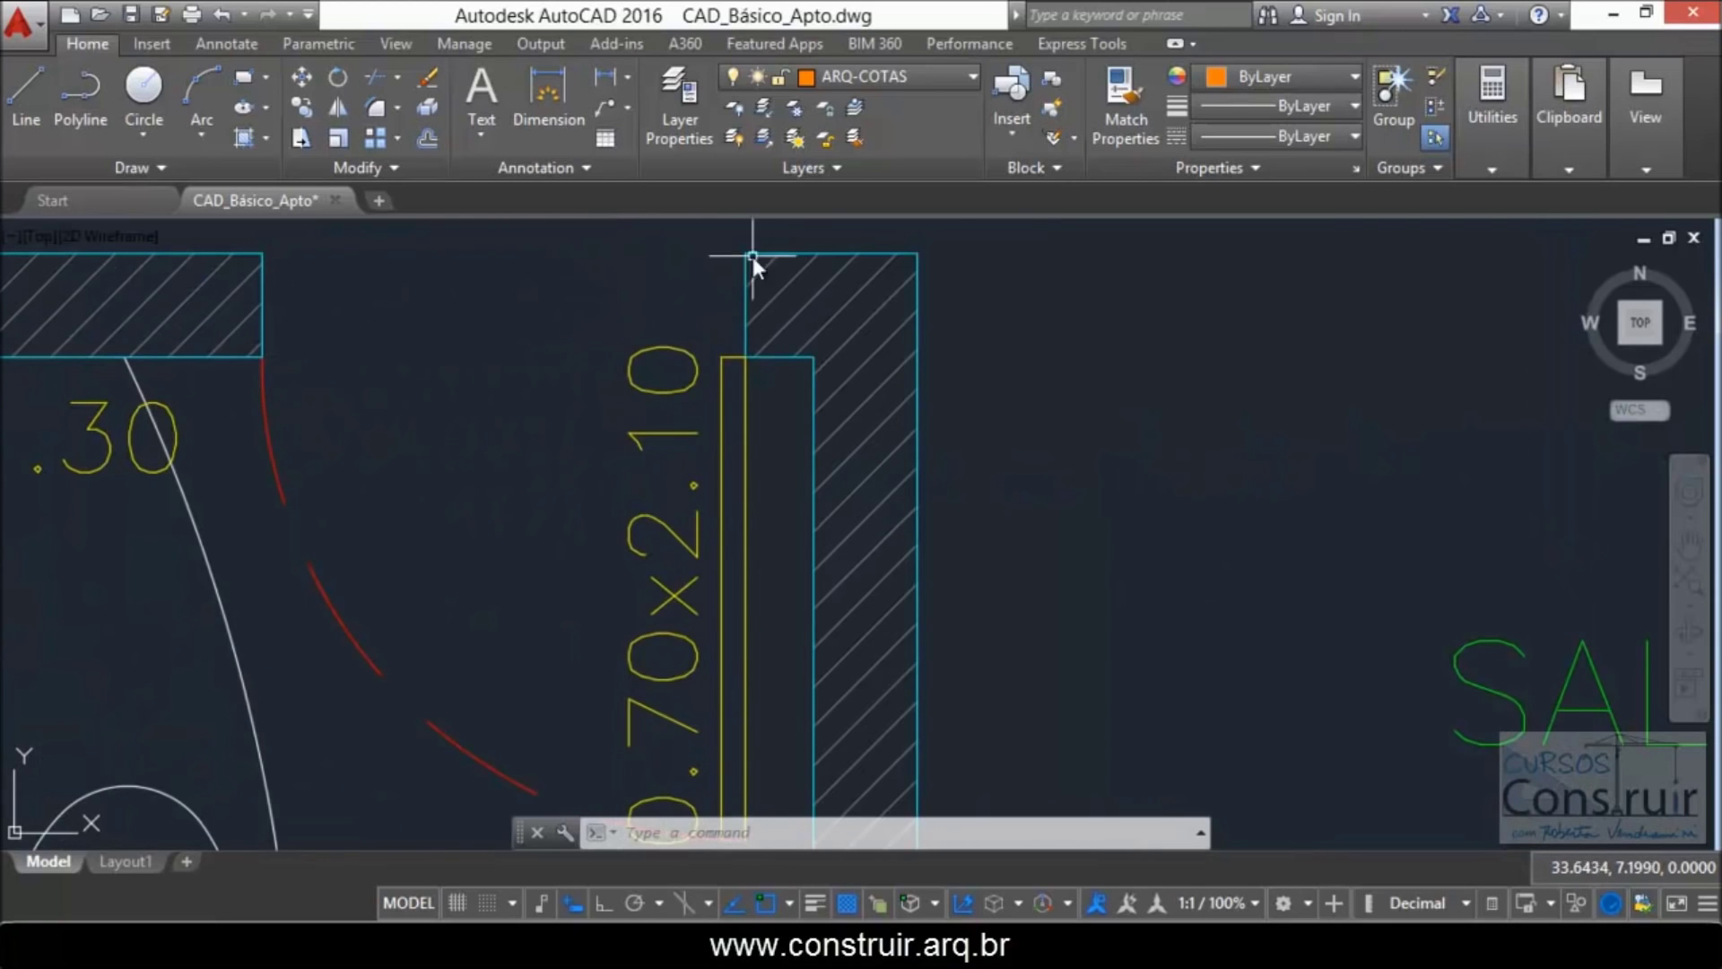
Step: Inspect the kitchen area, then display the drawing's layer list from the Layers panel
{"action": "scroll", "coordinate": [555, 424], "scroll_direction": "down", "scroll_amount": 7}
{"action": "scroll", "coordinate": [552, 521], "scroll_direction": "down", "scroll_amount": 3}
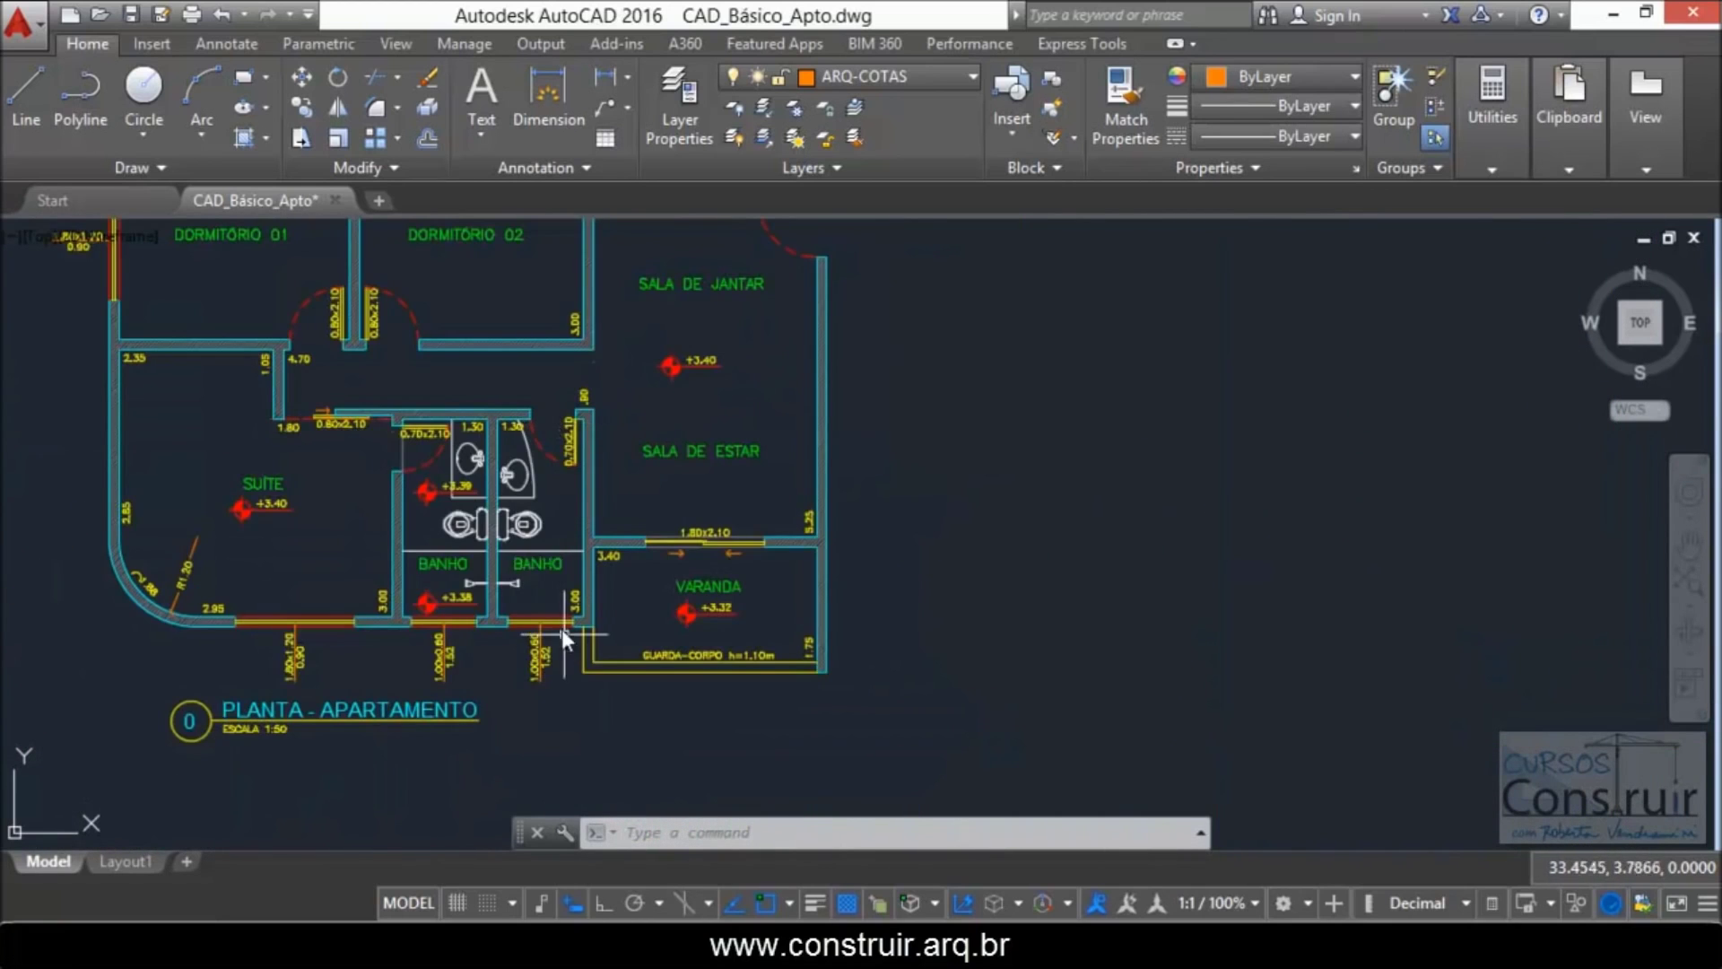
{"action": "scroll", "coordinate": [534, 443], "scroll_direction": "up", "scroll_amount": 3}
{"action": "scroll", "coordinate": [581, 385], "scroll_direction": "down", "scroll_amount": 2}
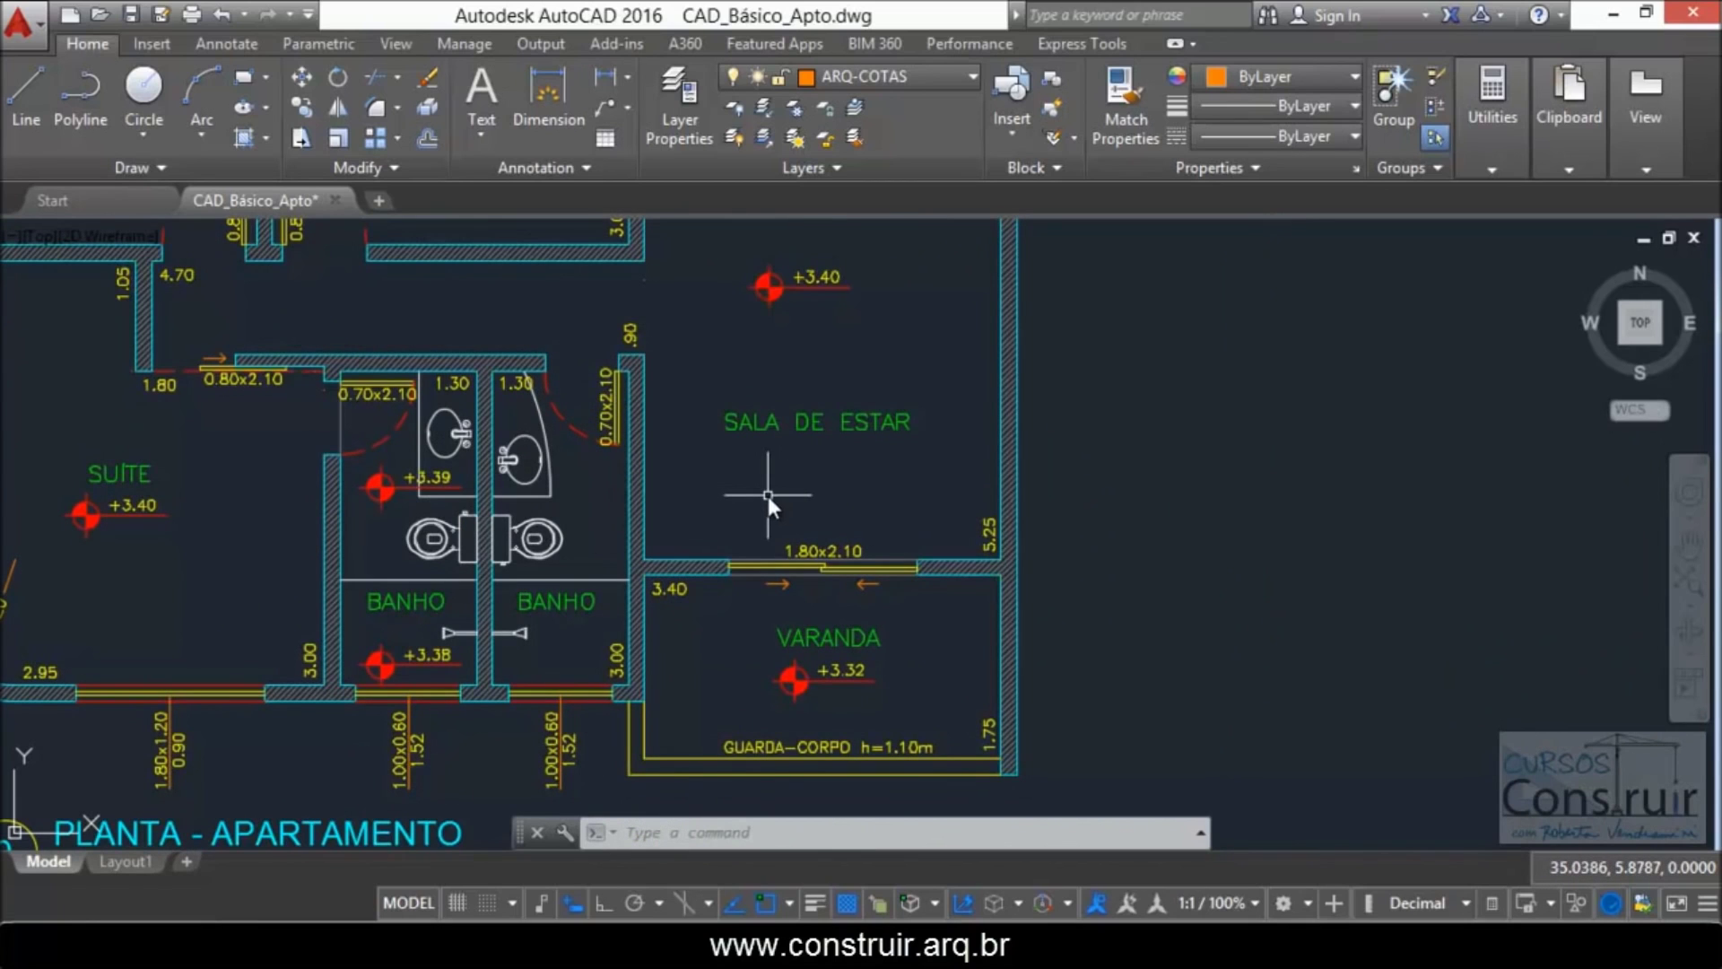
{"action": "scroll", "coordinate": [615, 745], "scroll_direction": "down", "scroll_amount": 3}
{"action": "scroll", "coordinate": [635, 692], "scroll_direction": "down", "scroll_amount": 1}
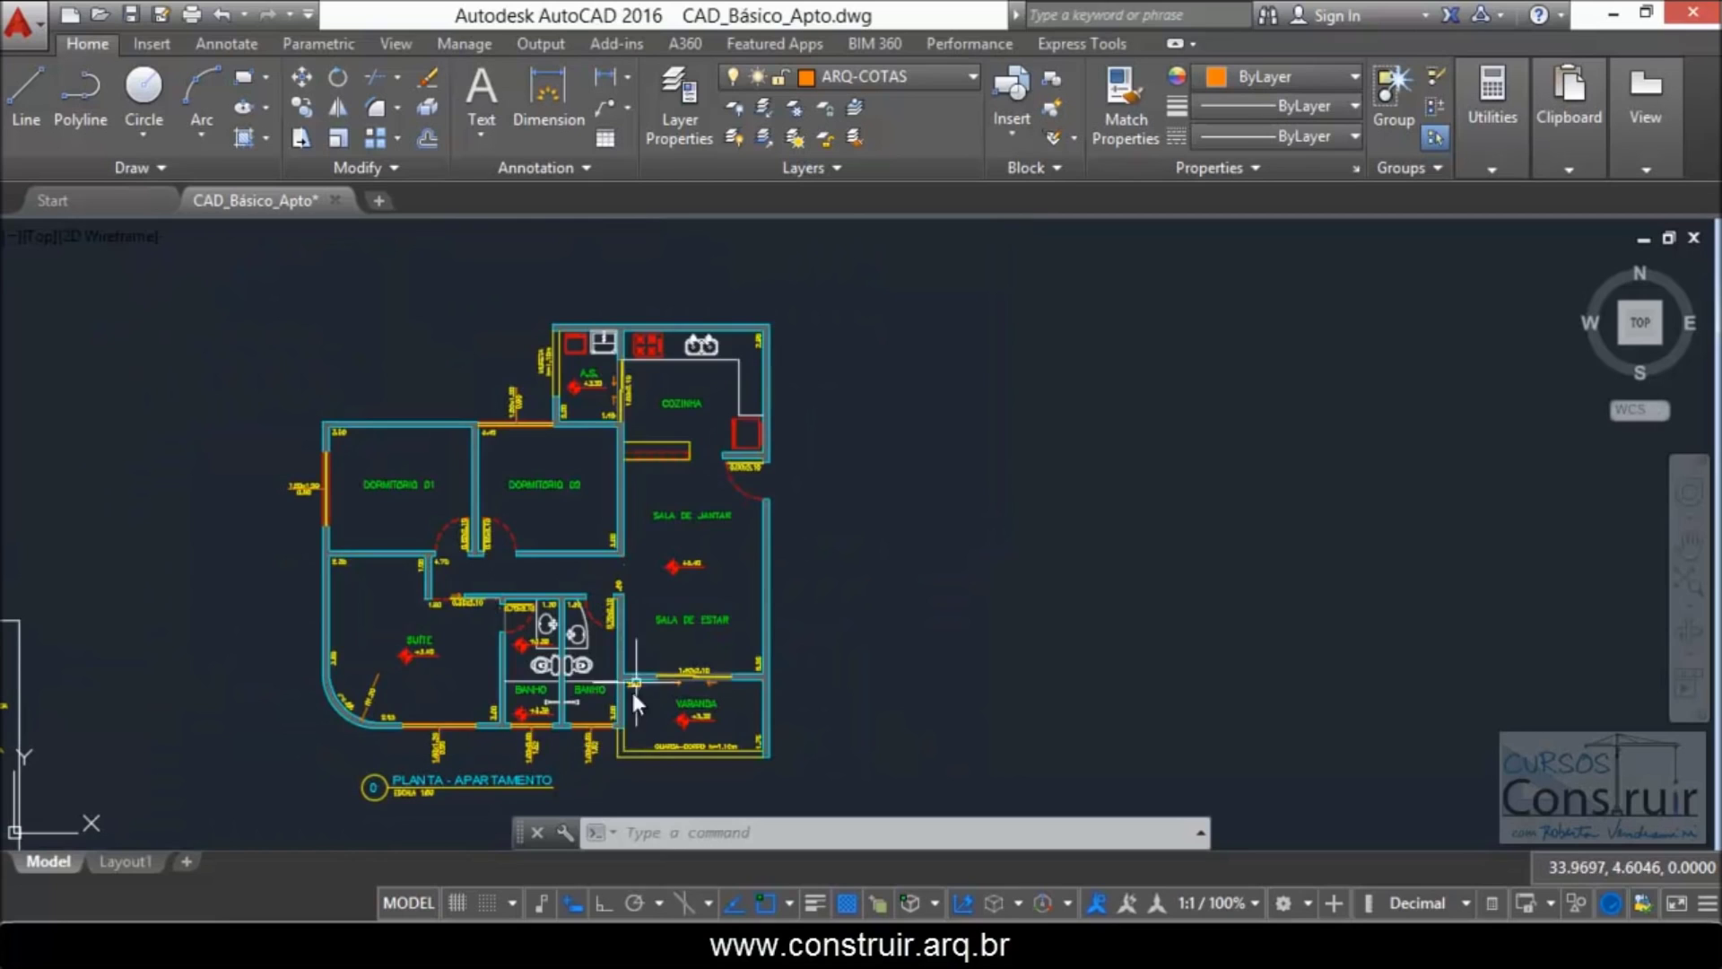
{"action": "scroll", "coordinate": [659, 621], "scroll_direction": "up", "scroll_amount": 2}
{"action": "scroll", "coordinate": [659, 620], "scroll_direction": "down", "scroll_amount": 2}
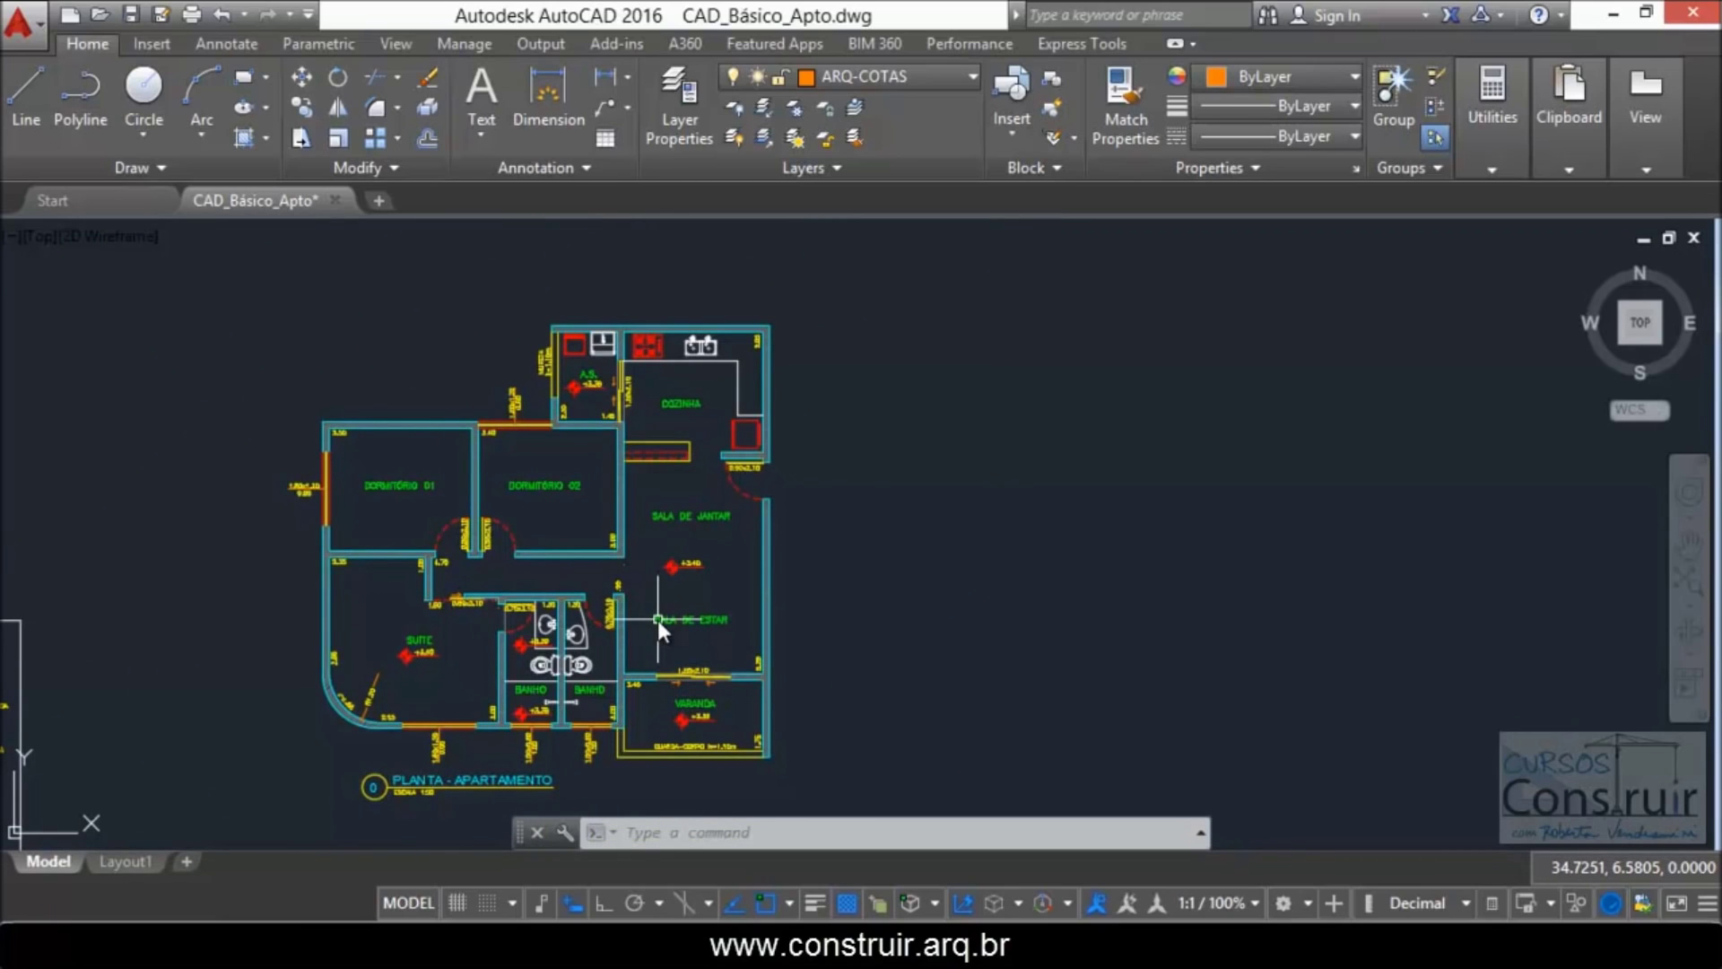
{"action": "scroll", "coordinate": [730, 408], "scroll_direction": "up", "scroll_amount": 3}
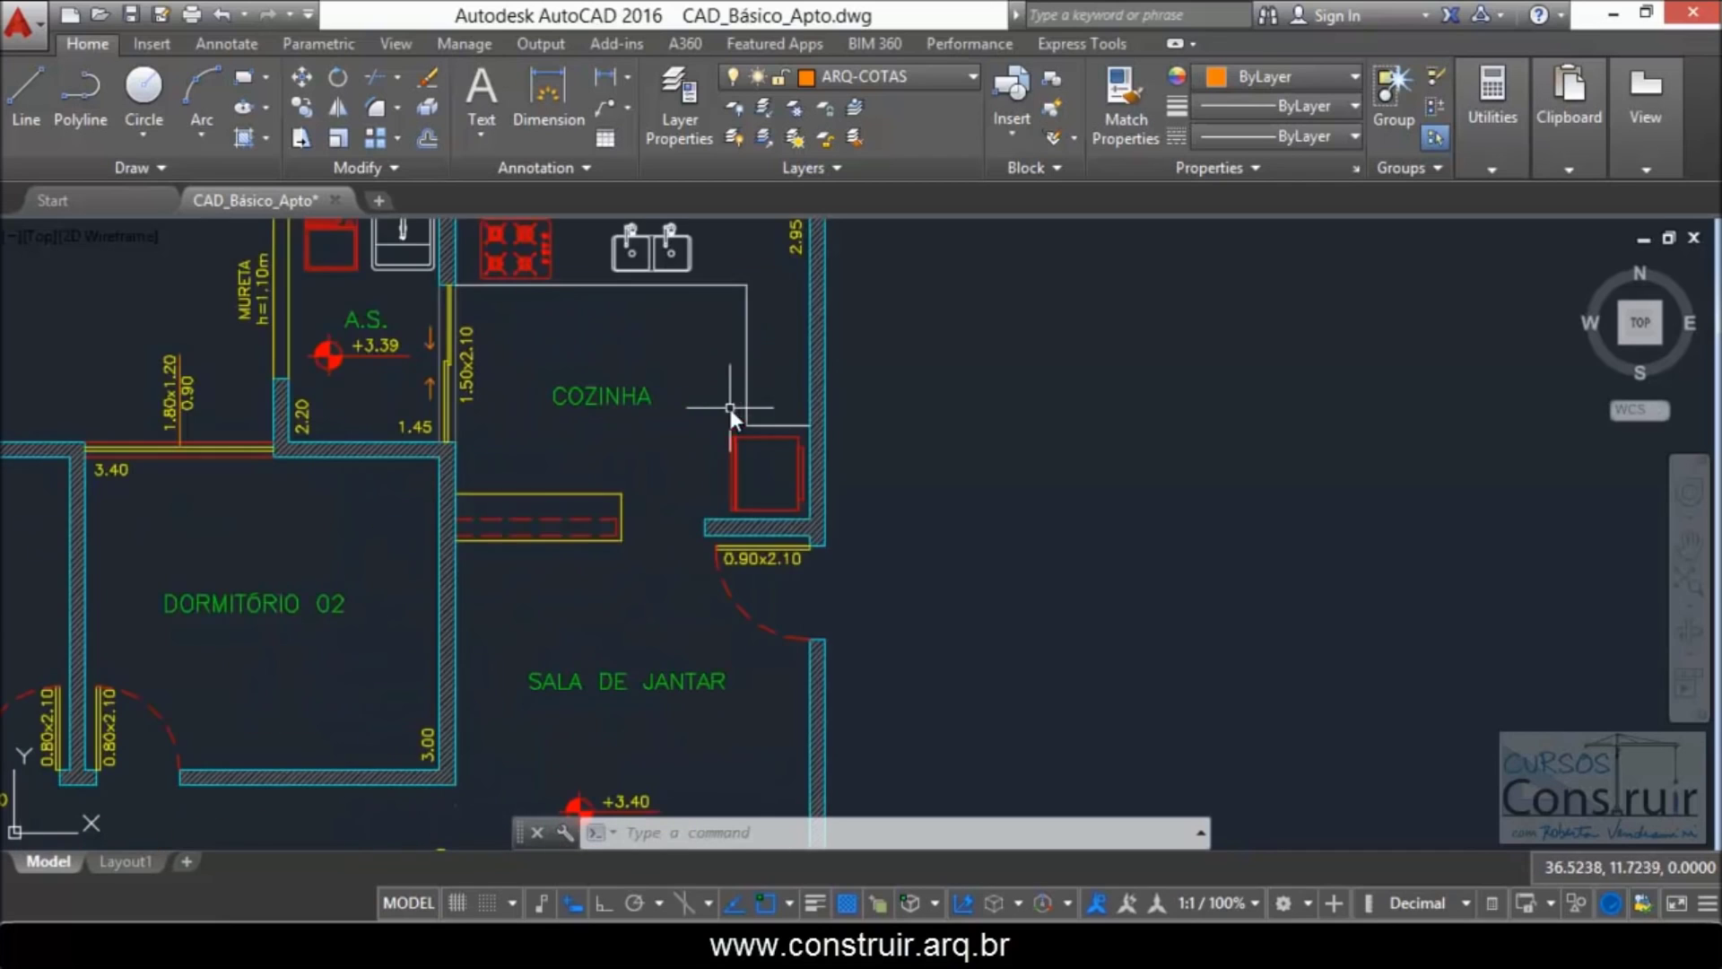
{"action": "scroll", "coordinate": [585, 351], "scroll_direction": "up", "scroll_amount": 2}
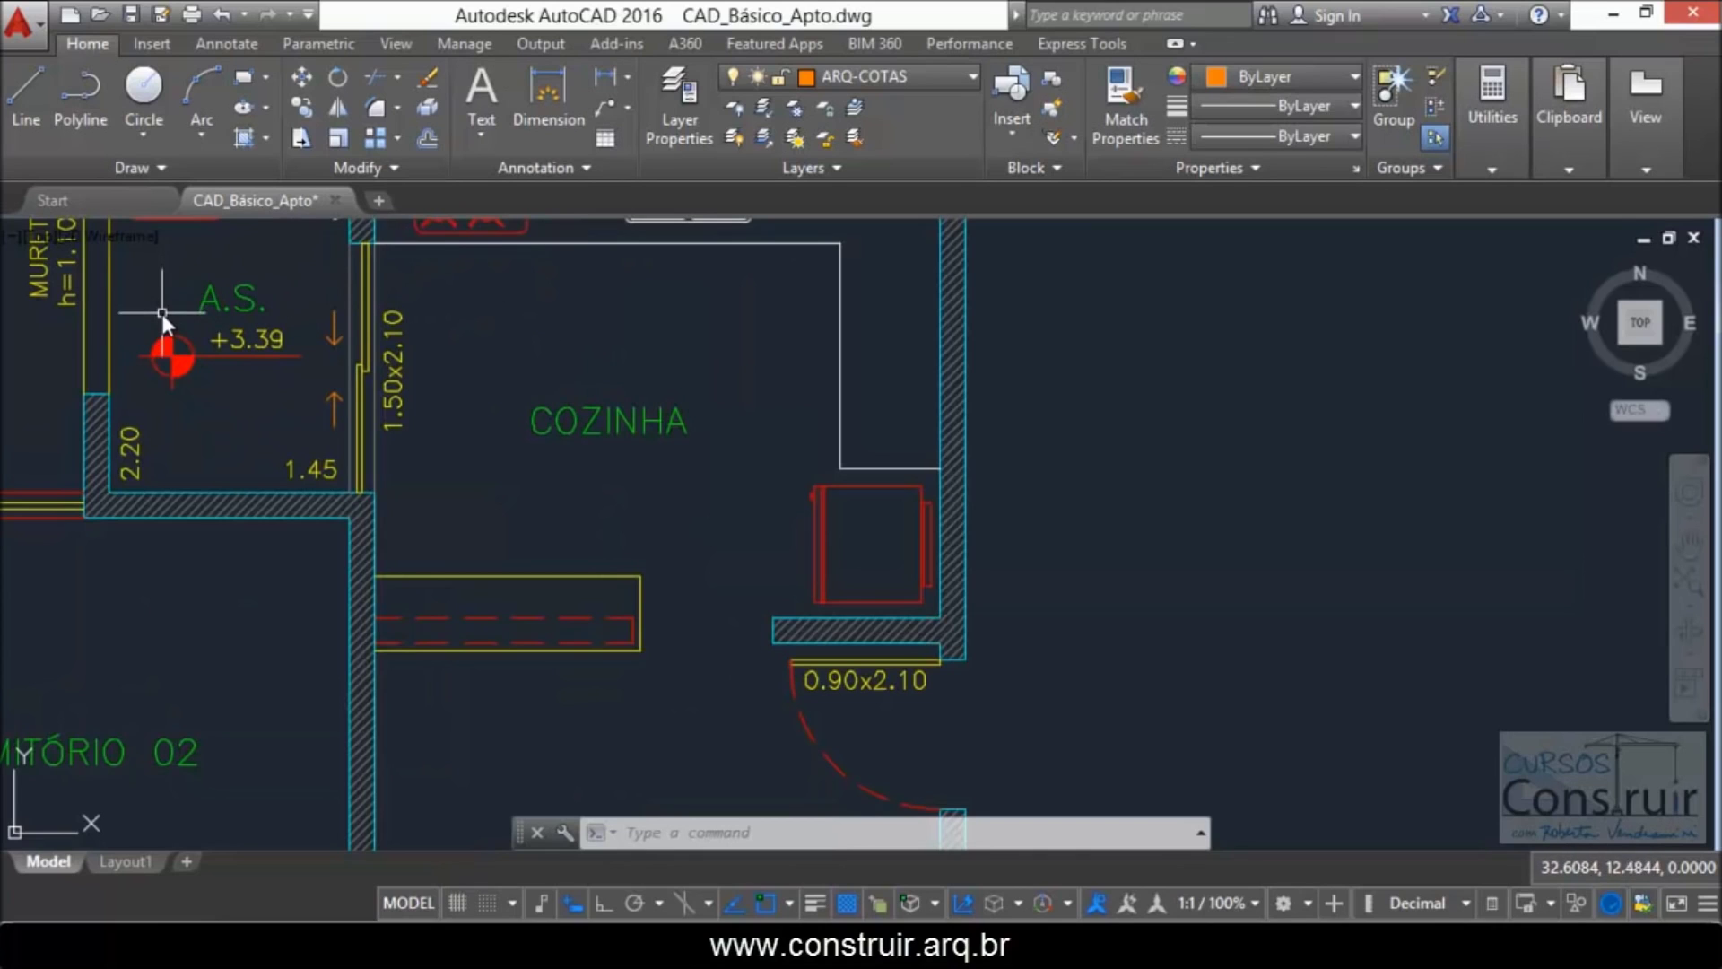
{"action": "scroll", "coordinate": [704, 296], "scroll_direction": "down", "scroll_amount": 5}
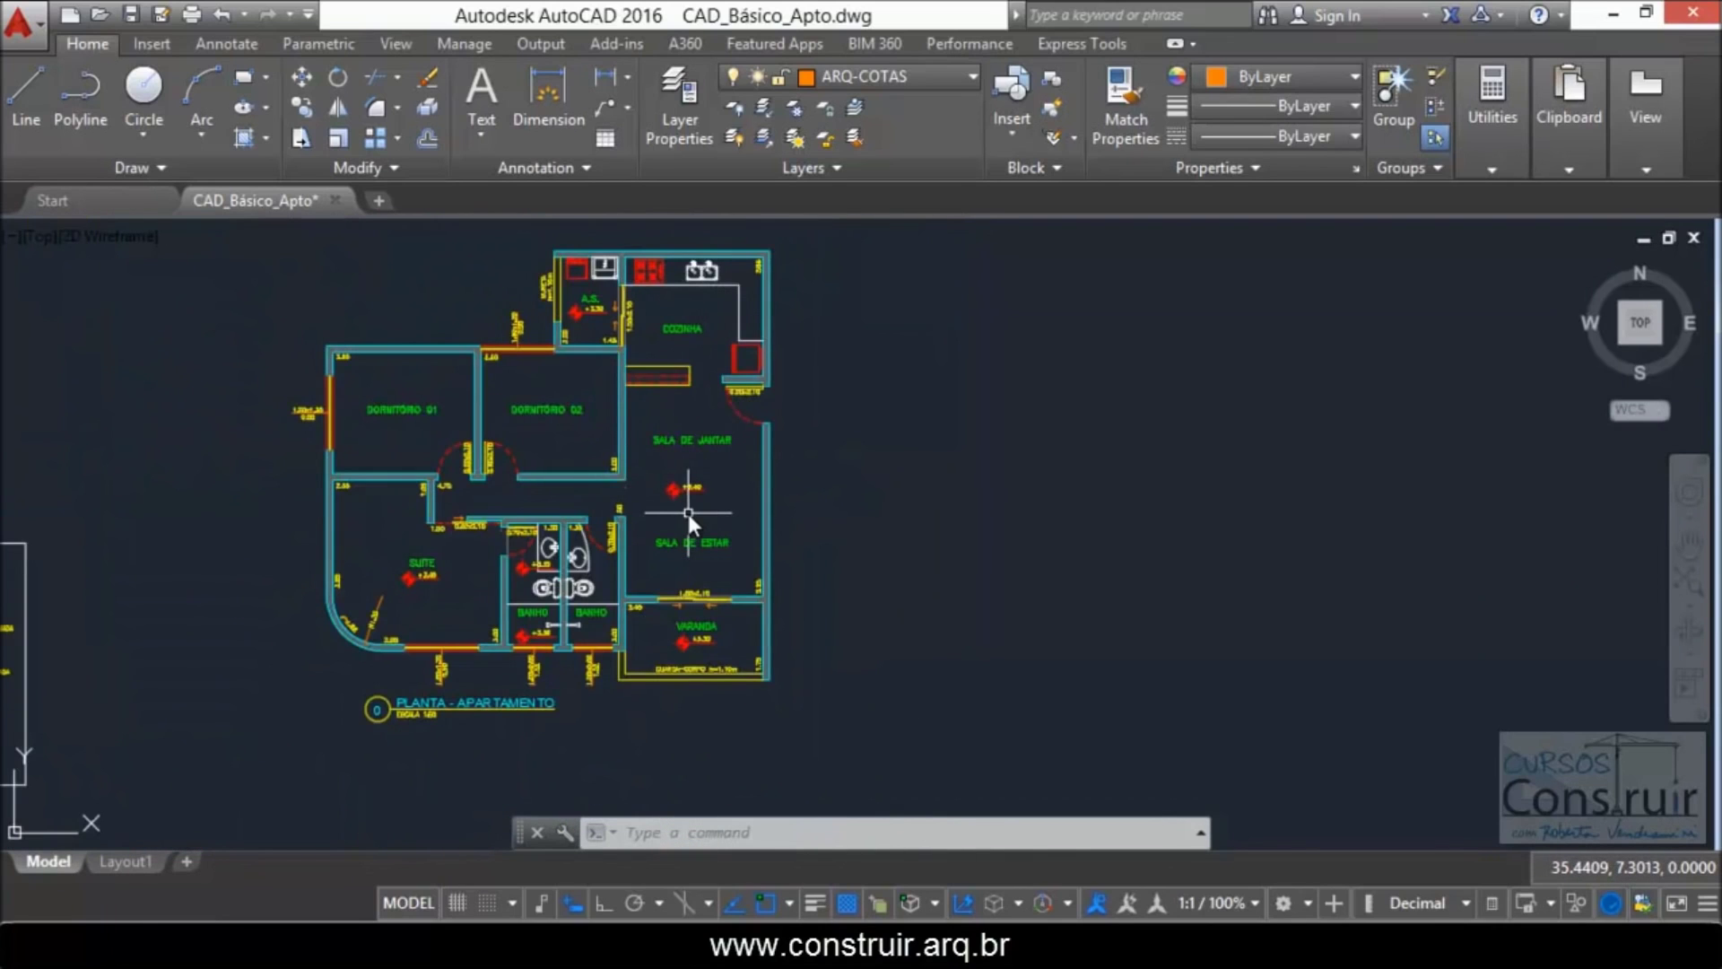
{"action": "scroll", "coordinate": [686, 510], "scroll_direction": "up", "scroll_amount": 2}
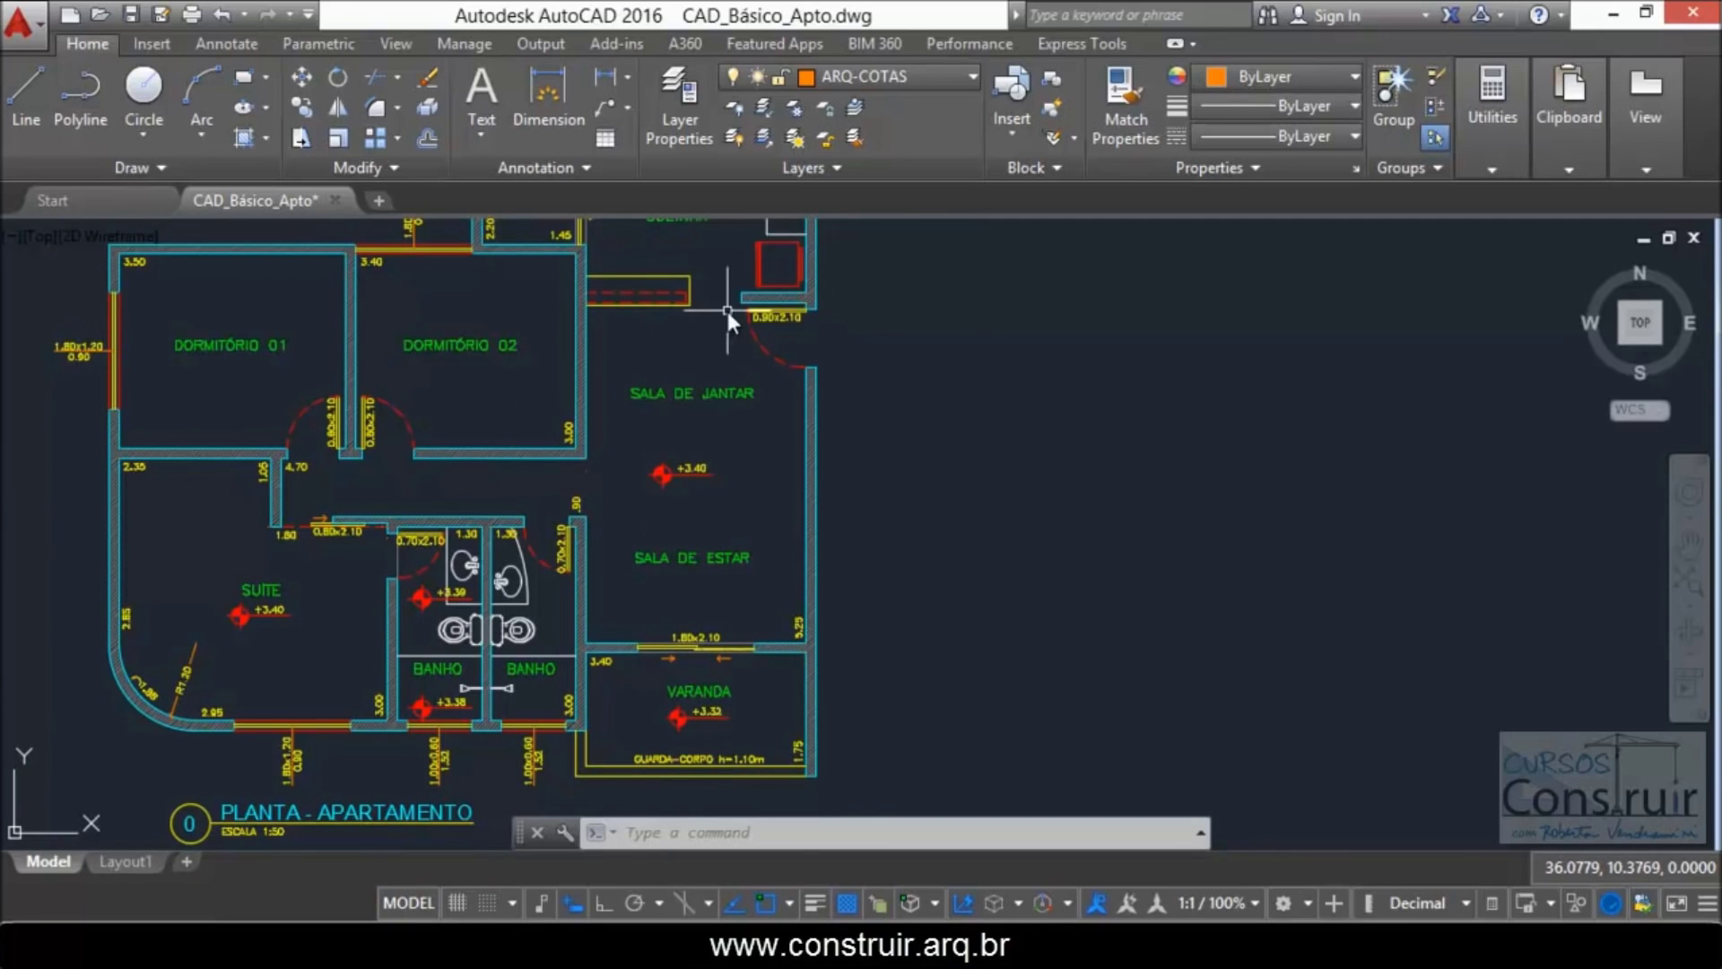
{"action": "left_click", "coordinate": [935, 79]}
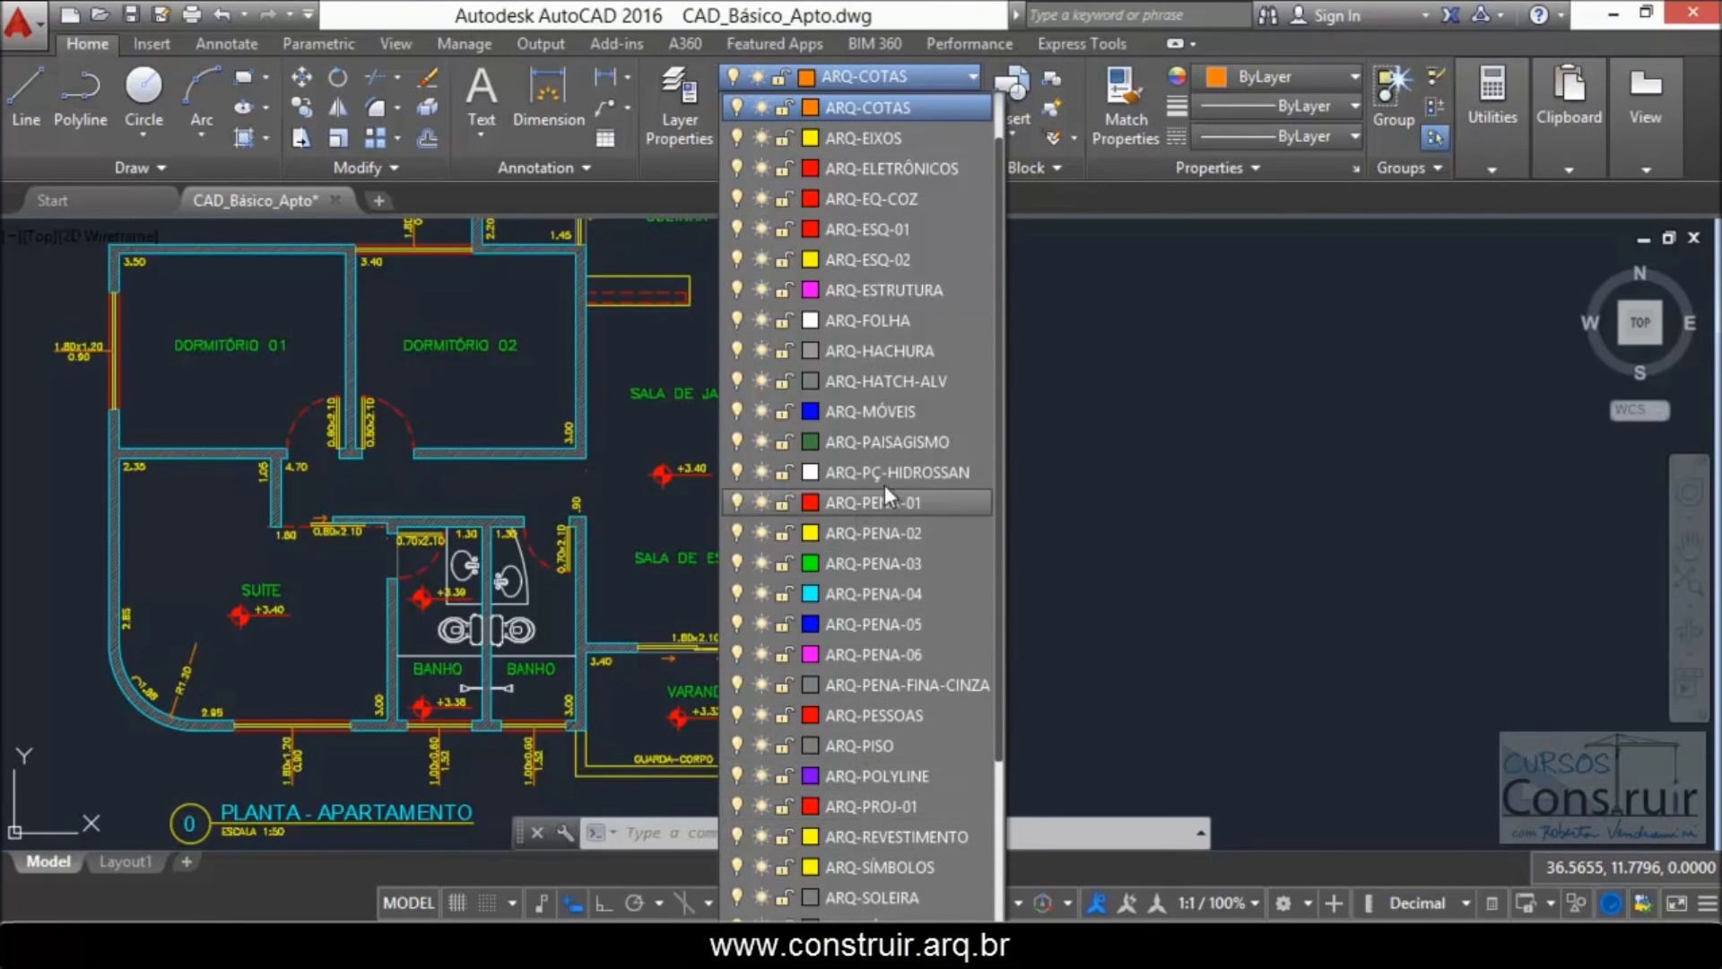
Step: Make ARQ-SOLEIRA the current layer
{"action": "left_click_drag", "start_coordinate": [1000, 531], "coordinate": [1000, 643]}
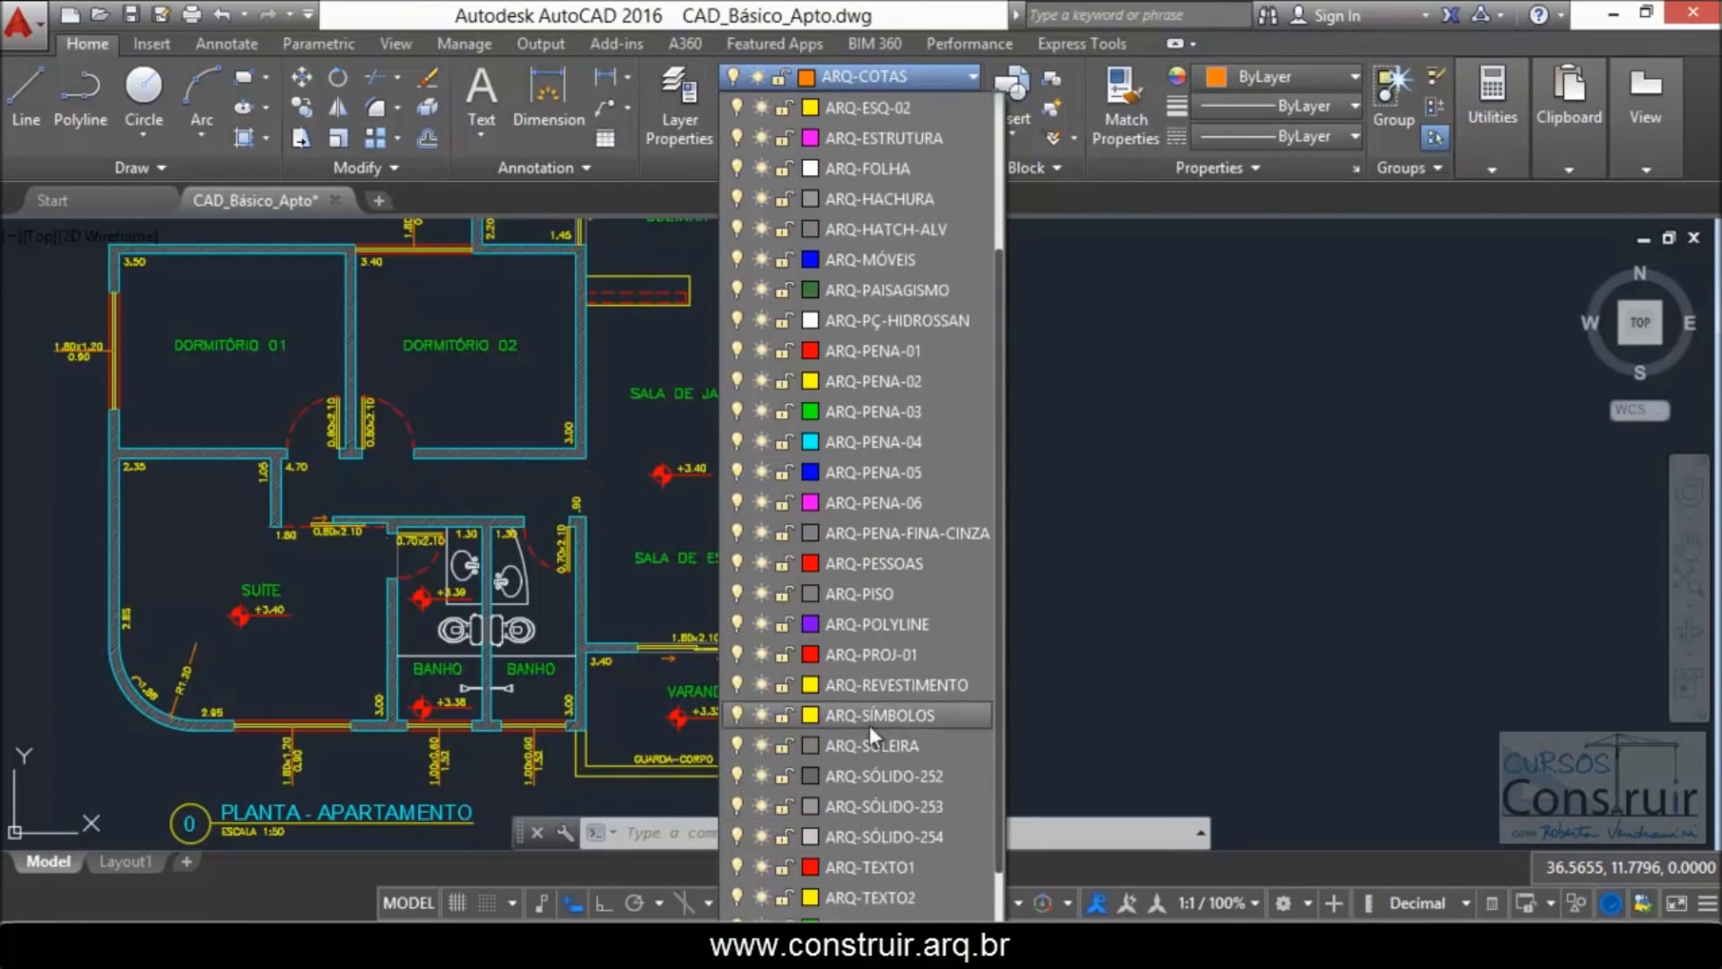
{"action": "left_click", "coordinate": [846, 744]}
{"action": "scroll", "coordinate": [462, 599], "scroll_direction": "up", "scroll_amount": 2}
{"action": "scroll", "coordinate": [284, 491], "scroll_direction": "up", "scroll_amount": 2}
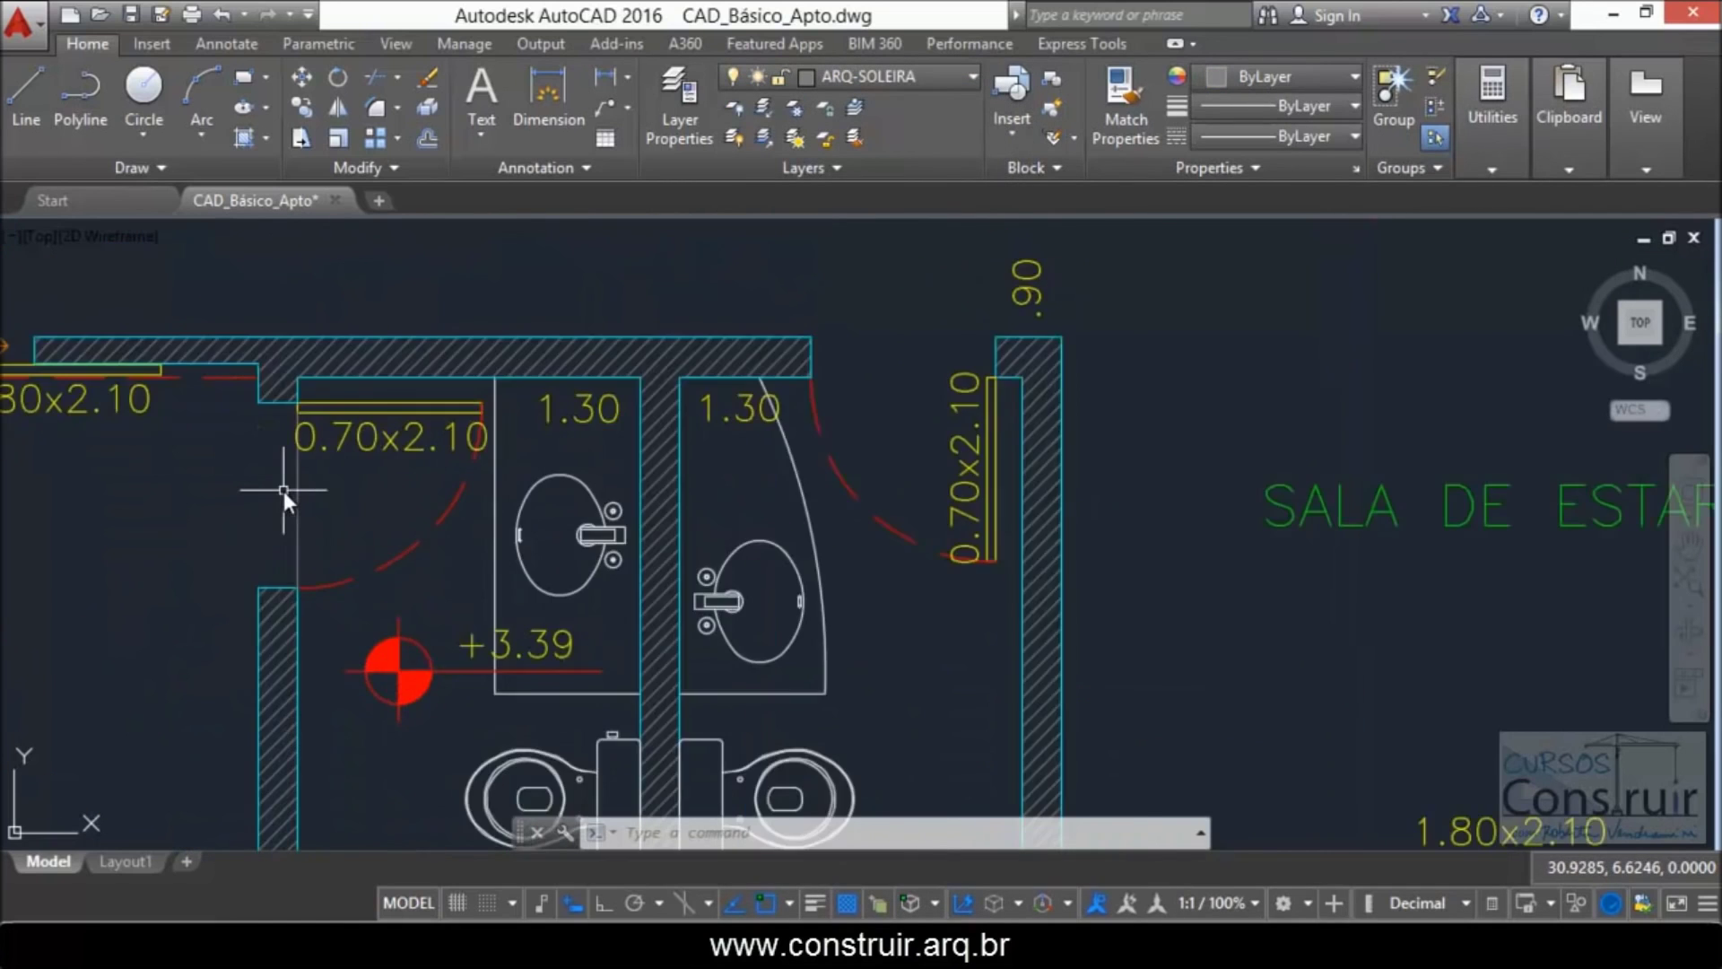
{"action": "scroll", "coordinate": [284, 492], "scroll_direction": "up", "scroll_amount": 2}
Step: Draw a vertical threshold line down the bathroom door opening between the wall corners
{"action": "left_click", "coordinate": [26, 95]}
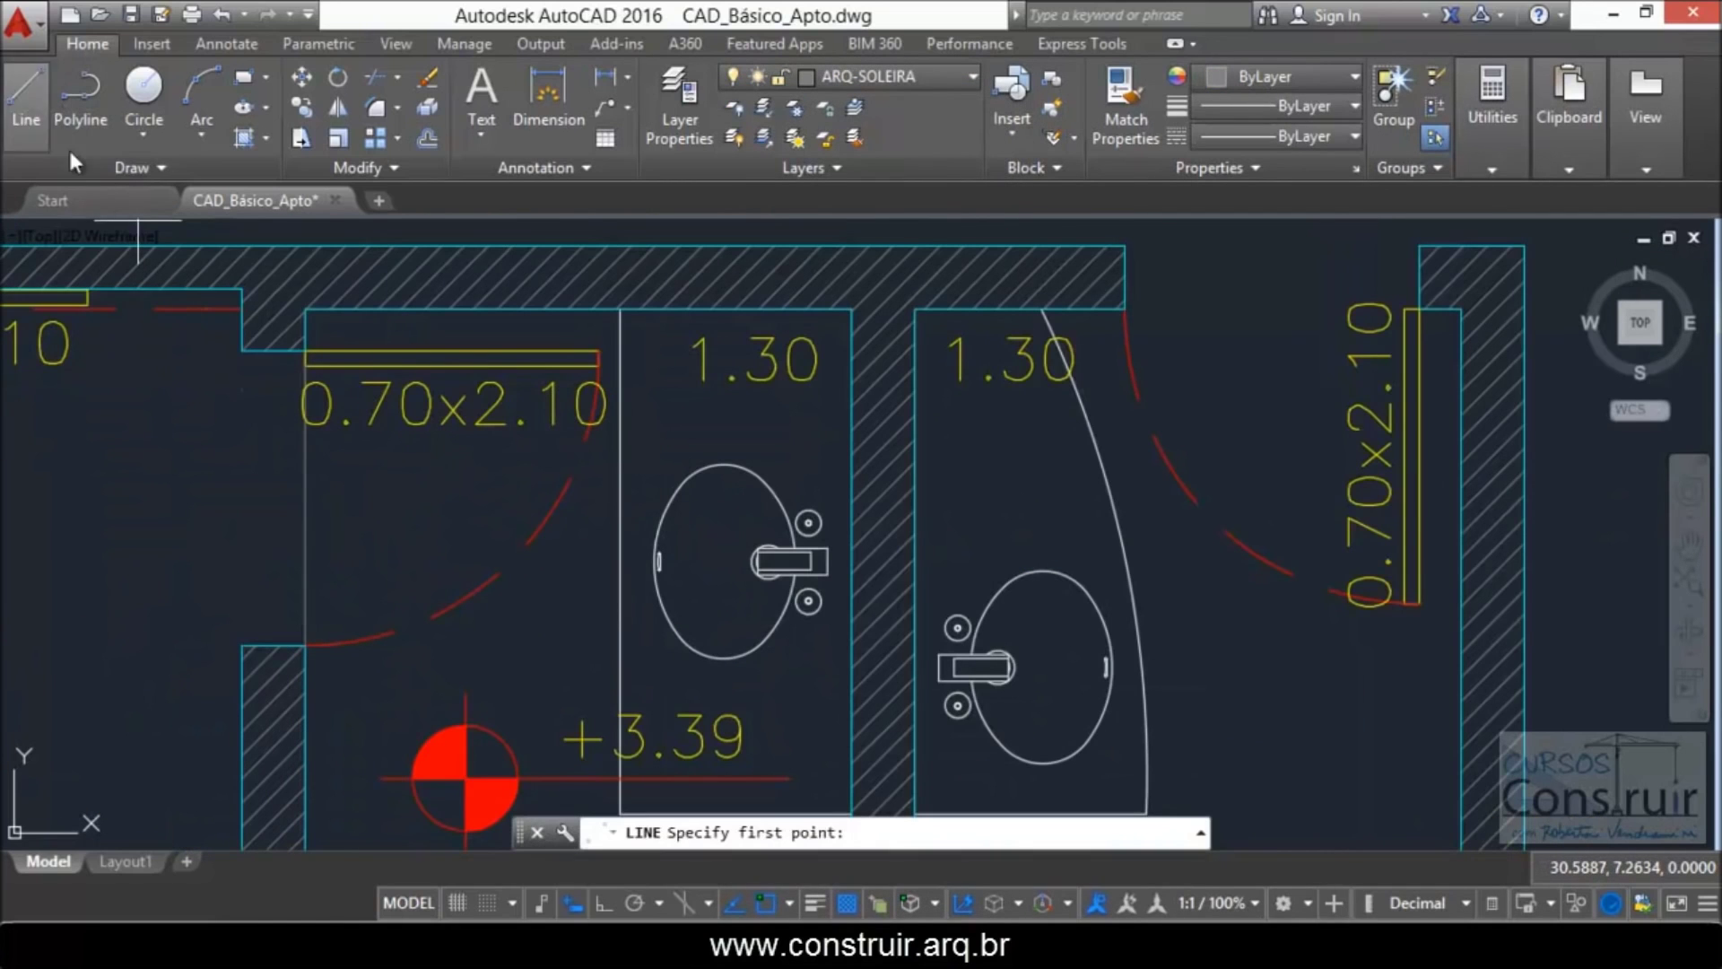
{"action": "left_click", "coordinate": [240, 352]}
{"action": "left_click", "coordinate": [243, 644]}
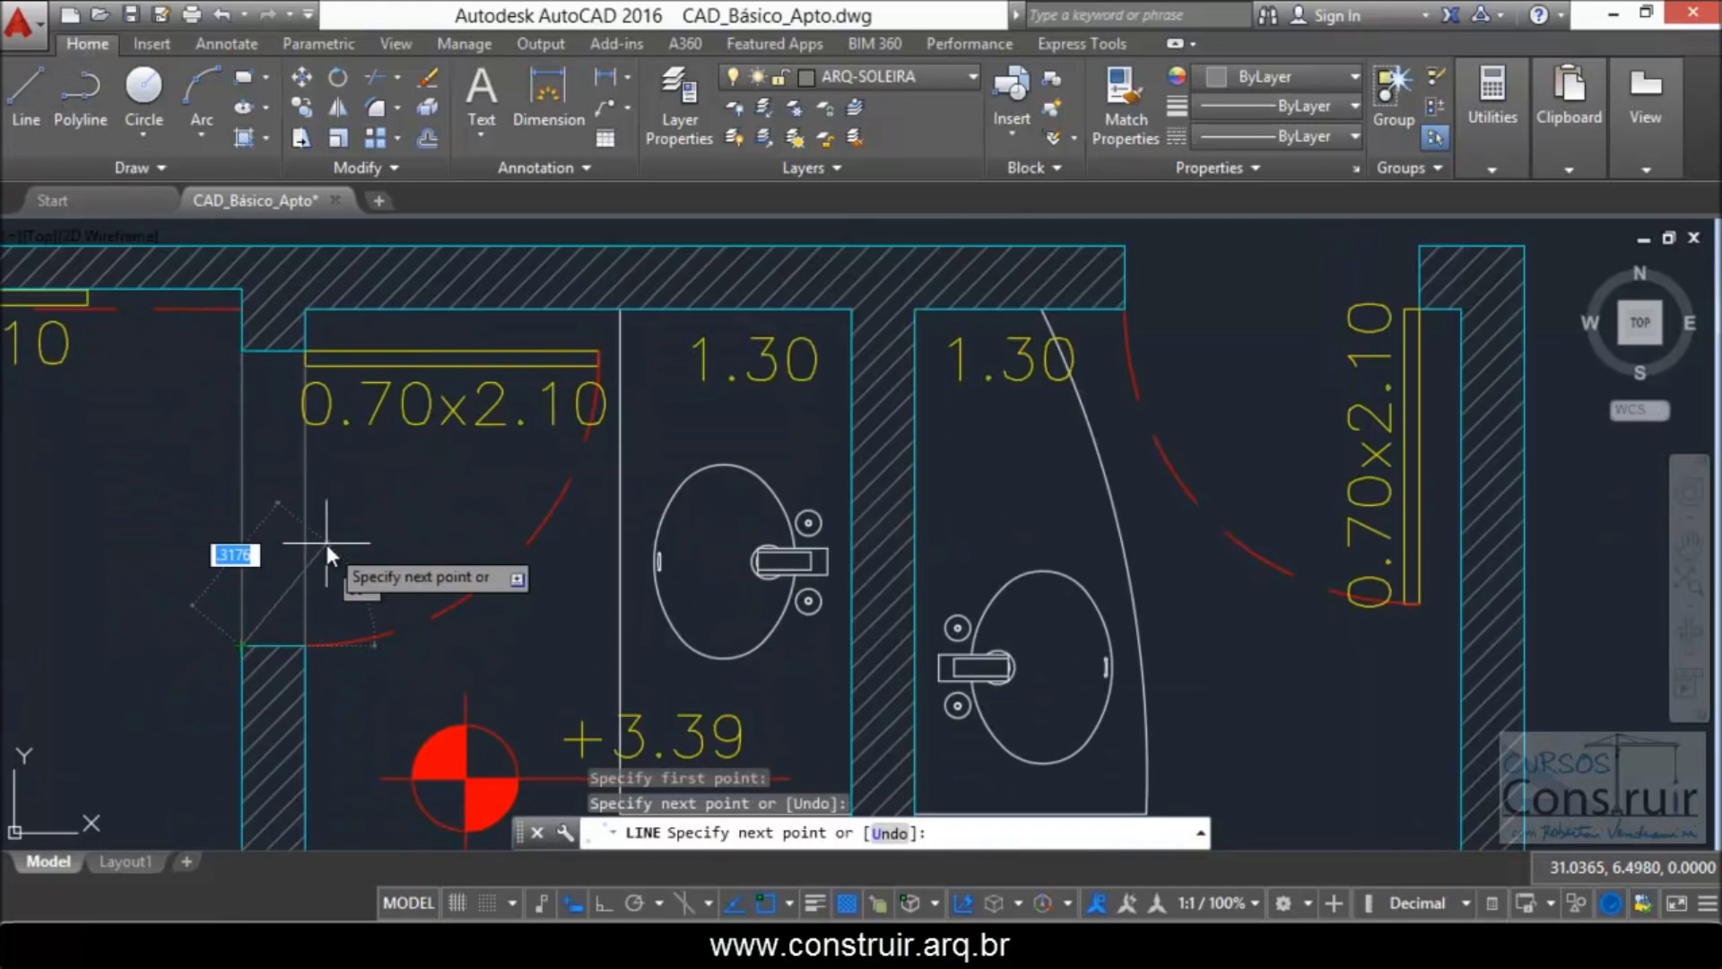
{"action": "key", "text": "Return"}
{"action": "key", "text": "Return"}
{"action": "scroll", "coordinate": [85, 305], "scroll_direction": "down", "scroll_amount": 4}
{"action": "scroll", "coordinate": [533, 310], "scroll_direction": "up", "scroll_amount": 5}
Step: Draw two horizontal threshold lines across the other bathroom door openings
{"action": "left_click", "coordinate": [422, 314]}
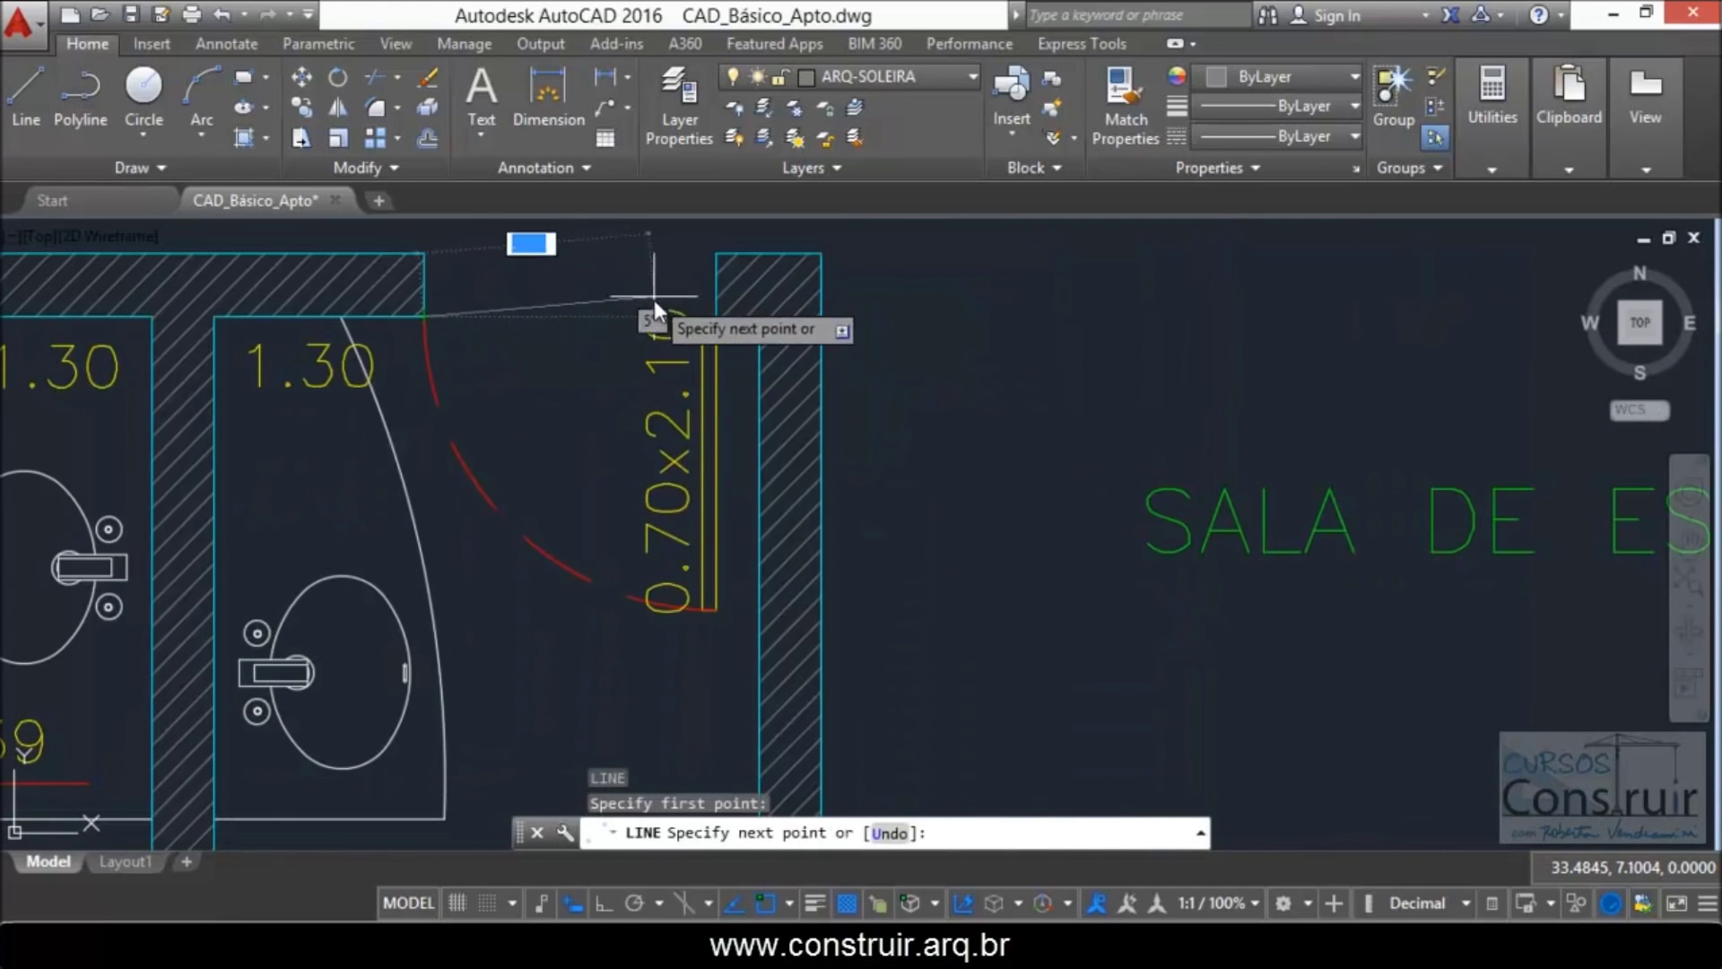
{"action": "left_click", "coordinate": [702, 312]}
{"action": "key", "text": "Return"}
{"action": "key", "text": "Return"}
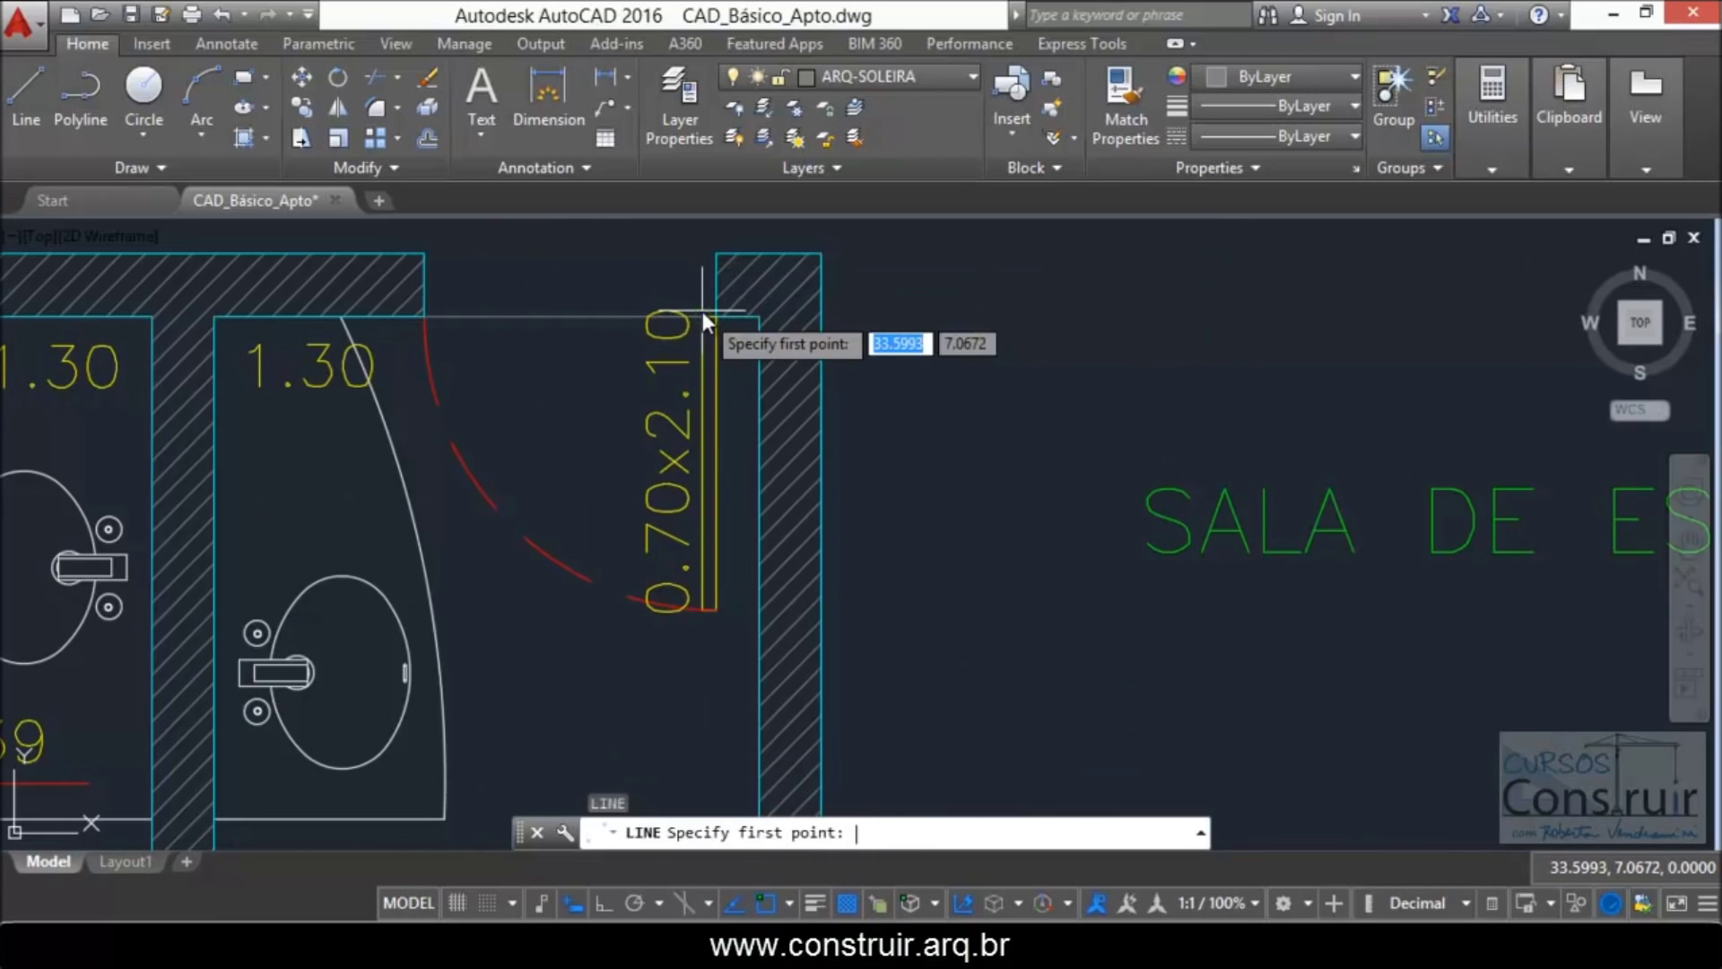
{"action": "left_click", "coordinate": [419, 248]}
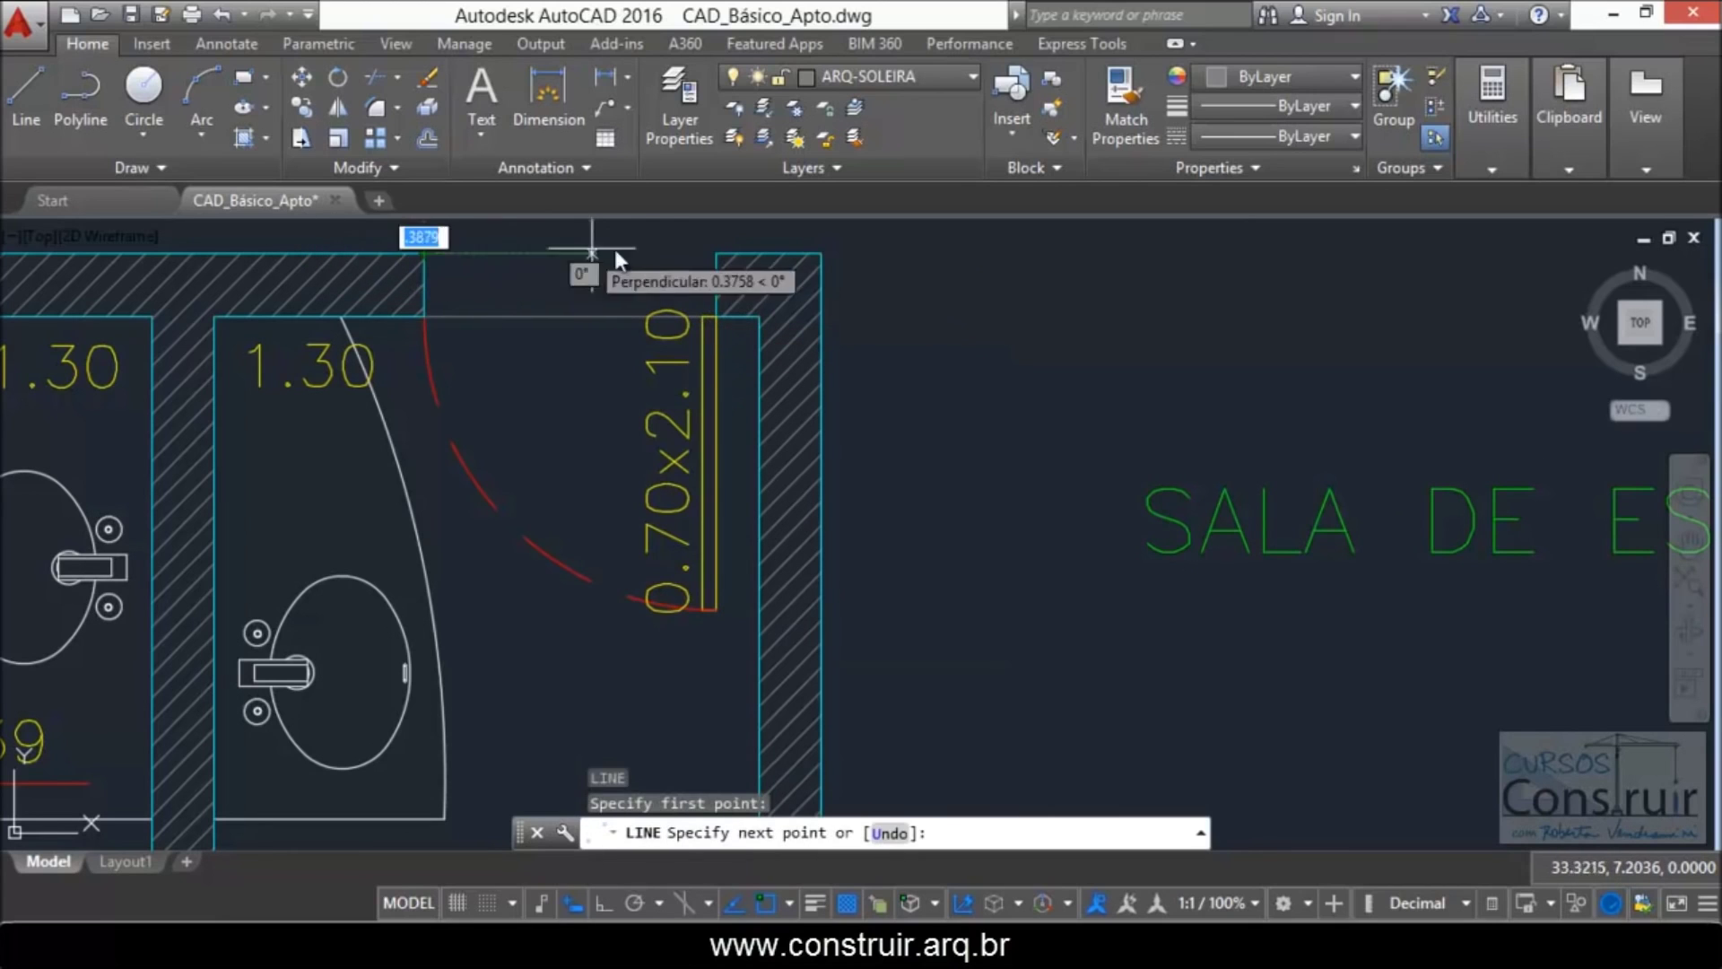
{"action": "left_click", "coordinate": [717, 249]}
{"action": "key", "text": "Return"}
{"action": "scroll", "coordinate": [634, 440], "scroll_direction": "down", "scroll_amount": 4}
{"action": "scroll", "coordinate": [634, 440], "scroll_direction": "down", "scroll_amount": 4}
{"action": "scroll", "coordinate": [634, 440], "scroll_direction": "down", "scroll_amount": 3}
{"action": "scroll", "coordinate": [678, 308], "scroll_direction": "up", "scroll_amount": 3}
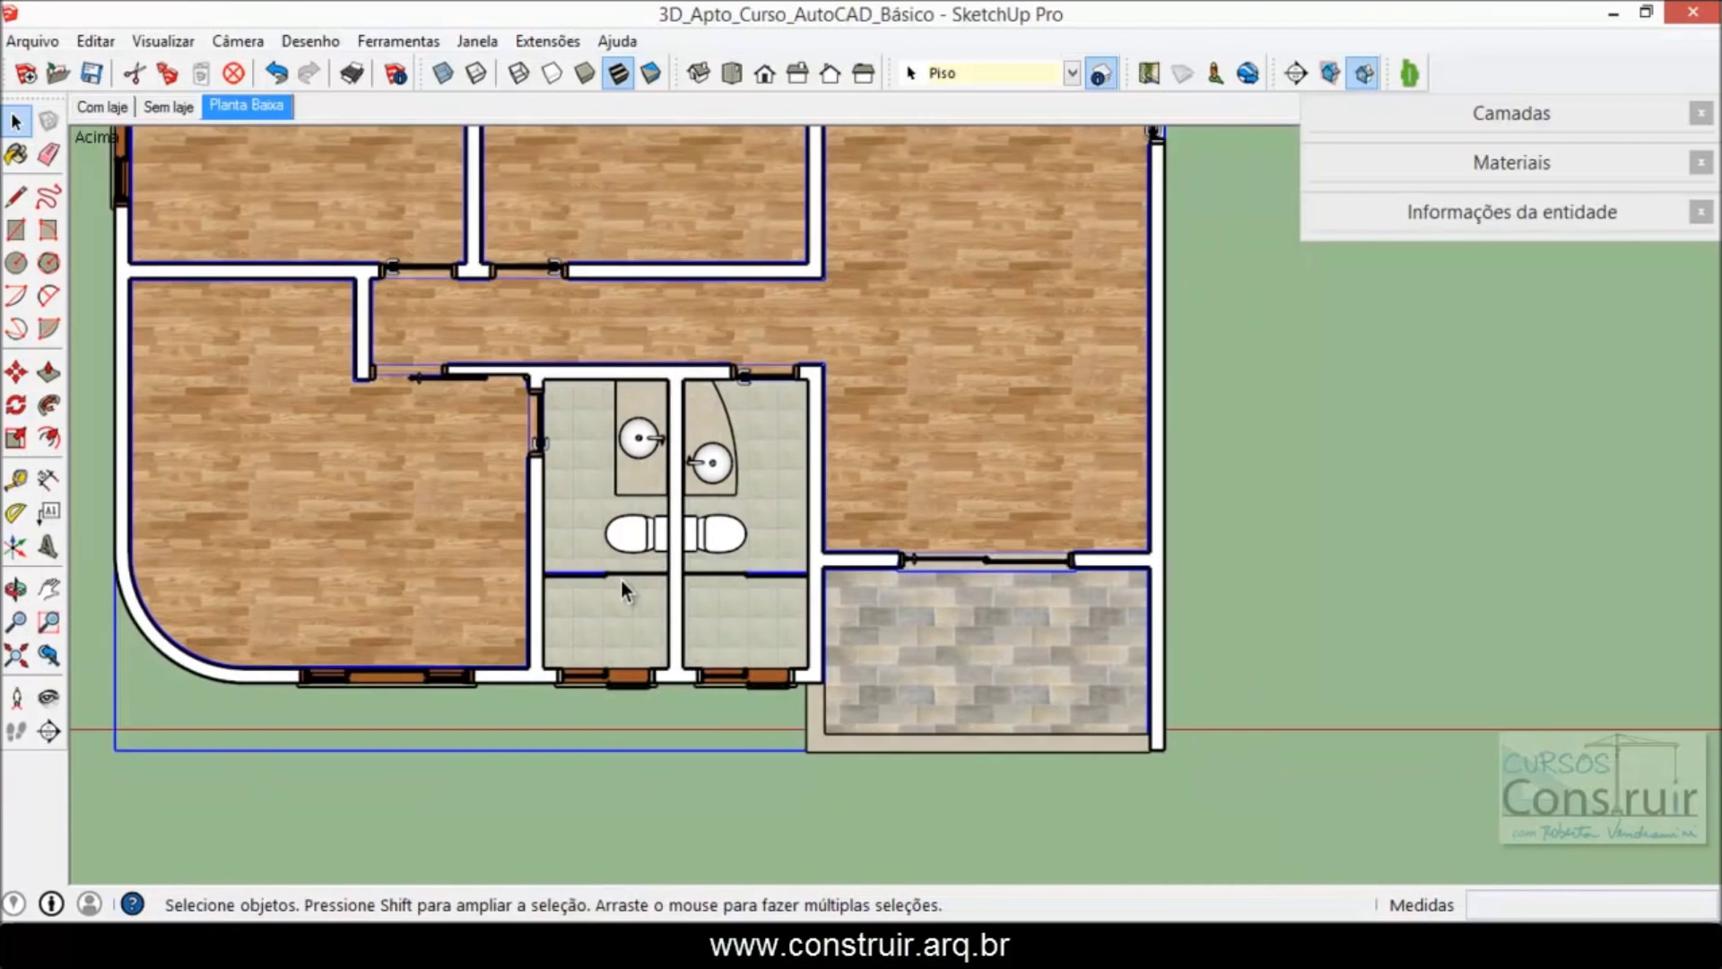
{"action": "scroll", "coordinate": [748, 399], "scroll_direction": "up", "scroll_amount": 2}
{"action": "scroll", "coordinate": [566, 592], "scroll_direction": "down", "scroll_amount": 2}
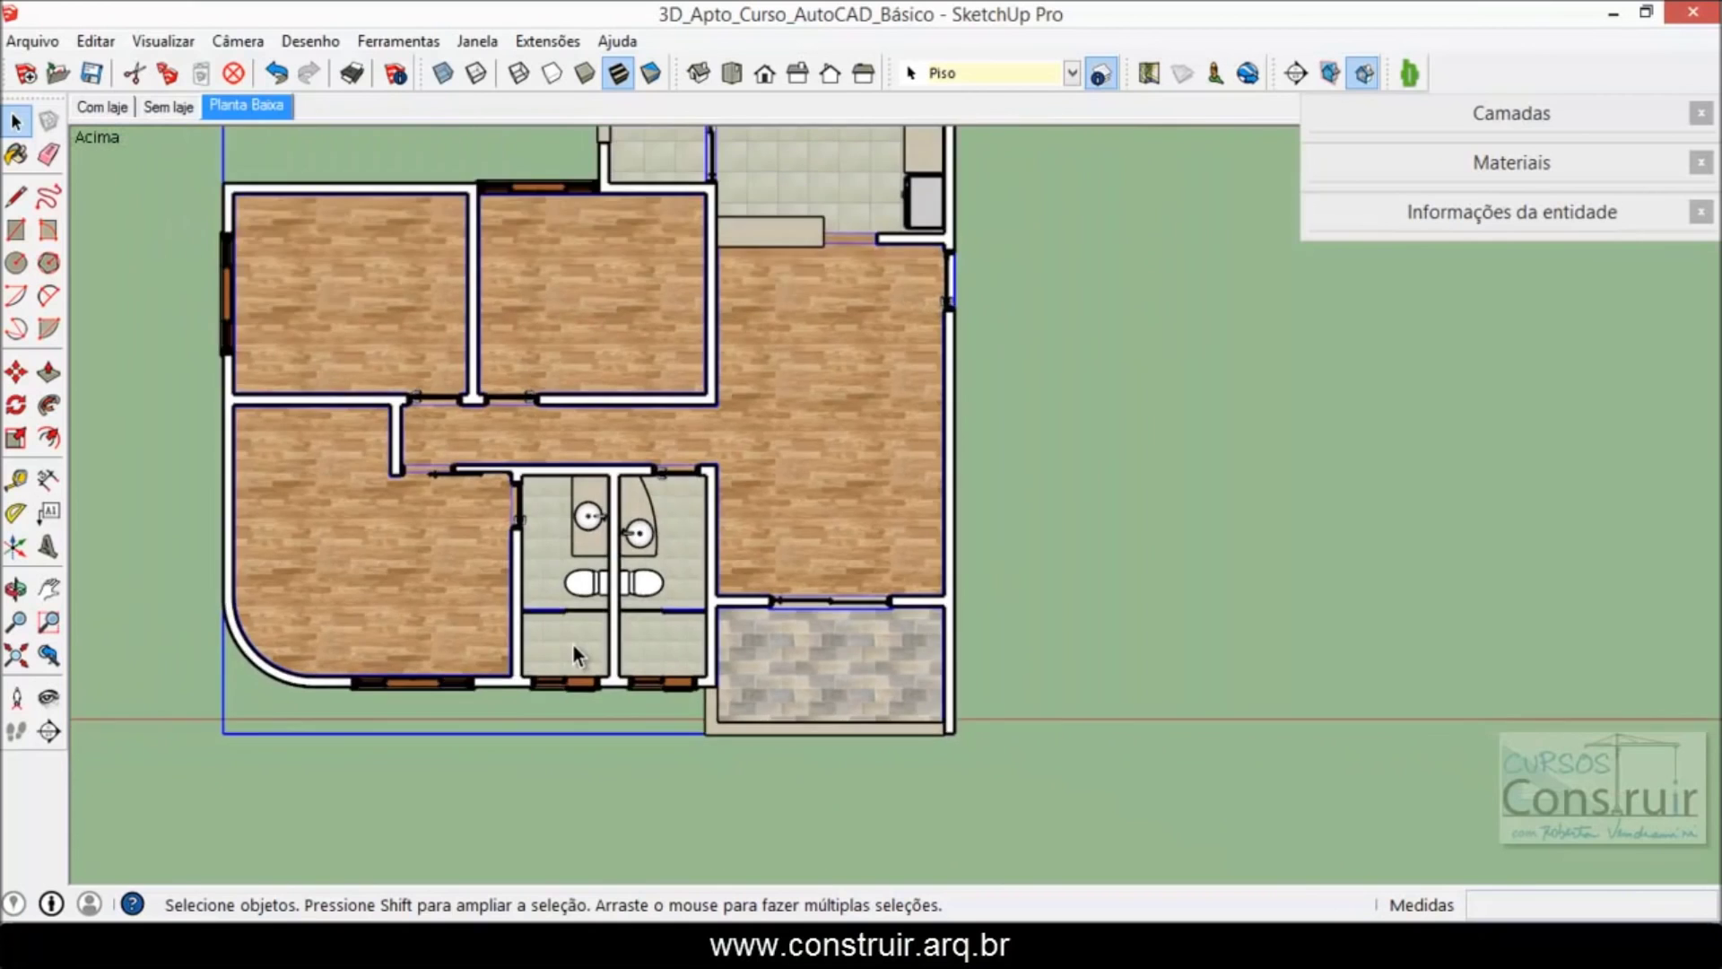
{"action": "scroll", "coordinate": [575, 643], "scroll_direction": "down", "scroll_amount": 2}
{"action": "scroll", "coordinate": [793, 319], "scroll_direction": "up", "scroll_amount": 3}
{"action": "scroll", "coordinate": [825, 324], "scroll_direction": "up", "scroll_amount": 2}
{"action": "scroll", "coordinate": [843, 336], "scroll_direction": "up", "scroll_amount": 2}
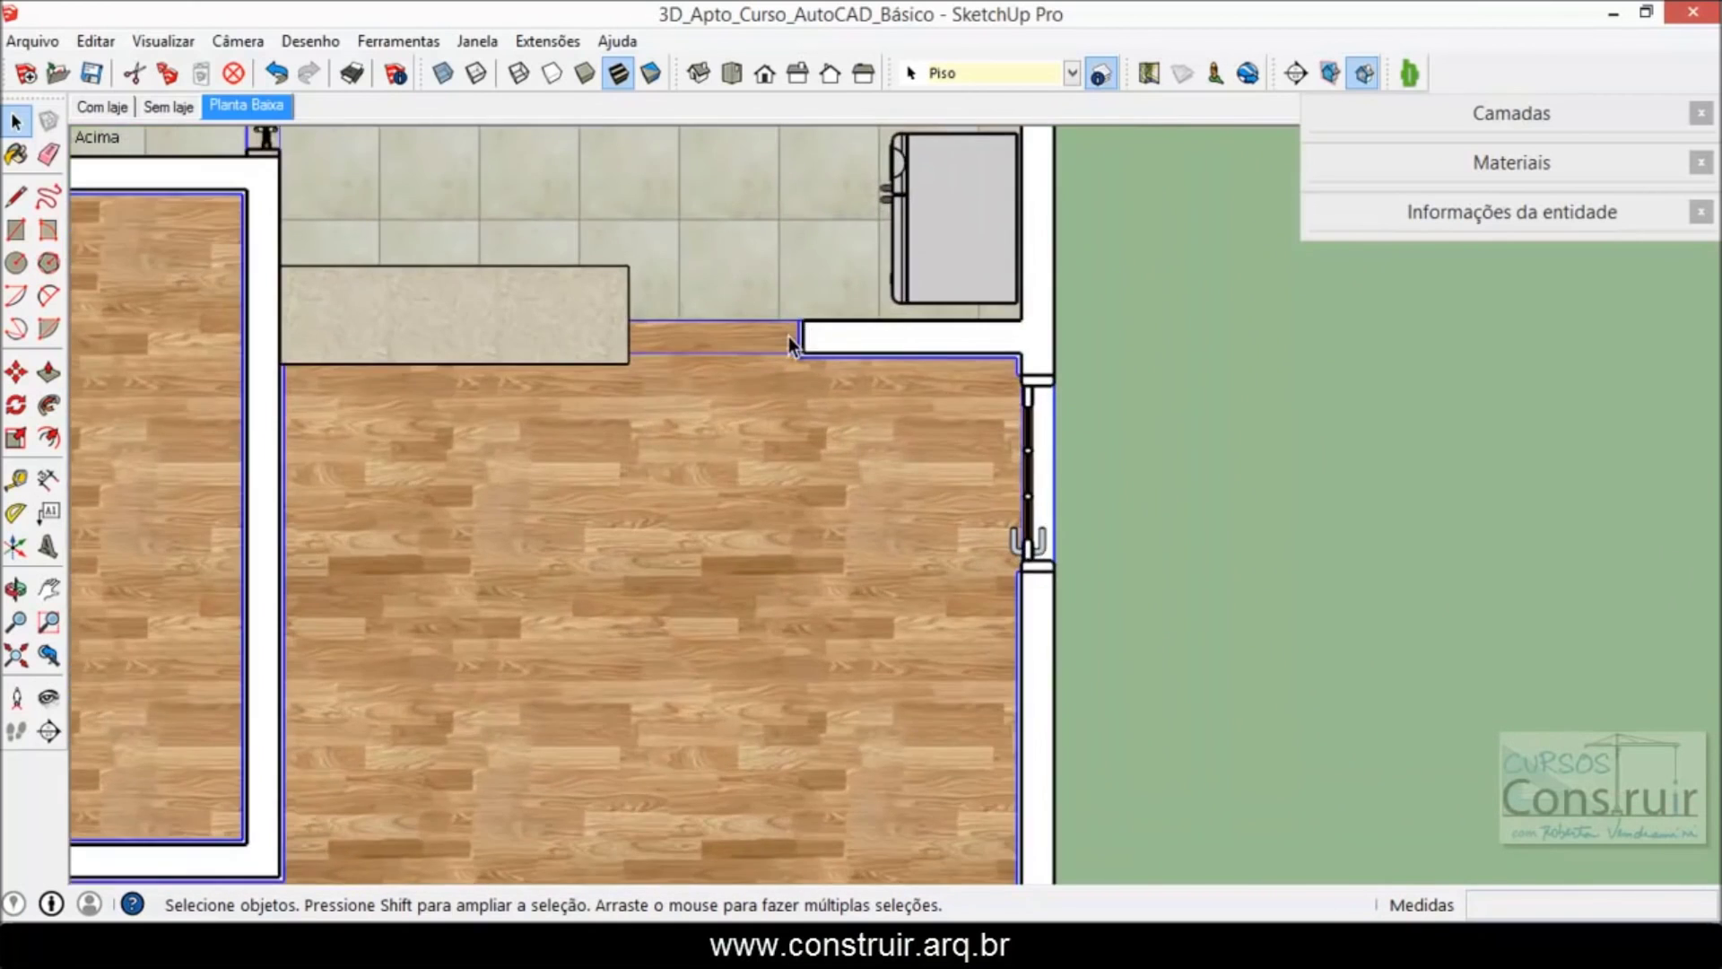
{"action": "scroll", "coordinate": [810, 324], "scroll_direction": "up", "scroll_amount": 3}
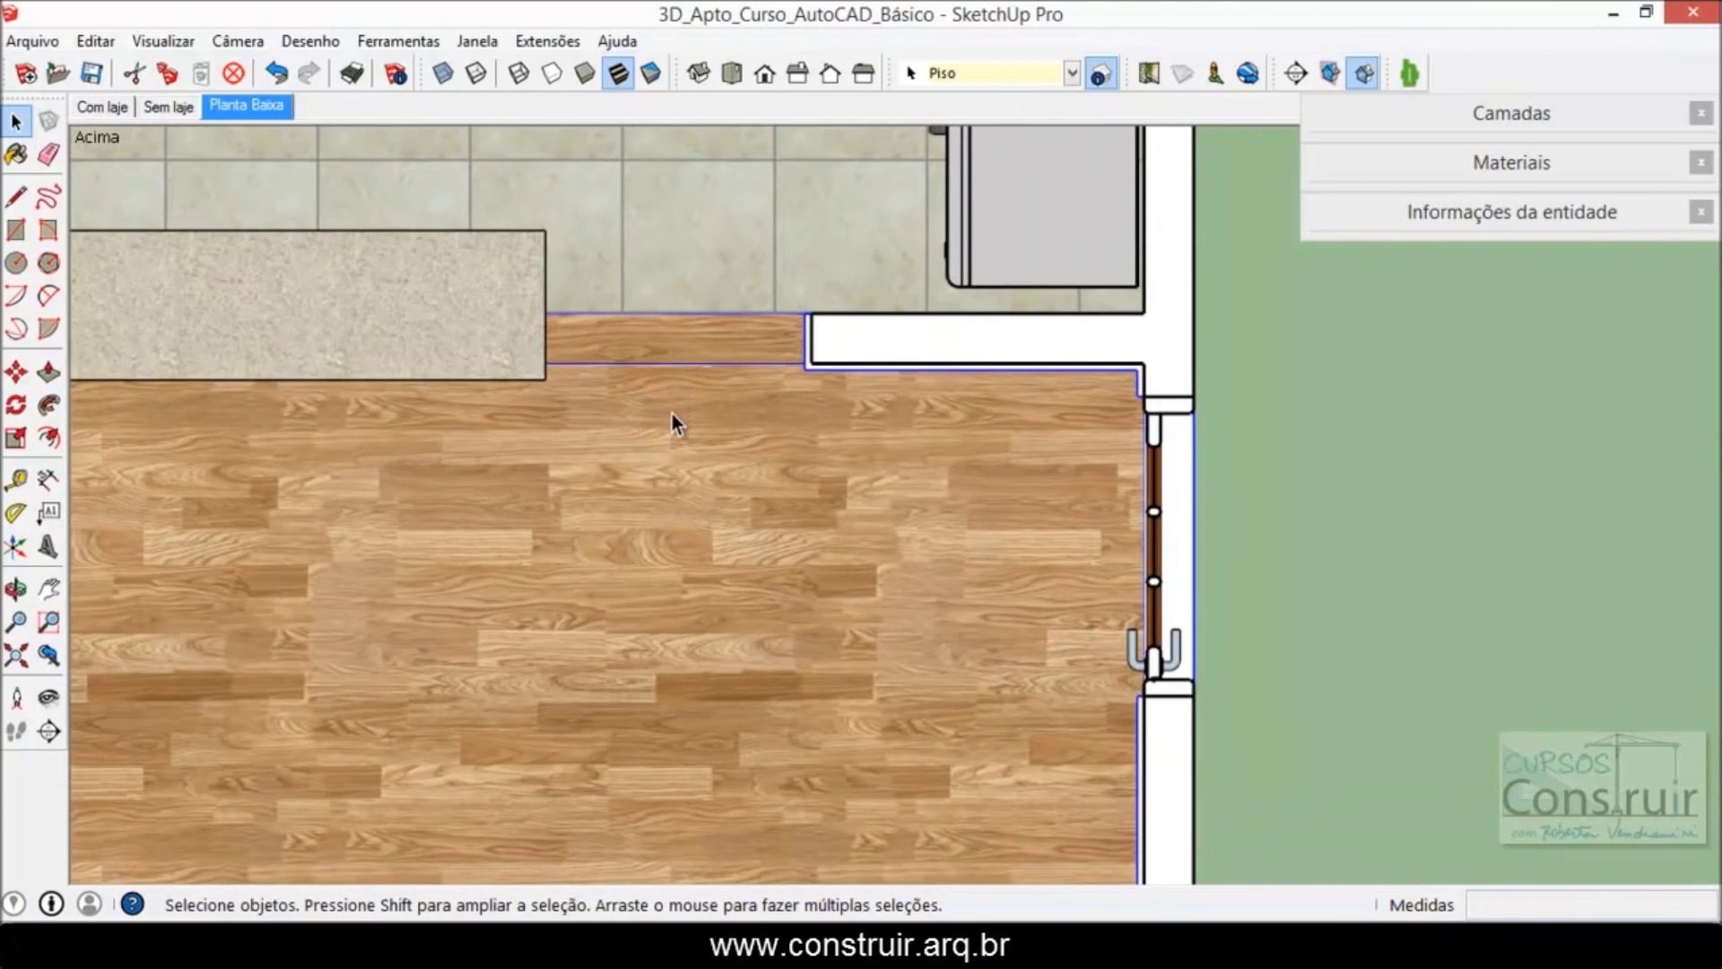
{"action": "scroll", "coordinate": [675, 417], "scroll_direction": "down", "scroll_amount": 1}
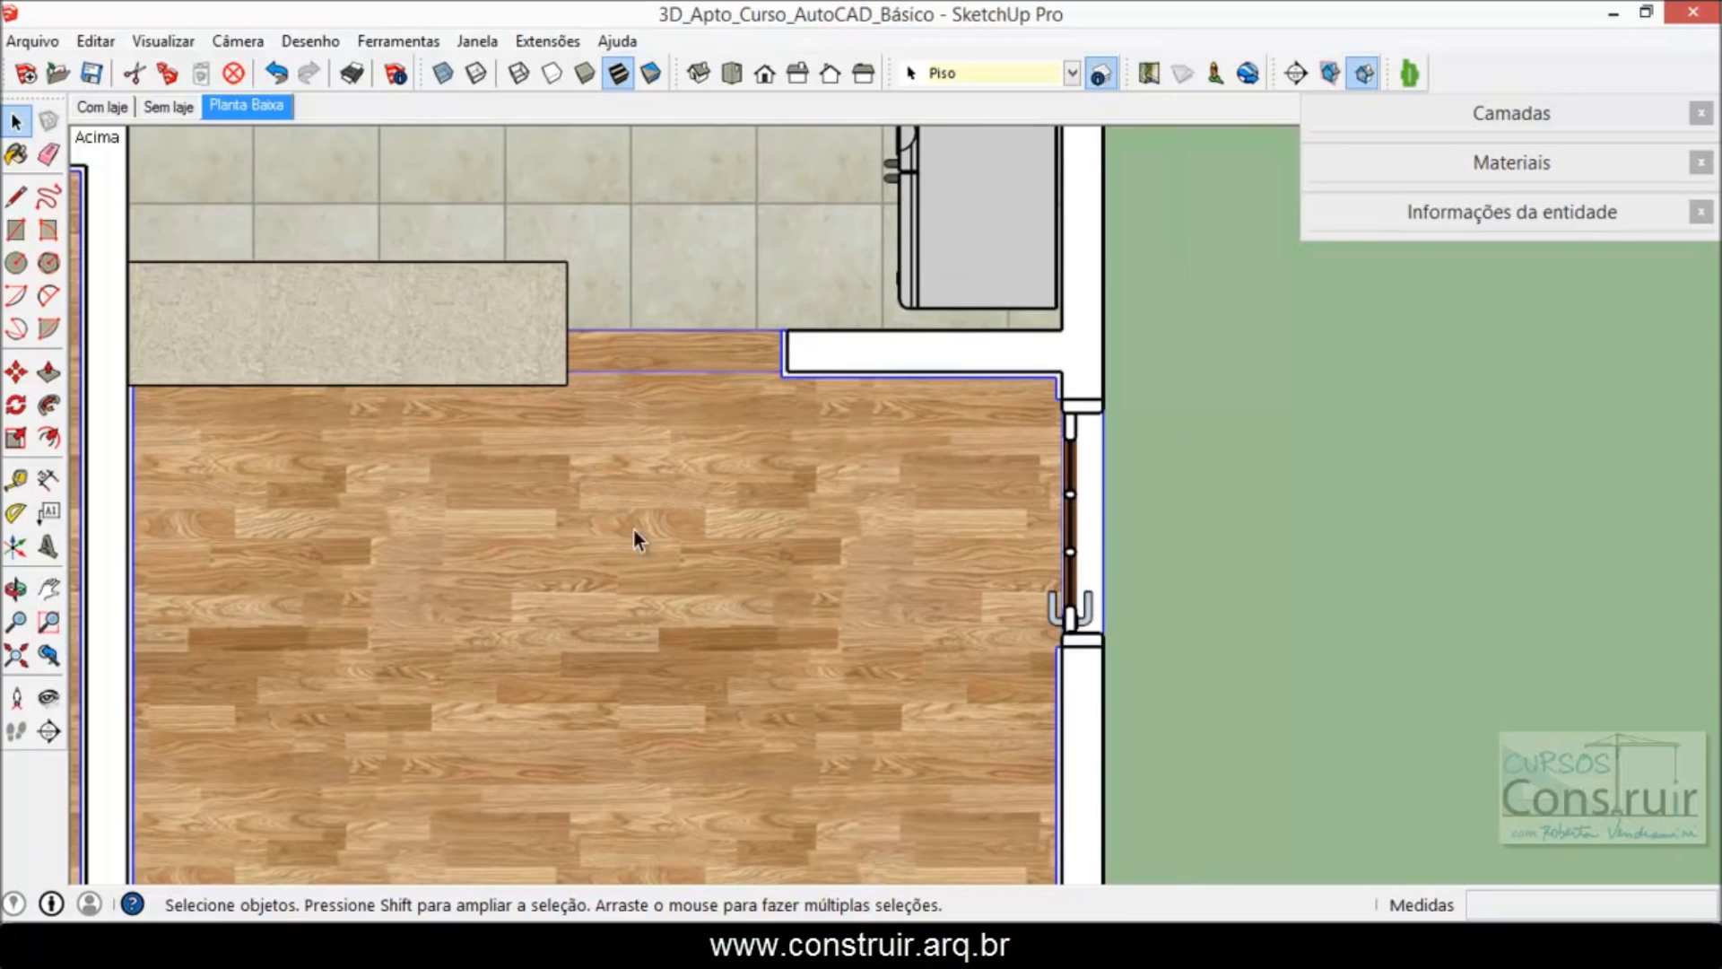
{"action": "scroll", "coordinate": [698, 445], "scroll_direction": "down", "scroll_amount": 3}
{"action": "scroll", "coordinate": [702, 443], "scroll_direction": "down", "scroll_amount": 3}
{"action": "scroll", "coordinate": [702, 442], "scroll_direction": "down", "scroll_amount": 3}
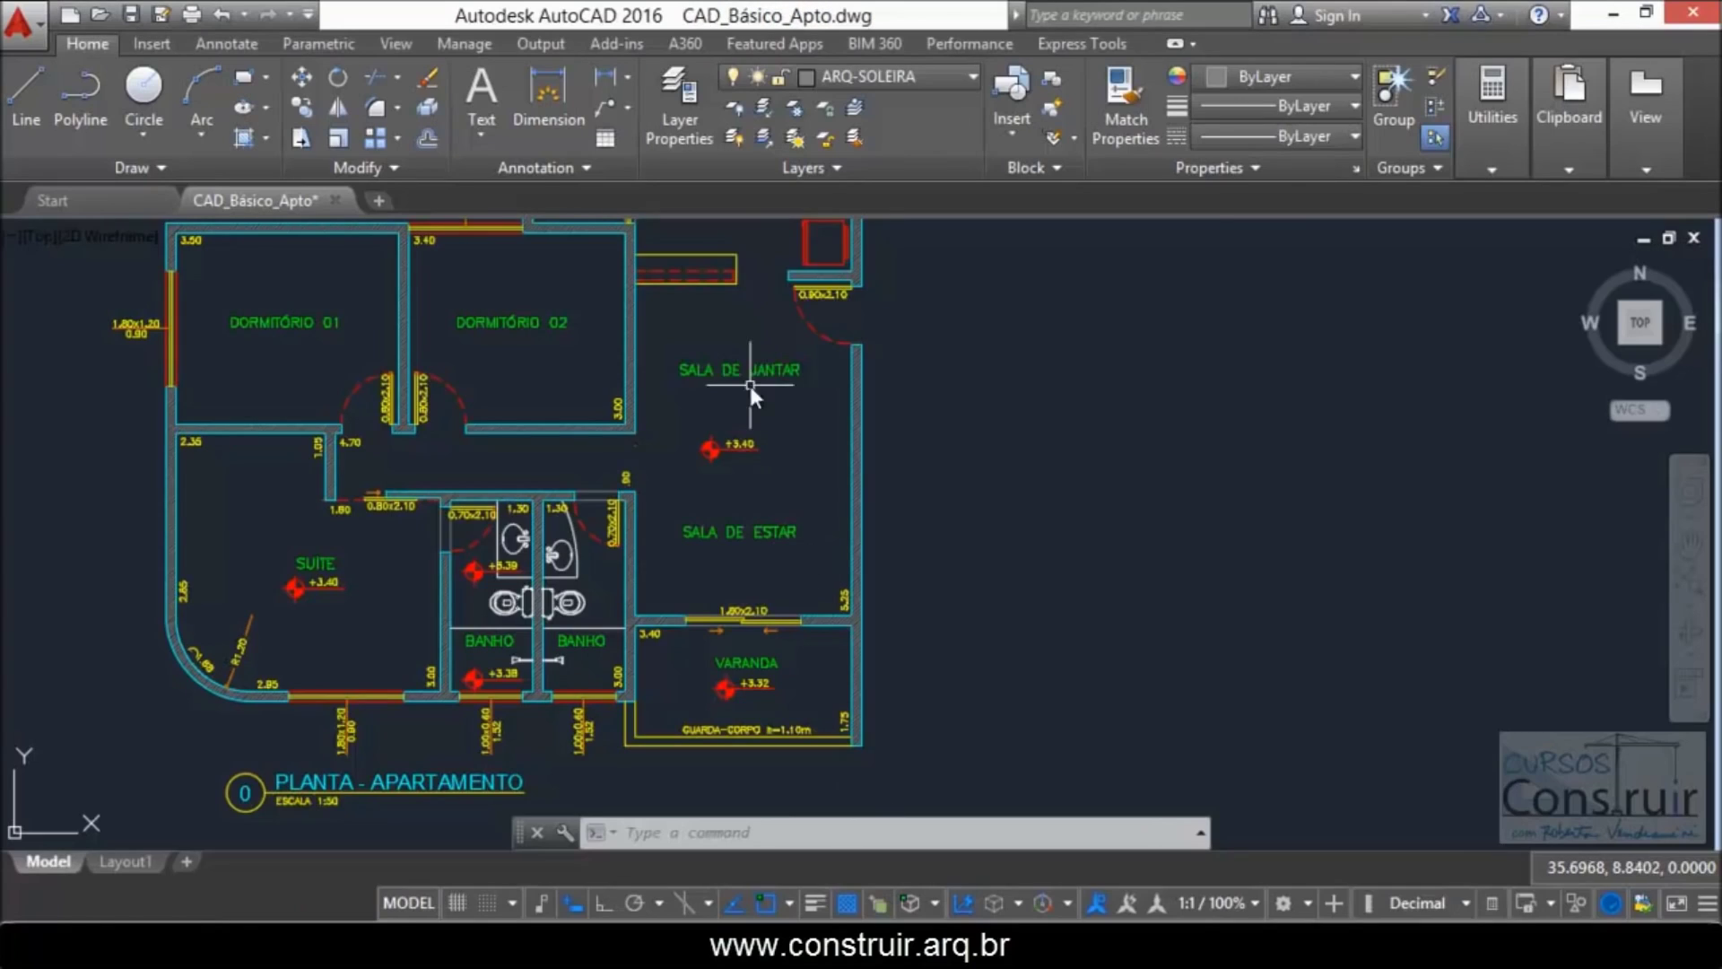
{"action": "left_click", "coordinate": [765, 305]}
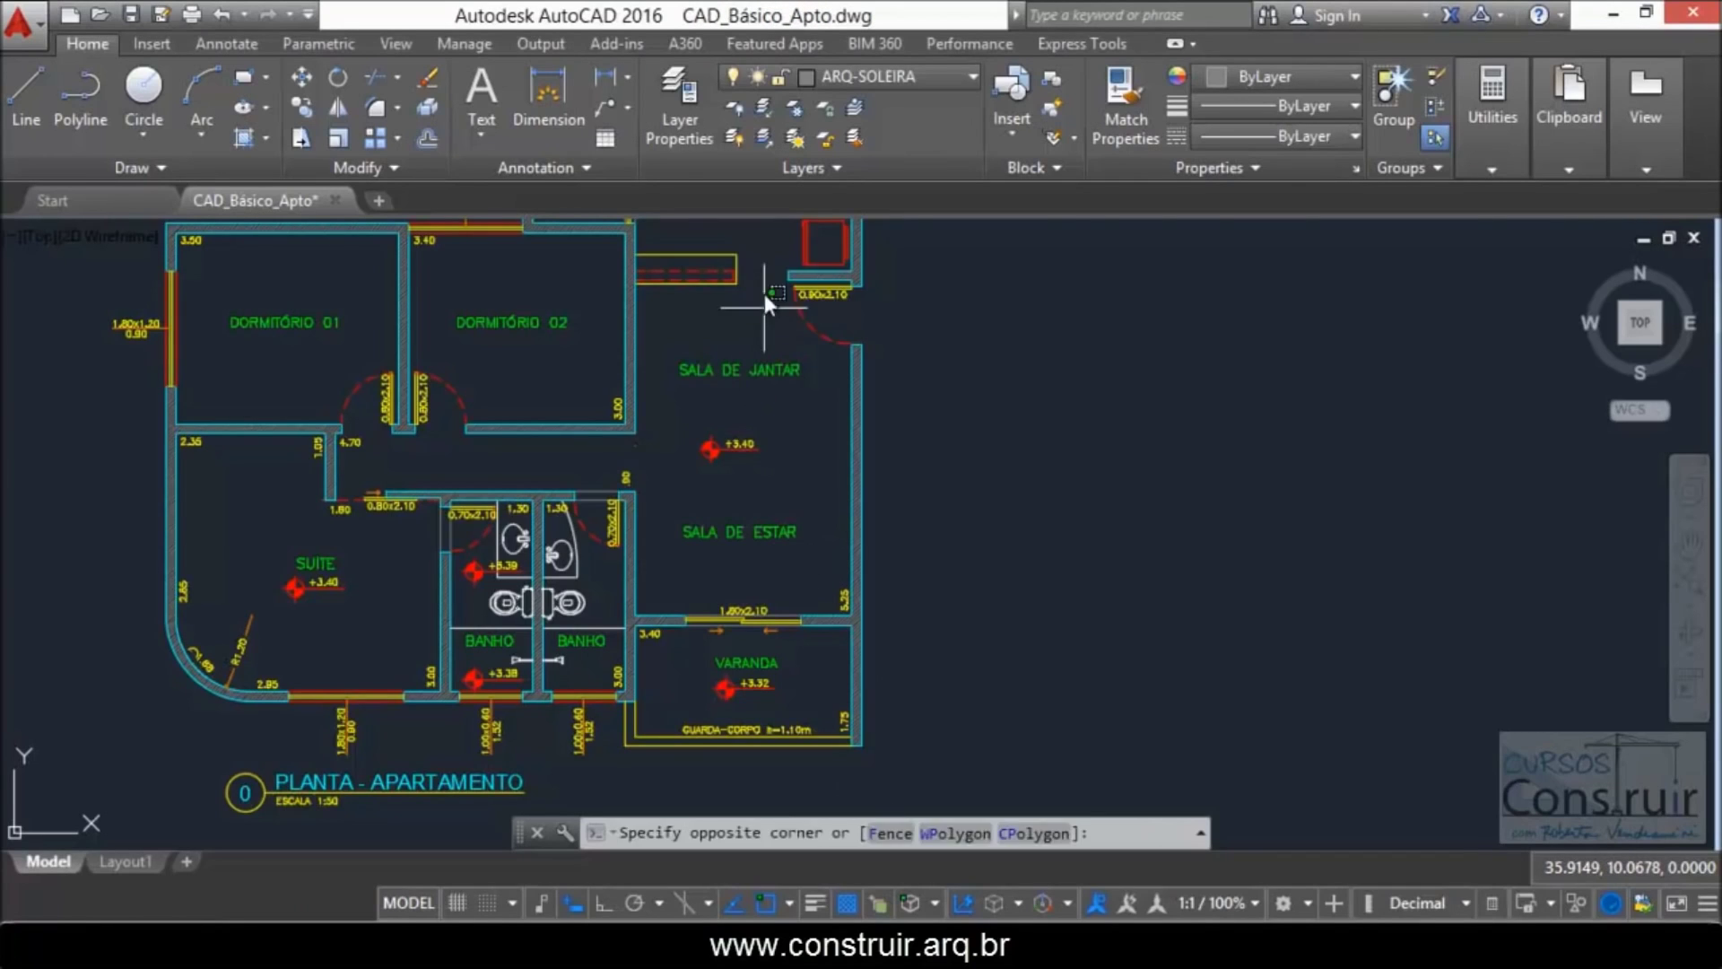
Step: Draw two lines across the kitchen doorway from the hatched wall corners to the yellow wall
{"action": "scroll", "coordinate": [781, 242], "scroll_direction": "up", "scroll_amount": 4}
{"action": "scroll", "coordinate": [718, 297], "scroll_direction": "up", "scroll_amount": 6}
{"action": "left_click", "coordinate": [25, 89]}
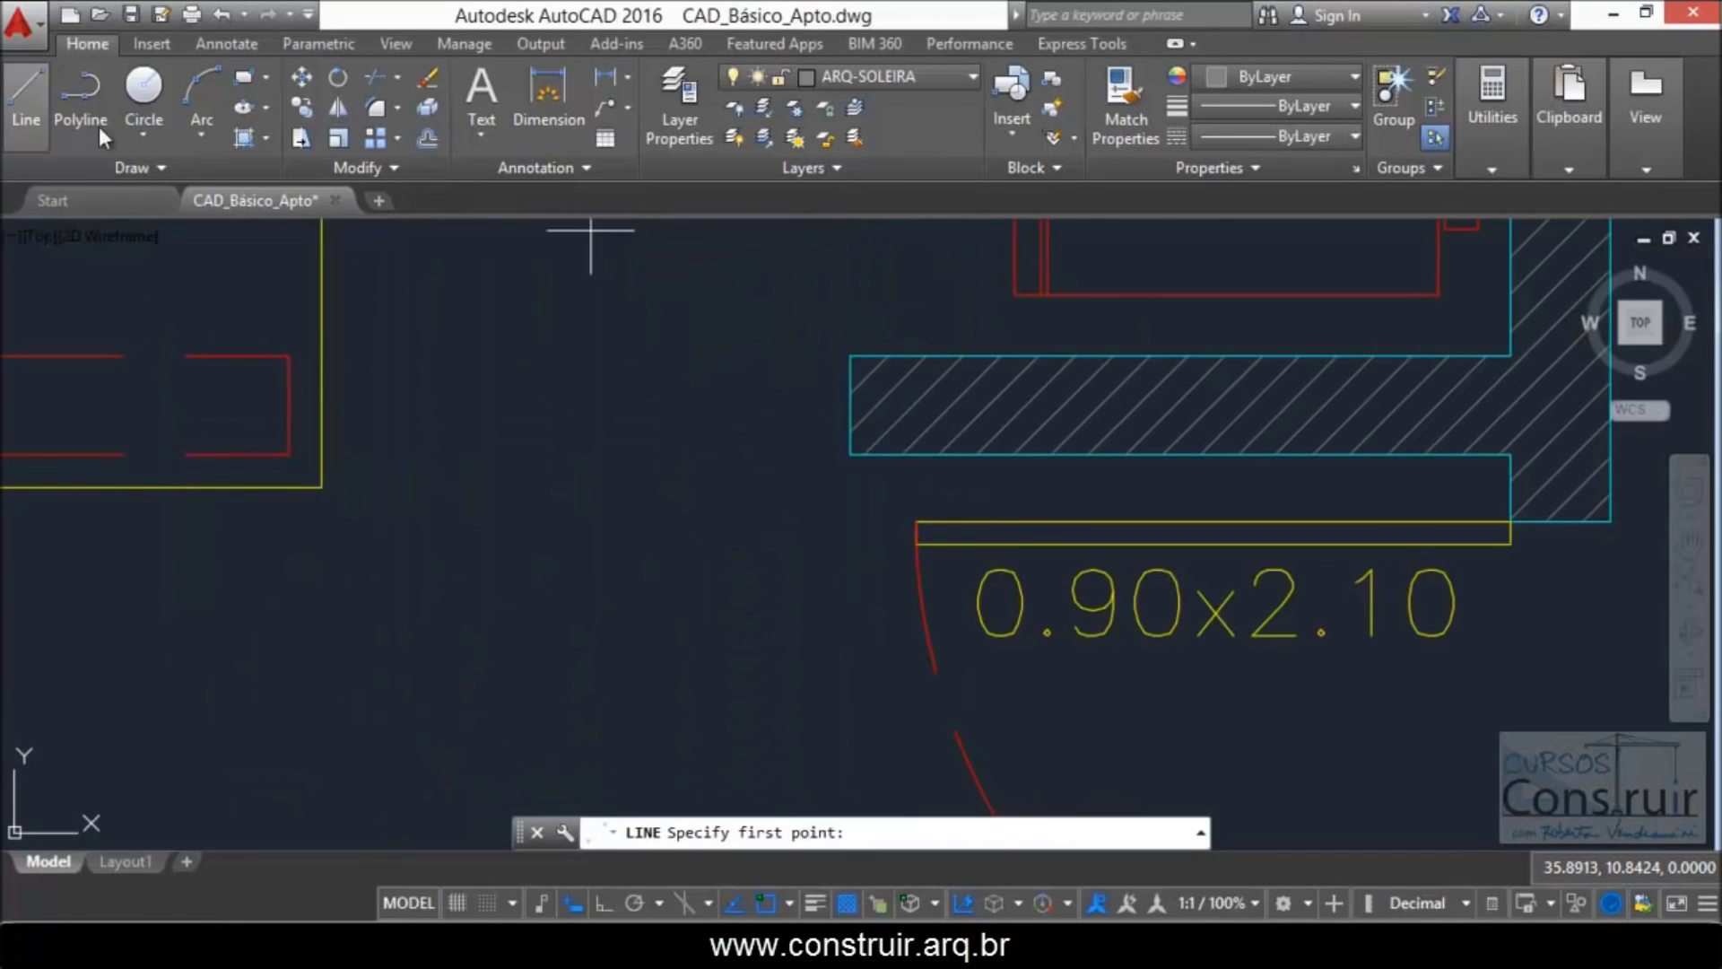
{"action": "left_click", "coordinate": [858, 364]}
{"action": "left_click", "coordinate": [323, 352]}
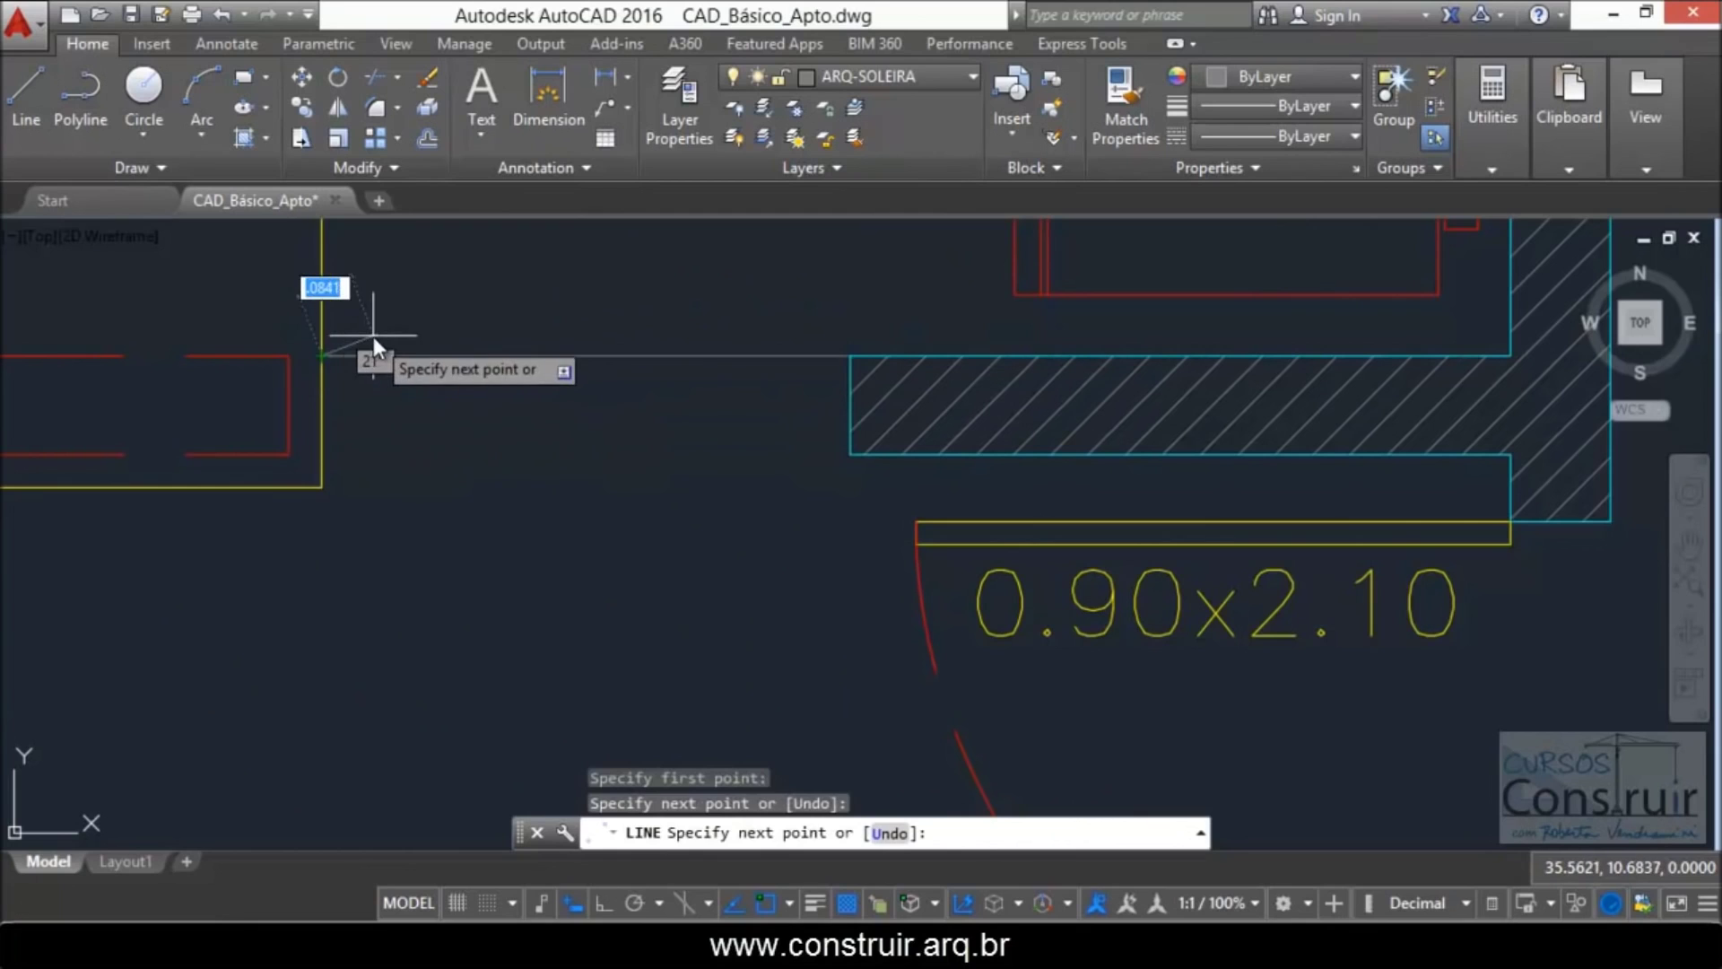
{"action": "key", "text": "Return"}
{"action": "key", "text": "Return"}
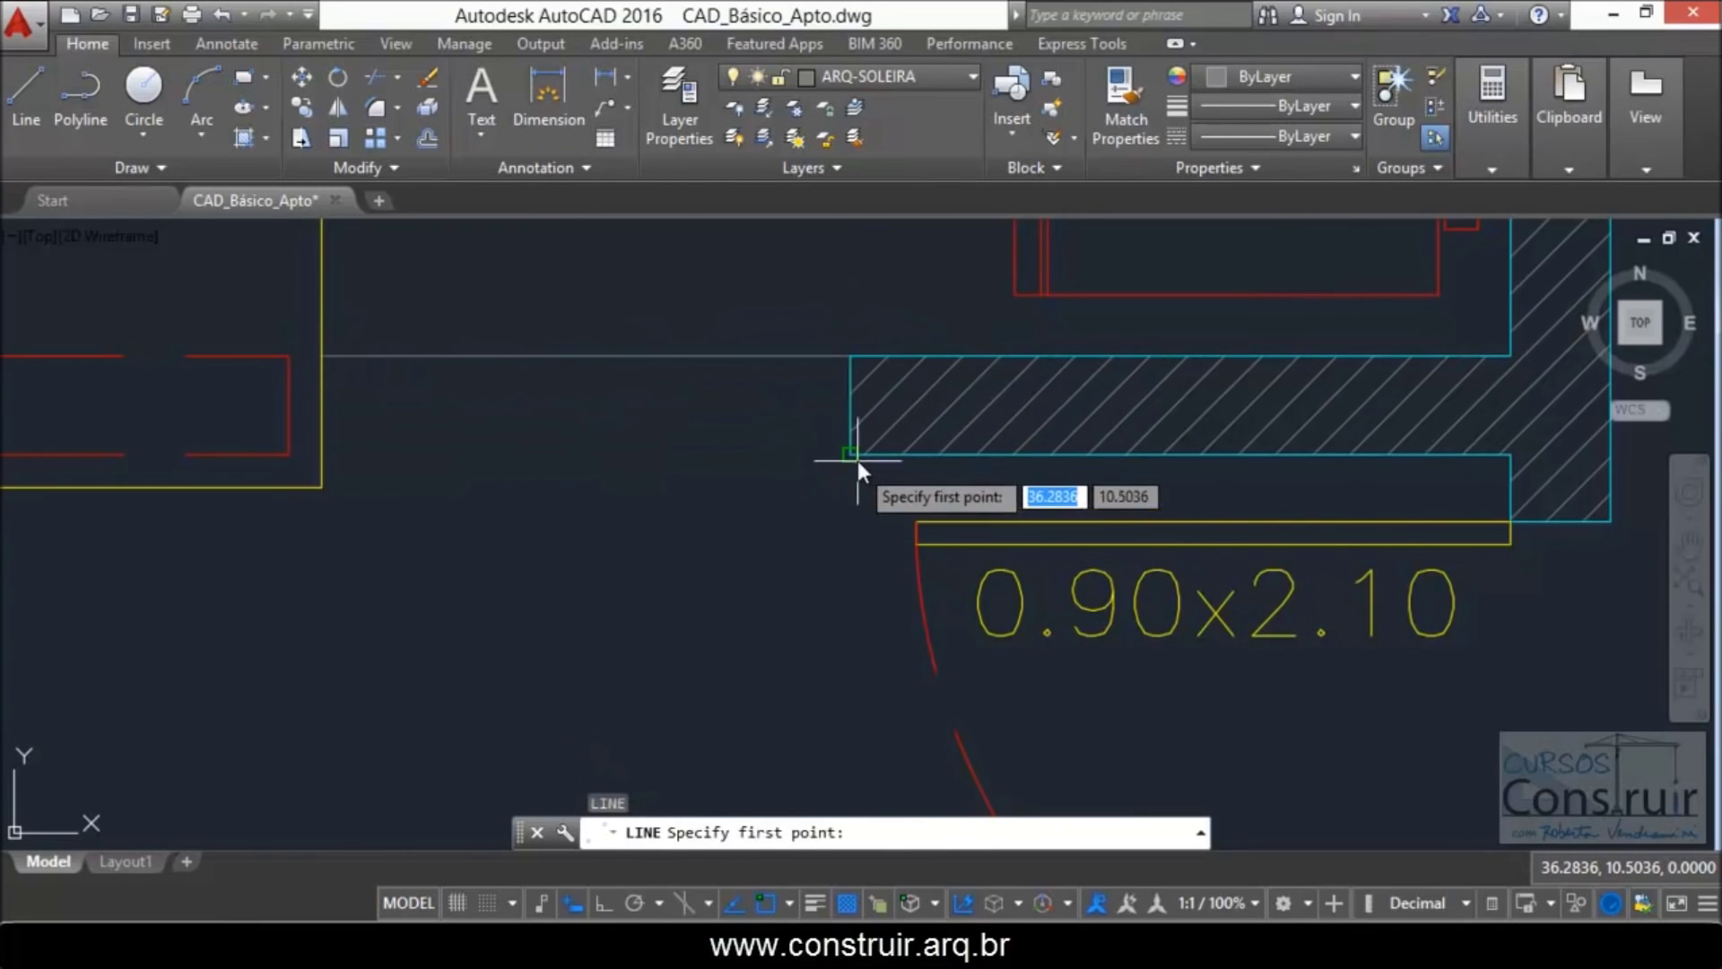
{"action": "left_click", "coordinate": [851, 457]}
{"action": "left_click", "coordinate": [325, 453]}
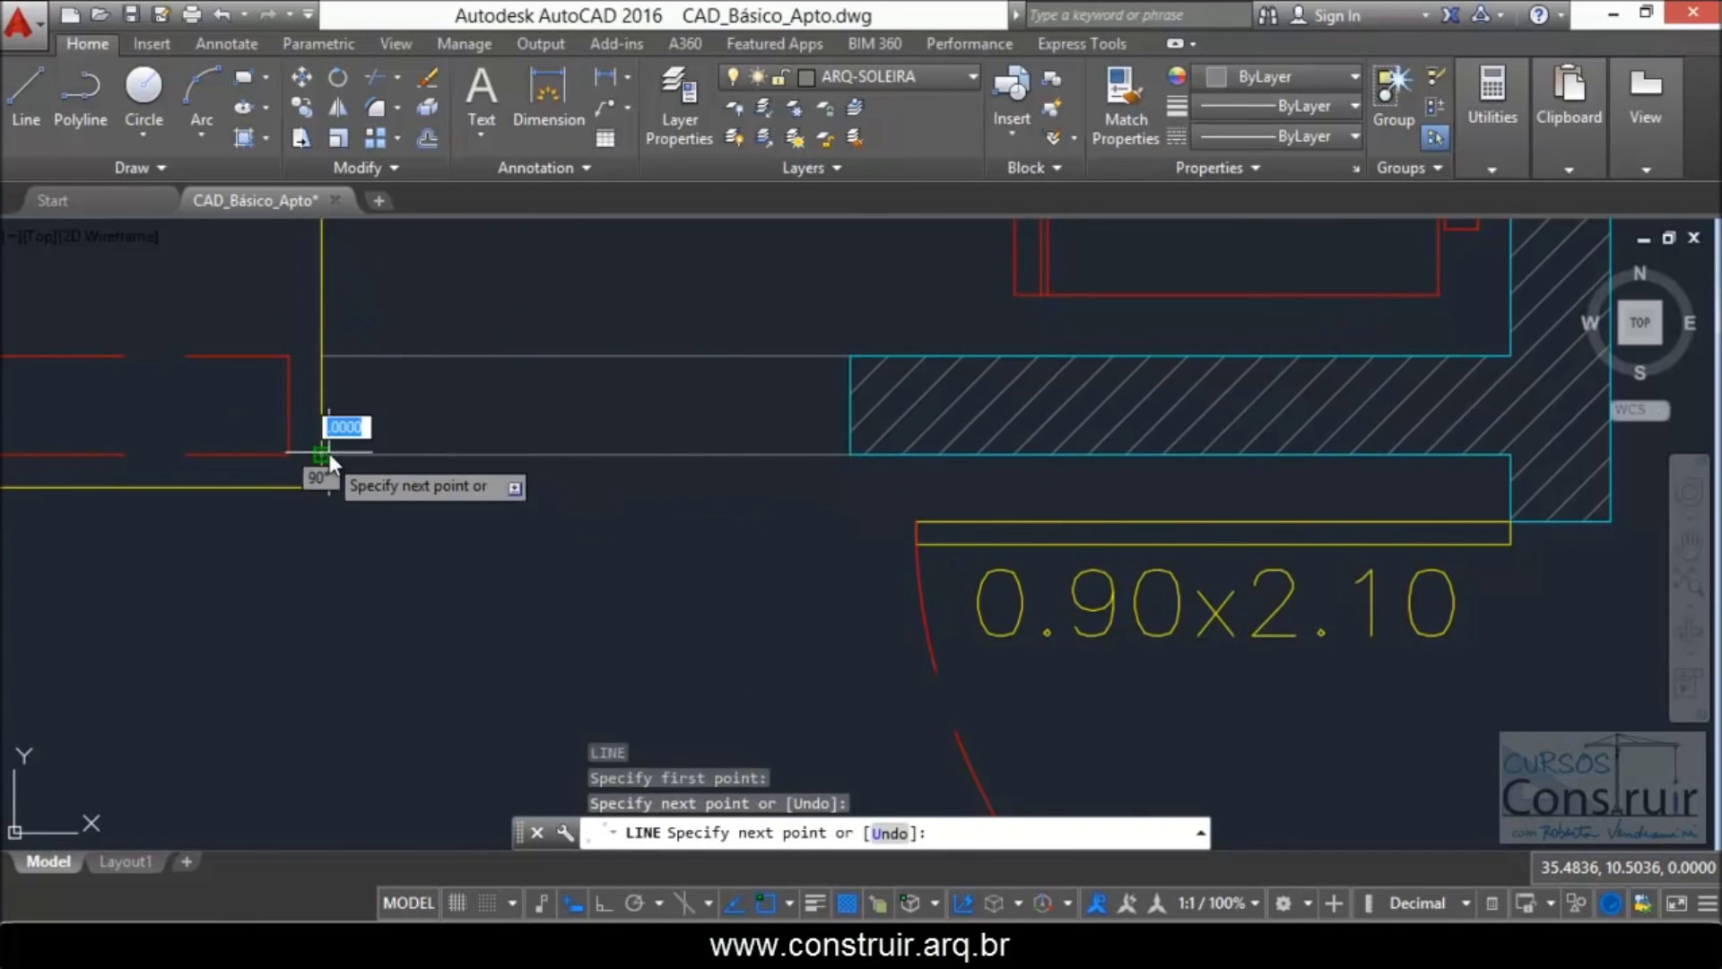
{"action": "key", "text": "Return"}
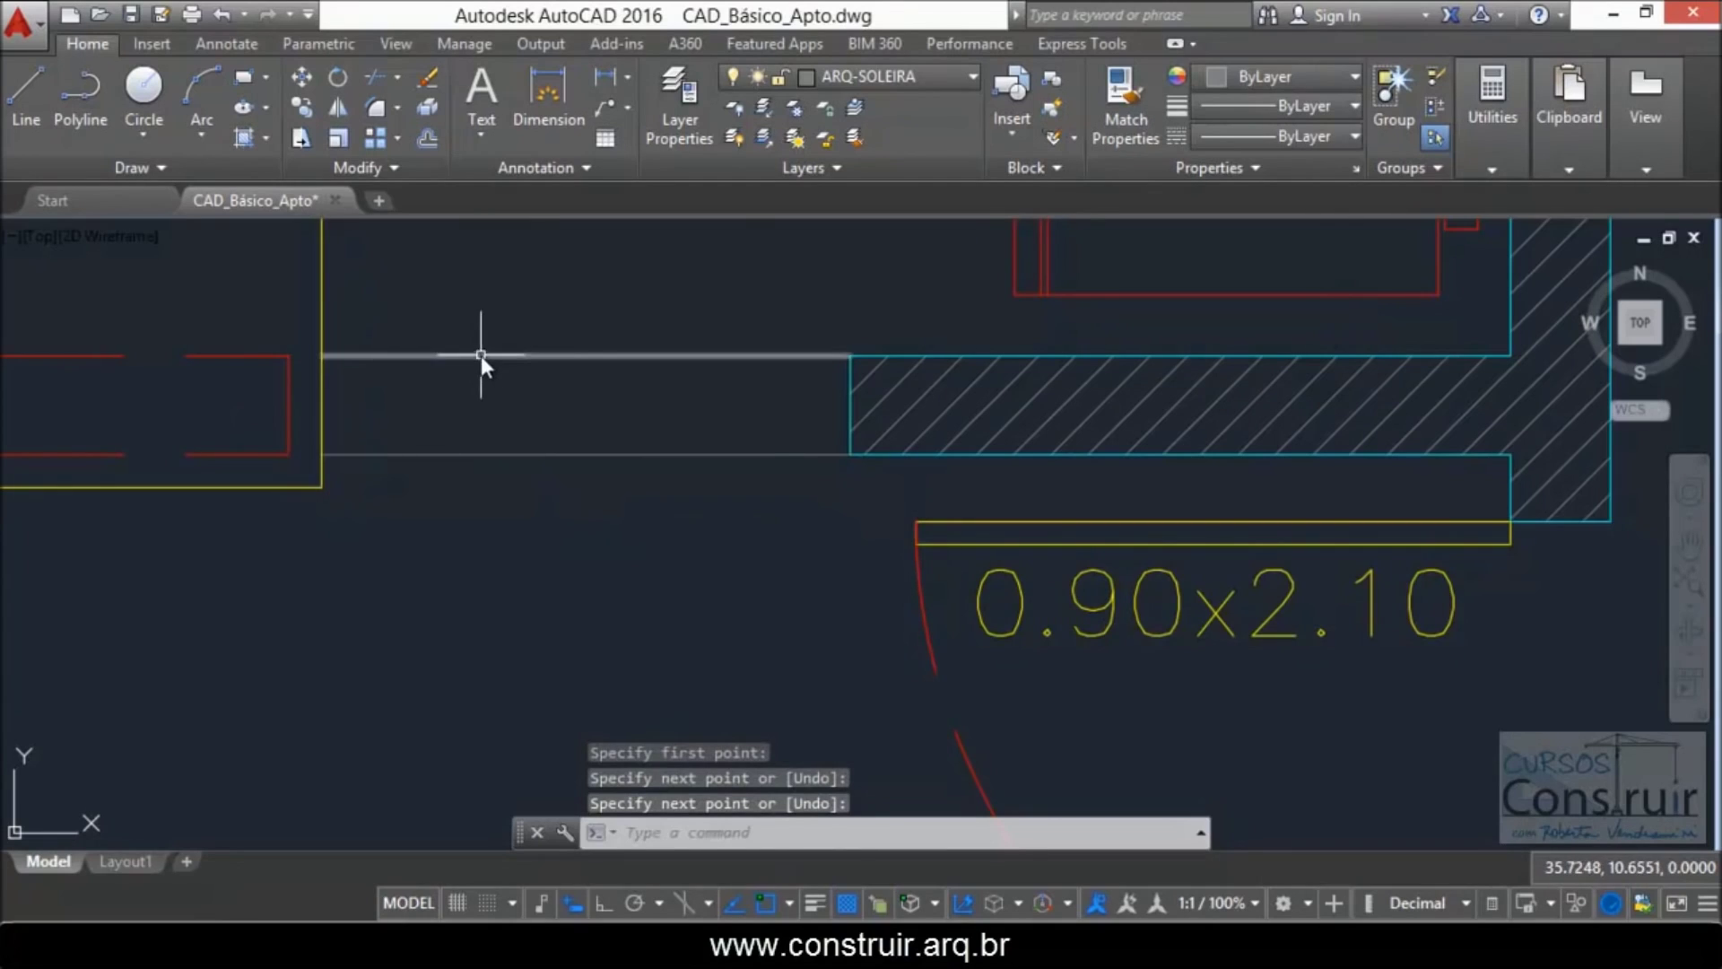
Step: Select the sliding door, the left wall and the top wall segment
{"action": "scroll", "coordinate": [594, 310], "scroll_direction": "down", "scroll_amount": 4}
{"action": "scroll", "coordinate": [593, 310], "scroll_direction": "down", "scroll_amount": 4}
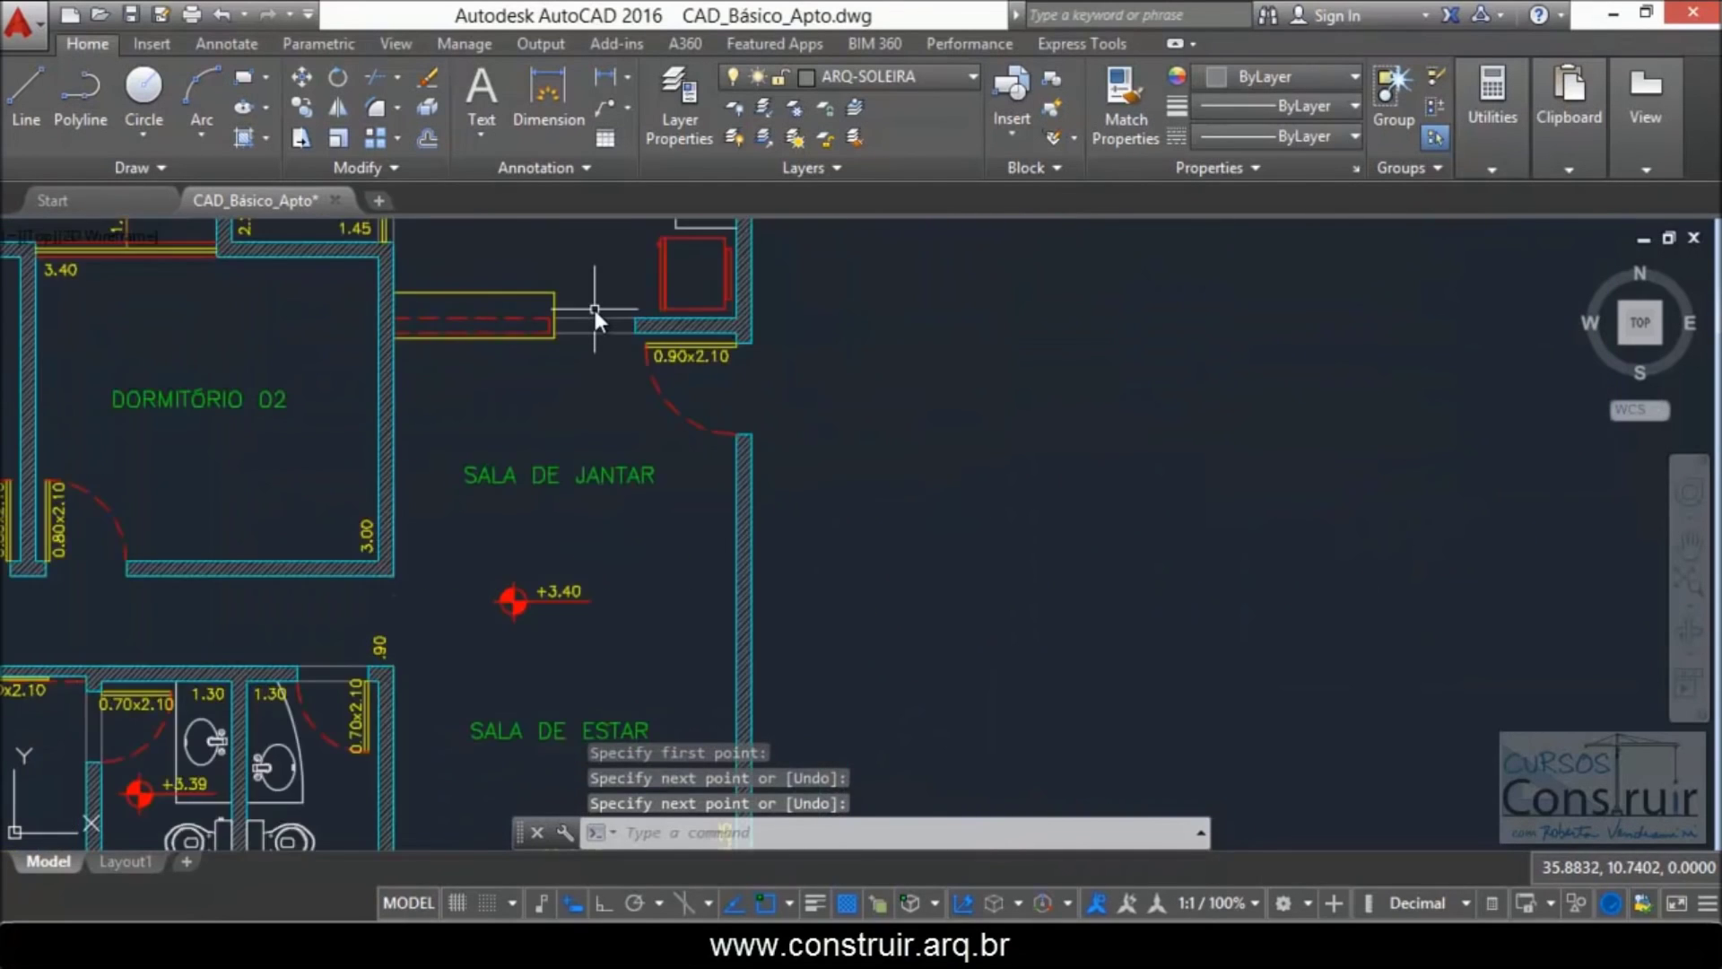
{"action": "scroll", "coordinate": [593, 310], "scroll_direction": "down", "scroll_amount": 2}
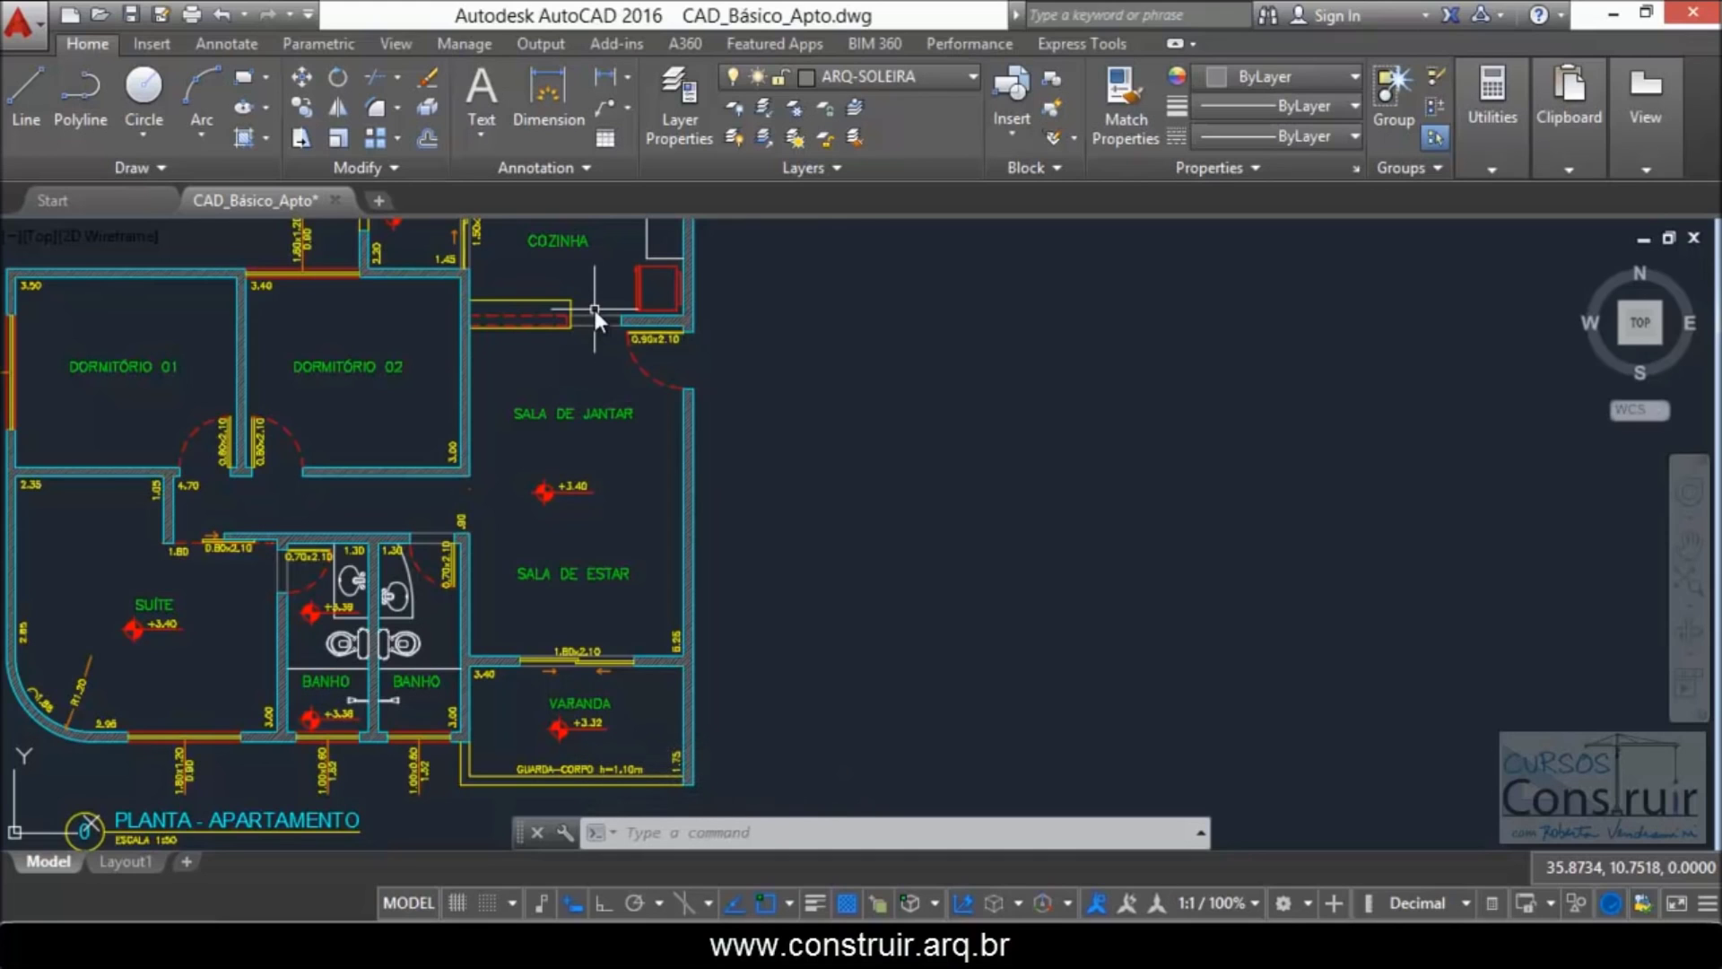
{"action": "scroll", "coordinate": [616, 687], "scroll_direction": "up", "scroll_amount": 4}
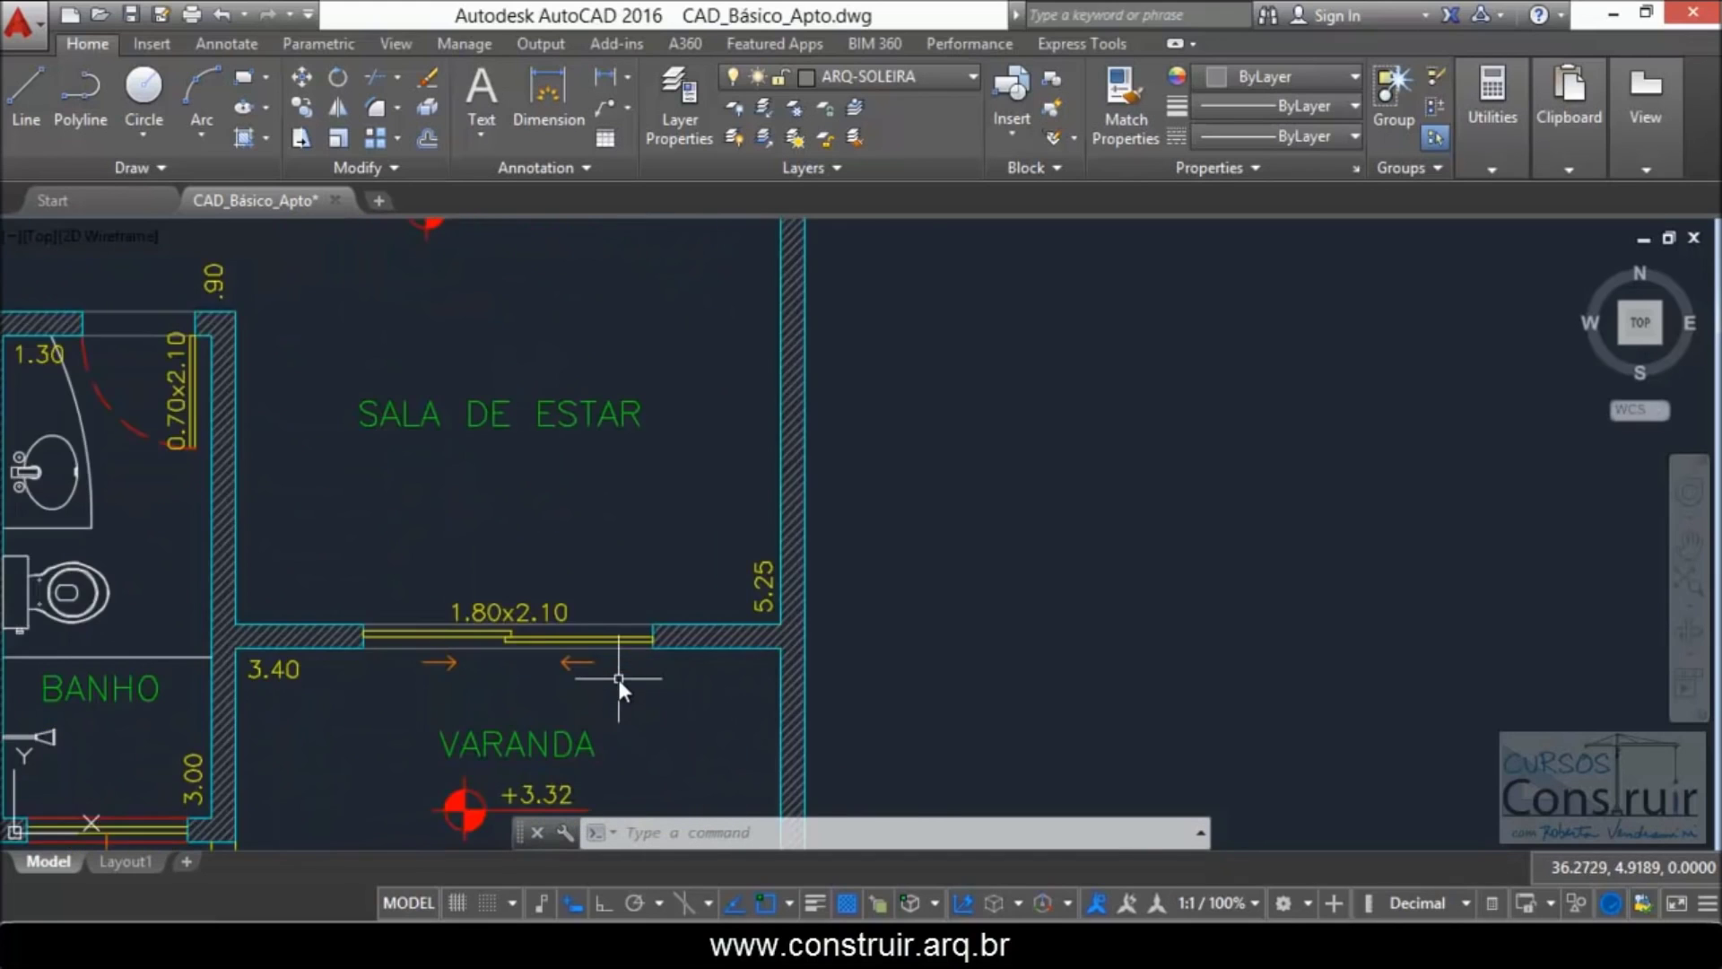
{"action": "scroll", "coordinate": [587, 667], "scroll_direction": "up", "scroll_amount": 2}
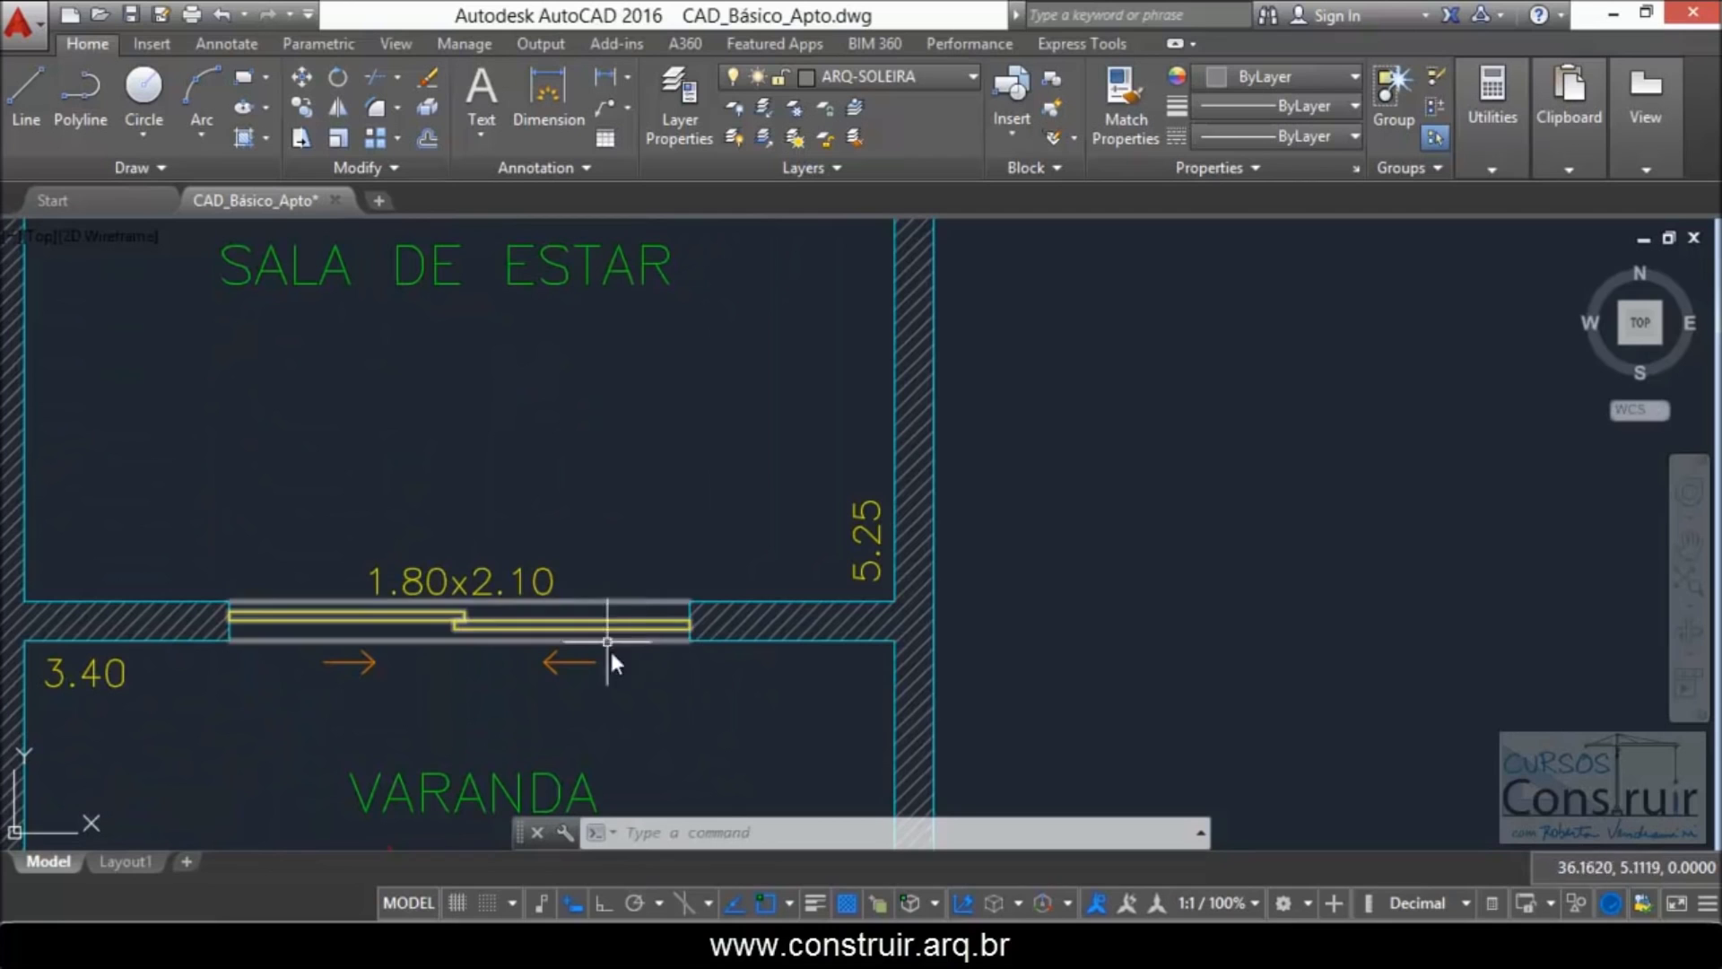
{"action": "left_click", "coordinate": [618, 603]}
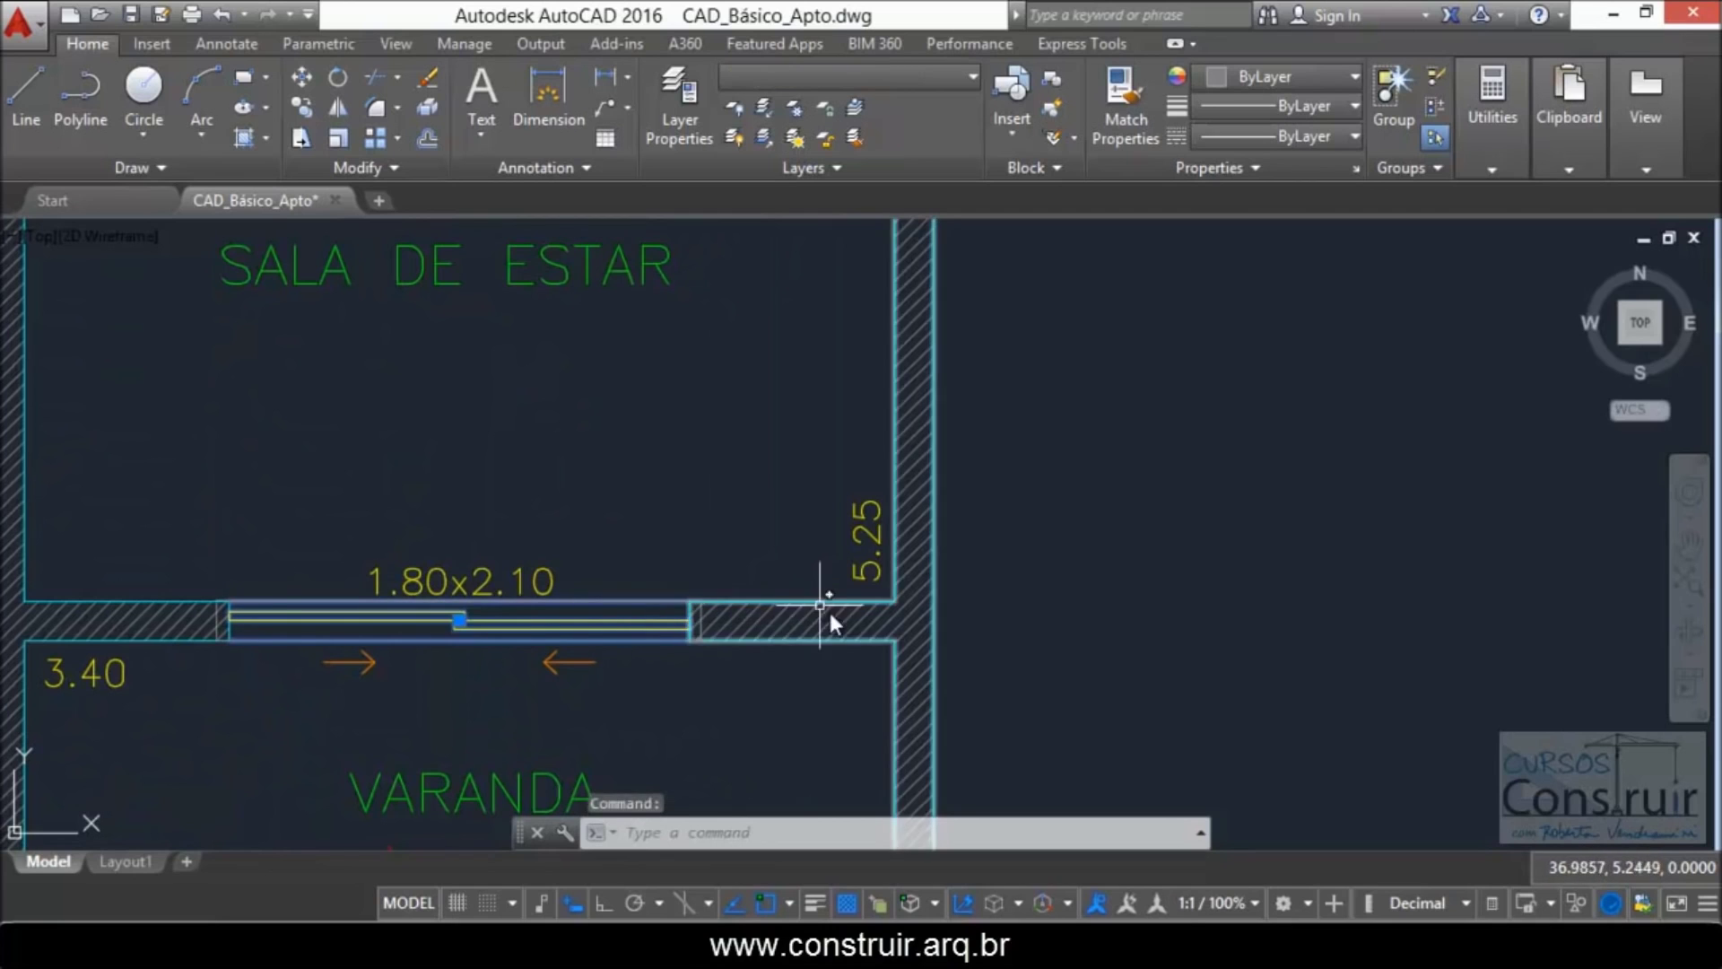
{"action": "scroll", "coordinate": [818, 605], "scroll_direction": "down", "scroll_amount": 3}
{"action": "scroll", "coordinate": [873, 659], "scroll_direction": "down", "scroll_amount": 2}
{"action": "scroll", "coordinate": [705, 618], "scroll_direction": "up", "scroll_amount": 3}
{"action": "scroll", "coordinate": [395, 549], "scroll_direction": "up", "scroll_amount": 2}
{"action": "left_click", "coordinate": [395, 550]}
{"action": "left_click", "coordinate": [273, 554]}
{"action": "left_click", "coordinate": [868, 390]}
{"action": "left_click", "coordinate": [864, 460]}
Step: Add the kitchen doorway lines, kitchen wall line and the 1.50x2.10 door's vertical line to the selection
{"action": "scroll", "coordinate": [694, 639], "scroll_direction": "down", "scroll_amount": 3}
{"action": "scroll", "coordinate": [694, 639], "scroll_direction": "down", "scroll_amount": 3}
{"action": "scroll", "coordinate": [833, 476], "scroll_direction": "up", "scroll_amount": 3}
{"action": "scroll", "coordinate": [799, 479], "scroll_direction": "up", "scroll_amount": 2}
{"action": "left_click", "coordinate": [798, 484]}
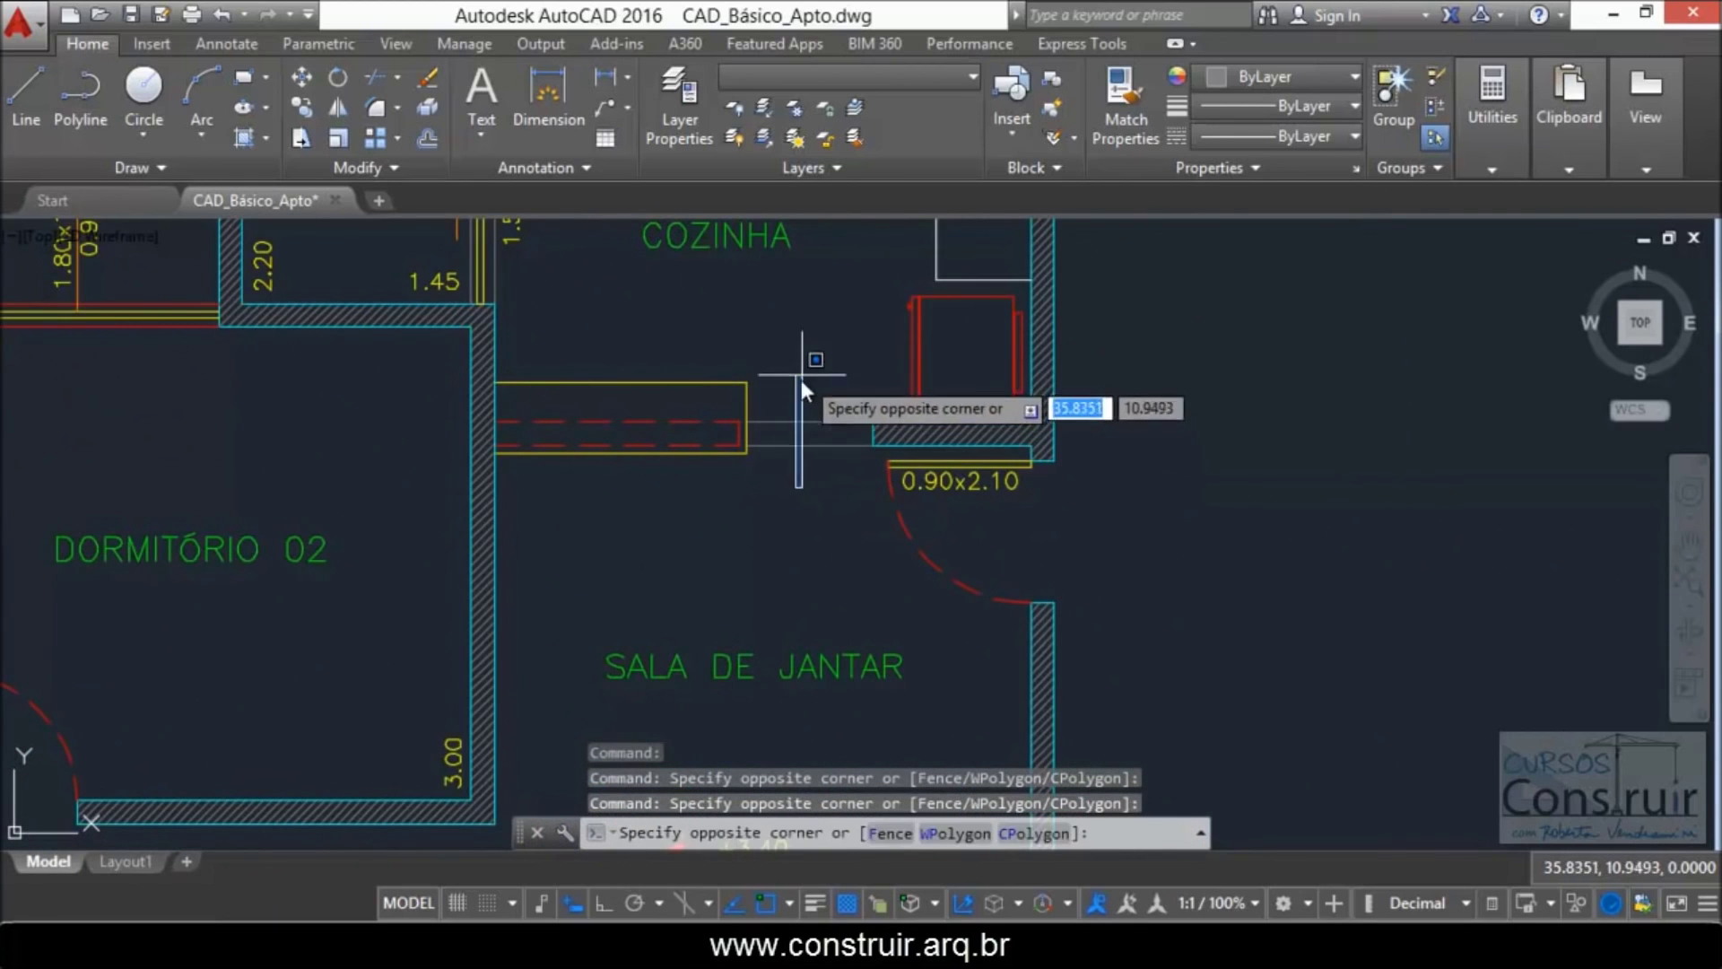
{"action": "left_click", "coordinate": [802, 376]}
{"action": "scroll", "coordinate": [691, 531], "scroll_direction": "down", "scroll_amount": 4}
{"action": "scroll", "coordinate": [634, 390], "scroll_direction": "up", "scroll_amount": 4}
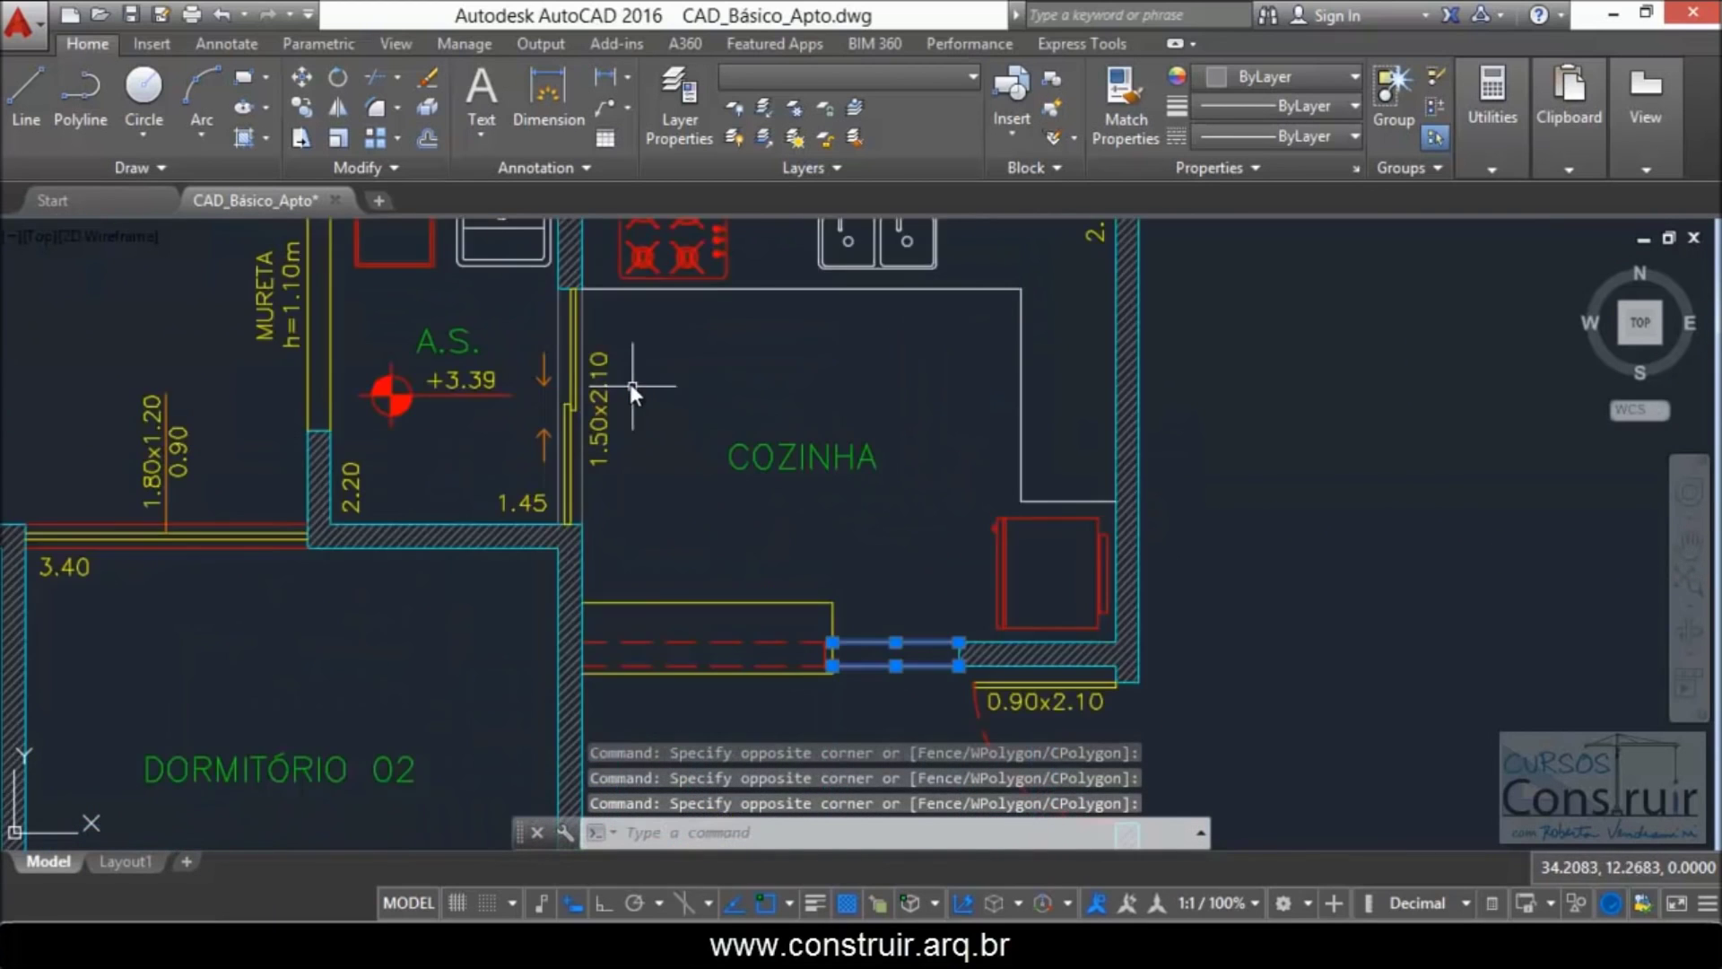
{"action": "scroll", "coordinate": [634, 390], "scroll_direction": "up", "scroll_amount": 4}
{"action": "left_click", "coordinate": [552, 311]}
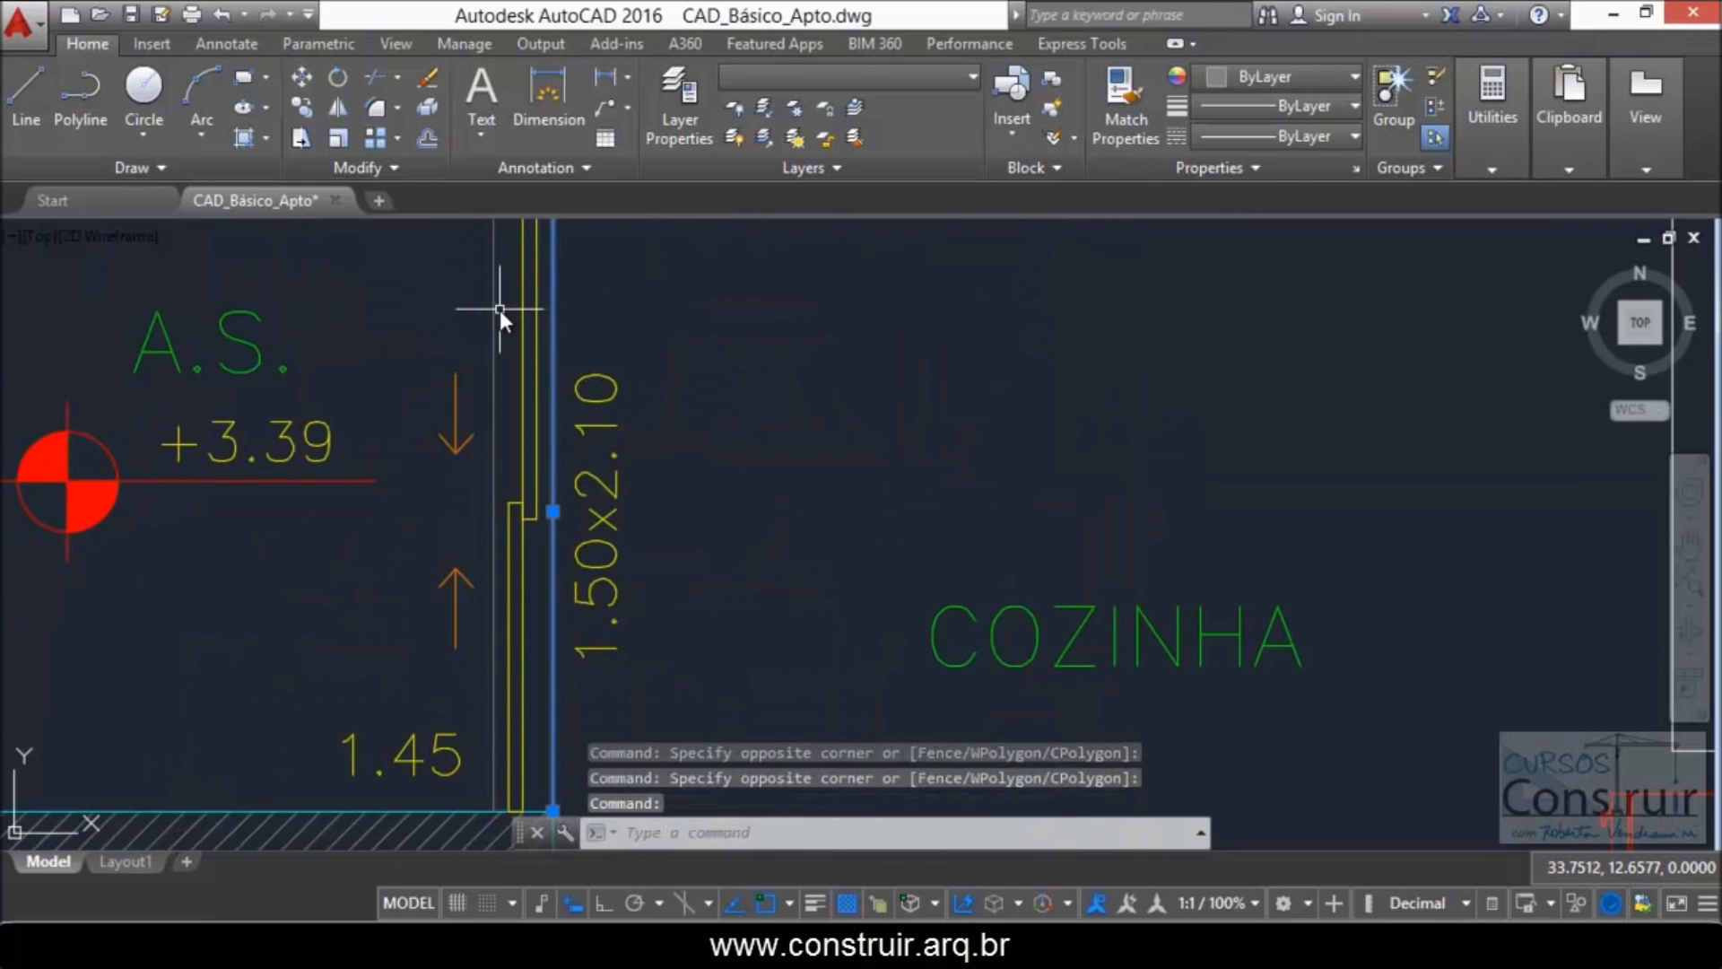
{"action": "left_click", "coordinate": [493, 309]}
Step: Send the selected door and wall lines to the back via Draw Order
{"action": "scroll", "coordinate": [504, 329], "scroll_direction": "down", "scroll_amount": 2}
{"action": "scroll", "coordinate": [505, 330], "scroll_direction": "down", "scroll_amount": 4}
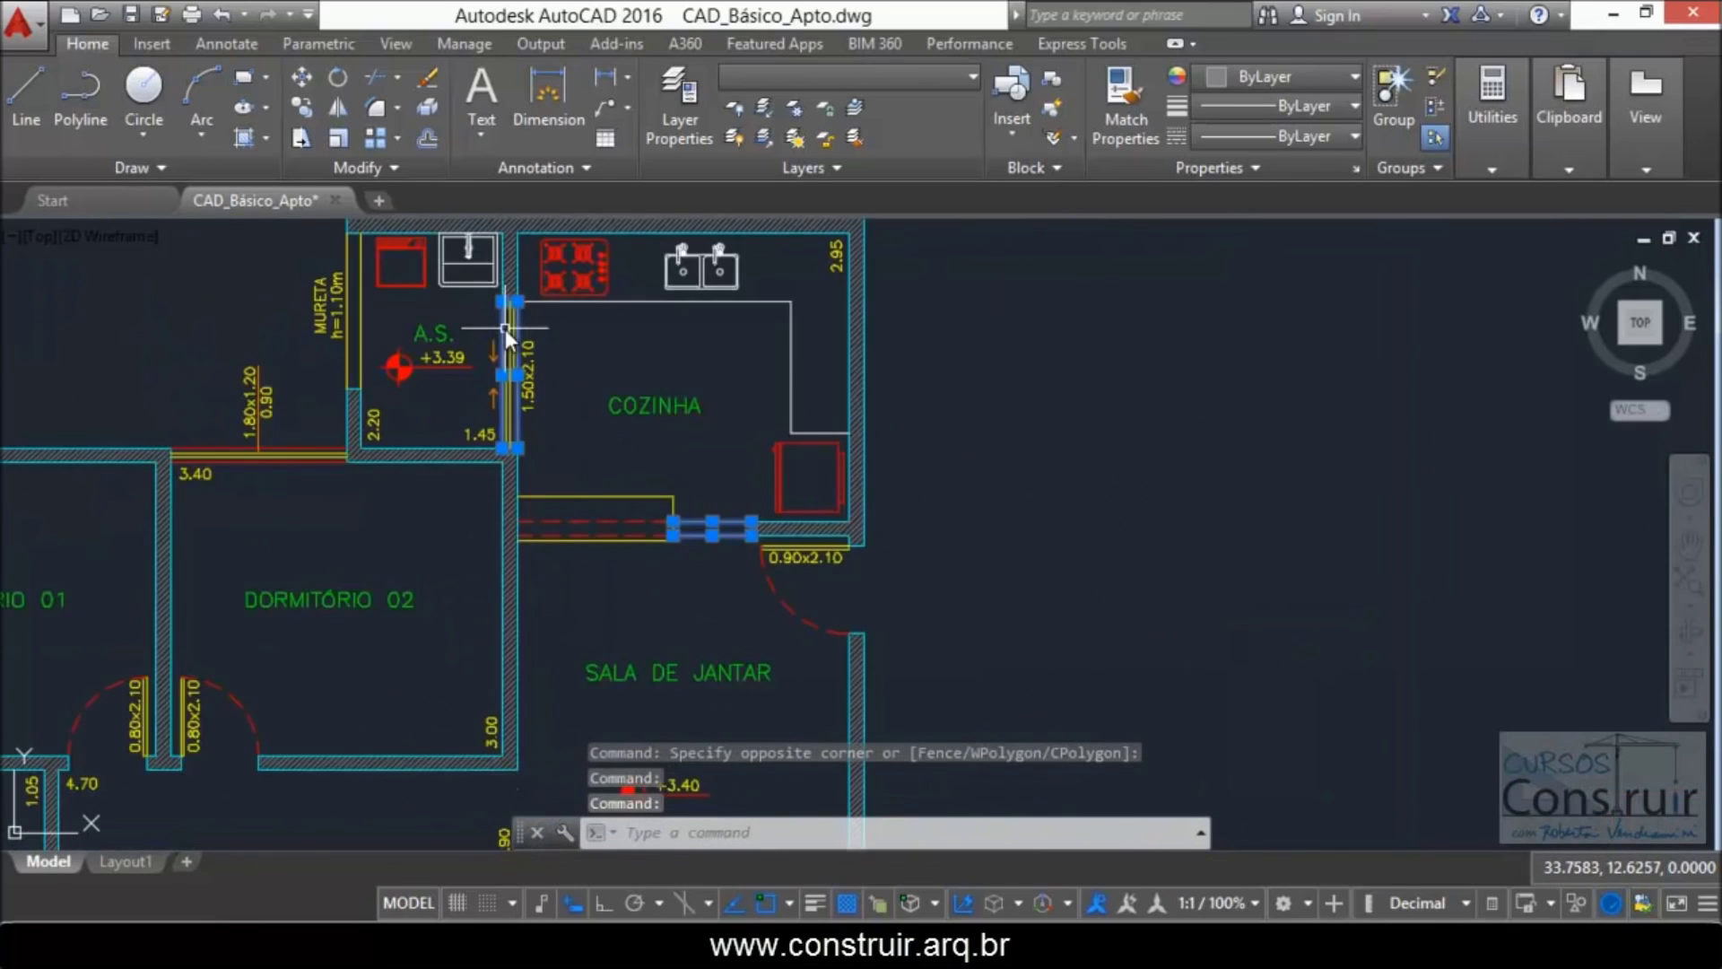
{"action": "scroll", "coordinate": [505, 333], "scroll_direction": "down", "scroll_amount": 4}
{"action": "scroll", "coordinate": [504, 332], "scroll_direction": "up", "scroll_amount": 4}
{"action": "right_click", "coordinate": [499, 330]}
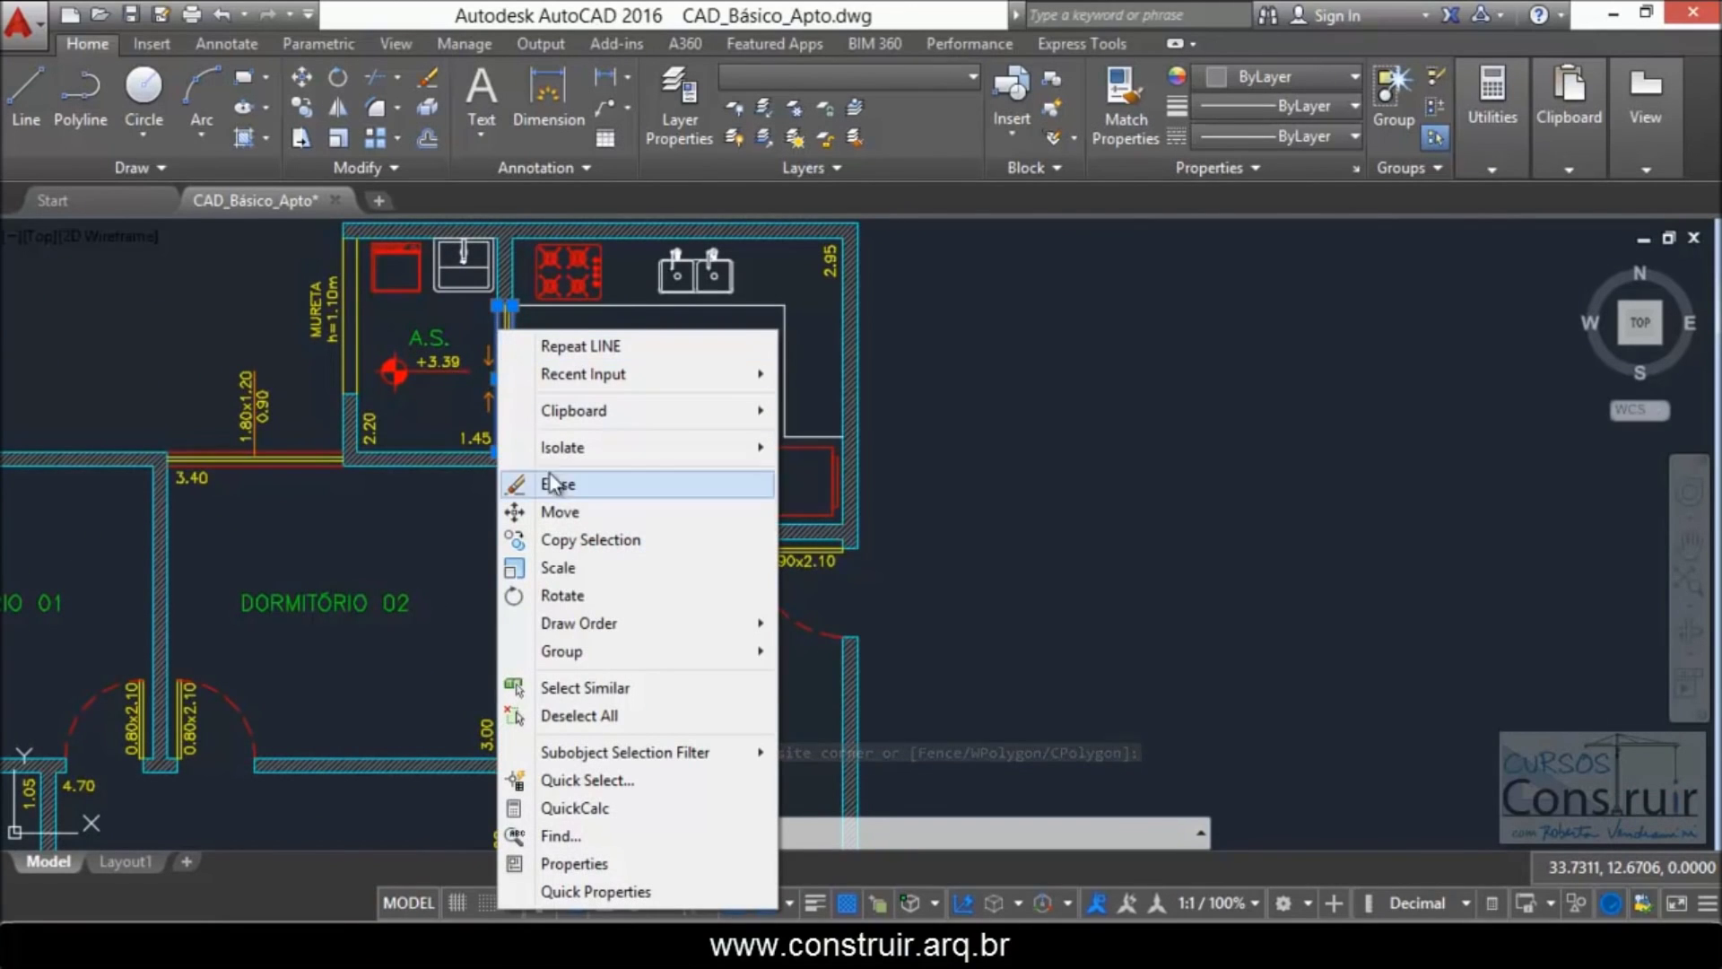
{"action": "mouse_move", "coordinate": [580, 623]}
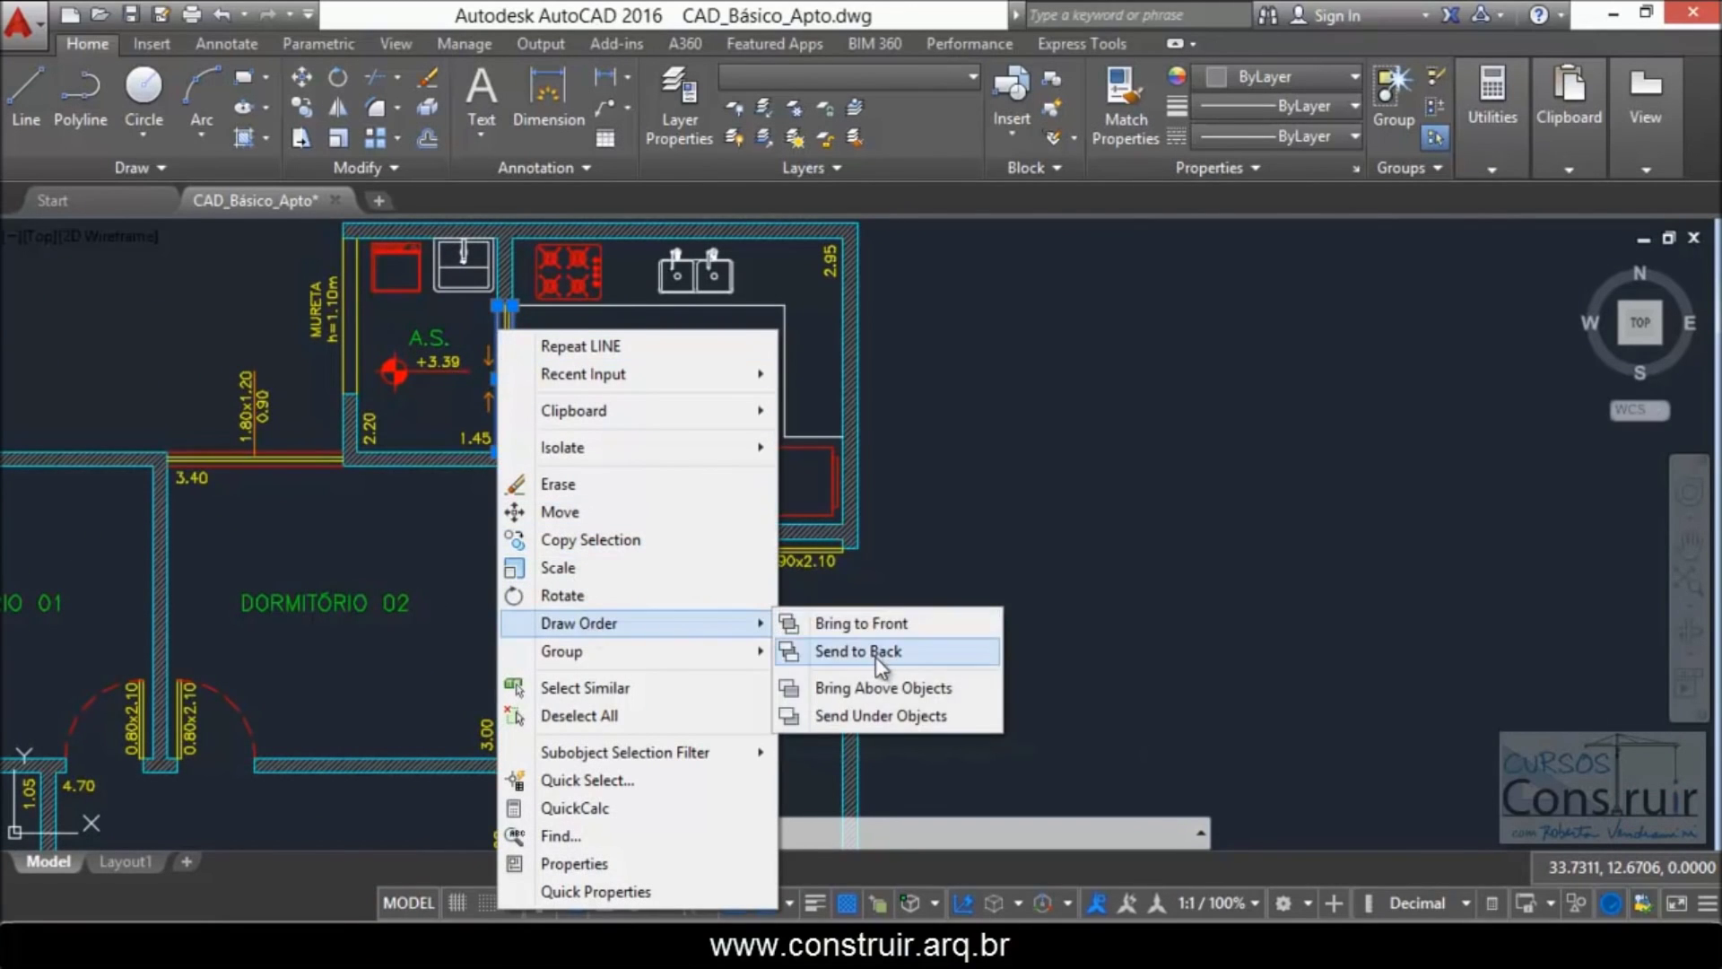
{"action": "left_click", "coordinate": [868, 650]}
{"action": "scroll", "coordinate": [612, 377], "scroll_direction": "down", "scroll_amount": 4}
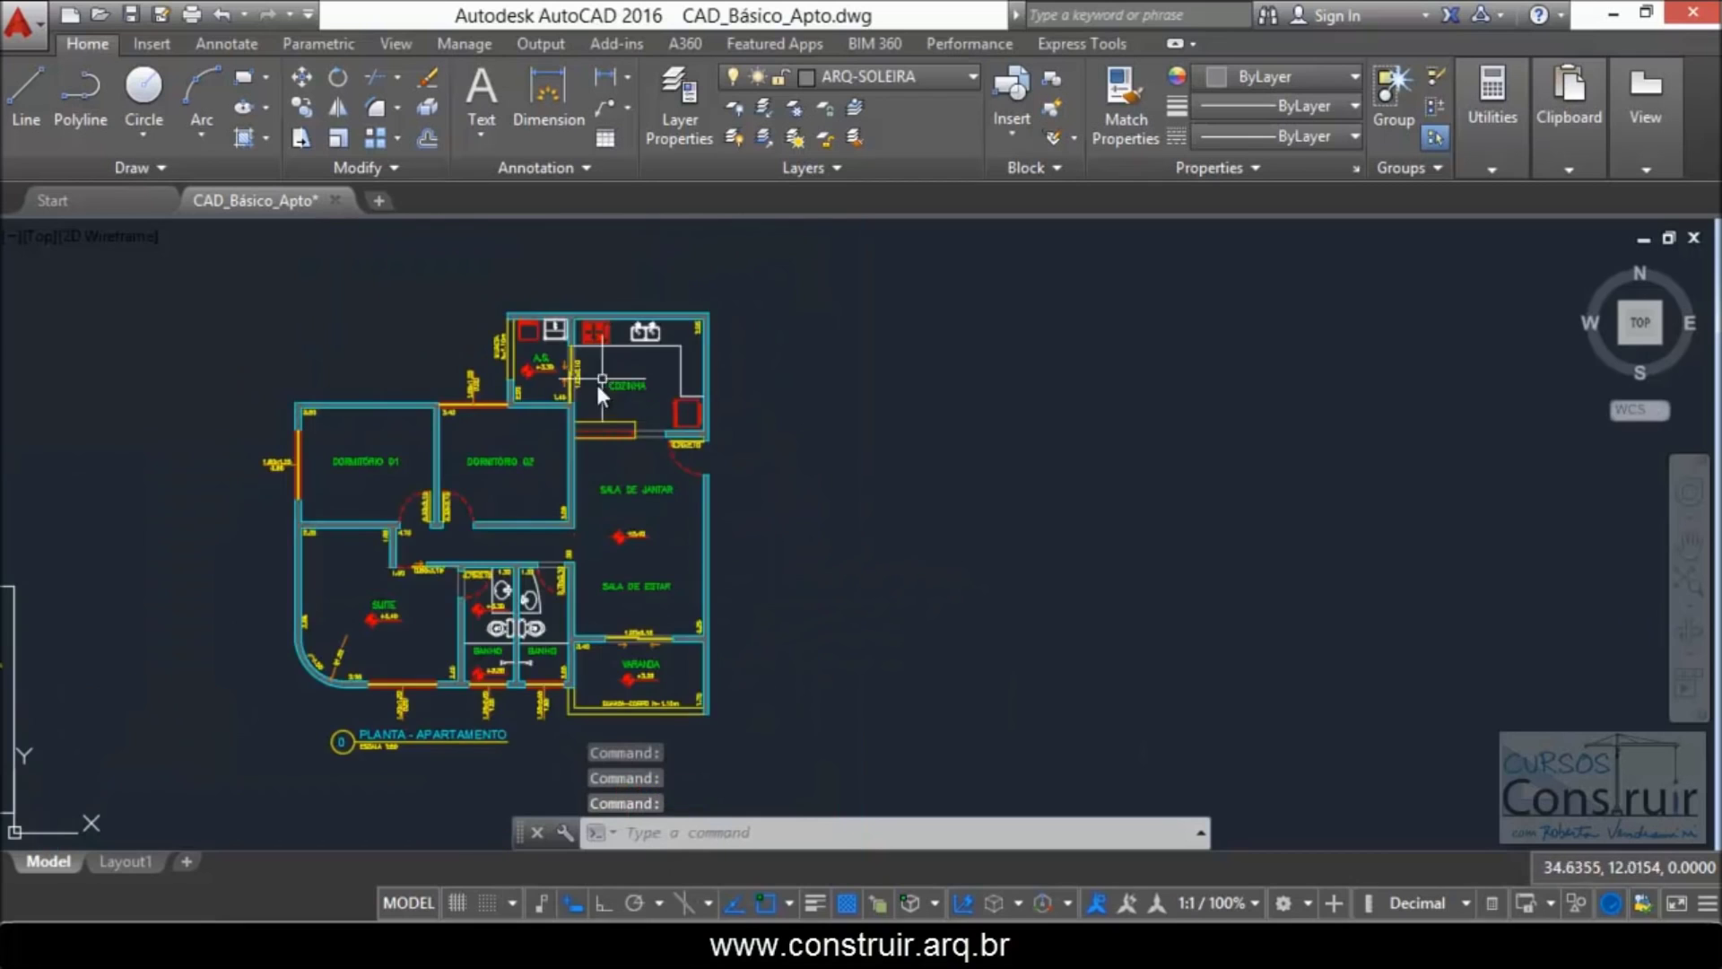
Step: Draw a vertical line from the yellow threshold's end down to the hatch corner
{"action": "scroll", "coordinate": [742, 445], "scroll_direction": "up", "scroll_amount": 2}
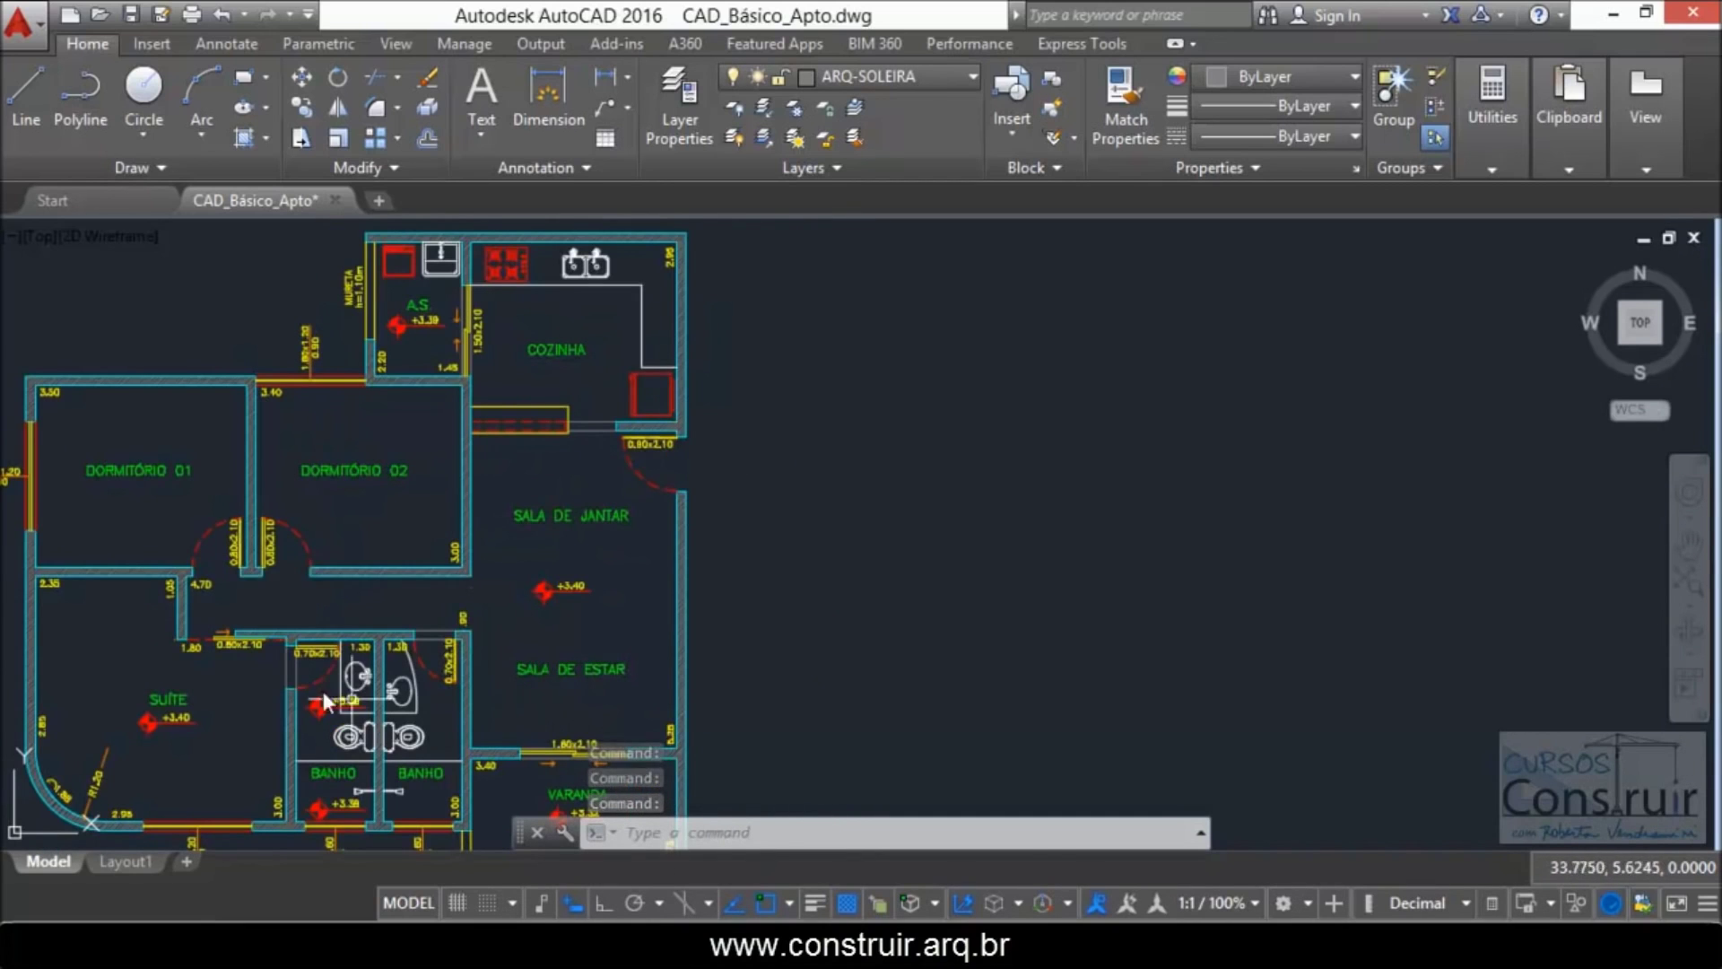
{"action": "scroll", "coordinate": [745, 448], "scroll_direction": "up", "scroll_amount": 2}
{"action": "scroll", "coordinate": [683, 444], "scroll_direction": "up", "scroll_amount": 5}
{"action": "left_click", "coordinate": [27, 90]}
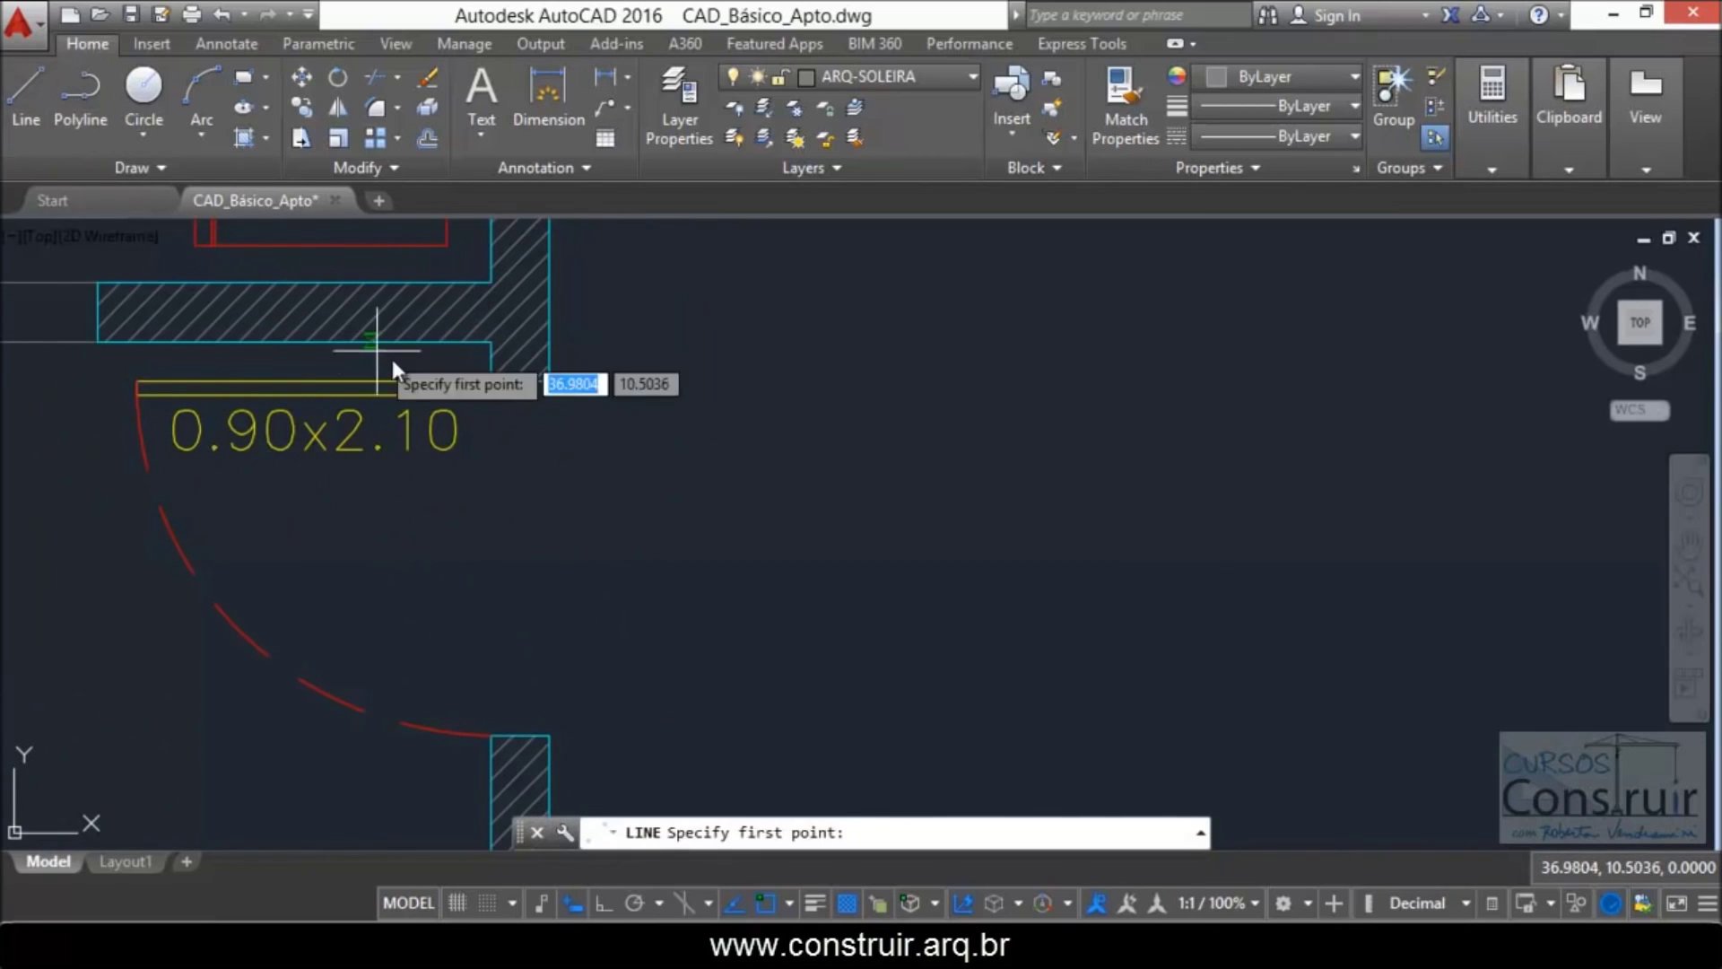
{"action": "left_click", "coordinate": [488, 393]}
{"action": "left_click", "coordinate": [488, 737]}
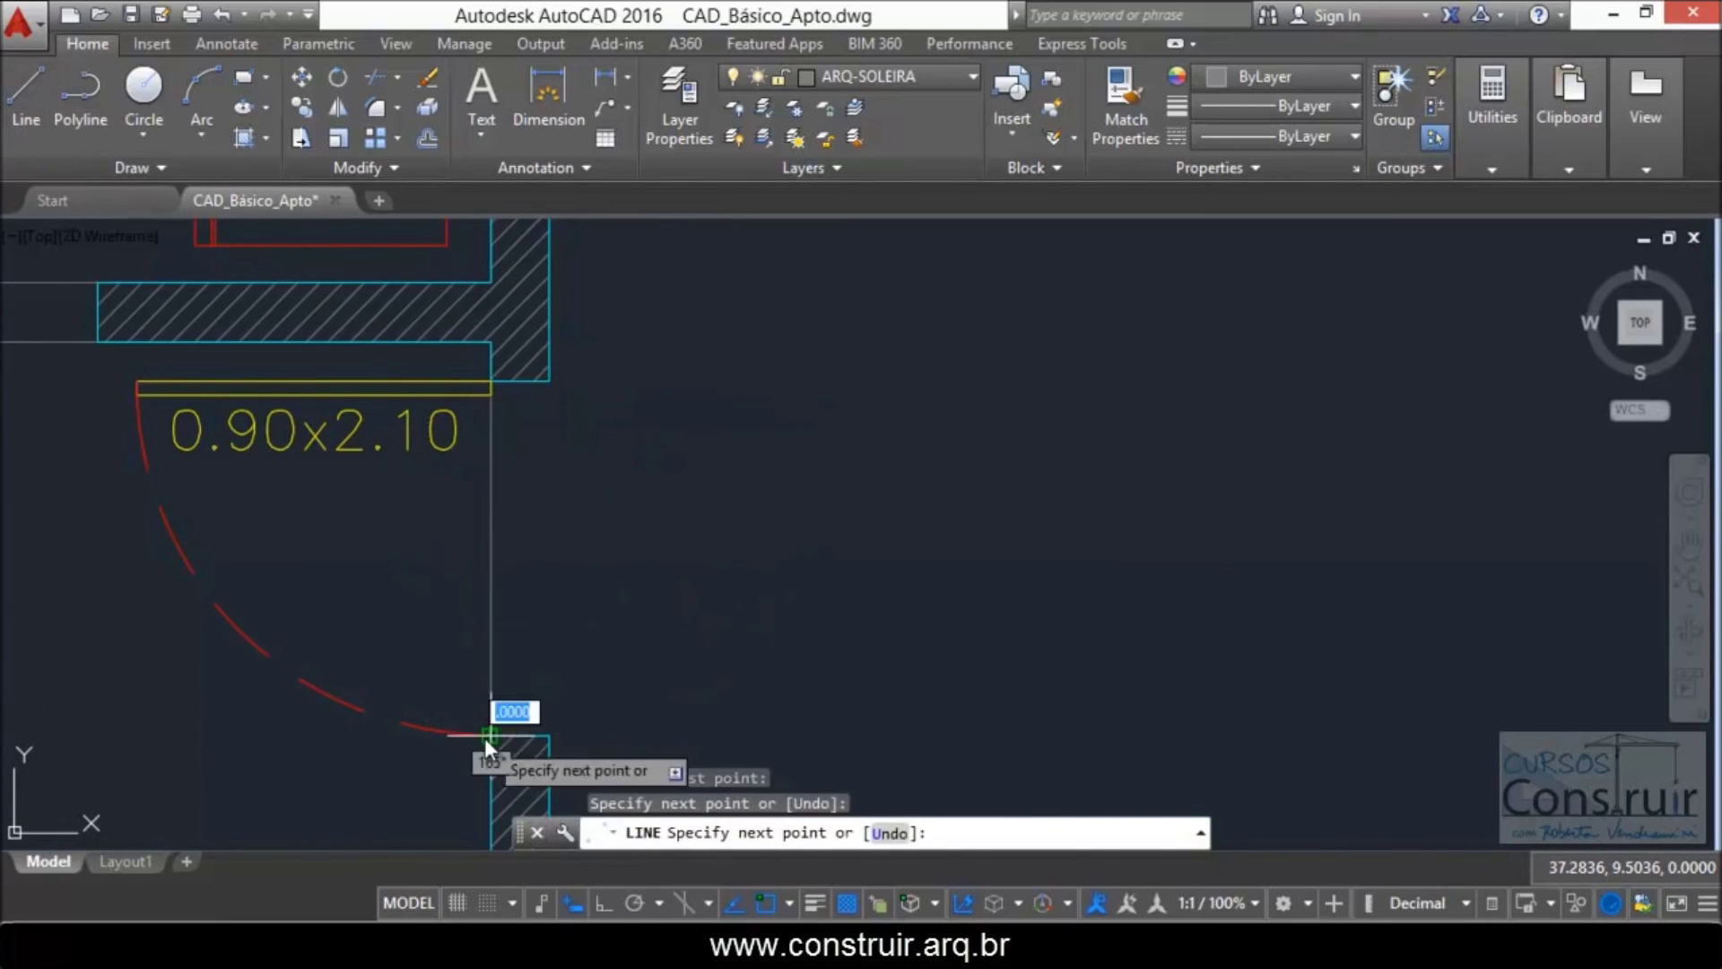
{"action": "key", "text": "Return"}
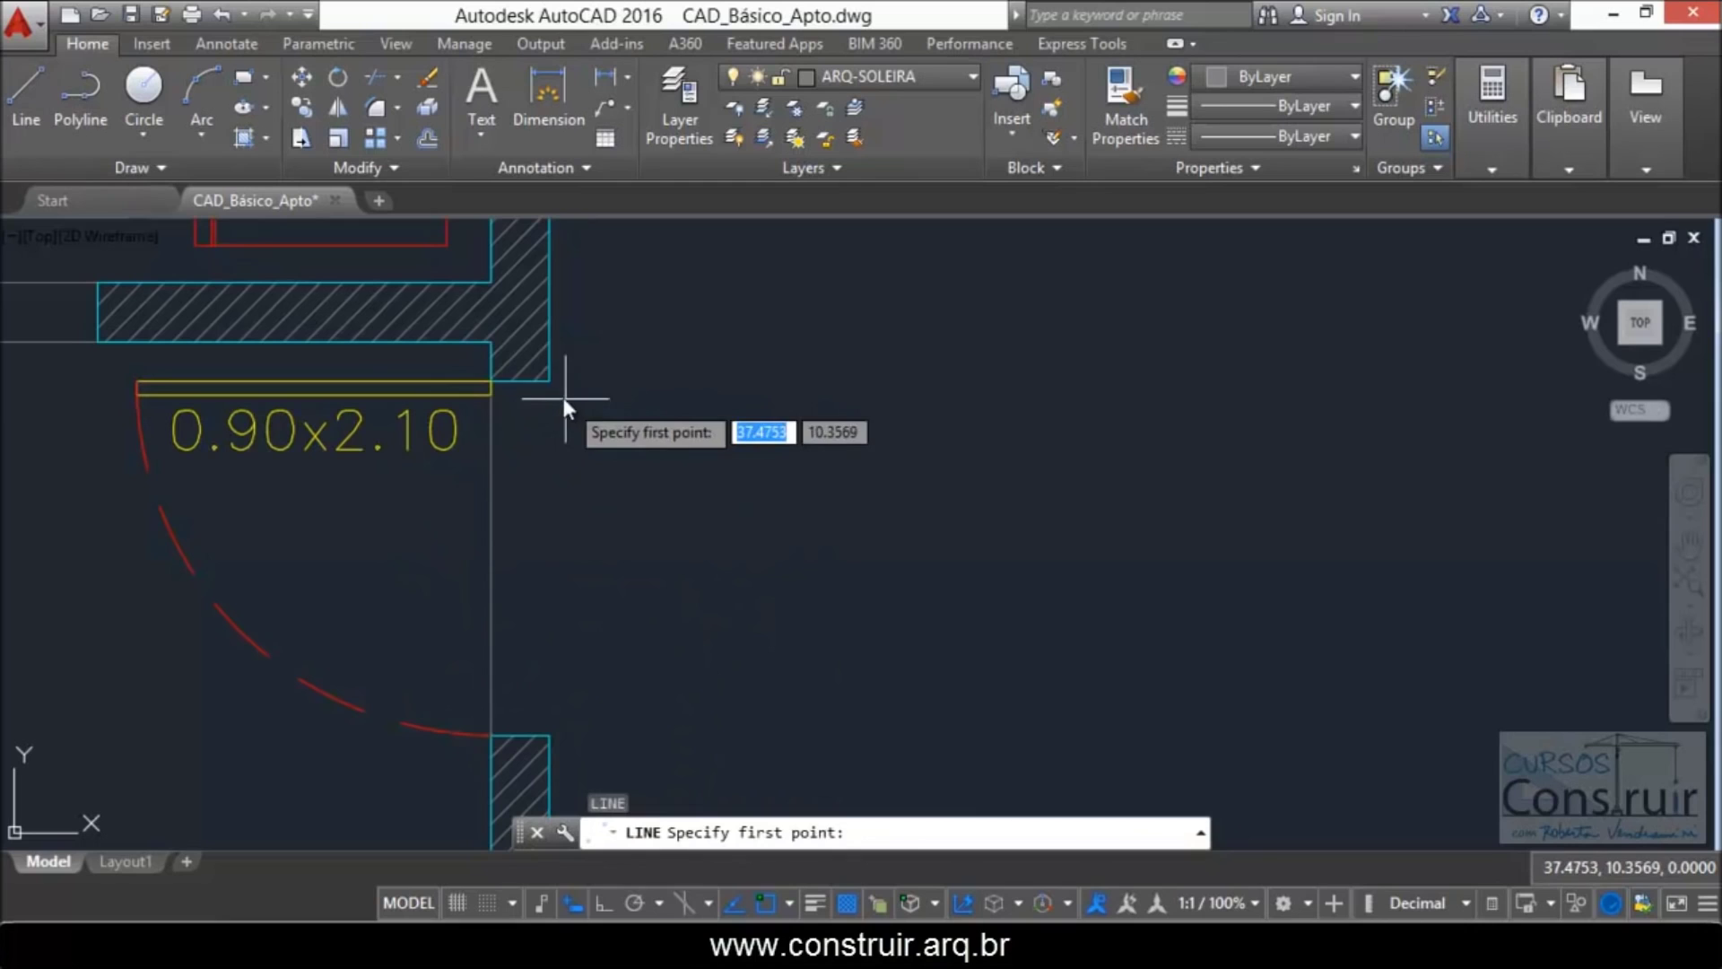
Step: Draw a second vertical line from the upper wall corner to the lower wall corner
{"action": "left_click", "coordinate": [549, 386]}
{"action": "left_click", "coordinate": [548, 735]}
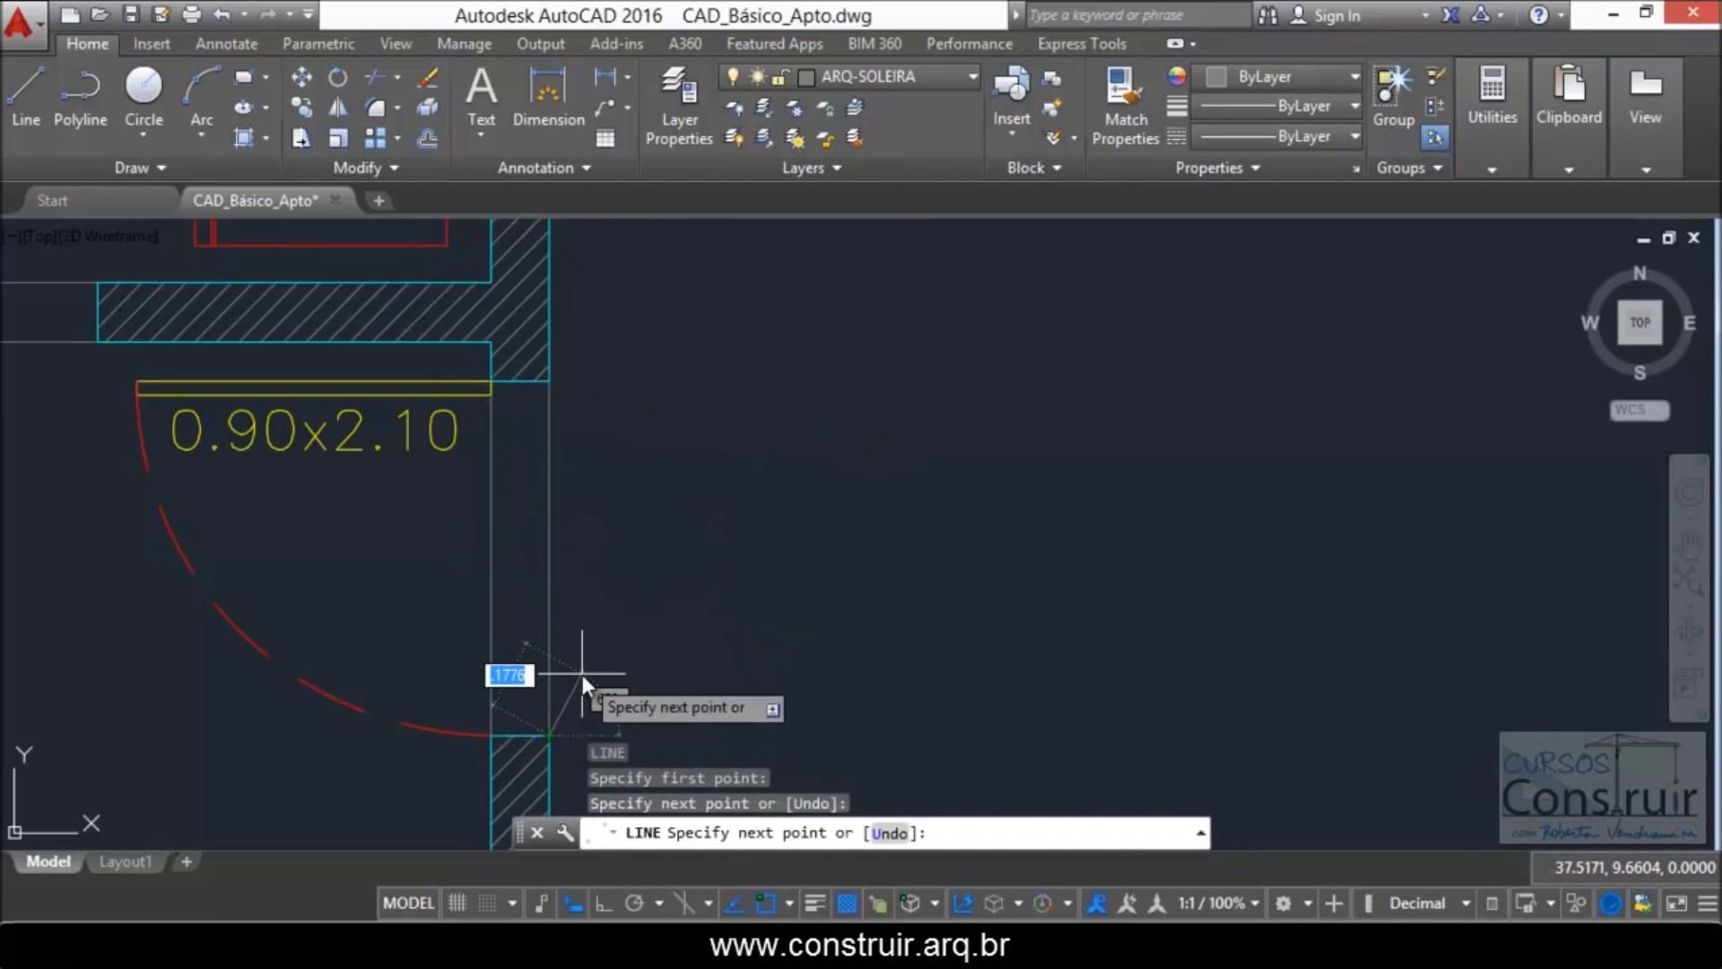
{"action": "key", "text": "Return"}
{"action": "scroll", "coordinate": [620, 437], "scroll_direction": "down", "scroll_amount": 3}
{"action": "scroll", "coordinate": [621, 437], "scroll_direction": "down", "scroll_amount": 3}
{"action": "scroll", "coordinate": [620, 438], "scroll_direction": "down", "scroll_amount": 2}
{"action": "scroll", "coordinate": [560, 521], "scroll_direction": "up", "scroll_amount": 4}
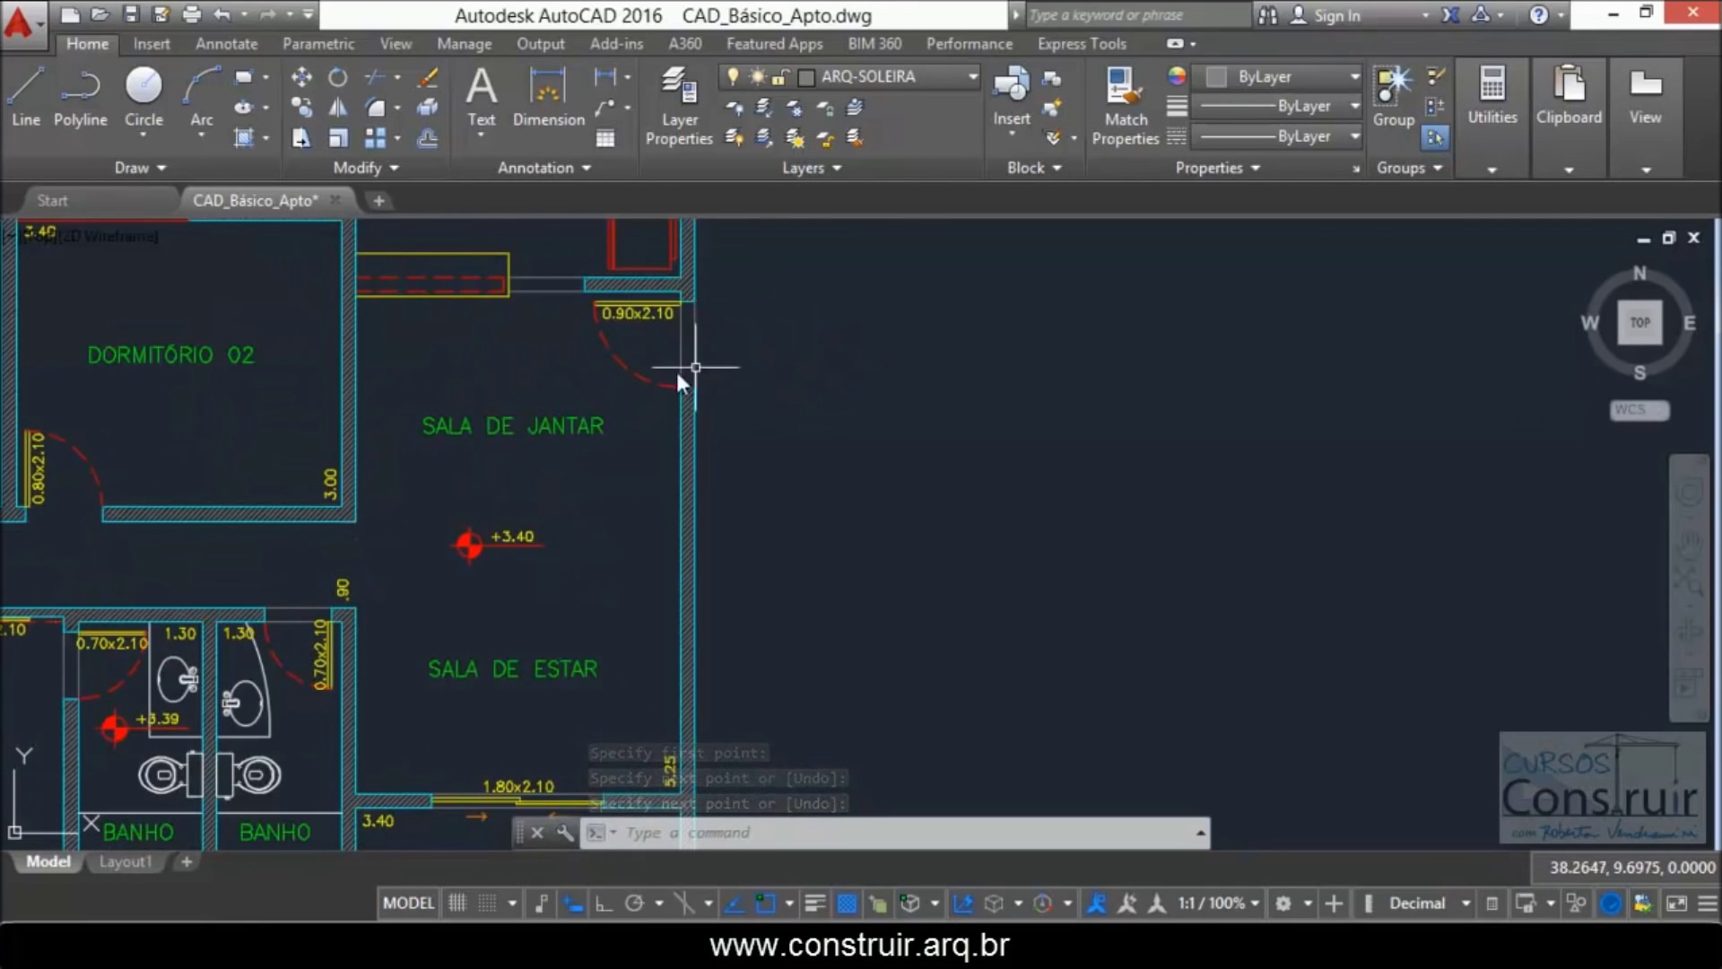
{"action": "scroll", "coordinate": [549, 351], "scroll_direction": "down", "scroll_amount": 3}
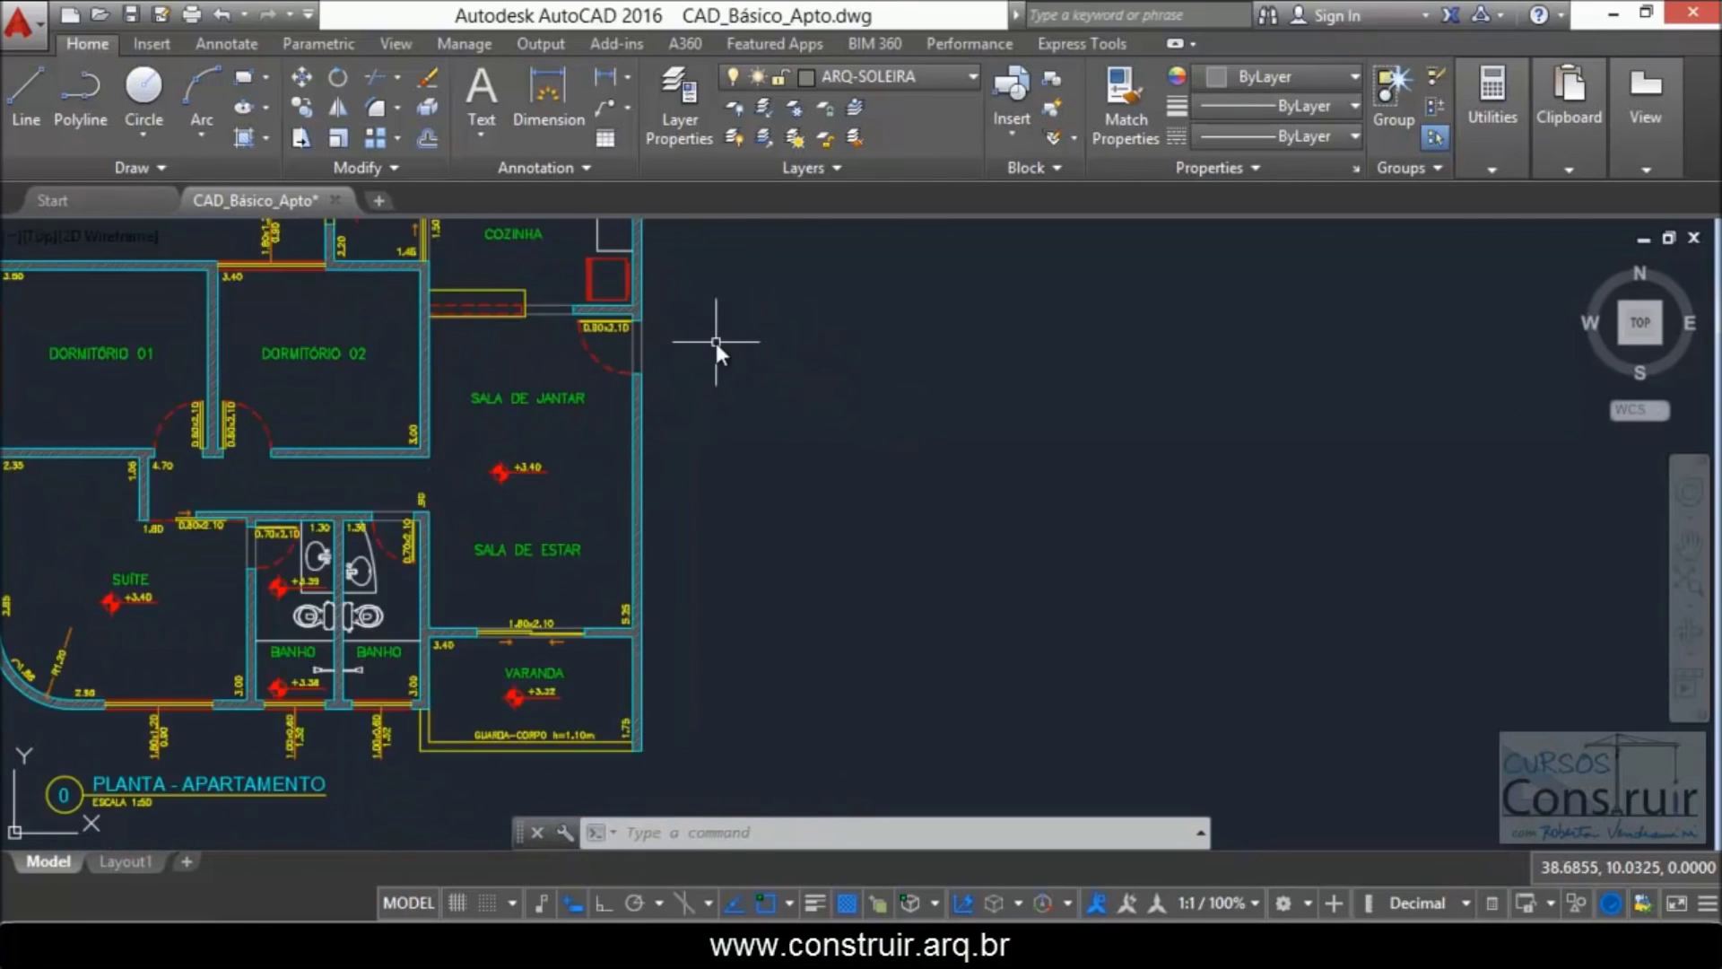
{"action": "scroll", "coordinate": [717, 343], "scroll_direction": "up", "scroll_amount": 3}
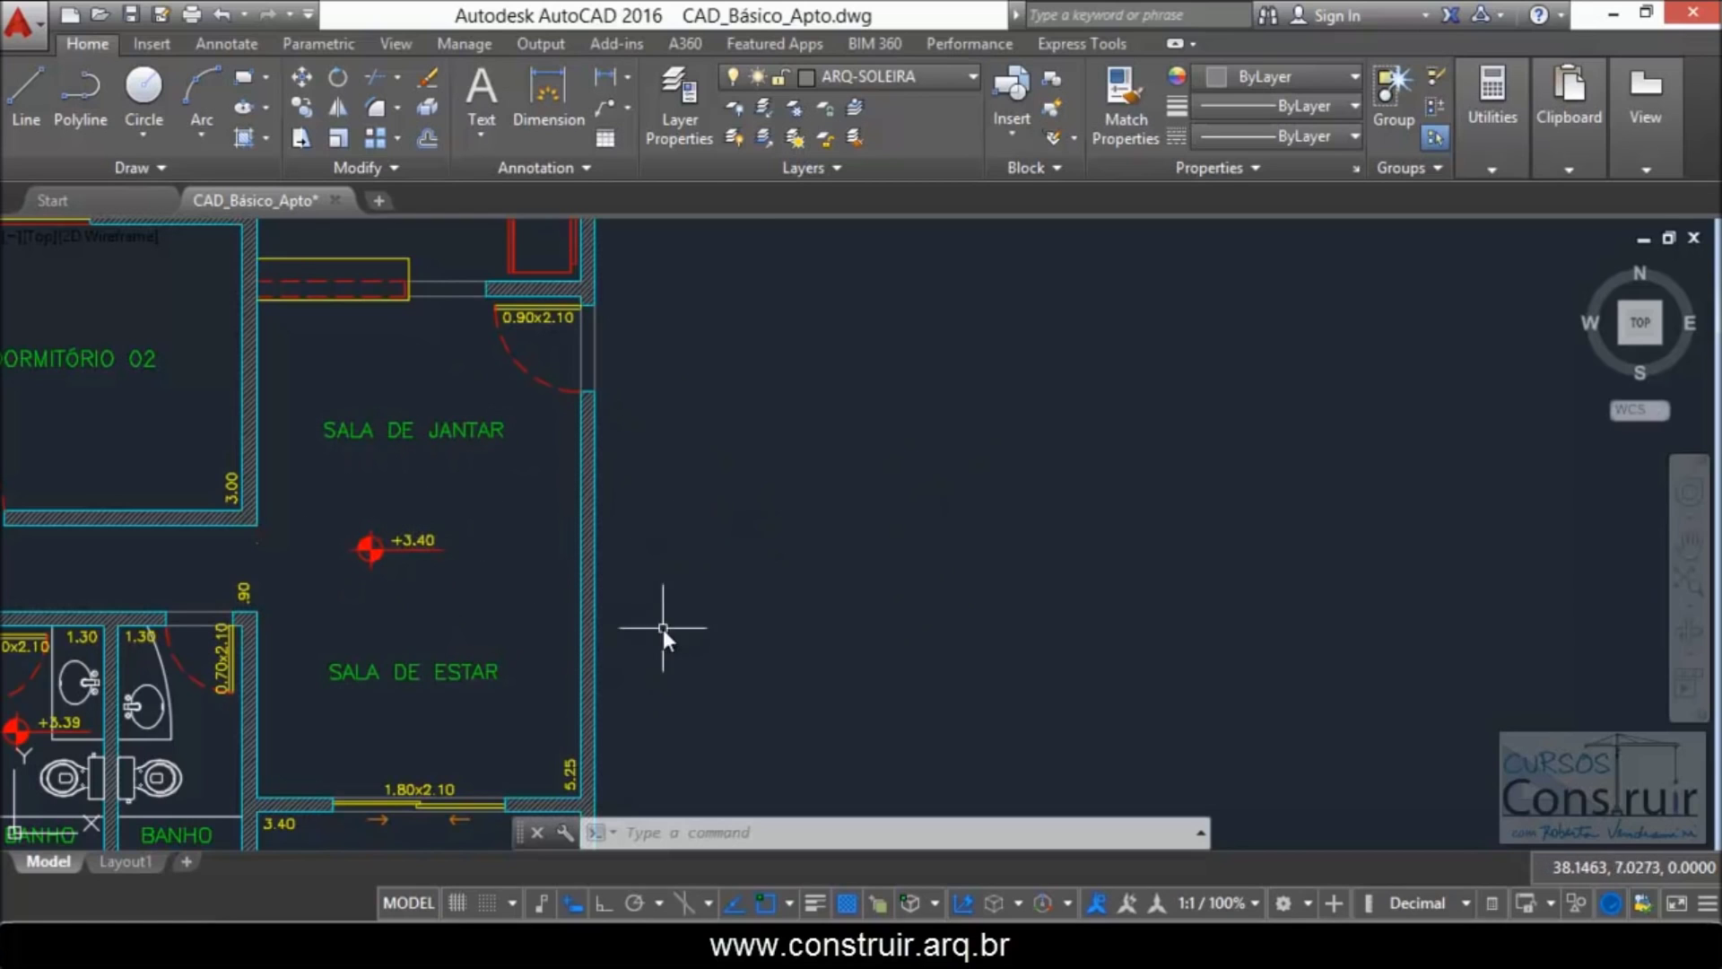
{"action": "scroll", "coordinate": [609, 273], "scroll_direction": "up", "scroll_amount": 2}
{"action": "scroll", "coordinate": [619, 283], "scroll_direction": "up", "scroll_amount": 4}
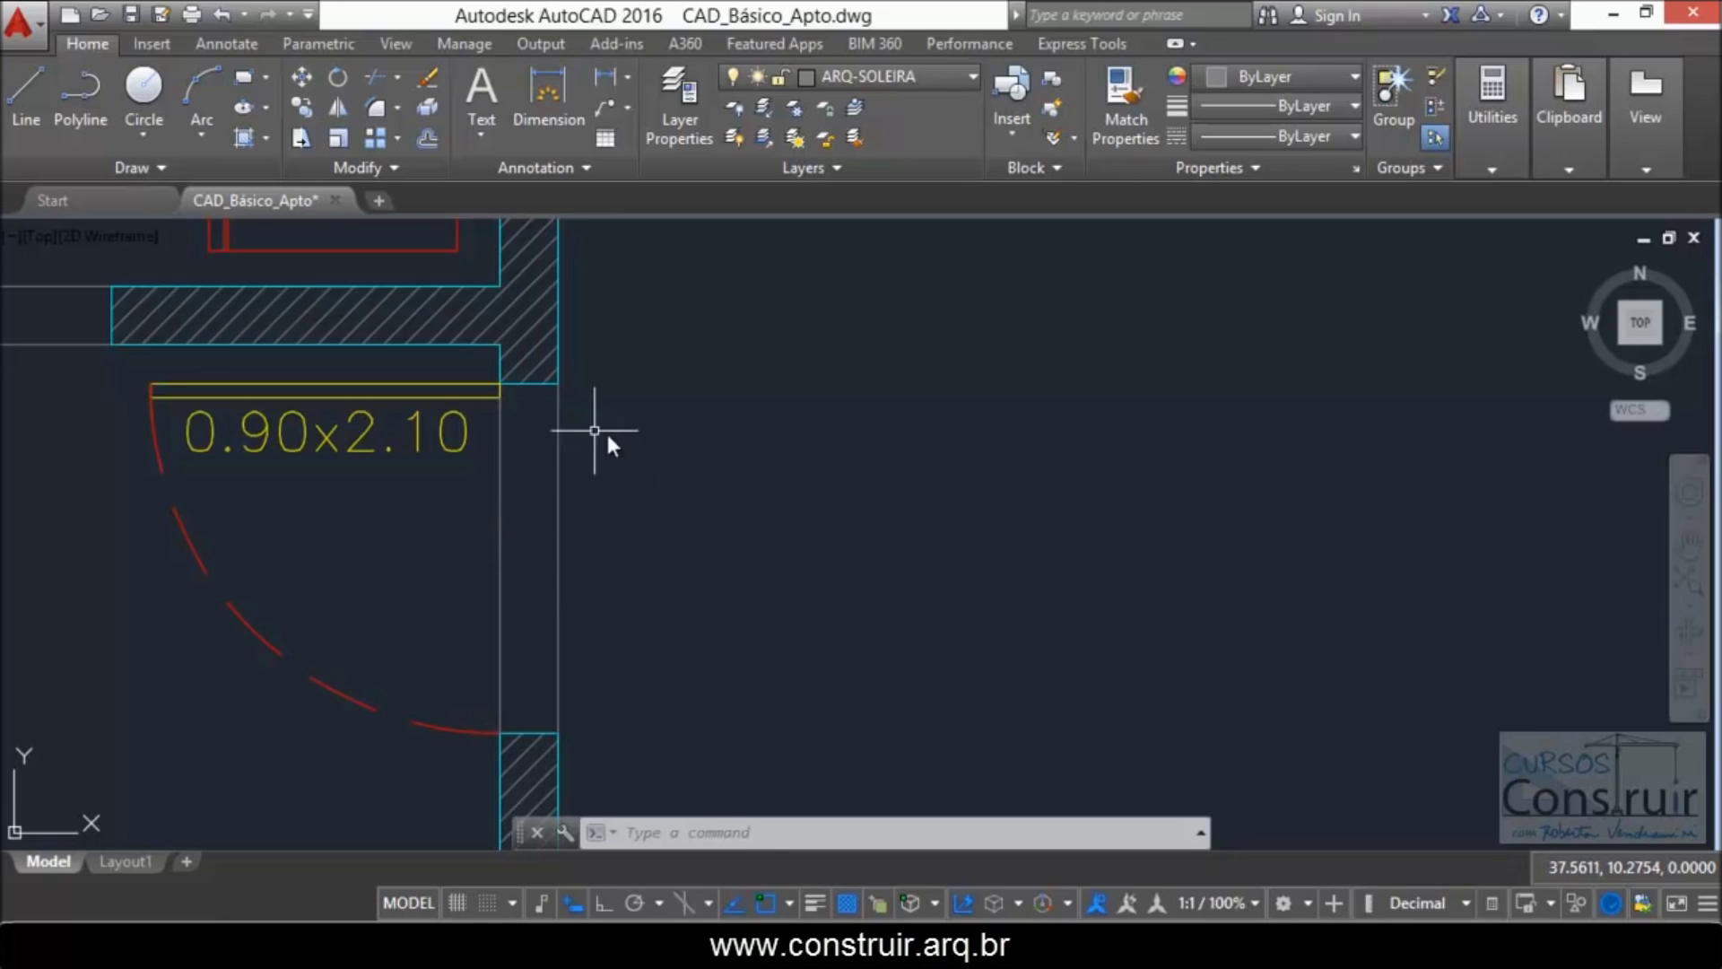
{"action": "left_click", "coordinate": [522, 503]}
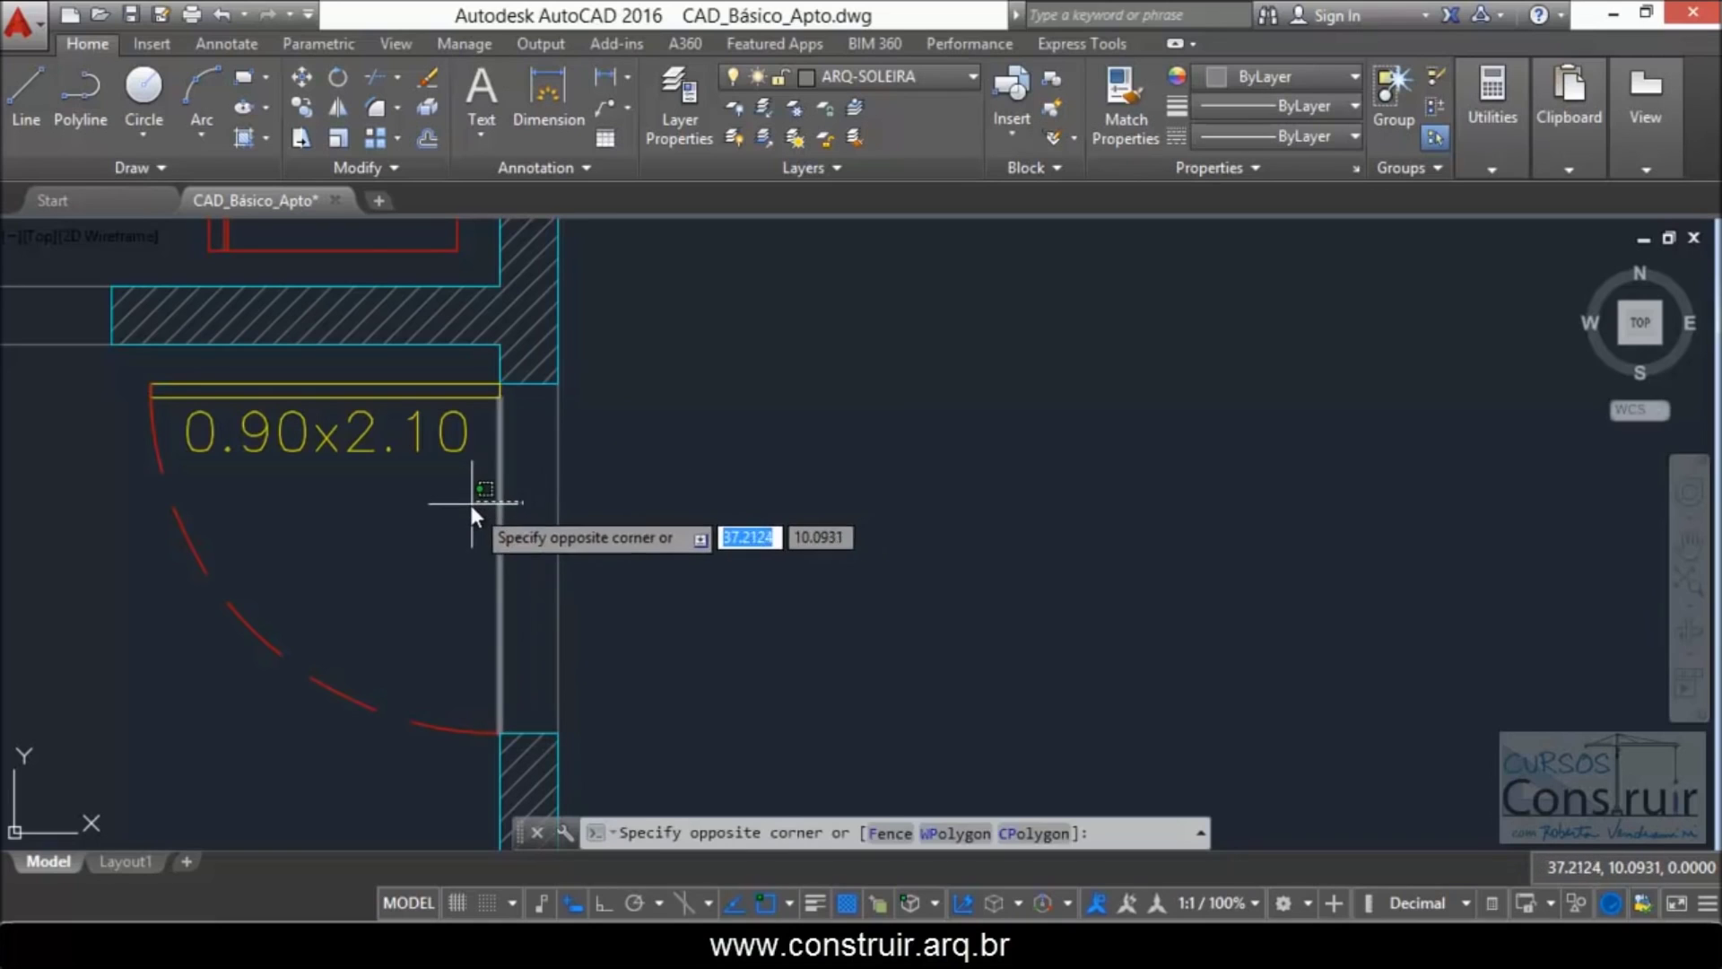
{"action": "left_click", "coordinate": [470, 502]}
{"action": "key", "text": "Delete"}
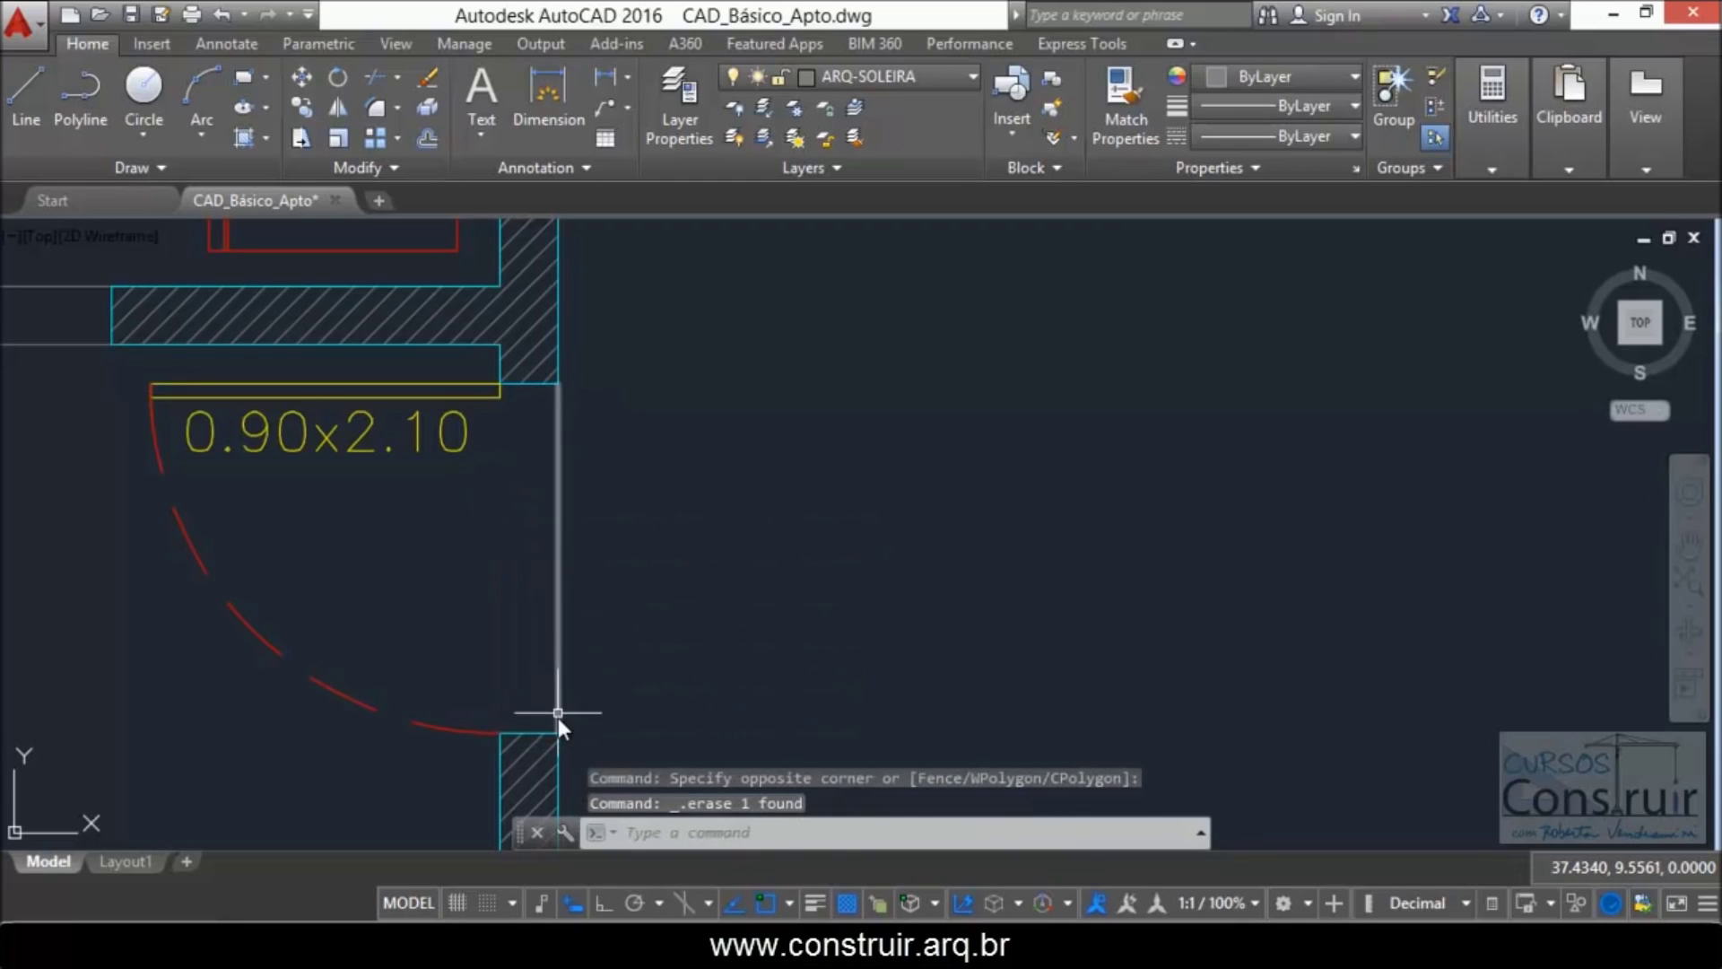
{"action": "left_click", "coordinate": [28, 80]}
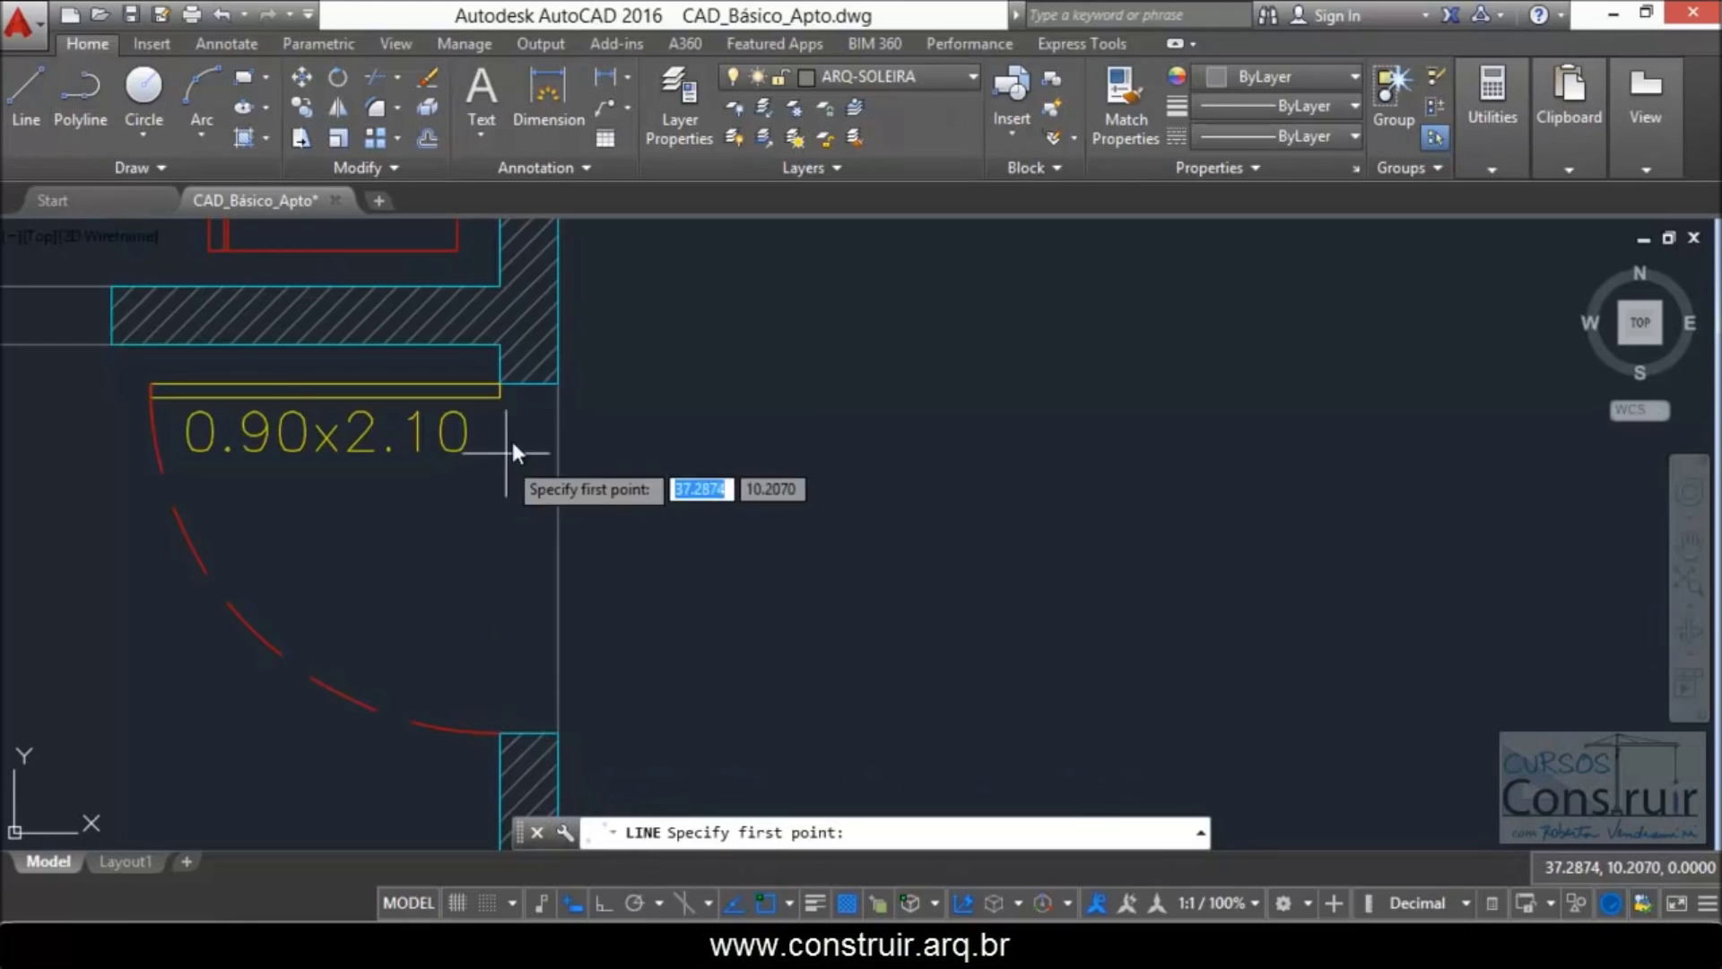
{"action": "left_click", "coordinate": [500, 397]}
{"action": "left_click", "coordinate": [488, 729]}
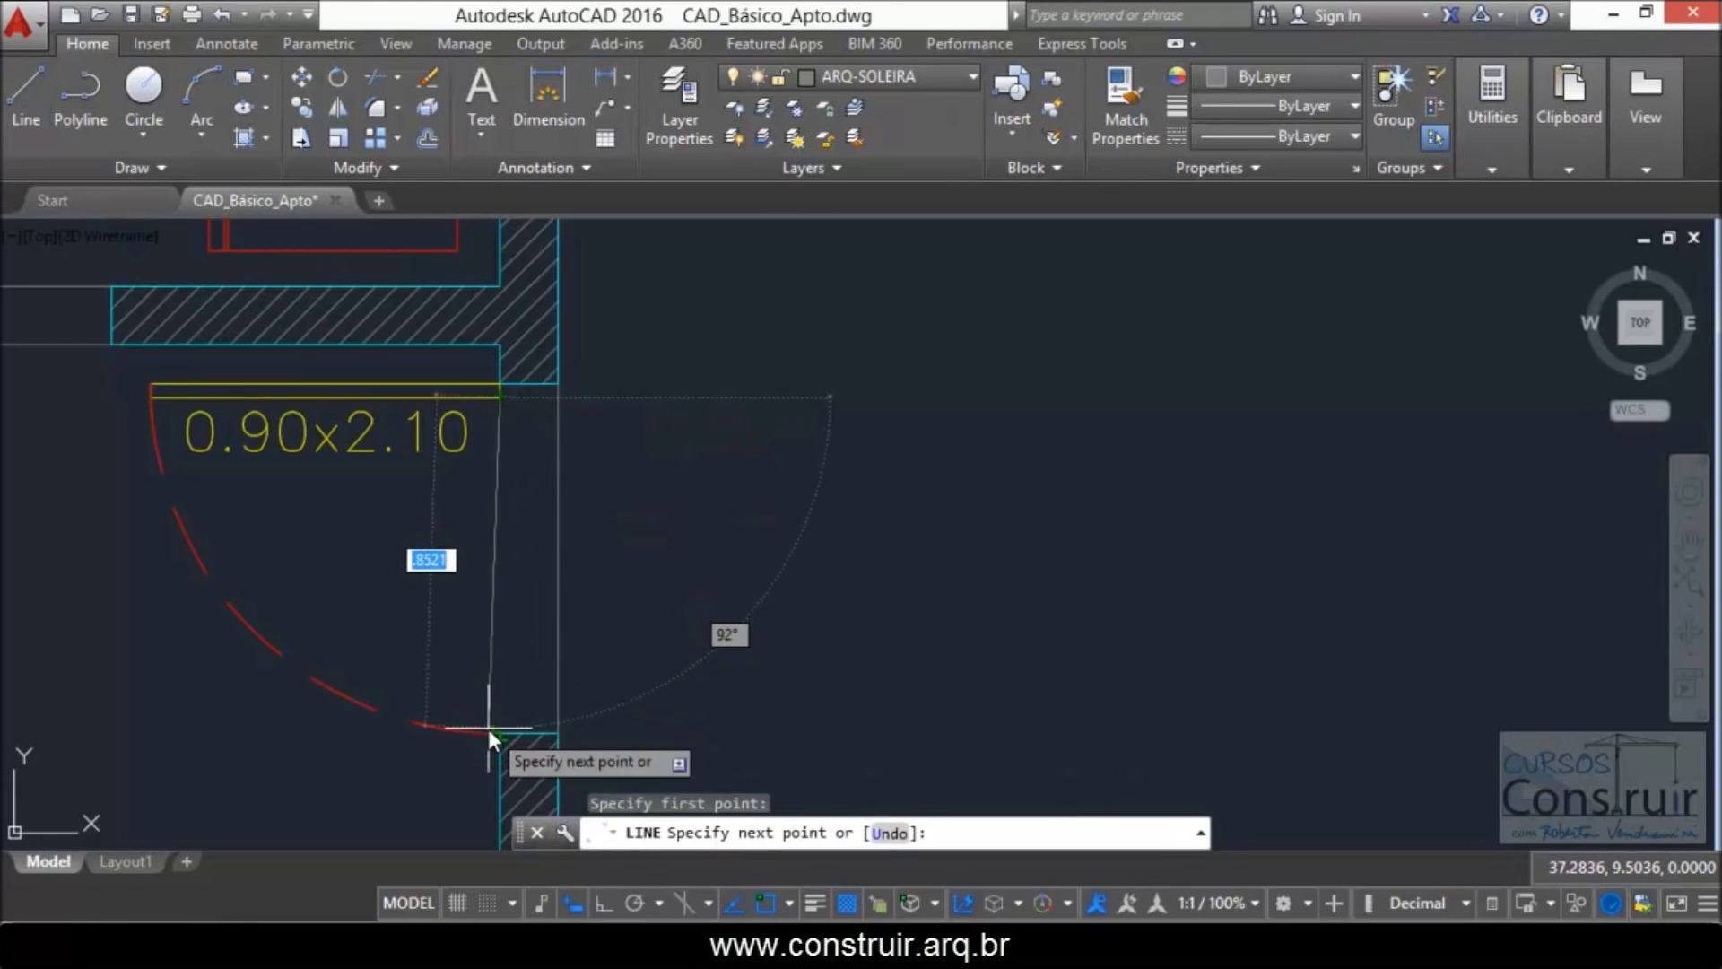
{"action": "key", "text": "Return"}
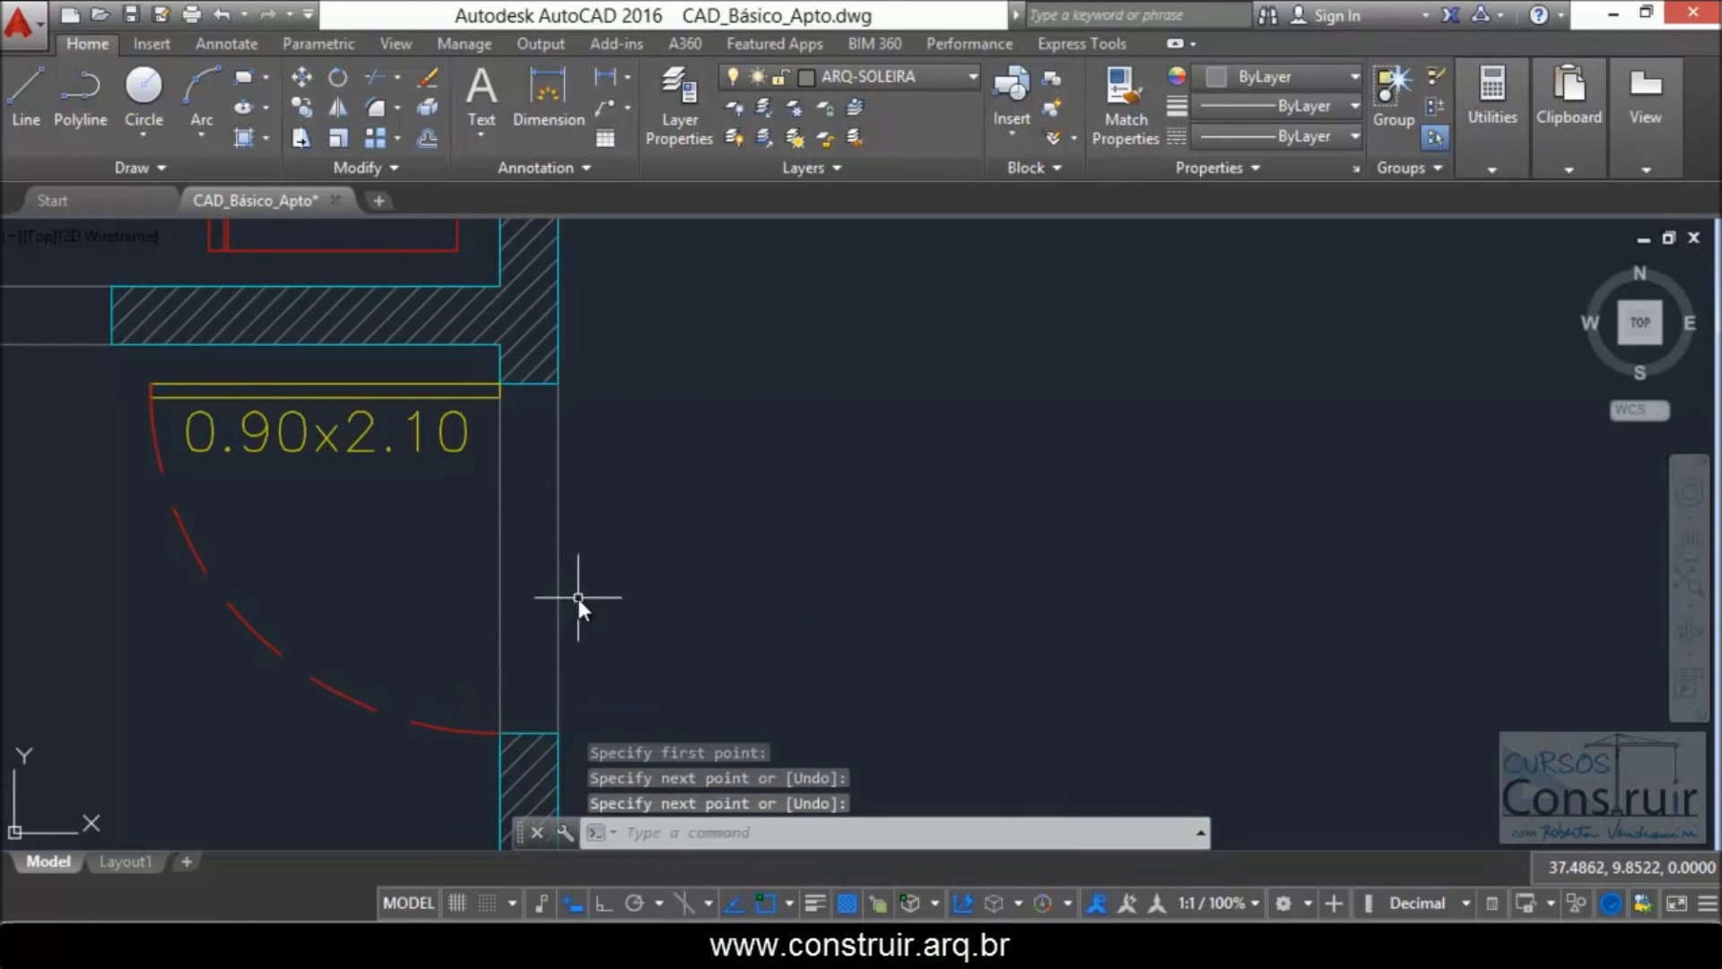
{"action": "left_click", "coordinate": [576, 595]}
{"action": "left_click", "coordinate": [422, 602]}
{"action": "right_click", "coordinate": [500, 549]}
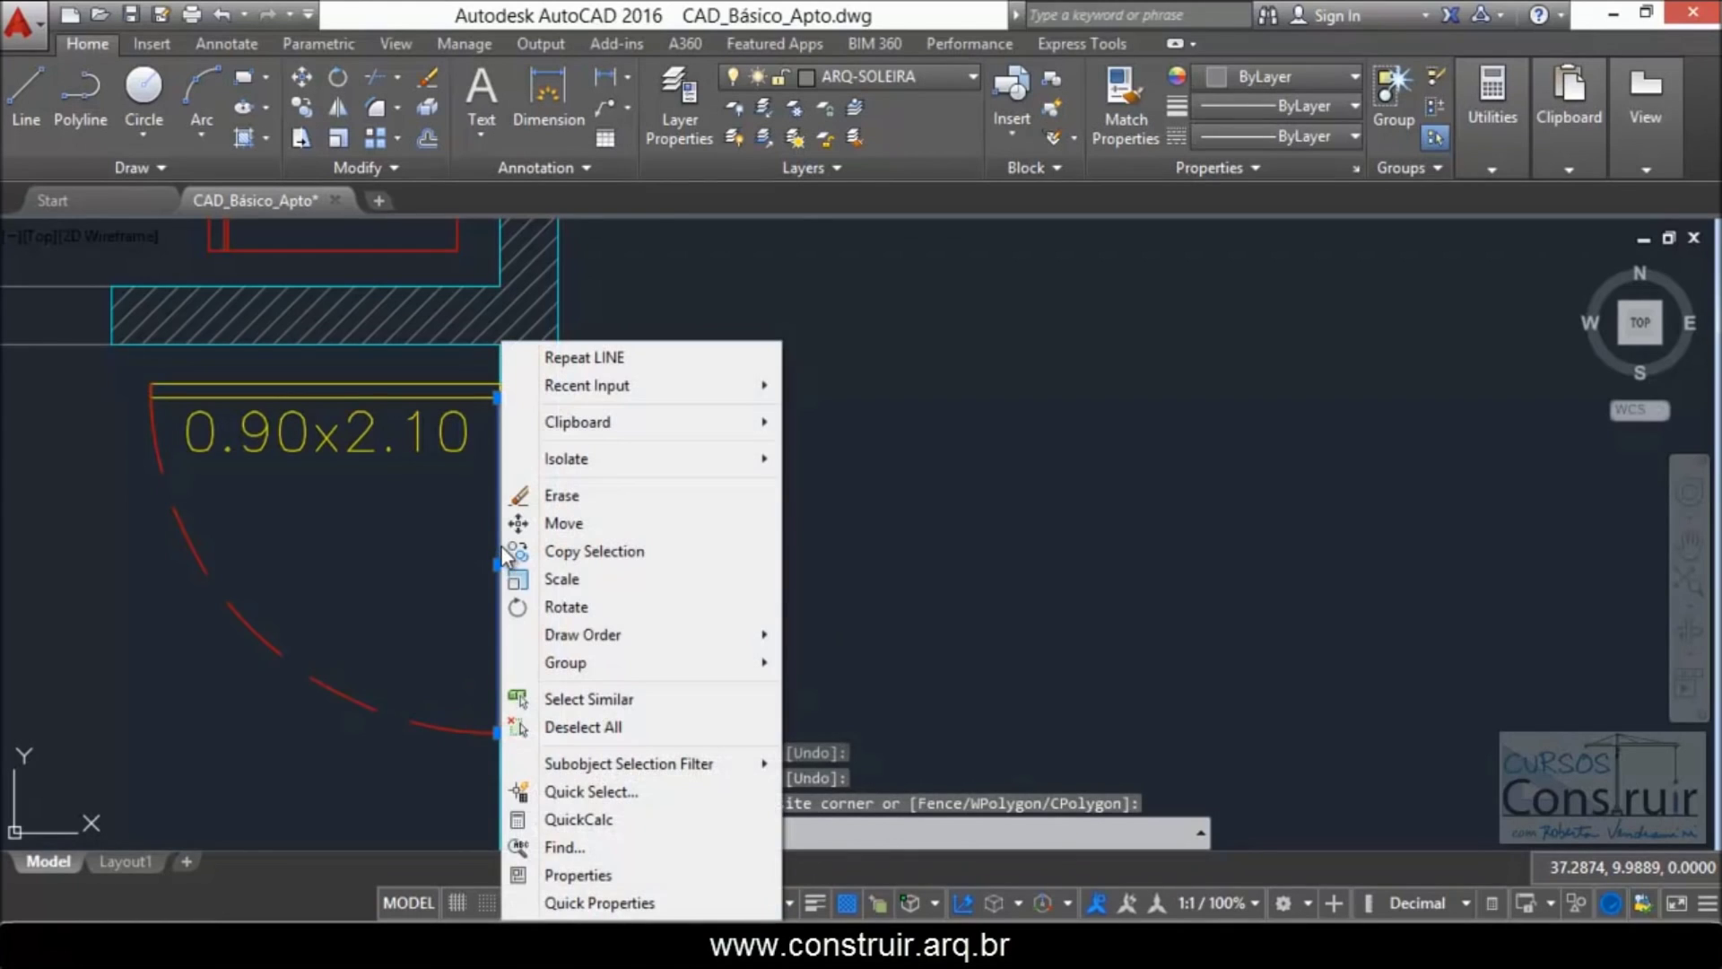
{"action": "mouse_move", "coordinate": [583, 634]}
{"action": "left_click", "coordinate": [844, 663]}
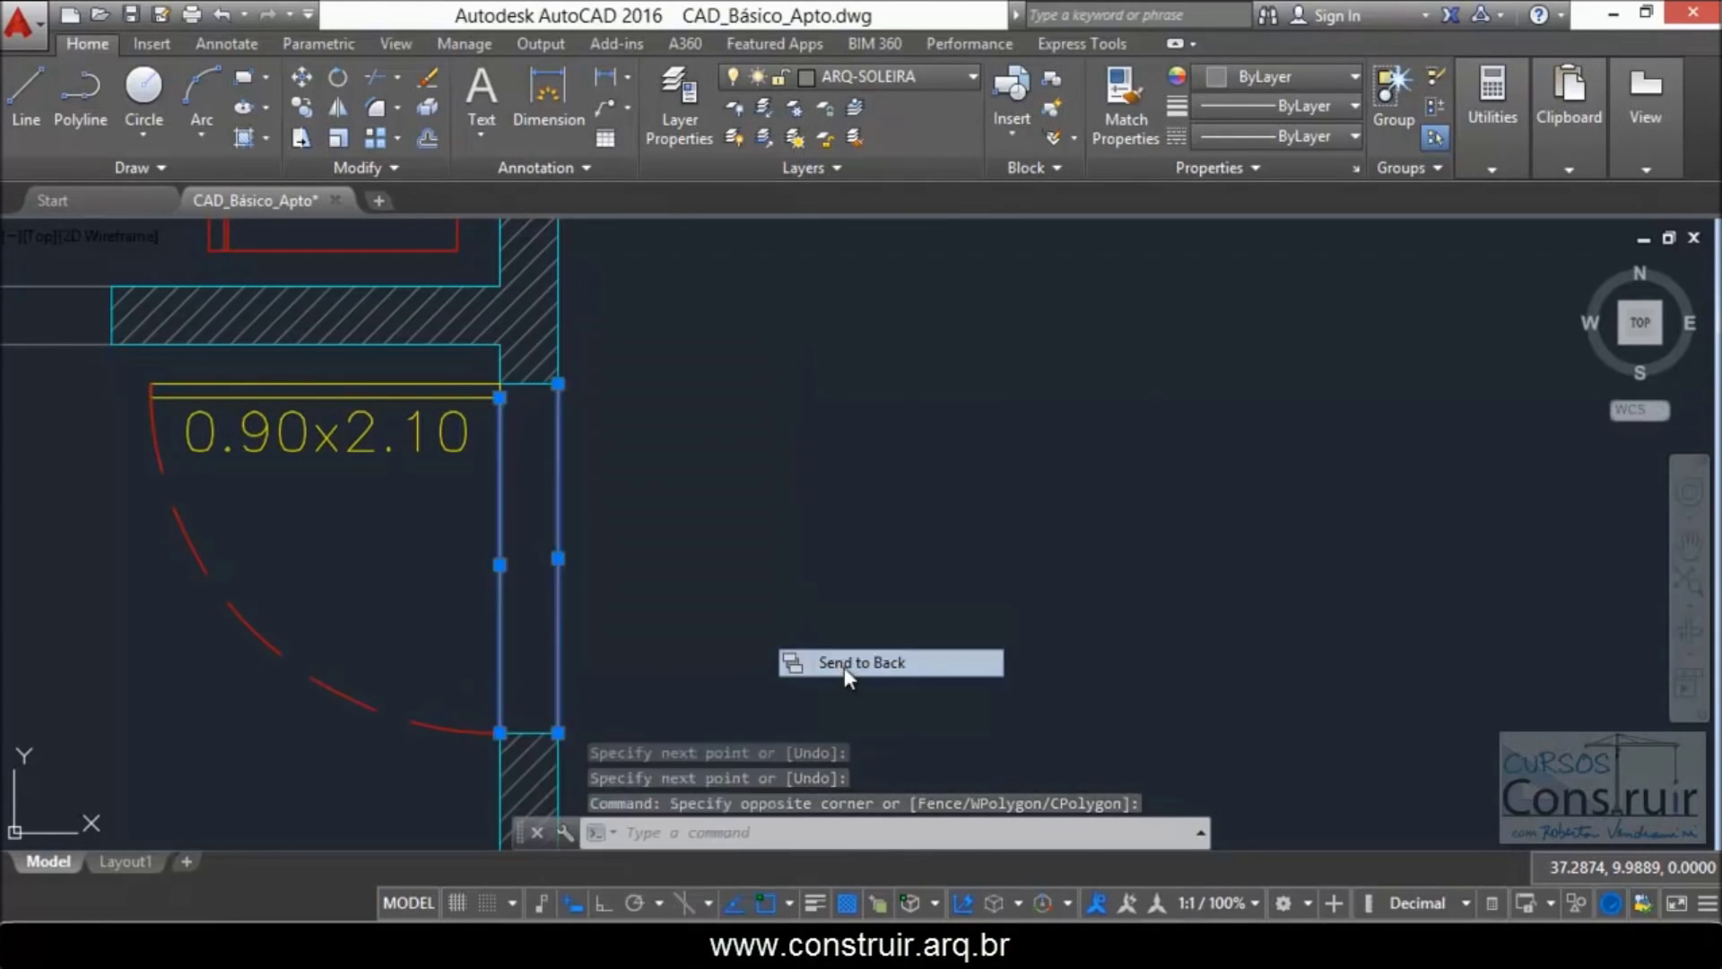
{"action": "scroll", "coordinate": [905, 548], "scroll_direction": "down", "scroll_amount": 5}
{"action": "scroll", "coordinate": [715, 491], "scroll_direction": "down", "scroll_amount": 3}
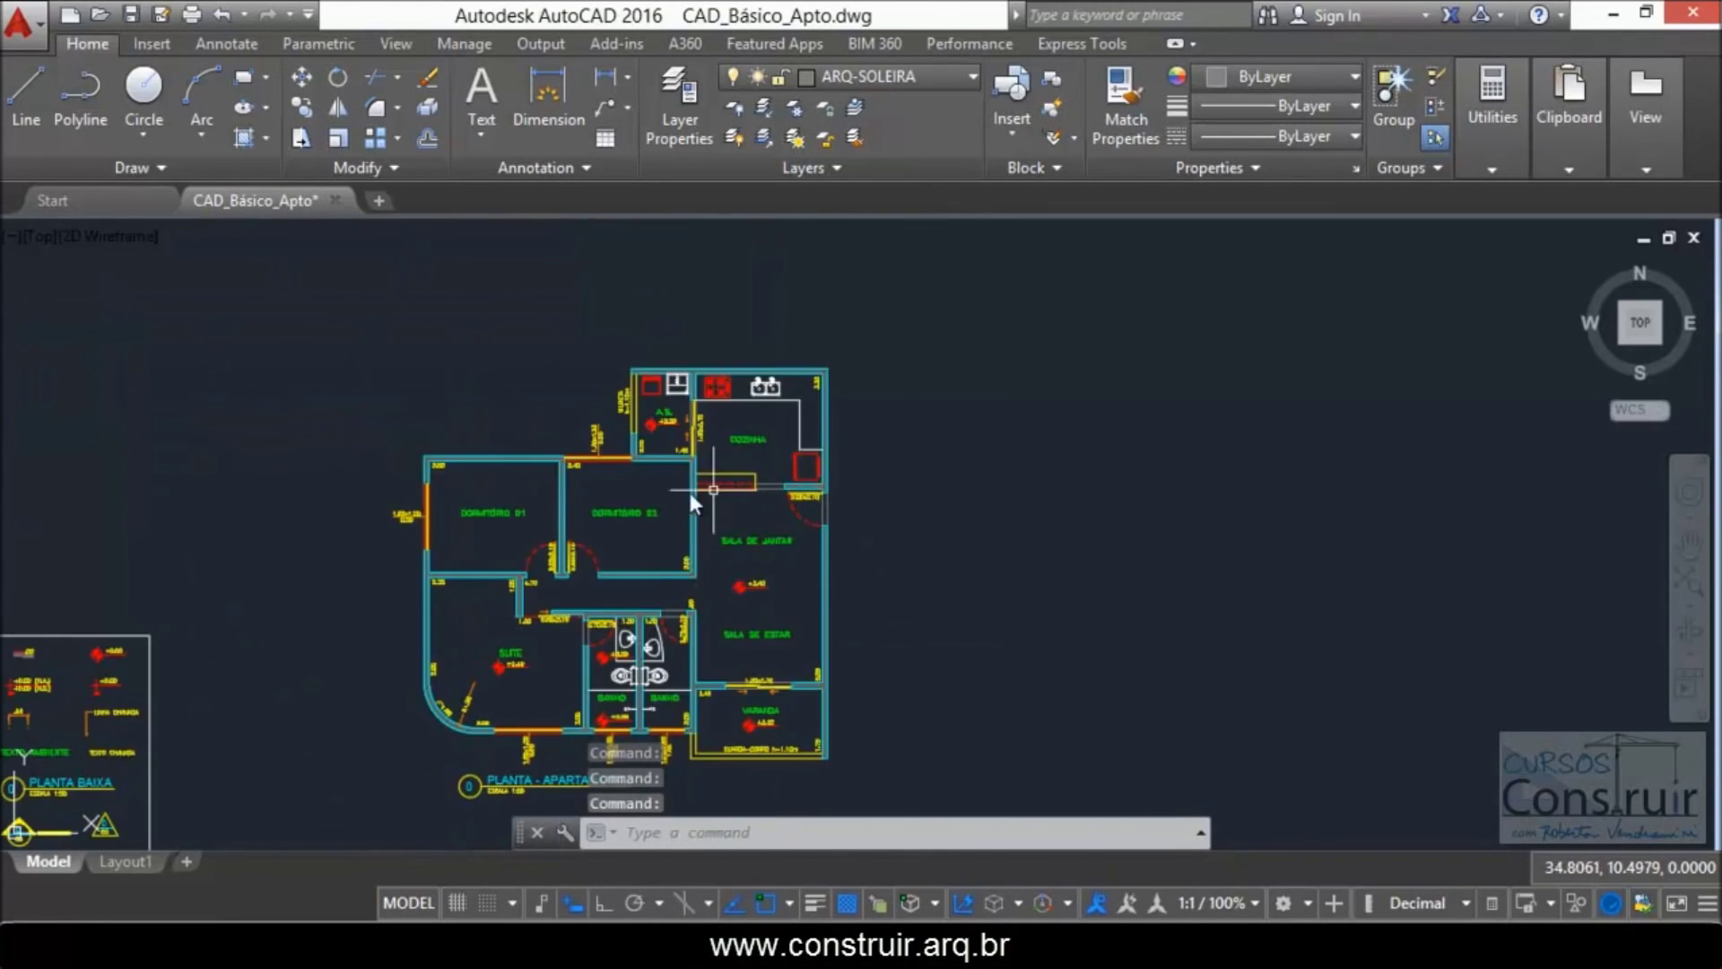
{"action": "scroll", "coordinate": [734, 661], "scroll_direction": "up", "scroll_amount": 2}
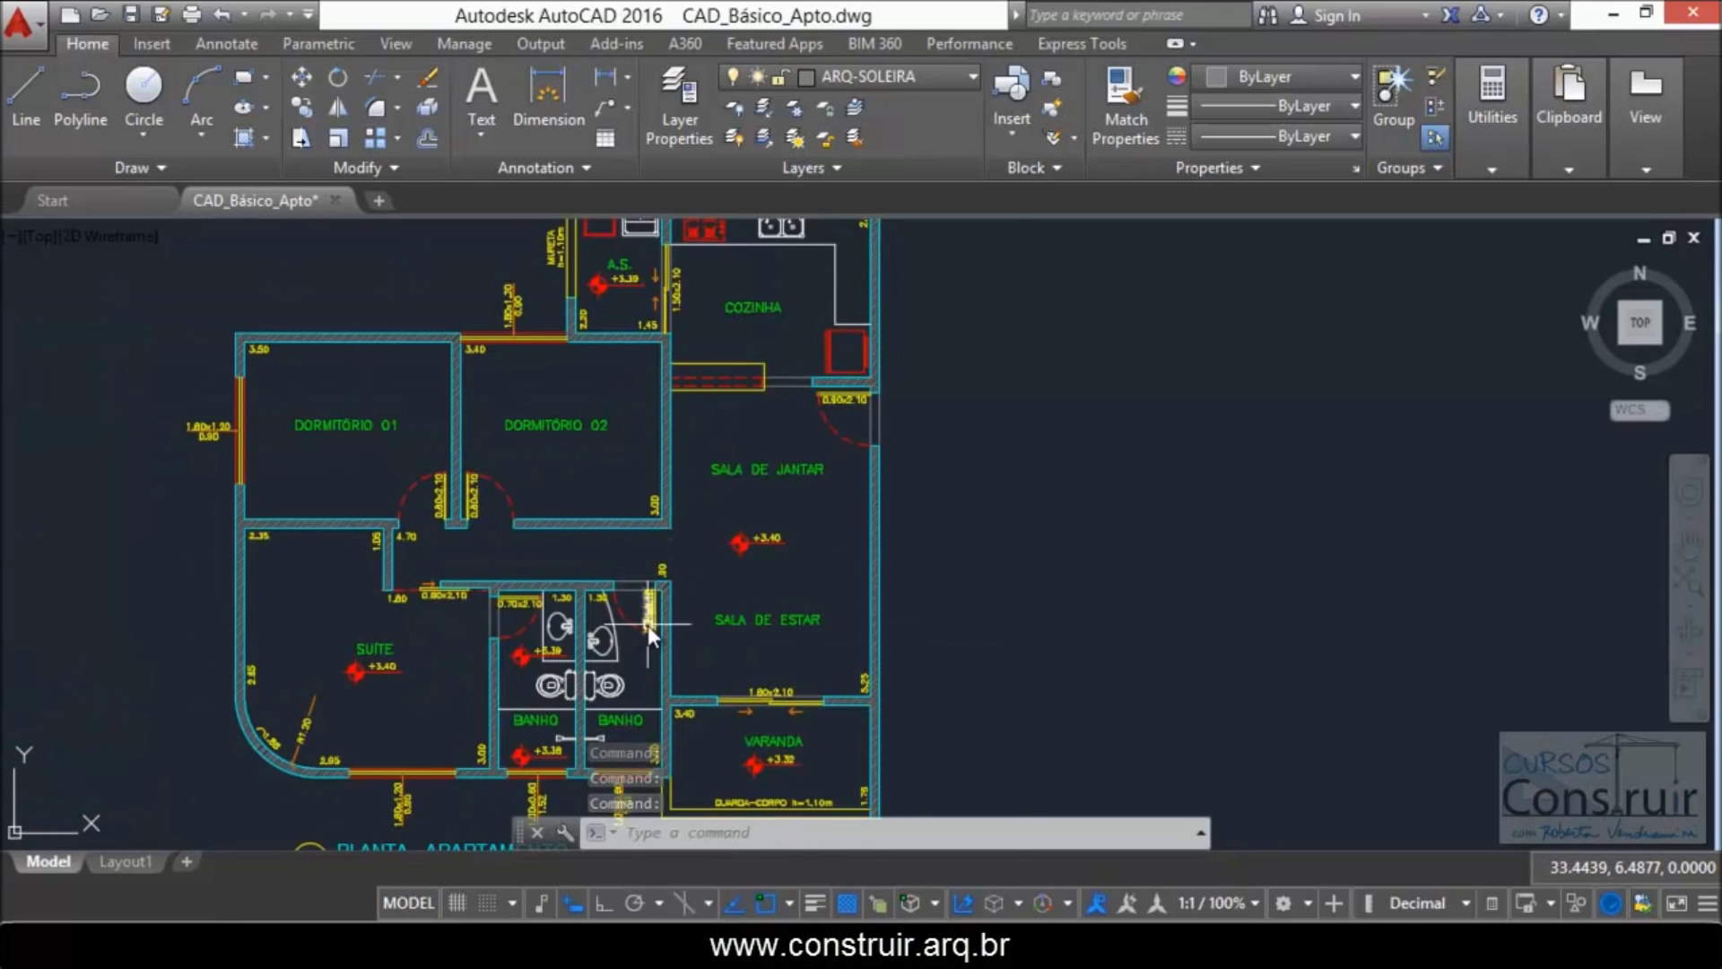
{"action": "scroll", "coordinate": [648, 626], "scroll_direction": "up", "scroll_amount": 2}
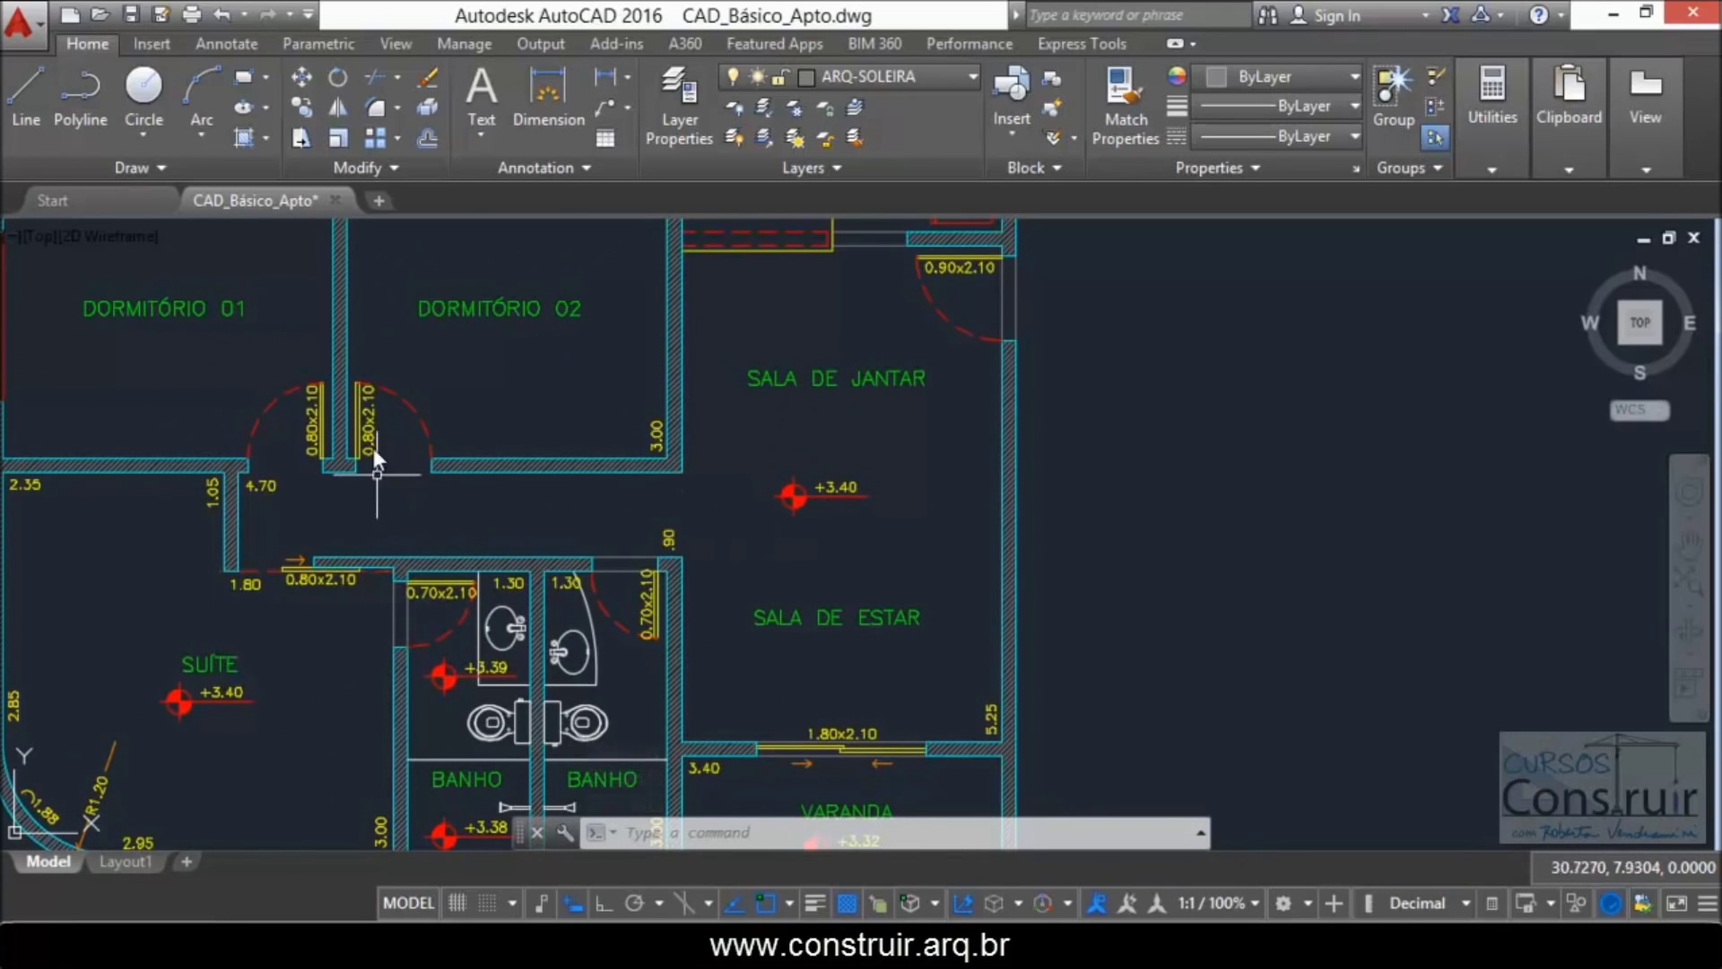
{"action": "scroll", "coordinate": [803, 394], "scroll_direction": "down", "scroll_amount": 2}
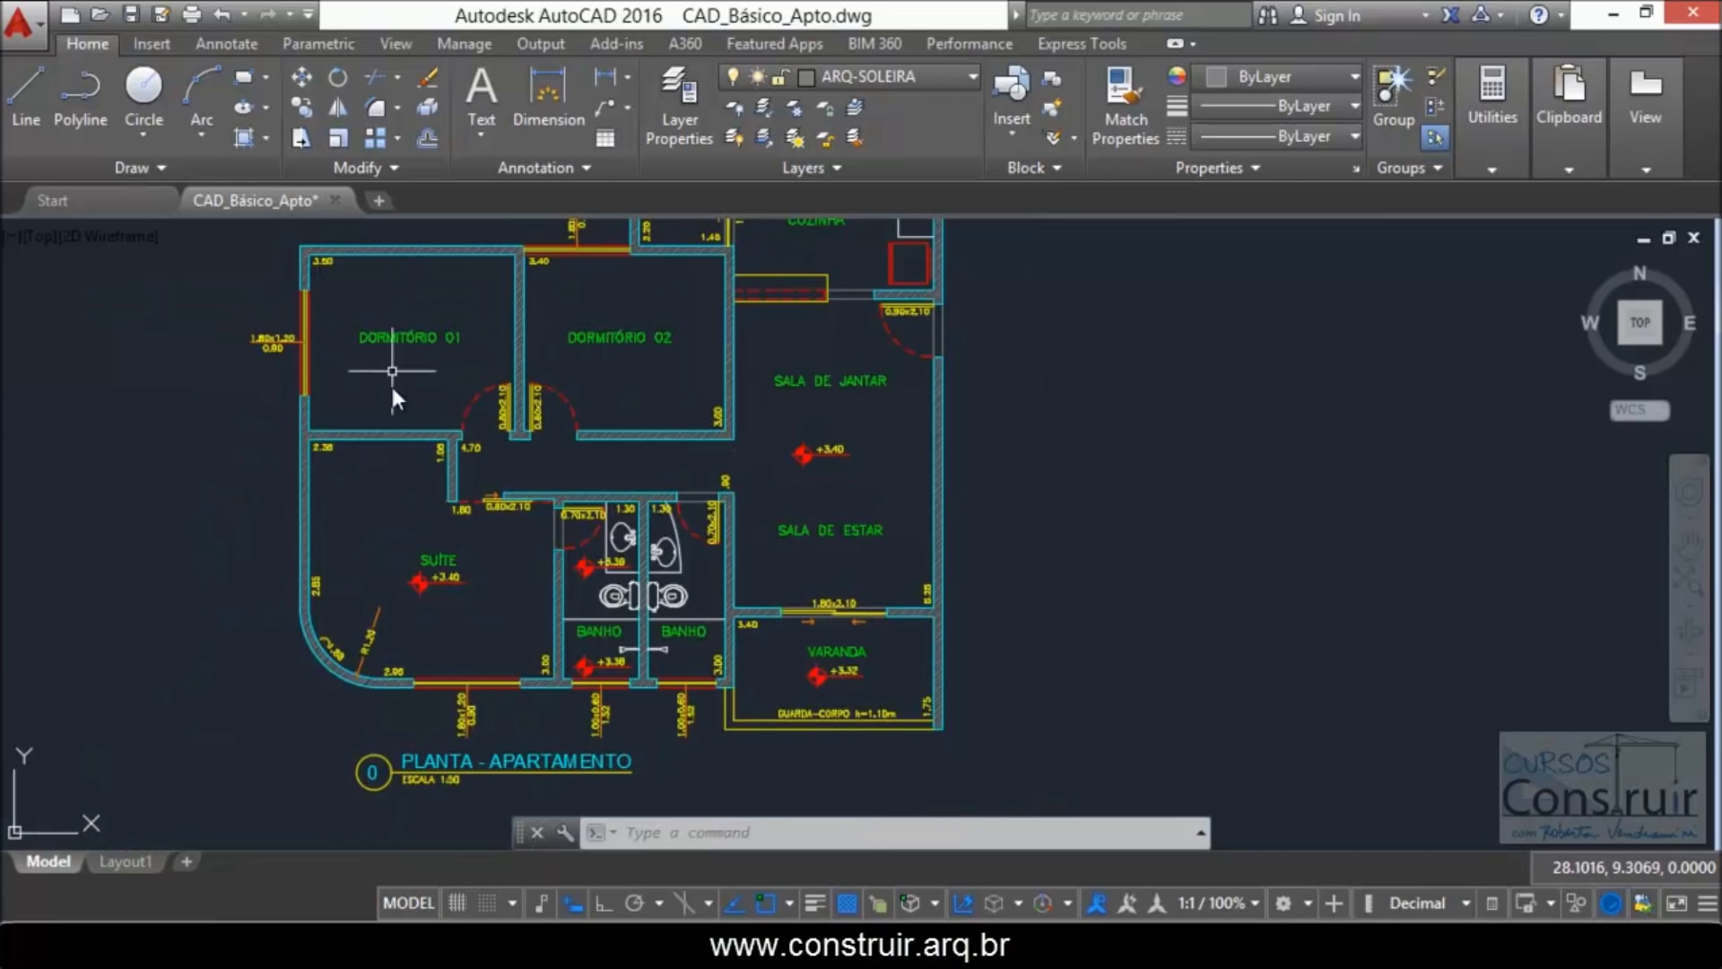
{"action": "scroll", "coordinate": [545, 477], "scroll_direction": "up", "scroll_amount": 2}
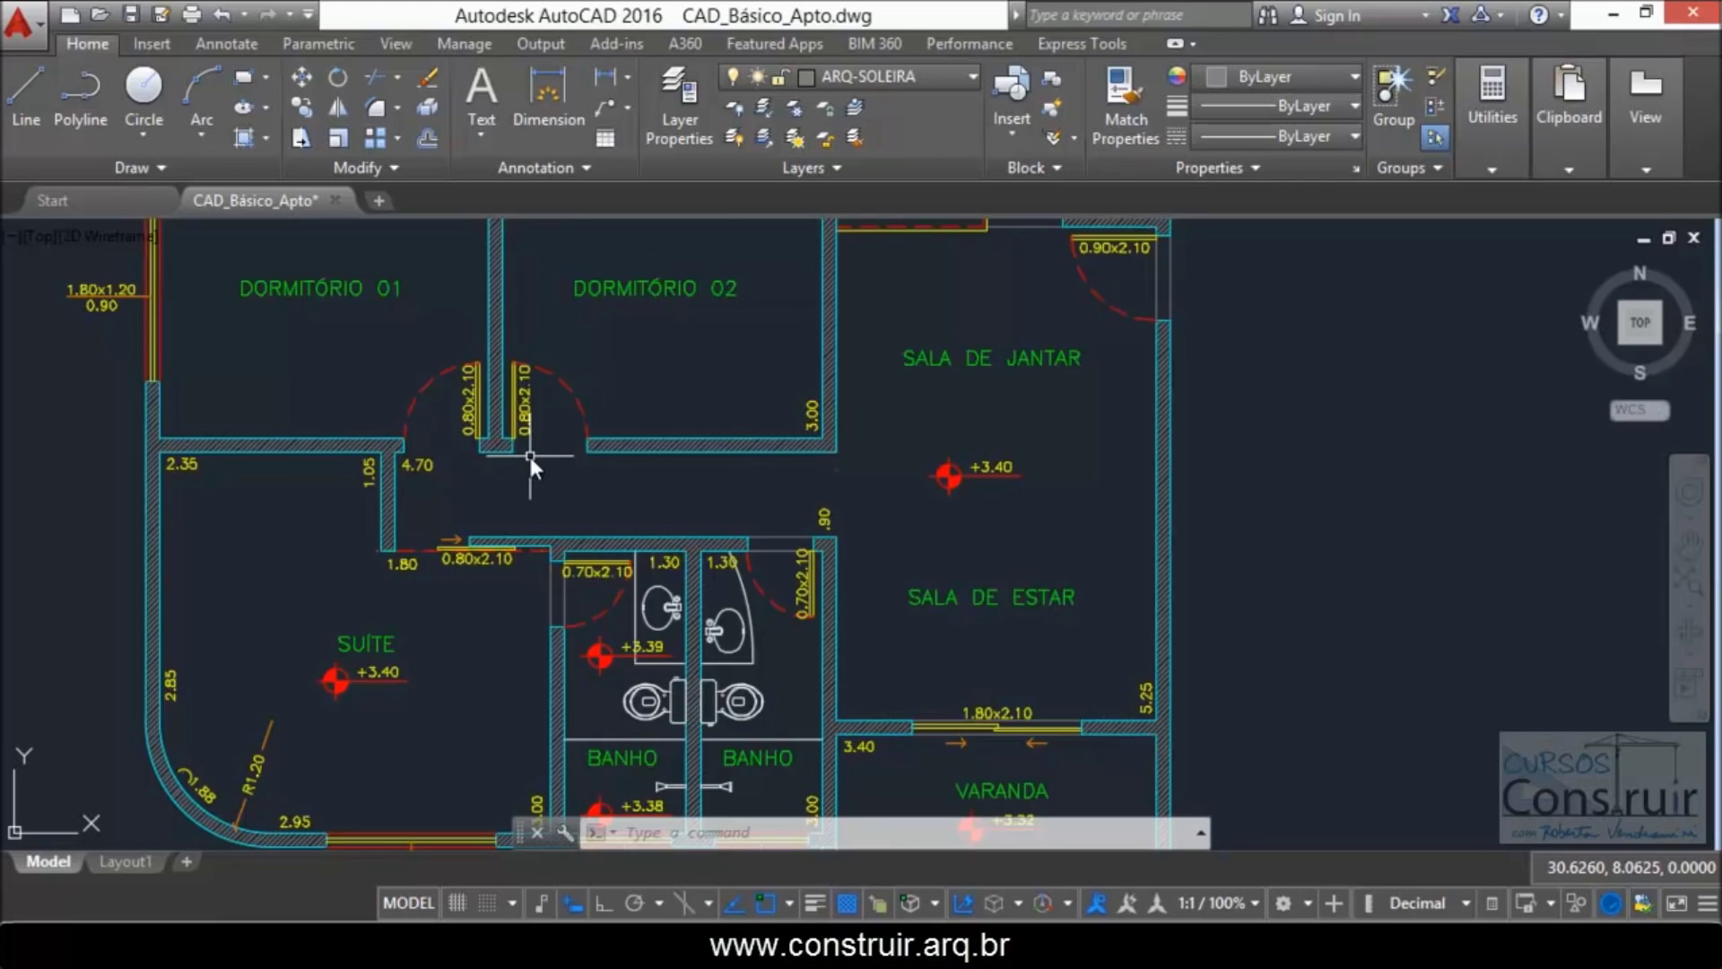
{"action": "scroll", "coordinate": [529, 454], "scroll_direction": "down", "scroll_amount": 2}
{"action": "scroll", "coordinate": [522, 662], "scroll_direction": "down", "scroll_amount": 2}
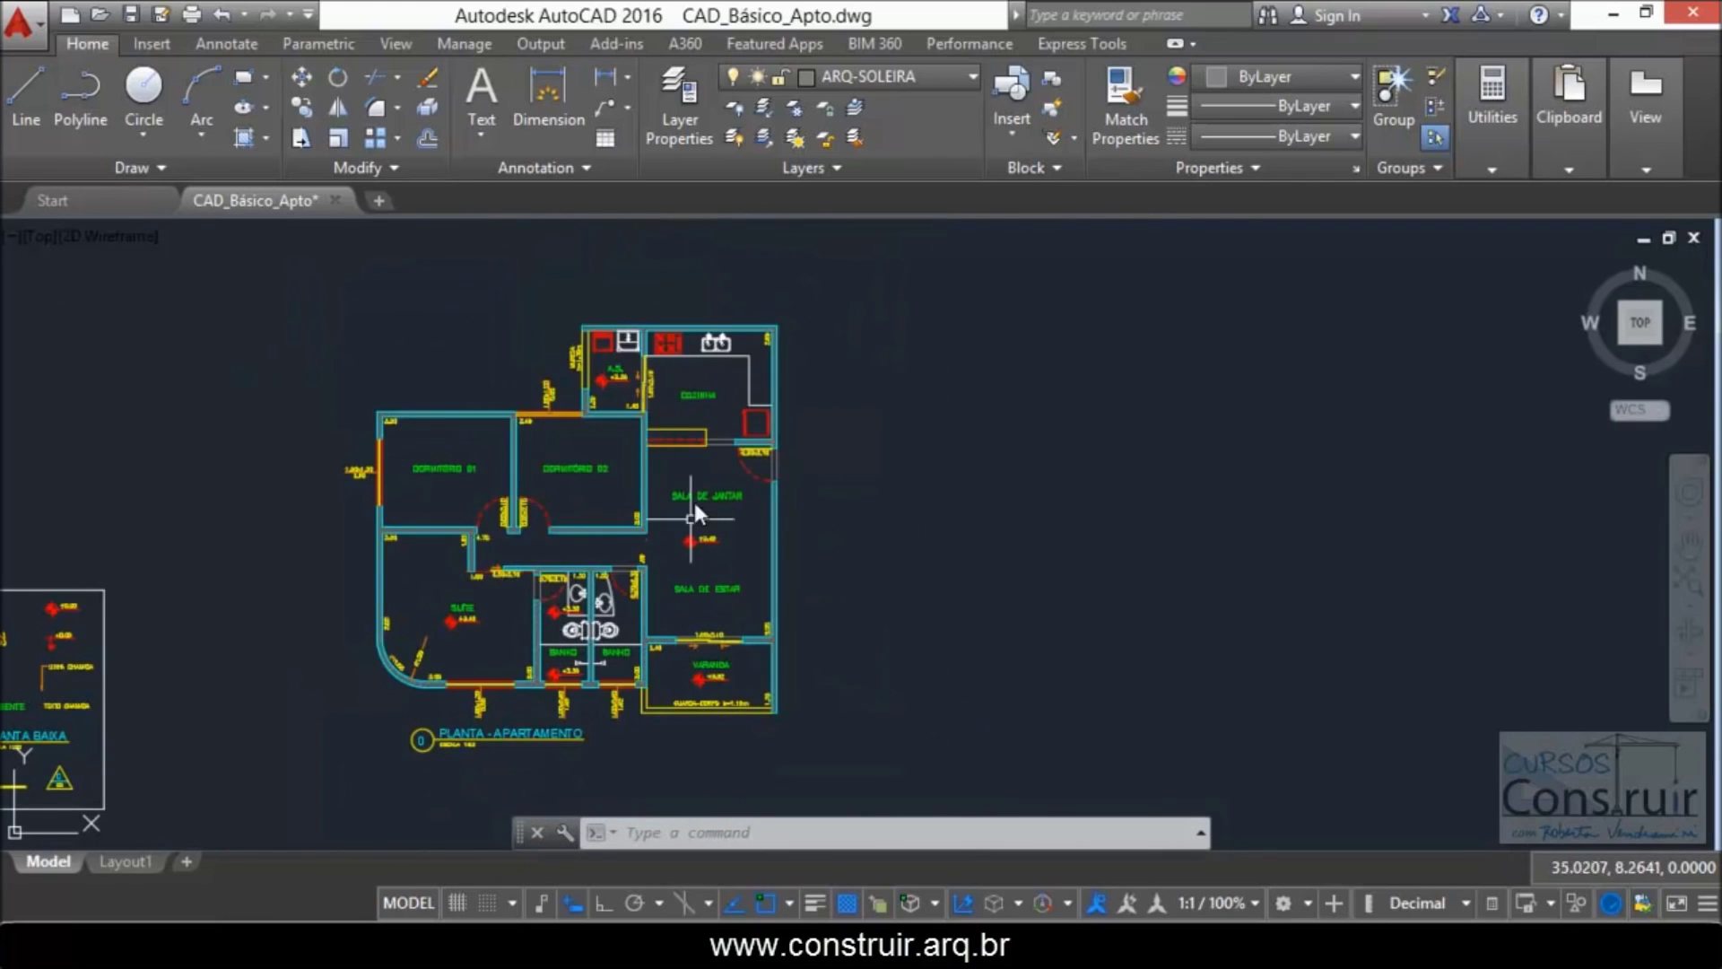
{"action": "scroll", "coordinate": [609, 663], "scroll_direction": "up", "scroll_amount": 4}
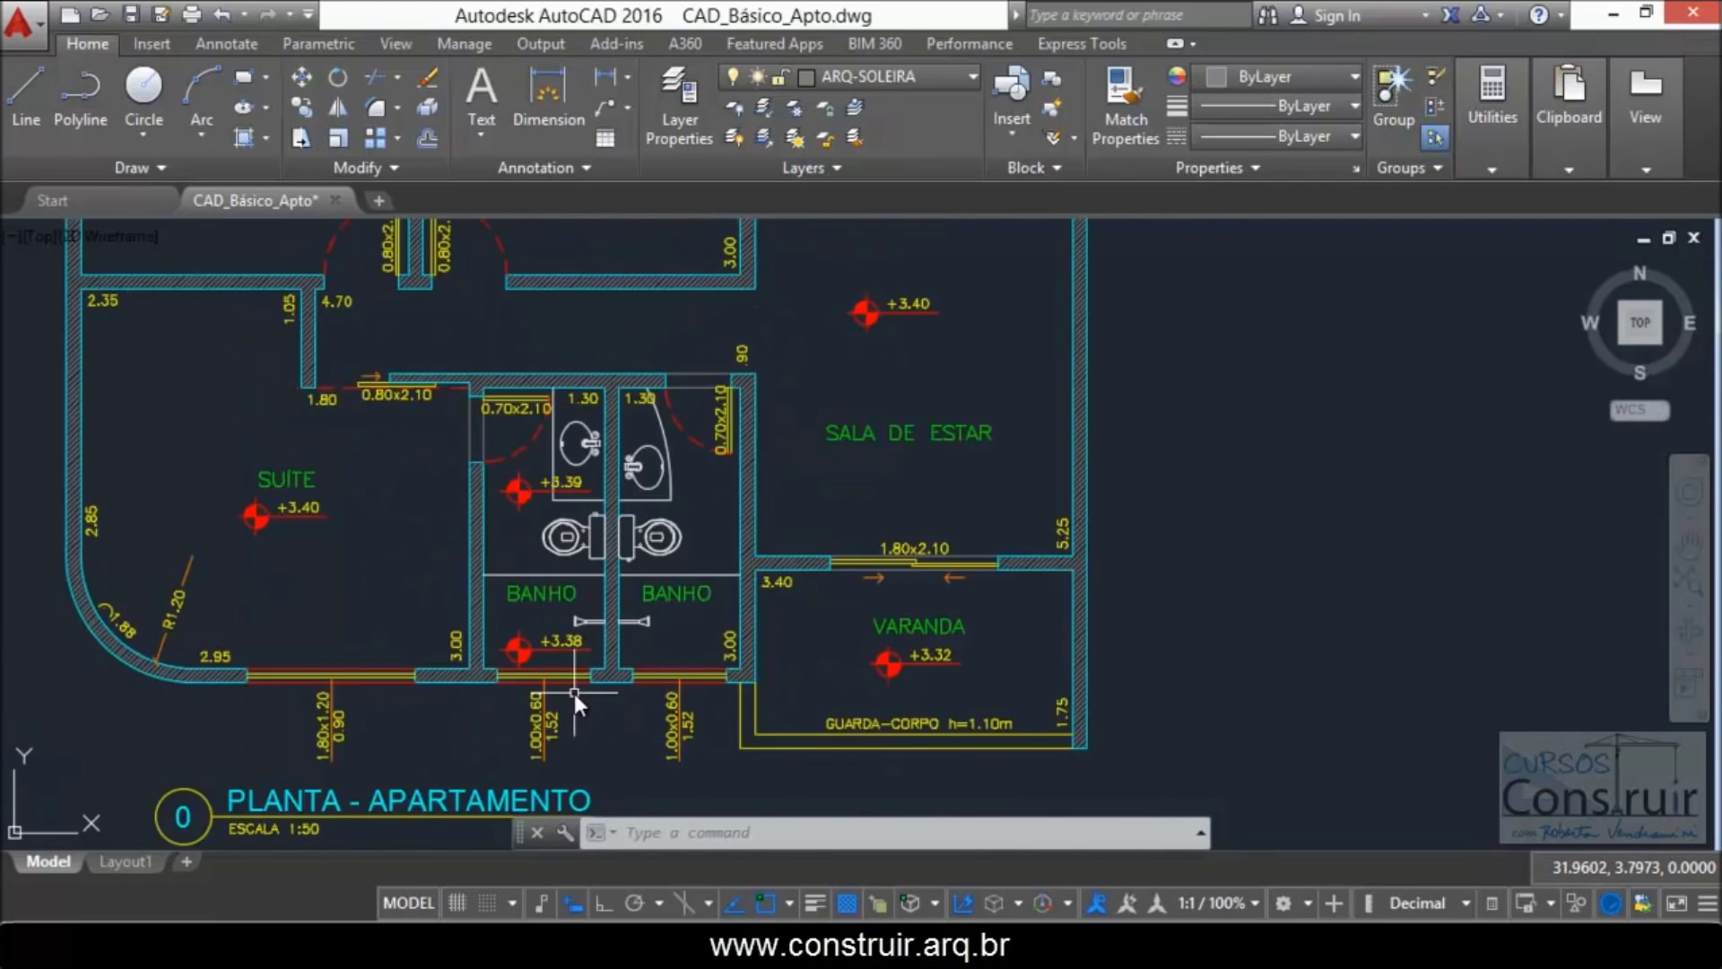
{"action": "scroll", "coordinate": [619, 655], "scroll_direction": "up", "scroll_amount": 2}
{"action": "scroll", "coordinate": [616, 675], "scroll_direction": "down", "scroll_amount": 2}
{"action": "scroll", "coordinate": [502, 511], "scroll_direction": "up", "scroll_amount": 2}
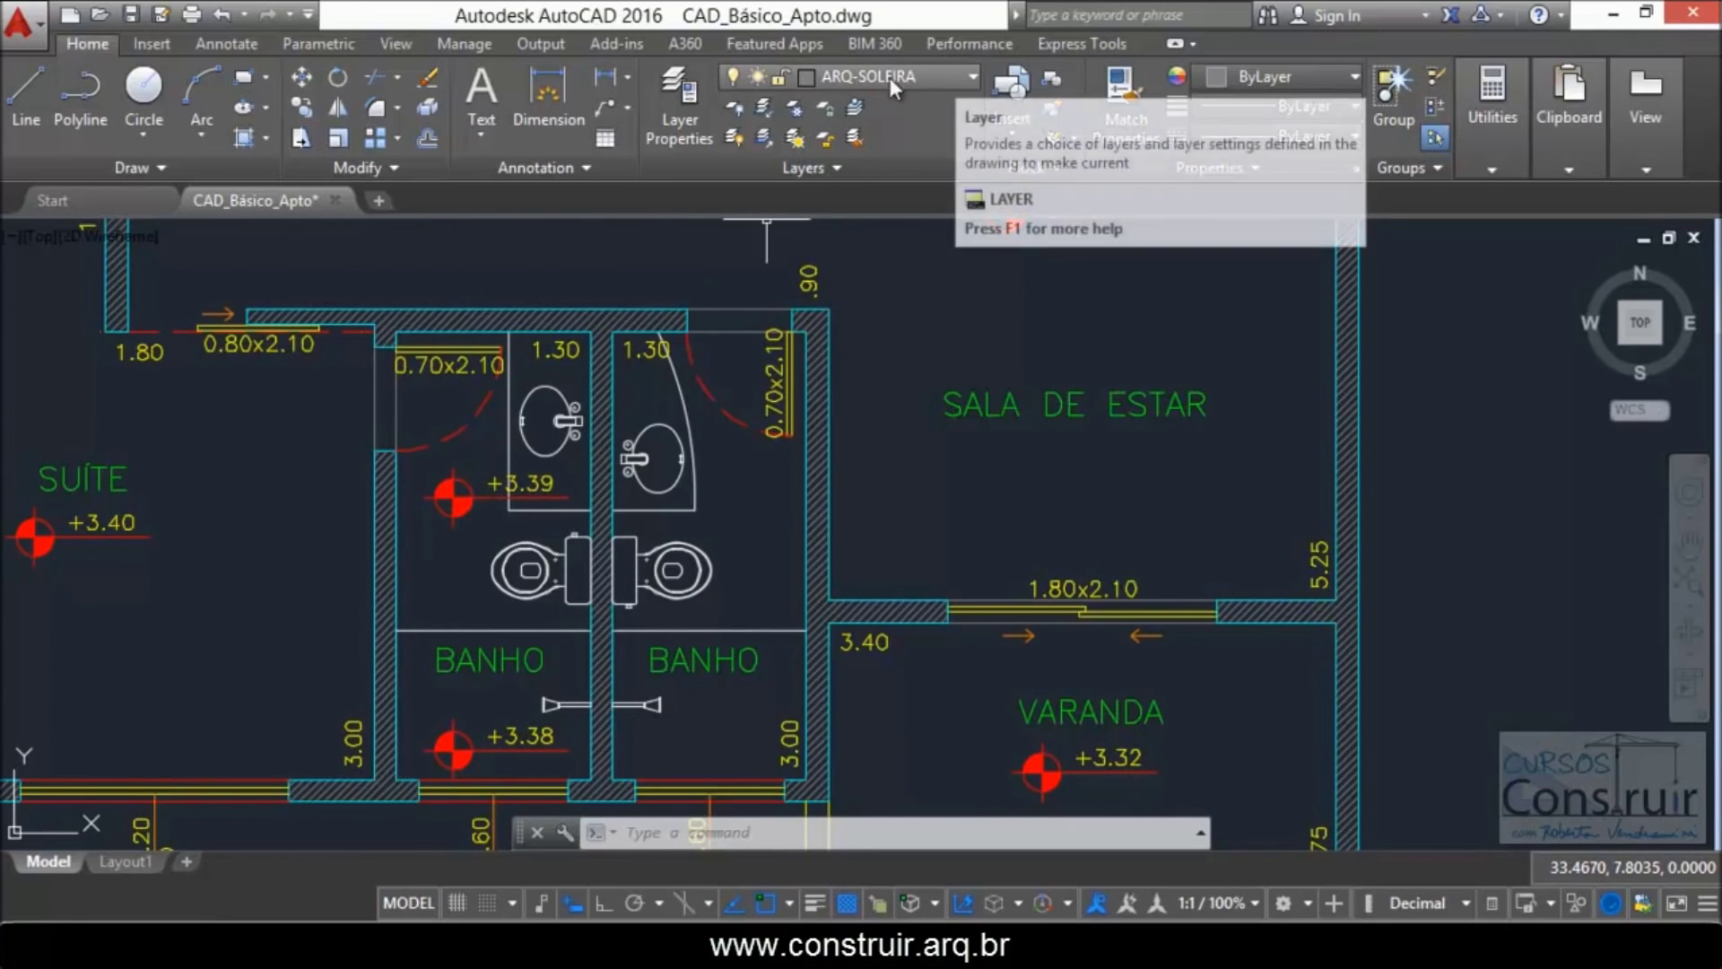
Step: Make ARQ-PISO the current layer
{"action": "left_click", "coordinate": [938, 74]}
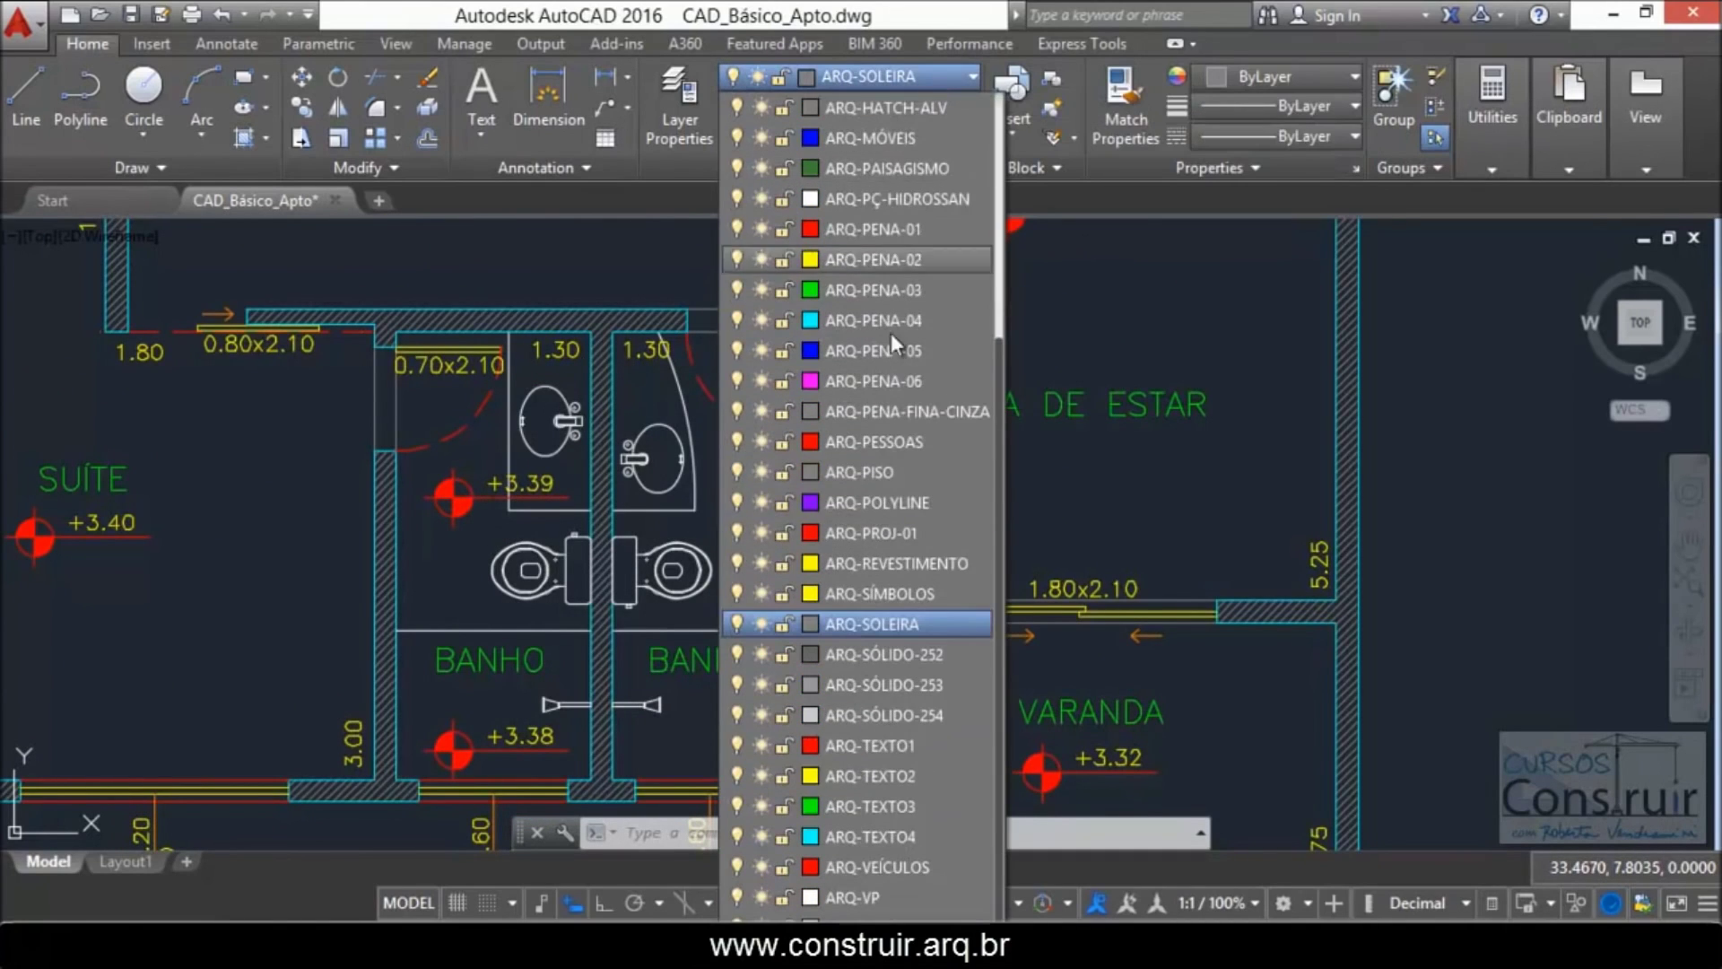
{"action": "left_click", "coordinate": [858, 473]}
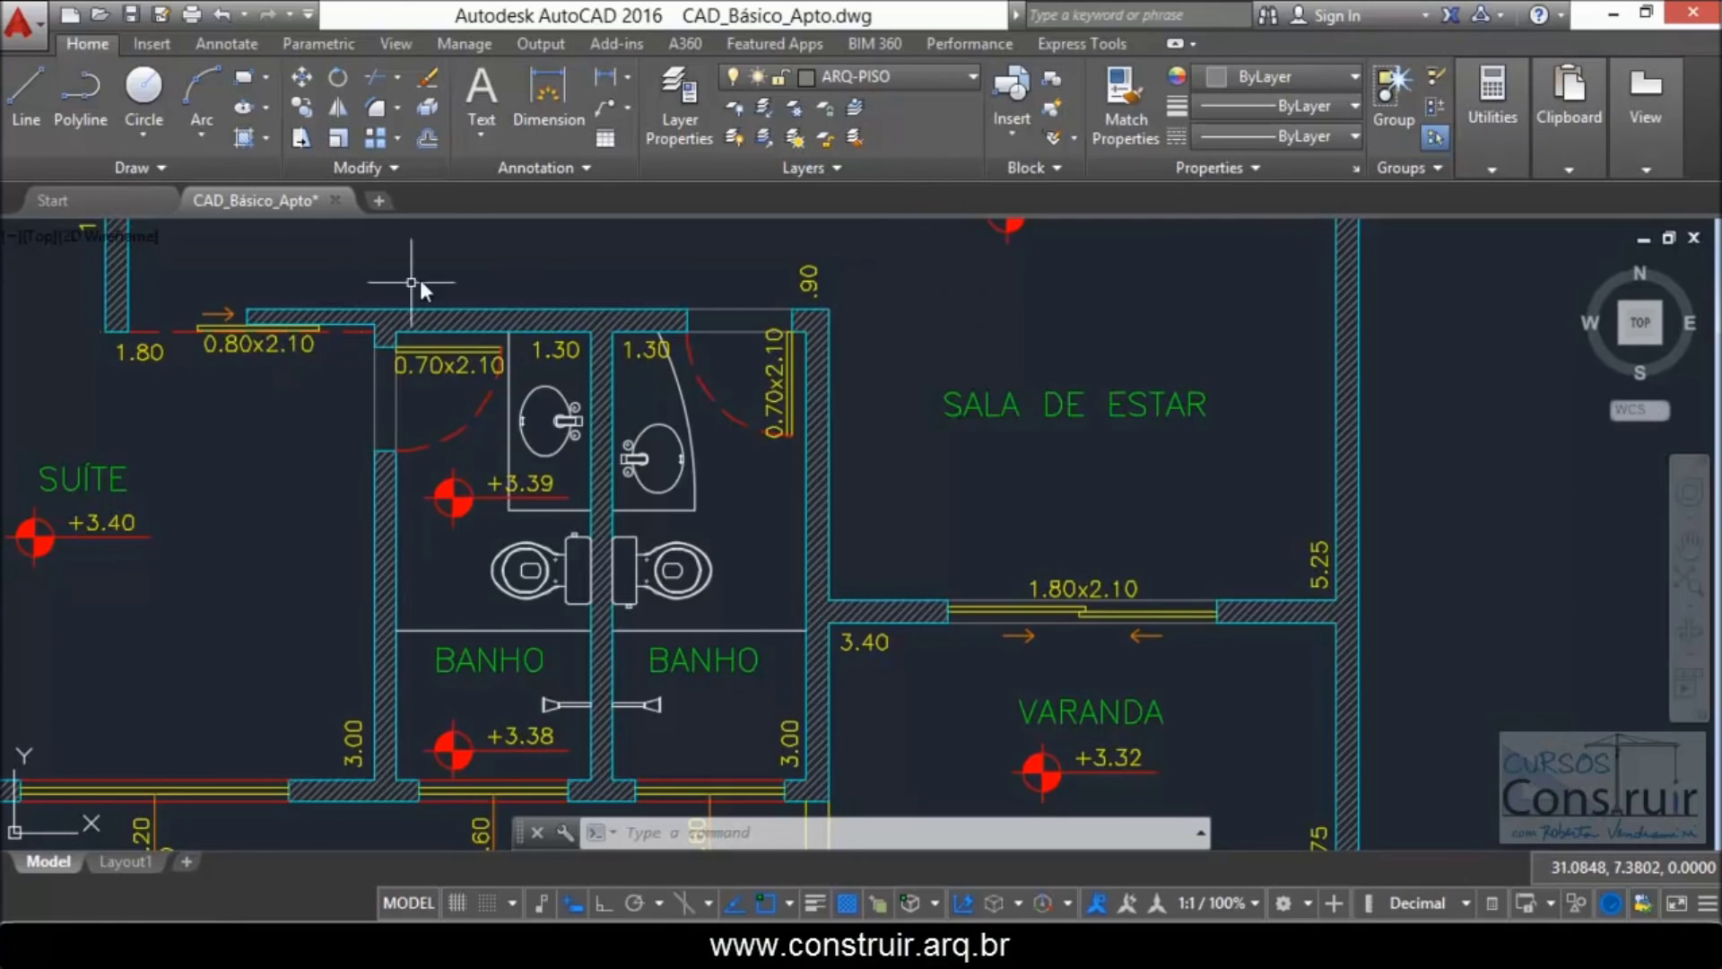
{"action": "scroll", "coordinate": [515, 276], "scroll_direction": "down", "scroll_amount": 3}
Step: Start the HATCH command with the H alias
{"action": "scroll", "coordinate": [408, 415], "scroll_direction": "up", "scroll_amount": 3}
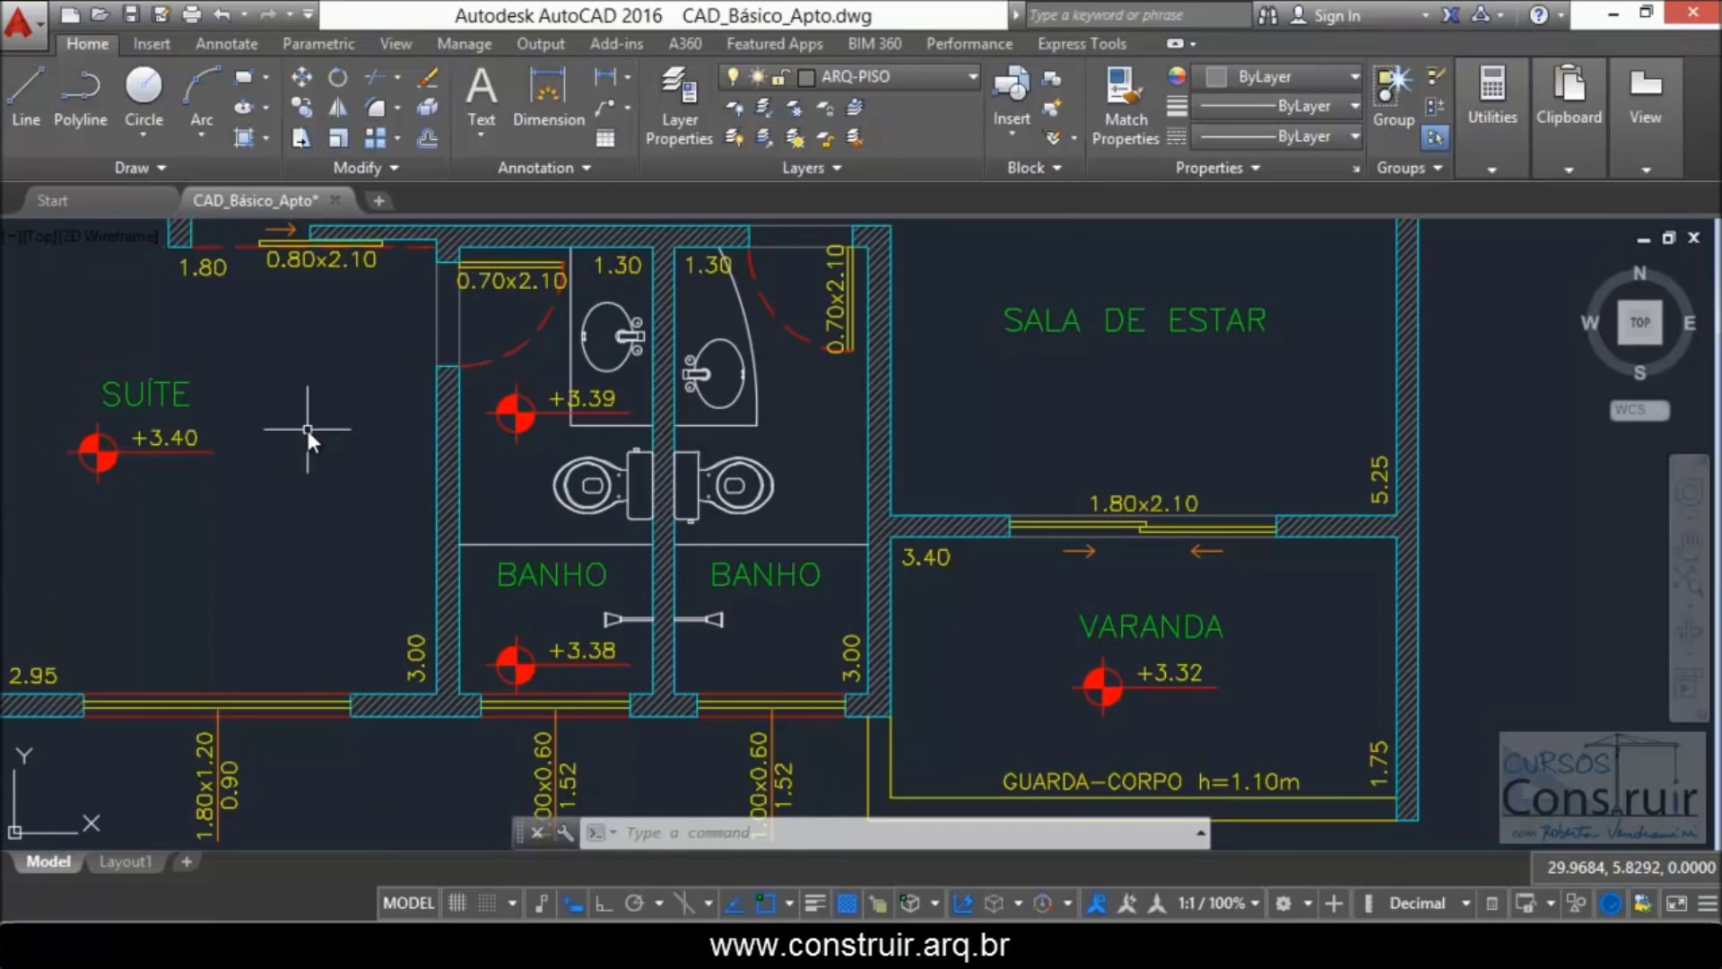
{"action": "type", "text": "H"}
{"action": "key", "text": "Return"}
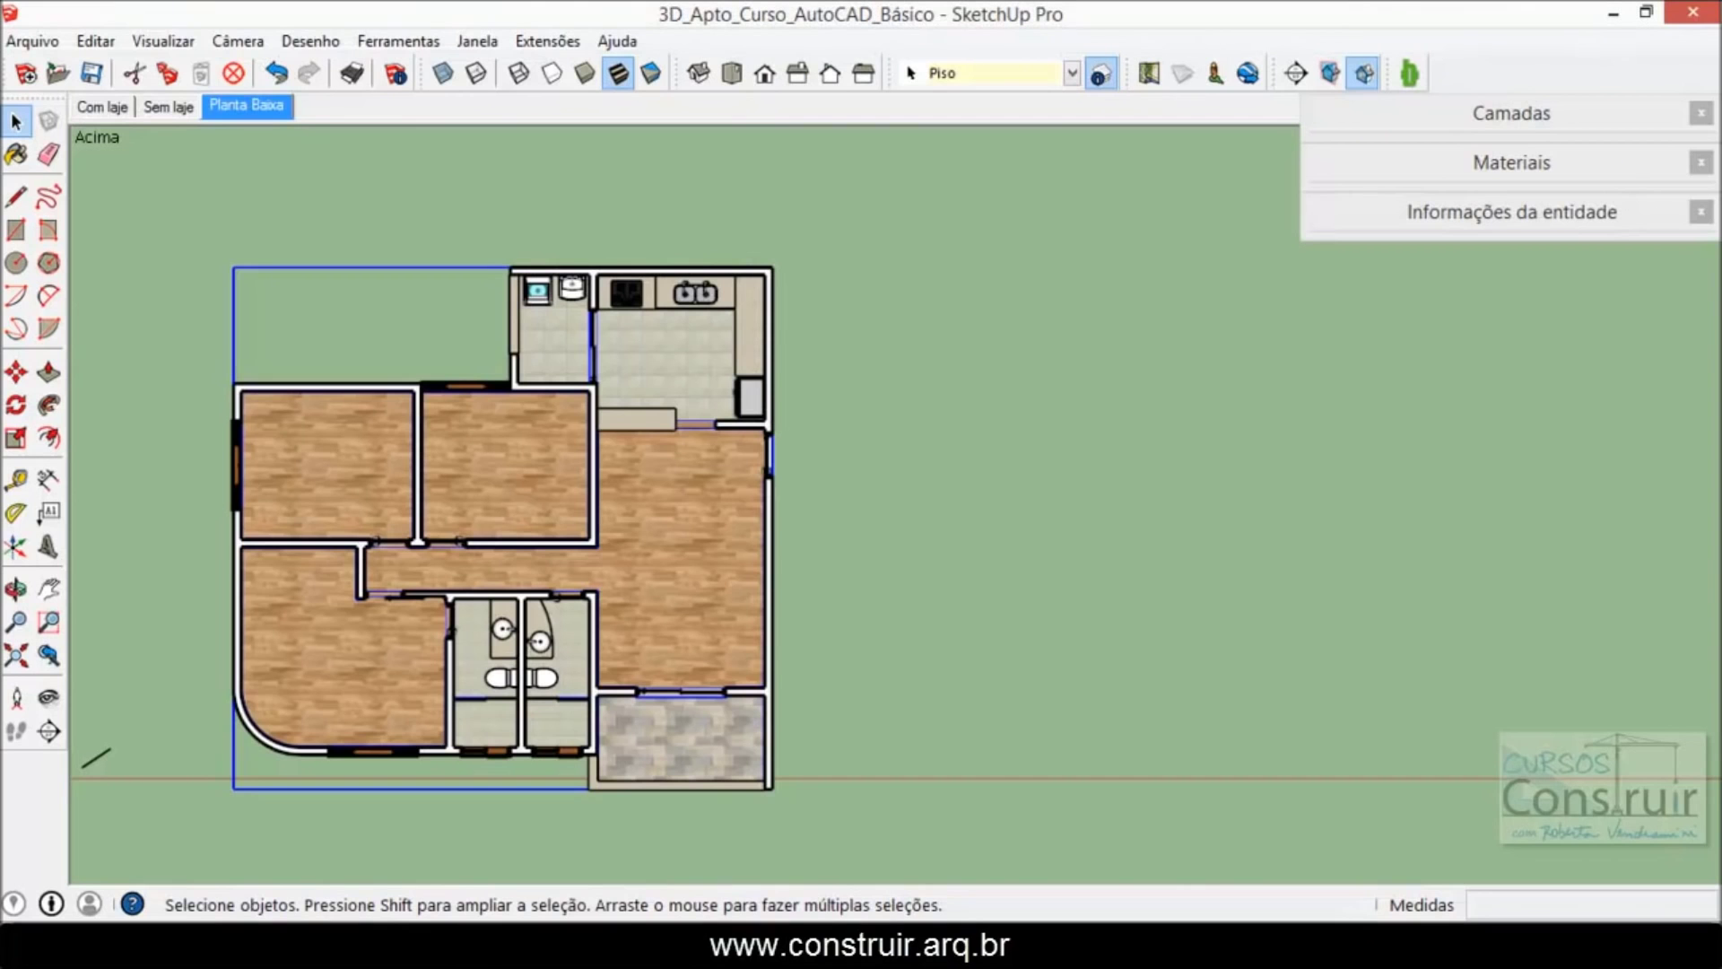
Step: Zoom in on the two bathrooms' tiled floors, sinks and toilets in the Planta Baixa scene
{"action": "scroll", "coordinate": [460, 628], "scroll_direction": "up", "scroll_amount": 1}
{"action": "scroll", "coordinate": [460, 628], "scroll_direction": "up", "scroll_amount": 3}
{"action": "scroll", "coordinate": [461, 572], "scroll_direction": "up", "scroll_amount": 2}
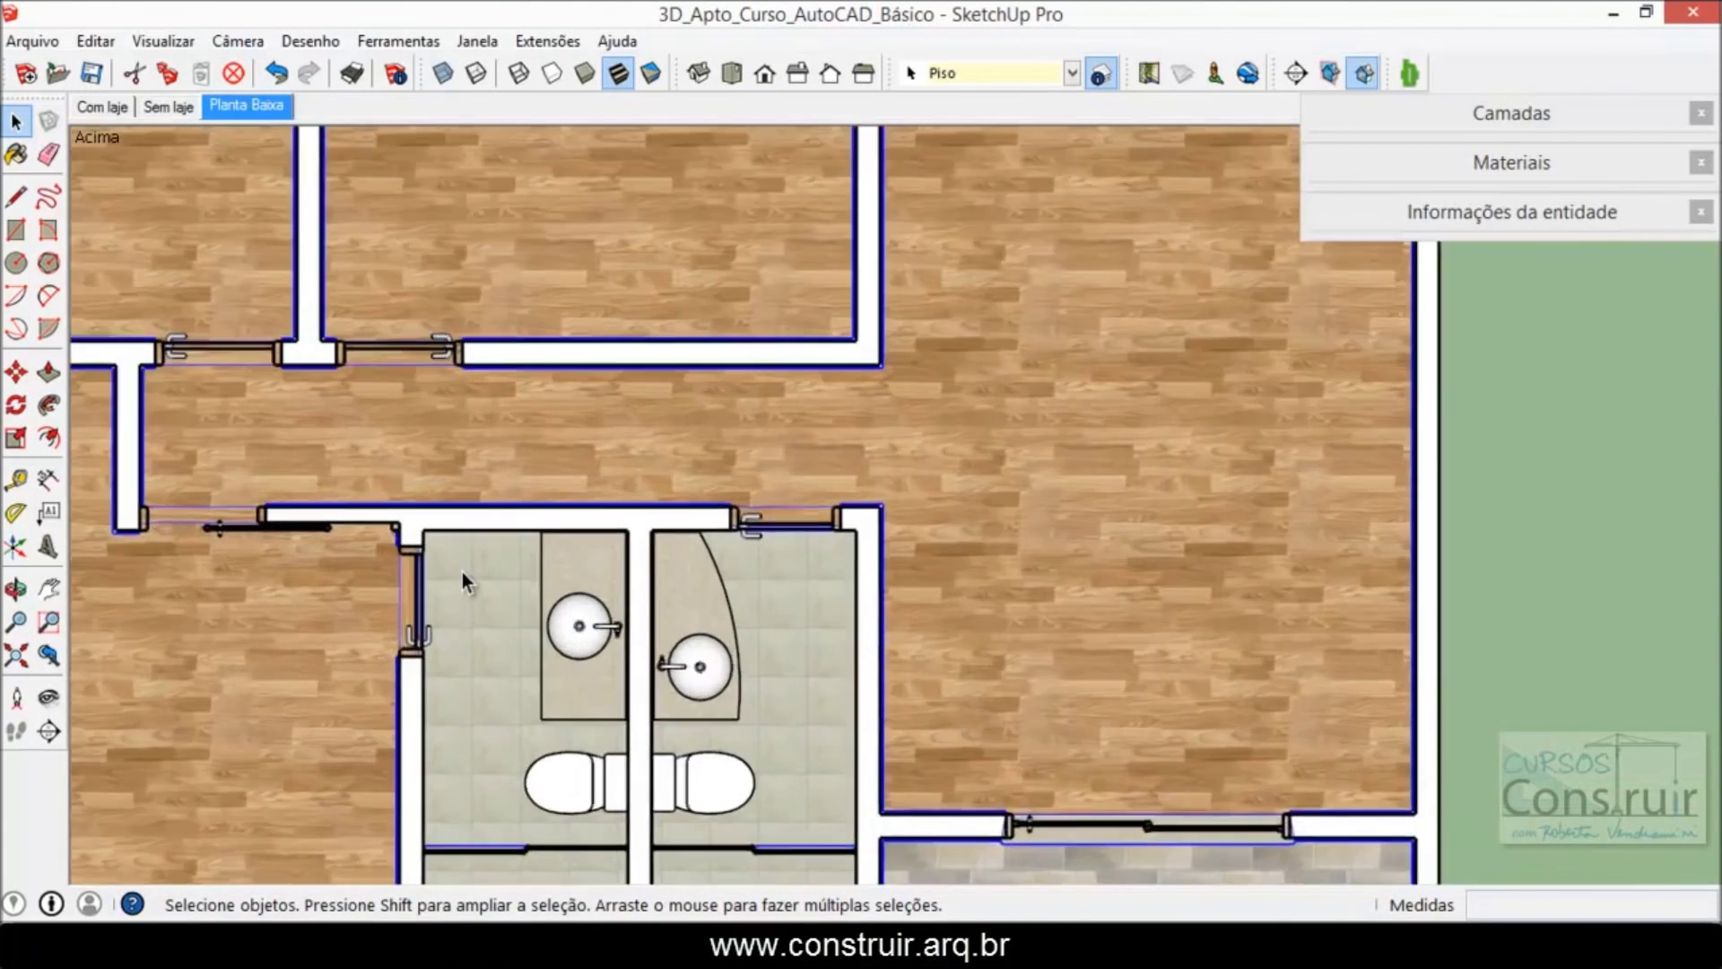
{"action": "scroll", "coordinate": [454, 577], "scroll_direction": "up", "scroll_amount": 2}
{"action": "scroll", "coordinate": [453, 577], "scroll_direction": "up", "scroll_amount": 2}
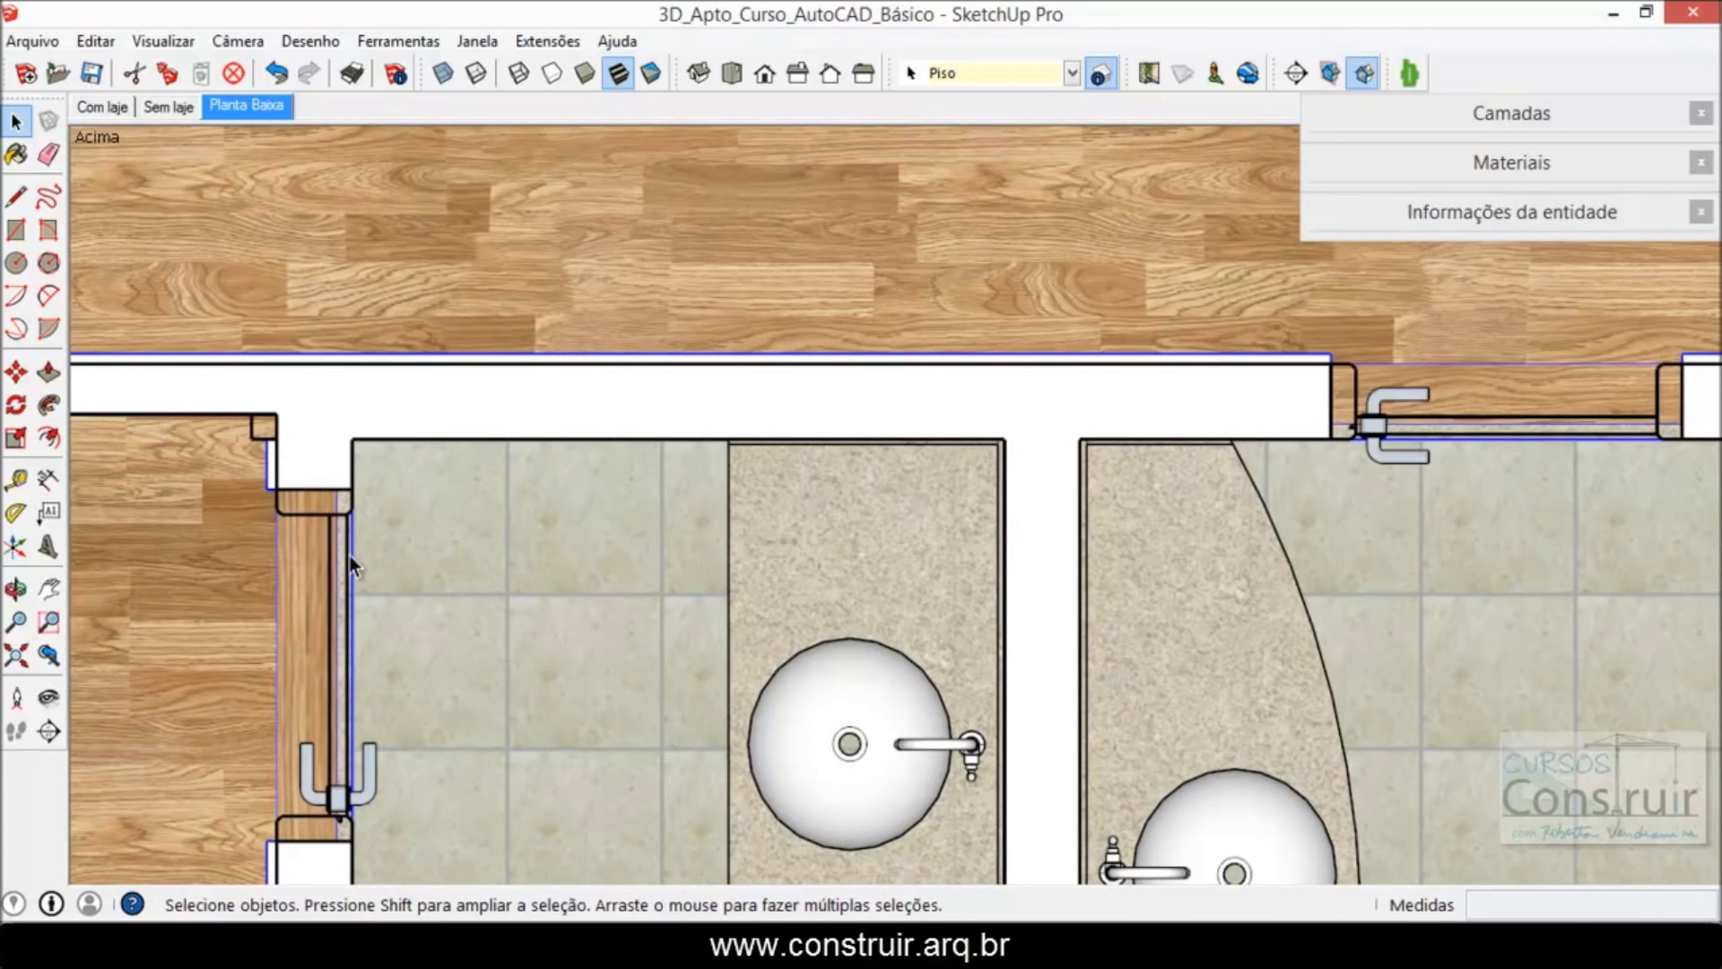
{"action": "scroll", "coordinate": [427, 475], "scroll_direction": "down", "scroll_amount": 1}
{"action": "scroll", "coordinate": [427, 475], "scroll_direction": "down", "scroll_amount": 3}
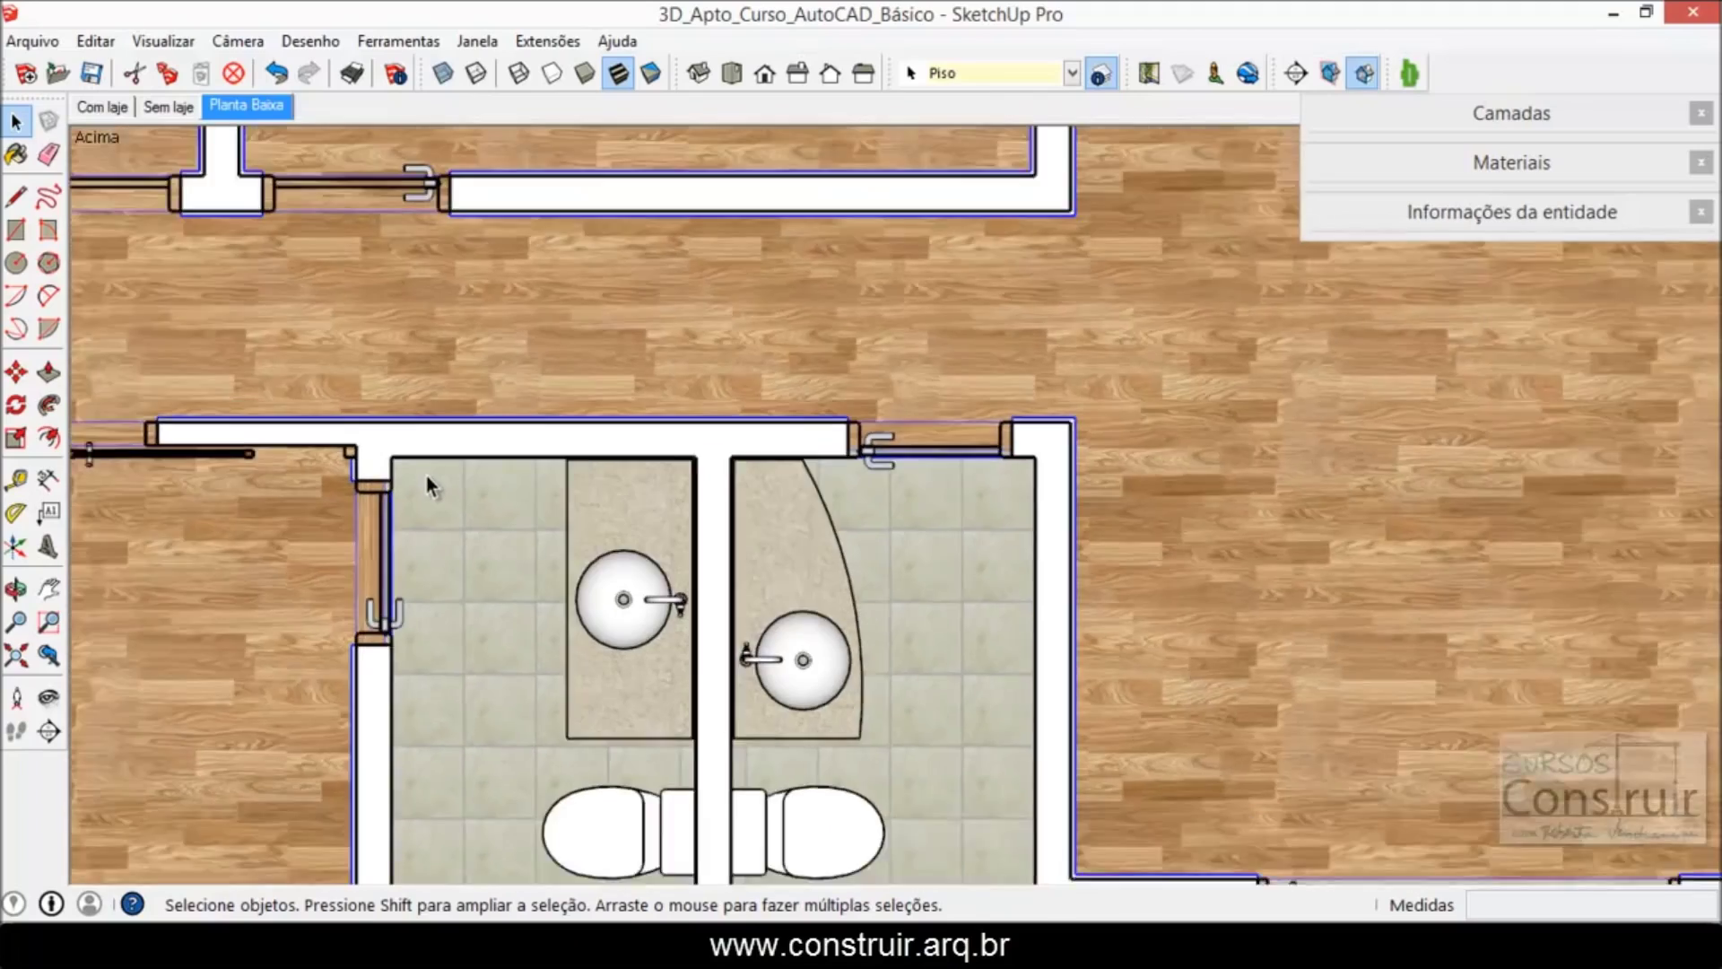
{"action": "scroll", "coordinate": [426, 475], "scroll_direction": "down", "scroll_amount": 2}
{"action": "scroll", "coordinate": [777, 476], "scroll_direction": "up", "scroll_amount": 2}
{"action": "scroll", "coordinate": [769, 476], "scroll_direction": "up", "scroll_amount": 3}
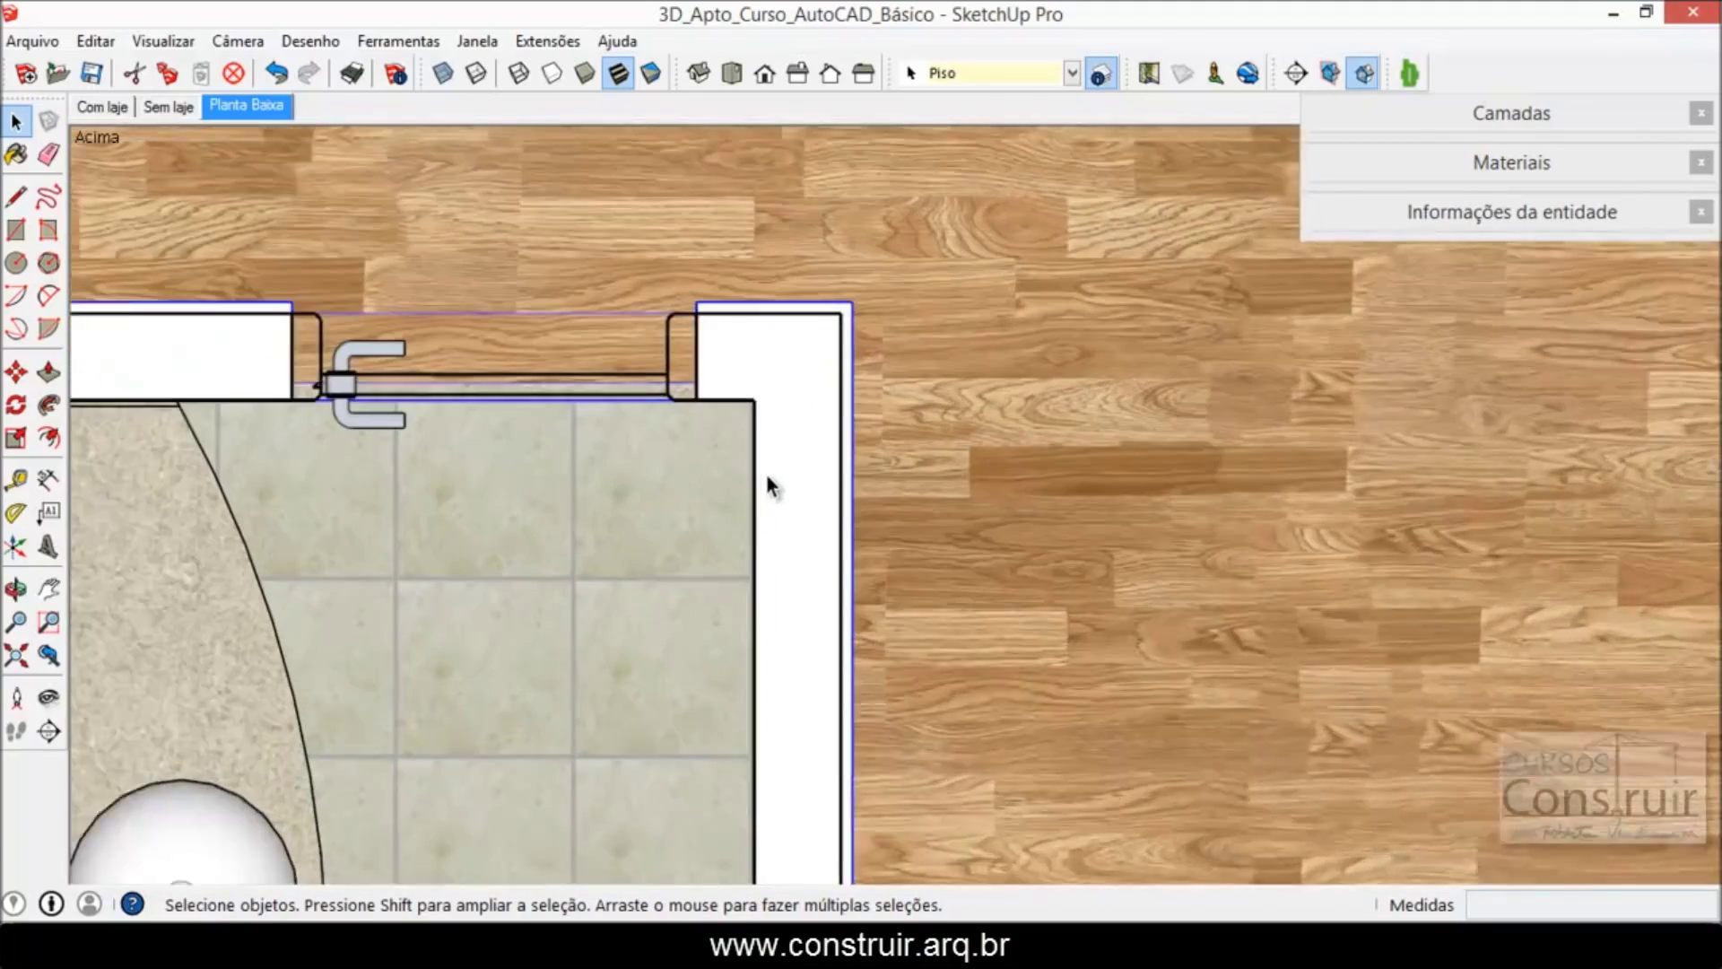
{"action": "scroll", "coordinate": [599, 378], "scroll_direction": "up", "scroll_amount": 1}
{"action": "scroll", "coordinate": [497, 660], "scroll_direction": "down", "scroll_amount": 2}
{"action": "scroll", "coordinate": [485, 664], "scroll_direction": "down", "scroll_amount": 2}
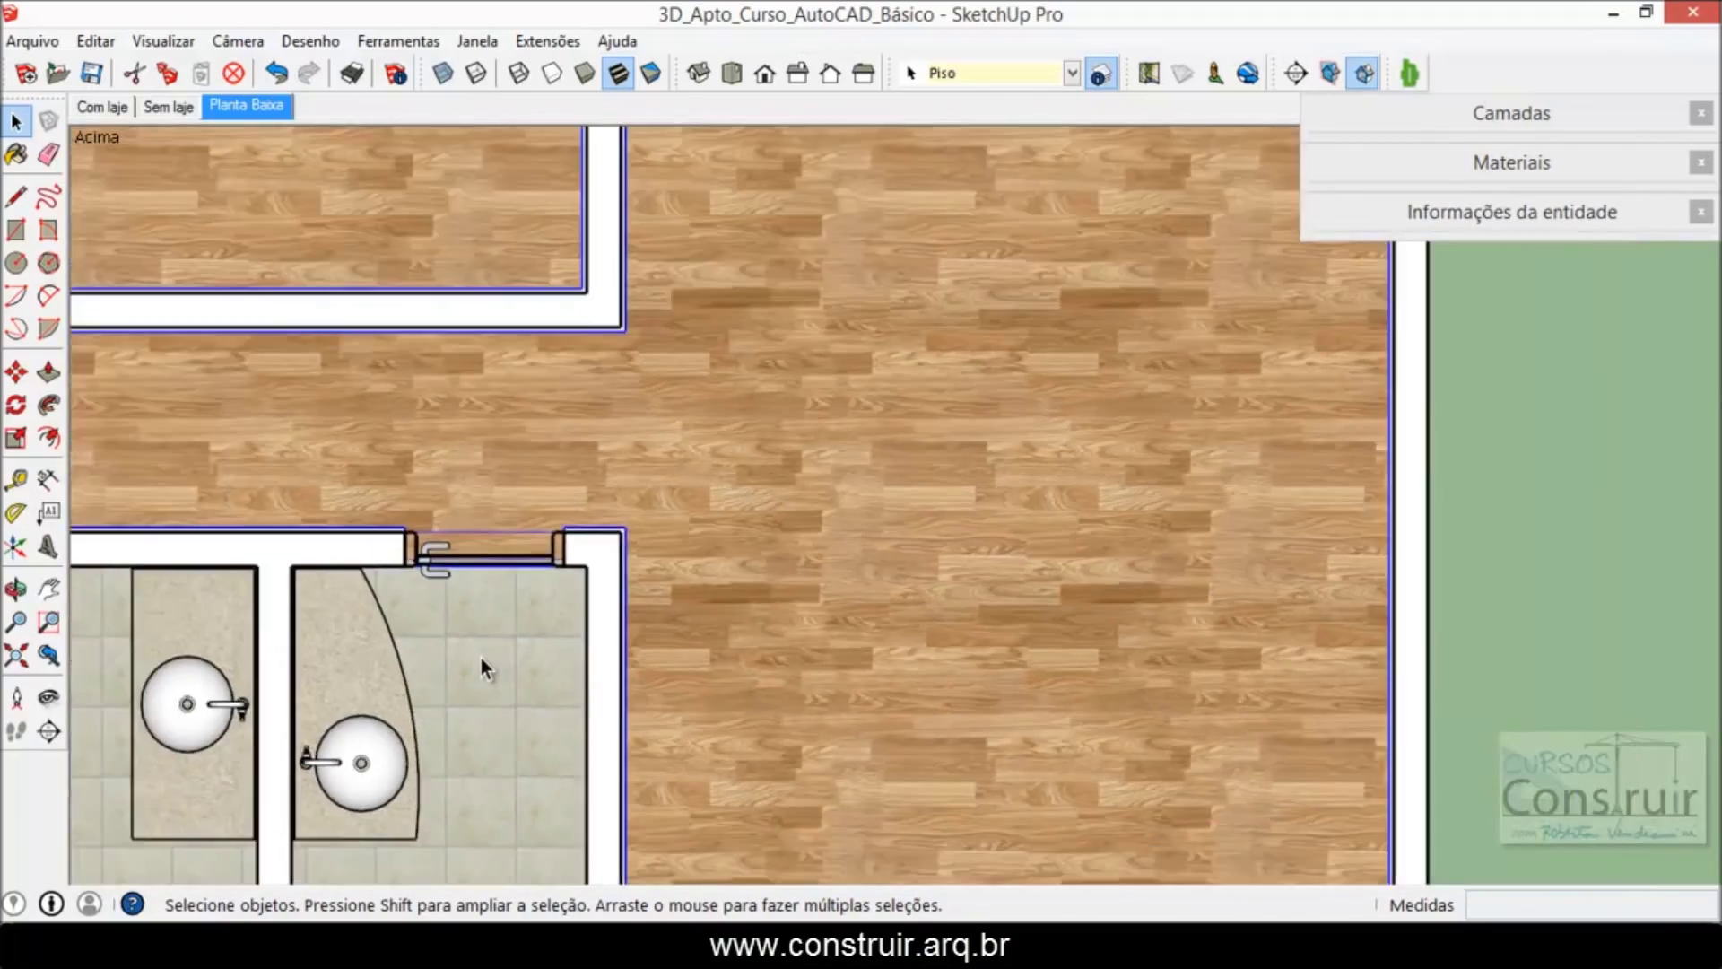
{"action": "scroll", "coordinate": [485, 665], "scroll_direction": "down", "scroll_amount": 2}
{"action": "scroll", "coordinate": [485, 665], "scroll_direction": "down", "scroll_amount": 1}
{"action": "scroll", "coordinate": [660, 180], "scroll_direction": "up", "scroll_amount": 1}
{"action": "scroll", "coordinate": [569, 251], "scroll_direction": "up", "scroll_amount": 2}
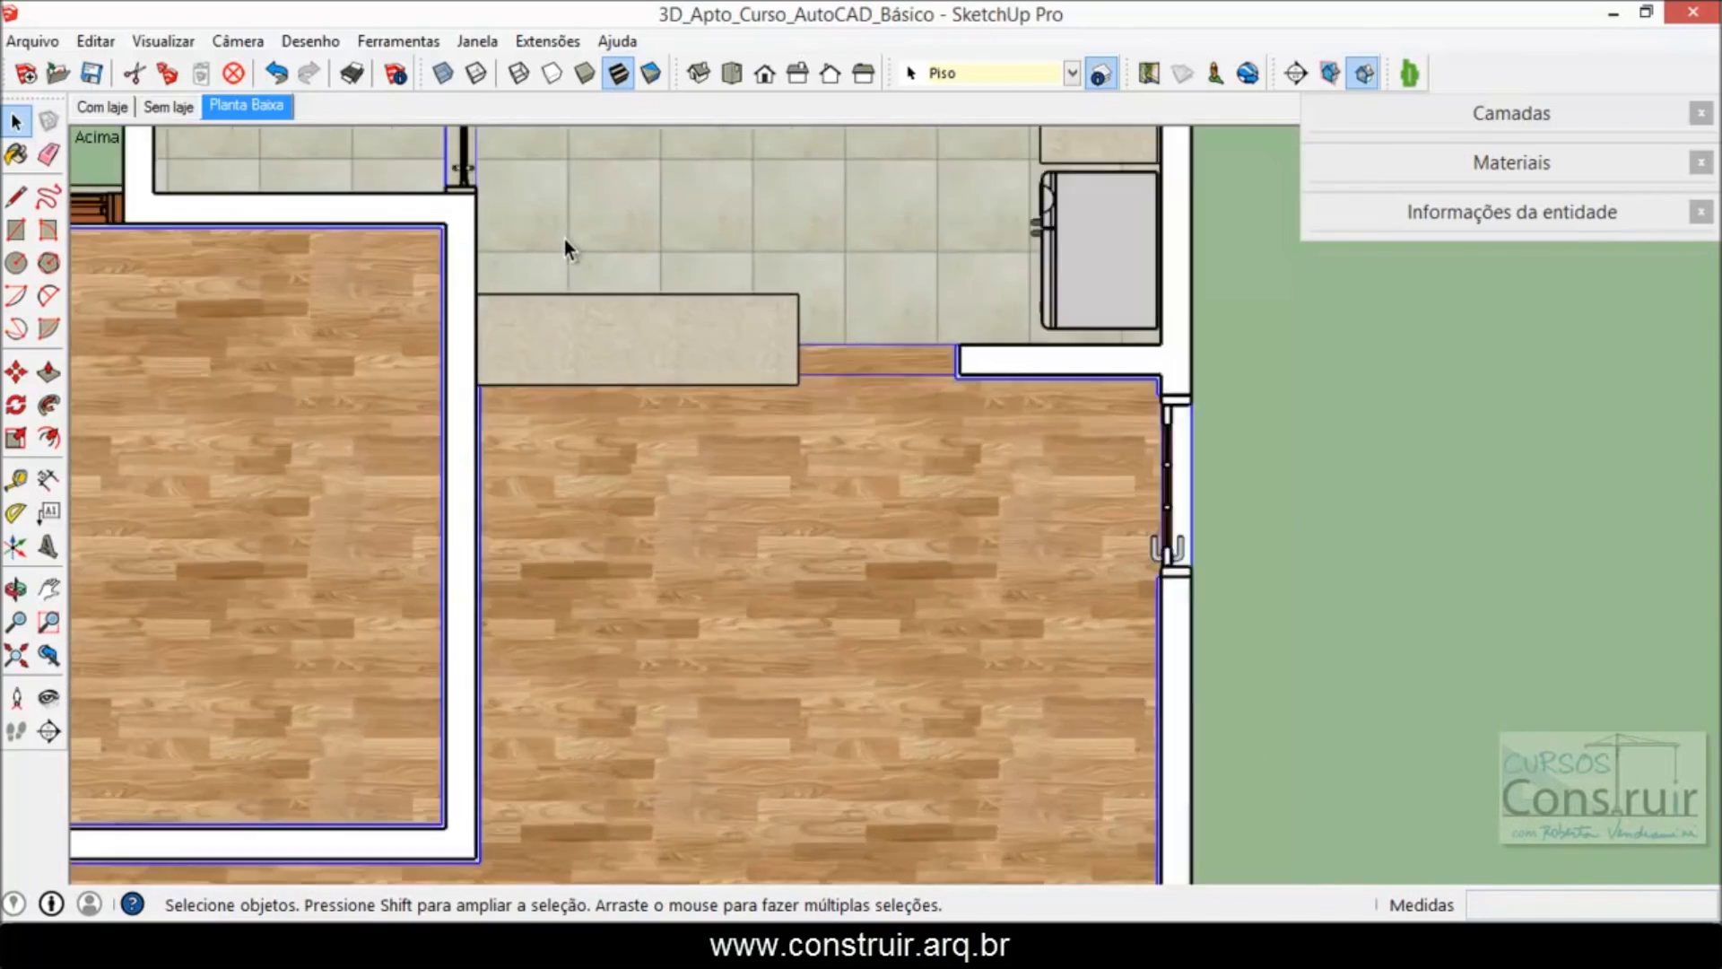
{"action": "scroll", "coordinate": [561, 286], "scroll_direction": "up", "scroll_amount": 2}
{"action": "mouse_move", "coordinate": [575, 395]}
{"action": "middle_mouse_down"}
{"action": "mouse_move", "coordinate": [828, 521]}
{"action": "mouse_move", "coordinate": [362, 485]}
{"action": "mouse_move", "coordinate": [924, 480]}
{"action": "mouse_move", "coordinate": [704, 520]}
{"action": "middle_mouse_up"}
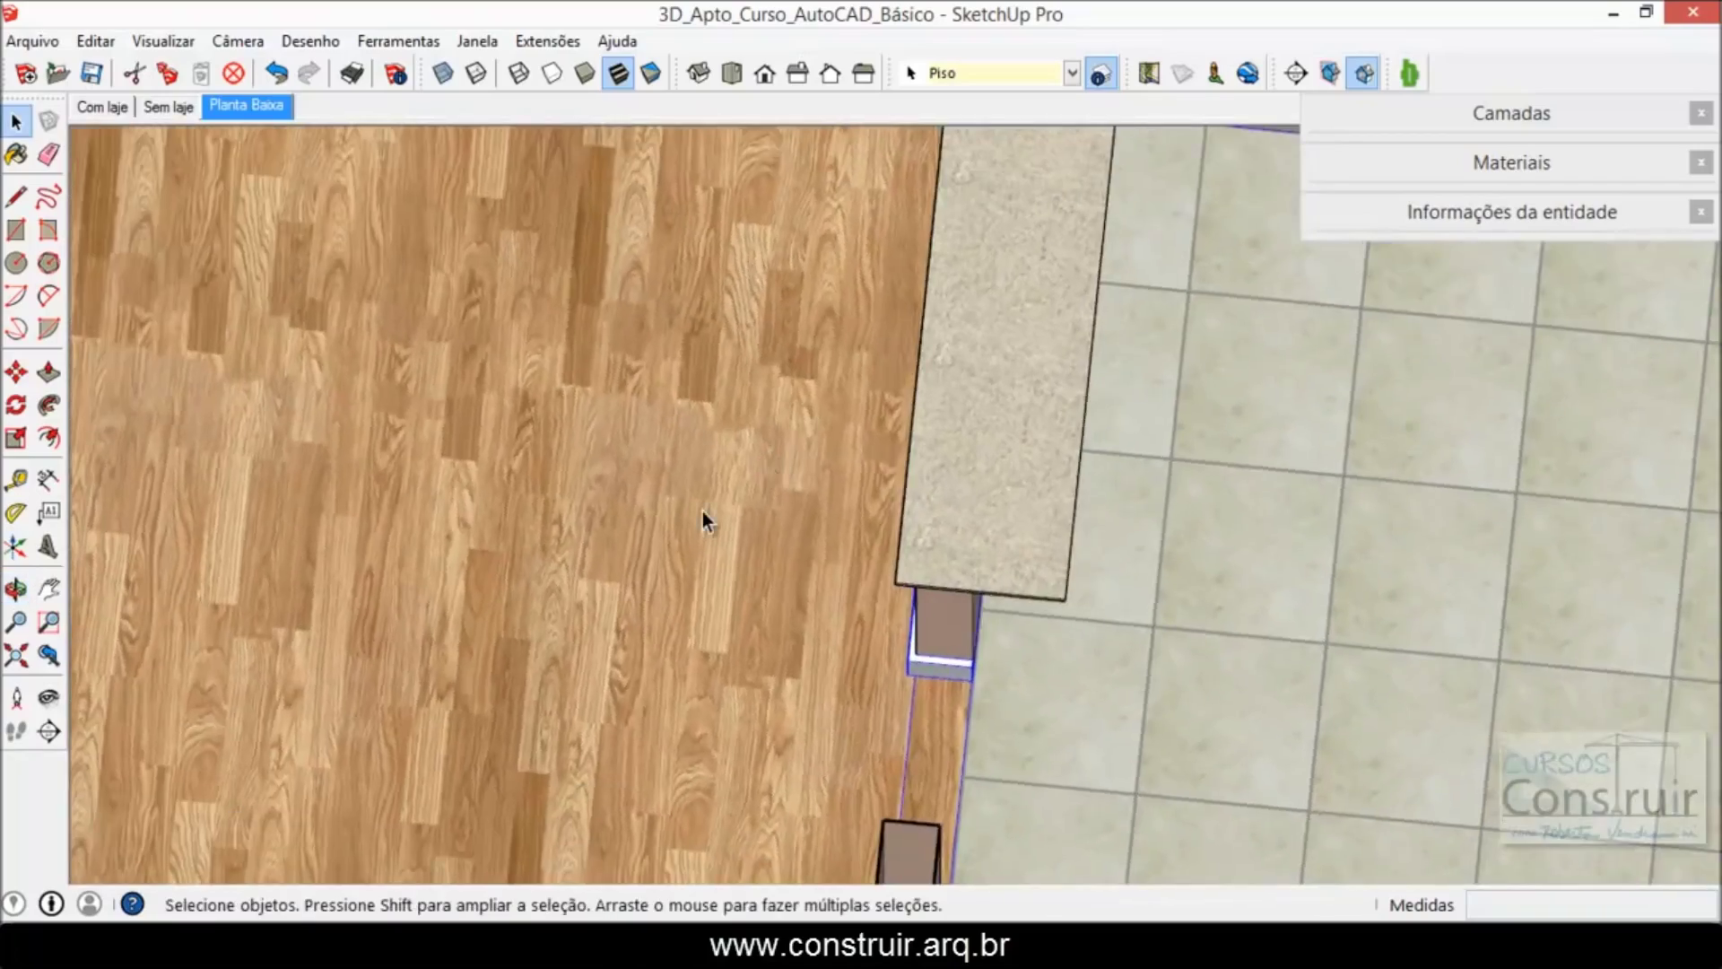
{"action": "scroll", "coordinate": [704, 520], "scroll_direction": "down", "scroll_amount": 3}
{"action": "mouse_move", "coordinate": [1242, 589]}
{"action": "middle_mouse_down"}
{"action": "mouse_move", "coordinate": [1120, 448]}
{"action": "mouse_move", "coordinate": [1066, 417]}
{"action": "middle_mouse_up"}
{"action": "scroll", "coordinate": [1066, 421], "scroll_direction": "up", "scroll_amount": 2}
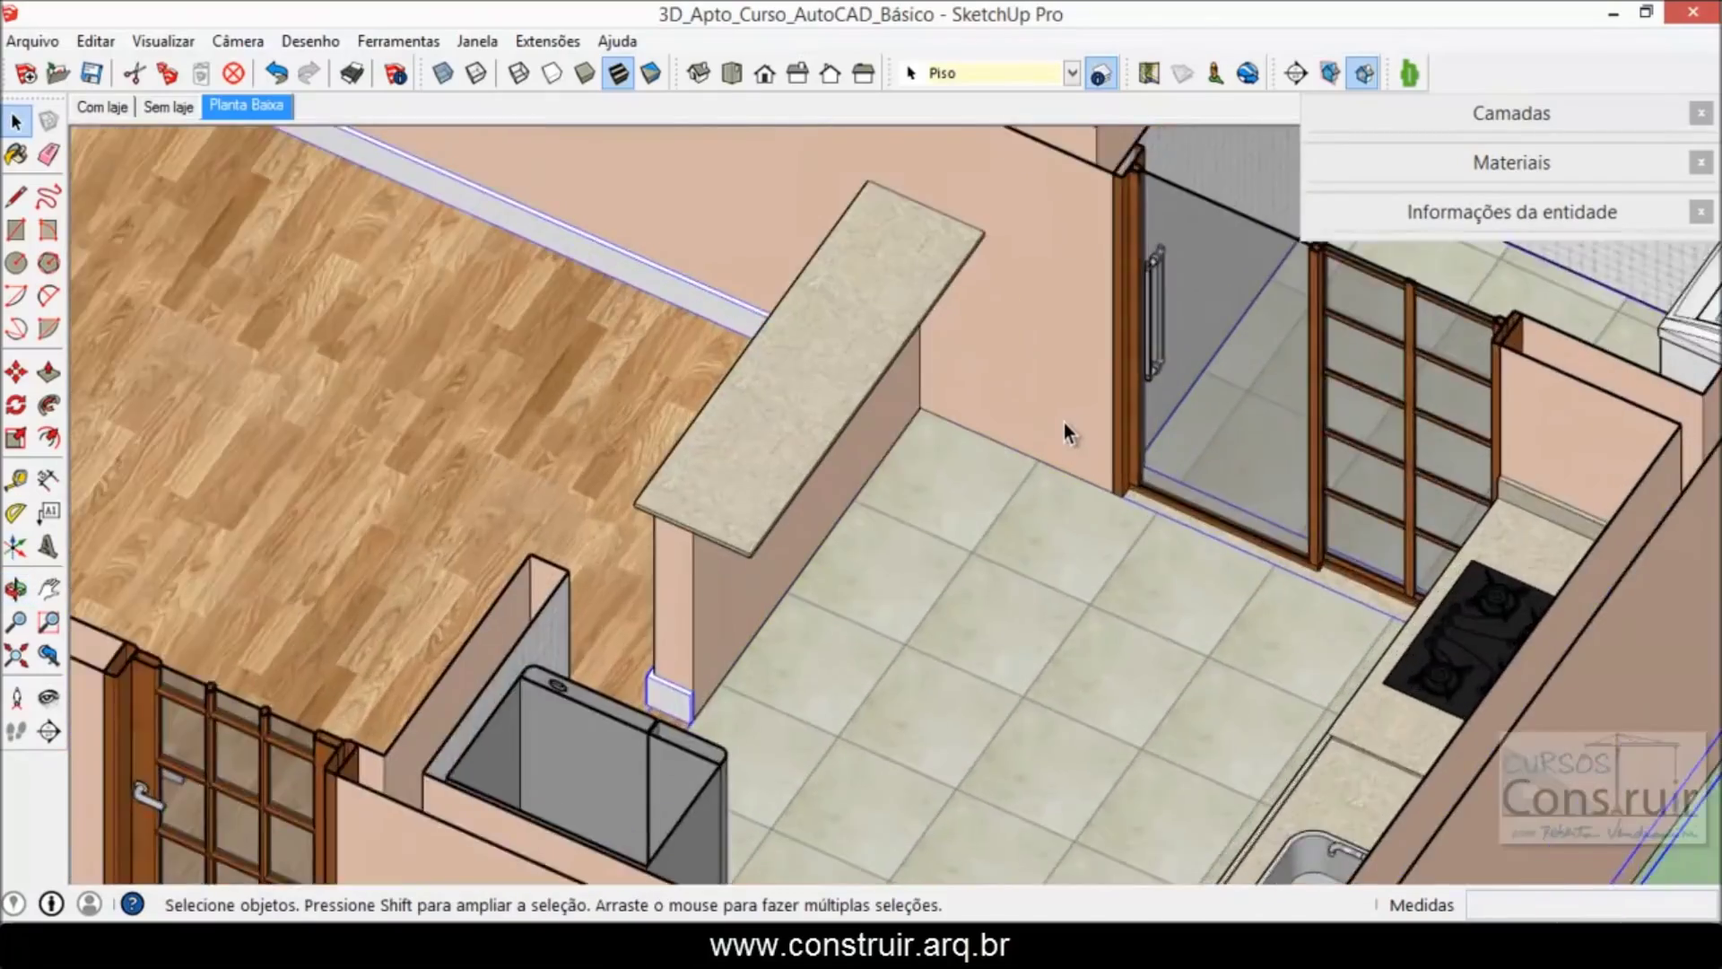
{"action": "scroll", "coordinate": [1055, 429], "scroll_direction": "up", "scroll_amount": 3}
{"action": "scroll", "coordinate": [826, 559], "scroll_direction": "down", "scroll_amount": 3}
{"action": "middle_click_drag", "start_coordinate": [846, 572], "coordinate": [1154, 454]}
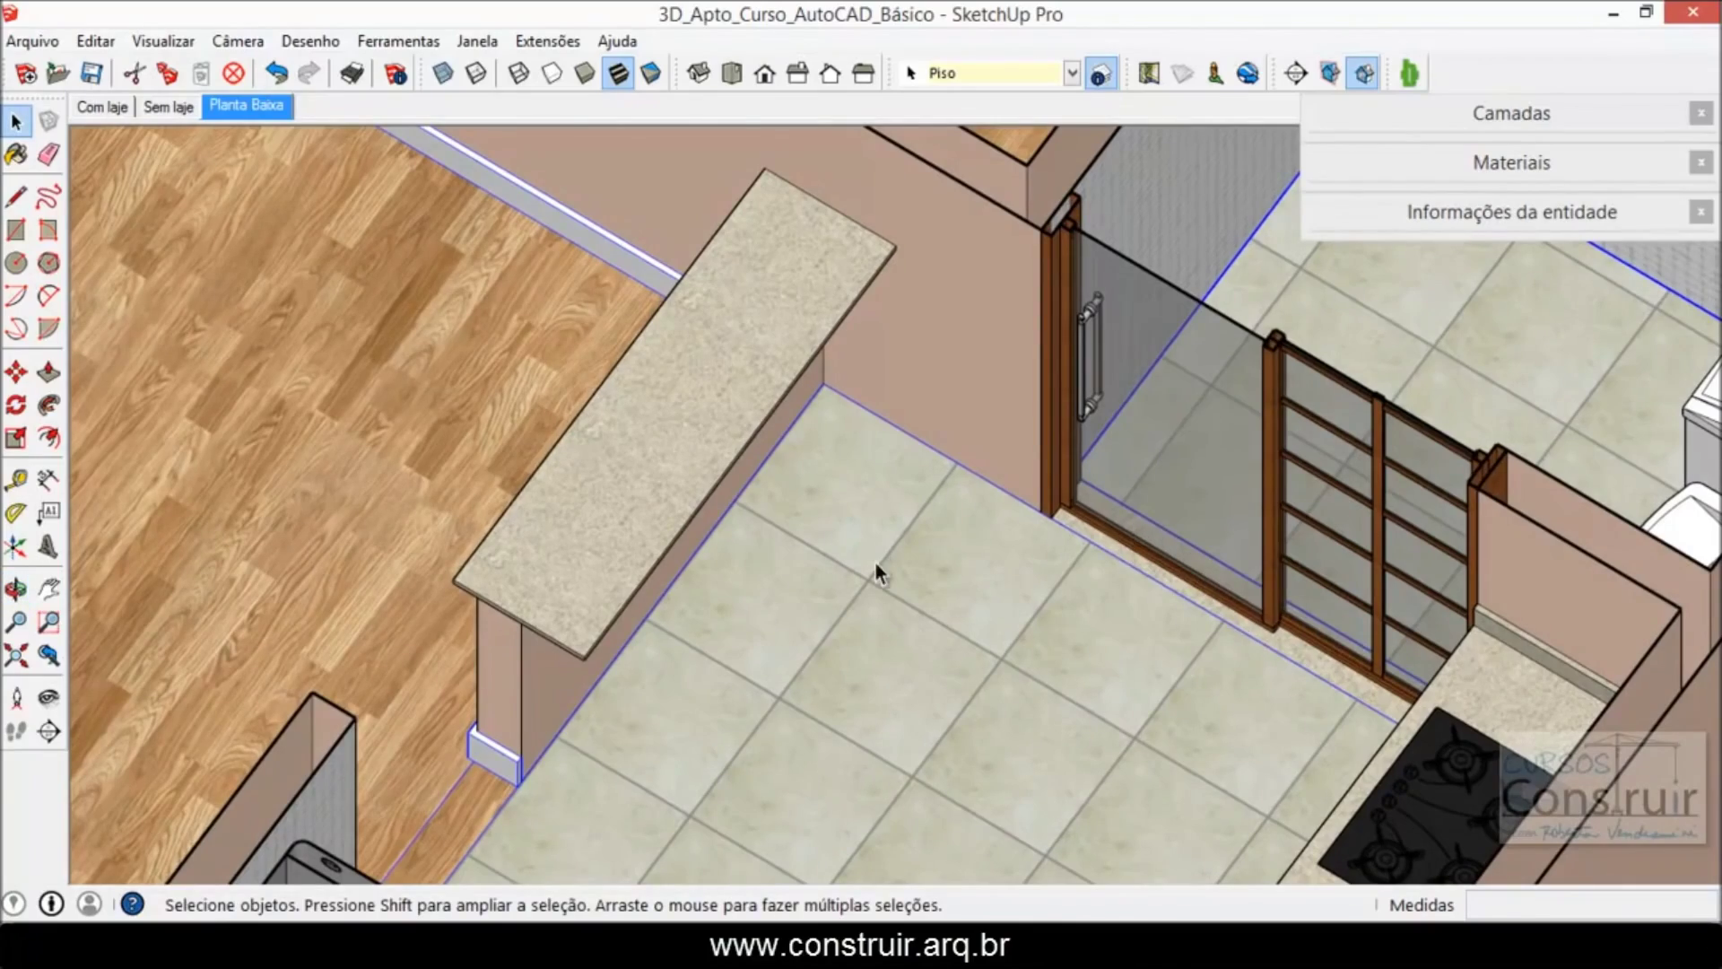
{"action": "scroll", "coordinate": [898, 593], "scroll_direction": "down", "scroll_amount": 3}
{"action": "mouse_move", "coordinate": [928, 645]}
{"action": "middle_mouse_down"}
{"action": "mouse_move", "coordinate": [913, 513]}
{"action": "mouse_move", "coordinate": [996, 634]}
{"action": "middle_mouse_up"}
{"action": "scroll", "coordinate": [914, 499], "scroll_direction": "up", "scroll_amount": 3}
{"action": "scroll", "coordinate": [914, 498], "scroll_direction": "down", "scroll_amount": 3}
{"action": "scroll", "coordinate": [987, 559], "scroll_direction": "up", "scroll_amount": 3}
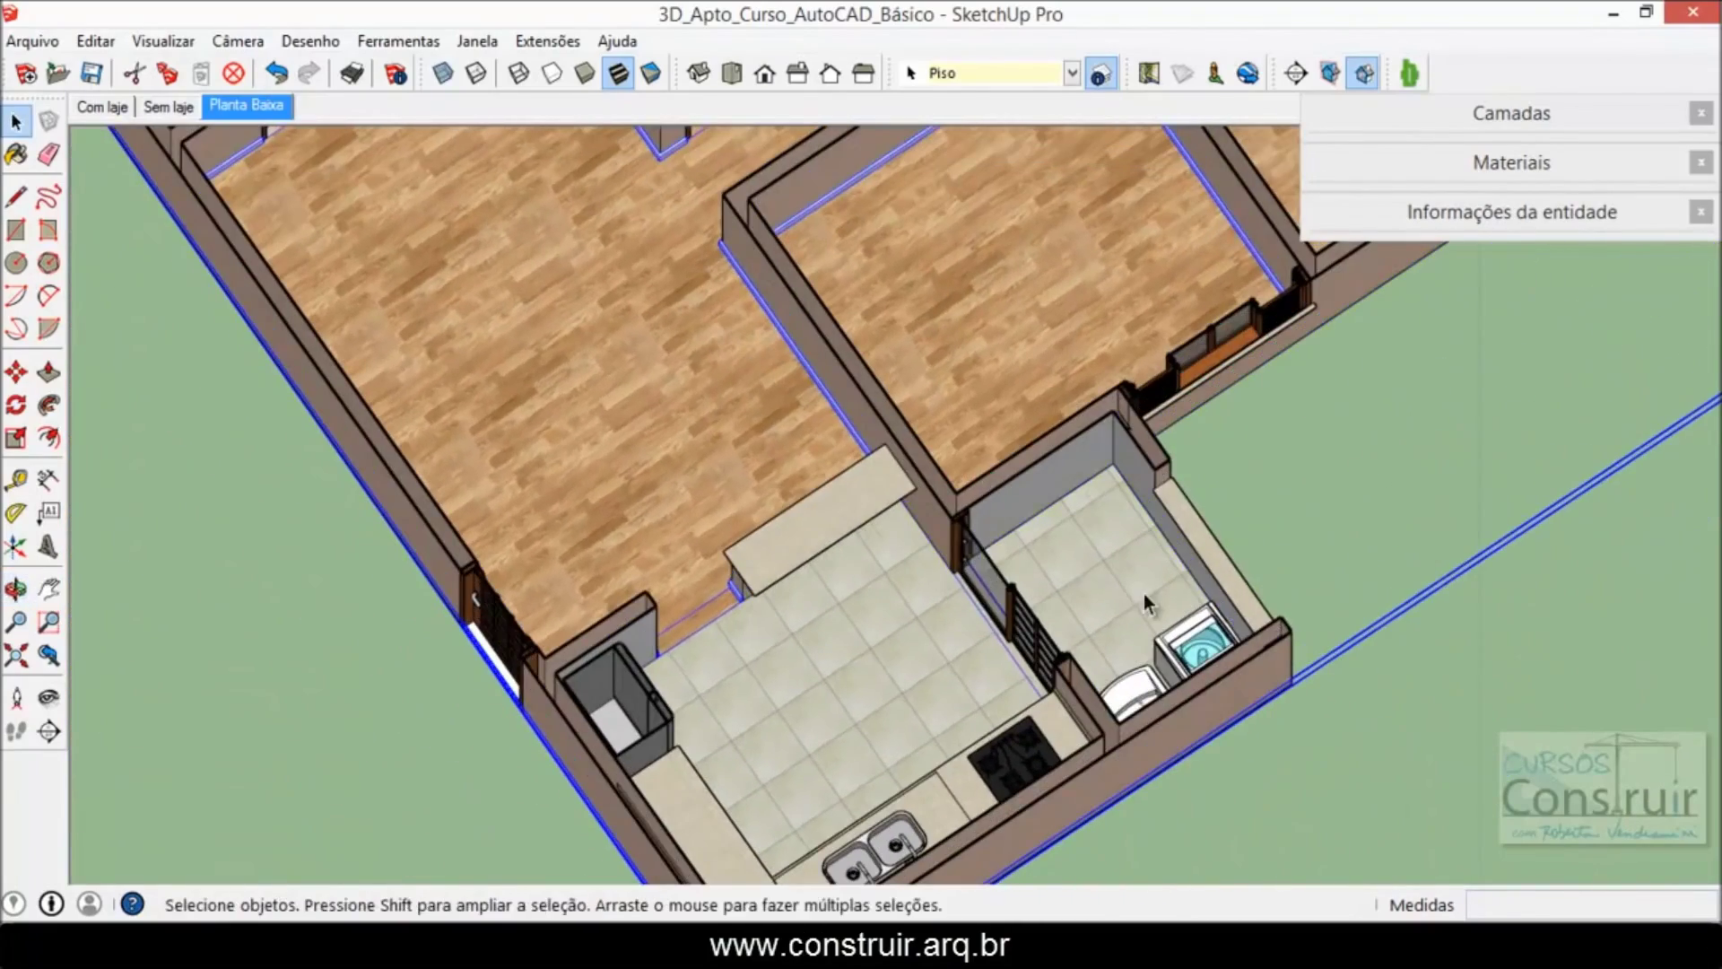
{"action": "scroll", "coordinate": [1144, 594], "scroll_direction": "up", "scroll_amount": 3}
{"action": "middle_click_drag", "start_coordinate": [1126, 604], "coordinate": [935, 588]}
{"action": "scroll", "coordinate": [727, 677], "scroll_direction": "up", "scroll_amount": 2}
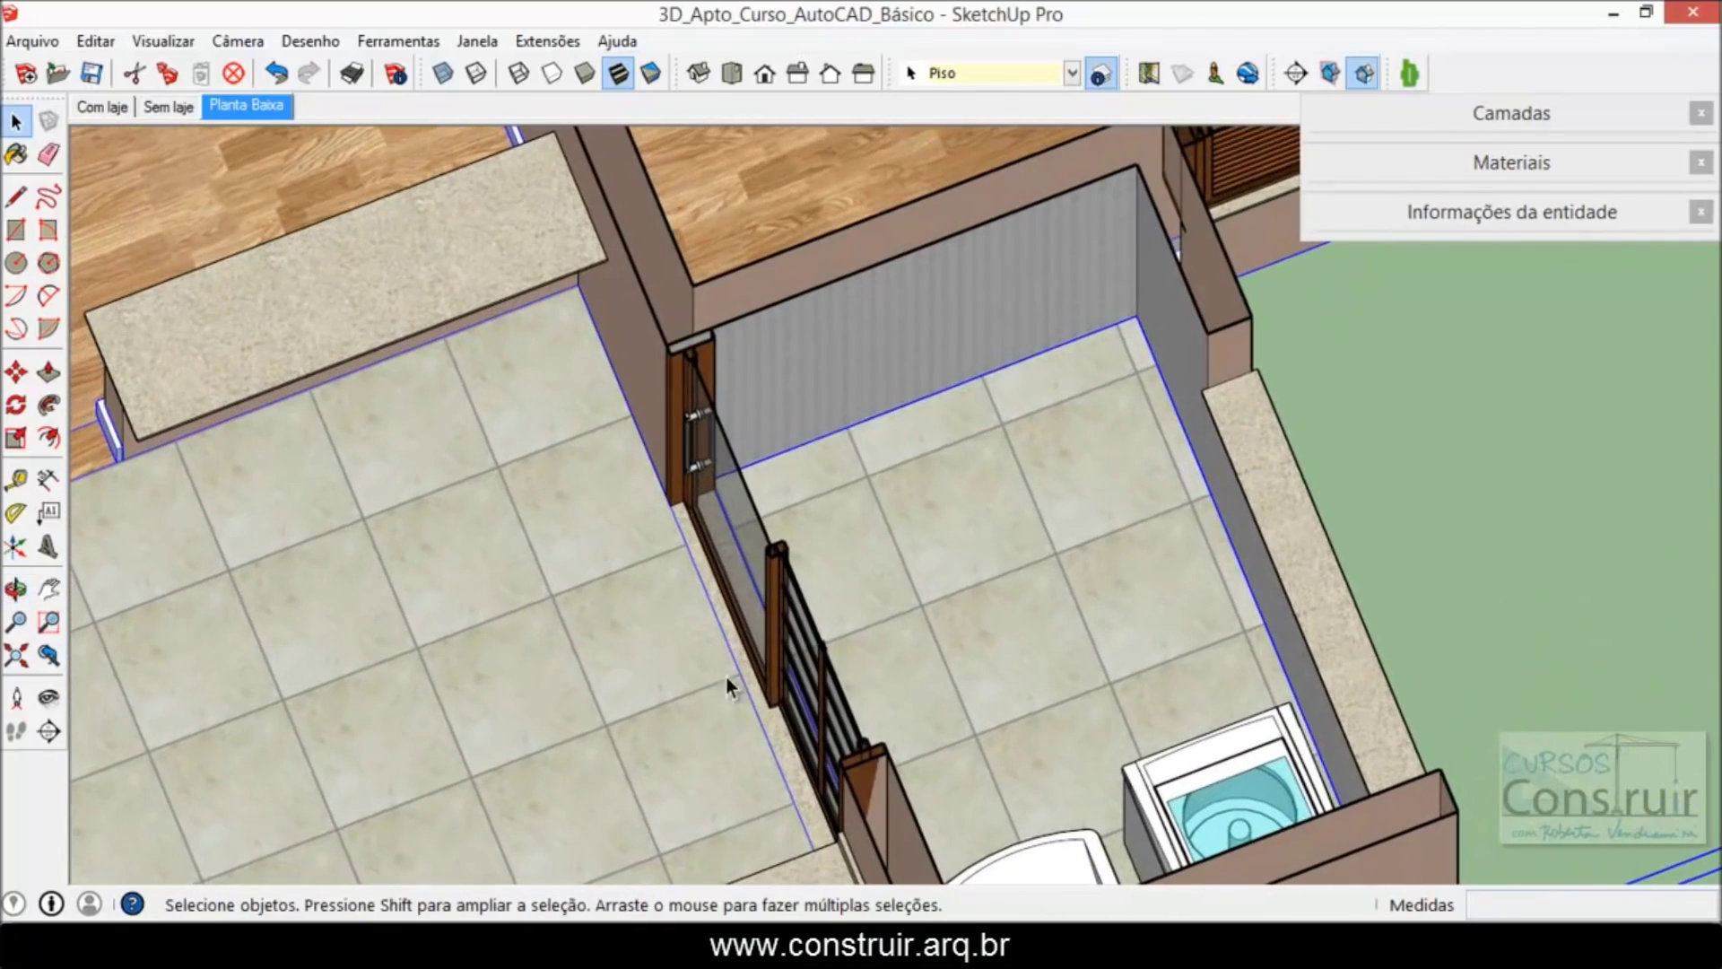
{"action": "mouse_move", "coordinate": [699, 678]}
{"action": "middle_mouse_down"}
{"action": "mouse_move", "coordinate": [589, 768]}
{"action": "mouse_move", "coordinate": [826, 633]}
{"action": "middle_mouse_up"}
{"action": "scroll", "coordinate": [840, 472], "scroll_direction": "down", "scroll_amount": 3}
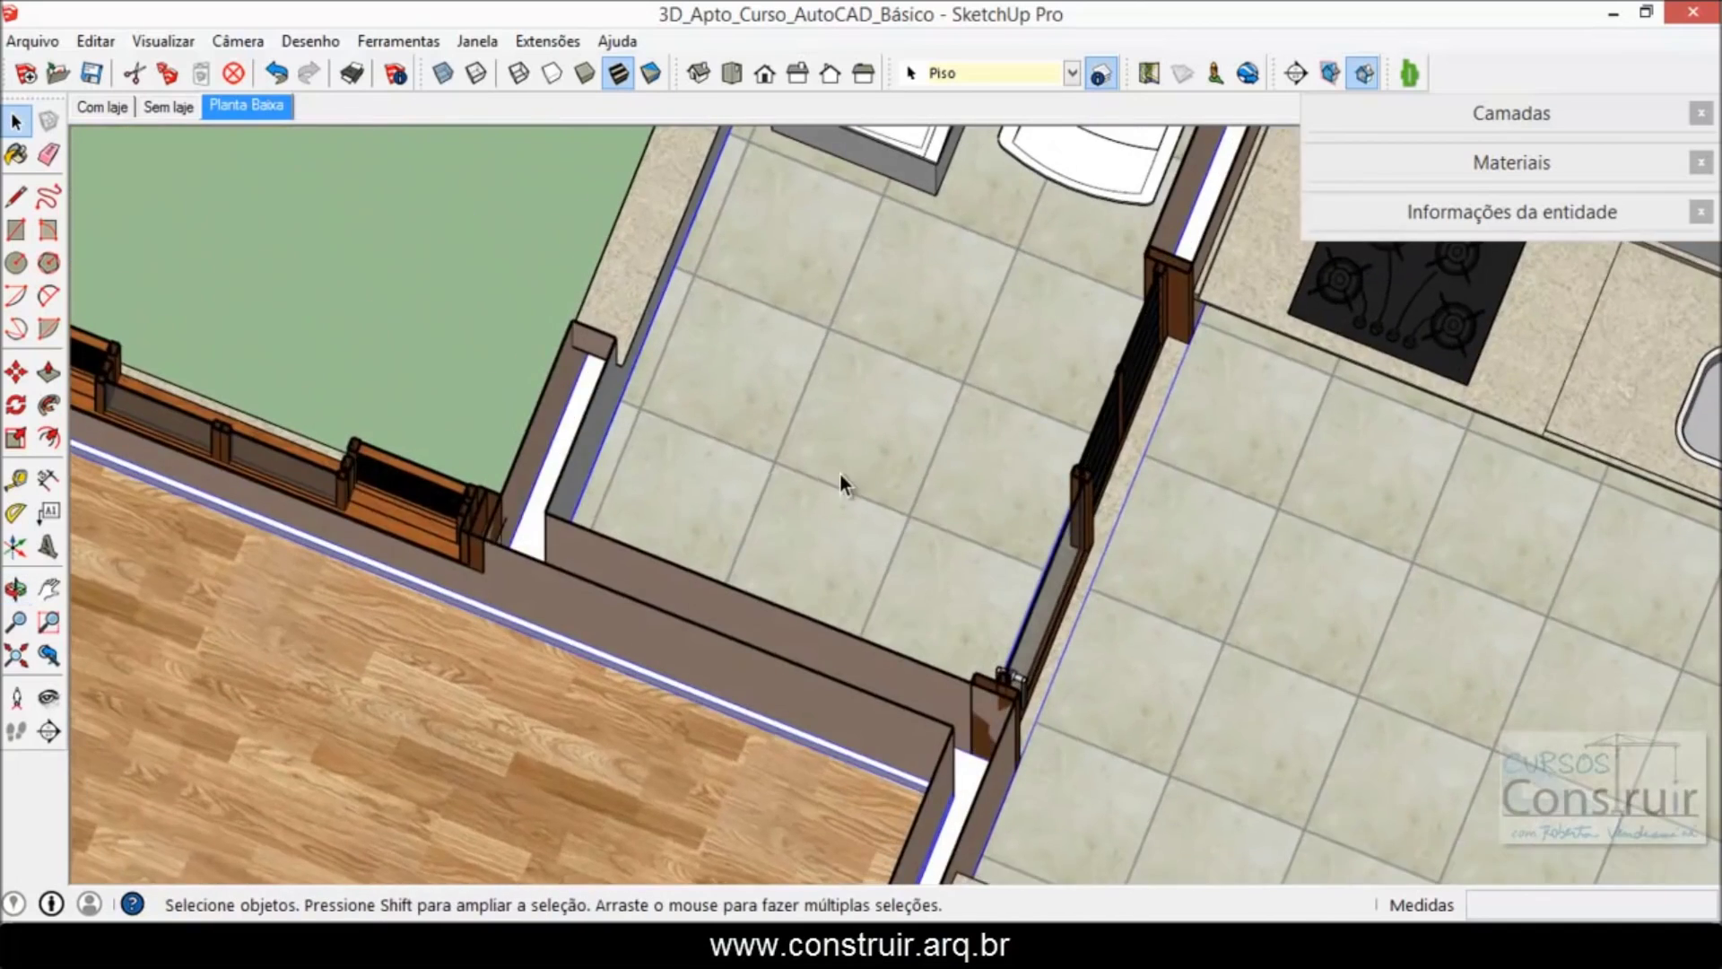
{"action": "scroll", "coordinate": [808, 478], "scroll_direction": "down", "scroll_amount": 3}
{"action": "scroll", "coordinate": [808, 478], "scroll_direction": "down", "scroll_amount": 1}
{"action": "scroll", "coordinate": [1003, 467], "scroll_direction": "down", "scroll_amount": 1}
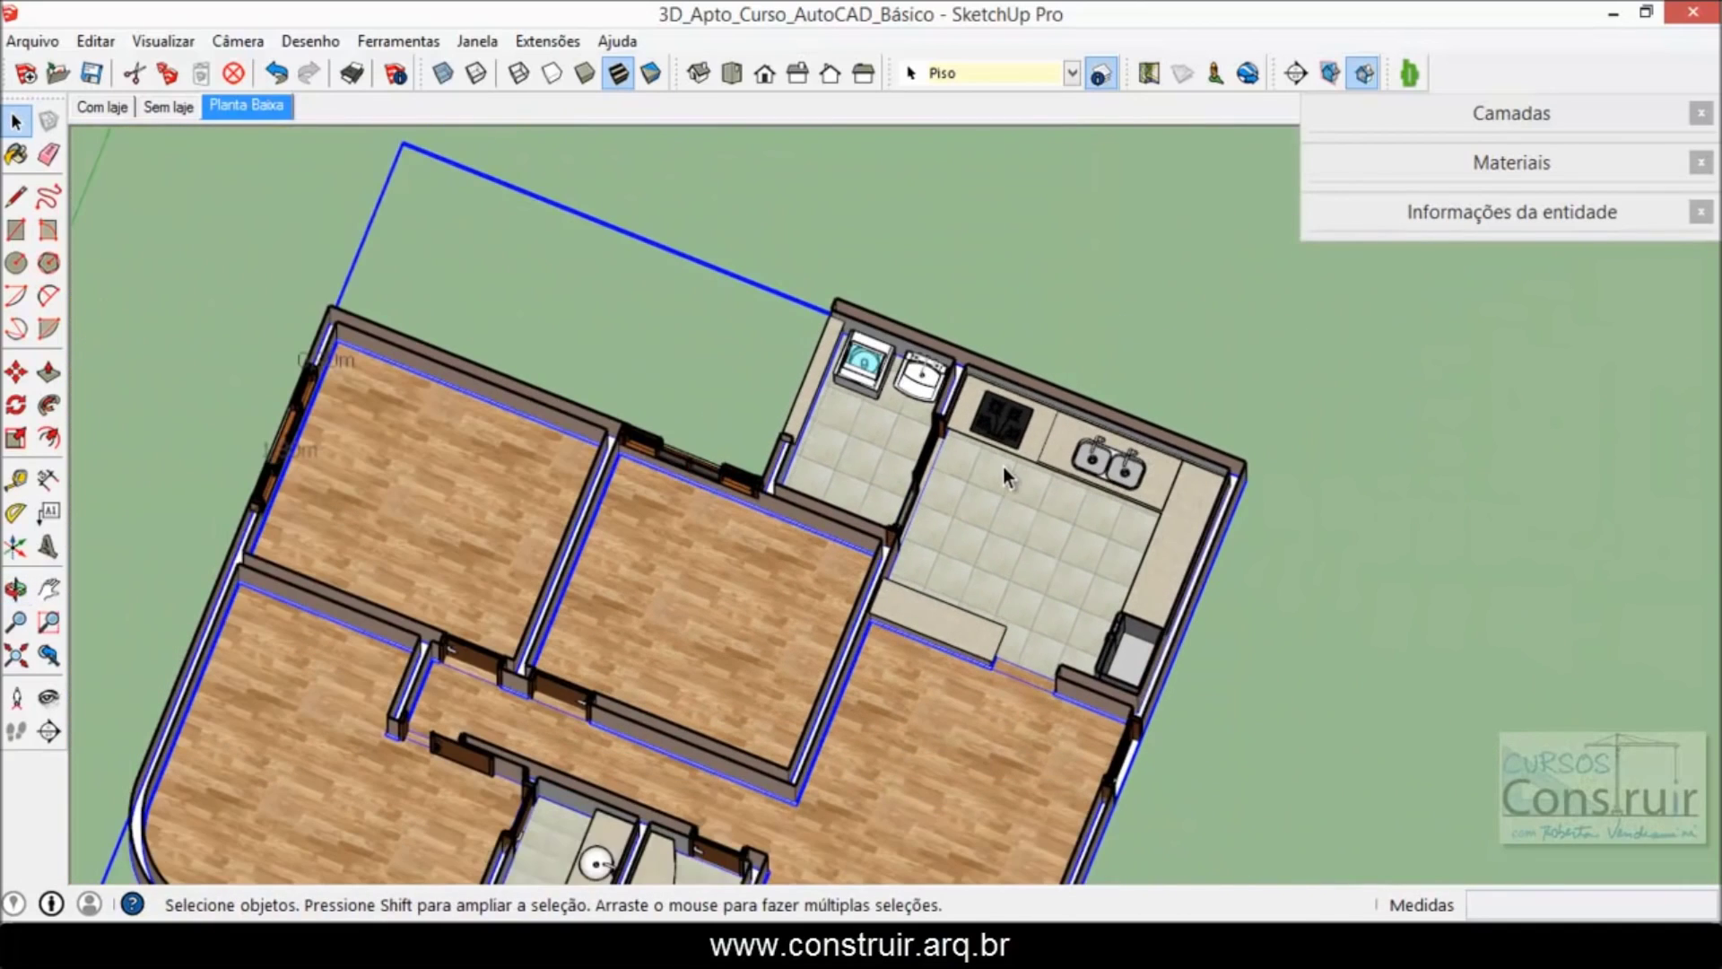
{"action": "scroll", "coordinate": [883, 460], "scroll_direction": "down", "scroll_amount": 3}
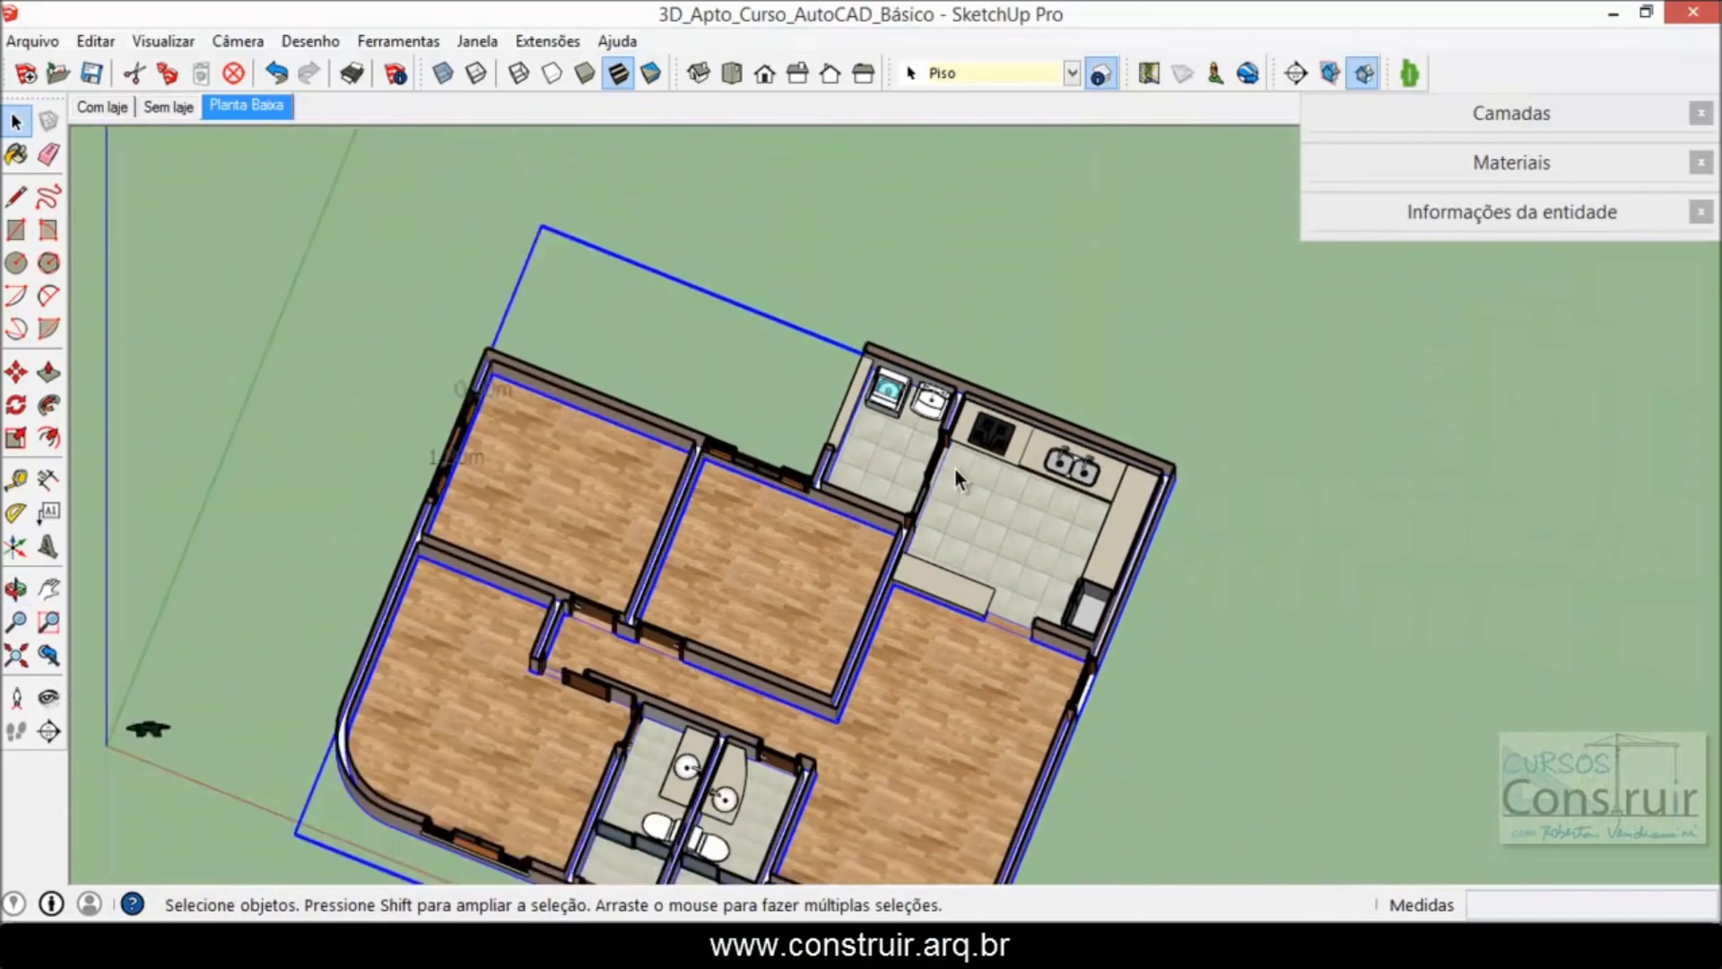
{"action": "scroll", "coordinate": [957, 469], "scroll_direction": "down", "scroll_amount": 3}
{"action": "middle_click_drag", "start_coordinate": [888, 452], "coordinate": [663, 686]}
{"action": "key", "text": "alt+Tab"}
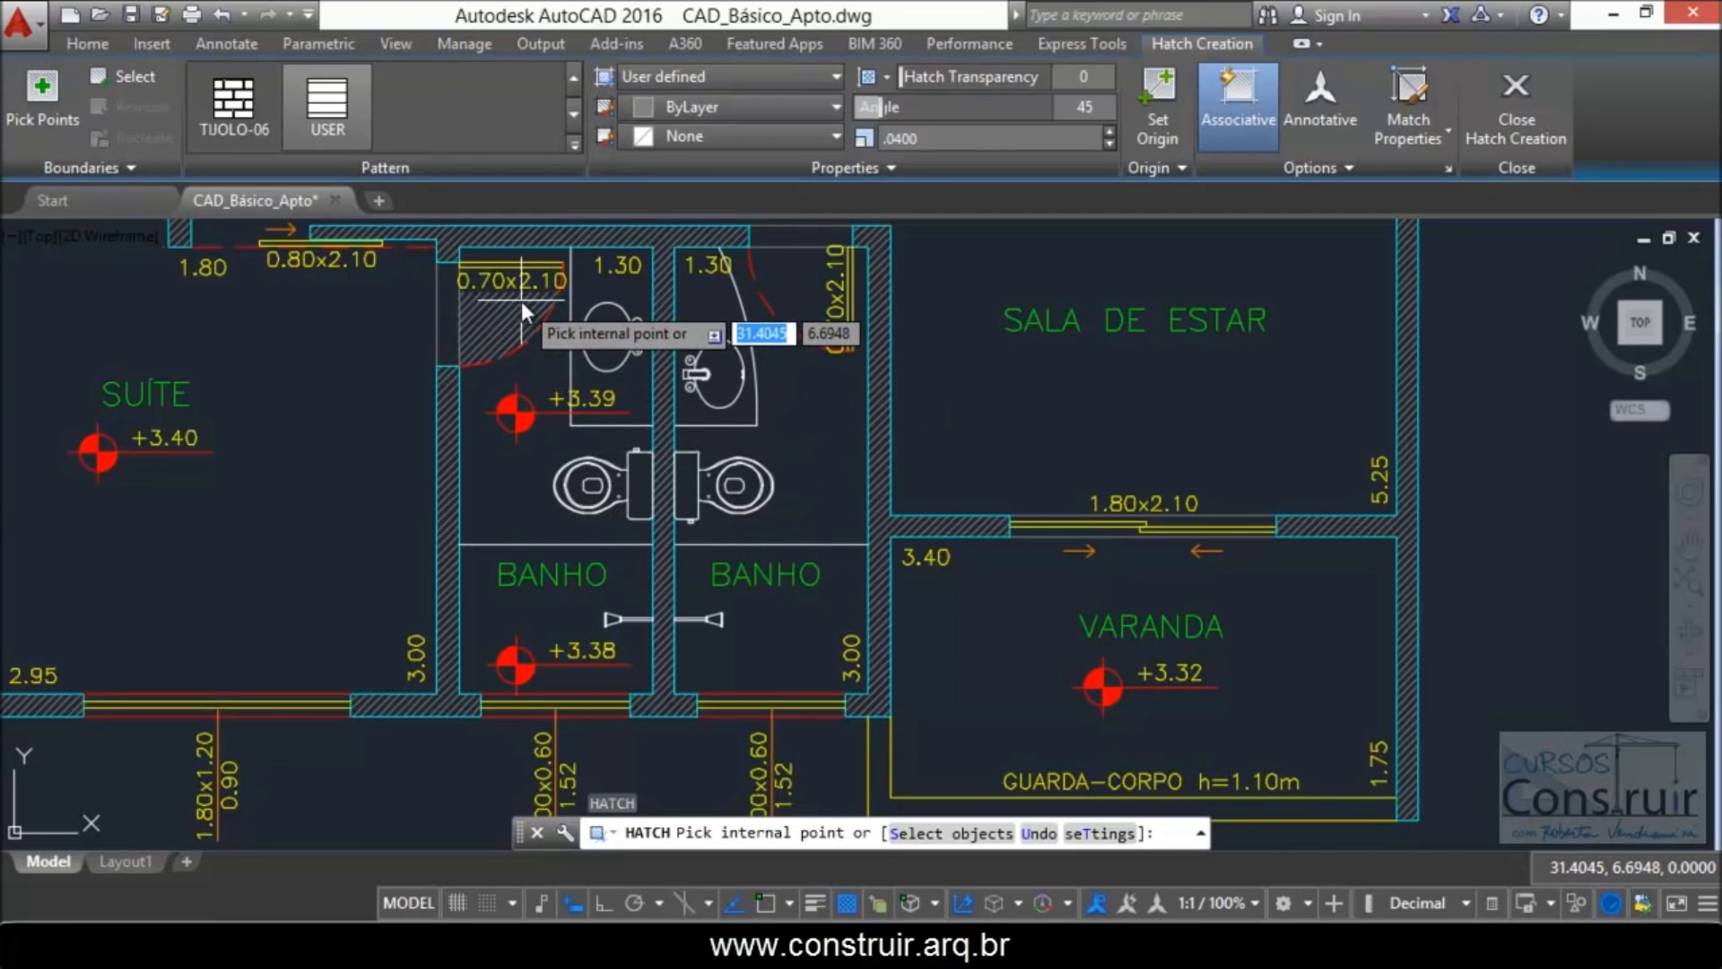
Step: Pick the left bathroom's door-swing area and floor as internal points for the 45° hatch
{"action": "left_click", "coordinate": [41, 90]}
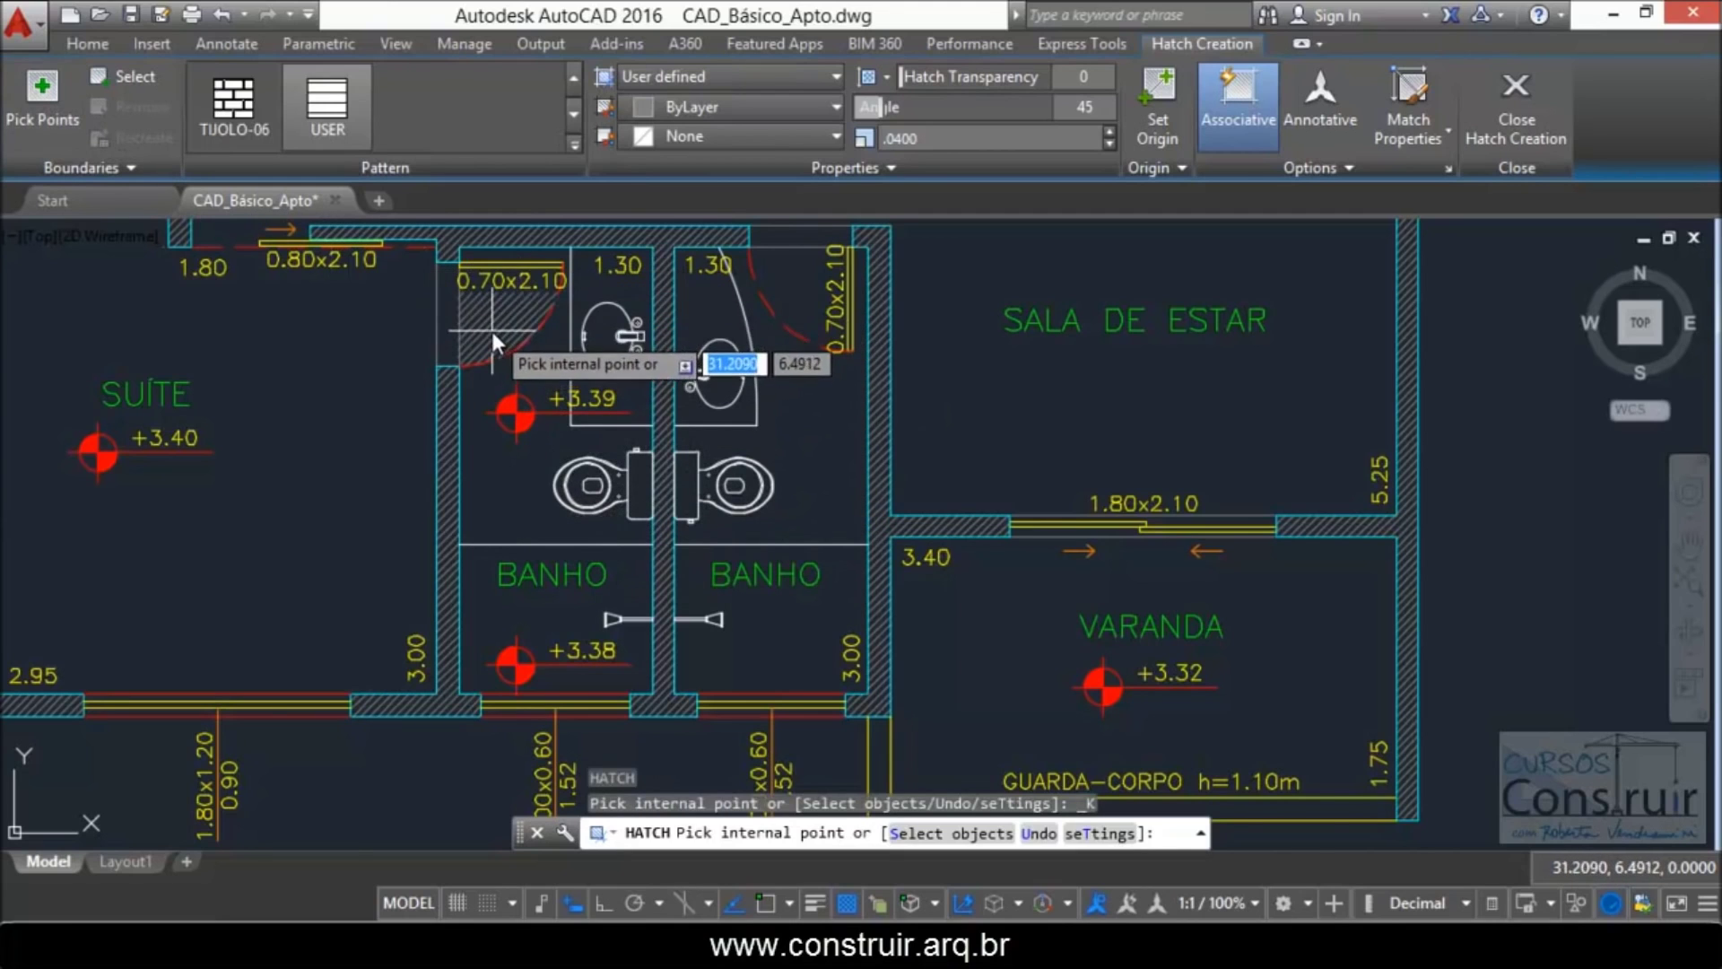
{"action": "scroll", "coordinate": [524, 303], "scroll_direction": "up", "scroll_amount": 2}
{"action": "scroll", "coordinate": [488, 329], "scroll_direction": "down", "scroll_amount": 2}
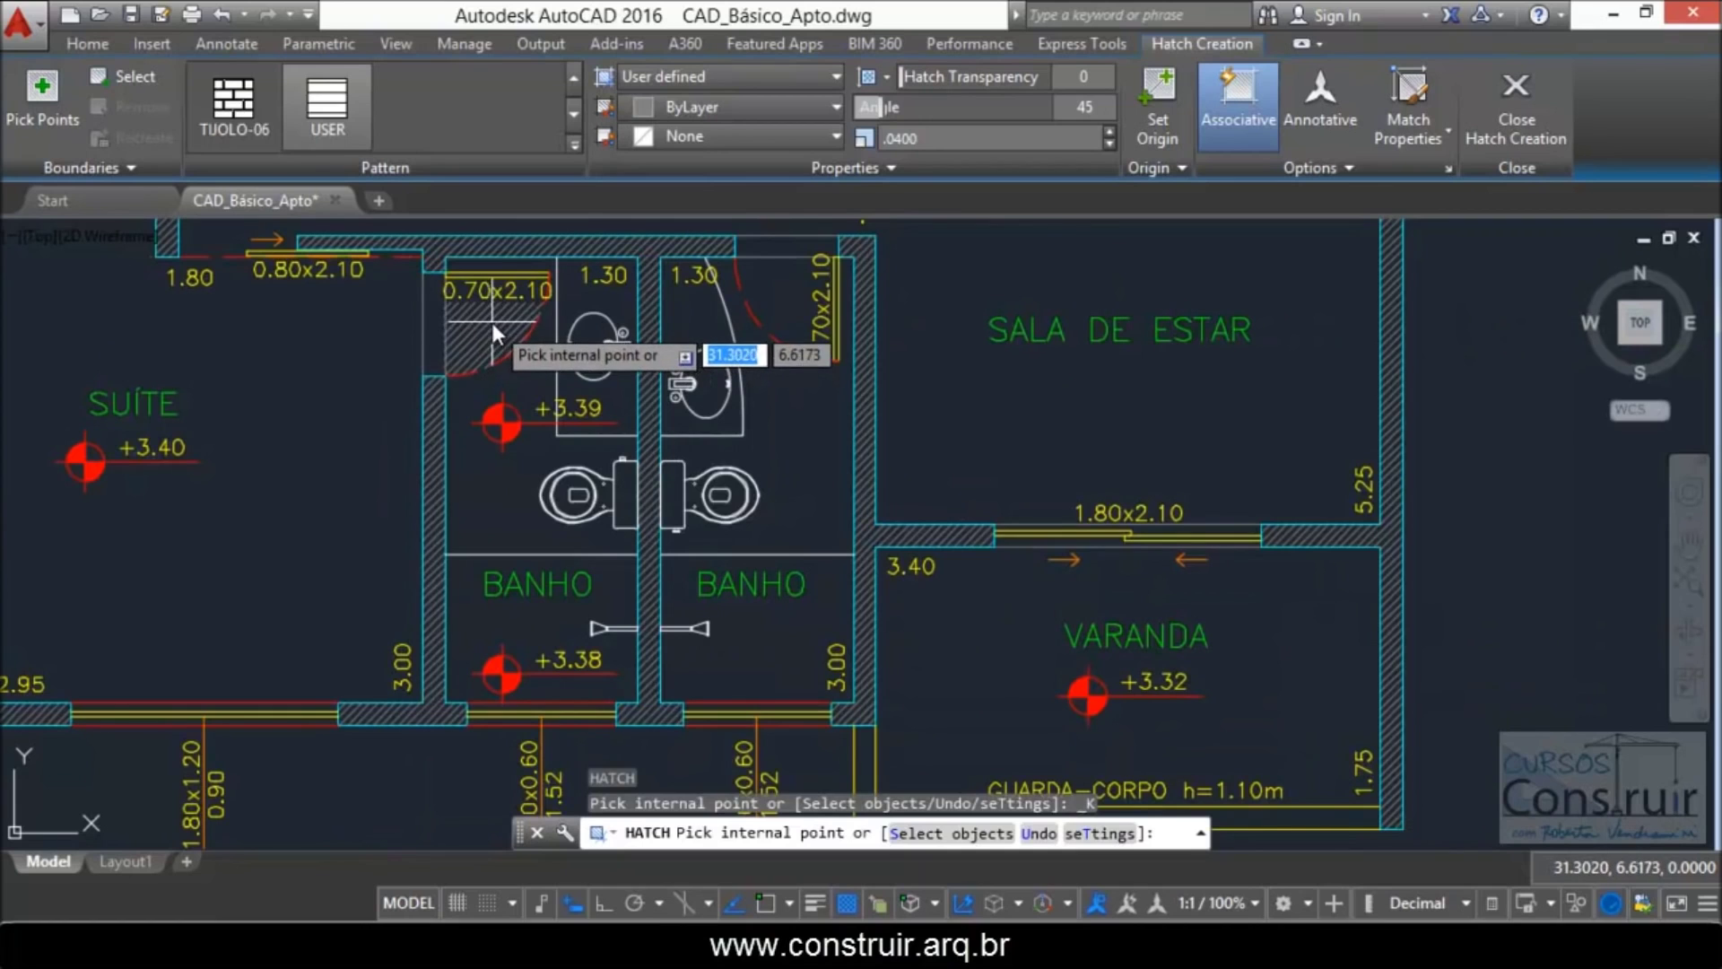
{"action": "left_click", "coordinate": [492, 321]}
{"action": "left_click", "coordinate": [521, 384]}
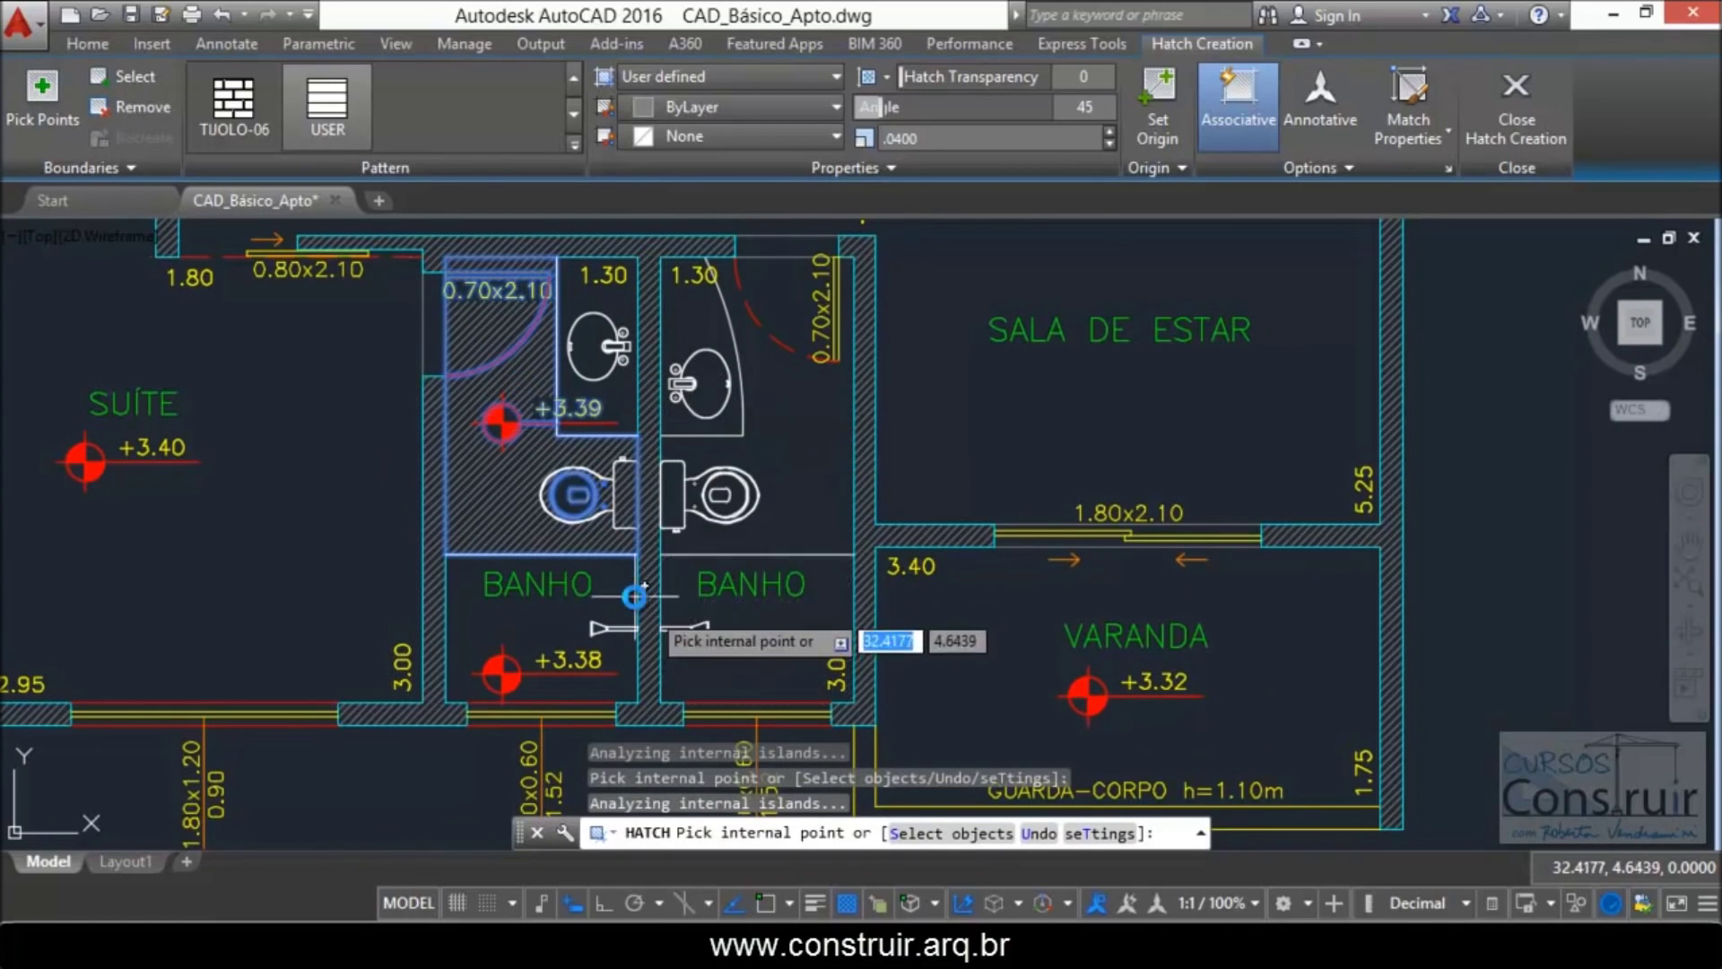
Step: Inspect the hatch preview on the left BANHO floor, then exit the hatch command
{"action": "scroll", "coordinate": [664, 548], "scroll_direction": "up", "scroll_amount": 4}
{"action": "scroll", "coordinate": [595, 520], "scroll_direction": "up", "scroll_amount": 2}
{"action": "scroll", "coordinate": [499, 466], "scroll_direction": "down", "scroll_amount": 2}
{"action": "scroll", "coordinate": [328, 327], "scroll_direction": "up", "scroll_amount": 2}
{"action": "scroll", "coordinate": [336, 385], "scroll_direction": "up", "scroll_amount": 2}
{"action": "scroll", "coordinate": [343, 432], "scroll_direction": "down", "scroll_amount": 2}
{"action": "scroll", "coordinate": [501, 502], "scroll_direction": "up", "scroll_amount": 2}
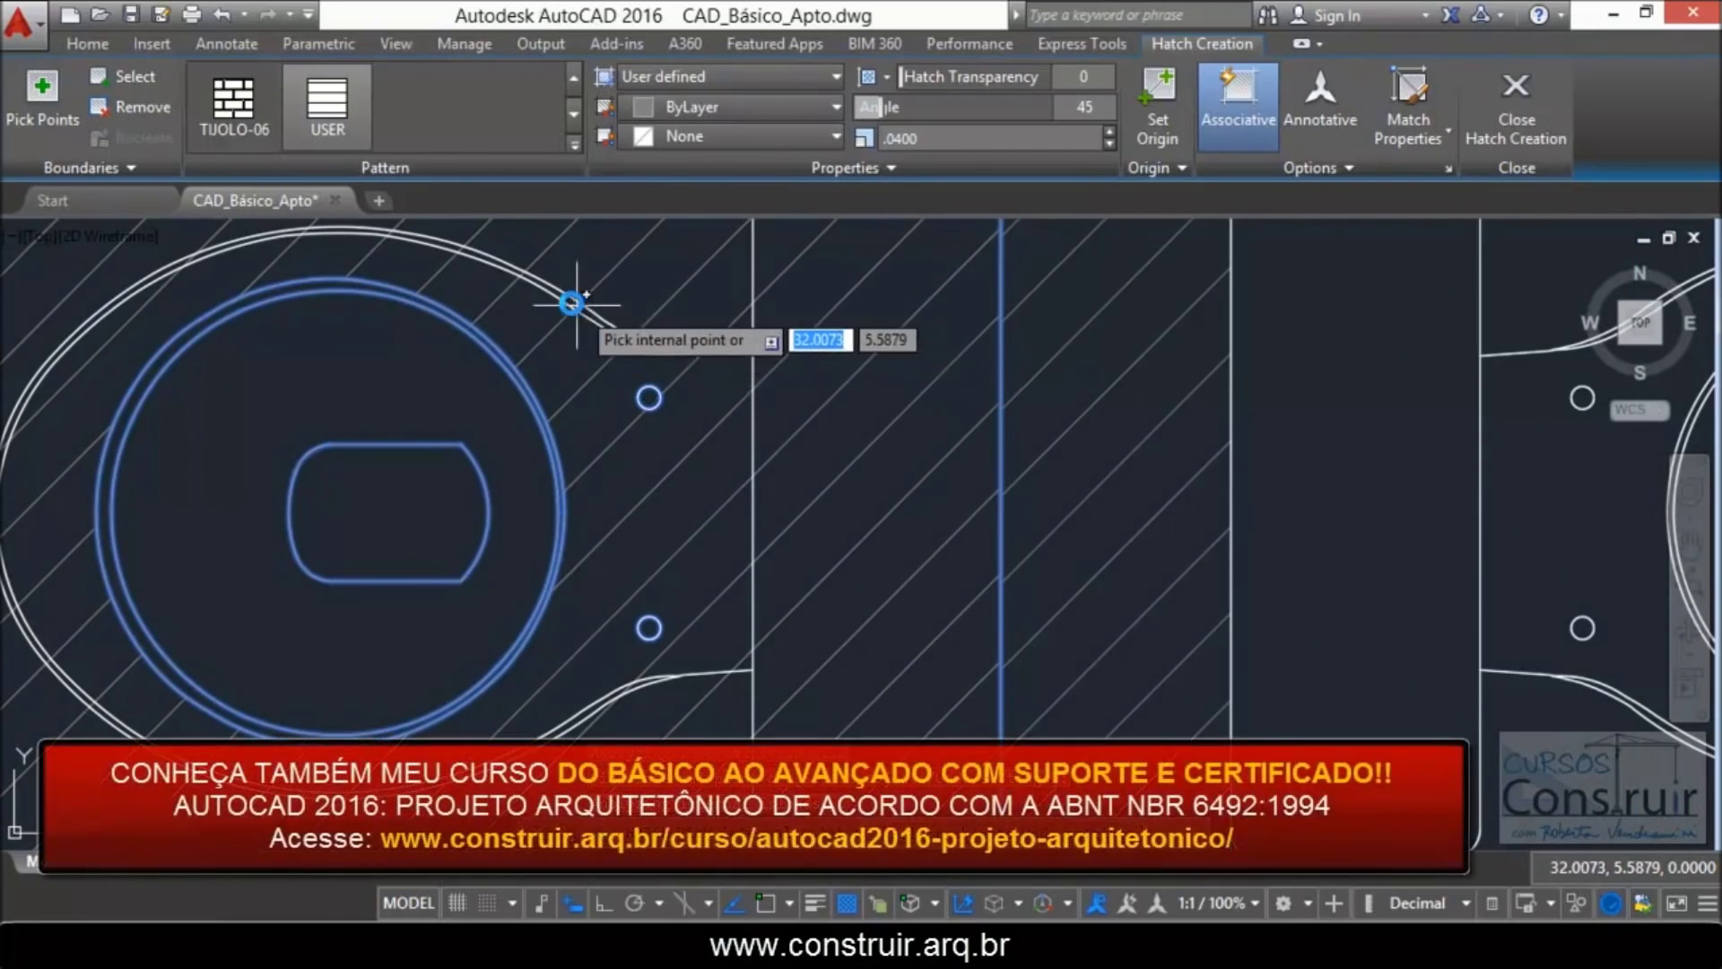
{"action": "scroll", "coordinate": [658, 503], "scroll_direction": "down", "scroll_amount": 2}
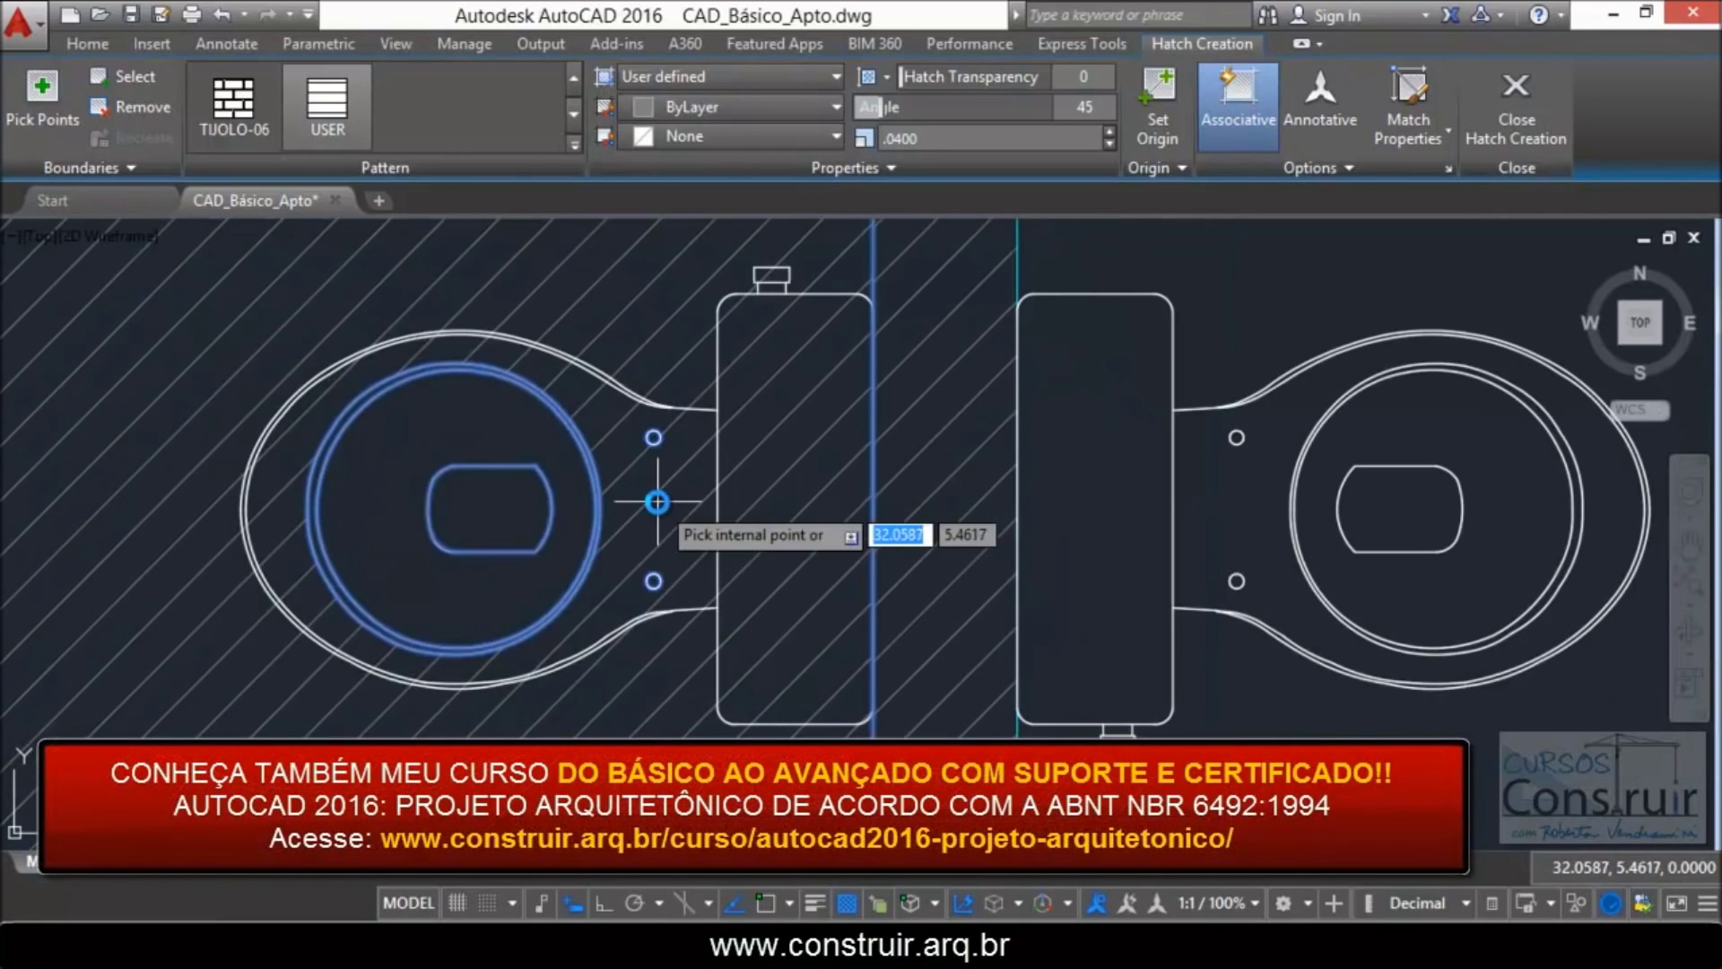
{"action": "scroll", "coordinate": [340, 538], "scroll_direction": "up", "scroll_amount": 2}
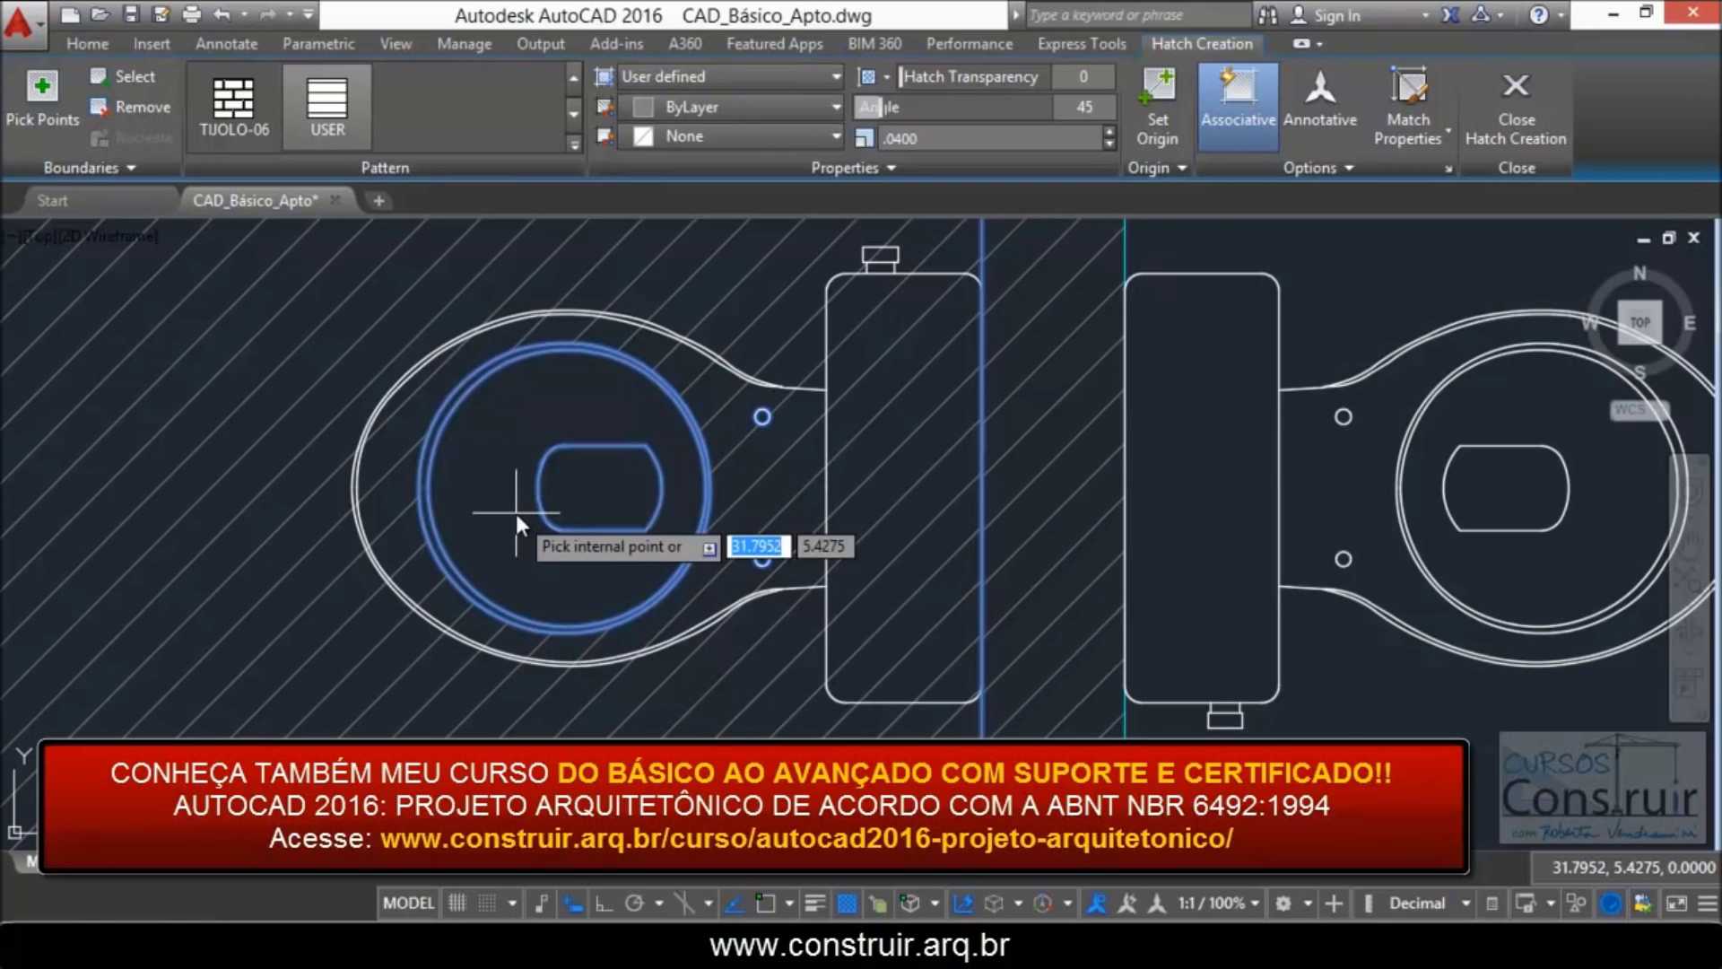
{"action": "scroll", "coordinate": [503, 516], "scroll_direction": "down", "scroll_amount": 3}
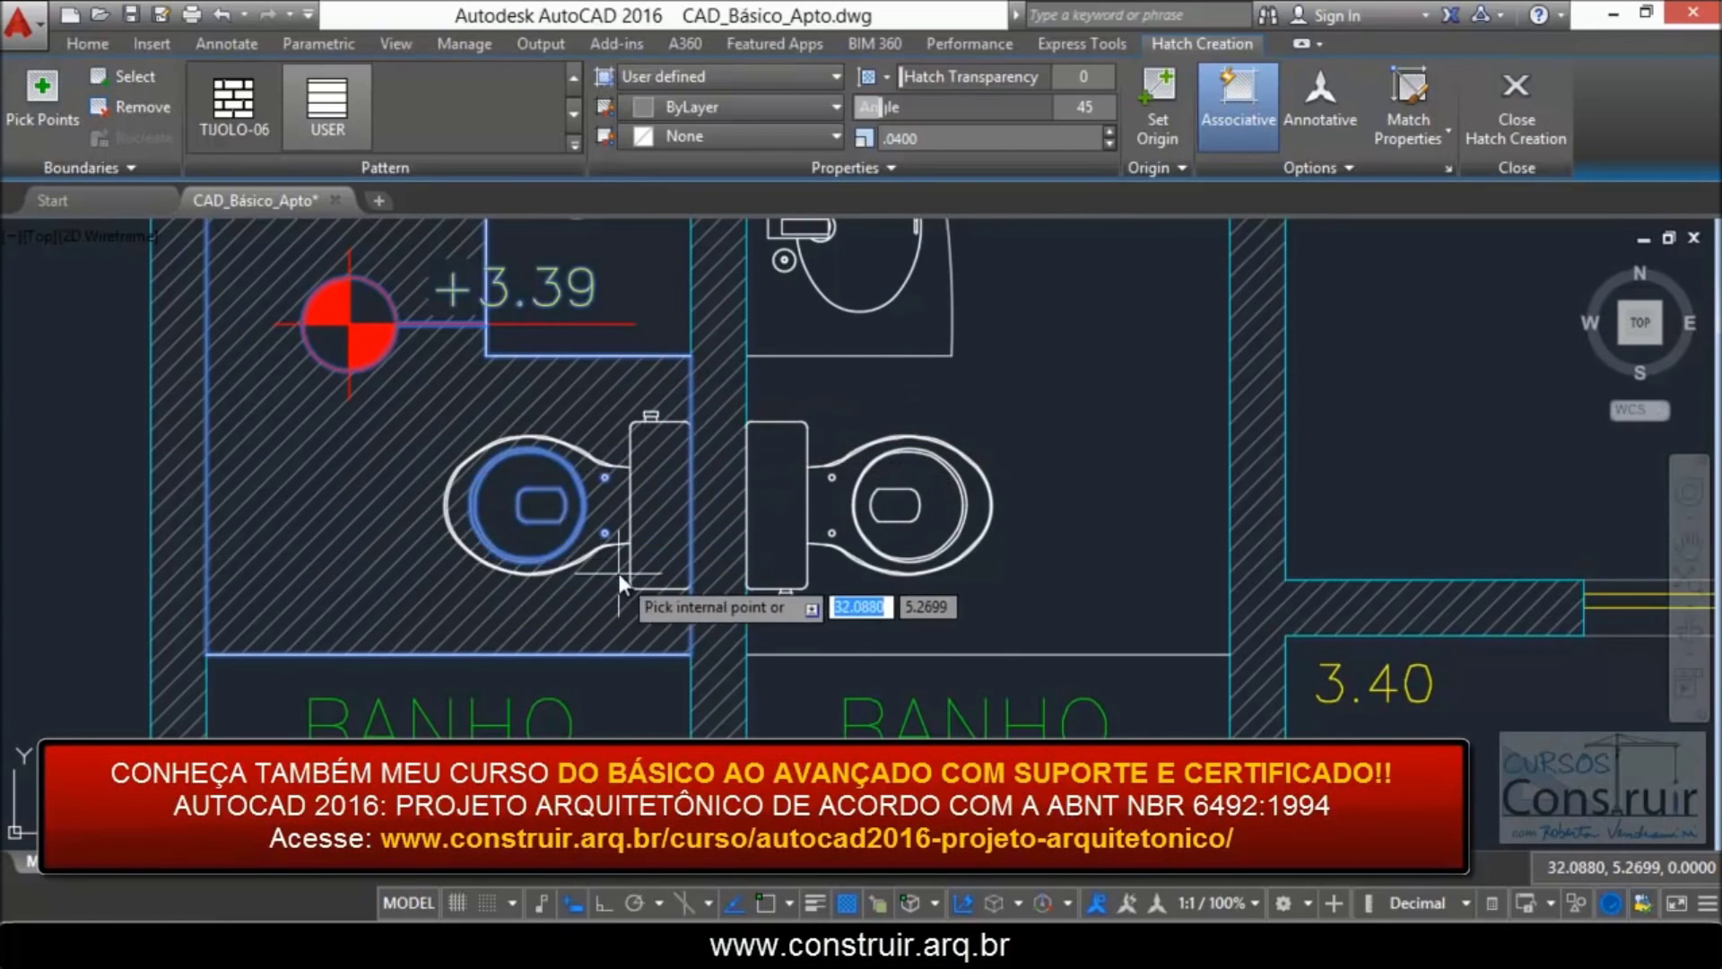
{"action": "scroll", "coordinate": [375, 494], "scroll_direction": "down", "scroll_amount": 4}
{"action": "scroll", "coordinate": [413, 497], "scroll_direction": "down", "scroll_amount": 2}
{"action": "scroll", "coordinate": [399, 503], "scroll_direction": "up", "scroll_amount": 2}
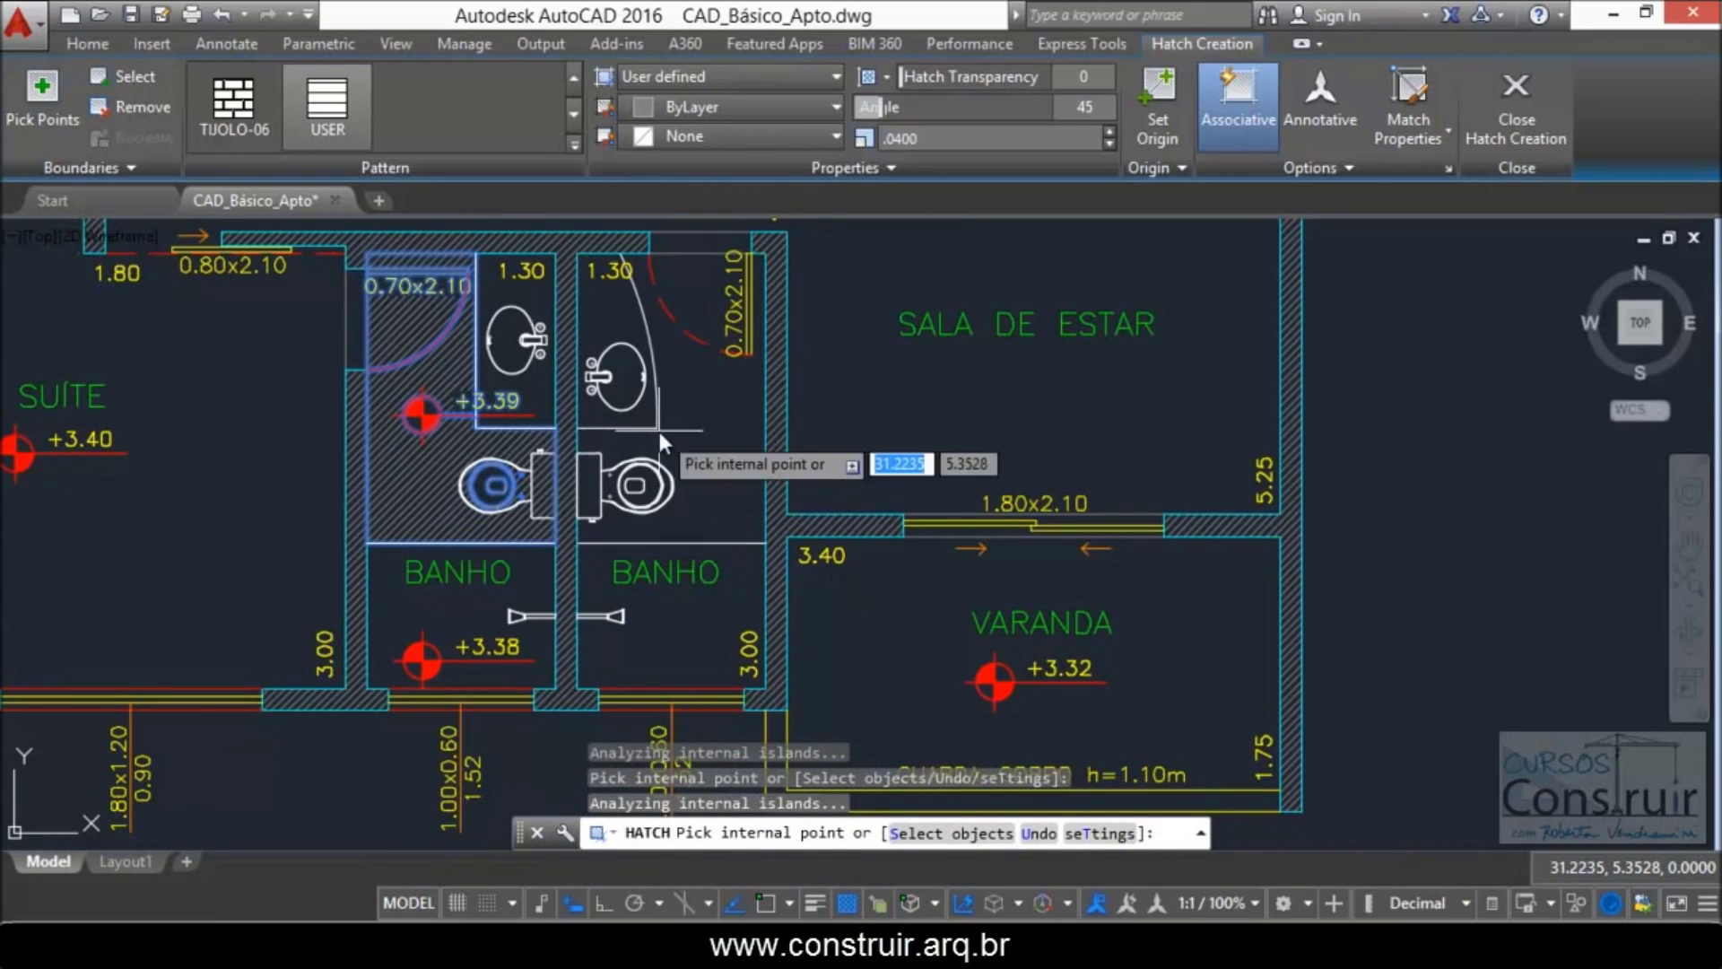
{"action": "scroll", "coordinate": [490, 484], "scroll_direction": "up", "scroll_amount": 3}
{"action": "scroll", "coordinate": [921, 494], "scroll_direction": "up", "scroll_amount": 2}
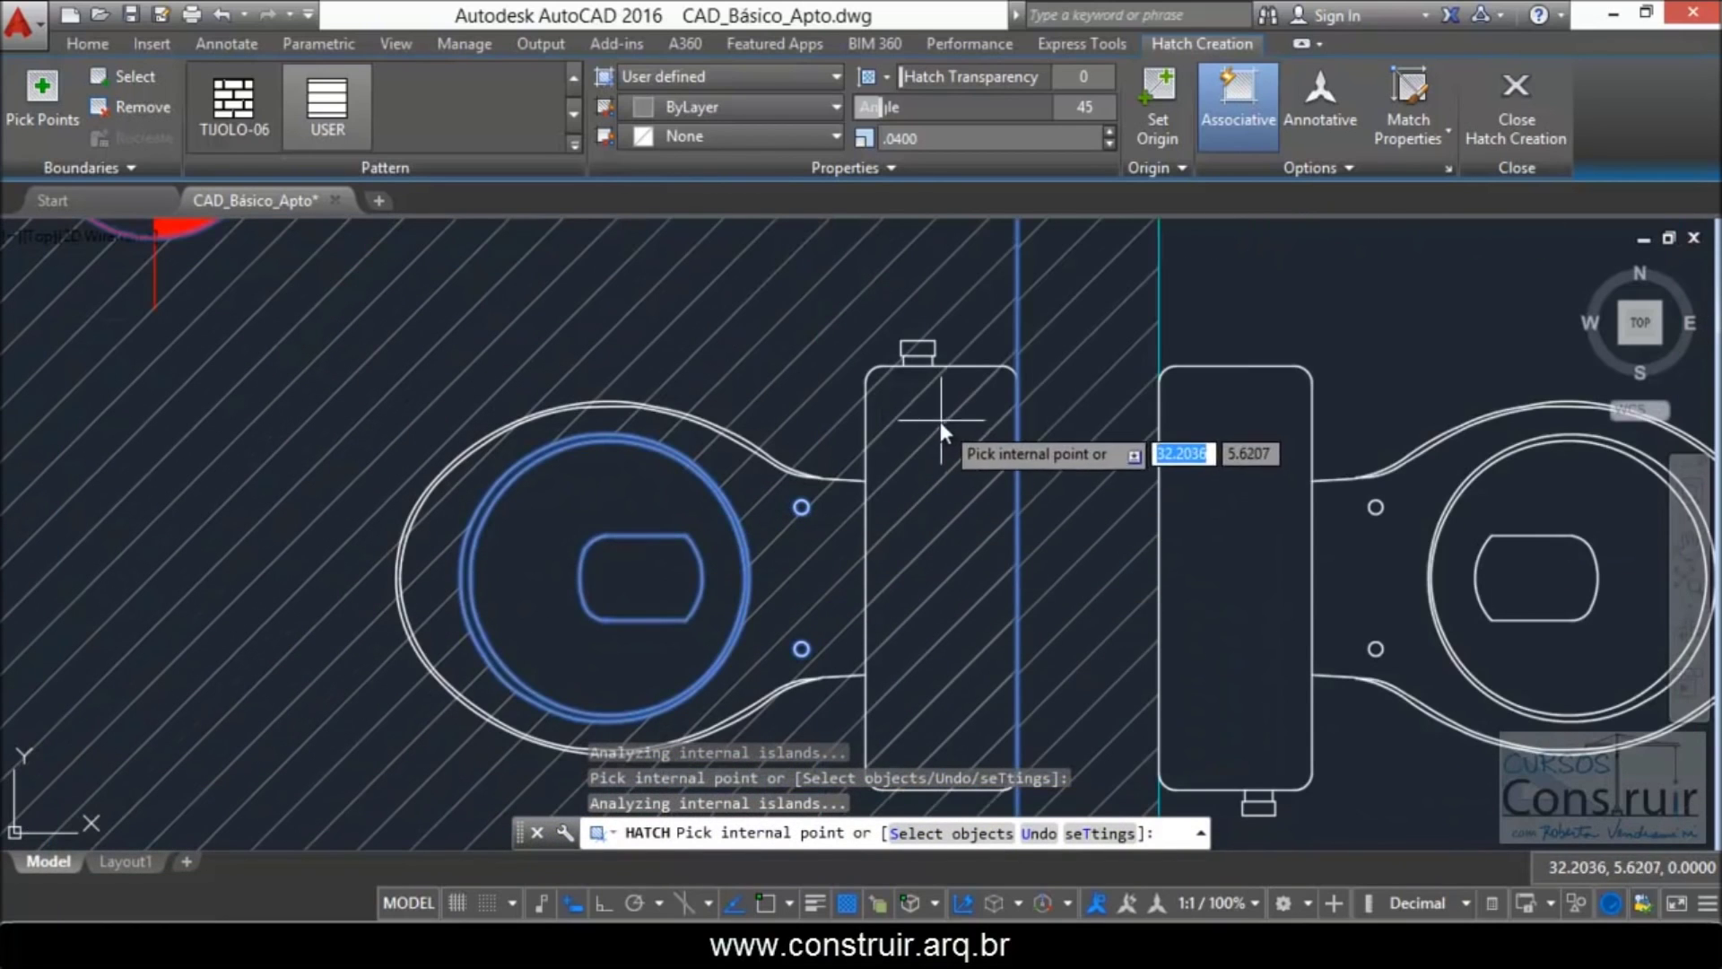
{"action": "scroll", "coordinate": [425, 460], "scroll_direction": "down", "scroll_amount": 4}
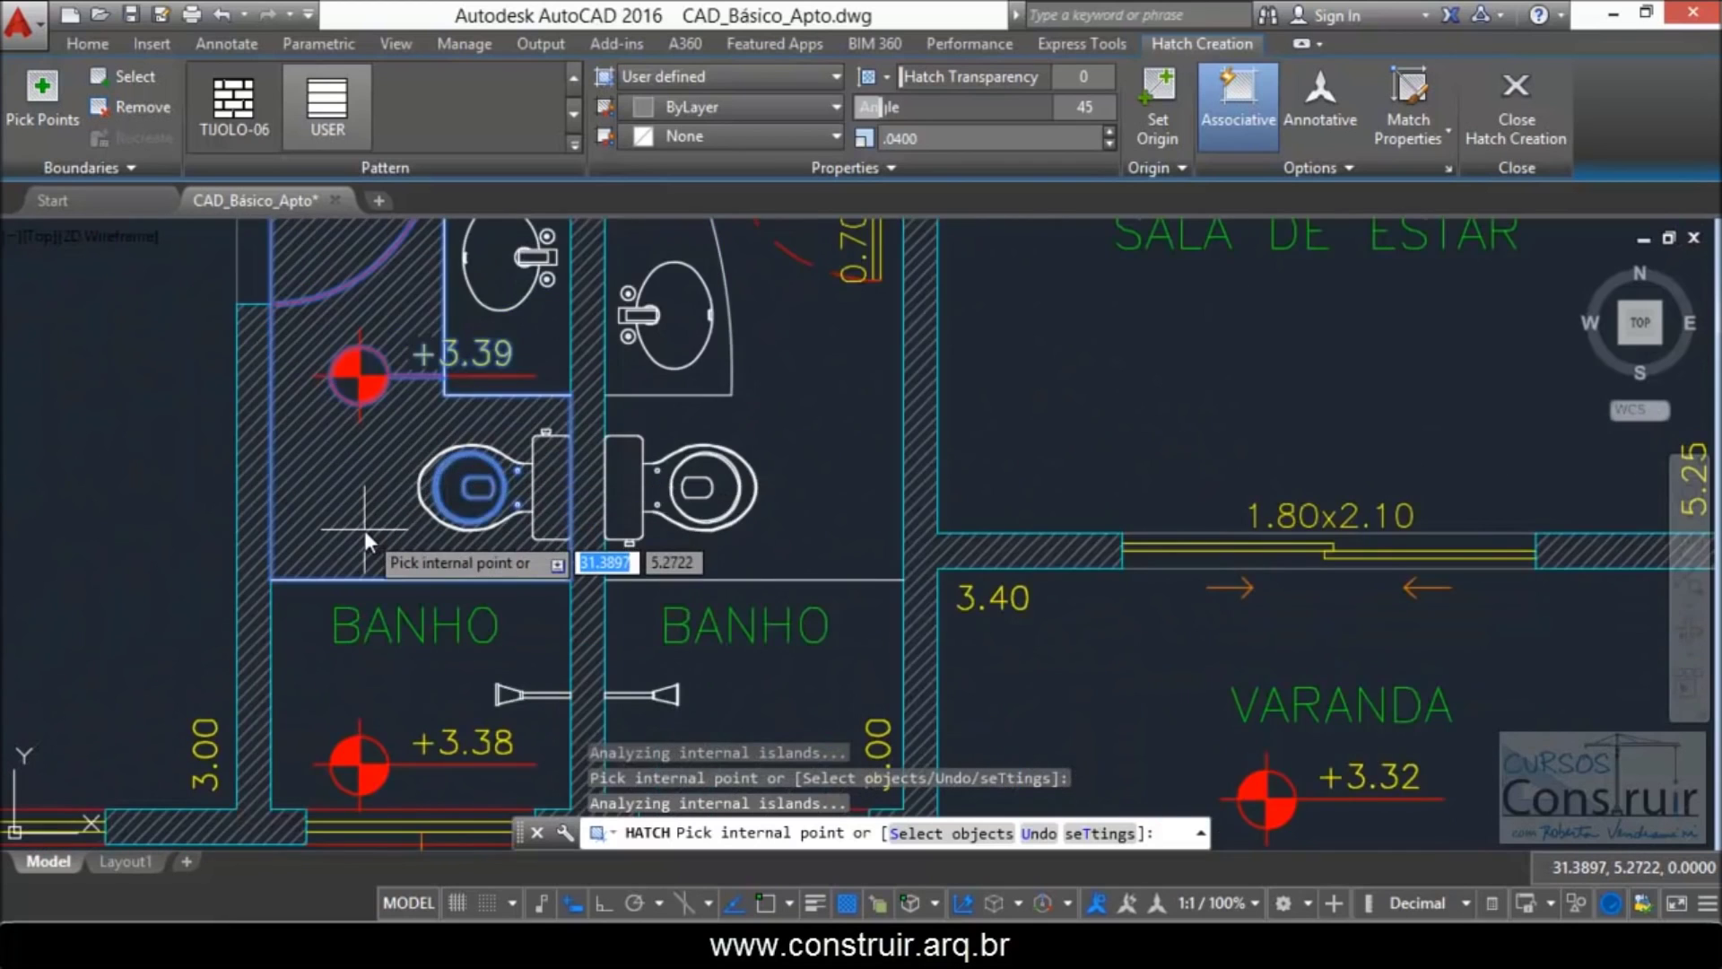
{"action": "scroll", "coordinate": [366, 533], "scroll_direction": "down", "scroll_amount": 2}
{"action": "key", "text": "Escape"}
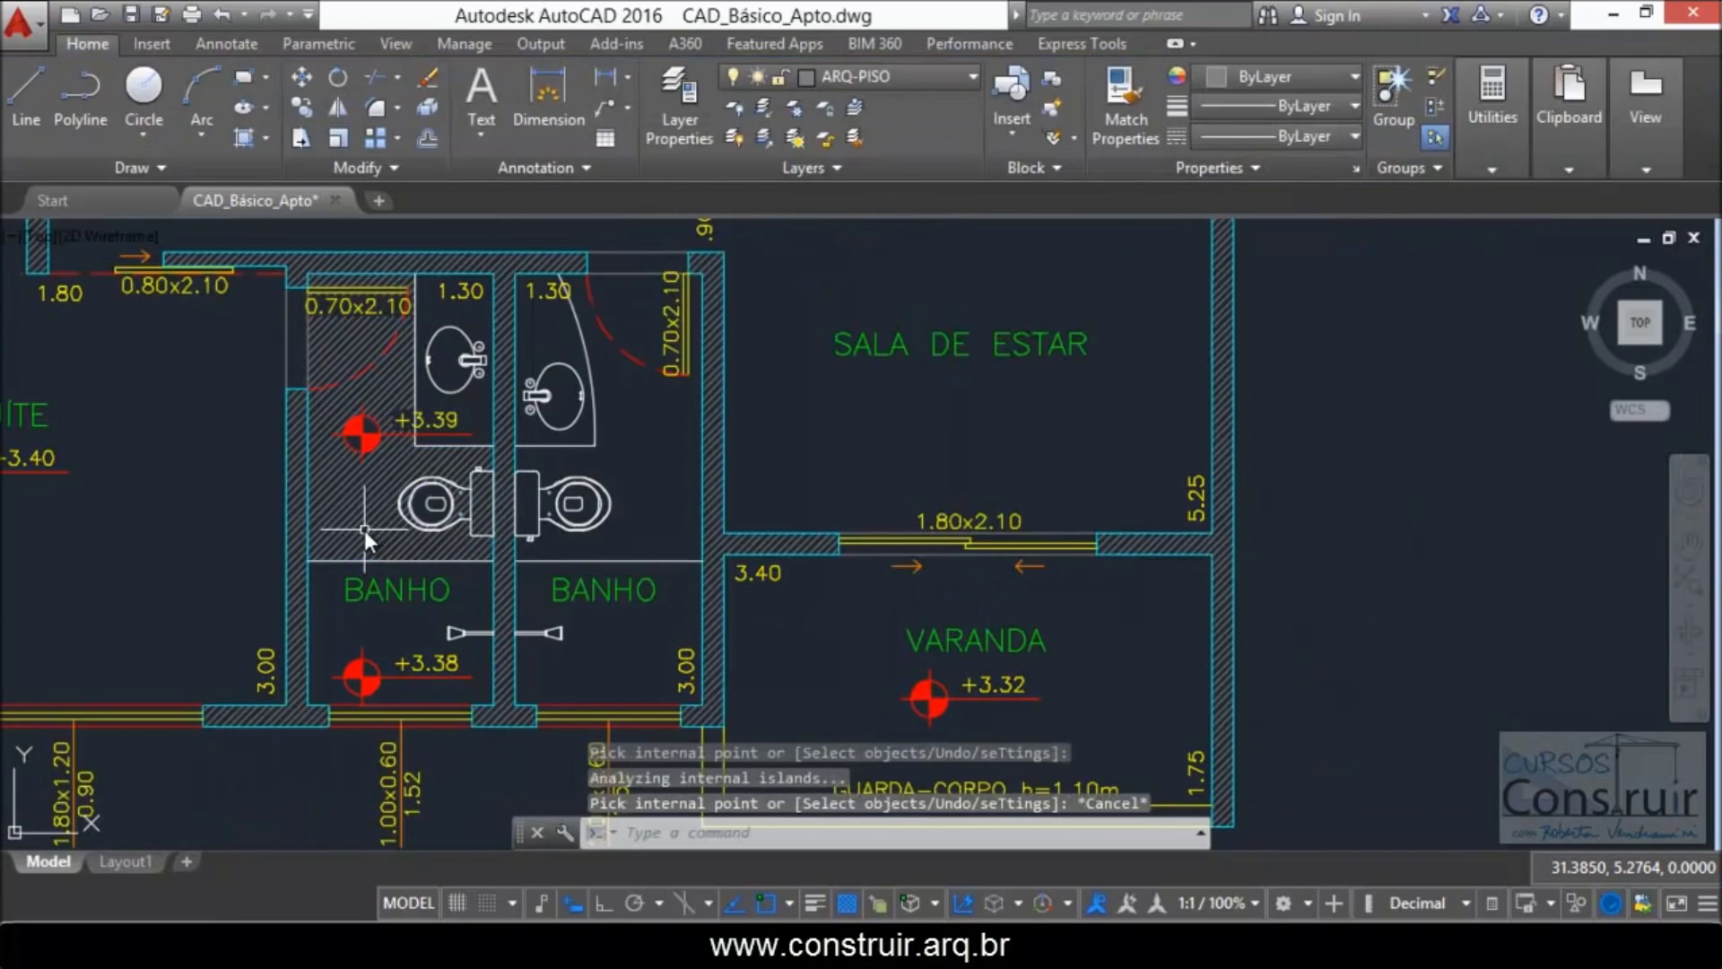
Step: Erase the diagonal hatch from the left BANHO floor and switch the current layer to ARQ-POLYLINE
{"action": "left_click", "coordinate": [365, 507]}
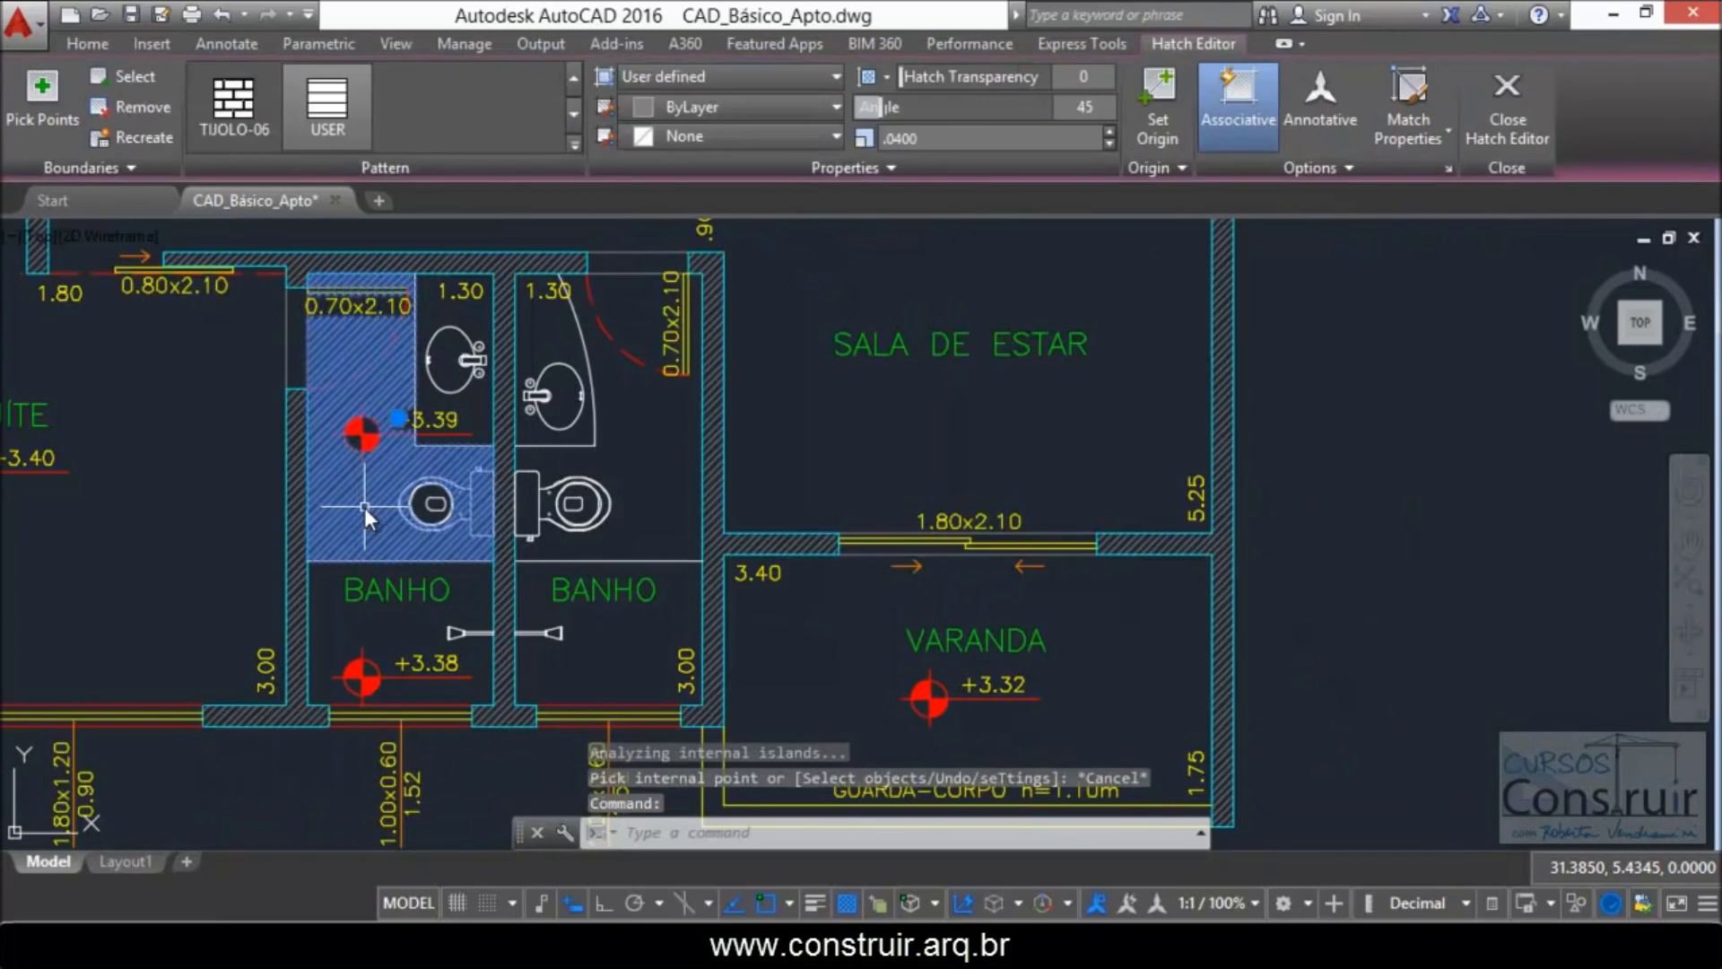
{"action": "key", "text": "Delete"}
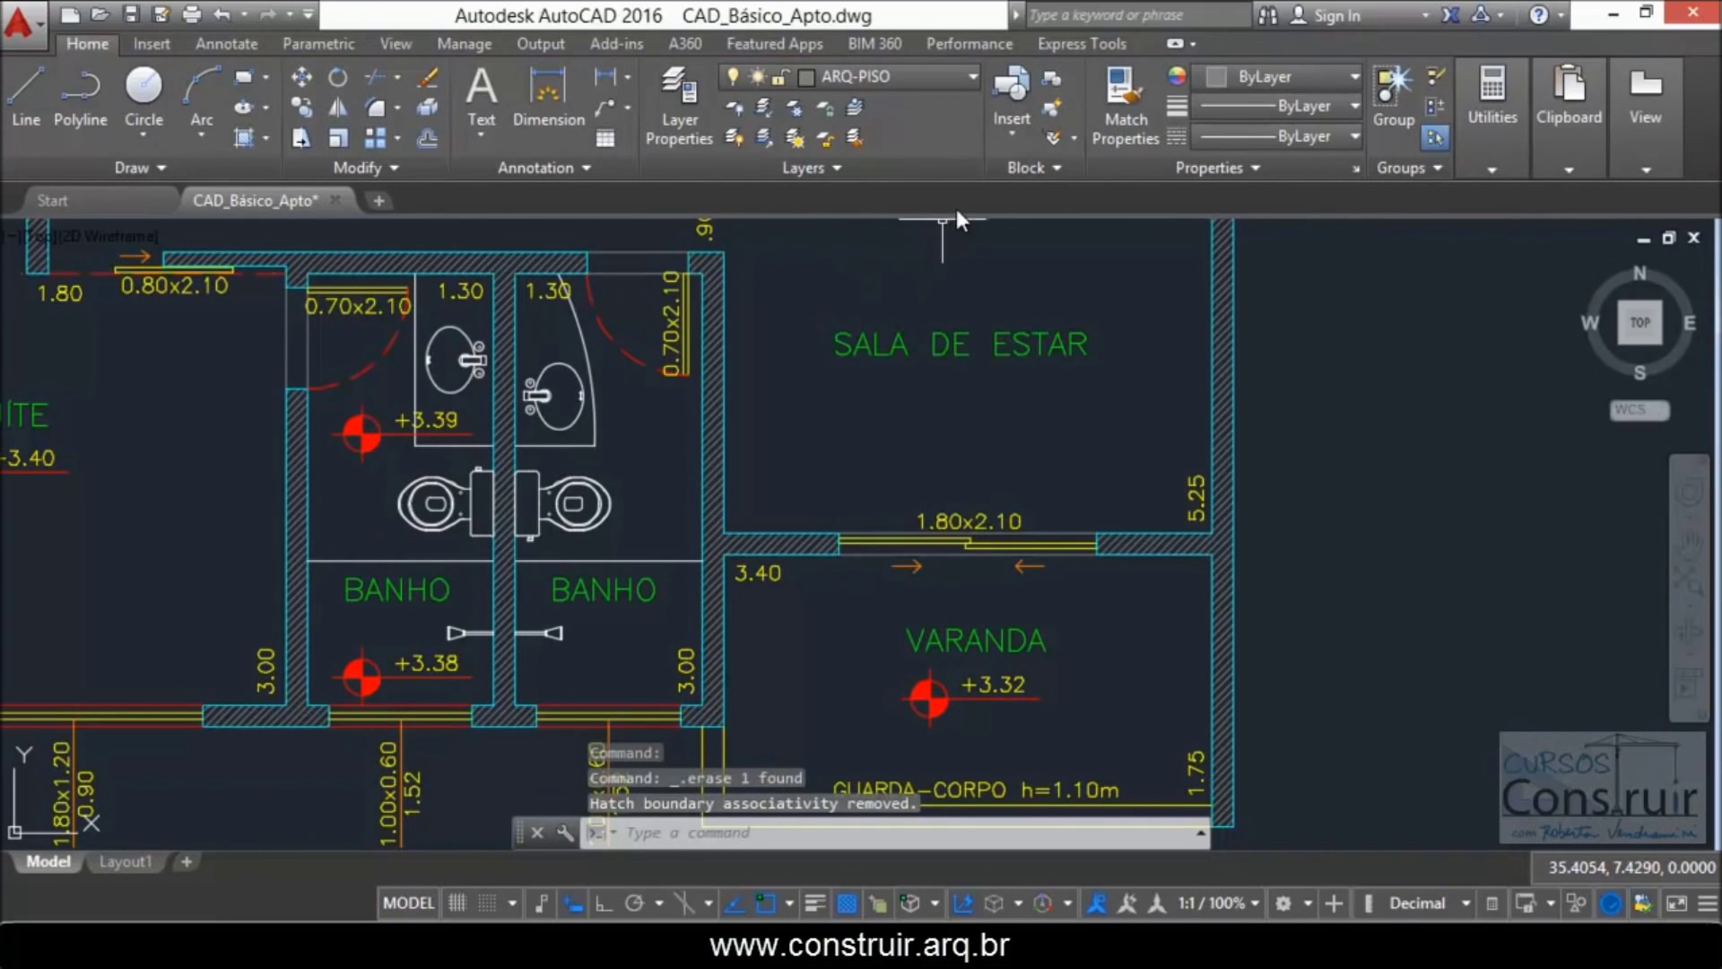
{"action": "left_click", "coordinate": [968, 82]}
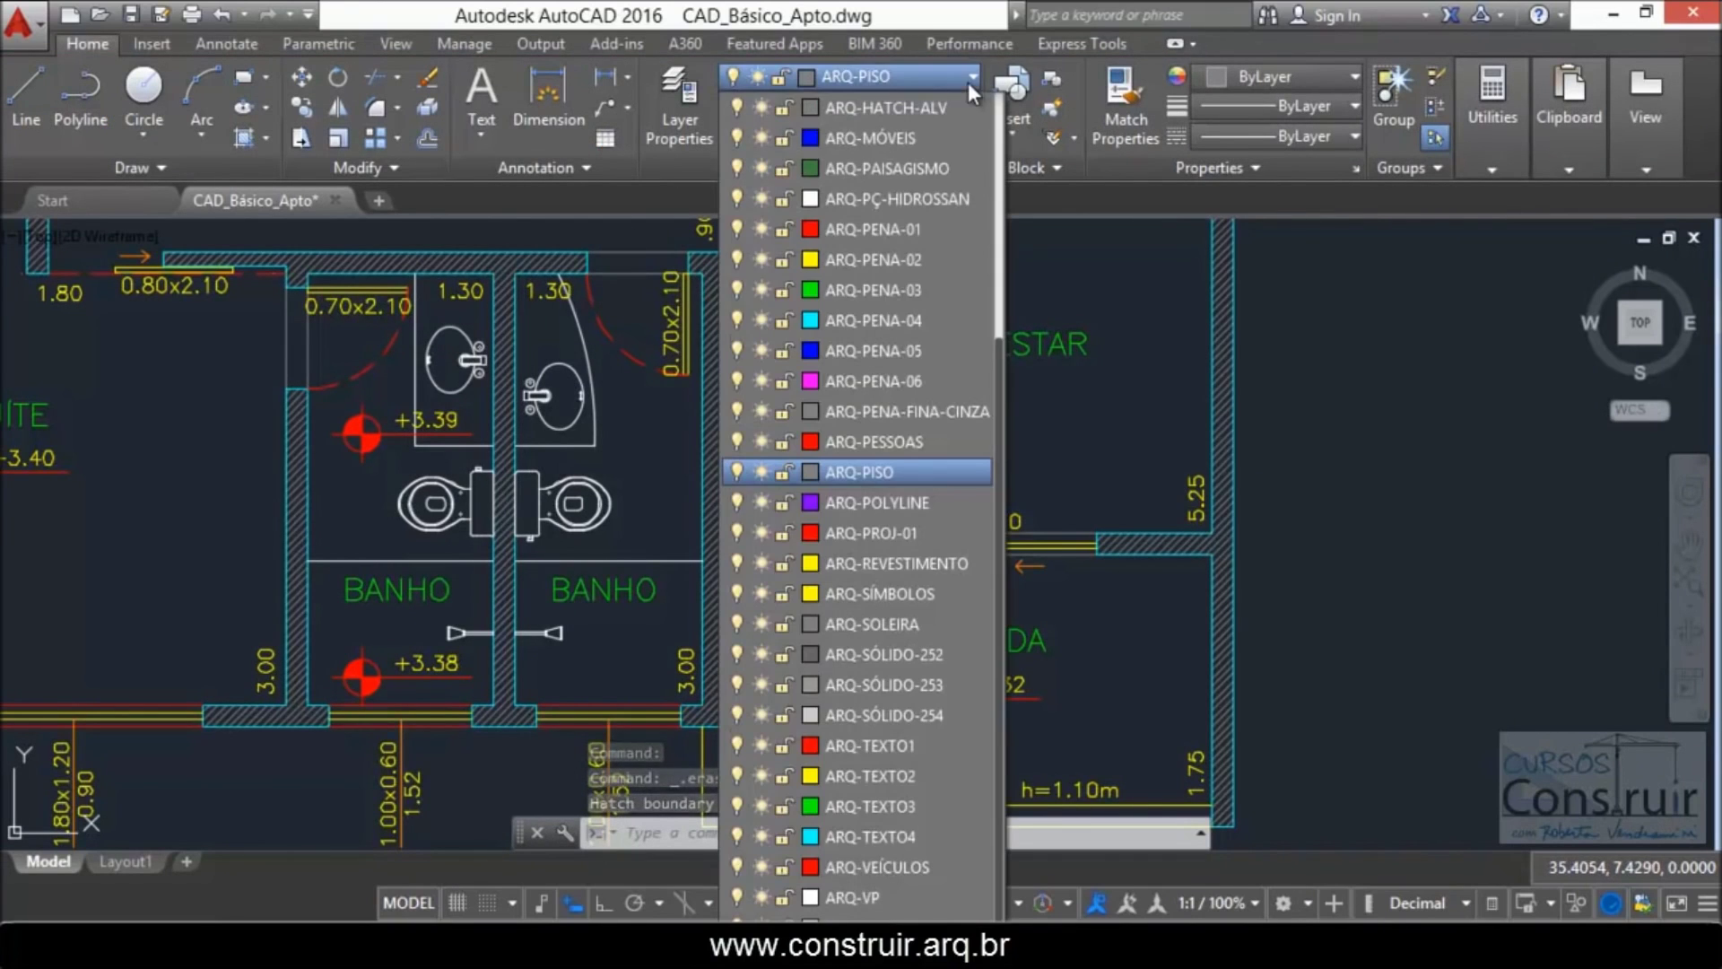
{"action": "left_click", "coordinate": [891, 507]}
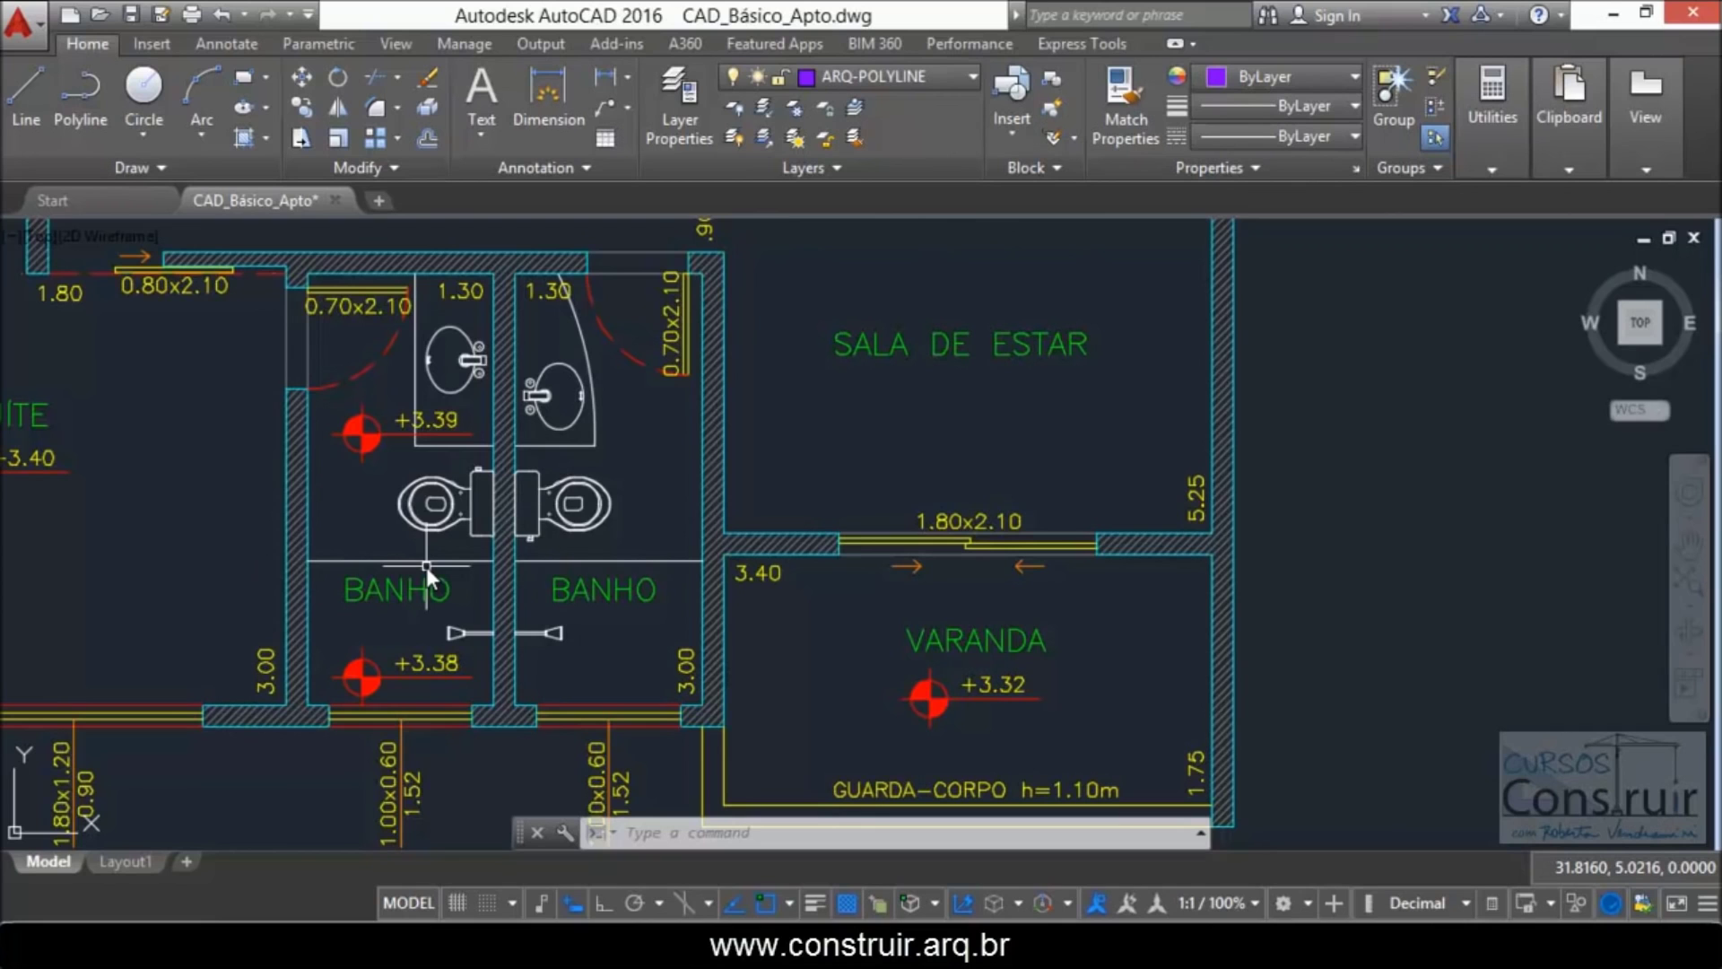
{"action": "scroll", "coordinate": [453, 559], "scroll_direction": "up", "scroll_amount": 3}
{"action": "scroll", "coordinate": [453, 559], "scroll_direction": "up", "scroll_amount": 3}
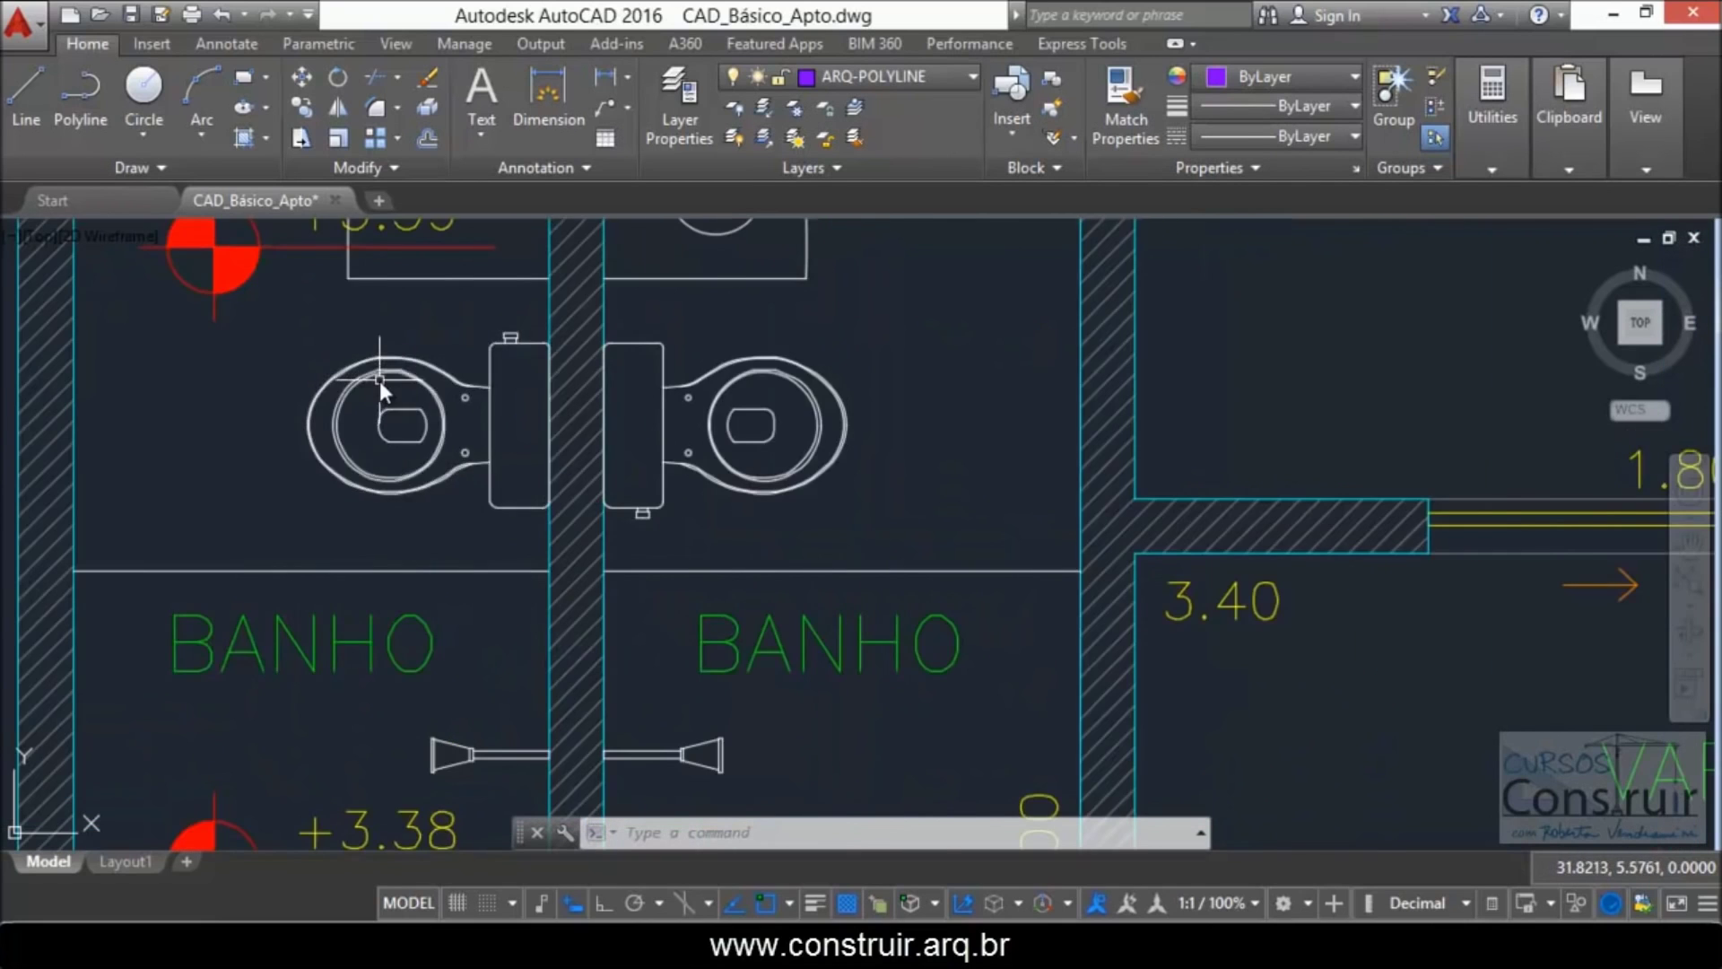
{"action": "scroll", "coordinate": [386, 376], "scroll_direction": "up", "scroll_amount": 3}
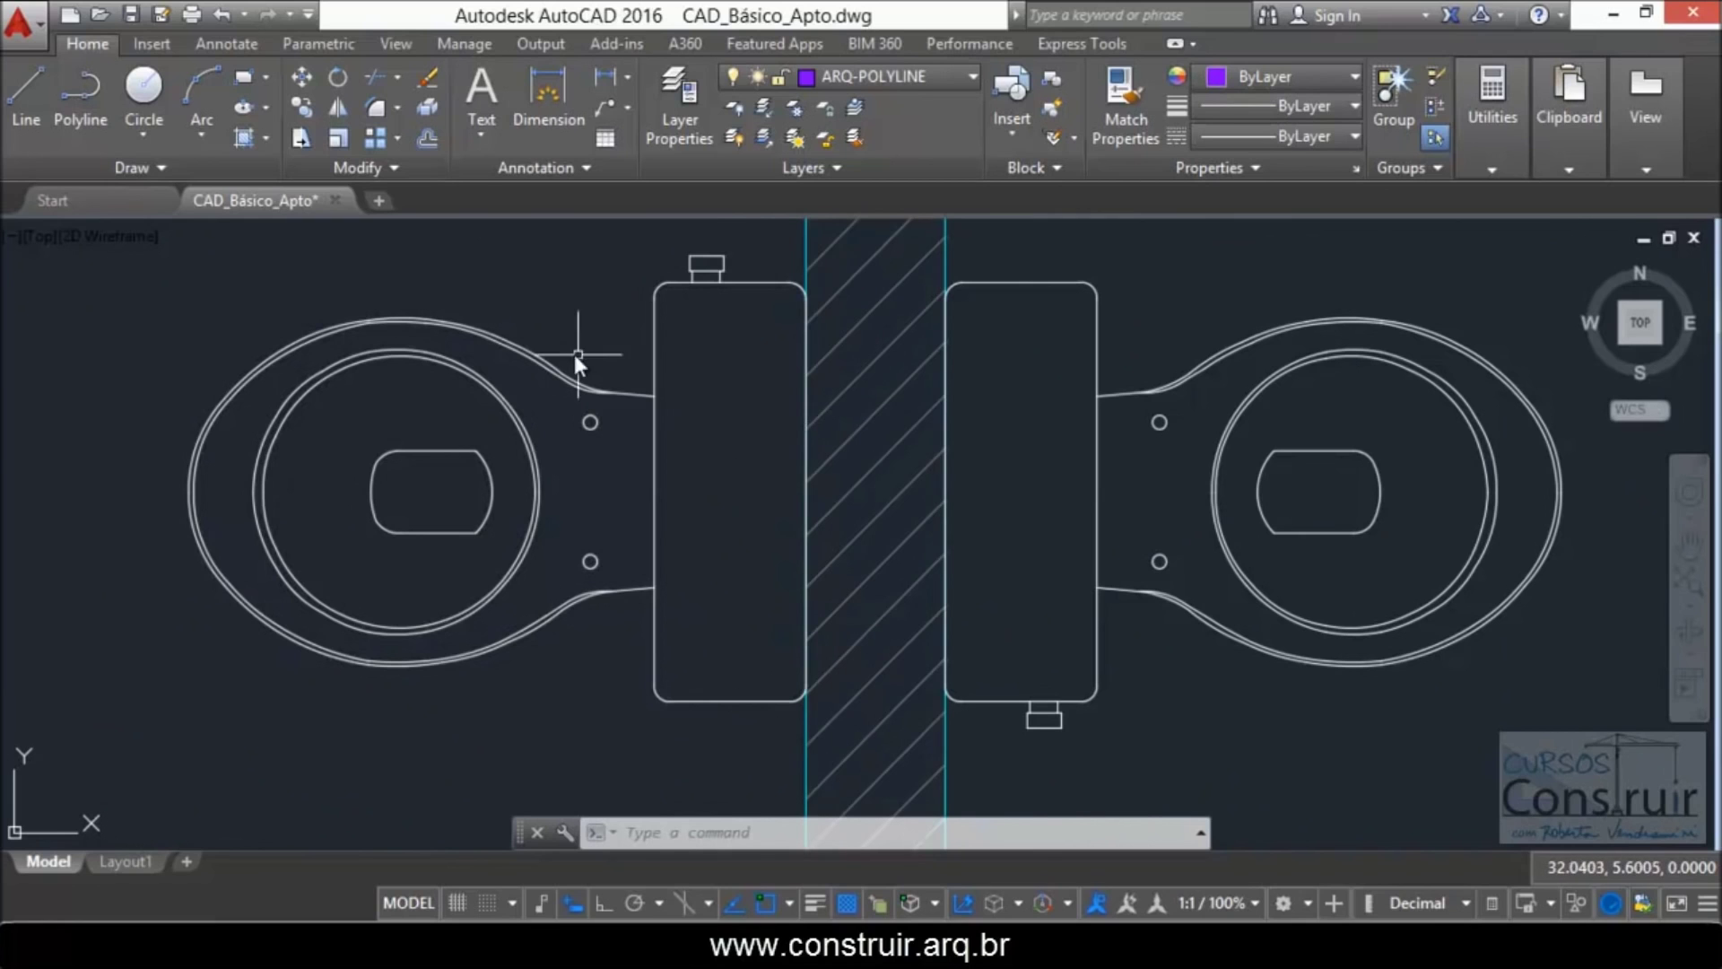
{"action": "scroll", "coordinate": [540, 365], "scroll_direction": "down", "scroll_amount": 2}
{"action": "scroll", "coordinate": [337, 354], "scroll_direction": "down", "scroll_amount": 1}
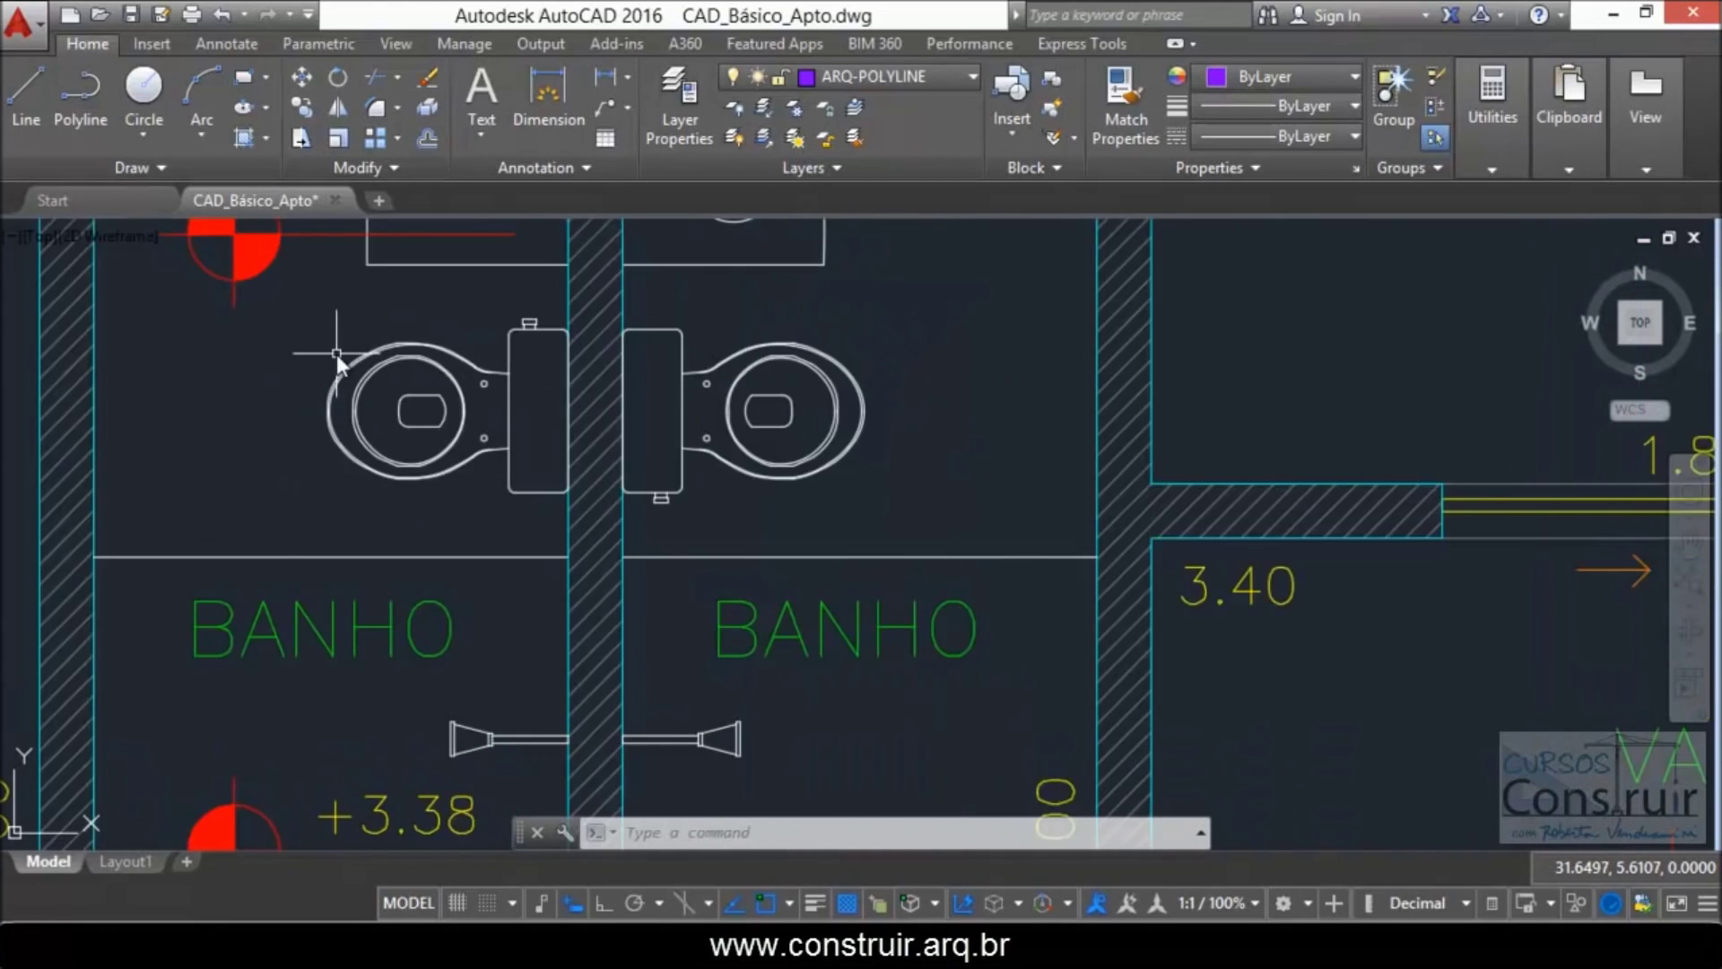
{"action": "scroll", "coordinate": [357, 359], "scroll_direction": "down", "scroll_amount": 1}
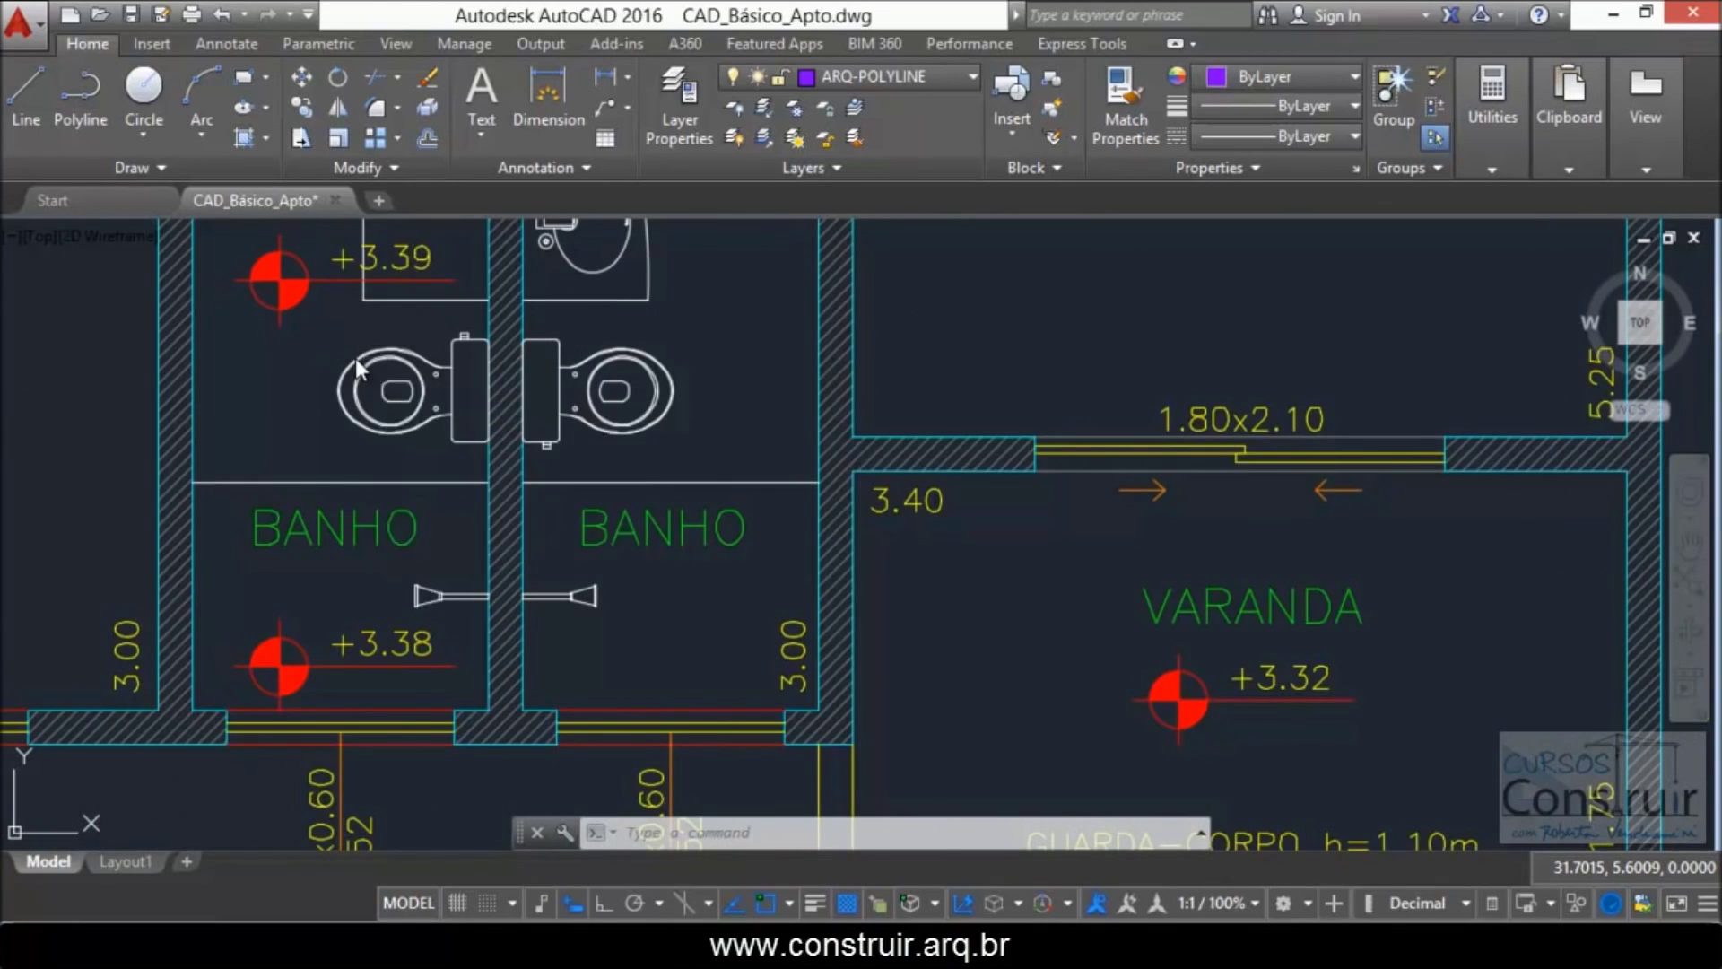
Step: Copy the left toilet to empty space beside the plan, with Ortho on
{"action": "type", "text": "co"}
{"action": "key", "text": "Return"}
{"action": "left_click", "coordinate": [393, 344]}
{"action": "key", "text": "Return"}
{"action": "left_click", "coordinate": [390, 349]}
{"action": "scroll", "coordinate": [356, 375], "scroll_direction": "down", "scroll_amount": 6}
{"action": "scroll", "coordinate": [377, 386], "scroll_direction": "down", "scroll_amount": 4}
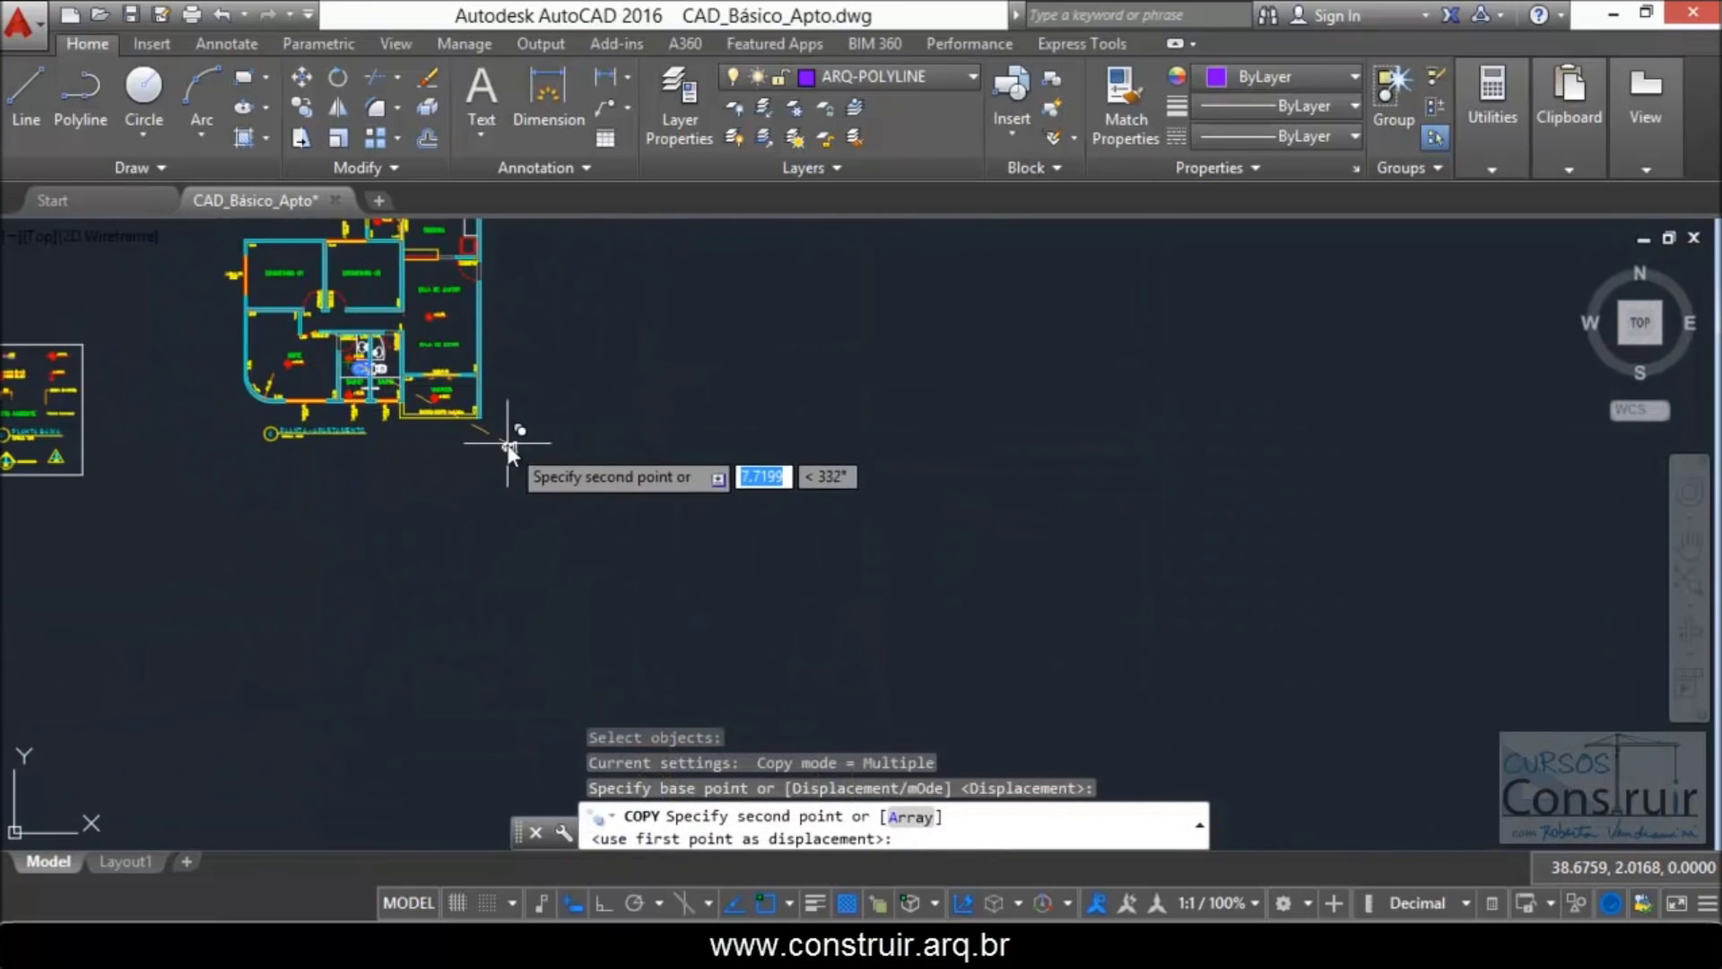
{"action": "key", "text": "F8"}
{"action": "left_click", "coordinate": [560, 351]}
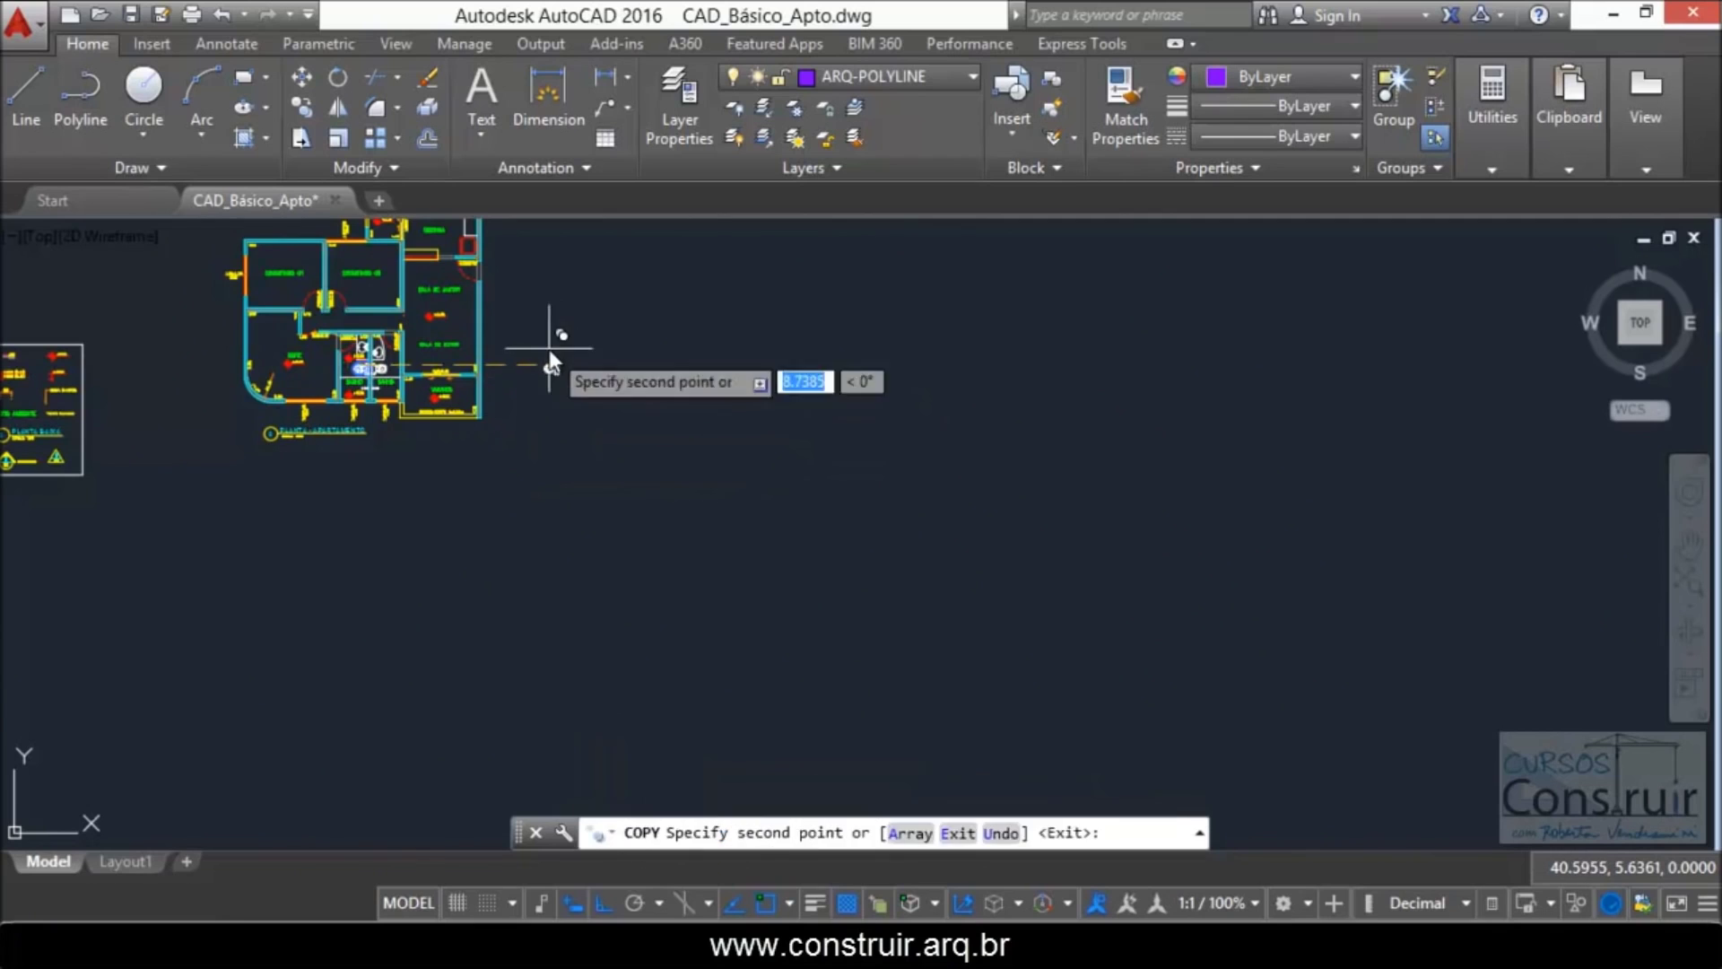
{"action": "key", "text": "Escape"}
Step: Start the Explode command (X) to break up the toilet copy
{"action": "scroll", "coordinate": [554, 358], "scroll_direction": "up", "scroll_amount": 5}
{"action": "scroll", "coordinate": [539, 348], "scroll_direction": "up", "scroll_amount": 5}
{"action": "scroll", "coordinate": [411, 345], "scroll_direction": "up", "scroll_amount": 2}
{"action": "scroll", "coordinate": [368, 348], "scroll_direction": "up", "scroll_amount": 3}
{"action": "scroll", "coordinate": [361, 348], "scroll_direction": "down", "scroll_amount": 2}
{"action": "scroll", "coordinate": [283, 333], "scroll_direction": "up", "scroll_amount": 2}
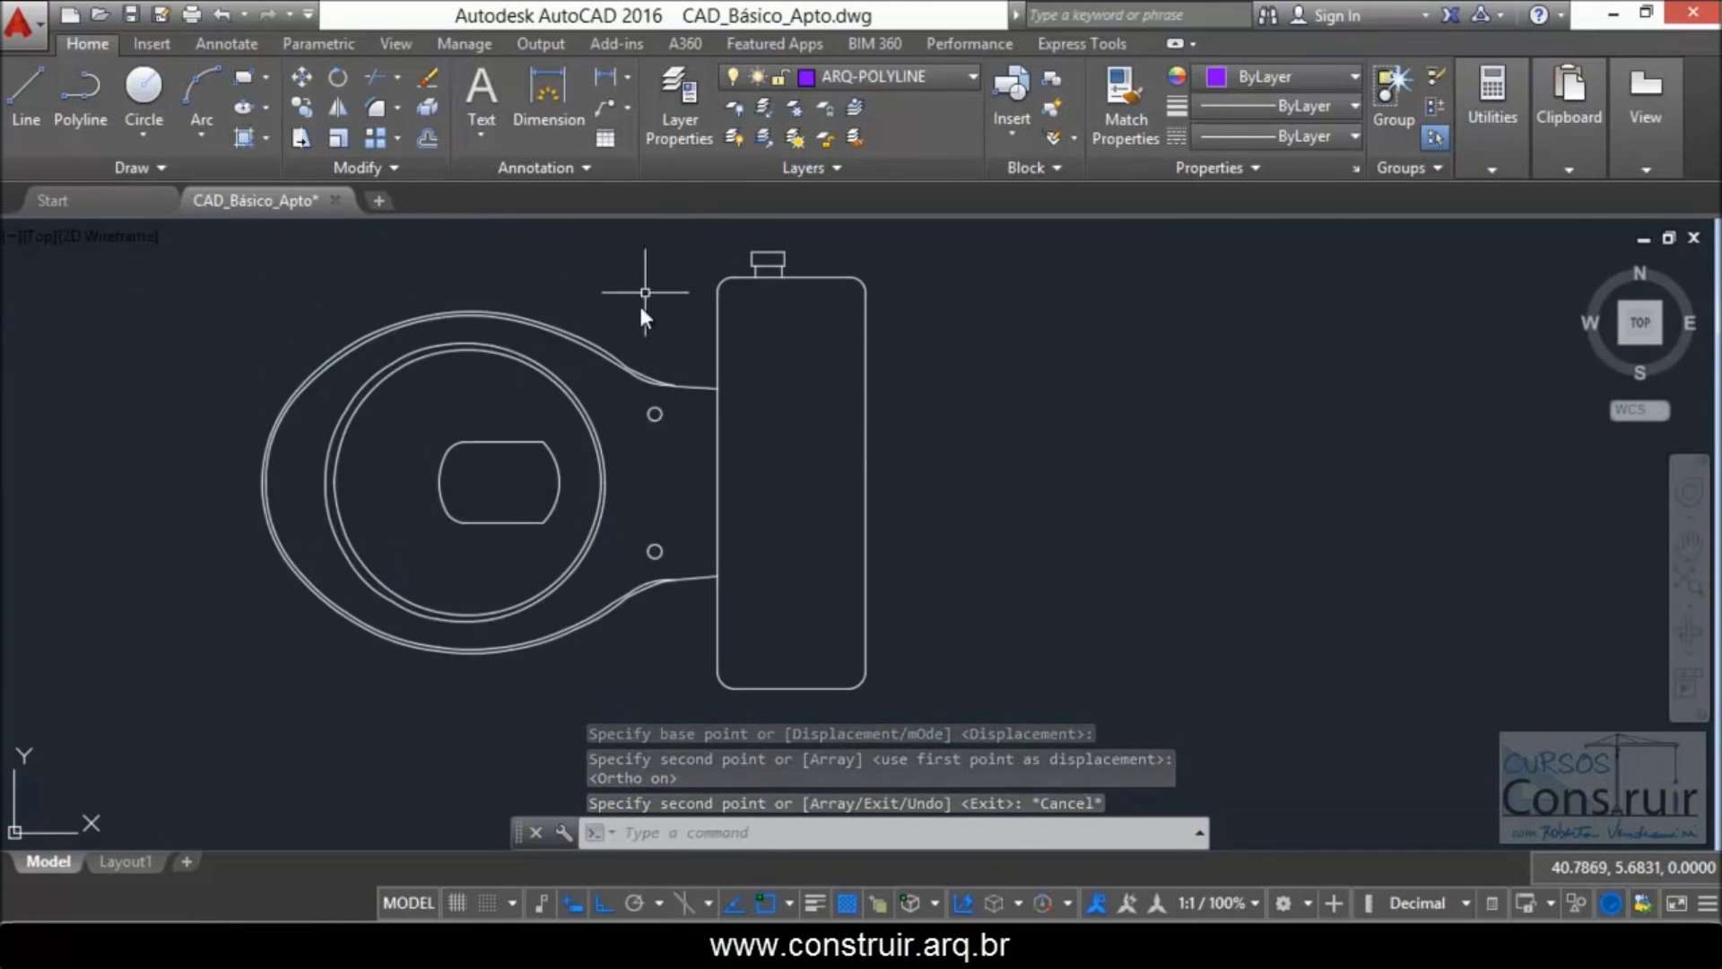
{"action": "type", "text": "x"}
{"action": "key", "text": "Return"}
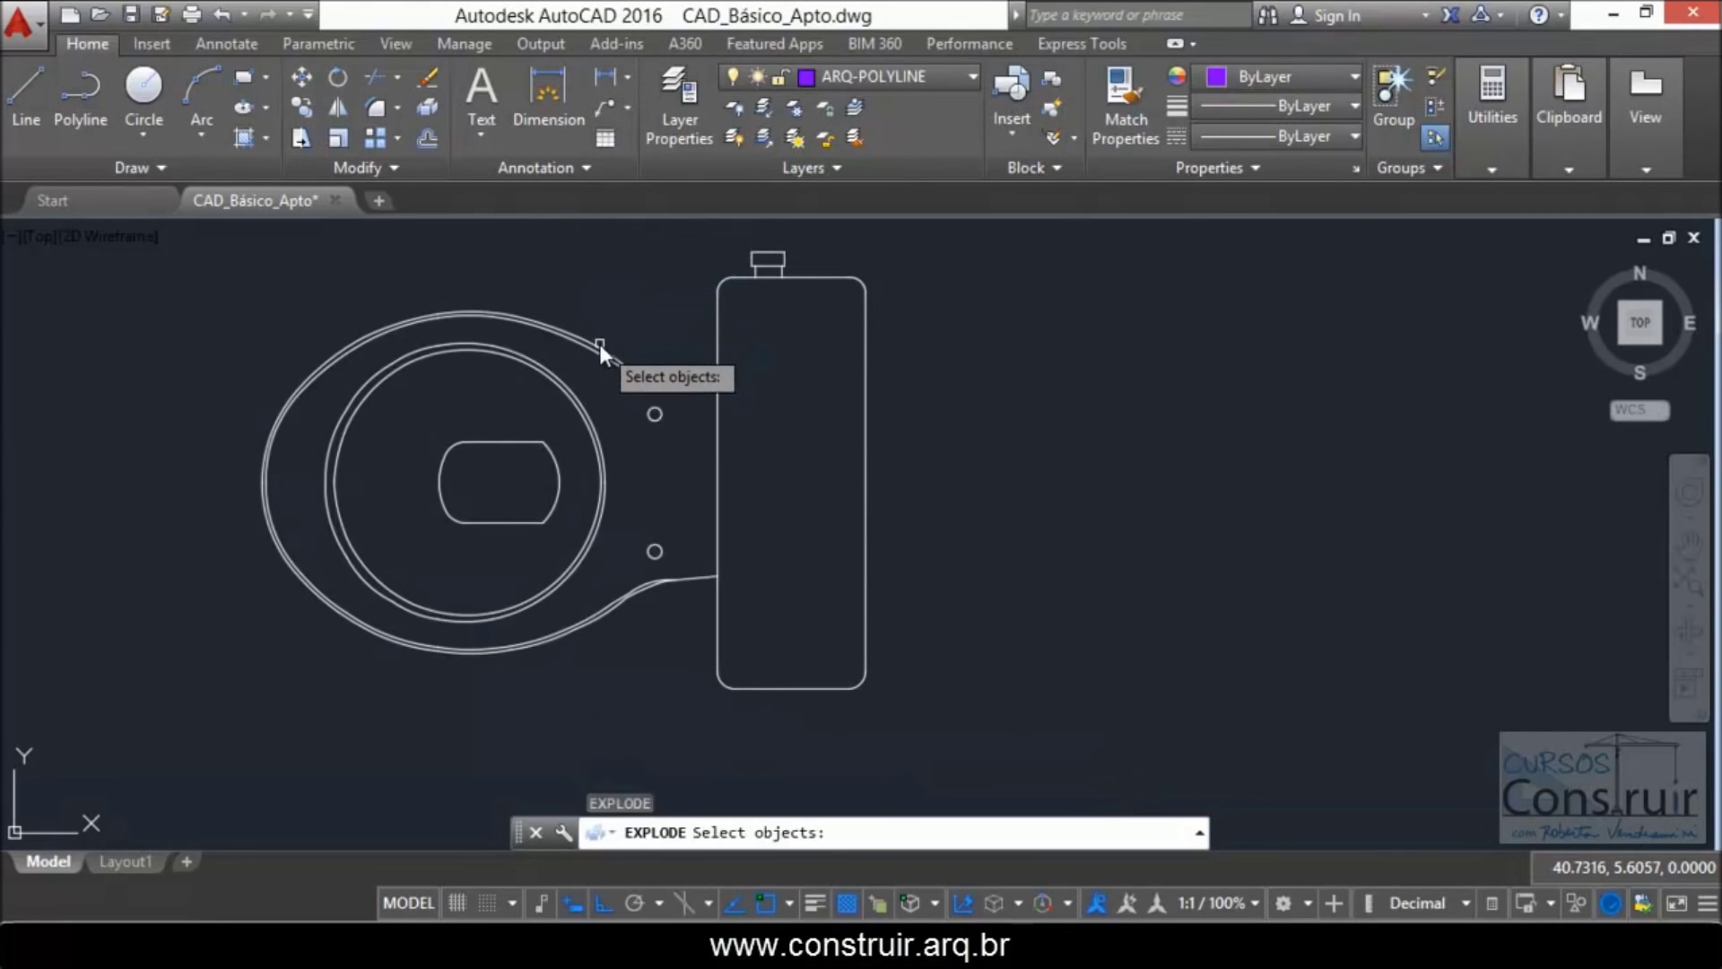
Step: Explode the toilet copy and erase its inner seat circles and shape
{"action": "left_click", "coordinate": [598, 347]}
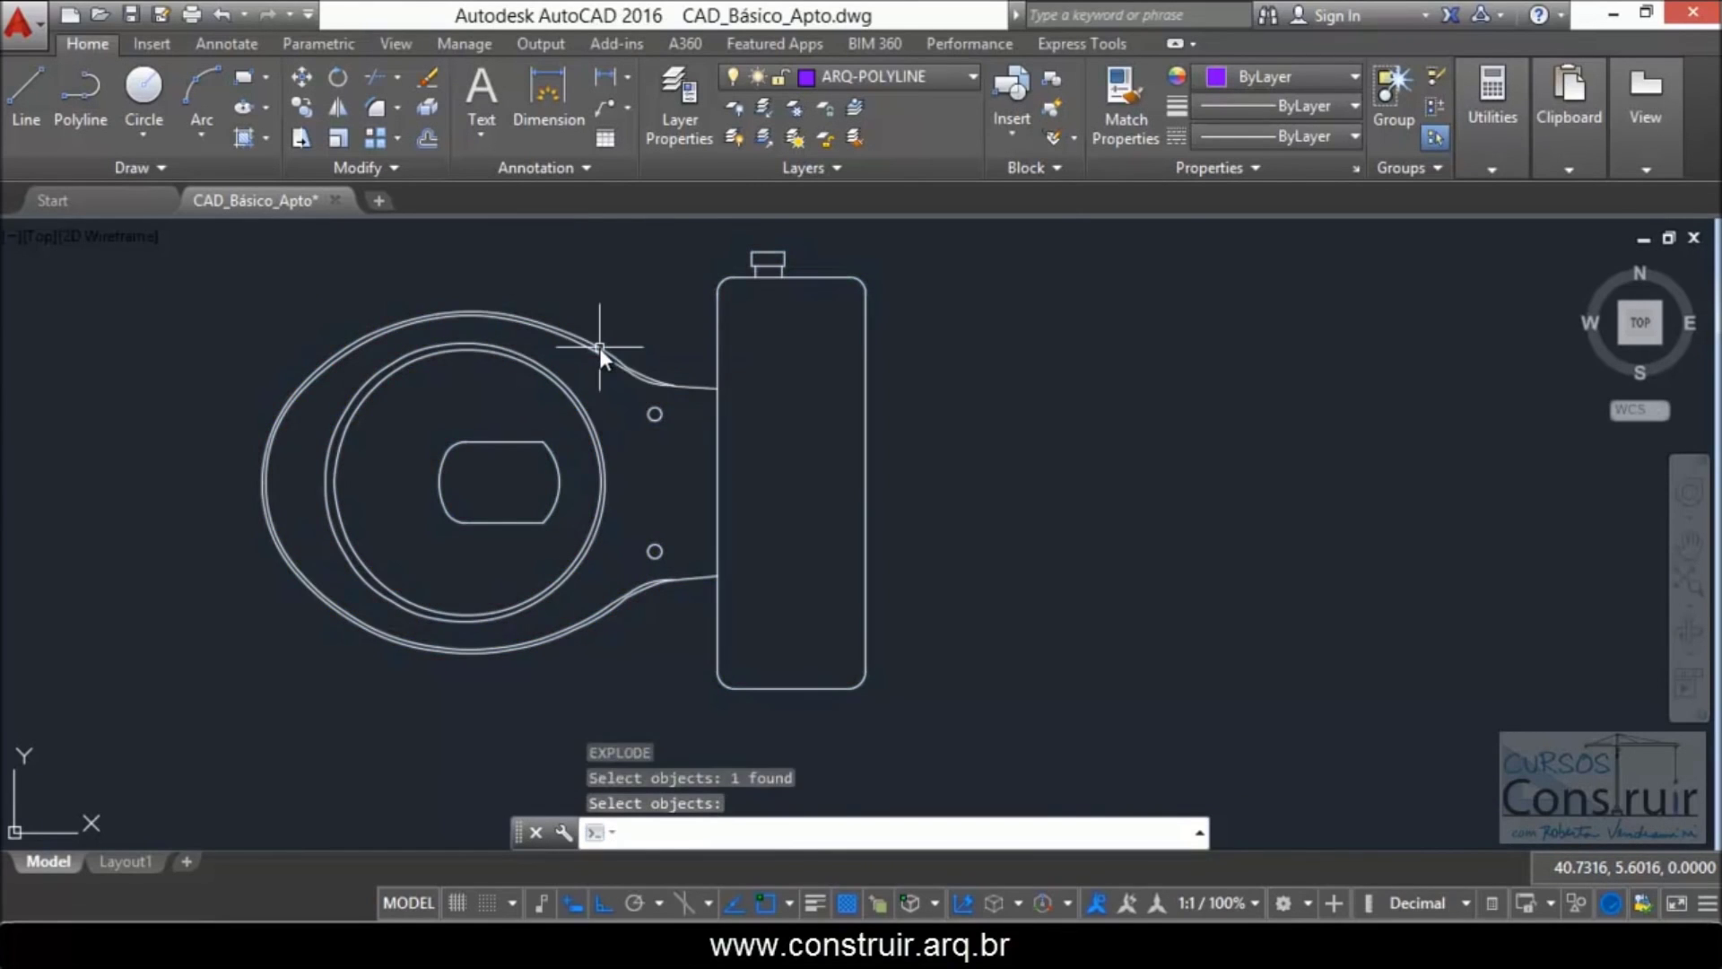
{"action": "left_click", "coordinate": [619, 404]}
{"action": "left_click", "coordinate": [311, 544]}
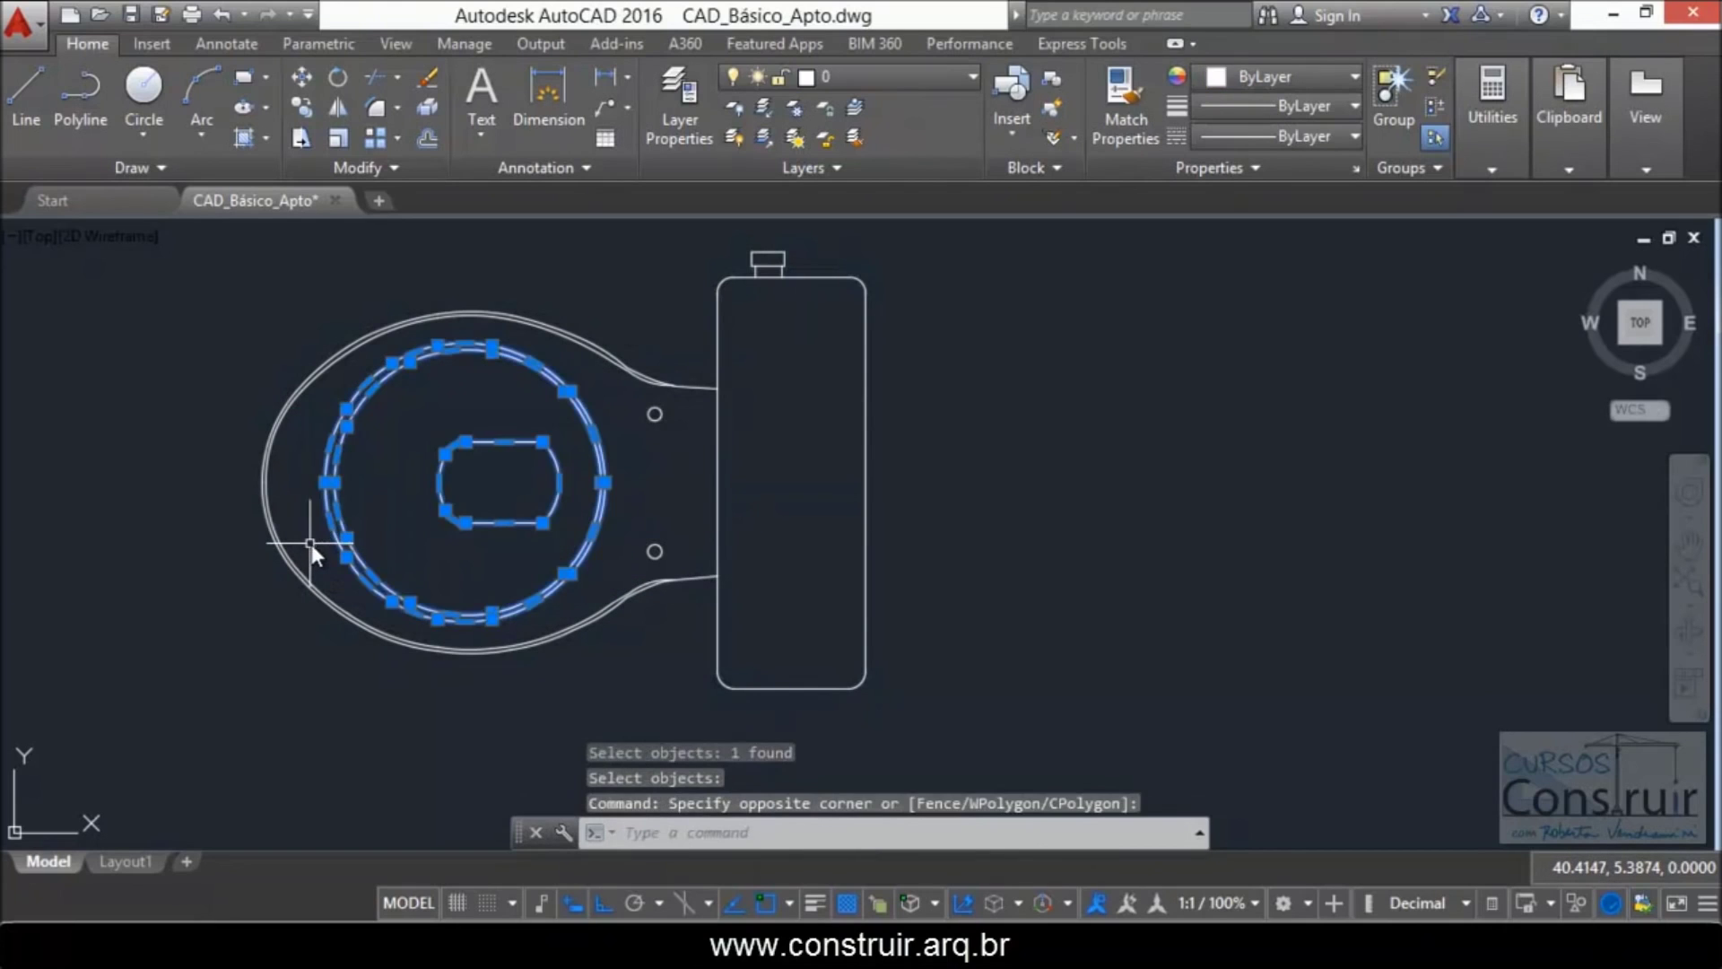
{"action": "key", "text": "Delete"}
Step: Erase the bowl's extra rim line and both small fixing circles
{"action": "scroll", "coordinate": [489, 314], "scroll_direction": "up", "scroll_amount": 4}
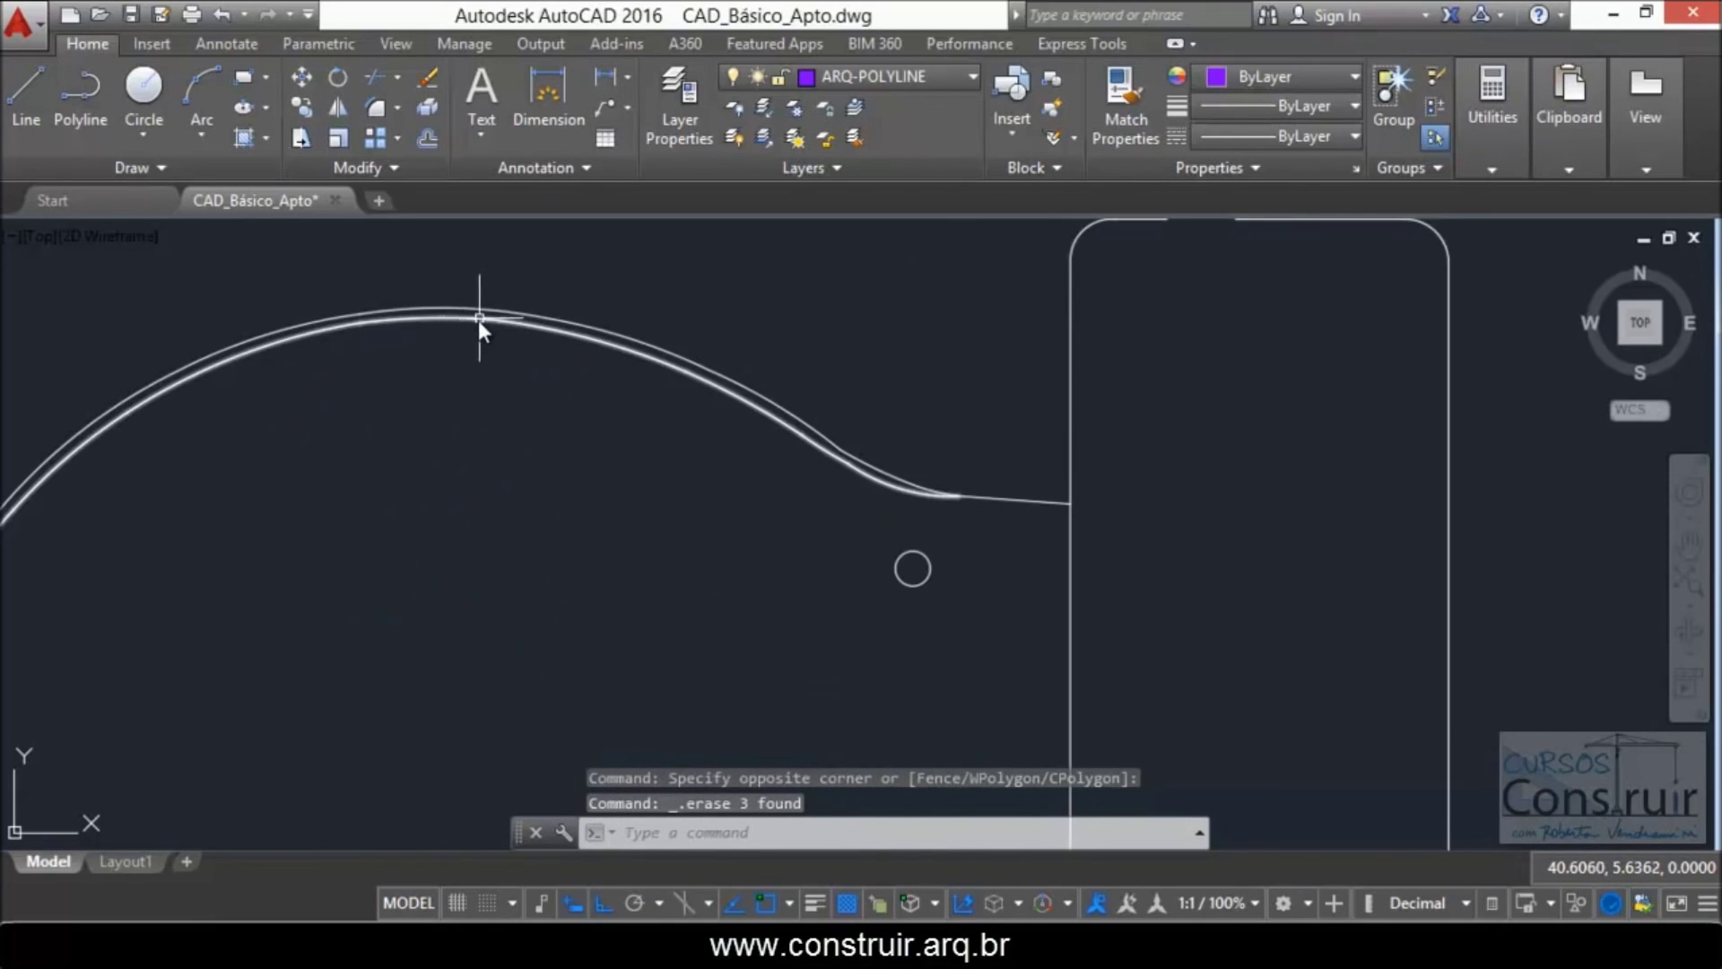
{"action": "left_click", "coordinate": [479, 320]}
{"action": "key", "text": "Delete"}
{"action": "scroll", "coordinate": [479, 349], "scroll_direction": "down", "scroll_amount": 3}
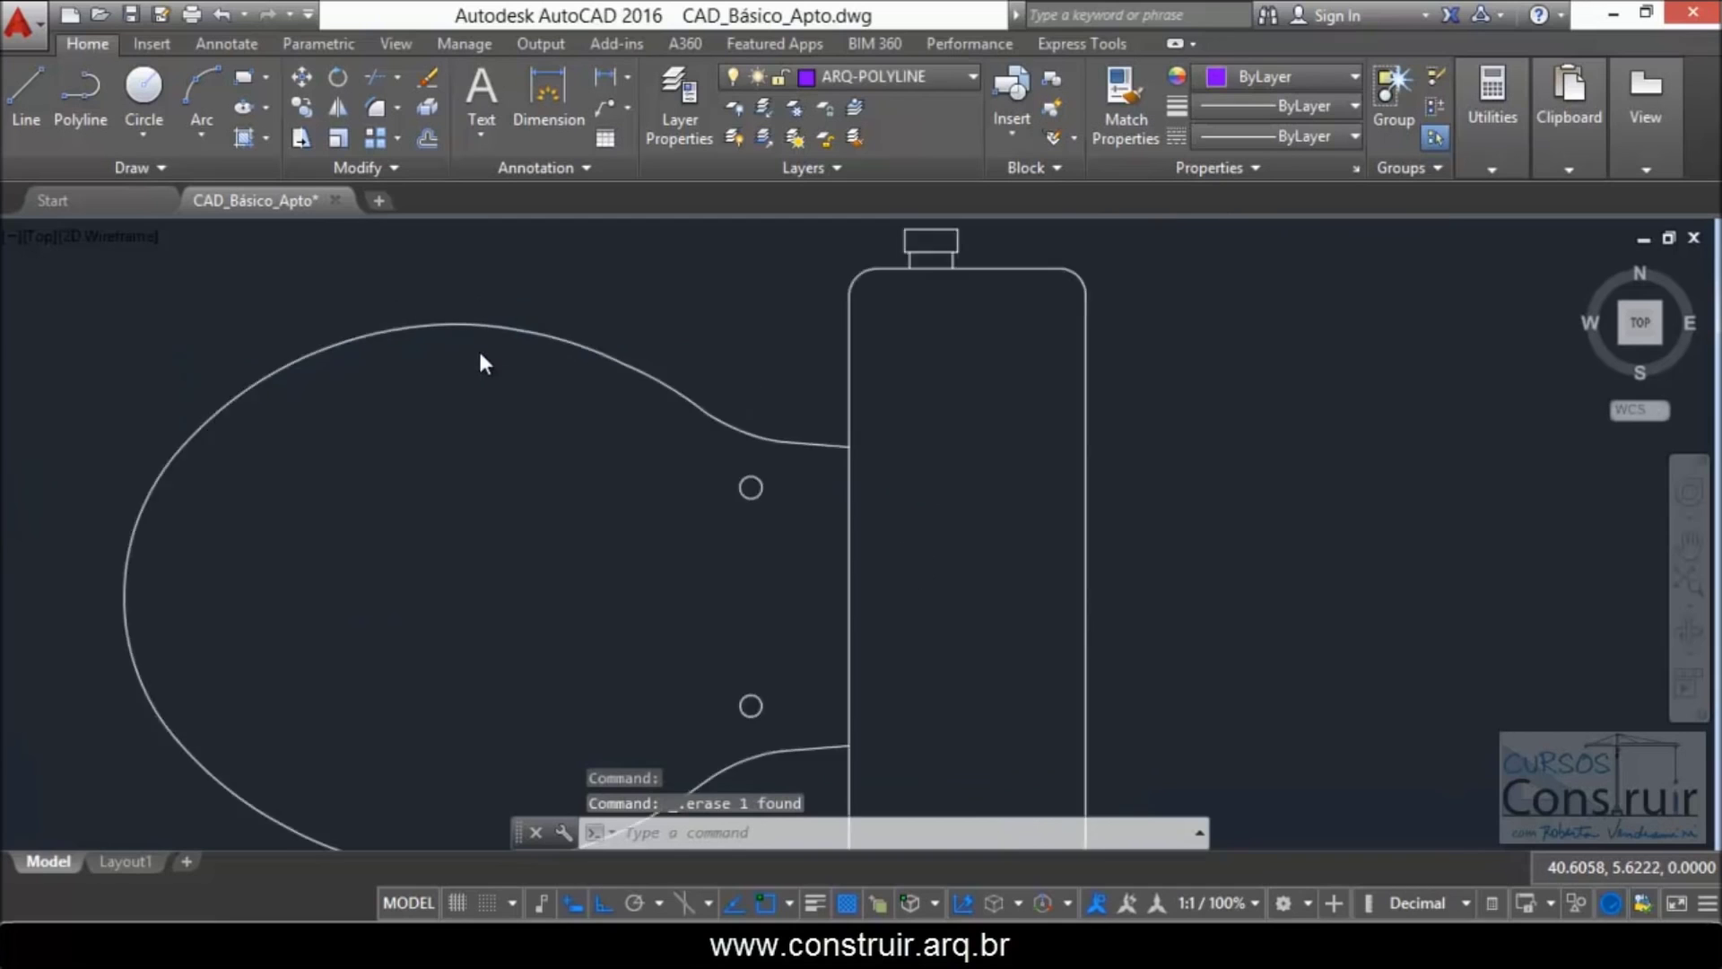
{"action": "scroll", "coordinate": [665, 462], "scroll_direction": "up", "scroll_amount": 4}
{"action": "left_click", "coordinate": [583, 380]}
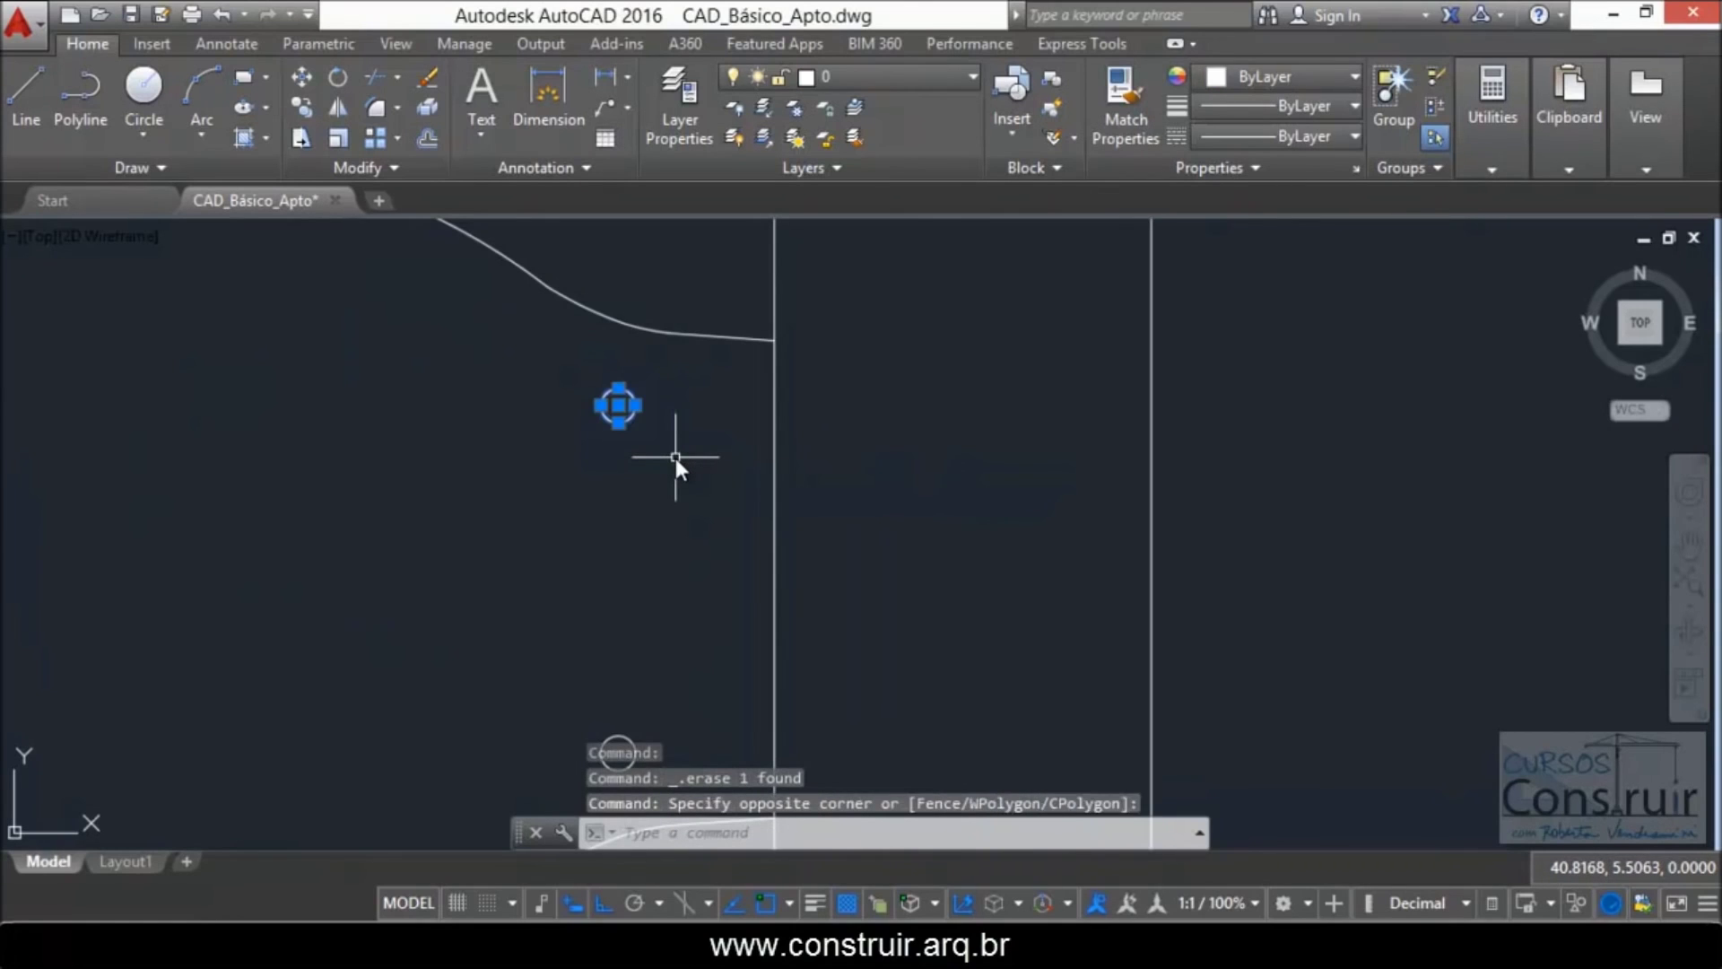
{"action": "left_click", "coordinate": [676, 459]}
{"action": "key", "text": "Delete"}
{"action": "scroll", "coordinate": [646, 519], "scroll_direction": "down", "scroll_amount": 4}
{"action": "left_click", "coordinate": [619, 562]}
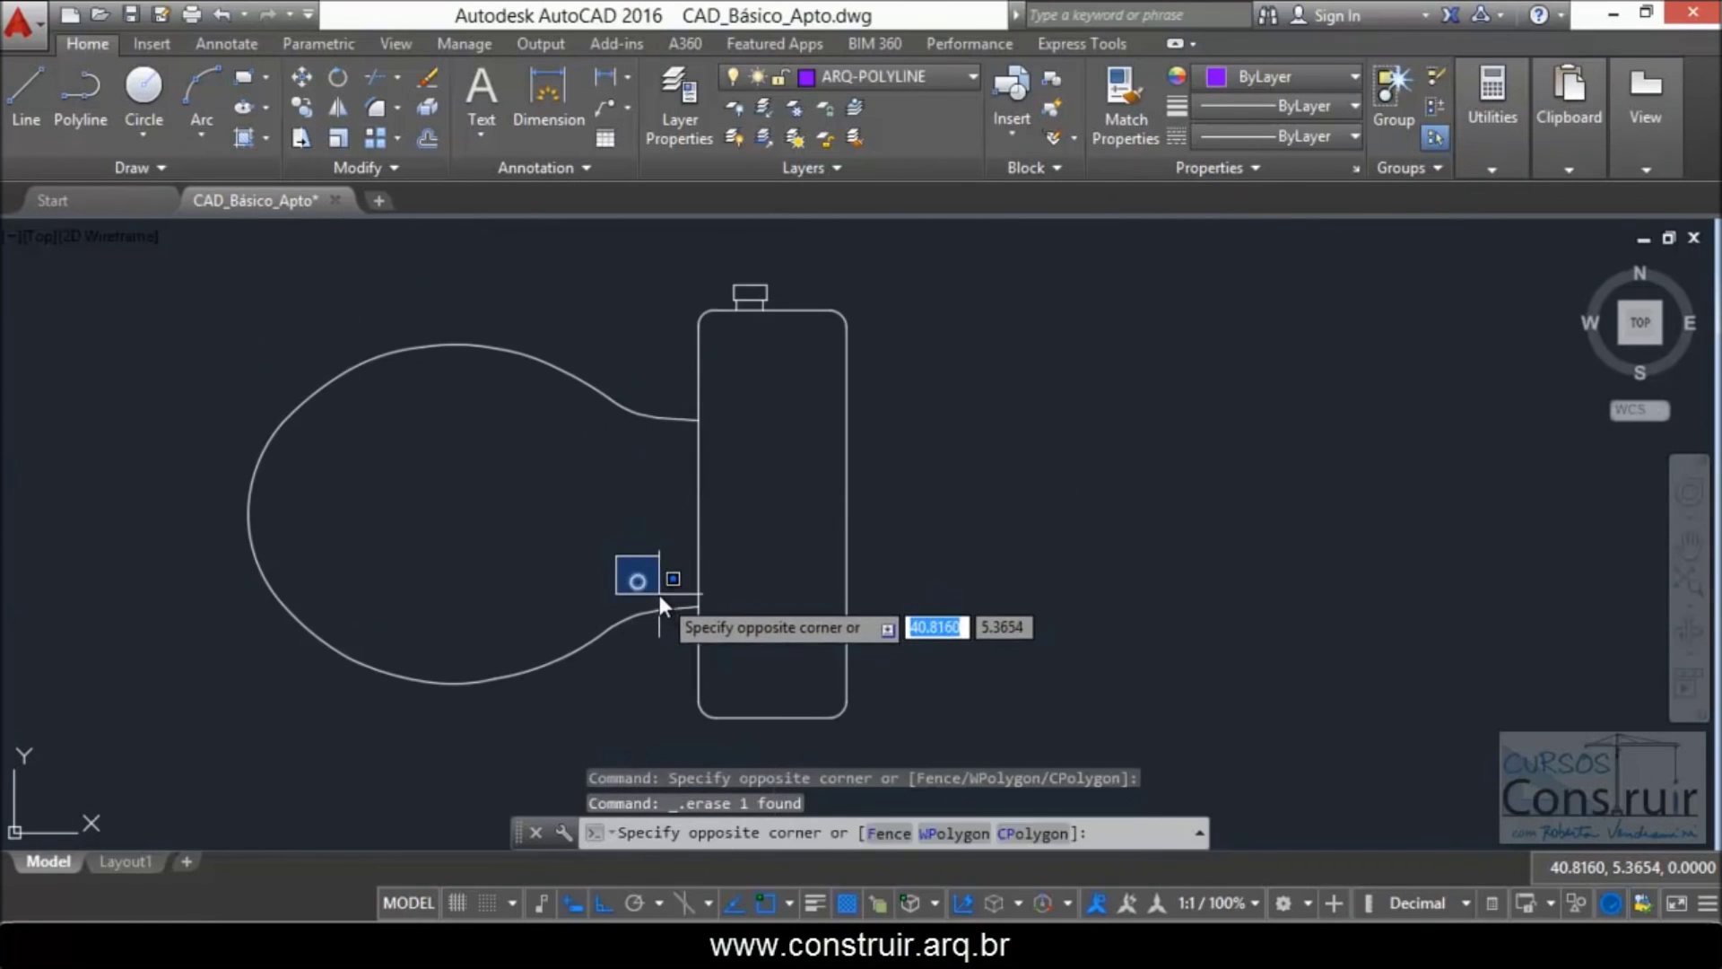
{"action": "left_click", "coordinate": [659, 596]}
{"action": "key", "text": "Delete"}
{"action": "scroll", "coordinate": [744, 270], "scroll_direction": "up", "scroll_amount": 5}
{"action": "scroll", "coordinate": [648, 279], "scroll_direction": "up", "scroll_amount": 3}
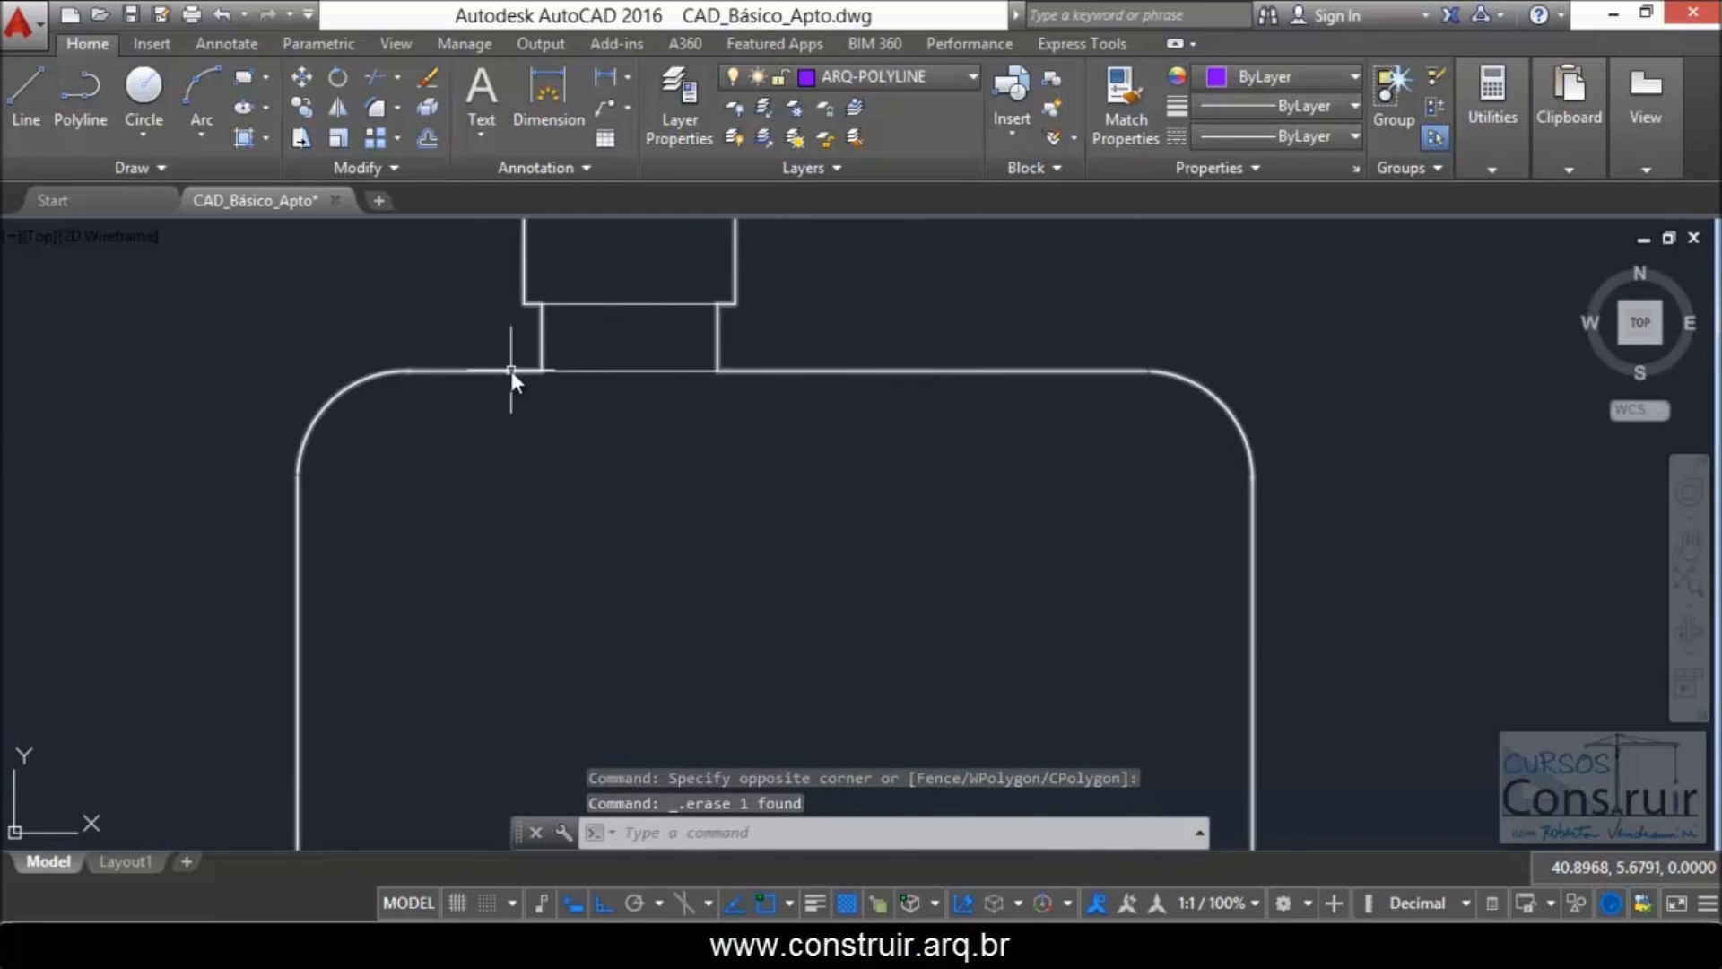
Step: Erase the edge under the tank knob and the stray tank-top edge, then check the outline
{"action": "left_click", "coordinate": [583, 371]}
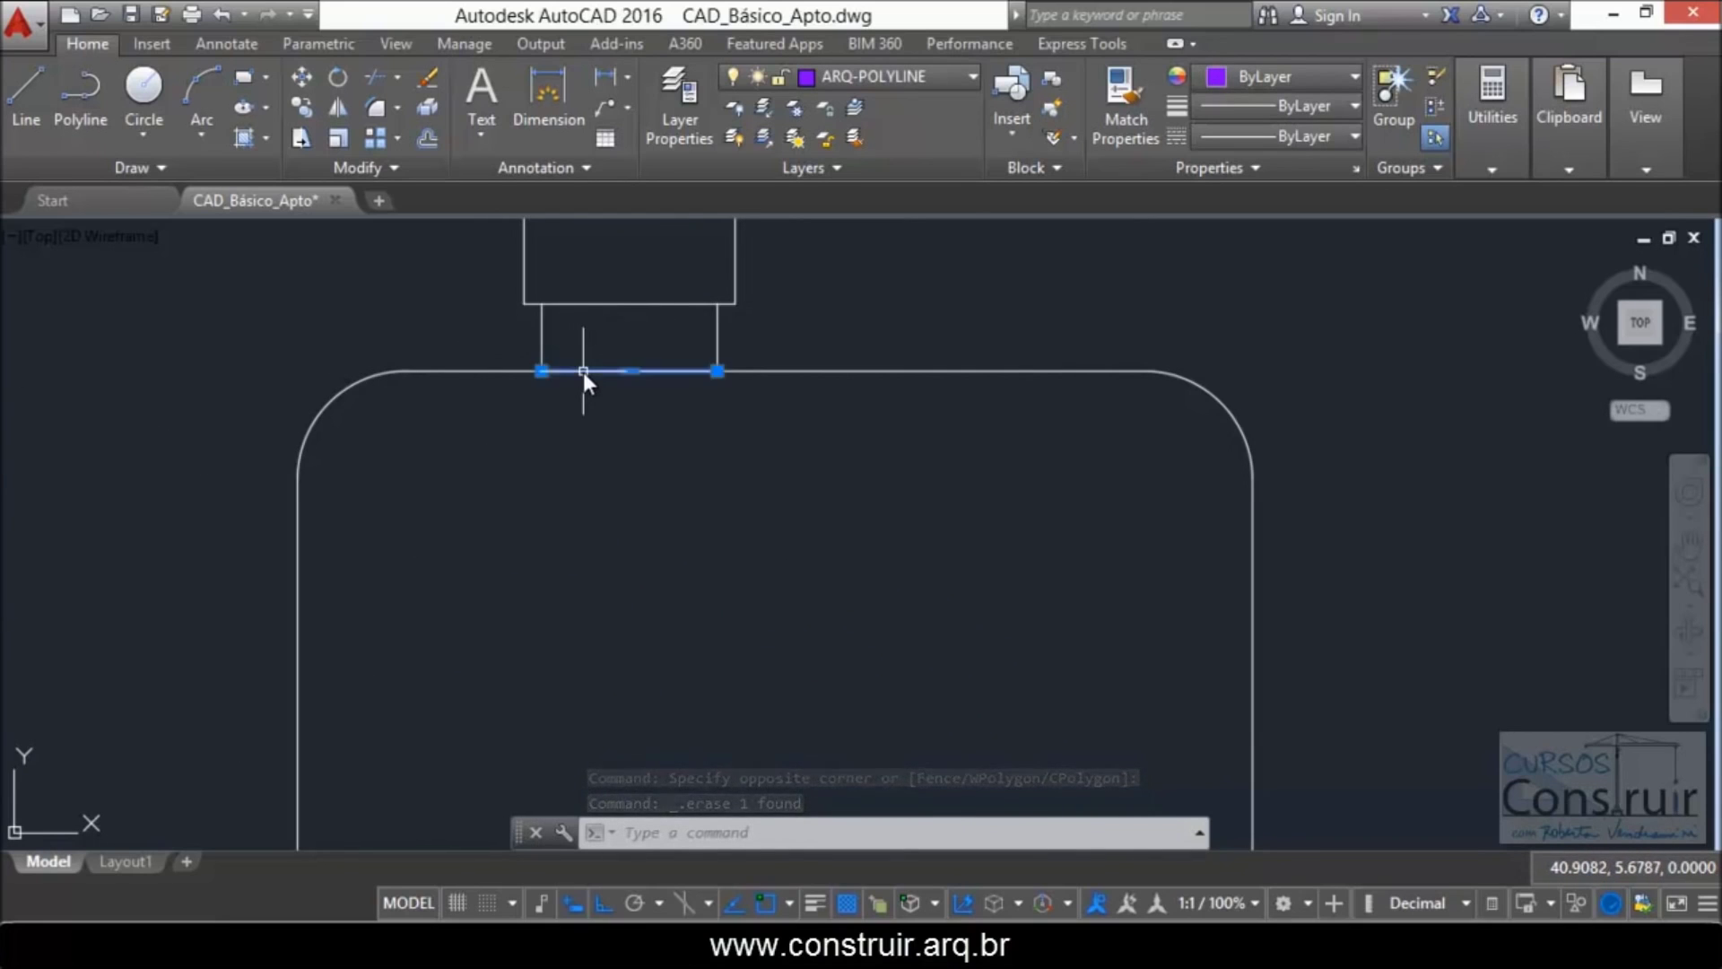
{"action": "key", "text": "Delete"}
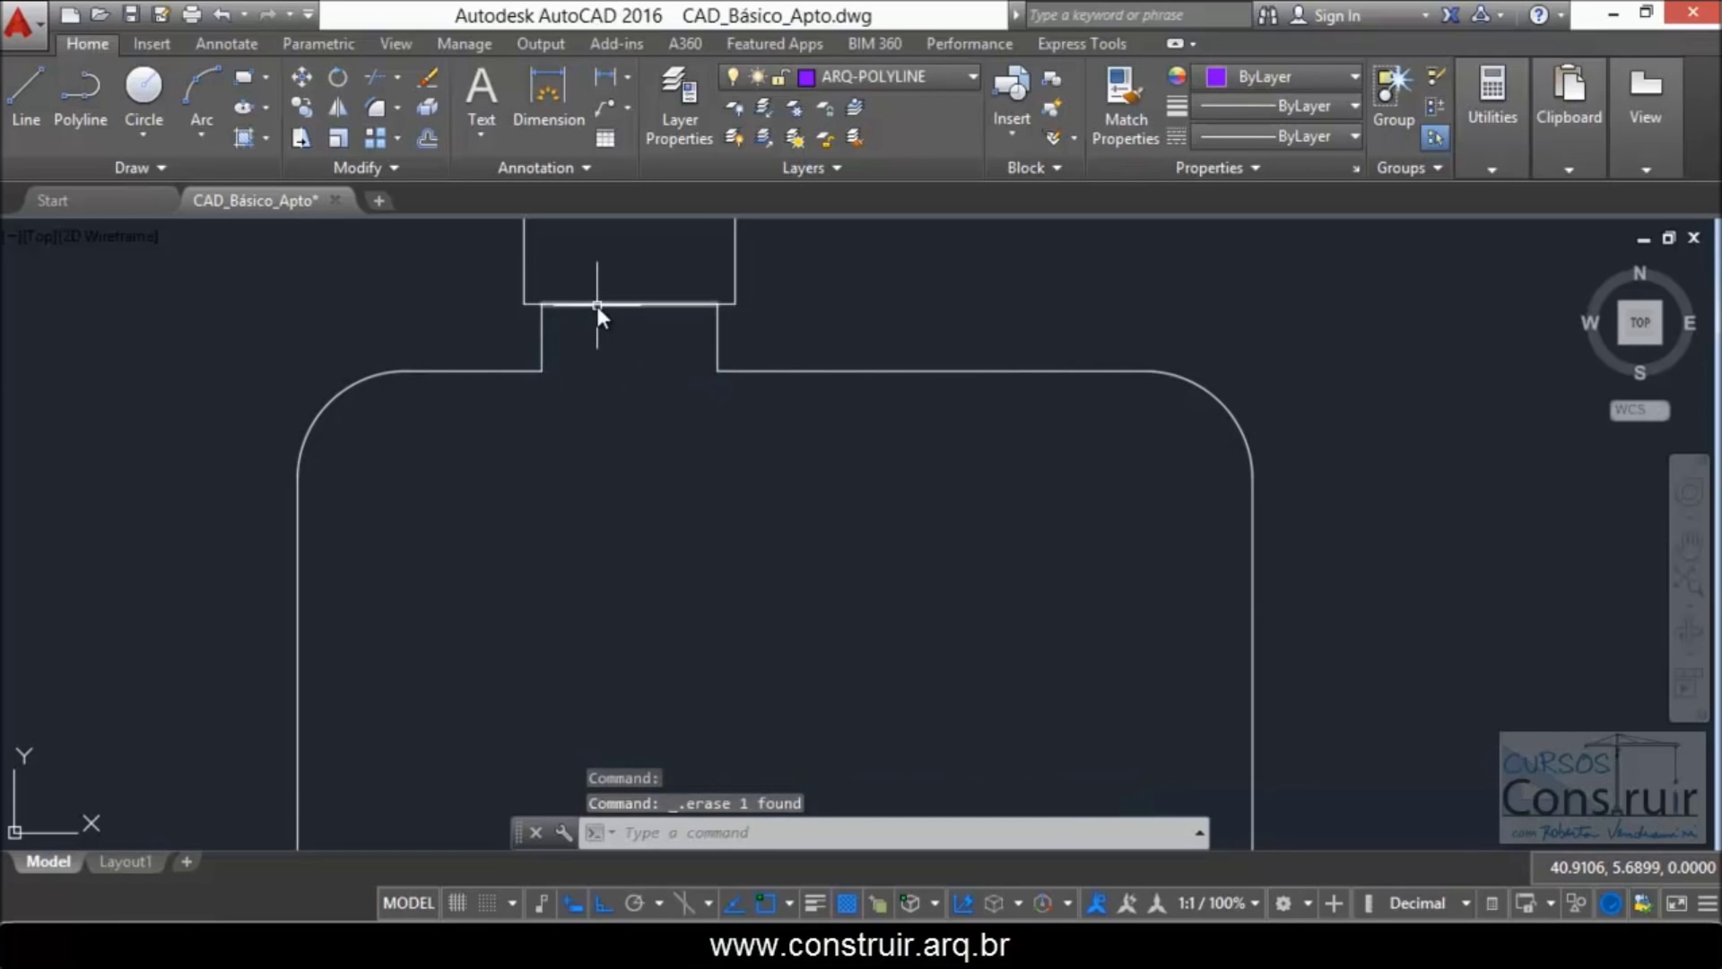
{"action": "left_click", "coordinate": [595, 304]}
{"action": "key", "text": "Delete"}
{"action": "scroll", "coordinate": [595, 329], "scroll_direction": "down", "scroll_amount": 2}
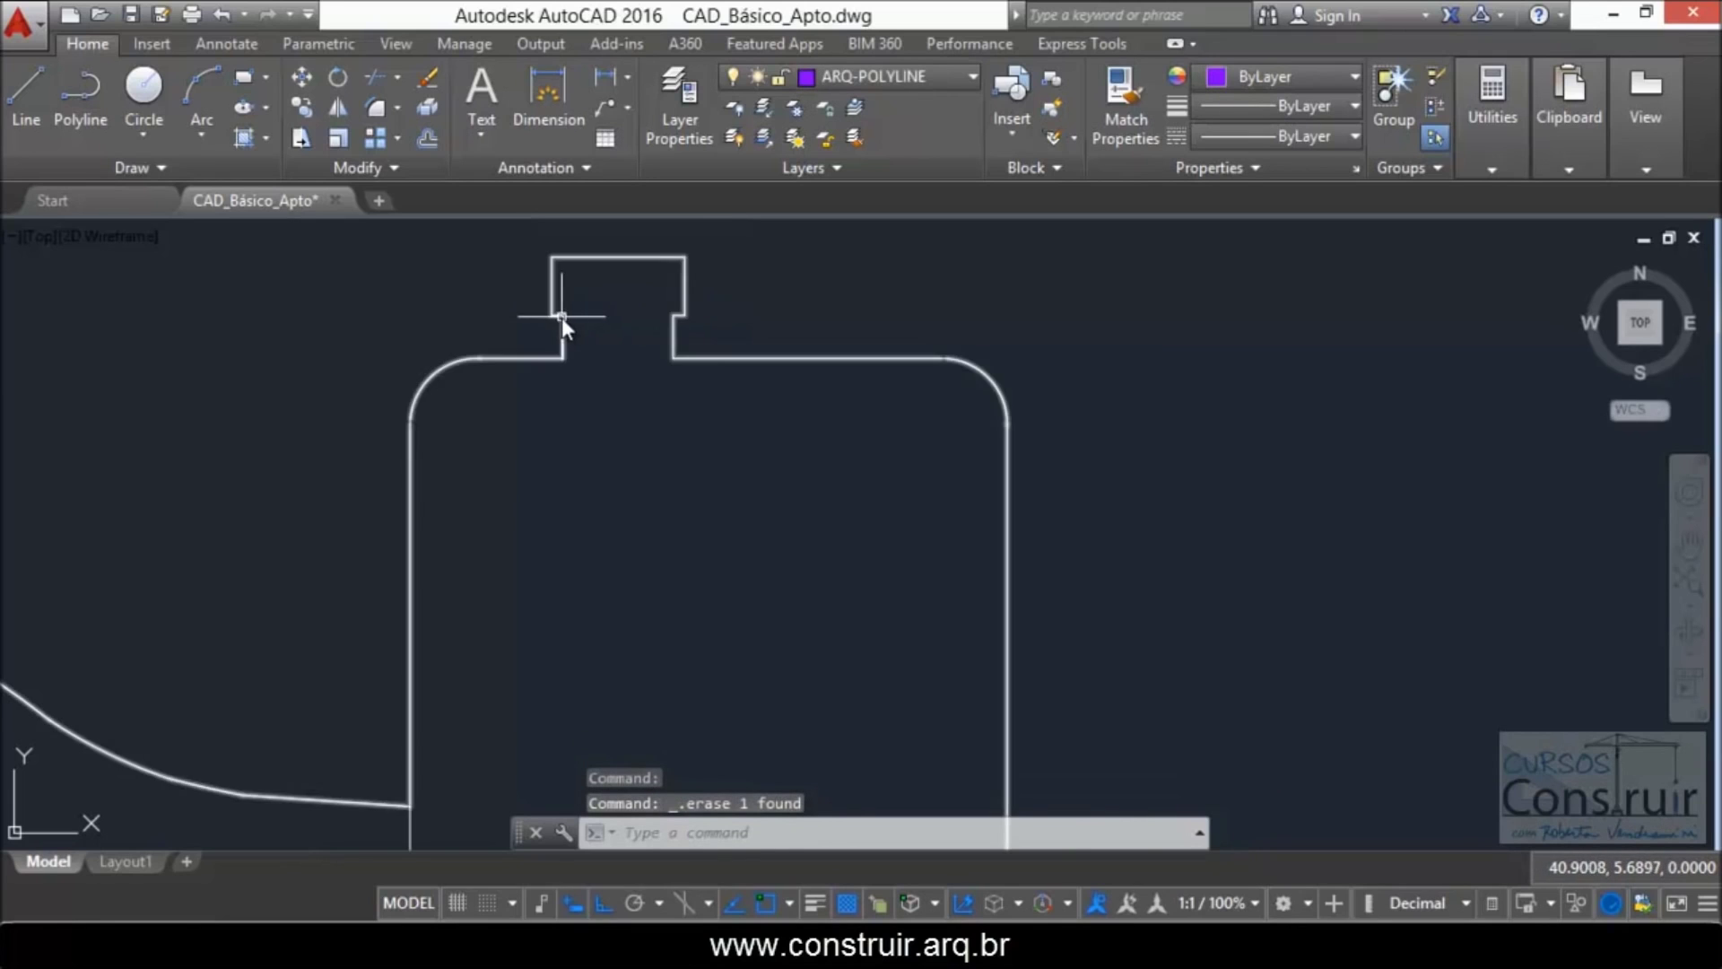
{"action": "left_click", "coordinate": [565, 321]}
{"action": "scroll", "coordinate": [579, 306], "scroll_direction": "down", "scroll_amount": 2}
{"action": "scroll", "coordinate": [581, 305], "scroll_direction": "down", "scroll_amount": 3}
{"action": "mouse_move", "coordinate": [577, 311]}
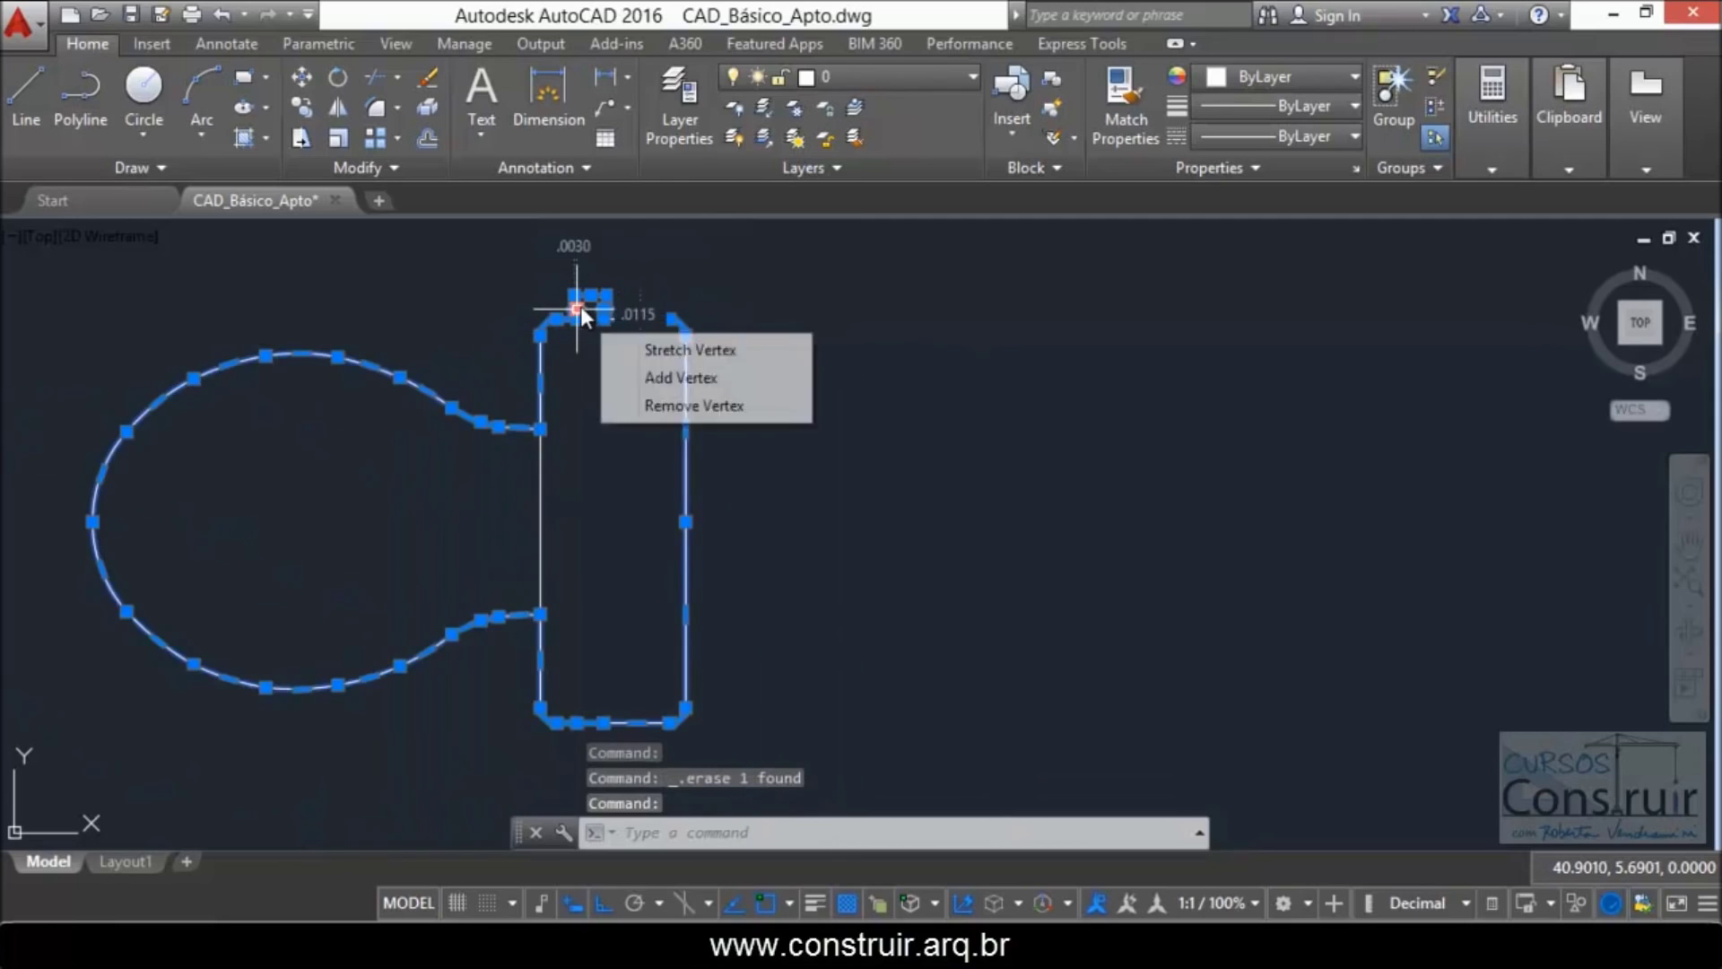
{"action": "key", "text": "Escape"}
Step: Erase the overlapping vertical tank line and confirm the outline is one piece
{"action": "scroll", "coordinate": [545, 524], "scroll_direction": "up", "scroll_amount": 3}
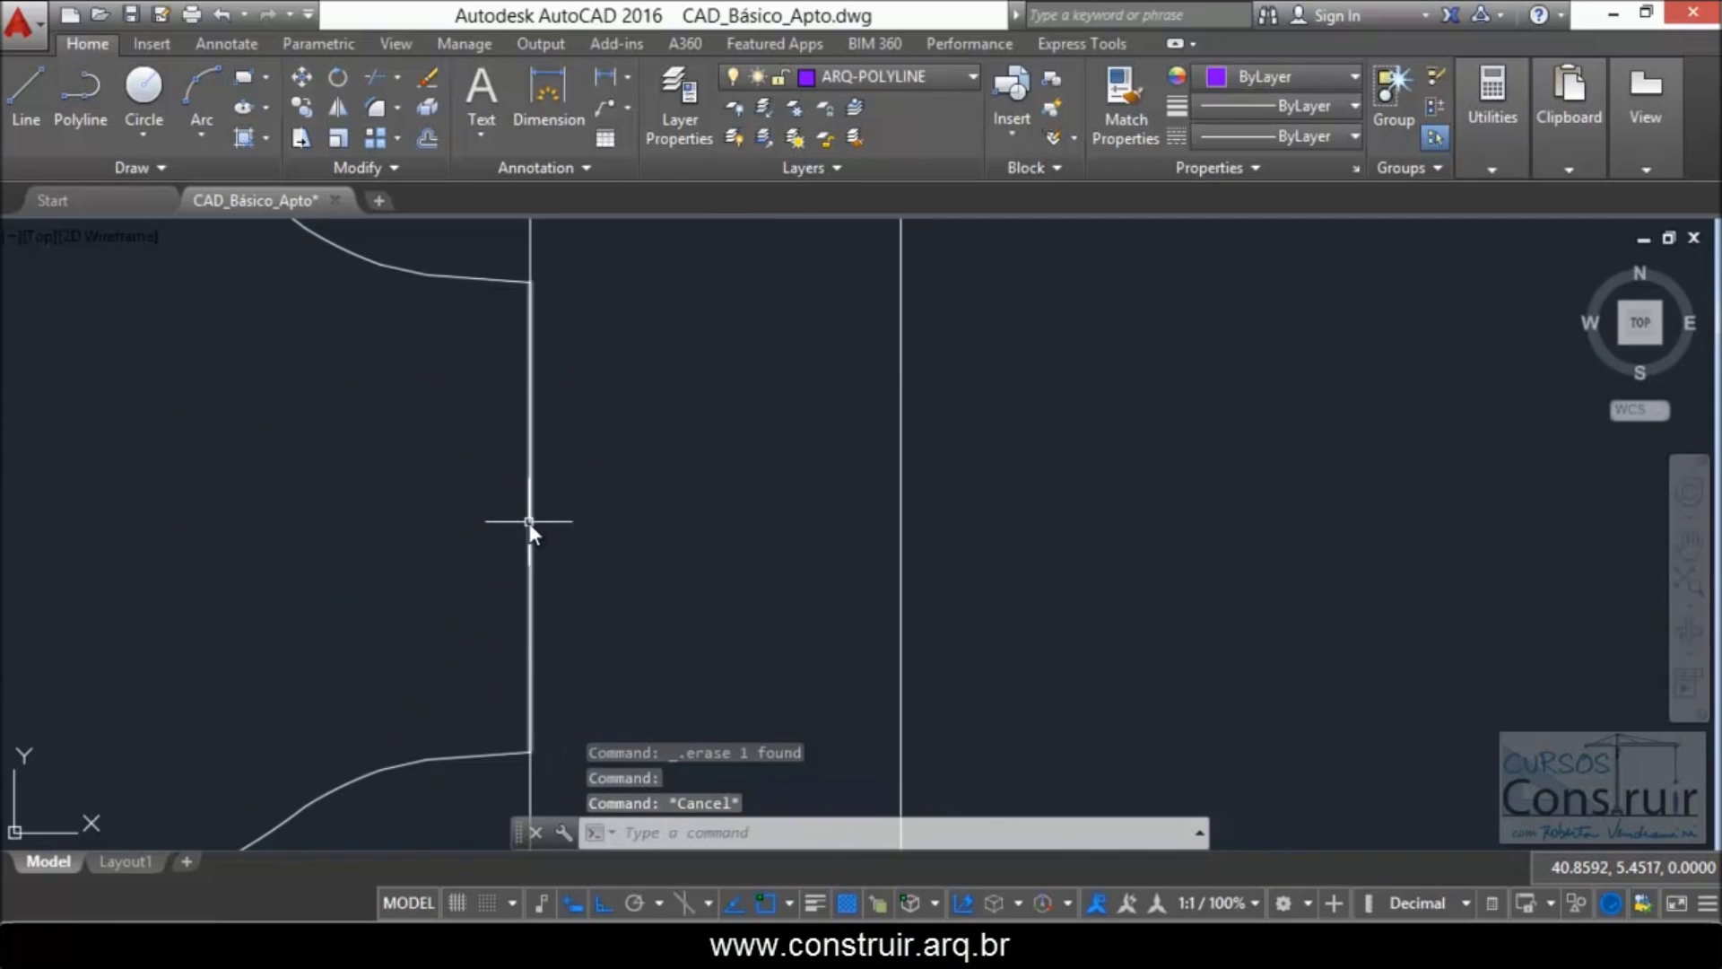
{"action": "left_click", "coordinate": [529, 522]}
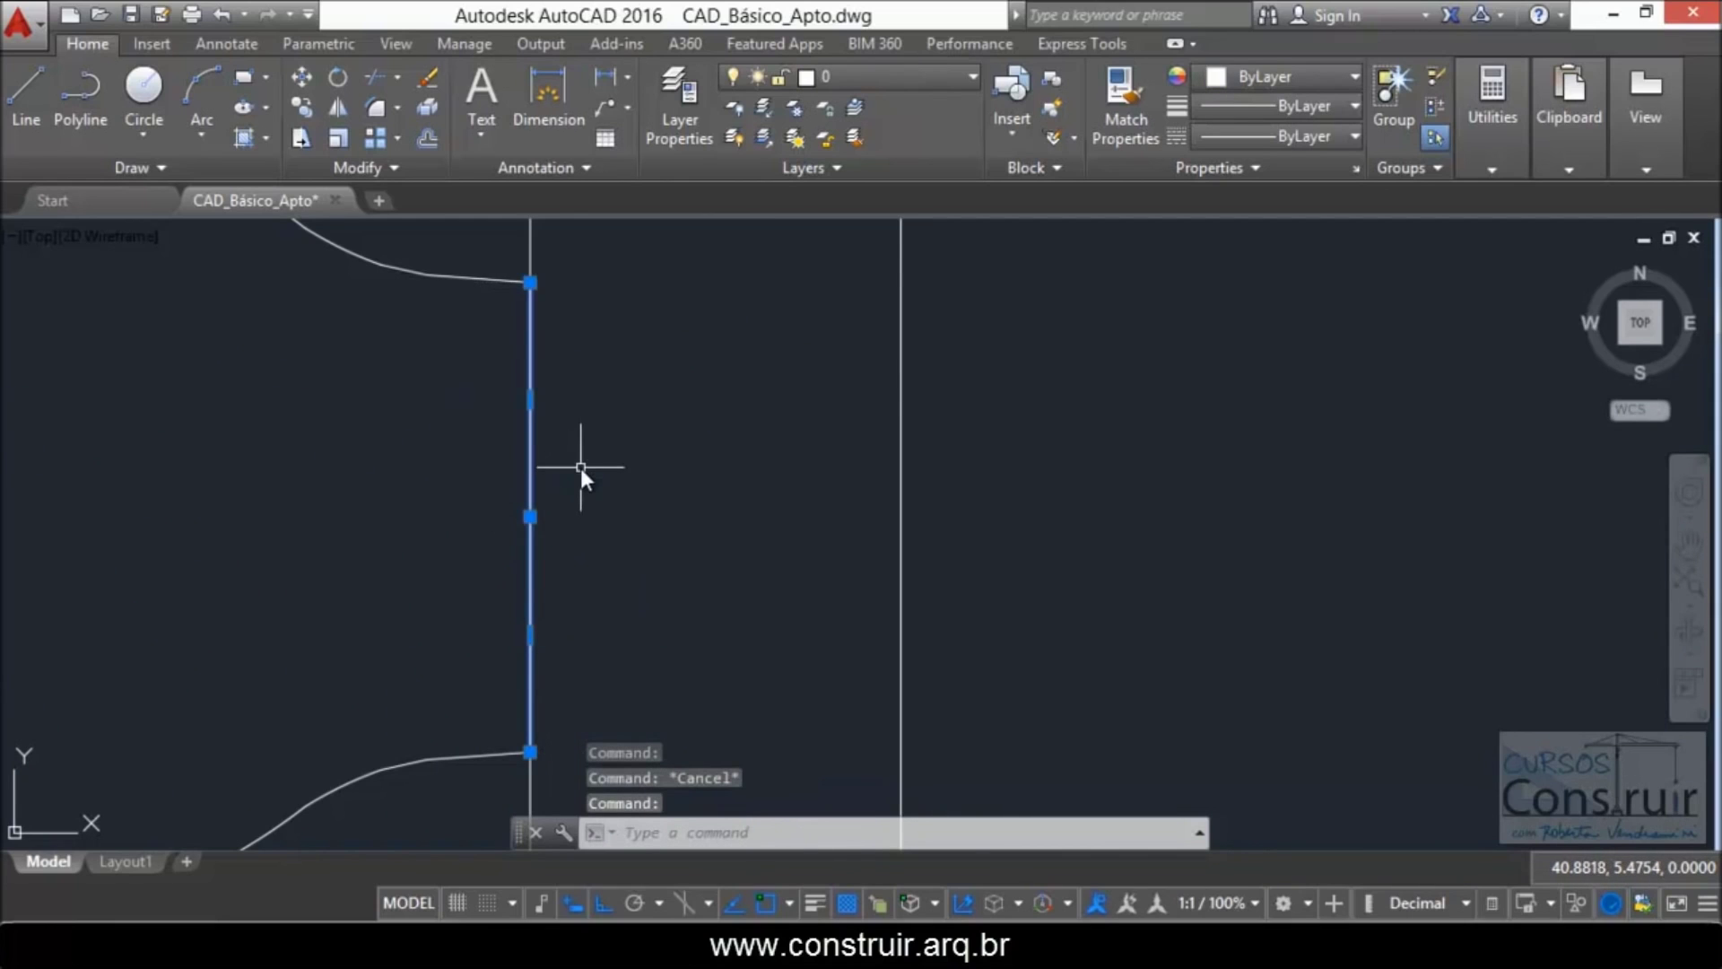
{"action": "key", "text": "Delete"}
{"action": "scroll", "coordinate": [583, 462], "scroll_direction": "down", "scroll_amount": 2}
{"action": "scroll", "coordinate": [579, 427], "scroll_direction": "down", "scroll_amount": 2}
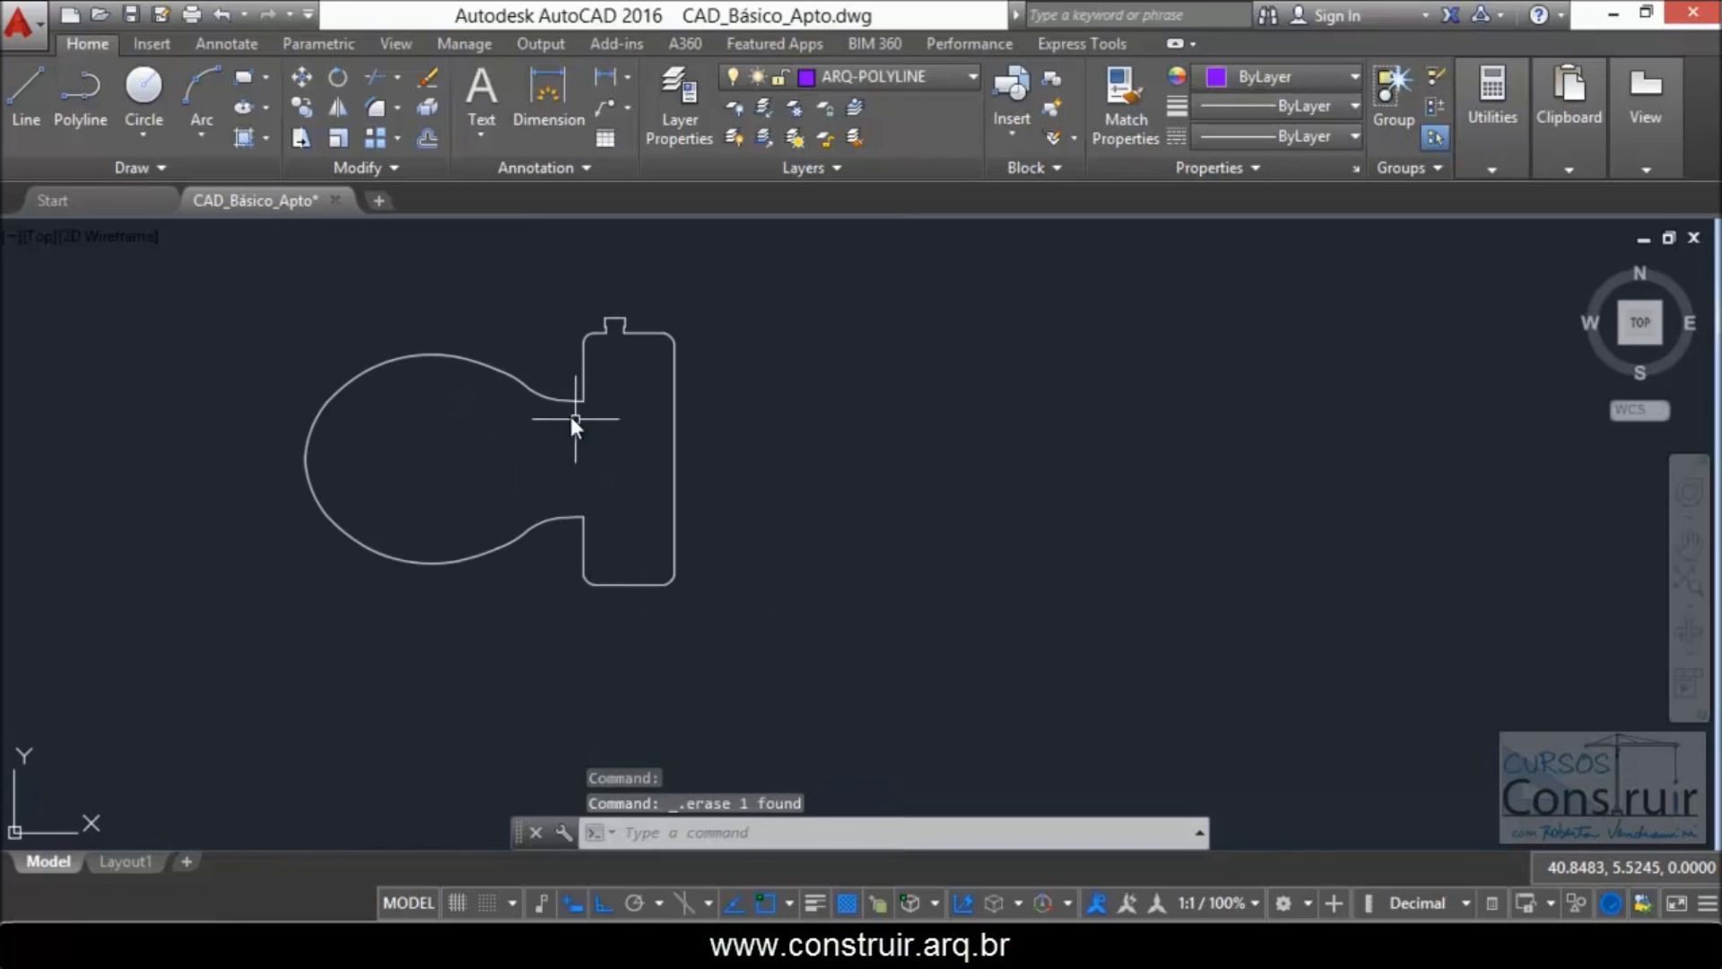
{"action": "left_click", "coordinate": [555, 401]}
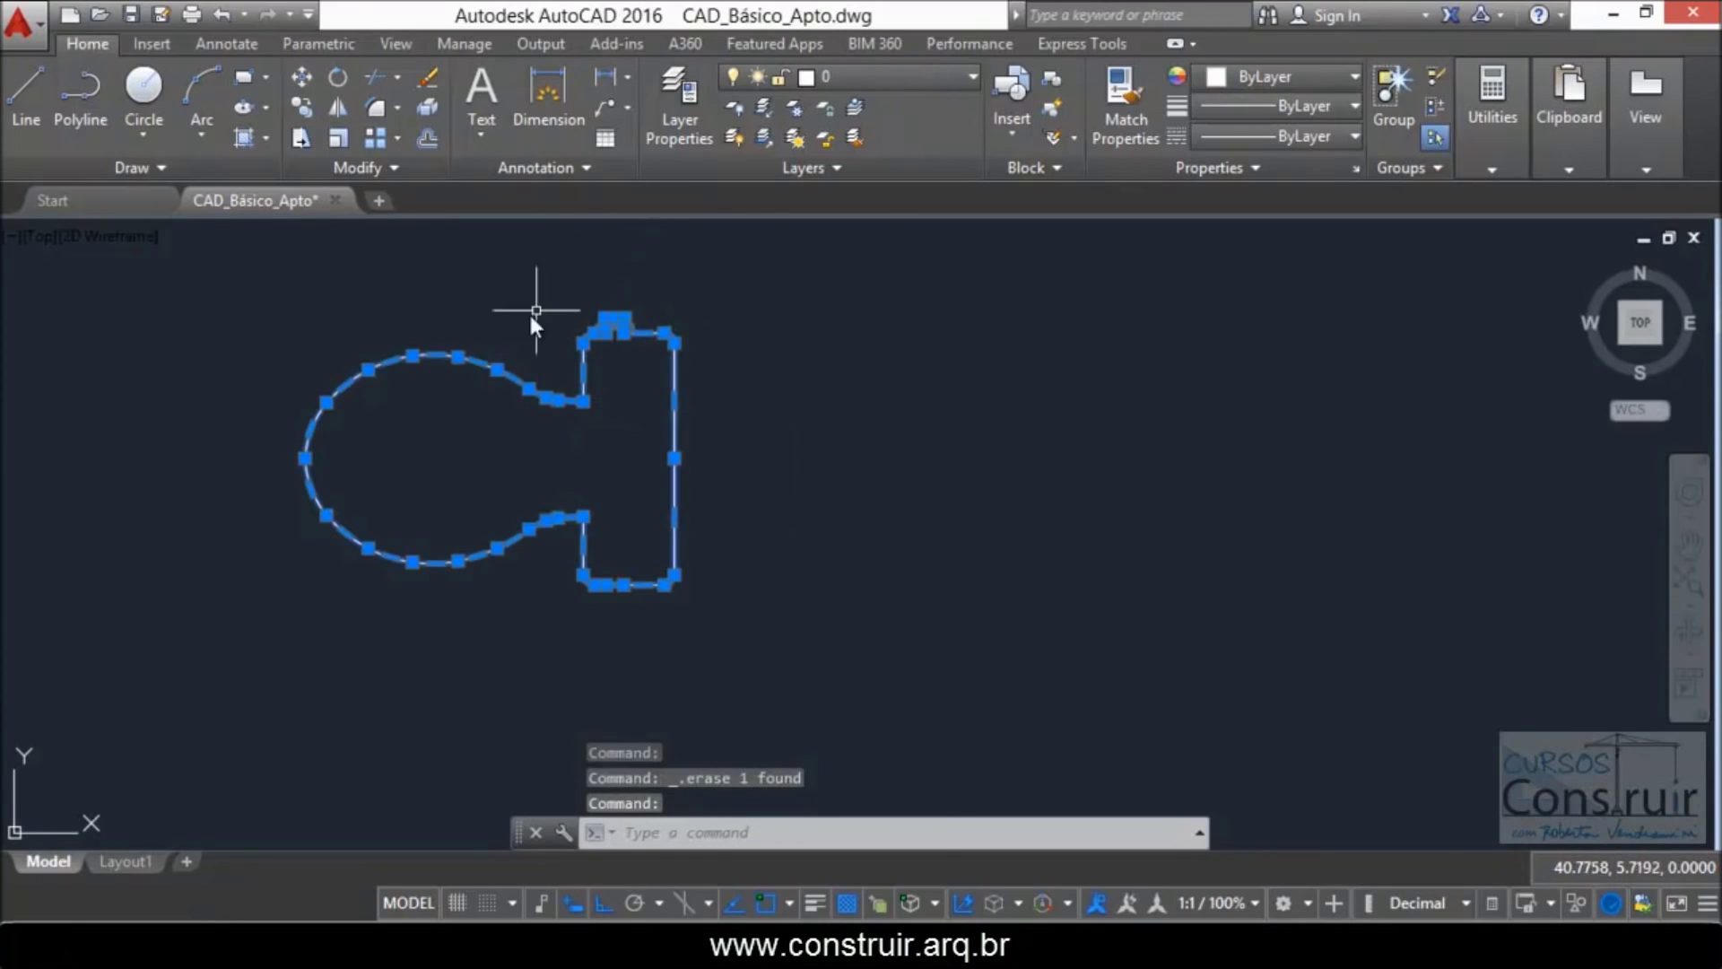
{"action": "scroll", "coordinate": [539, 341], "scroll_direction": "up", "scroll_amount": 4}
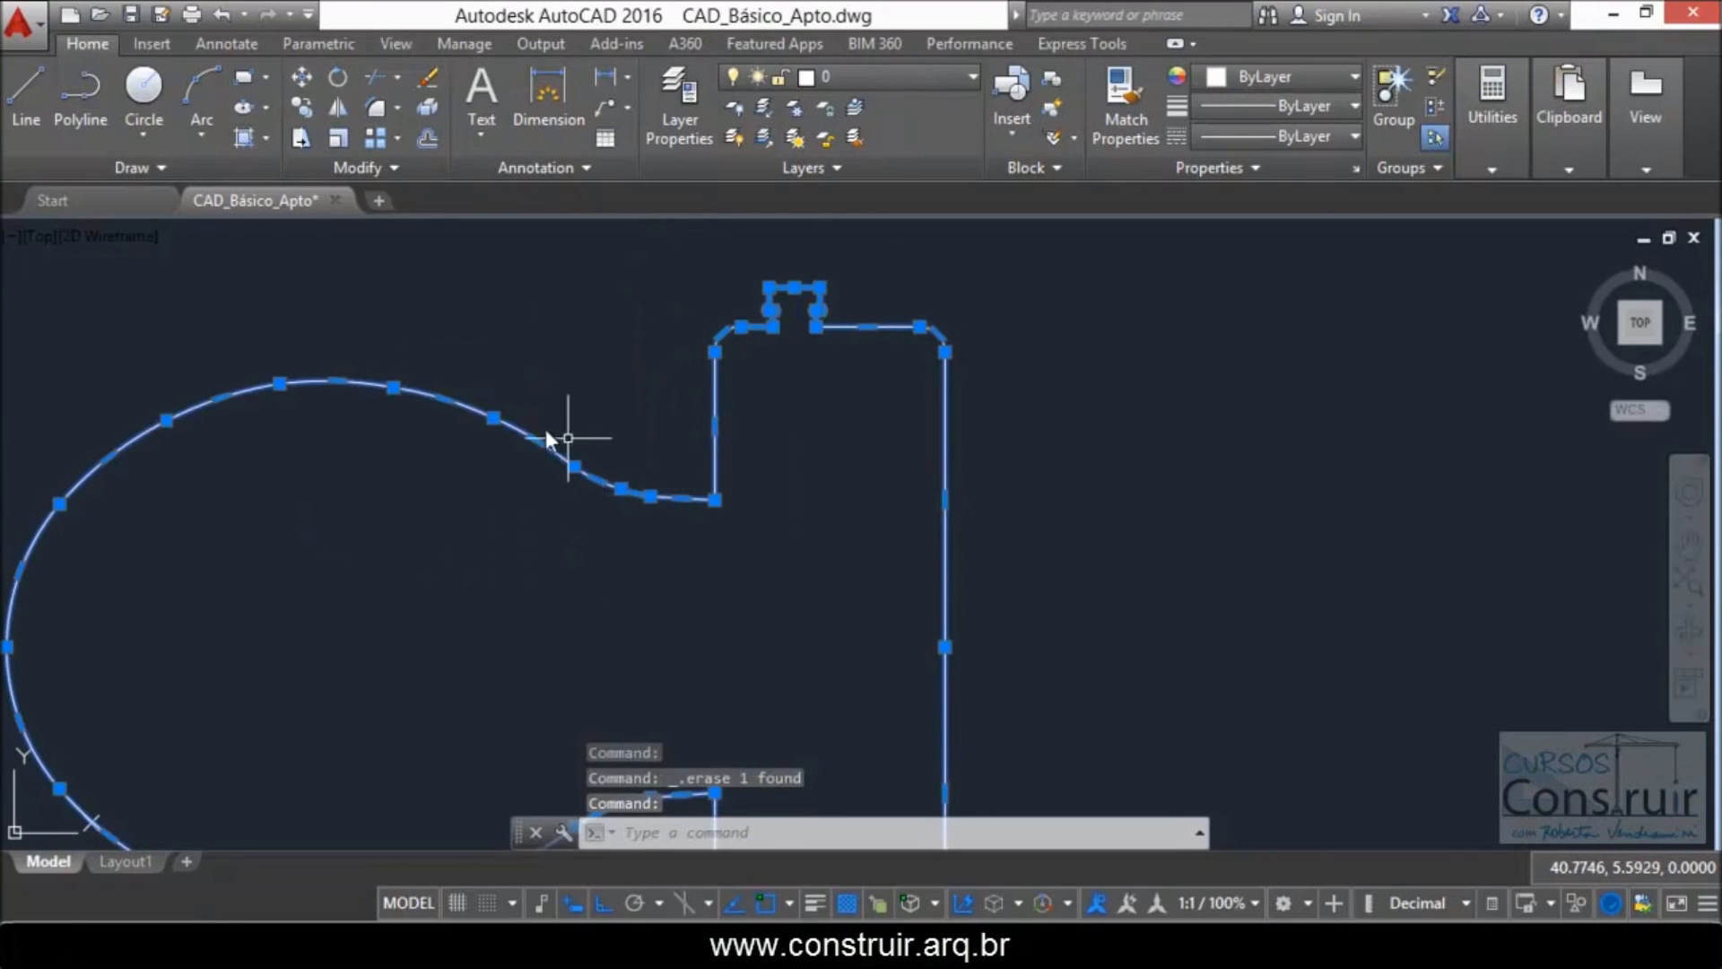
{"action": "scroll", "coordinate": [470, 288], "scroll_direction": "down", "scroll_amount": 4}
{"action": "key", "text": "Escape"}
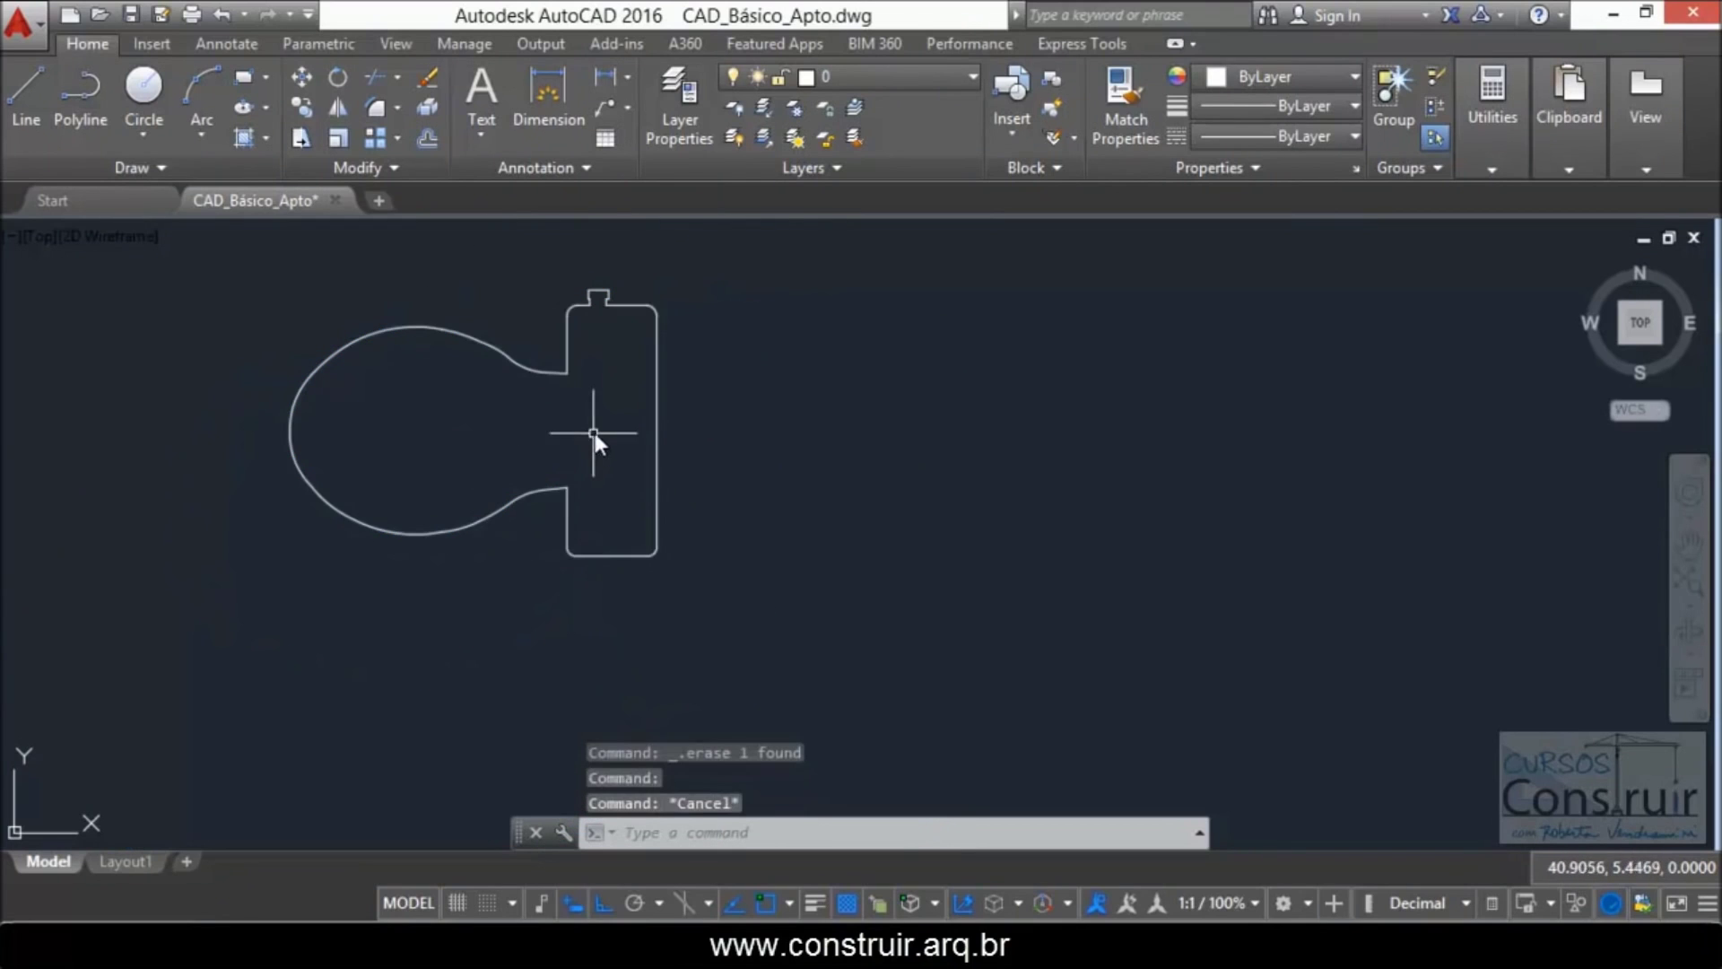
{"action": "left_click", "coordinate": [562, 492]}
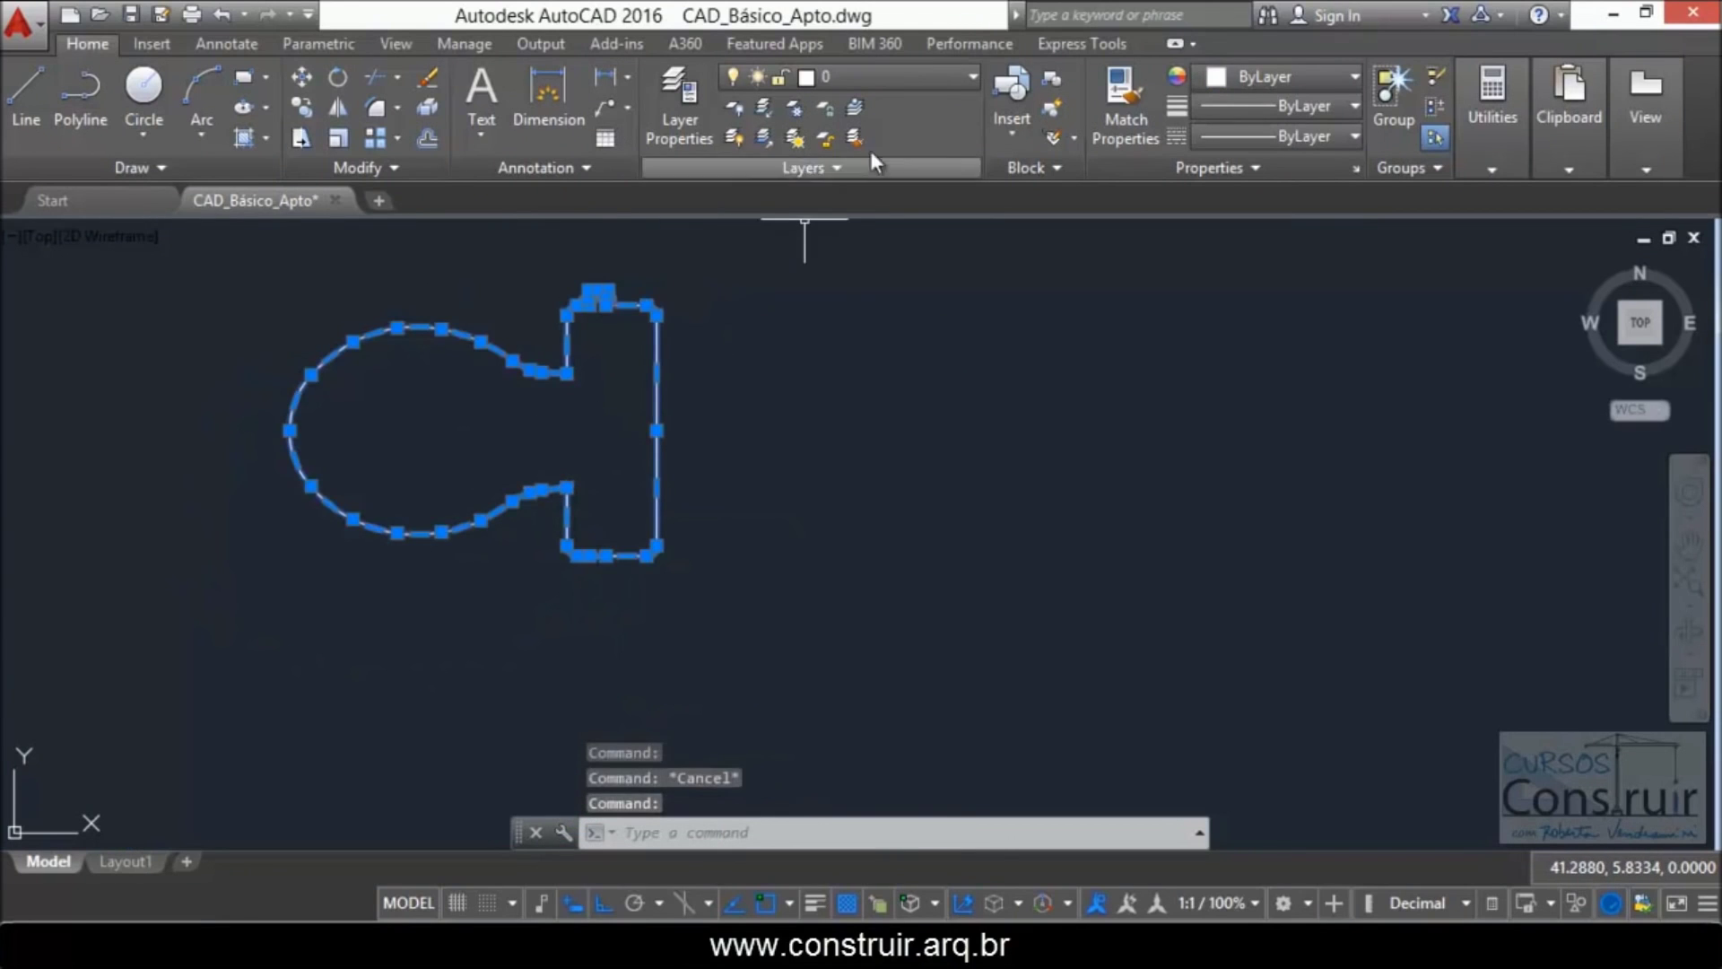
Step: Put the toilet outline on the ARQ-POLYLINE layer
{"action": "left_click", "coordinate": [950, 76]}
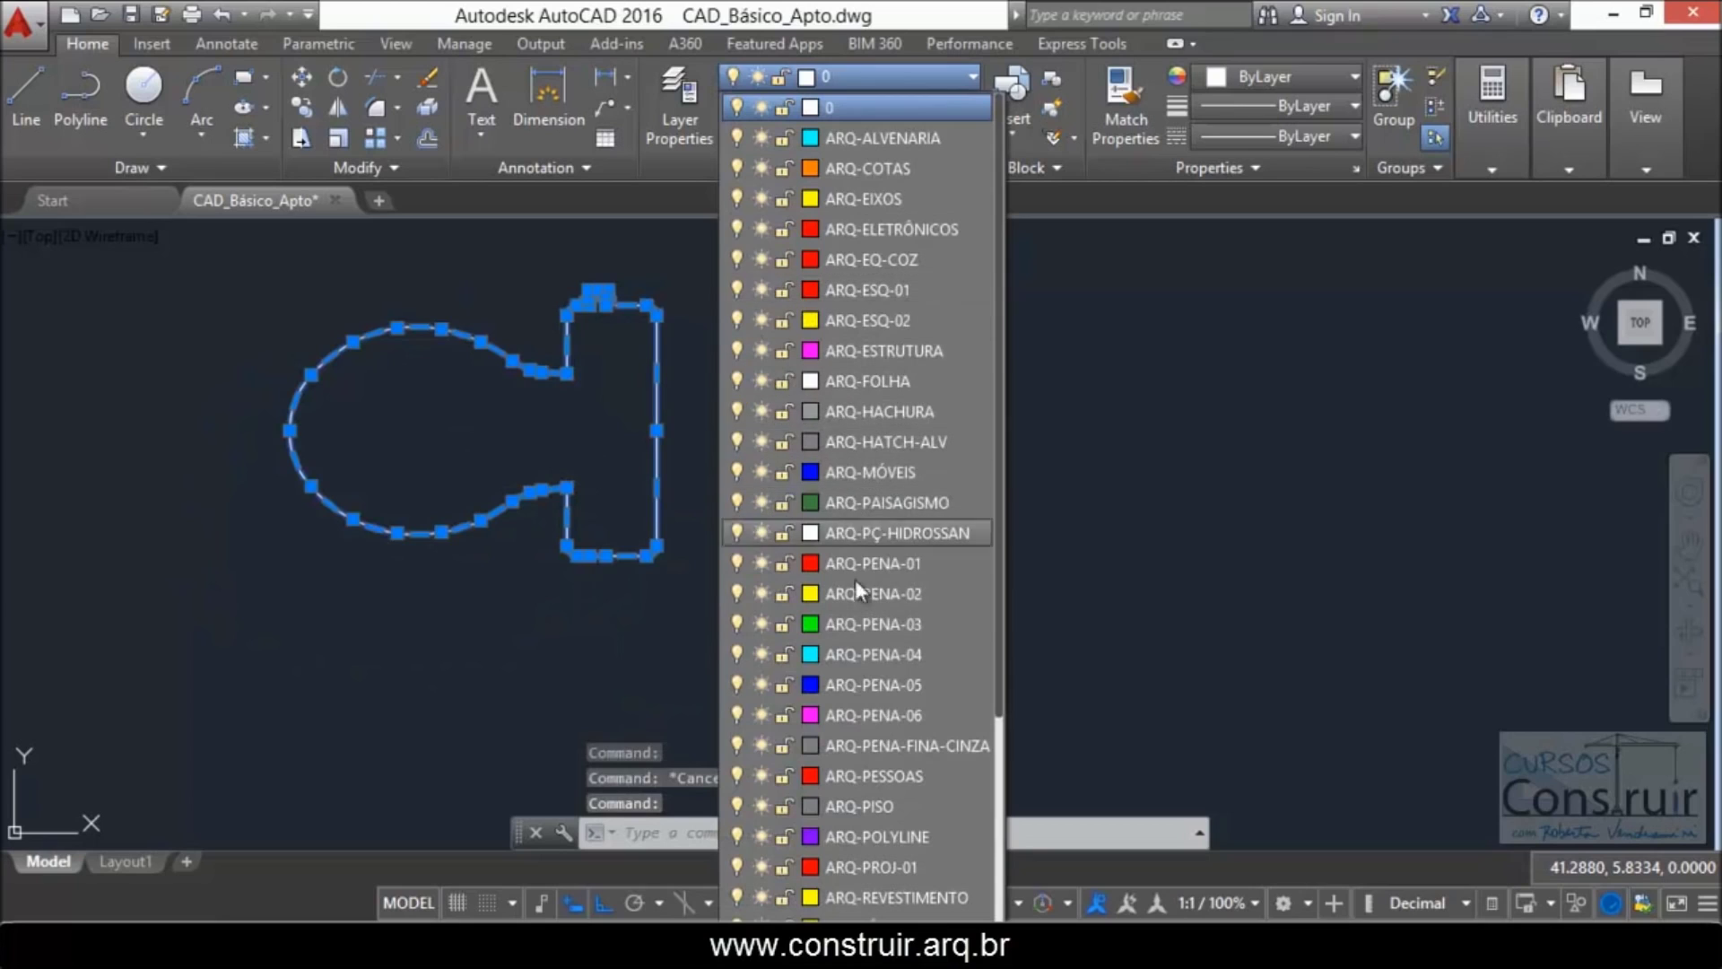
{"action": "left_click", "coordinate": [858, 826]}
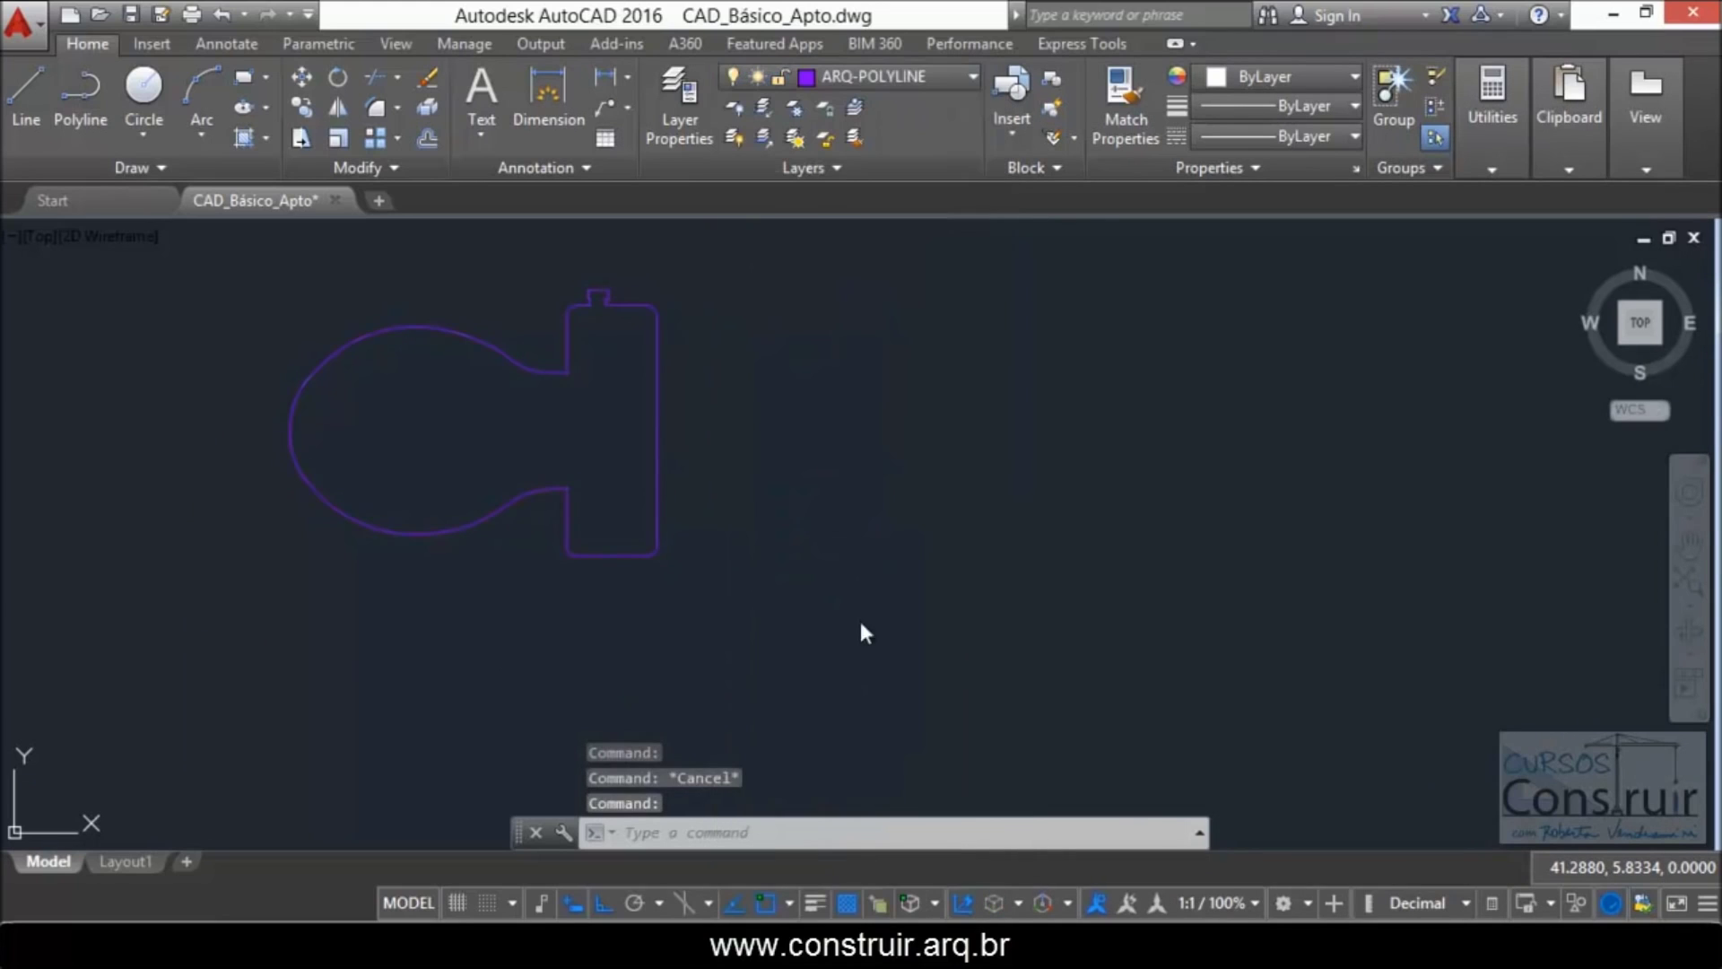
{"action": "key", "text": "Escape"}
Step: Move the outline from its tank top onto the left bathroom's toilet
{"action": "type", "text": "M"}
{"action": "key", "text": "Return"}
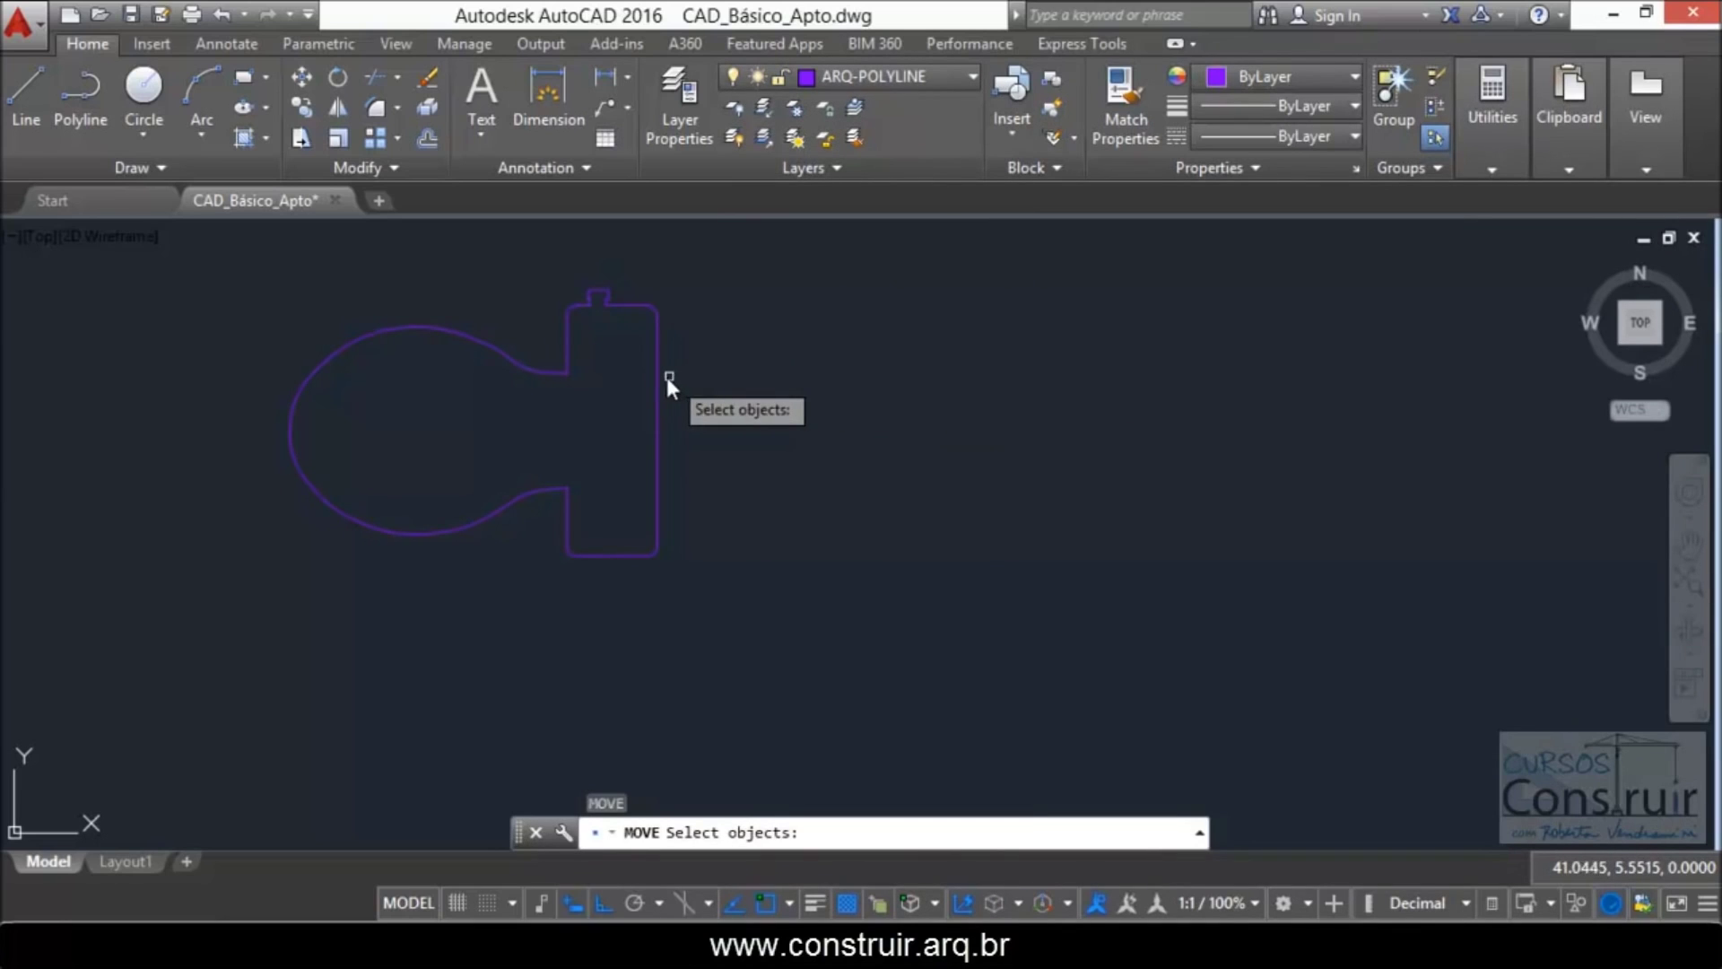
{"action": "left_click", "coordinate": [657, 377]}
{"action": "key", "text": "Return"}
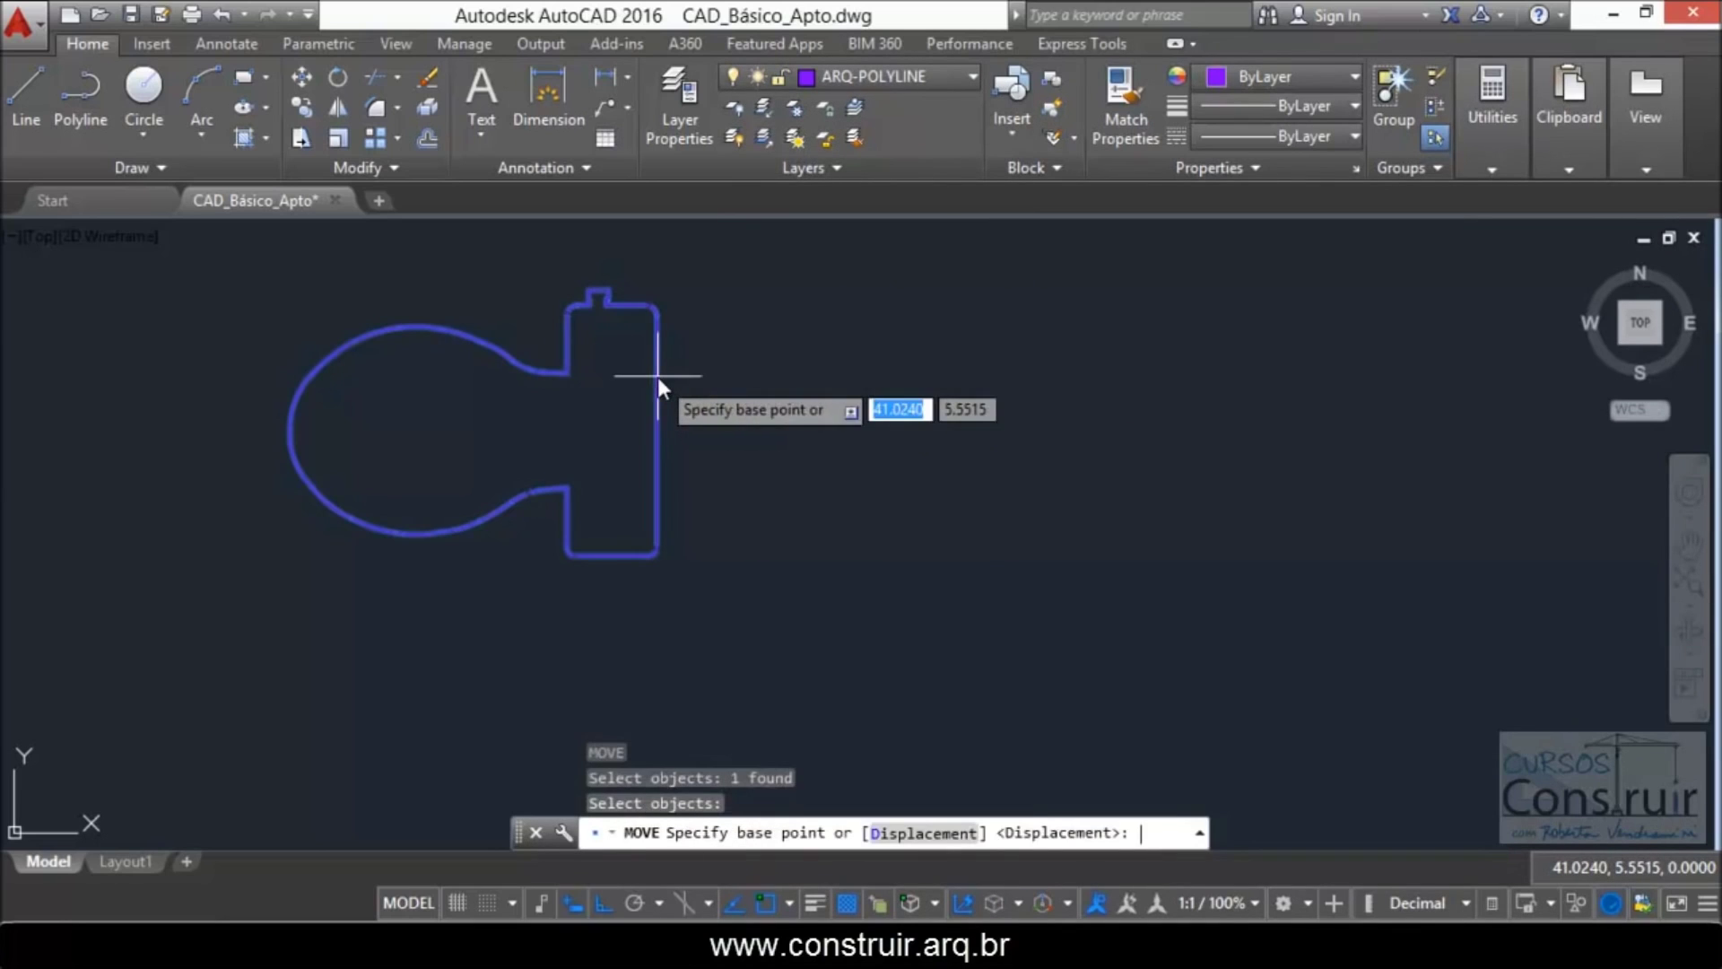
{"action": "scroll", "coordinate": [629, 283], "scroll_direction": "up", "scroll_amount": 4}
{"action": "scroll", "coordinate": [592, 310], "scroll_direction": "up", "scroll_amount": 4}
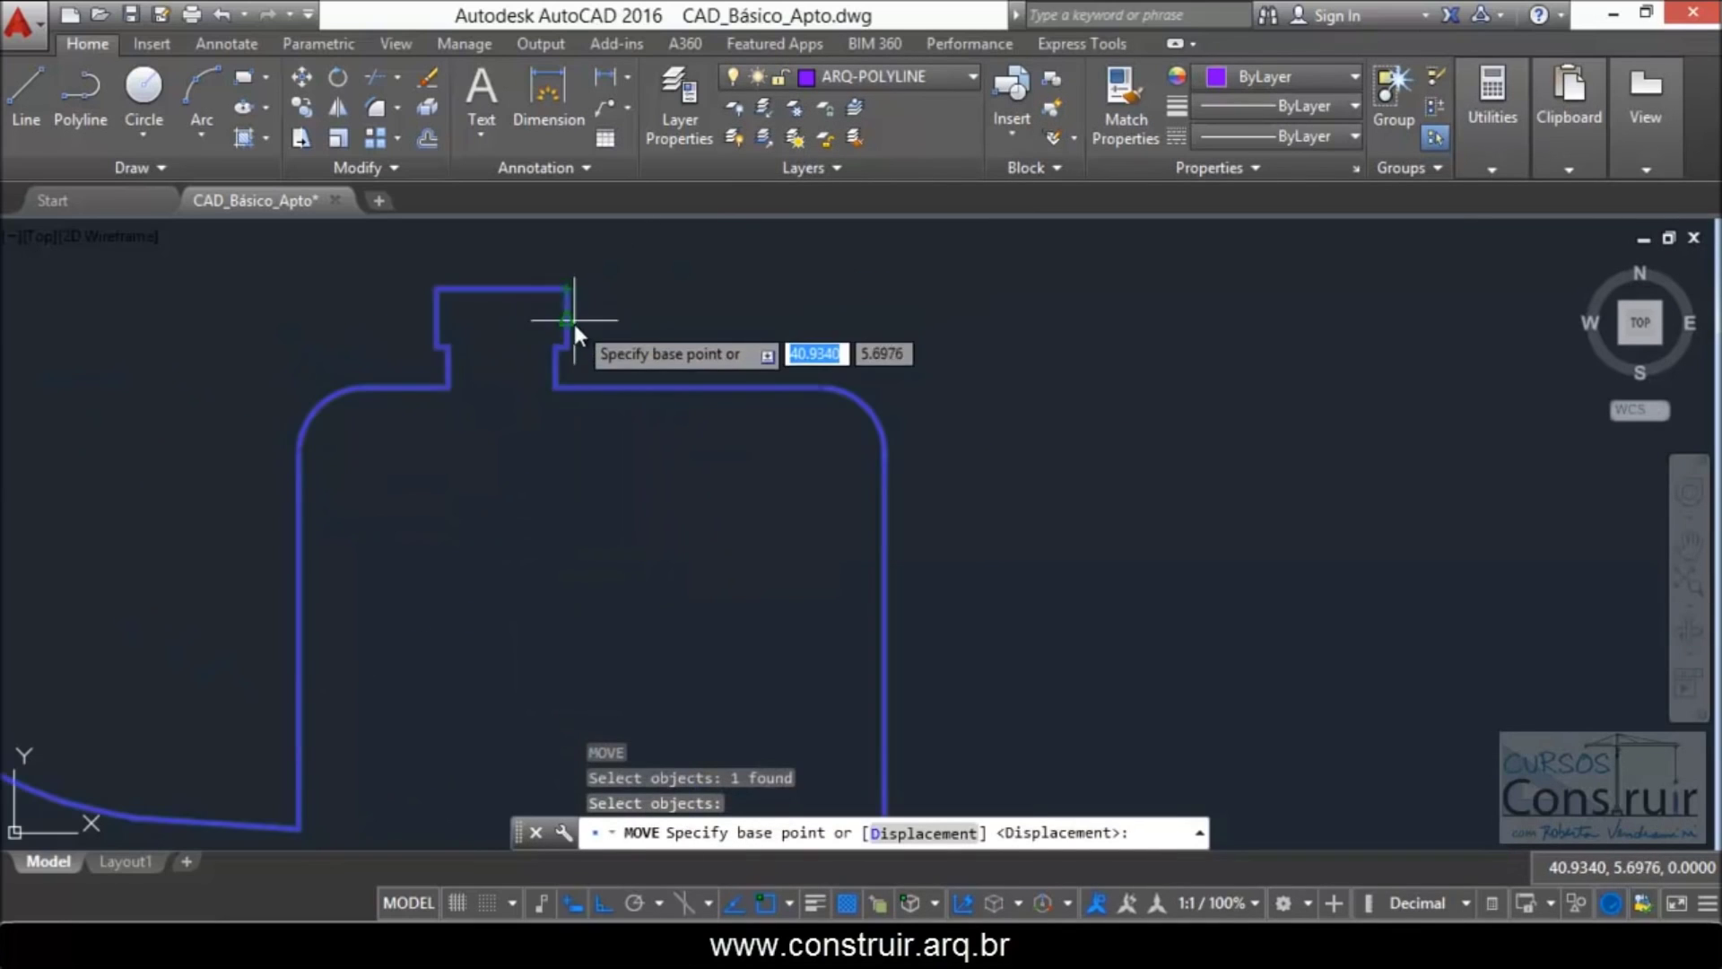
{"action": "left_click", "coordinate": [552, 367]}
{"action": "scroll", "coordinate": [951, 284], "scroll_direction": "down", "scroll_amount": 5}
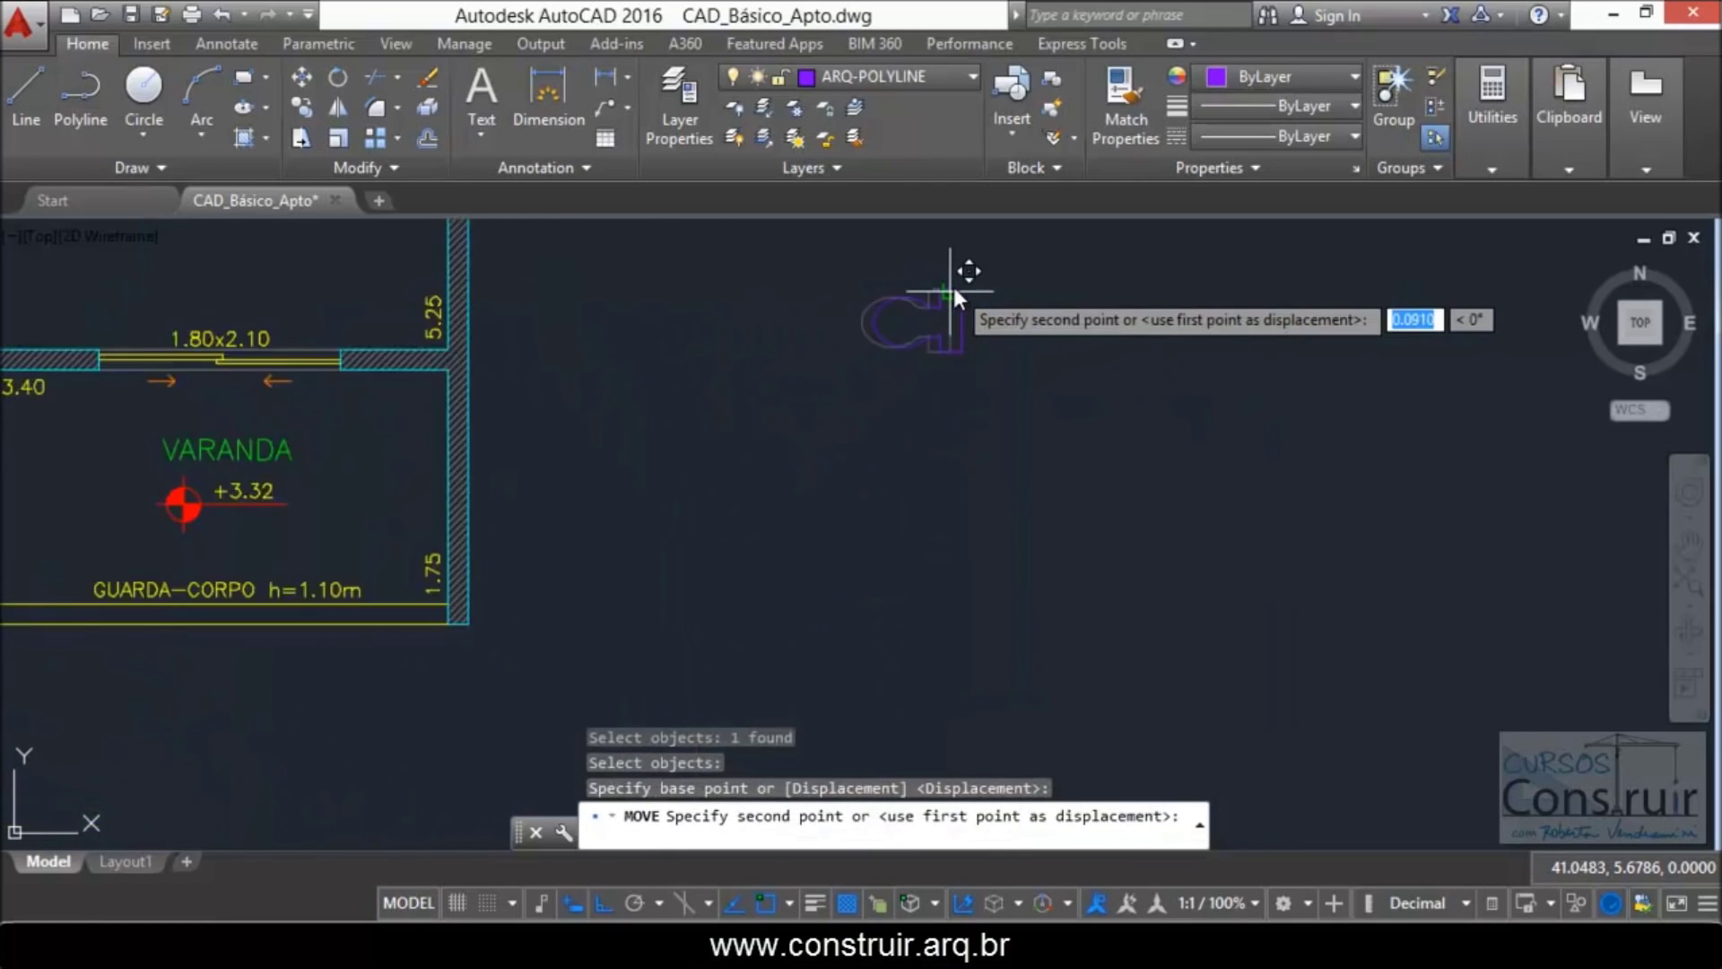
{"action": "scroll", "coordinate": [953, 285], "scroll_direction": "up", "scroll_amount": 3}
{"action": "scroll", "coordinate": [201, 294], "scroll_direction": "up", "scroll_amount": 5}
{"action": "scroll", "coordinate": [201, 295], "scroll_direction": "up", "scroll_amount": 2}
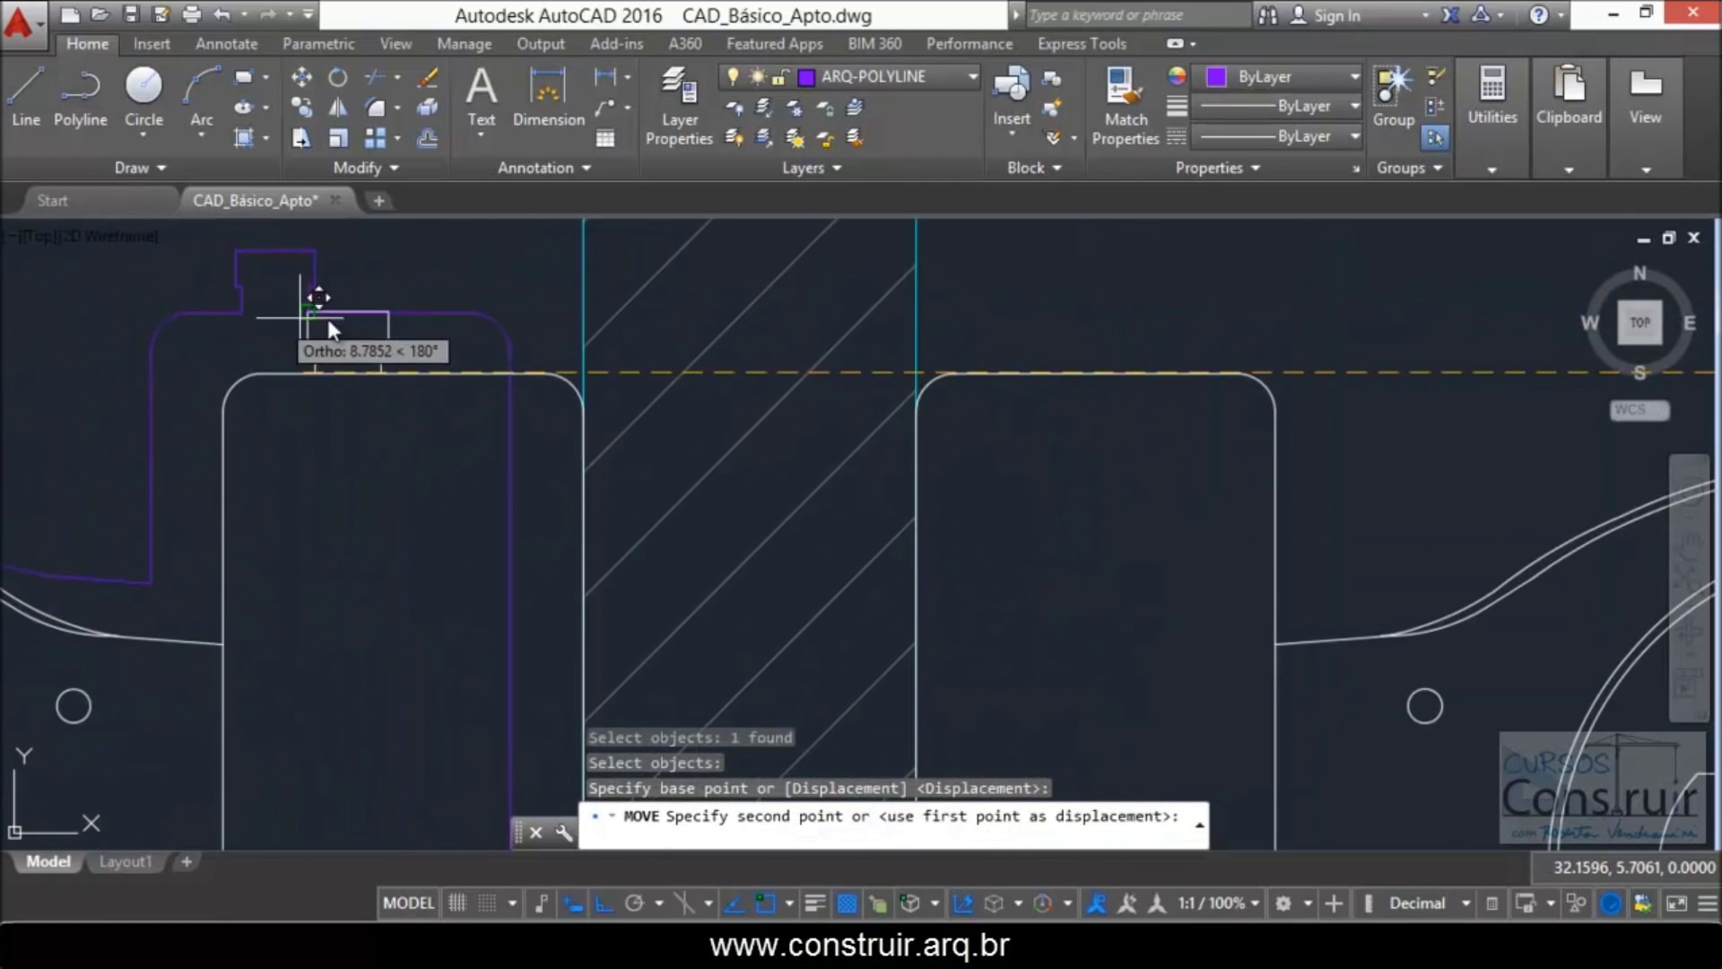
{"action": "left_click", "coordinate": [384, 381]}
{"action": "scroll", "coordinate": [407, 269], "scroll_direction": "down", "scroll_amount": 3}
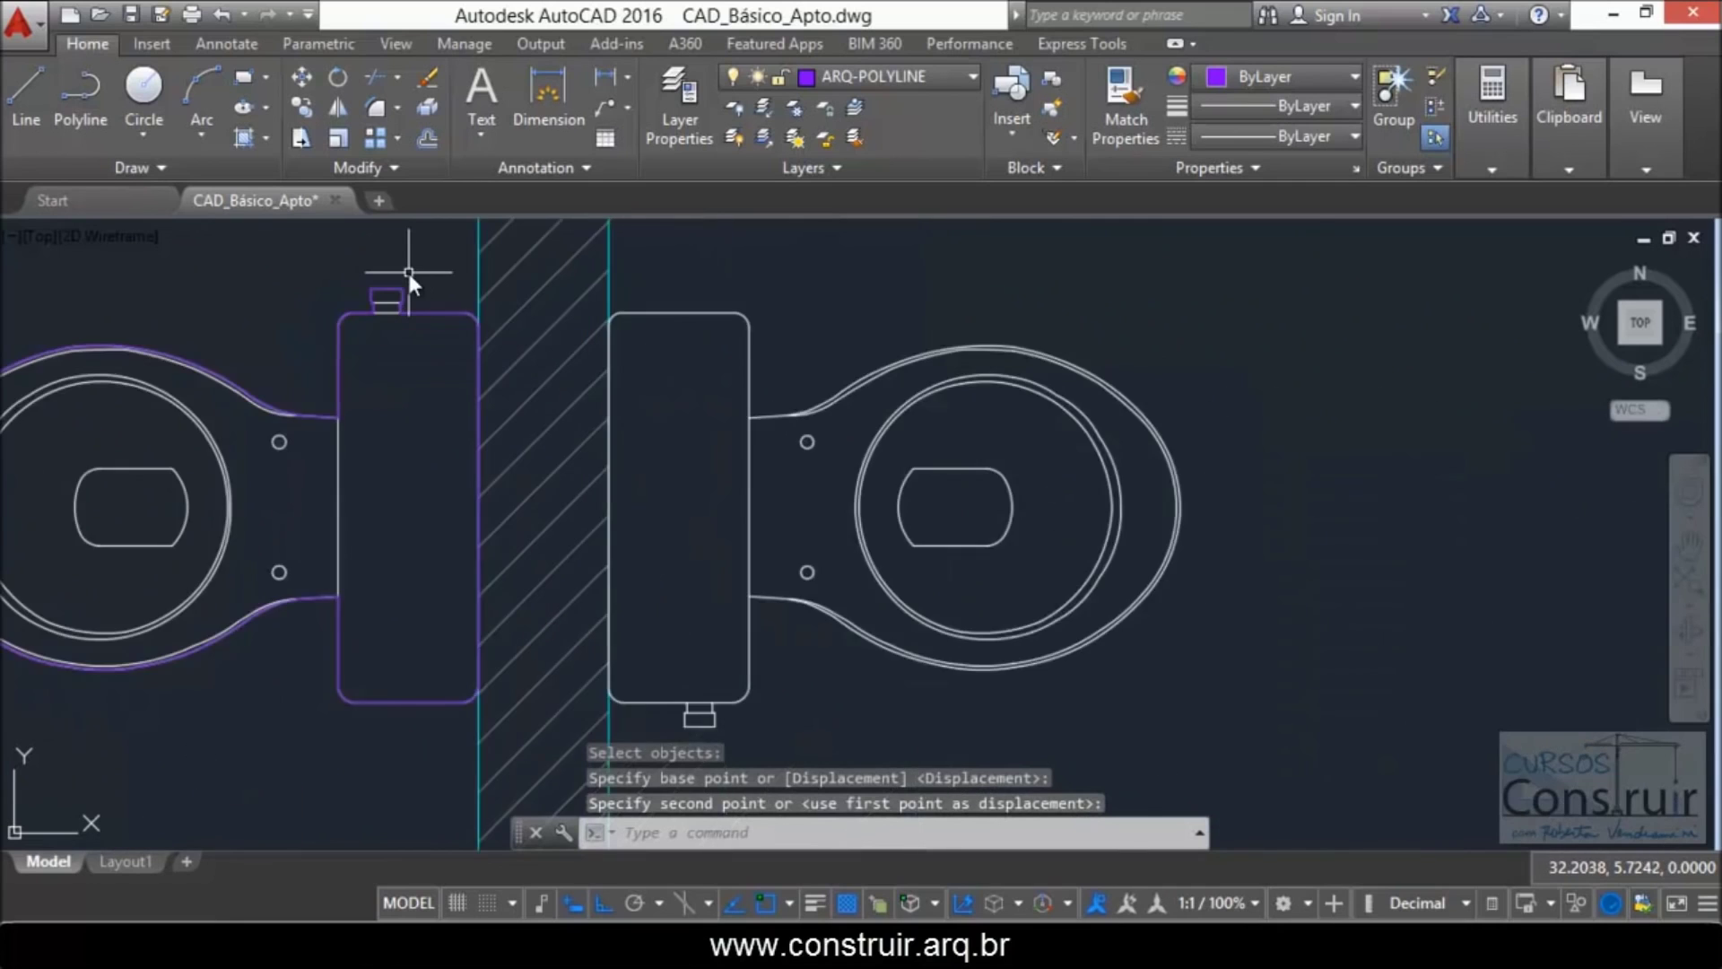
{"action": "scroll", "coordinate": [408, 269], "scroll_direction": "down", "scroll_amount": 2}
Step: Copy the placed toilet outline to empty space on the right
{"action": "type", "text": "co"}
{"action": "key", "text": "Return"}
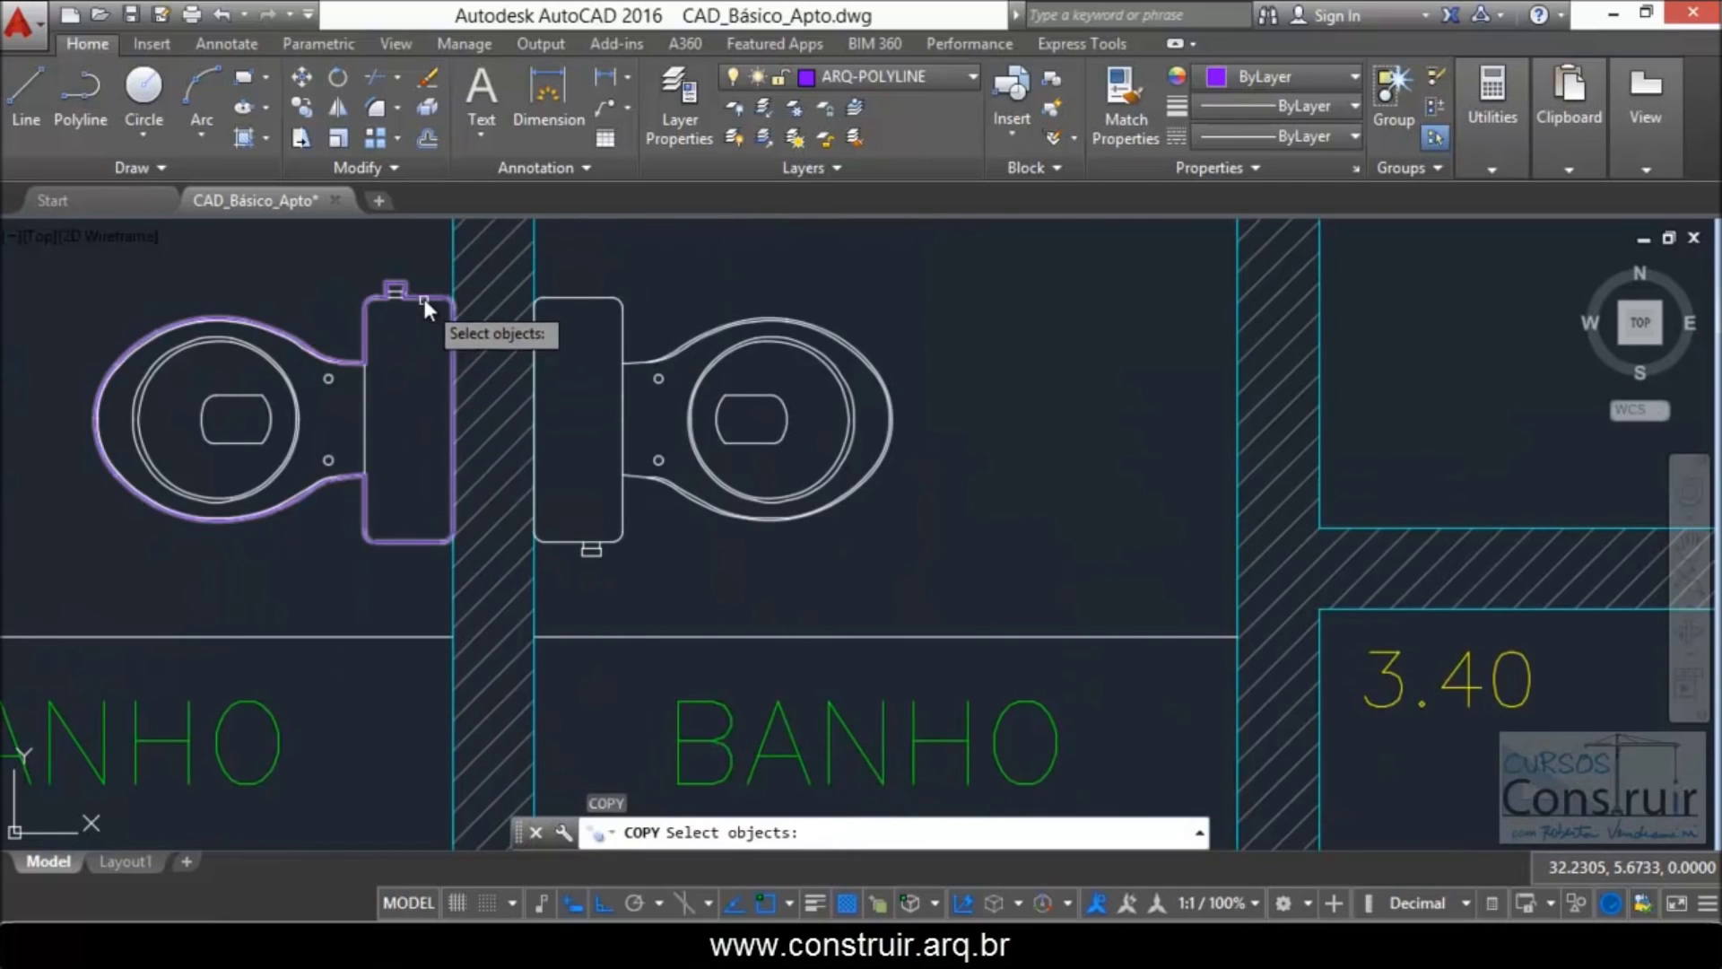
{"action": "left_click", "coordinate": [424, 299]}
{"action": "key", "text": "Return"}
{"action": "left_click", "coordinate": [376, 364]}
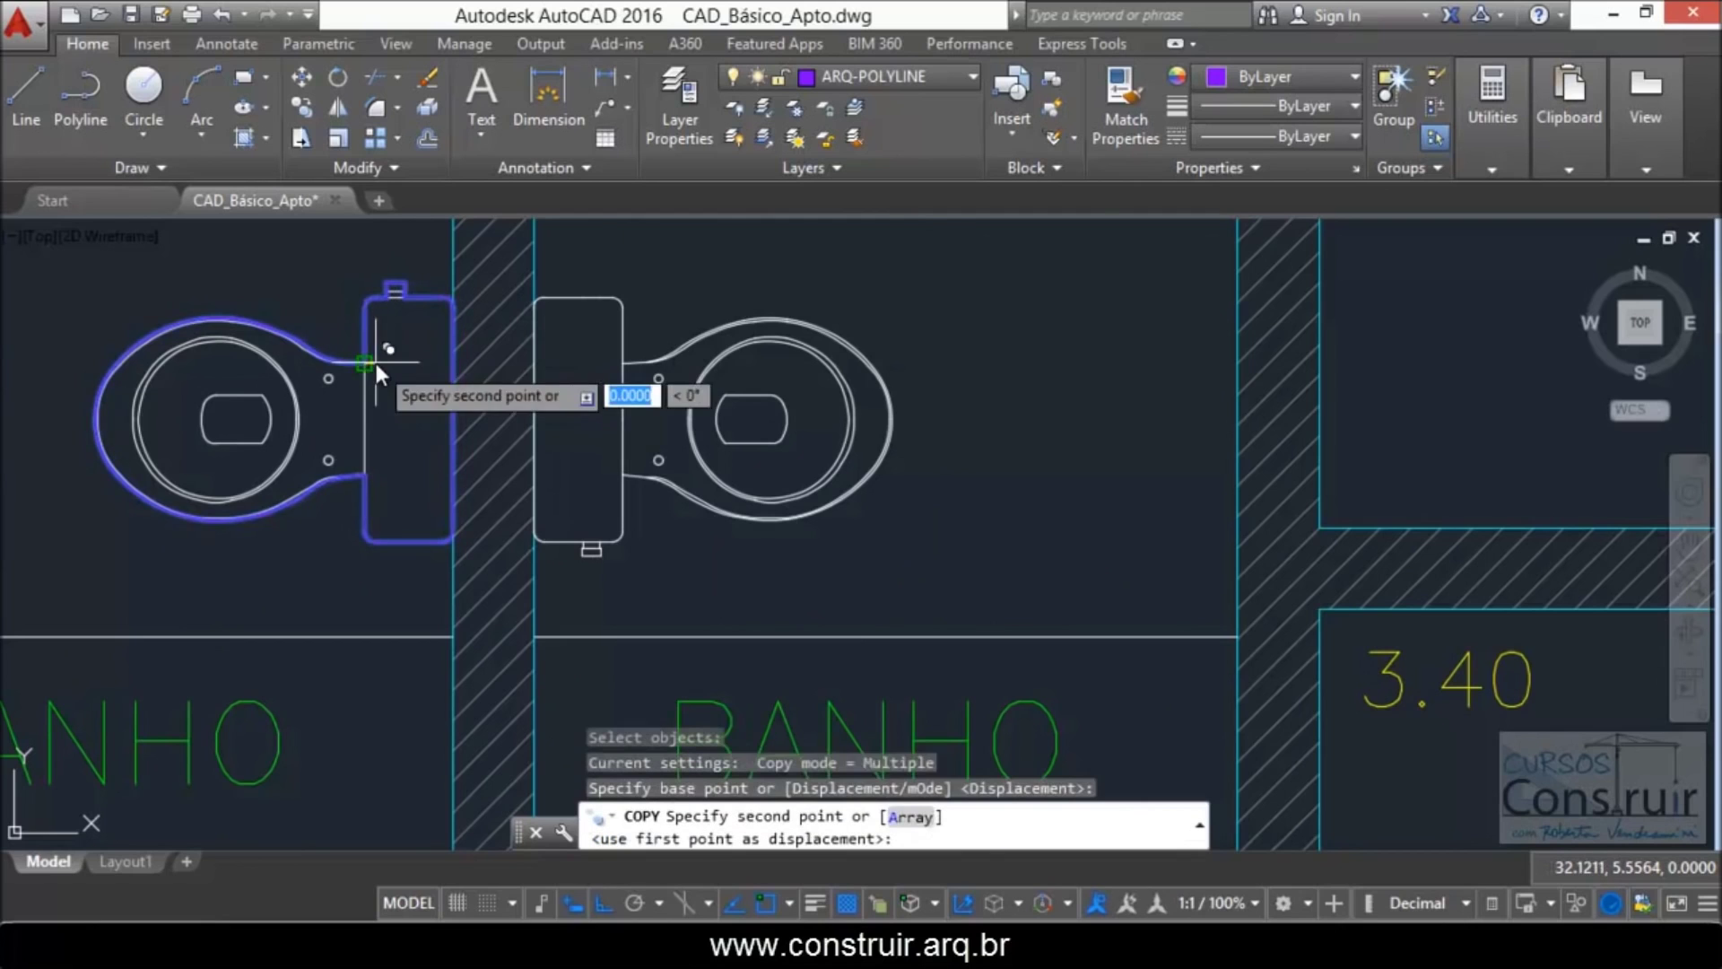
{"action": "scroll", "coordinate": [376, 363], "scroll_direction": "down", "scroll_amount": 5}
{"action": "left_click", "coordinate": [796, 353]}
{"action": "key", "text": "Escape"}
{"action": "scroll", "coordinate": [795, 352], "scroll_direction": "up", "scroll_amount": 5}
{"action": "scroll", "coordinate": [802, 370], "scroll_direction": "up", "scroll_amount": 3}
Step: Rotate the copied outline 180° so the bowl faces right
{"action": "type", "text": "ro"}
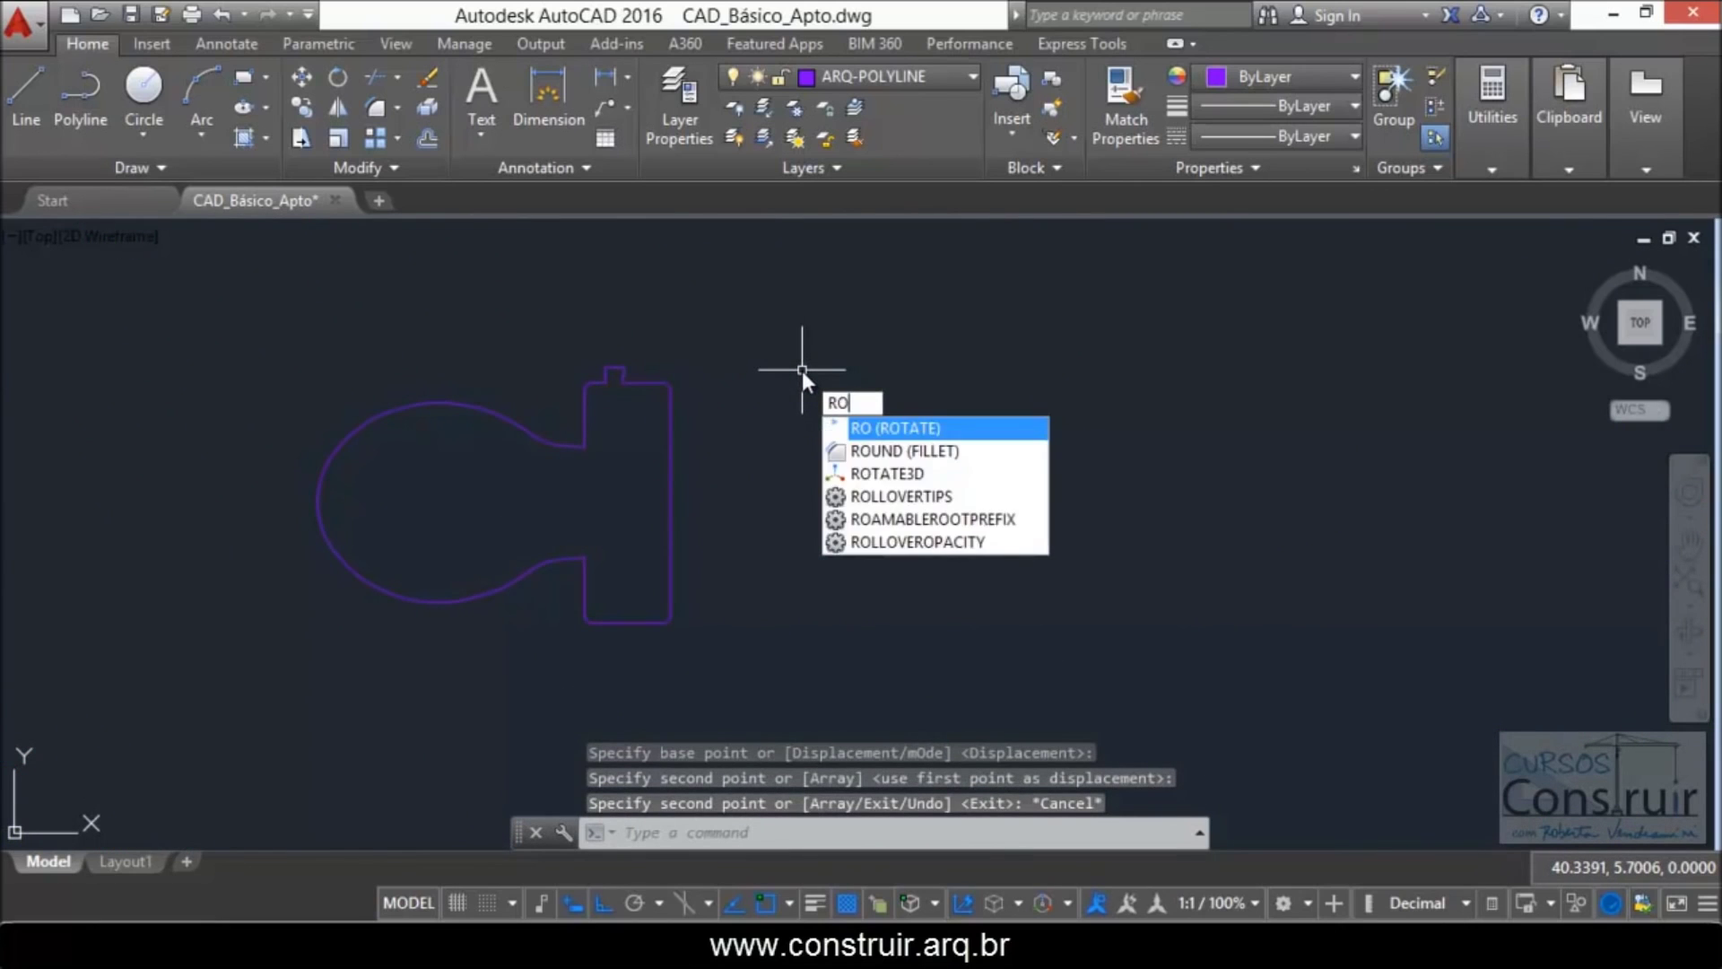
{"action": "key", "text": "Return"}
{"action": "left_click", "coordinate": [673, 423]}
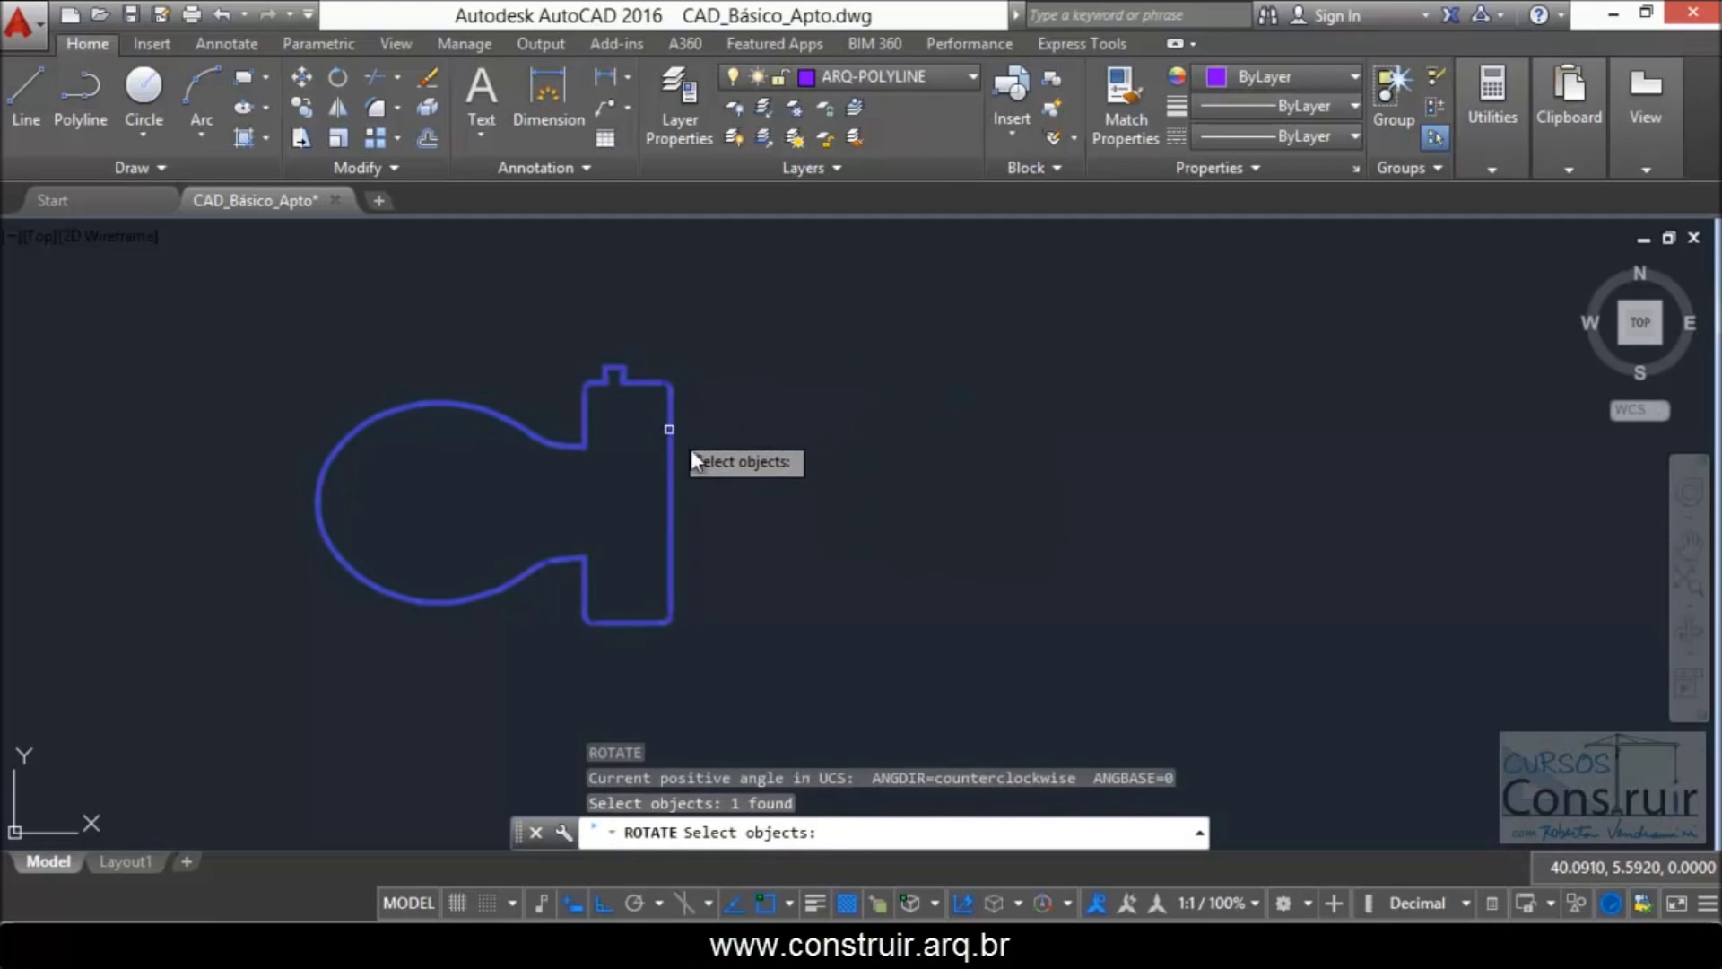
{"action": "key", "text": "Return"}
{"action": "left_click", "coordinate": [791, 516]}
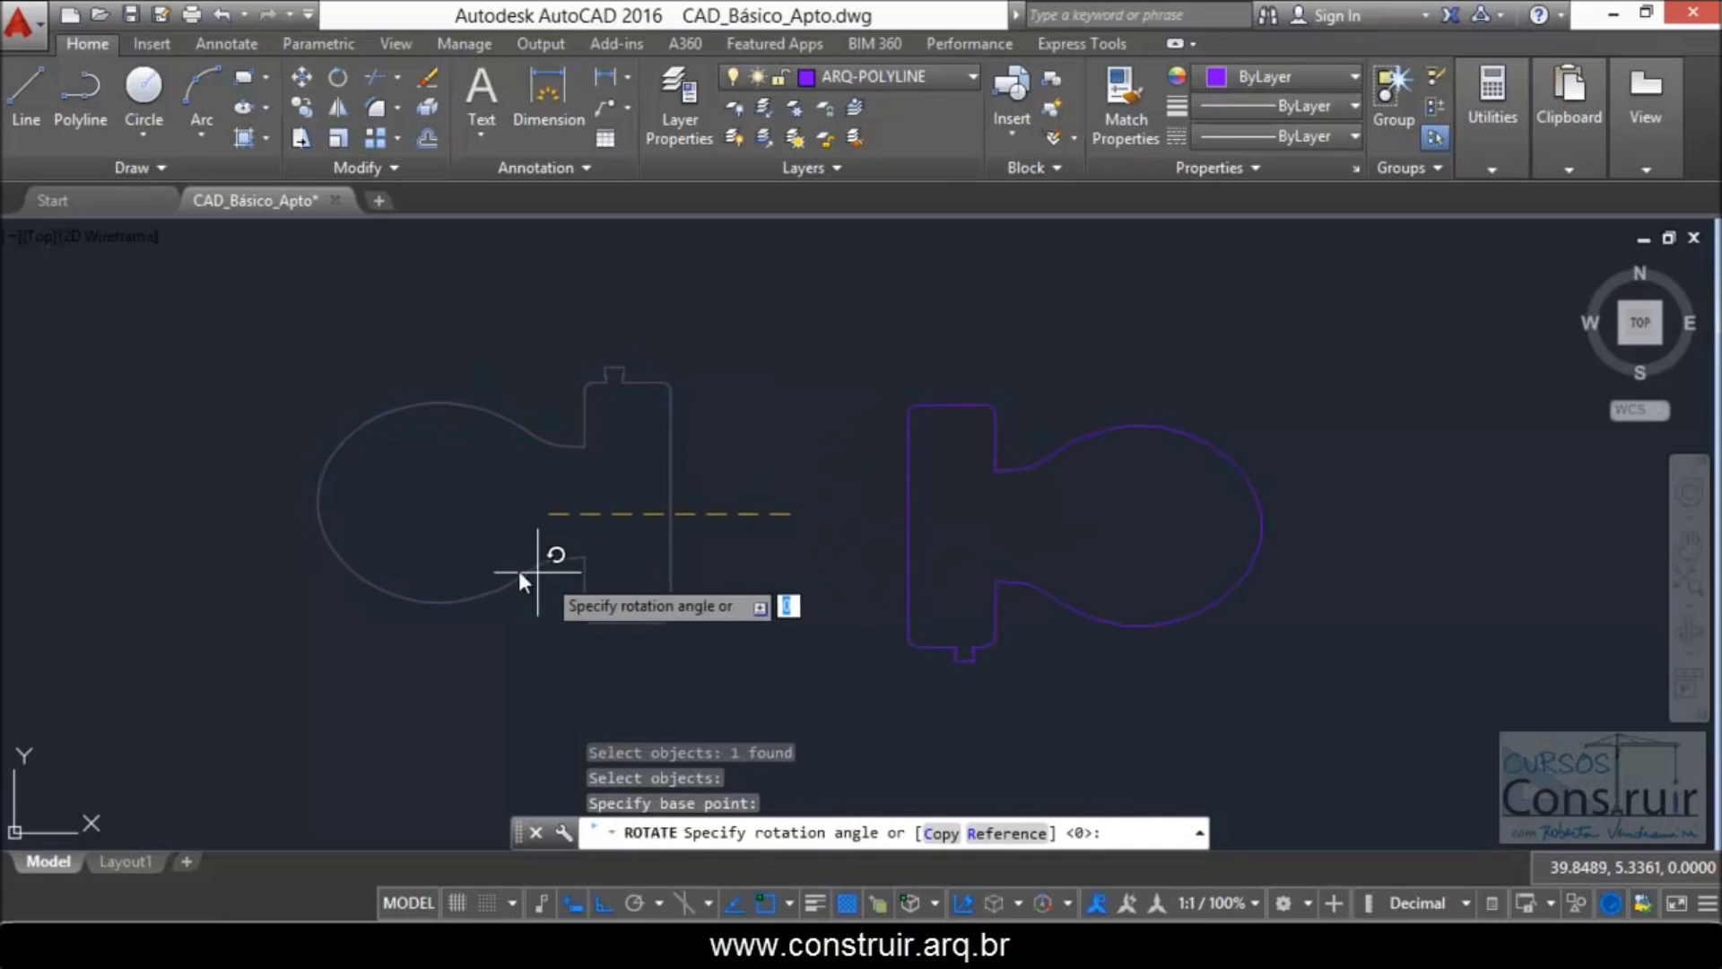
{"action": "left_click", "coordinate": [251, 491]}
{"action": "scroll", "coordinate": [296, 421], "scroll_direction": "down", "scroll_amount": 3}
{"action": "scroll", "coordinate": [808, 389], "scroll_direction": "up", "scroll_amount": 3}
{"action": "type", "text": "m"}
{"action": "key", "text": "Return"}
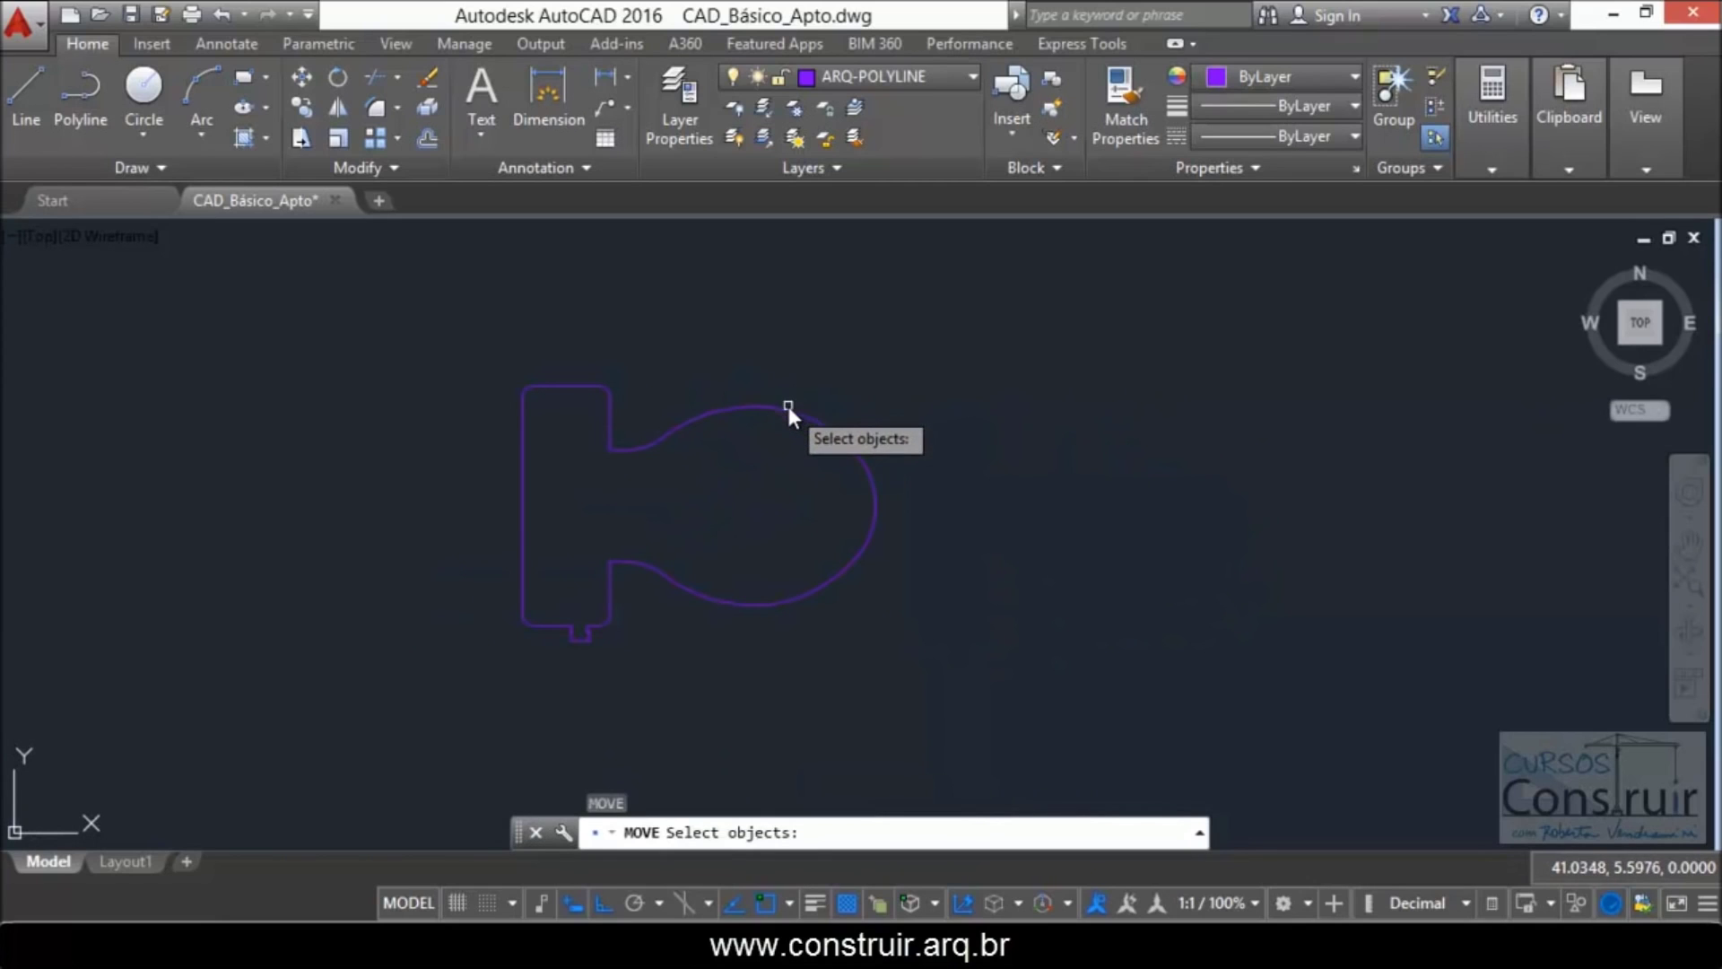
Step: Move the rotated outline from its tank point onto the right bathroom's toilet
{"action": "left_click", "coordinate": [787, 405]}
{"action": "key", "text": "Return"}
{"action": "scroll", "coordinate": [524, 610], "scroll_direction": "up", "scroll_amount": 5}
{"action": "left_click", "coordinate": [595, 677]}
{"action": "scroll", "coordinate": [987, 420], "scroll_direction": "down", "scroll_amount": 5}
{"action": "scroll", "coordinate": [1074, 410], "scroll_direction": "down", "scroll_amount": 5}
{"action": "scroll", "coordinate": [664, 394], "scroll_direction": "down", "scroll_amount": 3}
{"action": "scroll", "coordinate": [633, 395], "scroll_direction": "up", "scroll_amount": 4}
{"action": "scroll", "coordinate": [686, 416], "scroll_direction": "up", "scroll_amount": 4}
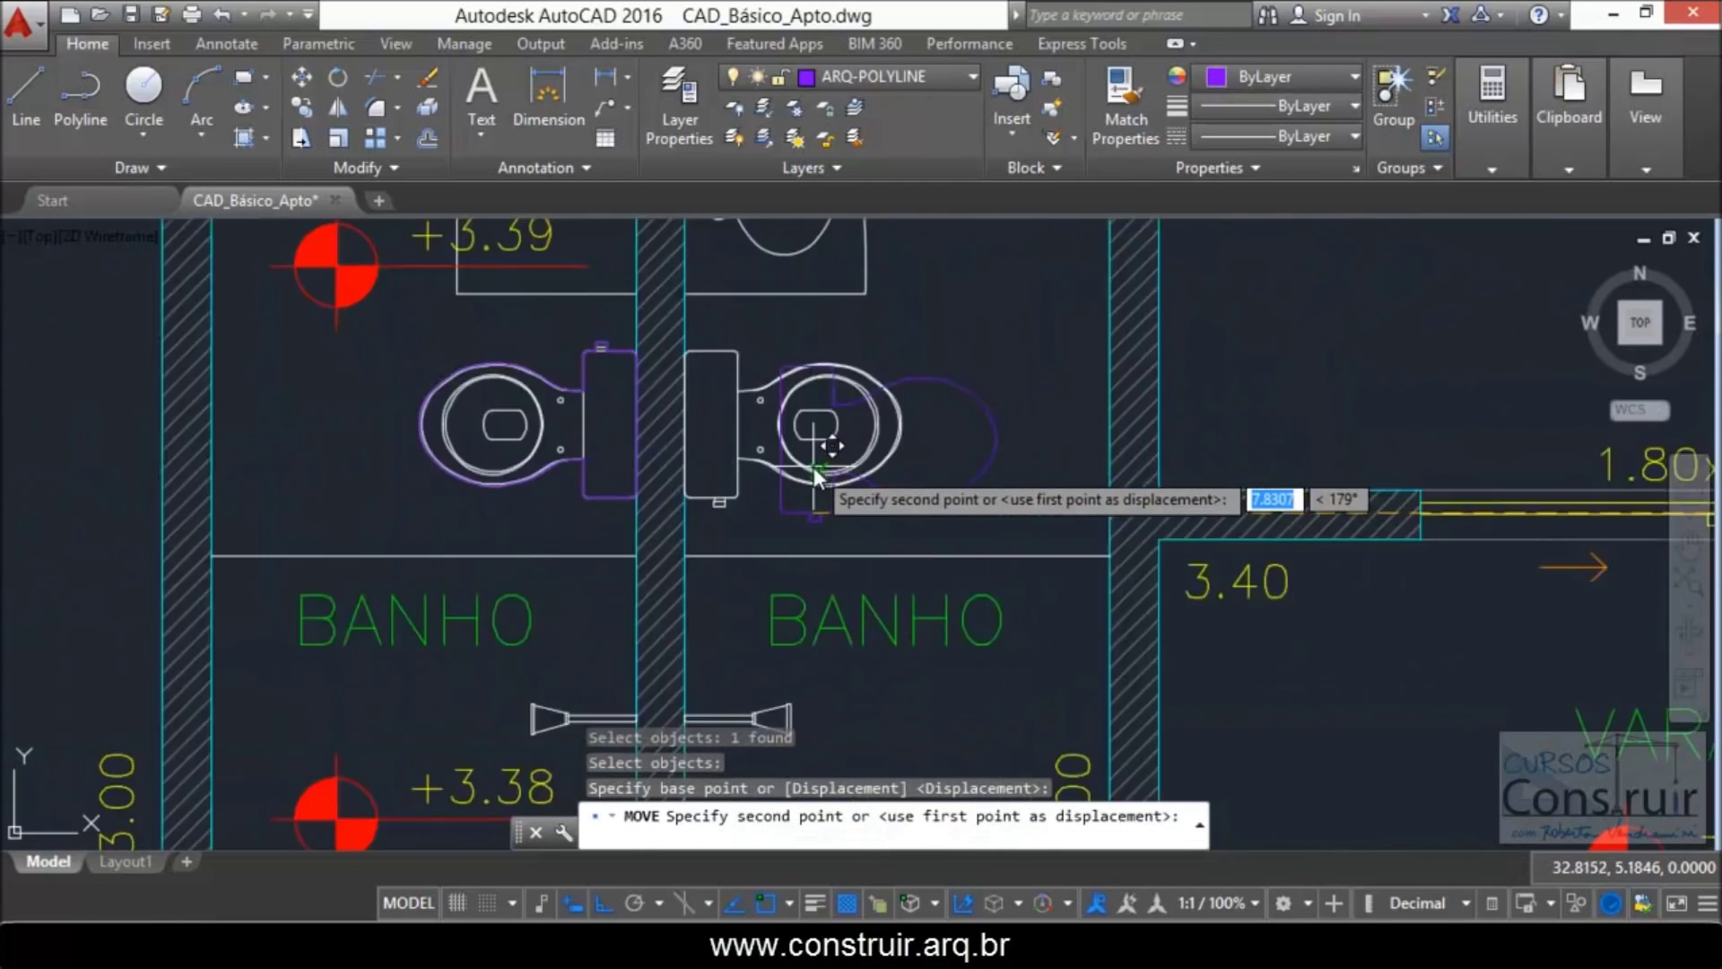
{"action": "scroll", "coordinate": [789, 474], "scroll_direction": "up", "scroll_amount": 5}
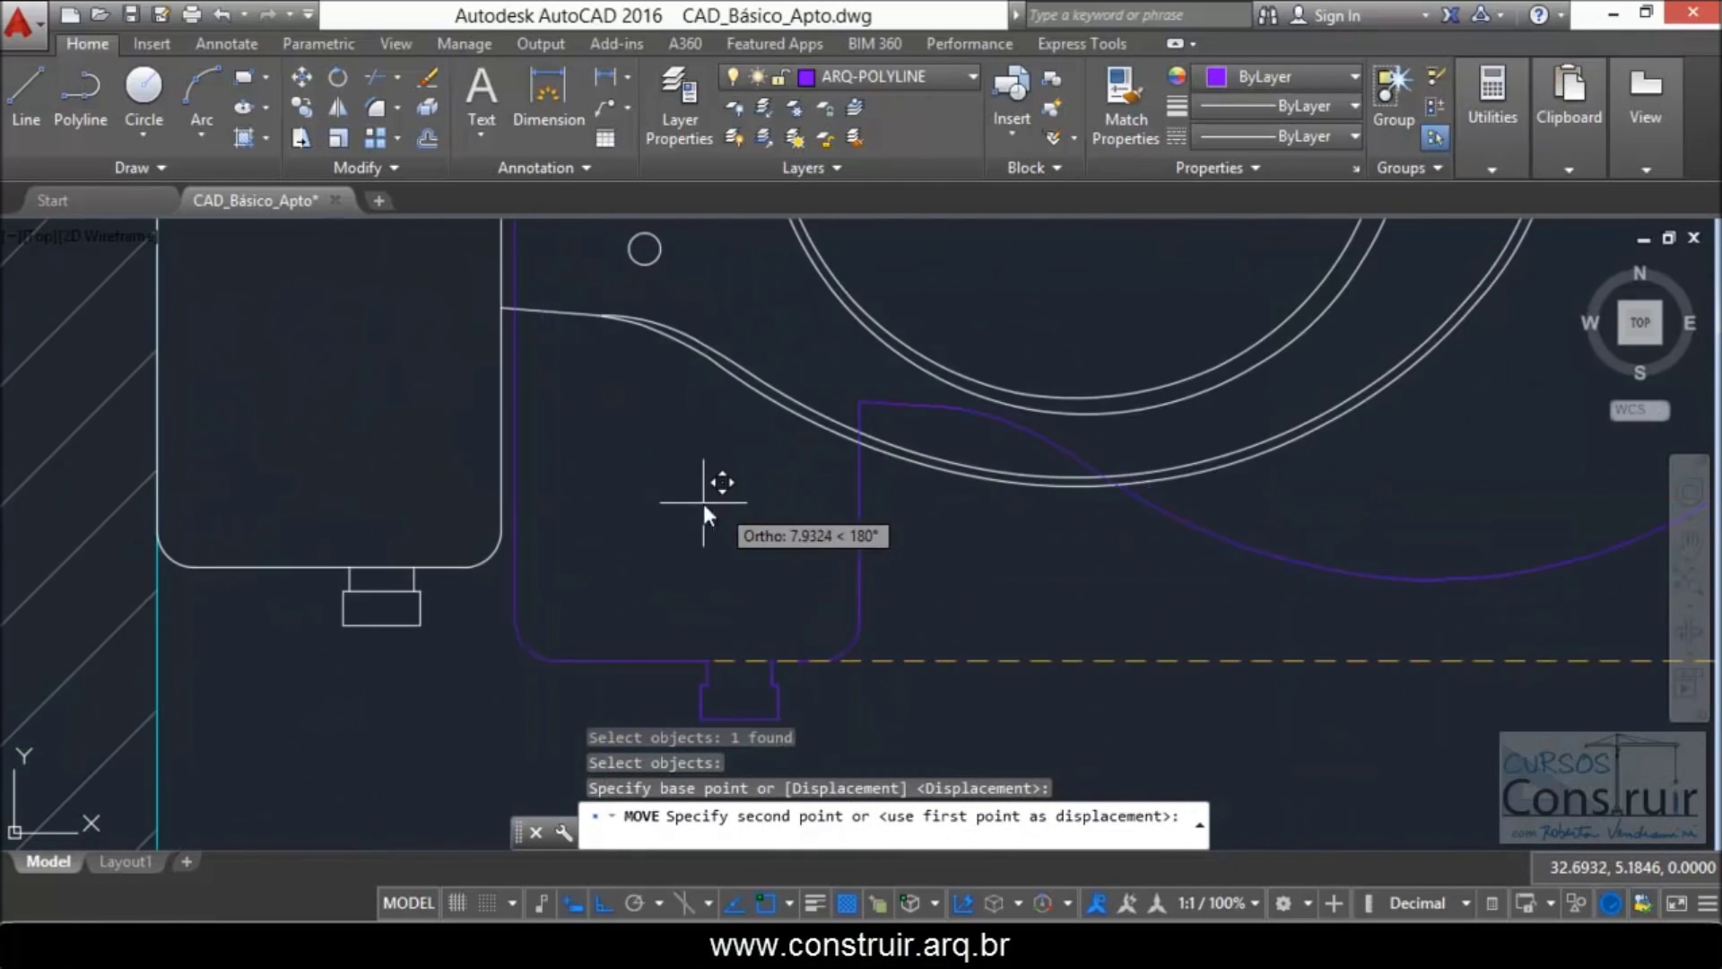
{"action": "left_click", "coordinate": [349, 567]}
{"action": "scroll", "coordinate": [758, 463], "scroll_direction": "down", "scroll_amount": 3}
{"action": "scroll", "coordinate": [785, 428], "scroll_direction": "down", "scroll_amount": 3}
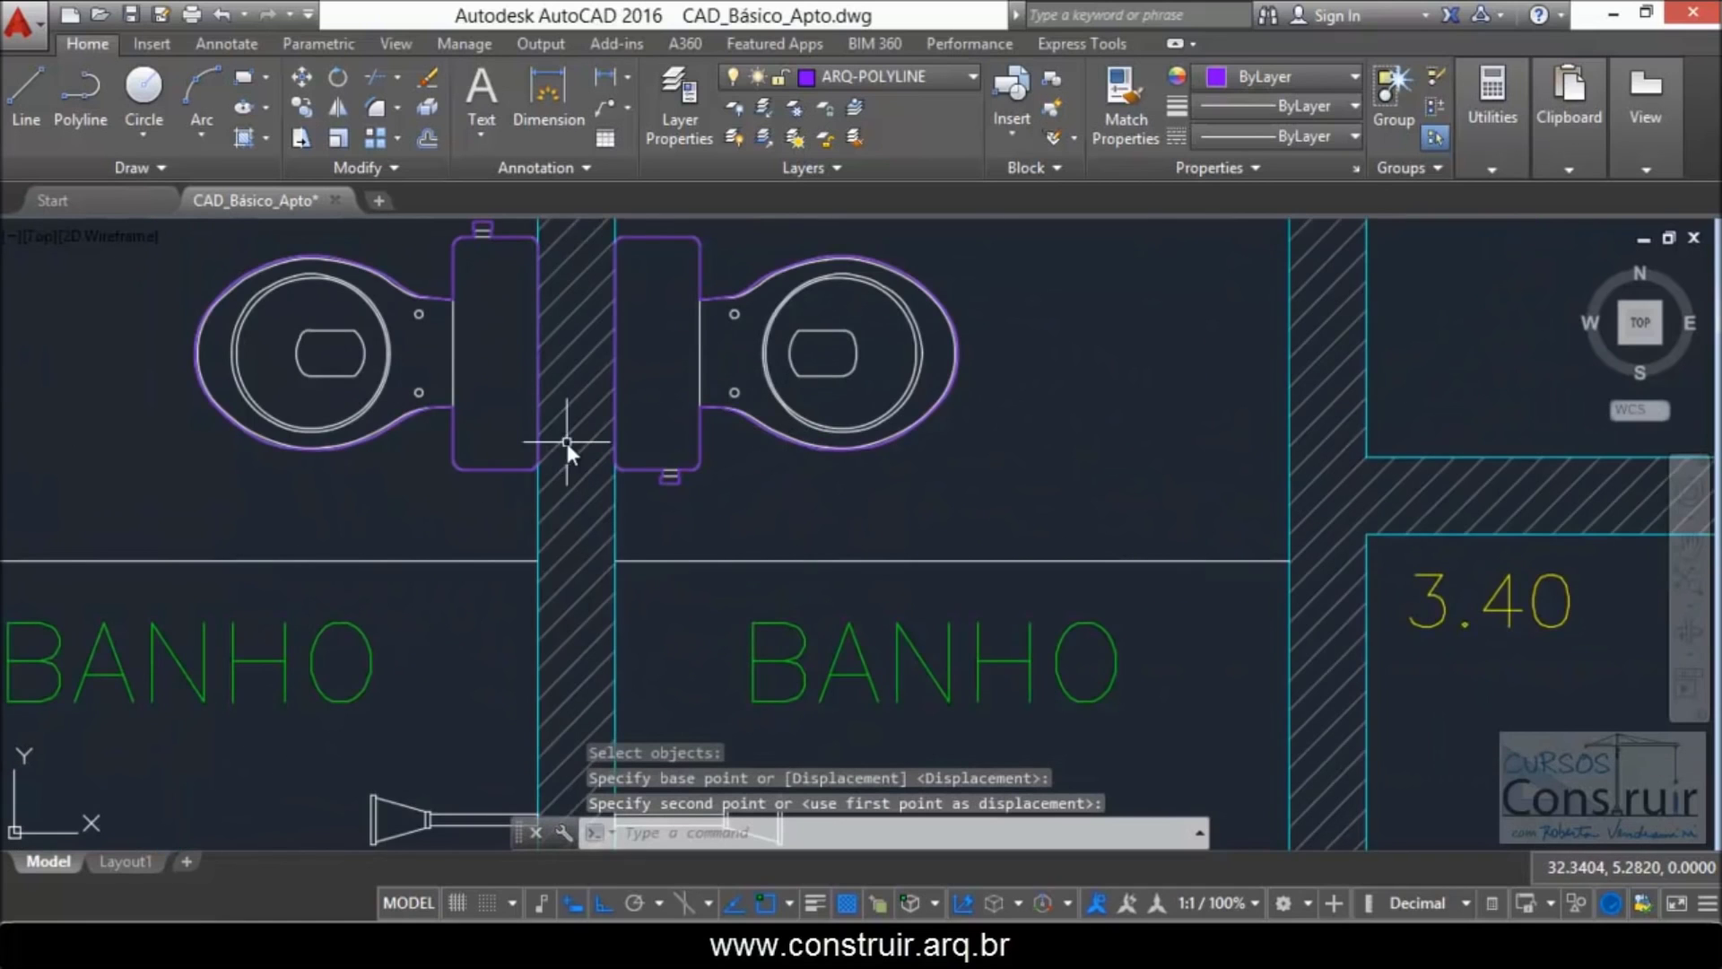
{"action": "scroll", "coordinate": [538, 414], "scroll_direction": "down", "scroll_amount": 3}
{"action": "scroll", "coordinate": [495, 370], "scroll_direction": "down", "scroll_amount": 1}
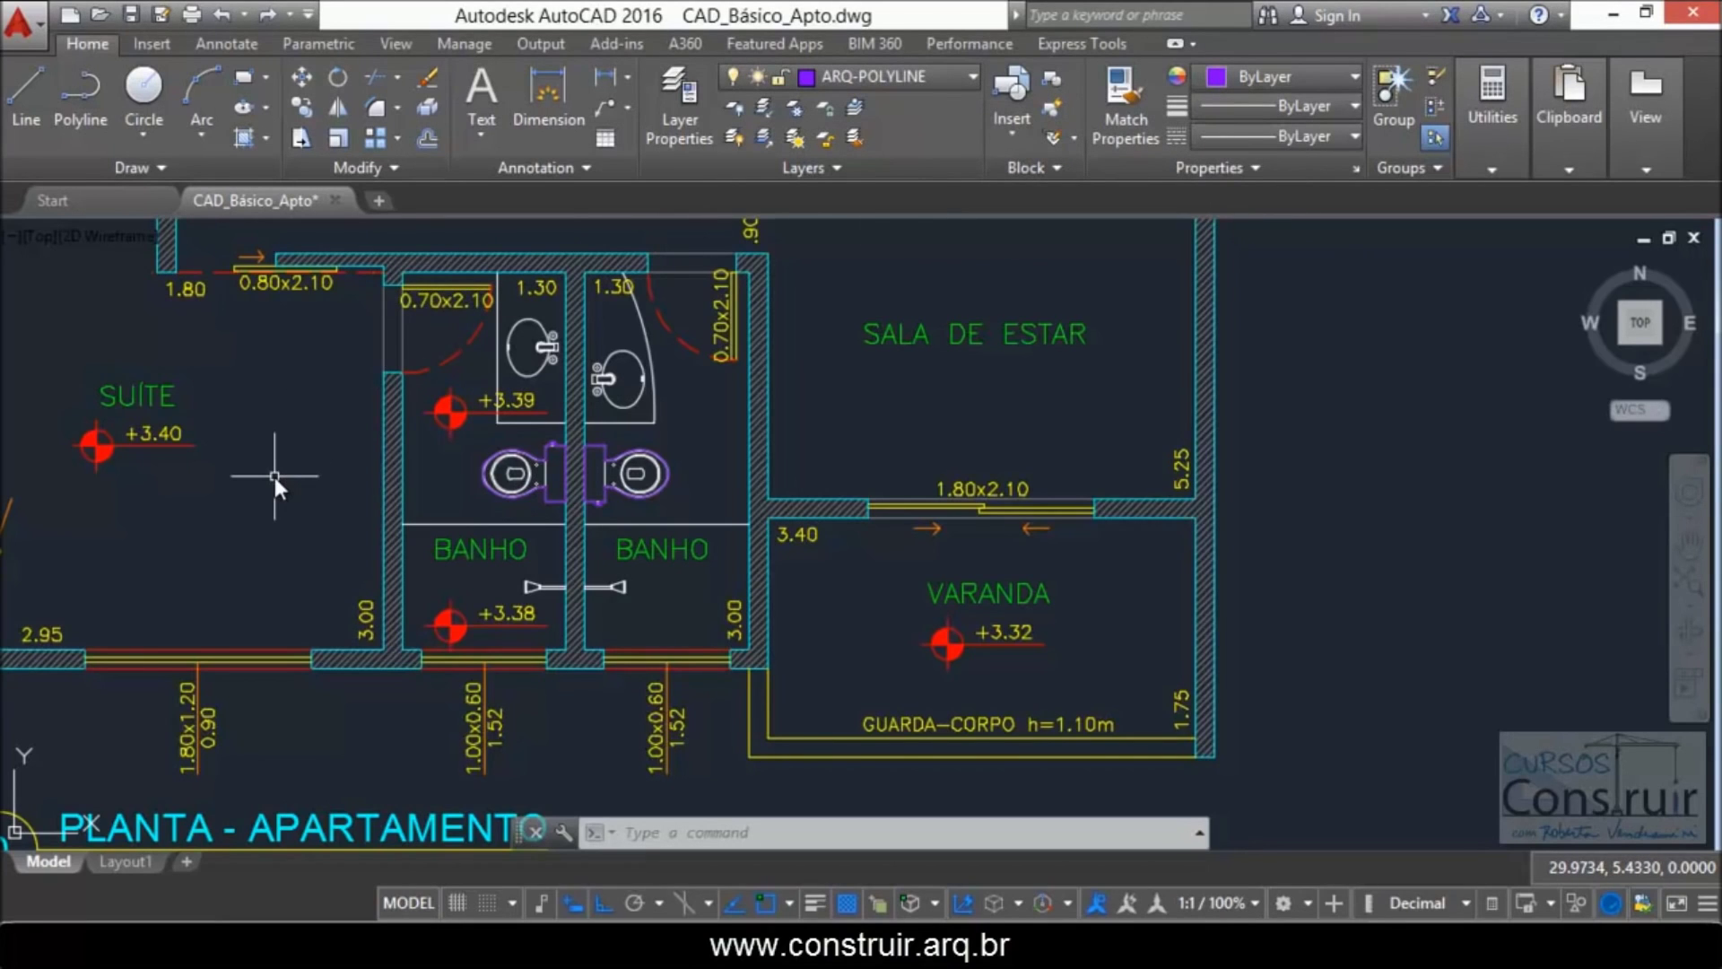
Step: Start a hatch and pick the area by the left bathroom door
{"action": "type", "text": "h"}
{"action": "key", "text": "Return"}
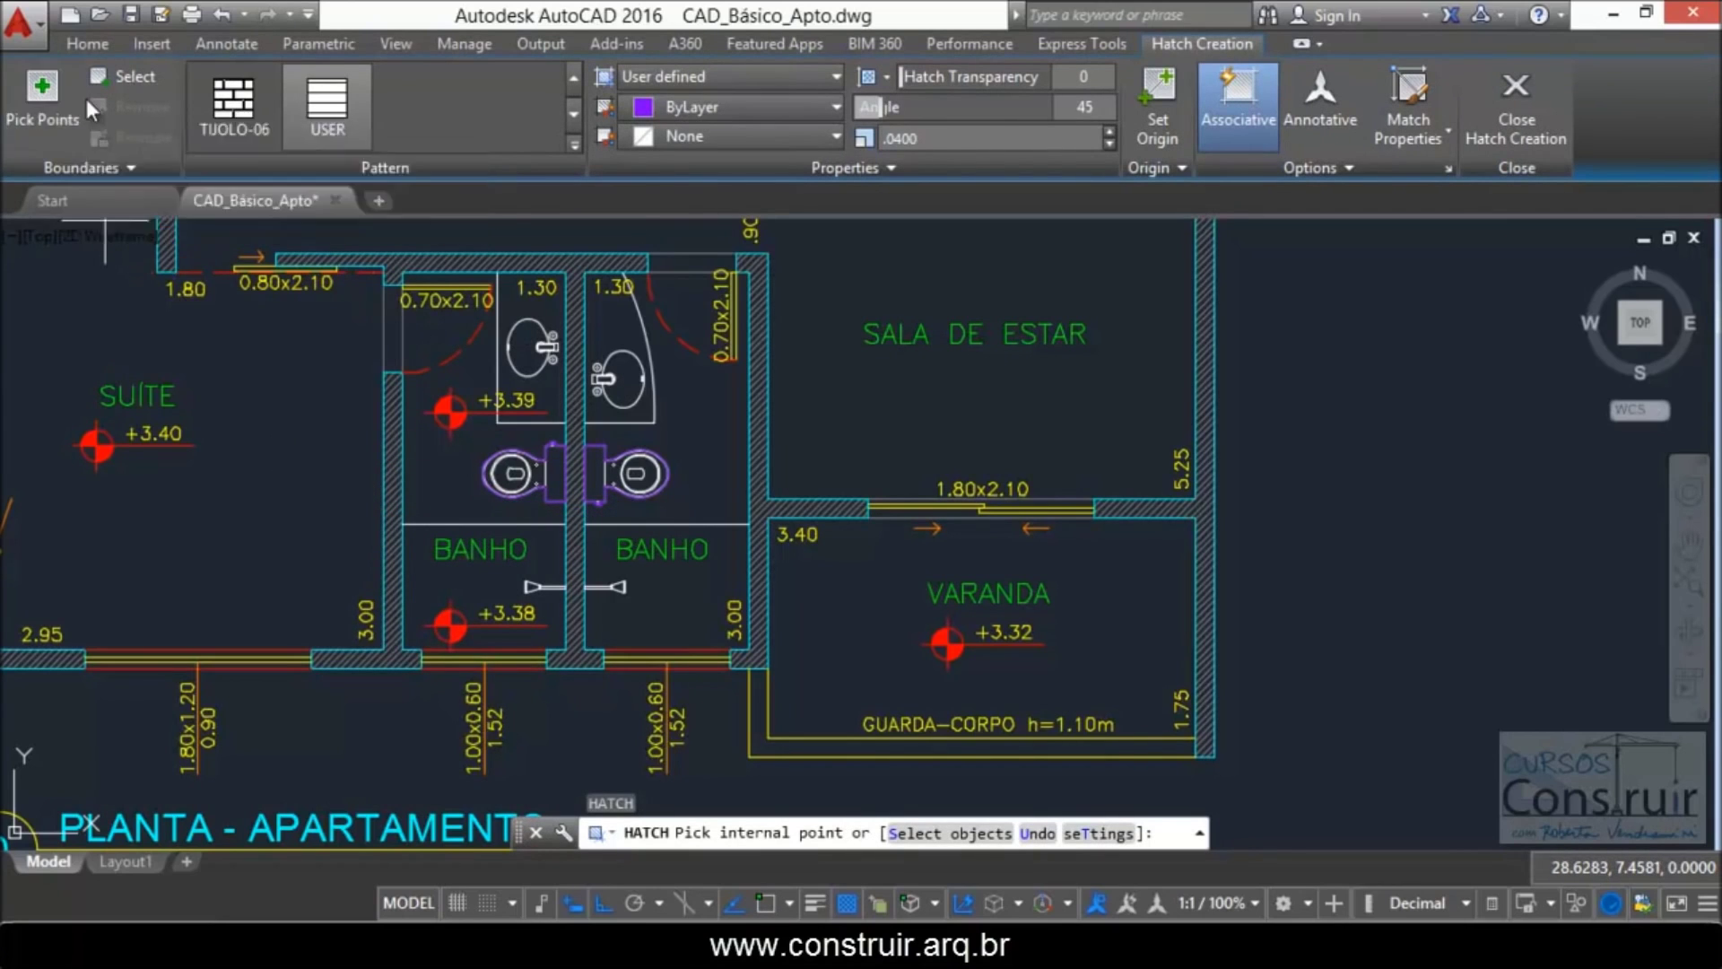
{"action": "left_click", "coordinate": [52, 90]}
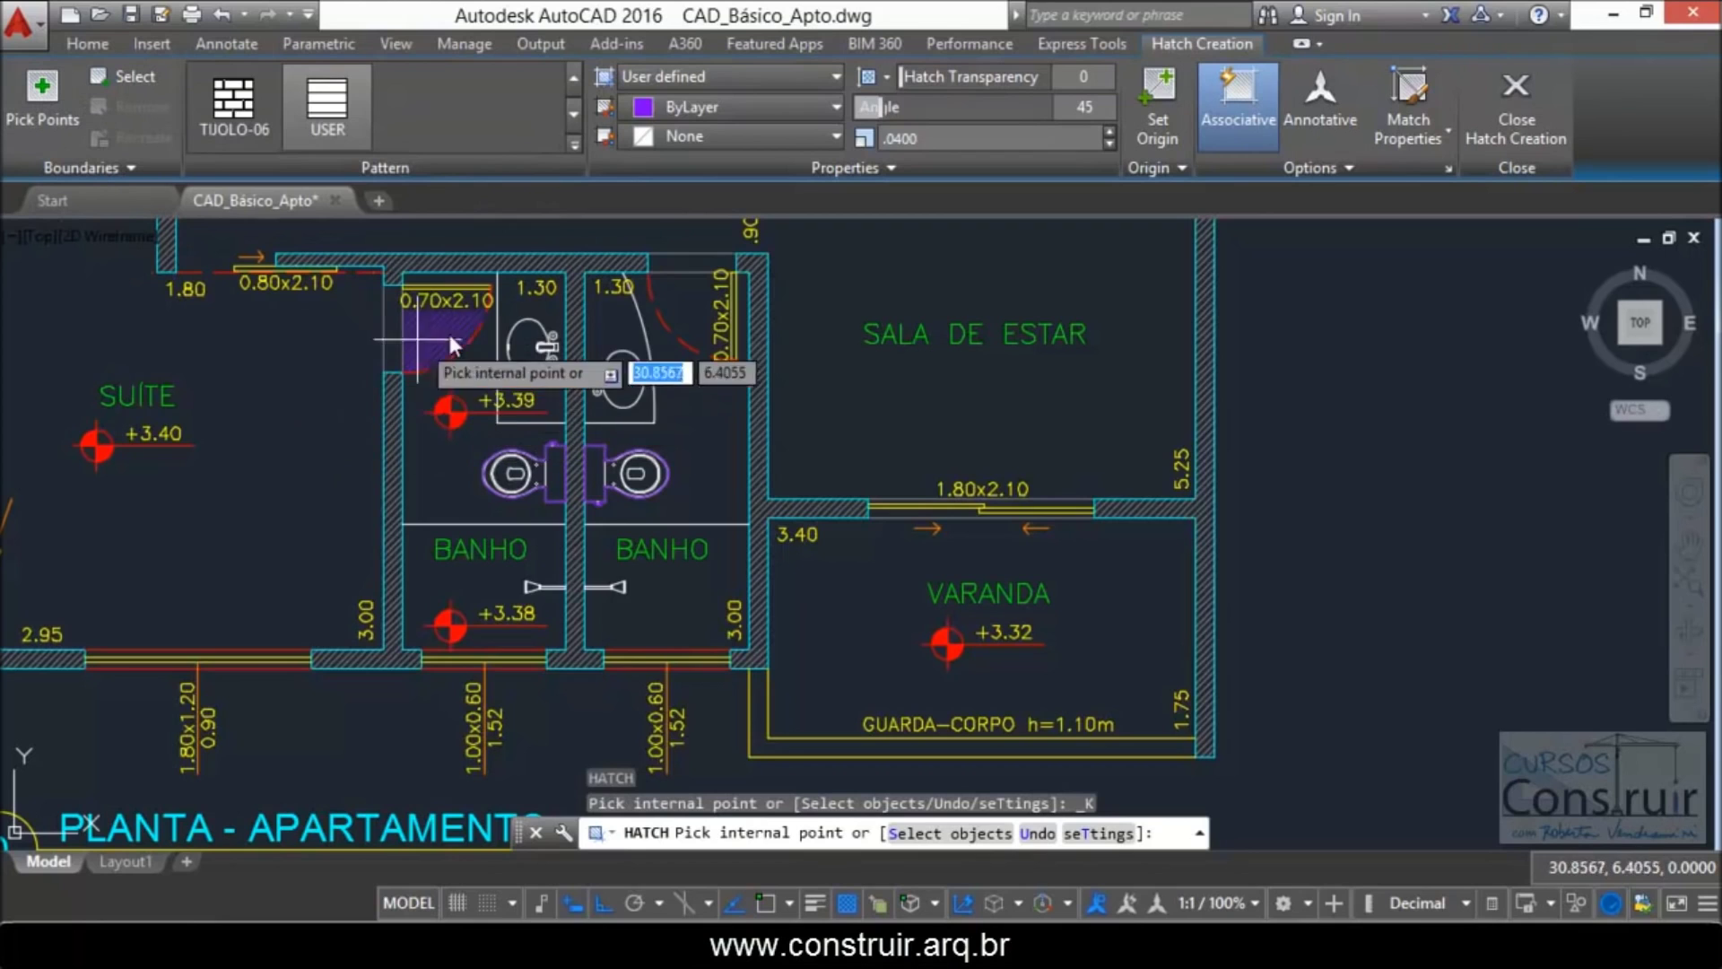
{"action": "scroll", "coordinate": [458, 326], "scroll_direction": "up", "scroll_amount": 4}
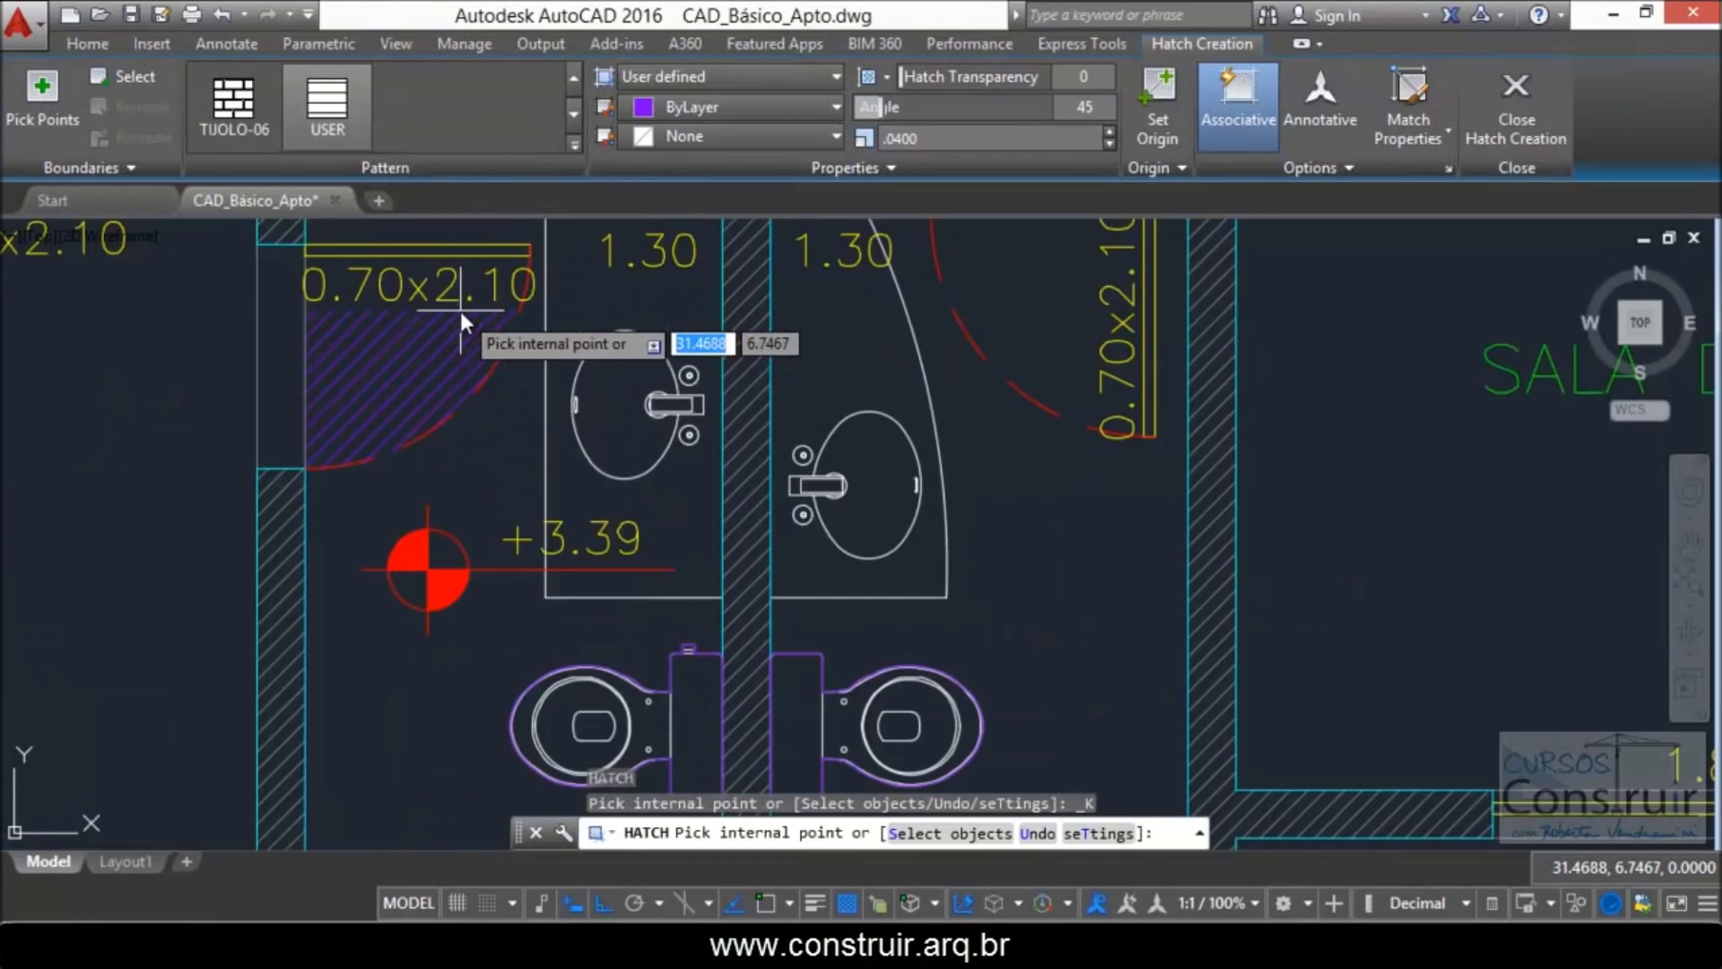
{"action": "left_click", "coordinate": [408, 348]}
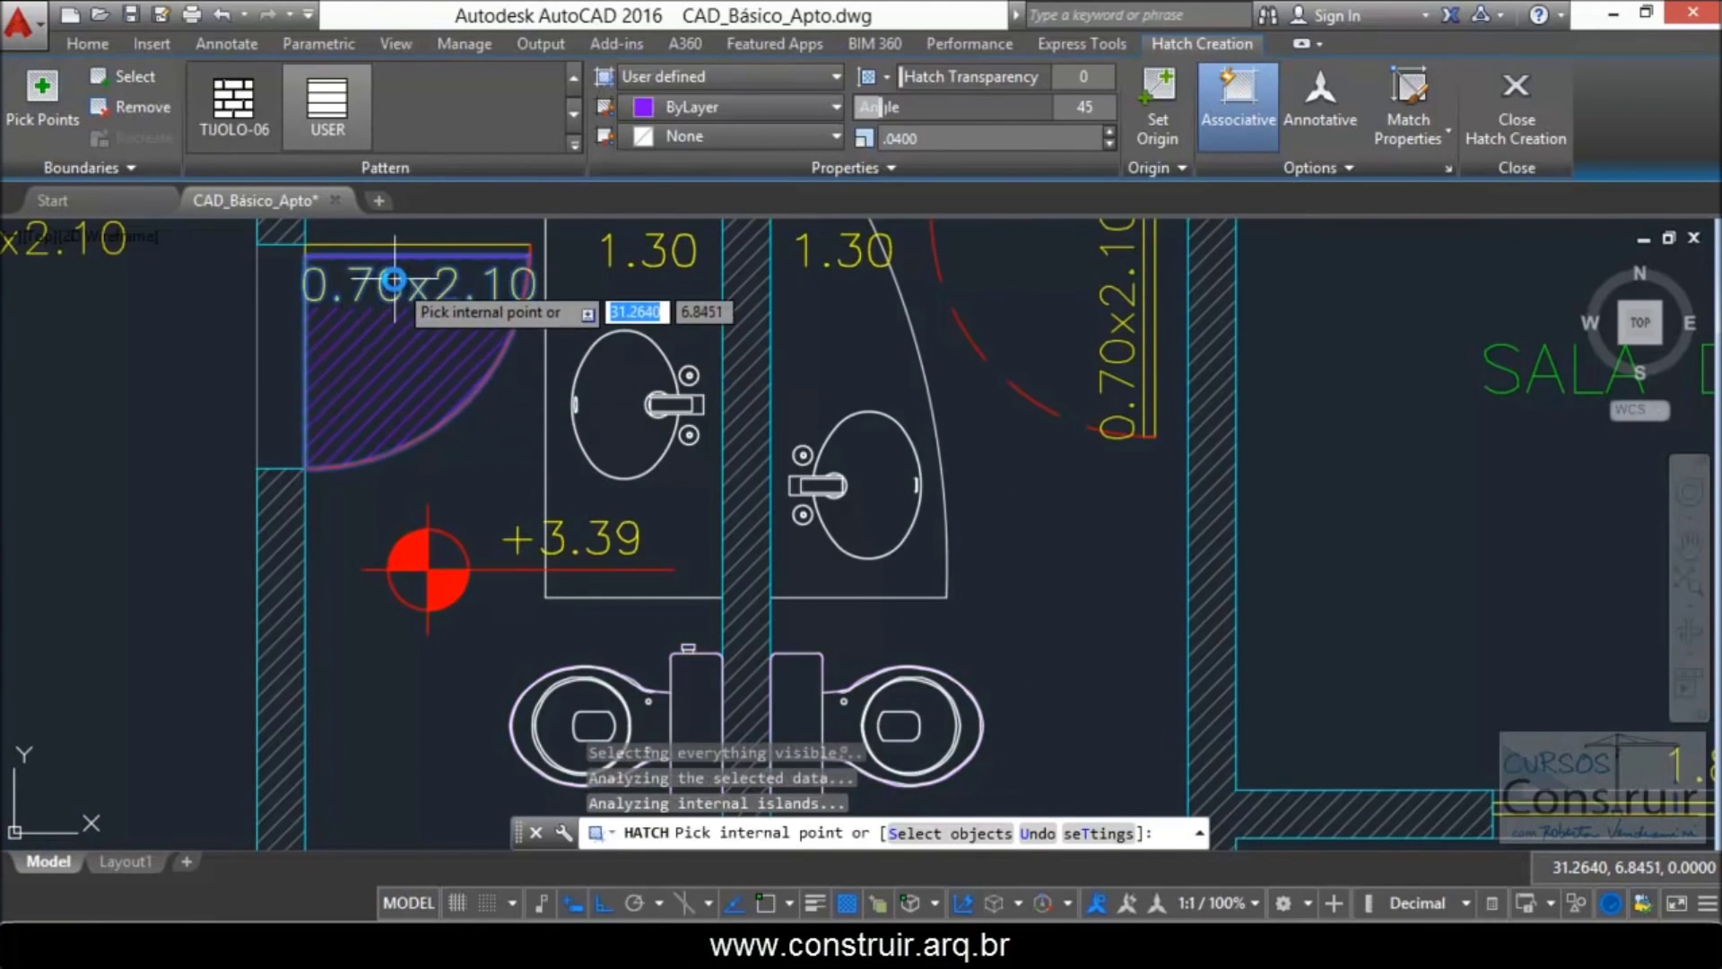
{"action": "scroll", "coordinate": [421, 279], "scroll_direction": "up", "scroll_amount": 2}
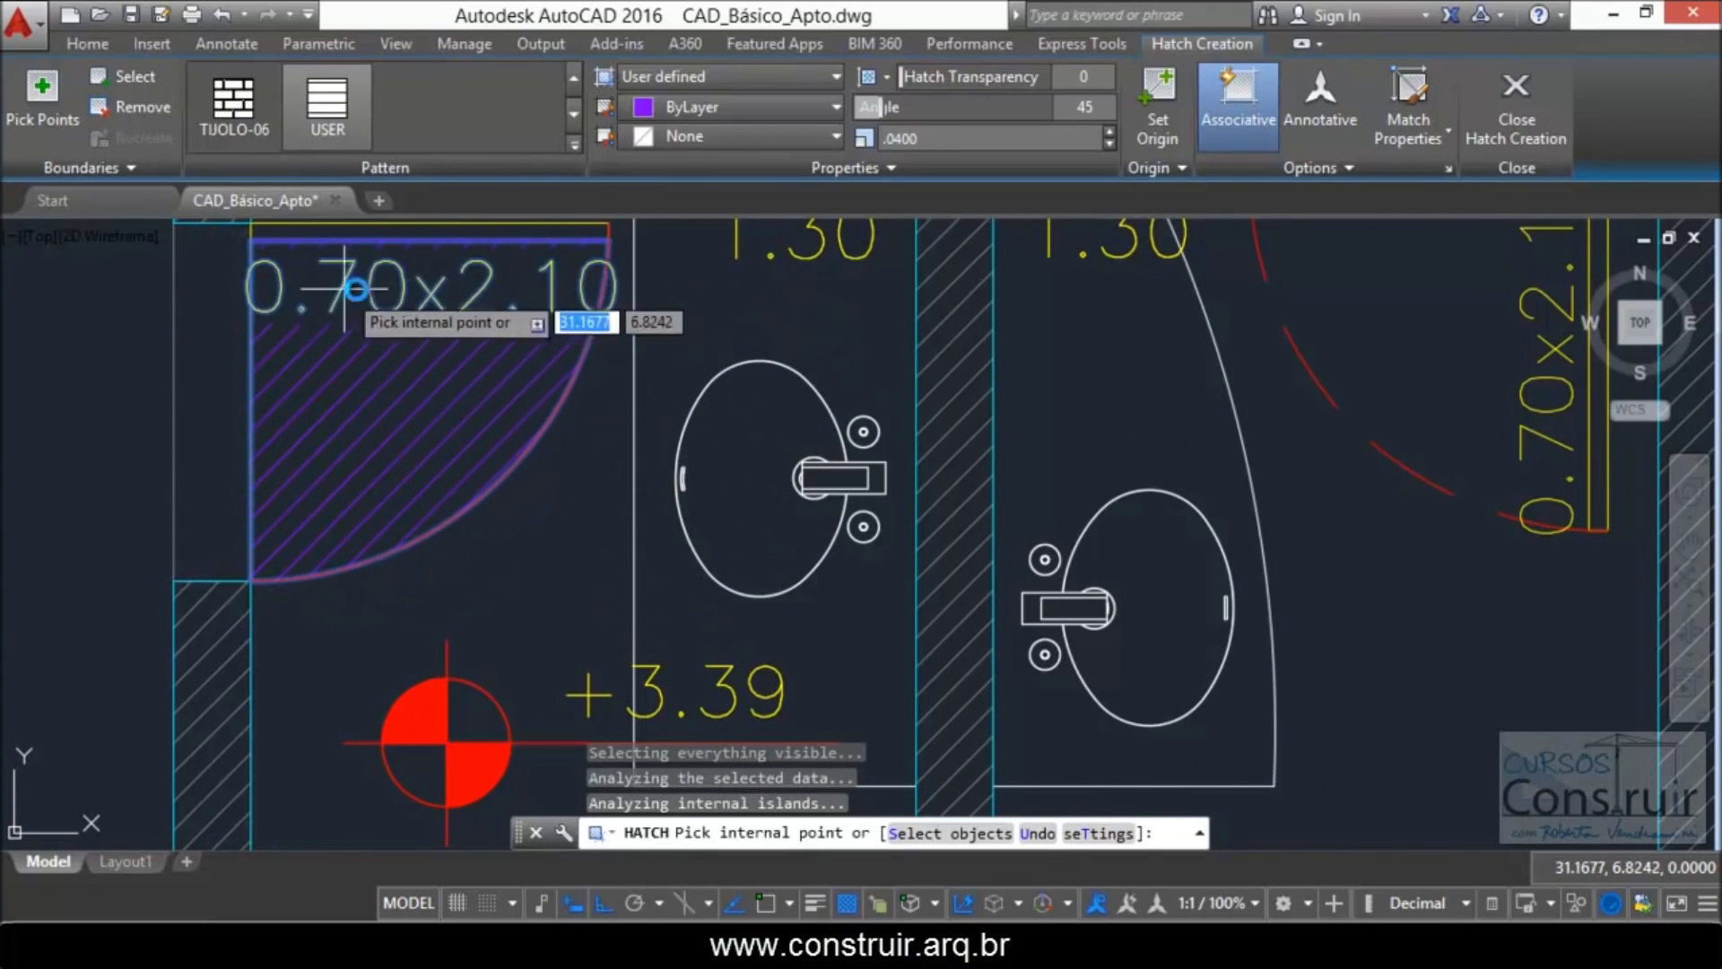
{"action": "scroll", "coordinate": [408, 381], "scroll_direction": "down", "scroll_amount": 3}
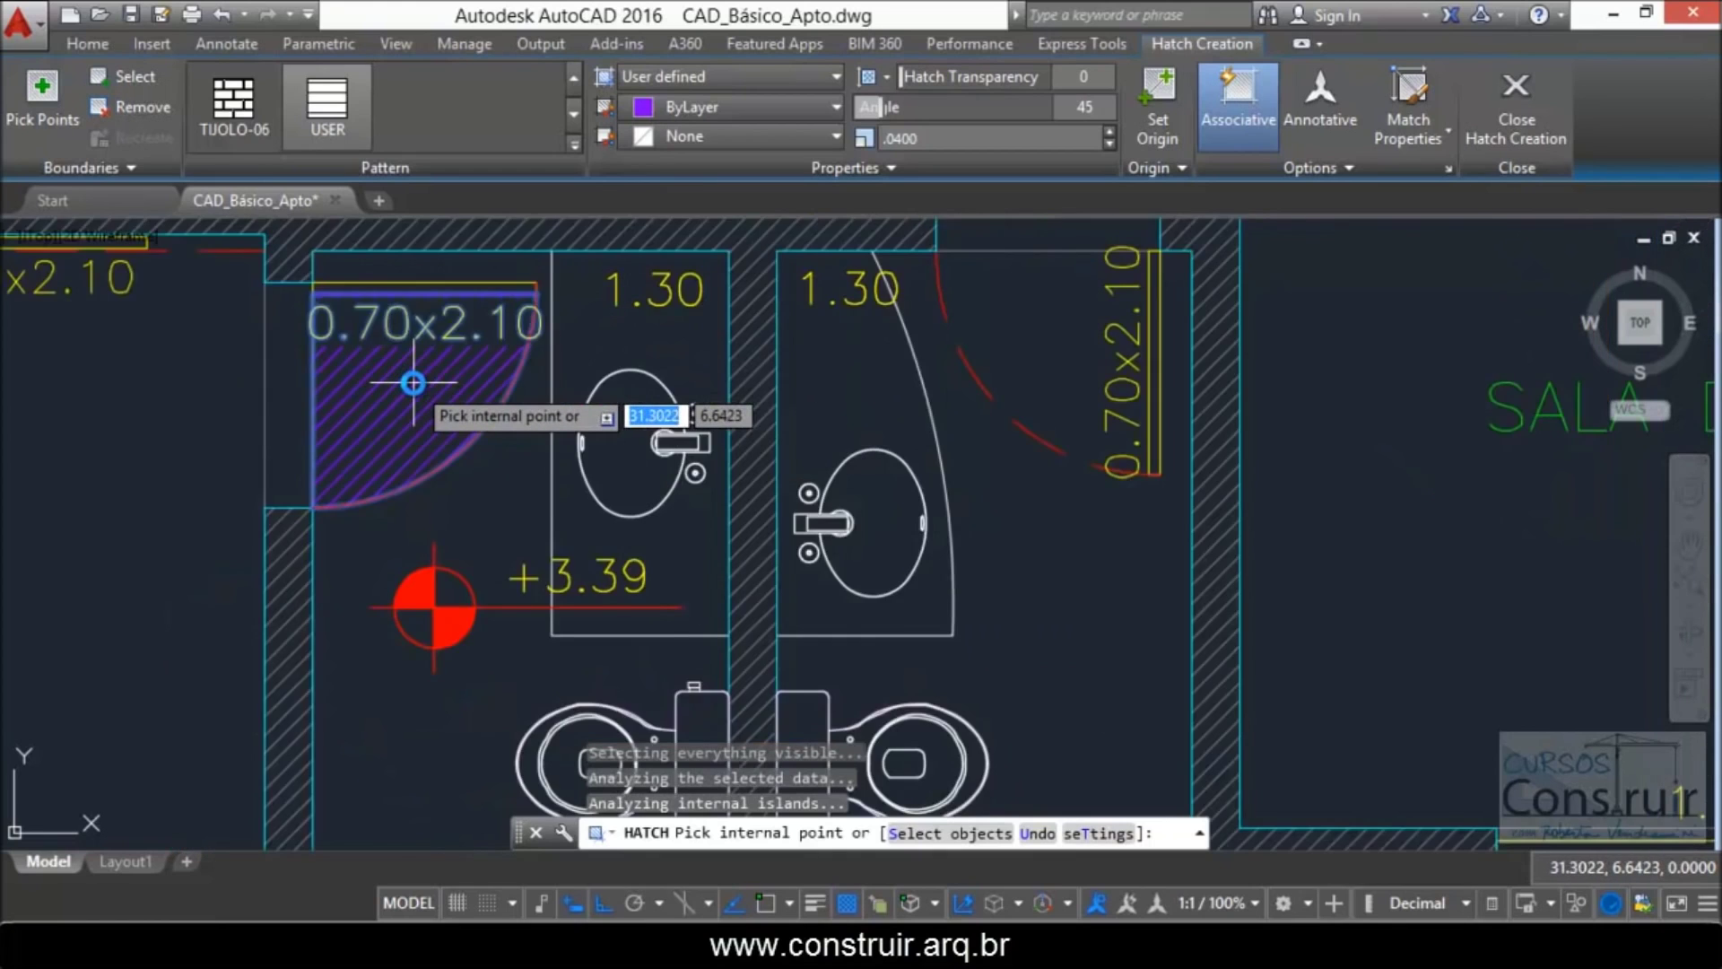
{"action": "scroll", "coordinate": [413, 383], "scroll_direction": "down", "scroll_amount": 3}
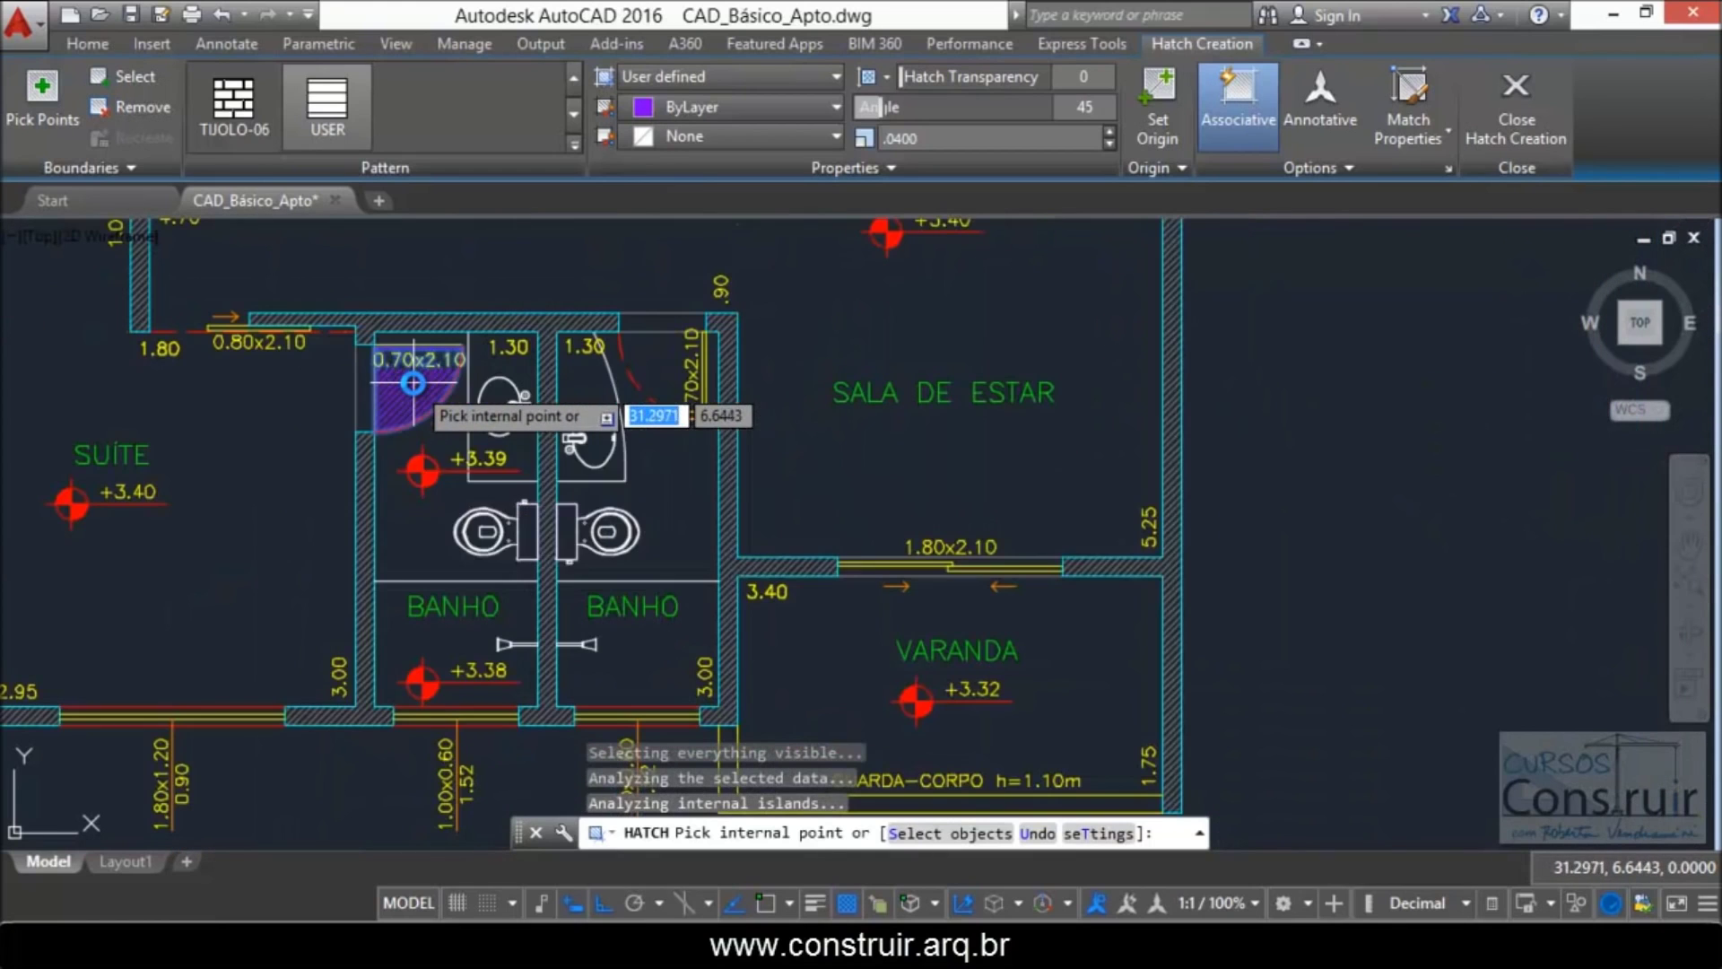
Step: Add the floor around the toilet and the lower BANHO area to the 45° hatch
{"action": "left_click", "coordinate": [430, 522]}
{"action": "scroll", "coordinate": [432, 521], "scroll_direction": "up", "scroll_amount": 3}
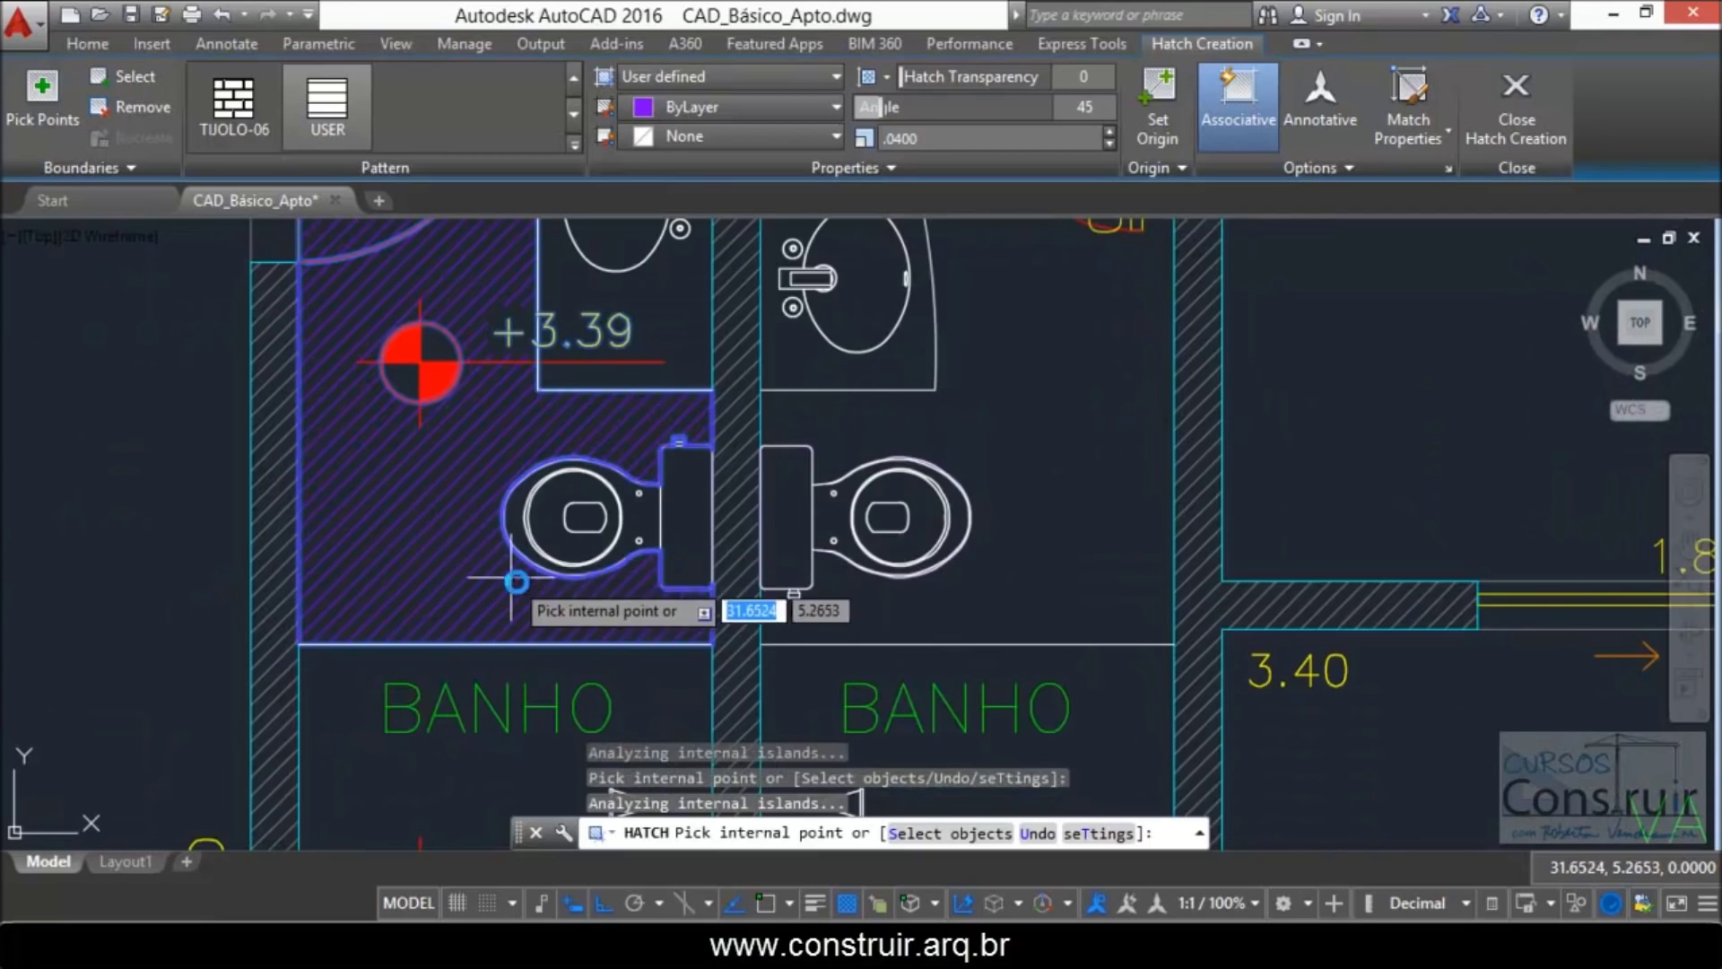
{"action": "scroll", "coordinate": [502, 577], "scroll_direction": "up", "scroll_amount": 4}
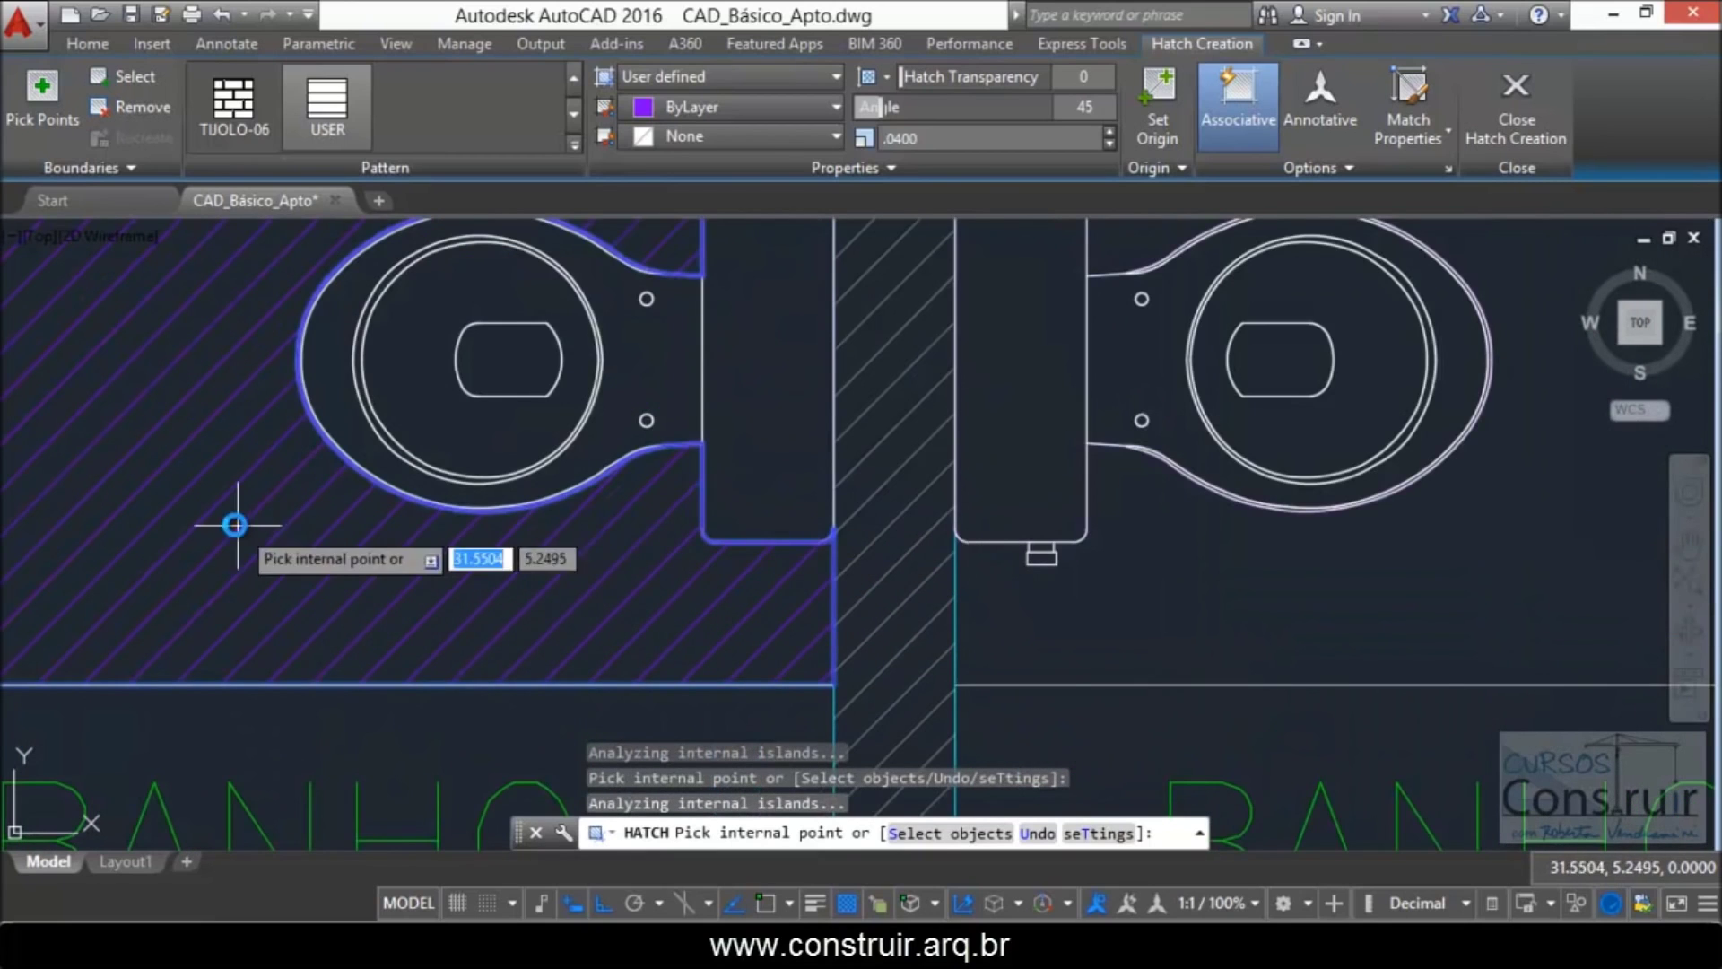
{"action": "scroll", "coordinate": [275, 495], "scroll_direction": "down", "scroll_amount": 3}
{"action": "scroll", "coordinate": [349, 485], "scroll_direction": "down", "scroll_amount": 2}
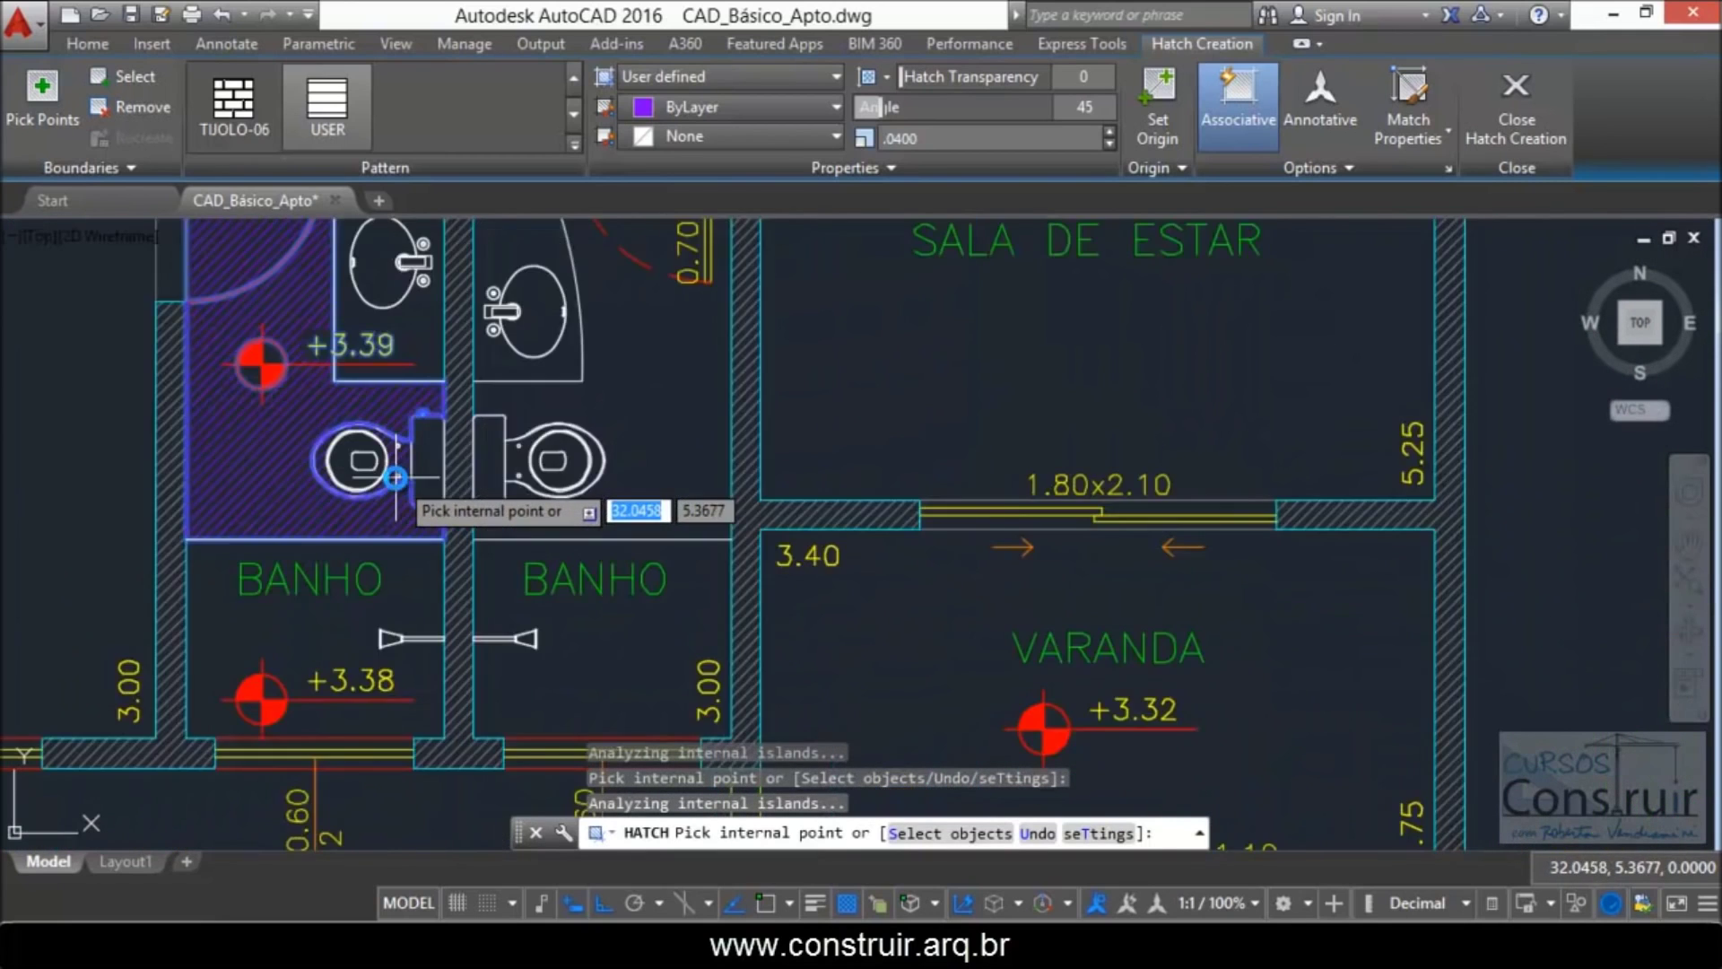
{"action": "scroll", "coordinate": [357, 559], "scroll_direction": "down", "scroll_amount": 3}
{"action": "scroll", "coordinate": [292, 584], "scroll_direction": "up", "scroll_amount": 2}
{"action": "scroll", "coordinate": [292, 585], "scroll_direction": "up", "scroll_amount": 2}
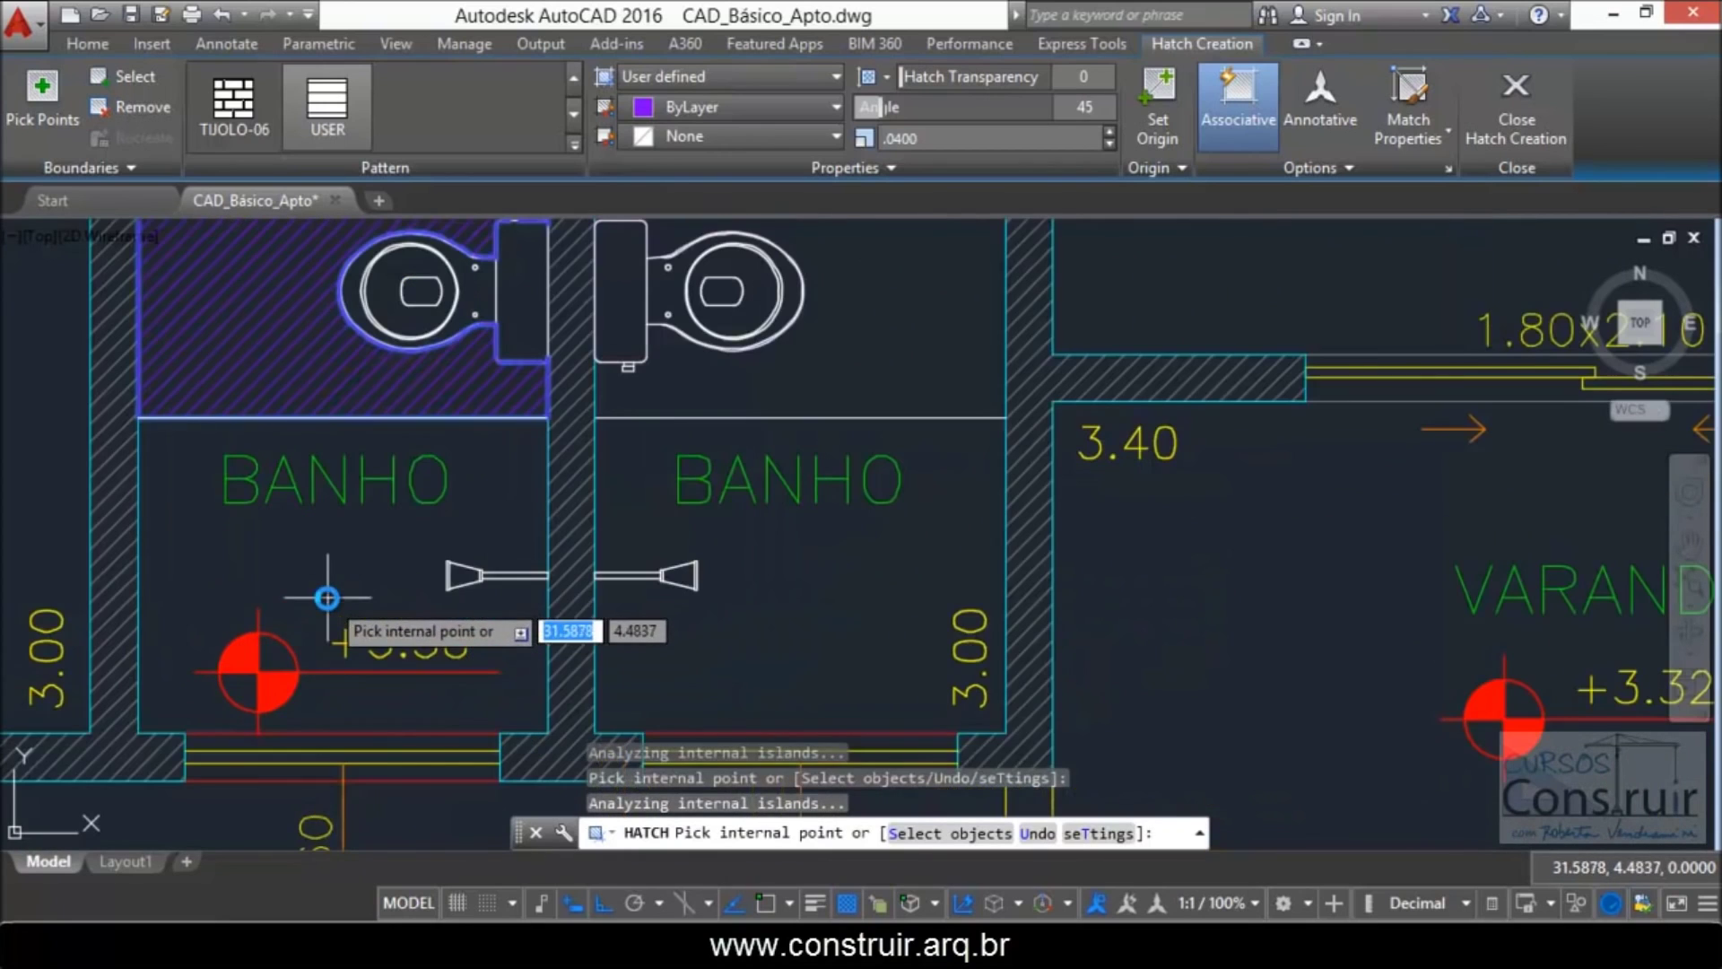
{"action": "left_click", "coordinate": [328, 579]}
{"action": "scroll", "coordinate": [454, 535], "scroll_direction": "up", "scroll_amount": 4}
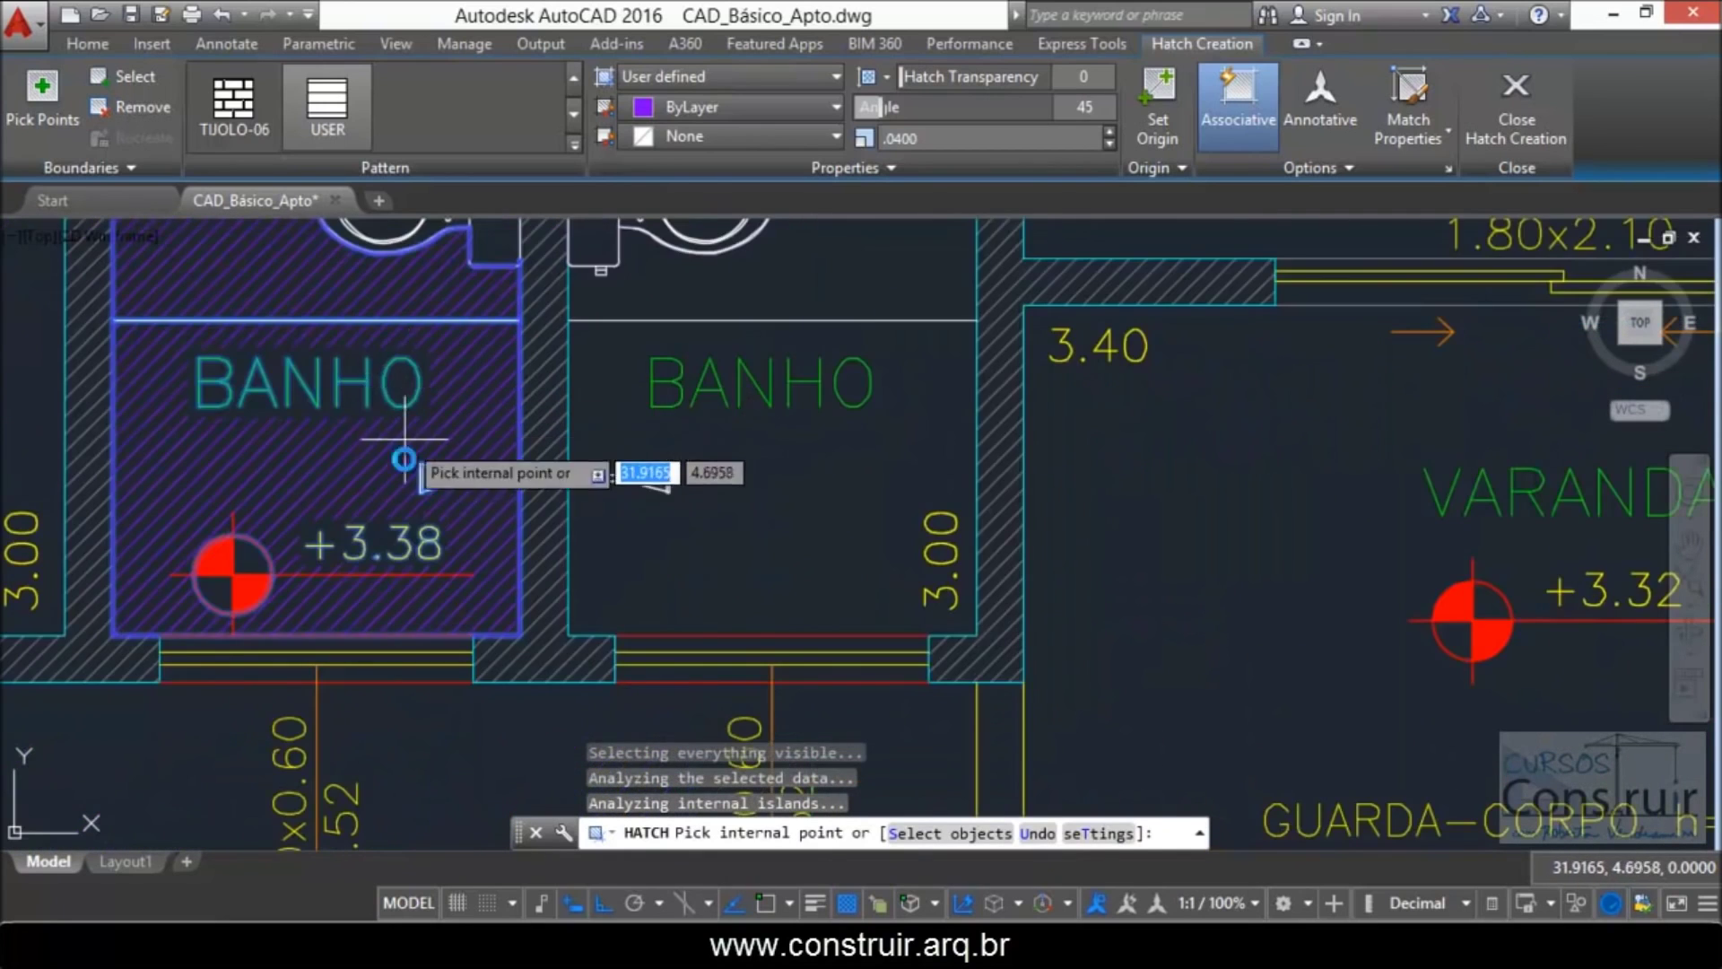
{"action": "scroll", "coordinate": [406, 596], "scroll_direction": "up", "scroll_amount": 2}
{"action": "scroll", "coordinate": [411, 494], "scroll_direction": "up", "scroll_amount": 3}
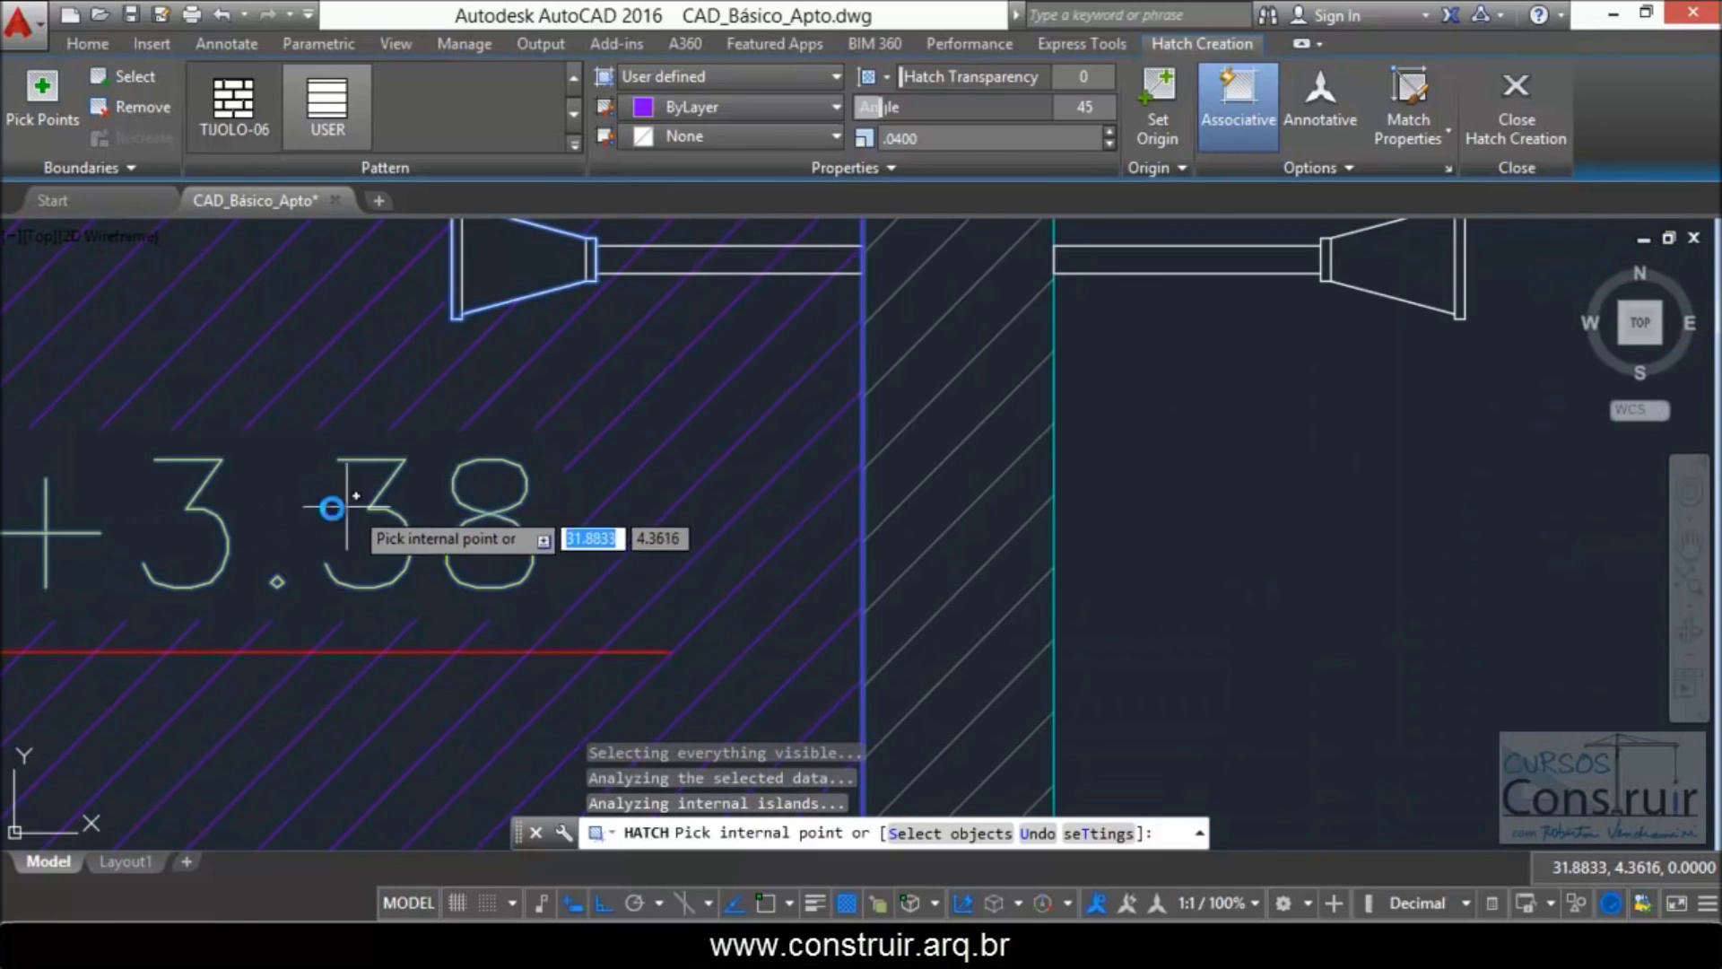
{"action": "scroll", "coordinate": [503, 538], "scroll_direction": "down", "scroll_amount": 2}
{"action": "scroll", "coordinate": [503, 538], "scroll_direction": "down", "scroll_amount": 3}
{"action": "scroll", "coordinate": [501, 539], "scroll_direction": "down", "scroll_amount": 2}
{"action": "scroll", "coordinate": [502, 539], "scroll_direction": "down", "scroll_amount": 2}
{"action": "scroll", "coordinate": [423, 383], "scroll_direction": "up", "scroll_amount": 2}
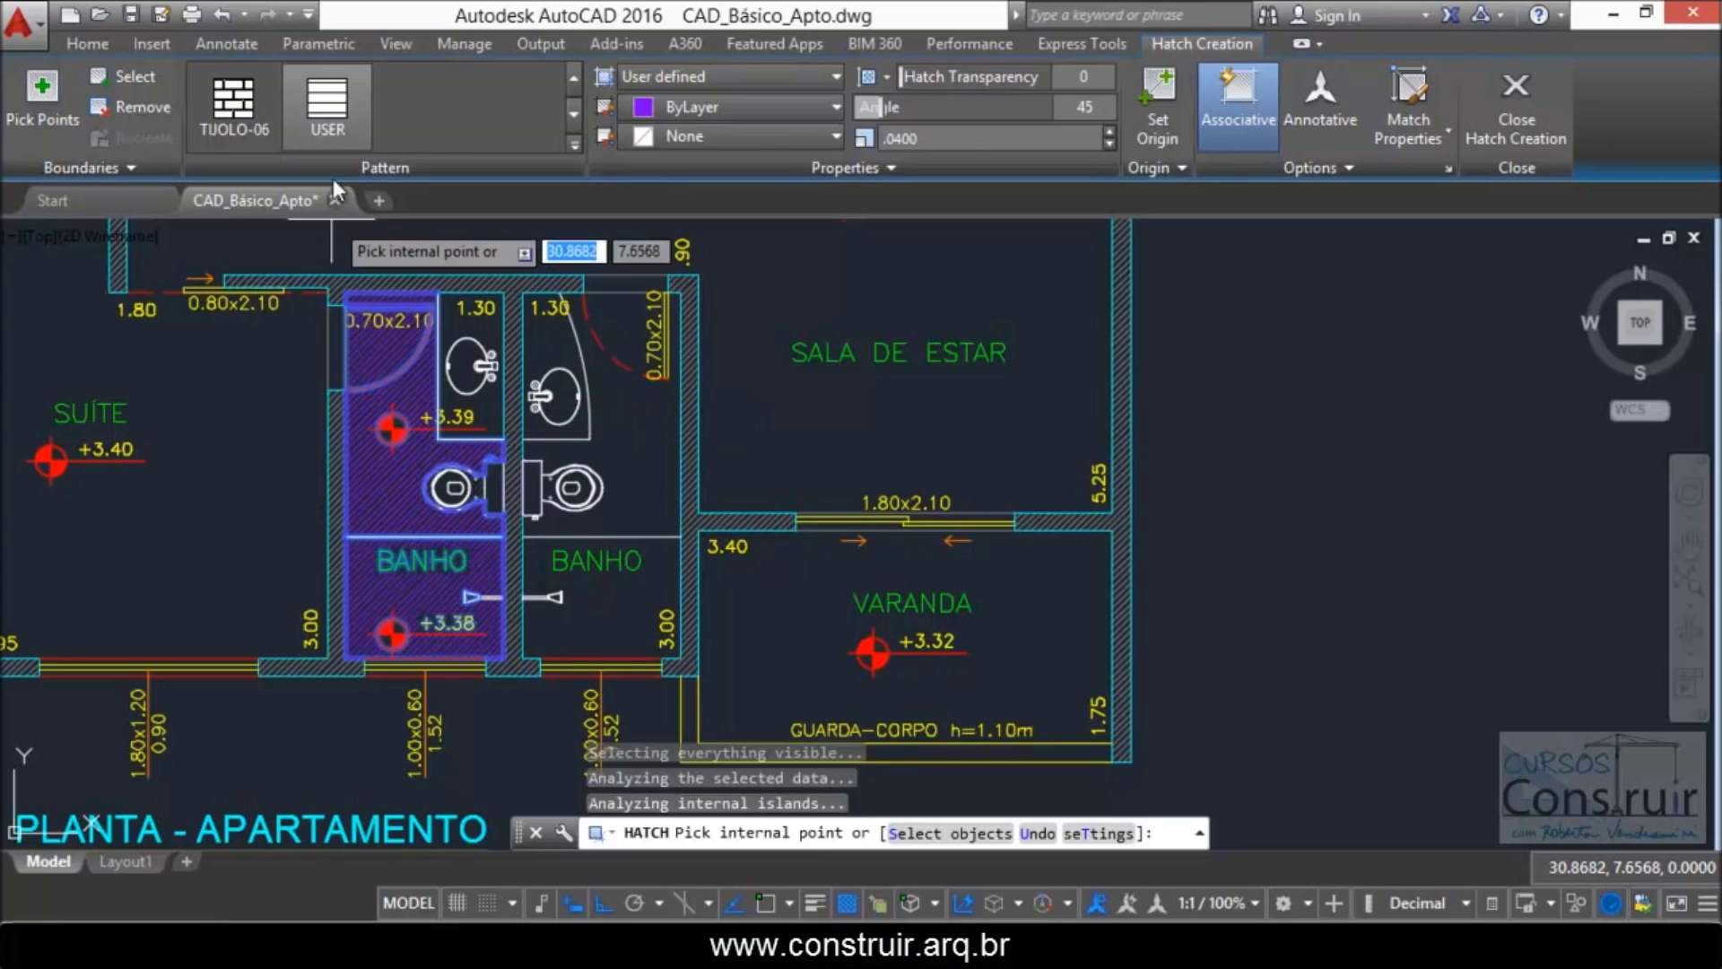
Step: Keep the USER hatch pattern and set angle 0 with 0.3 spacing for horizontal lines
{"action": "left_click", "coordinate": [316, 118]}
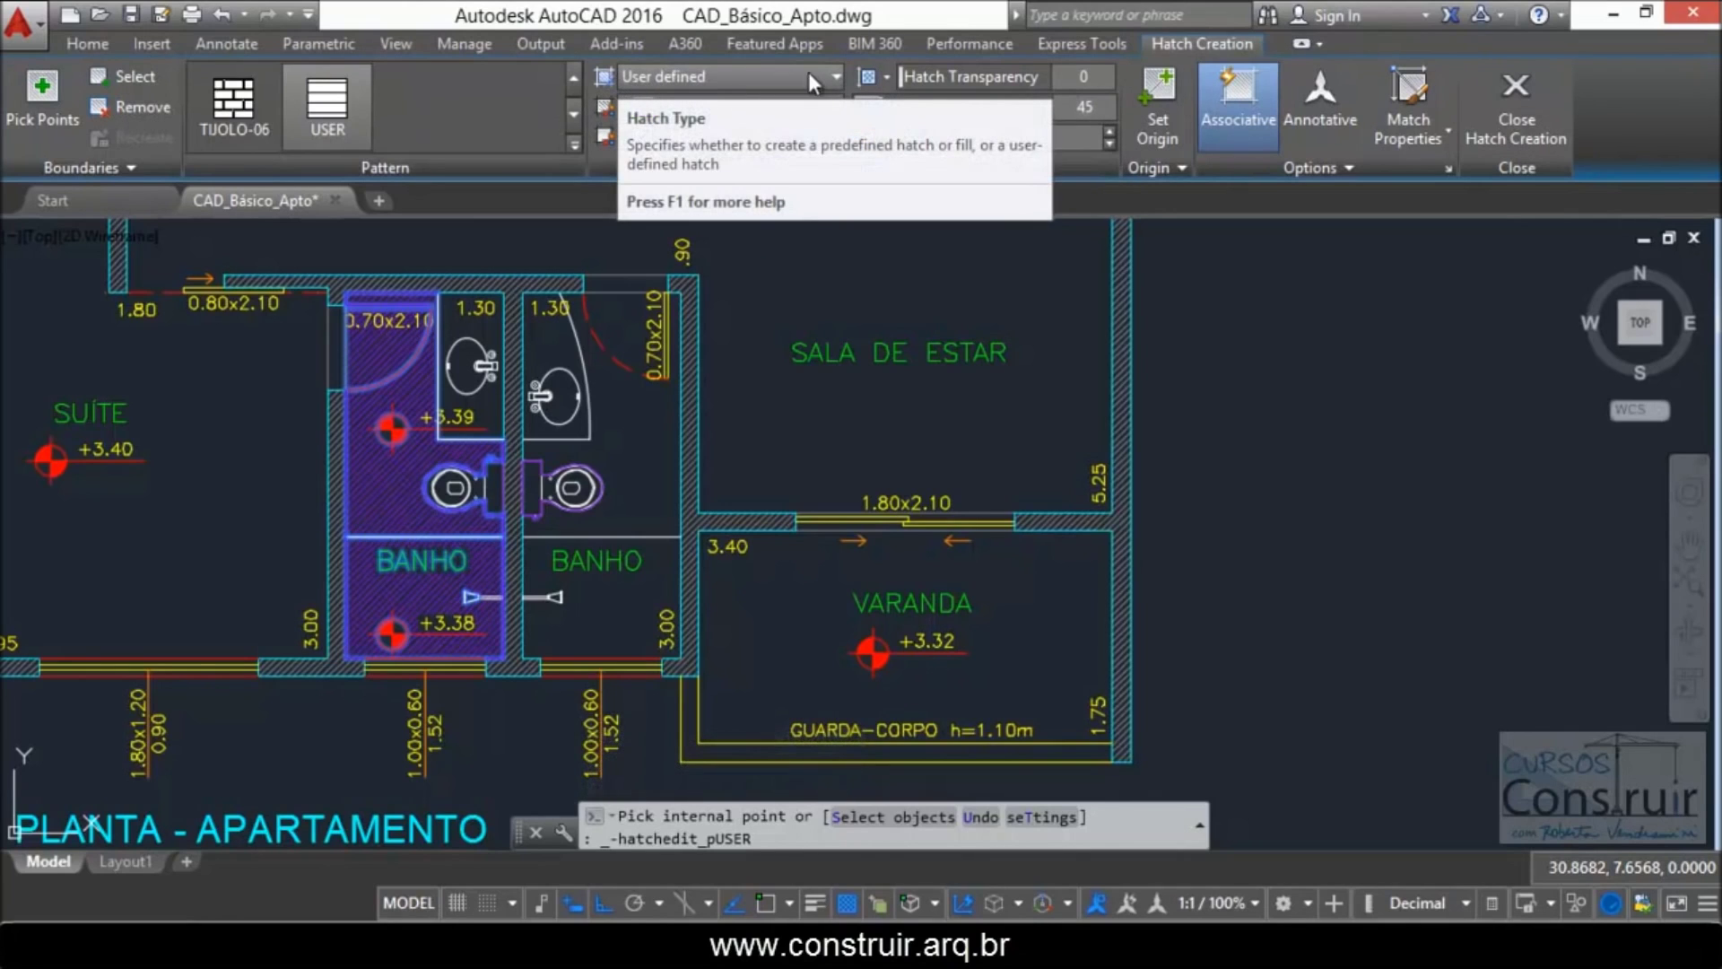
{"action": "left_click", "coordinate": [838, 73]}
{"action": "left_click", "coordinate": [699, 195]}
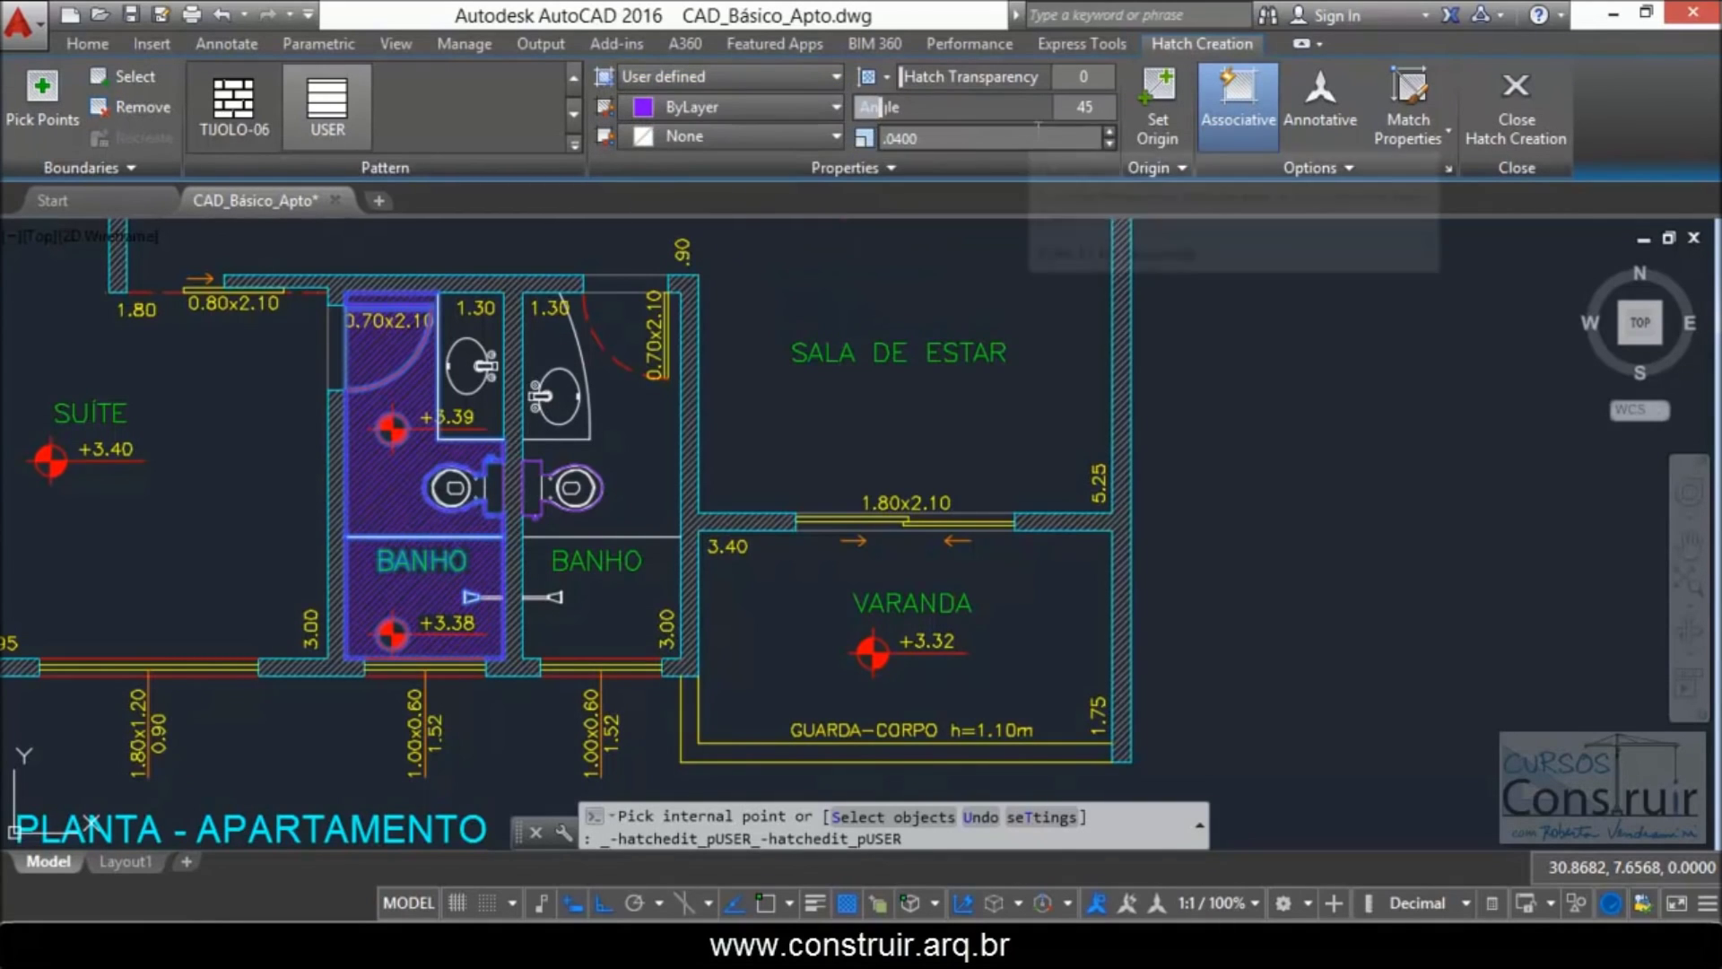
{"action": "left_click", "coordinate": [1089, 105]}
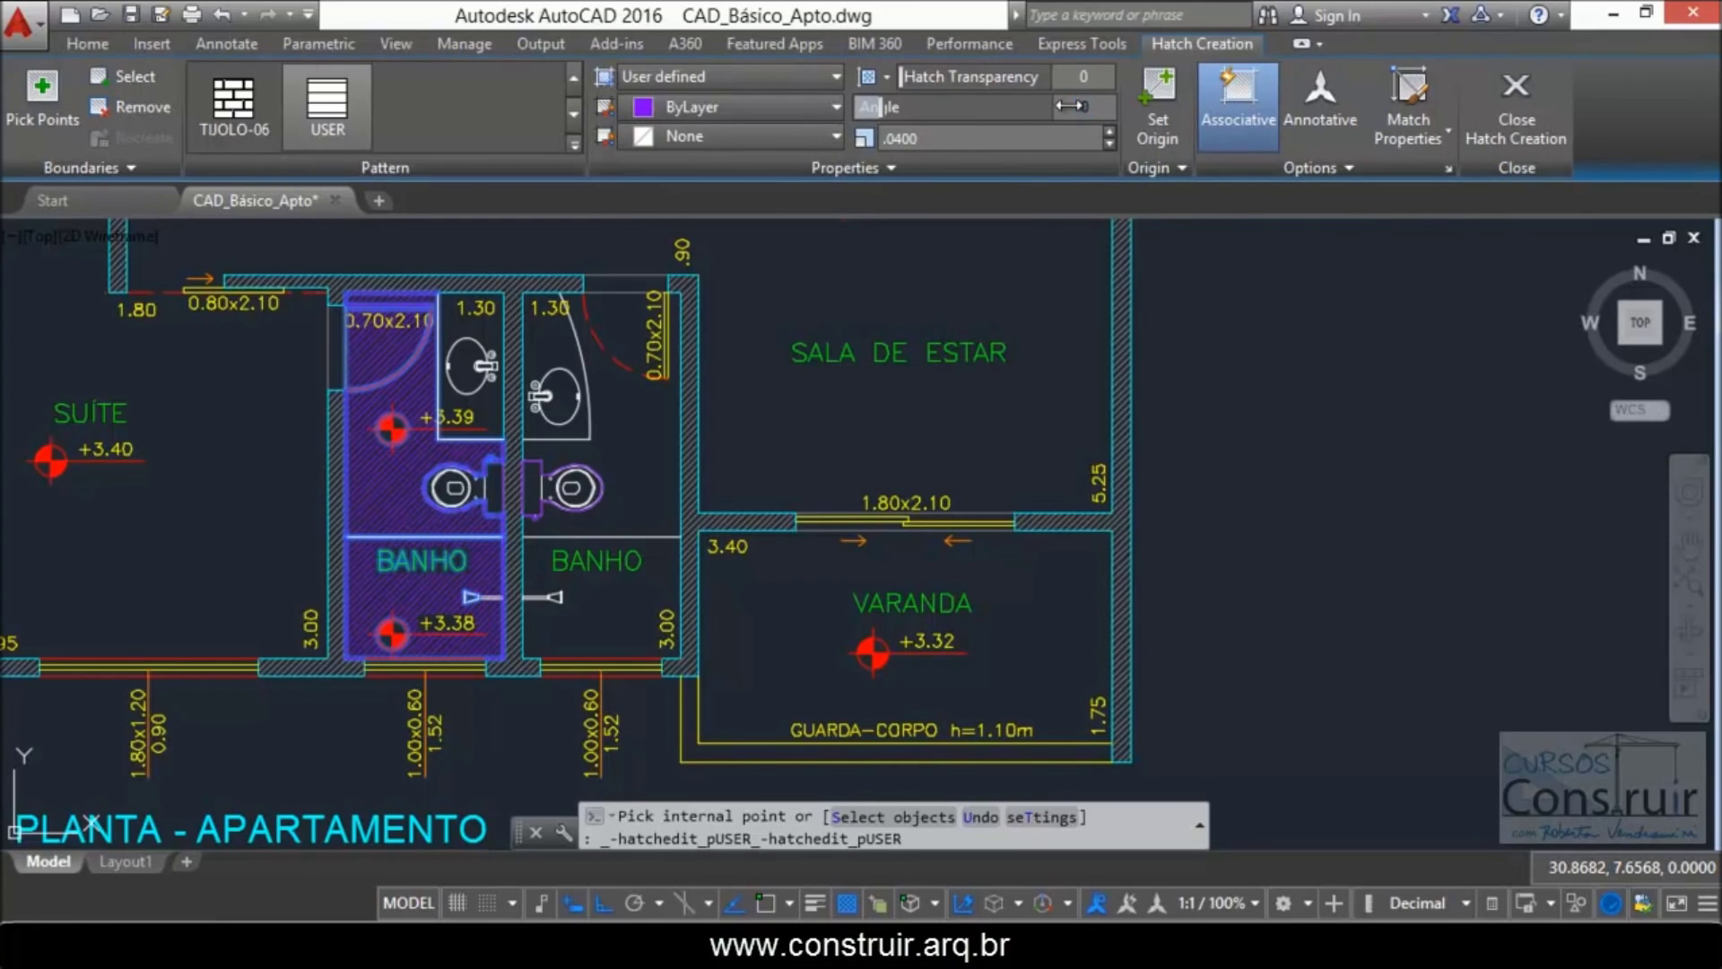
{"action": "left_click", "coordinate": [924, 141]}
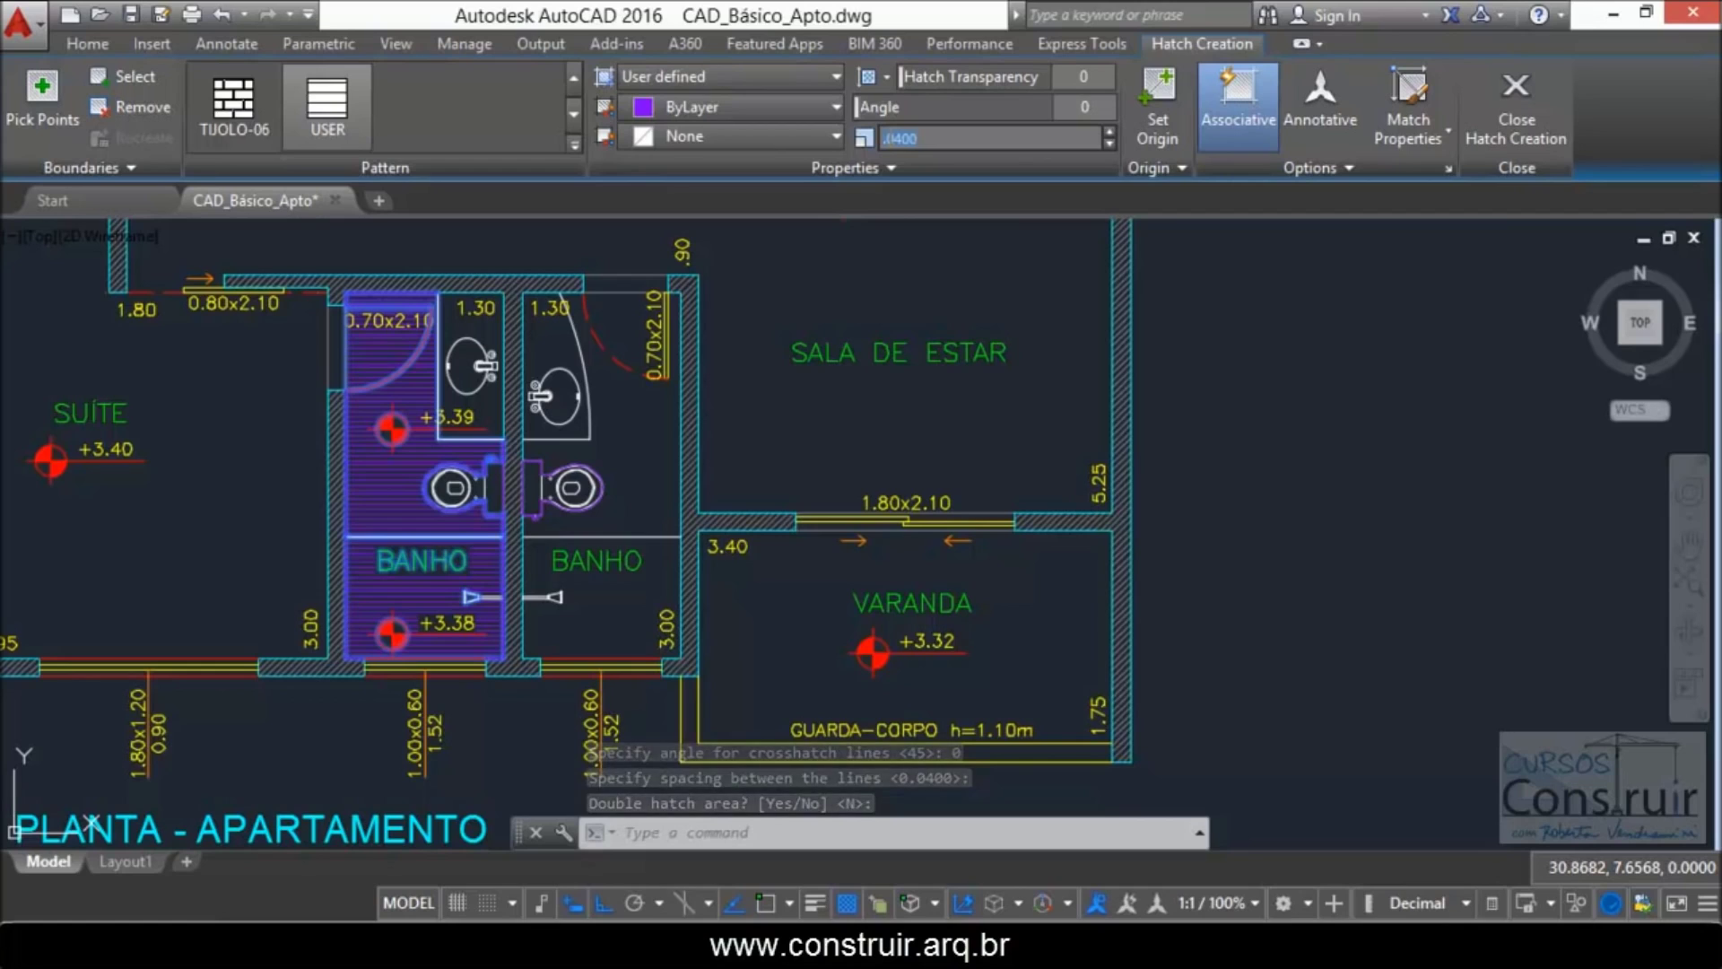
{"action": "type", "text": ".3"}
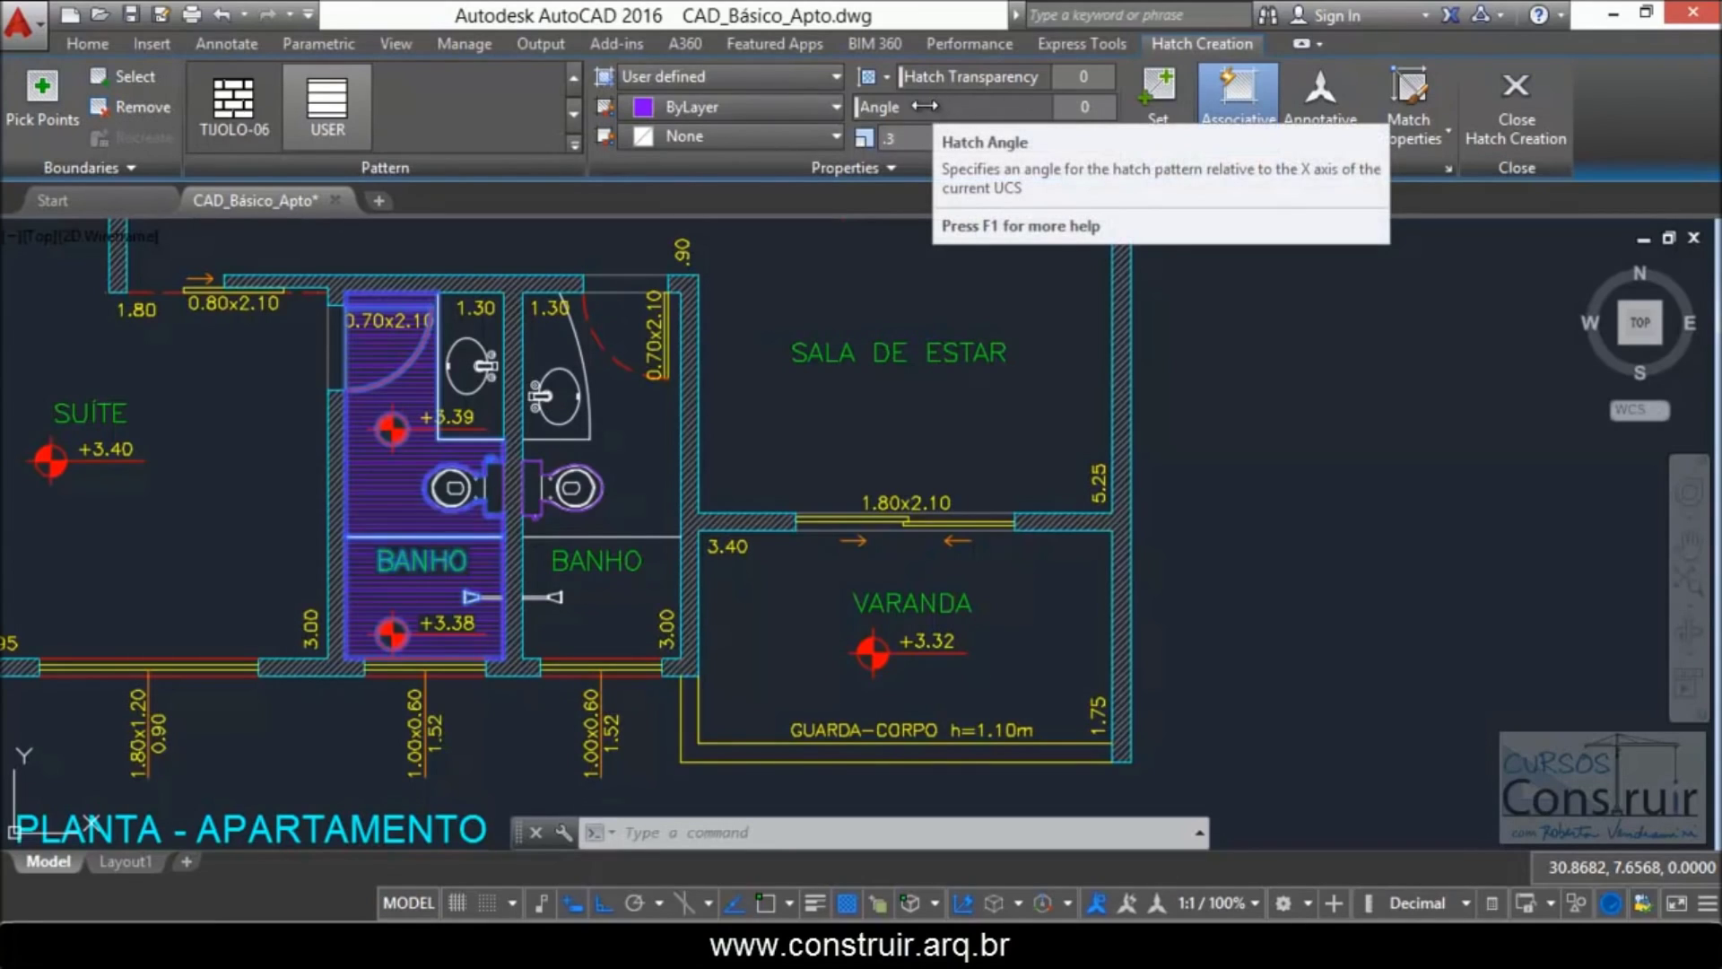
{"action": "key", "text": "Return"}
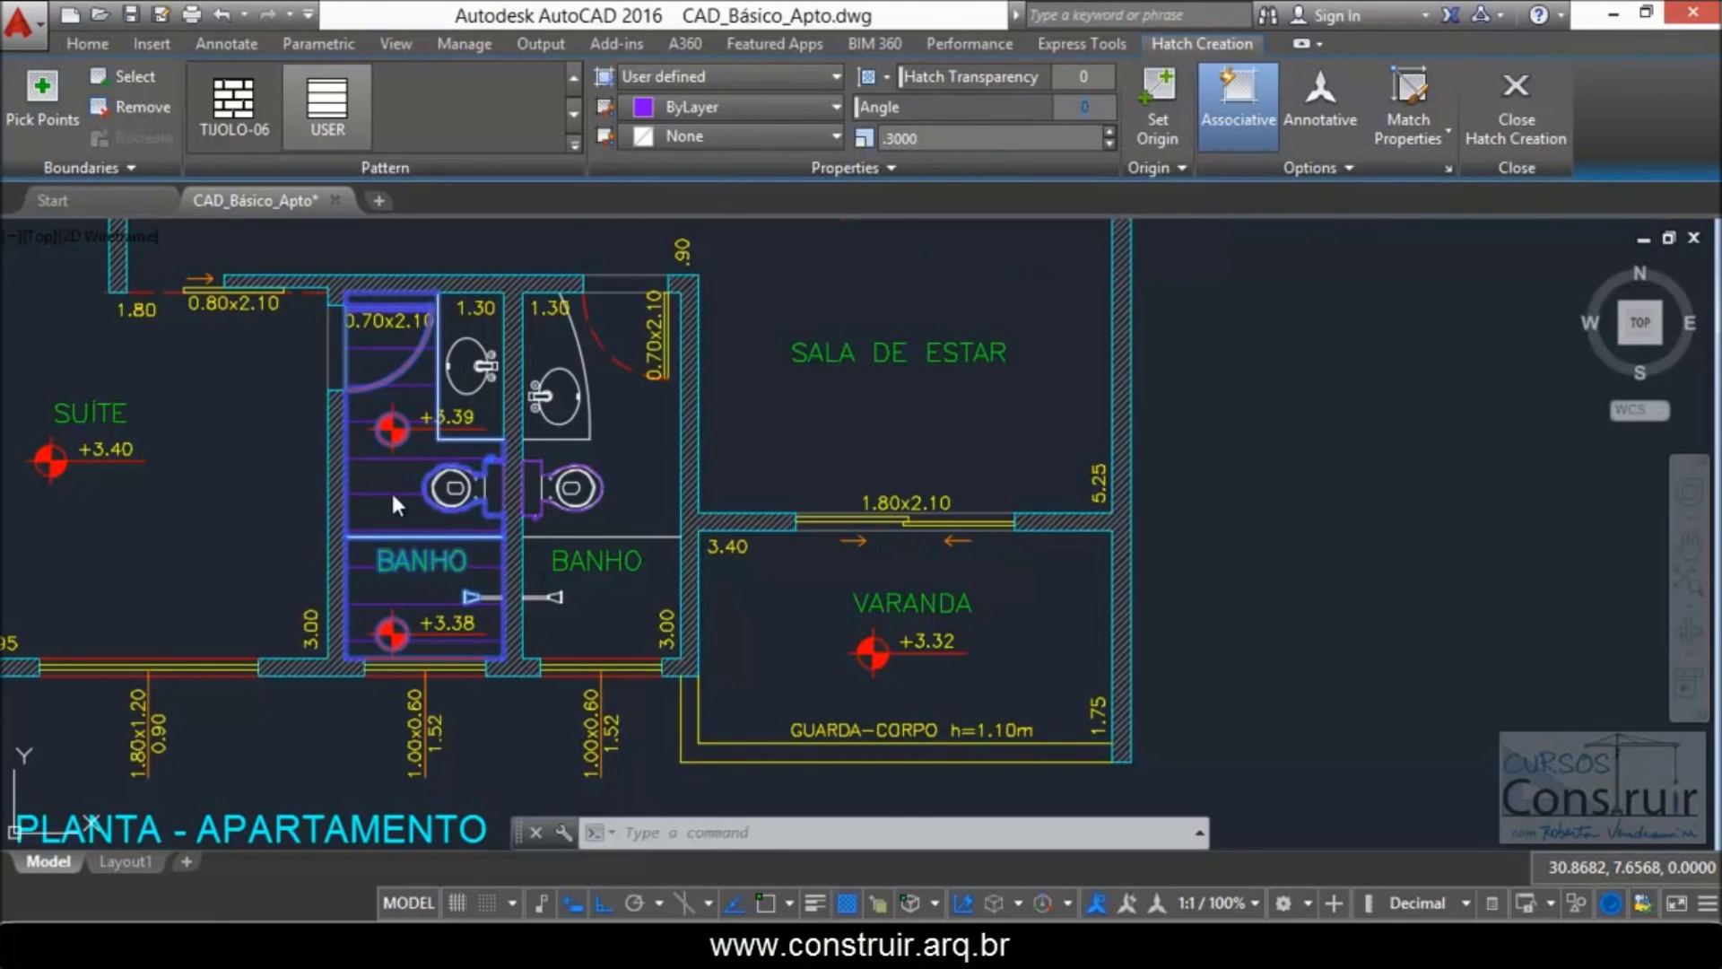
Step: Zoom in to check the horizontal hatch lines, then expand the hatch Properties panel
{"action": "scroll", "coordinate": [390, 489], "scroll_direction": "up", "scroll_amount": 2}
{"action": "scroll", "coordinate": [392, 494], "scroll_direction": "up", "scroll_amount": 3}
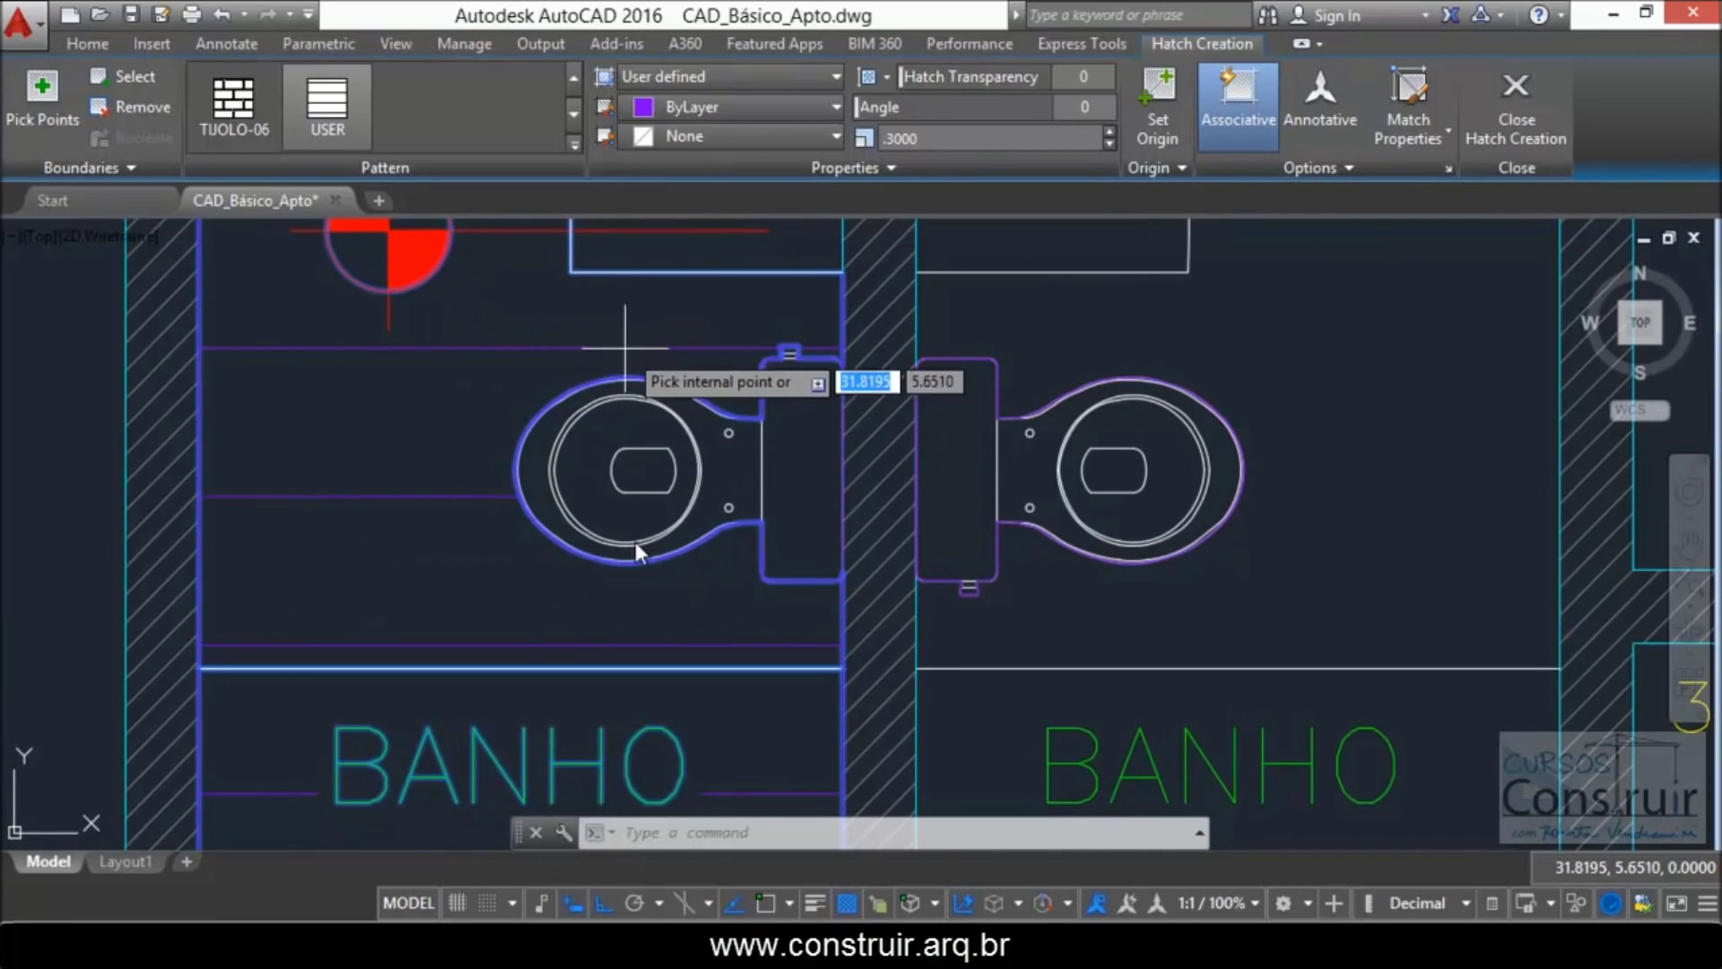
{"action": "scroll", "coordinate": [380, 425], "scroll_direction": "down", "scroll_amount": 4}
{"action": "scroll", "coordinate": [378, 422], "scroll_direction": "down", "scroll_amount": 1}
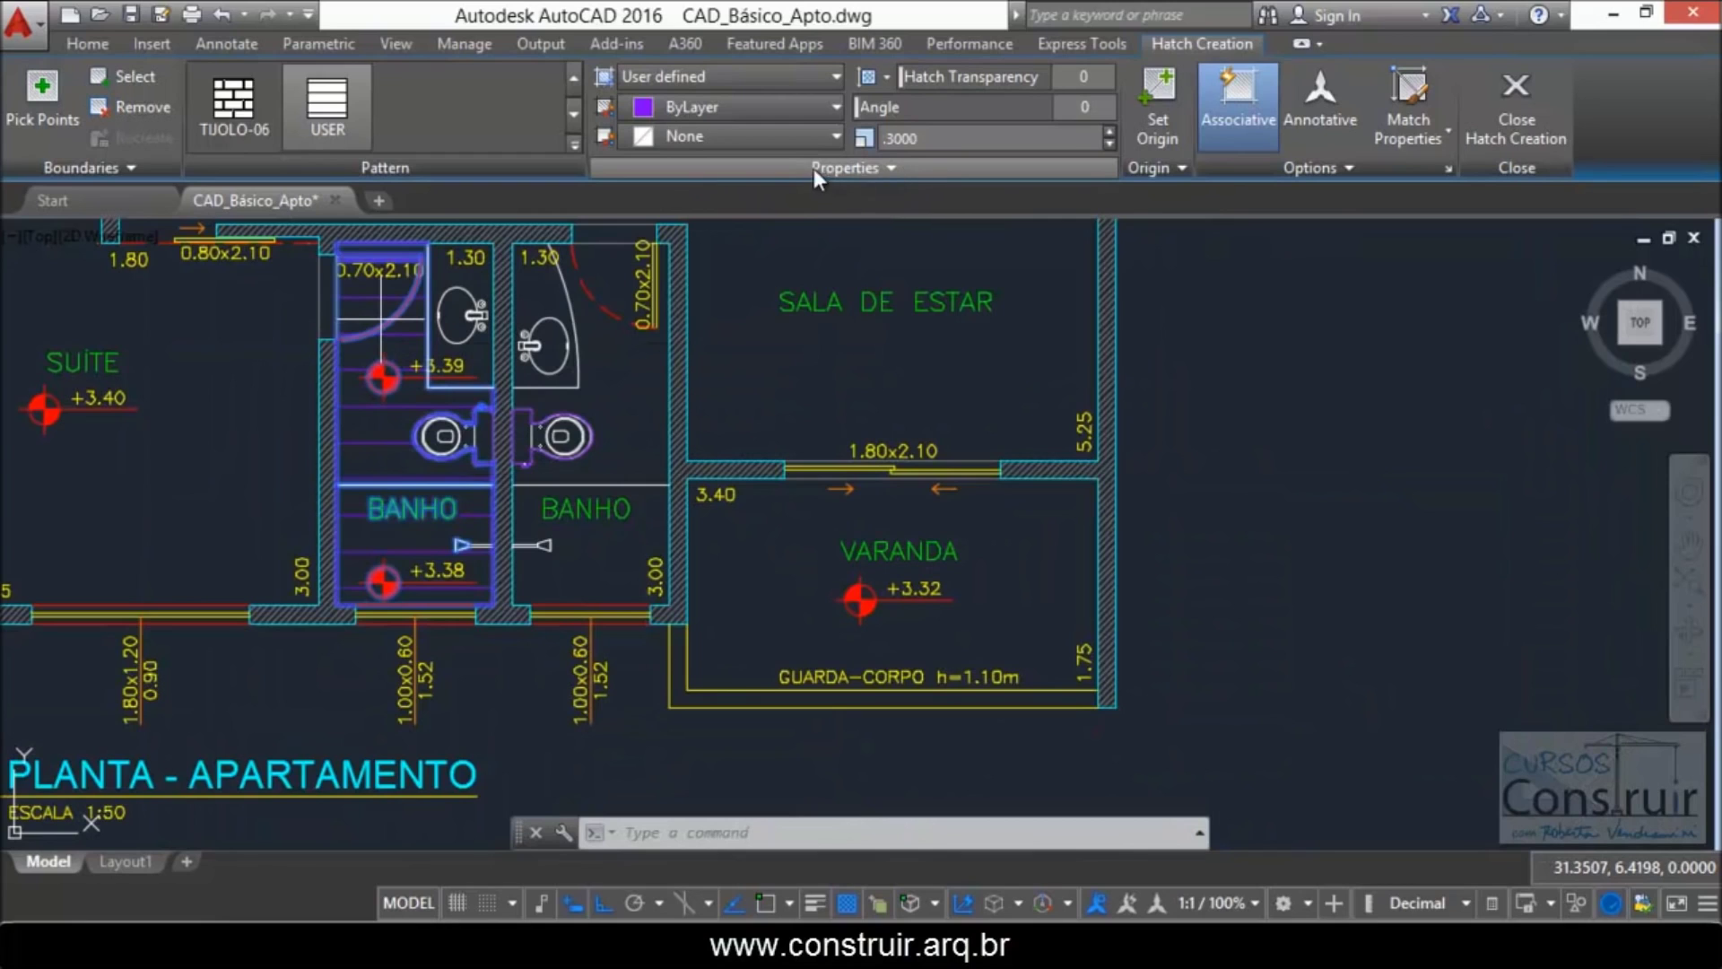
{"action": "left_click", "coordinate": [888, 167]}
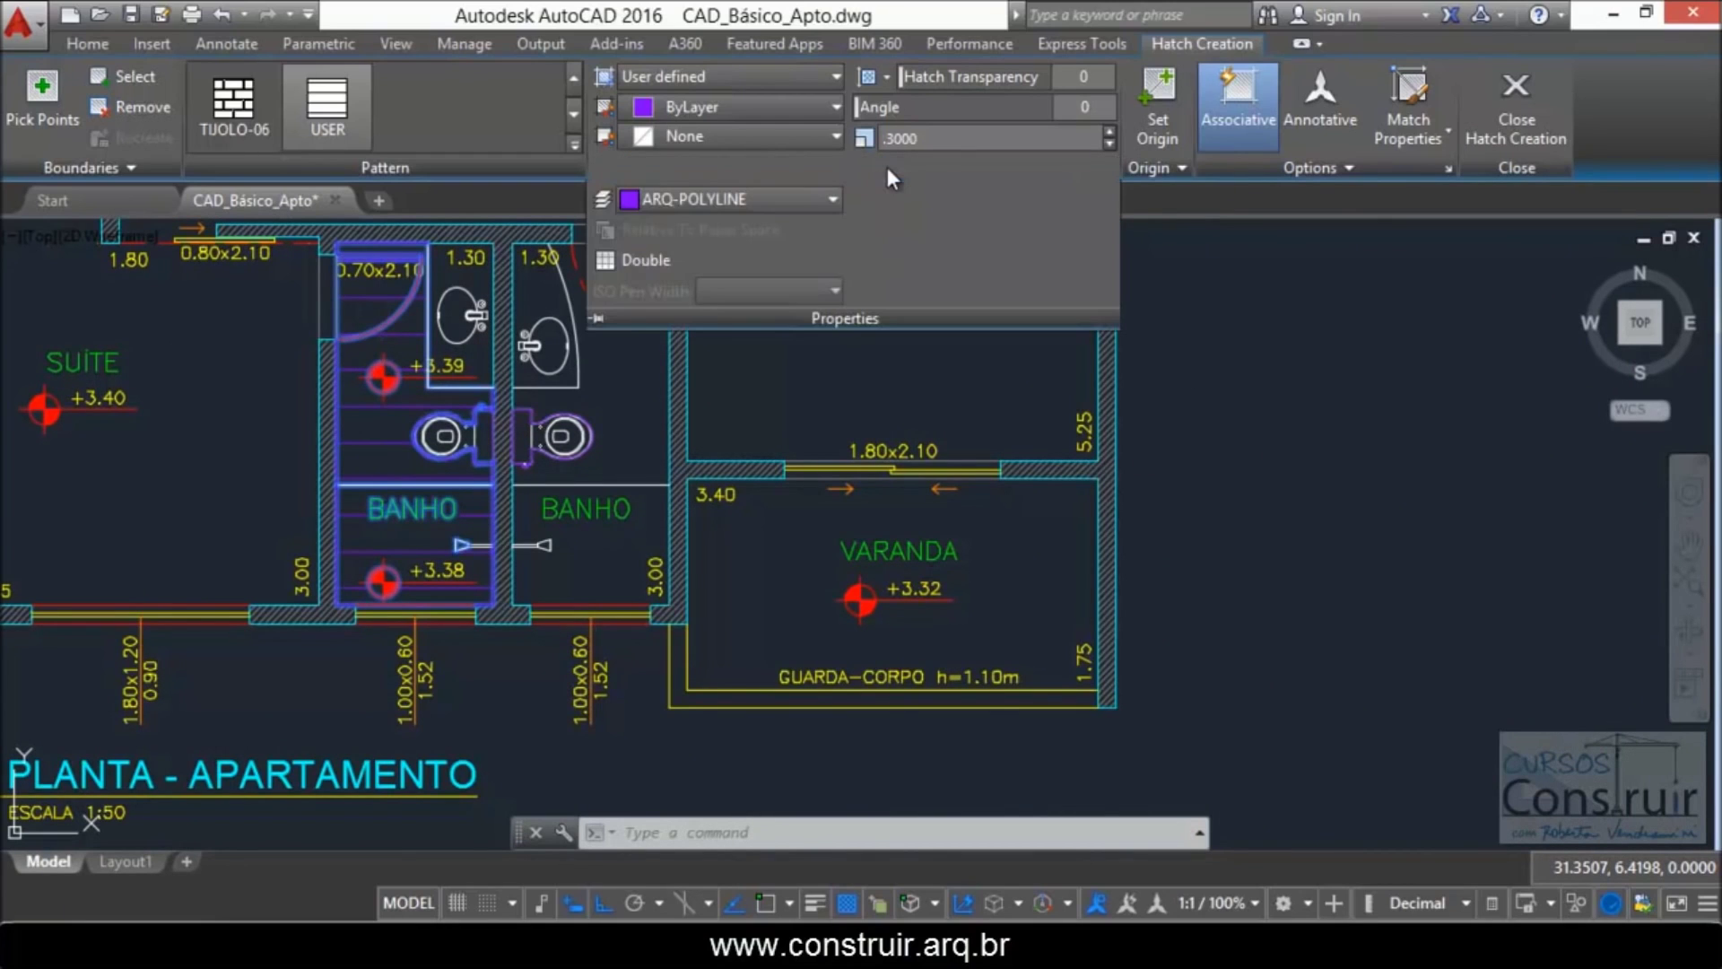
Step: Turn on Double for the USER hatch, making a 0.3000 square grid around the toilet, and zoom to inspect
{"action": "left_click", "coordinate": [609, 260]}
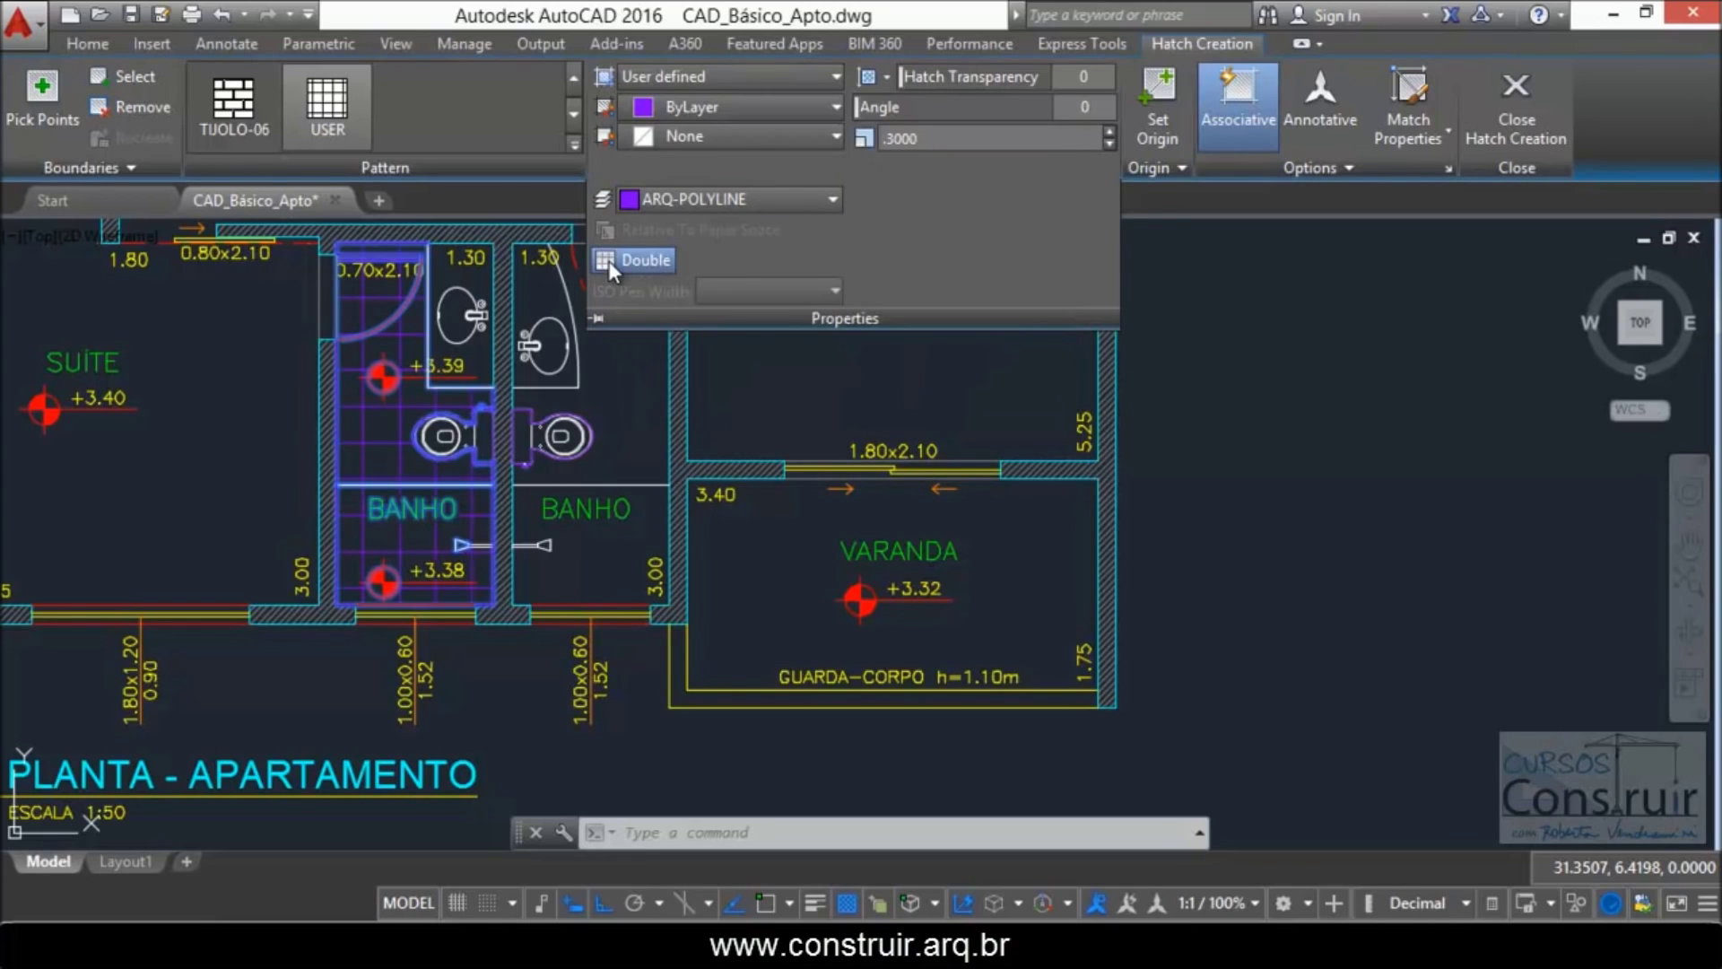
{"action": "scroll", "coordinate": [401, 290], "scroll_direction": "up", "scroll_amount": 1}
{"action": "scroll", "coordinate": [368, 267], "scroll_direction": "up", "scroll_amount": 2}
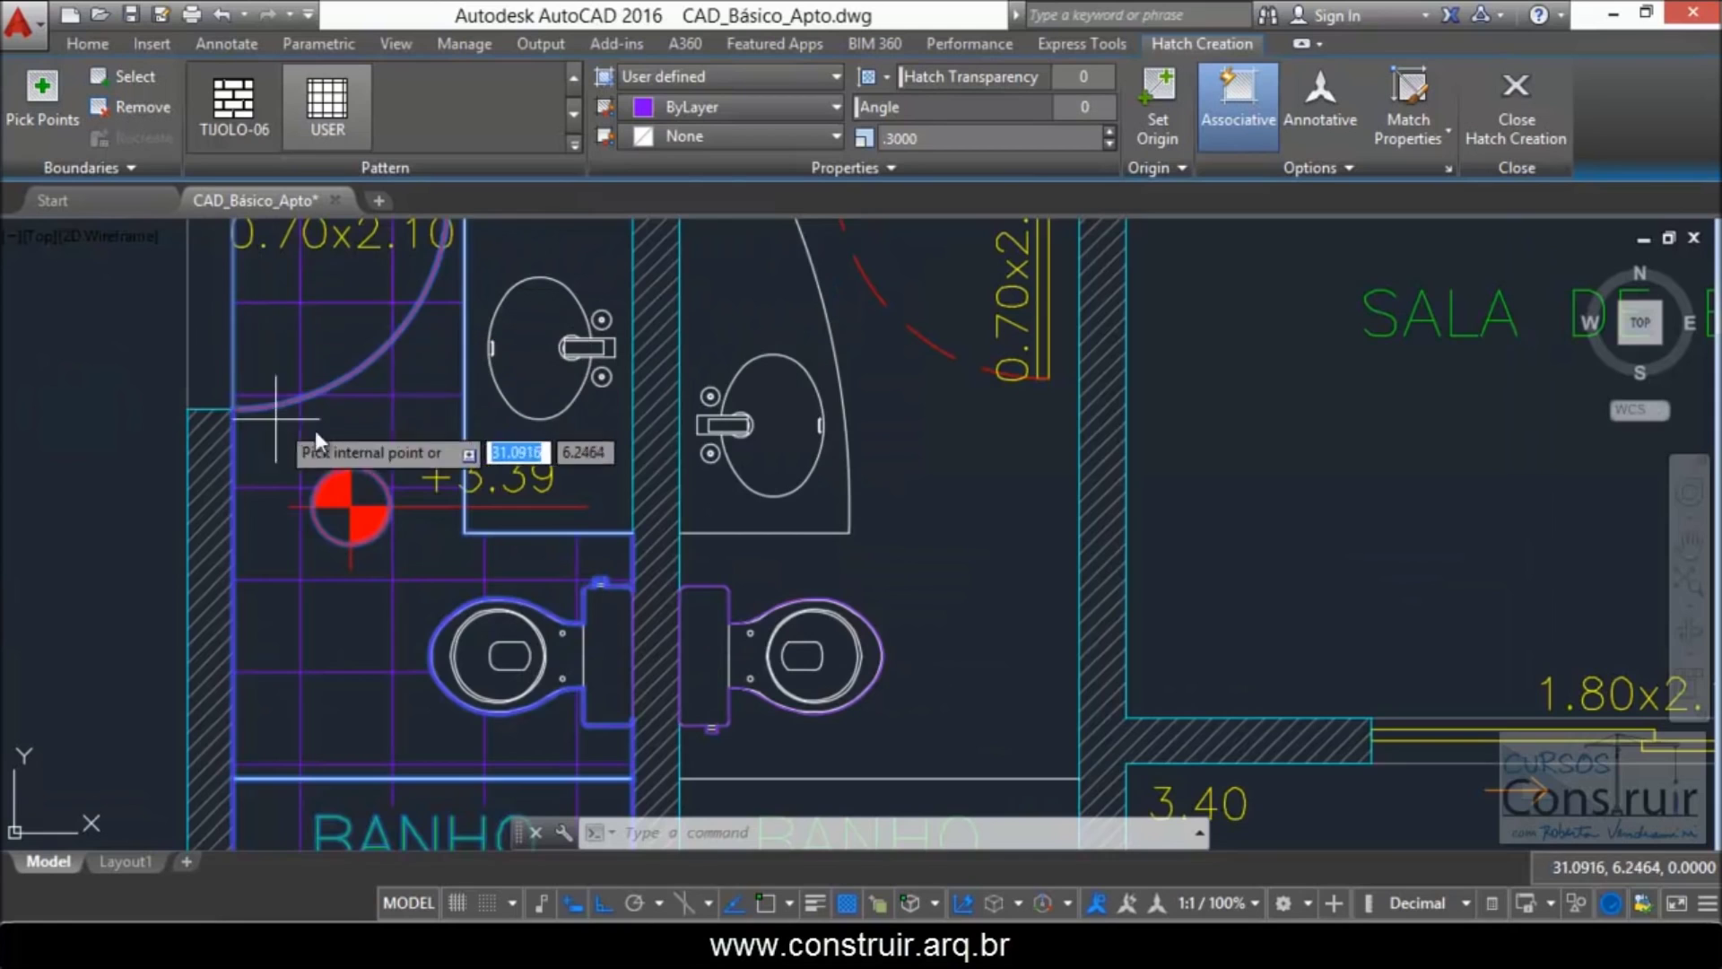
{"action": "scroll", "coordinate": [376, 312], "scroll_direction": "down", "scroll_amount": 1}
{"action": "scroll", "coordinate": [386, 397], "scroll_direction": "down", "scroll_amount": 2}
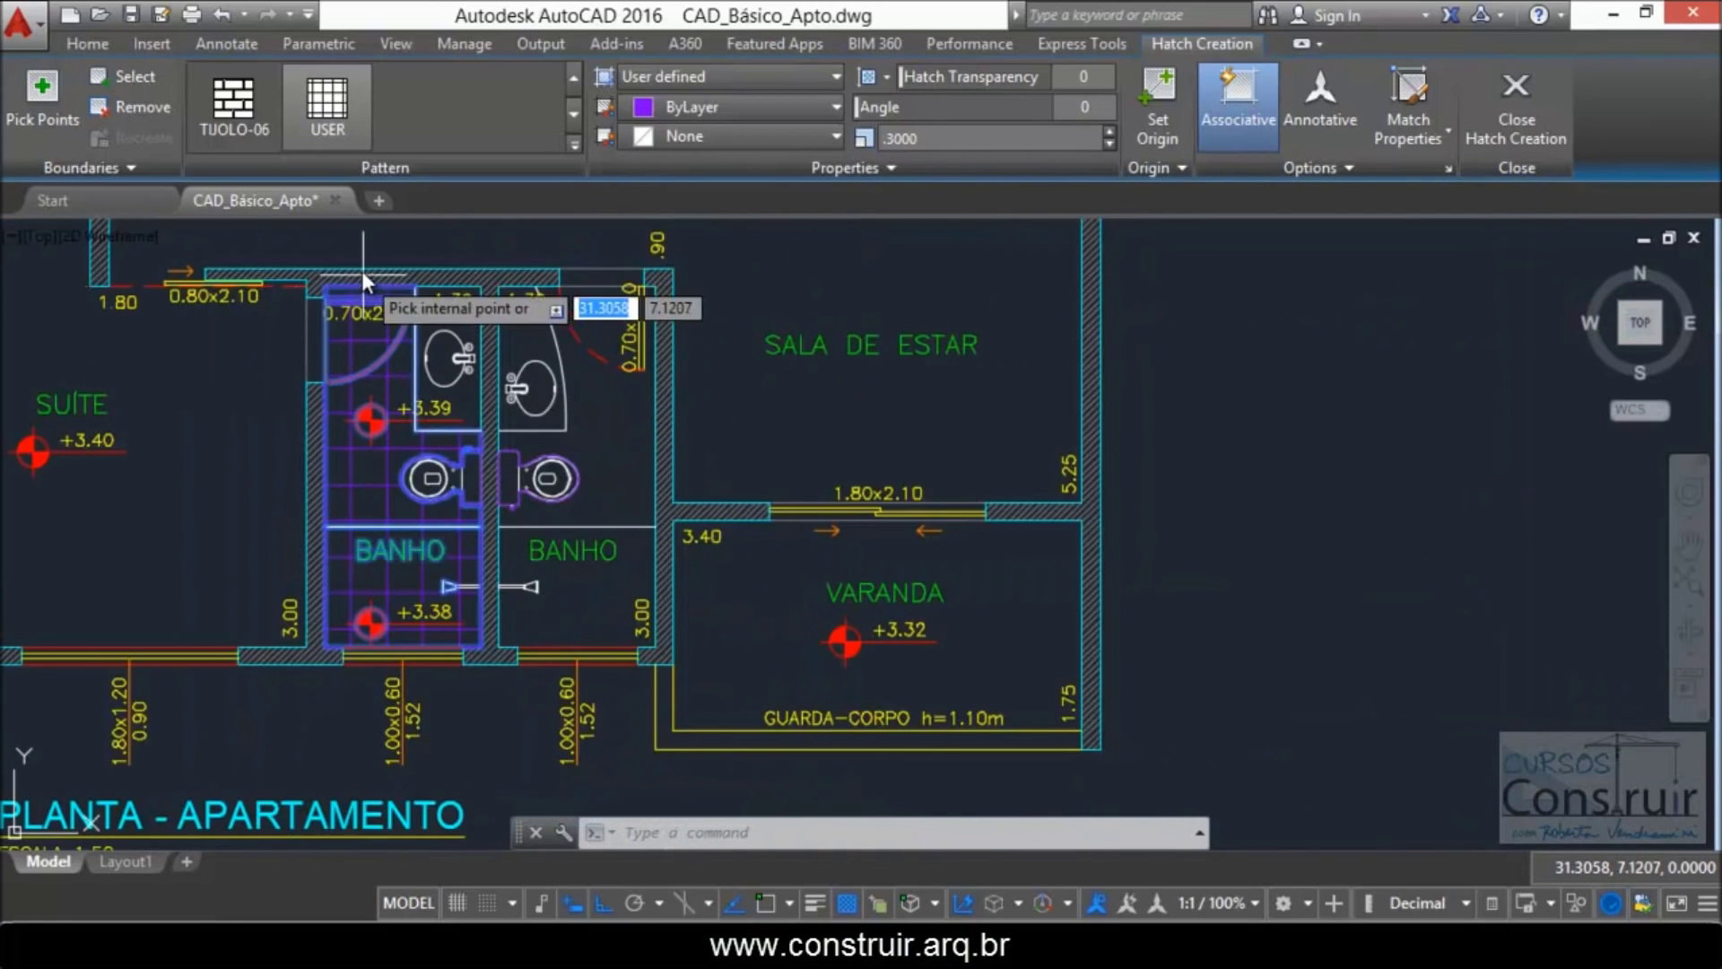
{"action": "scroll", "coordinate": [354, 278], "scroll_direction": "up", "scroll_amount": 2}
{"action": "scroll", "coordinate": [341, 287], "scroll_direction": "up", "scroll_amount": 2}
{"action": "scroll", "coordinate": [356, 318], "scroll_direction": "up", "scroll_amount": 1}
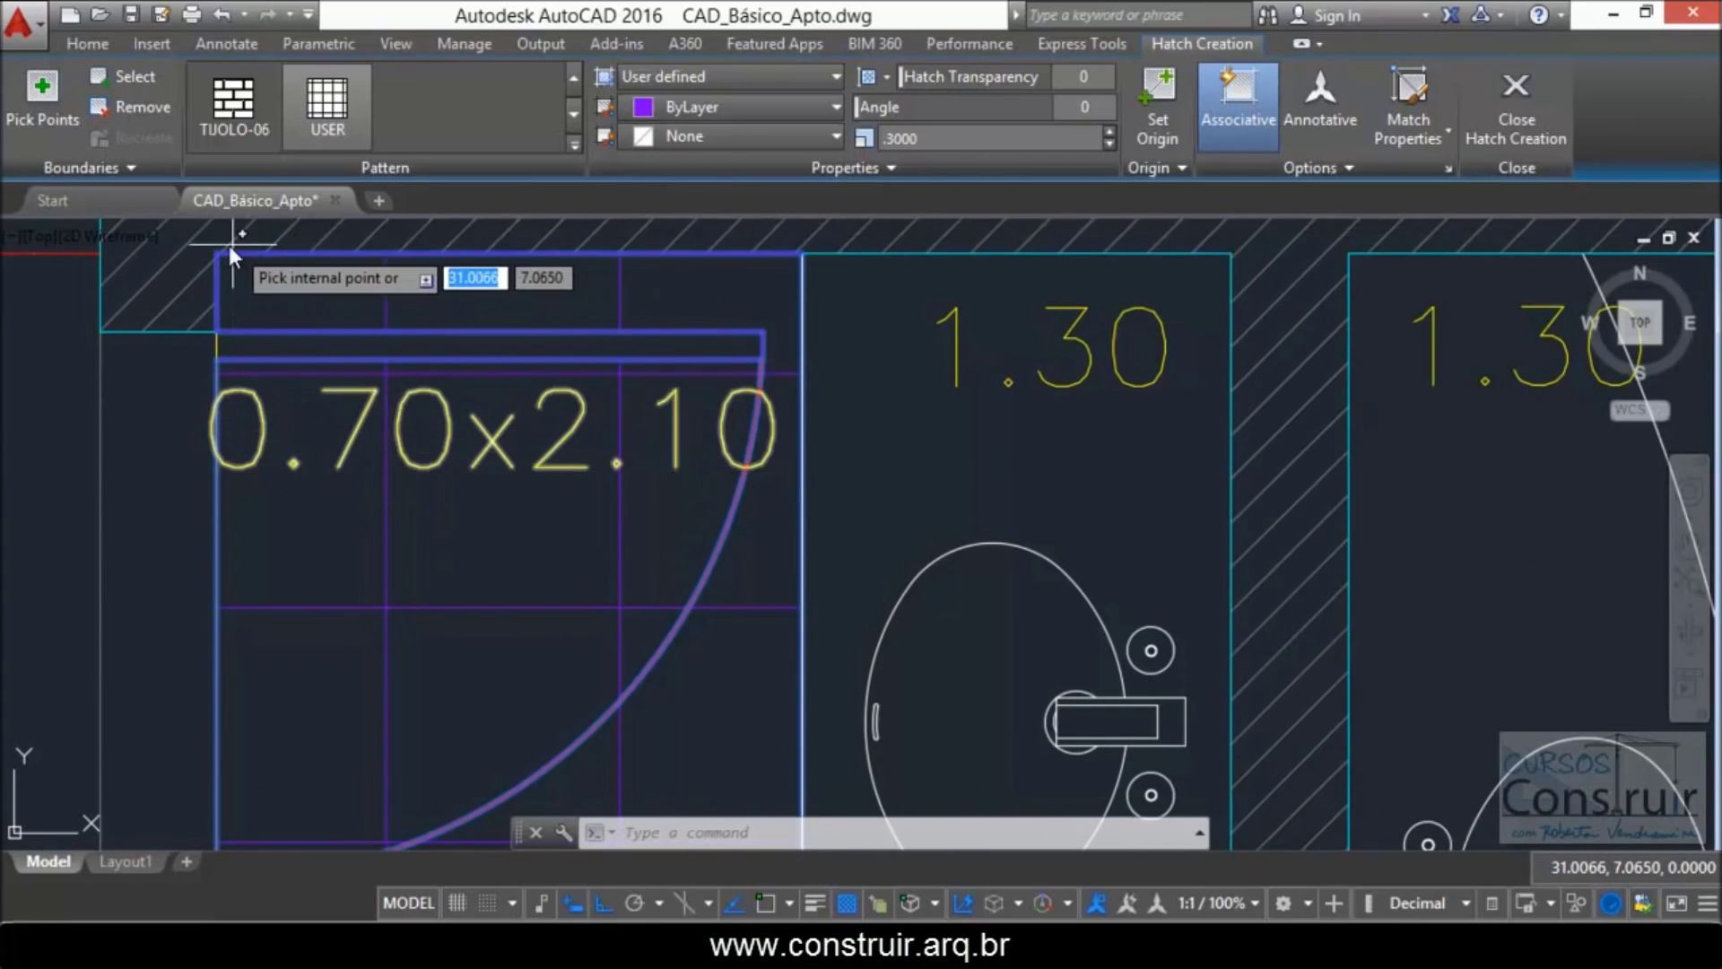
{"action": "scroll", "coordinate": [334, 372], "scroll_direction": "down", "scroll_amount": 2}
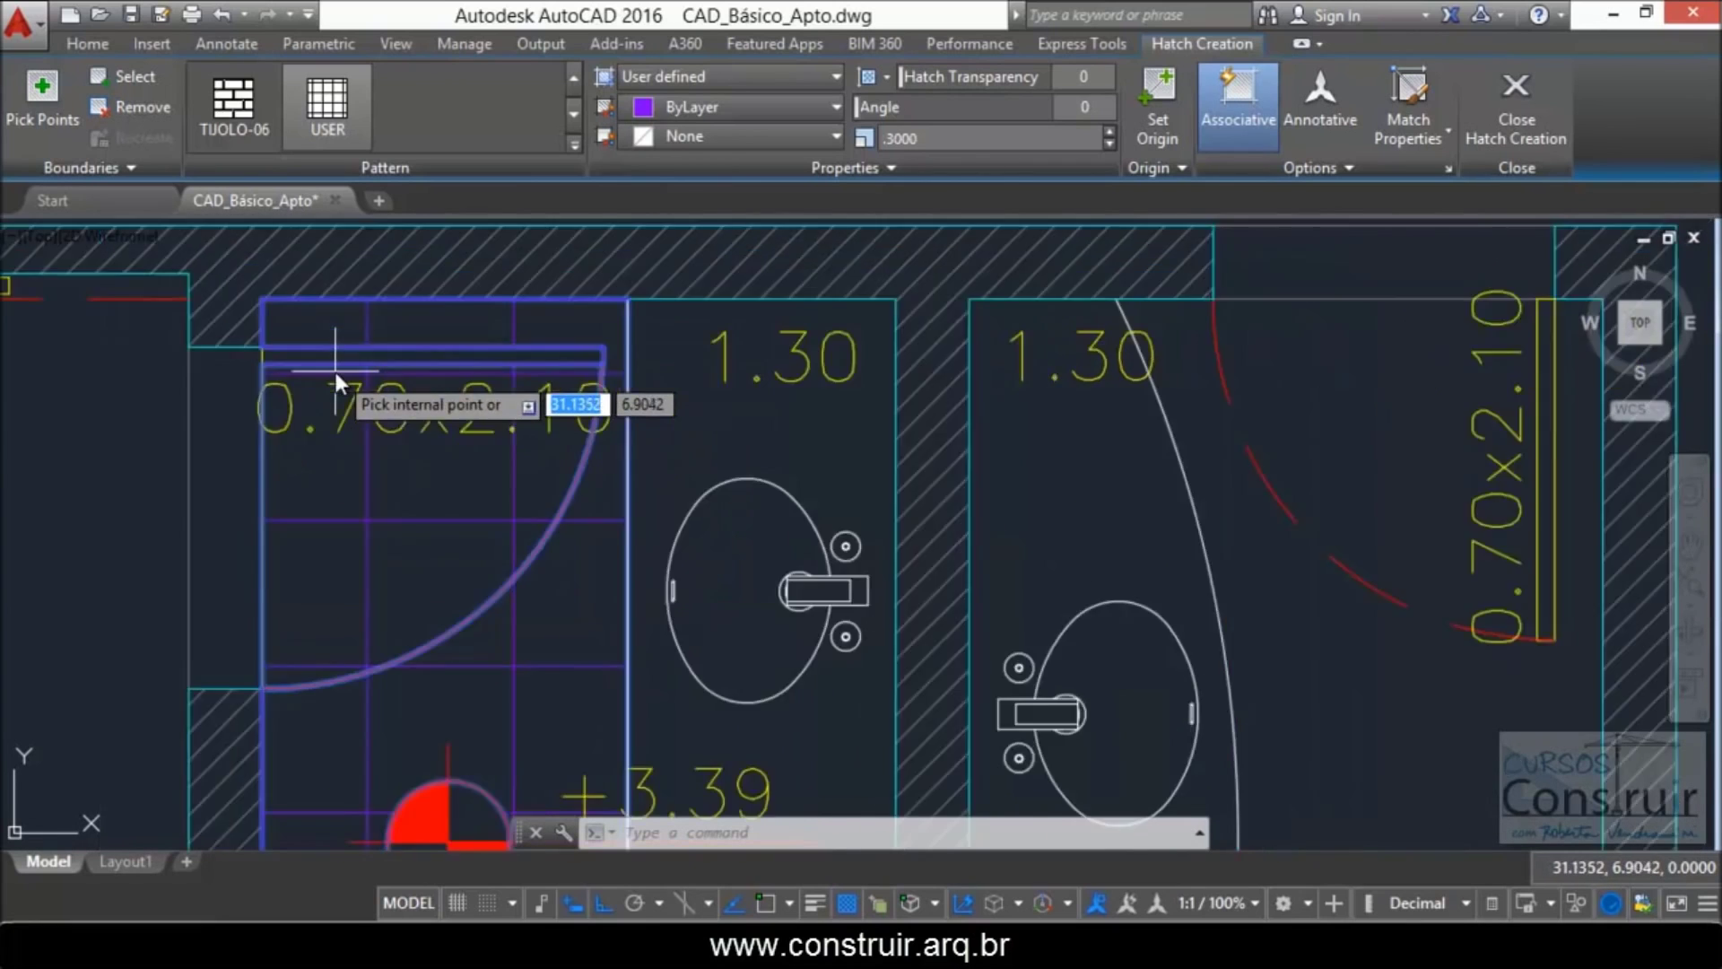
{"action": "scroll", "coordinate": [336, 373], "scroll_direction": "down", "scroll_amount": 4}
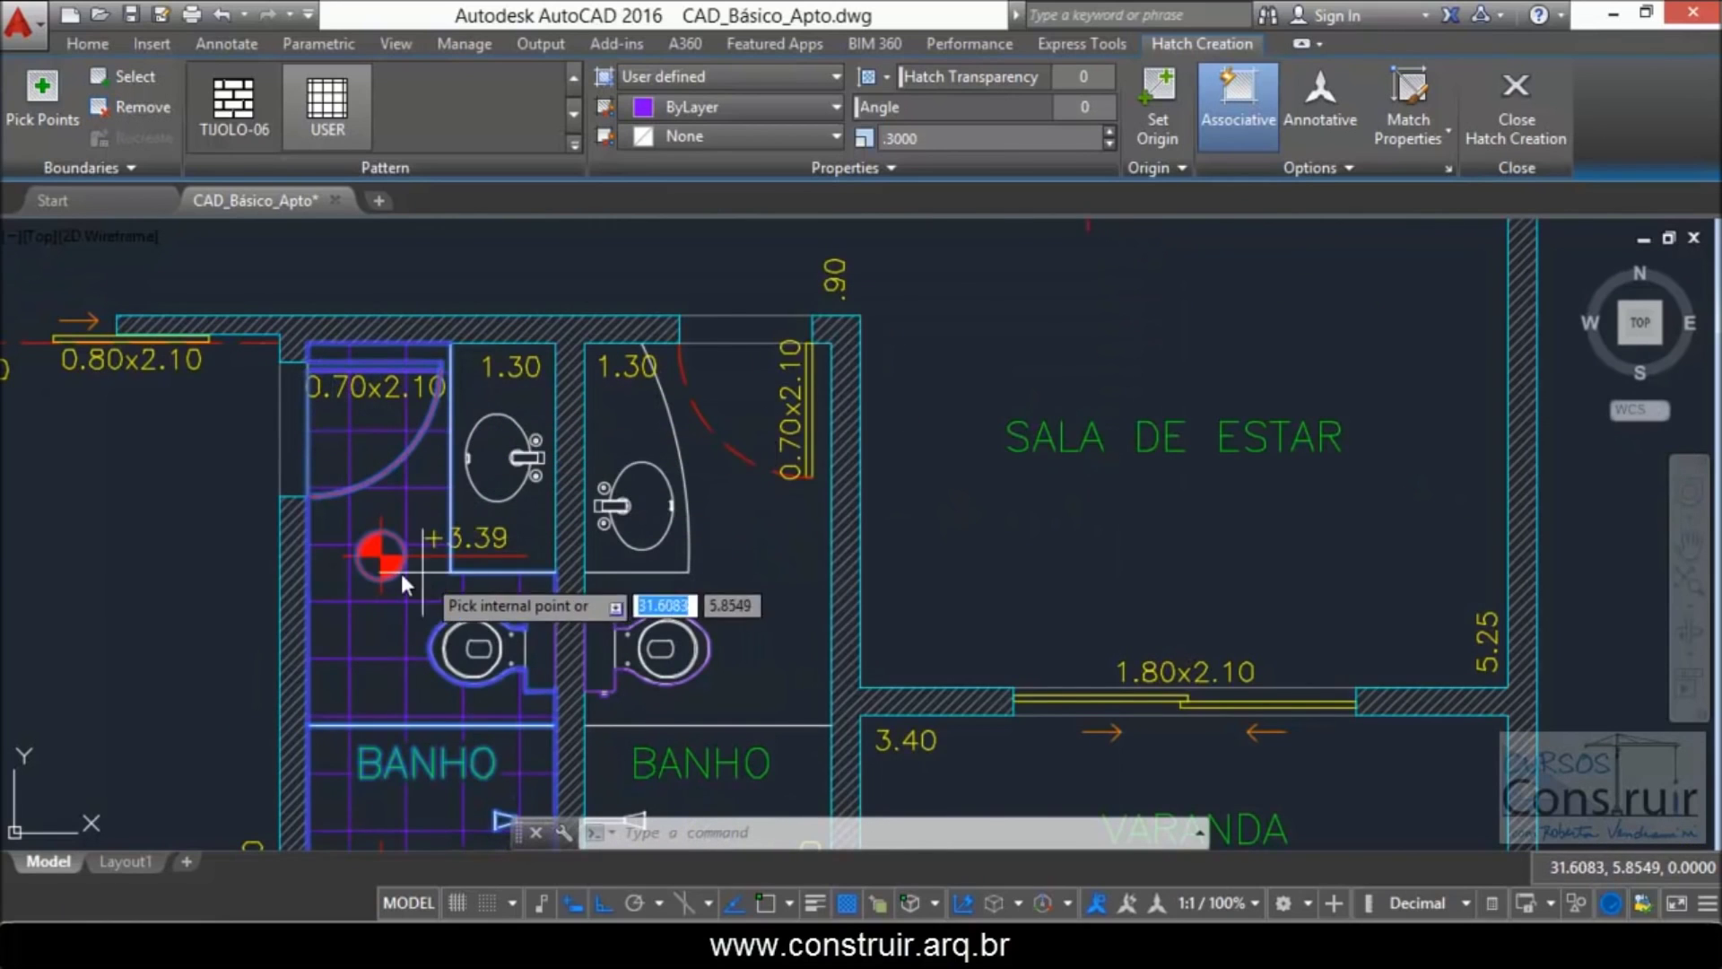
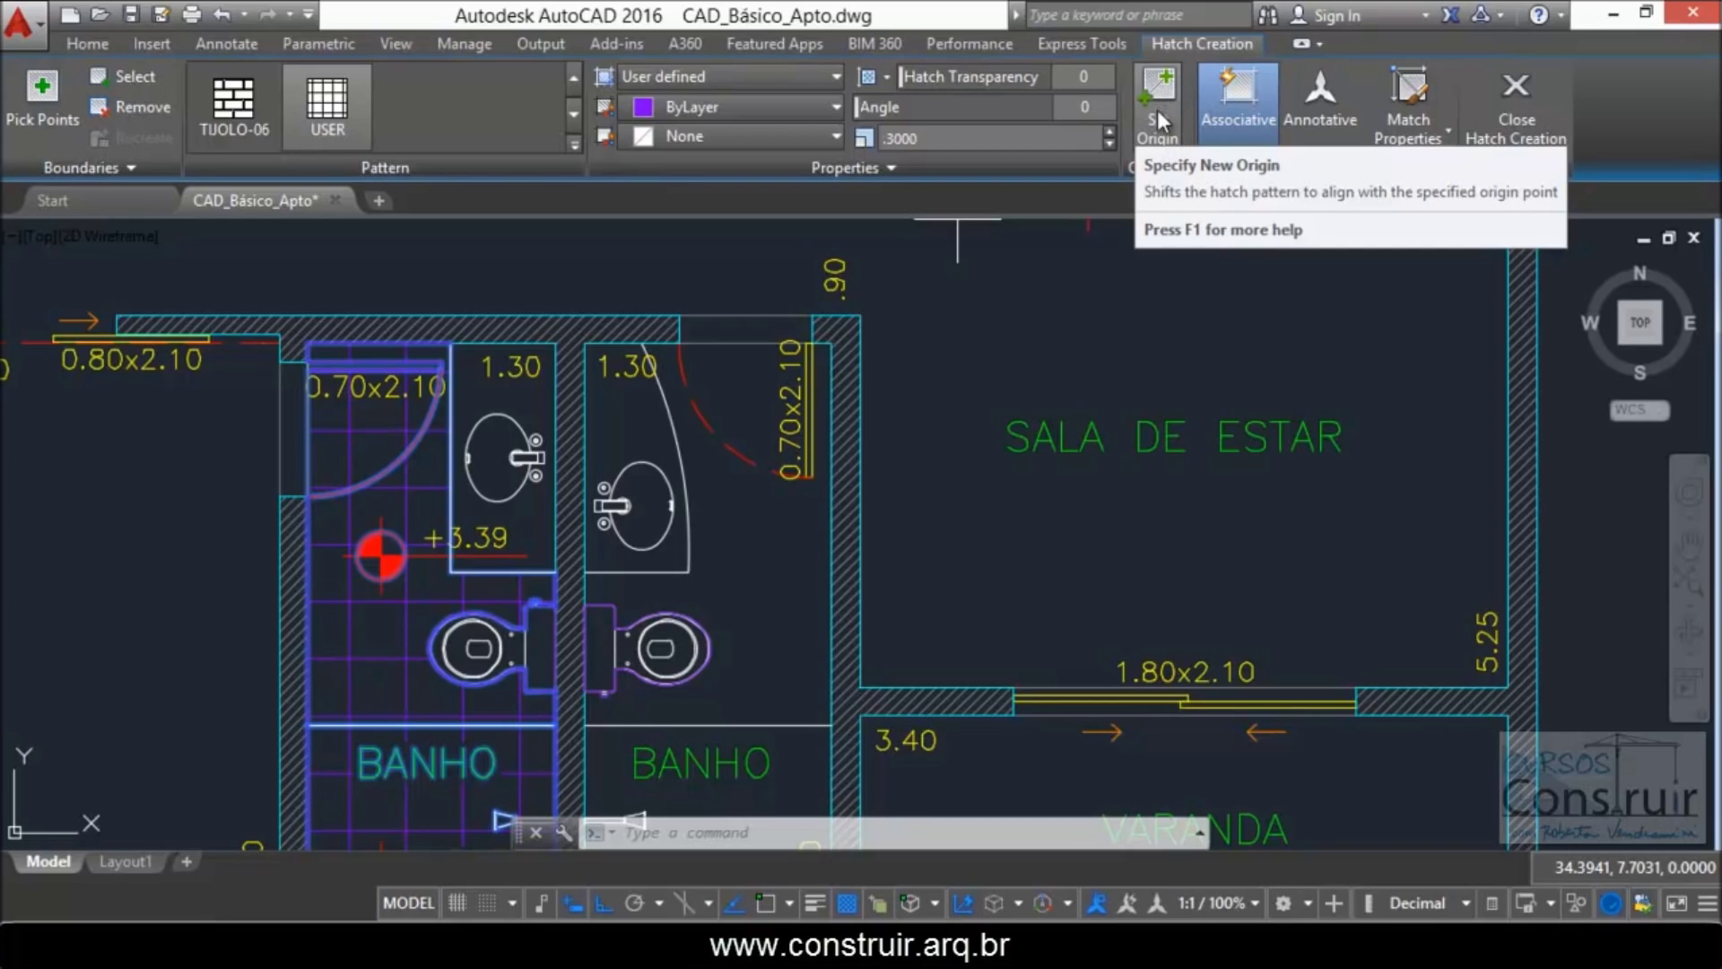
Step: Anchor the bathroom hatch origin at the corner endpoint beside the 0.70x2.10 door and finish it
{"action": "left_click", "coordinate": [1159, 115]}
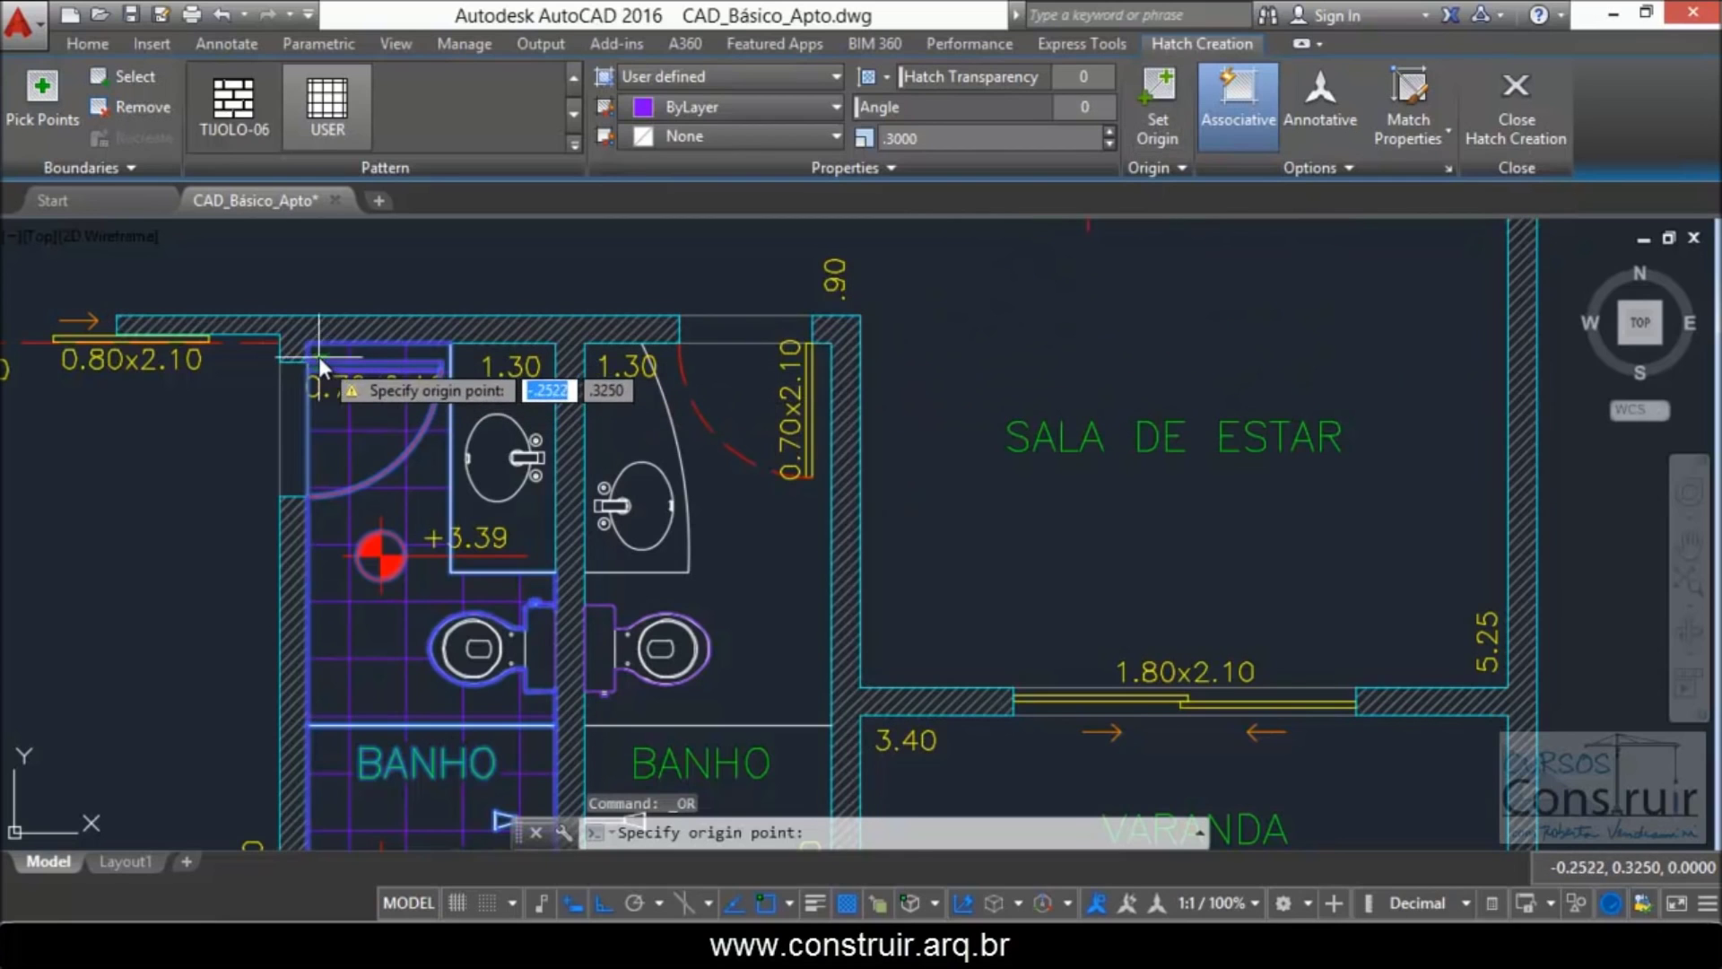
{"action": "scroll", "coordinate": [317, 347], "scroll_direction": "up", "scroll_amount": 3}
{"action": "scroll", "coordinate": [319, 348], "scroll_direction": "up", "scroll_amount": 3}
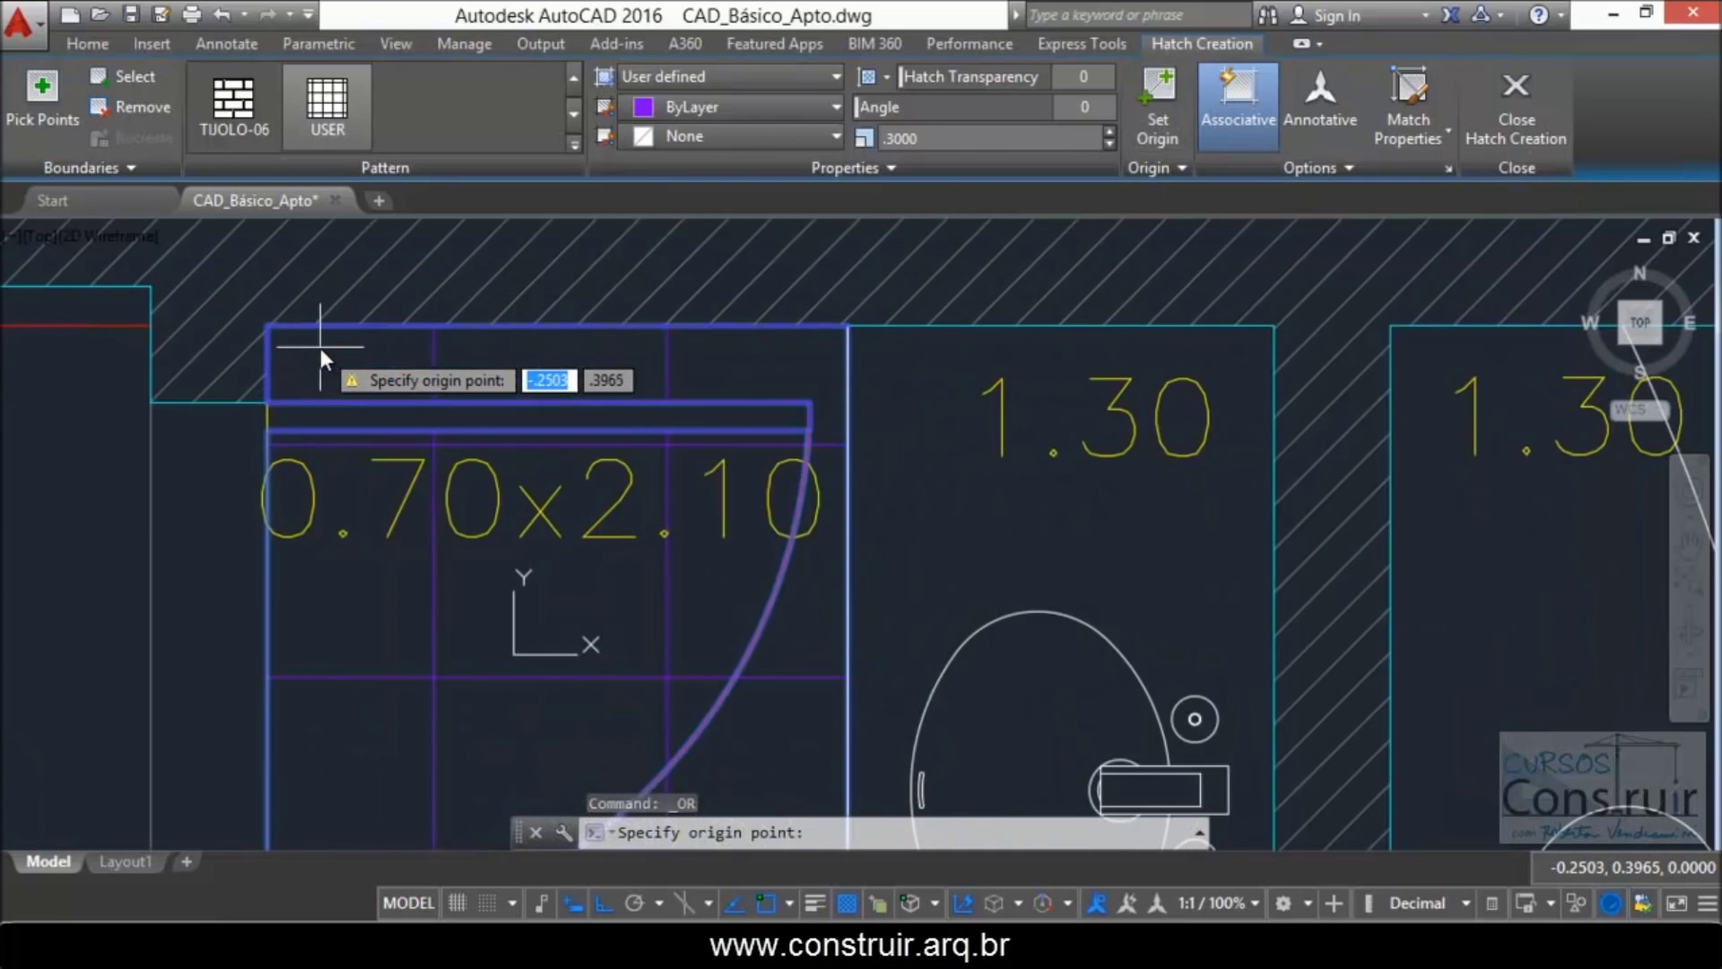
{"action": "left_click", "coordinate": [268, 326]}
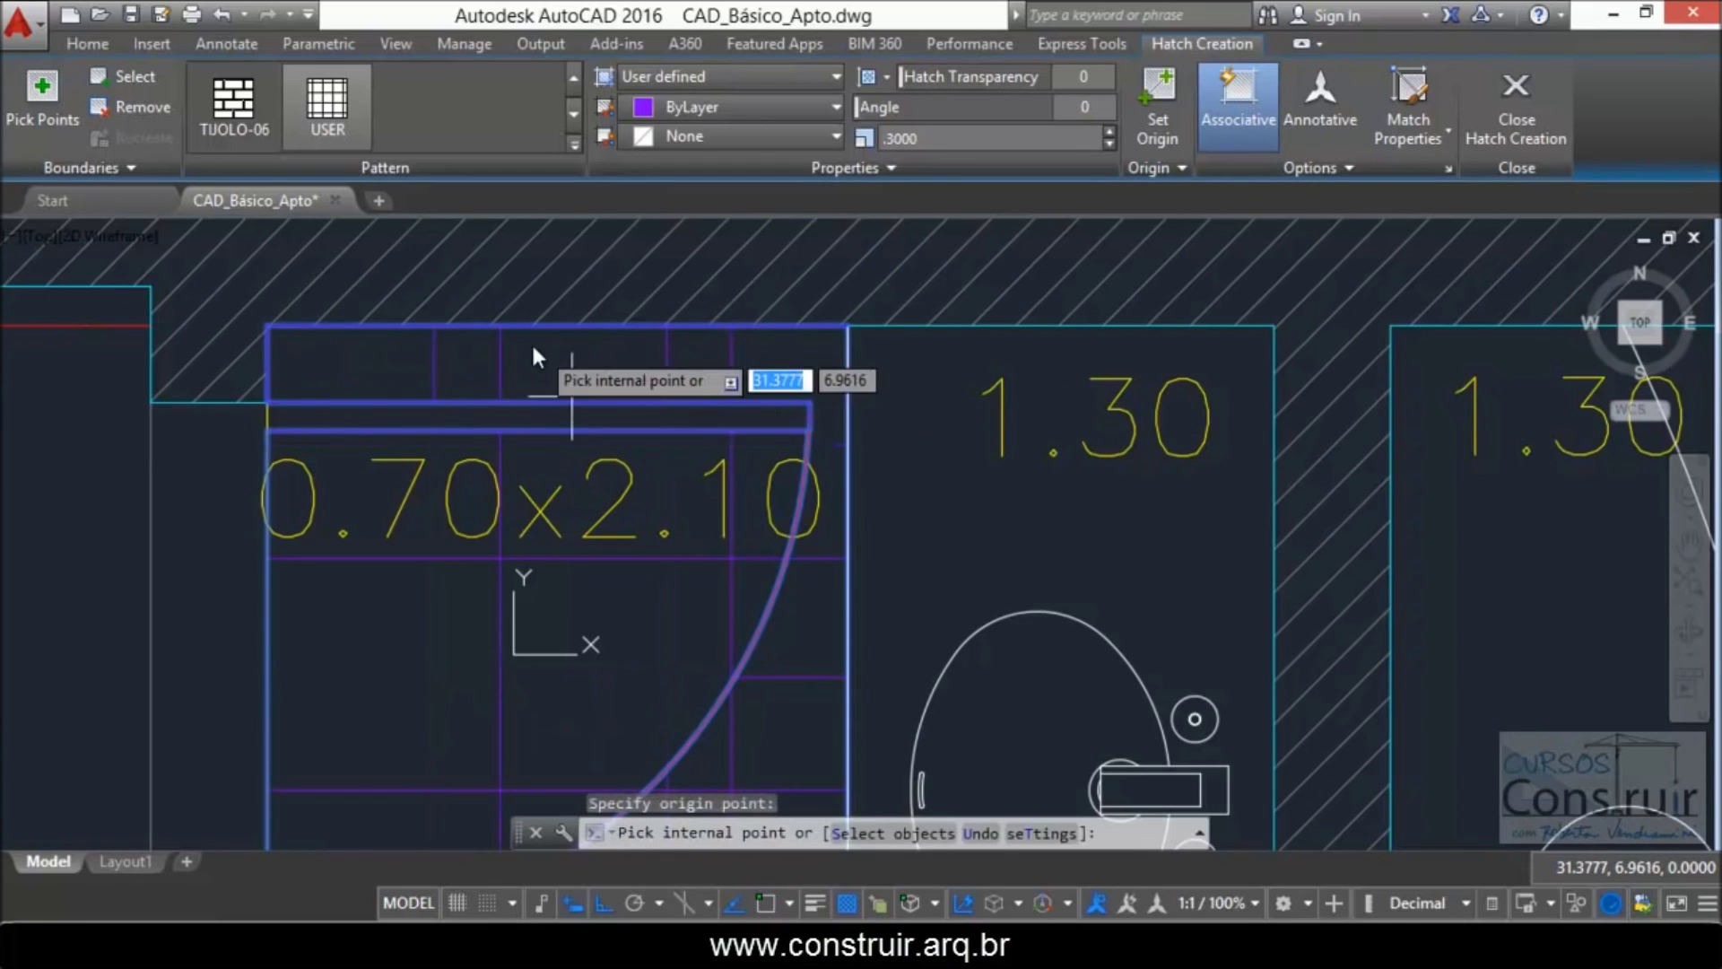
{"action": "scroll", "coordinate": [531, 342], "scroll_direction": "down", "scroll_amount": 2}
{"action": "scroll", "coordinate": [531, 343], "scroll_direction": "down", "scroll_amount": 6}
{"action": "scroll", "coordinate": [492, 416], "scroll_direction": "down", "scroll_amount": 2}
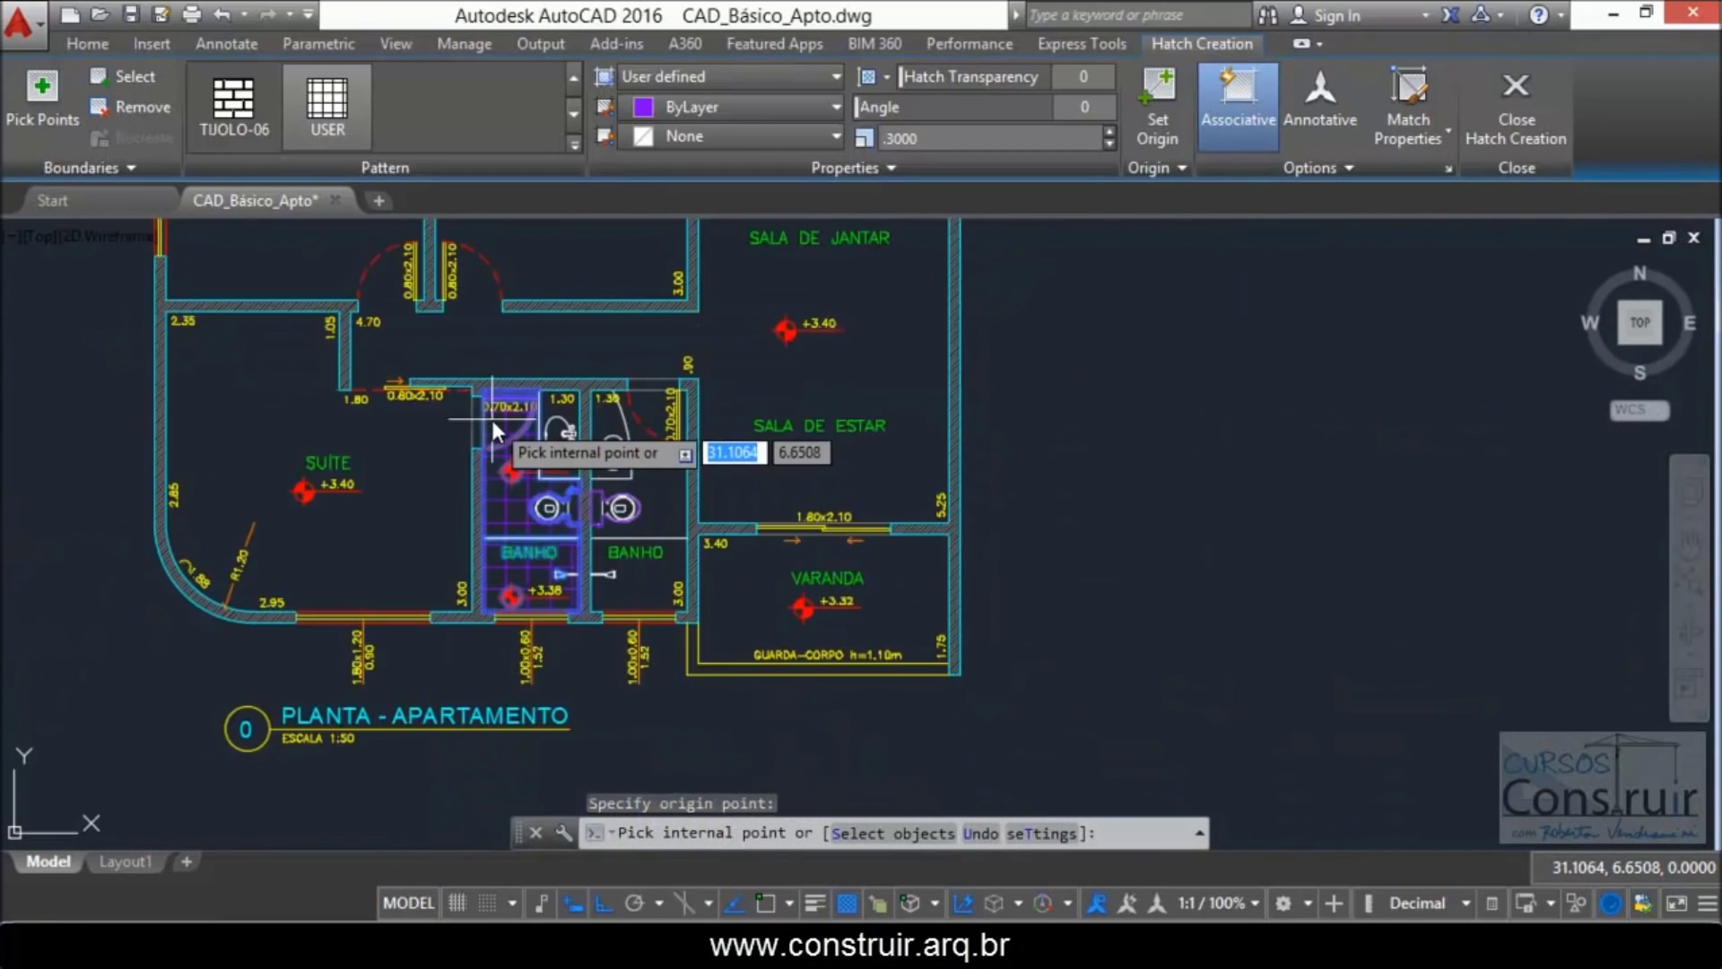
{"action": "scroll", "coordinate": [588, 484], "scroll_direction": "up", "scroll_amount": 4}
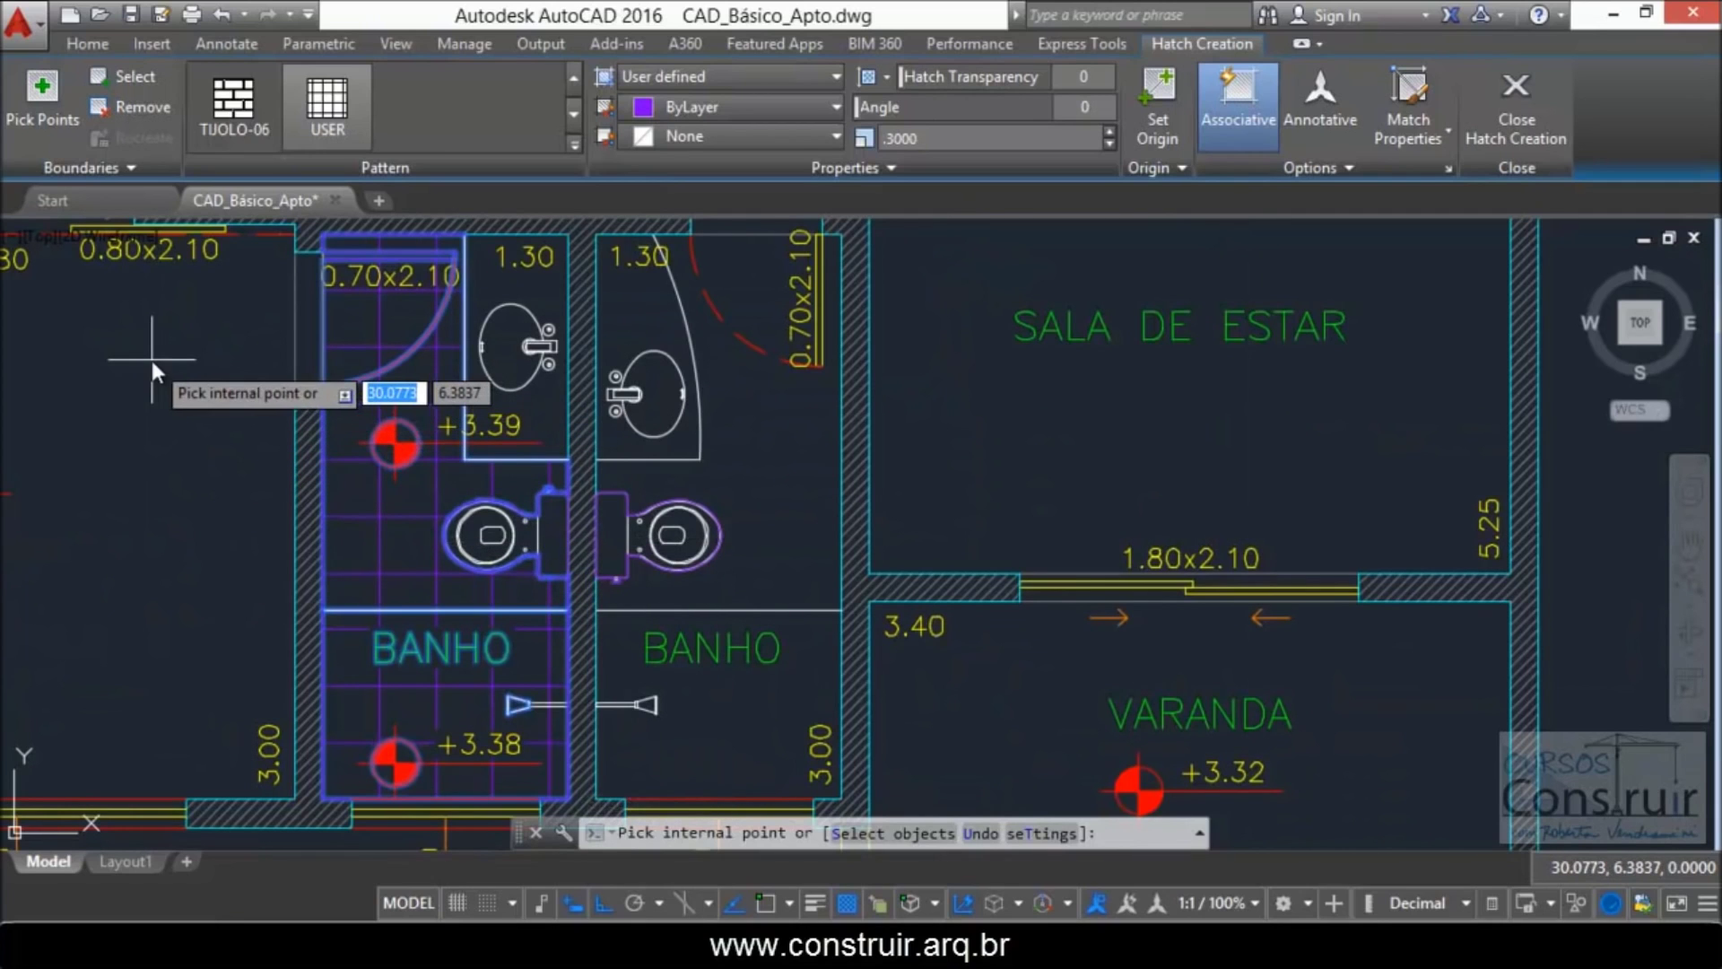
{"action": "key", "text": "Return"}
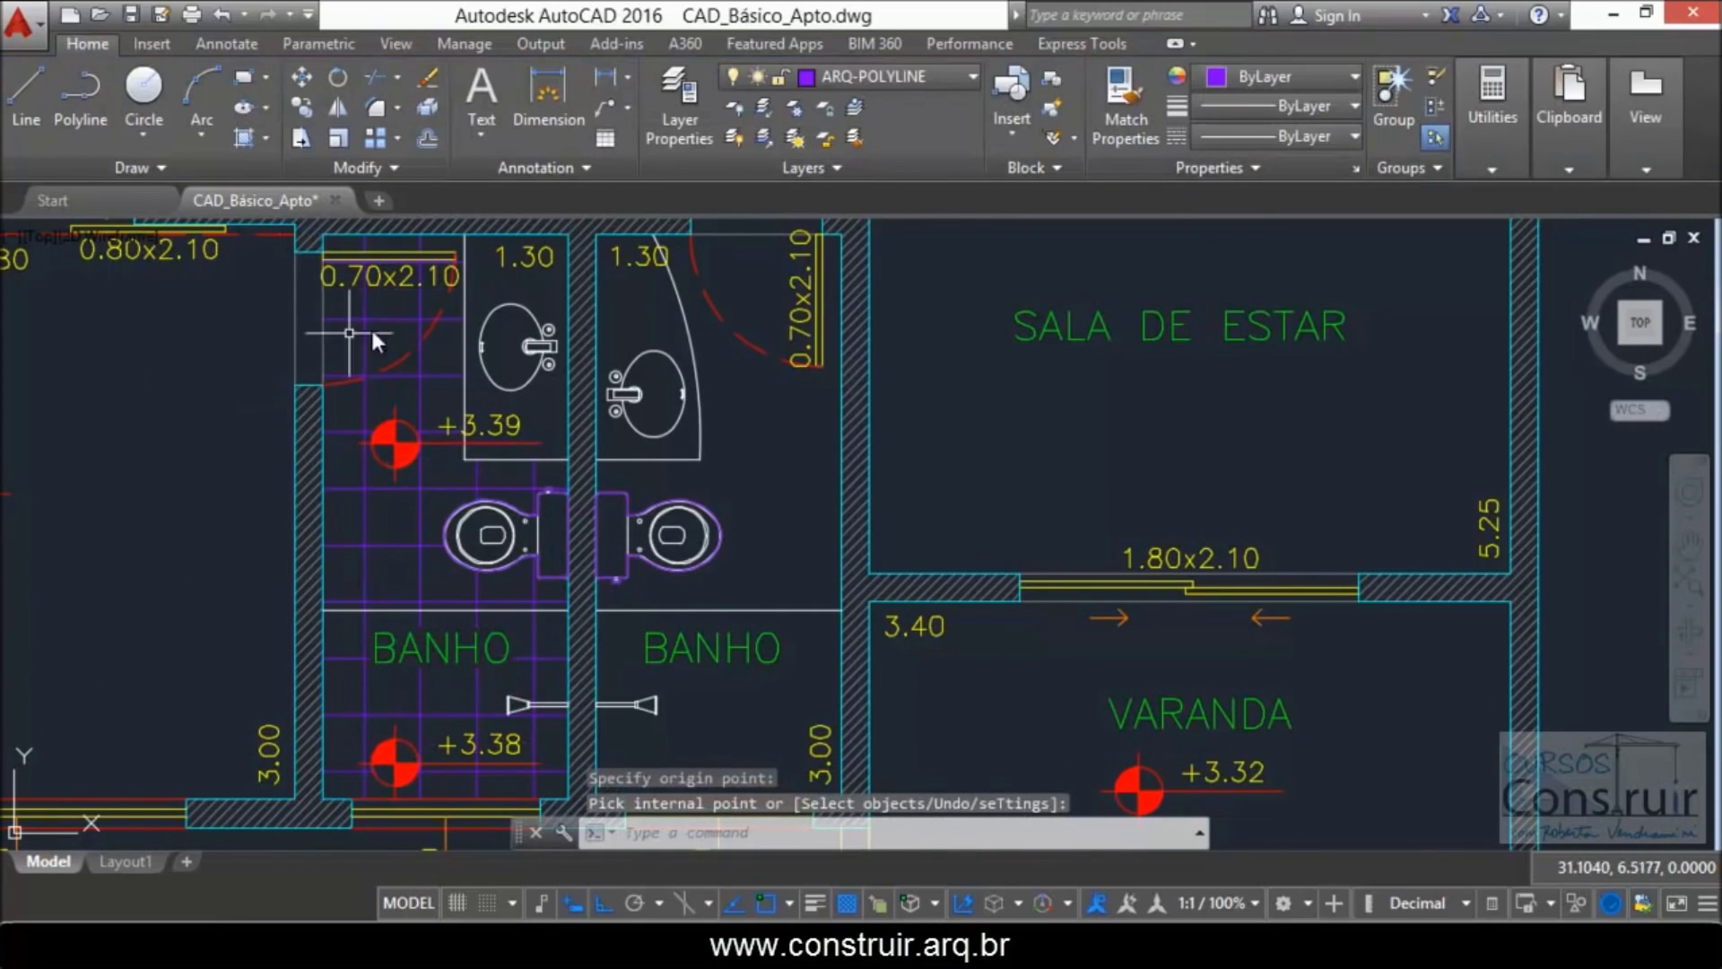
Step: Use HATCHSETORIGIN on the left bathroom's tile hatch to restart its grid at the door-side corner
{"action": "scroll", "coordinate": [379, 243], "scroll_direction": "up", "scroll_amount": 3}
{"action": "scroll", "coordinate": [323, 241], "scroll_direction": "up", "scroll_amount": 2}
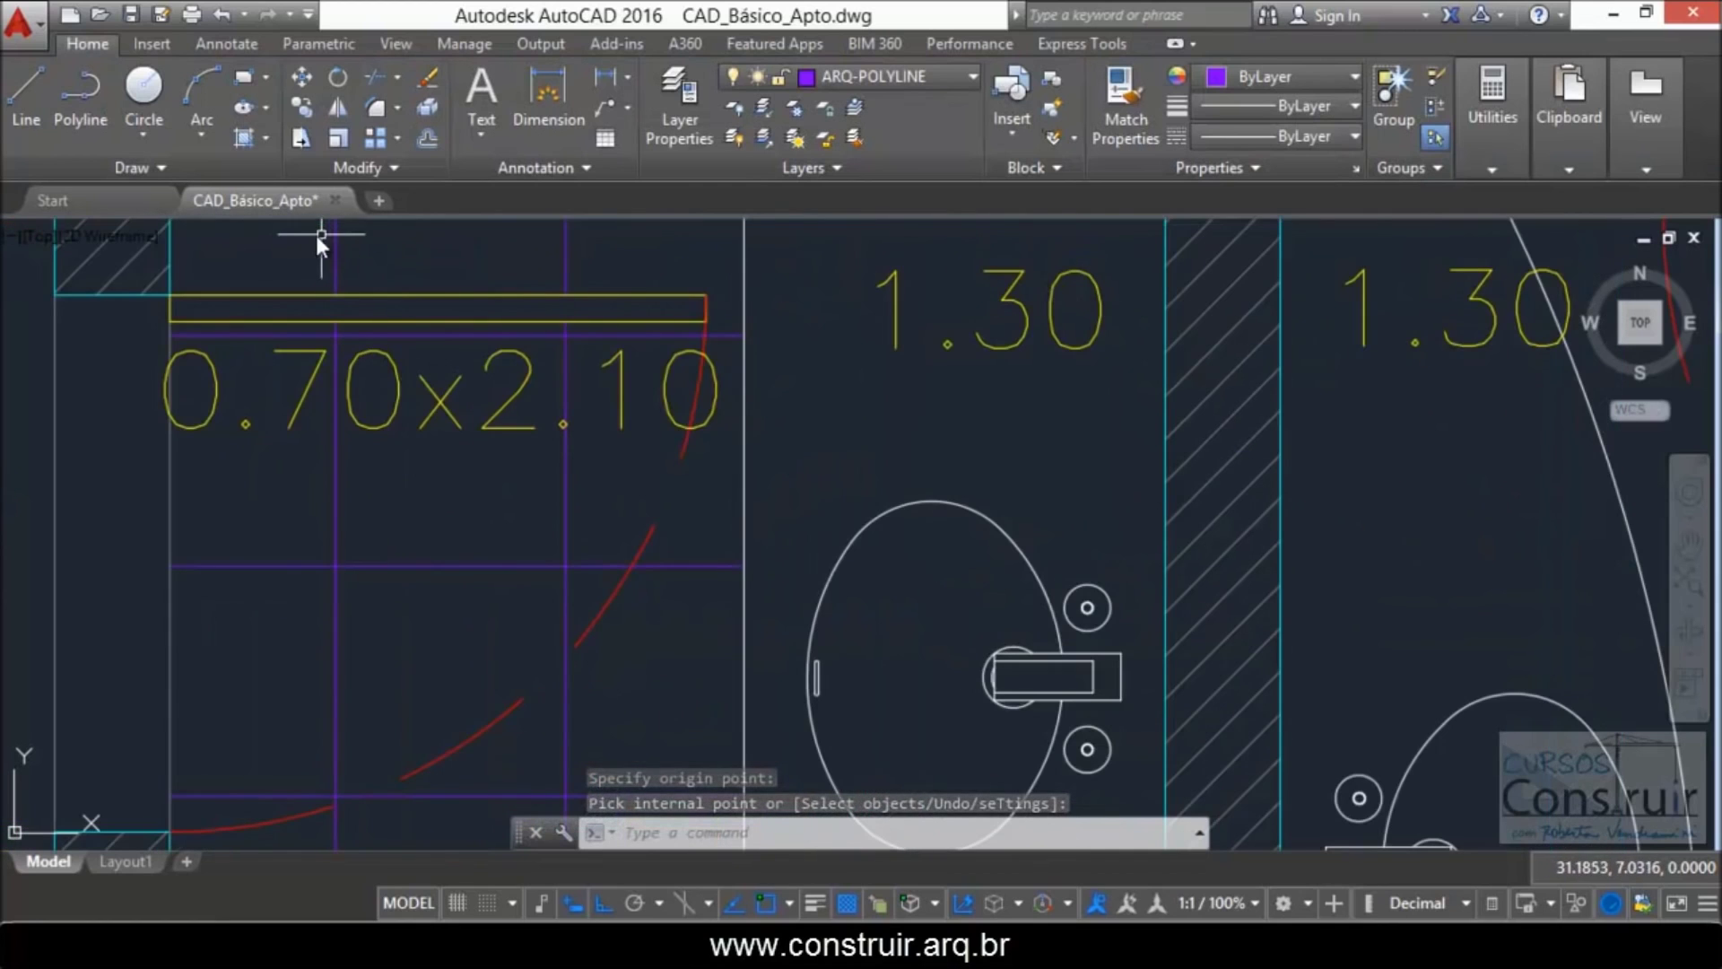
{"action": "scroll", "coordinate": [296, 416], "scroll_direction": "down", "scroll_amount": 2}
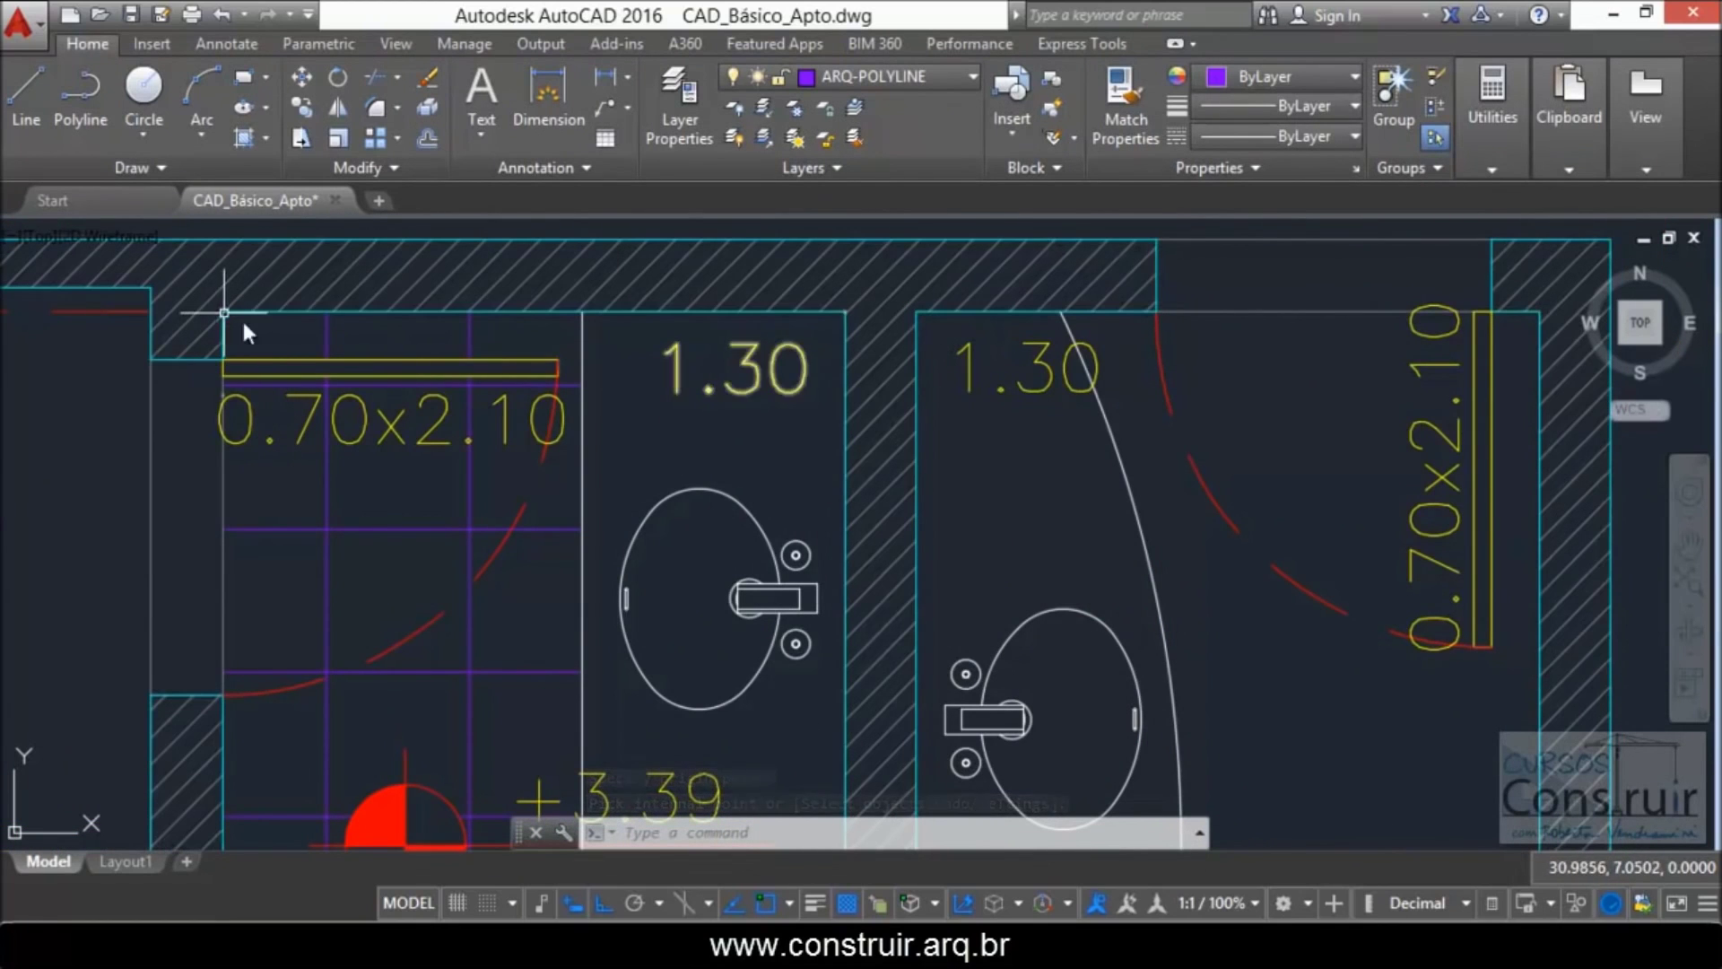
{"action": "scroll", "coordinate": [403, 335], "scroll_direction": "down", "scroll_amount": 2}
{"action": "scroll", "coordinate": [379, 434], "scroll_direction": "up", "scroll_amount": 2}
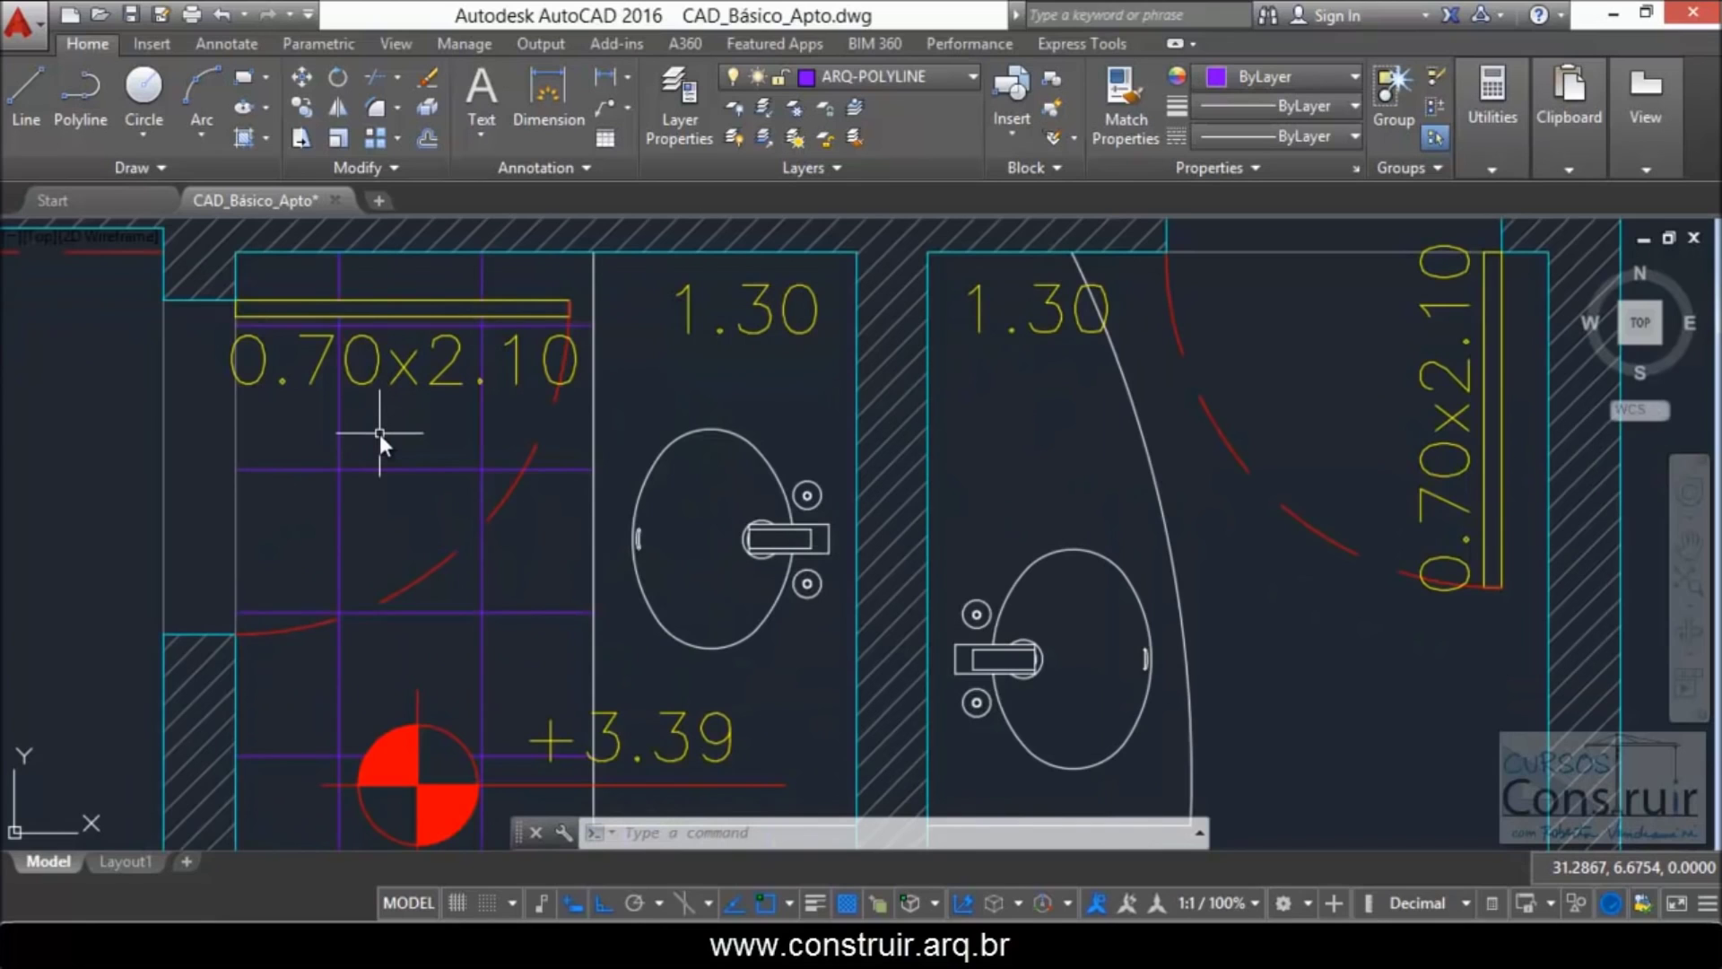
{"action": "type", "text": "h"}
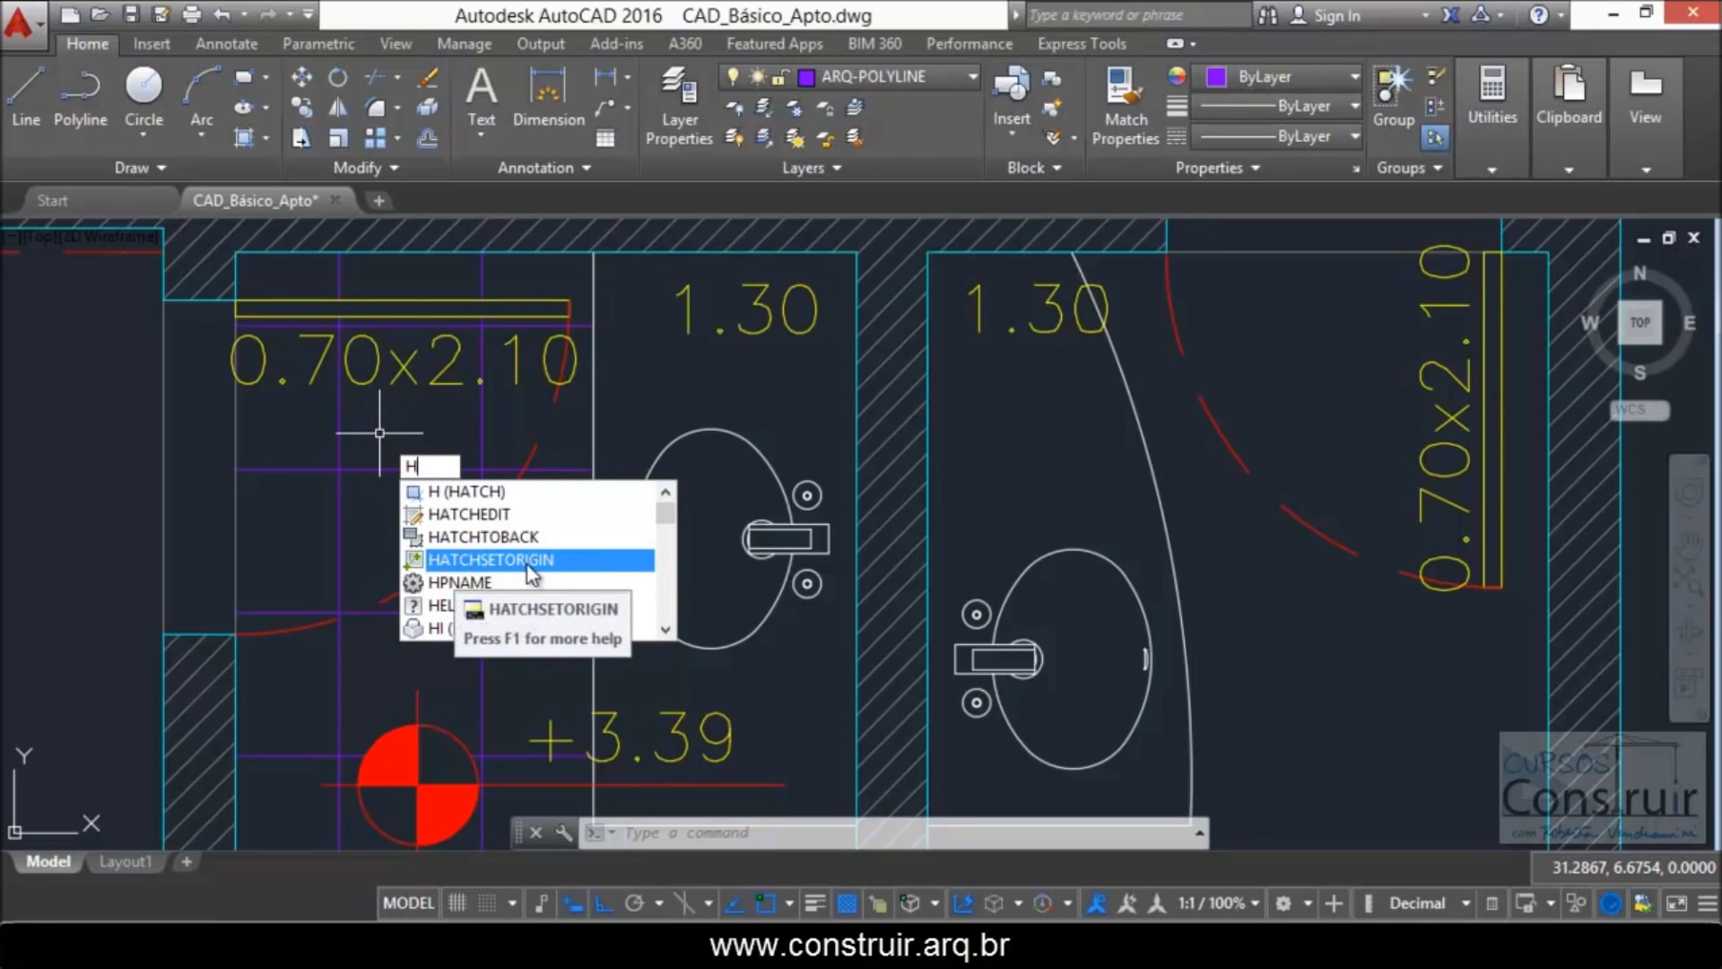
{"action": "left_click", "coordinate": [467, 563]}
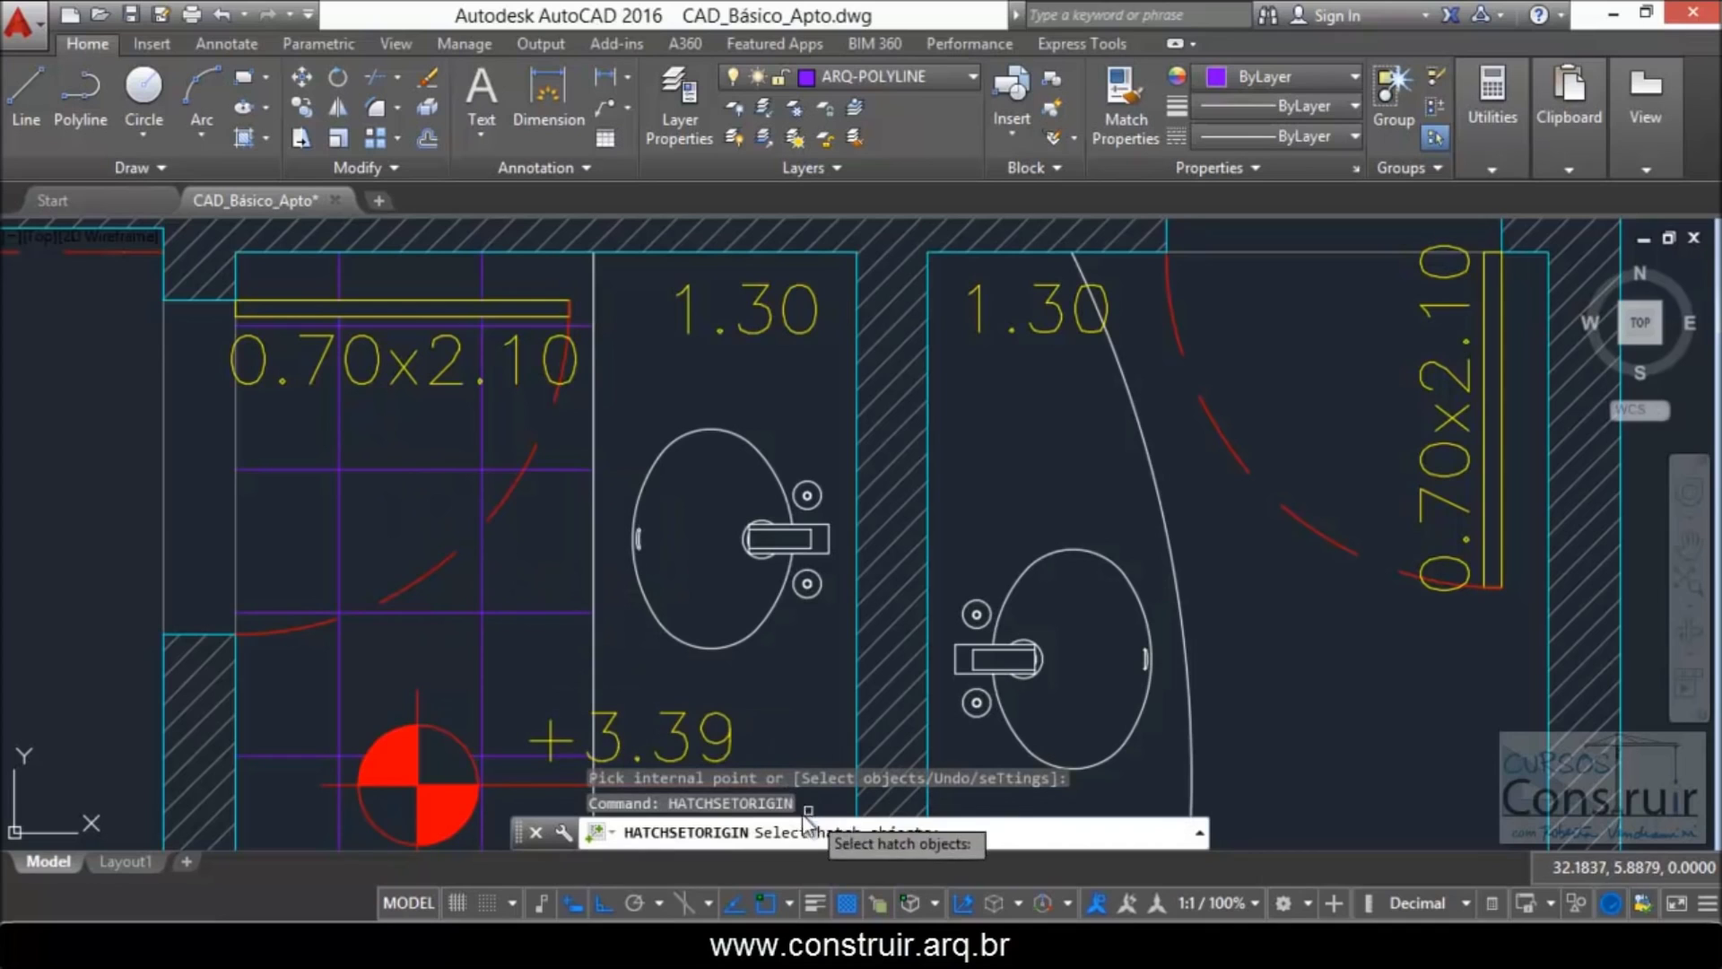
{"action": "left_click", "coordinate": [485, 587]}
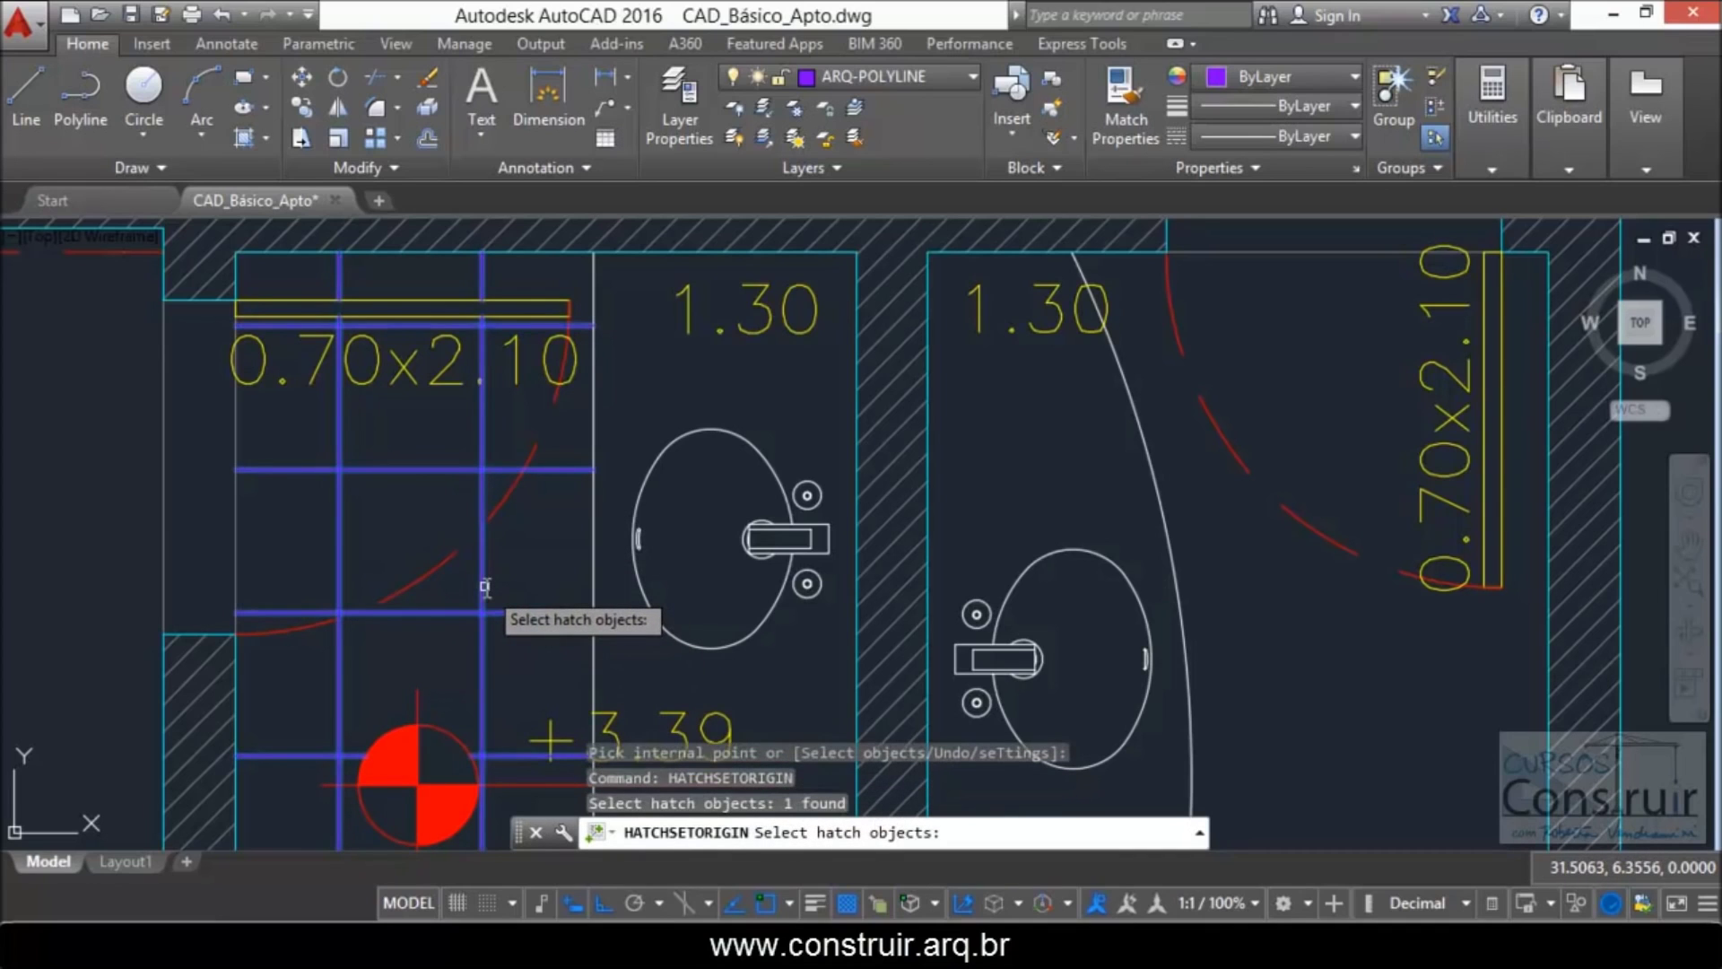
{"action": "key", "text": "Return"}
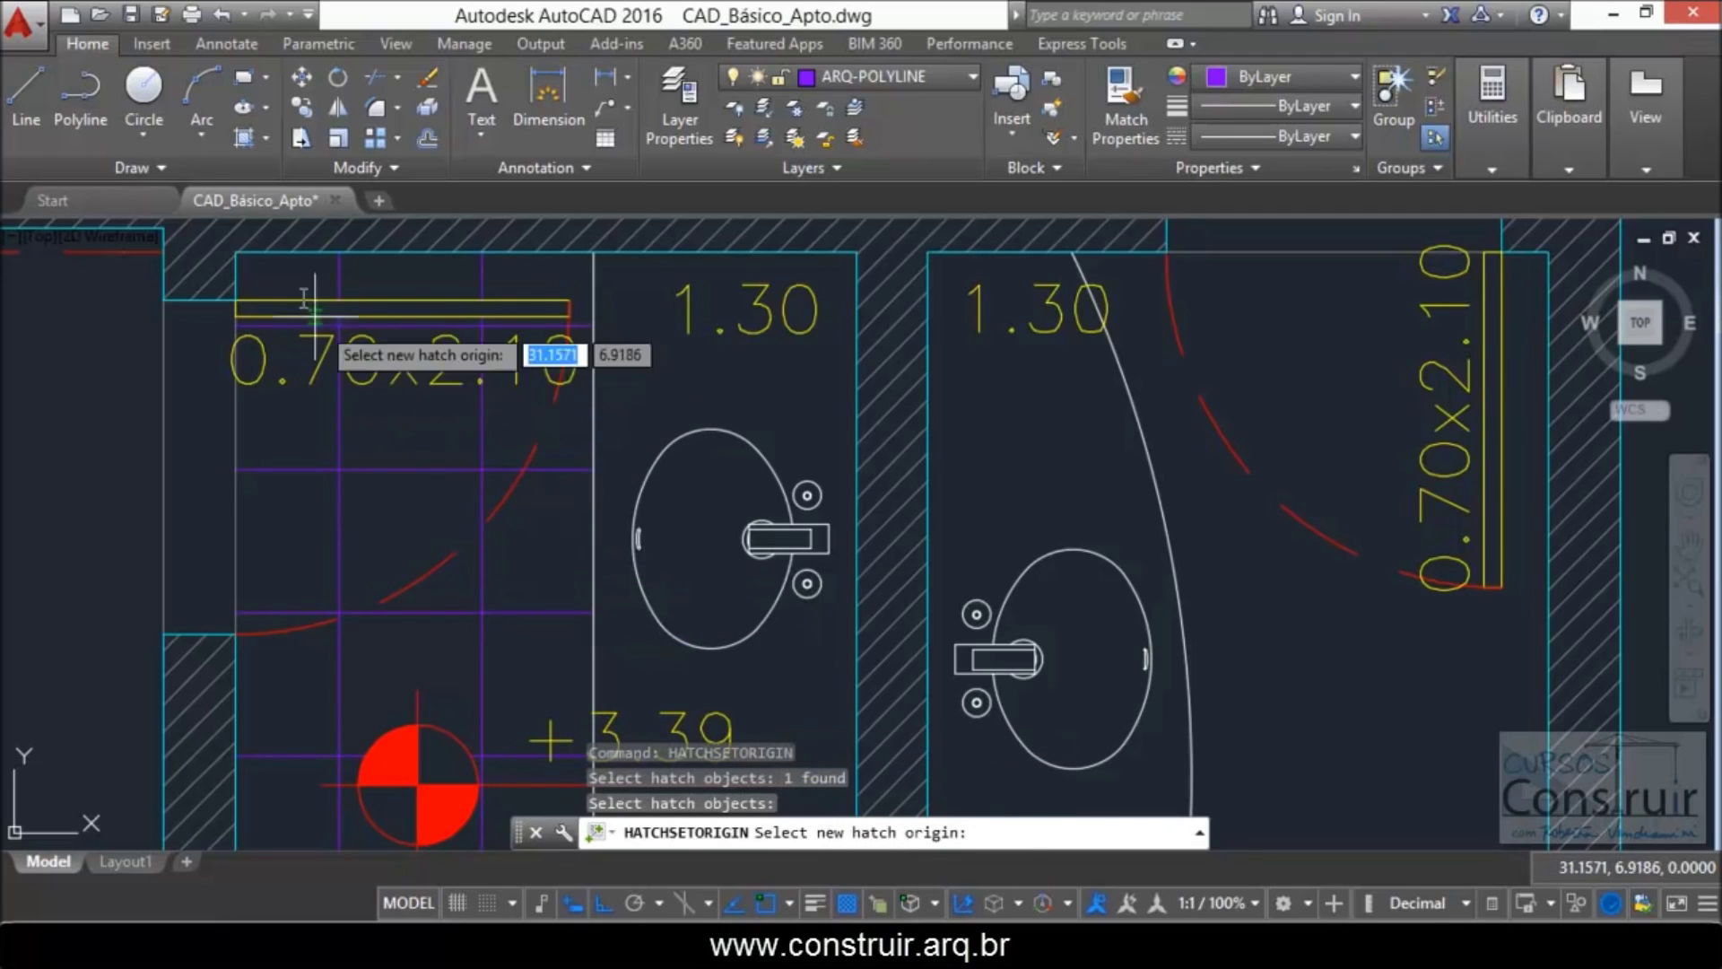
{"action": "left_click", "coordinate": [240, 259]}
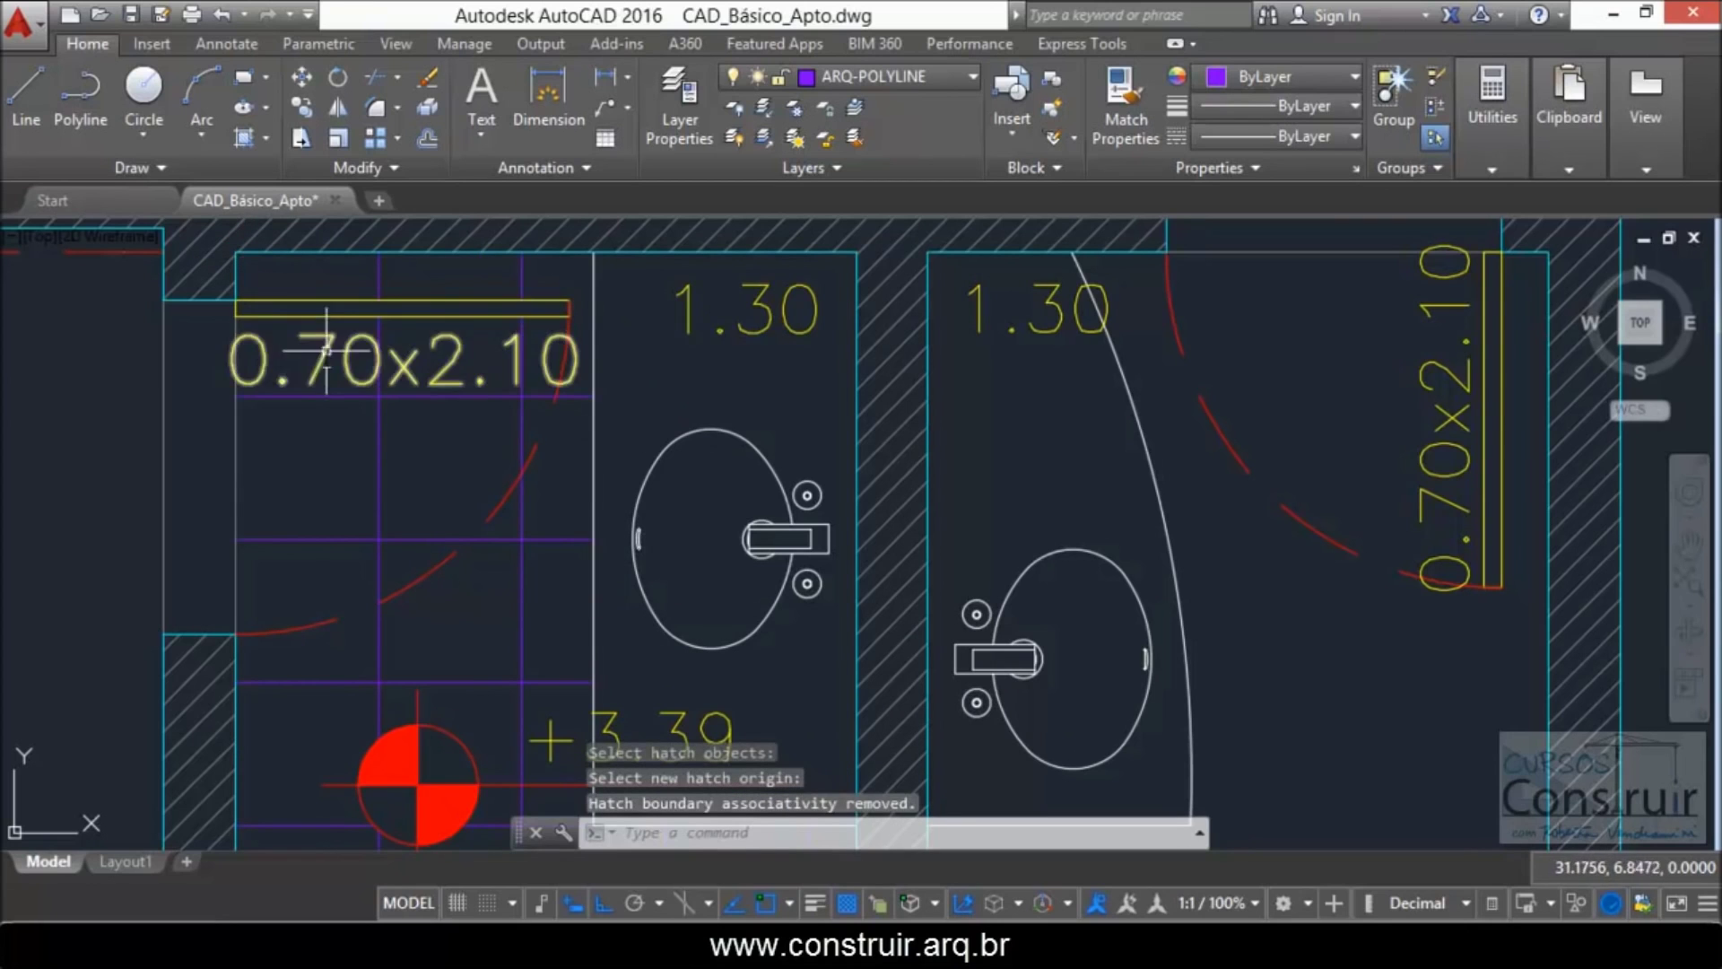
{"action": "scroll", "coordinate": [400, 411], "scroll_direction": "down", "scroll_amount": 2}
{"action": "scroll", "coordinate": [399, 410], "scroll_direction": "down", "scroll_amount": 4}
{"action": "scroll", "coordinate": [404, 532], "scroll_direction": "up", "scroll_amount": 2}
{"action": "scroll", "coordinate": [435, 546], "scroll_direction": "up", "scroll_amount": 2}
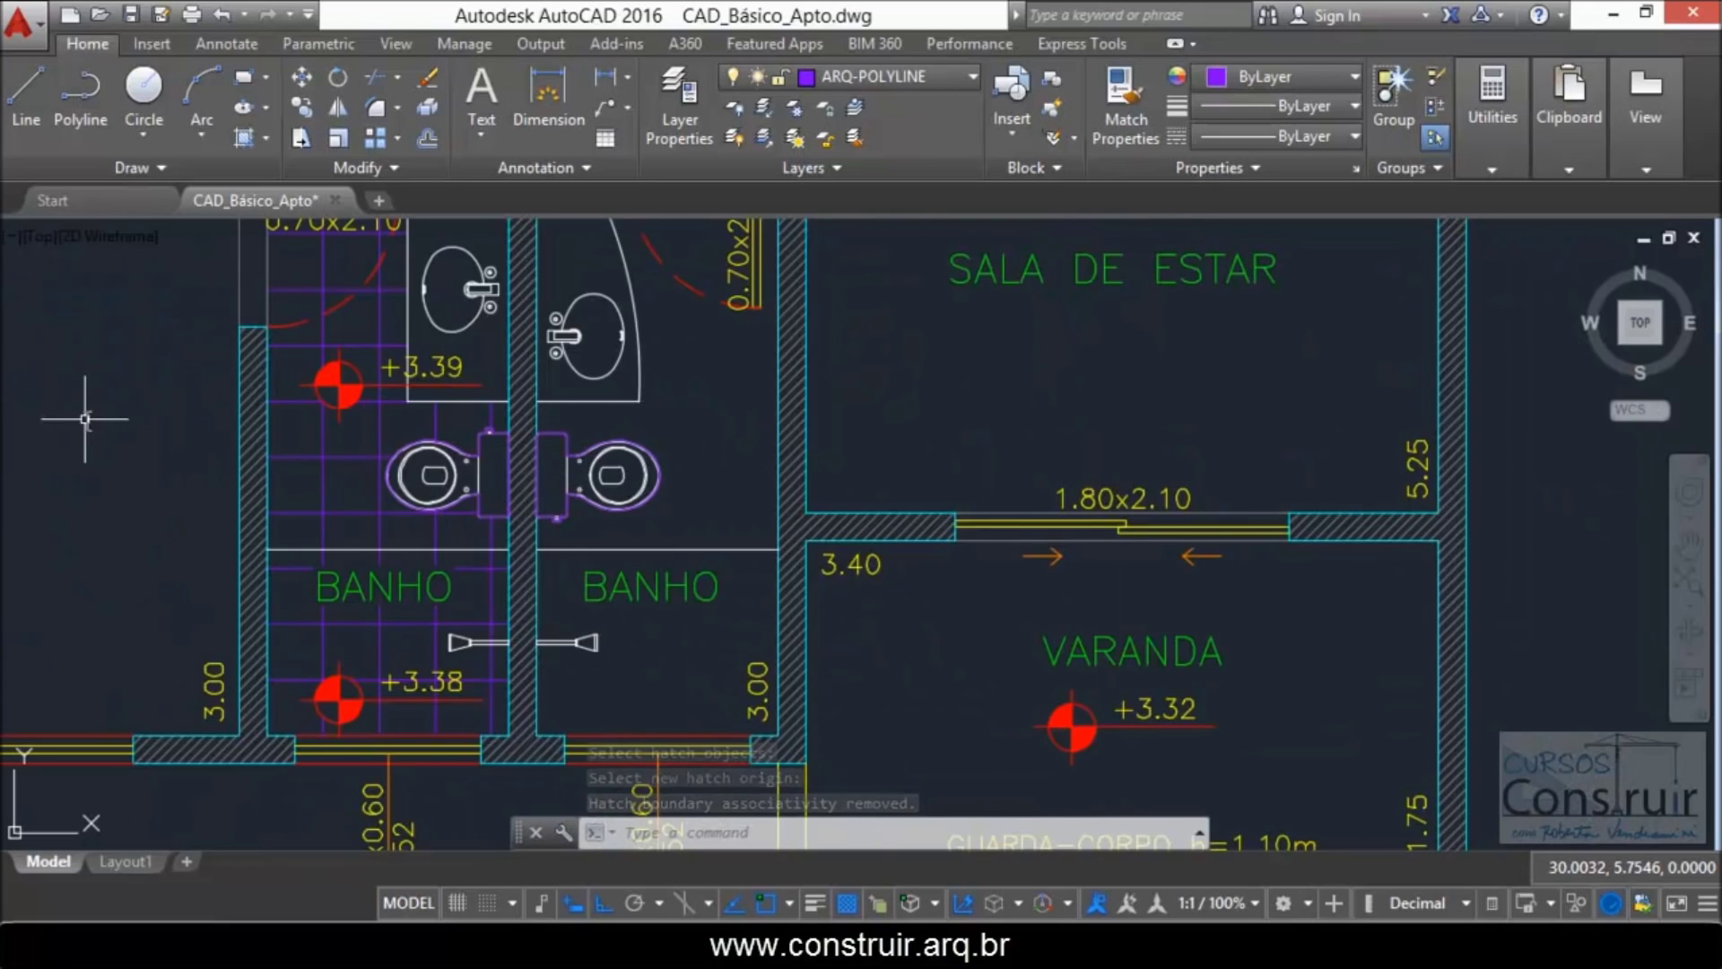
{"action": "left_click", "coordinate": [323, 463]}
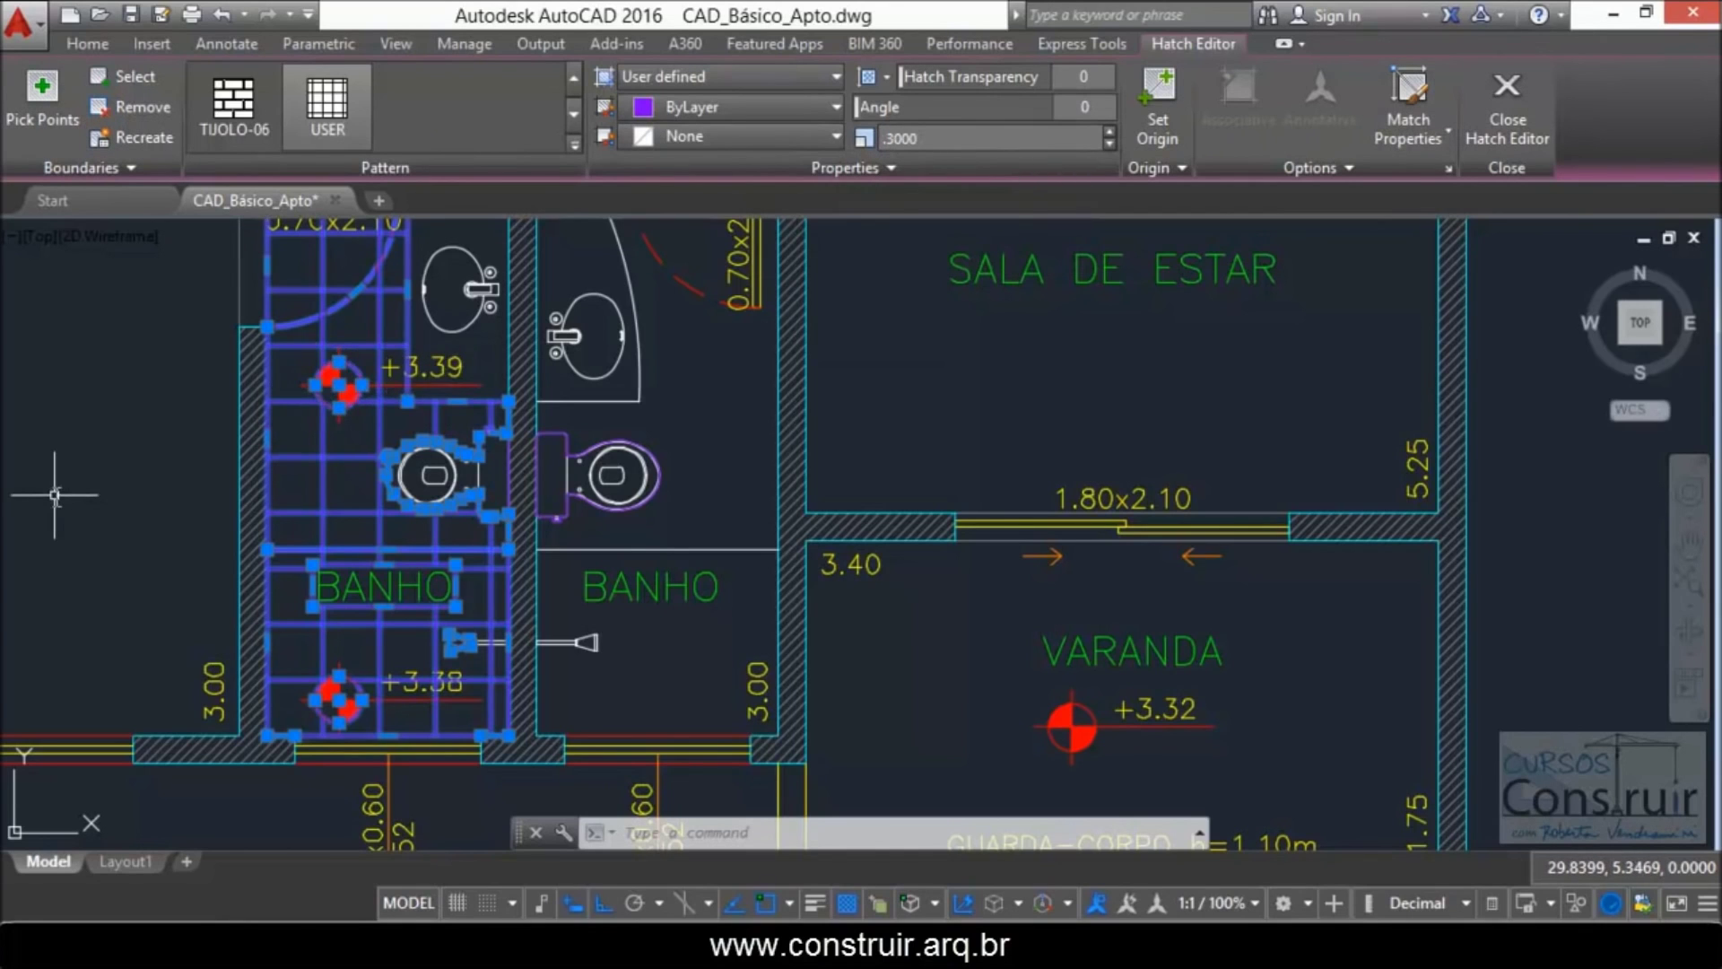
{"action": "key", "text": "Escape"}
{"action": "key", "text": "Escape"}
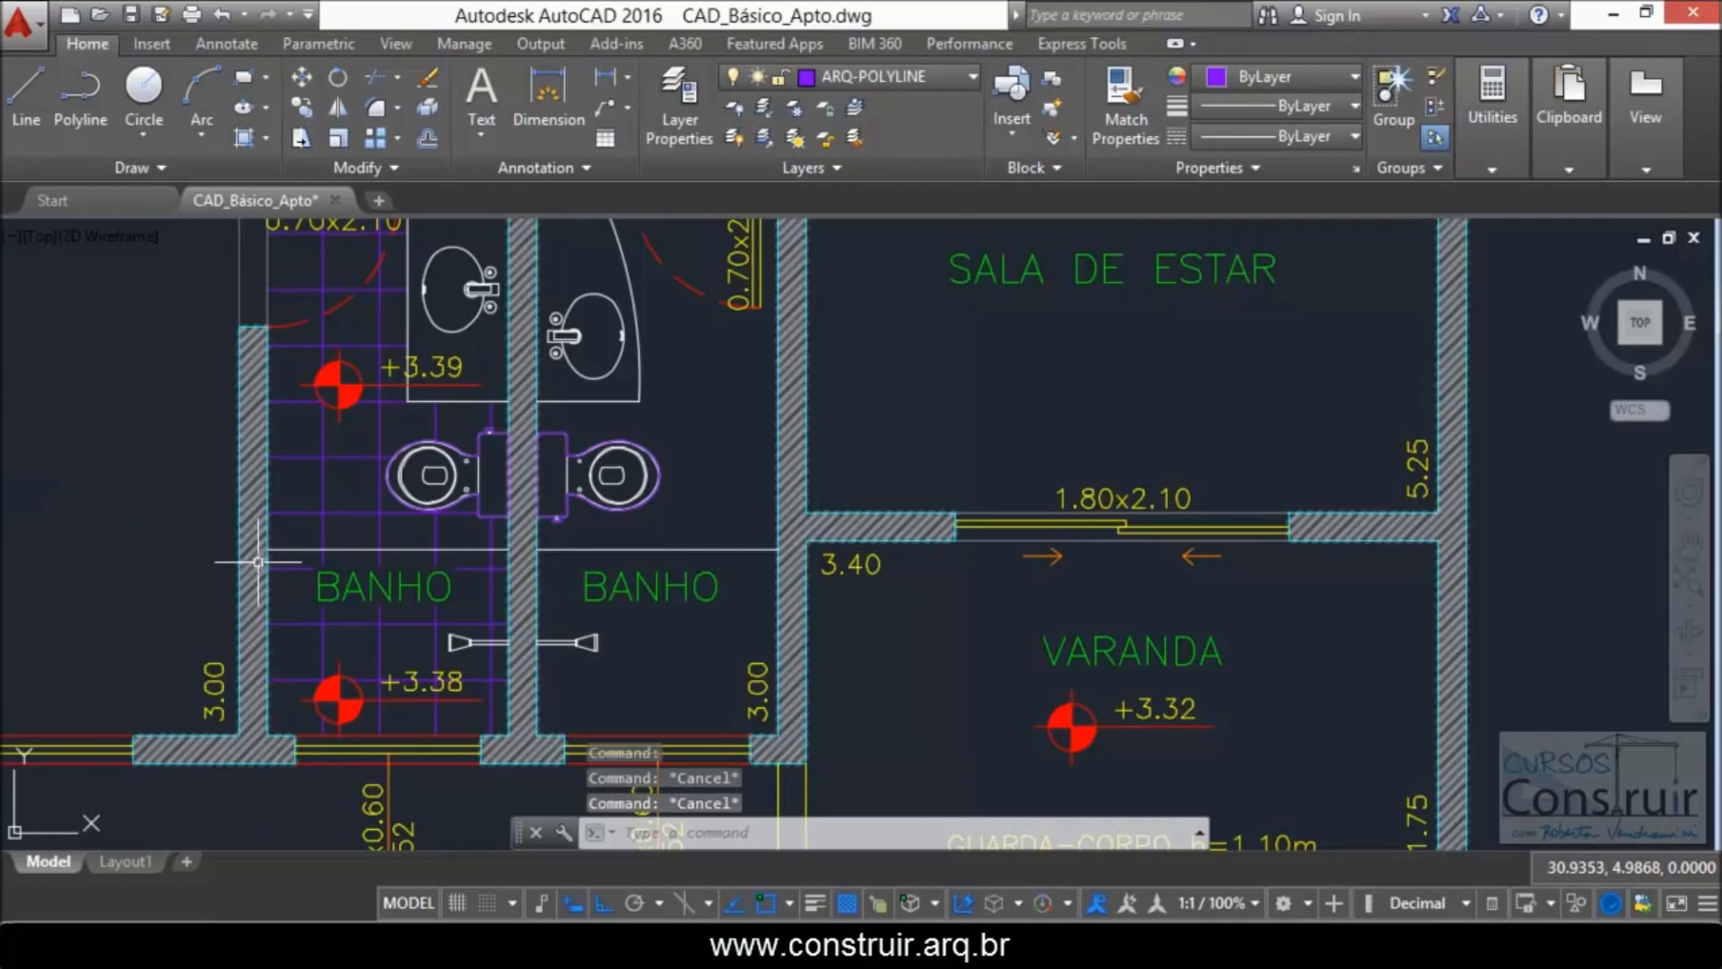
{"action": "left_click", "coordinate": [316, 399]}
{"action": "type", "text": "45"}
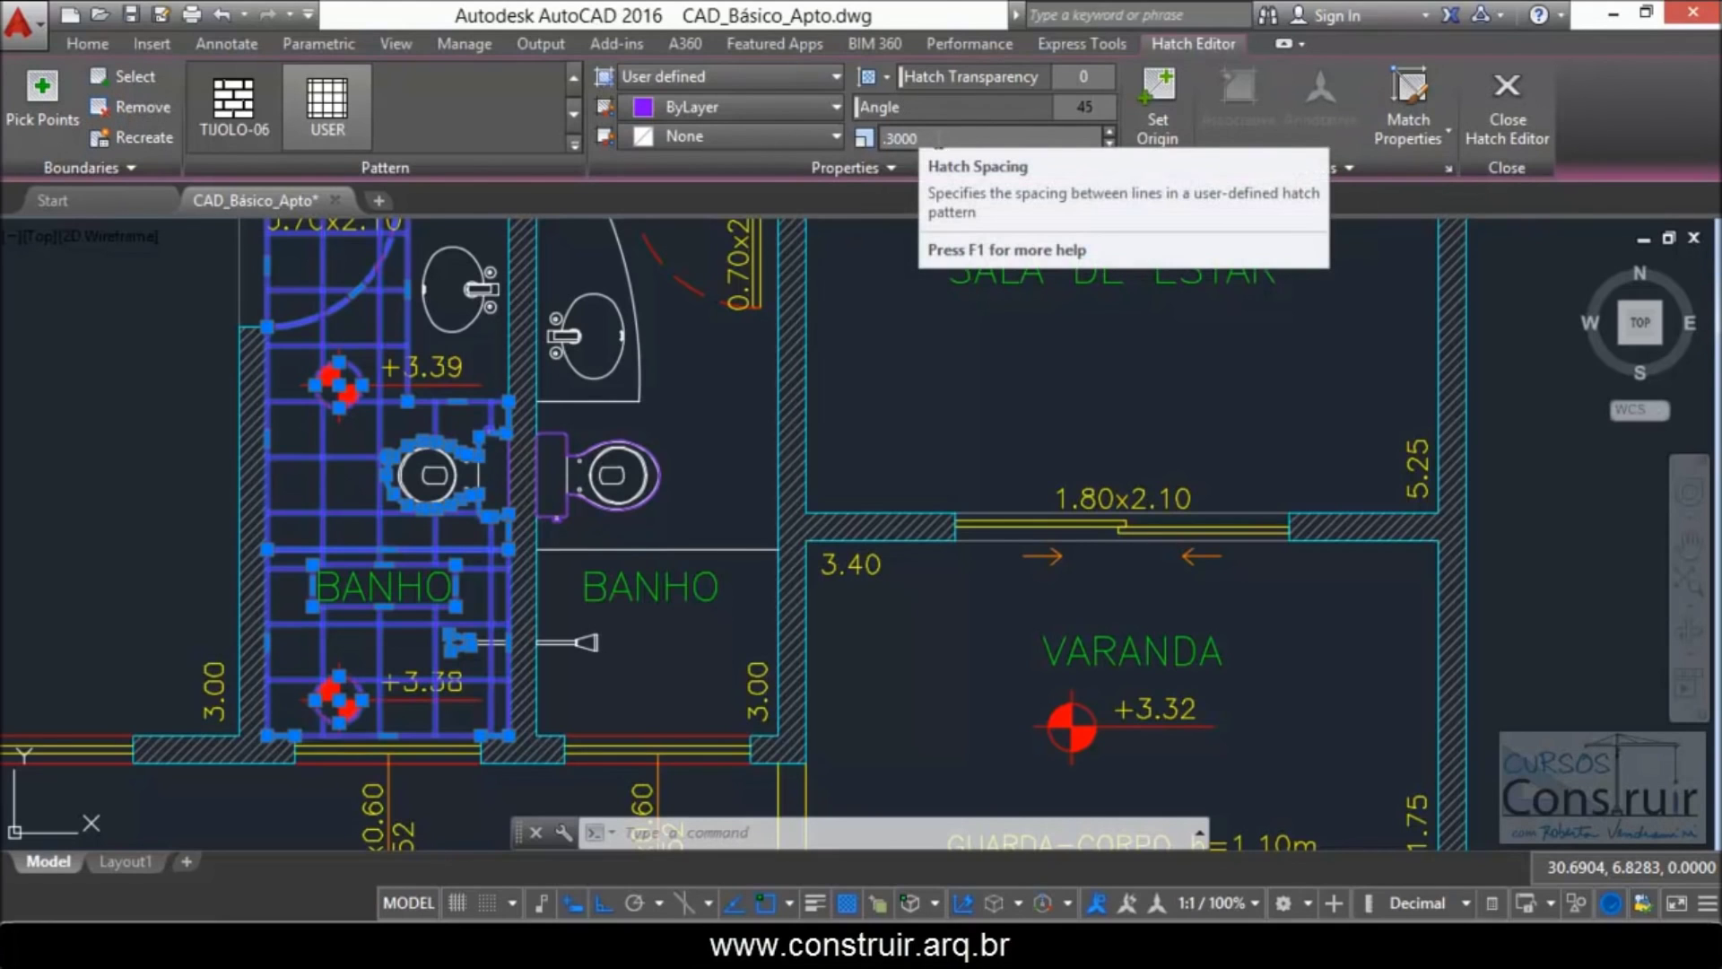
{"action": "left_click", "coordinate": [874, 107]}
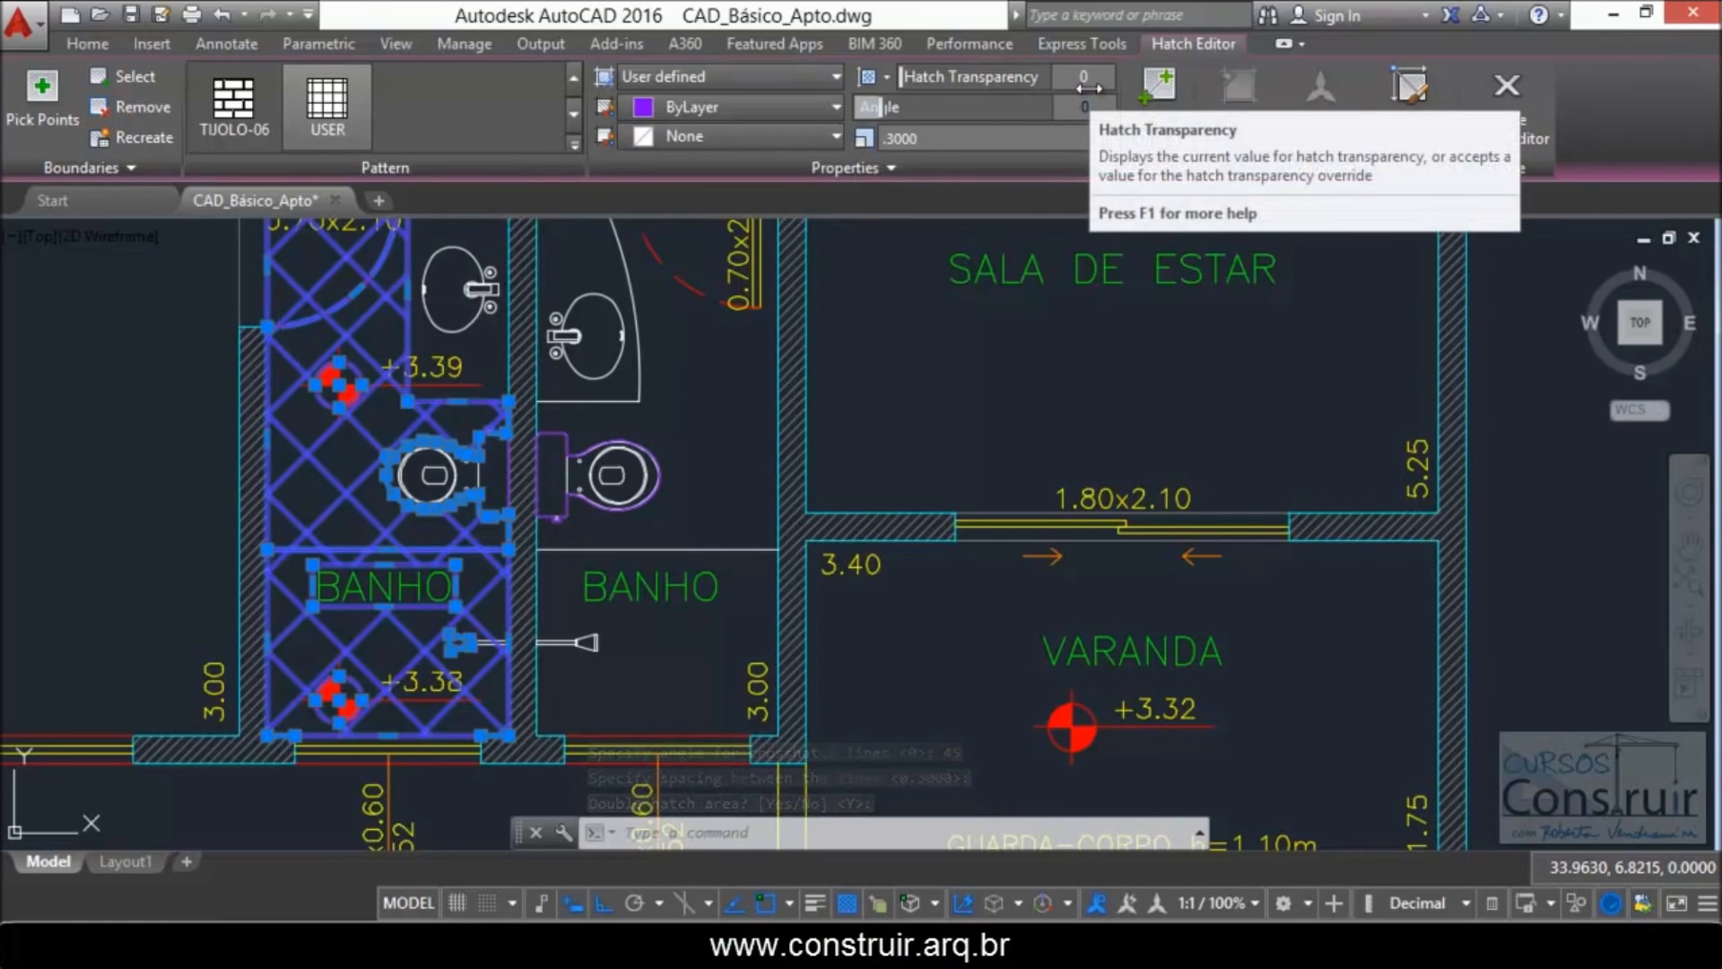
{"action": "key", "text": "Return"}
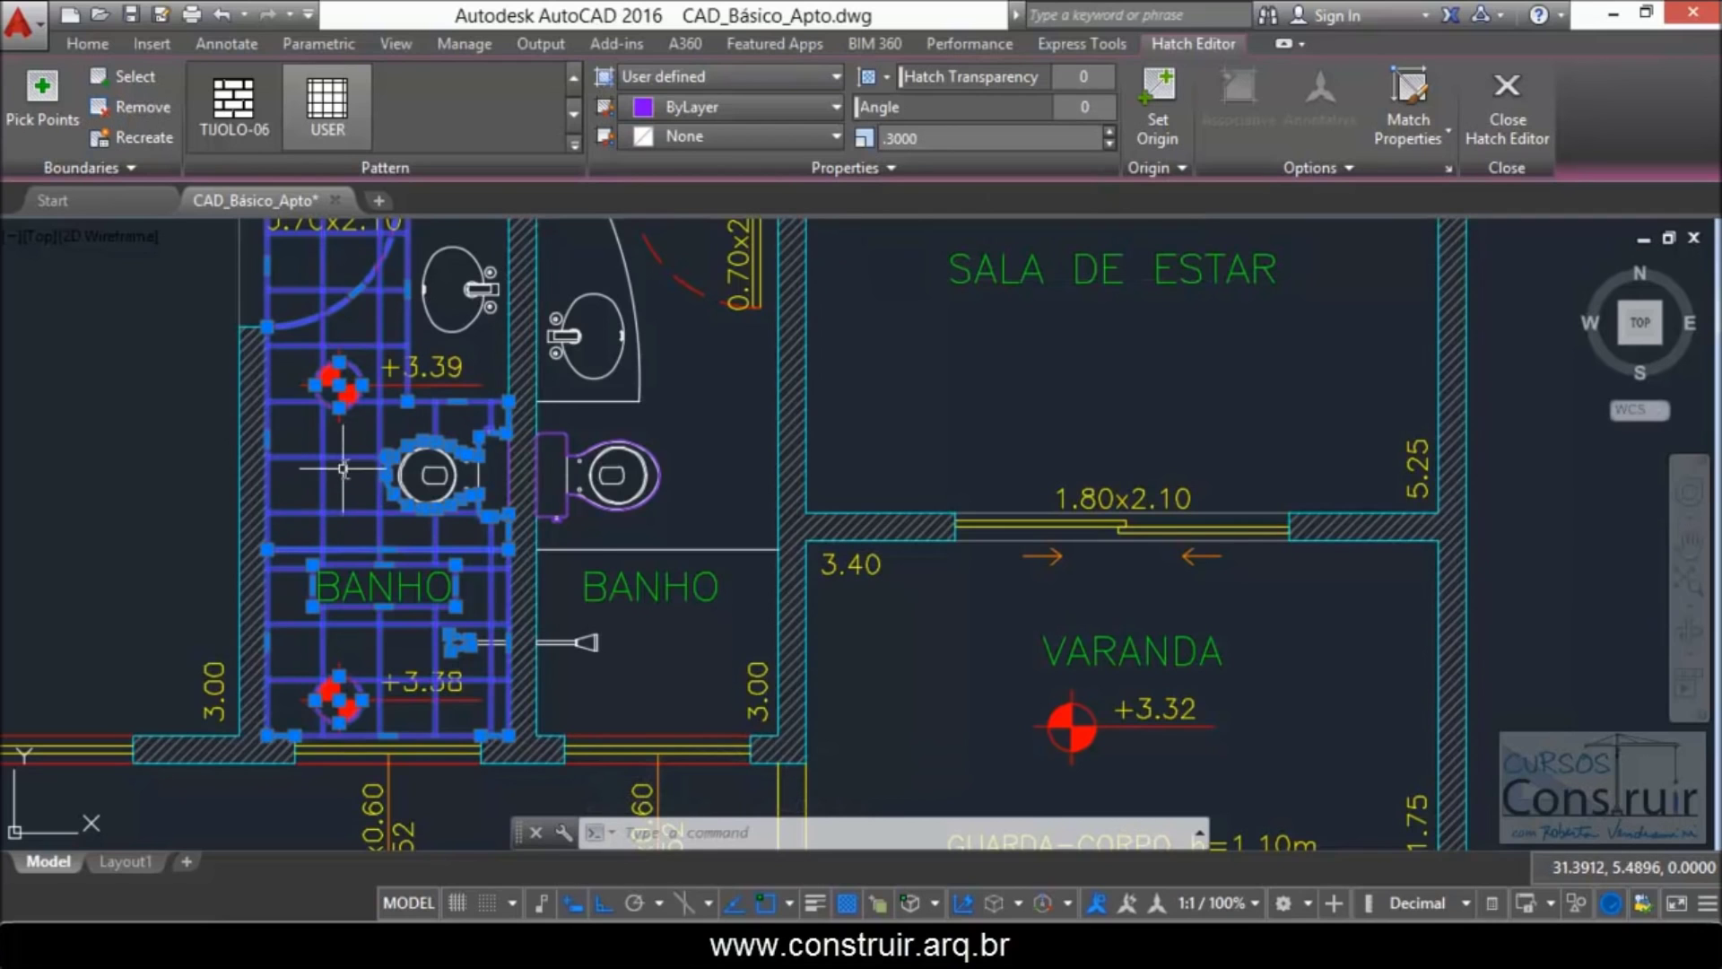
{"action": "left_click", "coordinate": [89, 45]}
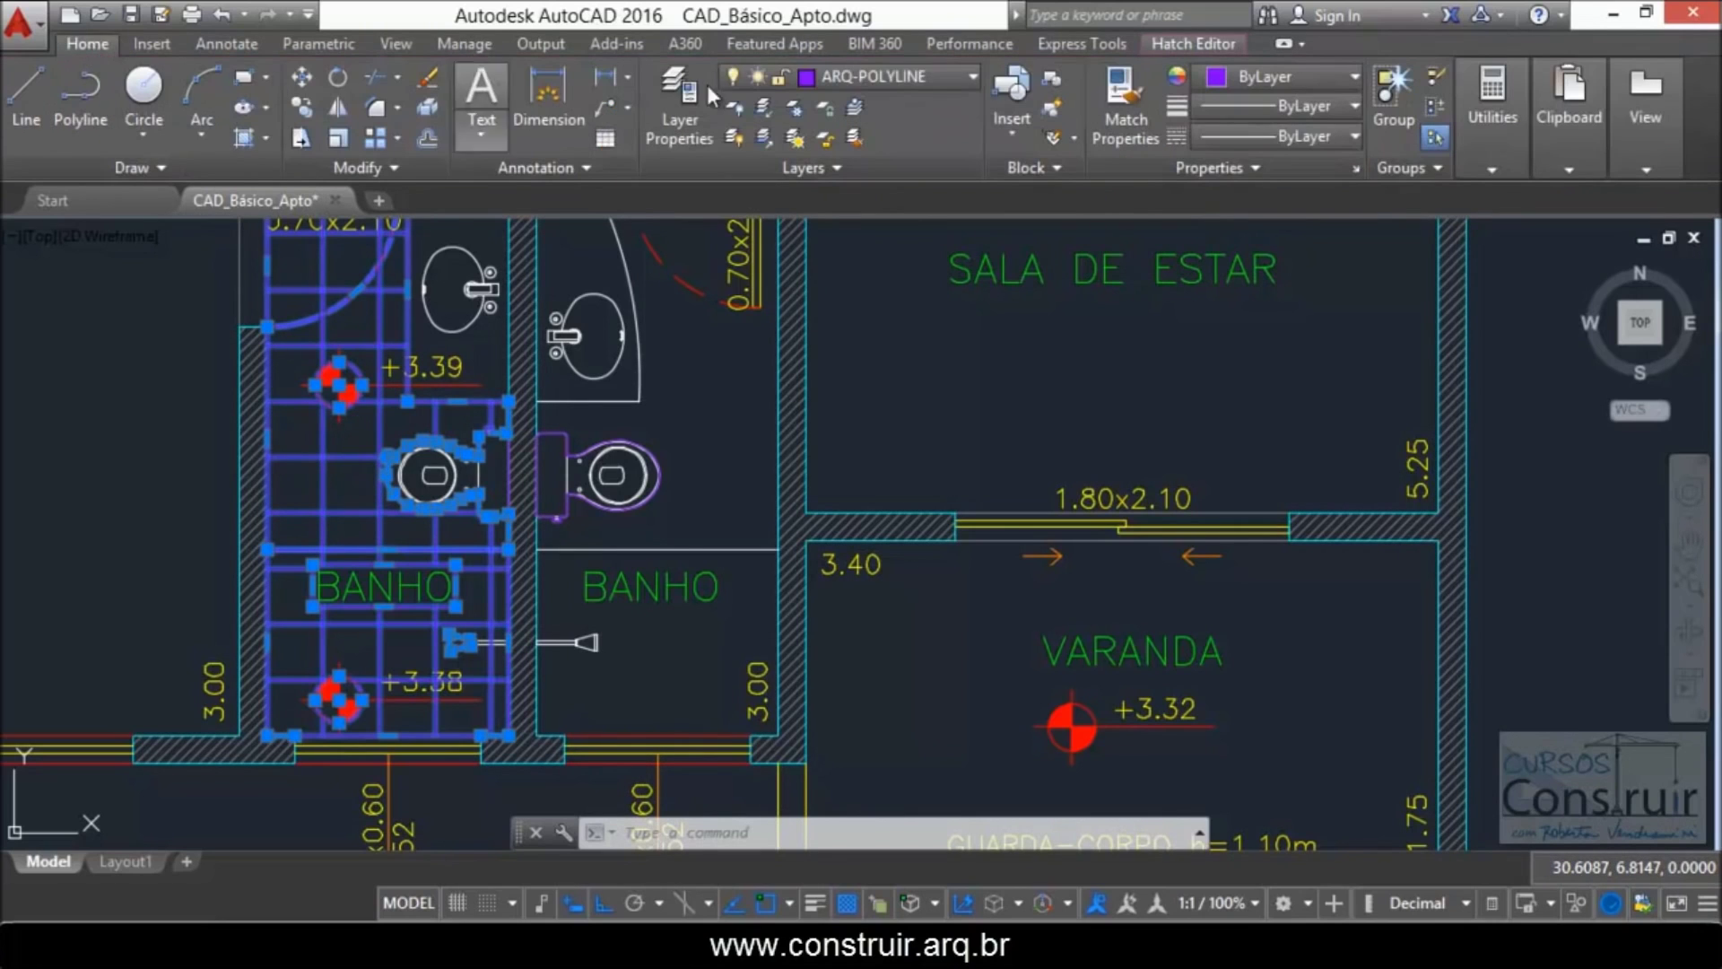
Step: Move the left bathroom's floor hatch onto the ARQ-PISO layer
{"action": "left_click", "coordinate": [976, 76]}
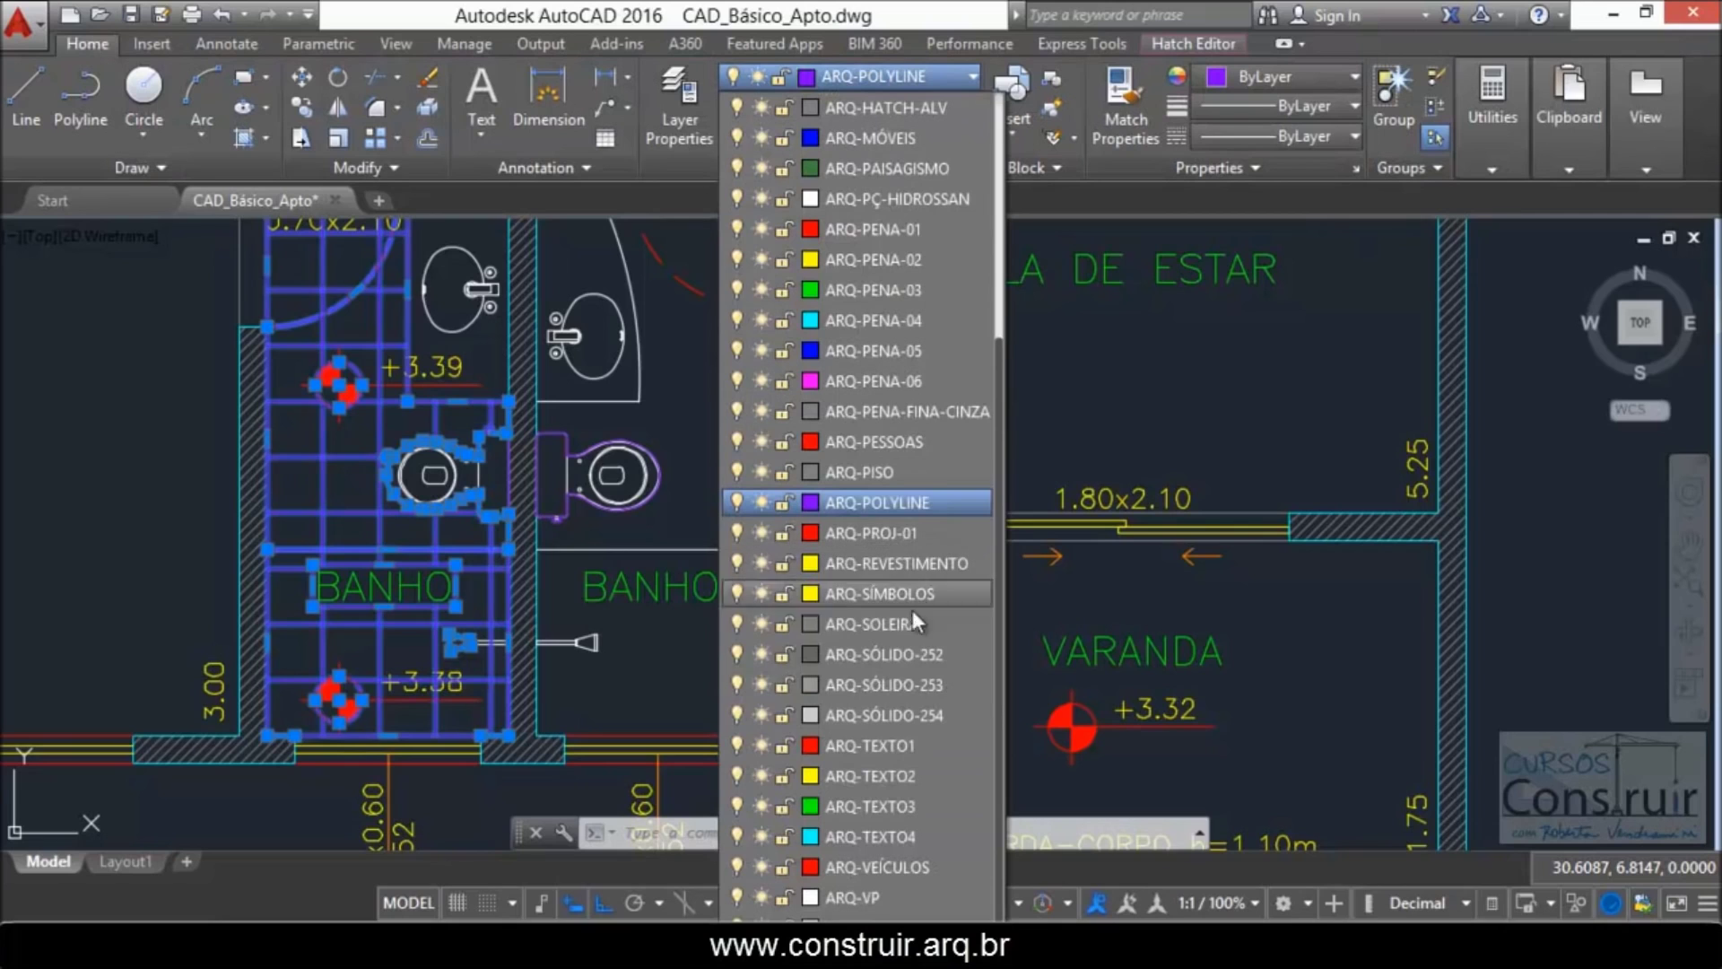
{"action": "left_click", "coordinate": [880, 468]}
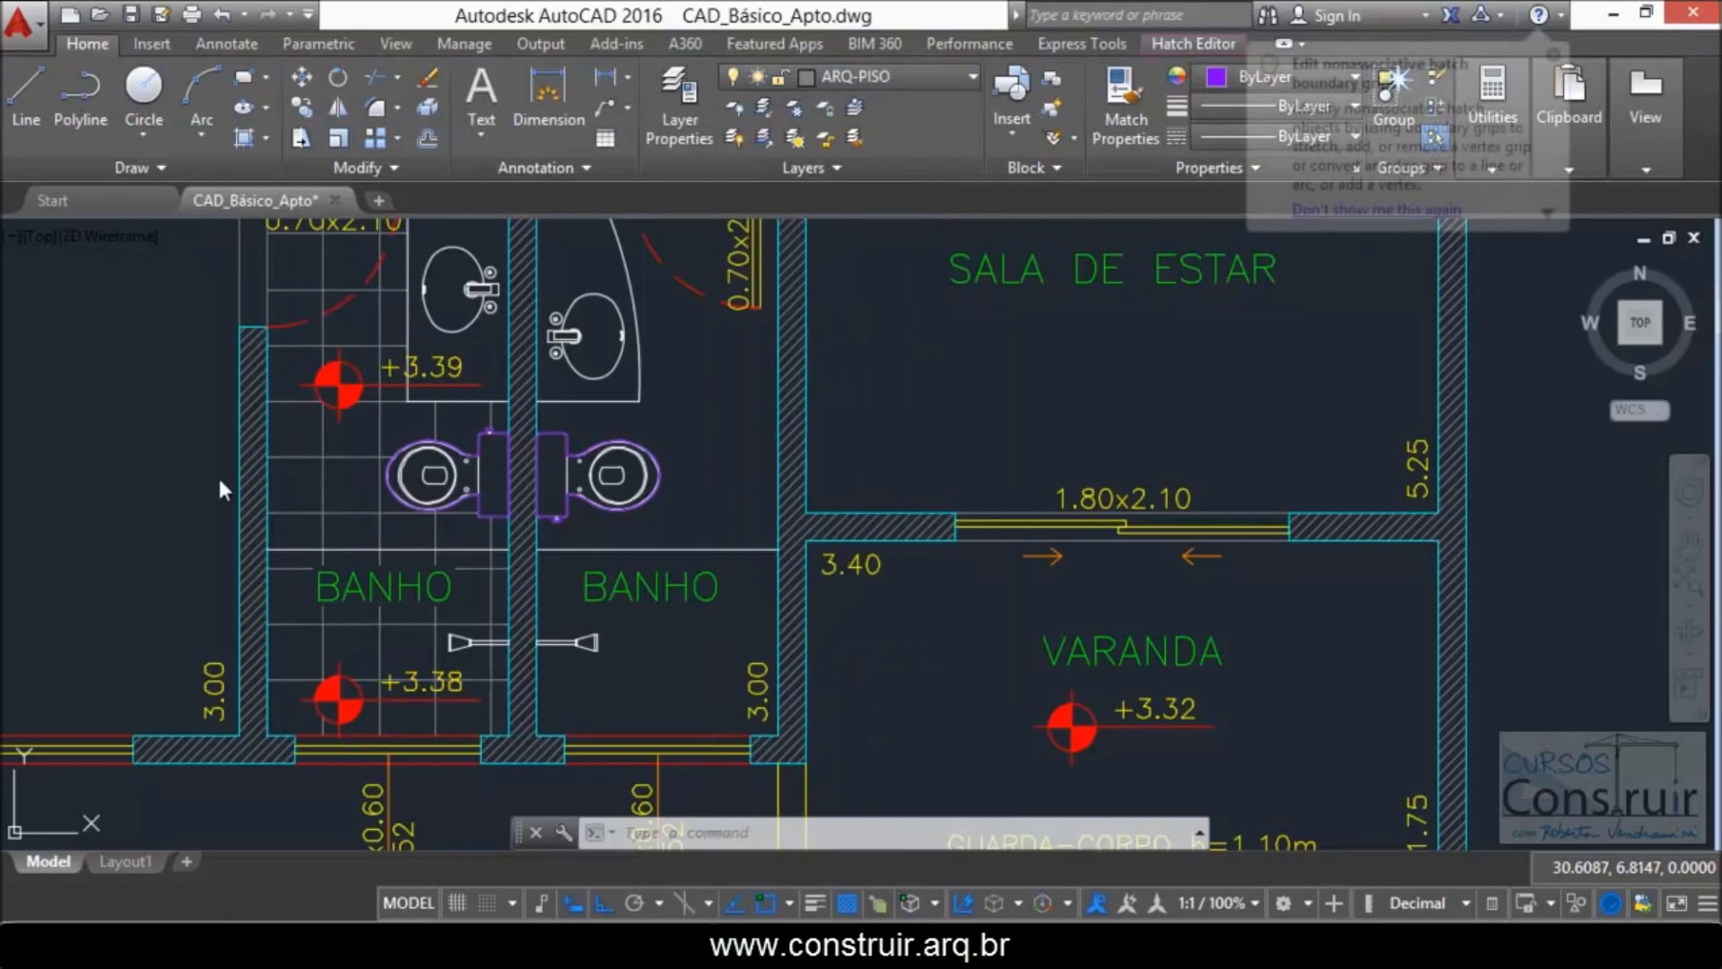
{"action": "key", "text": "Escape"}
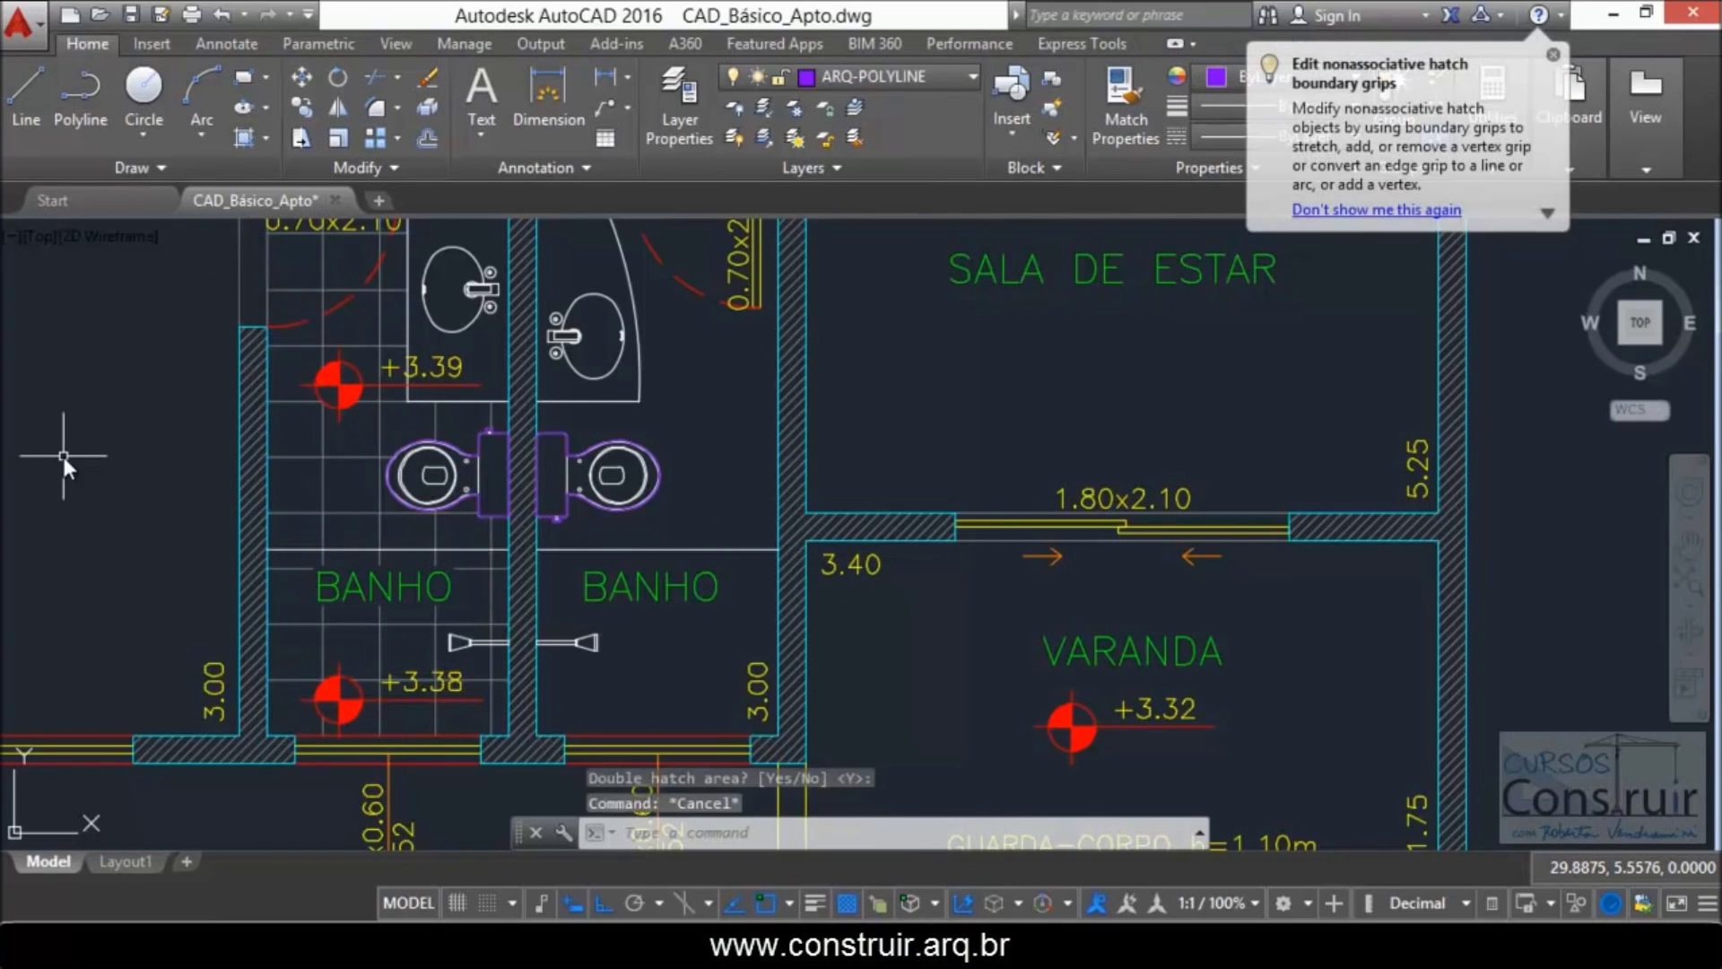
Step: Make ARQ-PISO the current layer
{"action": "scroll", "coordinate": [248, 634], "scroll_direction": "down", "scroll_amount": 2}
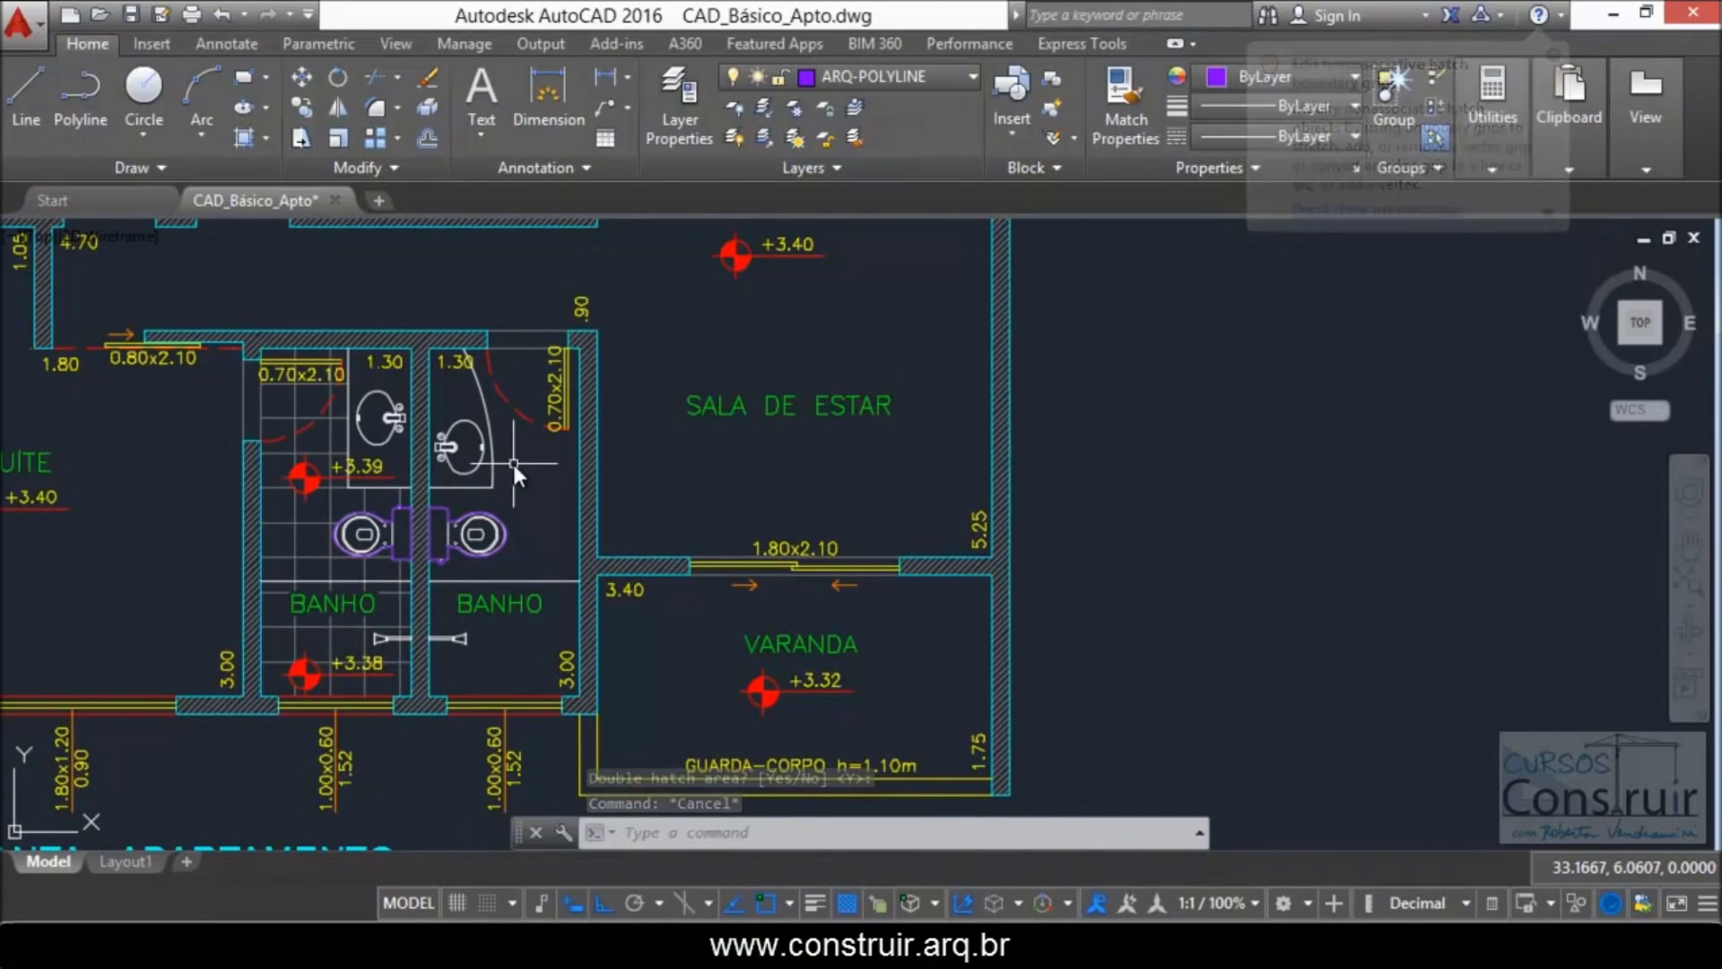
{"action": "left_click", "coordinate": [954, 75]}
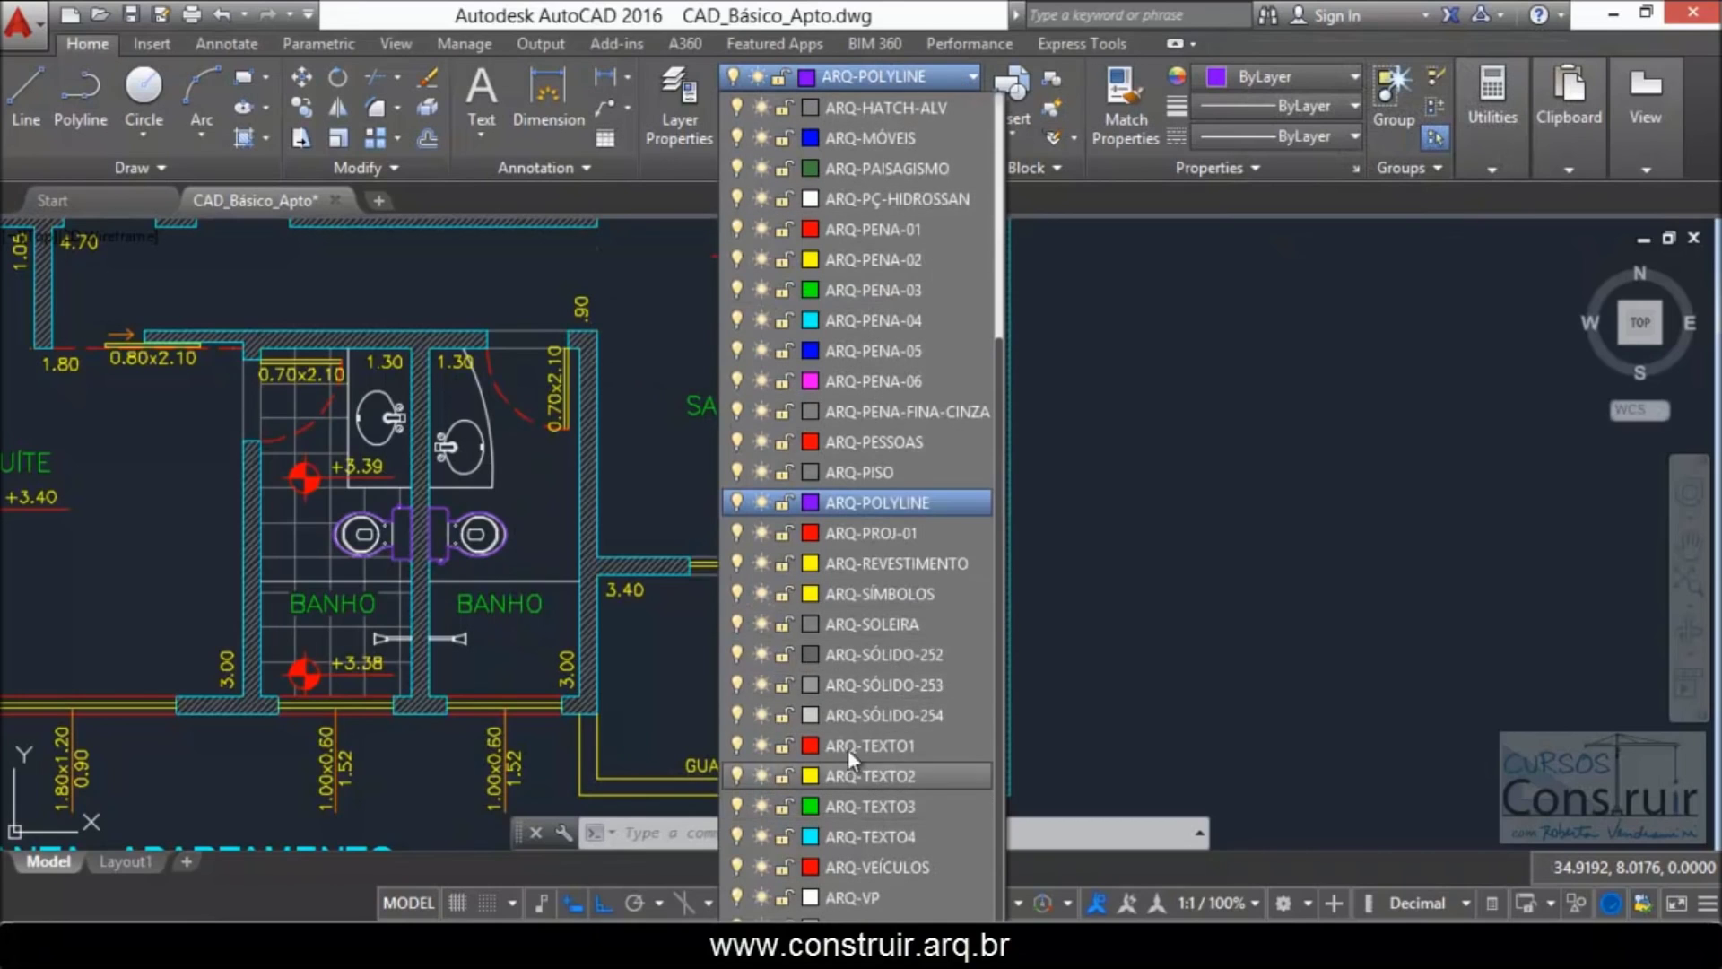
{"action": "left_click", "coordinate": [854, 470]}
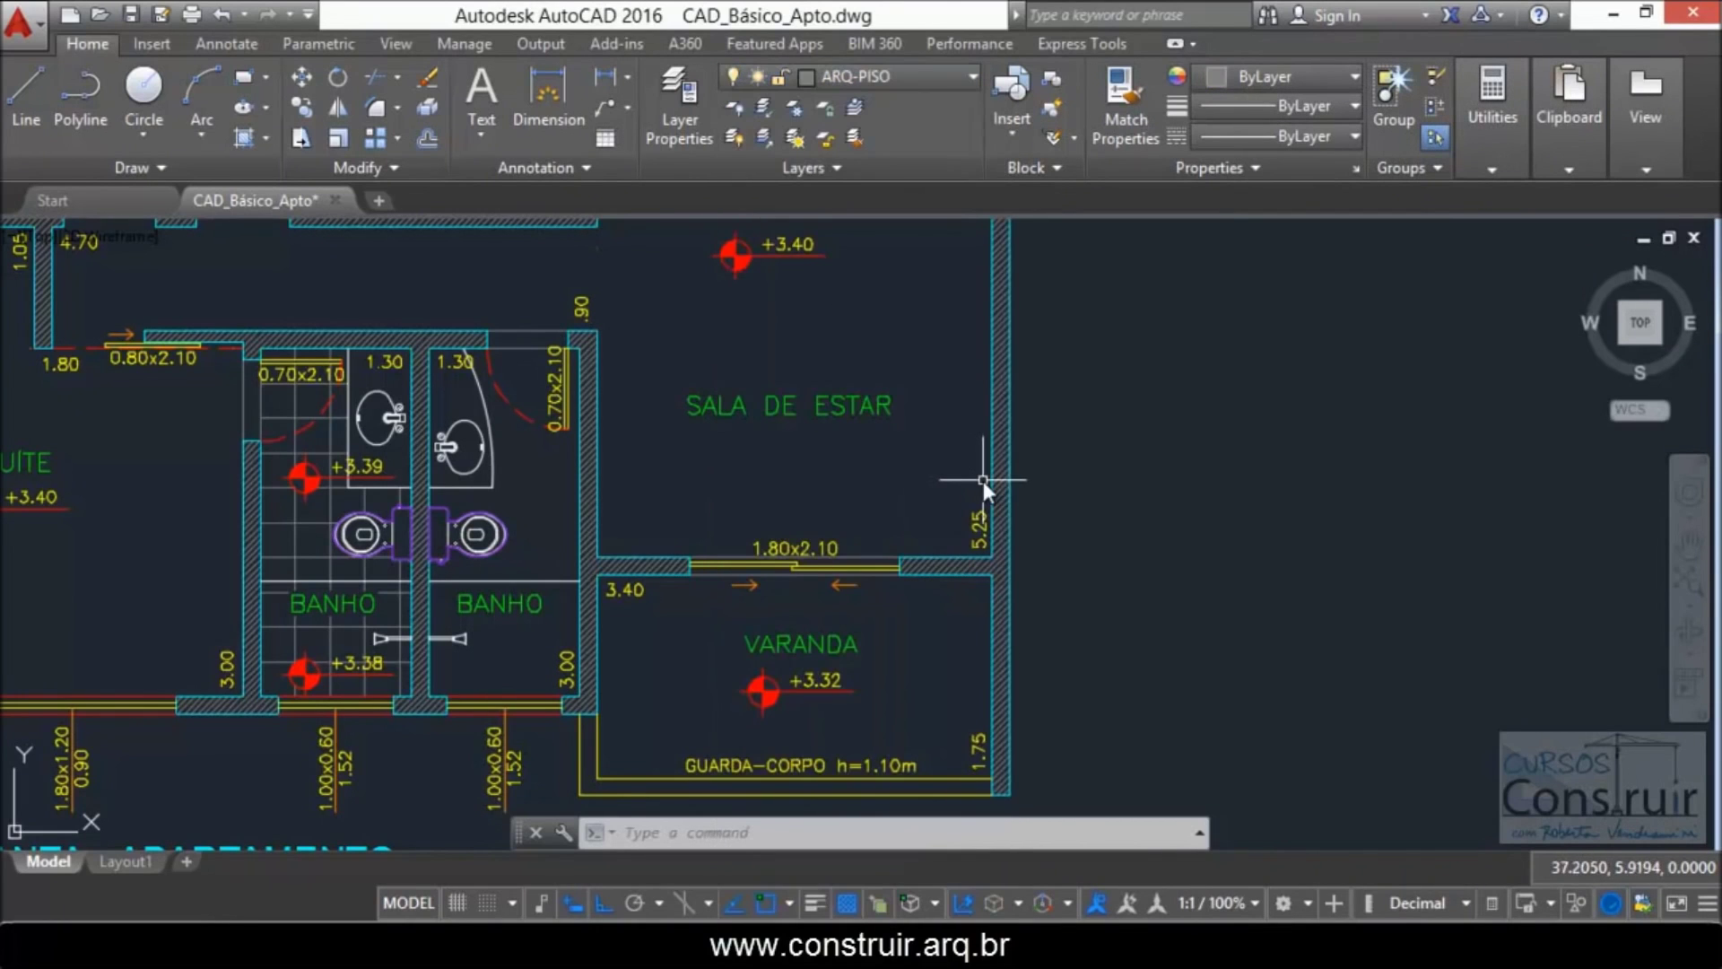
{"action": "scroll", "coordinate": [544, 530], "scroll_direction": "up", "scroll_amount": 2}
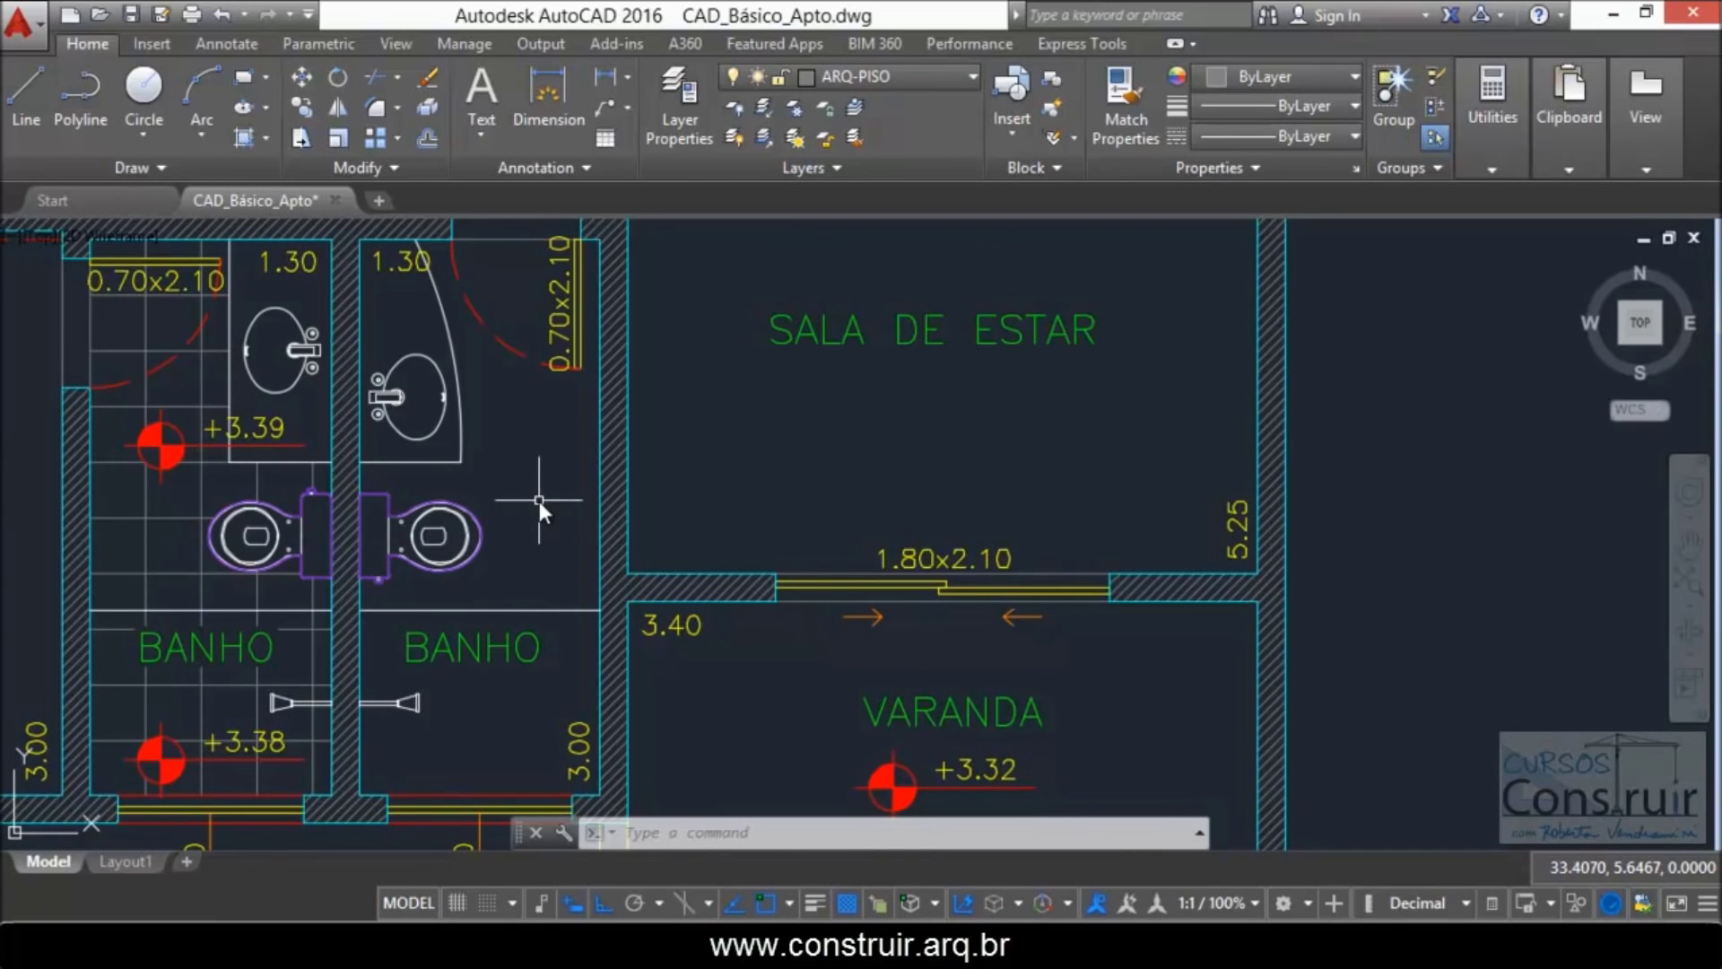
Step: Start a hatch inside the right bathroom, then cancel it without placing it
{"action": "type", "text": "h"}
{"action": "key", "text": "Return"}
{"action": "left_click", "coordinate": [520, 274]}
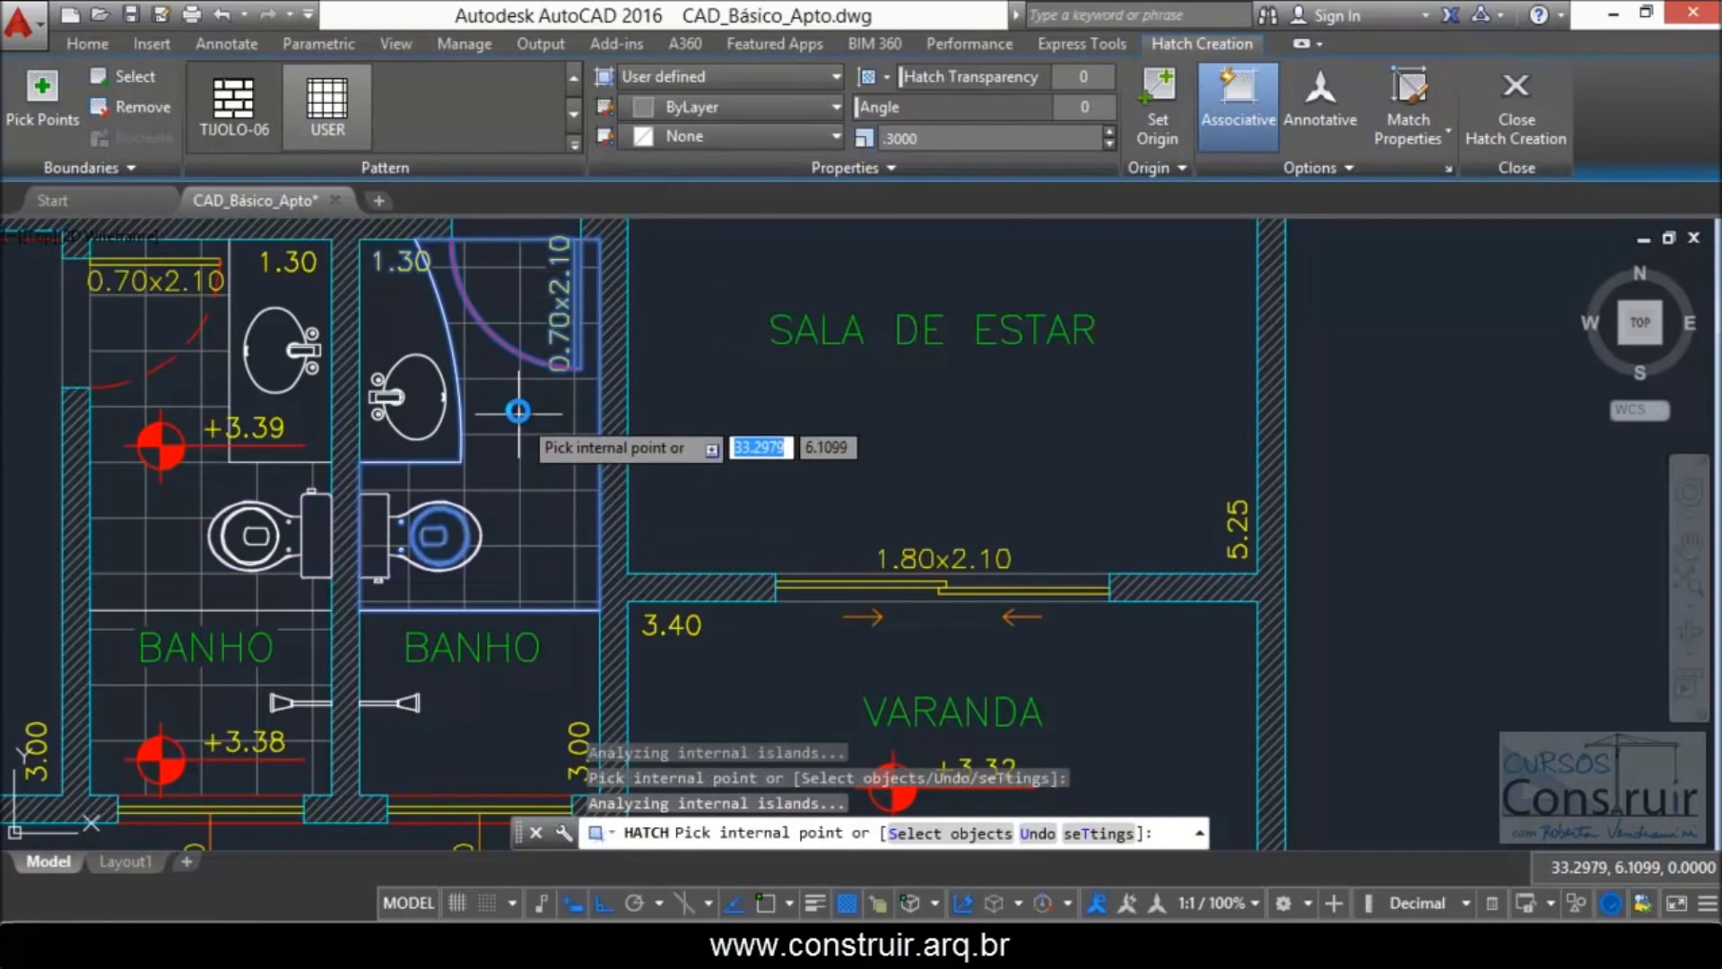
{"action": "scroll", "coordinate": [515, 392], "scroll_direction": "down", "scroll_amount": 2}
{"action": "scroll", "coordinate": [457, 561], "scroll_direction": "up", "scroll_amount": 2}
{"action": "scroll", "coordinate": [442, 481], "scroll_direction": "up", "scroll_amount": 2}
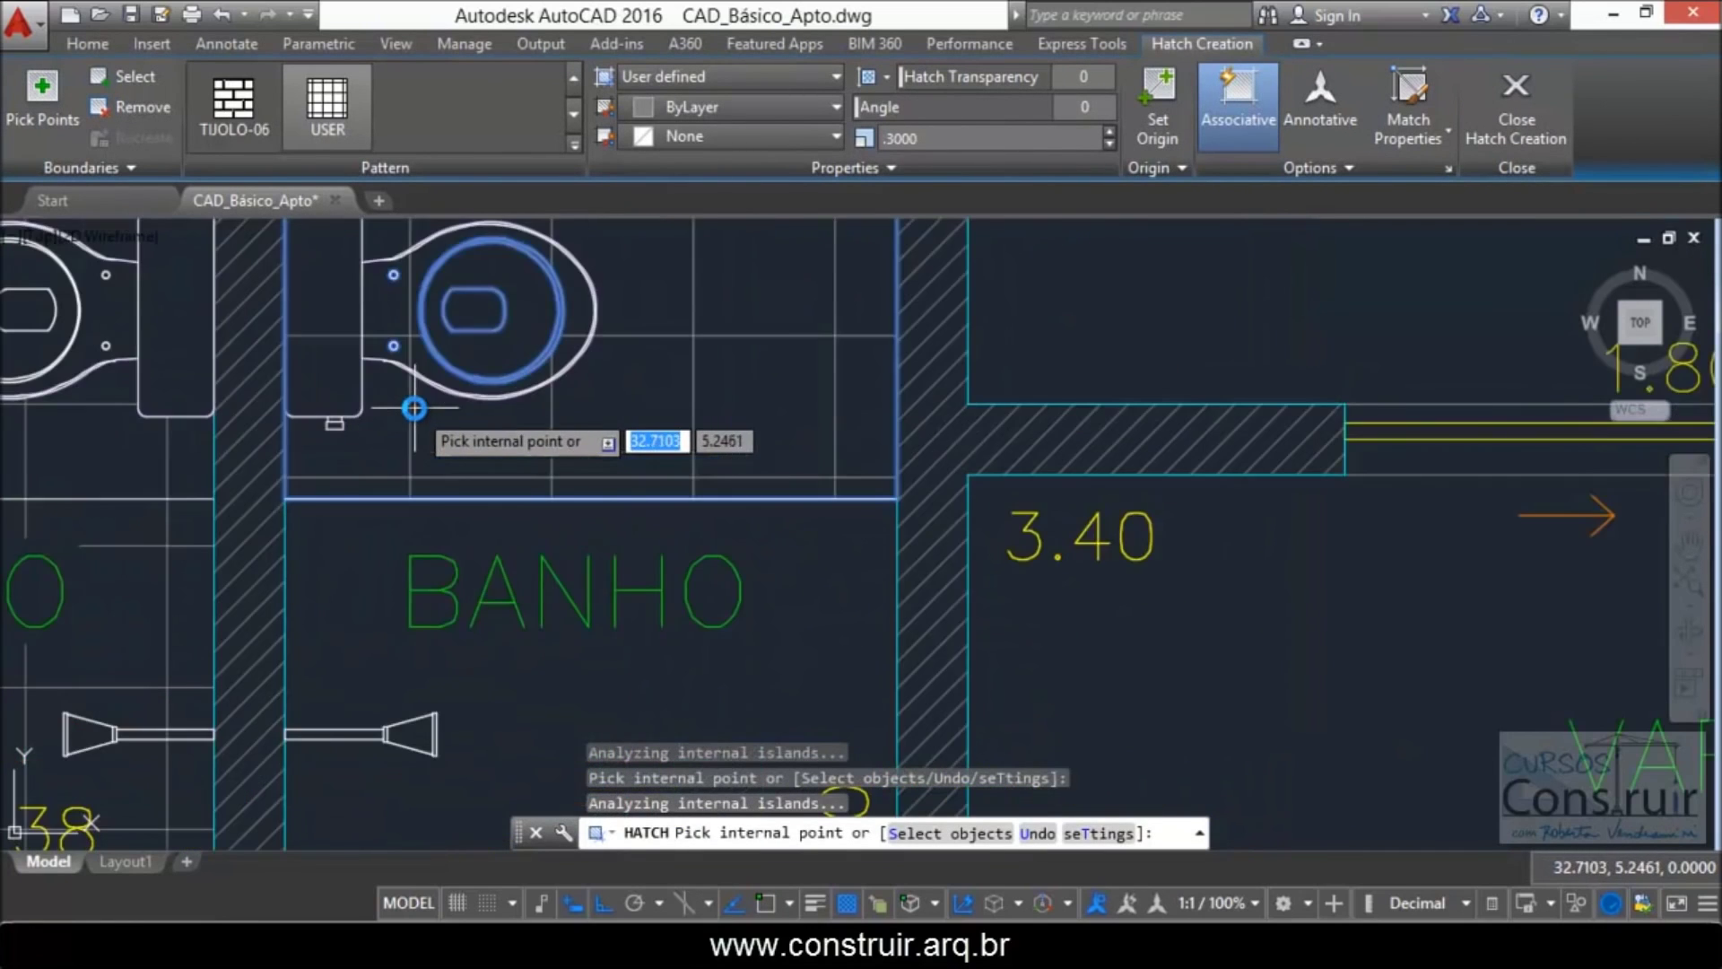
{"action": "scroll", "coordinate": [413, 408], "scroll_direction": "up", "scroll_amount": 2}
{"action": "scroll", "coordinate": [358, 404], "scroll_direction": "up", "scroll_amount": 1}
{"action": "scroll", "coordinate": [422, 444], "scroll_direction": "down", "scroll_amount": 3}
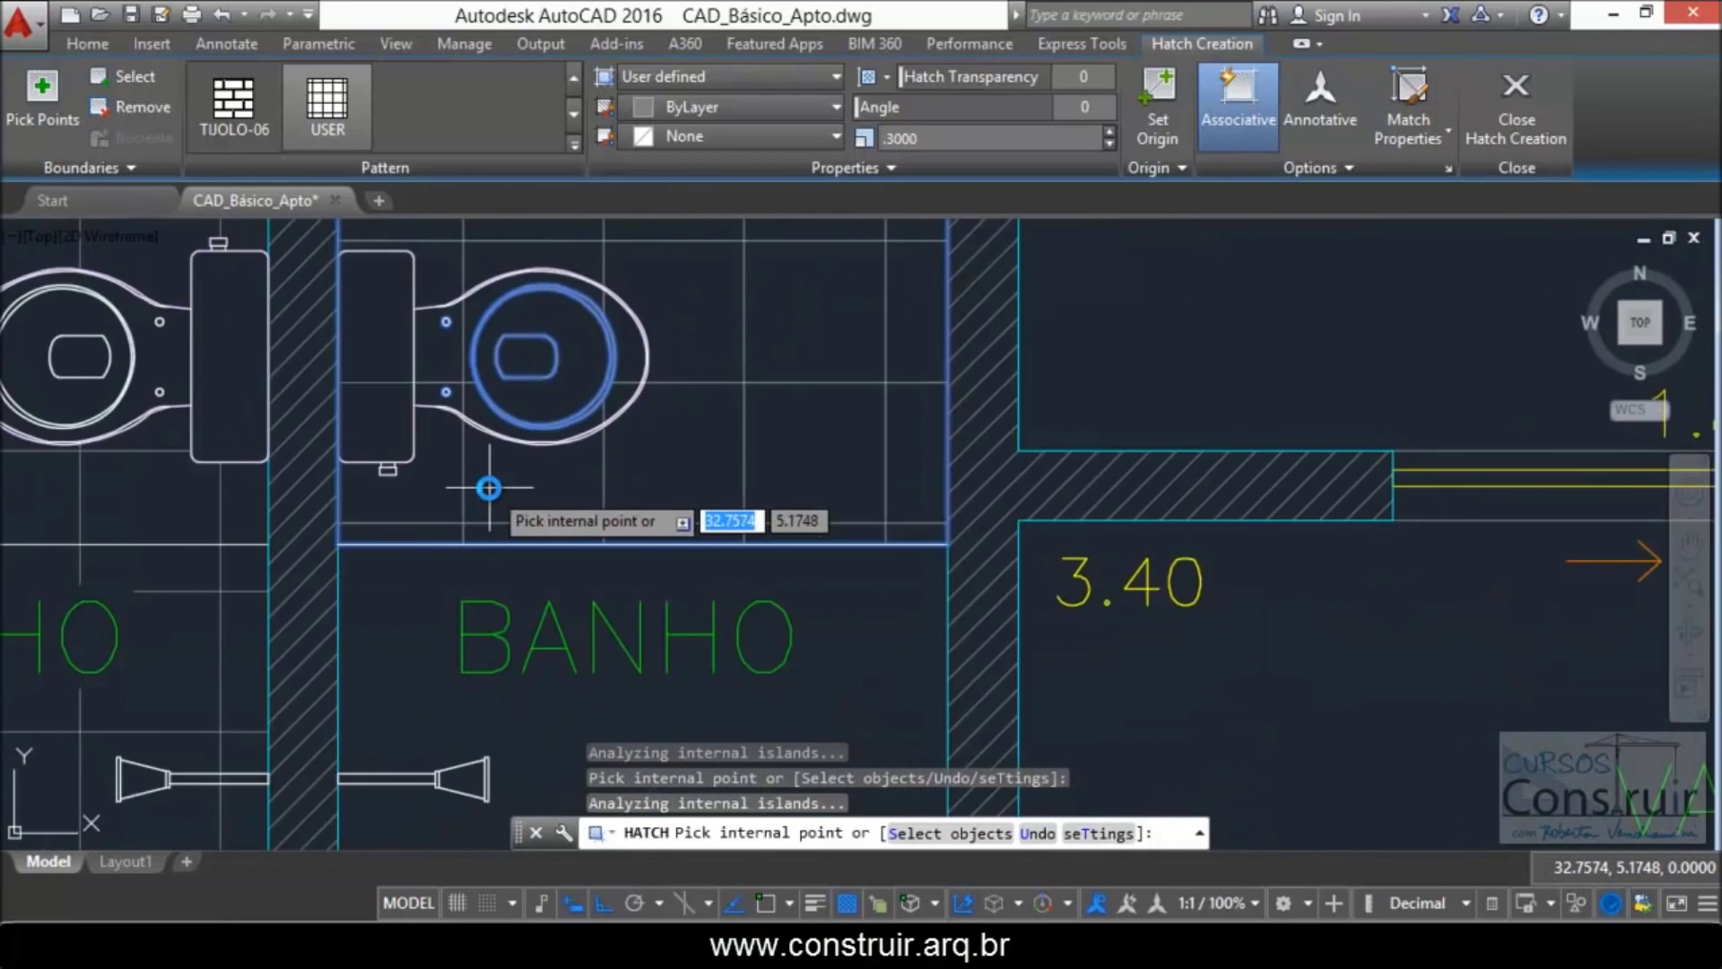
{"action": "scroll", "coordinate": [488, 485], "scroll_direction": "down", "scroll_amount": 2}
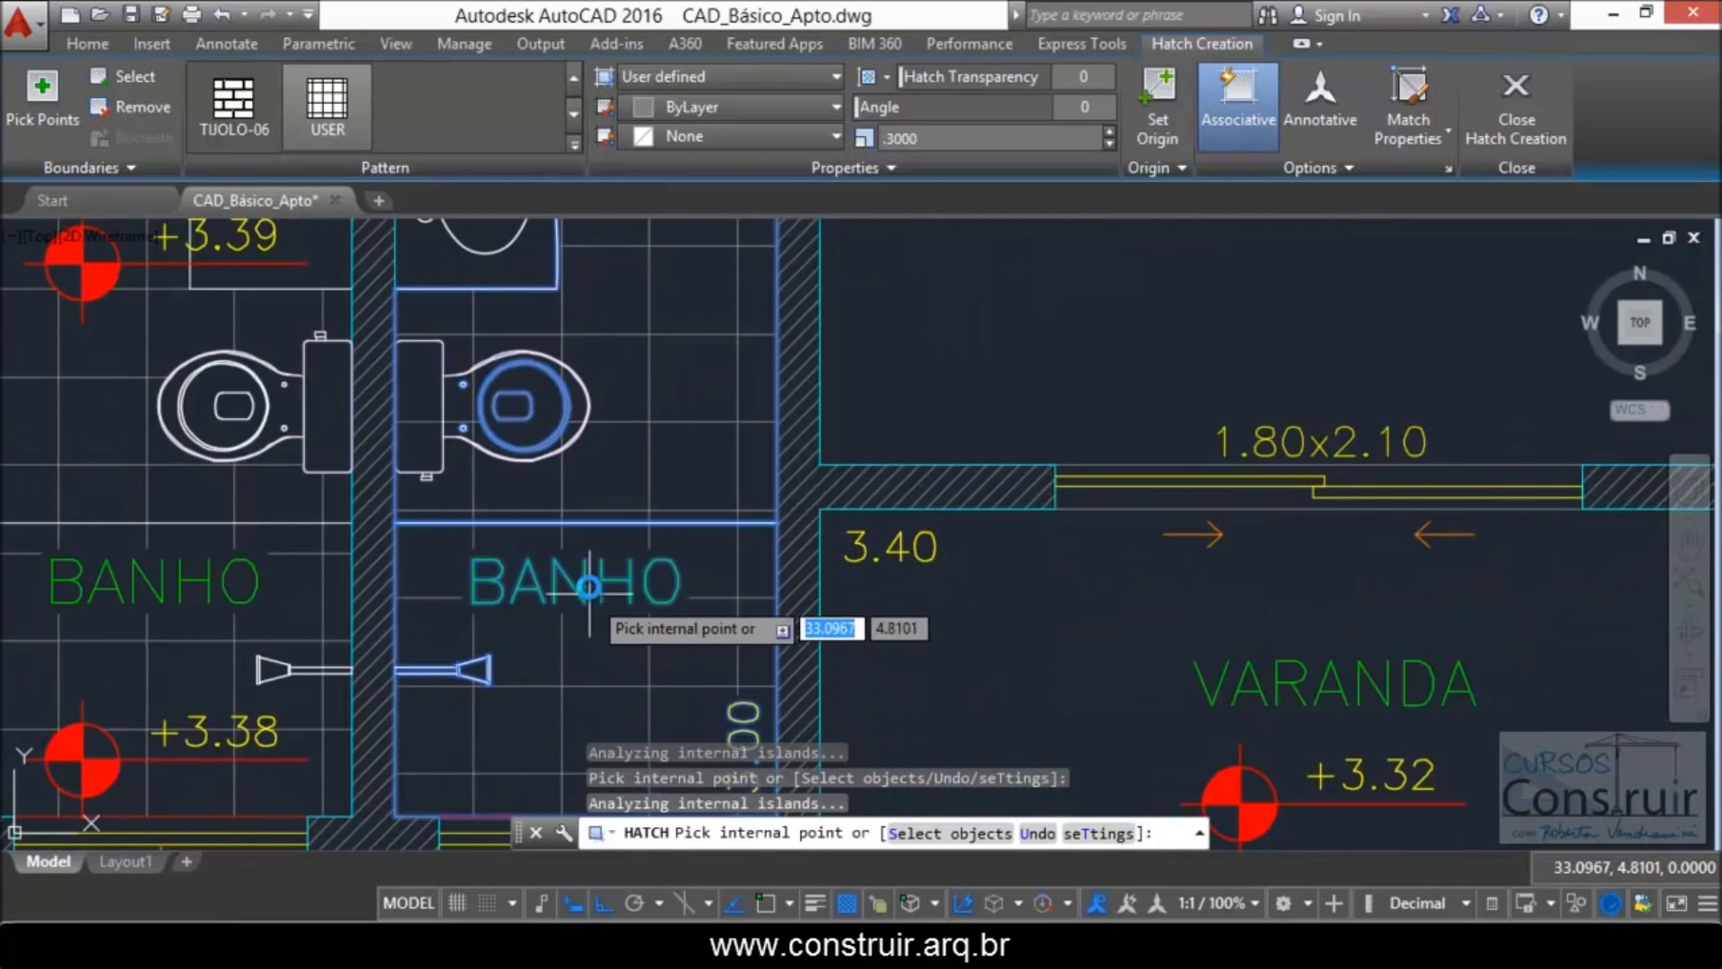
{"action": "key", "text": "Escape"}
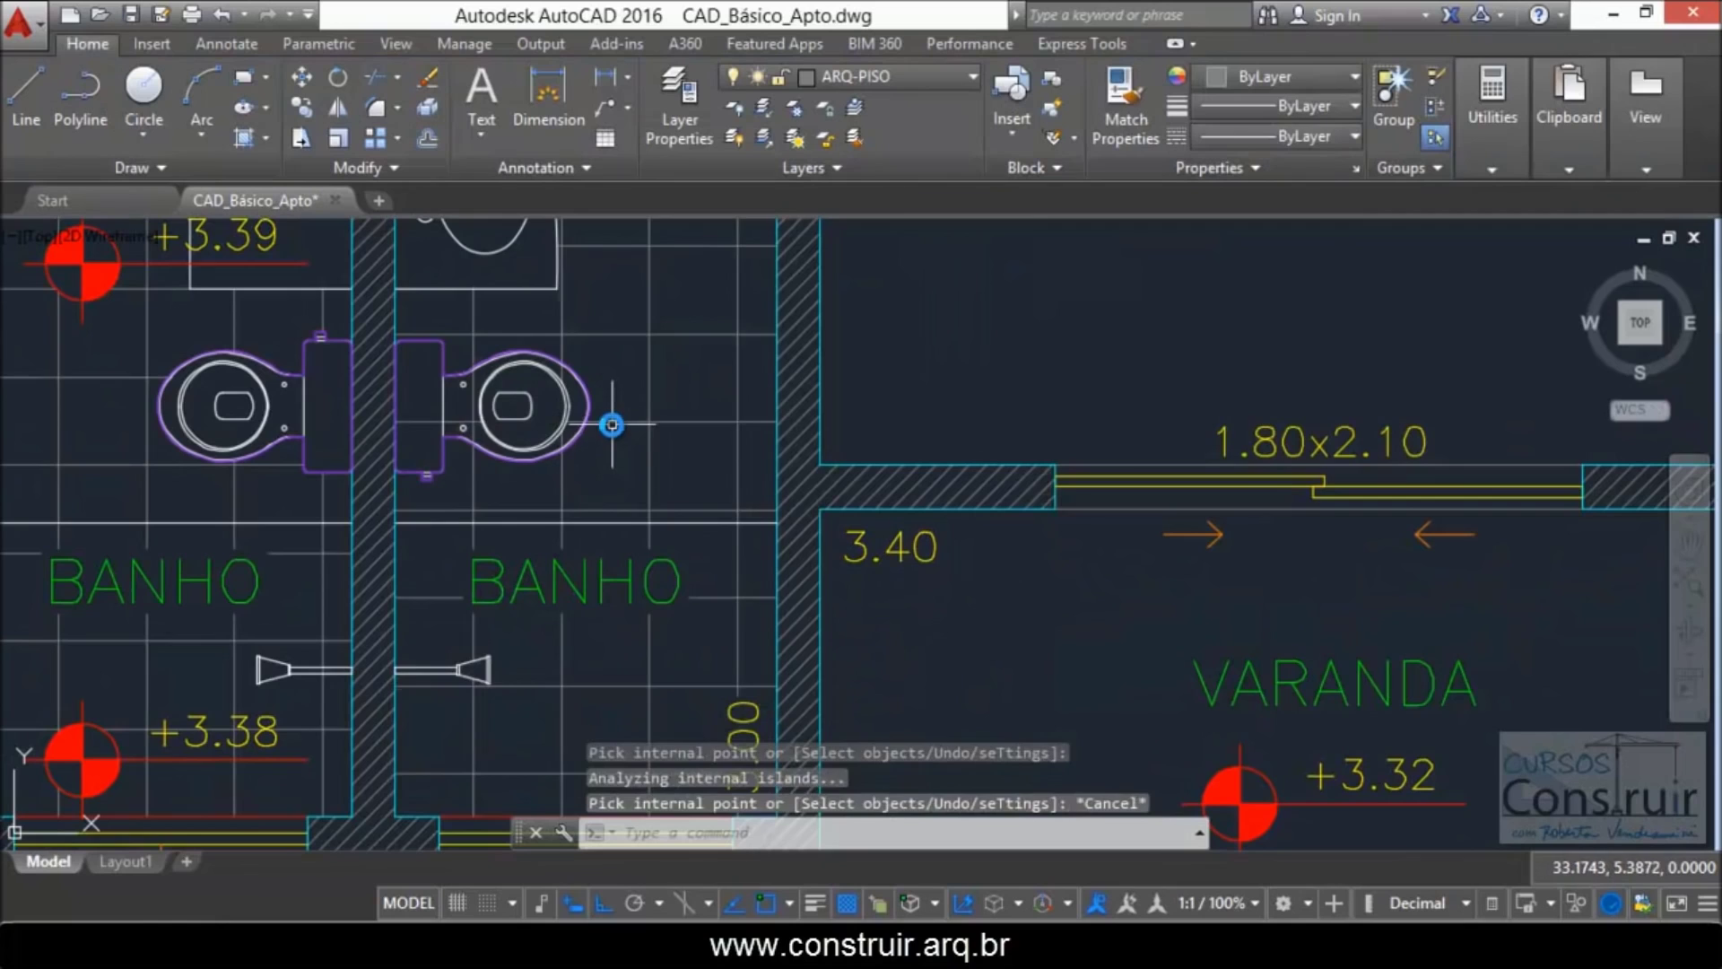
Step: Delete the existing tile-grid floor hatch from the right BANHO
{"action": "left_click", "coordinate": [612, 423]}
{"action": "key", "text": "Delete"}
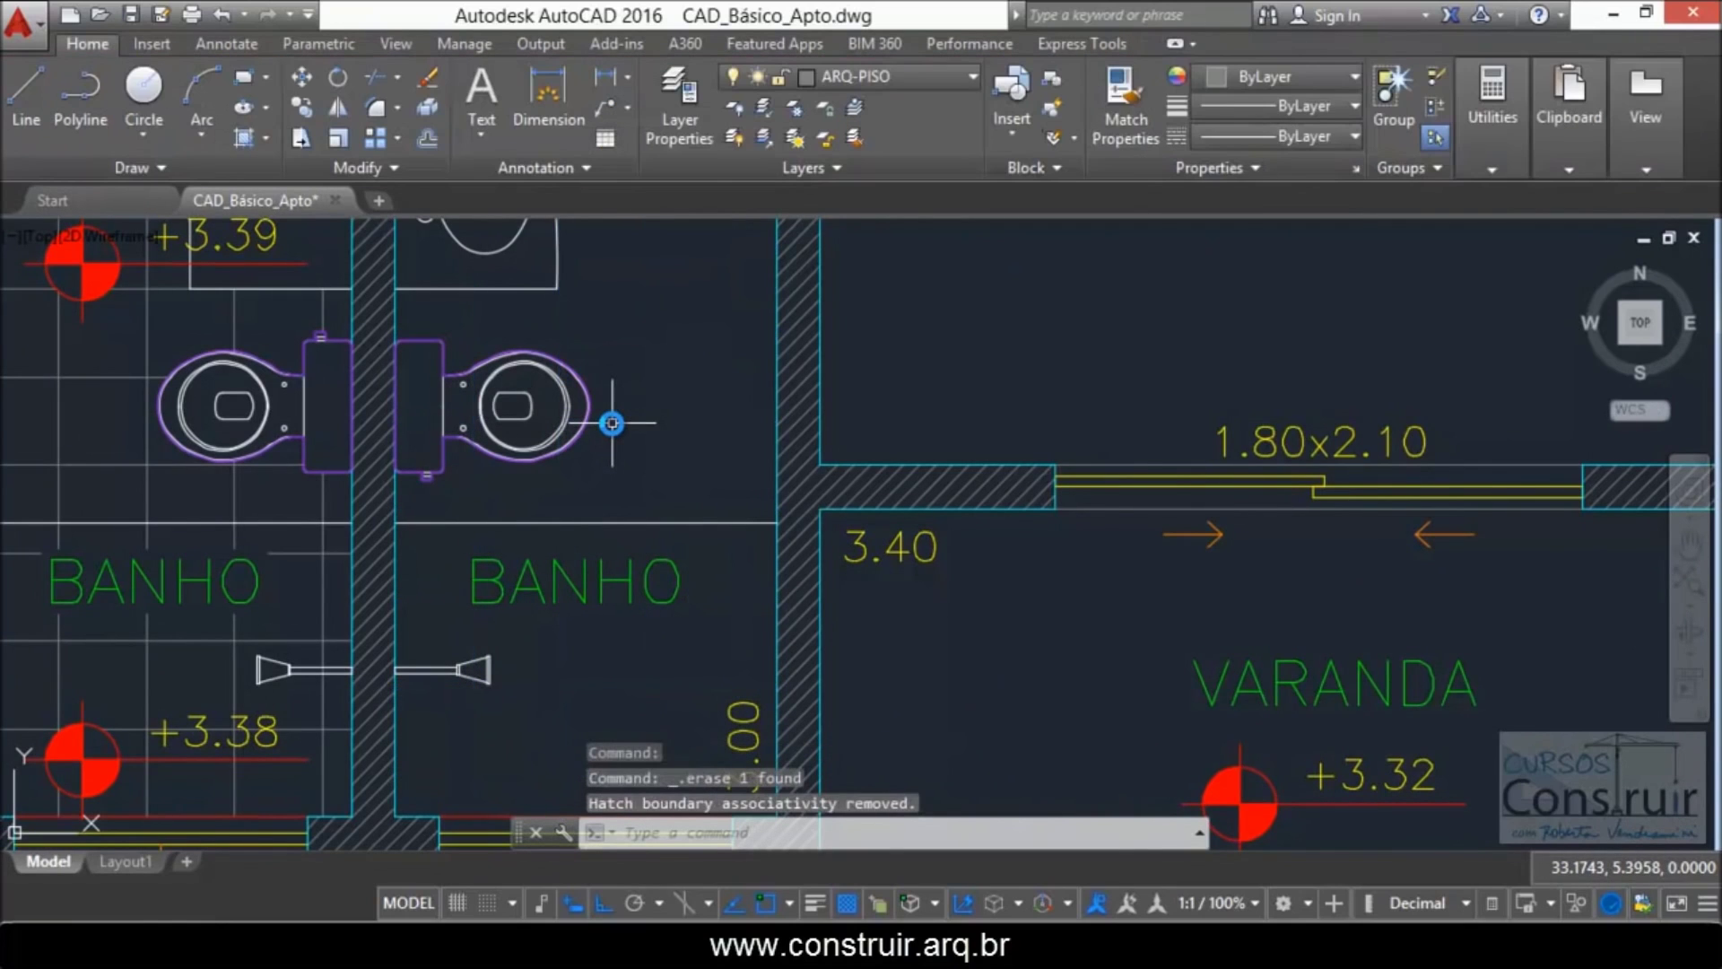
{"action": "scroll", "coordinate": [516, 415], "scroll_direction": "up", "scroll_amount": 4}
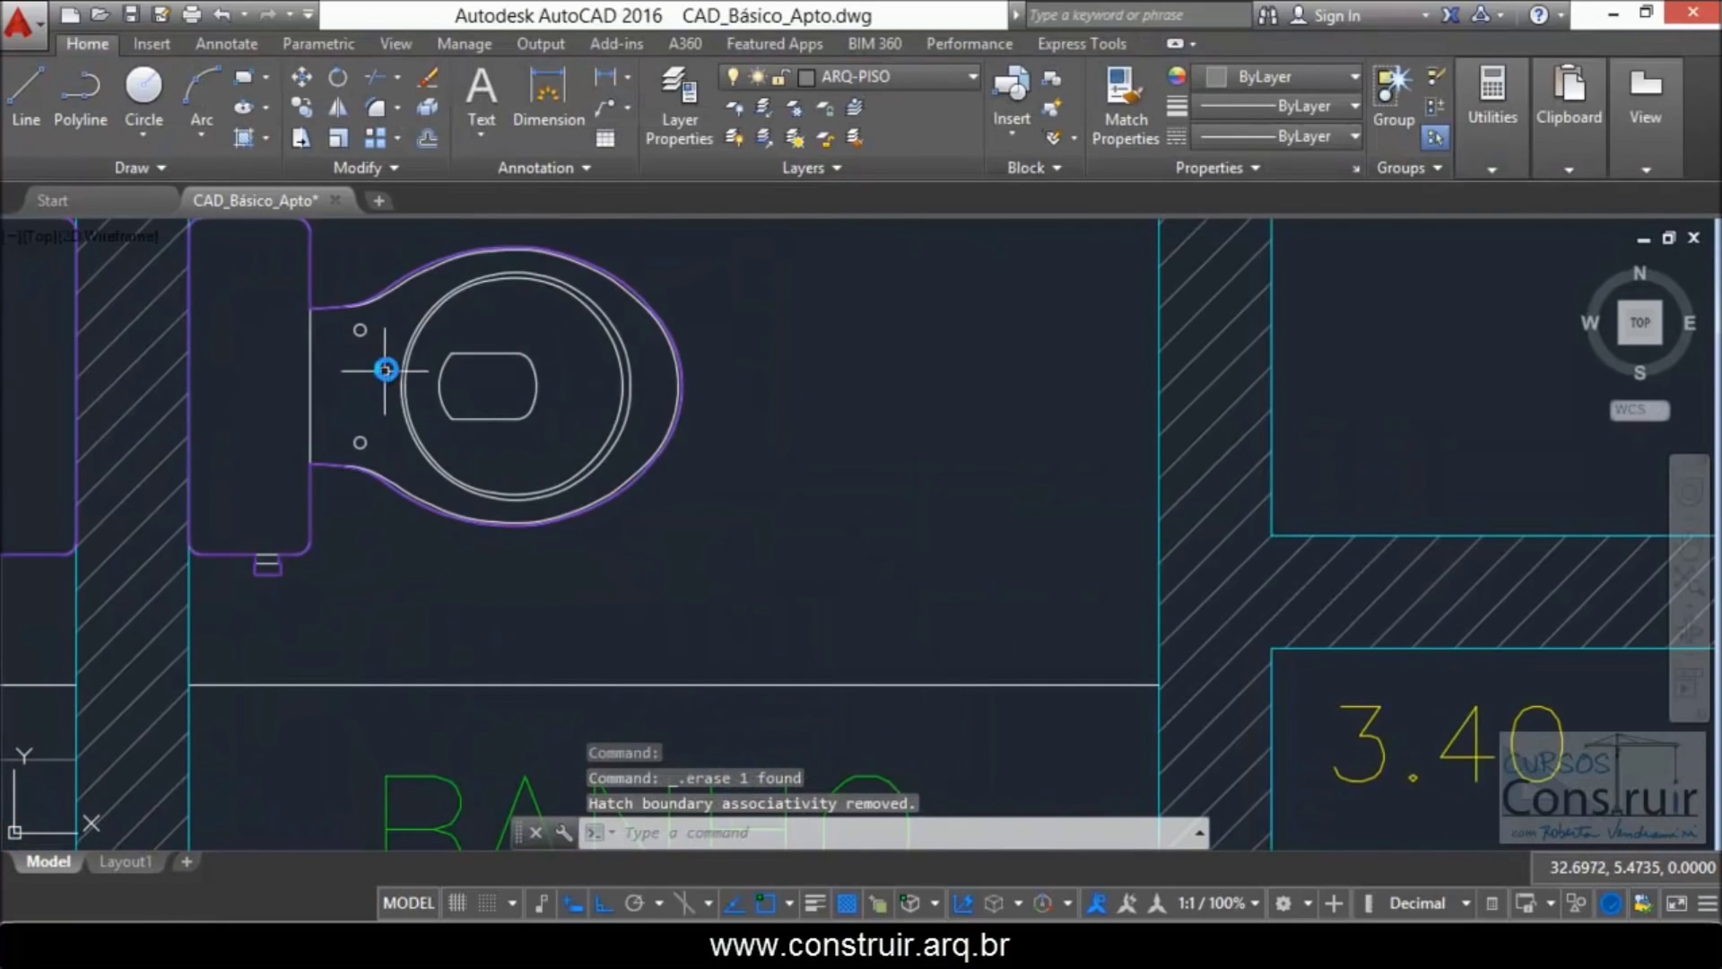
Step: Send the right bathroom's toilet to the back of the draw order
{"action": "left_click", "coordinate": [406, 357]}
{"action": "right_click", "coordinate": [407, 359]}
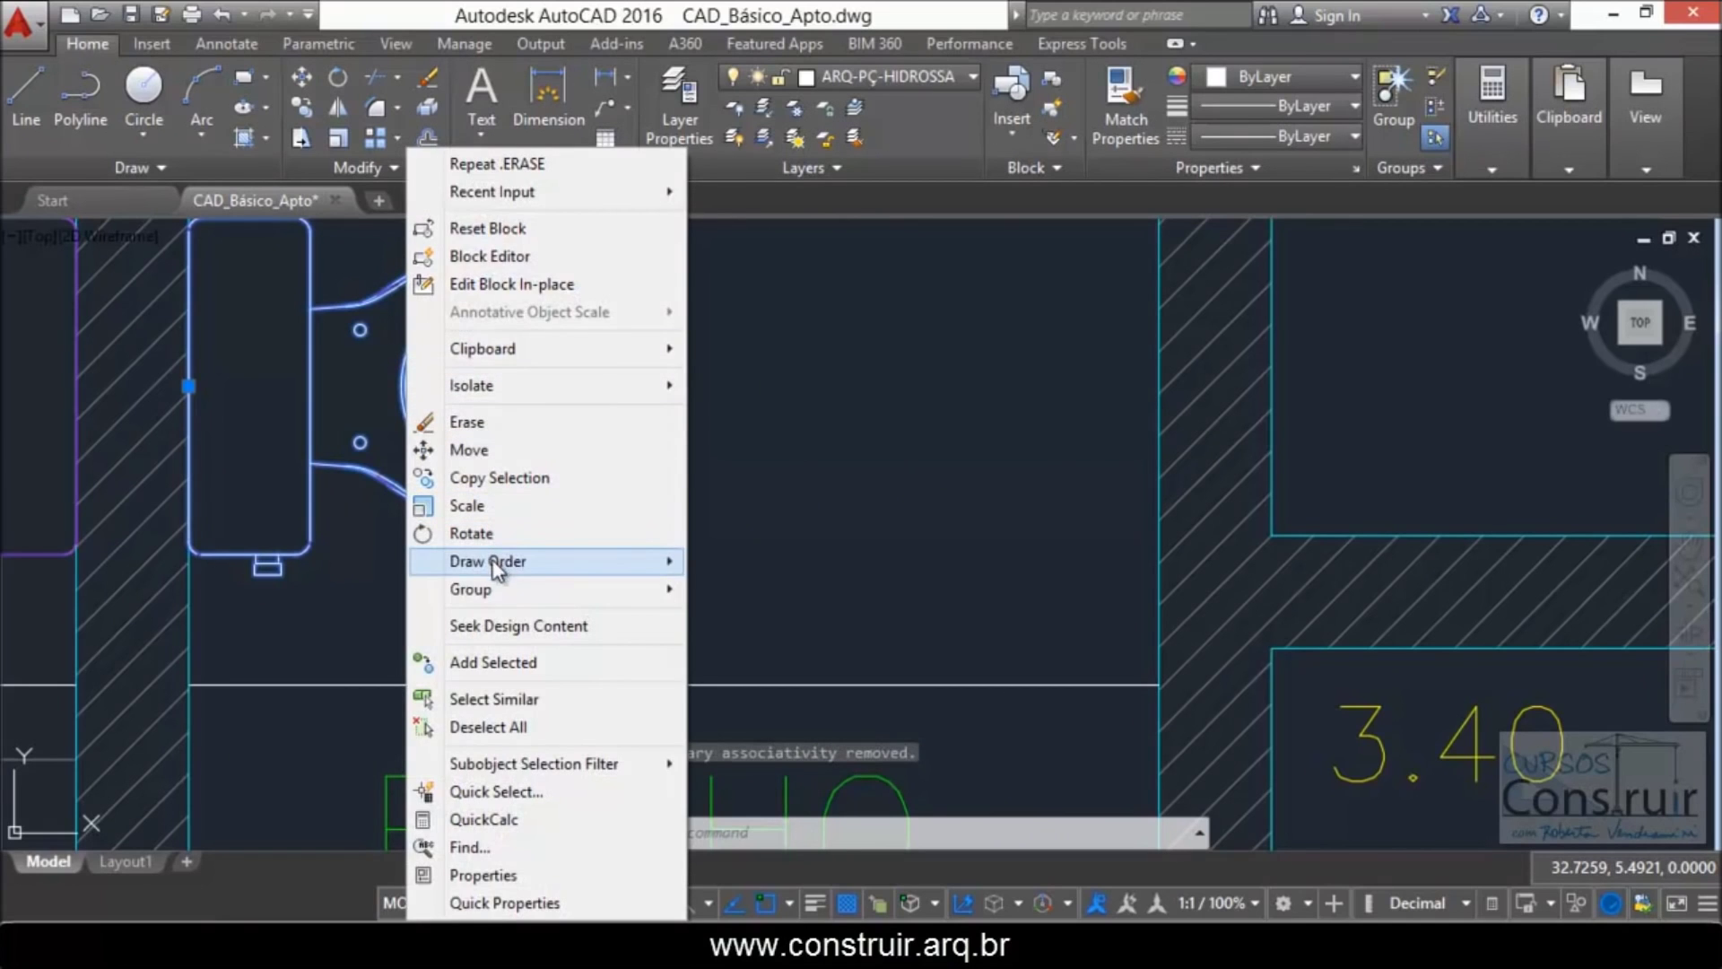
{"action": "left_click", "coordinate": [780, 583]}
{"action": "scroll", "coordinate": [716, 546], "scroll_direction": "down", "scroll_amount": 4}
{"action": "scroll", "coordinate": [716, 546], "scroll_direction": "down", "scroll_amount": 2}
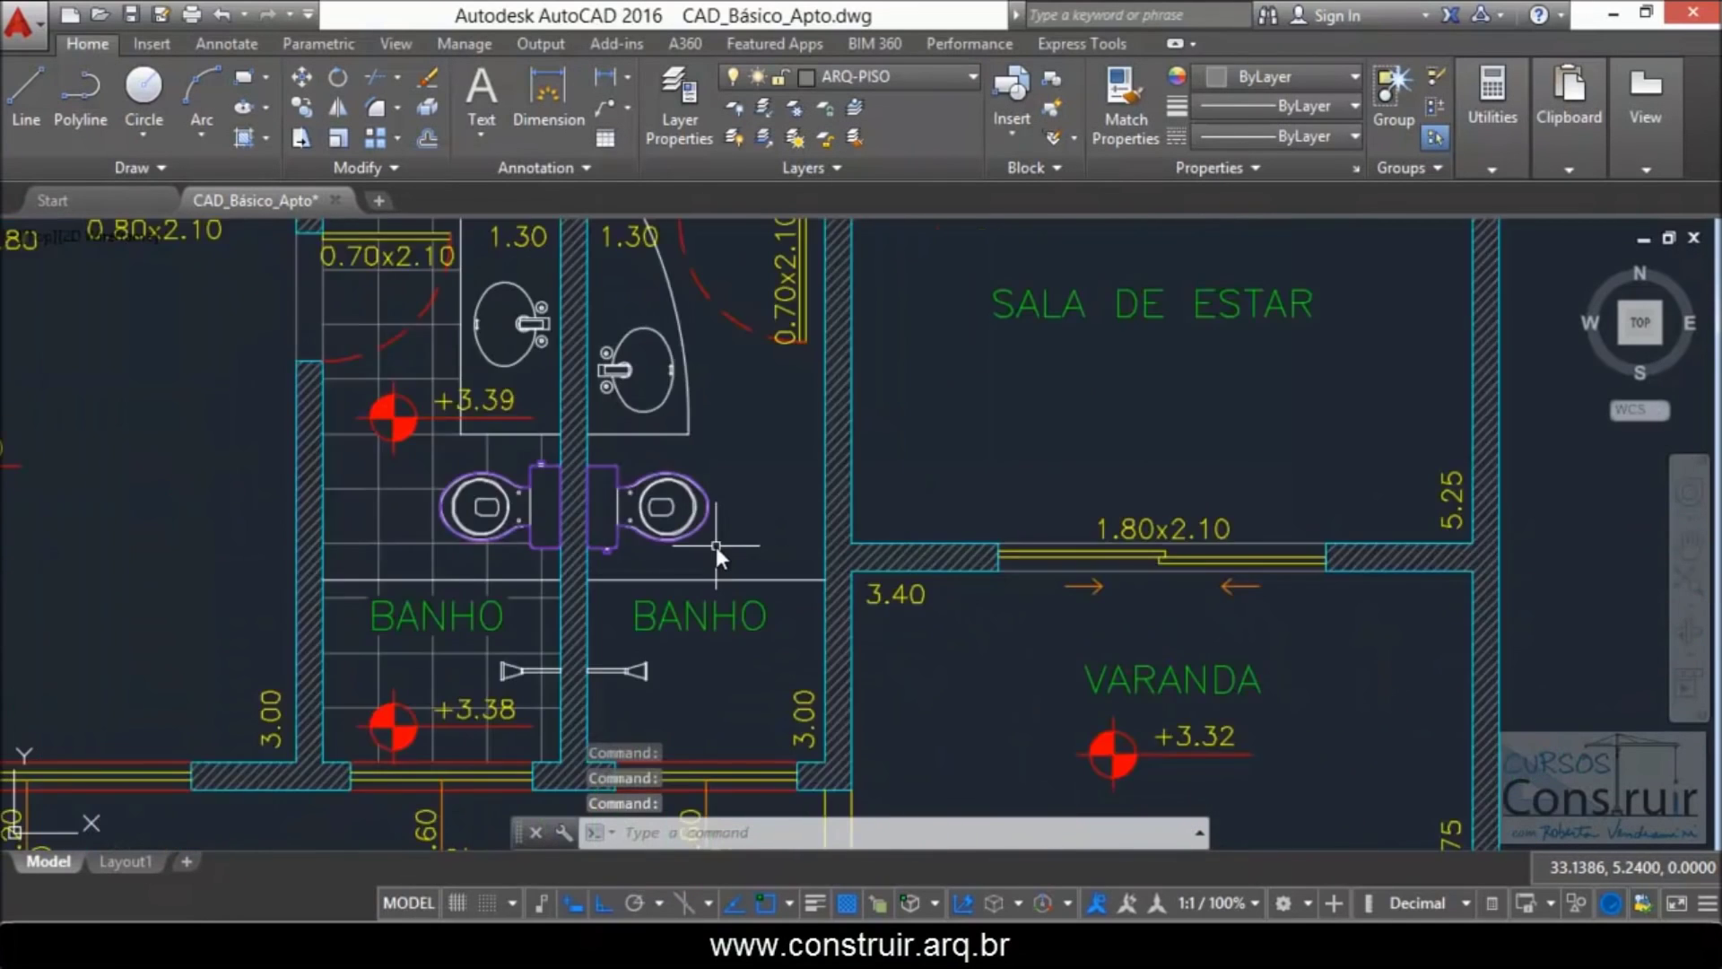
{"action": "scroll", "coordinate": [809, 482], "scroll_direction": "down", "scroll_amount": 3}
{"action": "scroll", "coordinate": [854, 489], "scroll_direction": "up", "scroll_amount": 2}
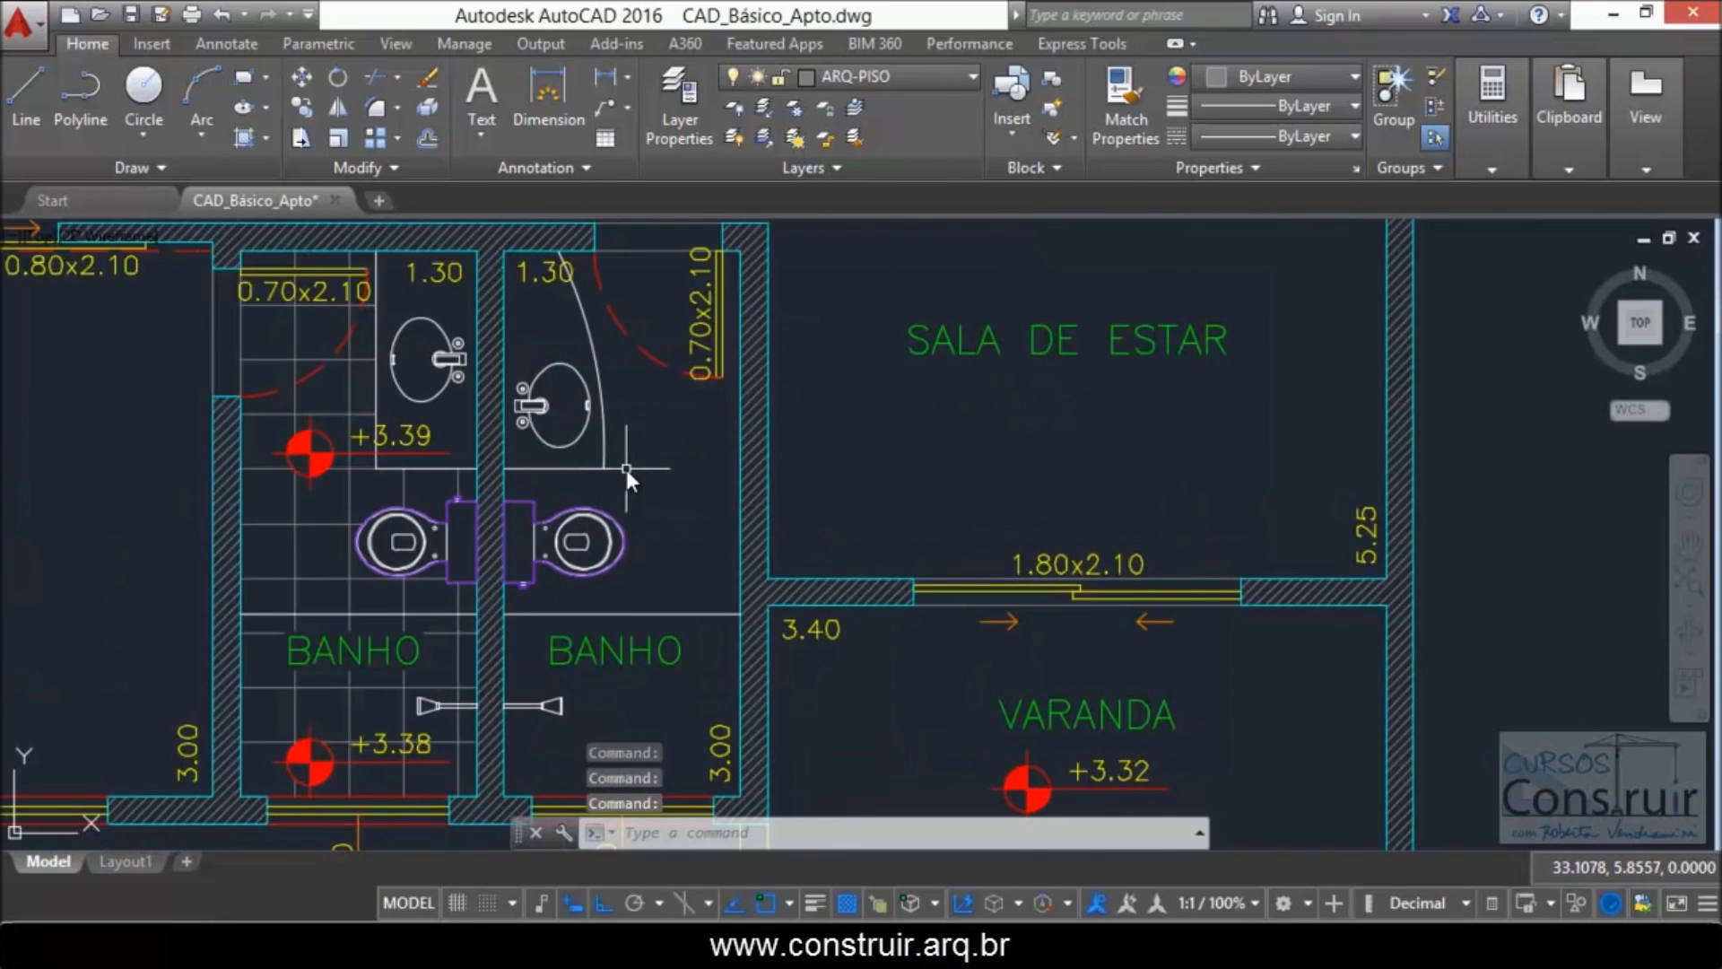
{"action": "type", "text": "H"}
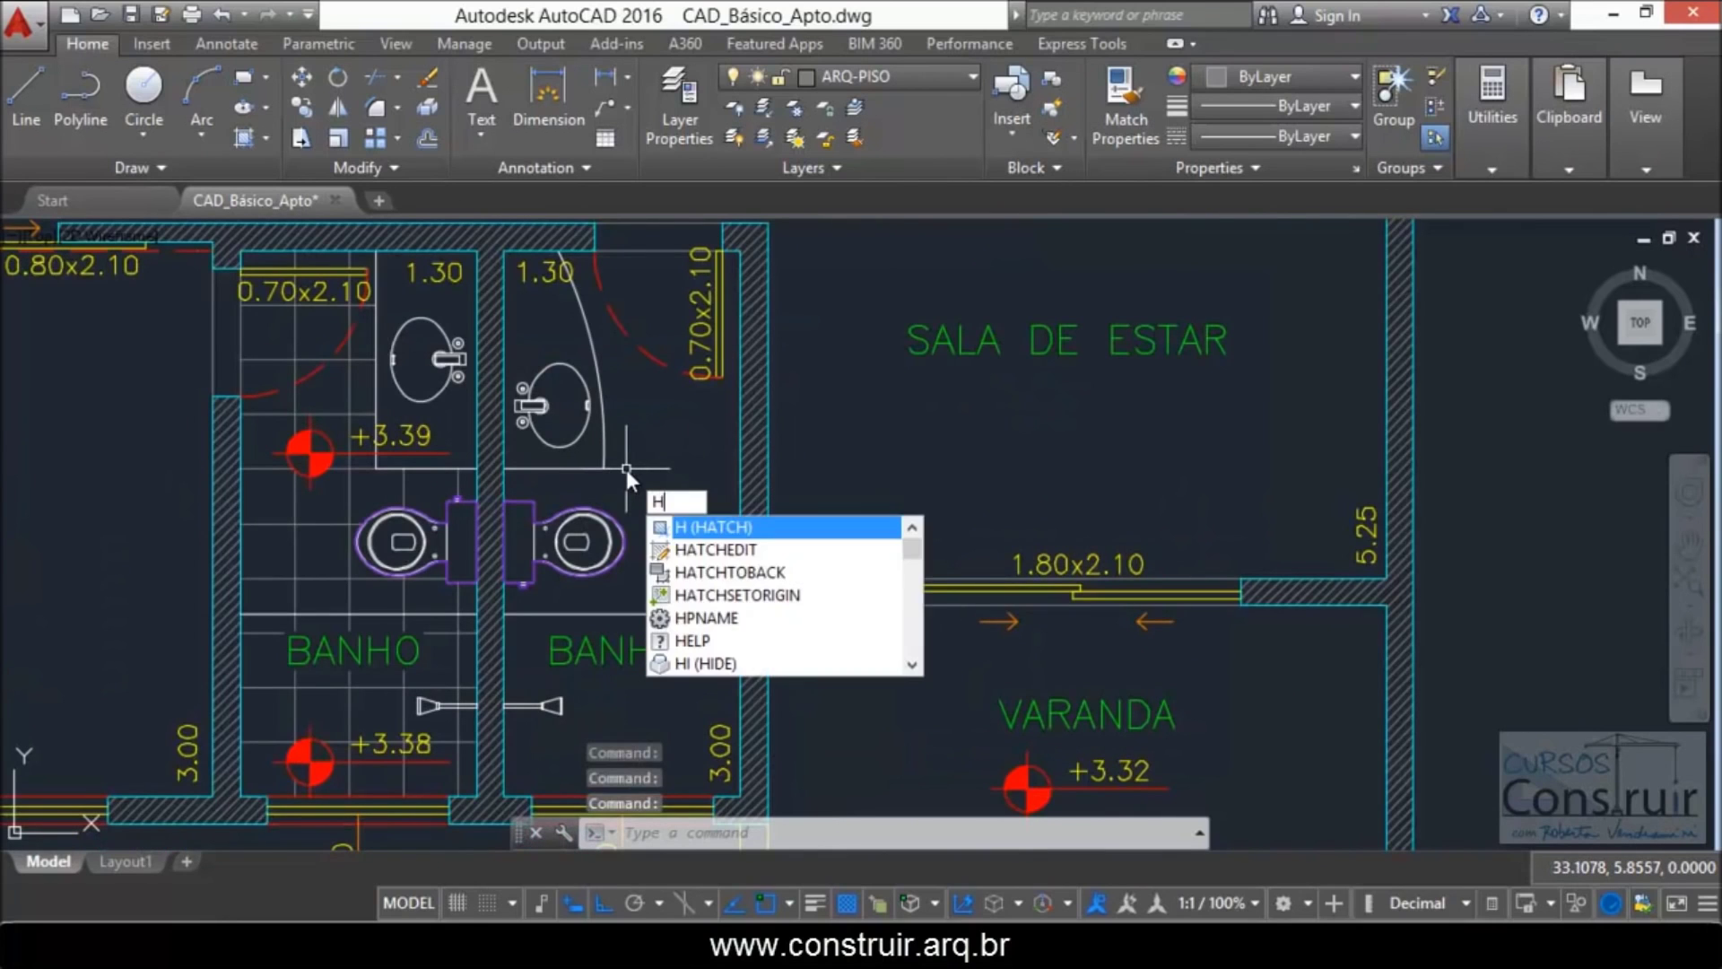
{"action": "key", "text": "Return"}
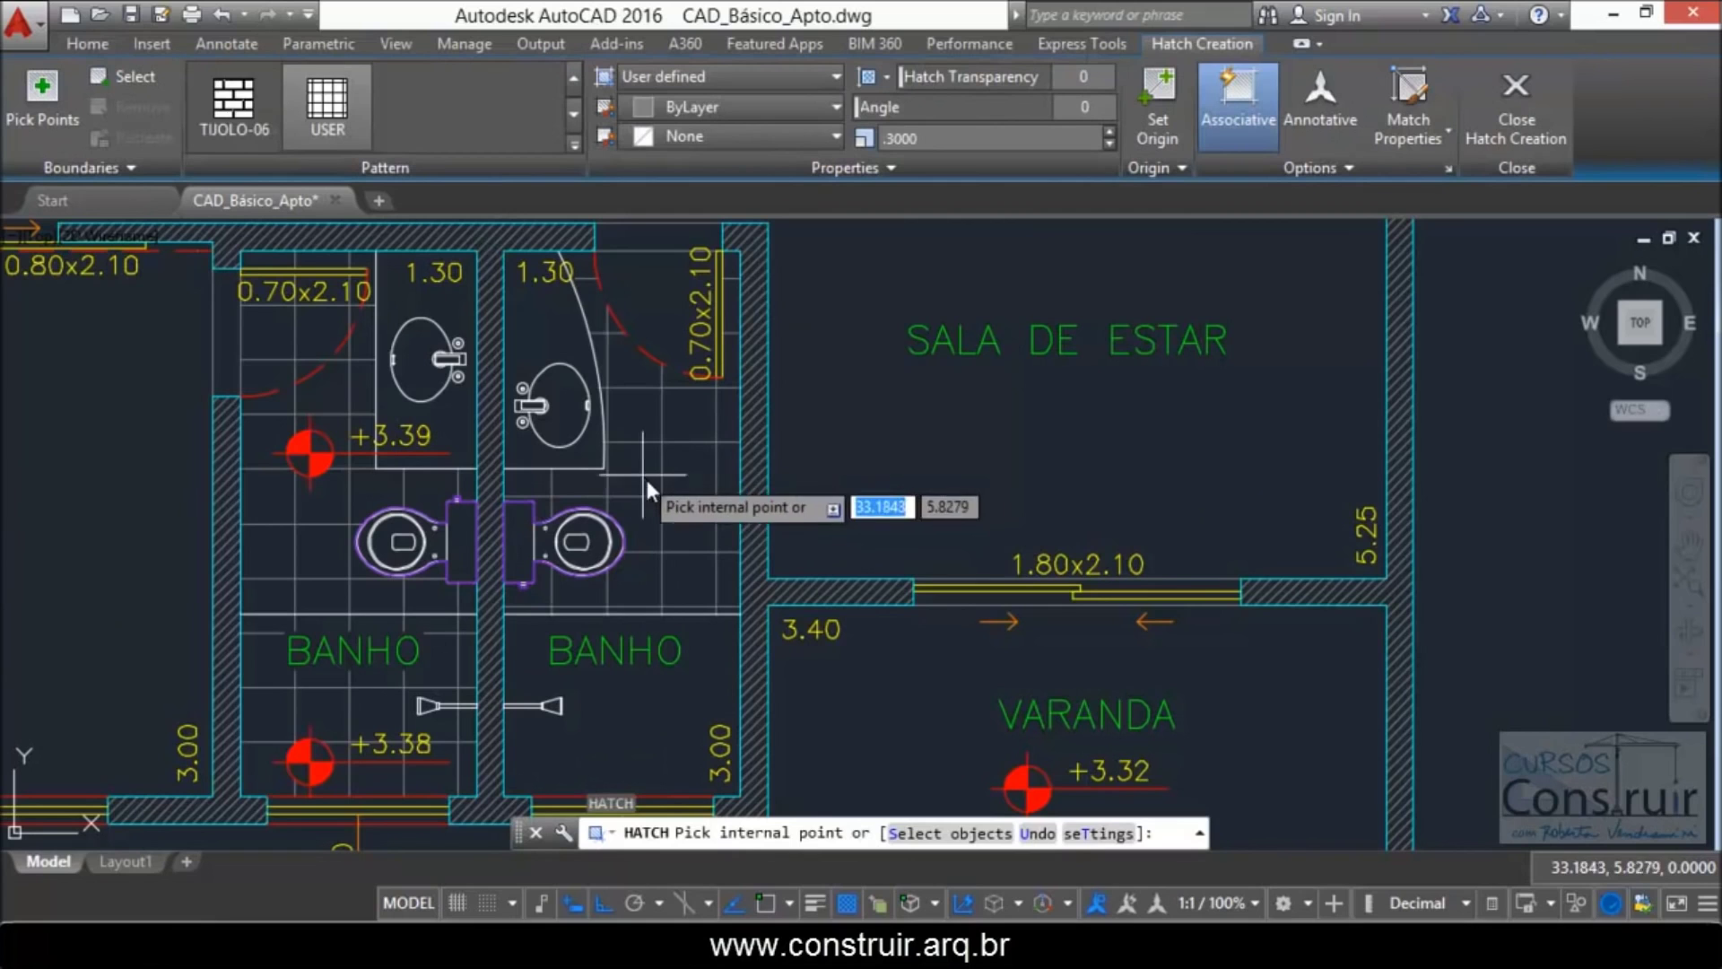
{"action": "left_click", "coordinate": [644, 485]}
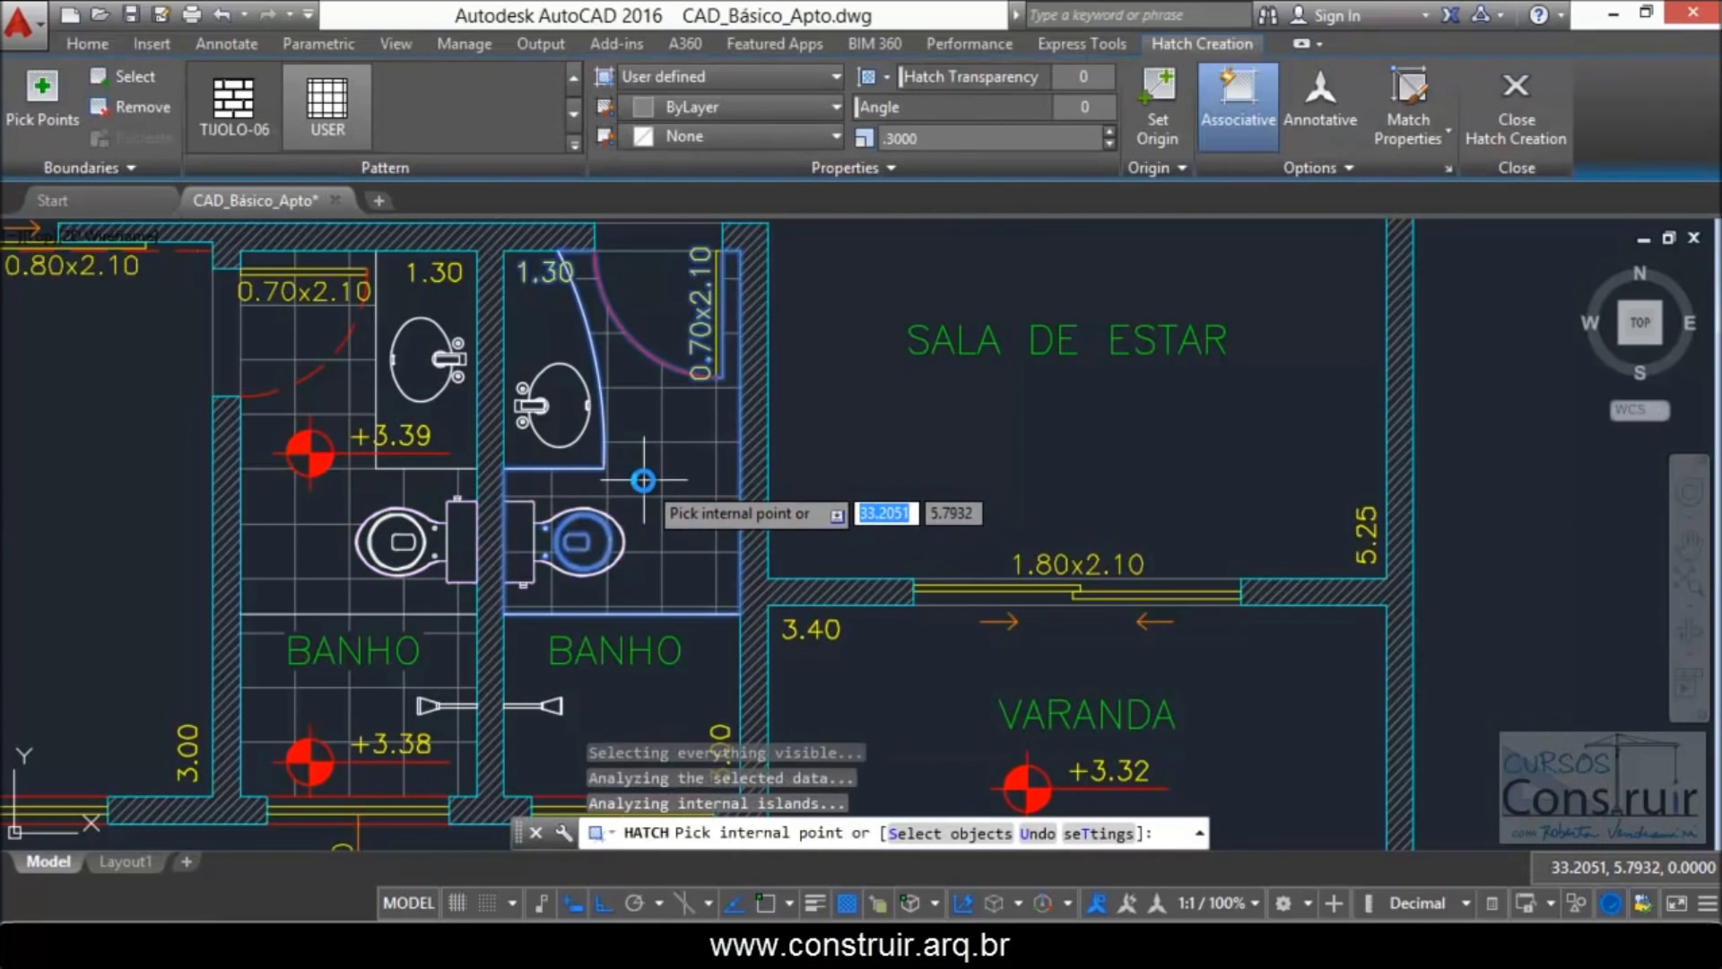
{"action": "scroll", "coordinate": [636, 568], "scroll_direction": "up", "scroll_amount": 4}
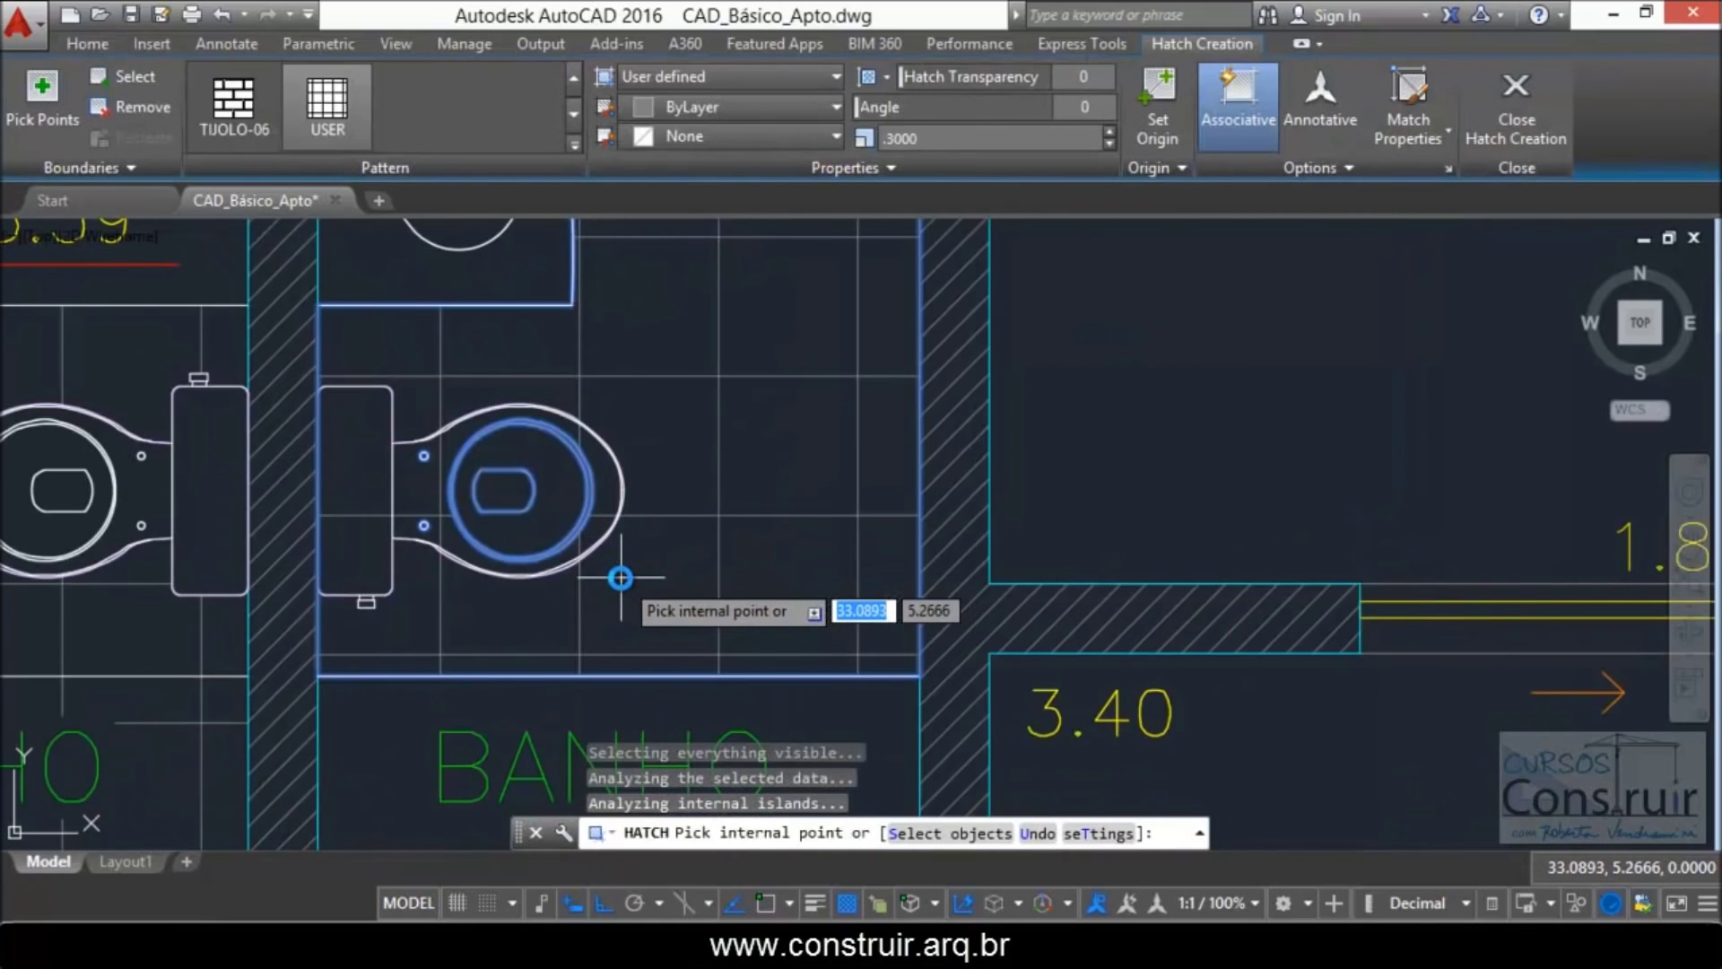
{"action": "scroll", "coordinate": [498, 538], "scroll_direction": "up", "scroll_amount": 2}
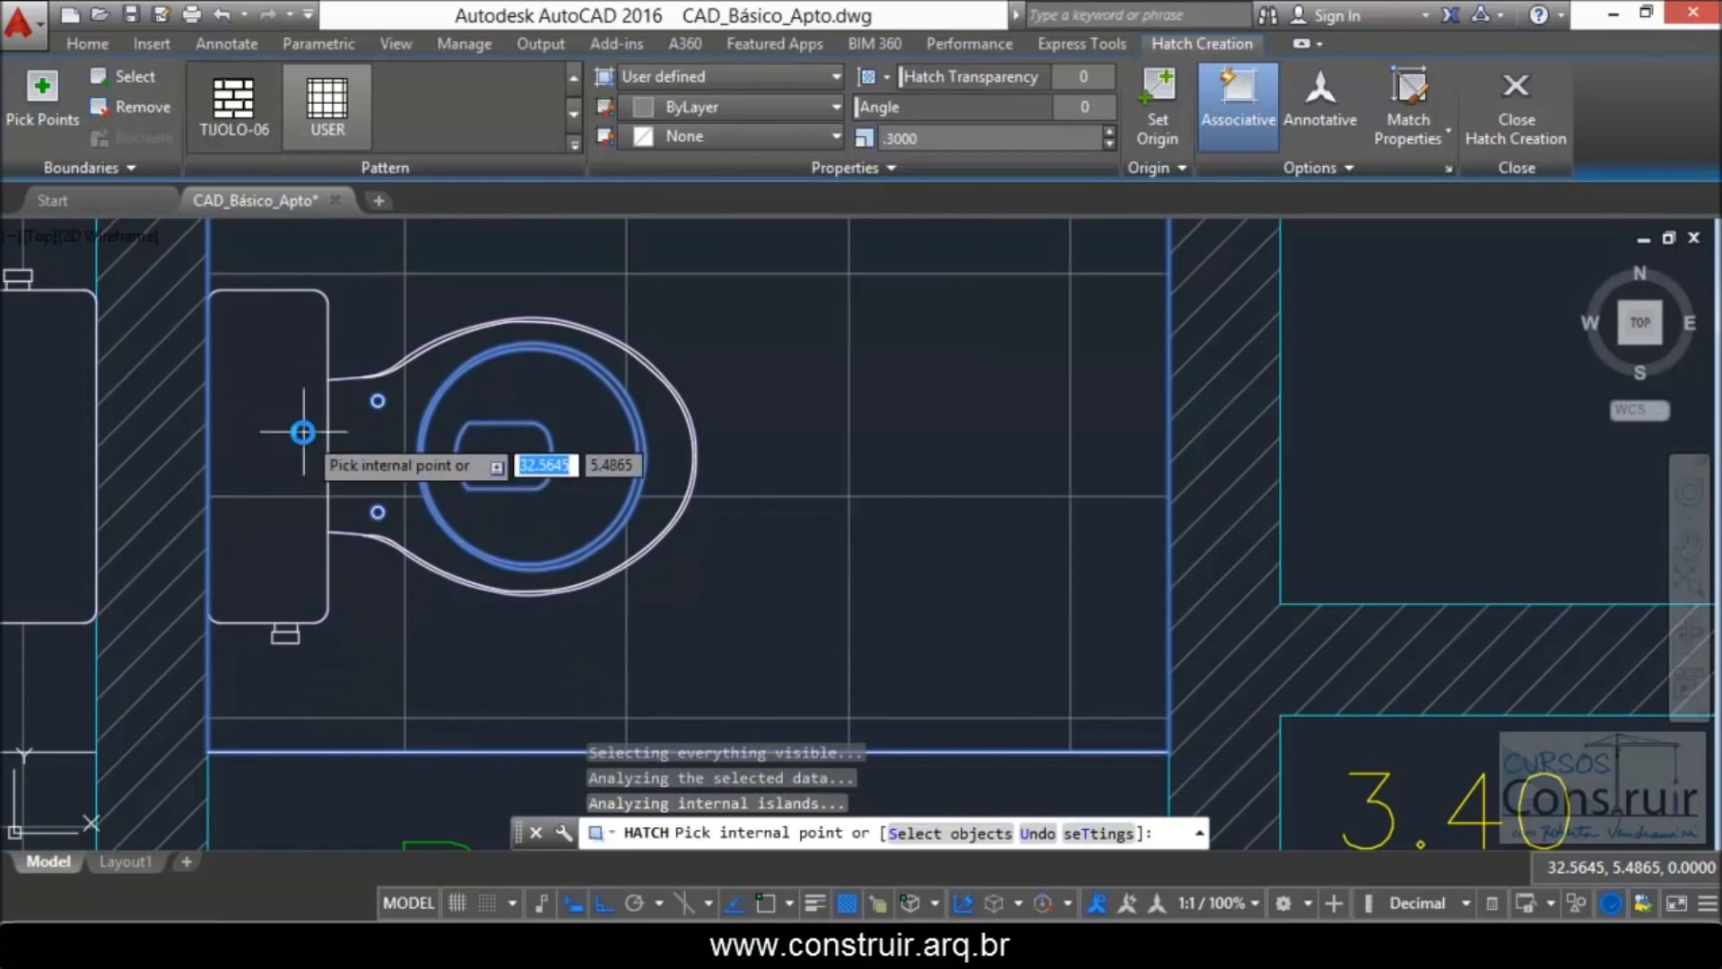
{"action": "key", "text": "Escape"}
{"action": "scroll", "coordinate": [665, 426], "scroll_direction": "down", "scroll_amount": 2}
{"action": "scroll", "coordinate": [673, 385], "scroll_direction": "down", "scroll_amount": 2}
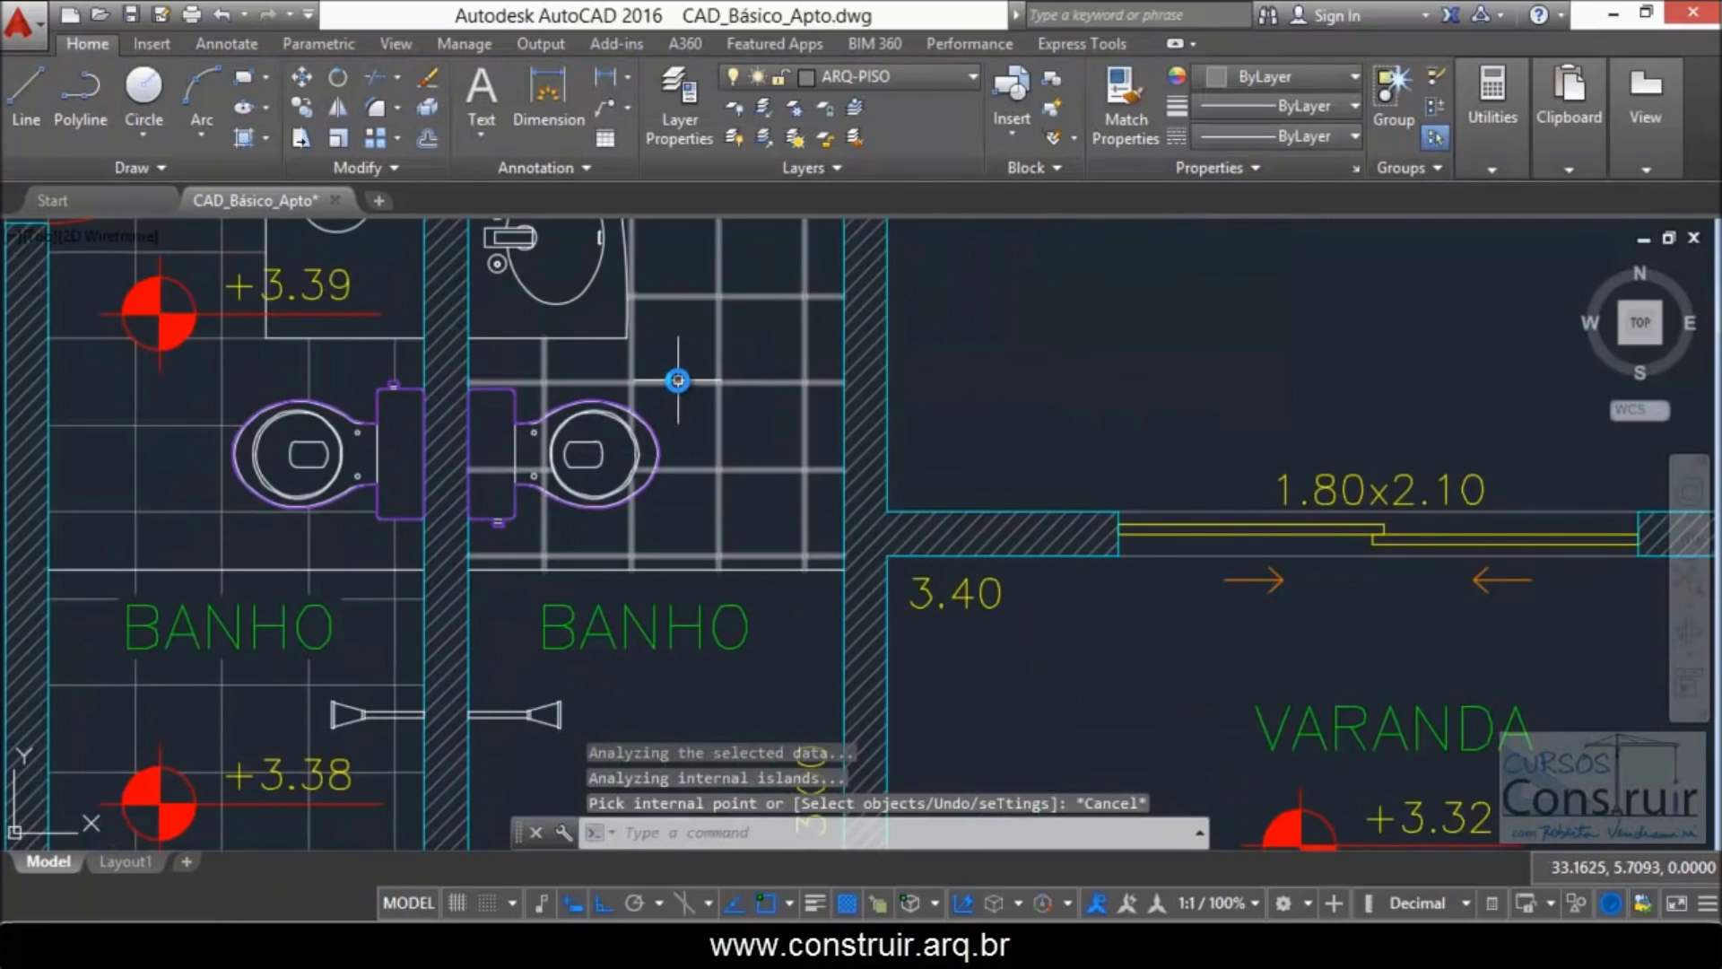
{"action": "left_click", "coordinate": [677, 380]}
{"action": "key", "text": "Delete"}
{"action": "scroll", "coordinate": [677, 380], "scroll_direction": "down", "scroll_amount": 3}
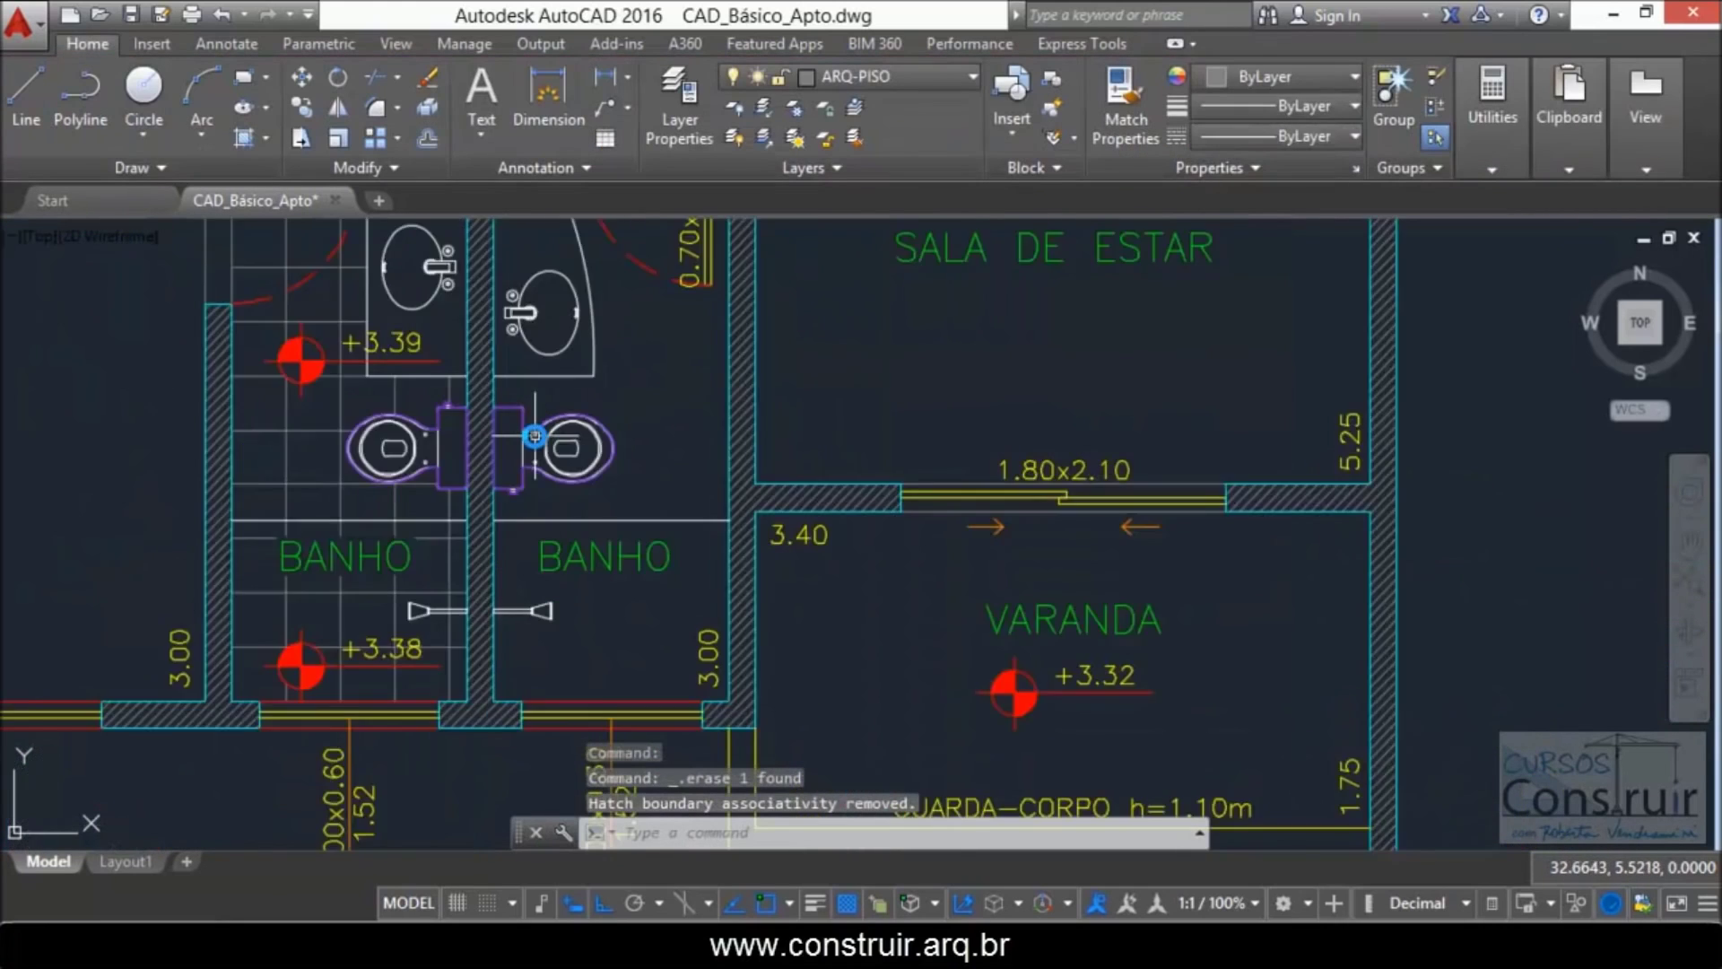
{"action": "scroll", "coordinate": [520, 445], "scroll_direction": "down", "scroll_amount": 2}
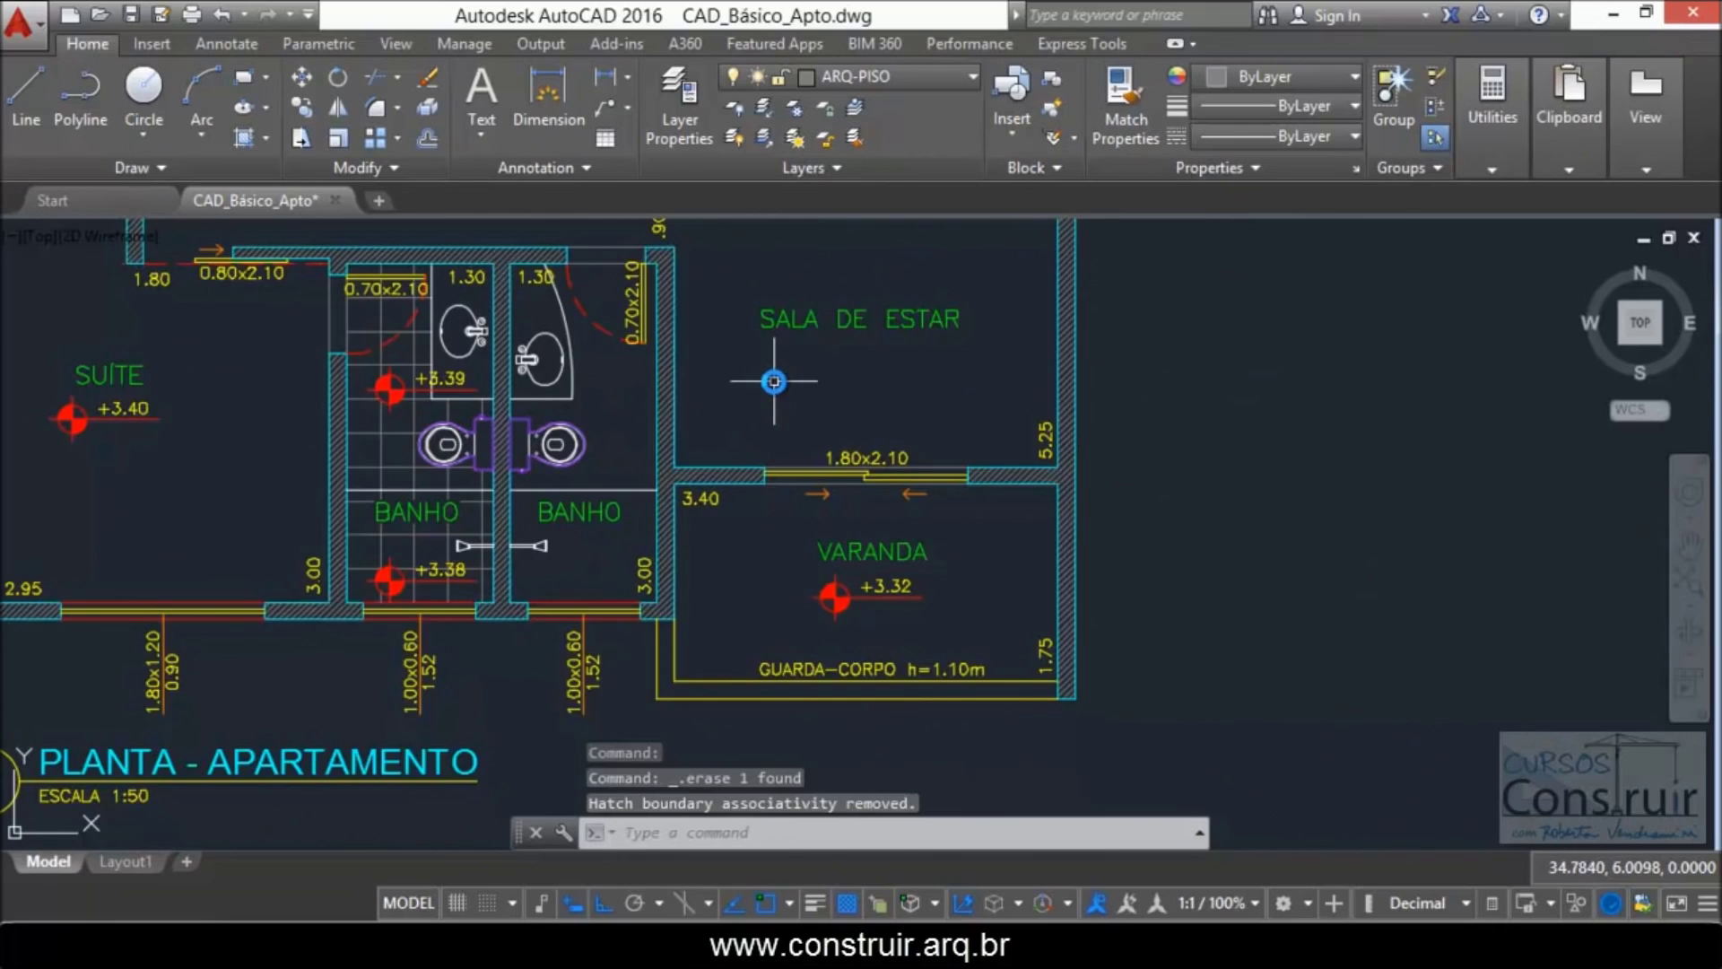
{"action": "scroll", "coordinate": [772, 377], "scroll_direction": "up", "scroll_amount": 2}
{"action": "left_click", "coordinate": [913, 72]}
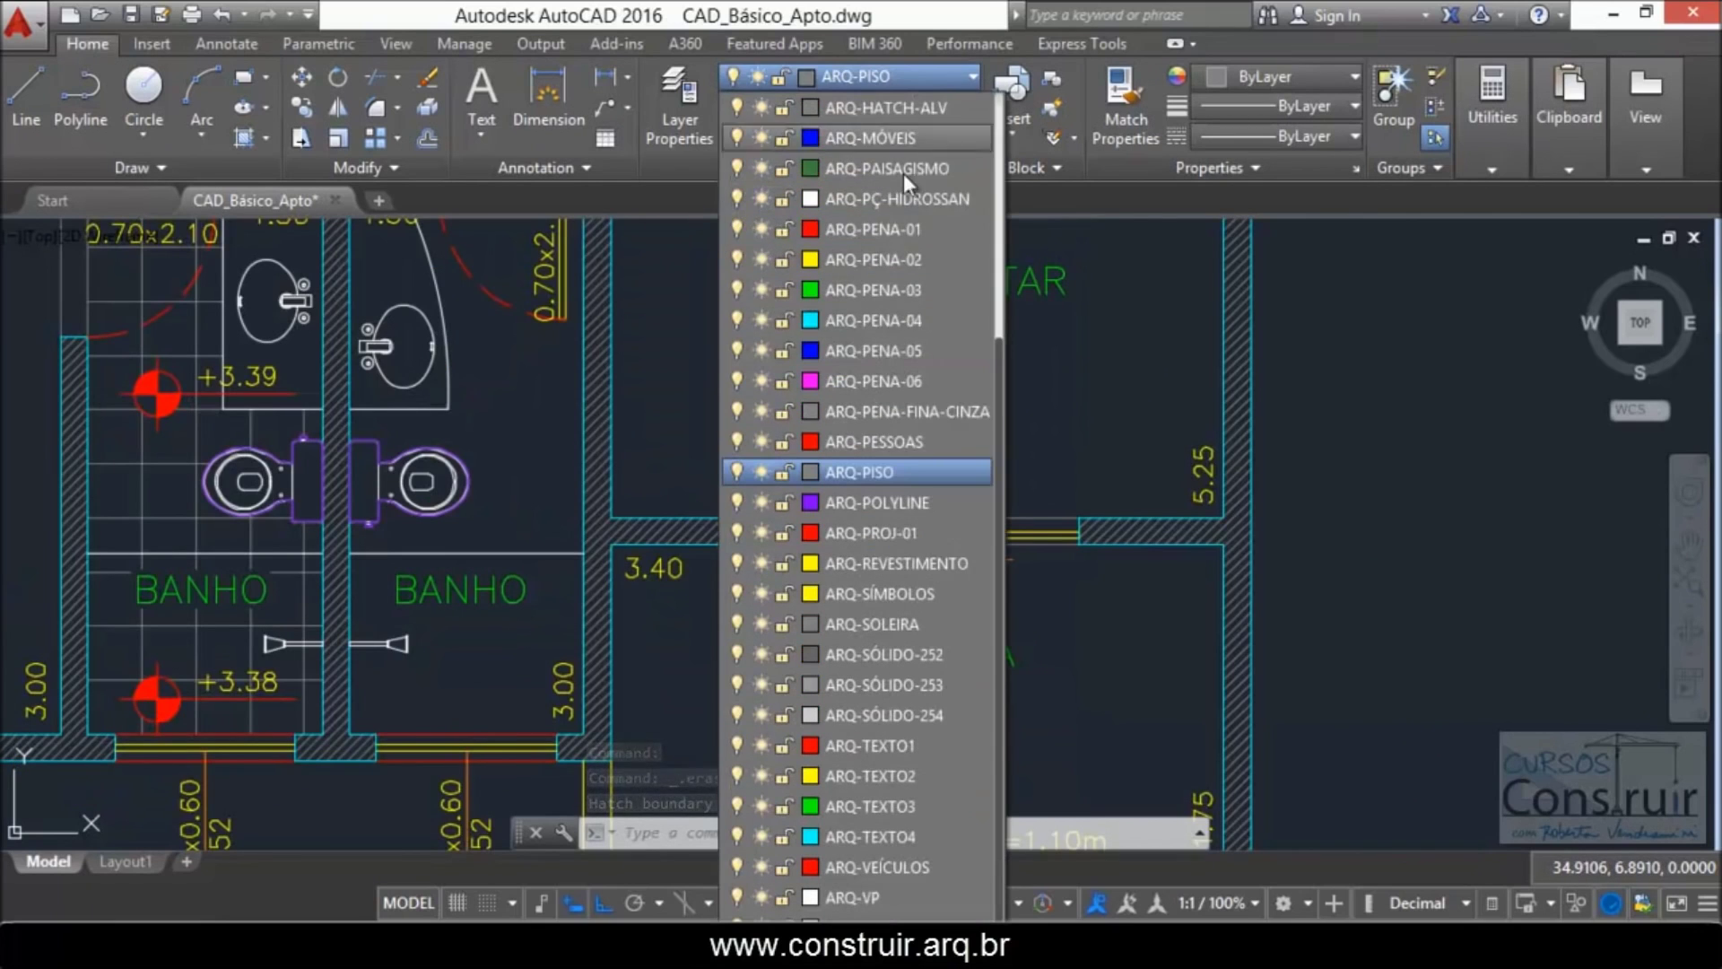
Step: Make ARQ-POLYLINE the current layer
{"action": "left_click", "coordinate": [873, 482]}
{"action": "scroll", "coordinate": [514, 466], "scroll_direction": "down", "scroll_amount": 2}
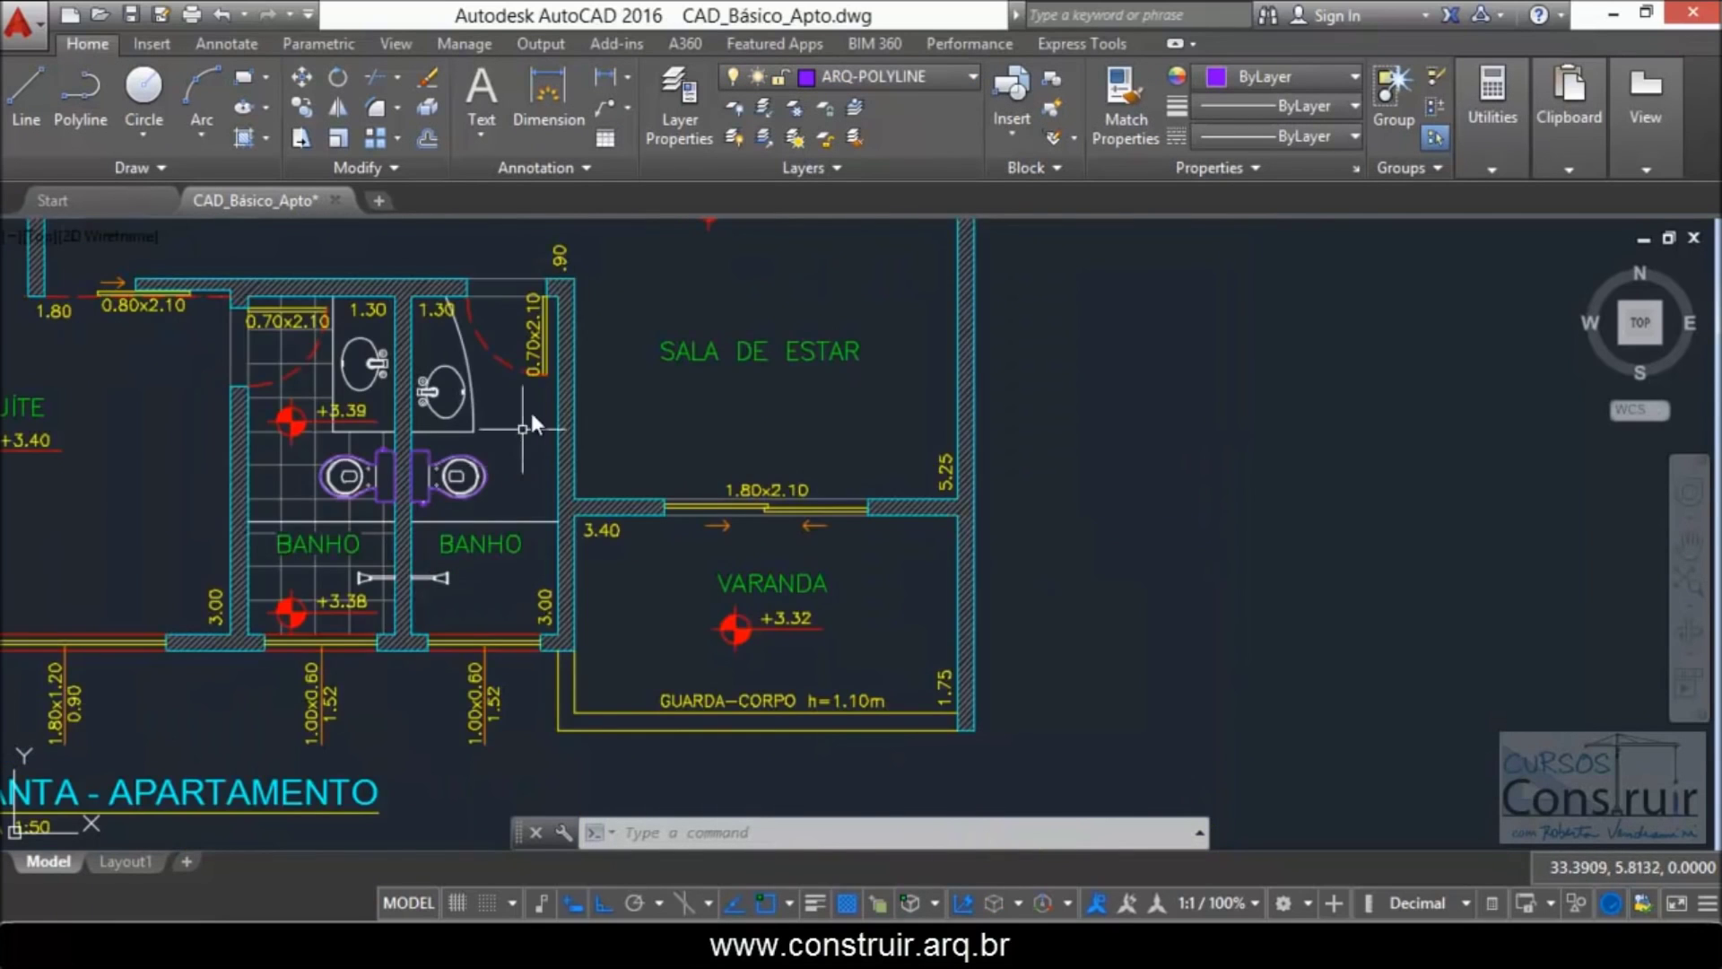
{"action": "scroll", "coordinate": [531, 404], "scroll_direction": "up", "scroll_amount": 2}
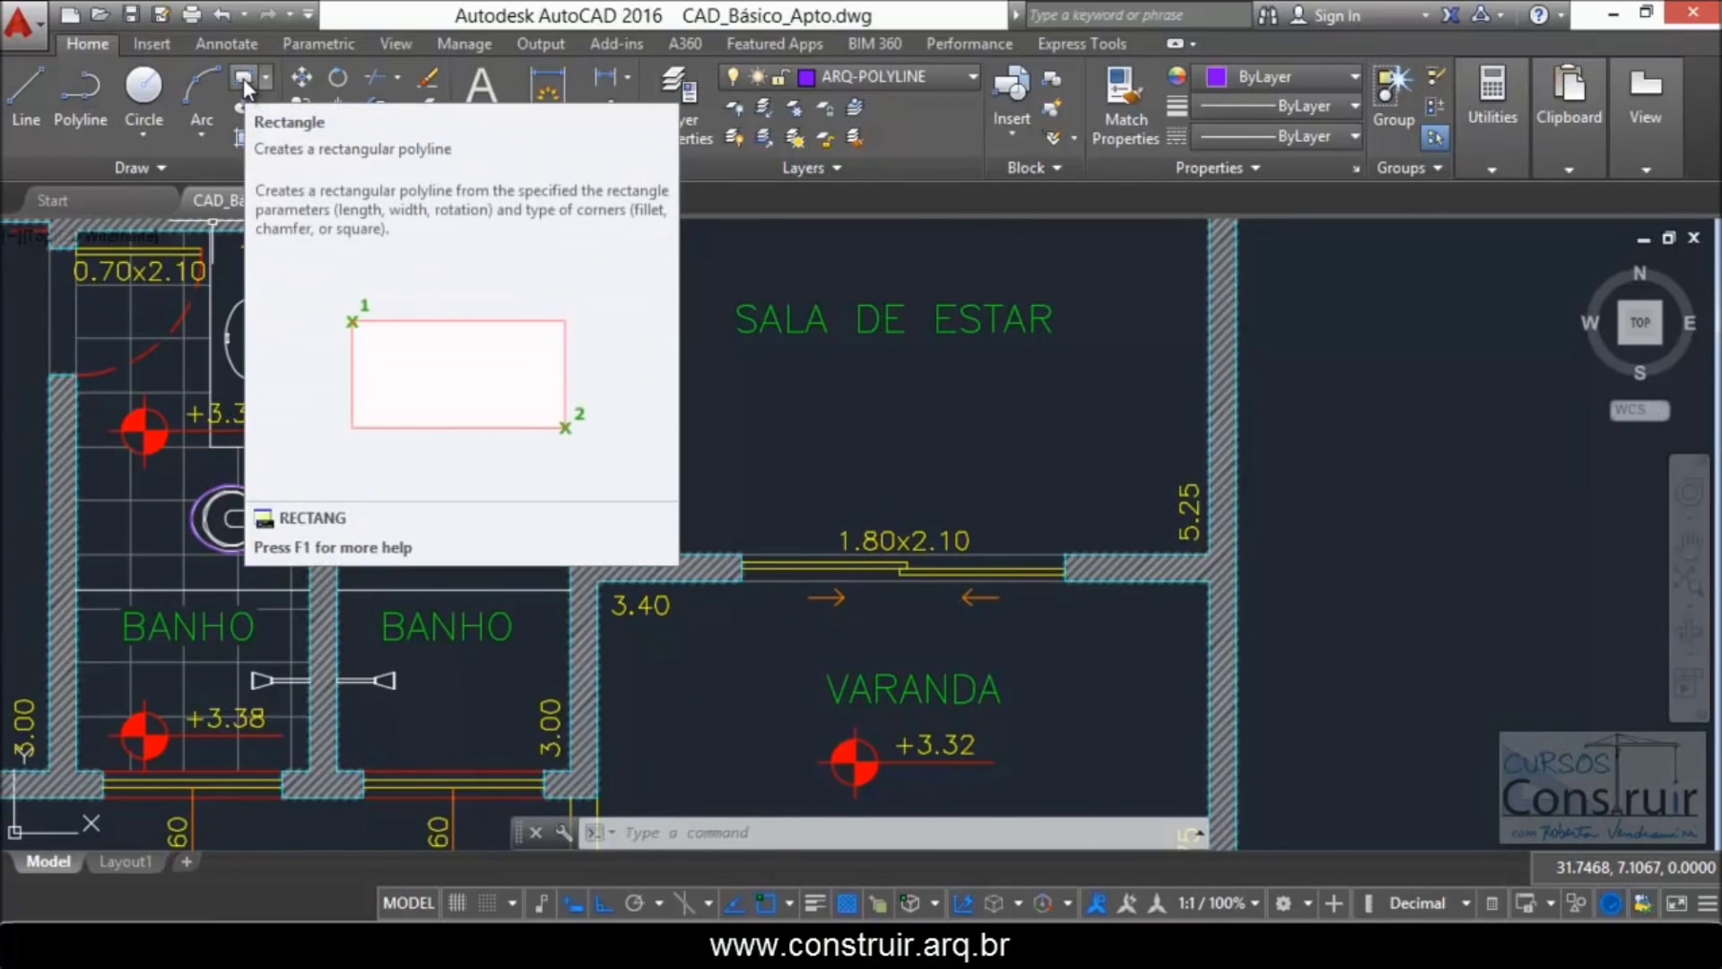
Step: Draw a rectangle from the right BANHO's top-left corner to its bottom-right corner
{"action": "left_click", "coordinate": [244, 80]}
{"action": "scroll", "coordinate": [348, 260], "scroll_direction": "up", "scroll_amount": 4}
{"action": "scroll", "coordinate": [352, 323], "scroll_direction": "down", "scroll_amount": 2}
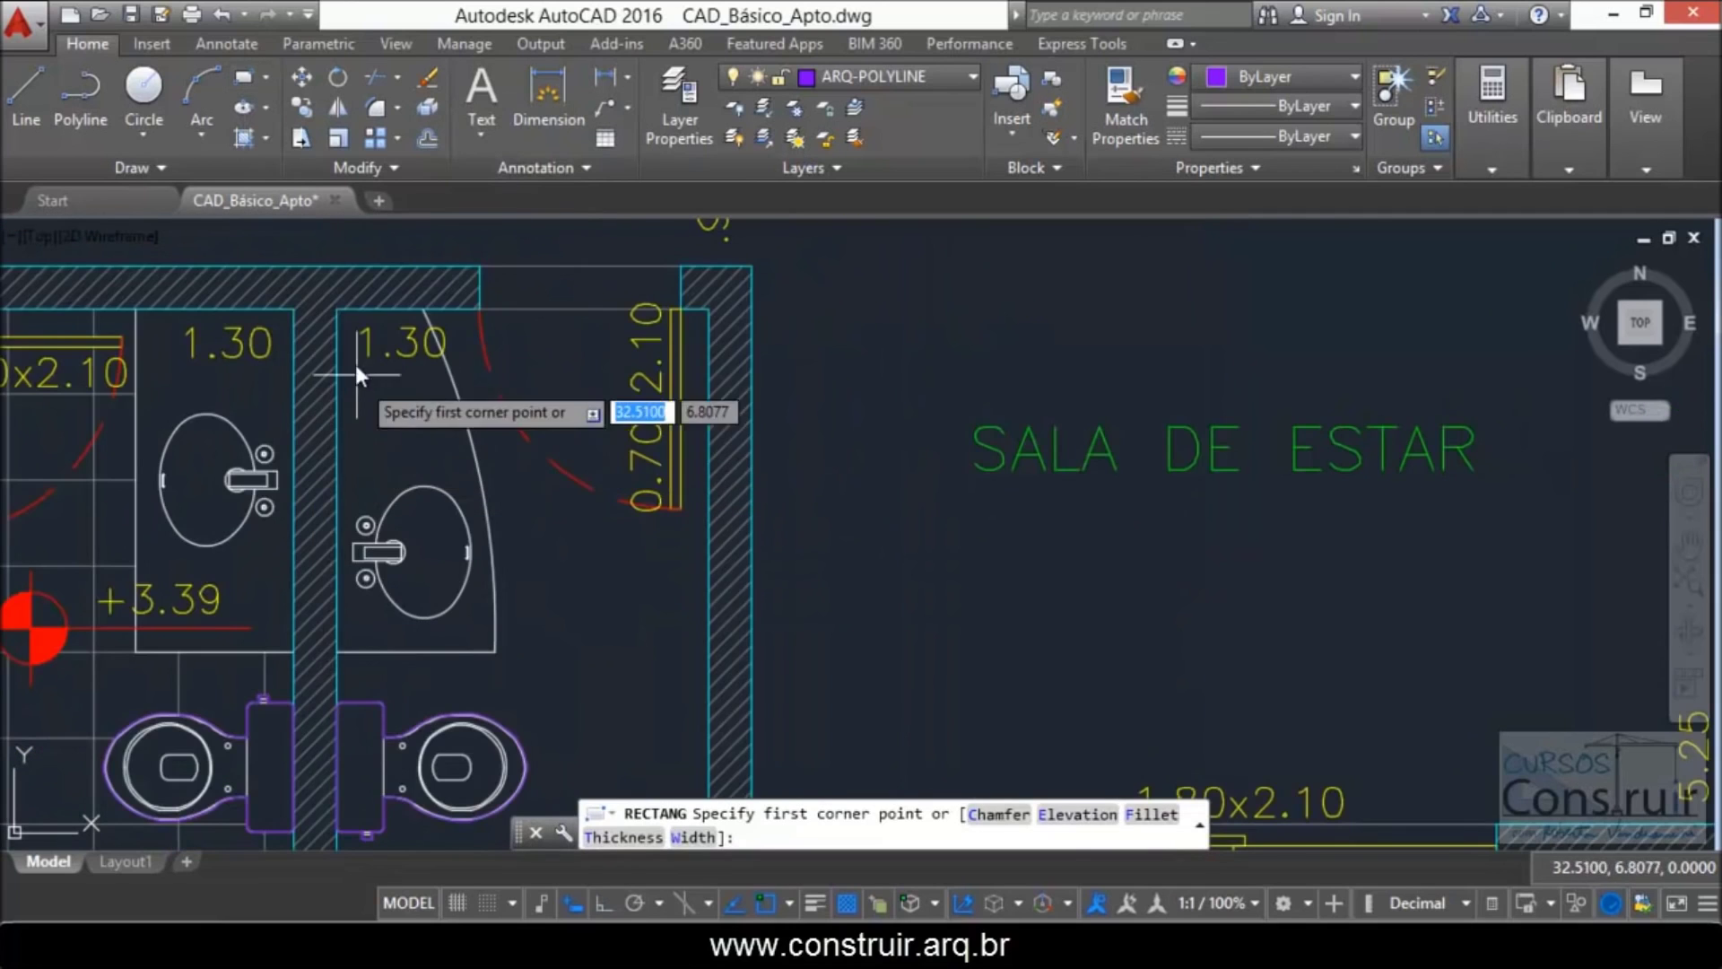
{"action": "scroll", "coordinate": [345, 314], "scroll_direction": "up", "scroll_amount": 3}
{"action": "left_click", "coordinate": [312, 279]}
{"action": "scroll", "coordinate": [531, 260], "scroll_direction": "down", "scroll_amount": 5}
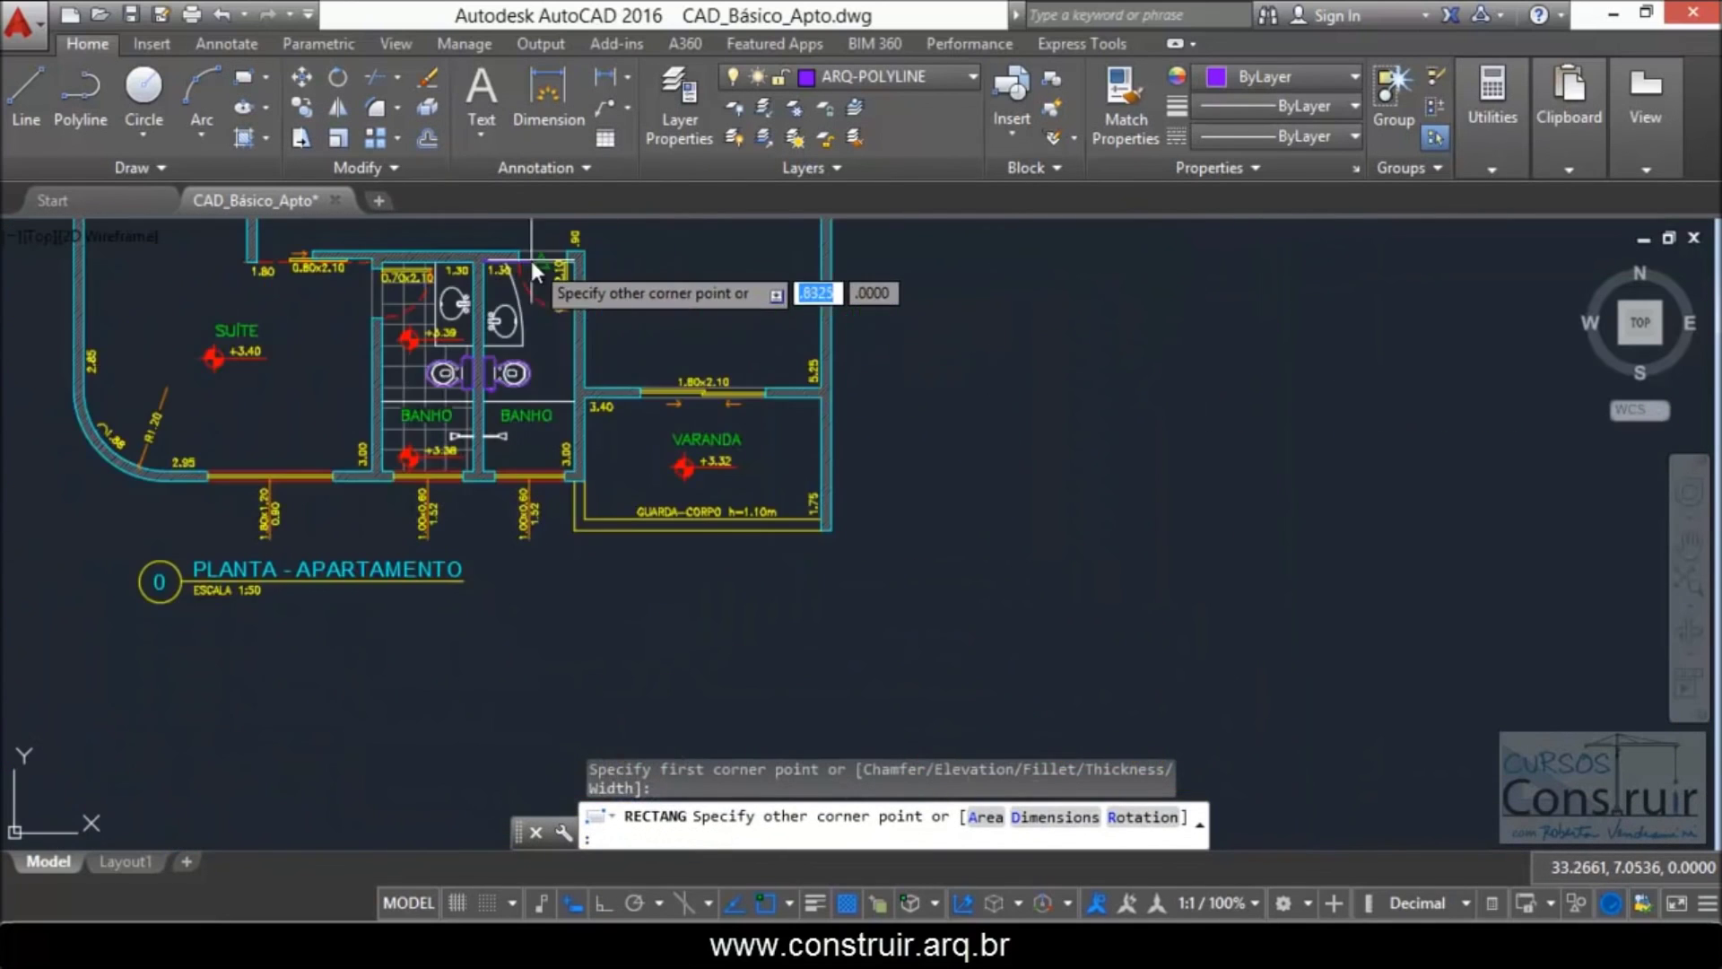
{"action": "scroll", "coordinate": [530, 348], "scroll_direction": "up", "scroll_amount": 4}
{"action": "left_click", "coordinate": [640, 659]}
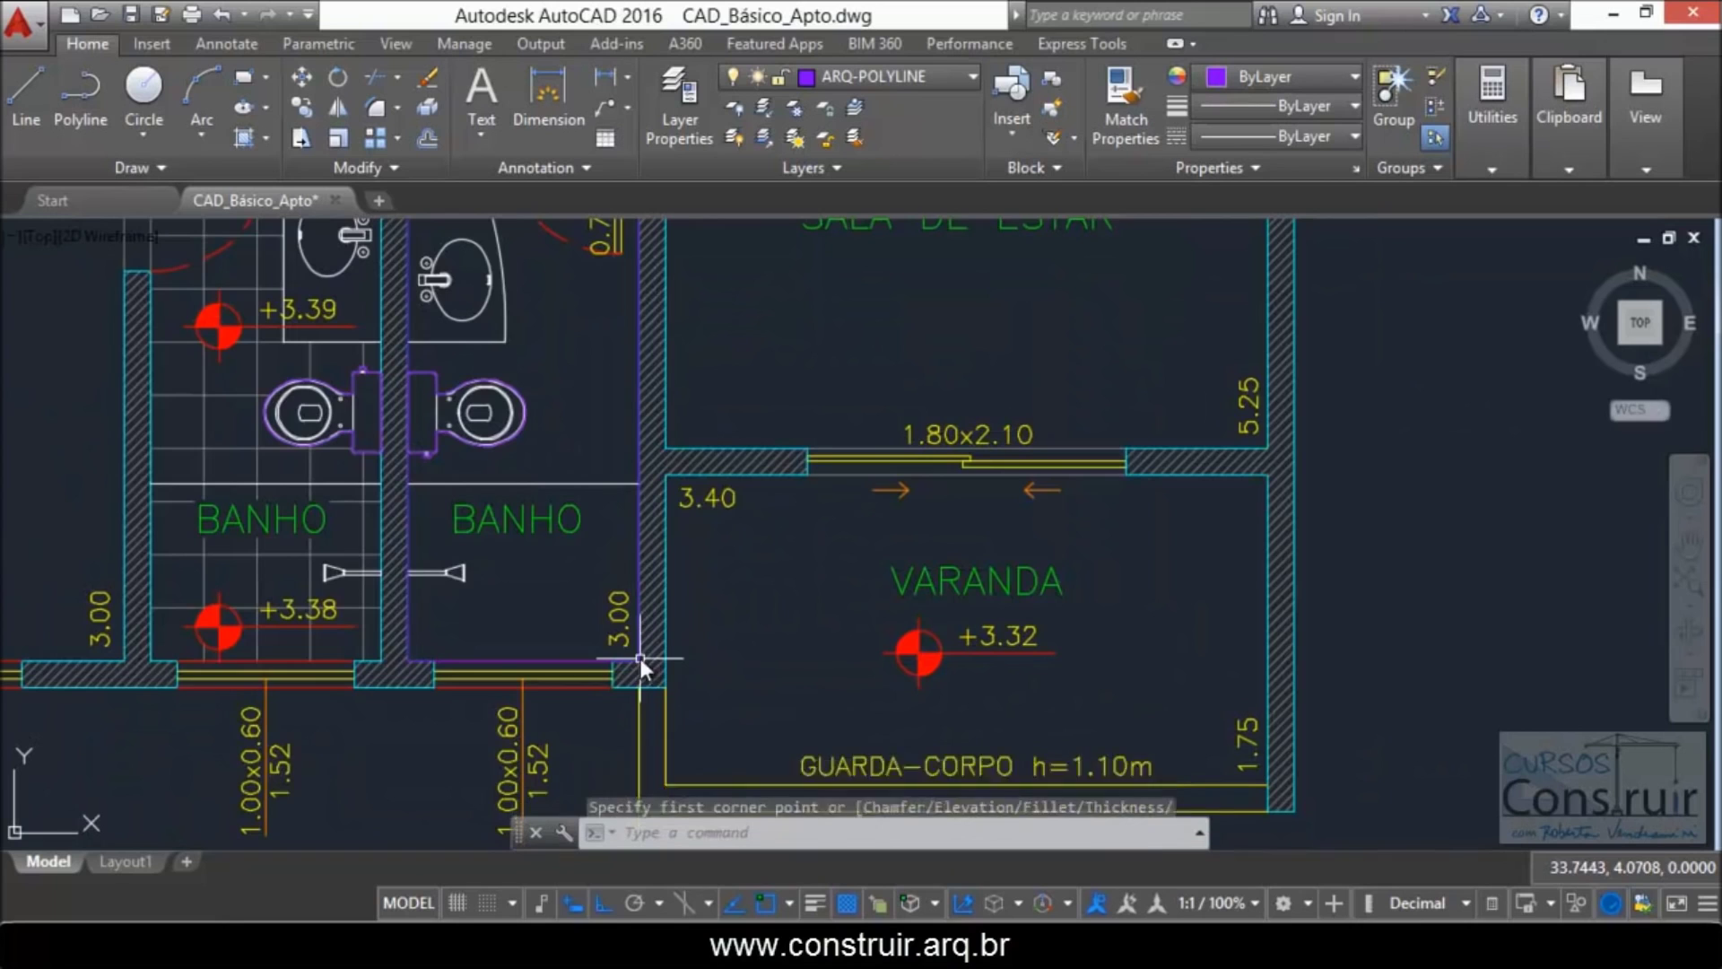
{"action": "scroll", "coordinate": [542, 572], "scroll_direction": "down", "scroll_amount": 2}
{"action": "scroll", "coordinate": [544, 578], "scroll_direction": "down", "scroll_amount": 2}
{"action": "scroll", "coordinate": [542, 538], "scroll_direction": "up", "scroll_amount": 2}
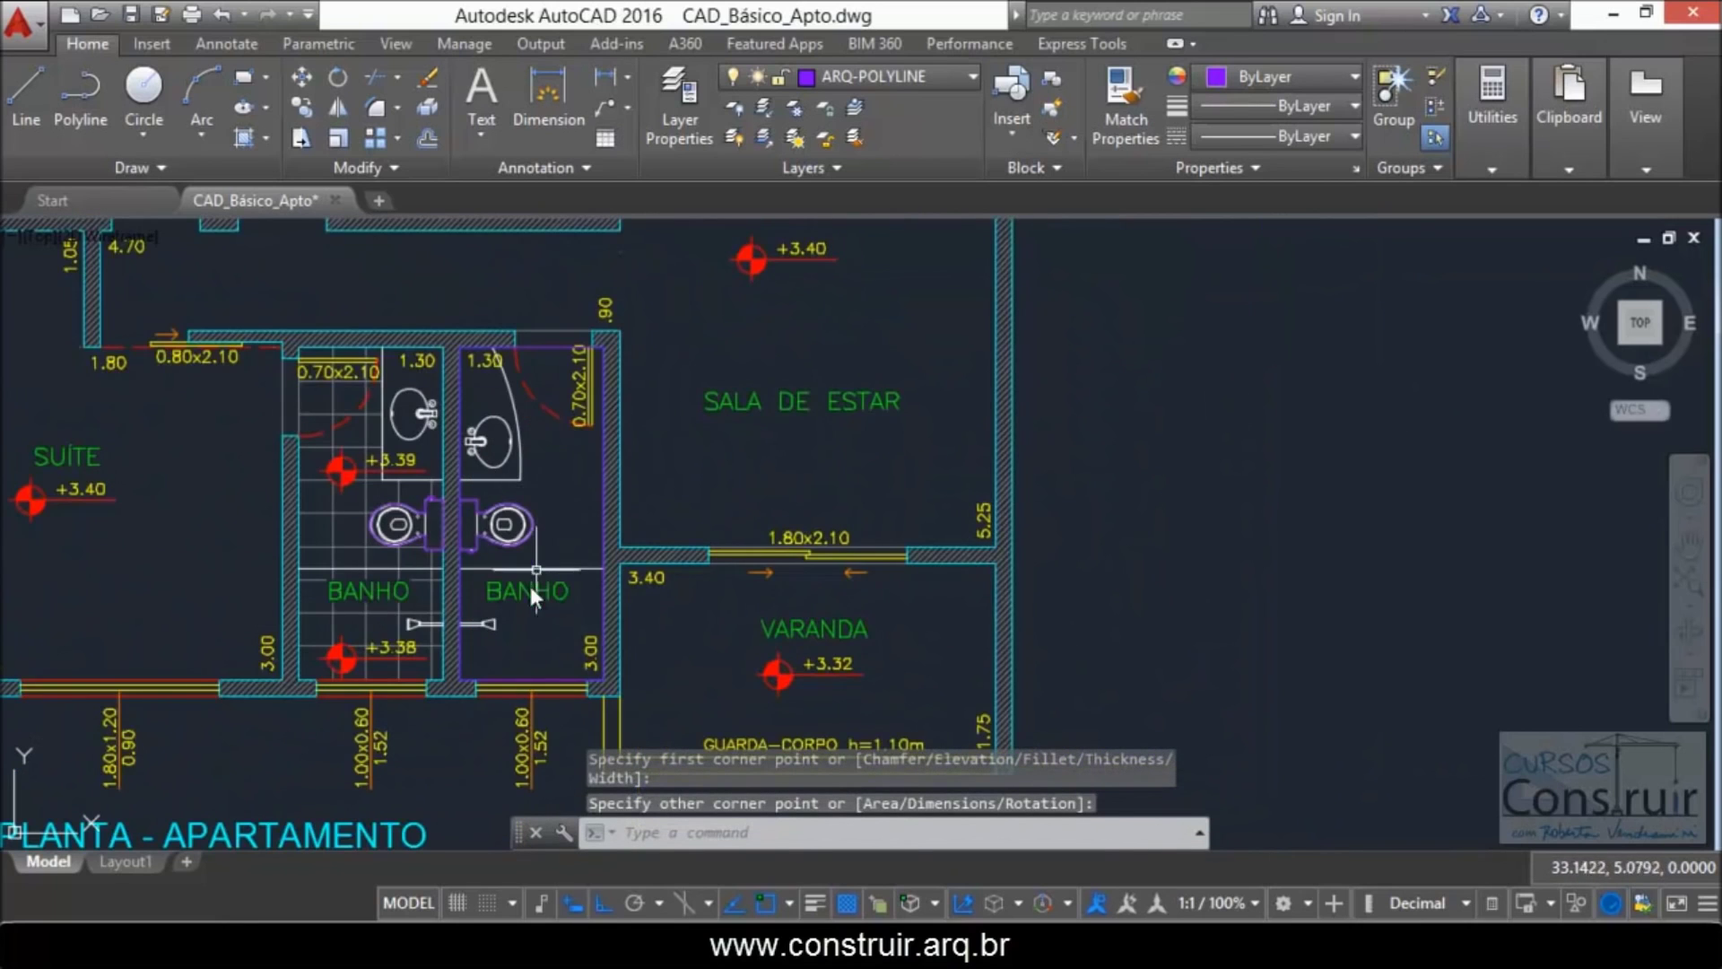
{"action": "scroll", "coordinate": [537, 574], "scroll_direction": "up", "scroll_amount": 4}
{"action": "scroll", "coordinate": [426, 619], "scroll_direction": "up", "scroll_amount": 3}
{"action": "scroll", "coordinate": [407, 584], "scroll_direction": "up", "scroll_amount": 2}
{"action": "scroll", "coordinate": [407, 584], "scroll_direction": "up", "scroll_amount": 5}
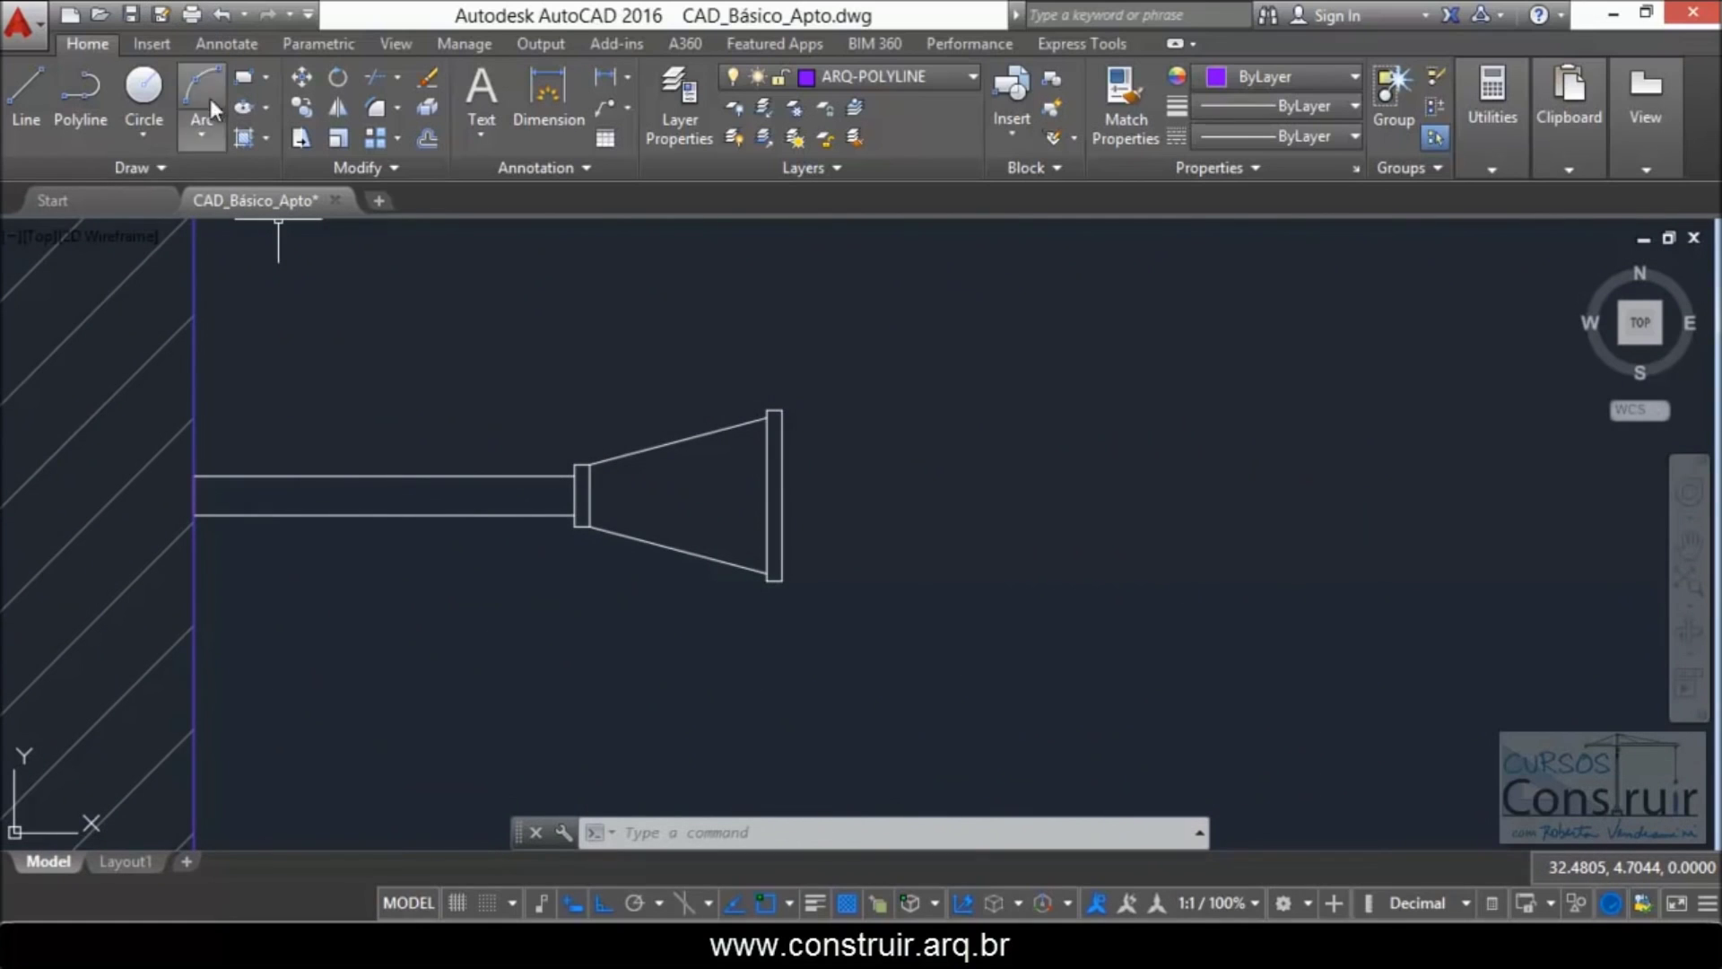
Step: Trace the right BANHO fixture's outline as a polyline, from the wall bar to the end cap and back
{"action": "left_click", "coordinate": [83, 89]}
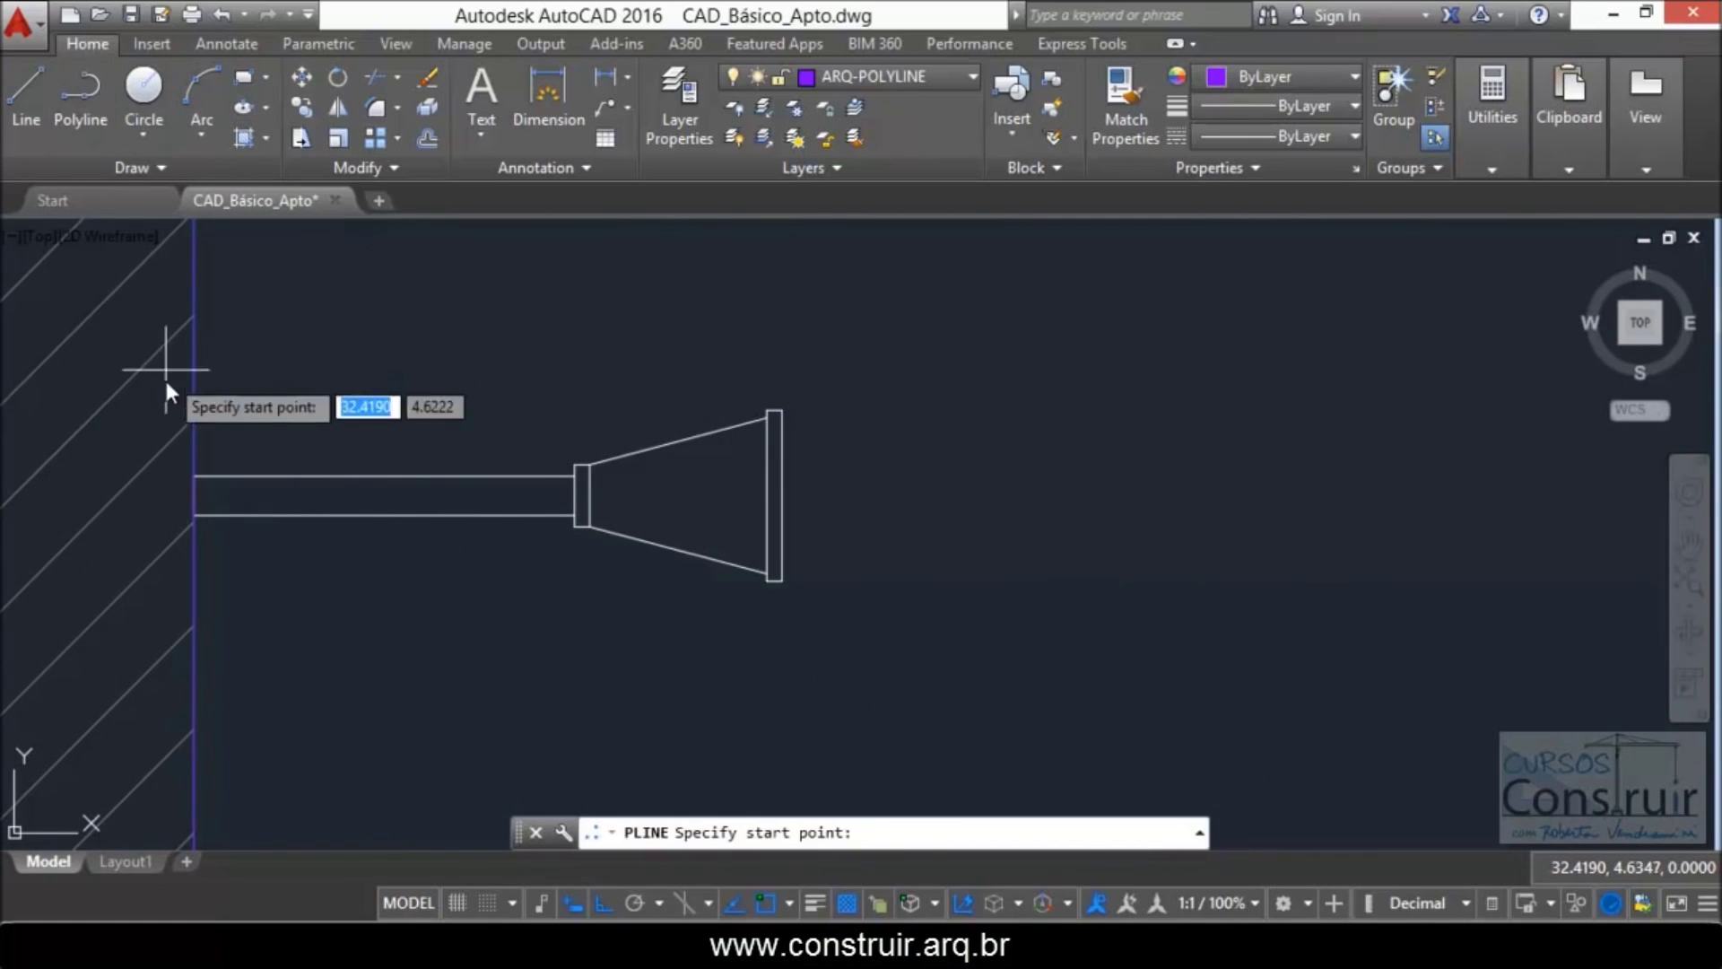
{"action": "left_click", "coordinate": [194, 476]}
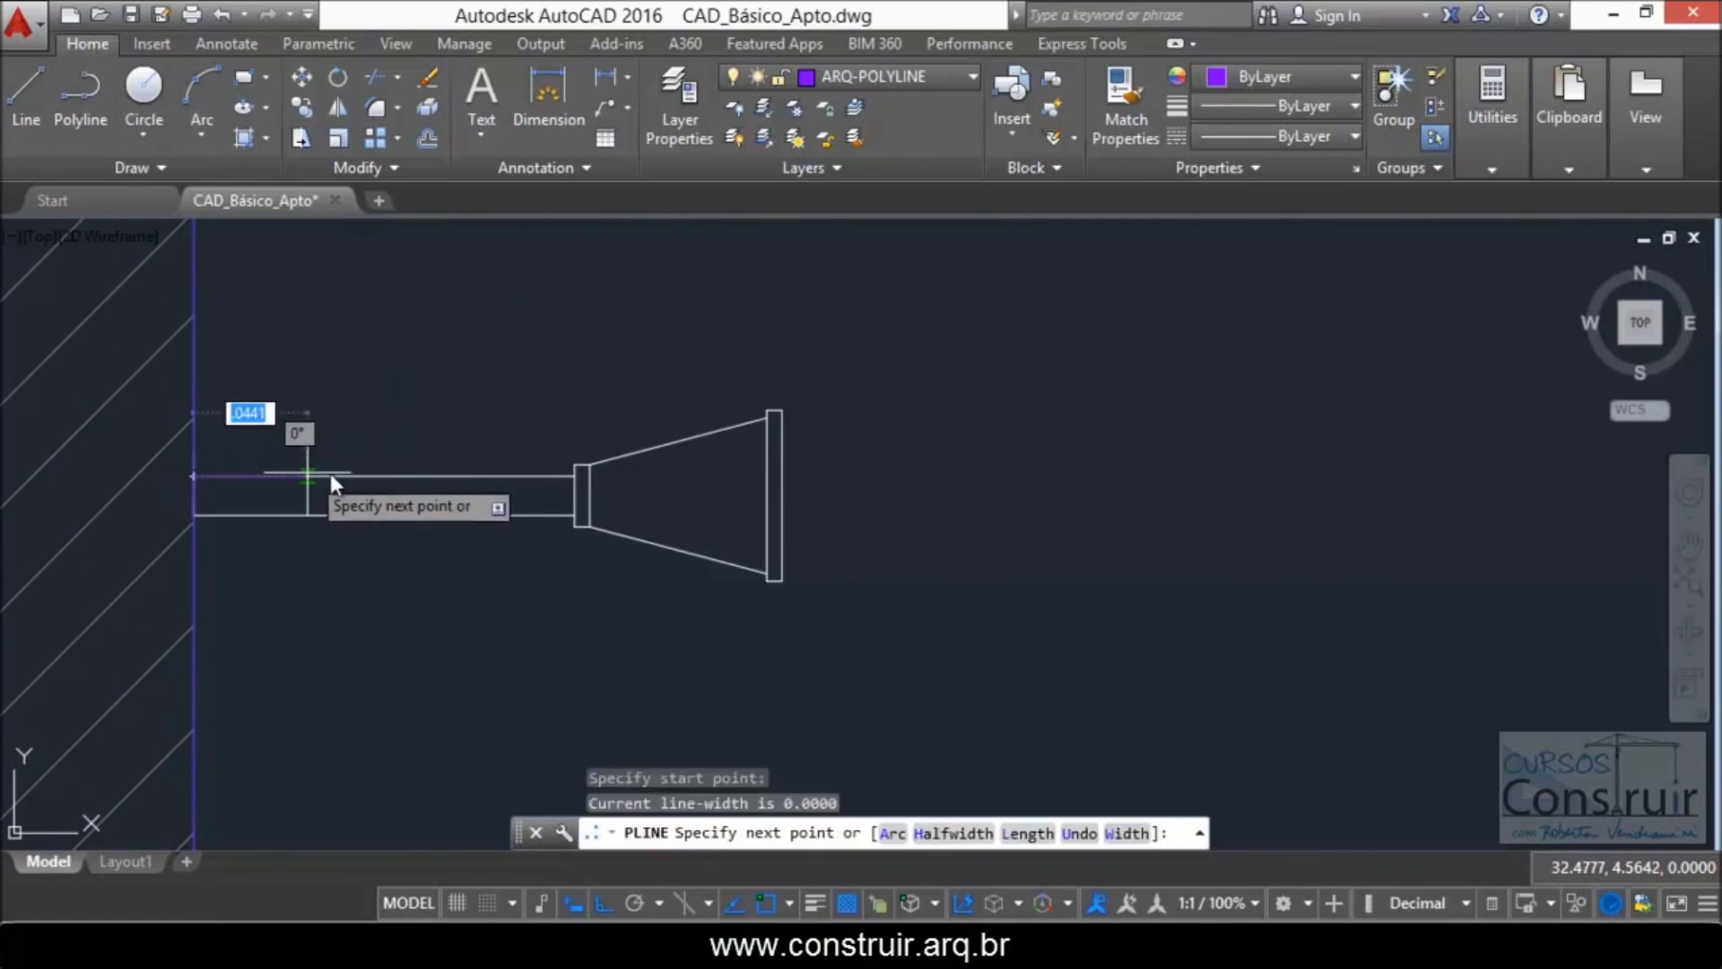
{"action": "left_click", "coordinate": [572, 459]}
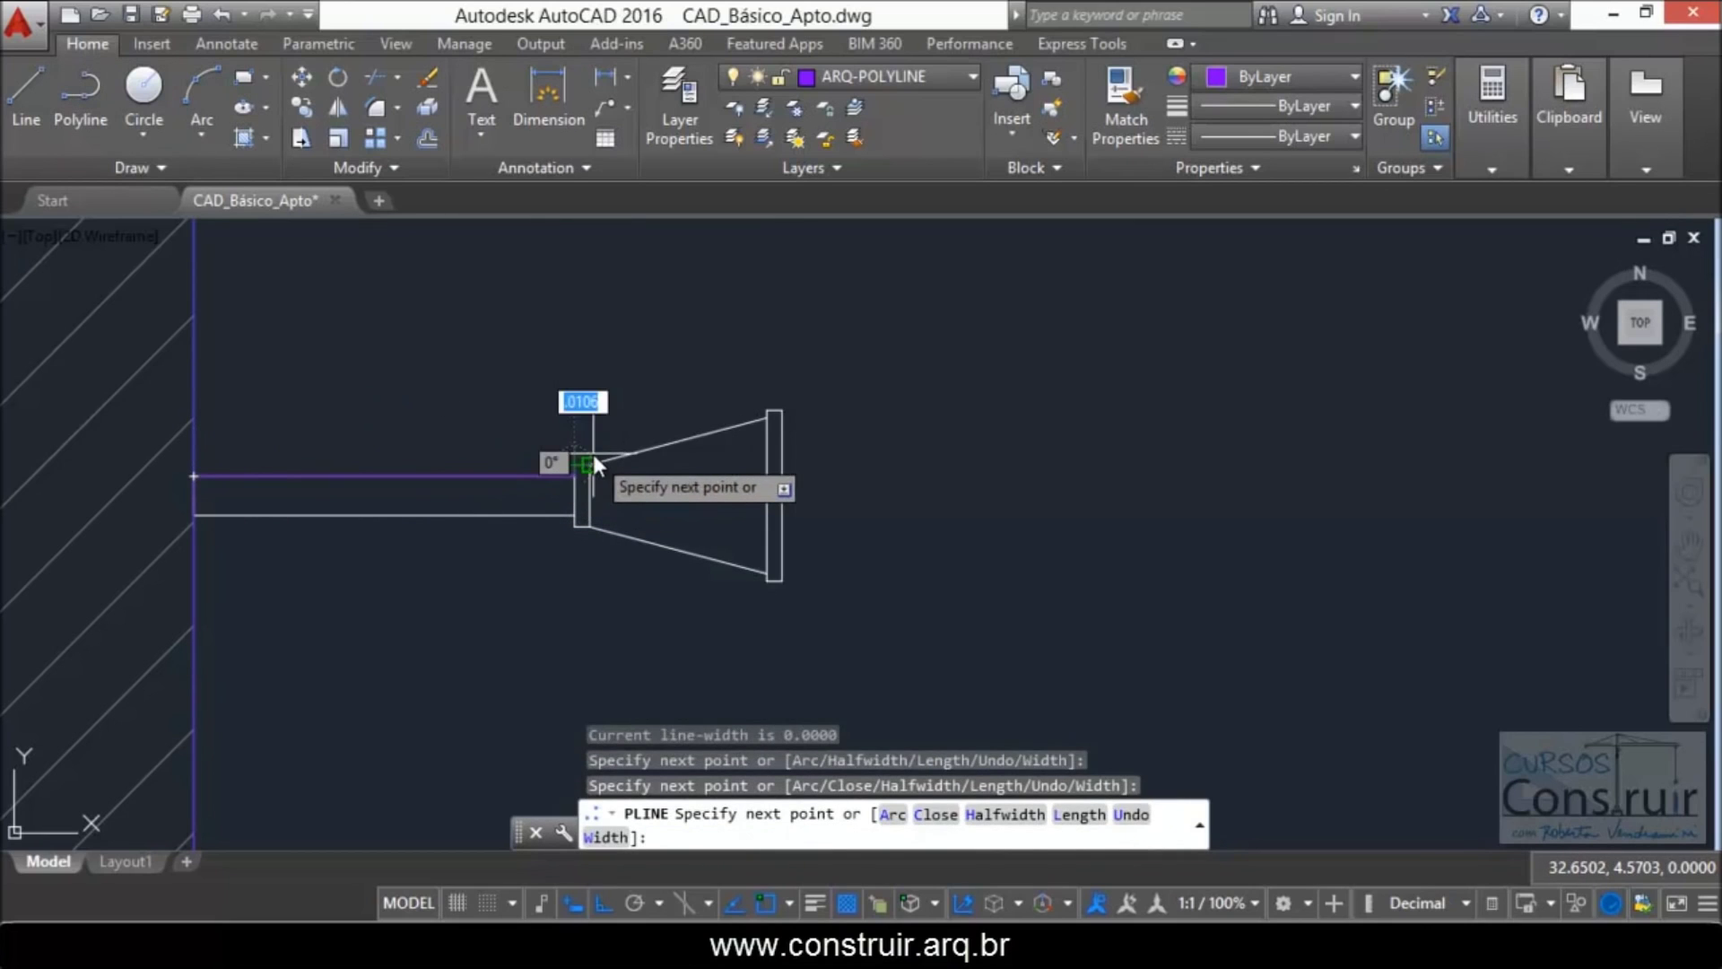
{"action": "left_click", "coordinate": [764, 420]}
{"action": "left_click", "coordinate": [781, 413]}
{"action": "left_click", "coordinate": [780, 570]}
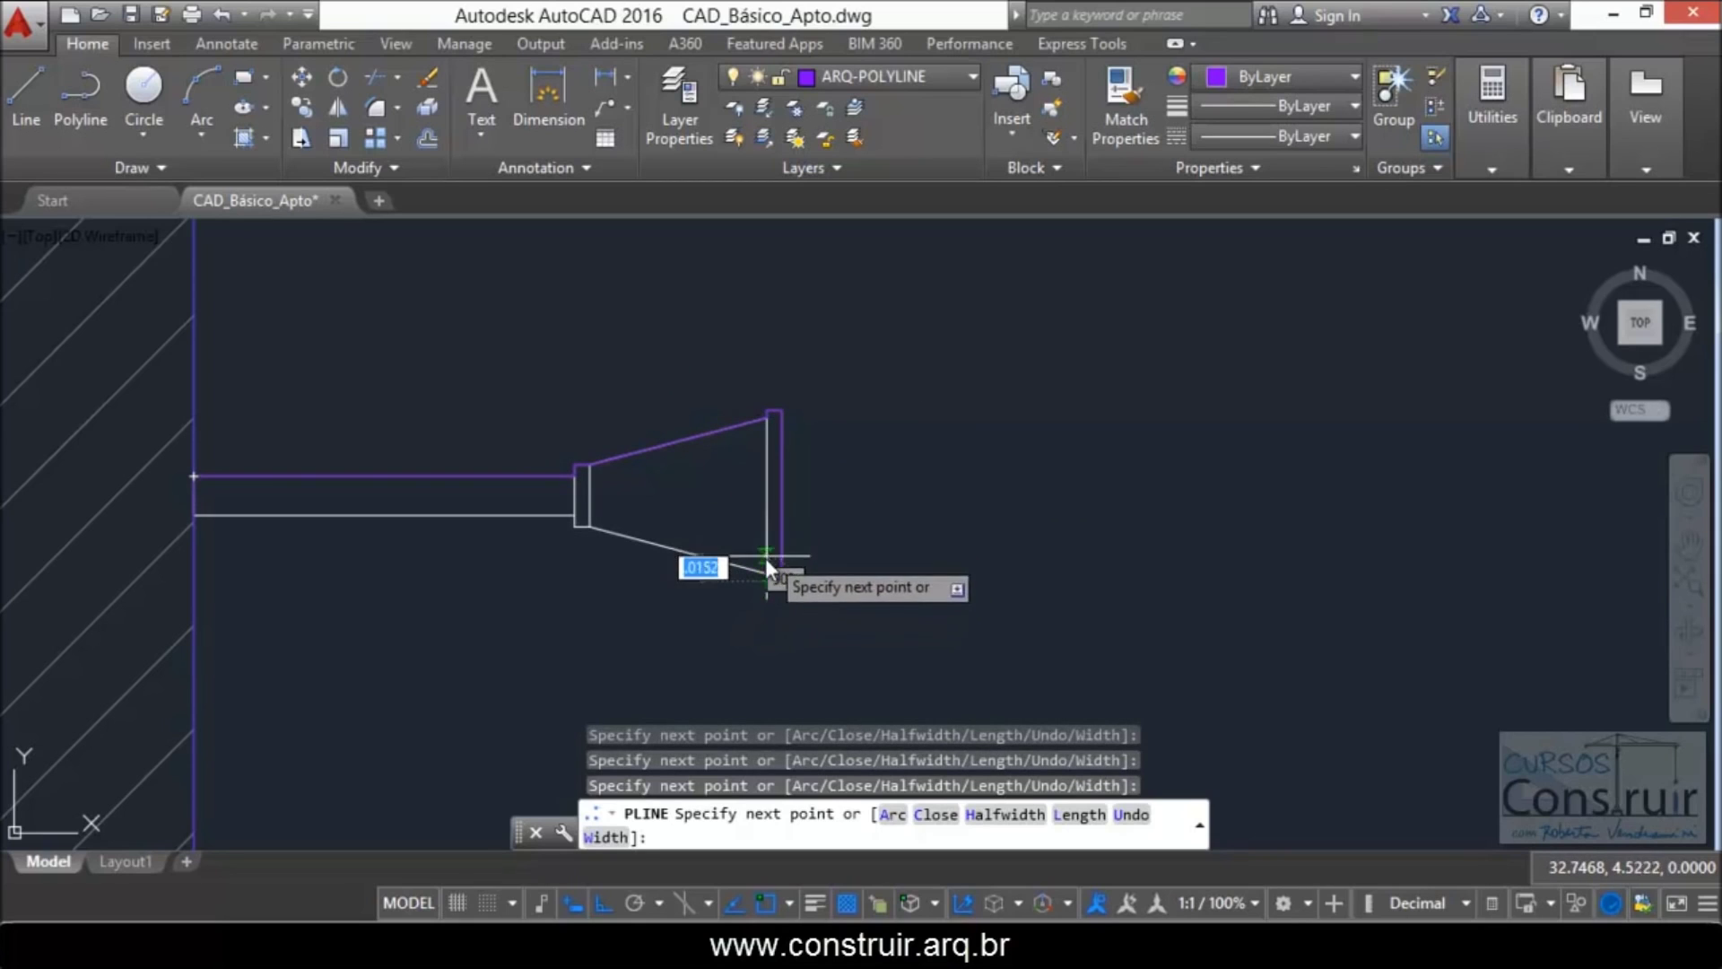
{"action": "left_click", "coordinate": [767, 568]}
{"action": "left_click", "coordinate": [574, 529]}
{"action": "left_click", "coordinate": [573, 513]}
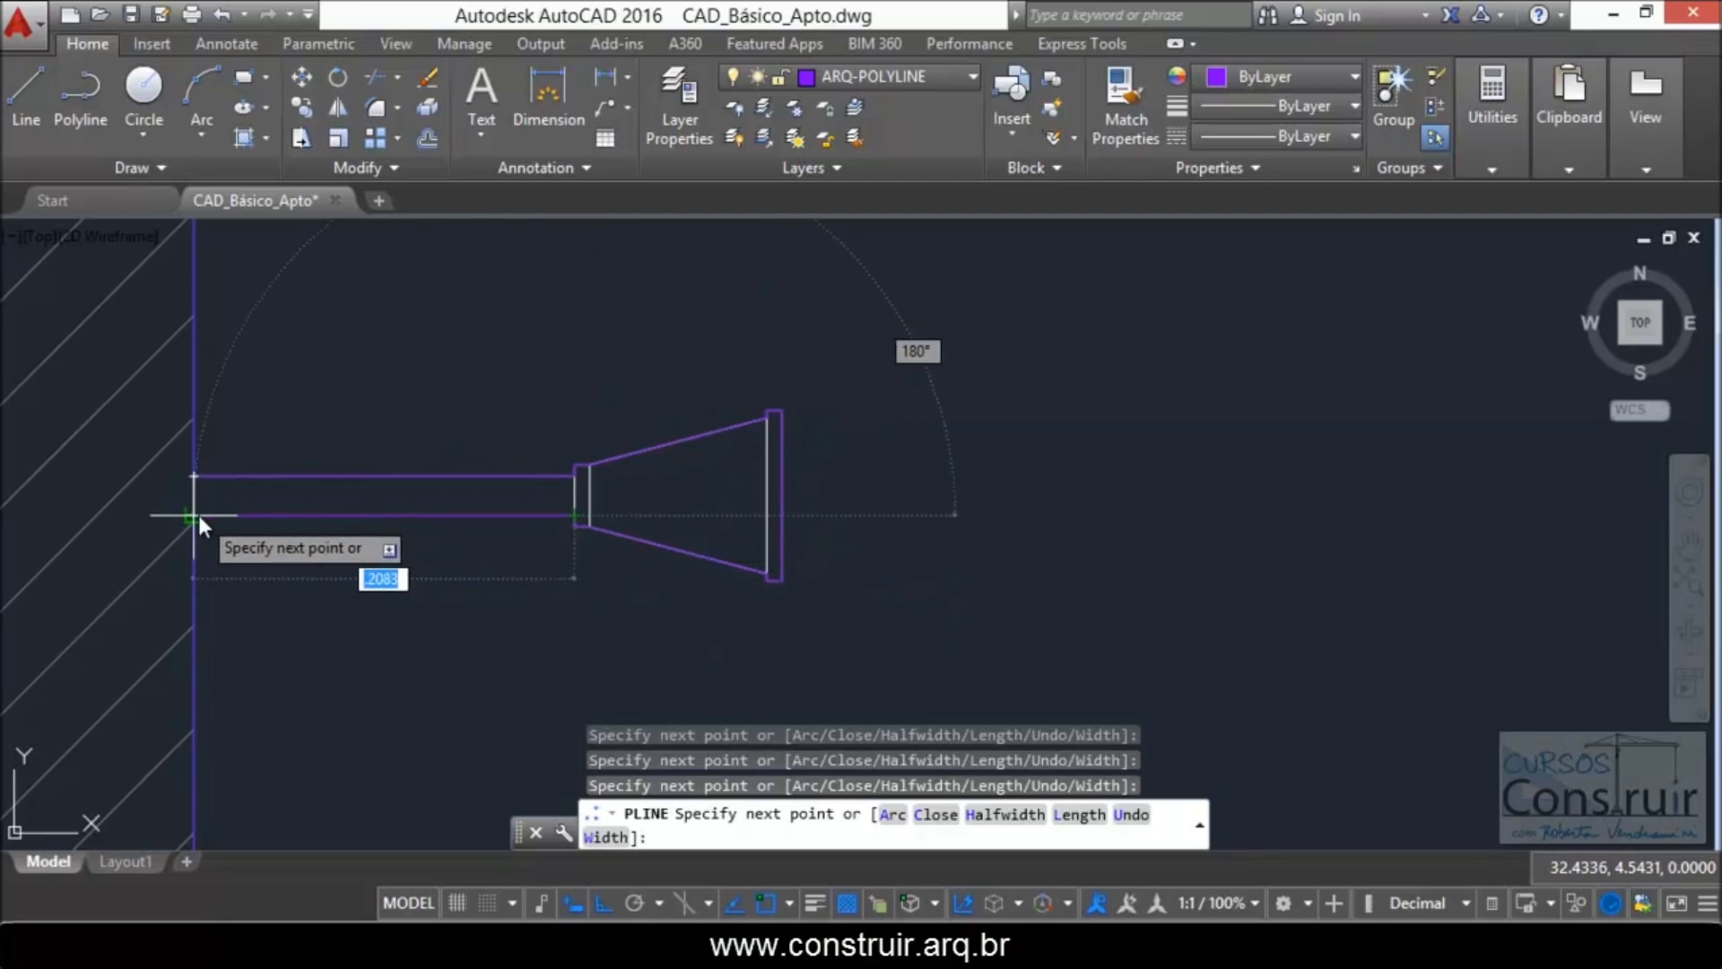
{"action": "left_click", "coordinate": [195, 515]}
{"action": "key", "text": "Return"}
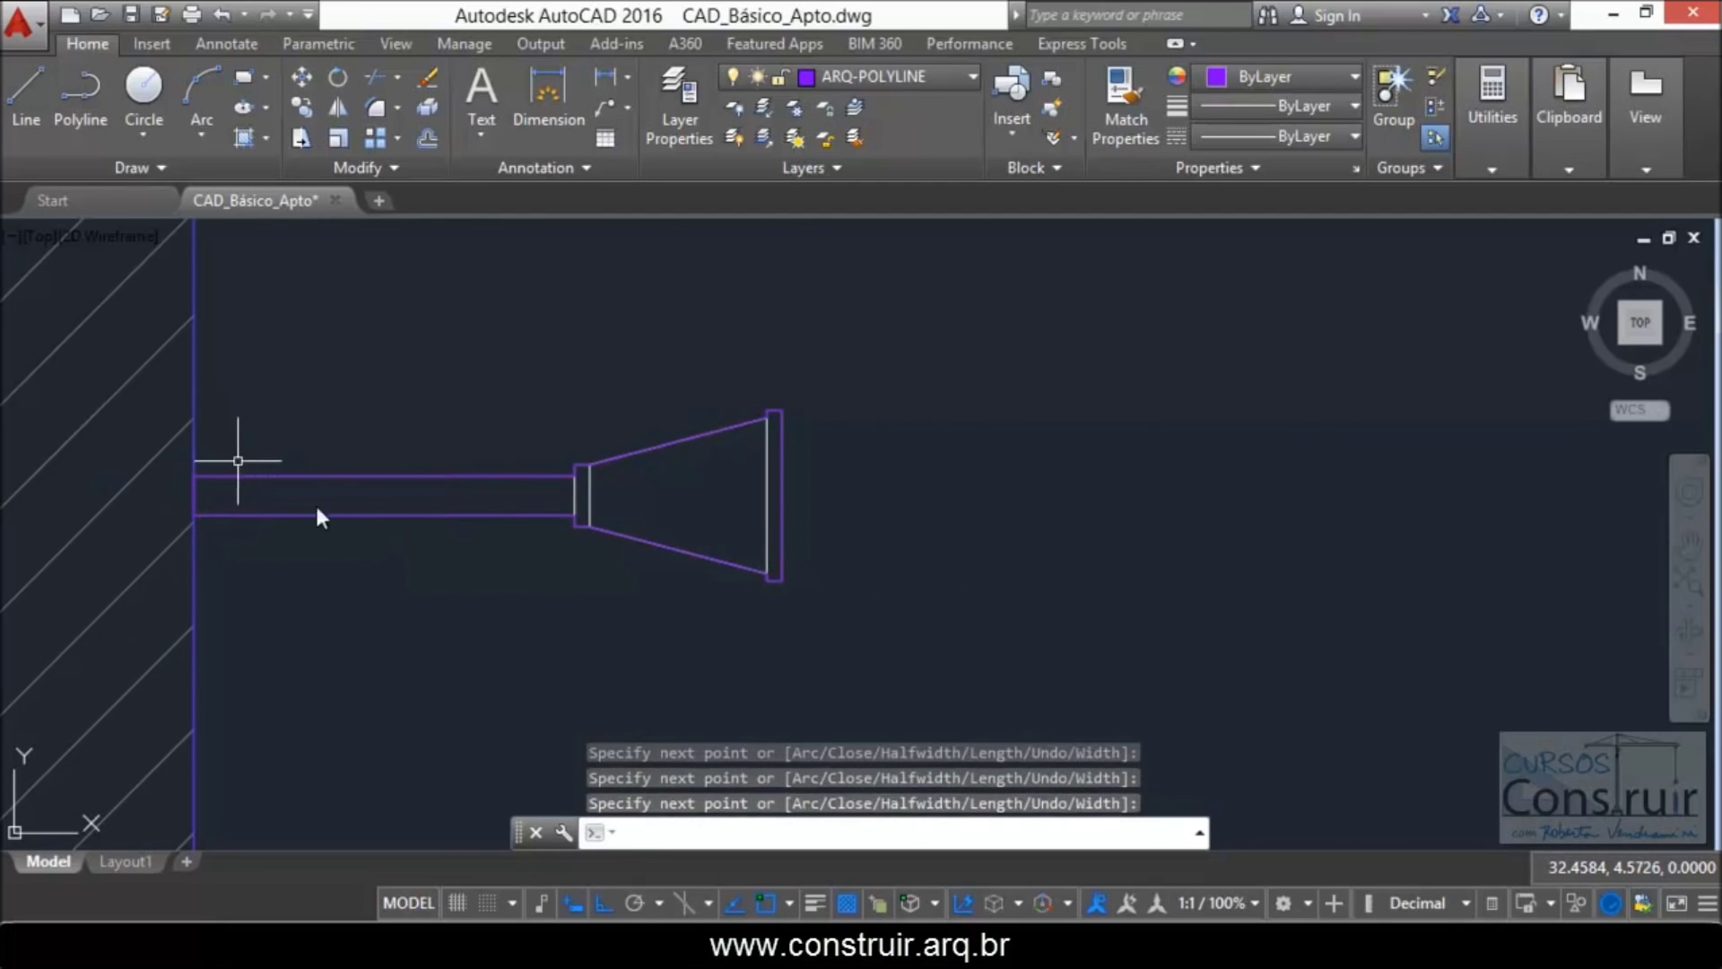
{"action": "scroll", "coordinate": [456, 610], "scroll_direction": "down", "scroll_amount": 4}
{"action": "scroll", "coordinate": [455, 611], "scroll_direction": "down", "scroll_amount": 3}
{"action": "scroll", "coordinate": [519, 305], "scroll_direction": "down", "scroll_amount": 2}
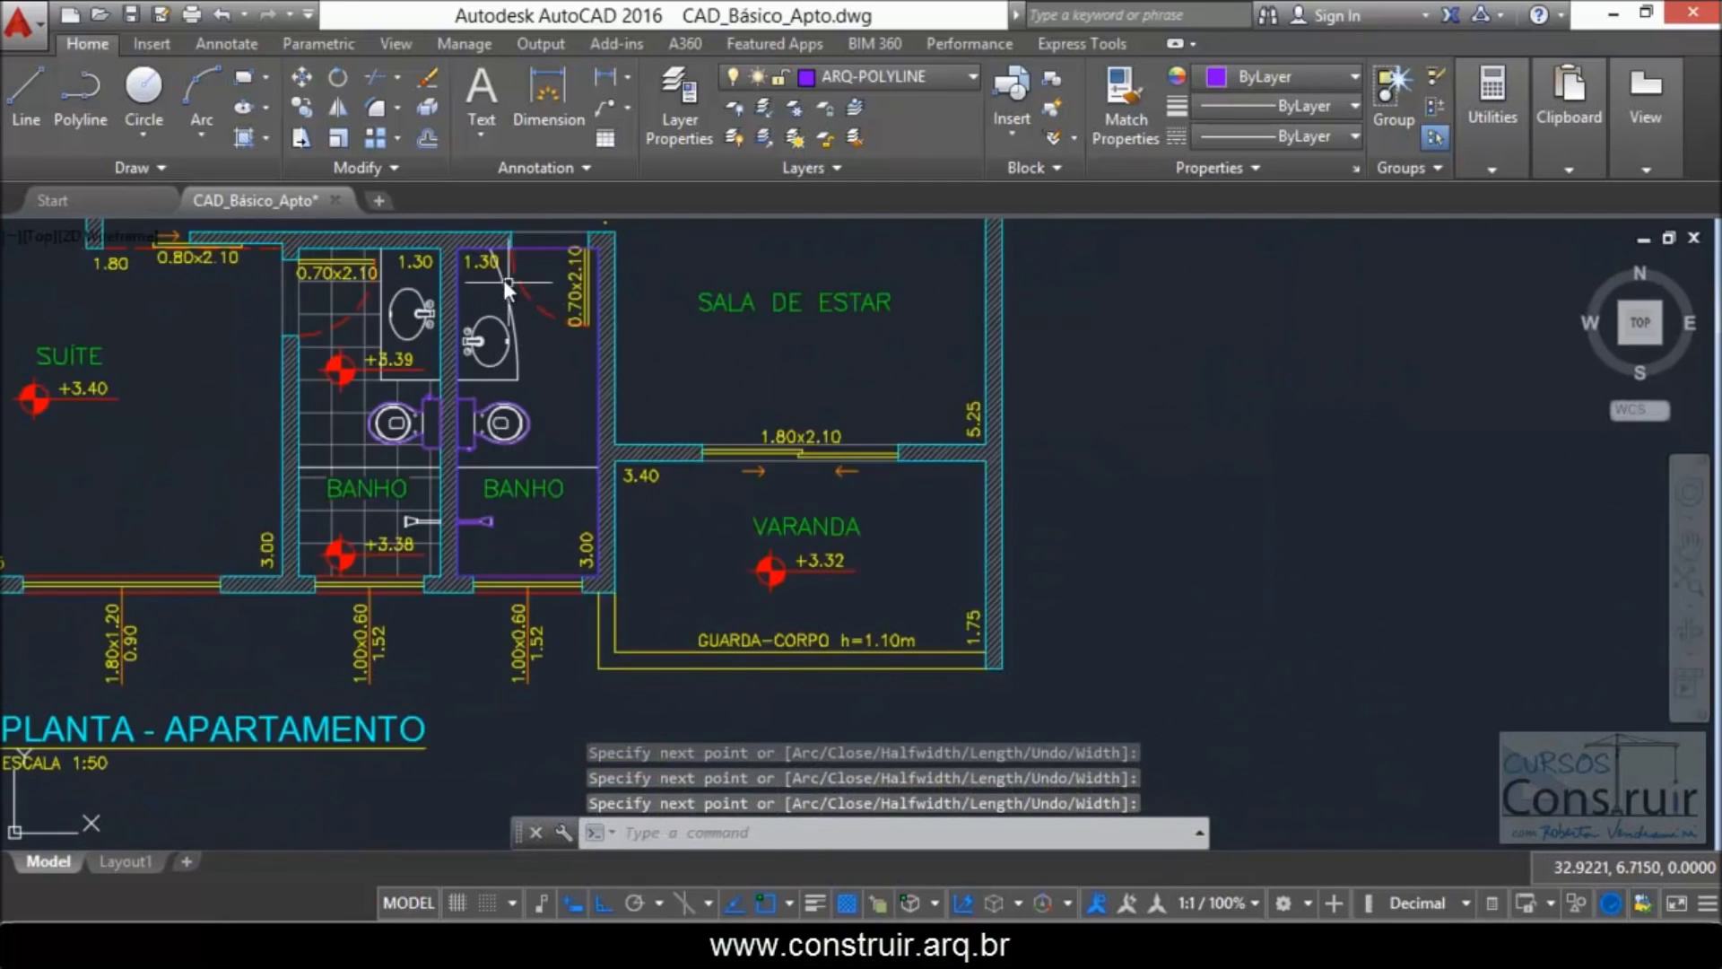
Step: Copy the right bathroom's door arc and bottom line to a spot beside the bathroom
{"action": "scroll", "coordinate": [508, 284], "scroll_direction": "up", "scroll_amount": 4}
{"action": "scroll", "coordinate": [553, 404], "scroll_direction": "down", "scroll_amount": 2}
{"action": "scroll", "coordinate": [545, 368], "scroll_direction": "up", "scroll_amount": 2}
{"action": "left_click", "coordinate": [513, 354]}
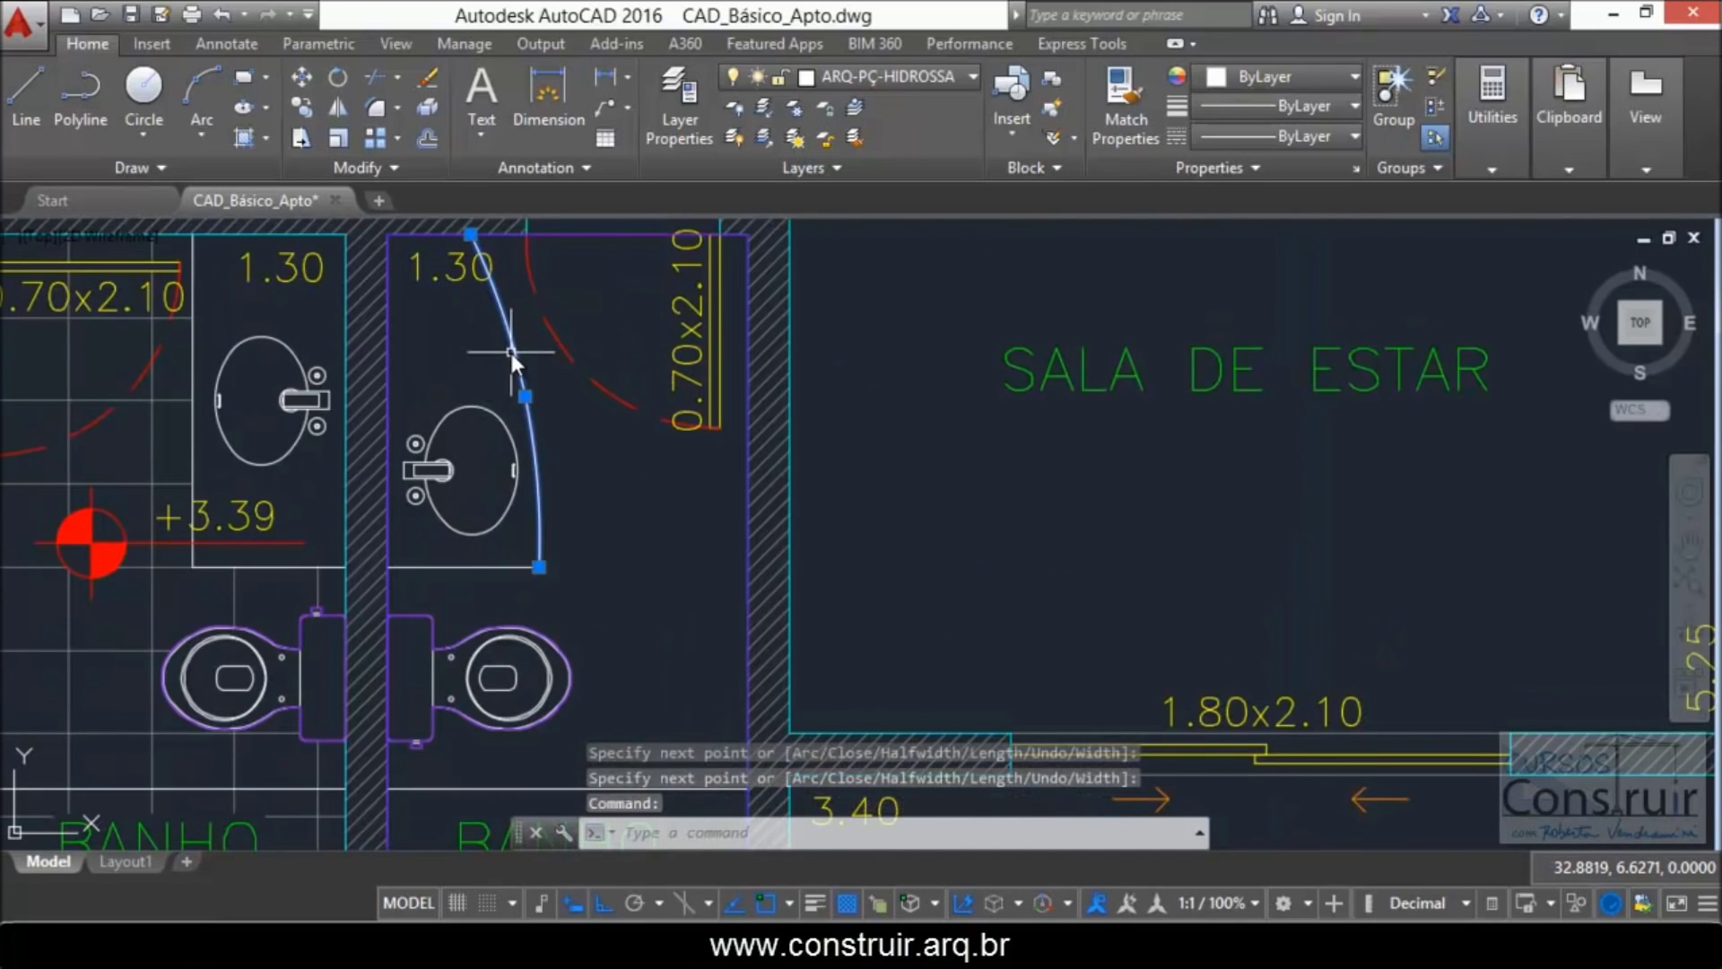
{"action": "left_click", "coordinate": [489, 567]}
{"action": "type", "text": "M"}
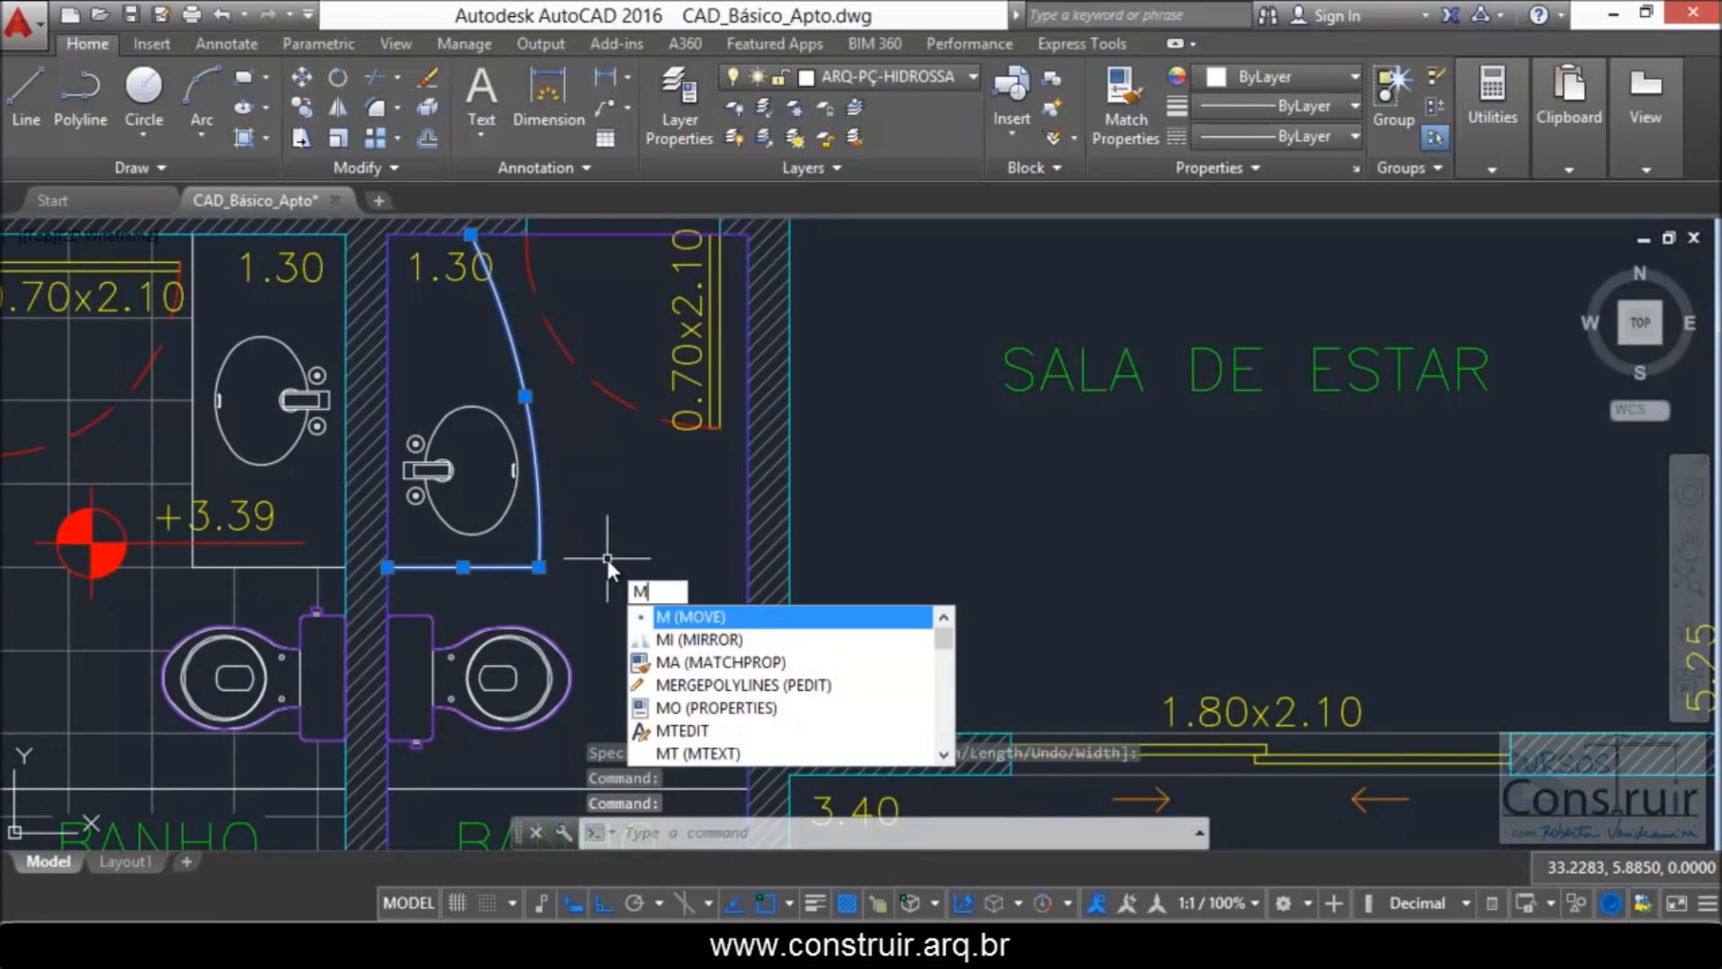
{"action": "key", "text": "BackSpace"}
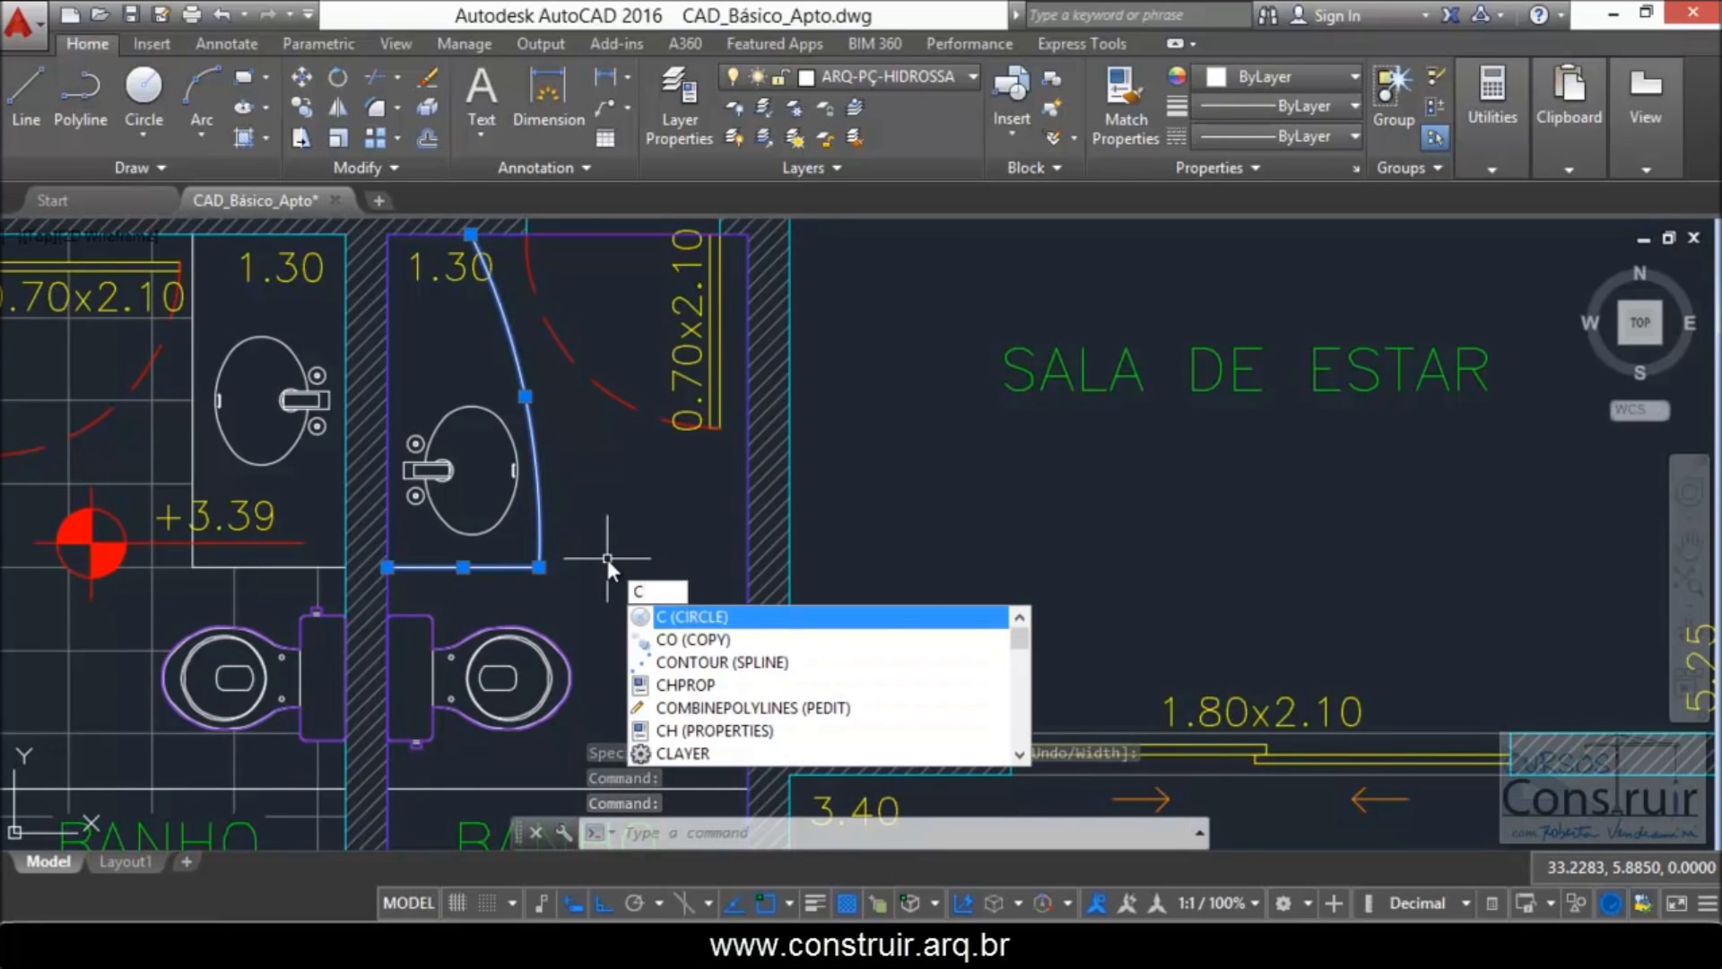
{"action": "type", "text": "o"}
{"action": "key", "text": "Return"}
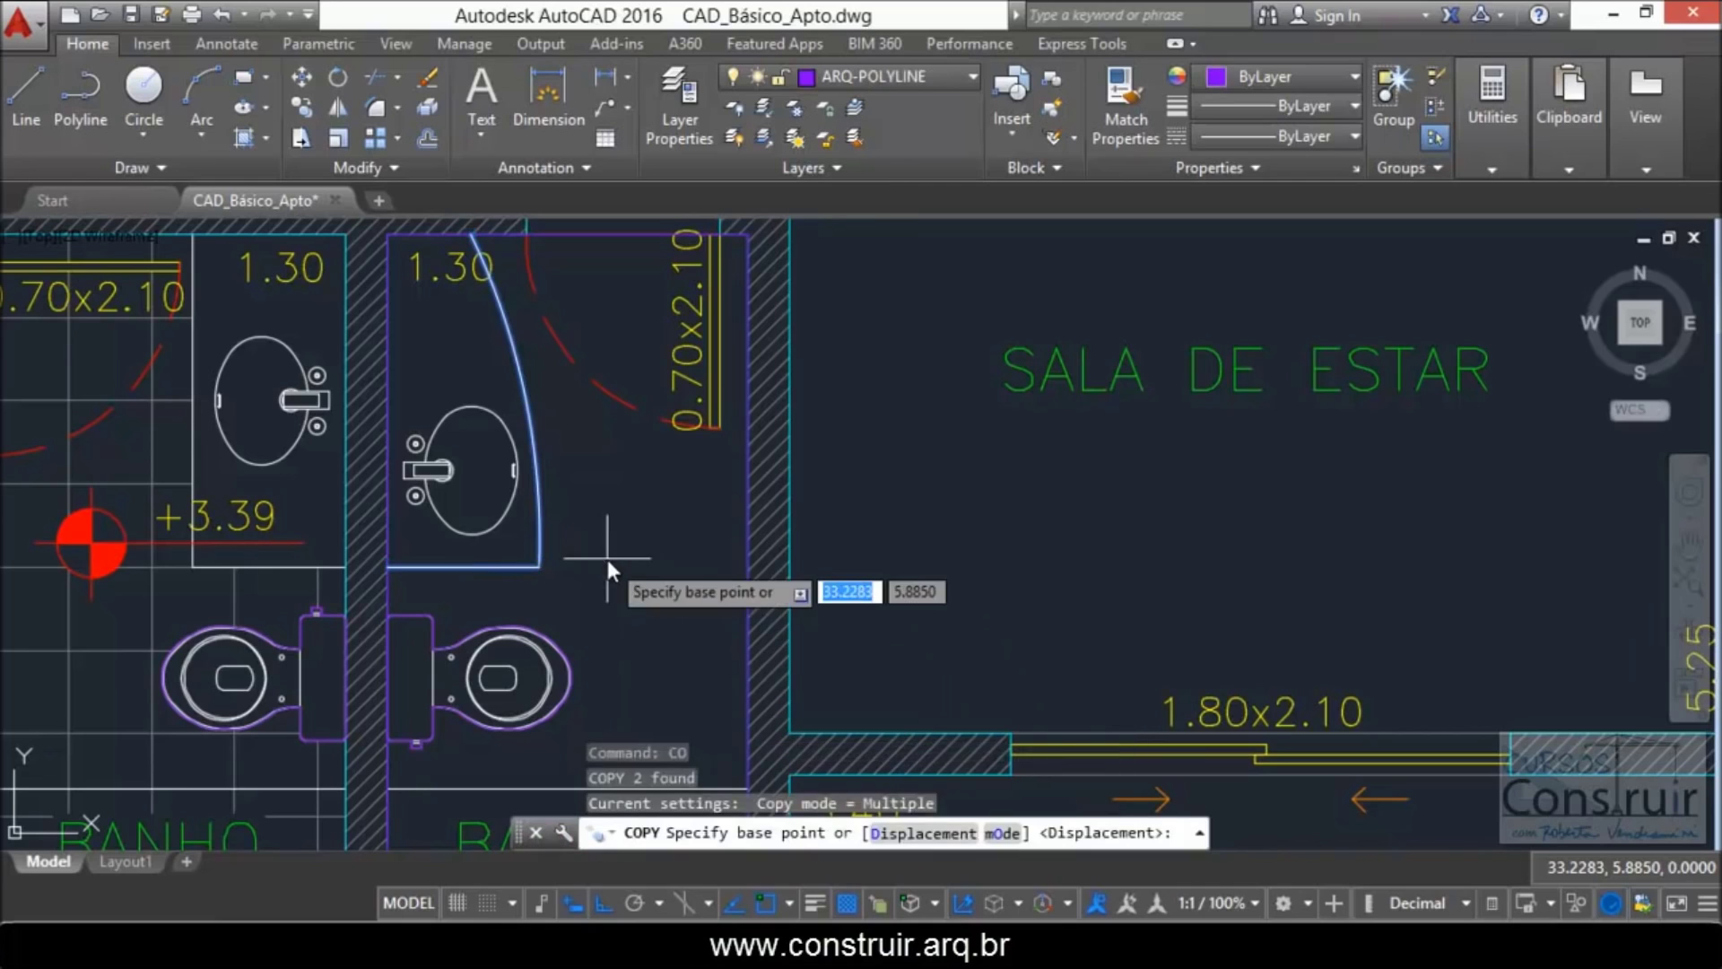
{"action": "left_click", "coordinate": [395, 571]}
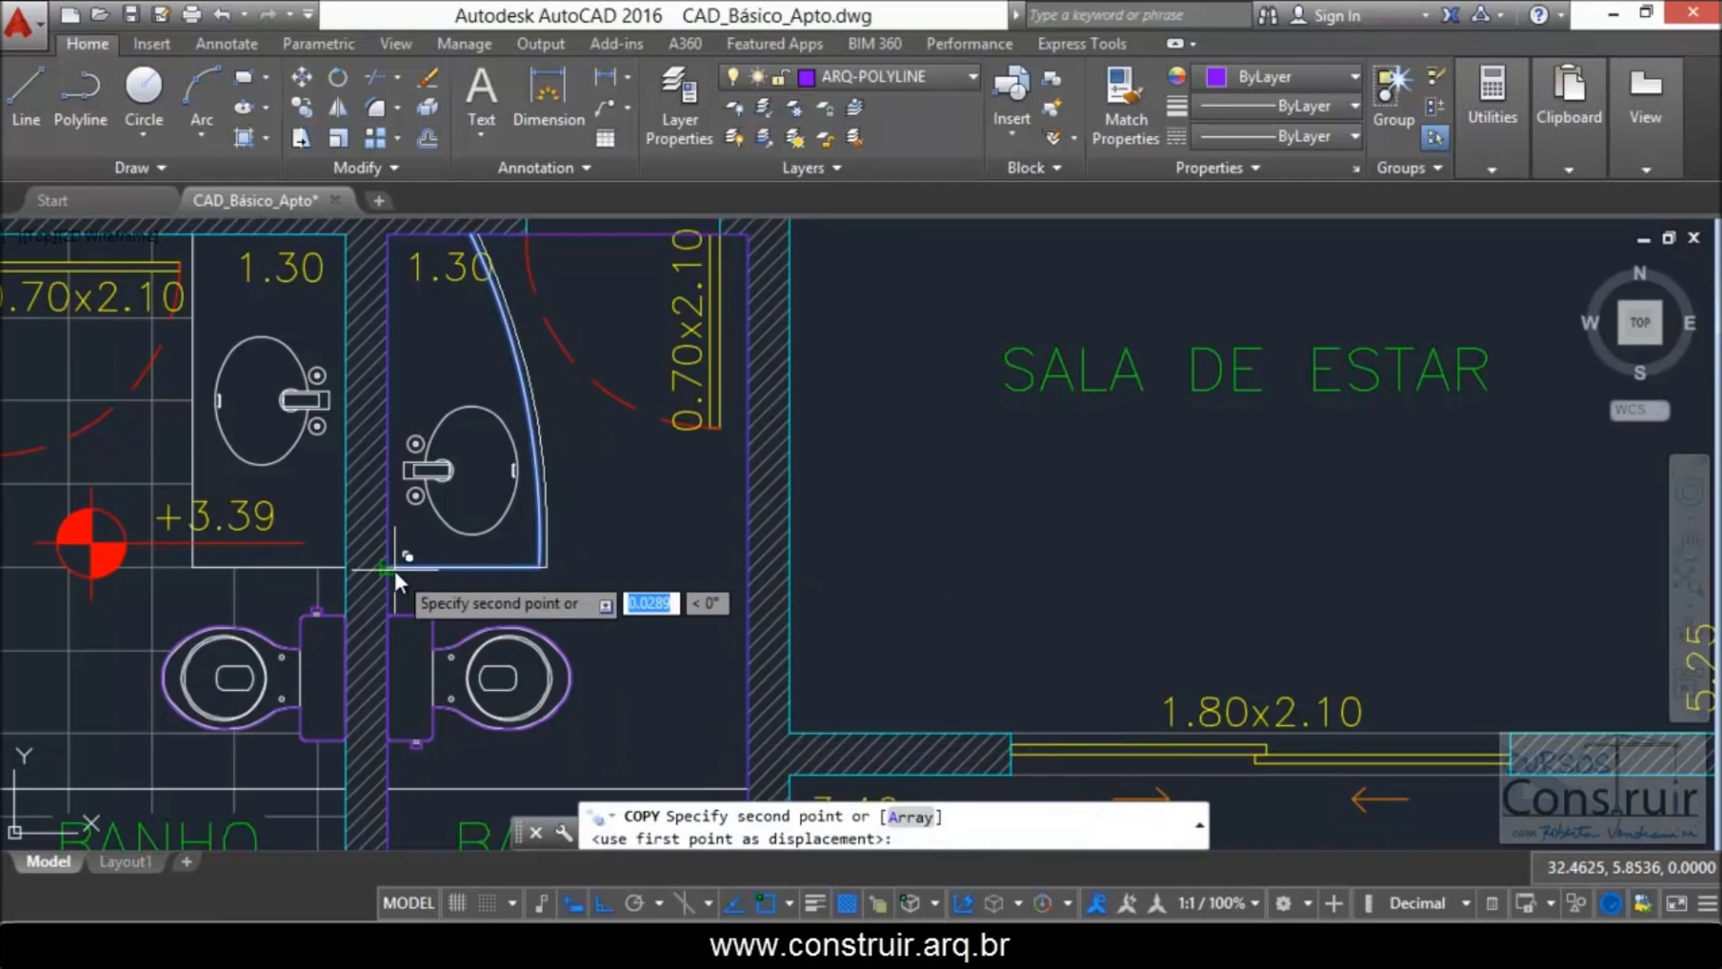
{"action": "left_click", "coordinate": [951, 513]}
{"action": "key", "text": "Escape"}
Step: Put the copied door lines on the ARQ-POLYLINE layer
{"action": "left_click", "coordinate": [1162, 488]}
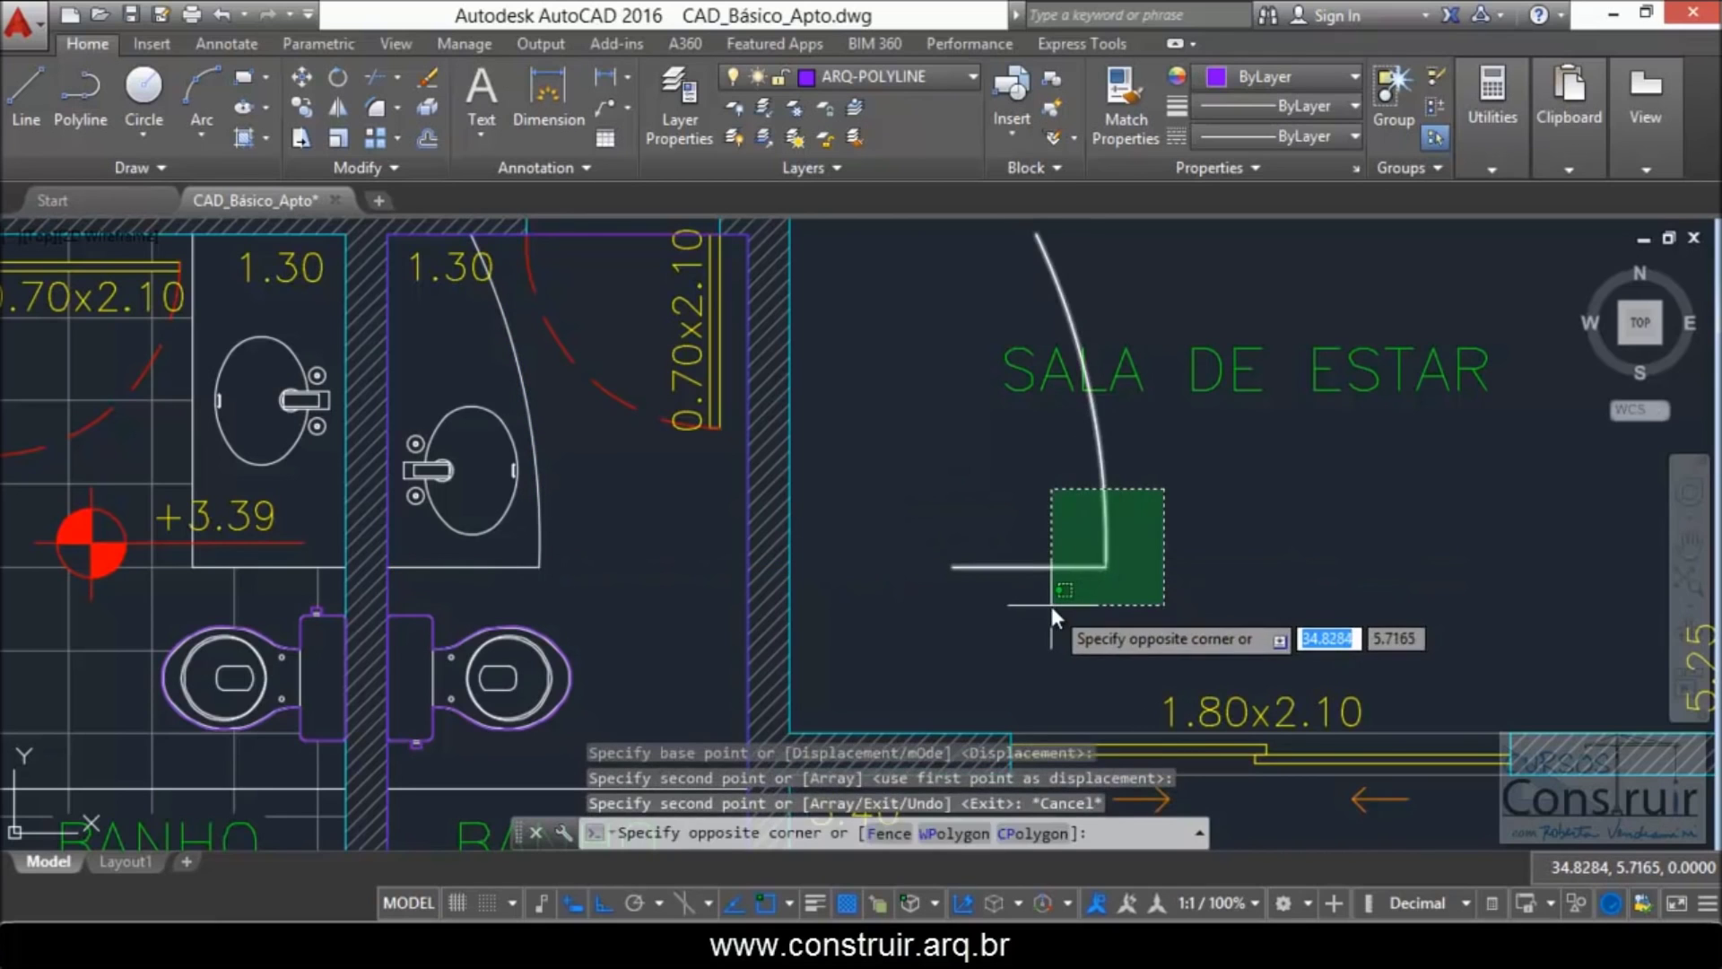
{"action": "left_click", "coordinate": [1052, 606]}
{"action": "left_click", "coordinate": [973, 76]}
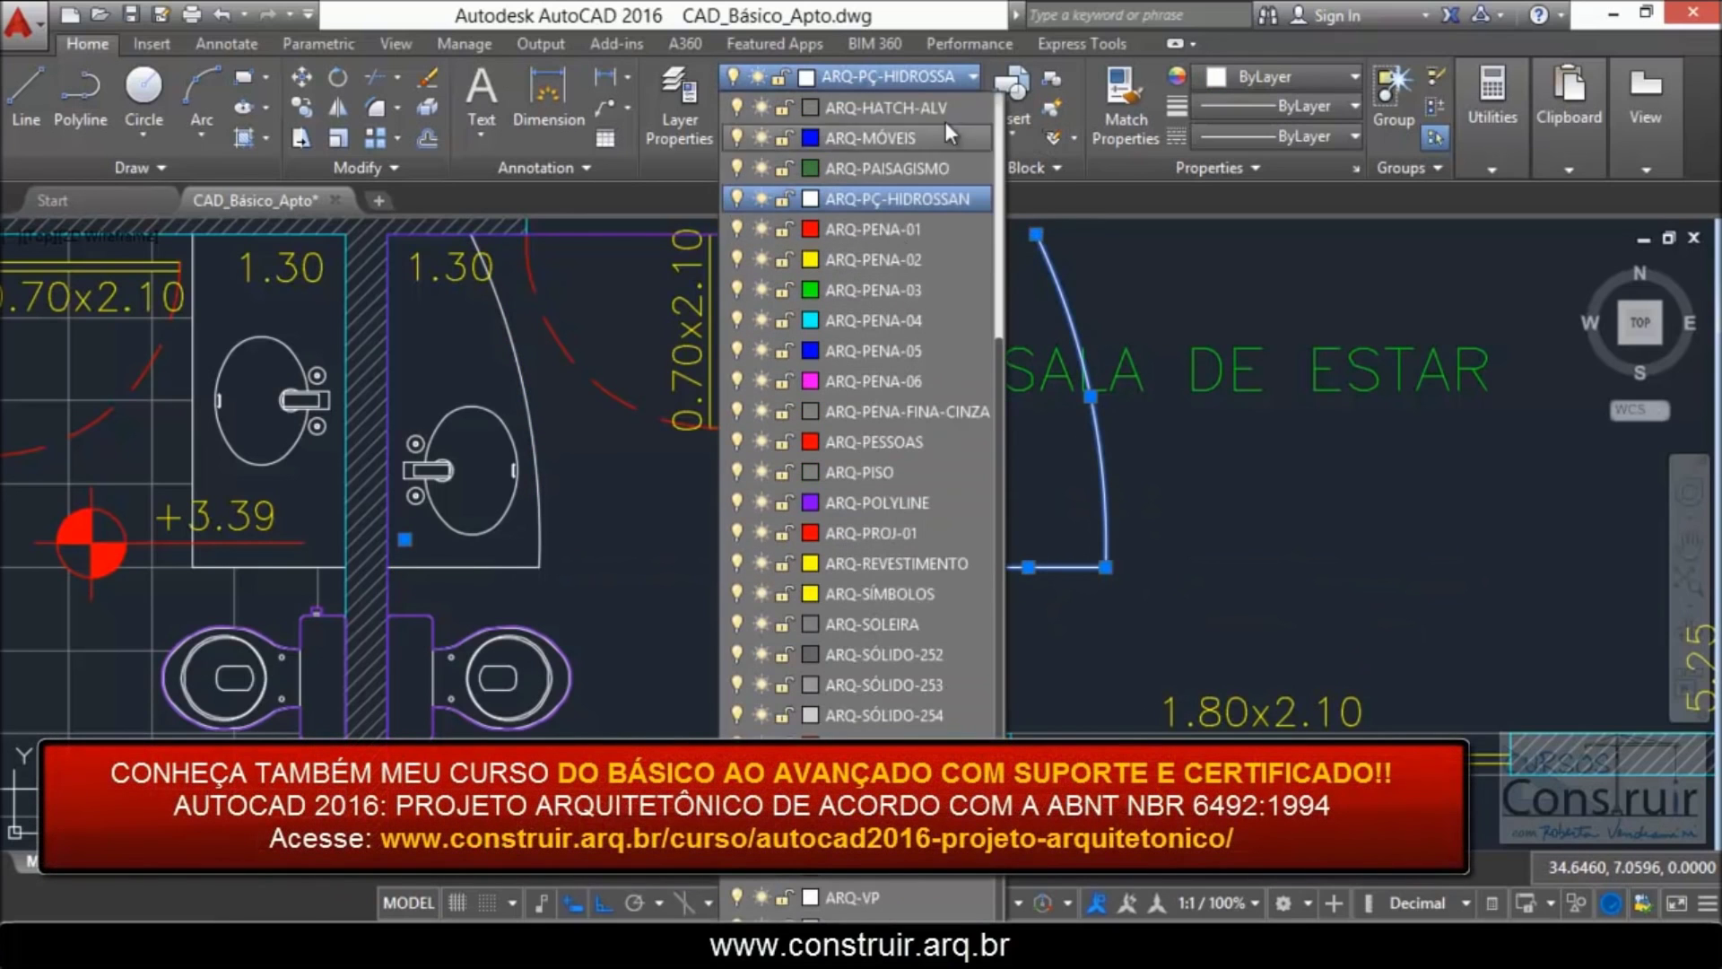
{"action": "left_click", "coordinate": [866, 501]}
{"action": "key", "text": "Escape"}
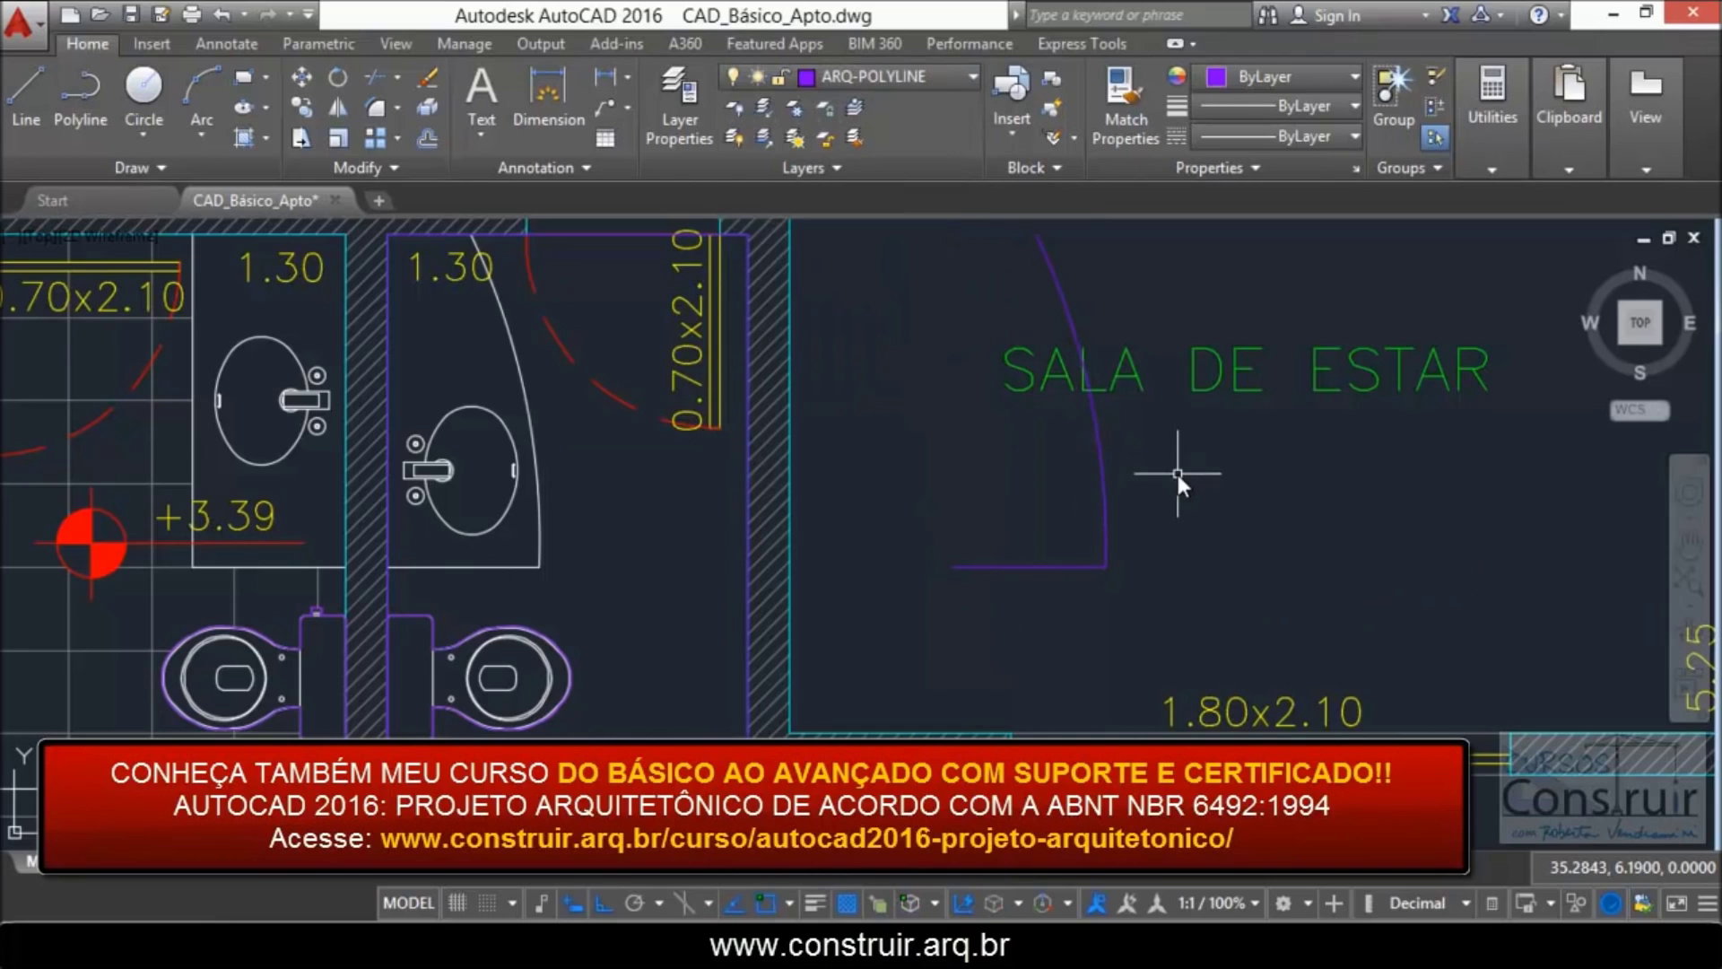
Step: Move the ARQ-POLYLINE door copy back exactly onto the original door
{"action": "type", "text": "m"}
{"action": "key", "text": "Return"}
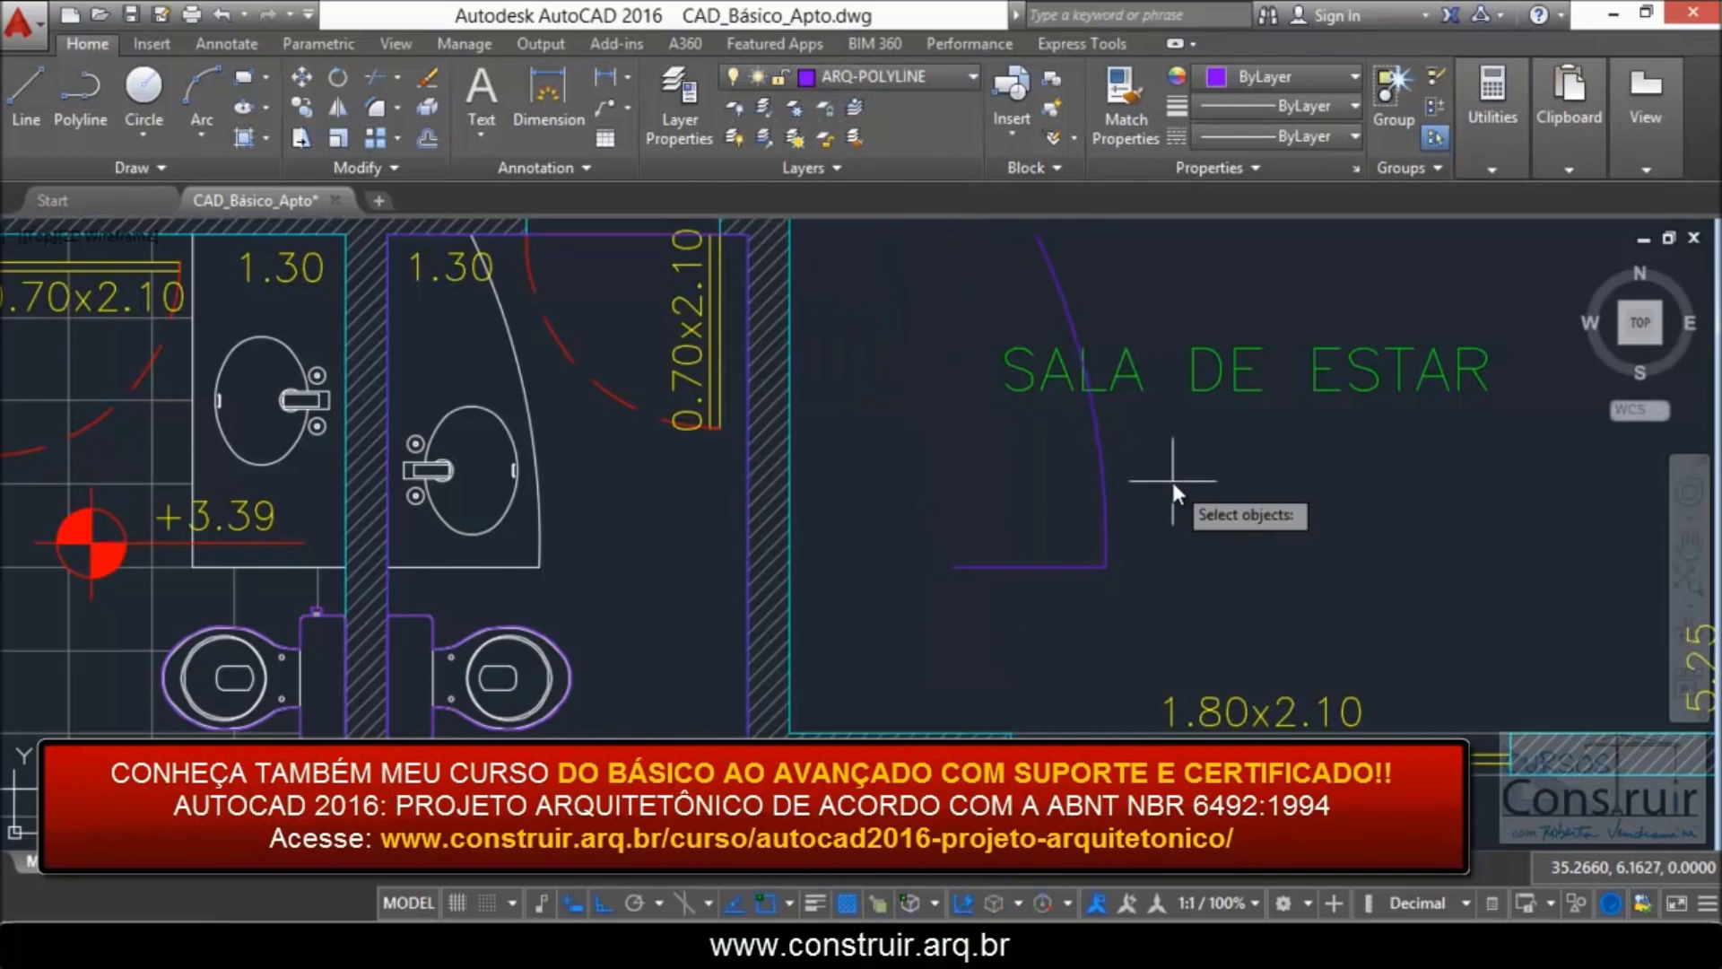
{"action": "left_click", "coordinate": [1012, 600]}
{"action": "key", "text": "Return"}
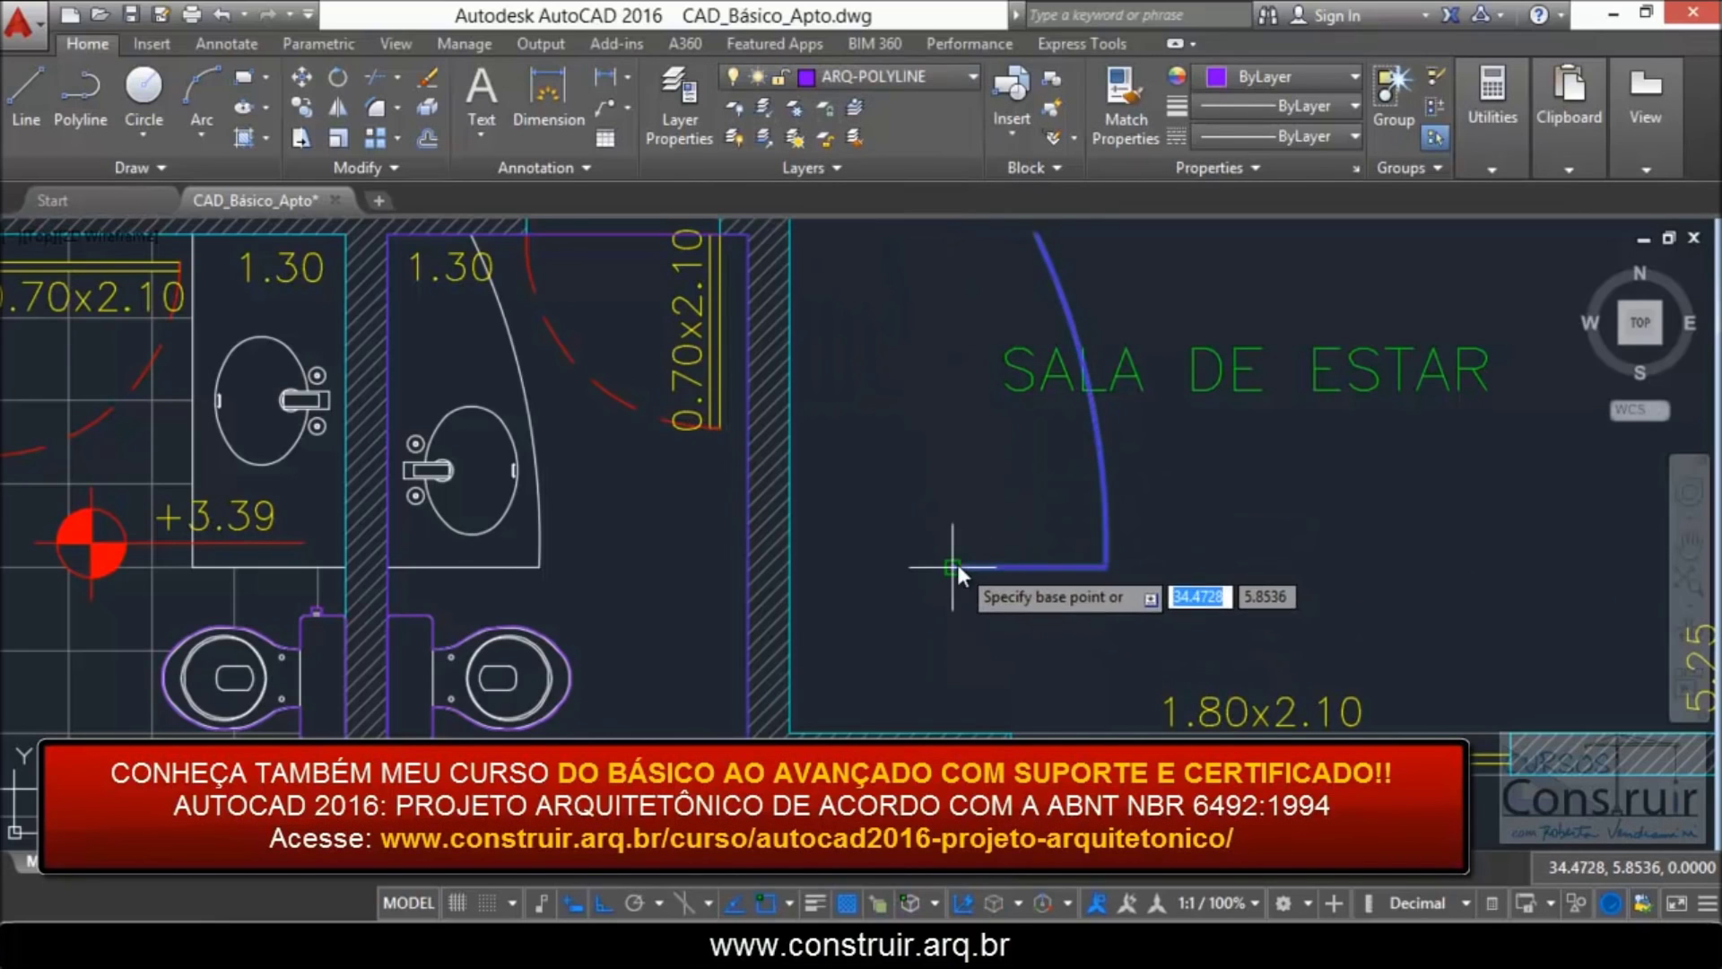
{"action": "left_click", "coordinate": [953, 567]}
{"action": "left_click", "coordinate": [539, 567]}
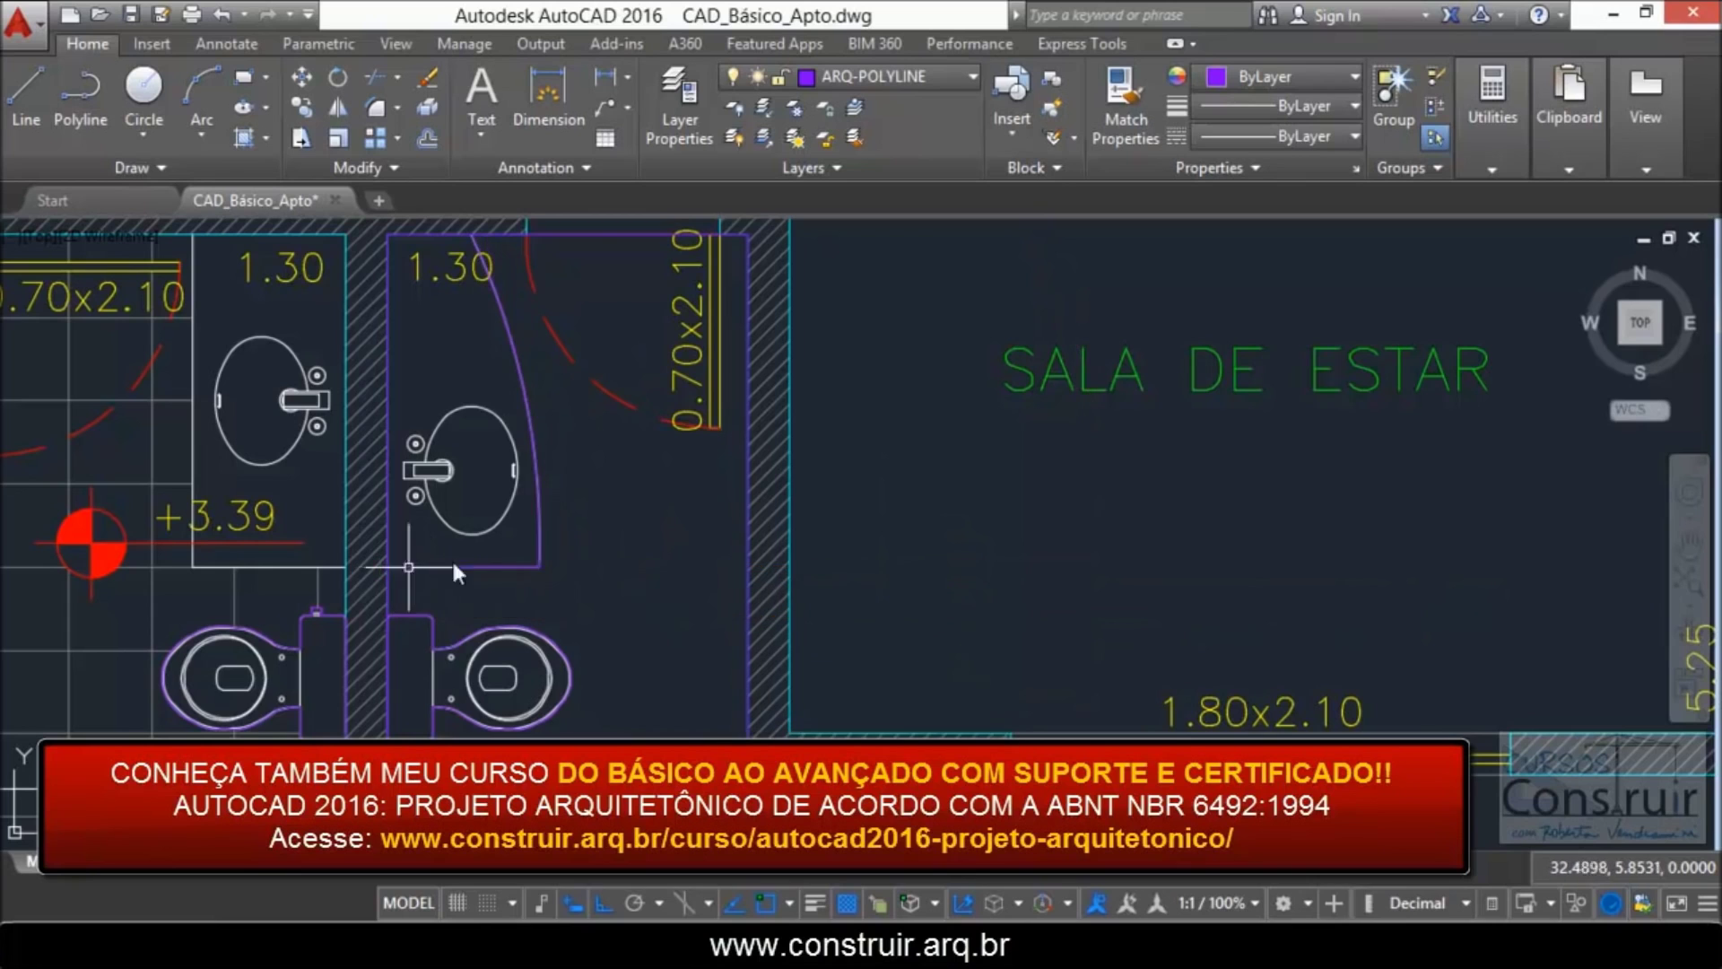
{"action": "scroll", "coordinate": [565, 497], "scroll_direction": "down", "scroll_amount": 4}
{"action": "scroll", "coordinate": [565, 497], "scroll_direction": "down", "scroll_amount": 3}
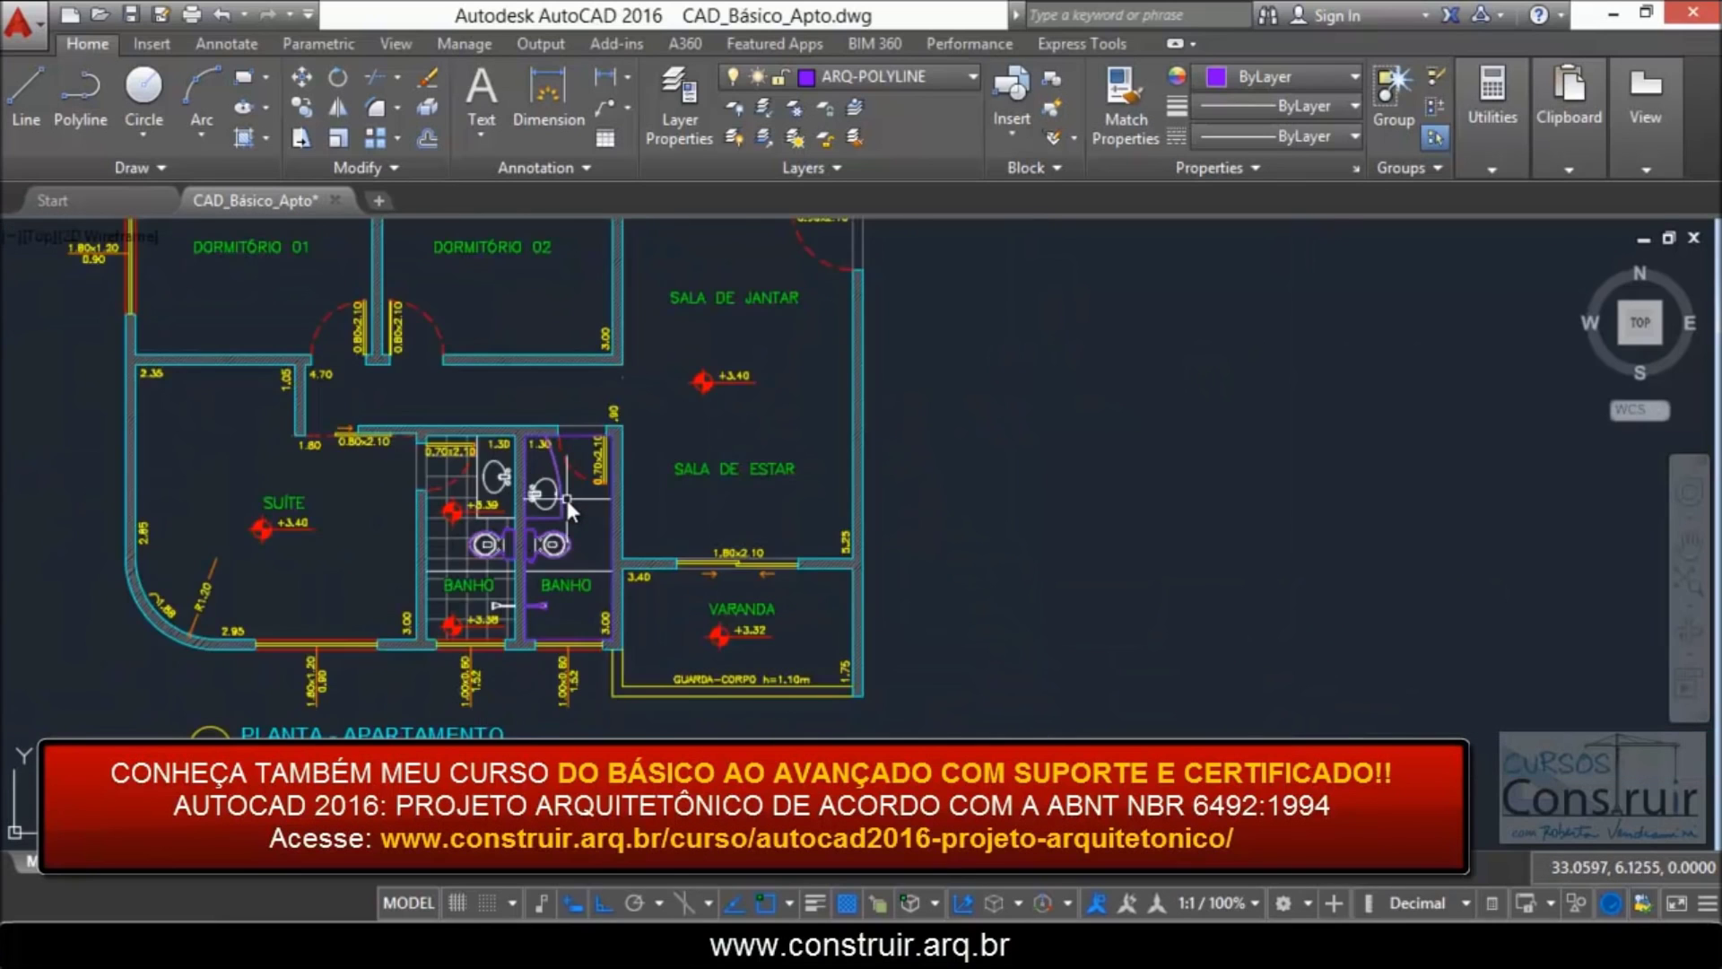
Step: Turn off the ARQ-PC-HIDROSSAN layer by picking a sink, then undo the last operation
{"action": "scroll", "coordinate": [583, 574], "scroll_direction": "up", "scroll_amount": 3}
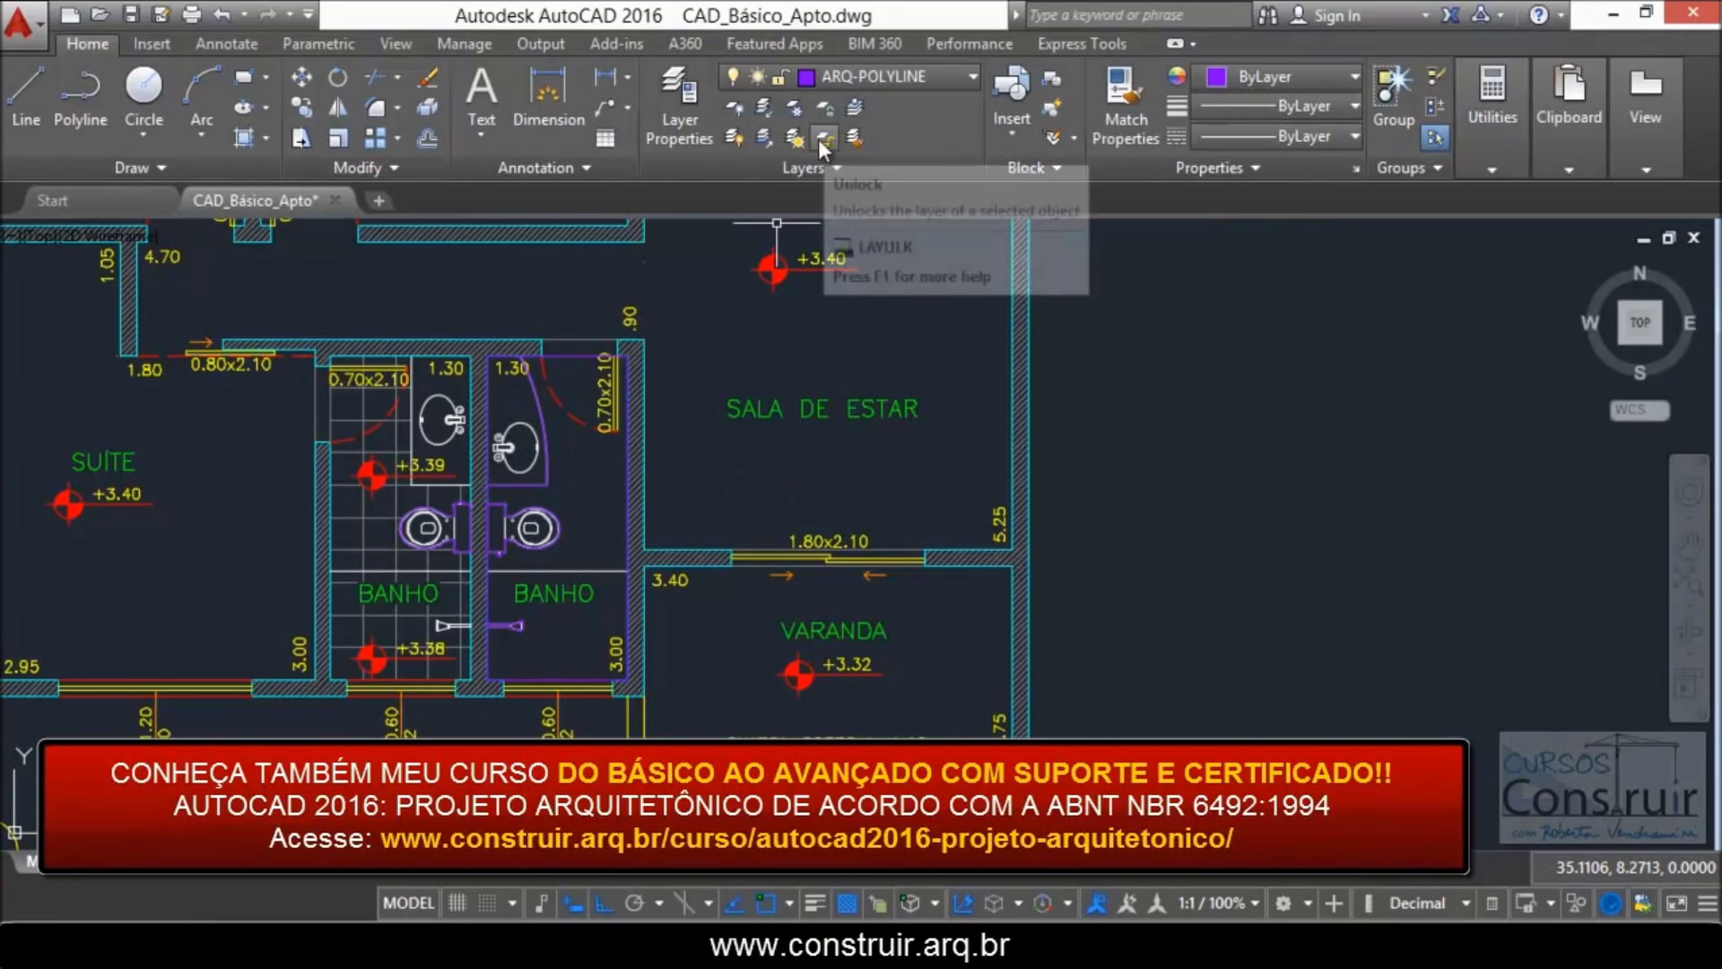
{"action": "left_click", "coordinate": [734, 102]}
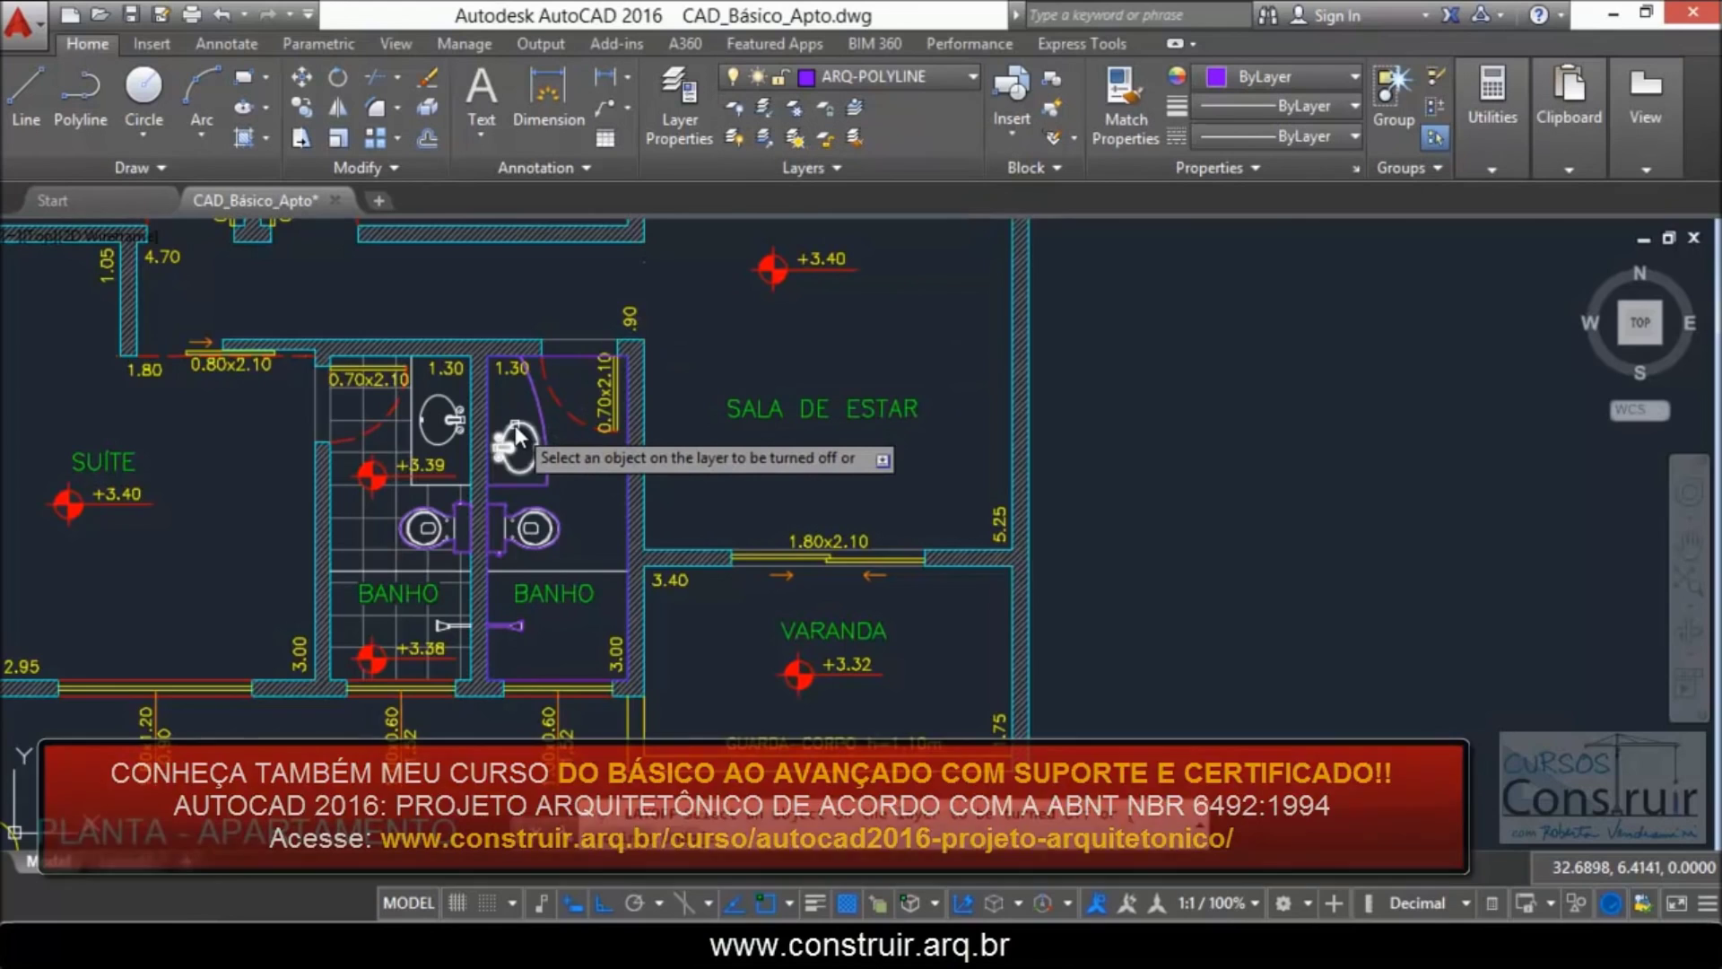
{"action": "scroll", "coordinate": [516, 437], "scroll_direction": "up", "scroll_amount": 5}
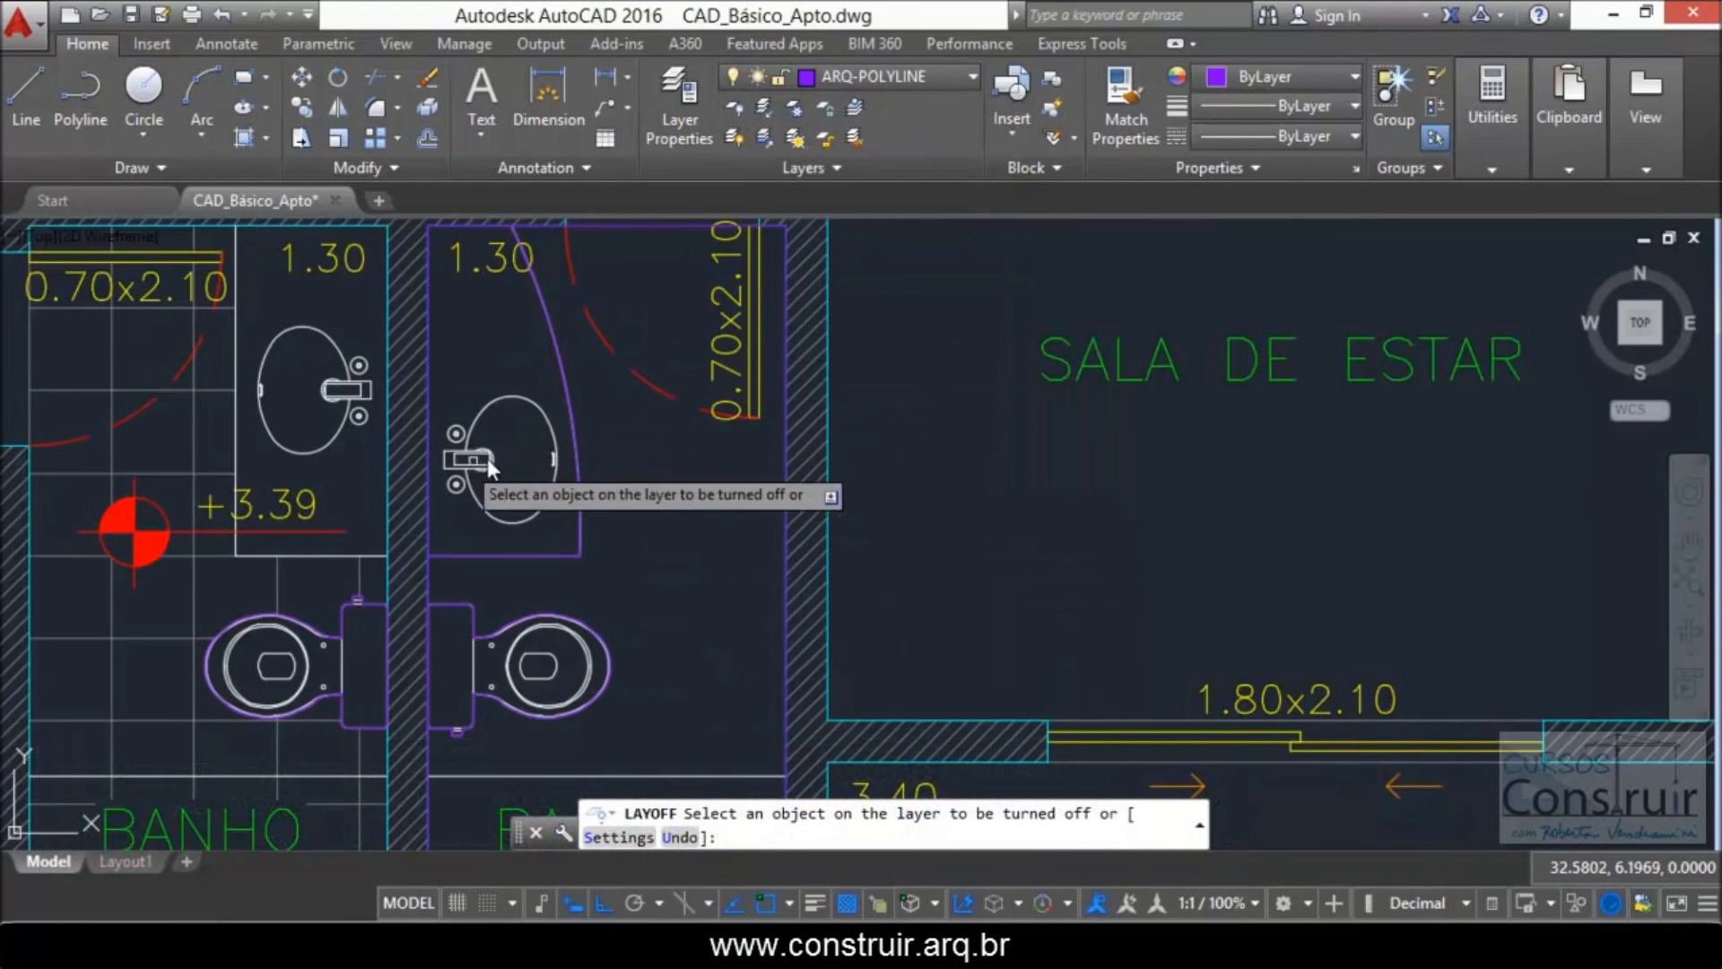
{"action": "left_click", "coordinate": [487, 409]}
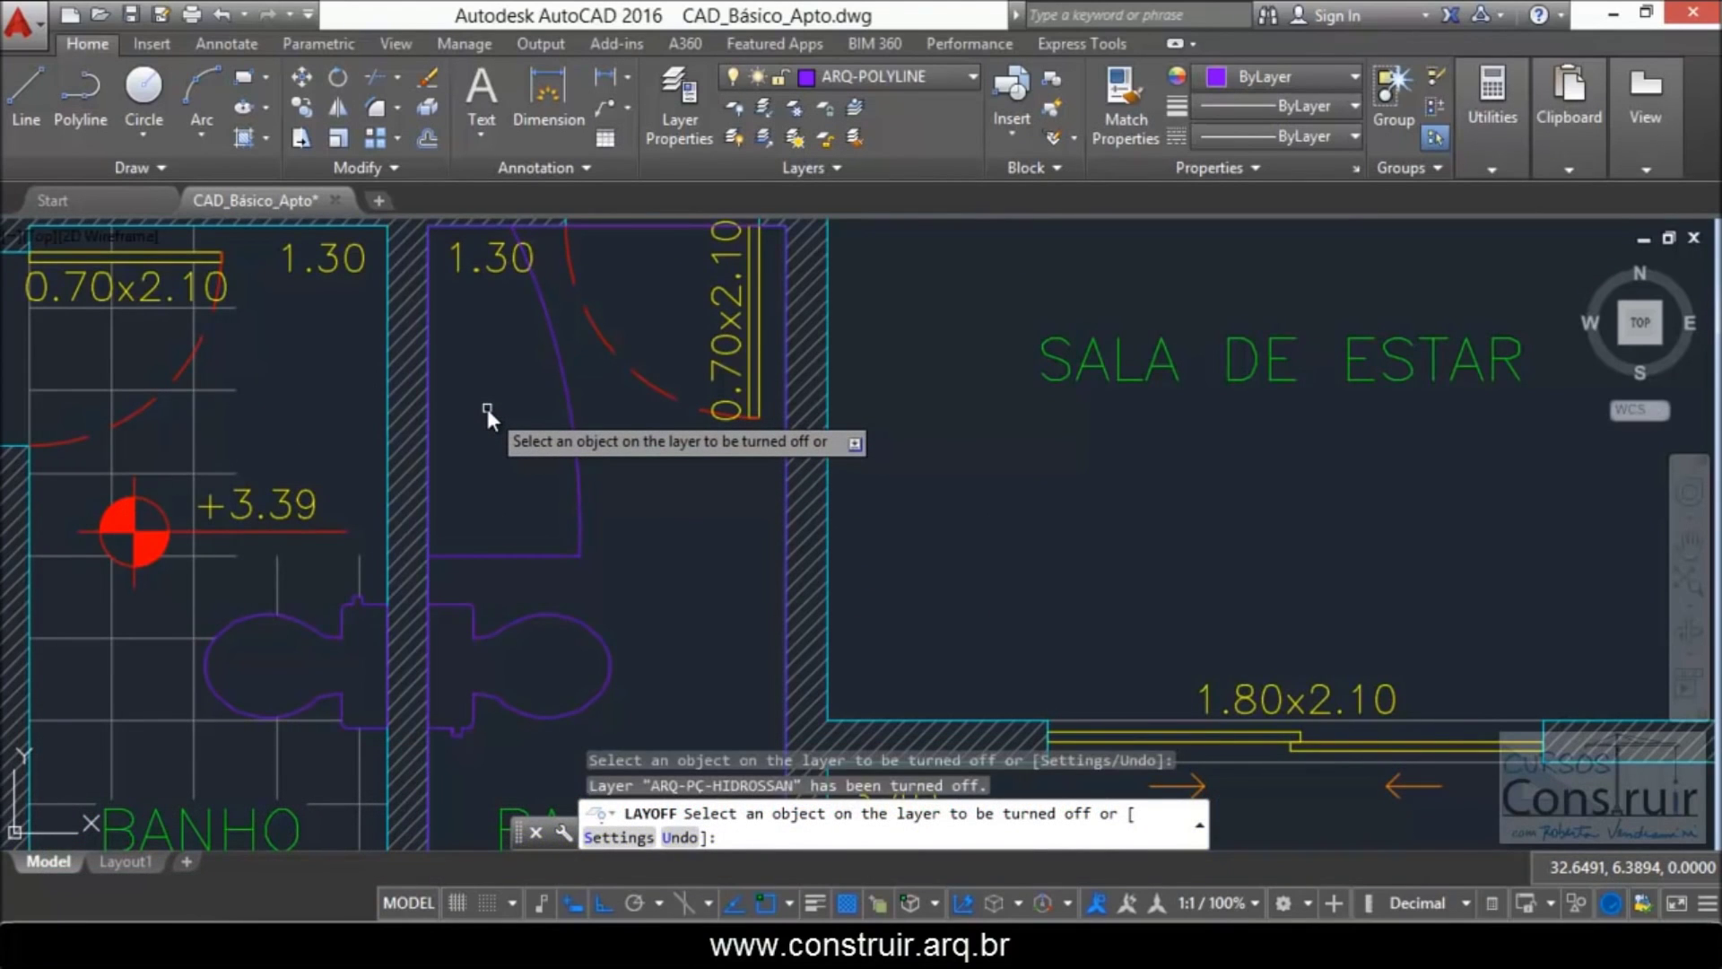
{"action": "key", "text": "Escape"}
{"action": "scroll", "coordinate": [492, 407], "scroll_direction": "down", "scroll_amount": 3}
{"action": "scroll", "coordinate": [492, 407], "scroll_direction": "down", "scroll_amount": 2}
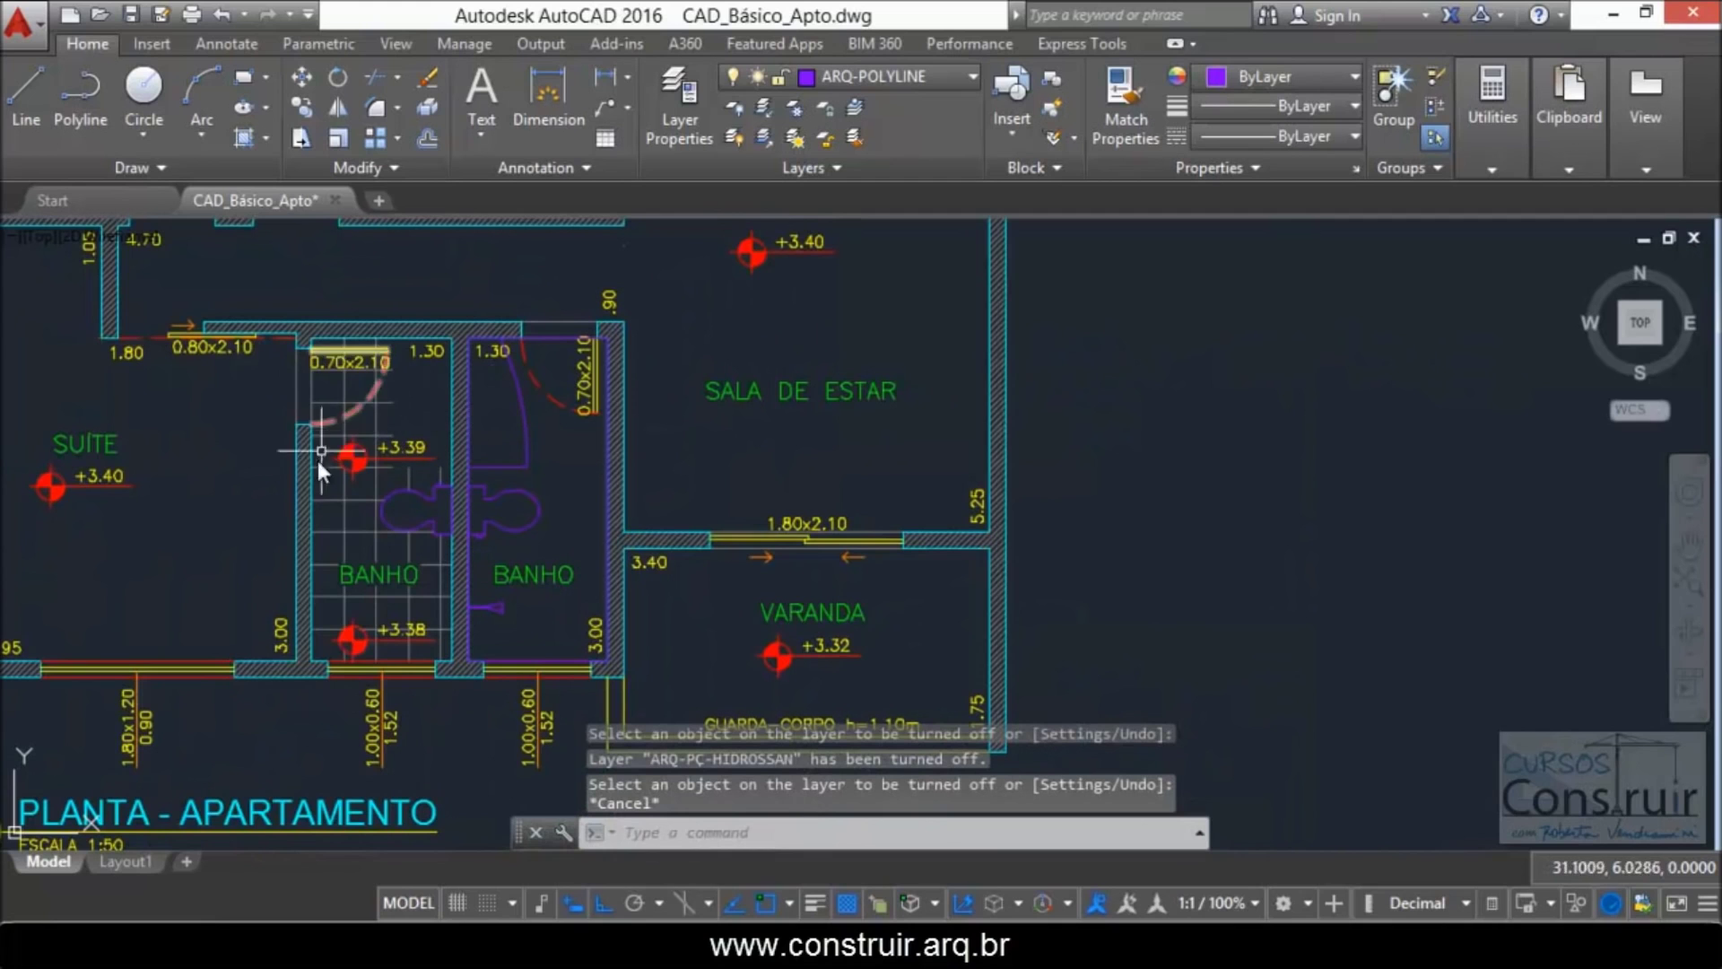
{"action": "scroll", "coordinate": [407, 501], "scroll_direction": "up", "scroll_amount": 2}
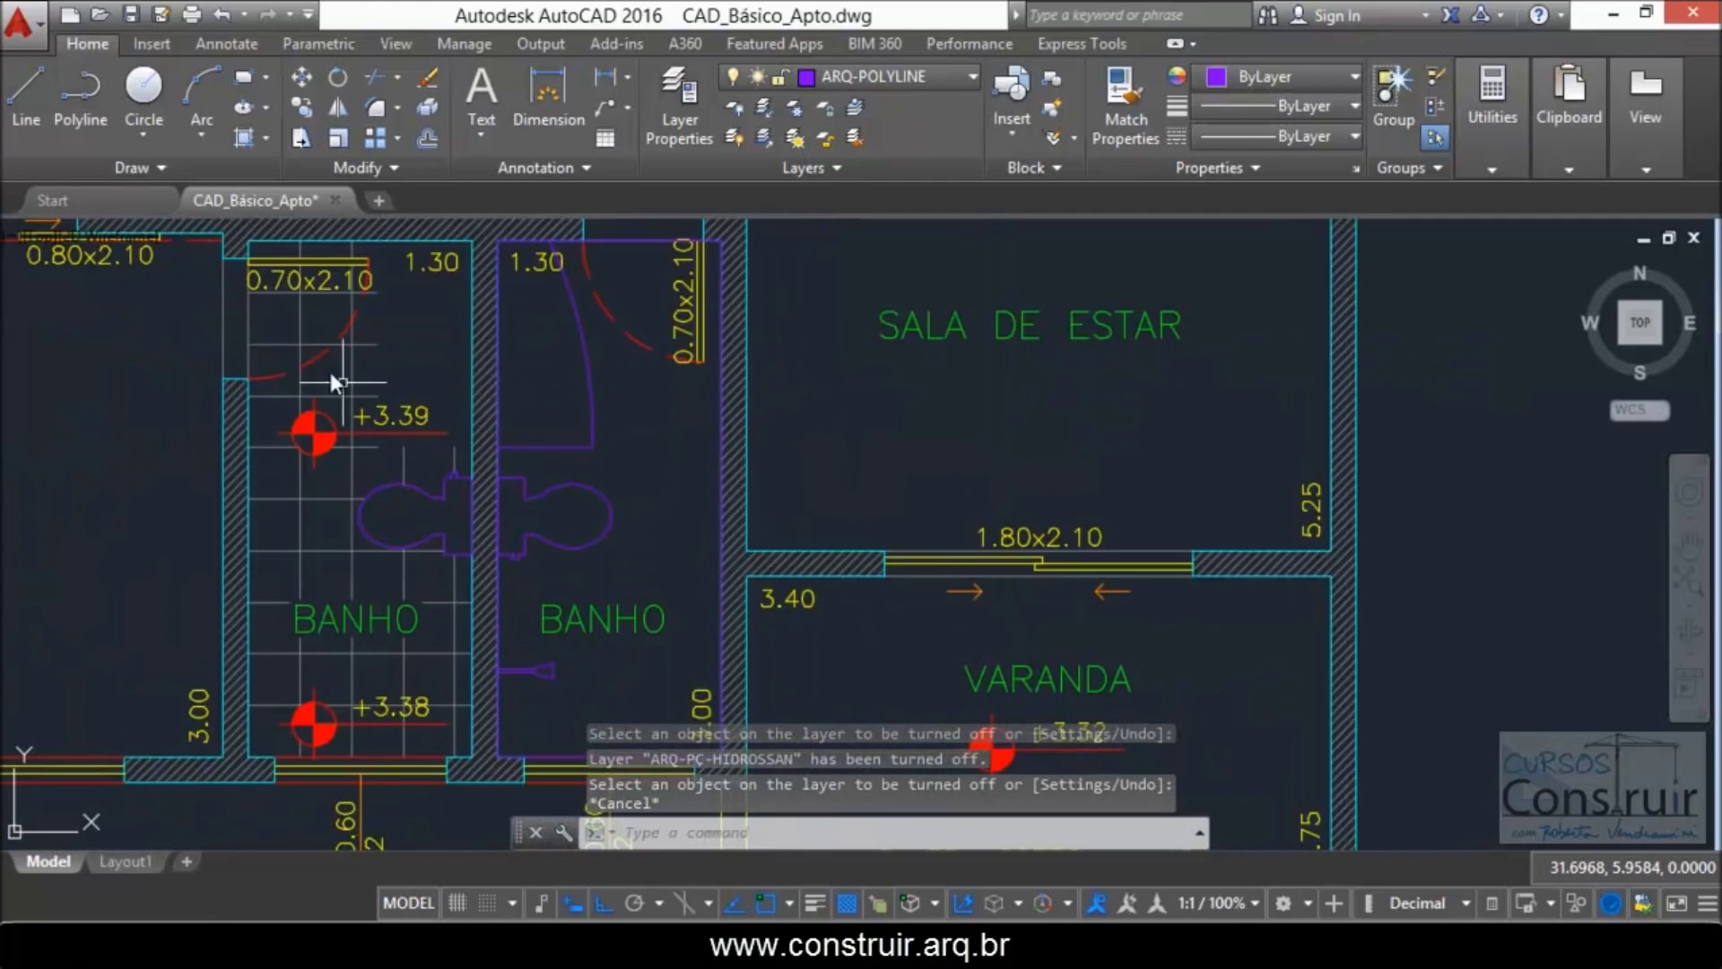
{"action": "scroll", "coordinate": [358, 475], "scroll_direction": "down", "scroll_amount": 2}
{"action": "scroll", "coordinate": [552, 444], "scroll_direction": "up", "scroll_amount": 2}
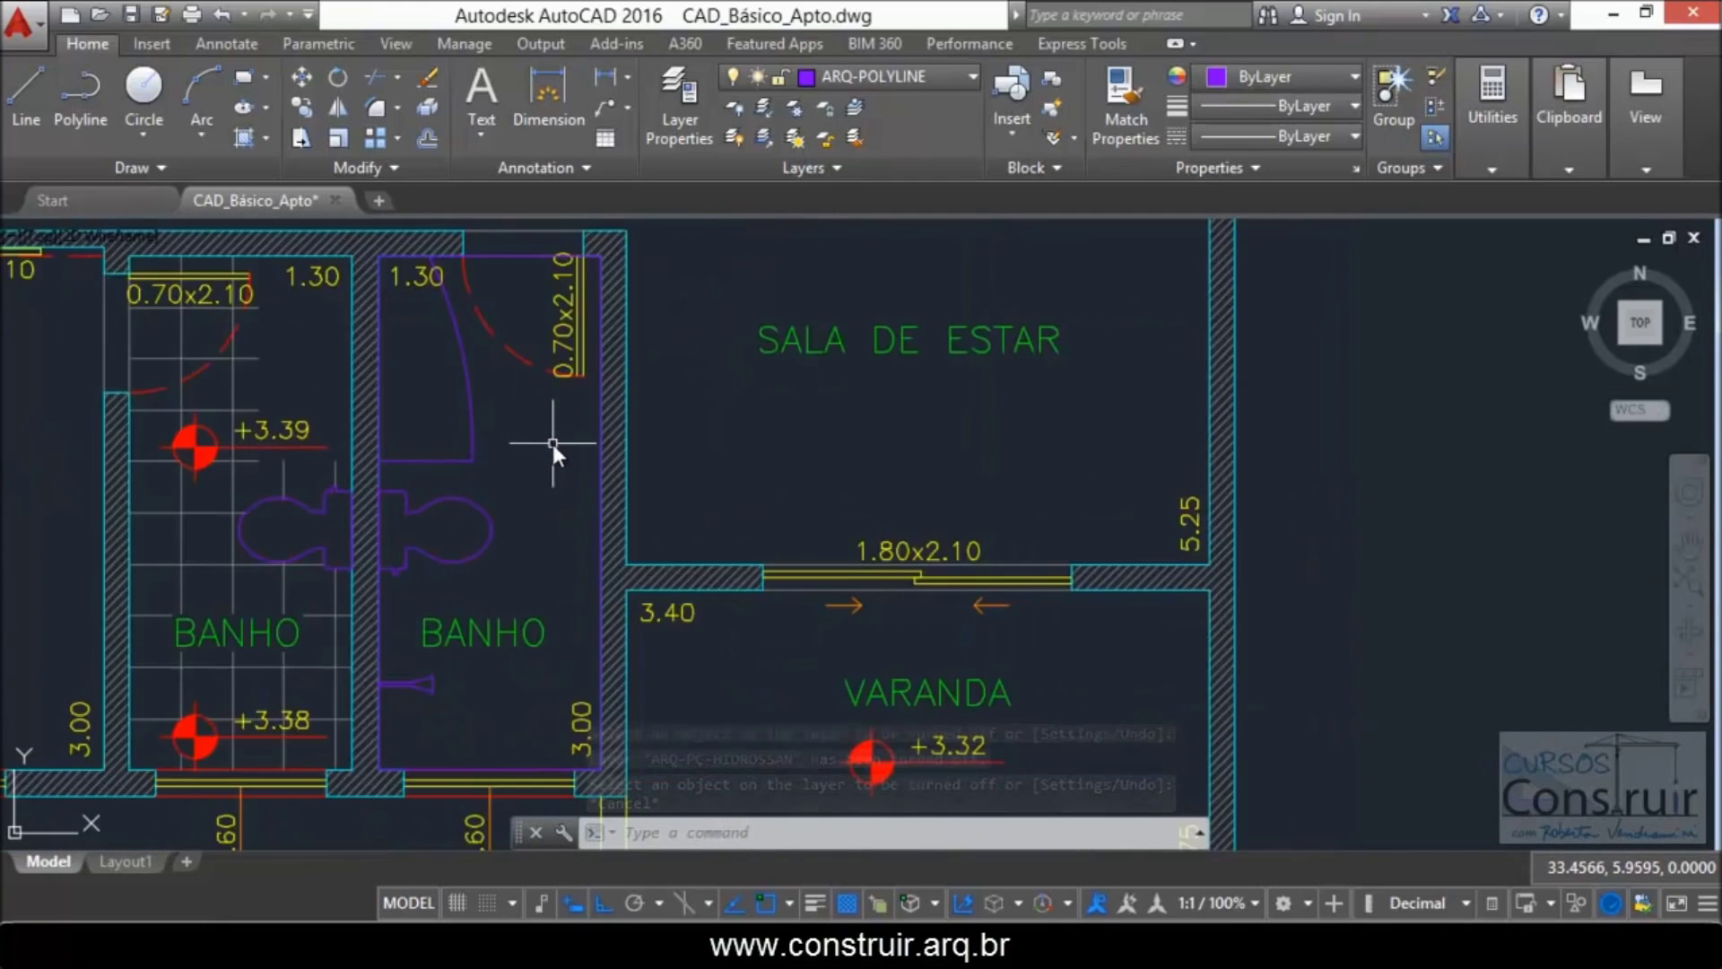
{"action": "key", "text": "ctrl+z"}
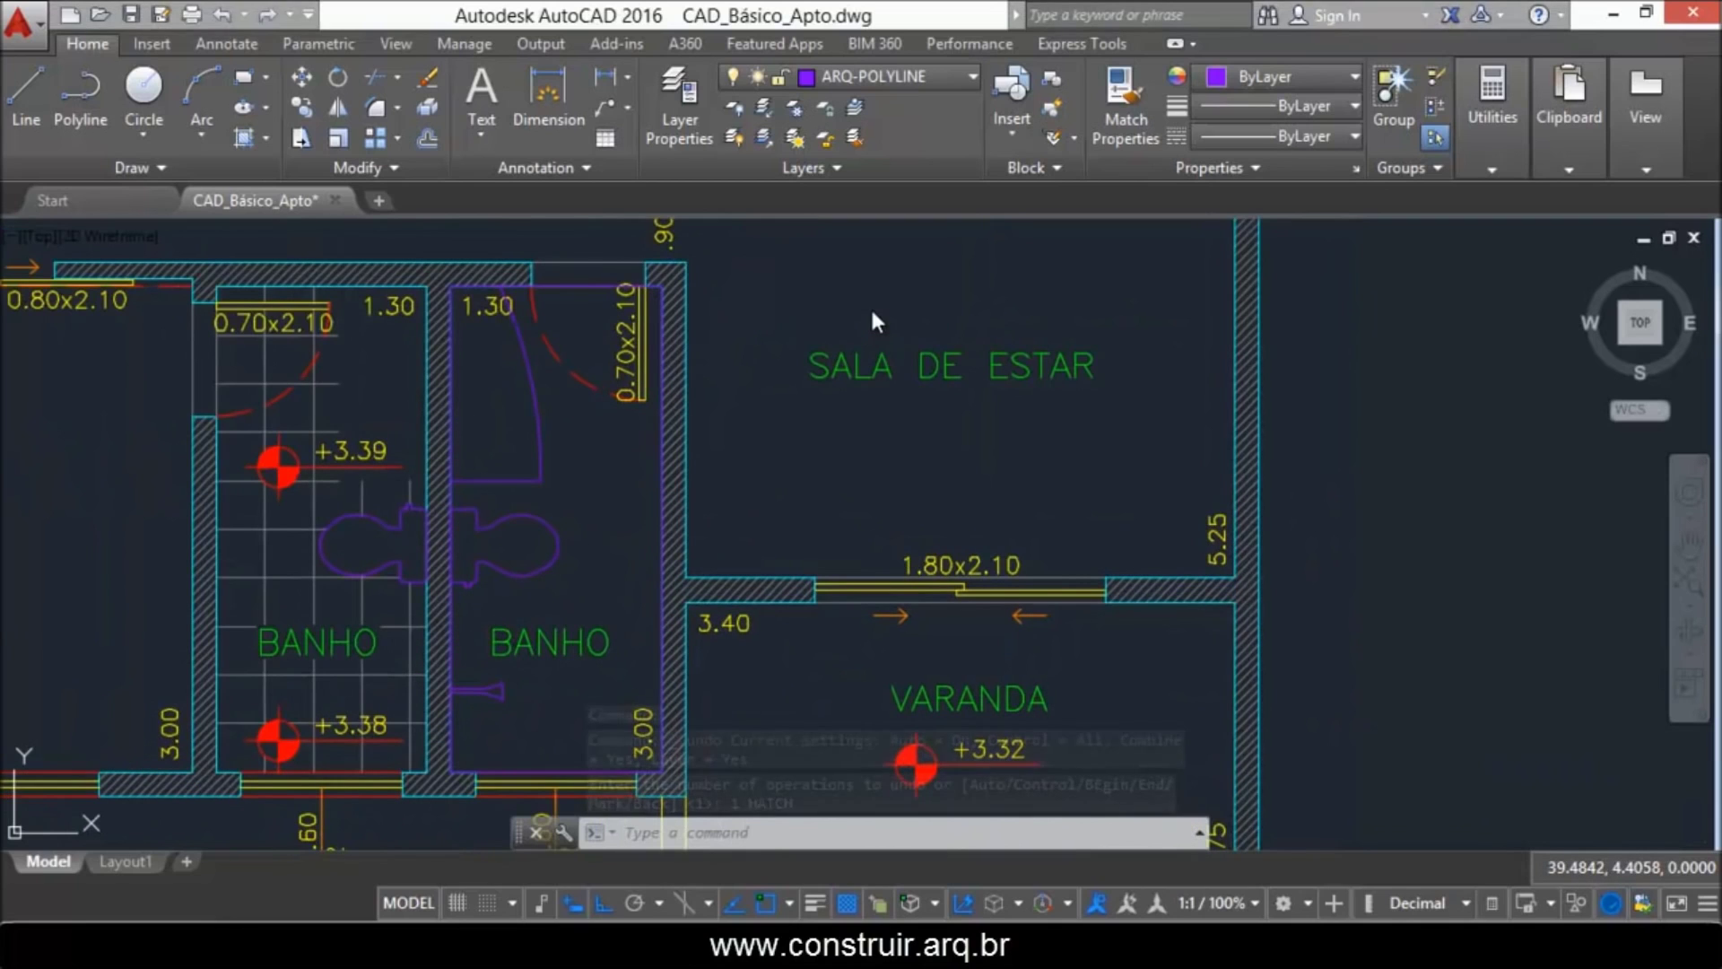
Step: Hatch the right BANHO floor with the user-defined tile grid, picking the main area and the area by the door
{"action": "type", "text": "h"}
{"action": "key", "text": "Return"}
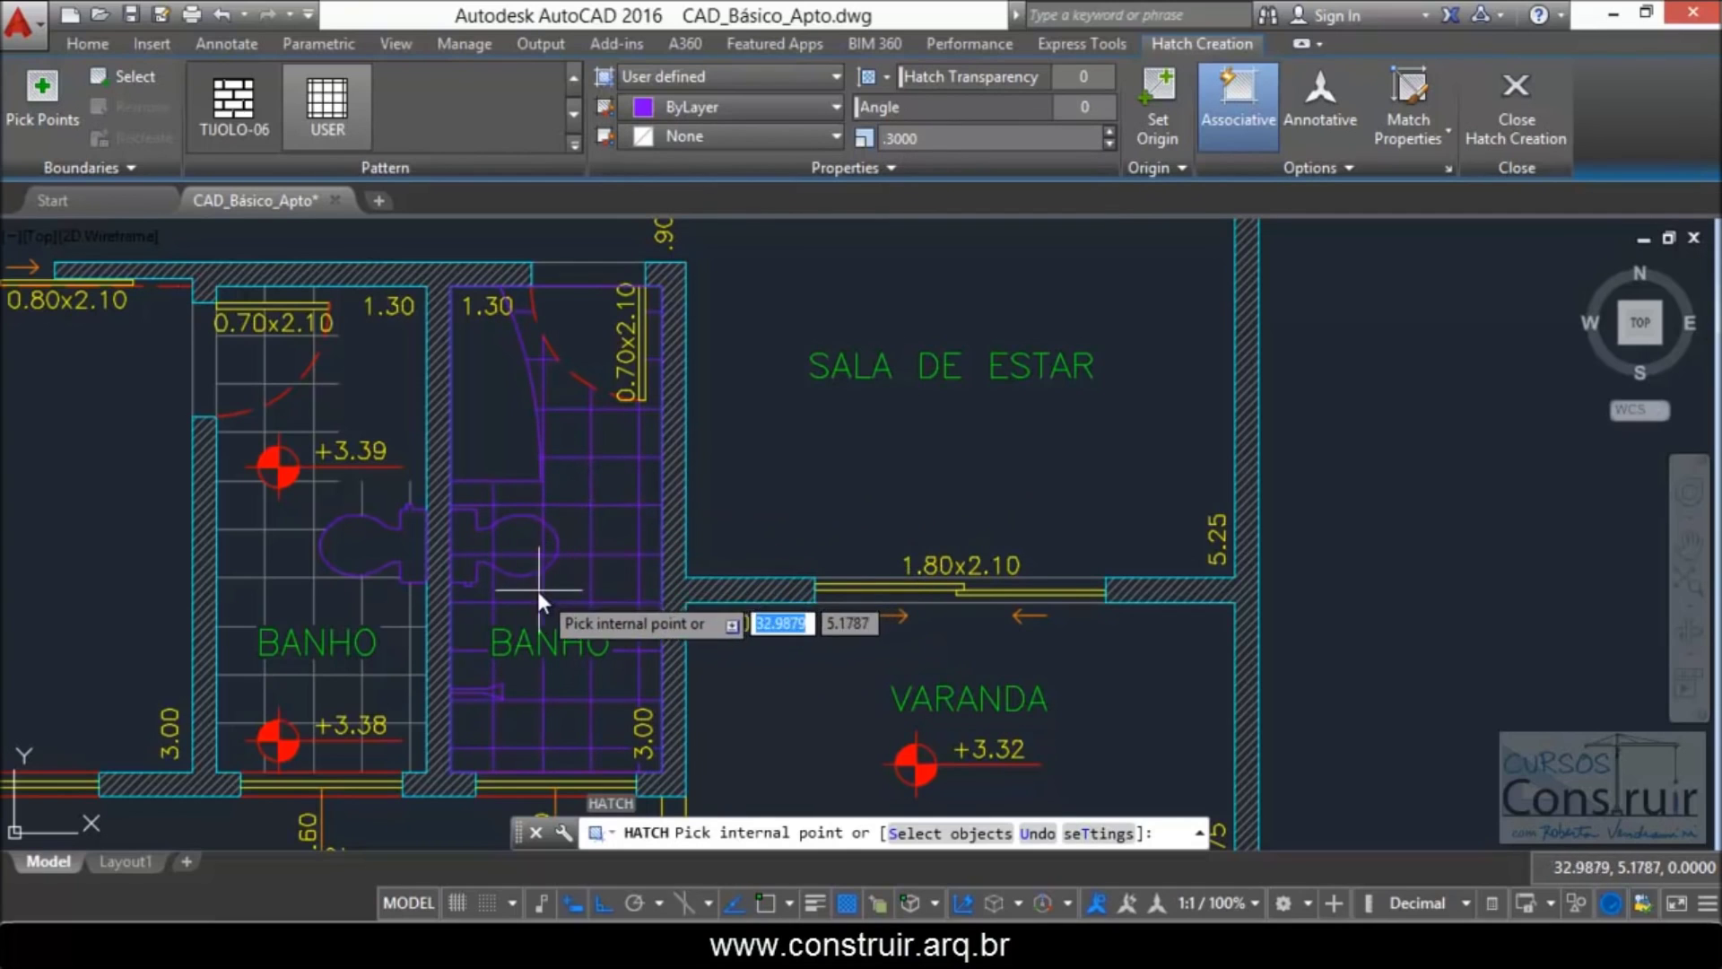
{"action": "left_click", "coordinate": [600, 528]}
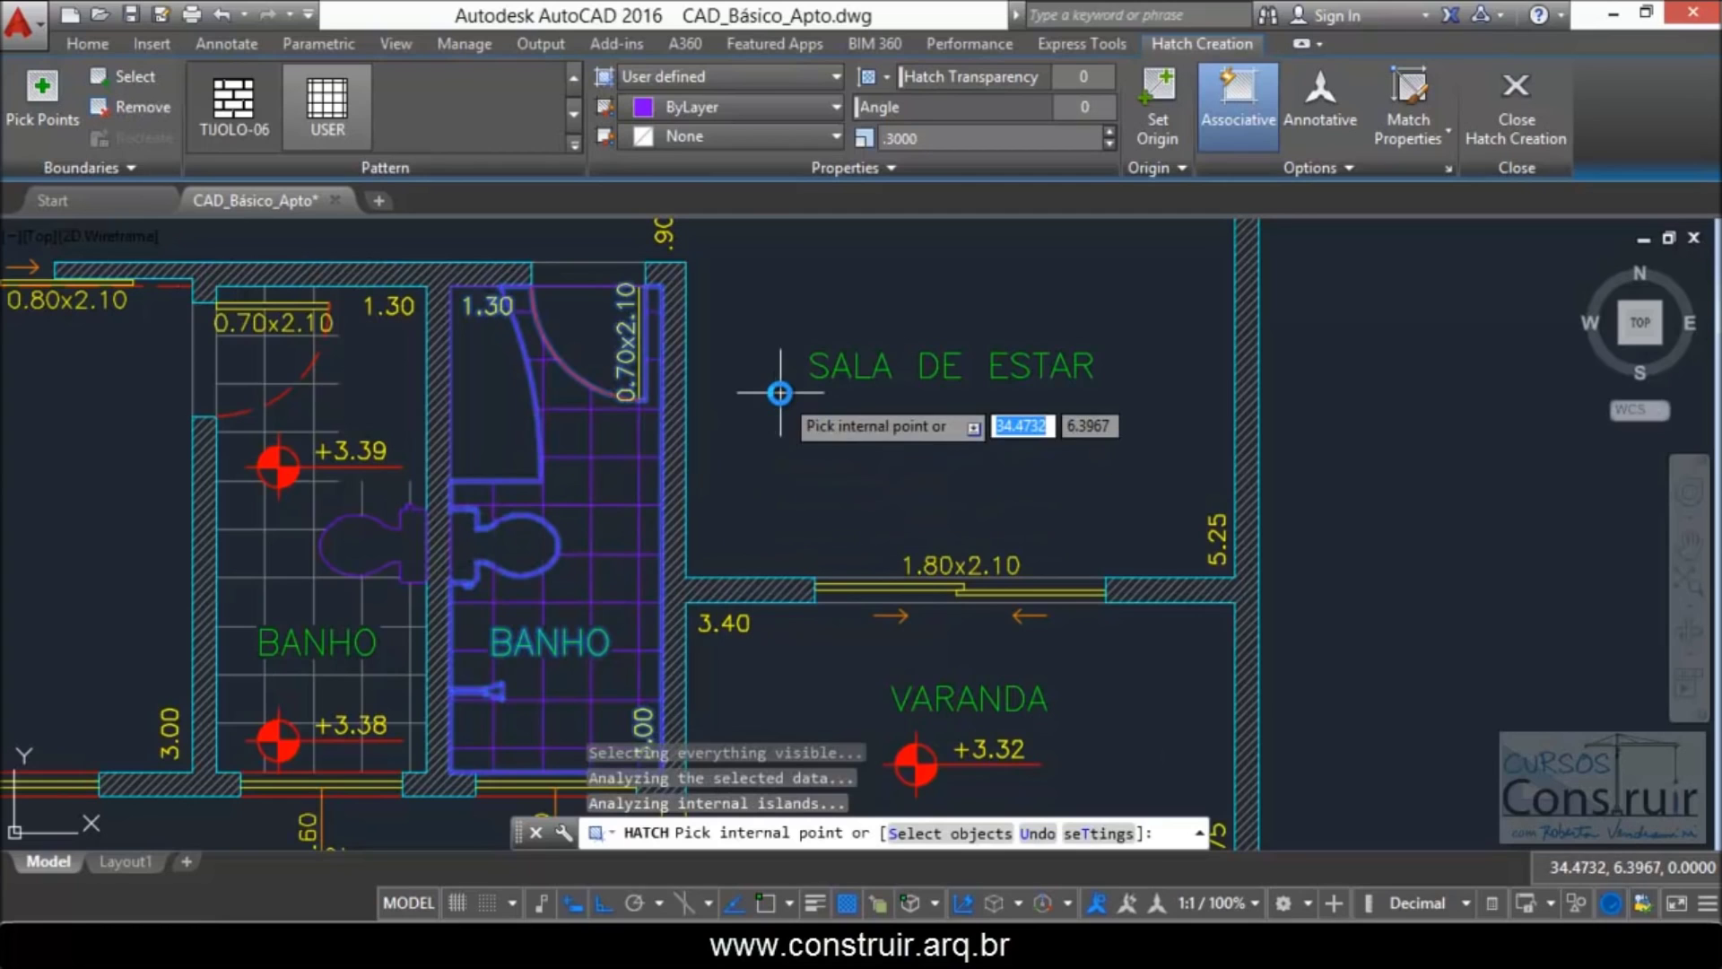
{"action": "left_click", "coordinate": [587, 328]}
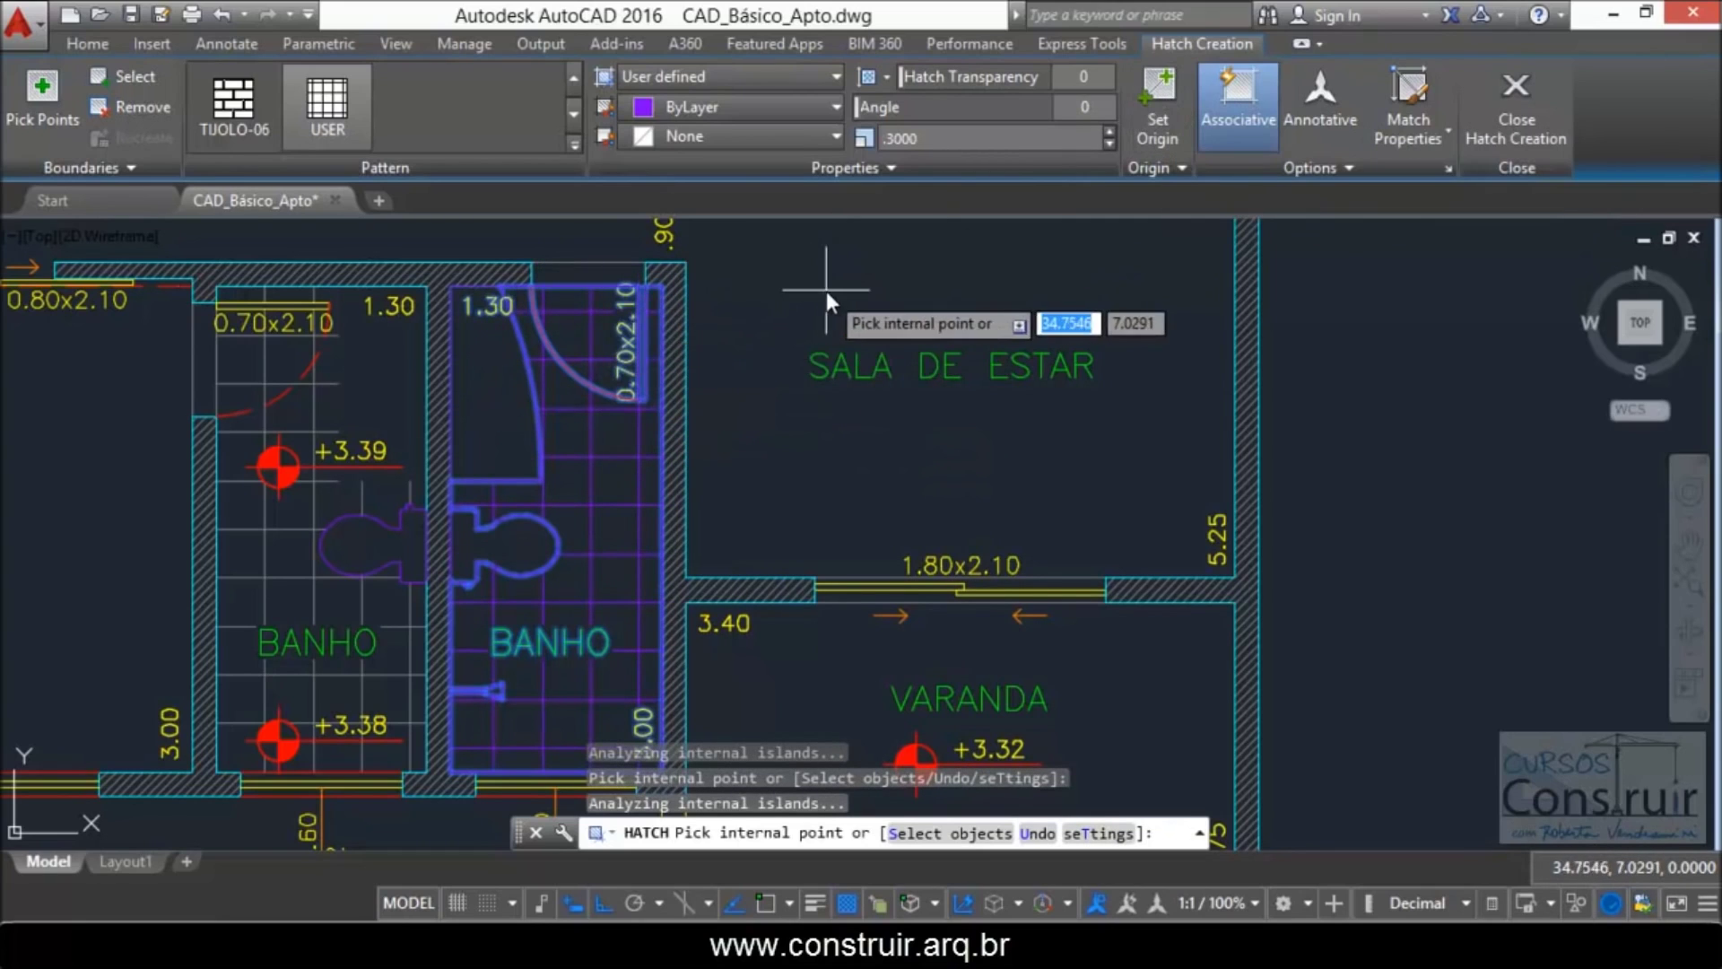
{"action": "key", "text": "Return"}
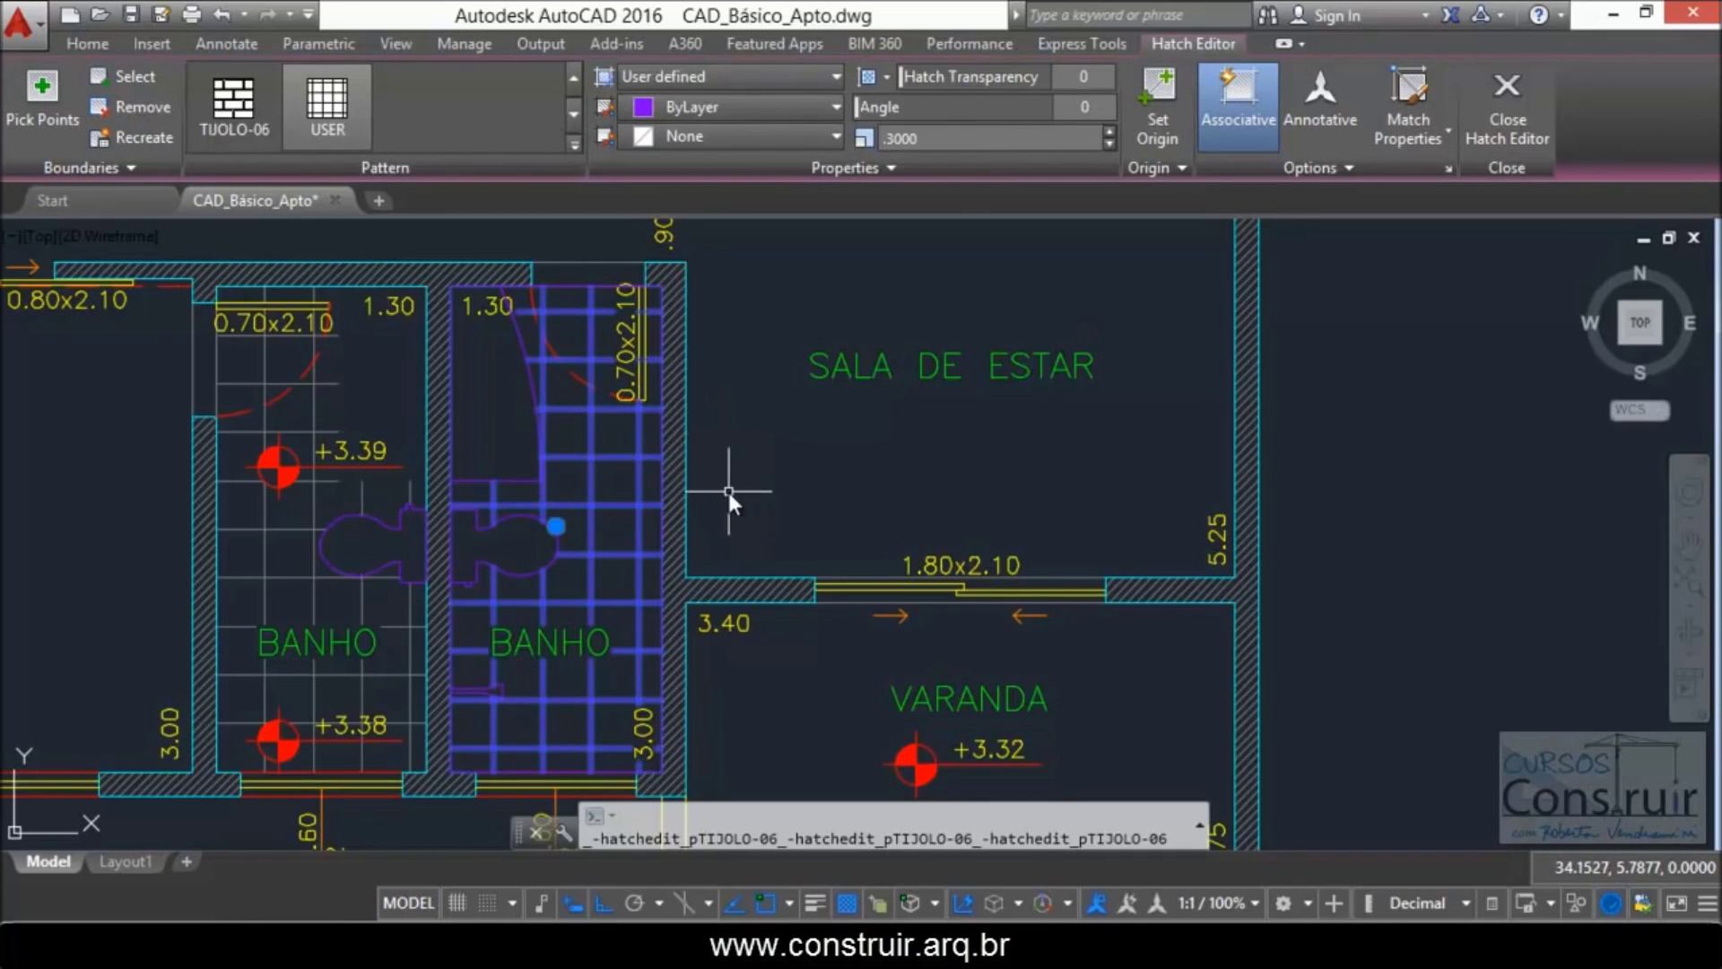
Step: Align the current tile-grid hatch origin to the wall corner without storing it as default
{"action": "left_click", "coordinate": [1157, 130]}
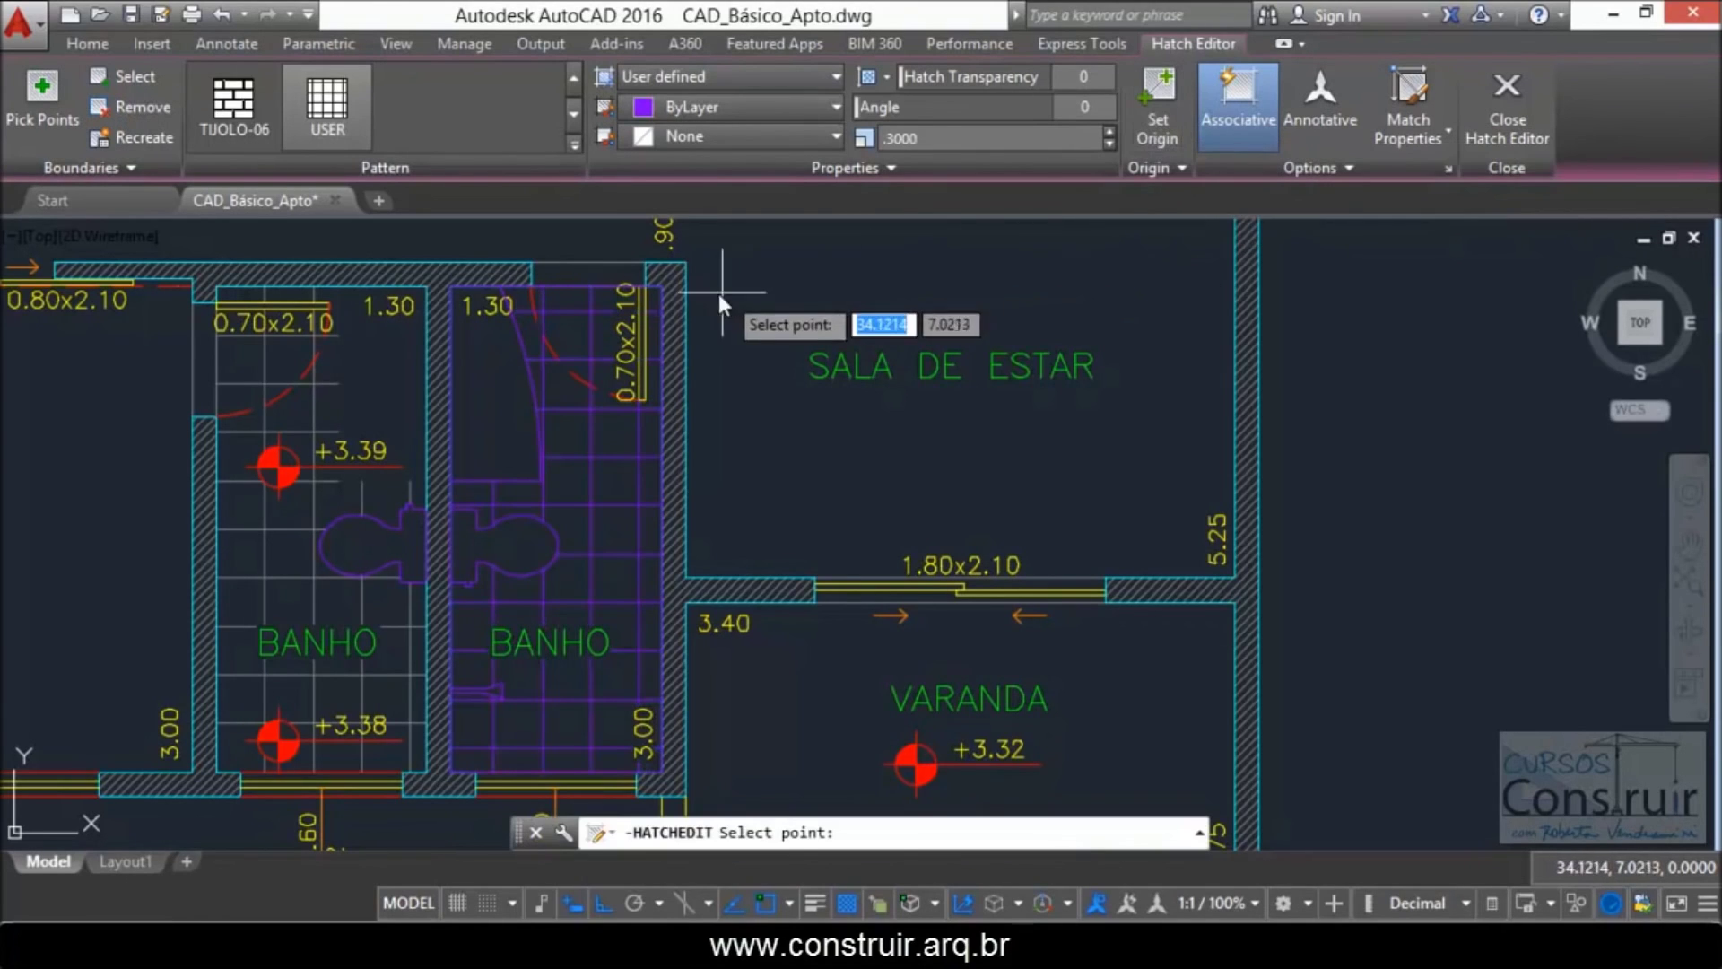
{"action": "scroll", "coordinate": [682, 292], "scroll_direction": "up", "scroll_amount": 6}
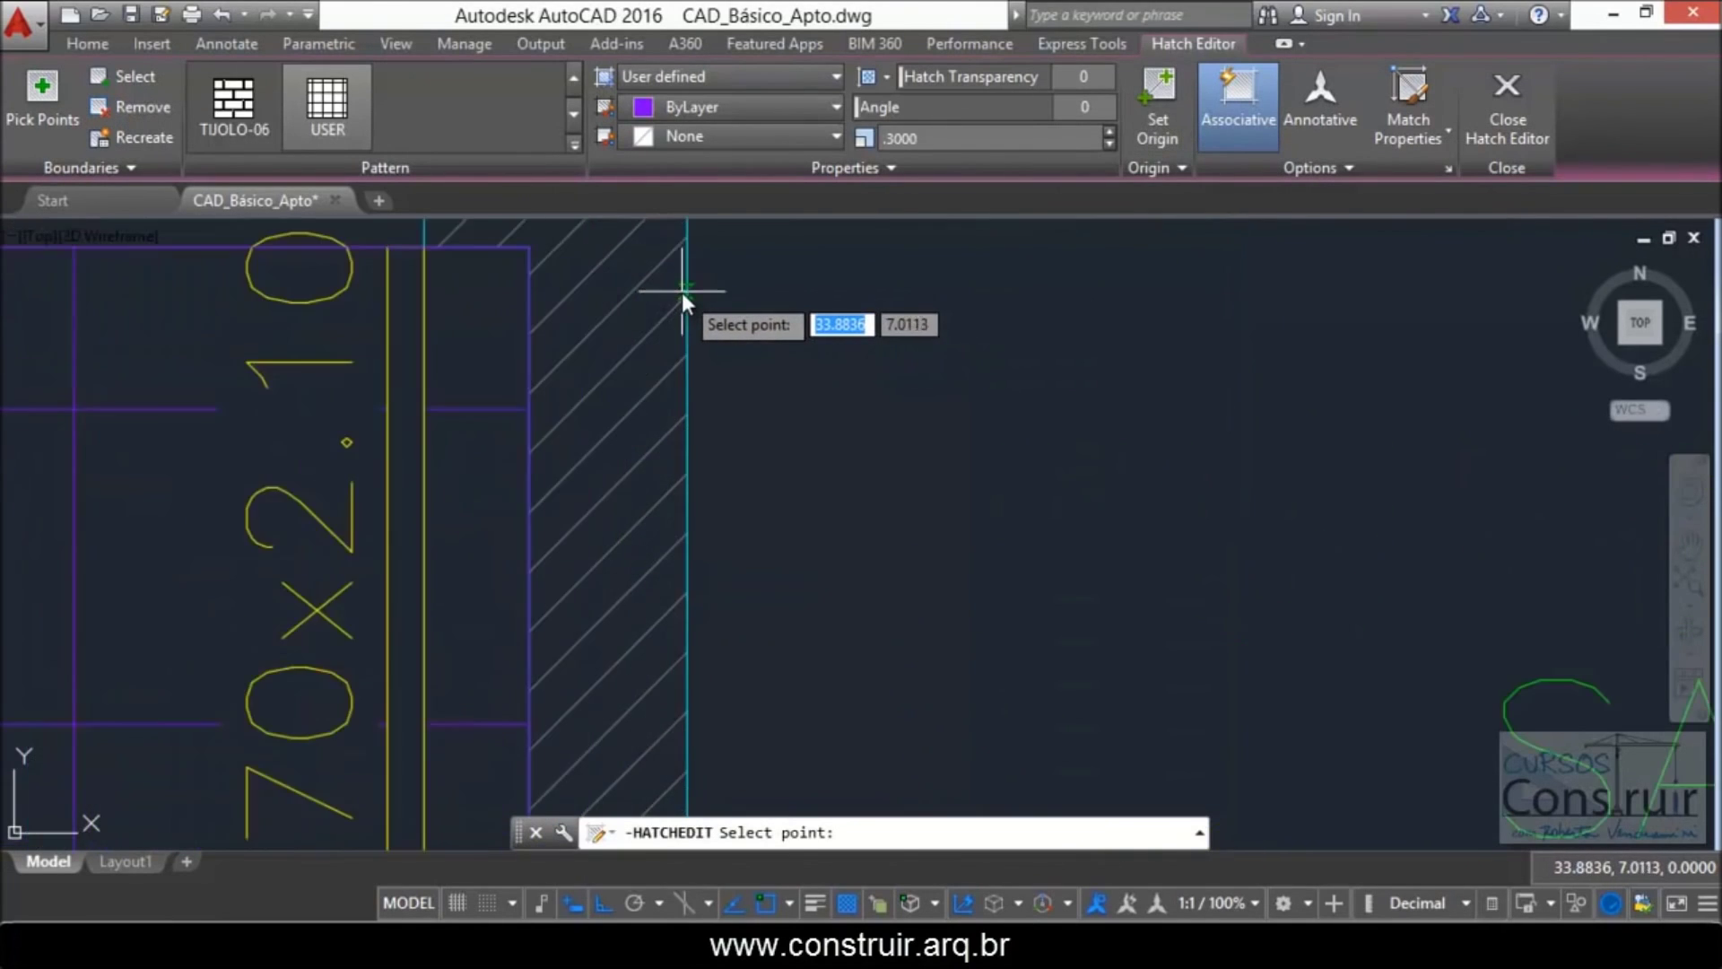
{"action": "left_click", "coordinate": [529, 240]}
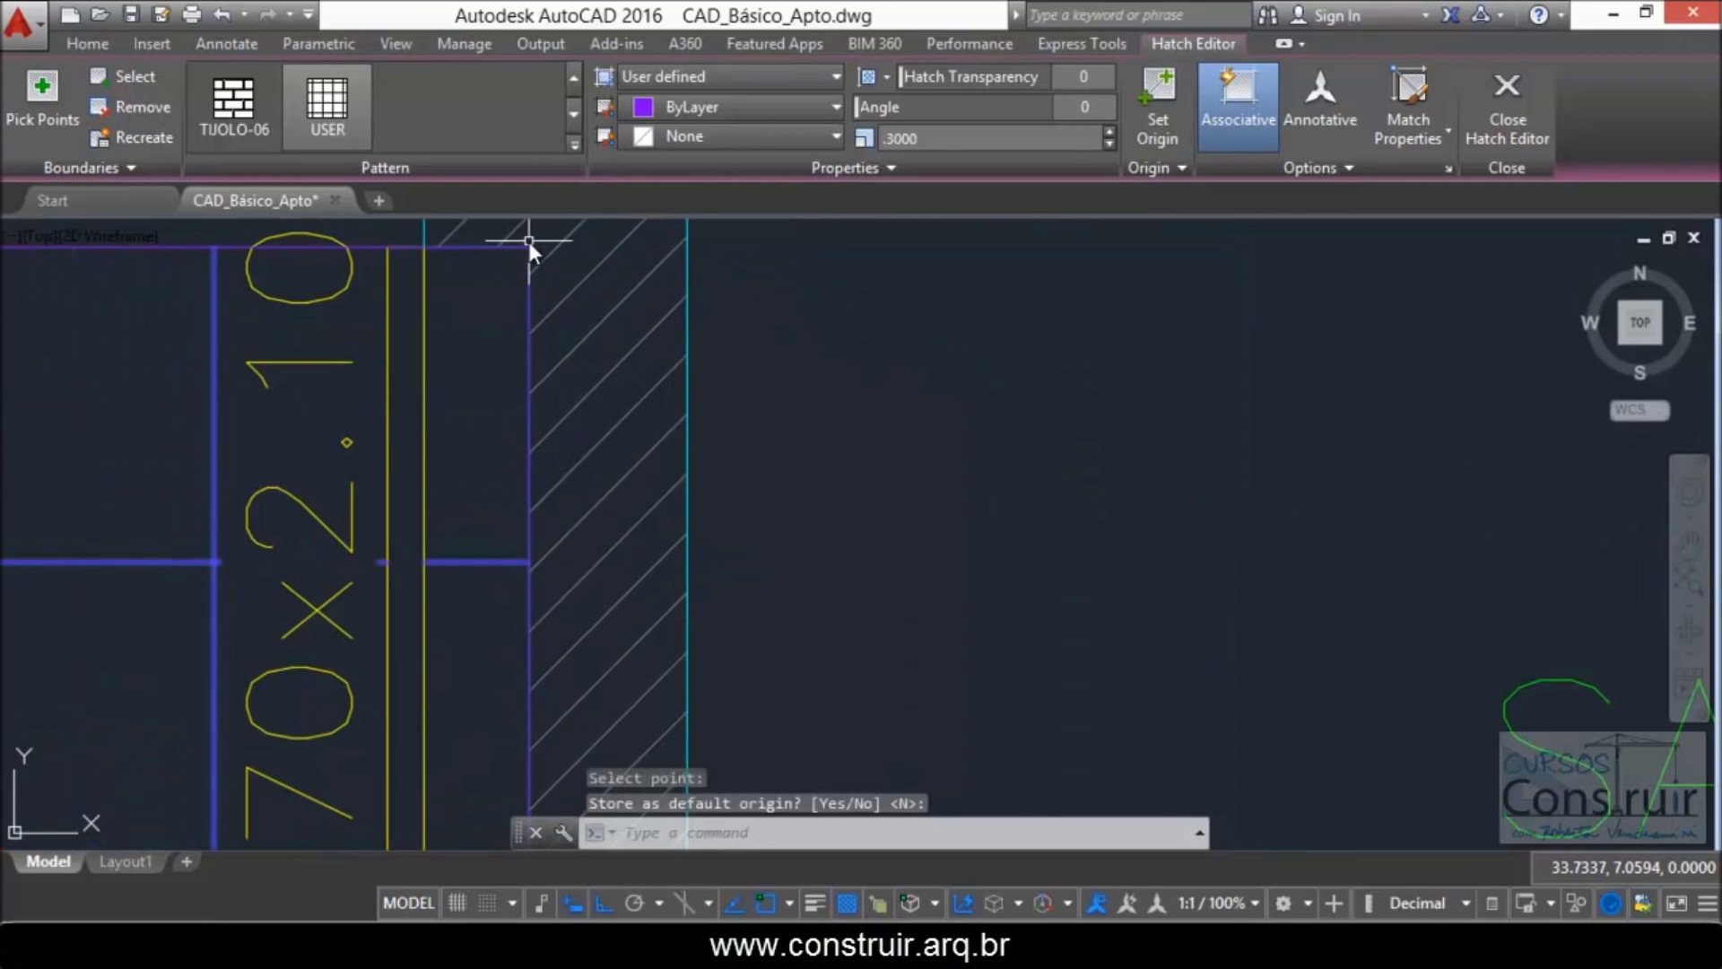
{"action": "key", "text": "Escape"}
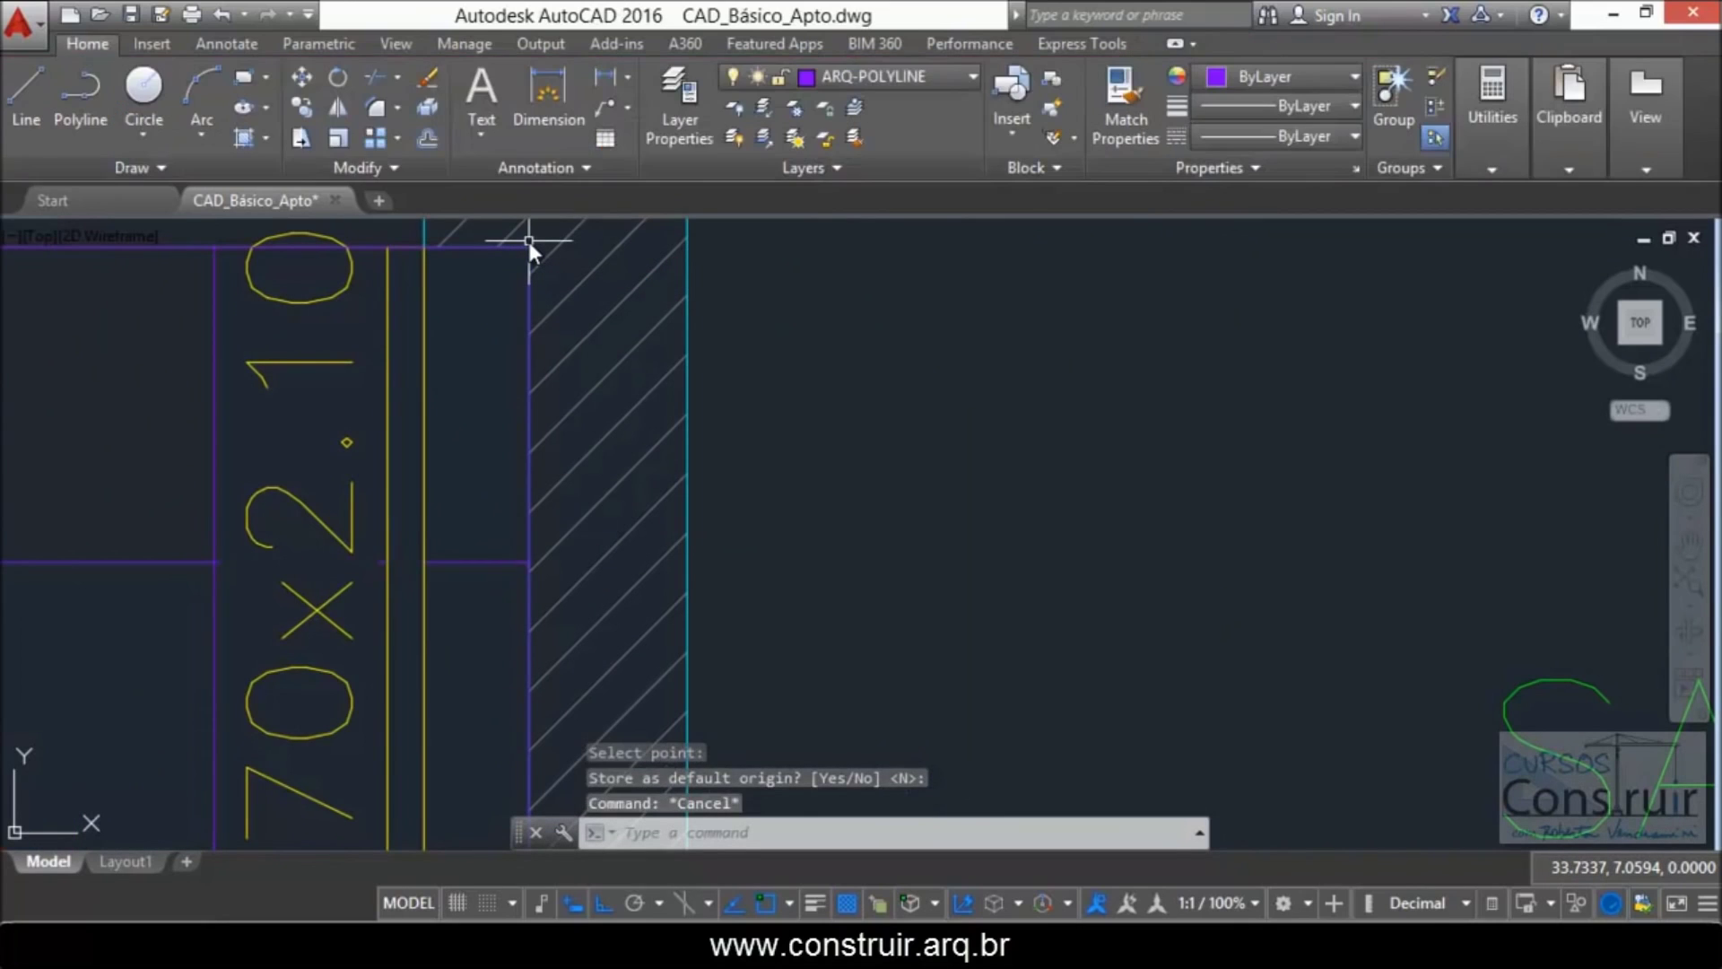
Step: Zoom around the bathrooms and select the right bathroom's purple floor hatch
{"action": "scroll", "coordinate": [808, 430], "scroll_direction": "down", "scroll_amount": 4}
{"action": "scroll", "coordinate": [556, 368], "scroll_direction": "down", "scroll_amount": 3}
{"action": "scroll", "coordinate": [539, 403], "scroll_direction": "down", "scroll_amount": 1}
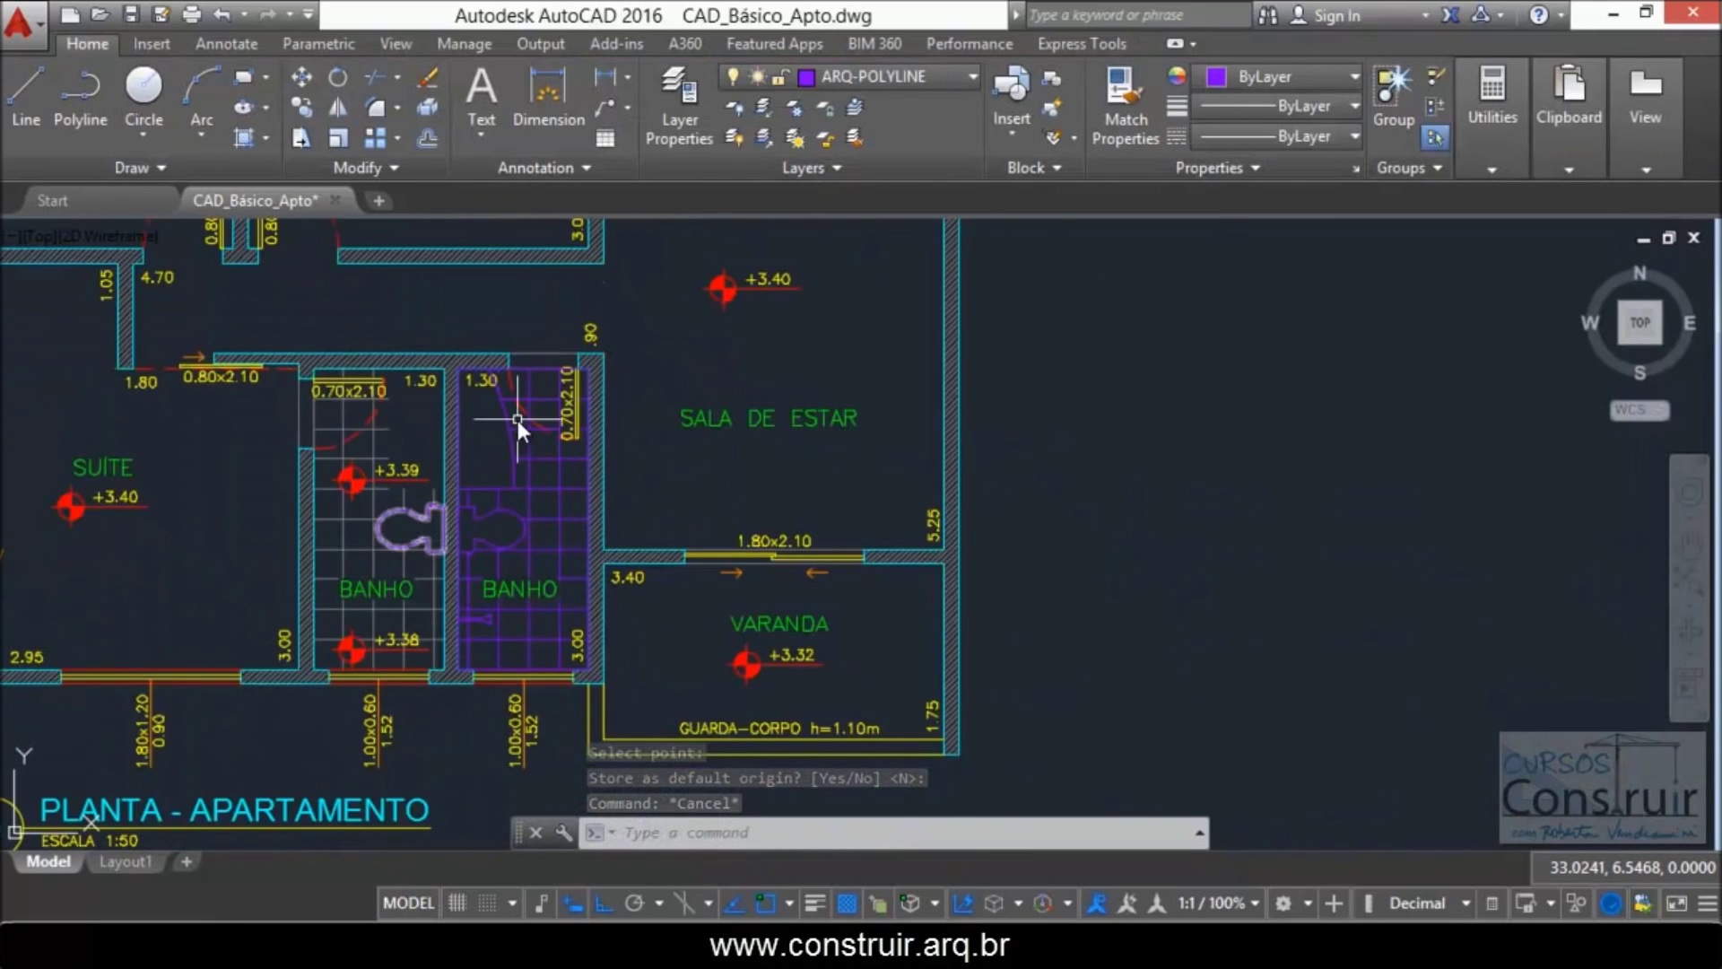
{"action": "scroll", "coordinate": [519, 419], "scroll_direction": "up", "scroll_amount": 2}
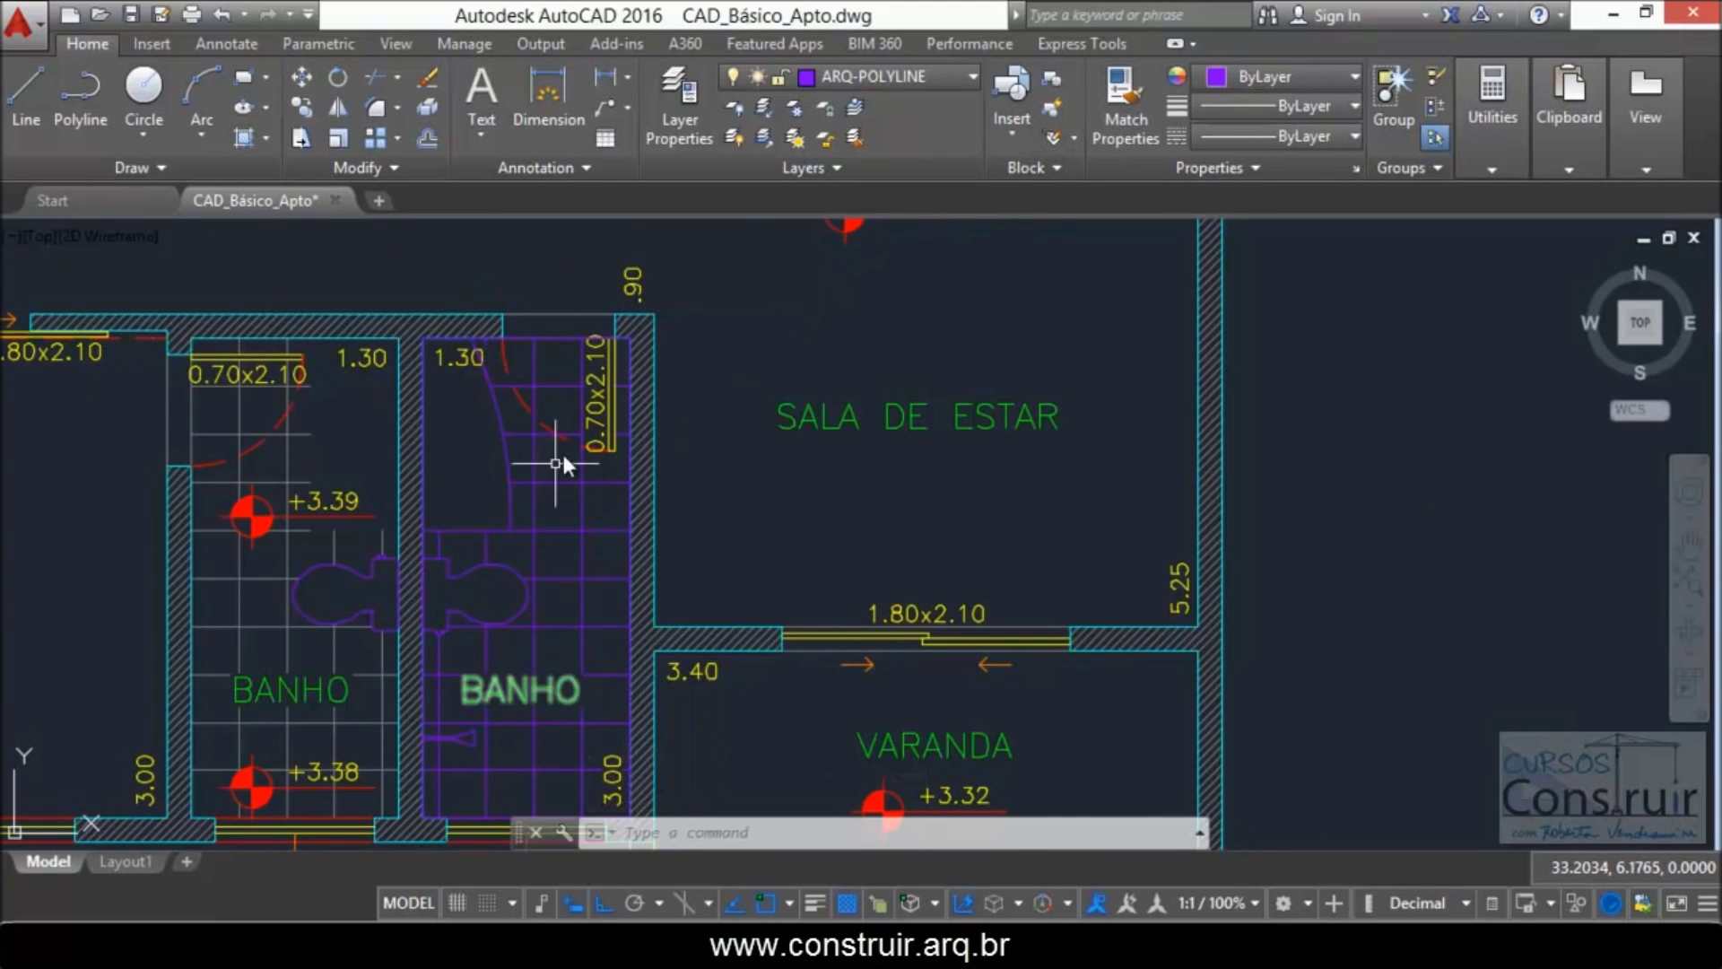
{"action": "scroll", "coordinate": [697, 377], "scroll_direction": "down", "scroll_amount": 2}
{"action": "scroll", "coordinate": [701, 395], "scroll_direction": "up", "scroll_amount": 2}
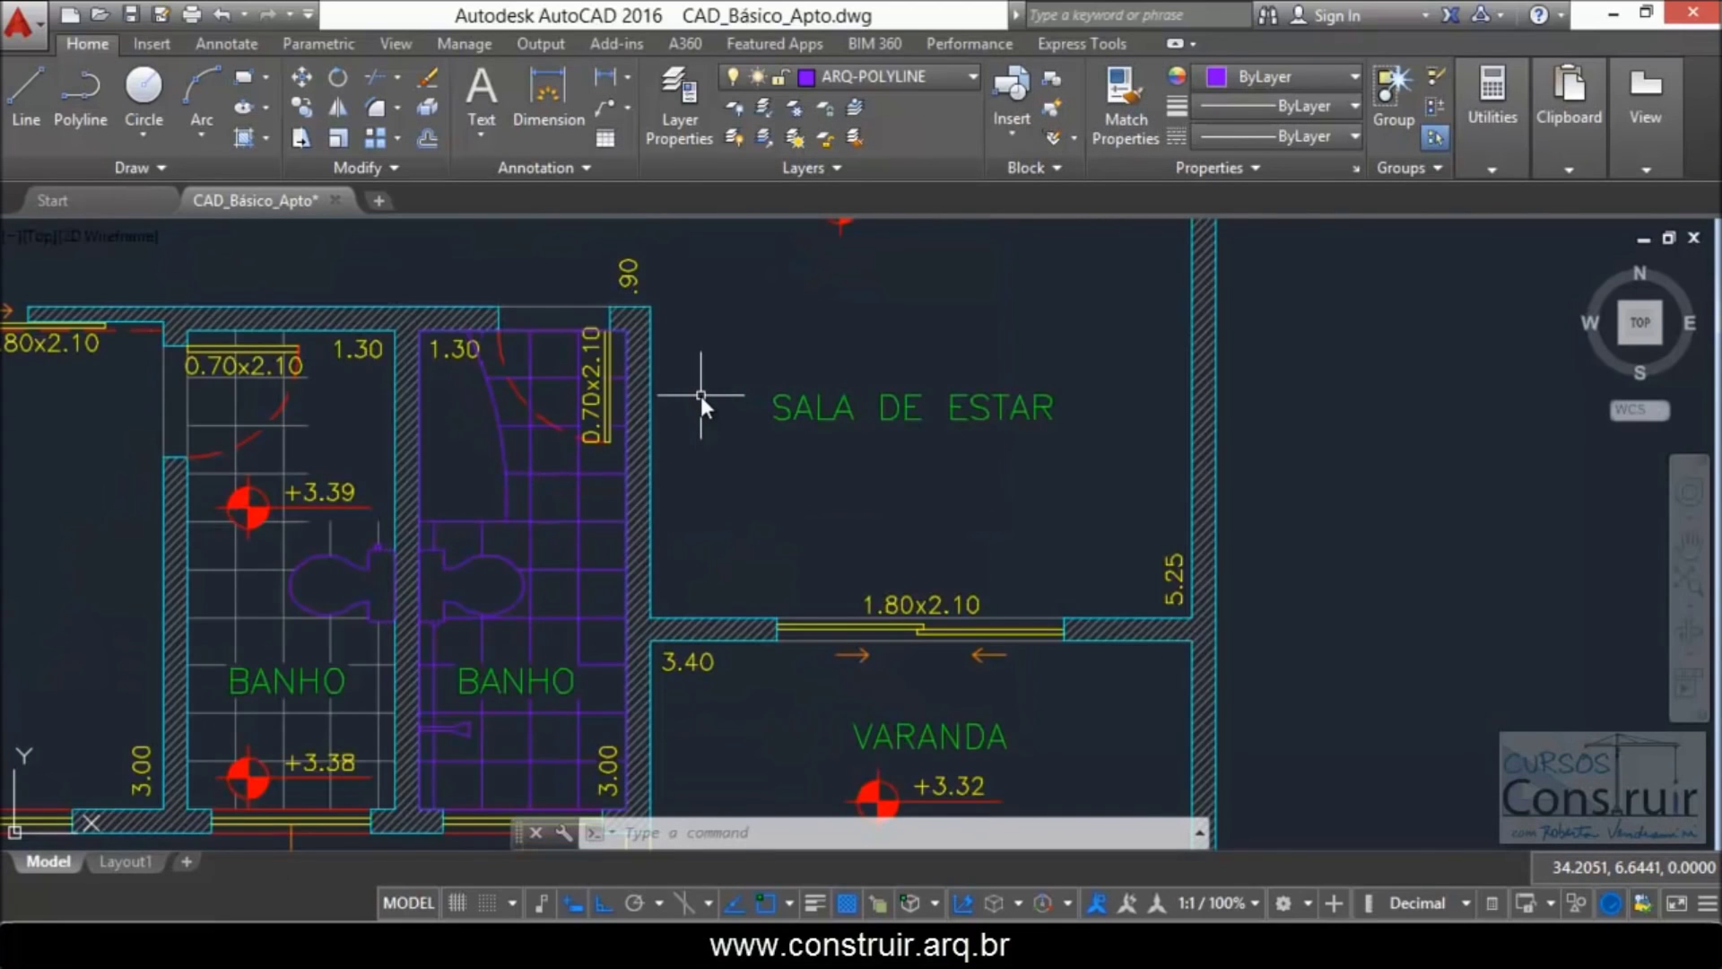
{"action": "scroll", "coordinate": [456, 305], "scroll_direction": "down", "scroll_amount": 2}
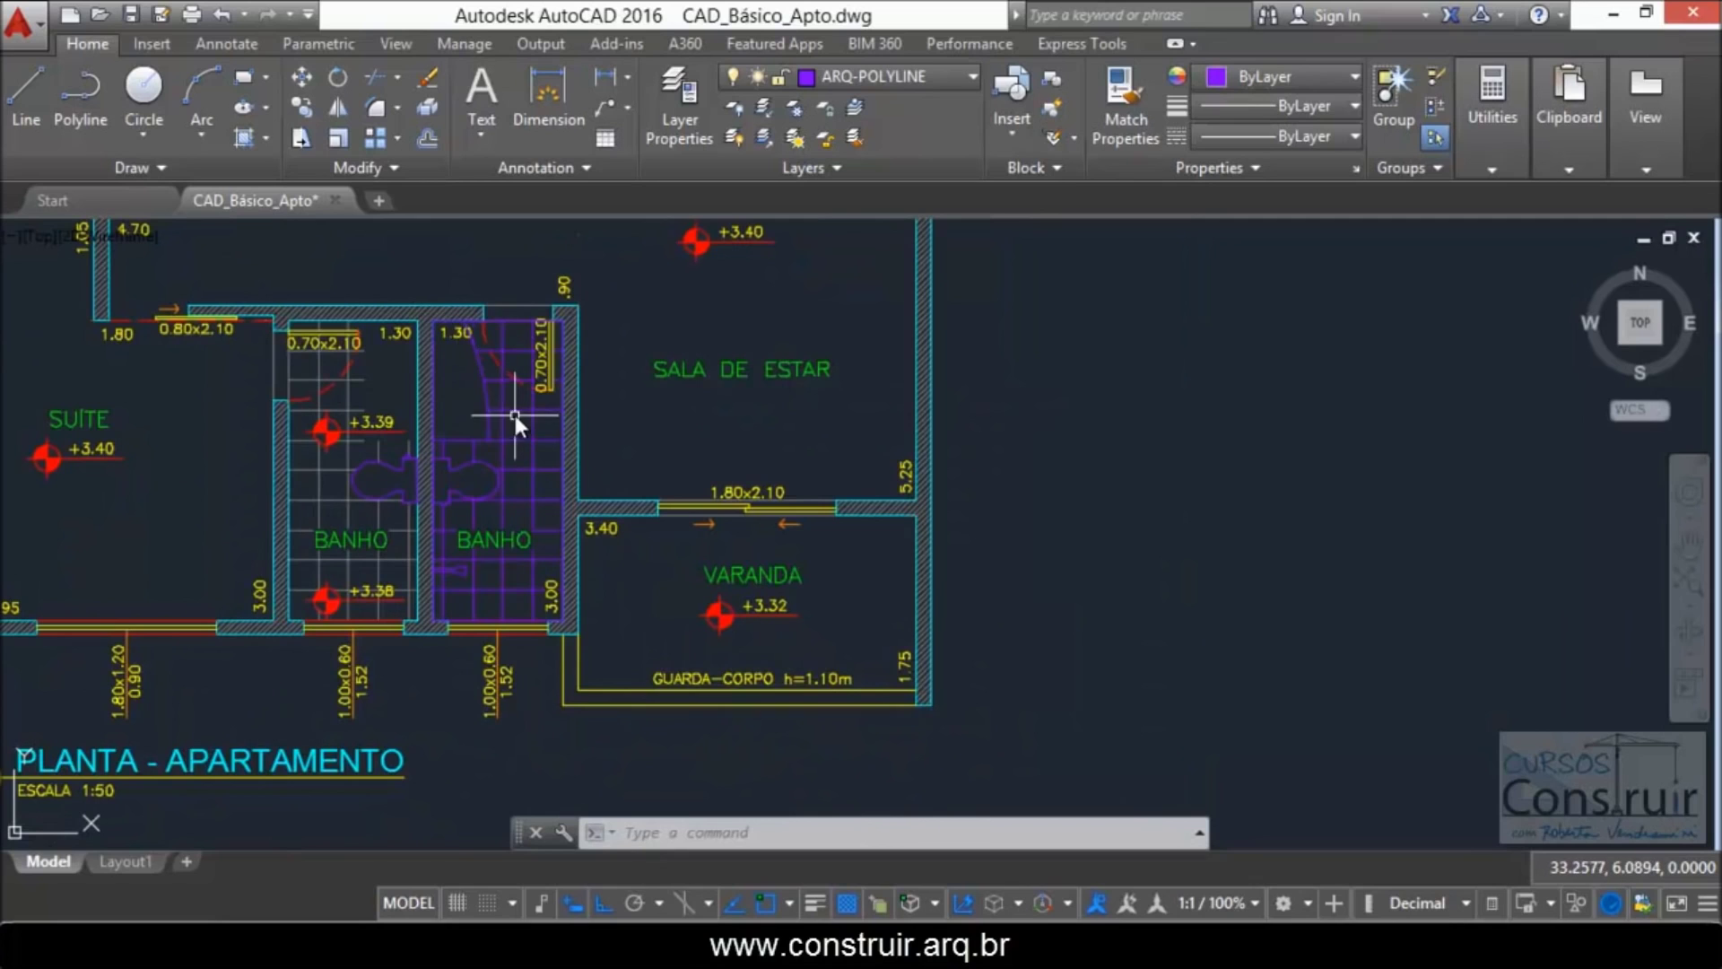
{"action": "left_click", "coordinate": [515, 415]}
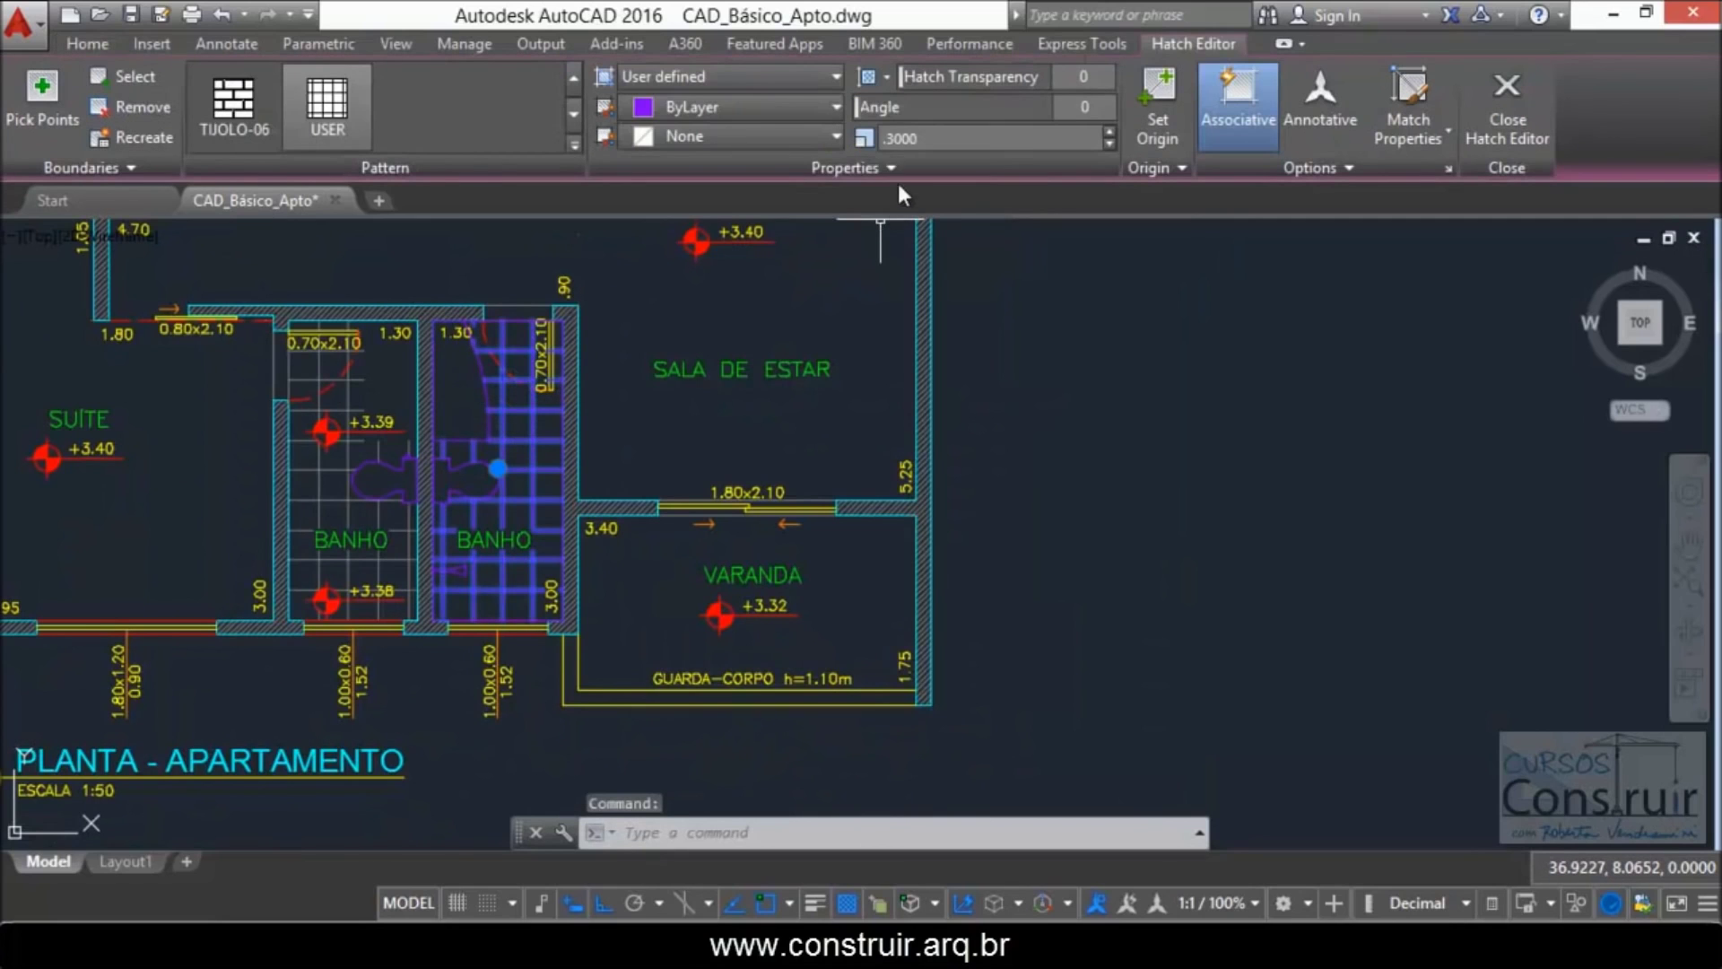
Step: Put the selected bathroom hatch on the ARQ-PISO layer and deselect it
{"action": "left_click", "coordinate": [86, 47]}
{"action": "left_click", "coordinate": [966, 75]}
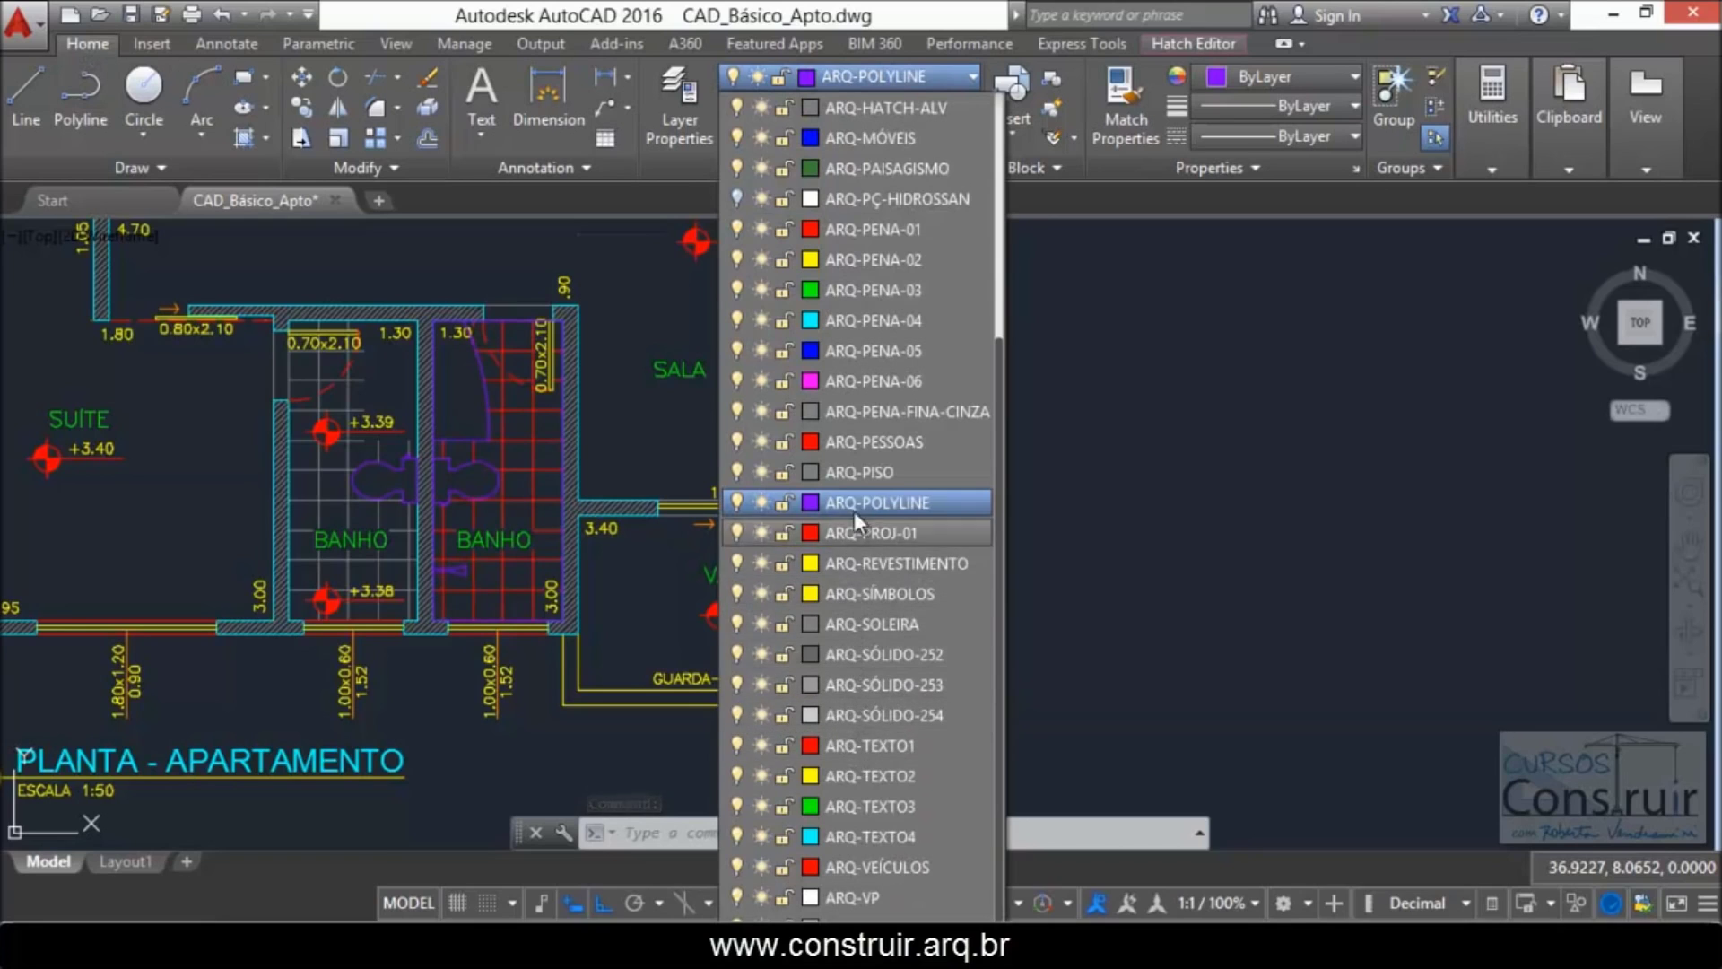
{"action": "left_click", "coordinate": [854, 468]}
{"action": "key", "text": "Escape"}
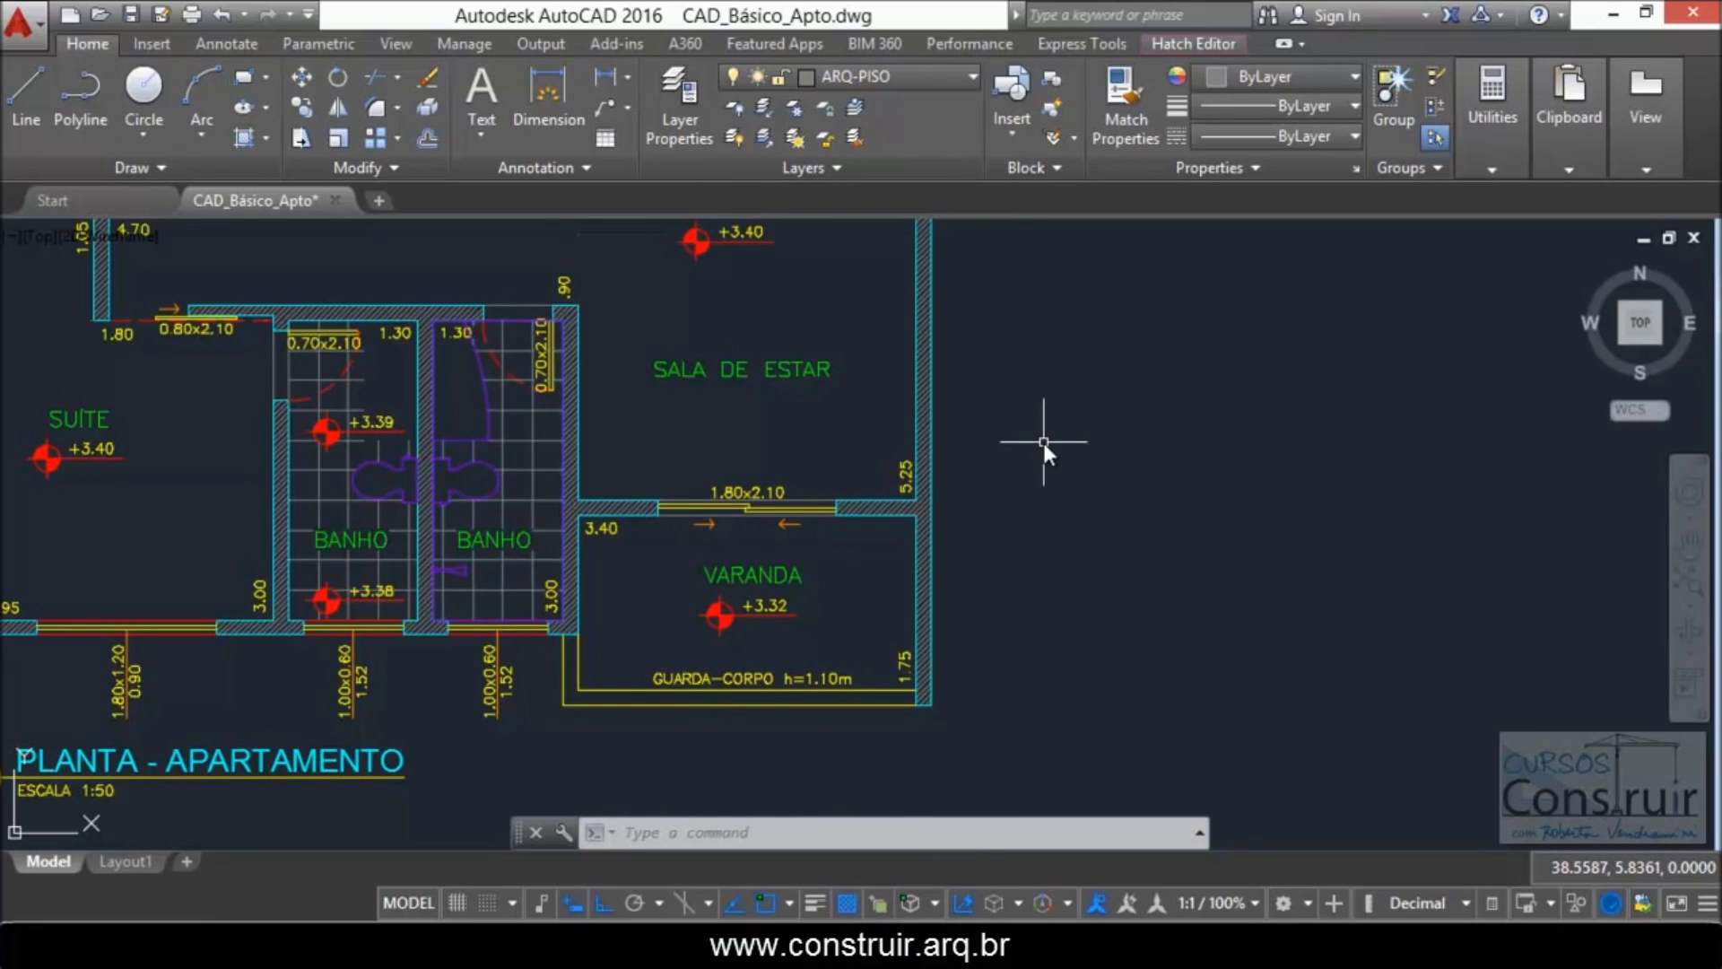
Step: Turn all layers back on so the sinks and toilets reappear
{"action": "scroll", "coordinate": [357, 386], "scroll_direction": "up", "scroll_amount": 2}
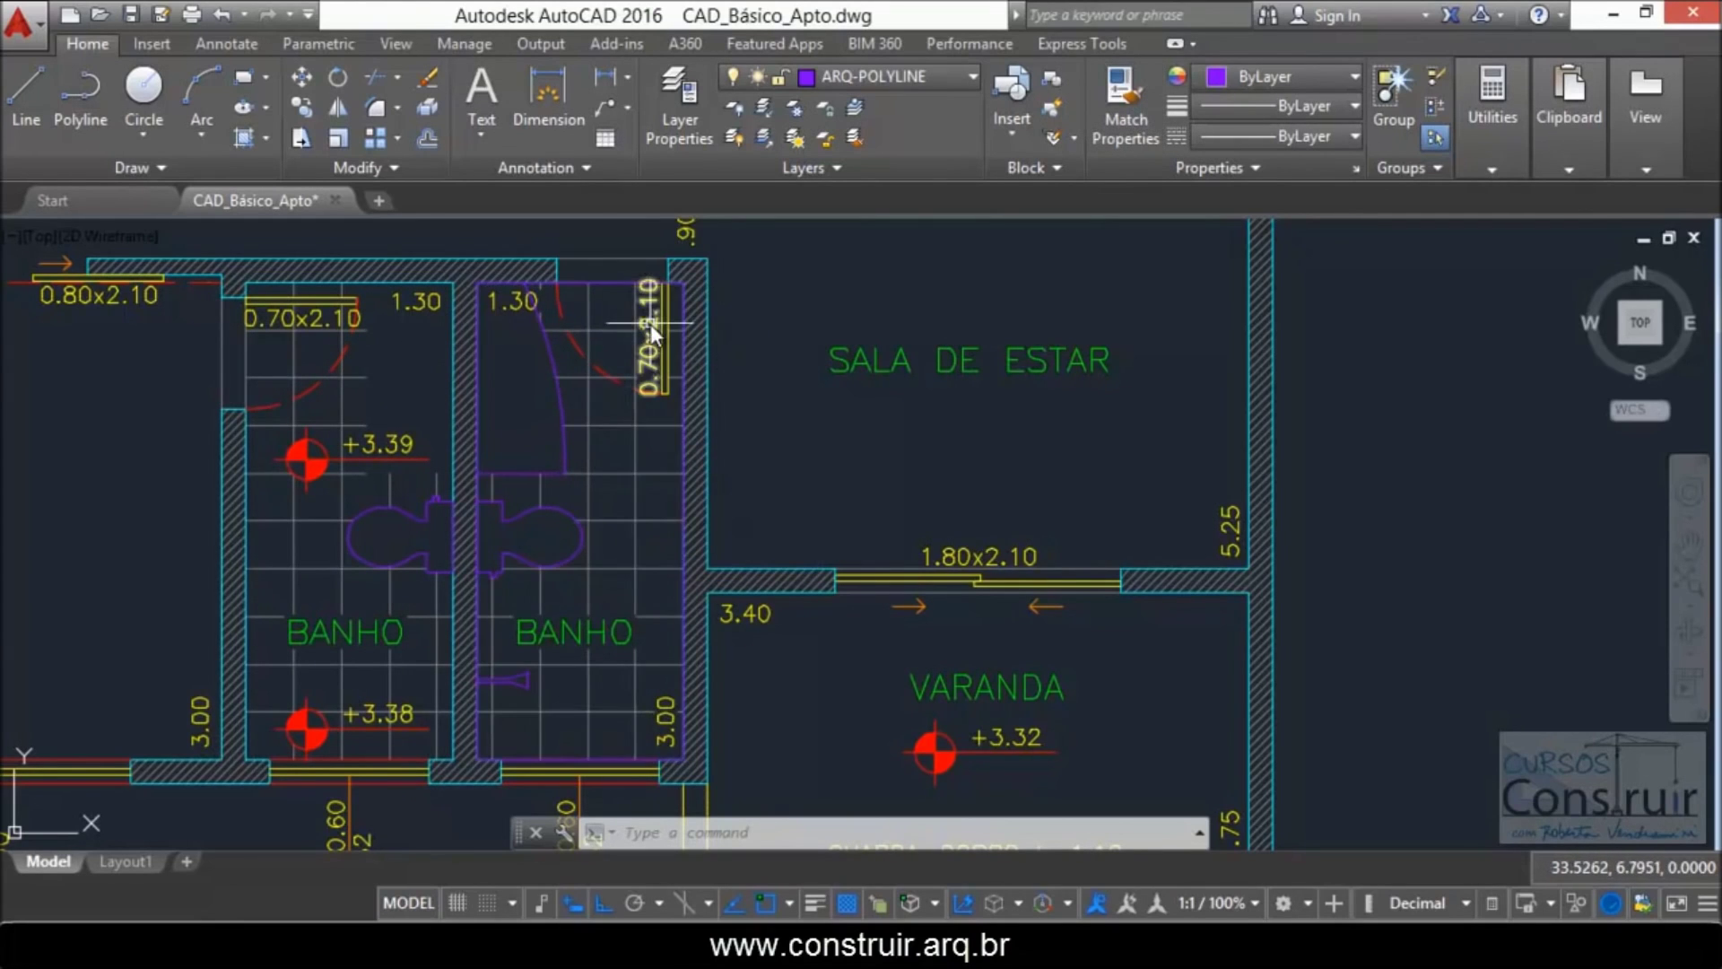
{"action": "scroll", "coordinate": [413, 348], "scroll_direction": "down", "scroll_amount": 2}
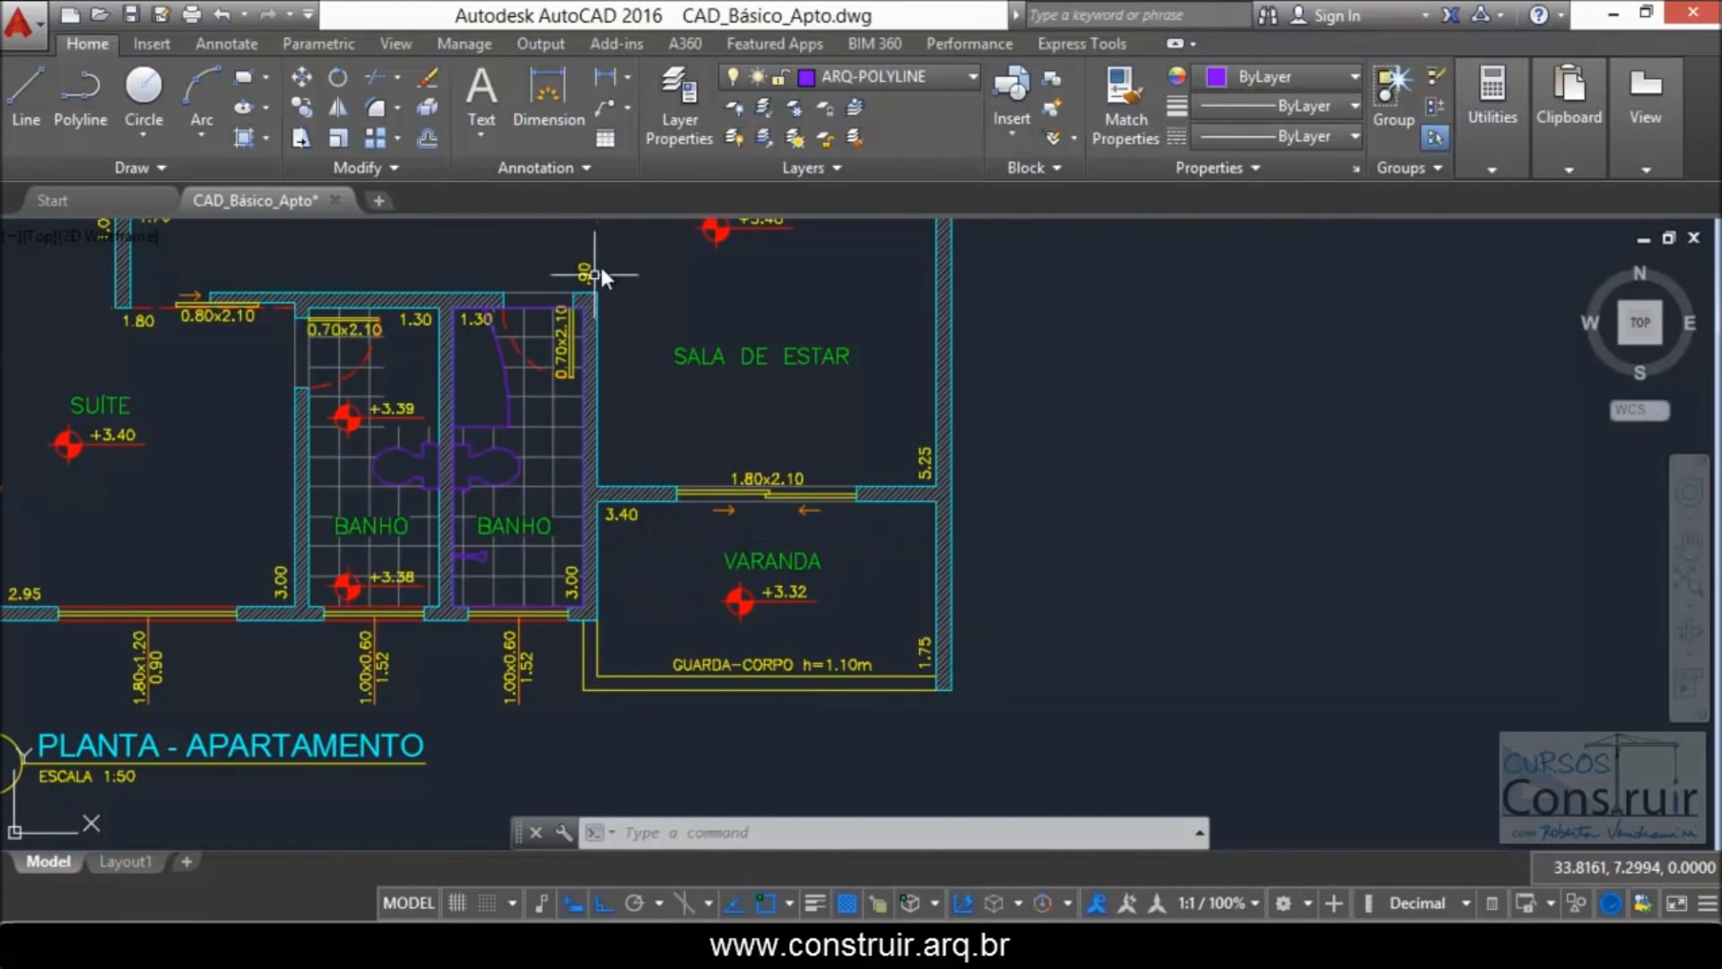
{"action": "left_click", "coordinate": [736, 136]}
Step: Make ARQ-PISO the current layer, then start a new hatch with H
{"action": "scroll", "coordinate": [439, 374], "scroll_direction": "up", "scroll_amount": 4}
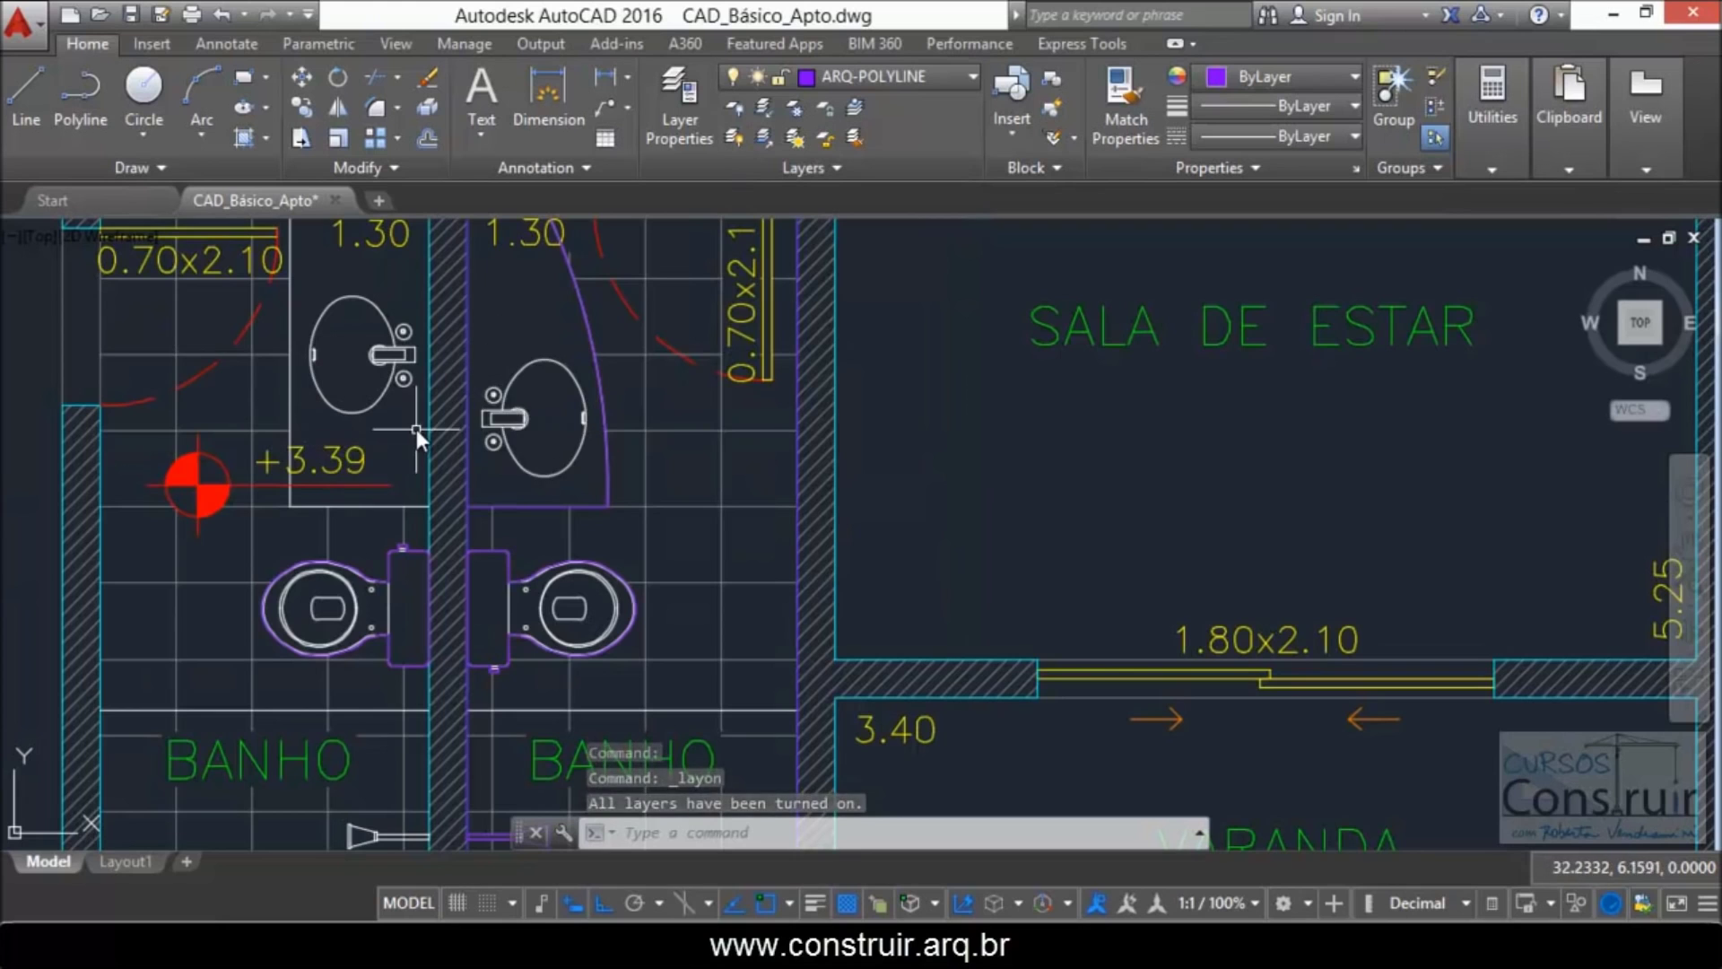
{"action": "scroll", "coordinate": [361, 371], "scroll_direction": "down", "scroll_amount": 2}
{"action": "scroll", "coordinate": [359, 370], "scroll_direction": "down", "scroll_amount": 3}
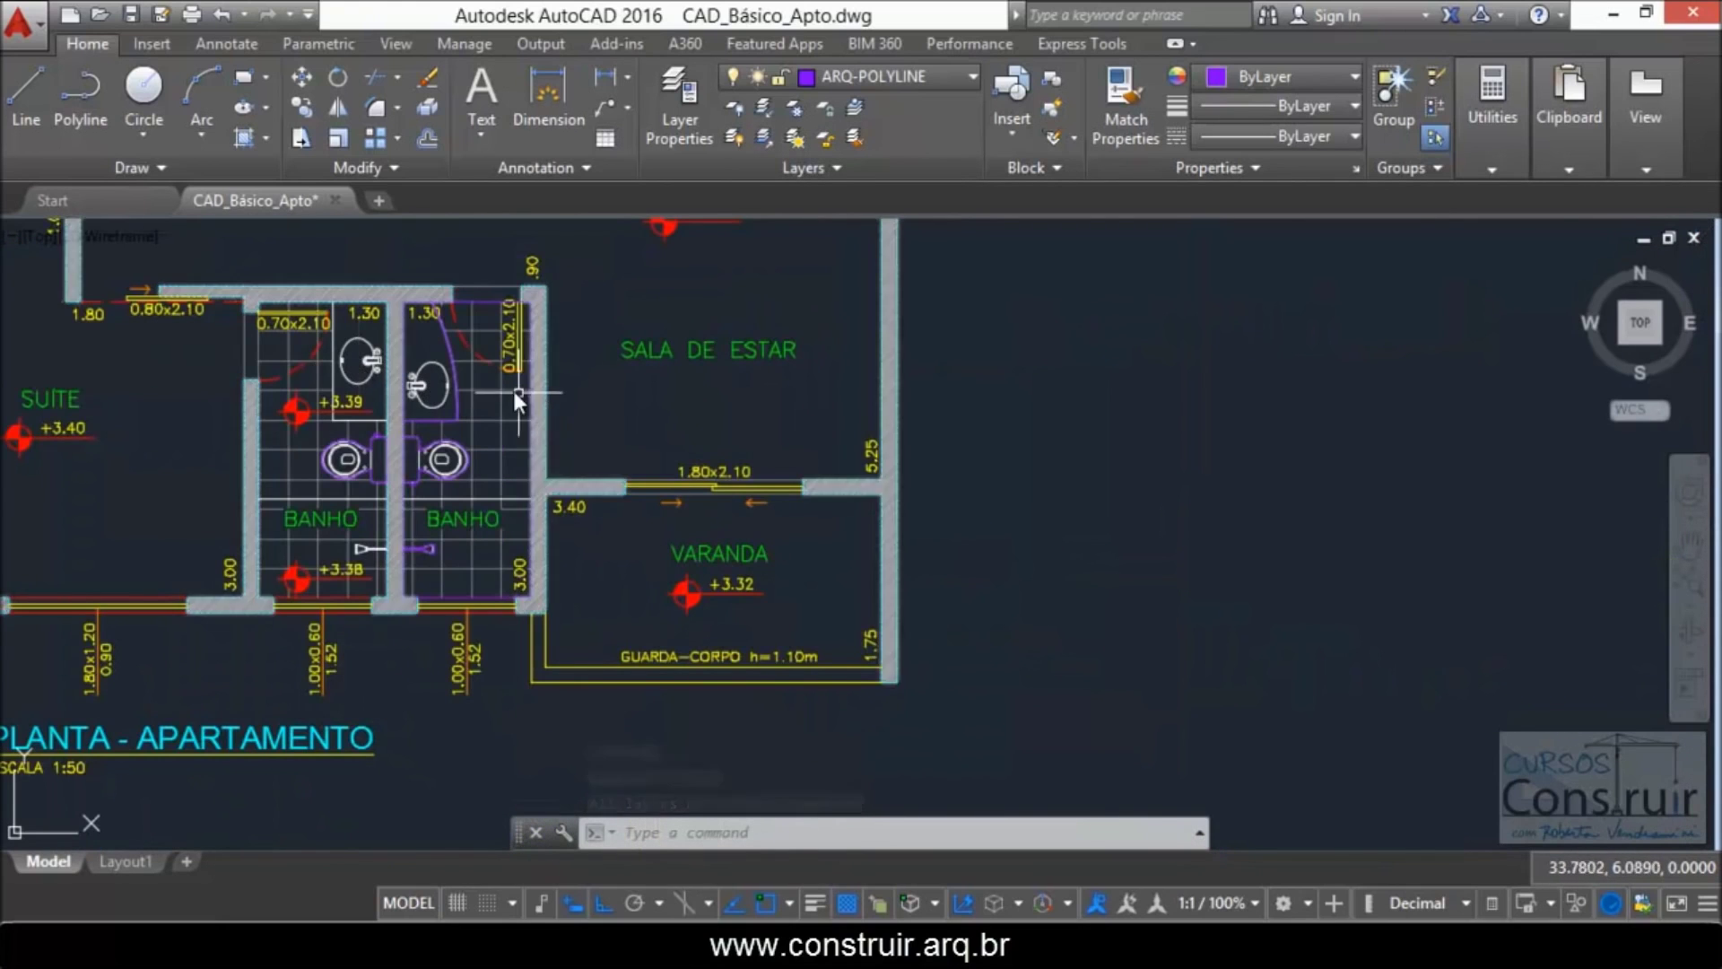
{"action": "scroll", "coordinate": [709, 417], "scroll_direction": "up", "scroll_amount": 3}
{"action": "scroll", "coordinate": [463, 377], "scroll_direction": "down", "scroll_amount": 2}
{"action": "scroll", "coordinate": [699, 574], "scroll_direction": "up", "scroll_amount": 2}
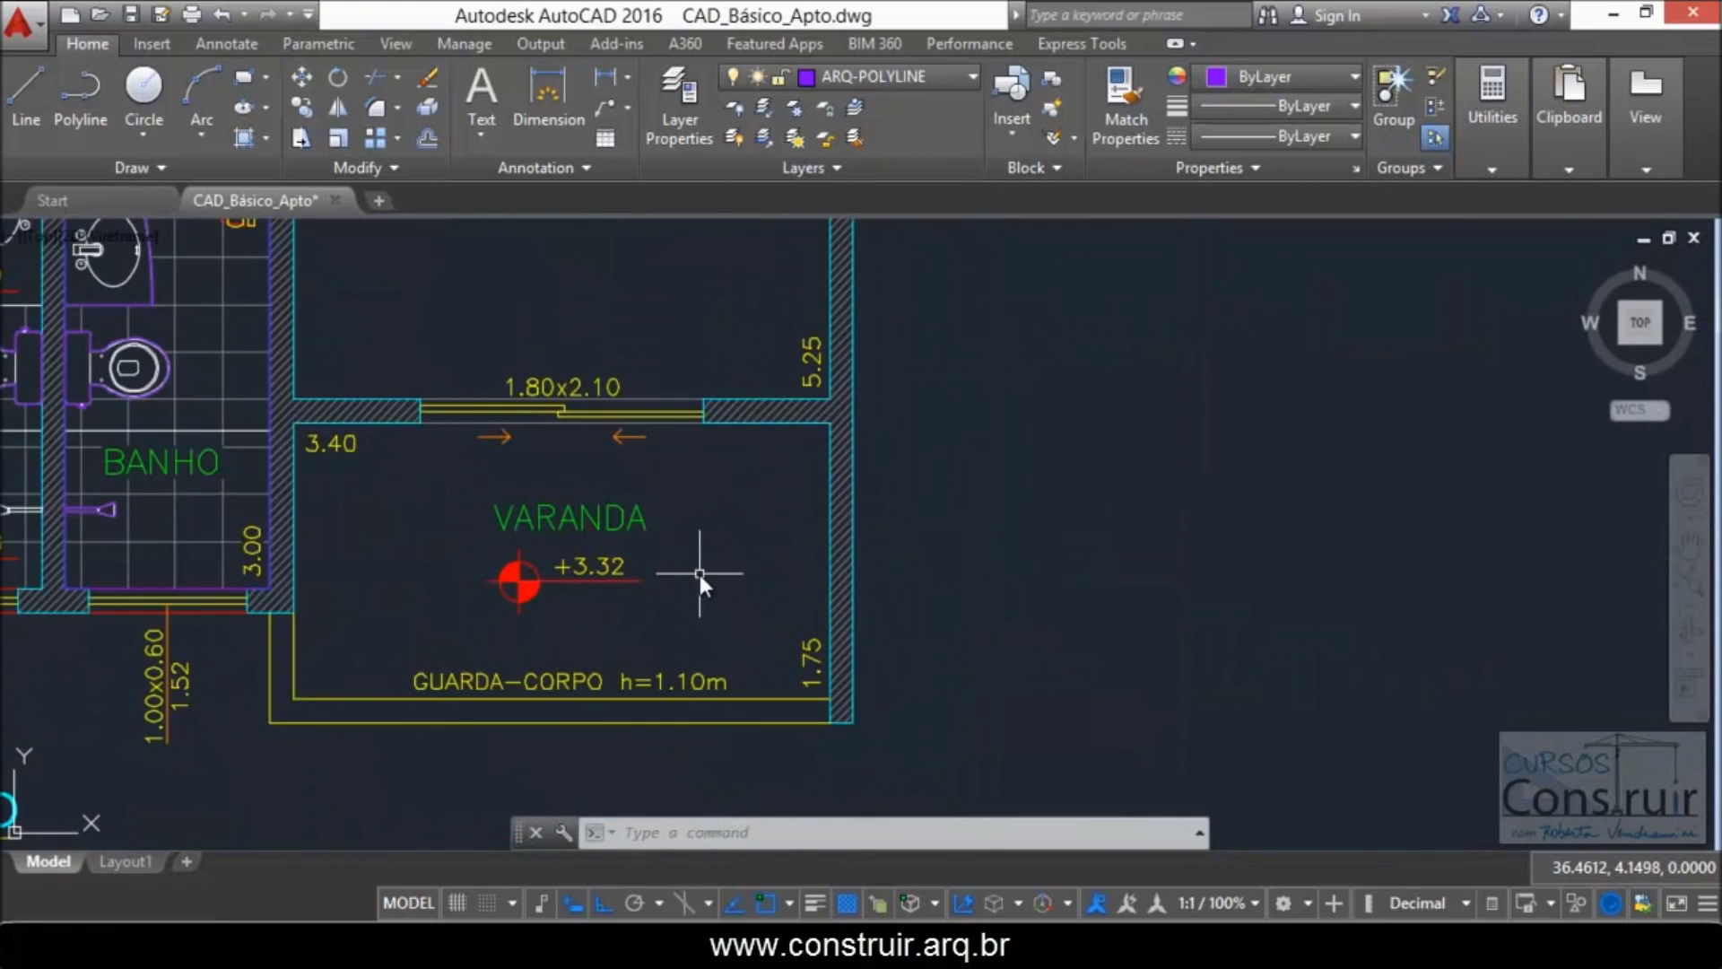
{"action": "left_click", "coordinate": [972, 80]}
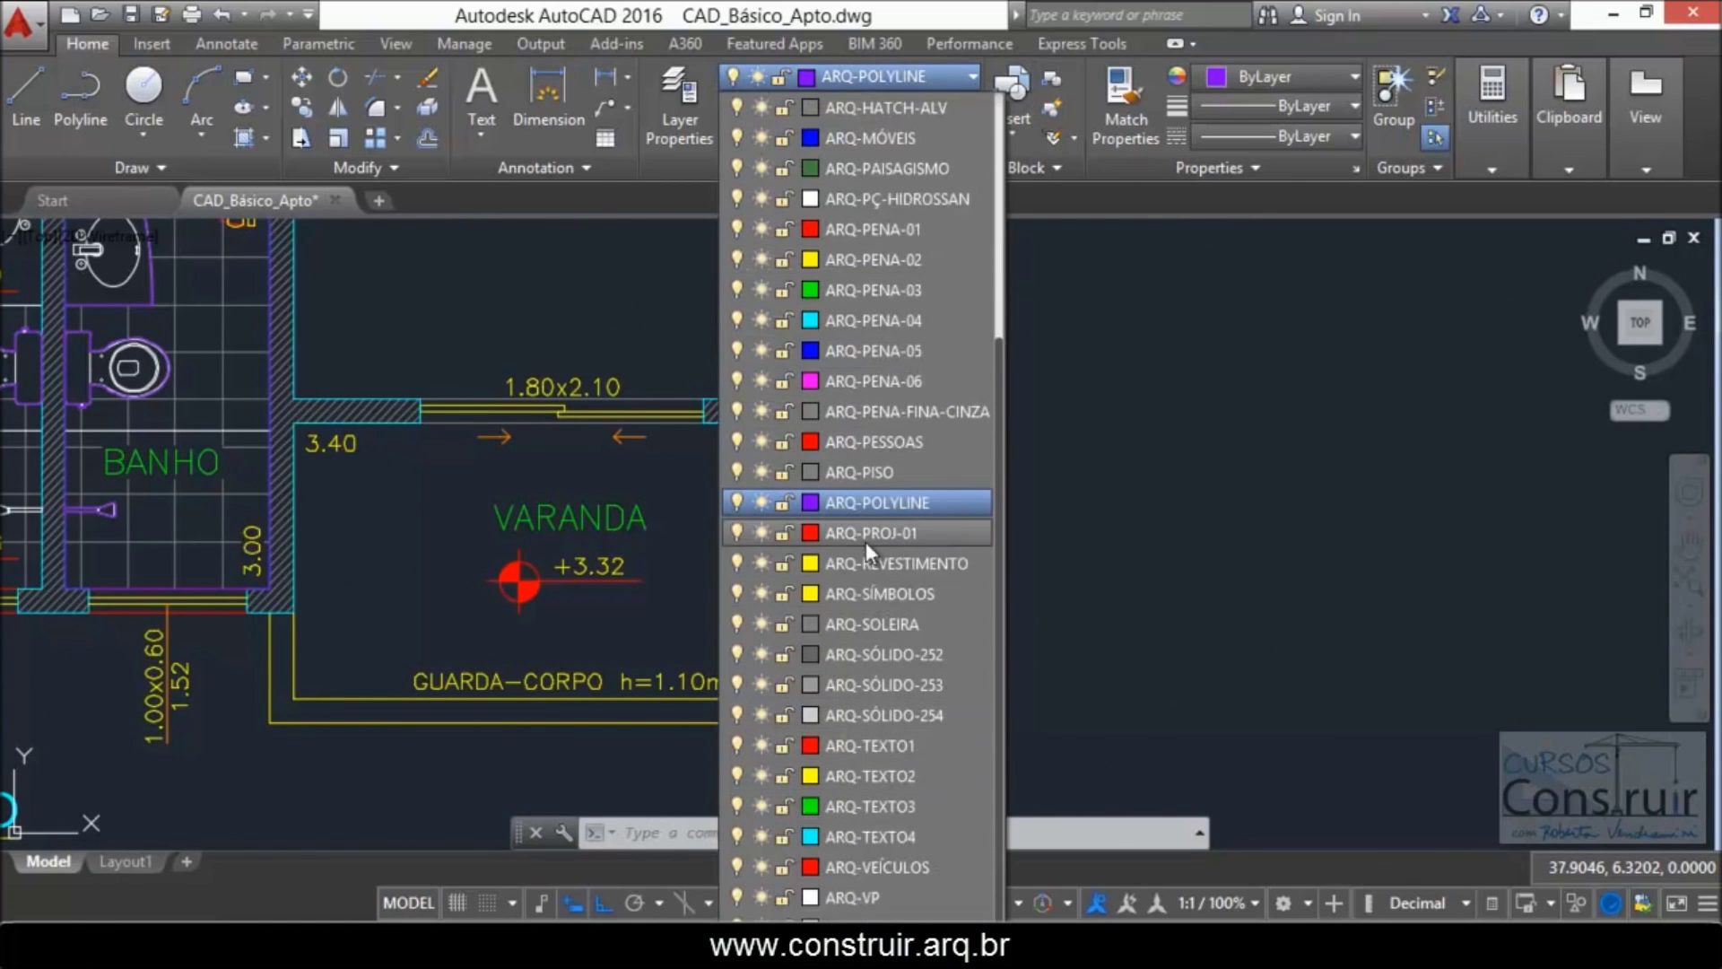
{"action": "left_click", "coordinate": [861, 470]}
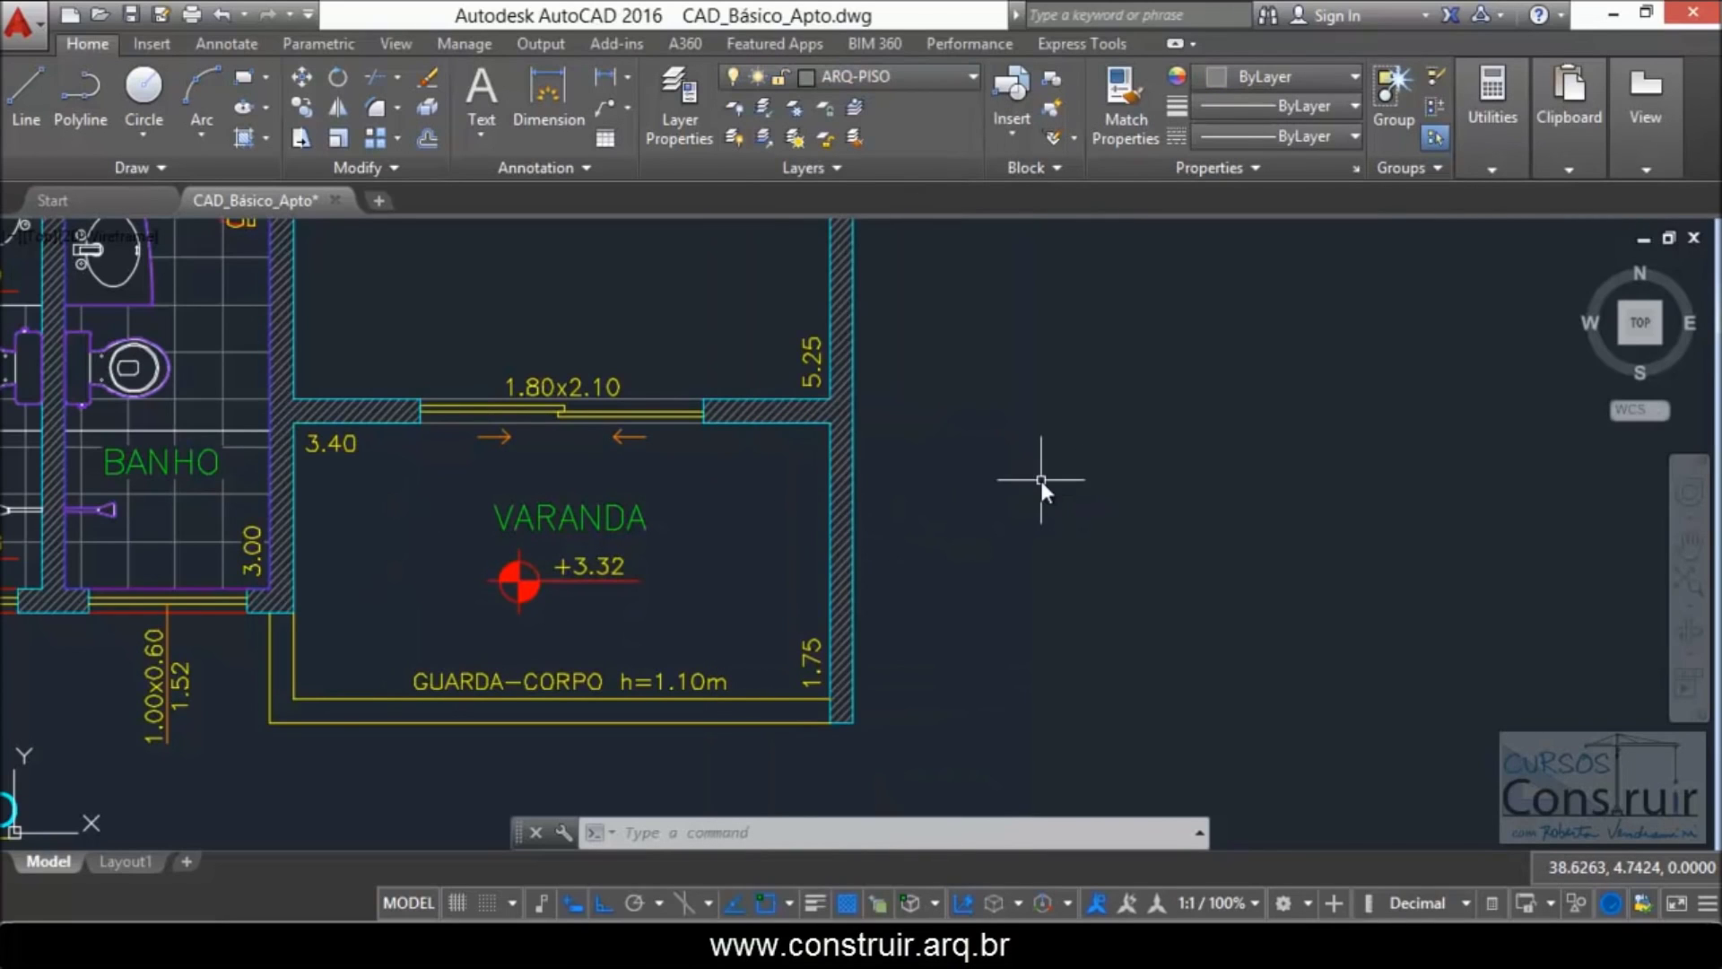
{"action": "type", "text": "h"}
{"action": "key", "text": "Return"}
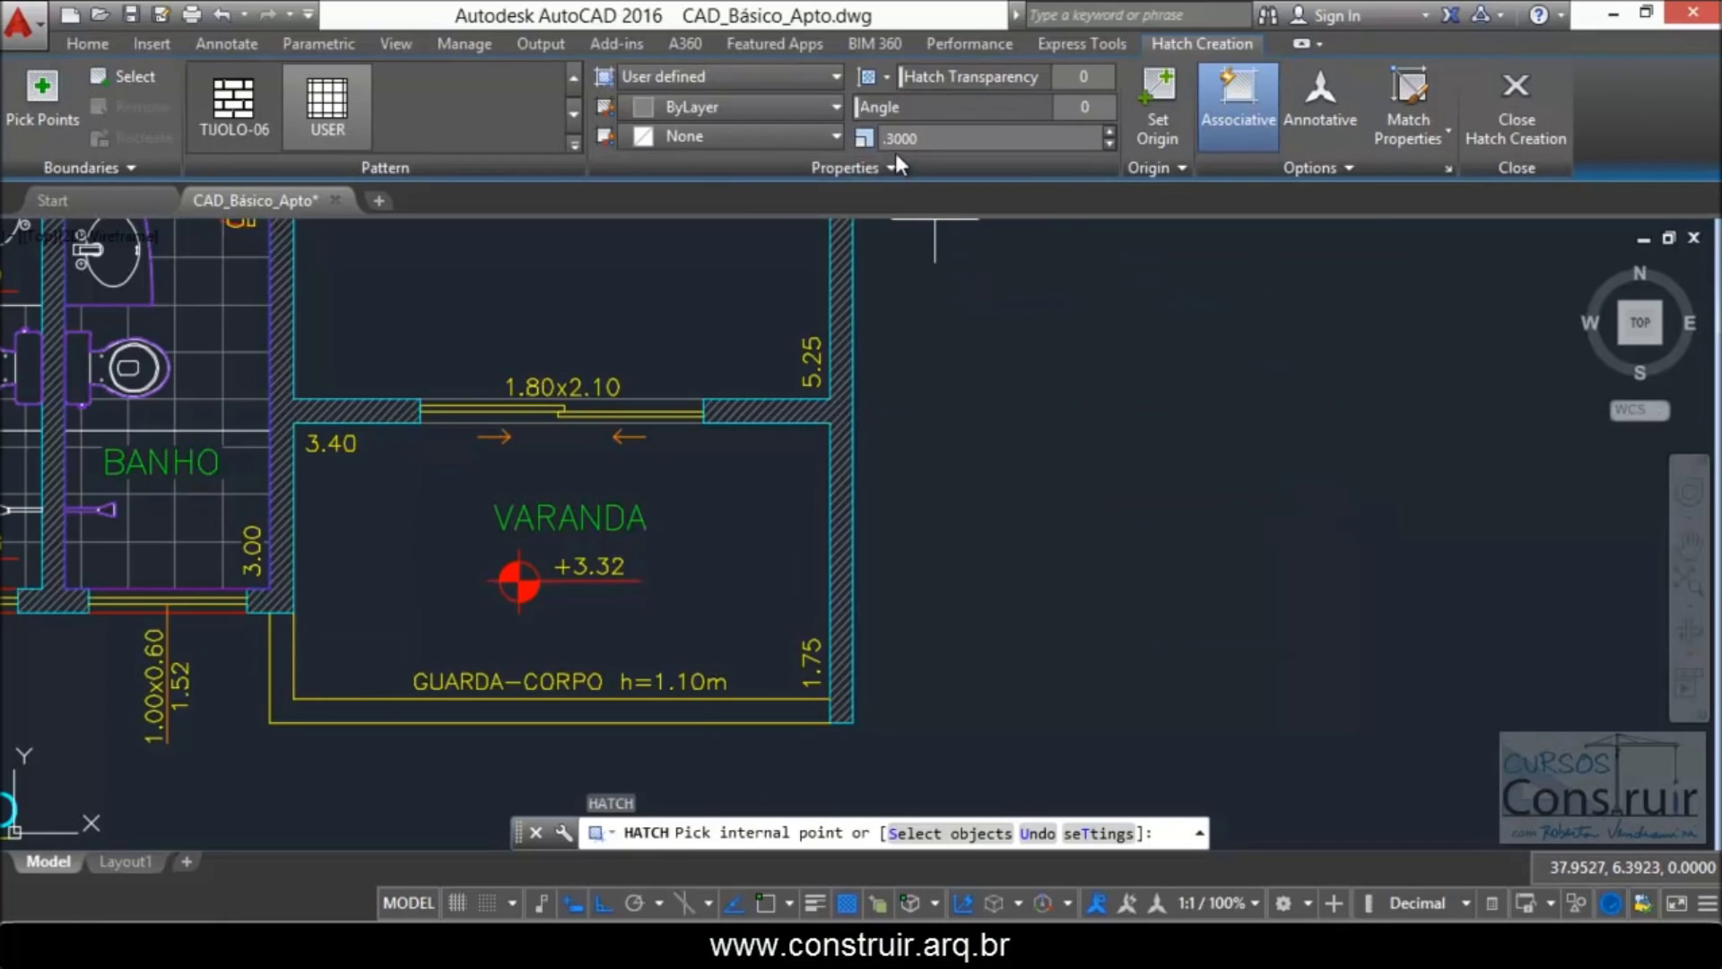
Step: Hatch the VARANDA floor with a 0.45 user-defined grid, origin at its wall-corner endpoint
{"action": "double_click", "coordinate": [894, 141]}
{"action": "type", "text": ".45"}
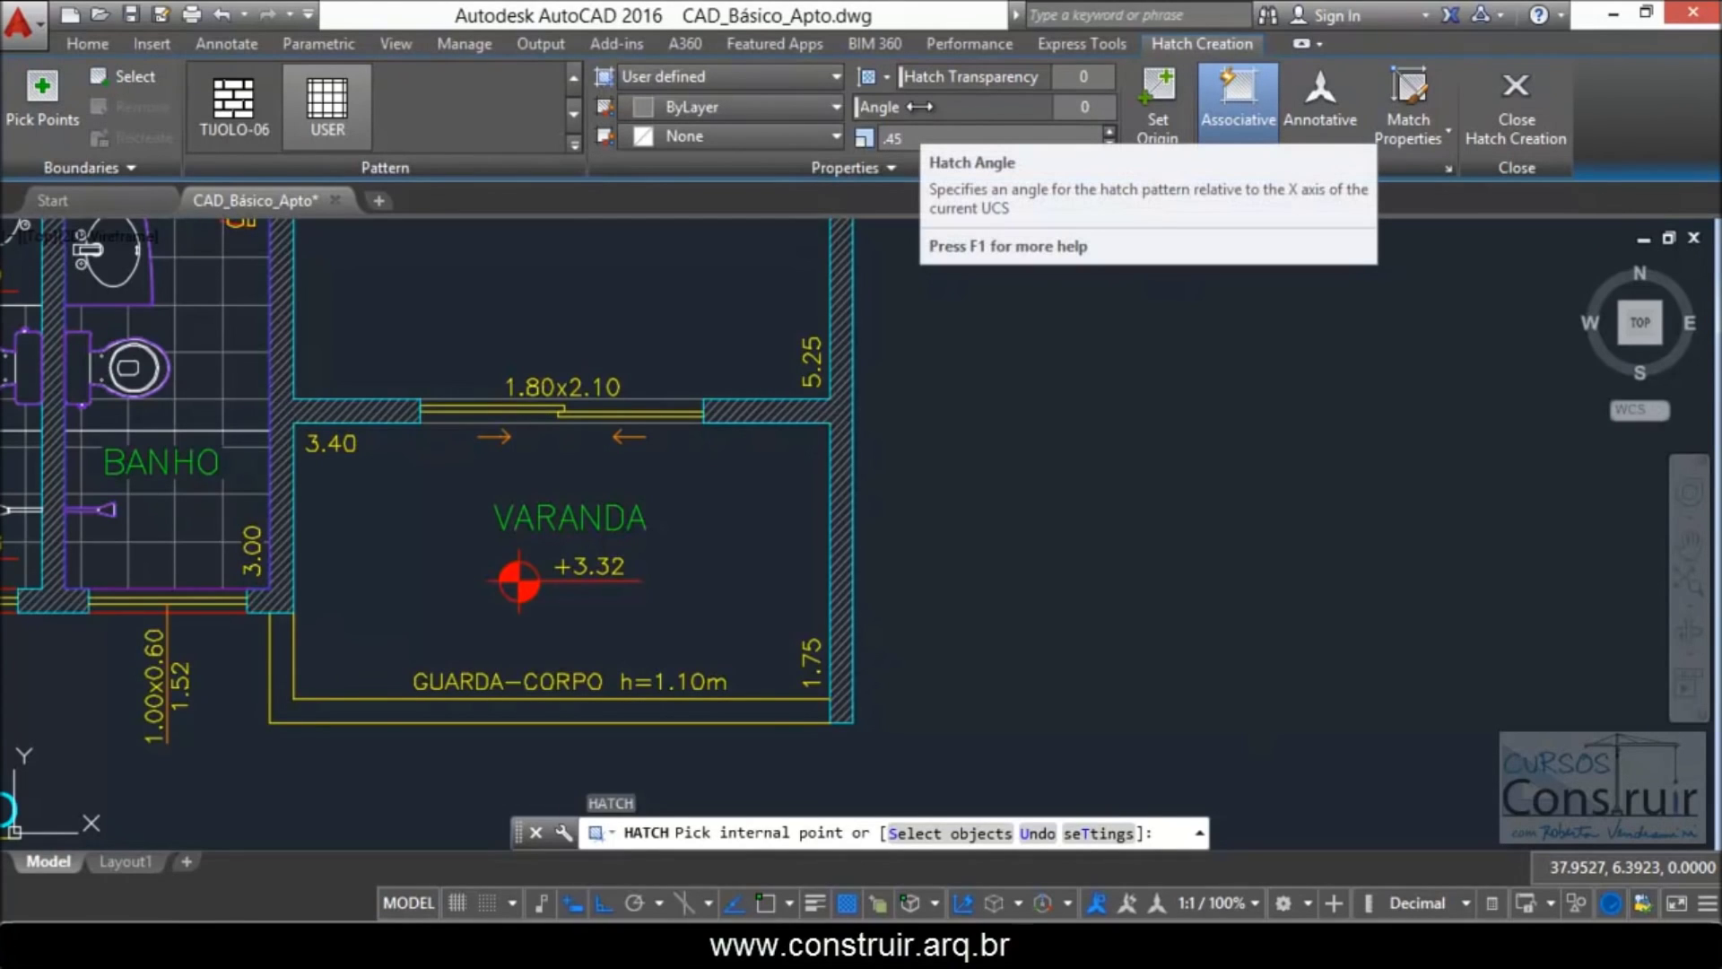
{"action": "left_click", "coordinate": [938, 104]}
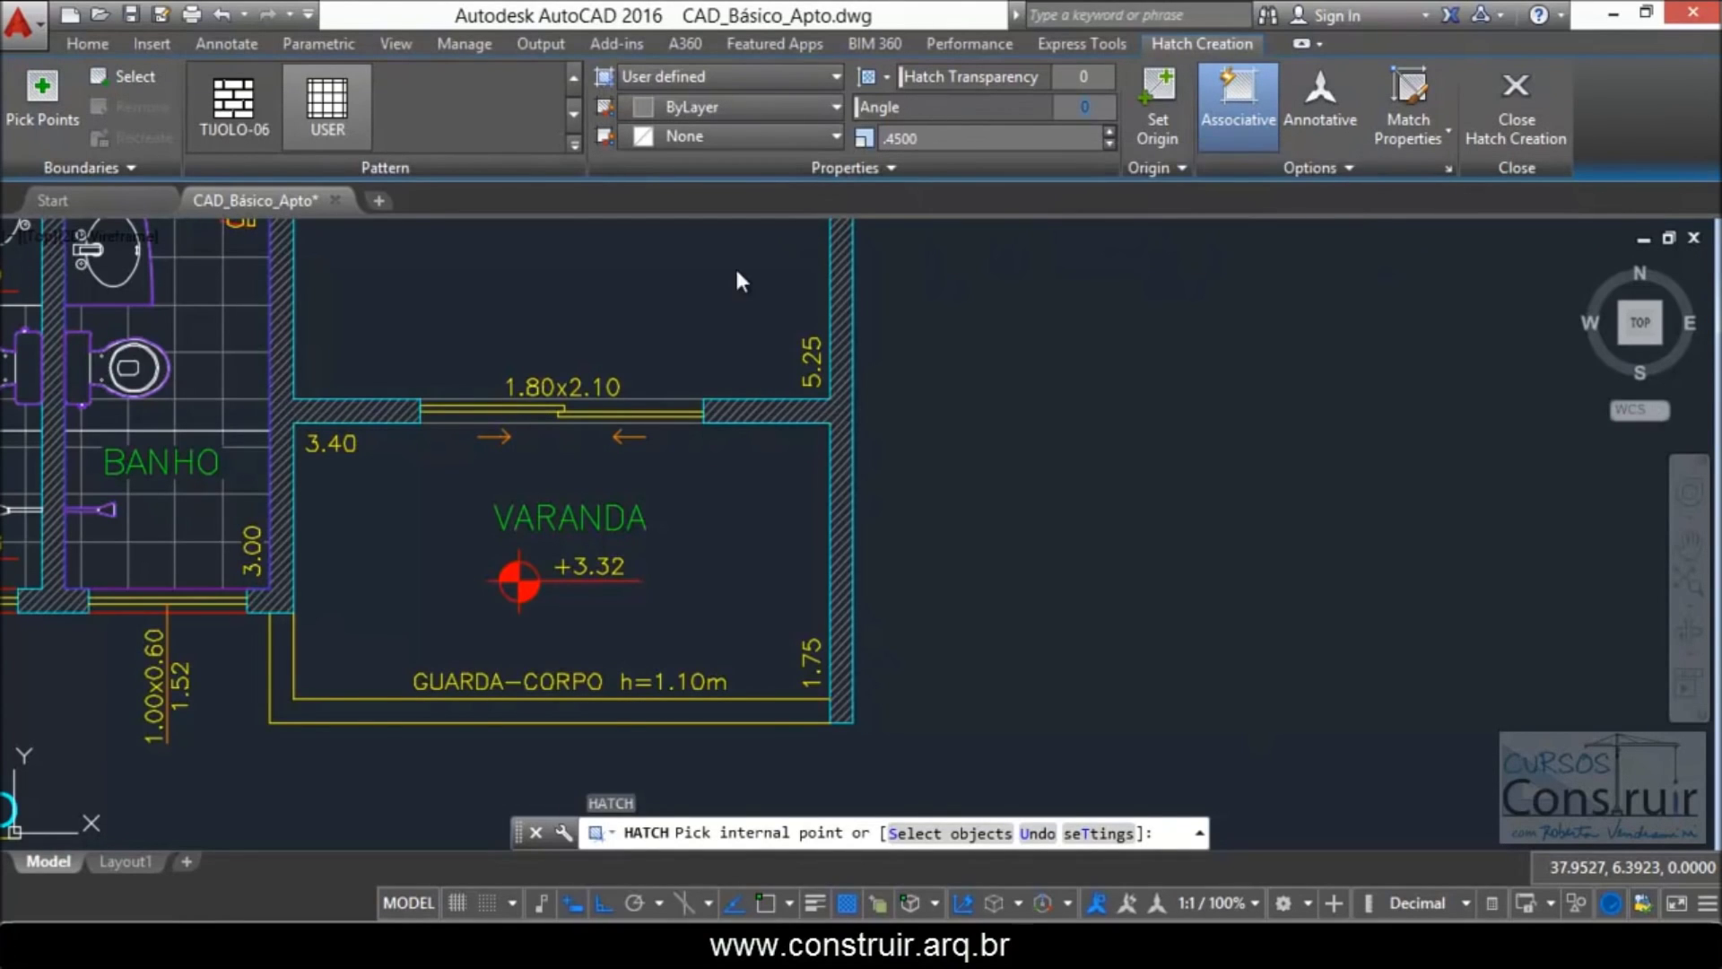
{"action": "left_click", "coordinate": [36, 93]}
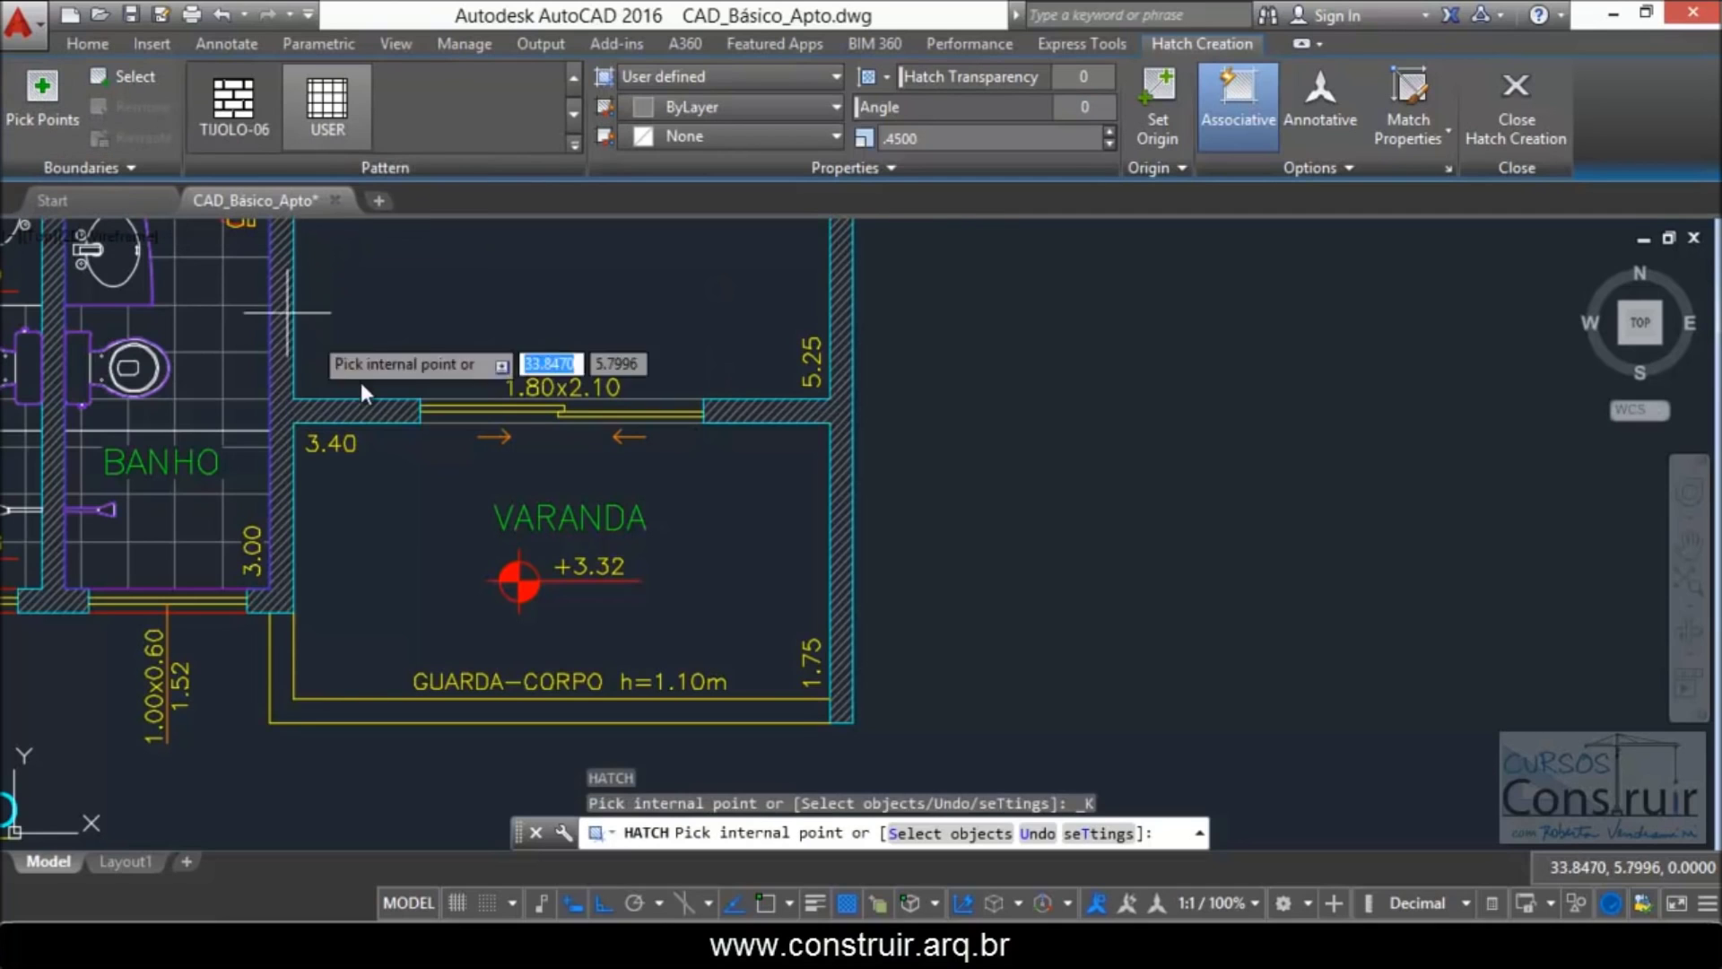
{"action": "left_click", "coordinate": [425, 488]}
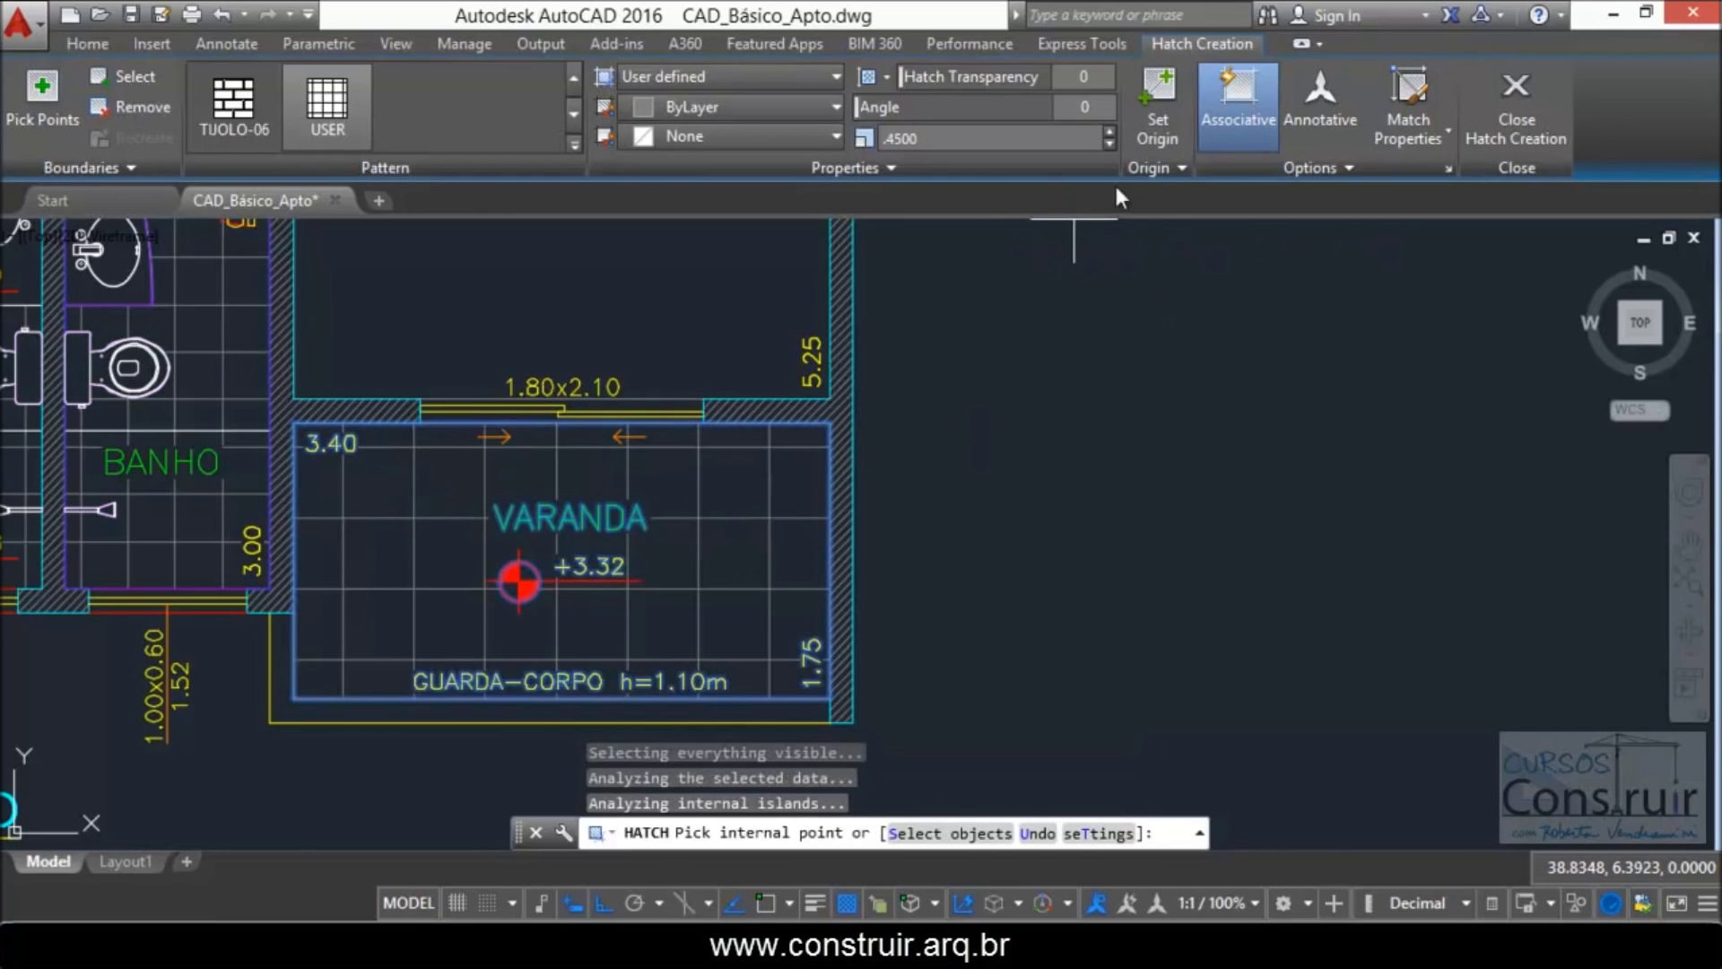
{"action": "left_click", "coordinate": [1156, 116]}
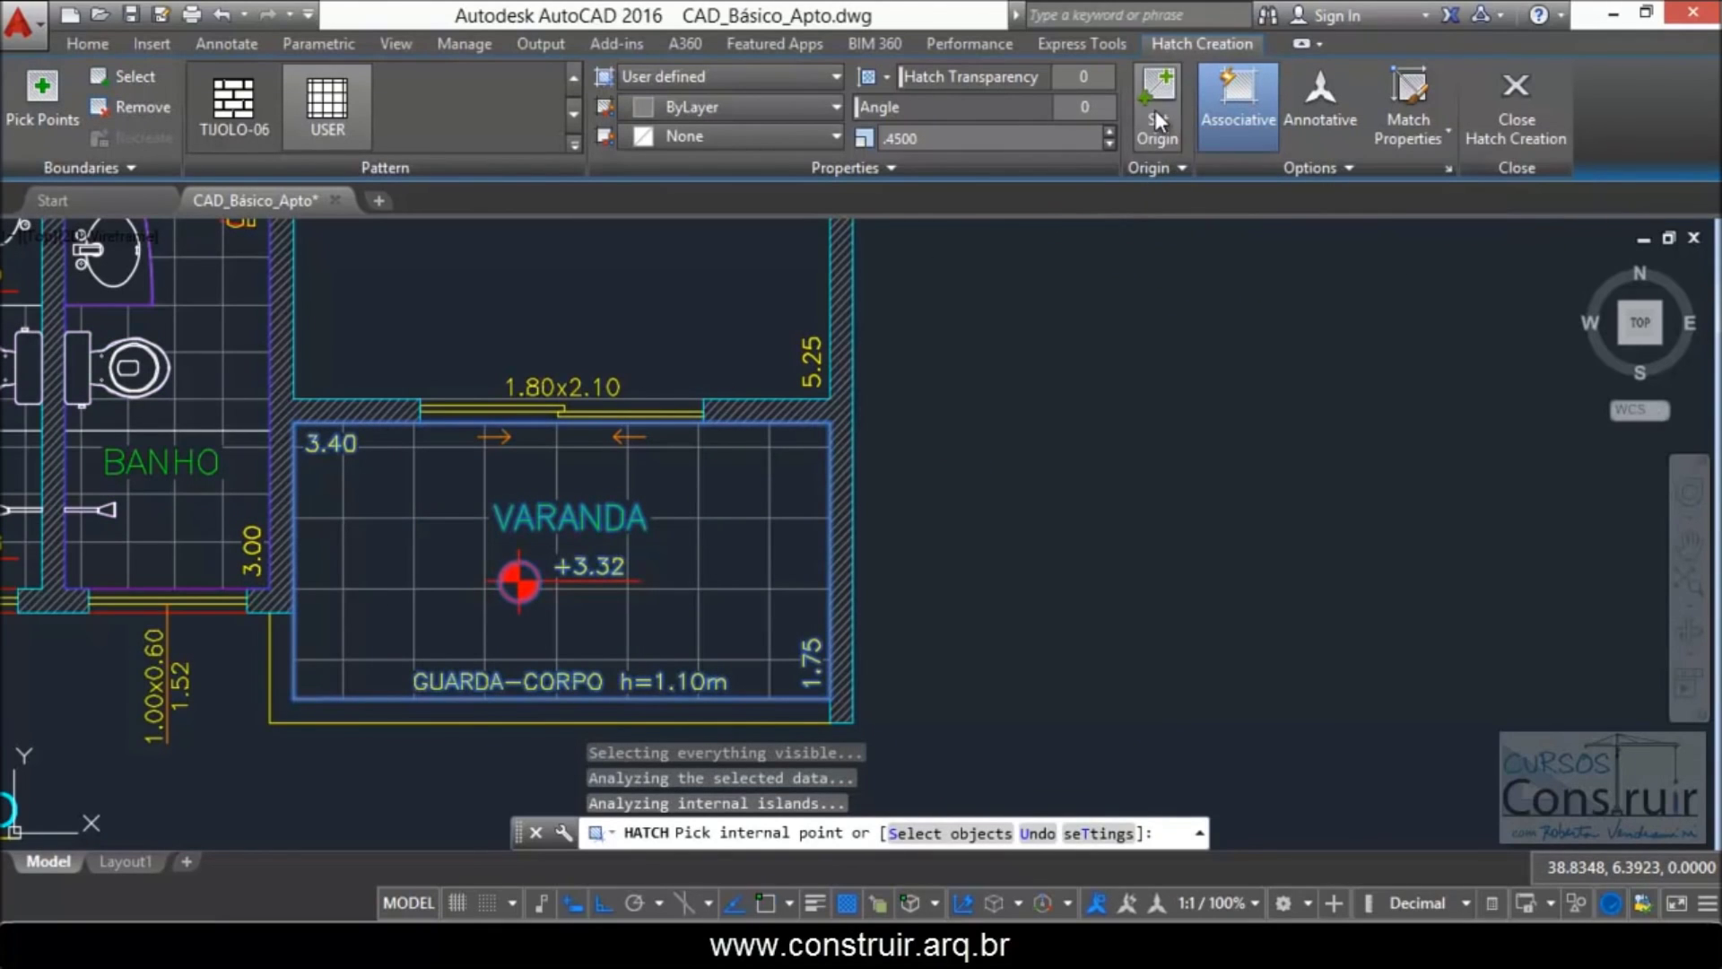
{"action": "left_click", "coordinate": [829, 423]}
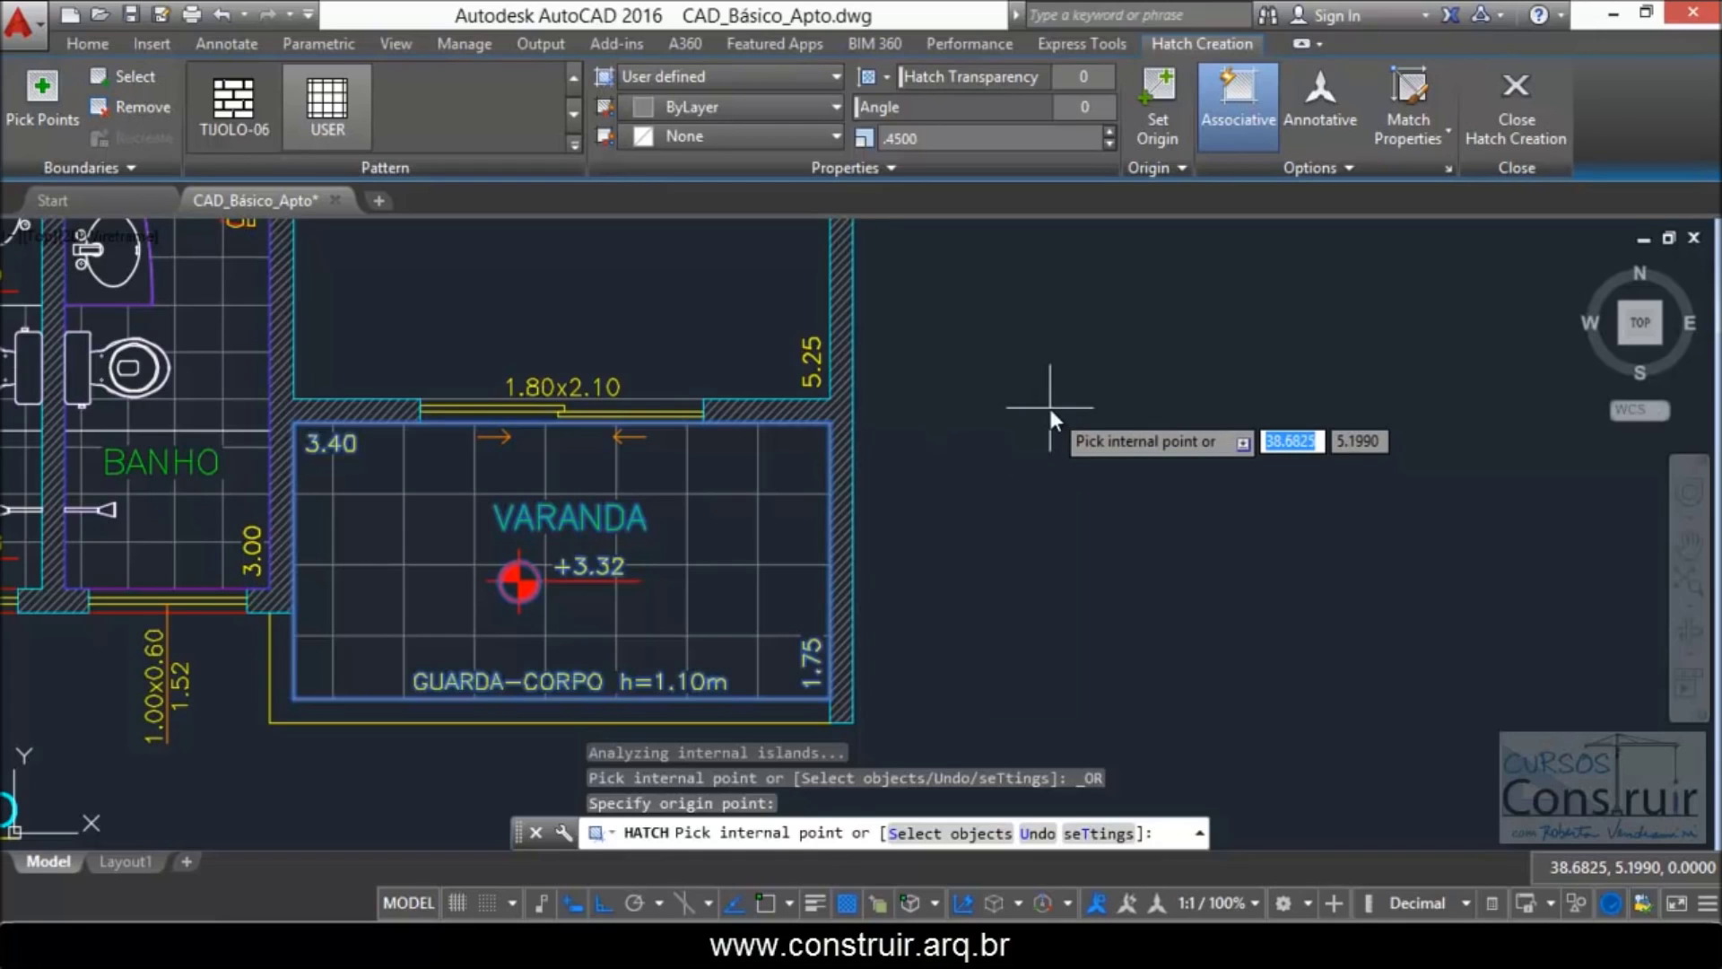
{"action": "key", "text": "Escape"}
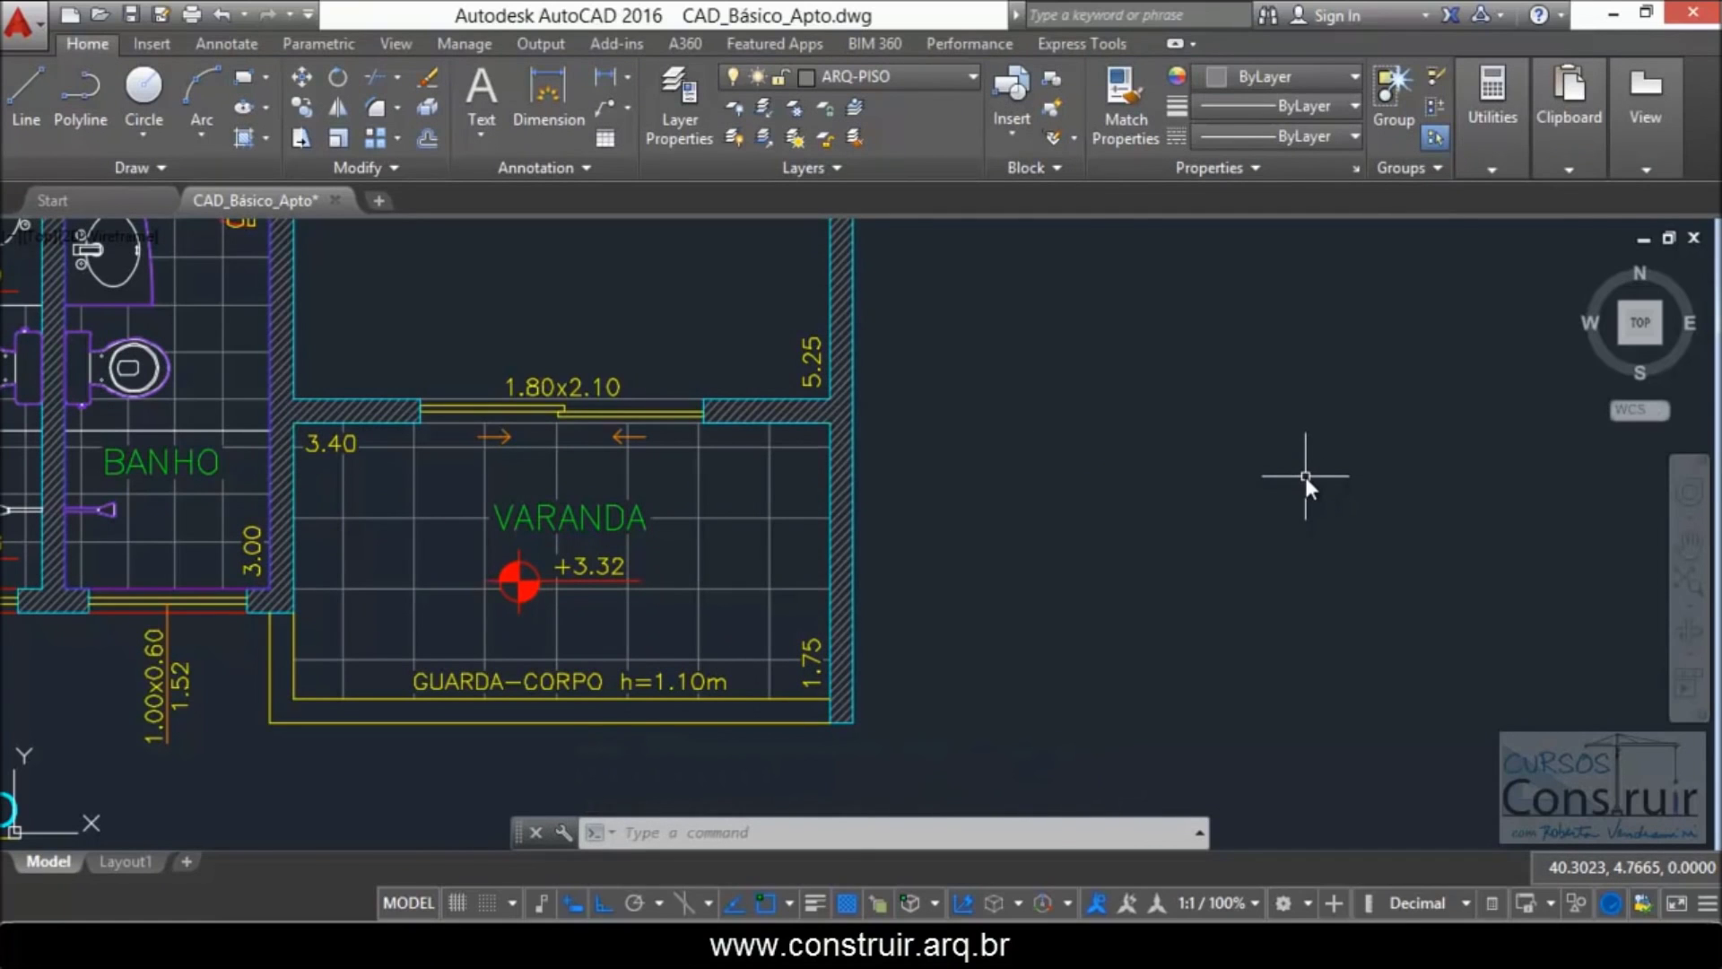
Step: Move the VARANDA hatch origin to the top-left wall corner beside the 3.40 dimension
{"action": "left_click", "coordinate": [770, 468]}
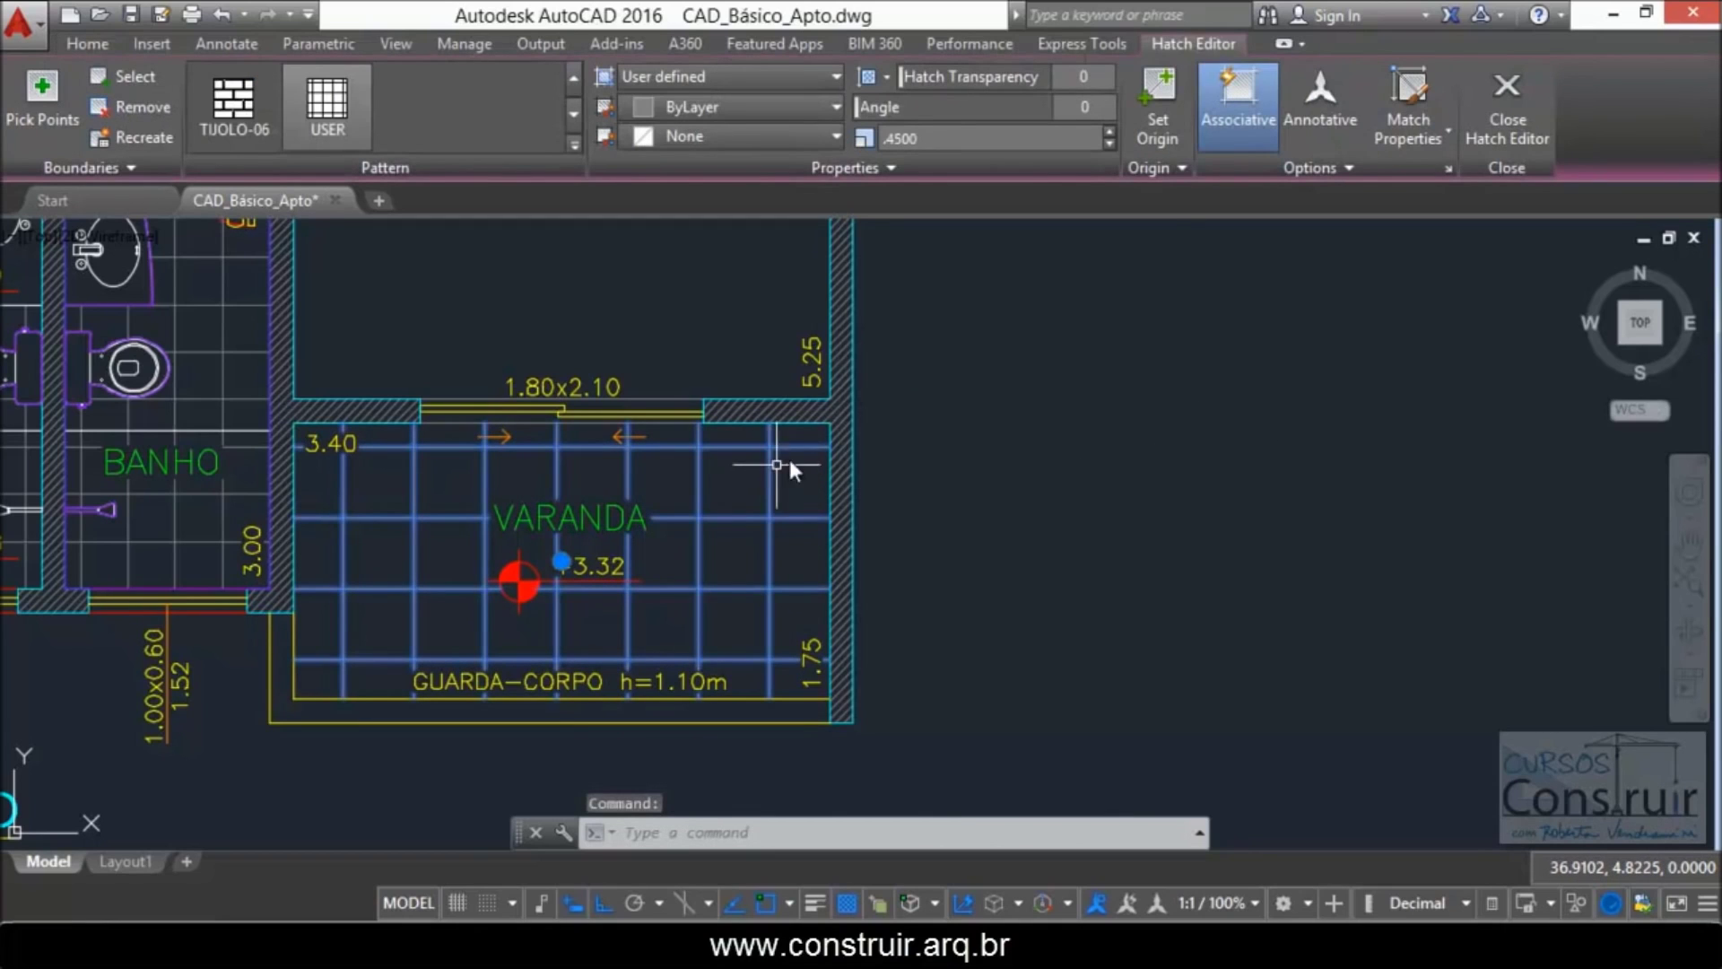
{"action": "left_click", "coordinate": [1155, 102]}
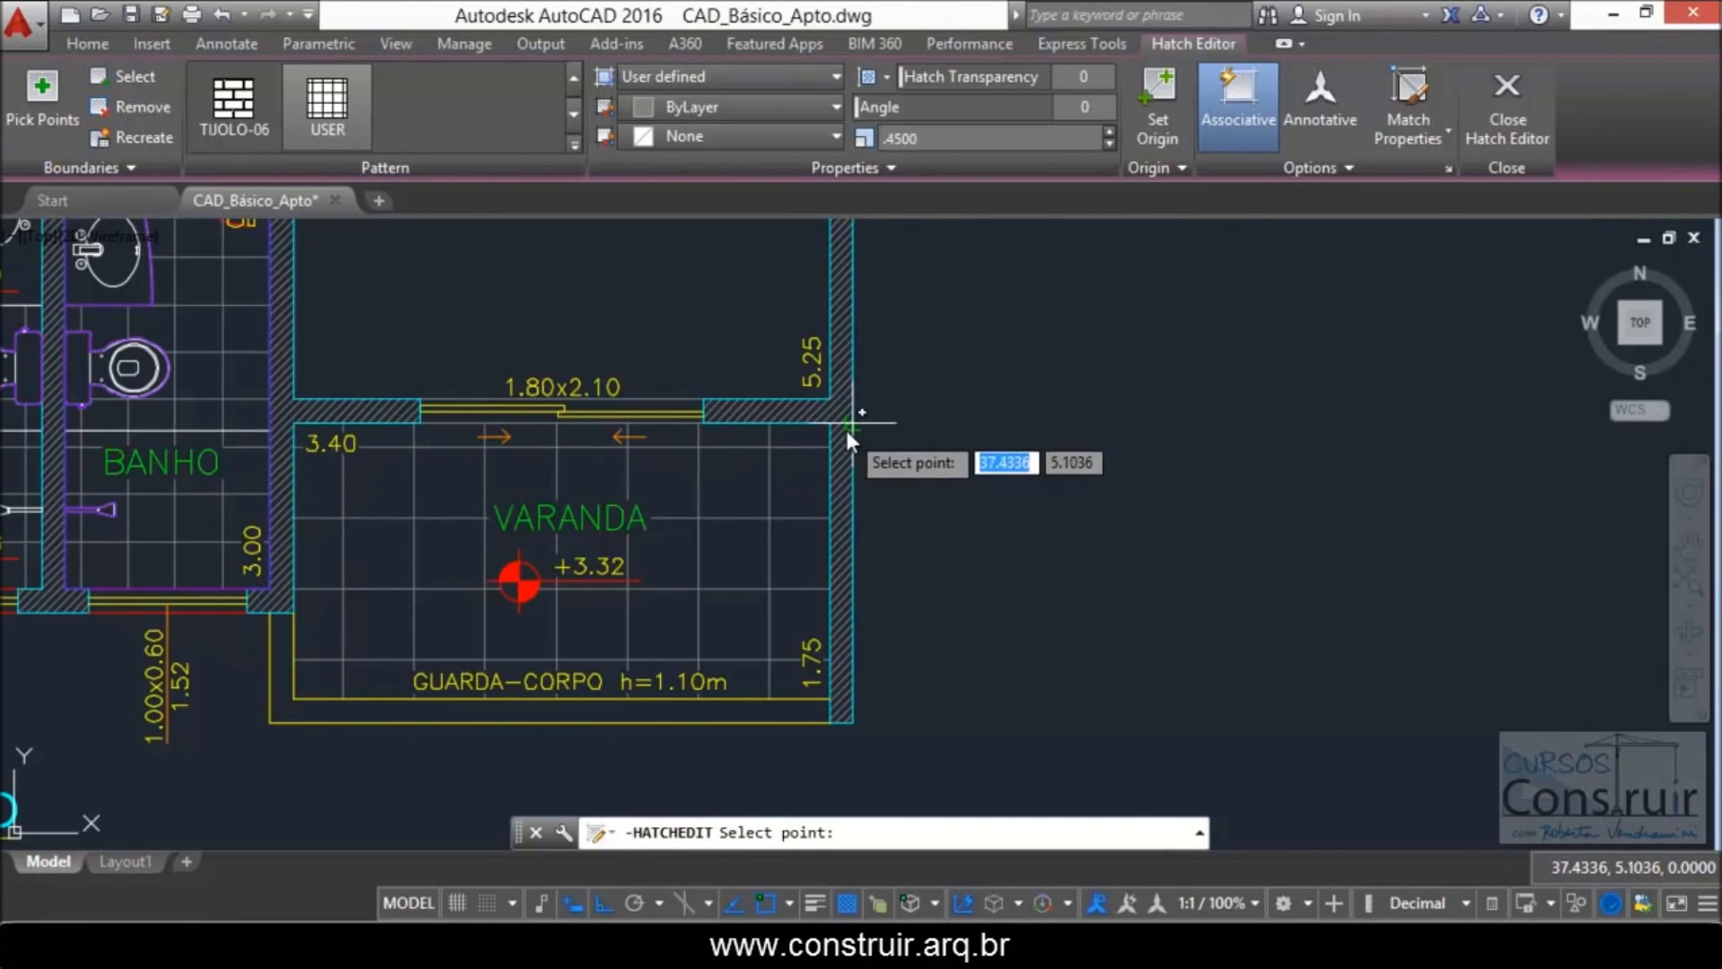
{"action": "scroll", "coordinate": [299, 430], "scroll_direction": "up", "scroll_amount": 2}
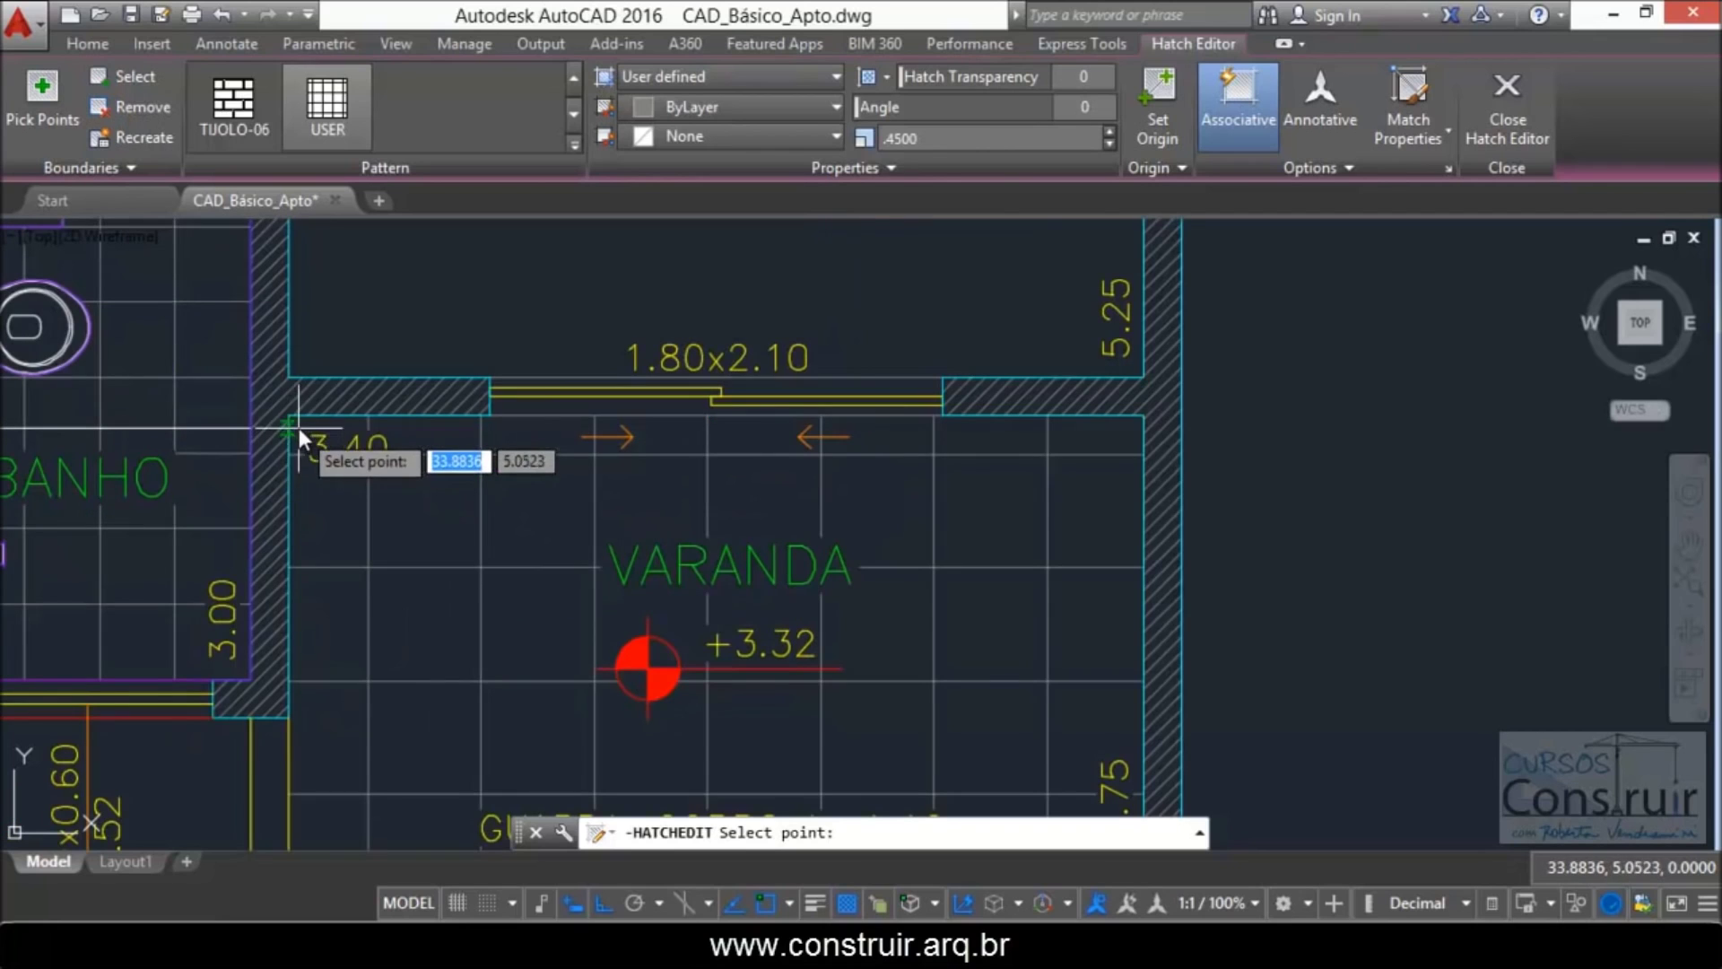
{"action": "left_click", "coordinate": [290, 413]}
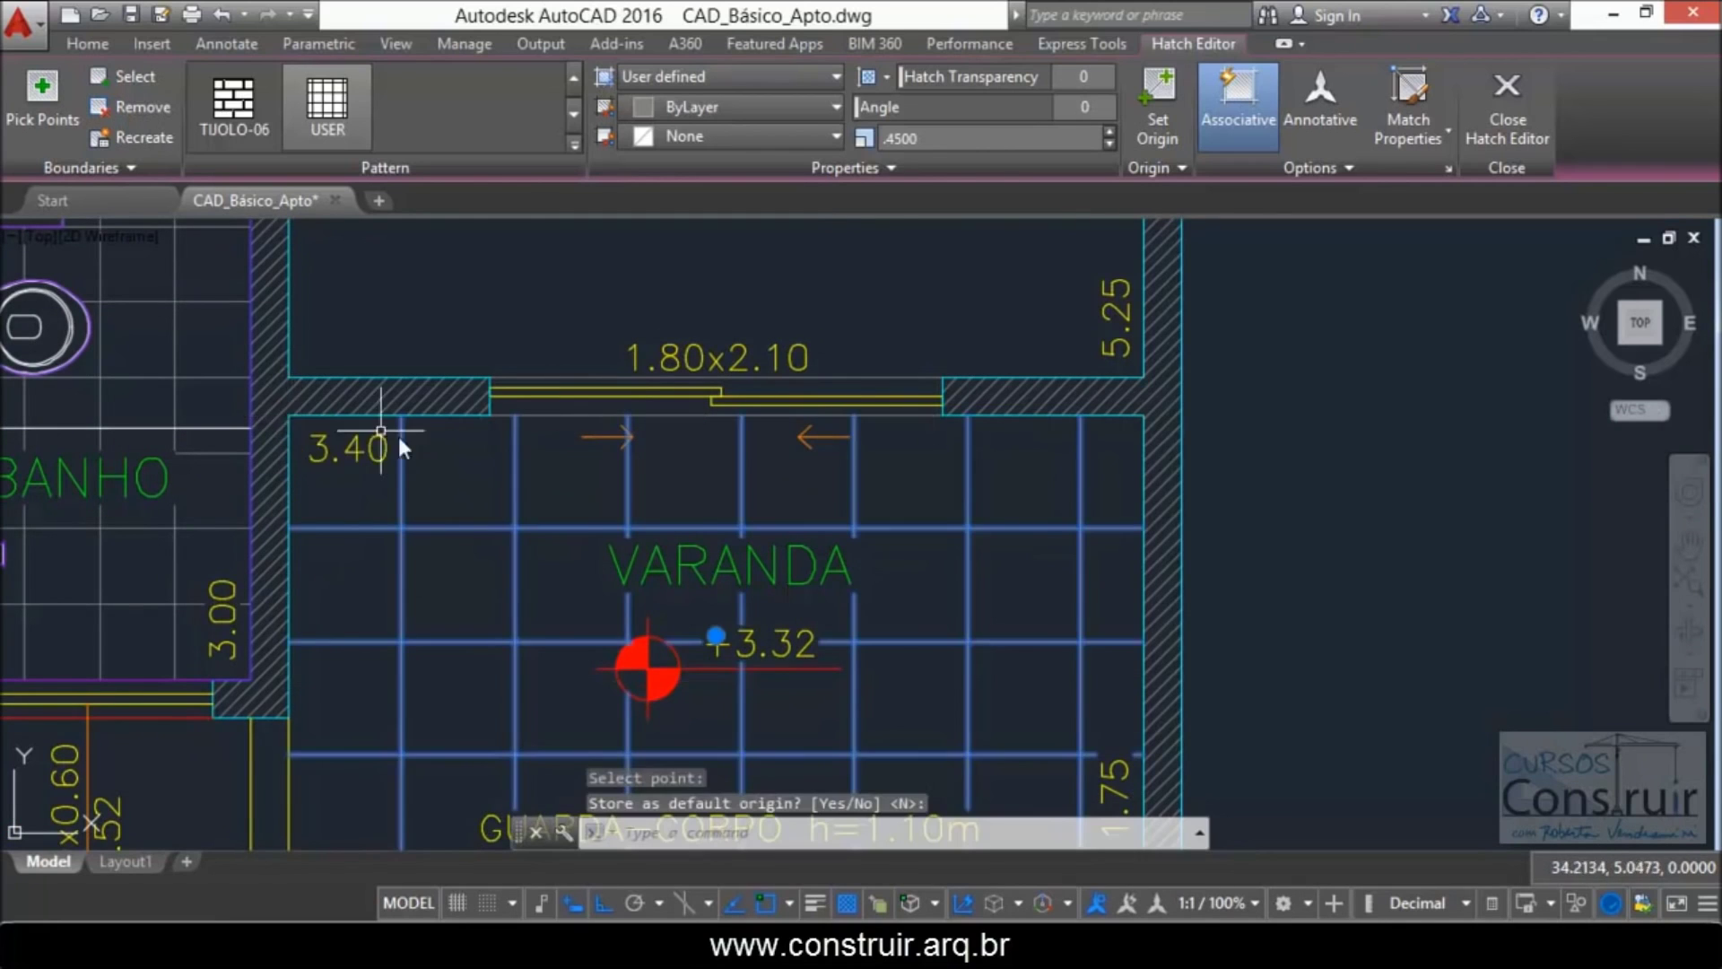
{"action": "scroll", "coordinate": [428, 454], "scroll_direction": "down", "scroll_amount": 2}
{"action": "scroll", "coordinate": [428, 454], "scroll_direction": "down", "scroll_amount": 2}
{"action": "scroll", "coordinate": [429, 454], "scroll_direction": "up", "scroll_amount": 2}
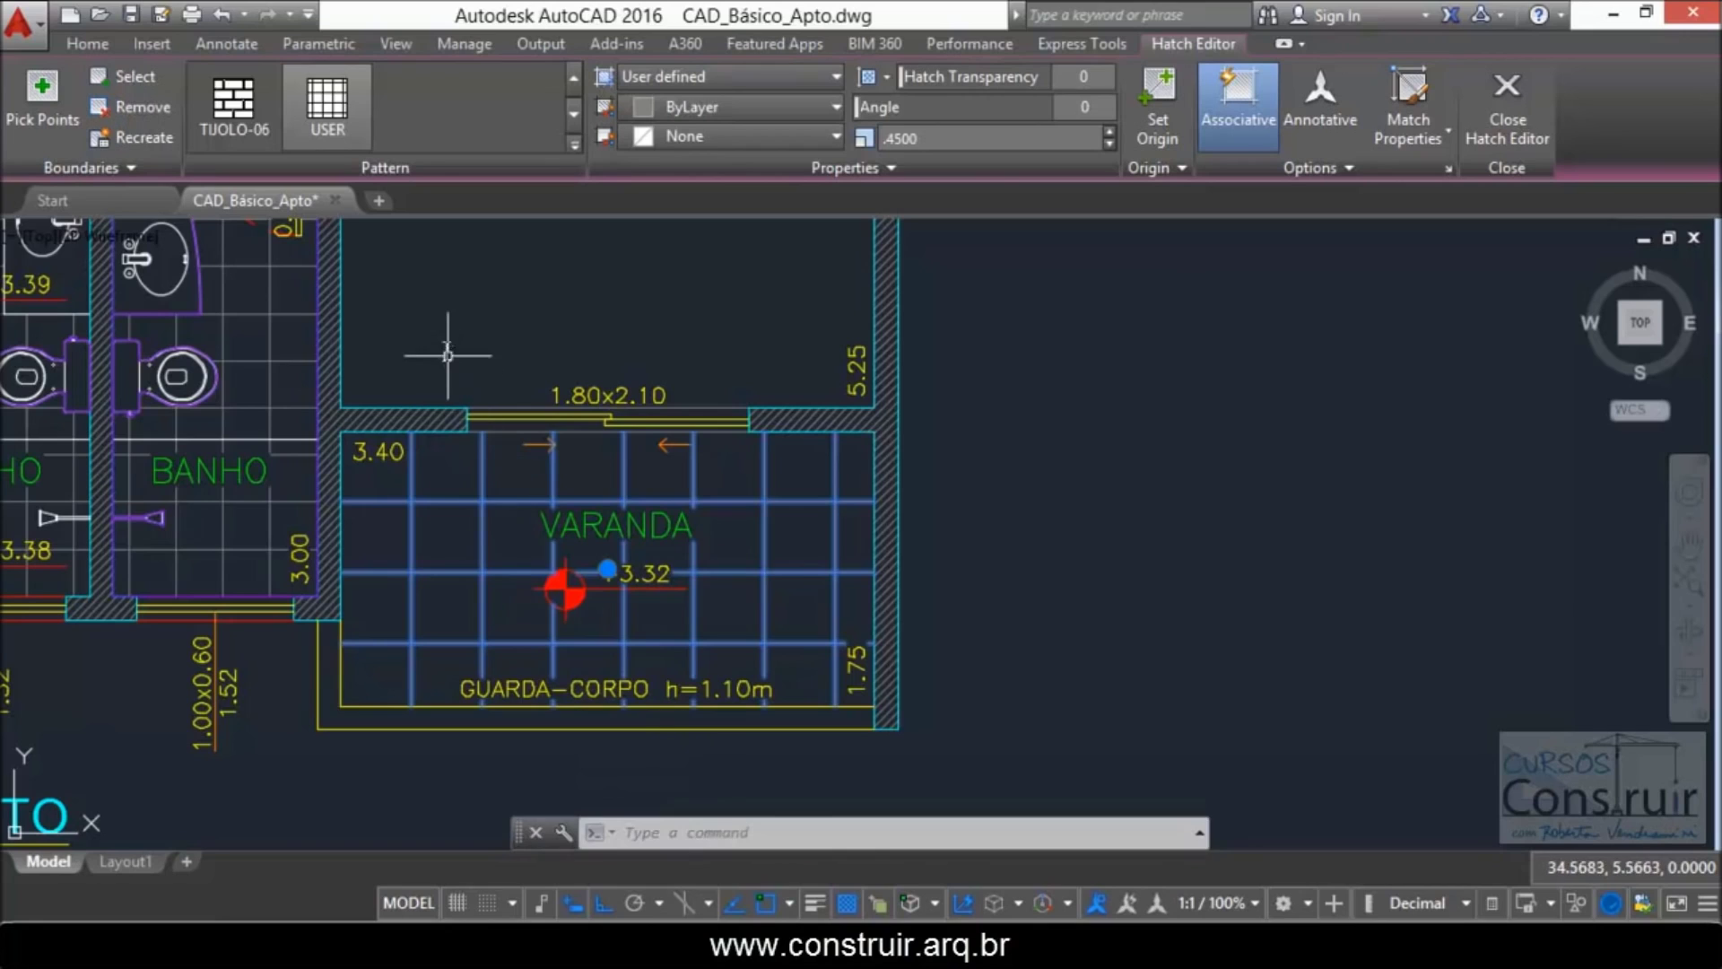
{"action": "key", "text": "Escape"}
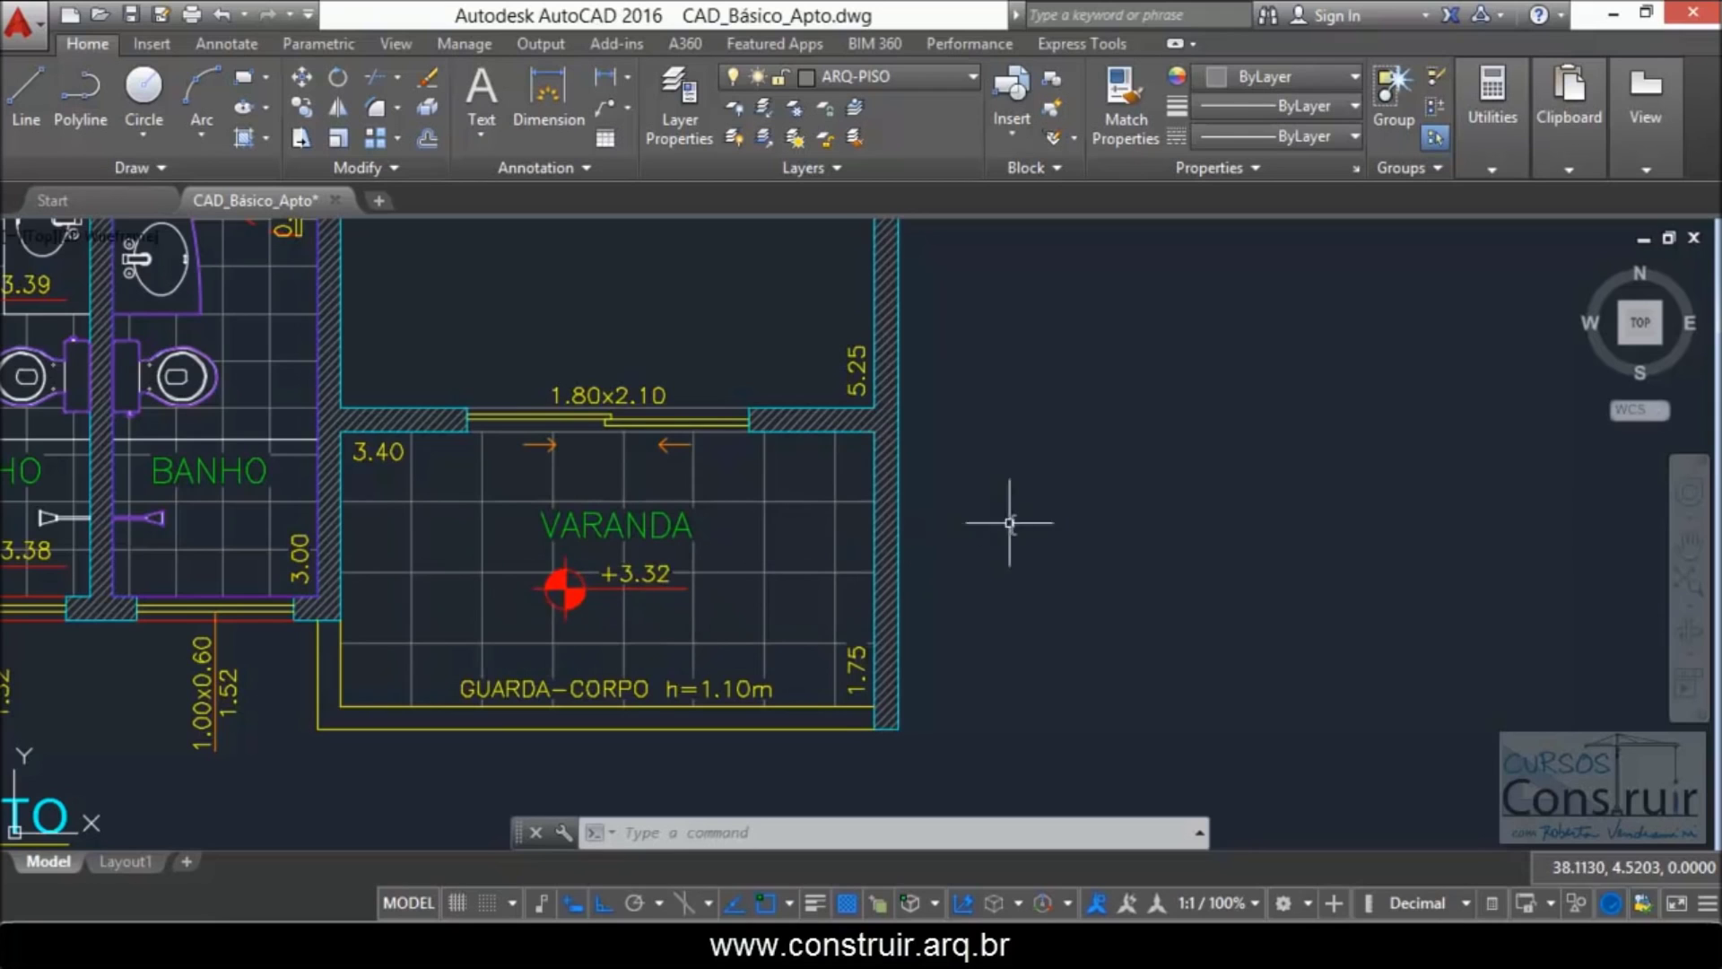
Step: Zoom in and inspect the +3.32 level marker, then clear the selection
{"action": "scroll", "coordinate": [1014, 521], "scroll_direction": "down", "scroll_amount": 2}
{"action": "scroll", "coordinate": [808, 547], "scroll_direction": "up", "scroll_amount": 1}
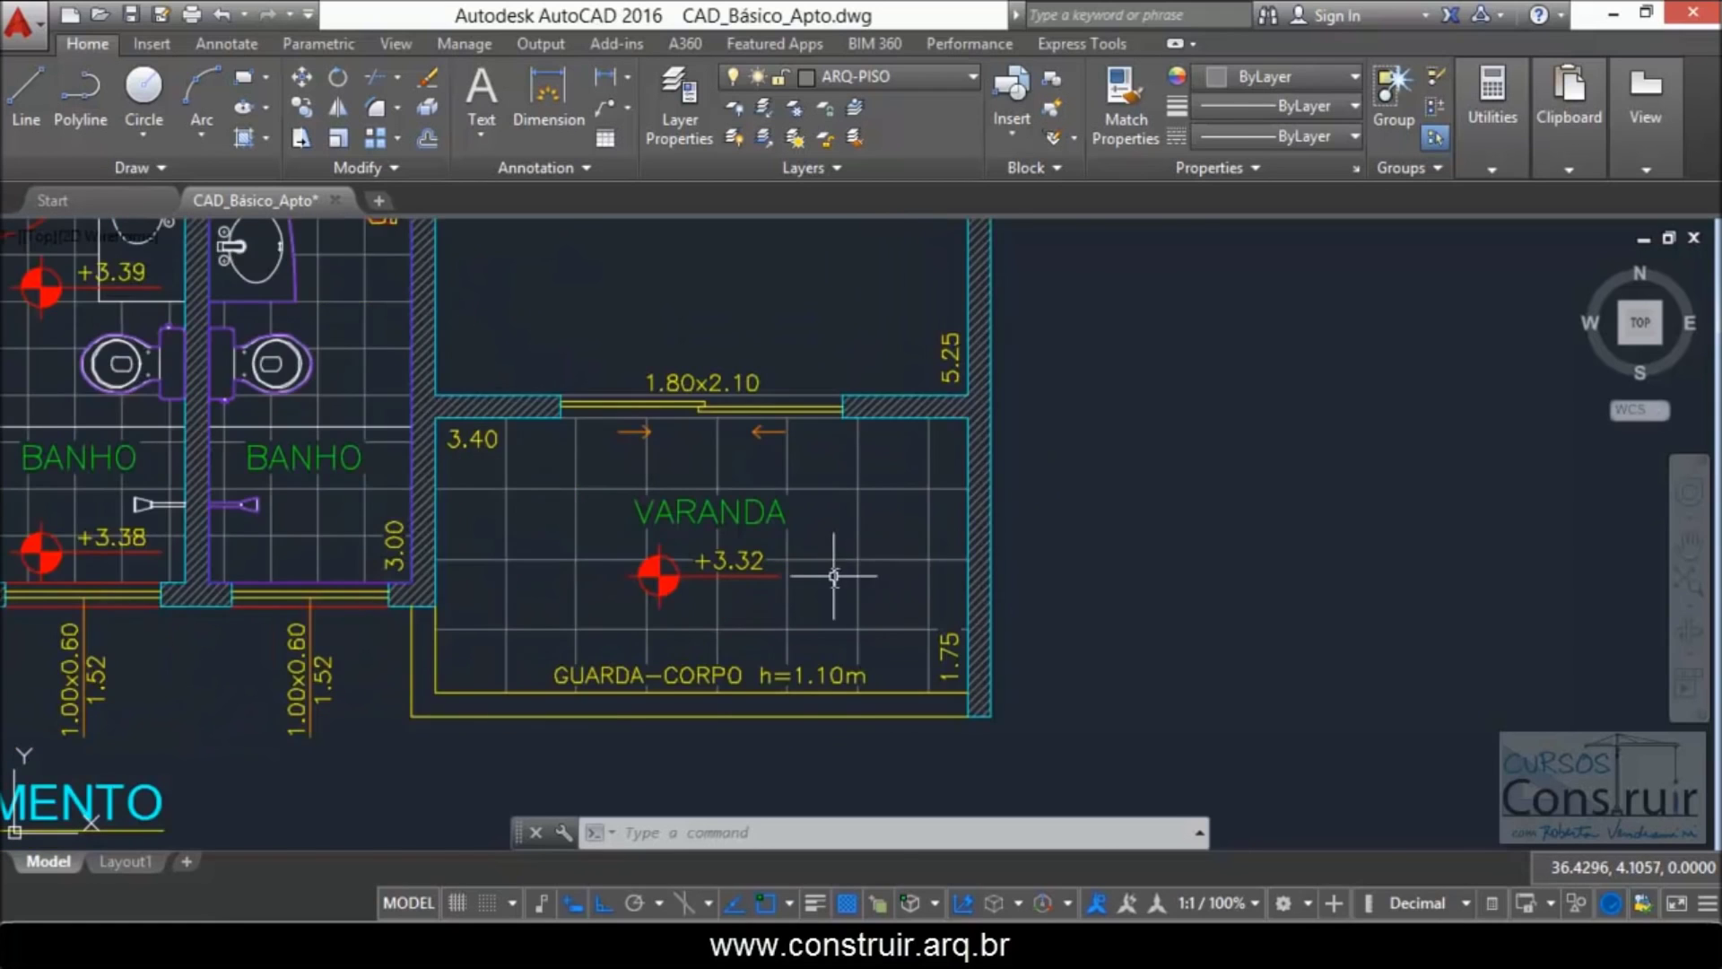
{"action": "scroll", "coordinate": [826, 577], "scroll_direction": "up", "scroll_amount": 2}
{"action": "scroll", "coordinate": [619, 572], "scroll_direction": "up", "scroll_amount": 1}
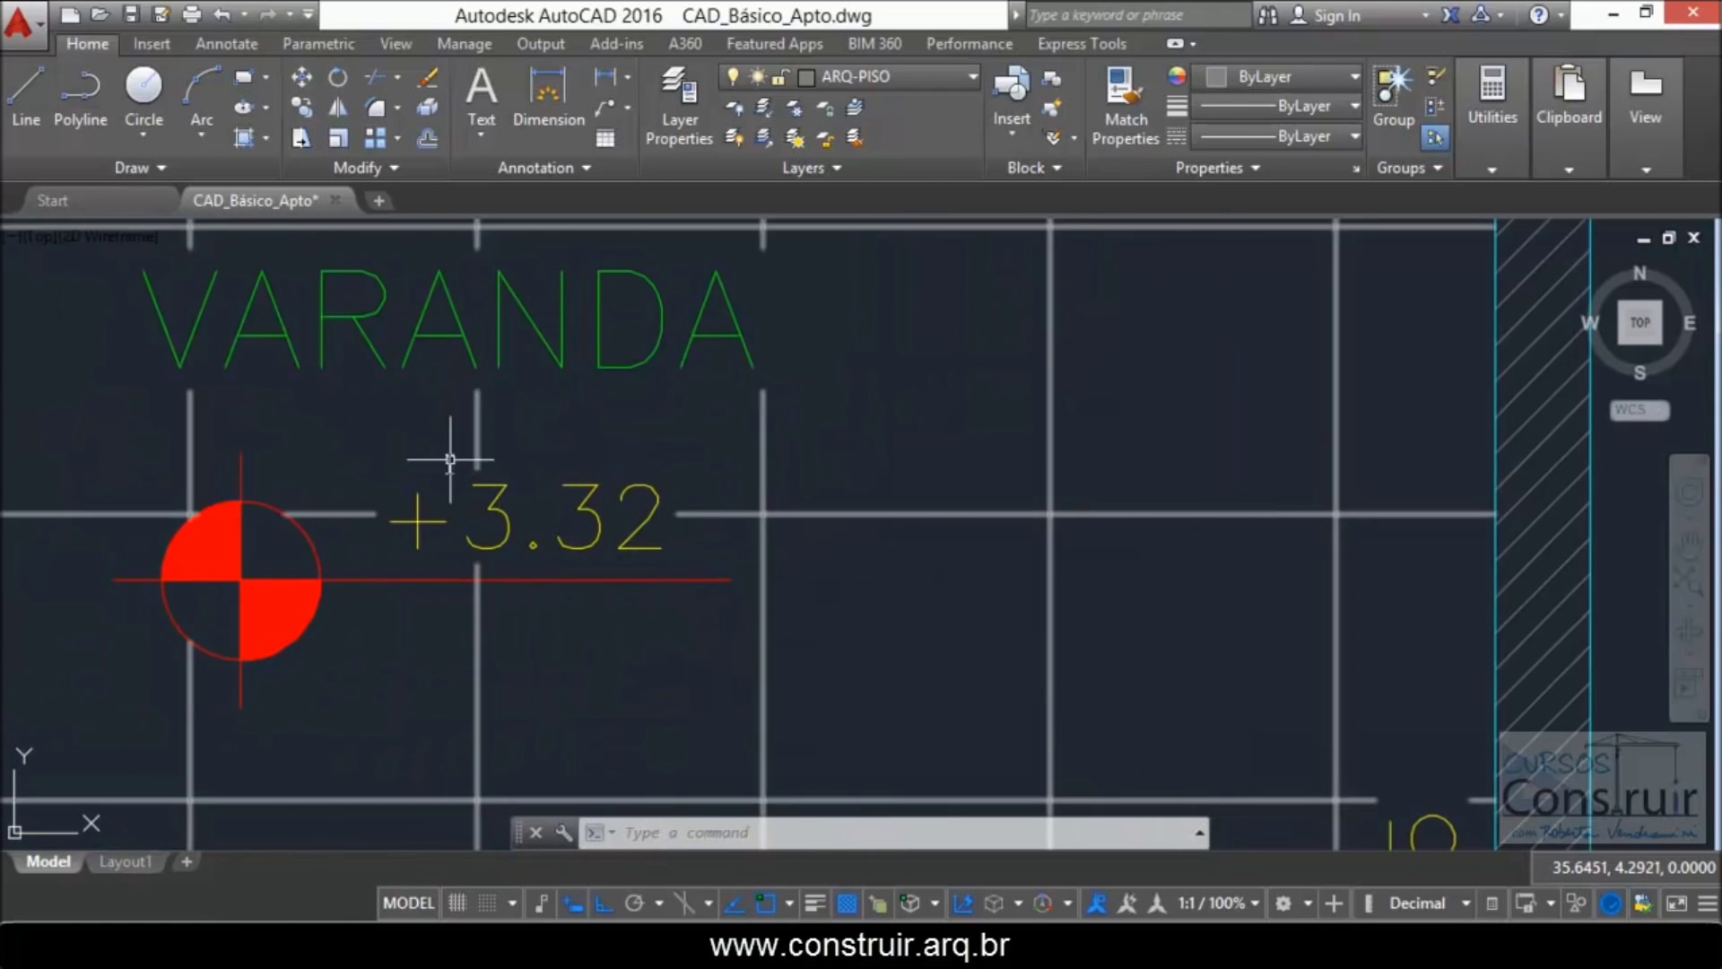
{"action": "left_click", "coordinate": [578, 558]}
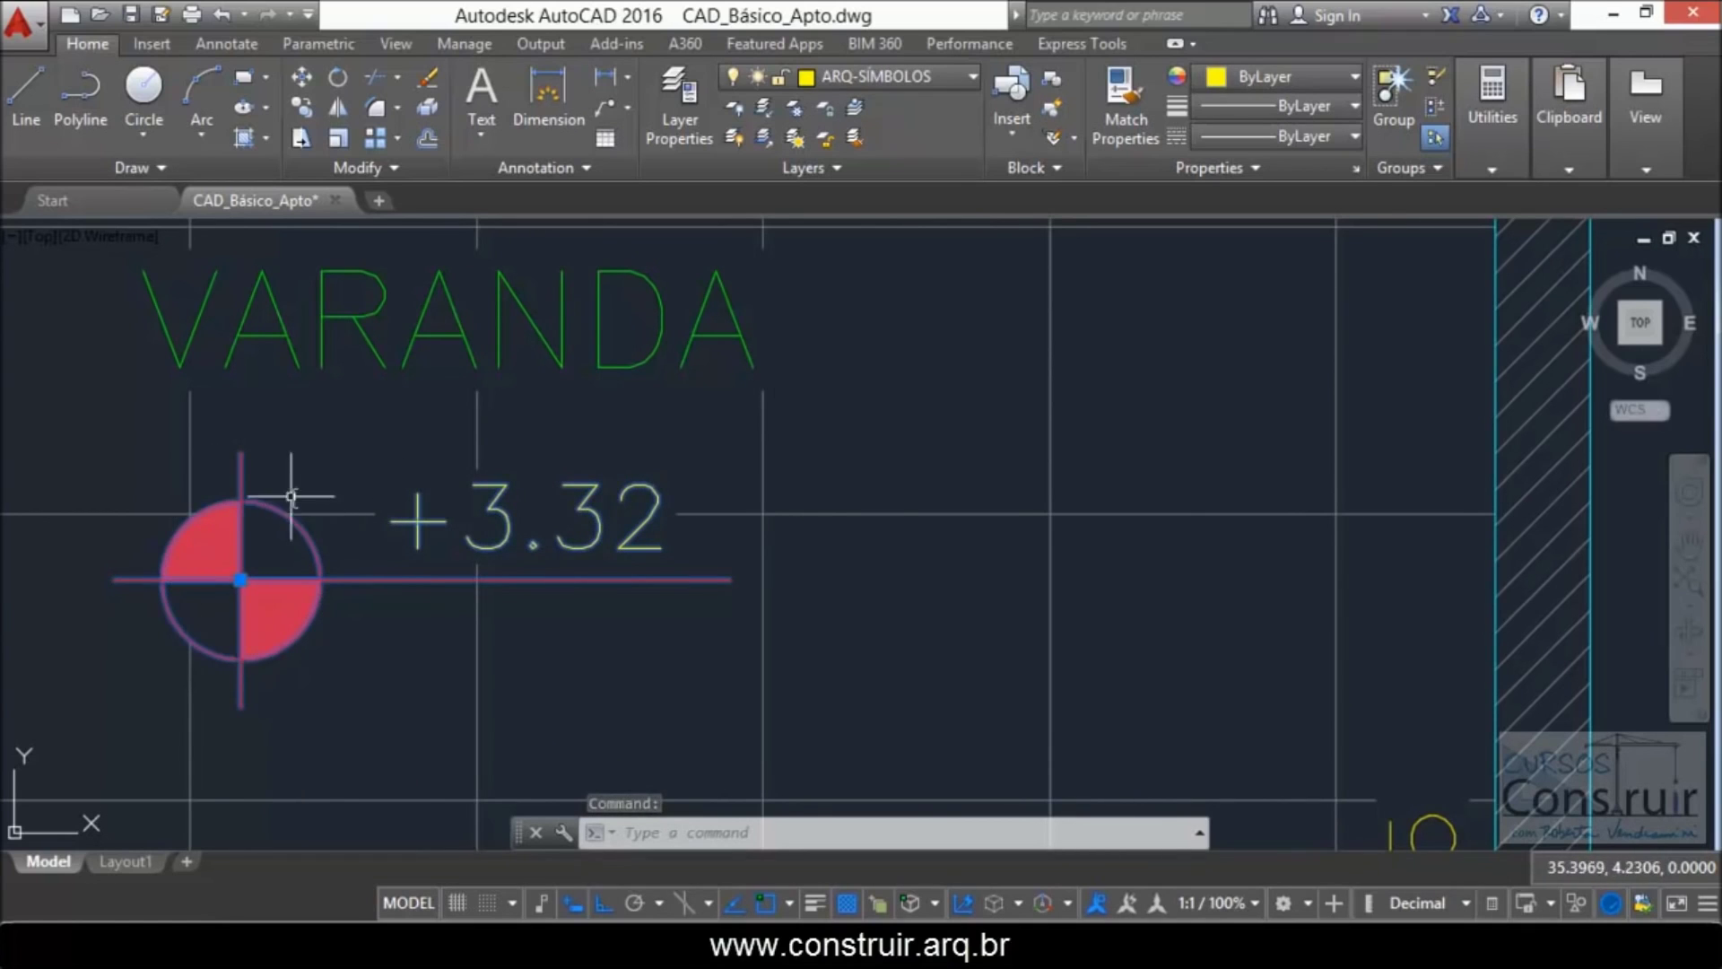
{"action": "key", "text": "Escape"}
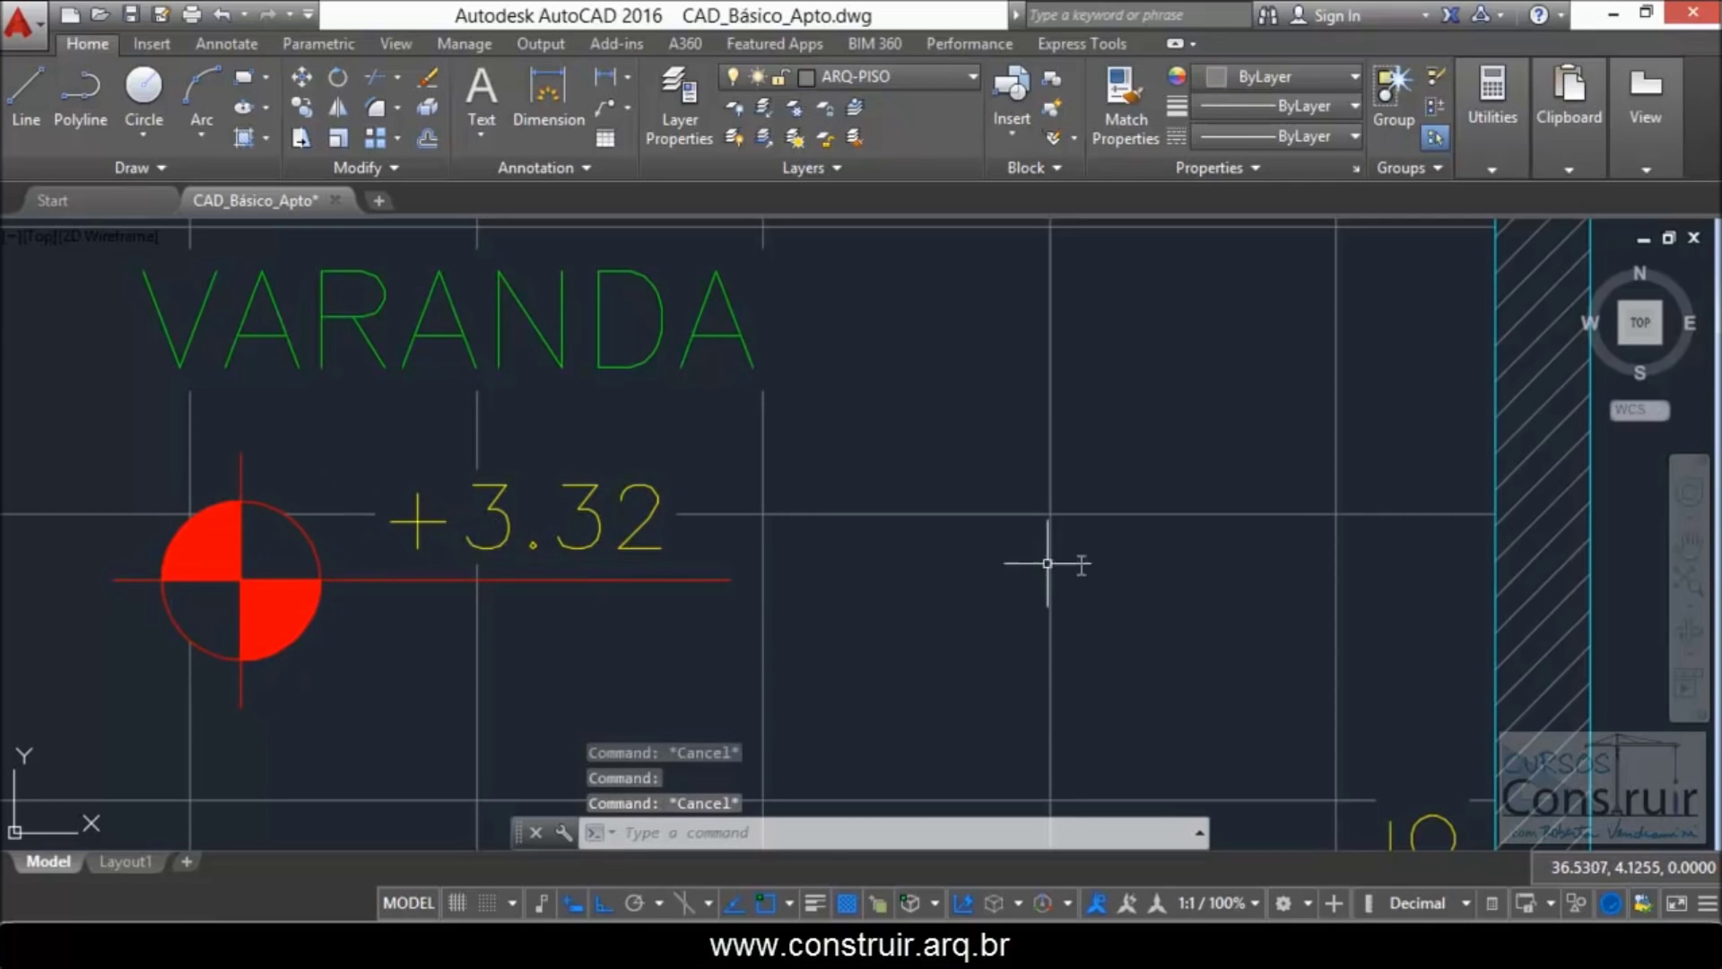
Step: Draw a rectangle enclosing the +3.38 level text
{"action": "scroll", "coordinate": [709, 465], "scroll_direction": "down", "scroll_amount": 5}
{"action": "scroll", "coordinate": [785, 488], "scroll_direction": "down", "scroll_amount": 2}
{"action": "scroll", "coordinate": [361, 497], "scroll_direction": "up", "scroll_amount": 4}
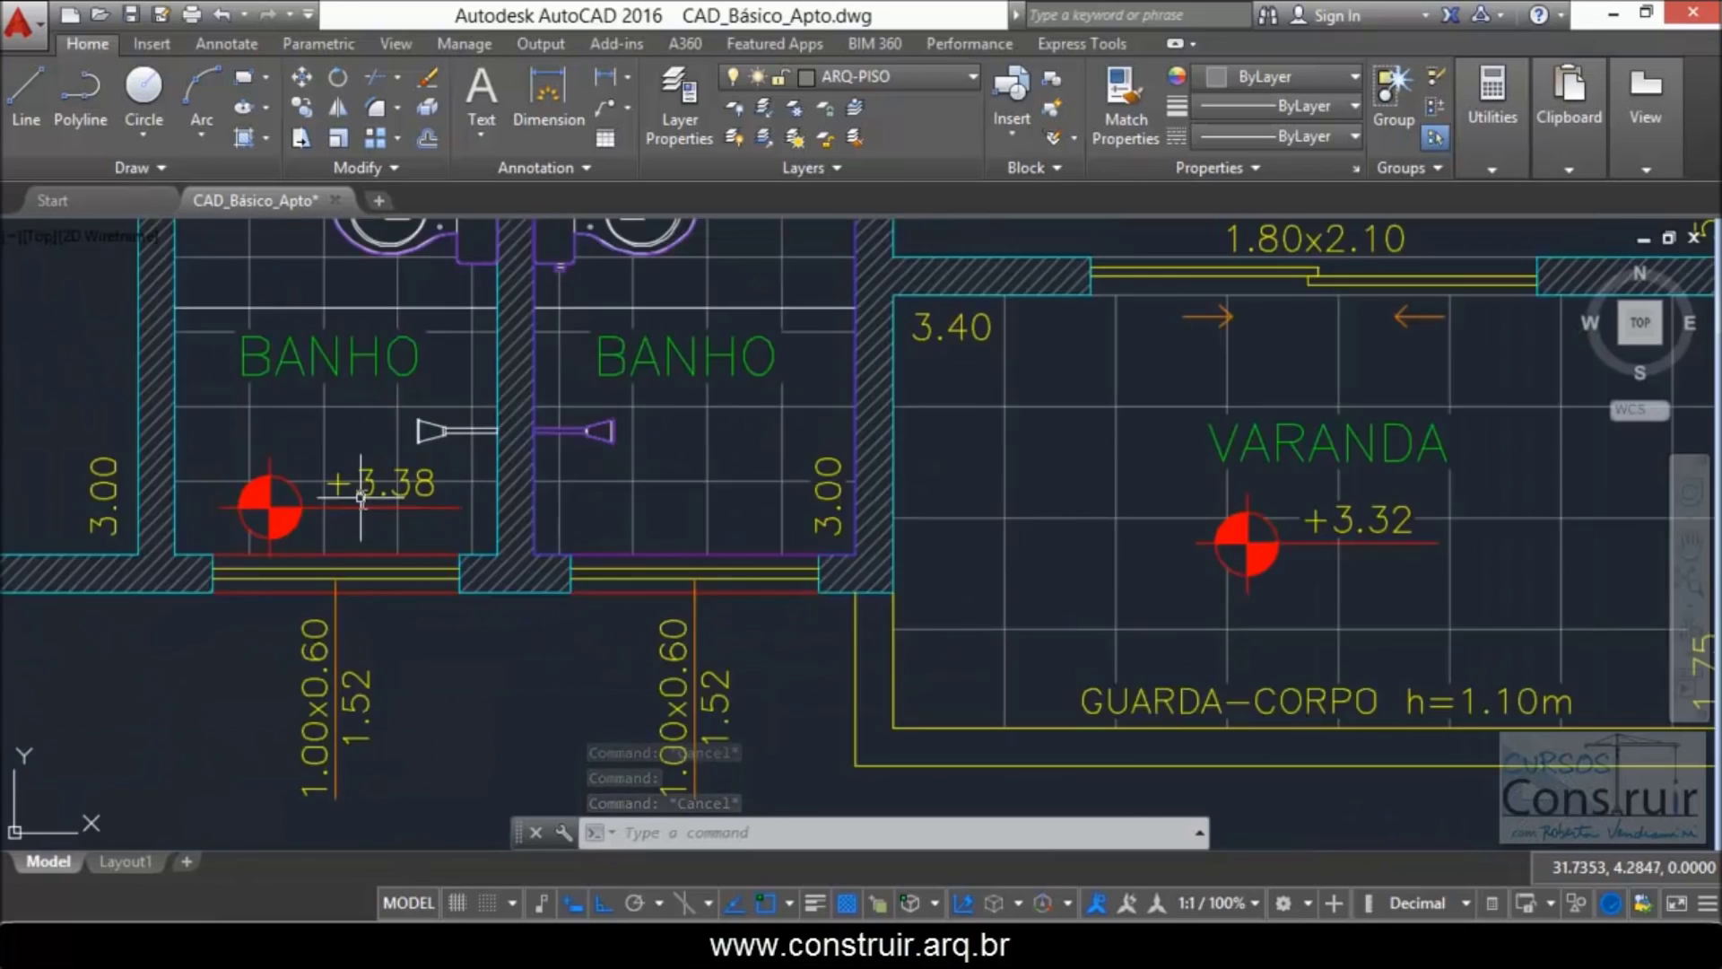
{"action": "scroll", "coordinate": [361, 498], "scroll_direction": "up", "scroll_amount": 4}
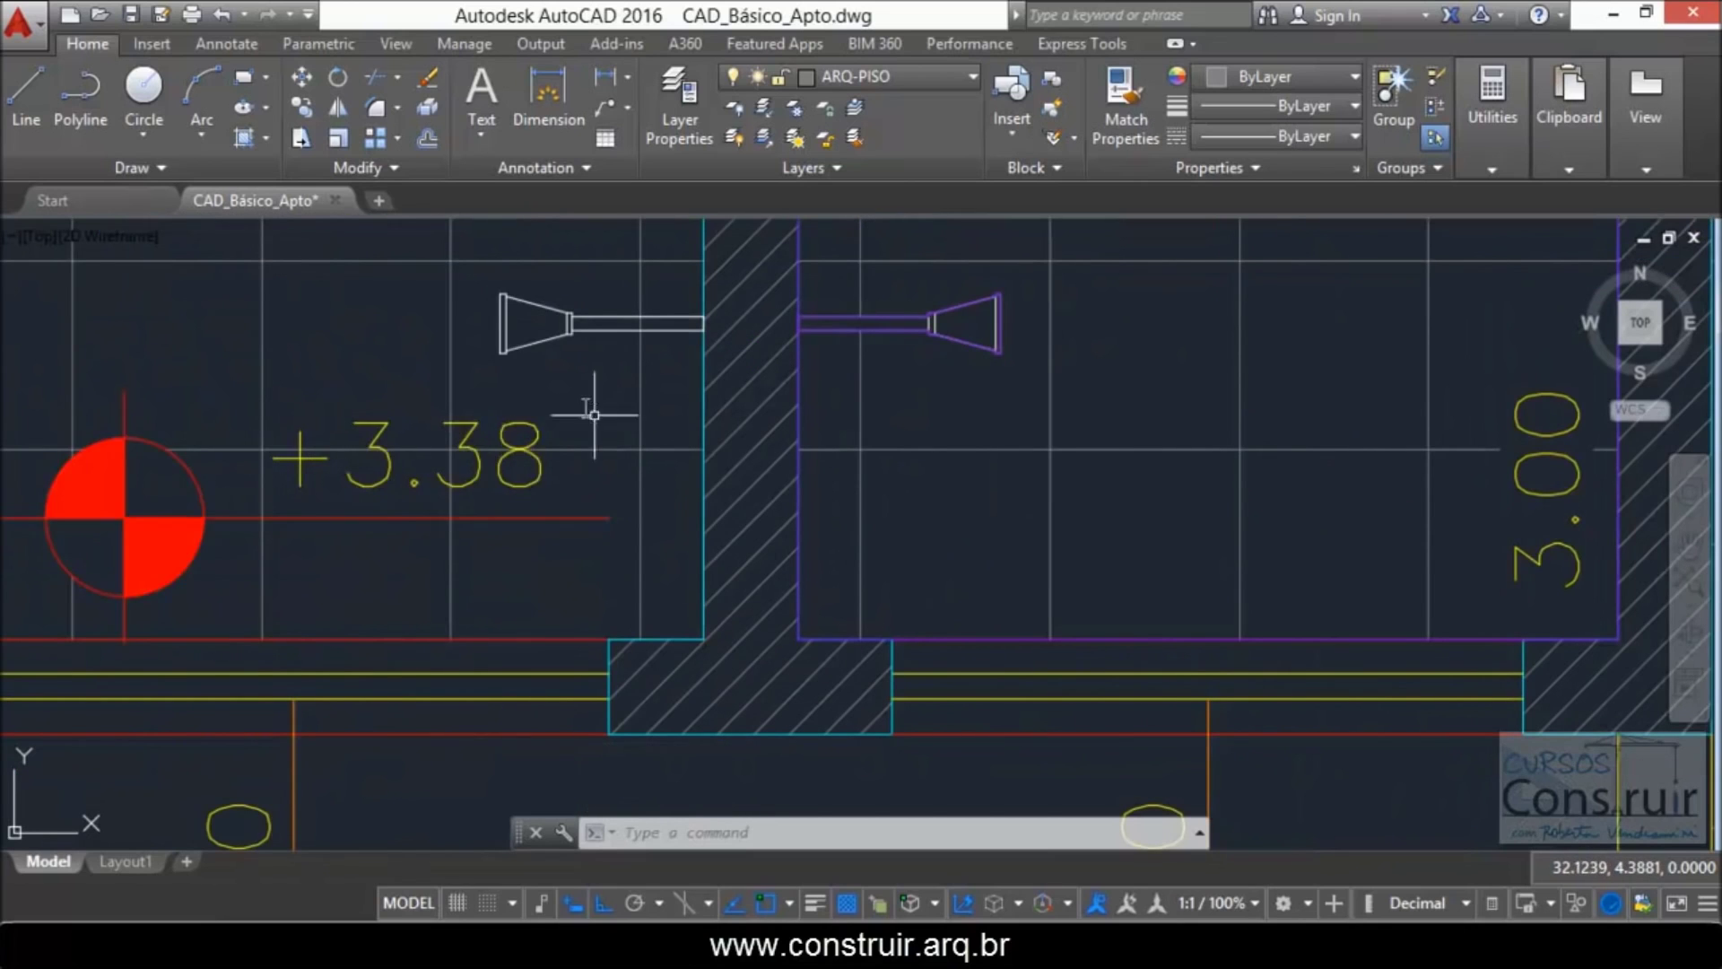
{"action": "scroll", "coordinate": [593, 414], "scroll_direction": "up", "scroll_amount": 2}
{"action": "scroll", "coordinate": [569, 392], "scroll_direction": "down", "scroll_amount": 2}
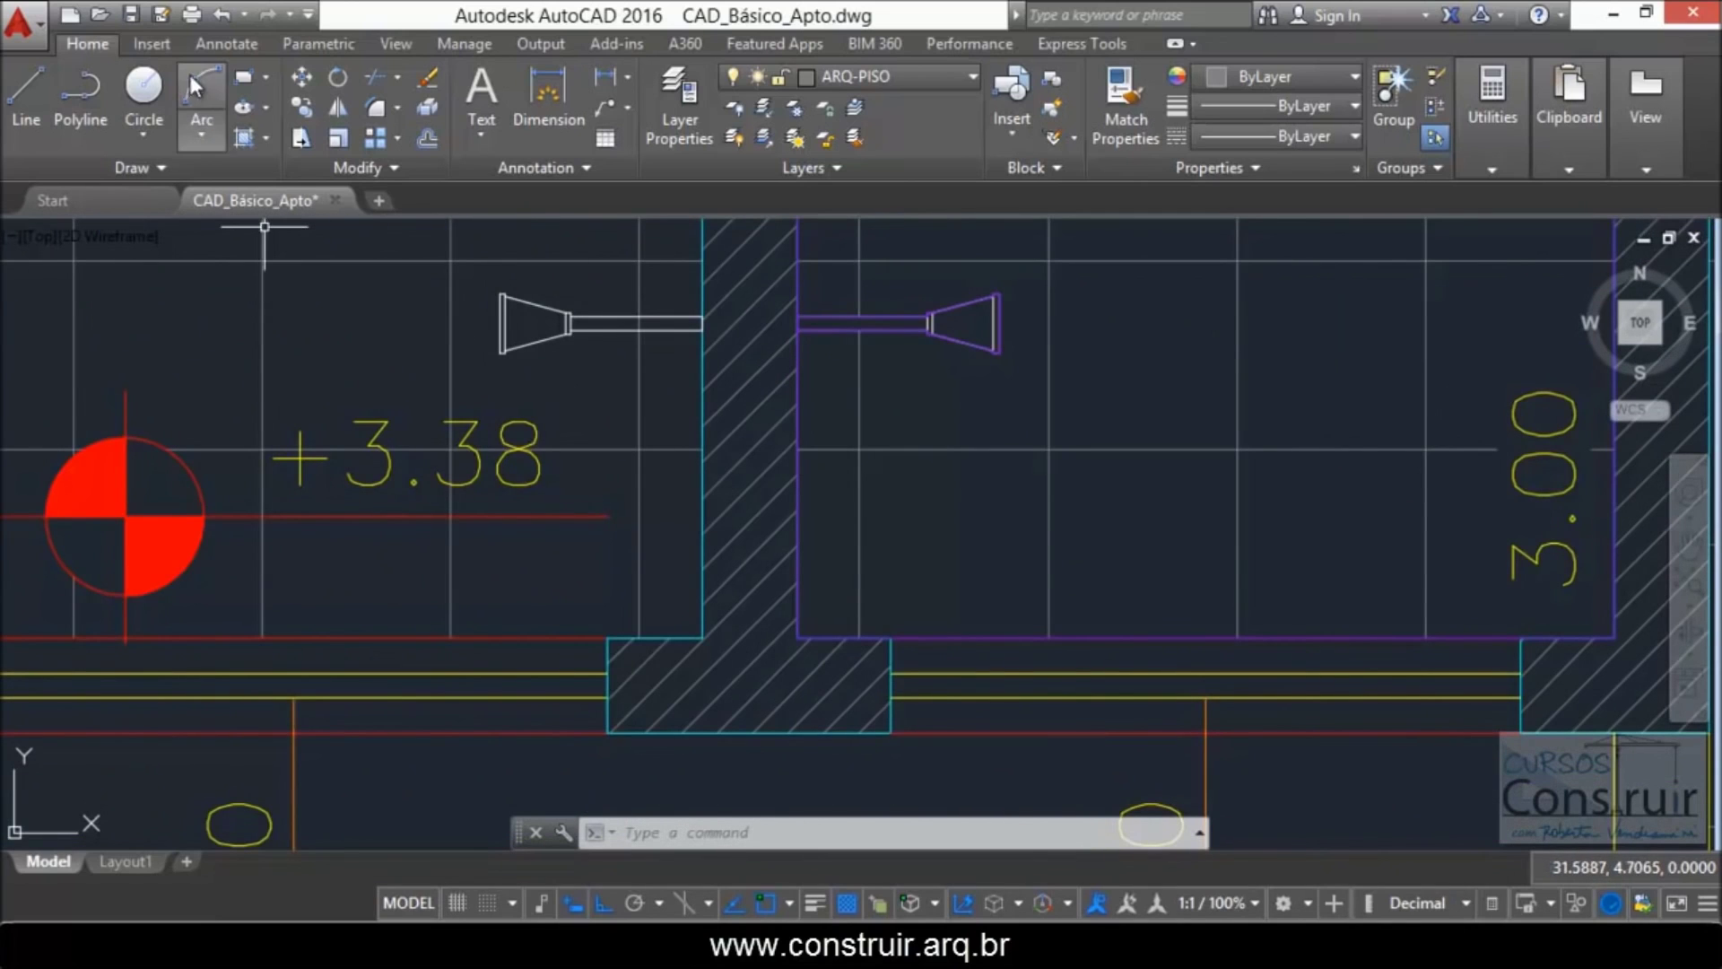
{"action": "left_click", "coordinate": [242, 78]}
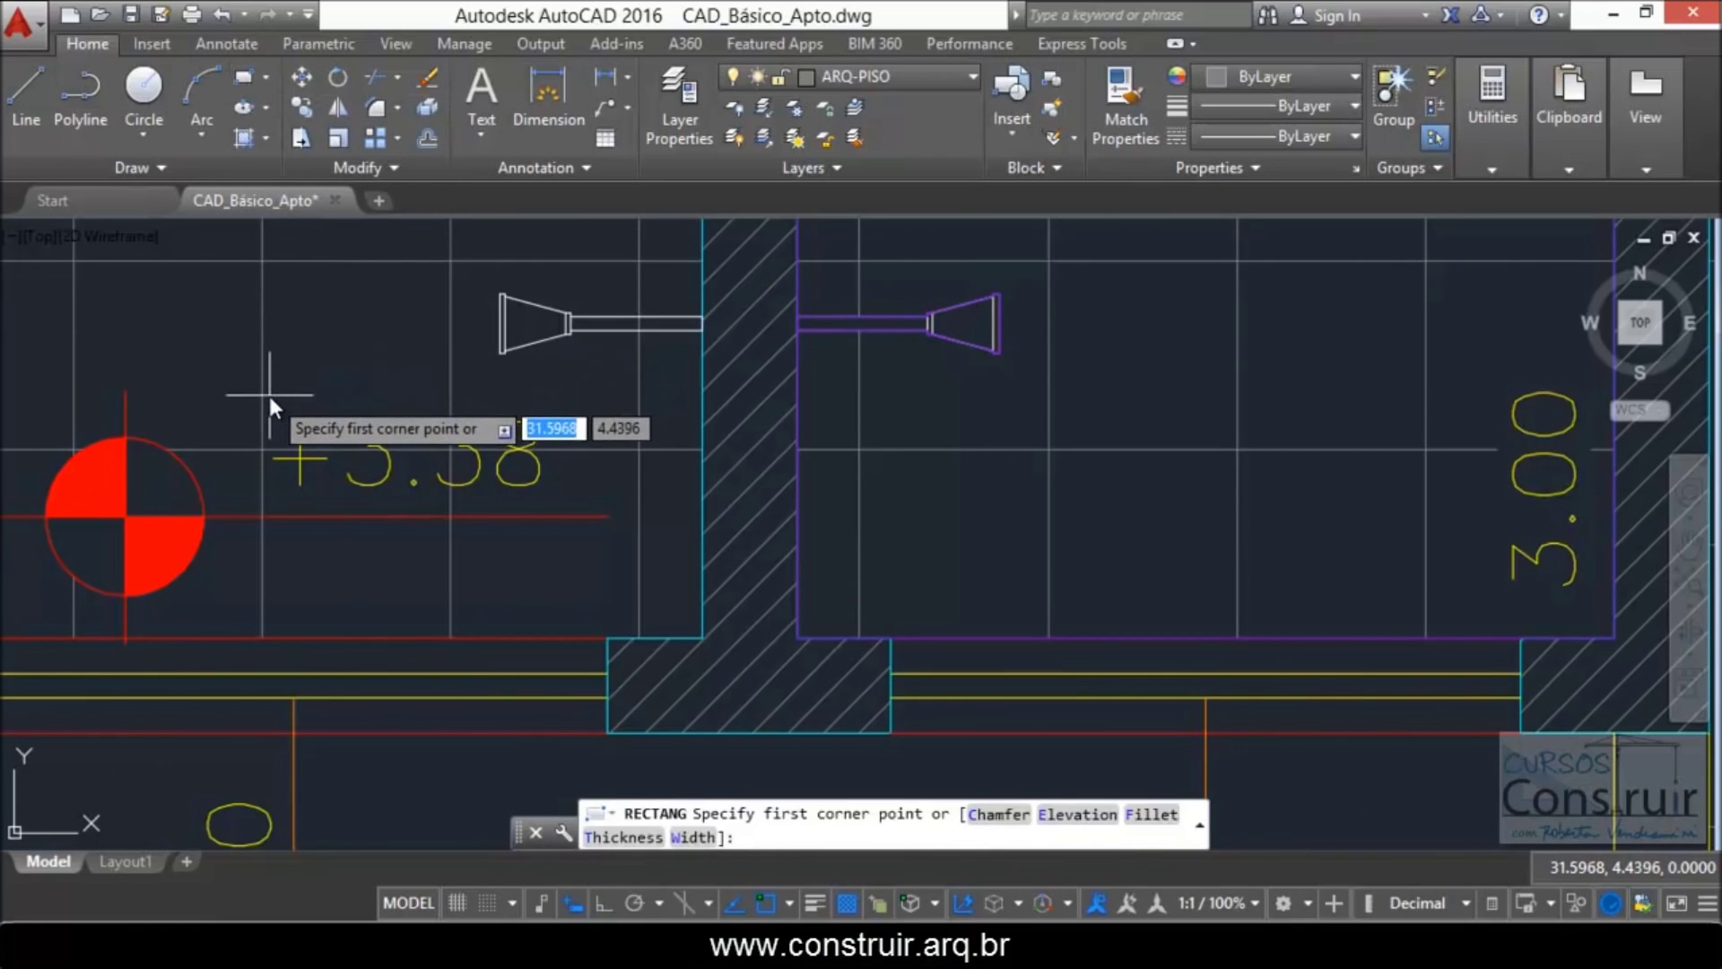
{"action": "left_click", "coordinate": [268, 401]}
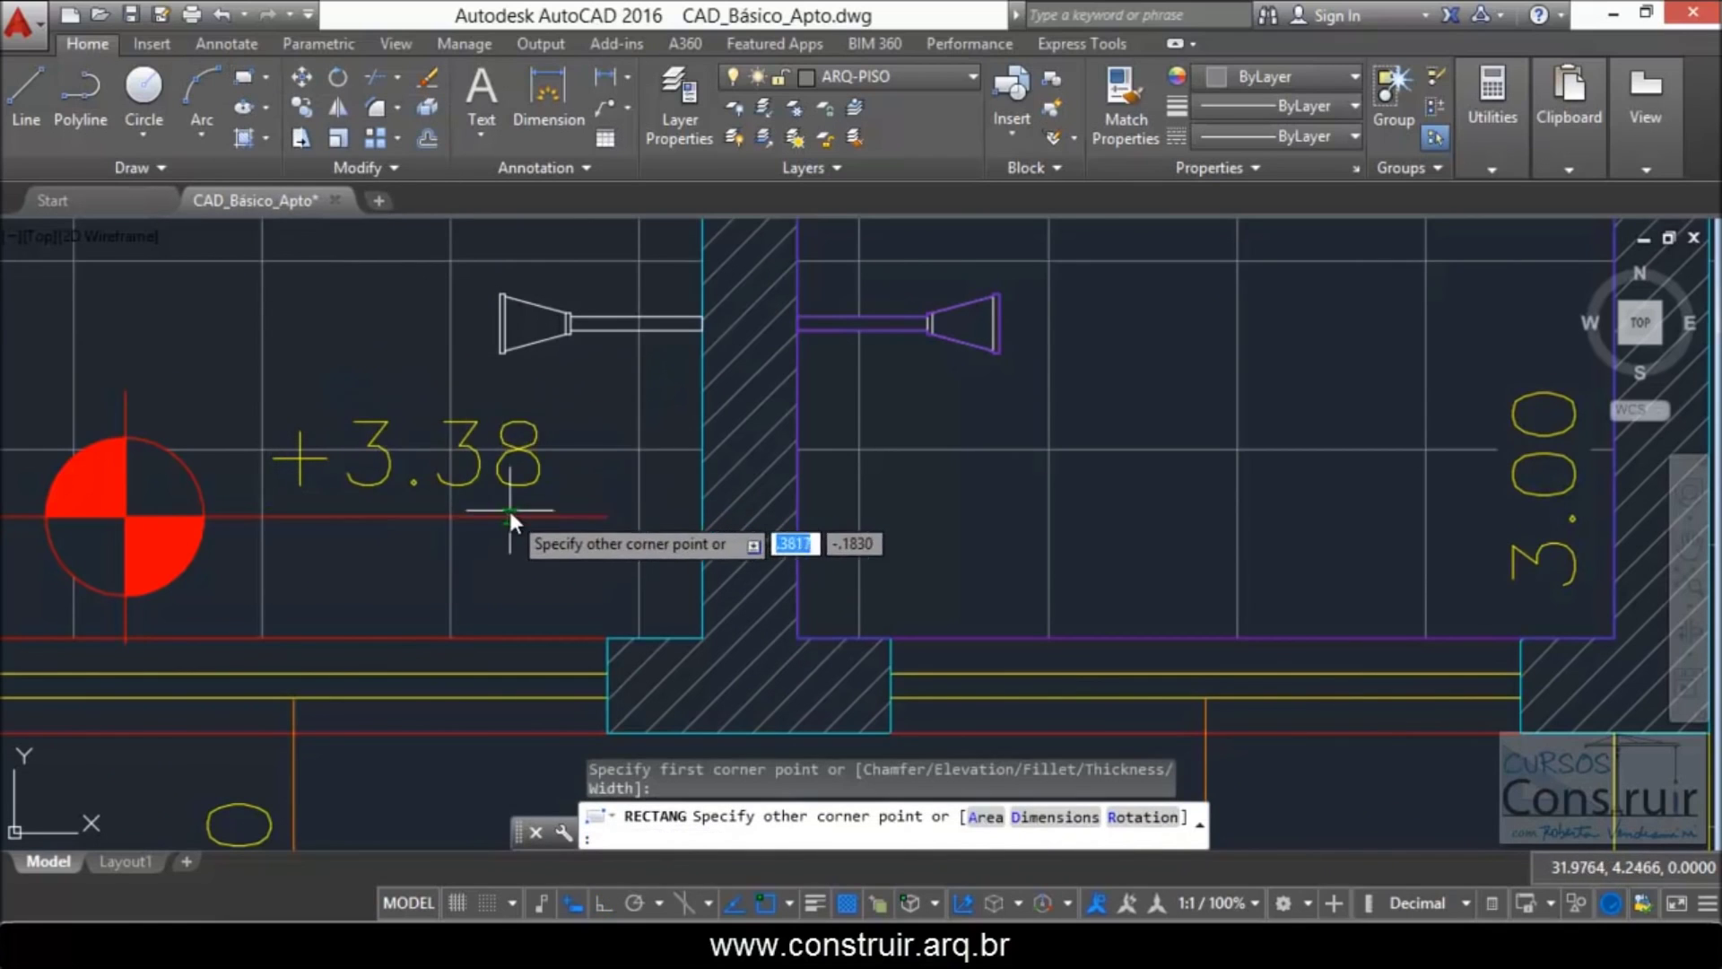
{"action": "left_click", "coordinate": [548, 518]}
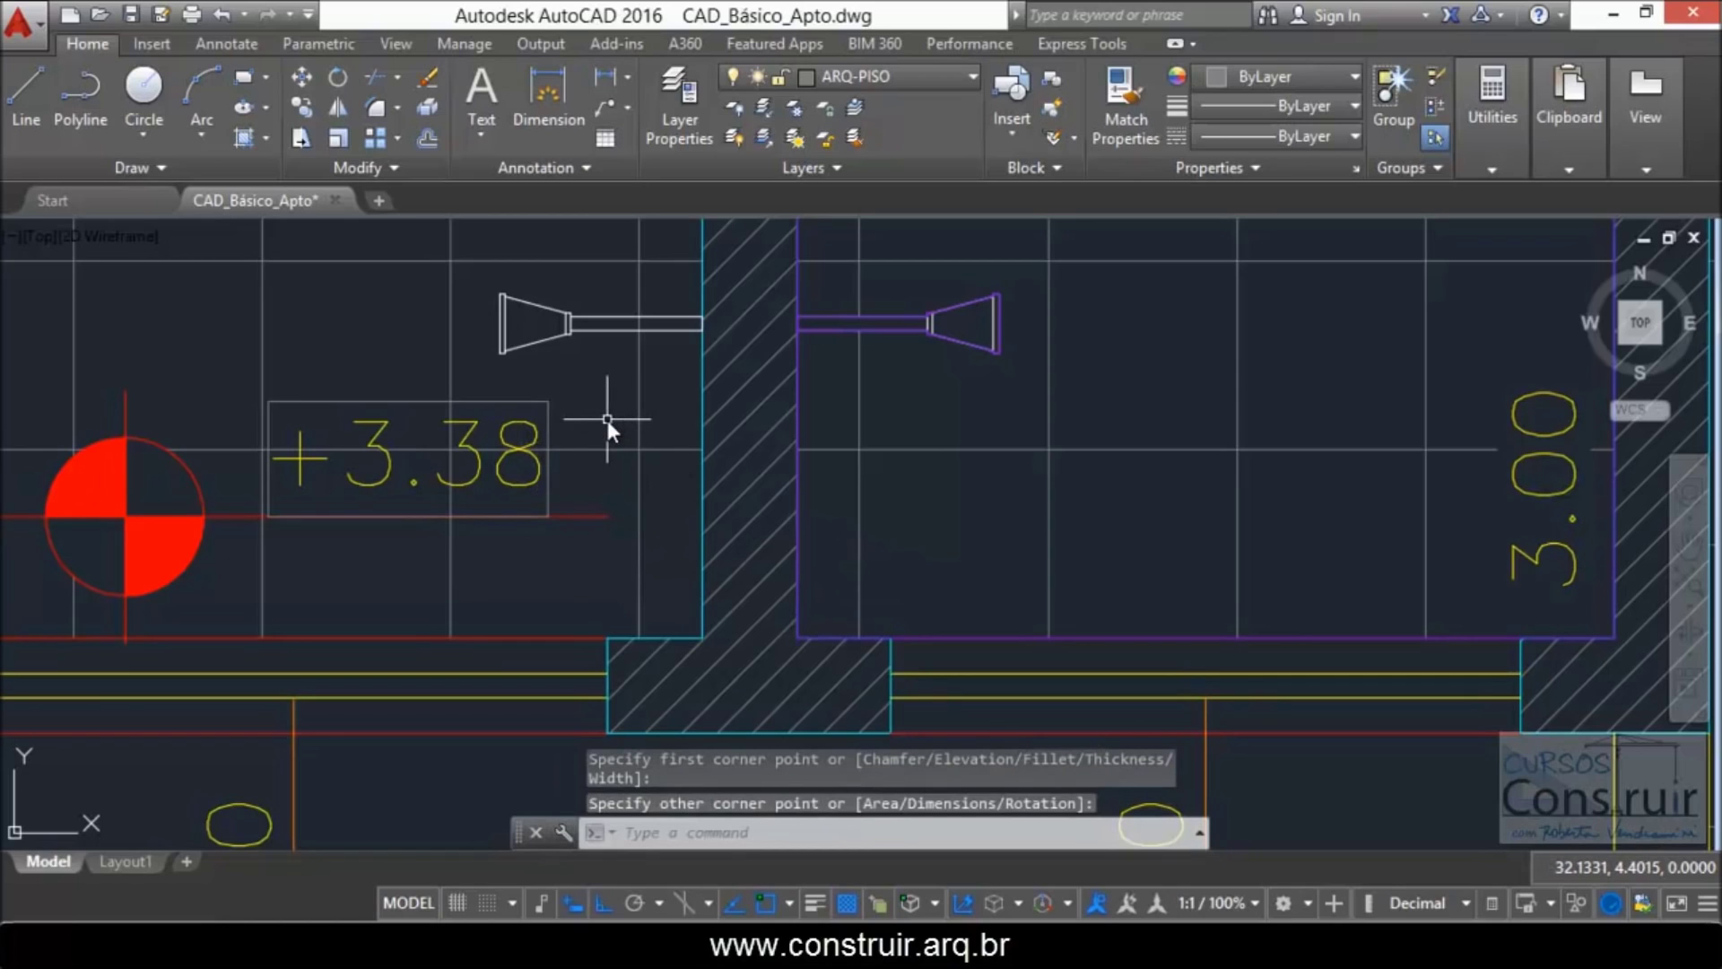
Step: Try trimming grid lines inside the rectangle, then cancel the trim
{"action": "type", "text": "TR"}
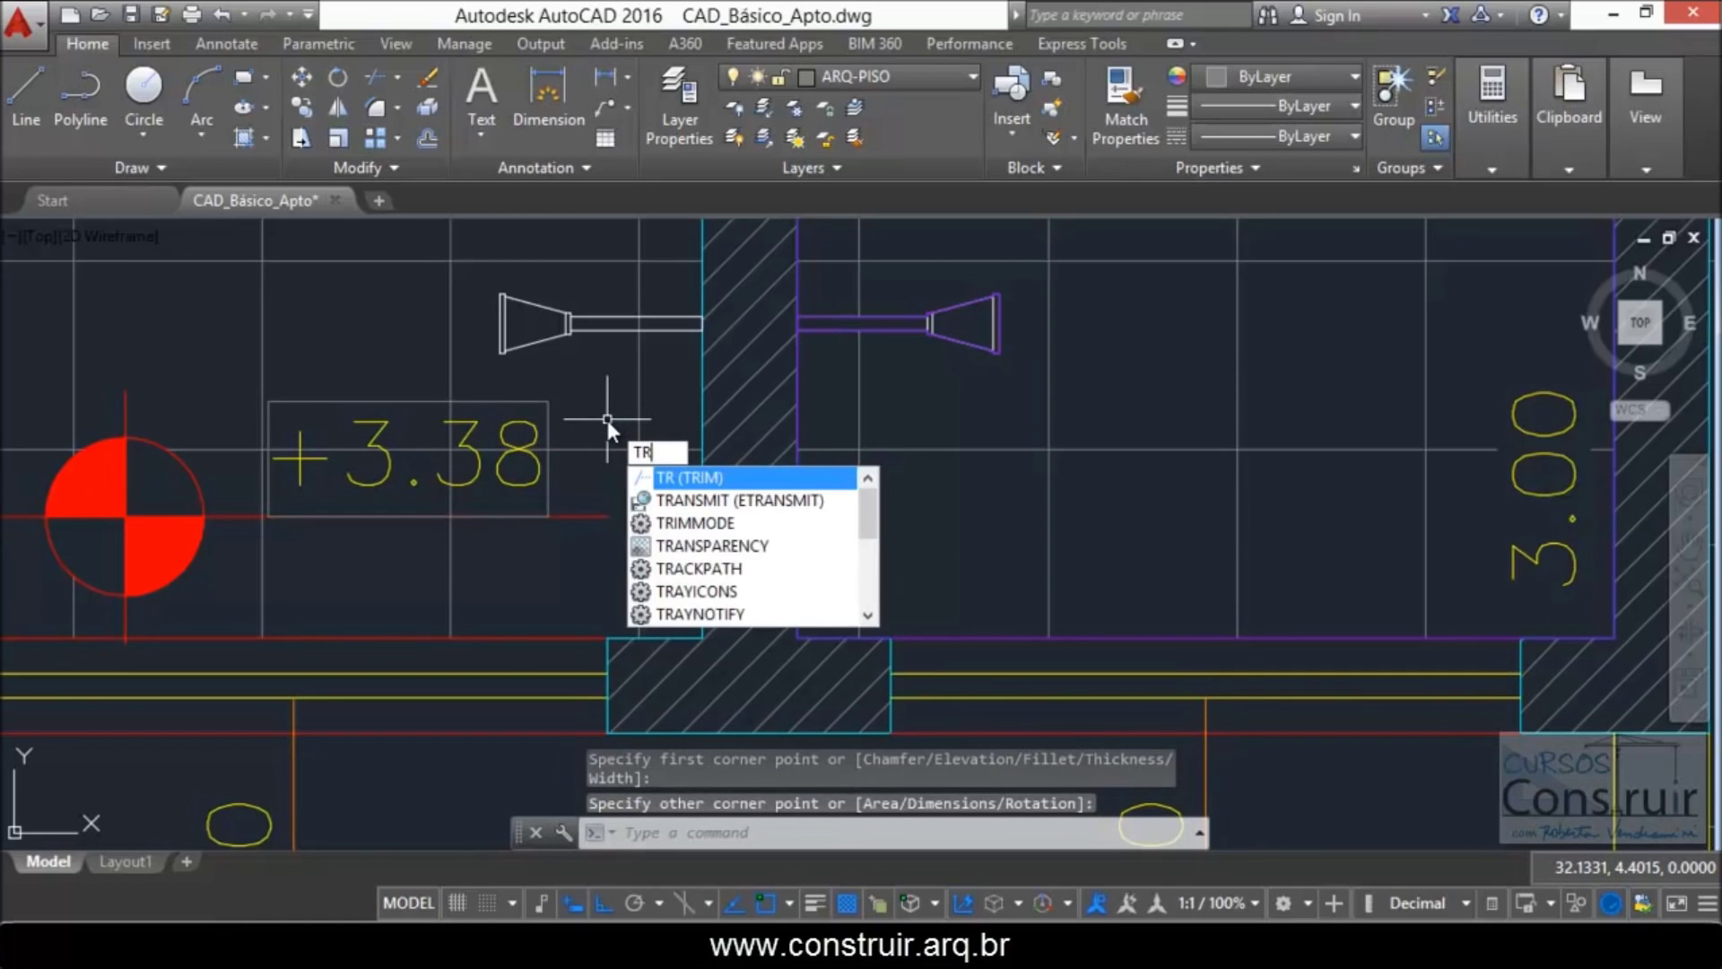
{"action": "key", "text": "Return"}
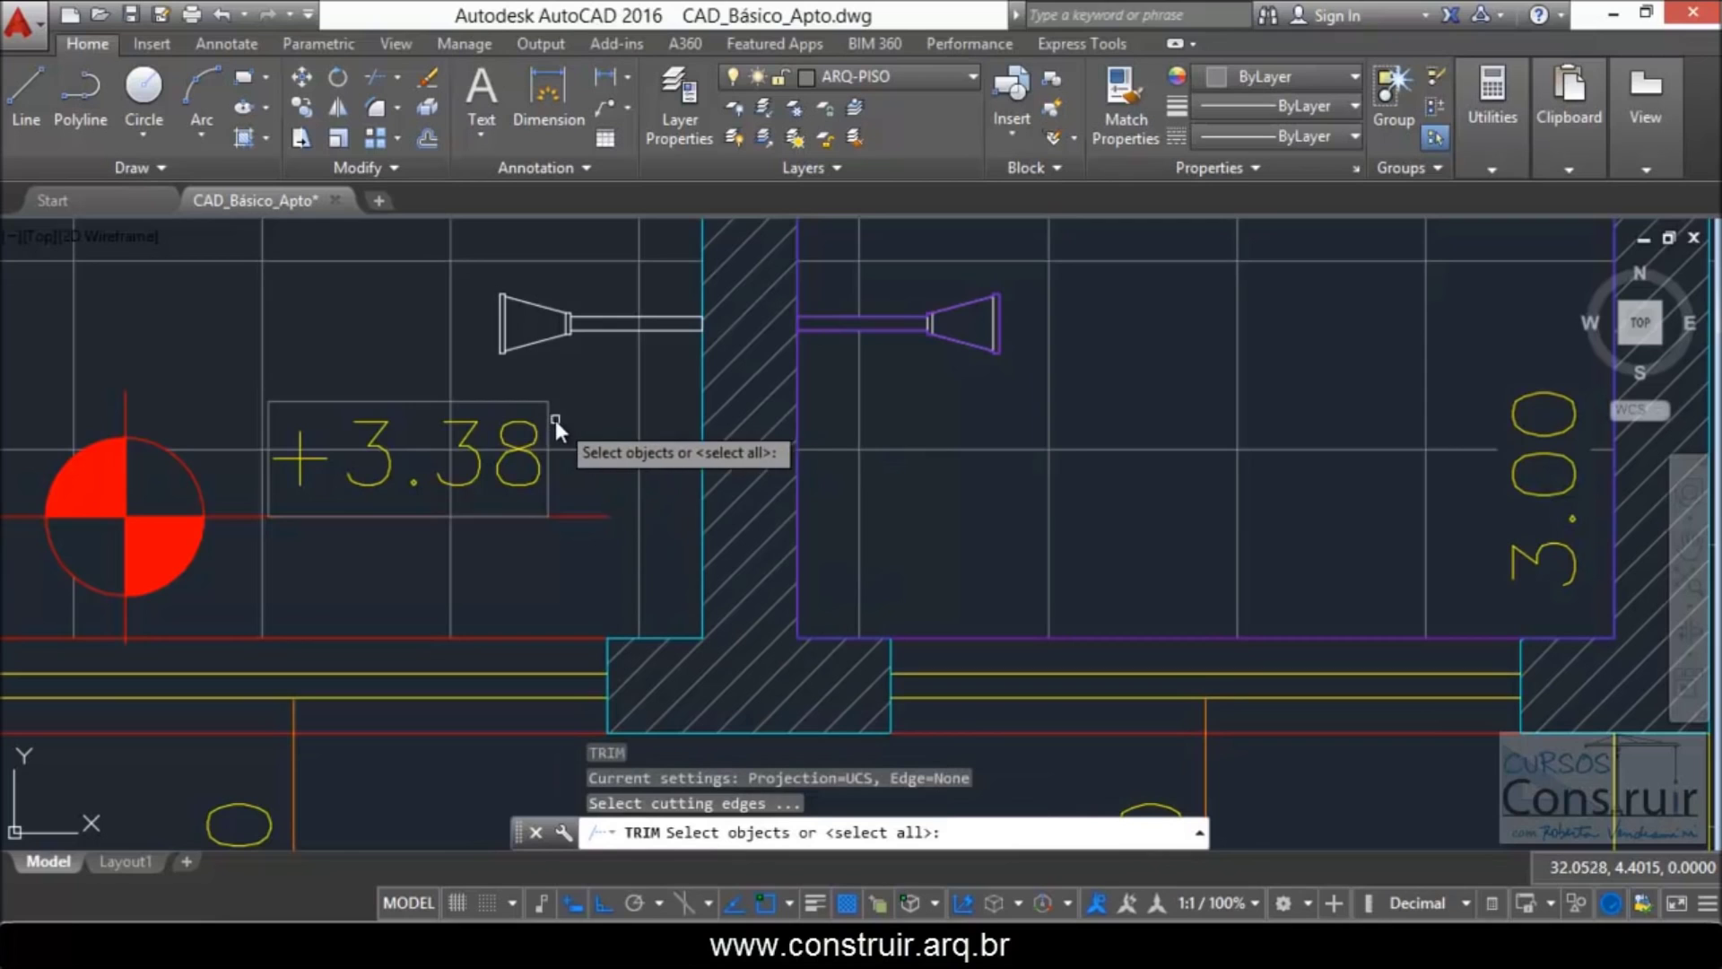
{"action": "left_click", "coordinate": [549, 418]}
{"action": "key", "text": "Return"}
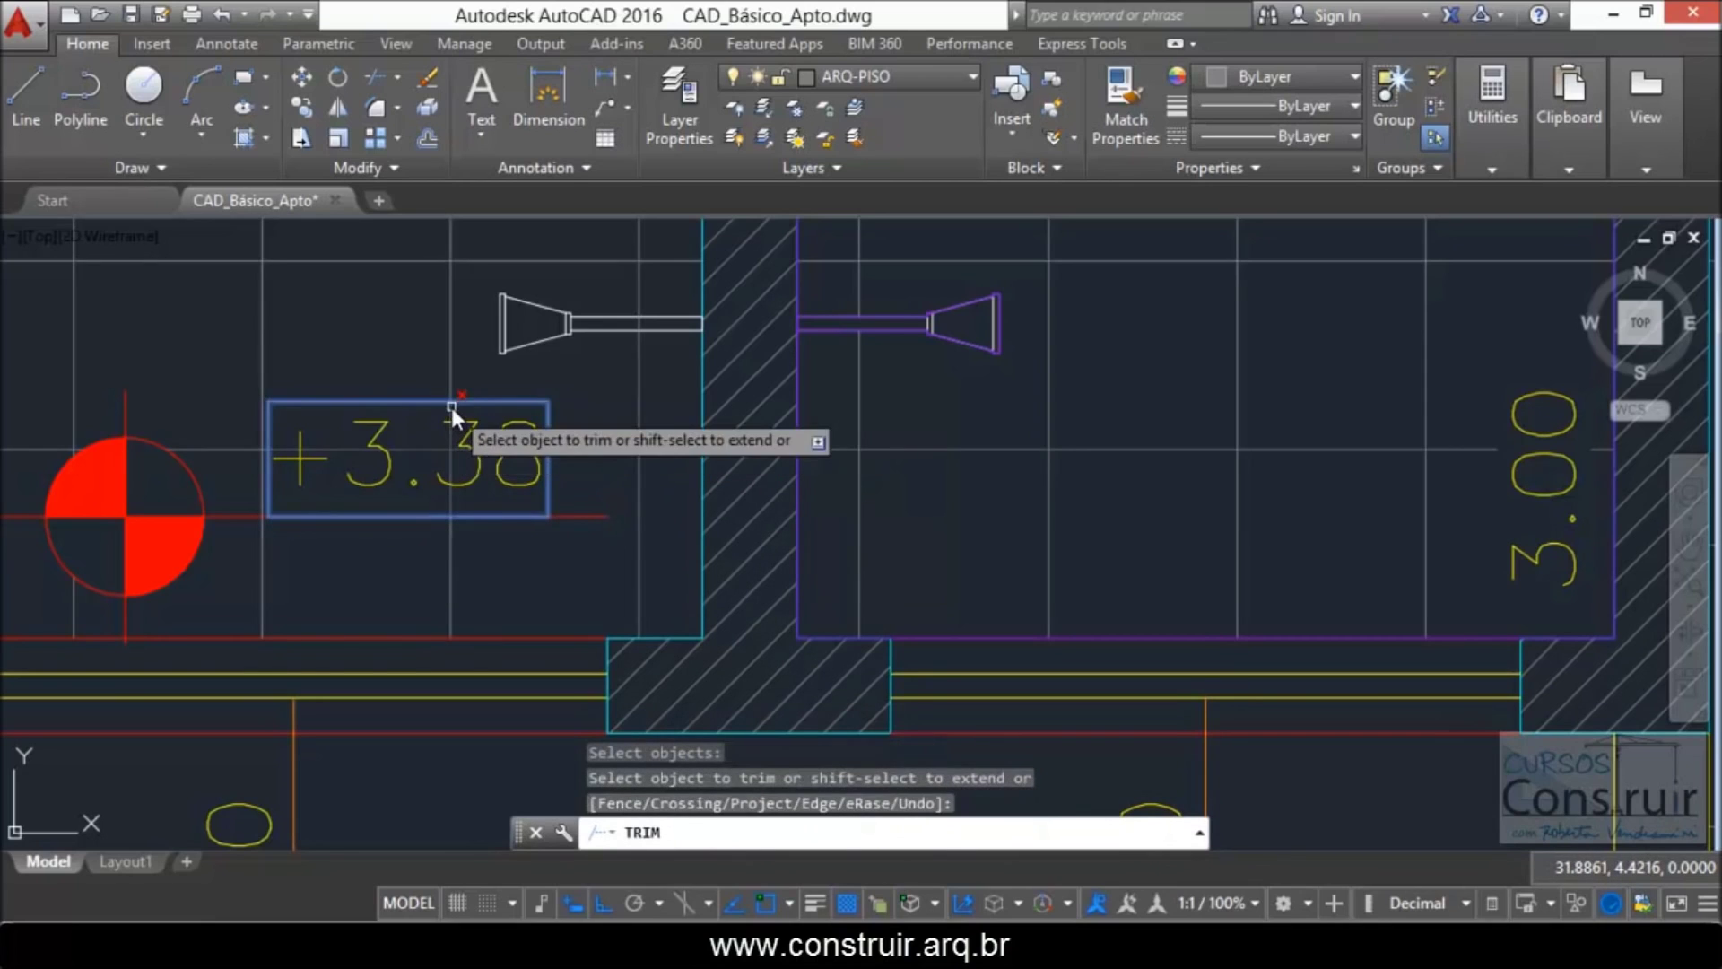
{"action": "left_click", "coordinate": [424, 451]}
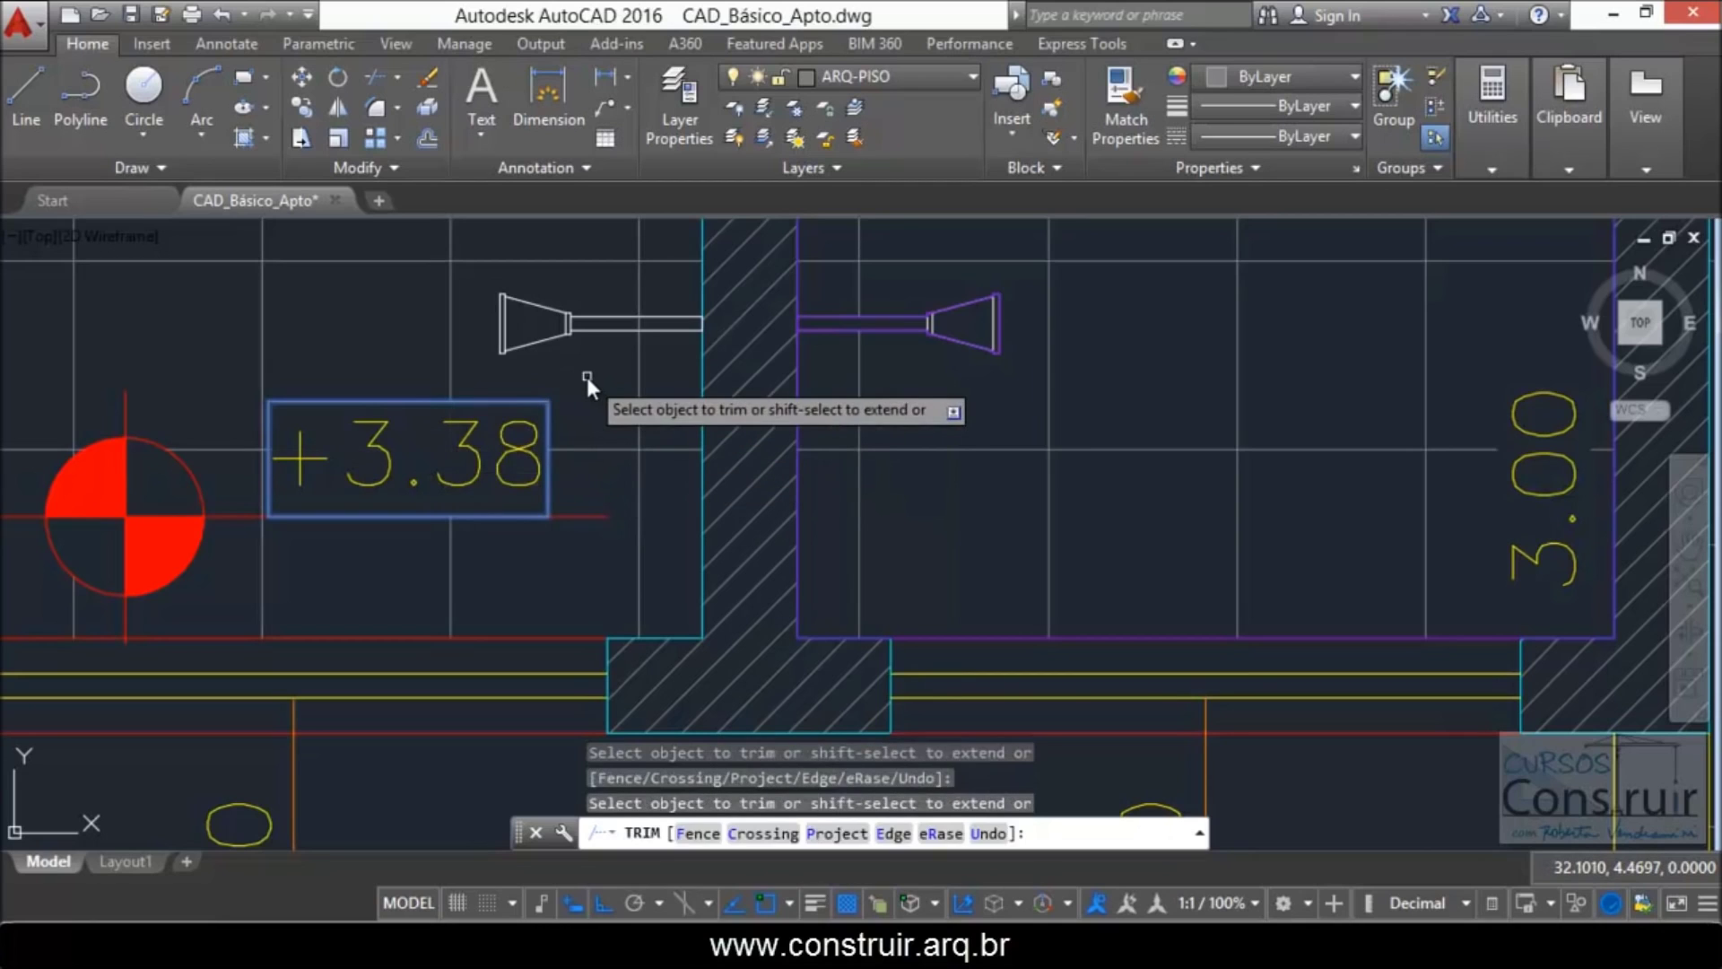
{"action": "key", "text": "Escape"}
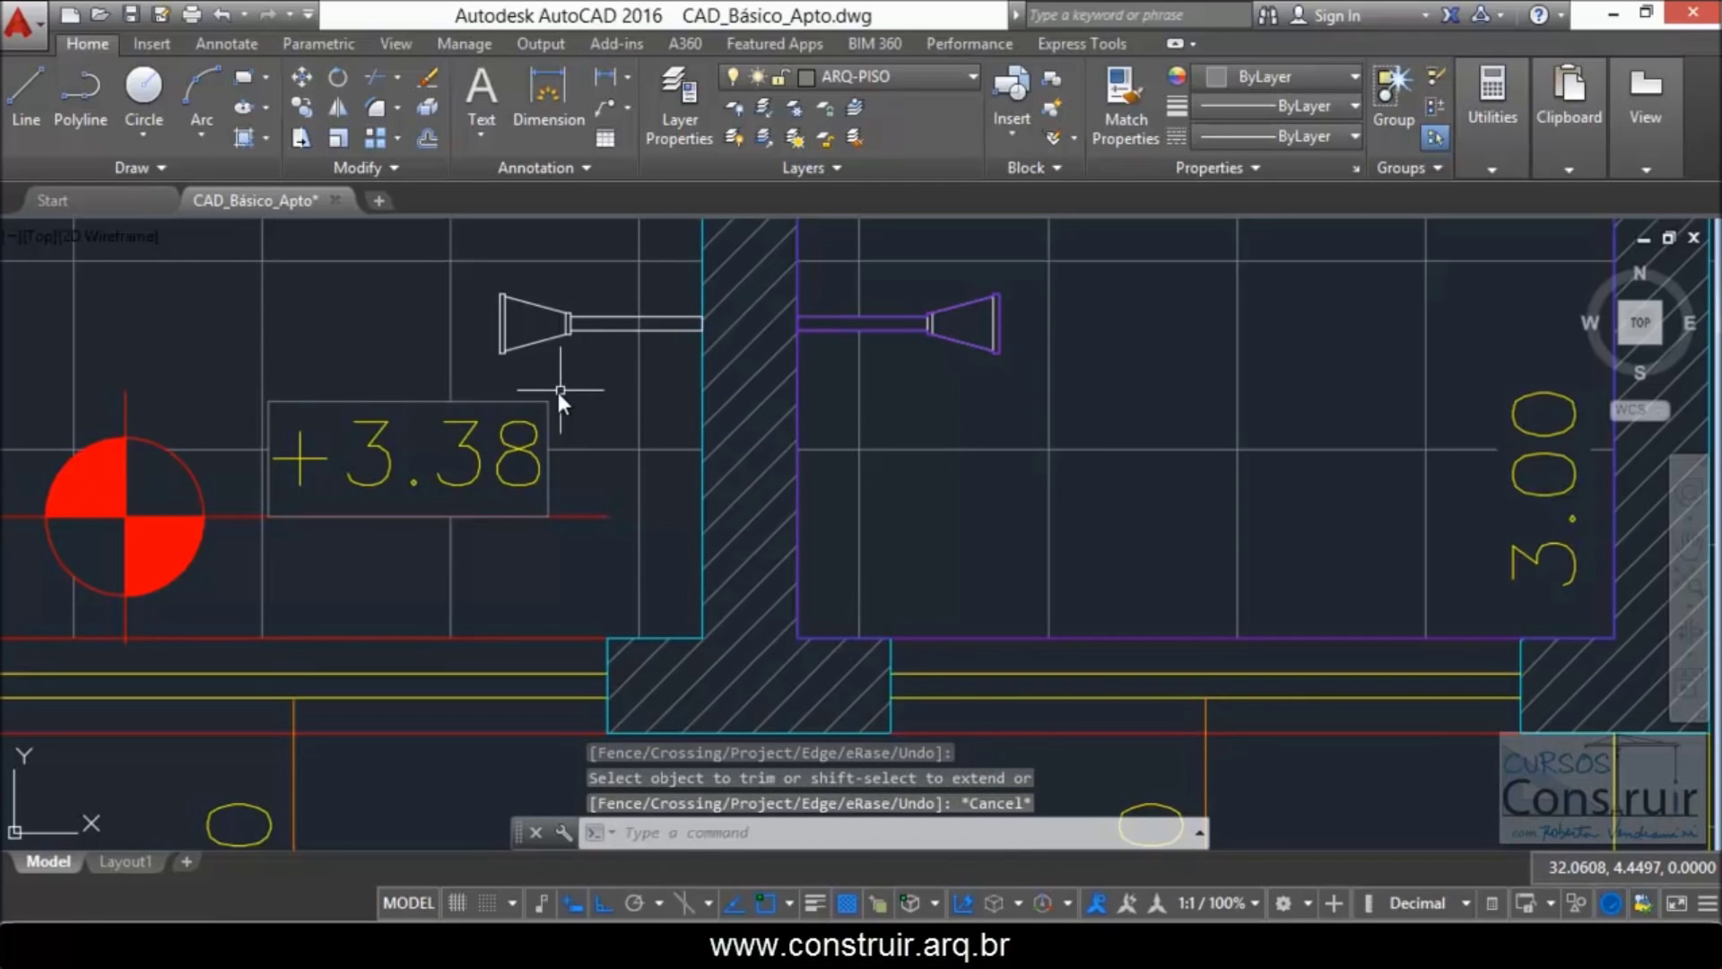
Step: Move the +3.38 rectangle onto the ARQ-POLYLINE layer and deselect it
{"action": "left_click", "coordinate": [542, 405]}
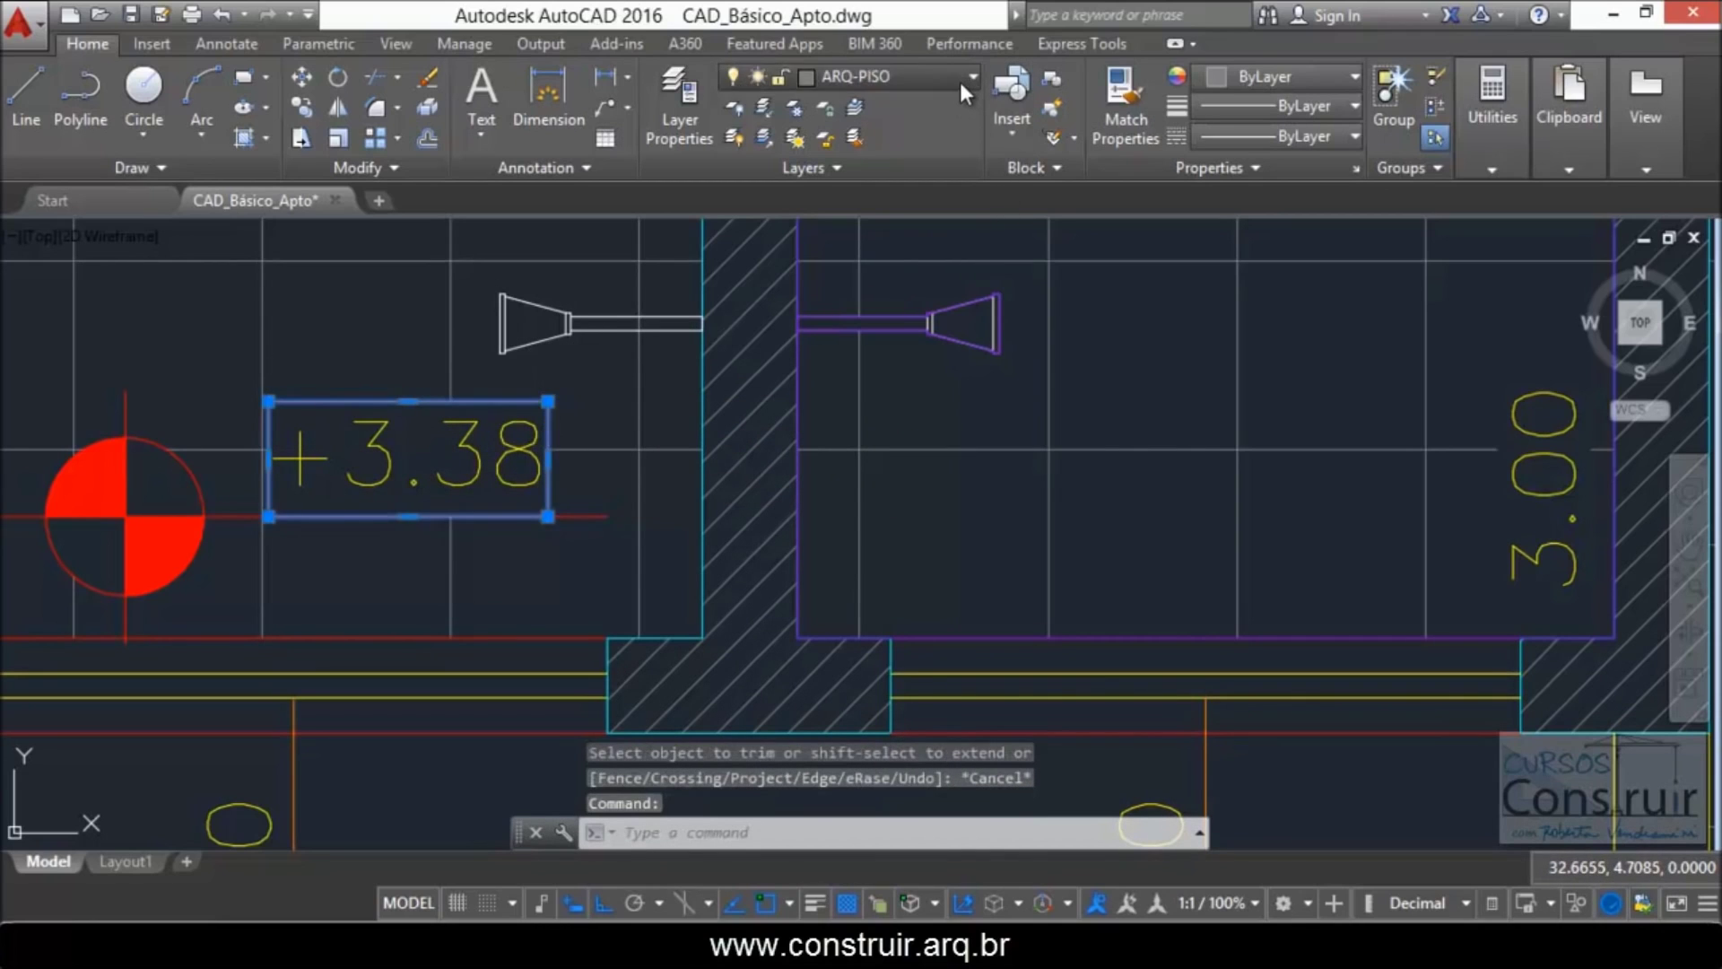
{"action": "left_click", "coordinate": [960, 79]}
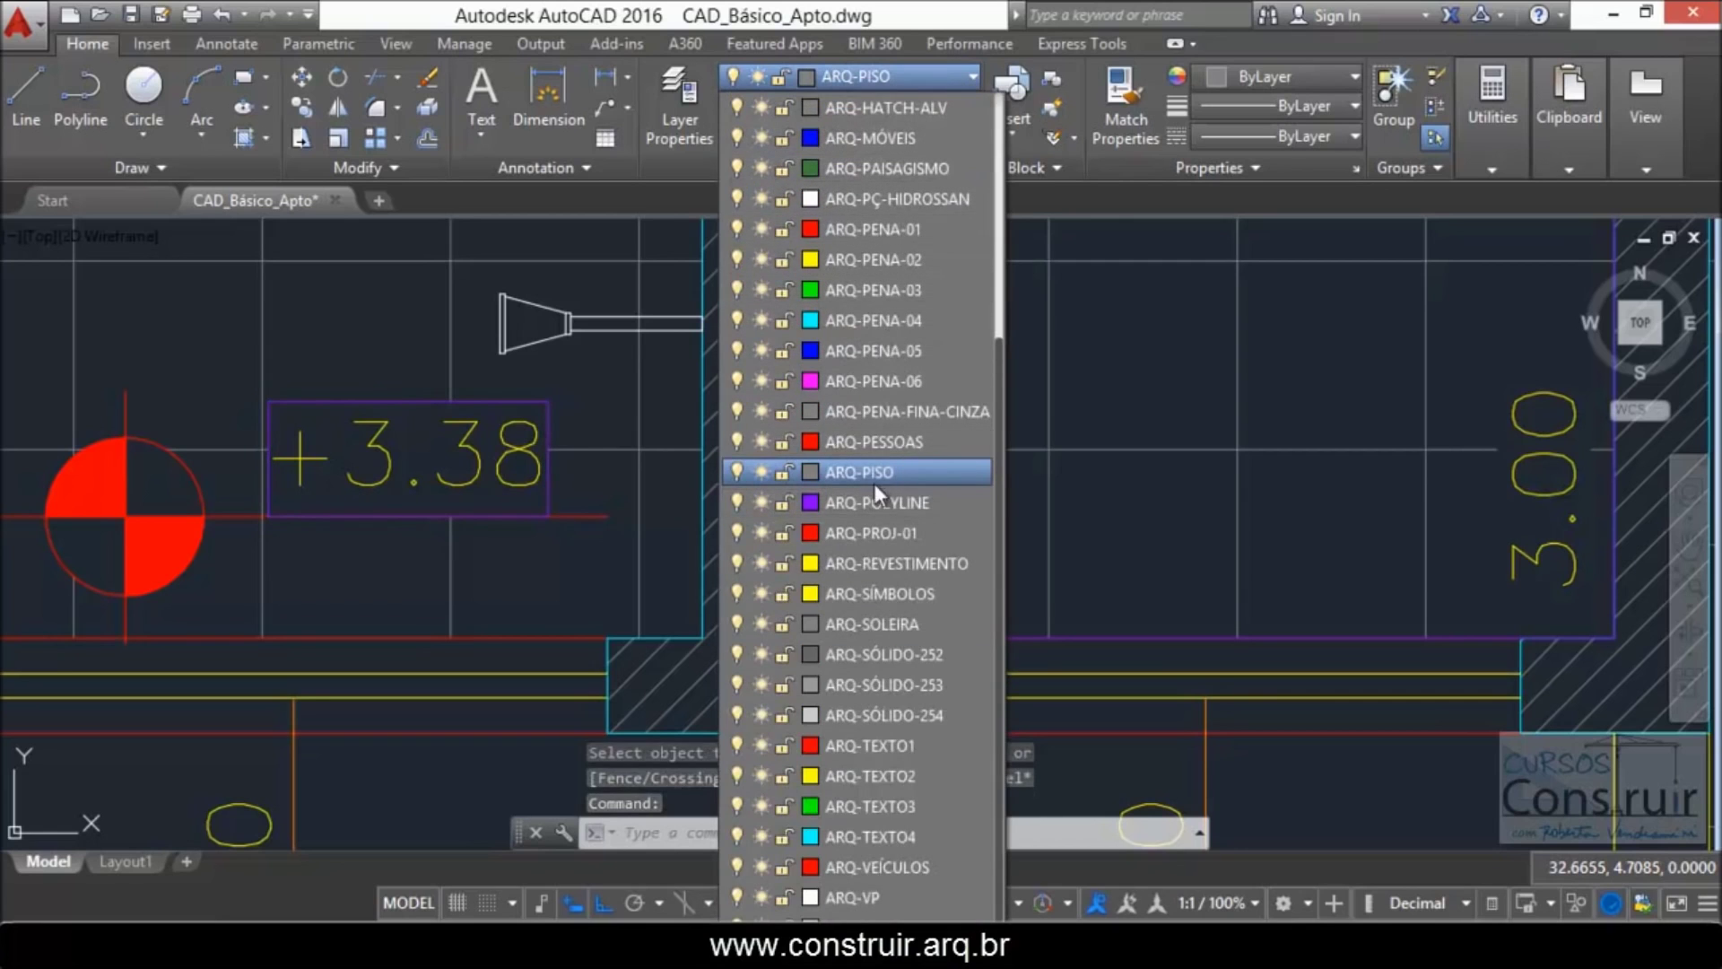
{"action": "left_click", "coordinate": [872, 500]}
{"action": "left_click", "coordinate": [488, 401]}
{"action": "key", "text": "Escape"}
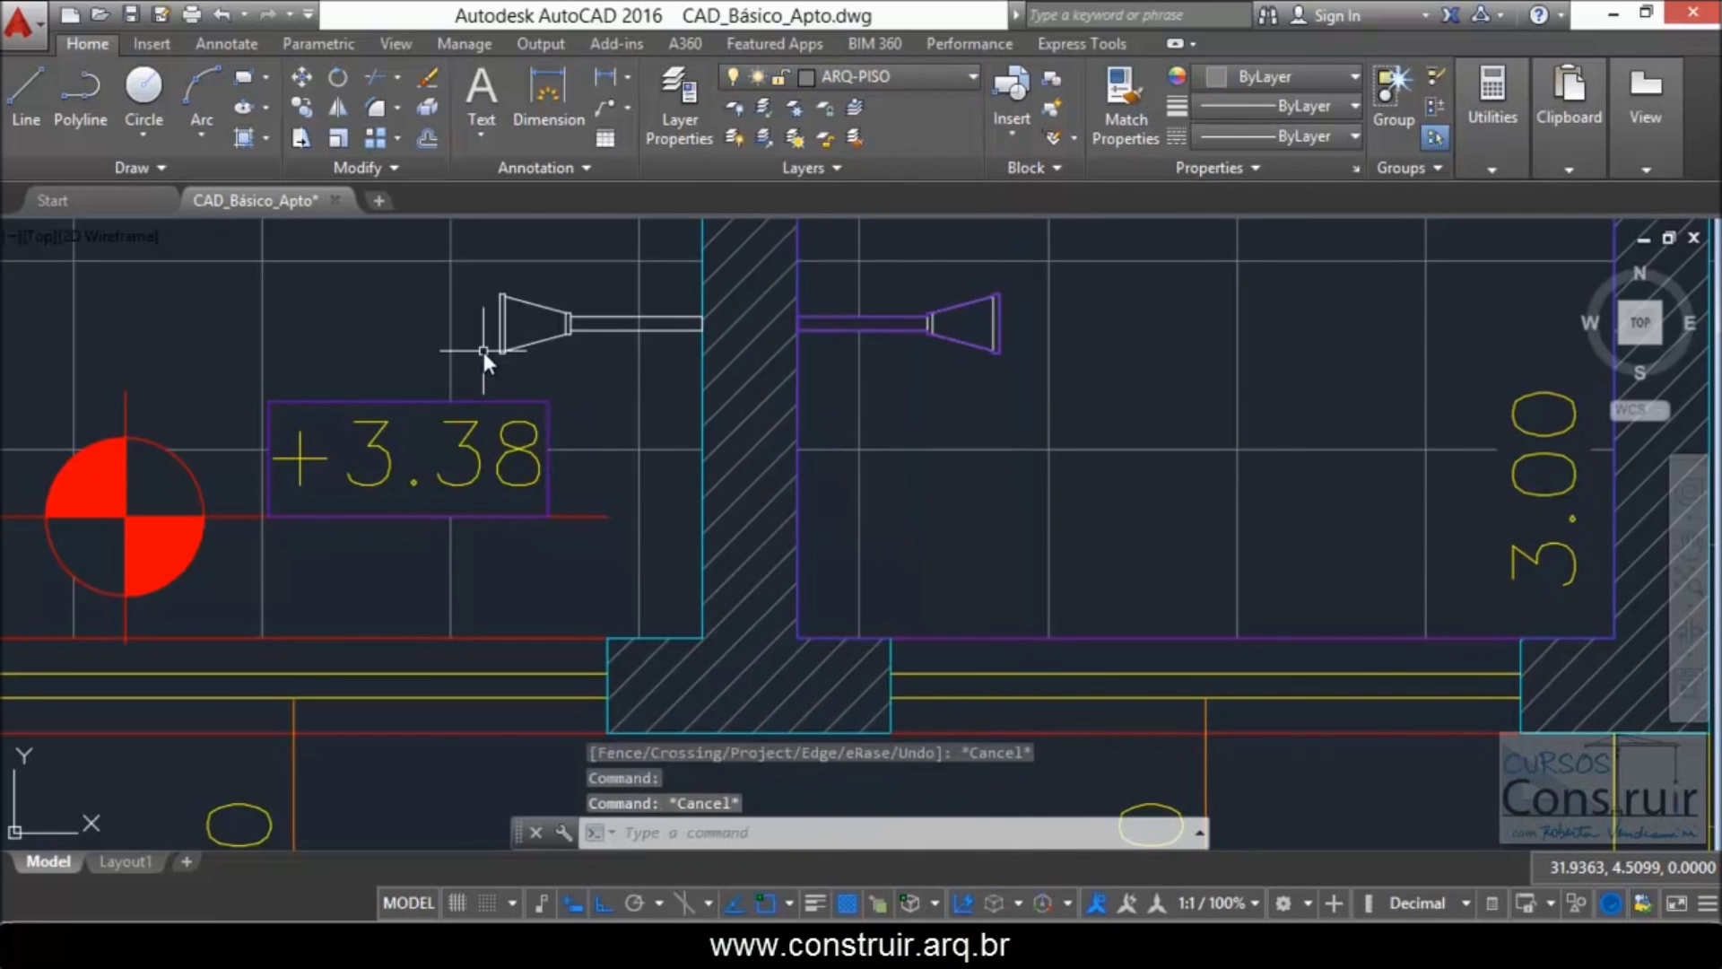
Step: Zoom out to the whole plan and back in on the COZINHA and A.S. area
{"action": "scroll", "coordinate": [489, 457], "scroll_direction": "down", "scroll_amount": 2}
{"action": "scroll", "coordinate": [421, 472], "scroll_direction": "down", "scroll_amount": 3}
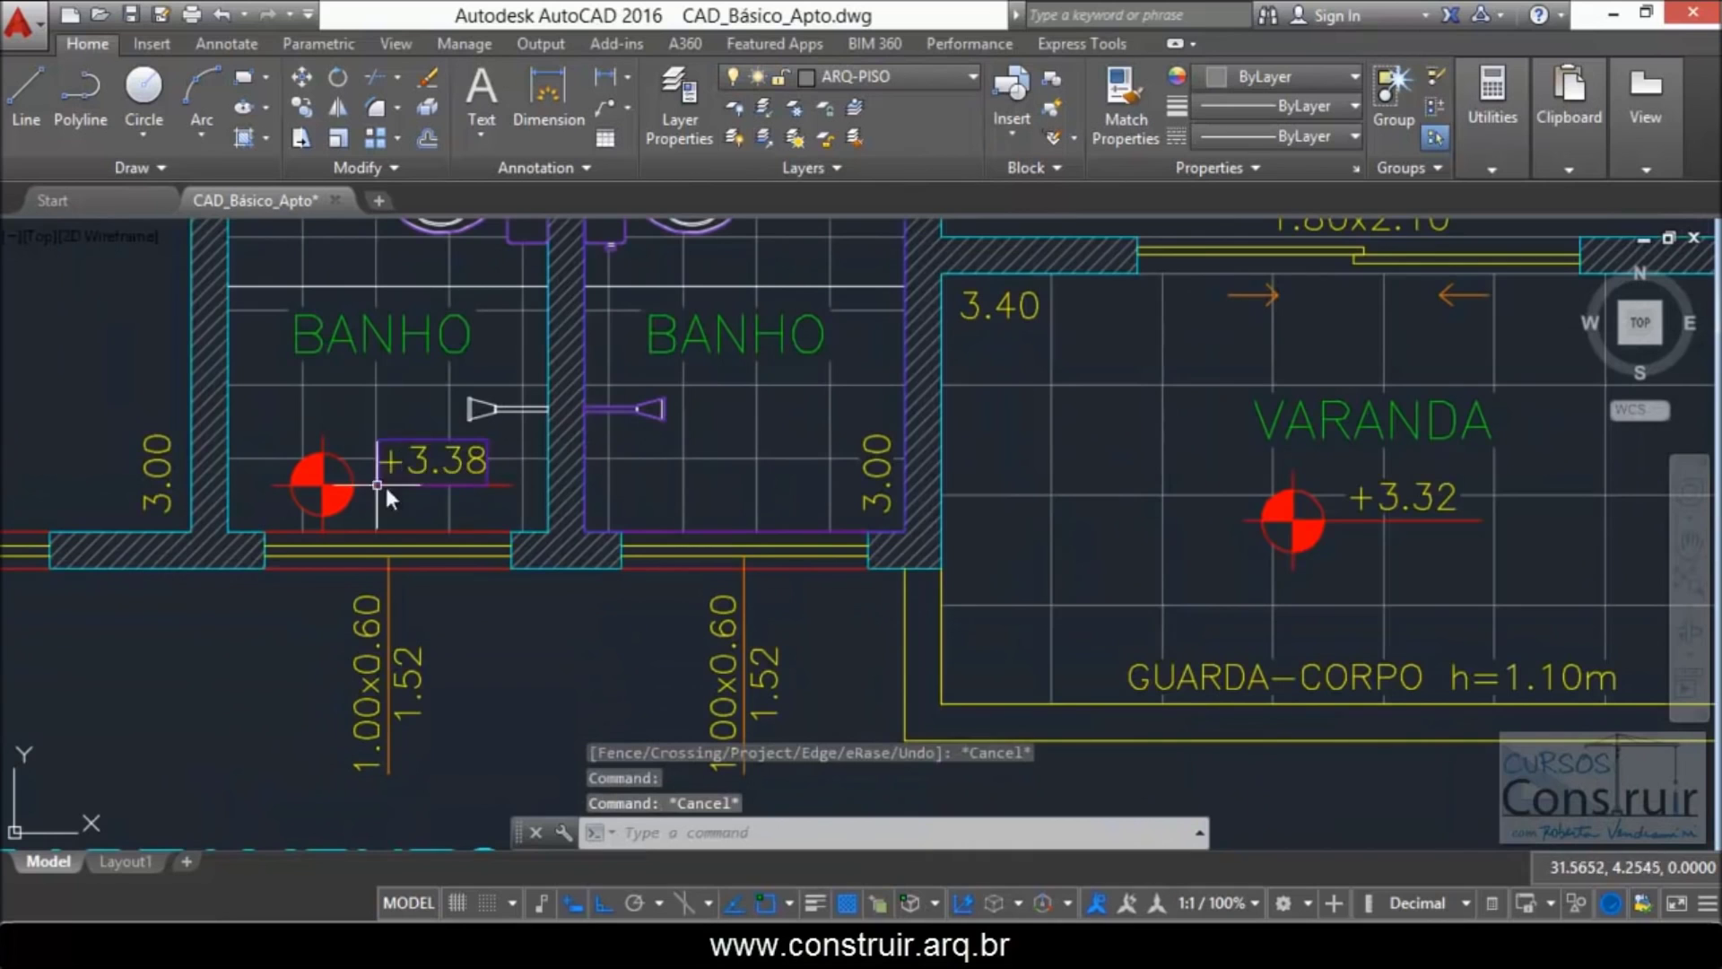
{"action": "scroll", "coordinate": [406, 461], "scroll_direction": "up", "scroll_amount": 3}
{"action": "scroll", "coordinate": [406, 461], "scroll_direction": "up", "scroll_amount": 2}
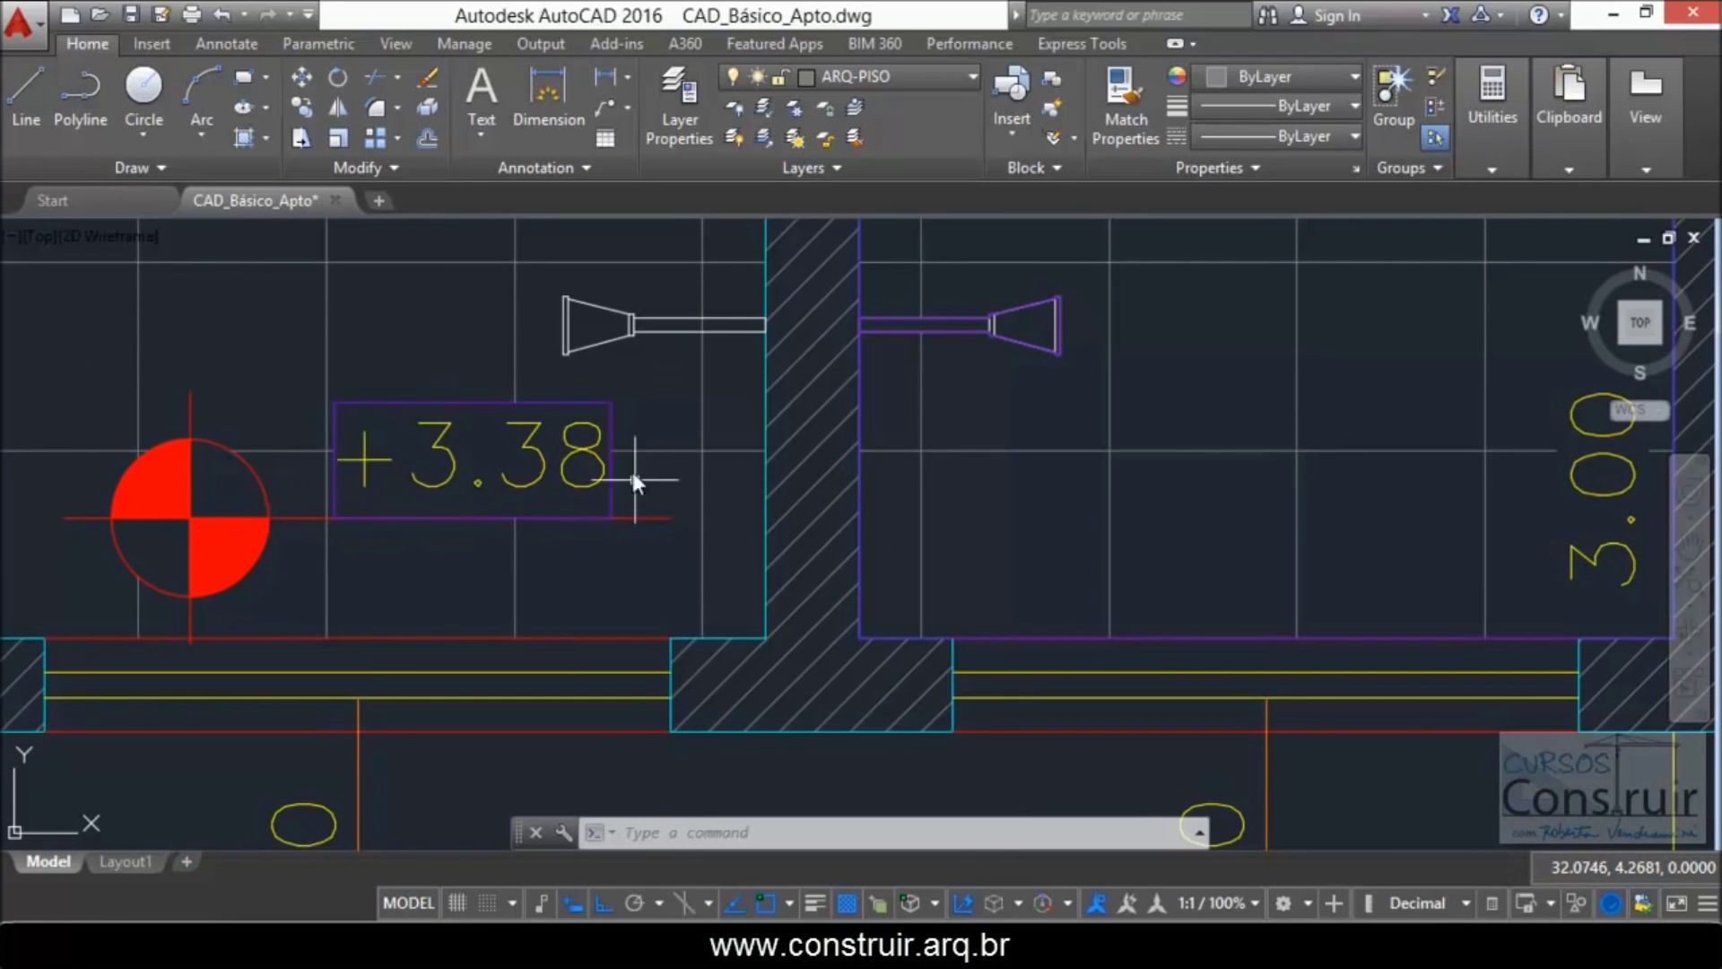
{"action": "scroll", "coordinate": [582, 483], "scroll_direction": "down", "scroll_amount": 2}
{"action": "scroll", "coordinate": [423, 534], "scroll_direction": "down", "scroll_amount": 2}
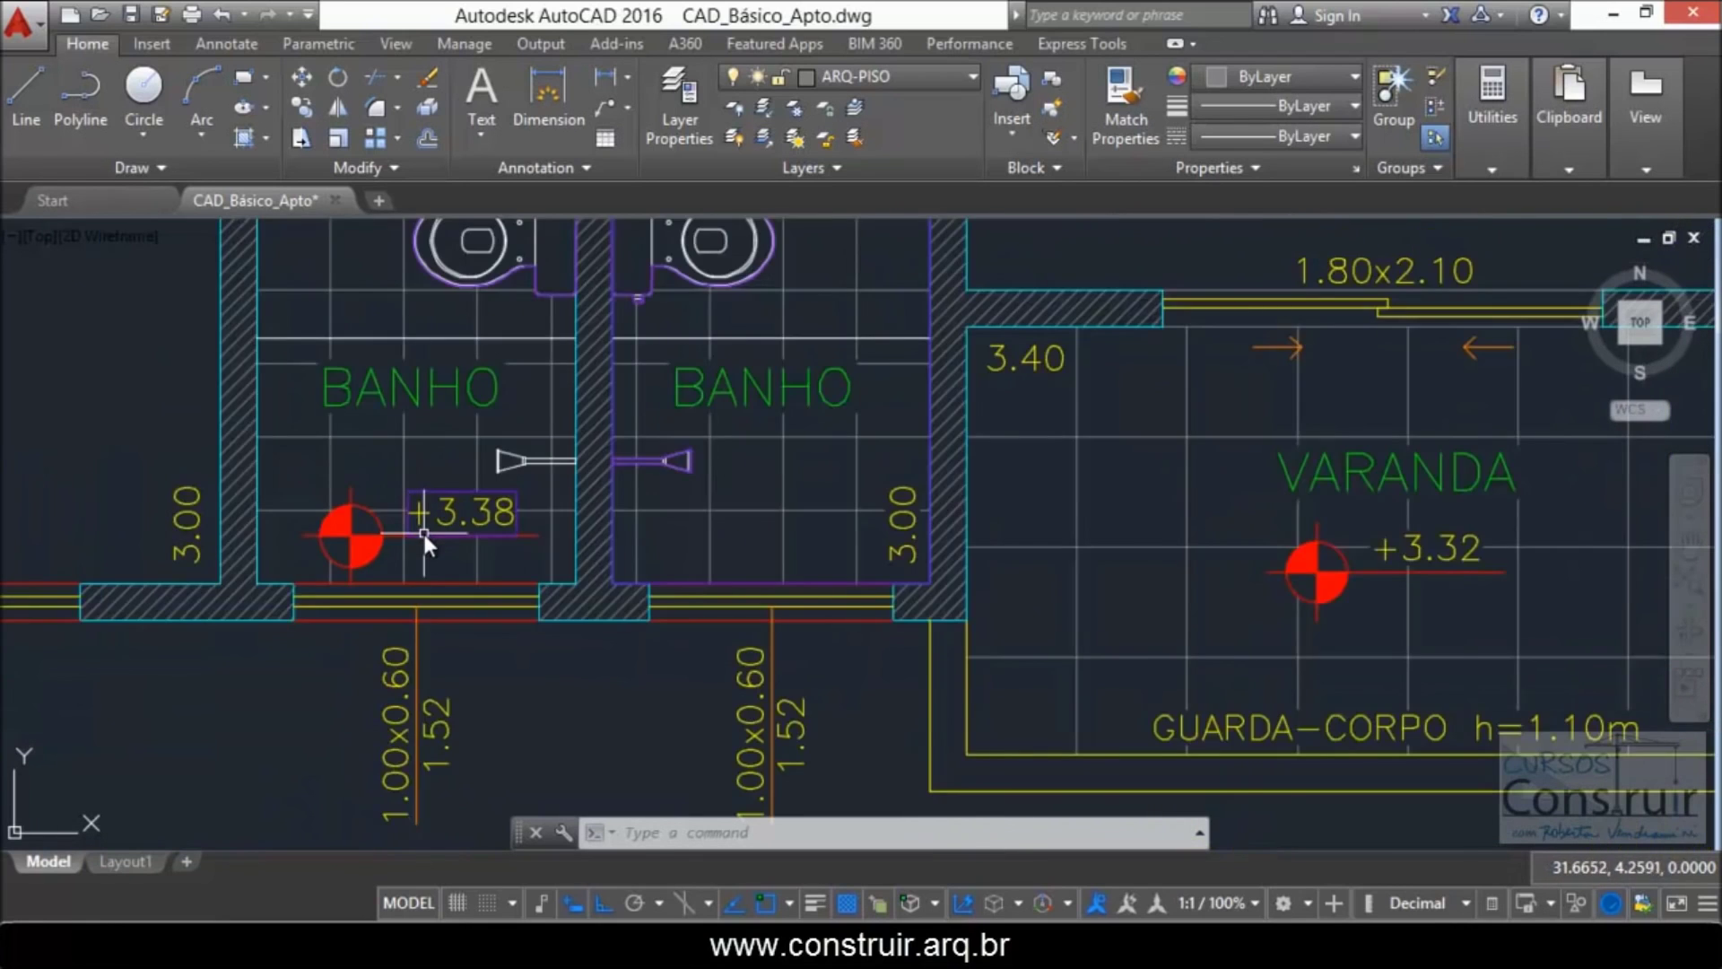
{"action": "scroll", "coordinate": [423, 534], "scroll_direction": "down", "scroll_amount": 2}
{"action": "scroll", "coordinate": [562, 508], "scroll_direction": "down", "scroll_amount": 2}
{"action": "scroll", "coordinate": [565, 504], "scroll_direction": "down", "scroll_amount": 2}
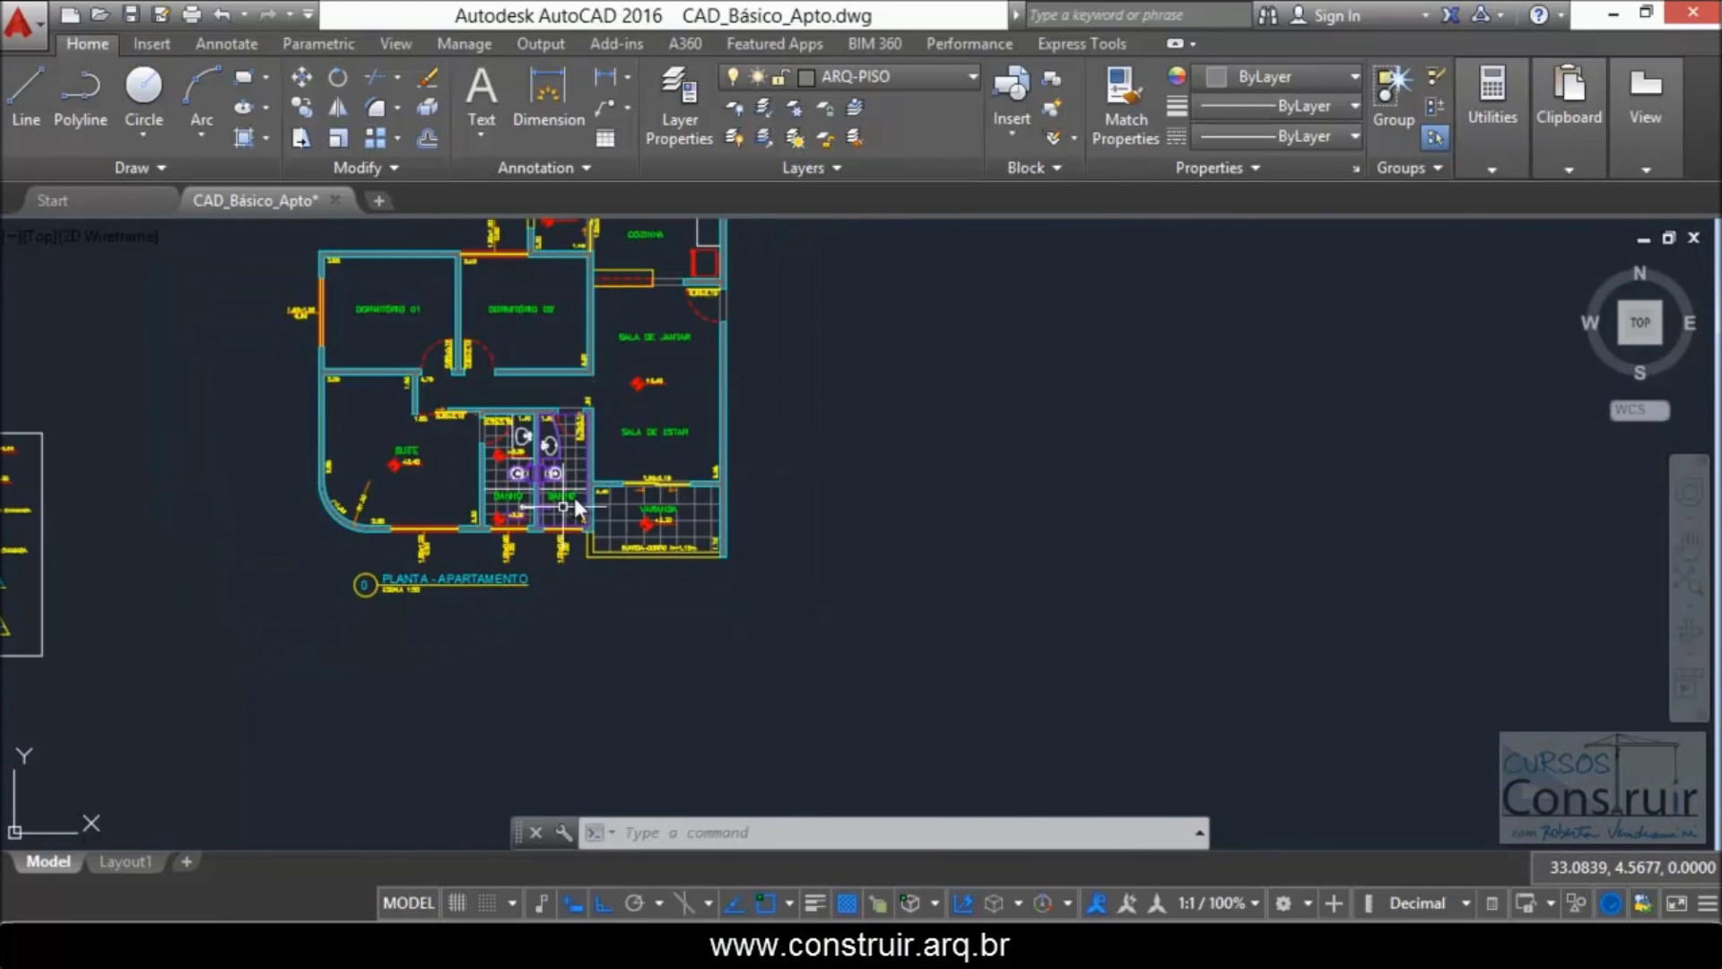
{"action": "scroll", "coordinate": [610, 536], "scroll_direction": "down", "scroll_amount": 2}
{"action": "scroll", "coordinate": [691, 305], "scroll_direction": "up", "scroll_amount": 2}
{"action": "scroll", "coordinate": [581, 367], "scroll_direction": "up", "scroll_amount": 2}
{"action": "scroll", "coordinate": [633, 332], "scroll_direction": "up", "scroll_amount": 2}
{"action": "scroll", "coordinate": [605, 406], "scroll_direction": "down", "scroll_amount": 3}
{"action": "scroll", "coordinate": [613, 641], "scroll_direction": "up", "scroll_amount": 6}
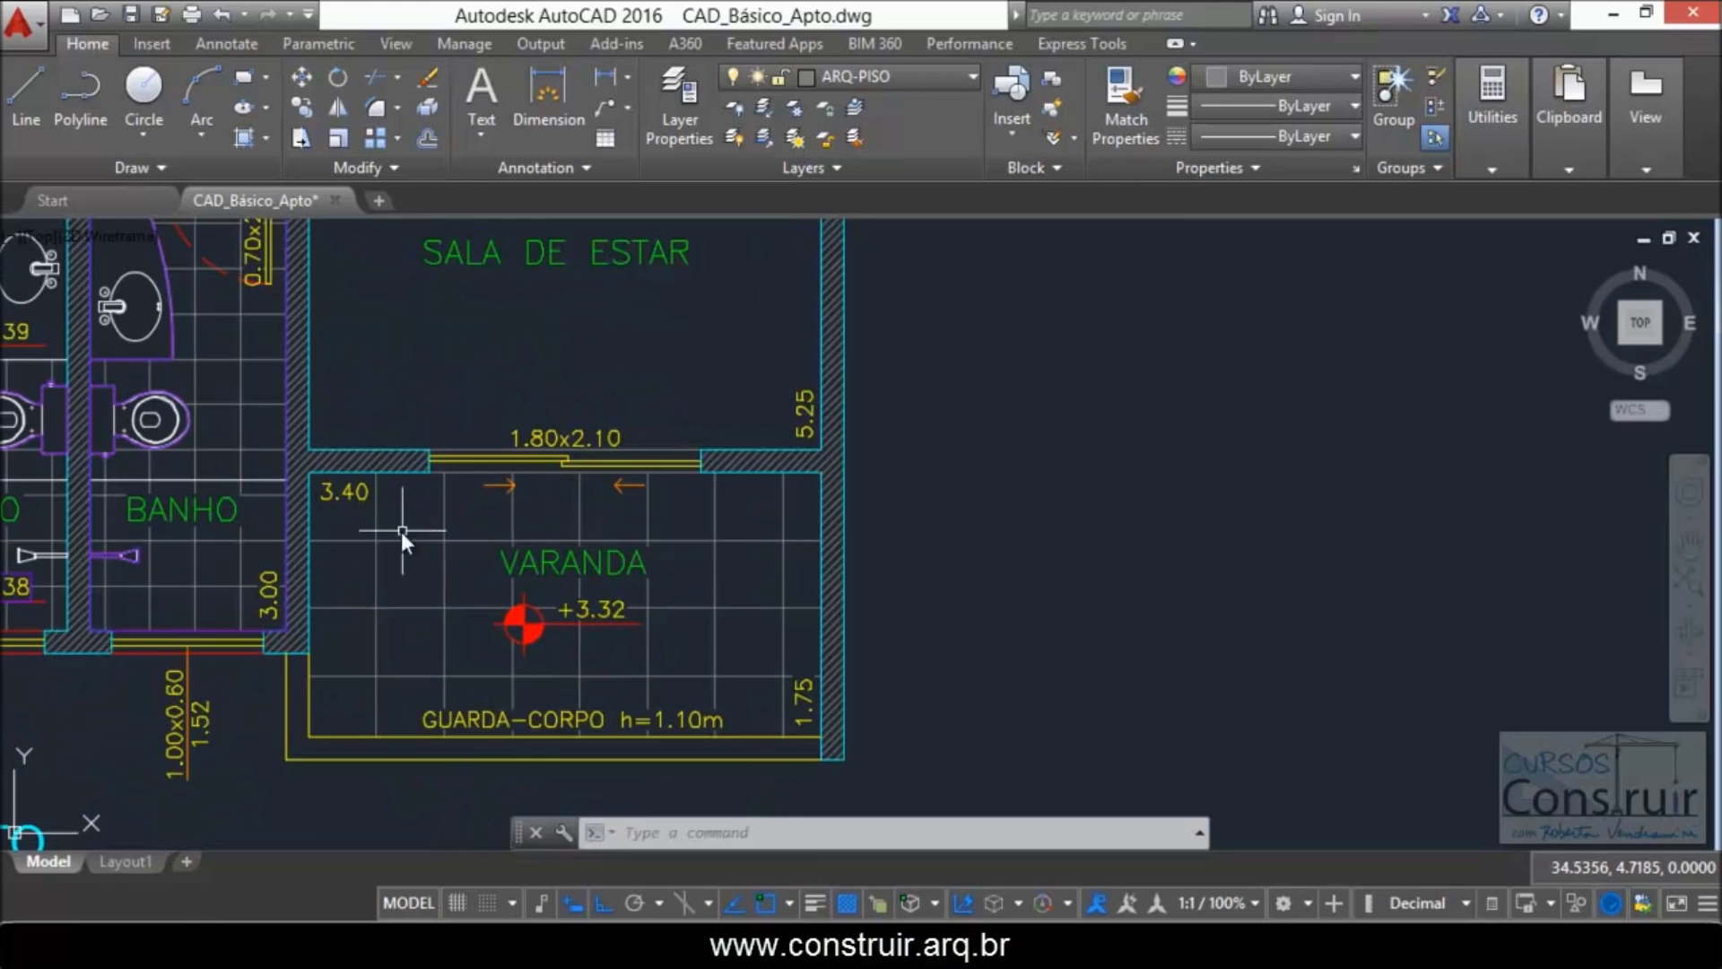
{"action": "scroll", "coordinate": [568, 593], "scroll_direction": "down", "scroll_amount": 3}
{"action": "scroll", "coordinate": [568, 593], "scroll_direction": "down", "scroll_amount": 1}
{"action": "scroll", "coordinate": [587, 224], "scroll_direction": "up", "scroll_amount": 1}
{"action": "scroll", "coordinate": [563, 262], "scroll_direction": "up", "scroll_amount": 4}
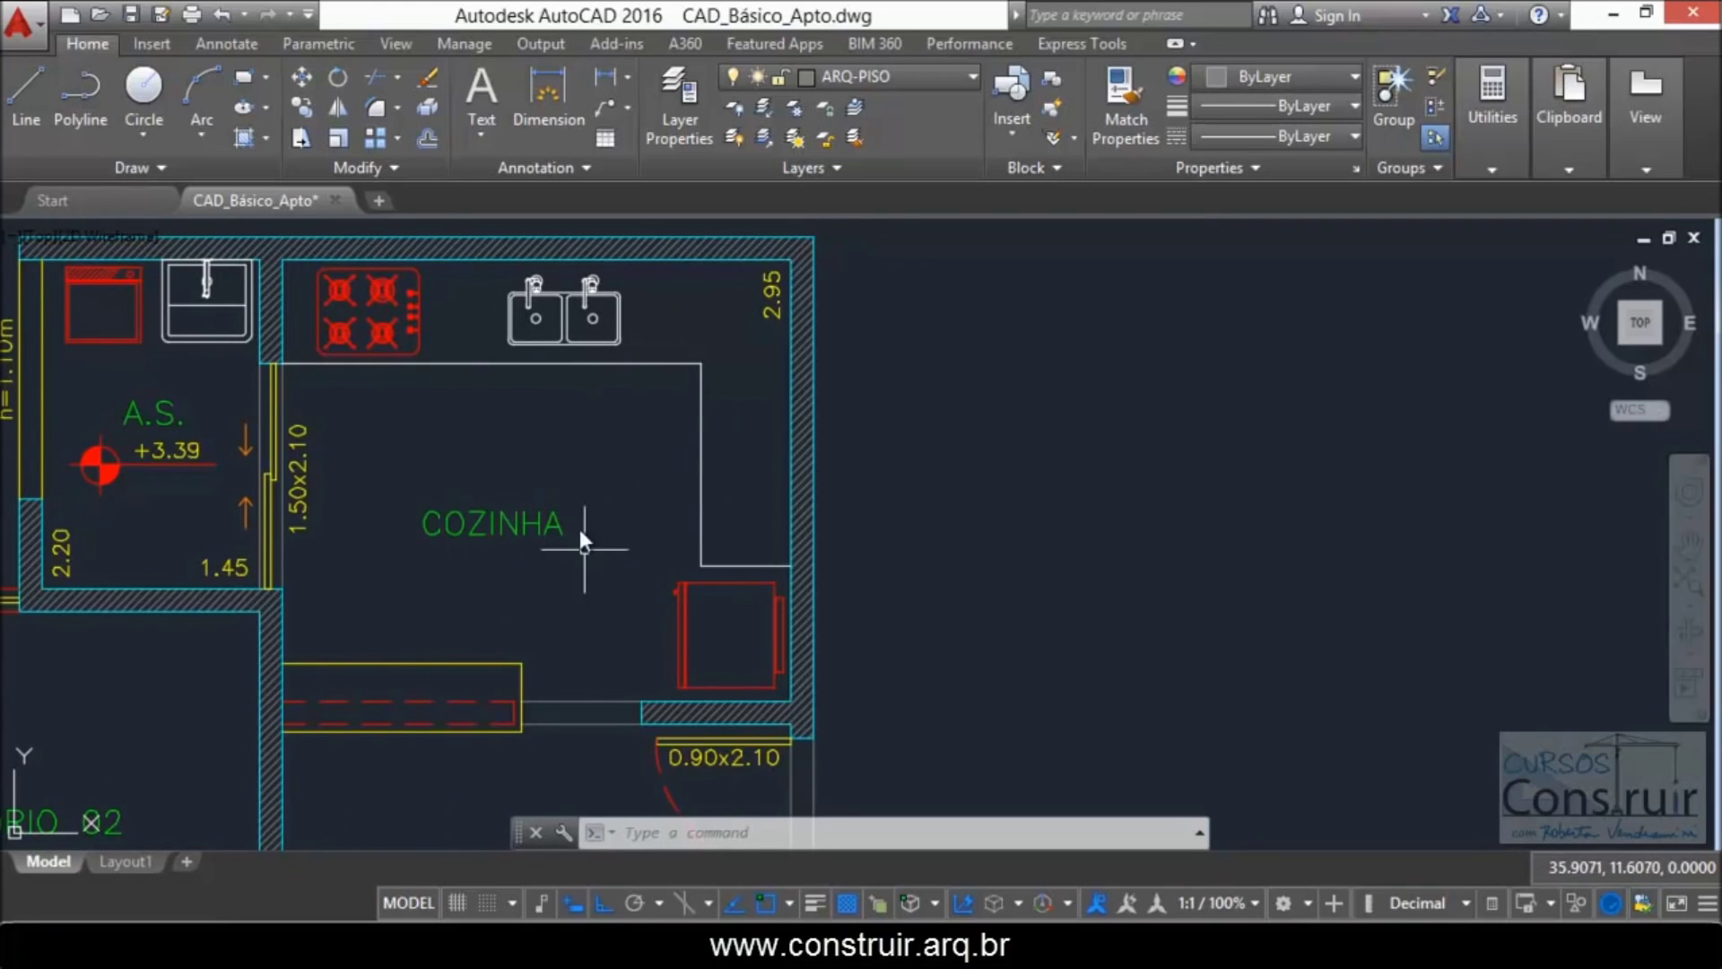
{"action": "scroll", "coordinate": [540, 475], "scroll_direction": "down", "scroll_amount": 3}
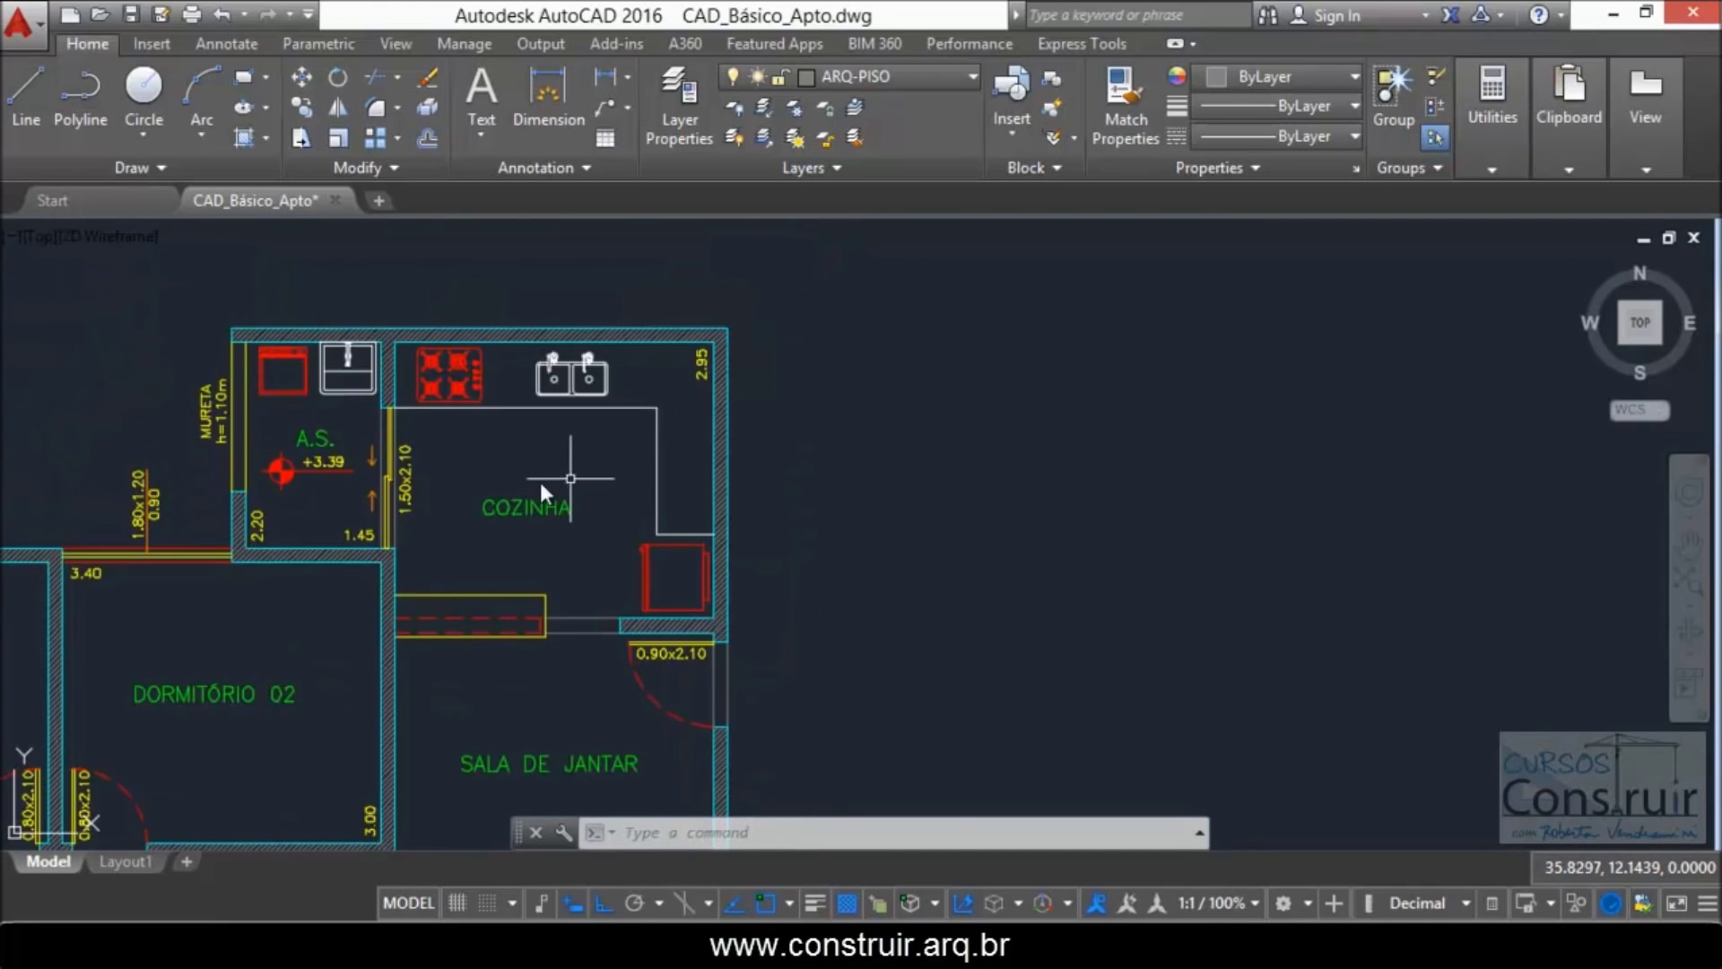
{"action": "scroll", "coordinate": [300, 473], "scroll_direction": "up", "scroll_amount": 3}
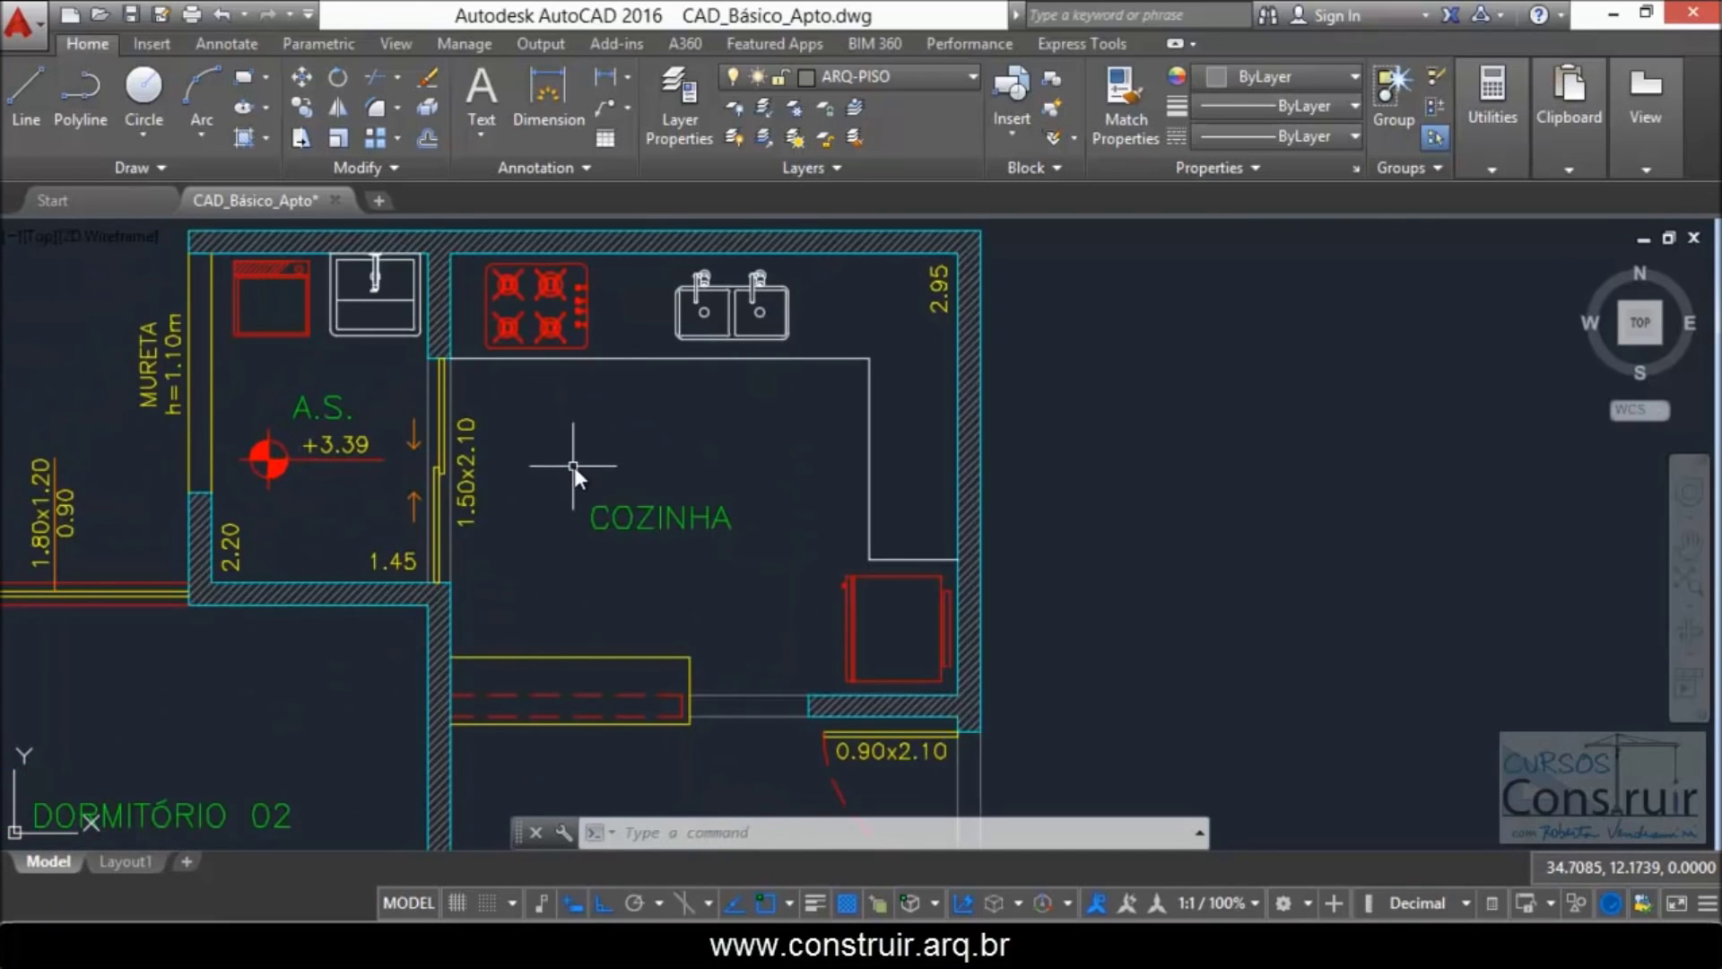
Step: Hatch the COZINHA and A.S. floors with the square tile grid
{"action": "type", "text": "h"}
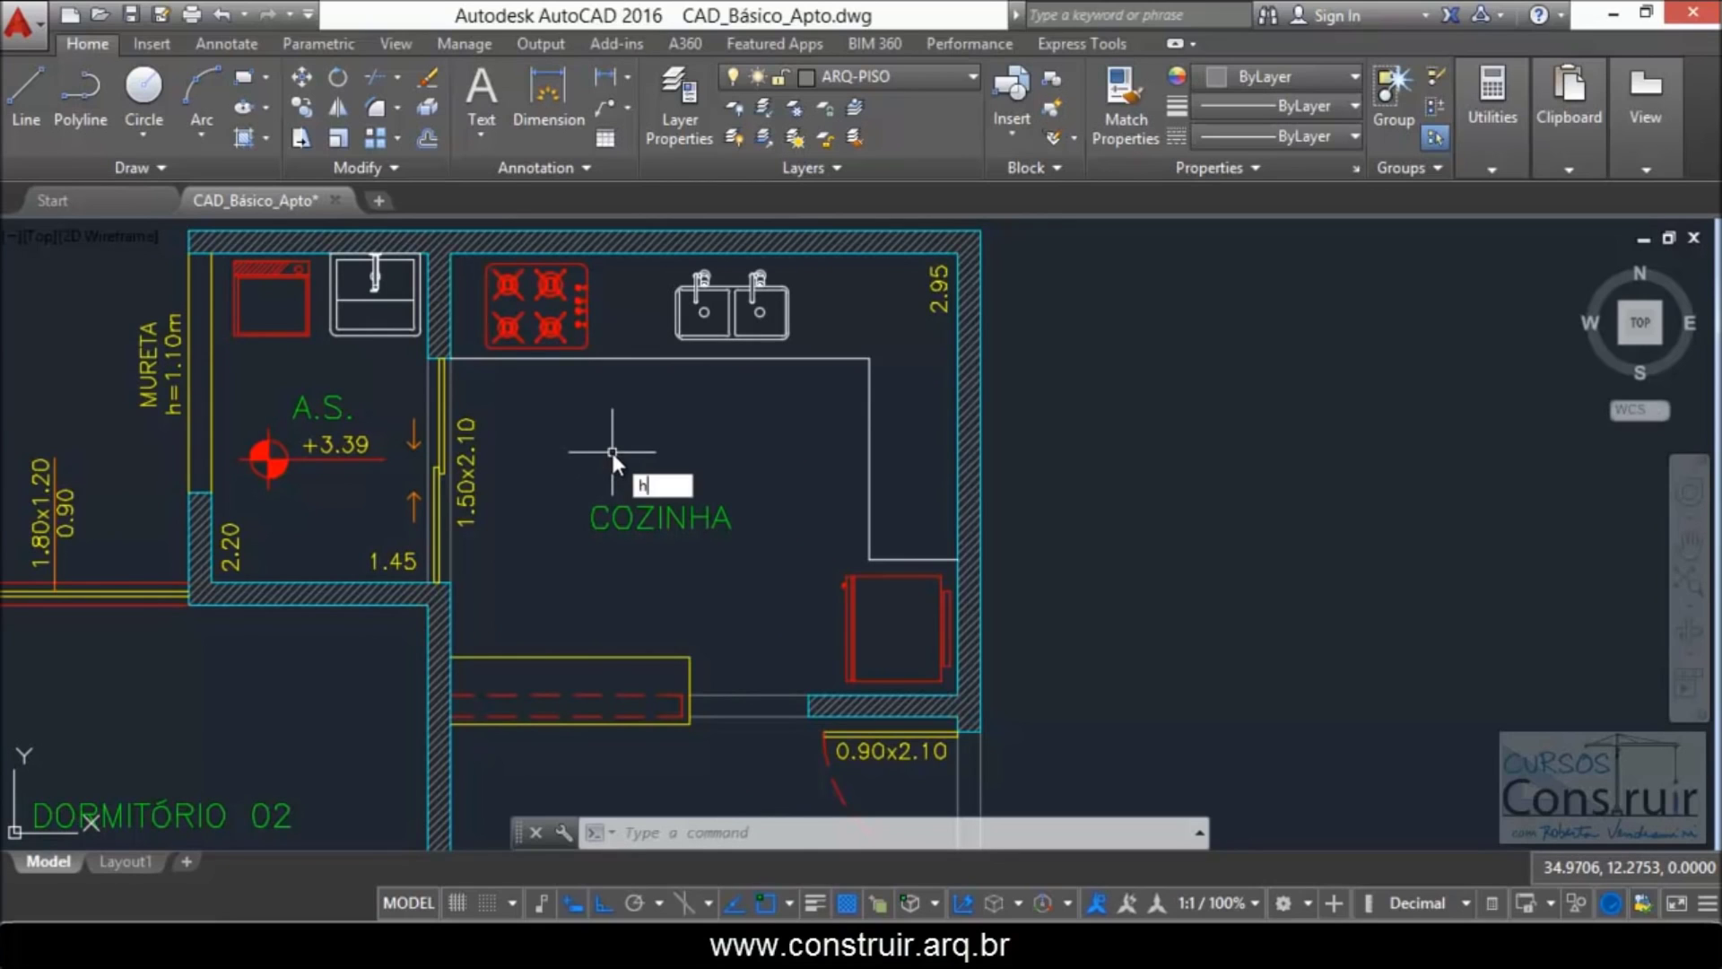
{"action": "key", "text": "Return"}
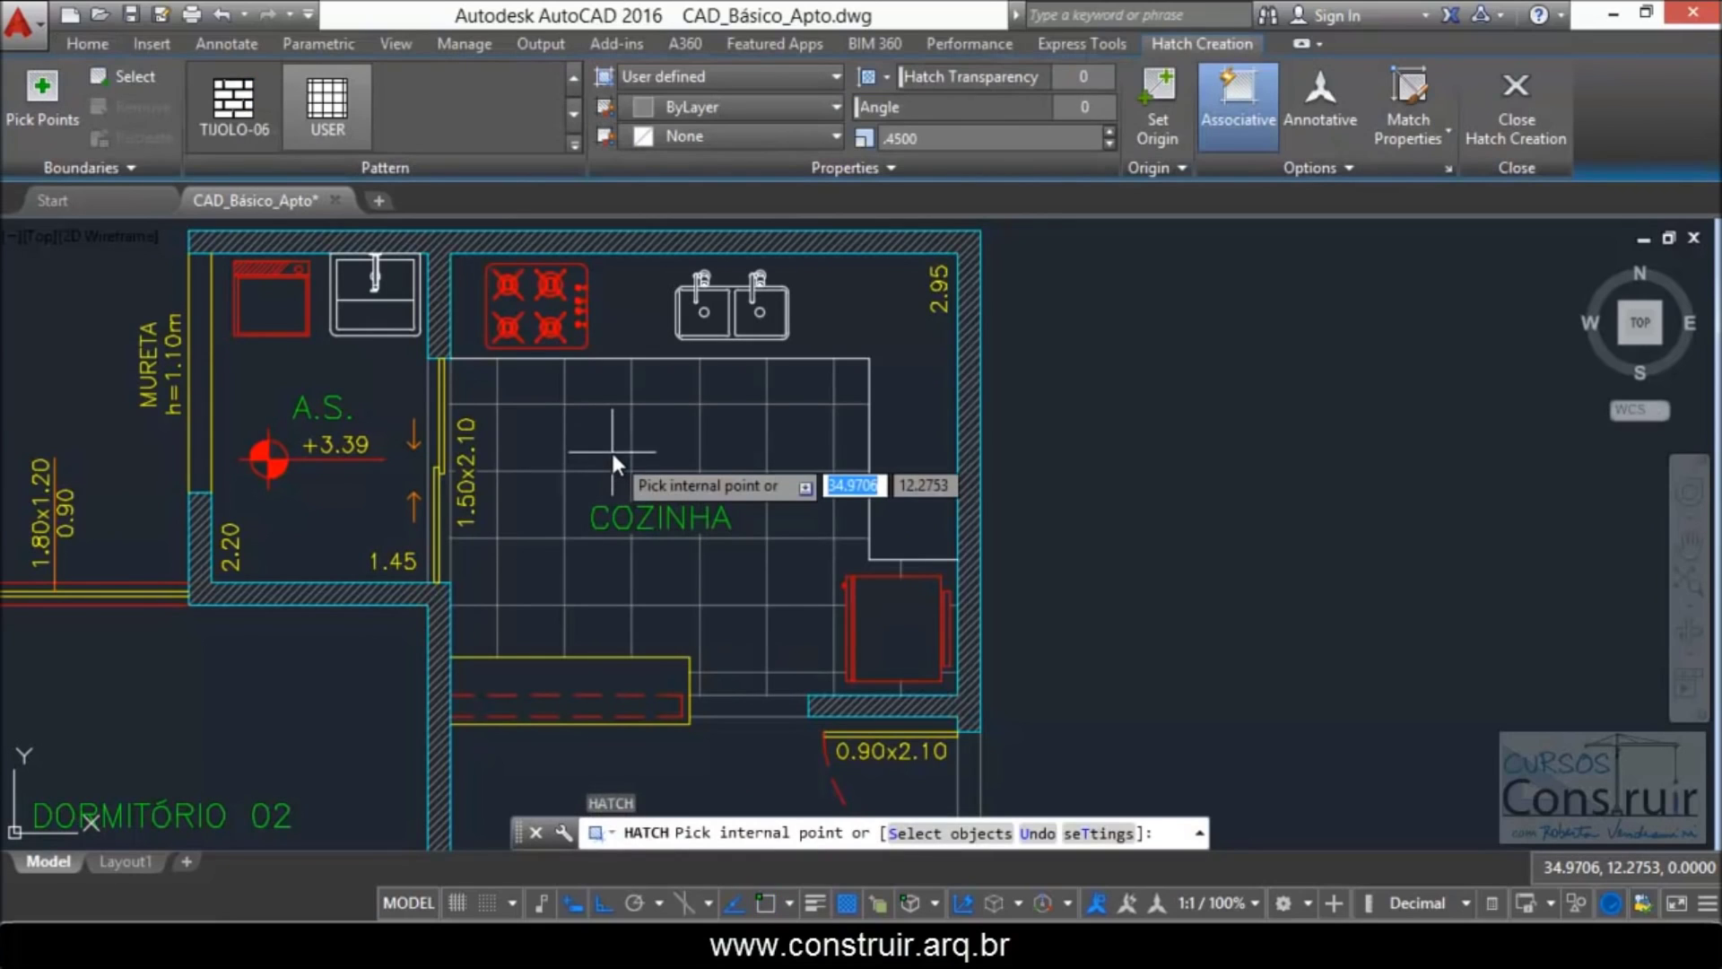
{"action": "left_click", "coordinate": [716, 445]}
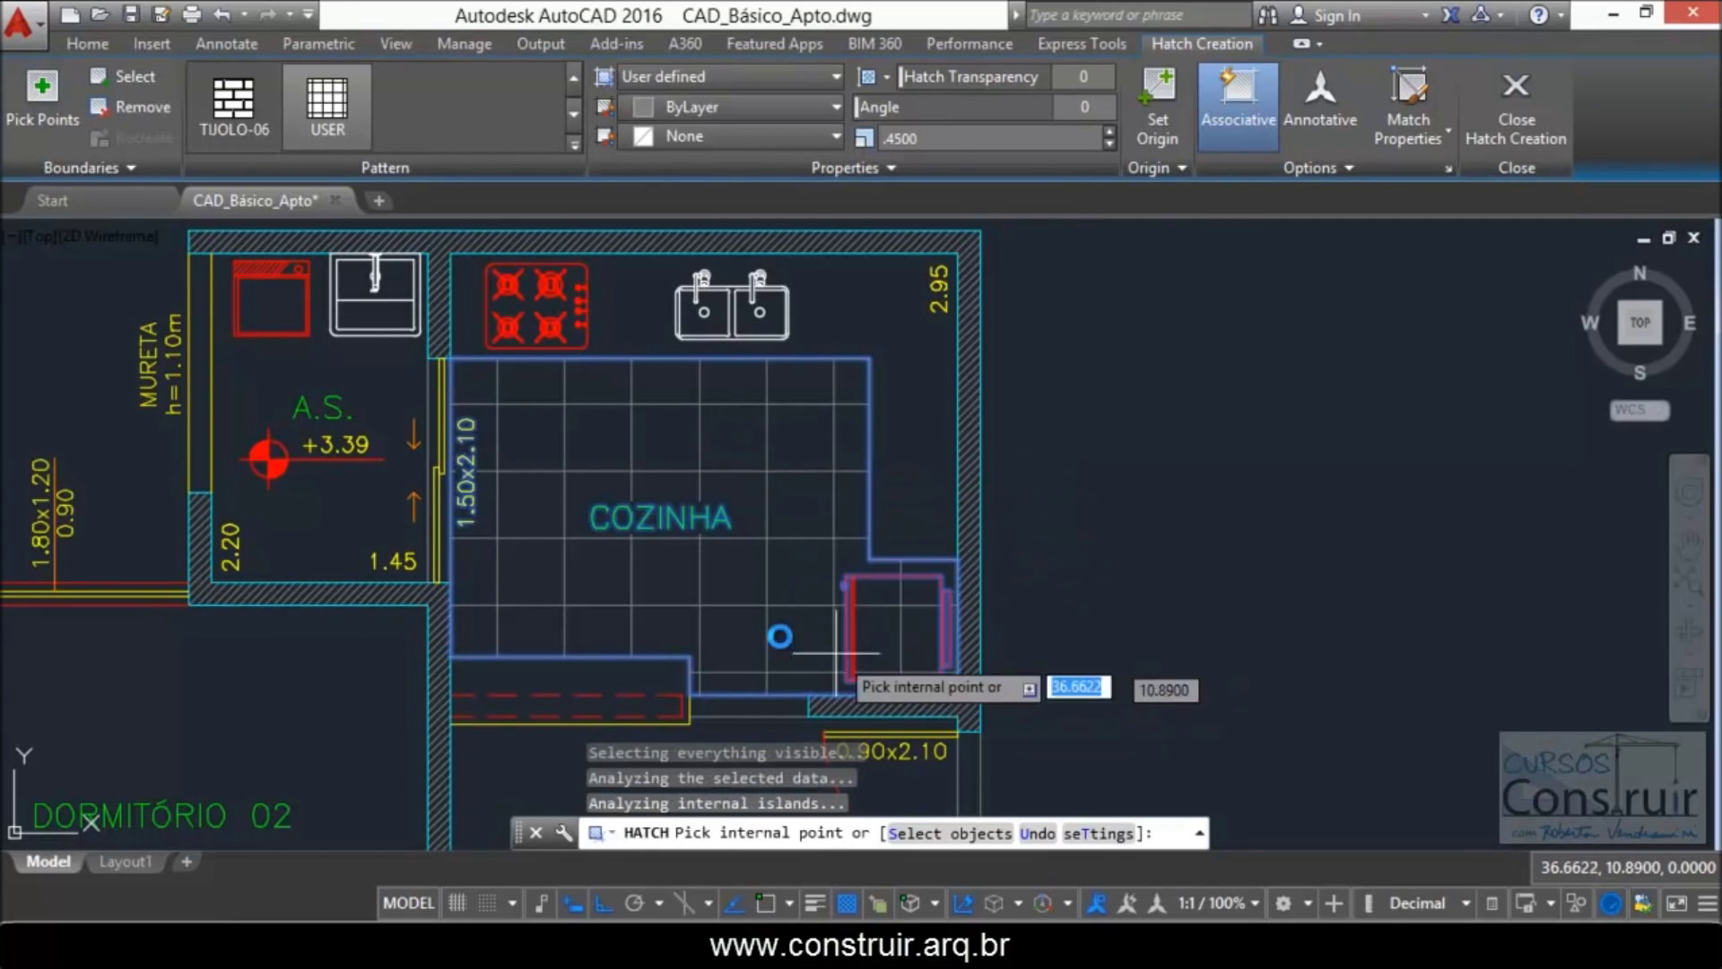
{"action": "left_click", "coordinate": [356, 408]}
{"action": "scroll", "coordinate": [341, 278], "scroll_direction": "up", "scroll_amount": 2}
{"action": "scroll", "coordinate": [323, 278], "scroll_direction": "up", "scroll_amount": 2}
{"action": "scroll", "coordinate": [296, 280], "scroll_direction": "up", "scroll_amount": 2}
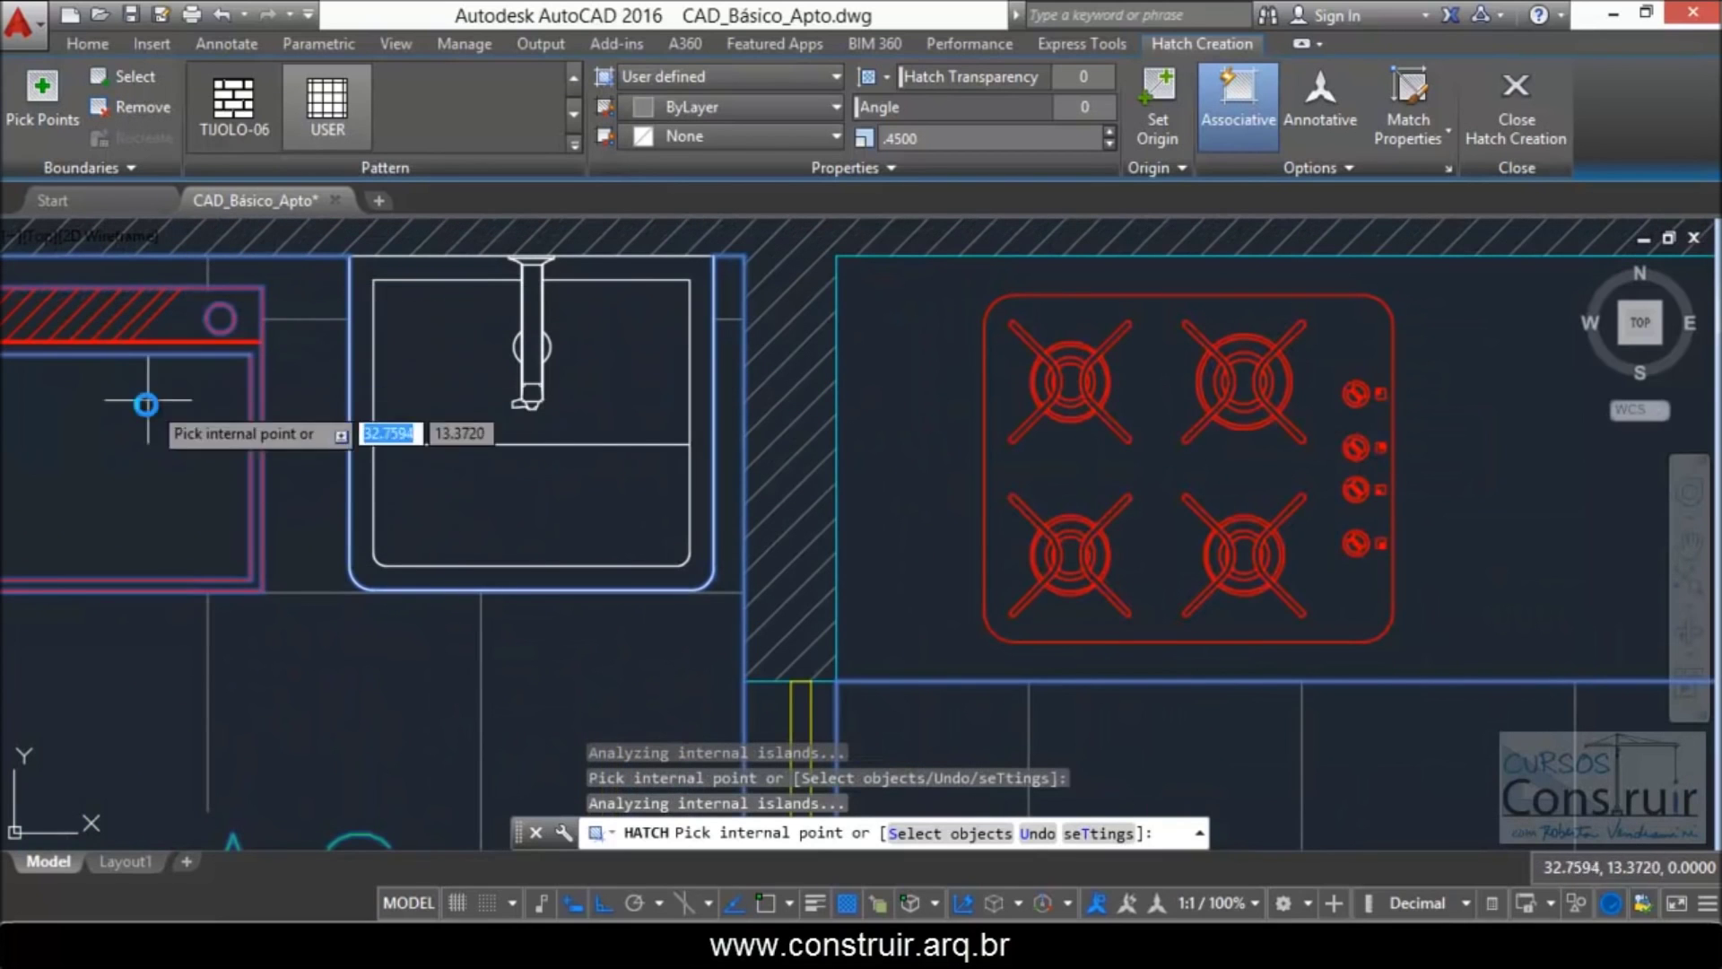
{"action": "scroll", "coordinate": [565, 393], "scroll_direction": "down", "scroll_amount": 2}
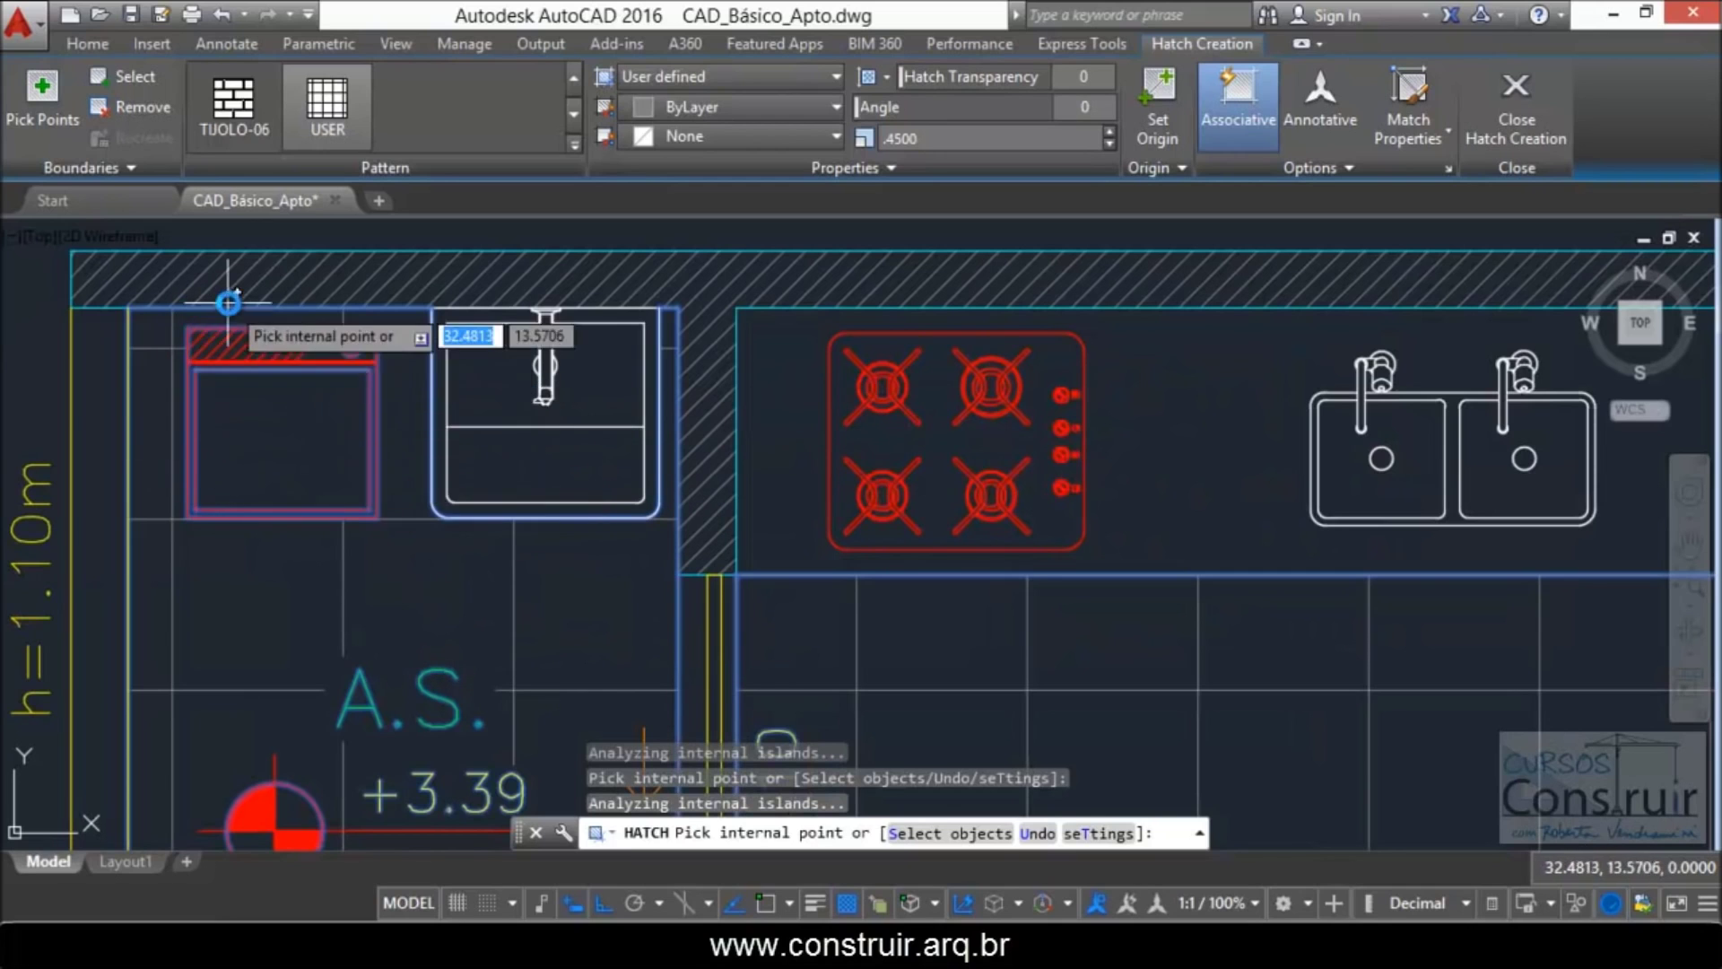
{"action": "scroll", "coordinate": [202, 314], "scroll_direction": "down", "scroll_amount": 2}
{"action": "scroll", "coordinate": [215, 386], "scroll_direction": "down", "scroll_amount": 2}
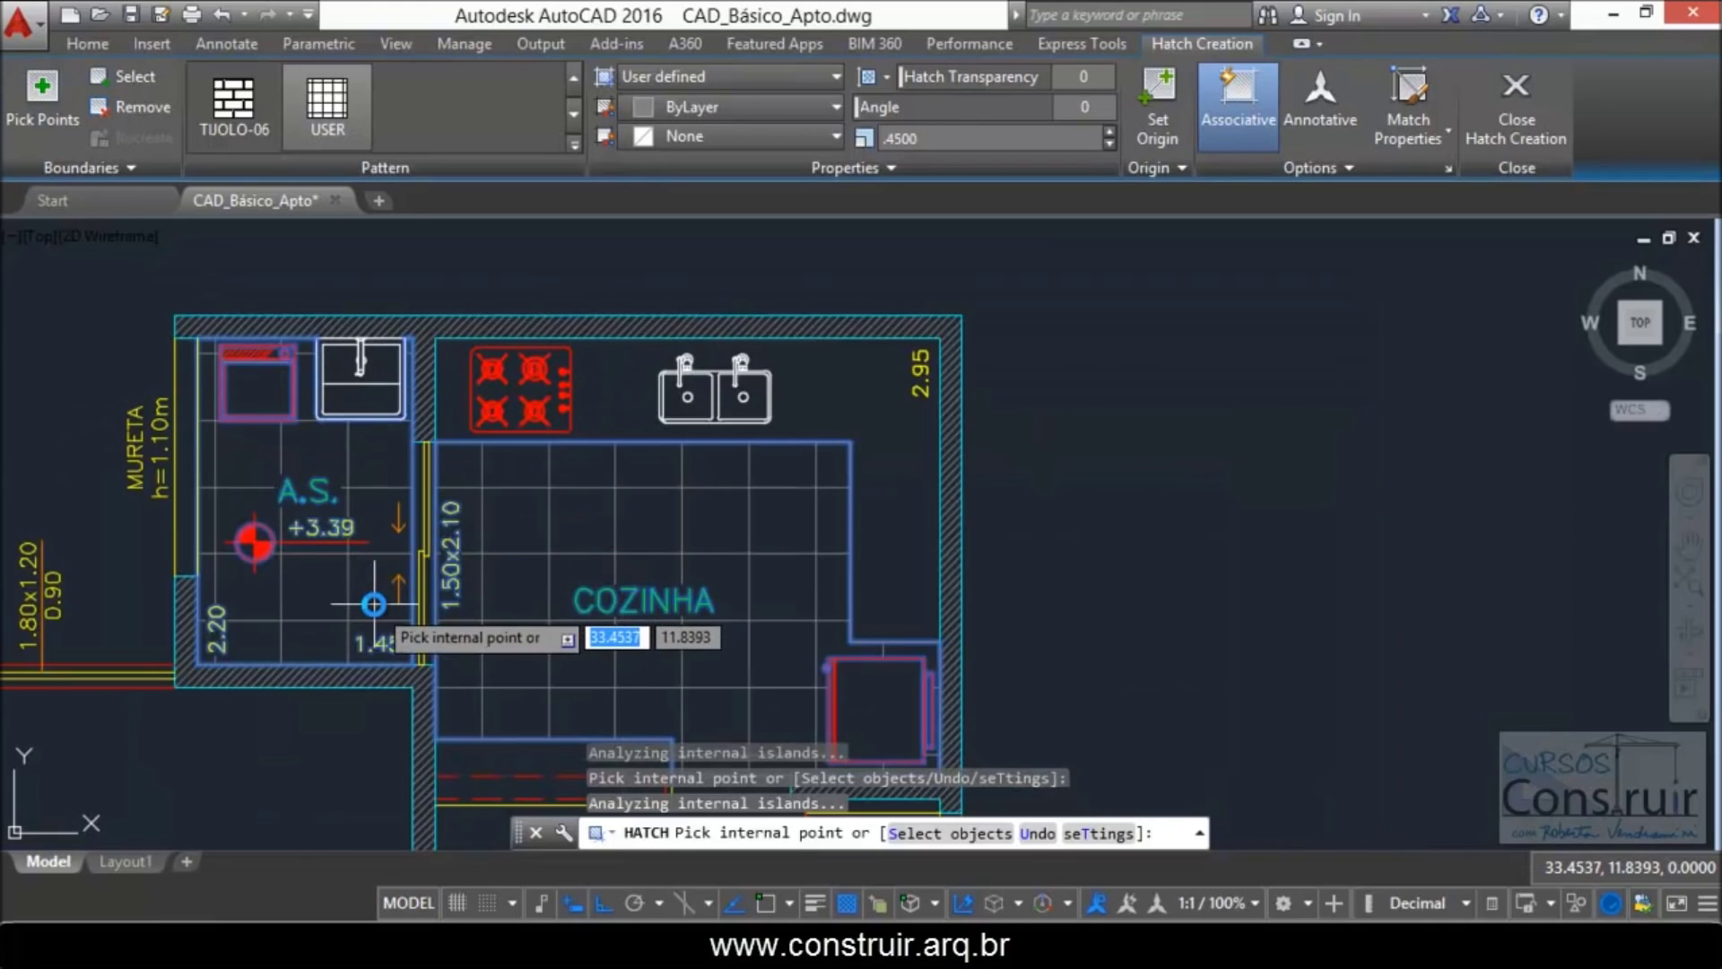
{"action": "scroll", "coordinate": [440, 548], "scroll_direction": "down", "scroll_amount": 3}
{"action": "scroll", "coordinate": [527, 606], "scroll_direction": "up", "scroll_amount": 3}
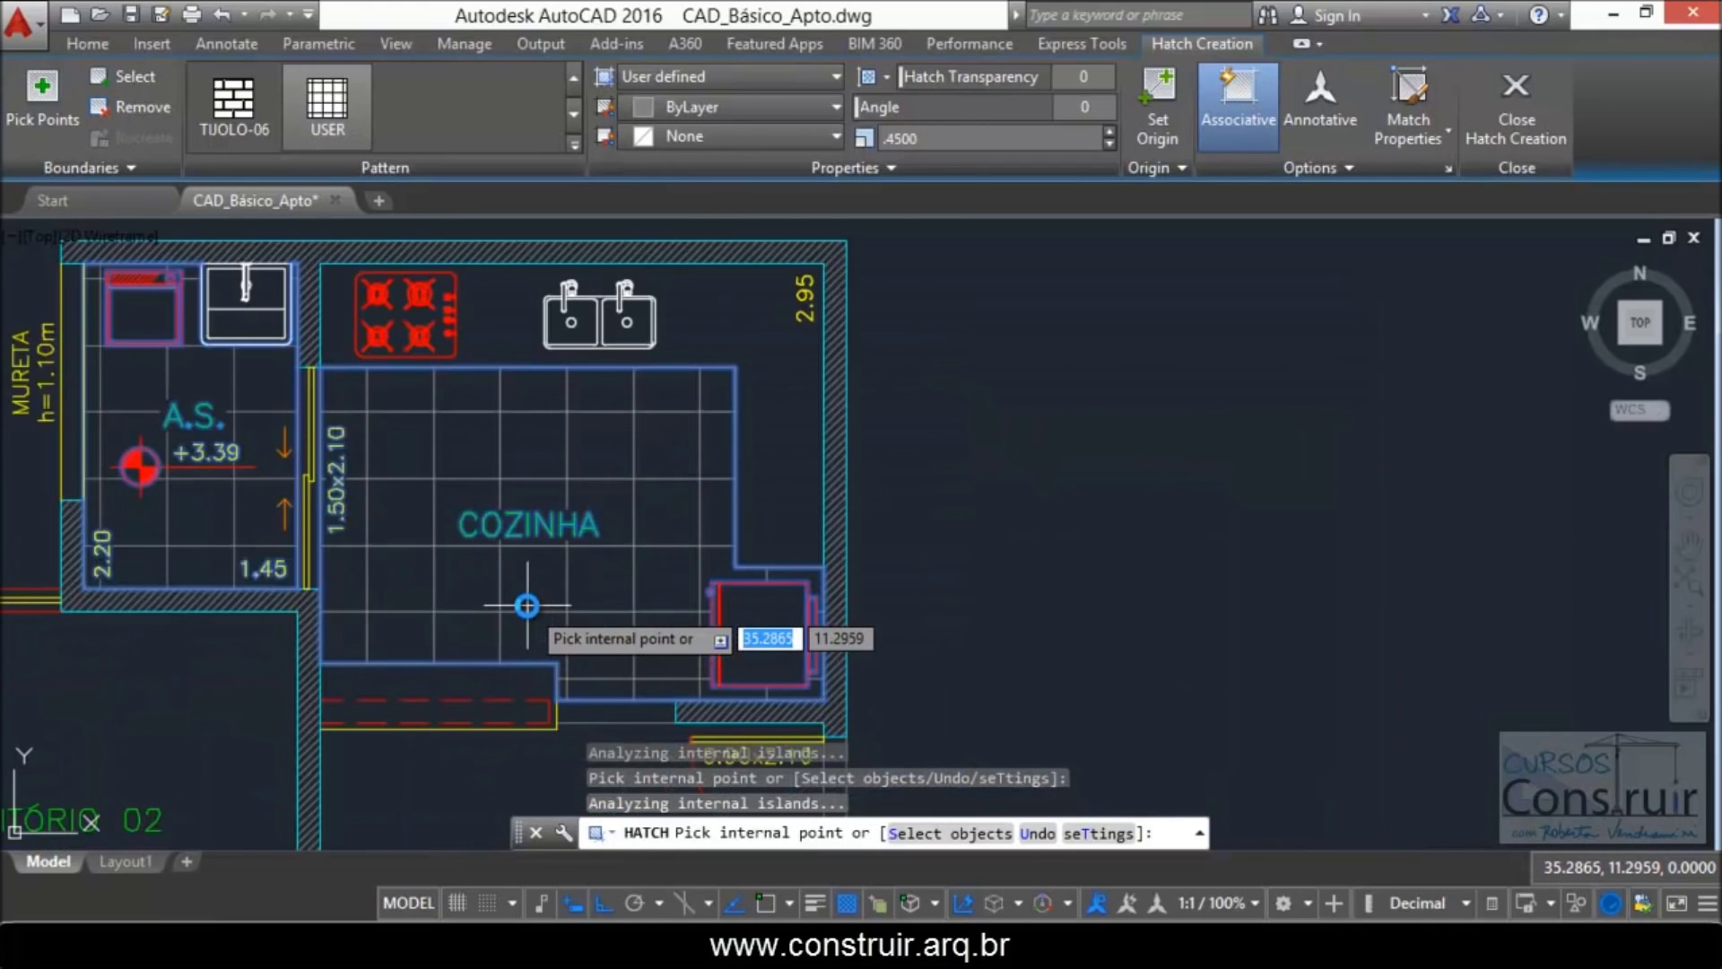
{"action": "key", "text": "Return"}
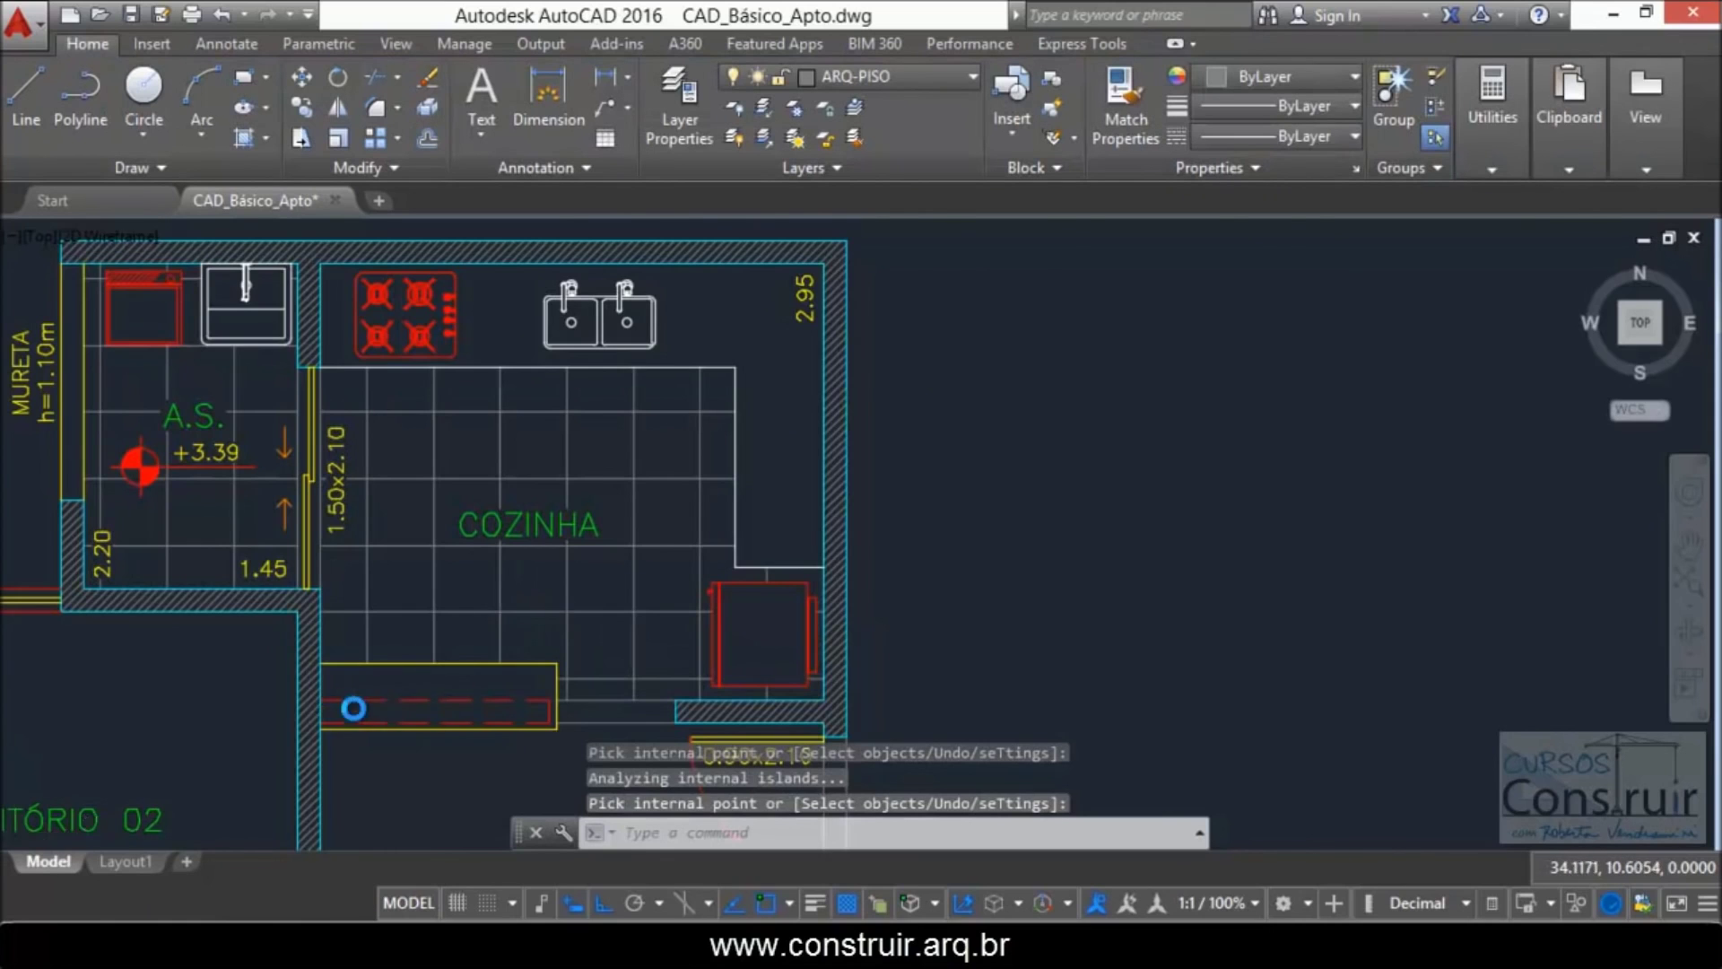
Step: Orbit the SketchUp model to compare its tiled kitchen, then return to AutoCAD
{"action": "scroll", "coordinate": [341, 704], "scroll_direction": "up", "scroll_amount": 4}
{"action": "scroll", "coordinate": [273, 684], "scroll_direction": "up", "scroll_amount": 4}
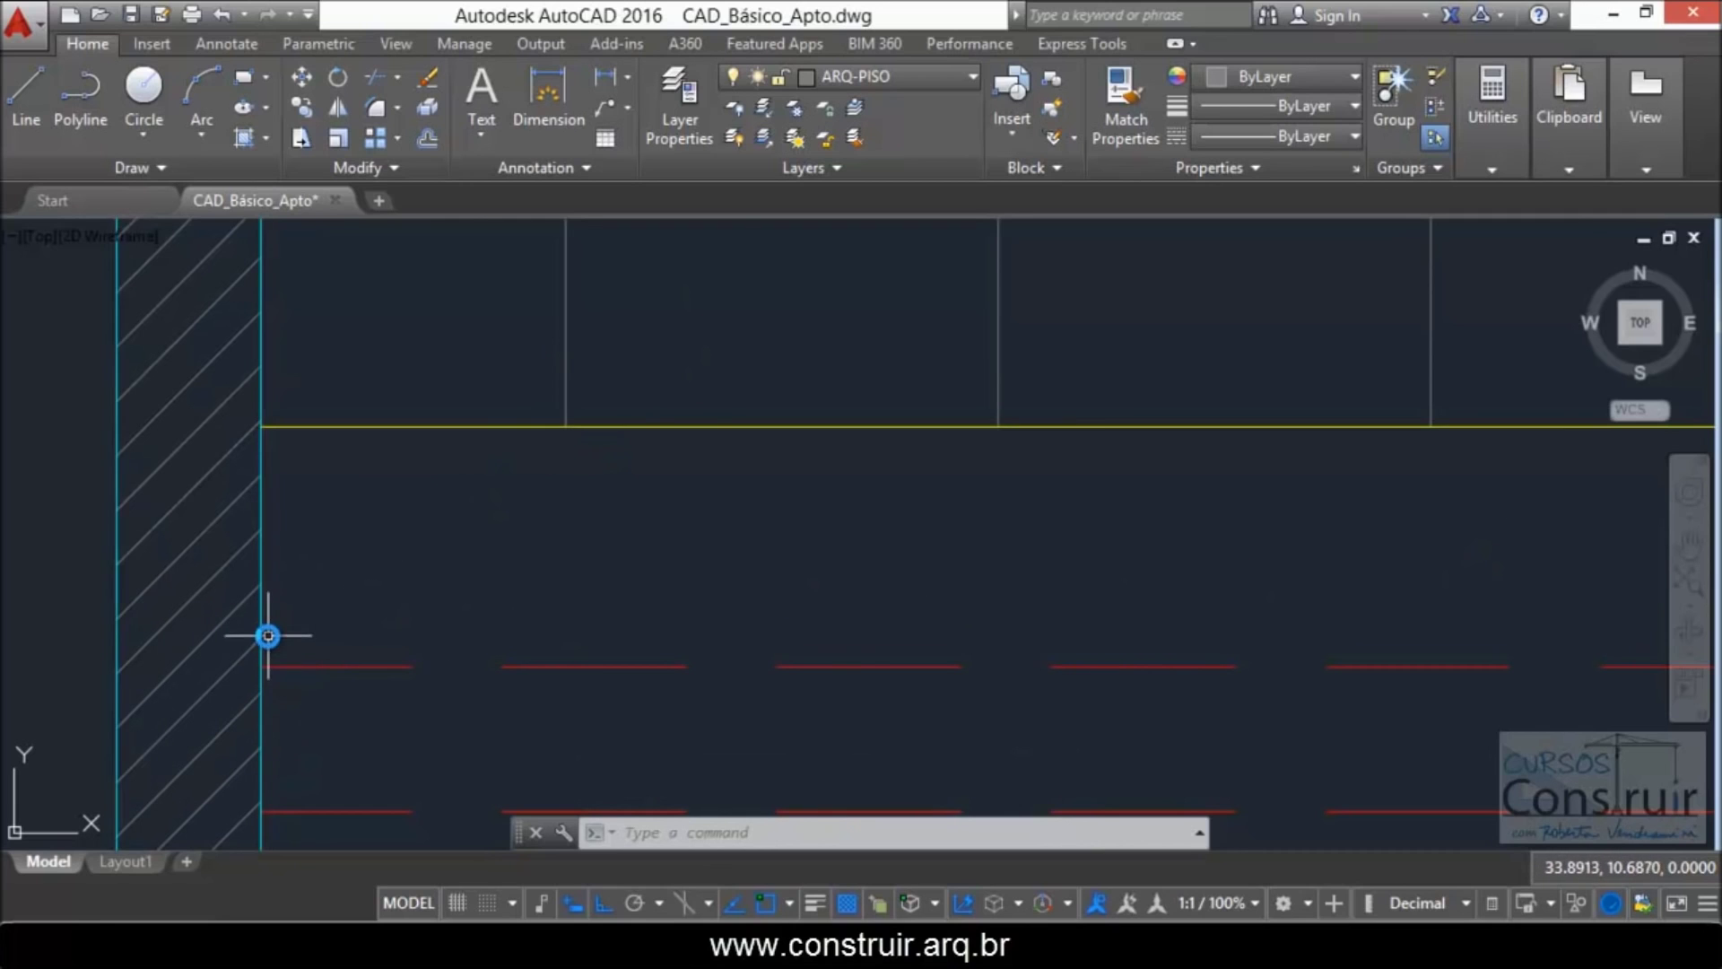
{"action": "scroll", "coordinate": [269, 637], "scroll_direction": "down", "scroll_amount": 4}
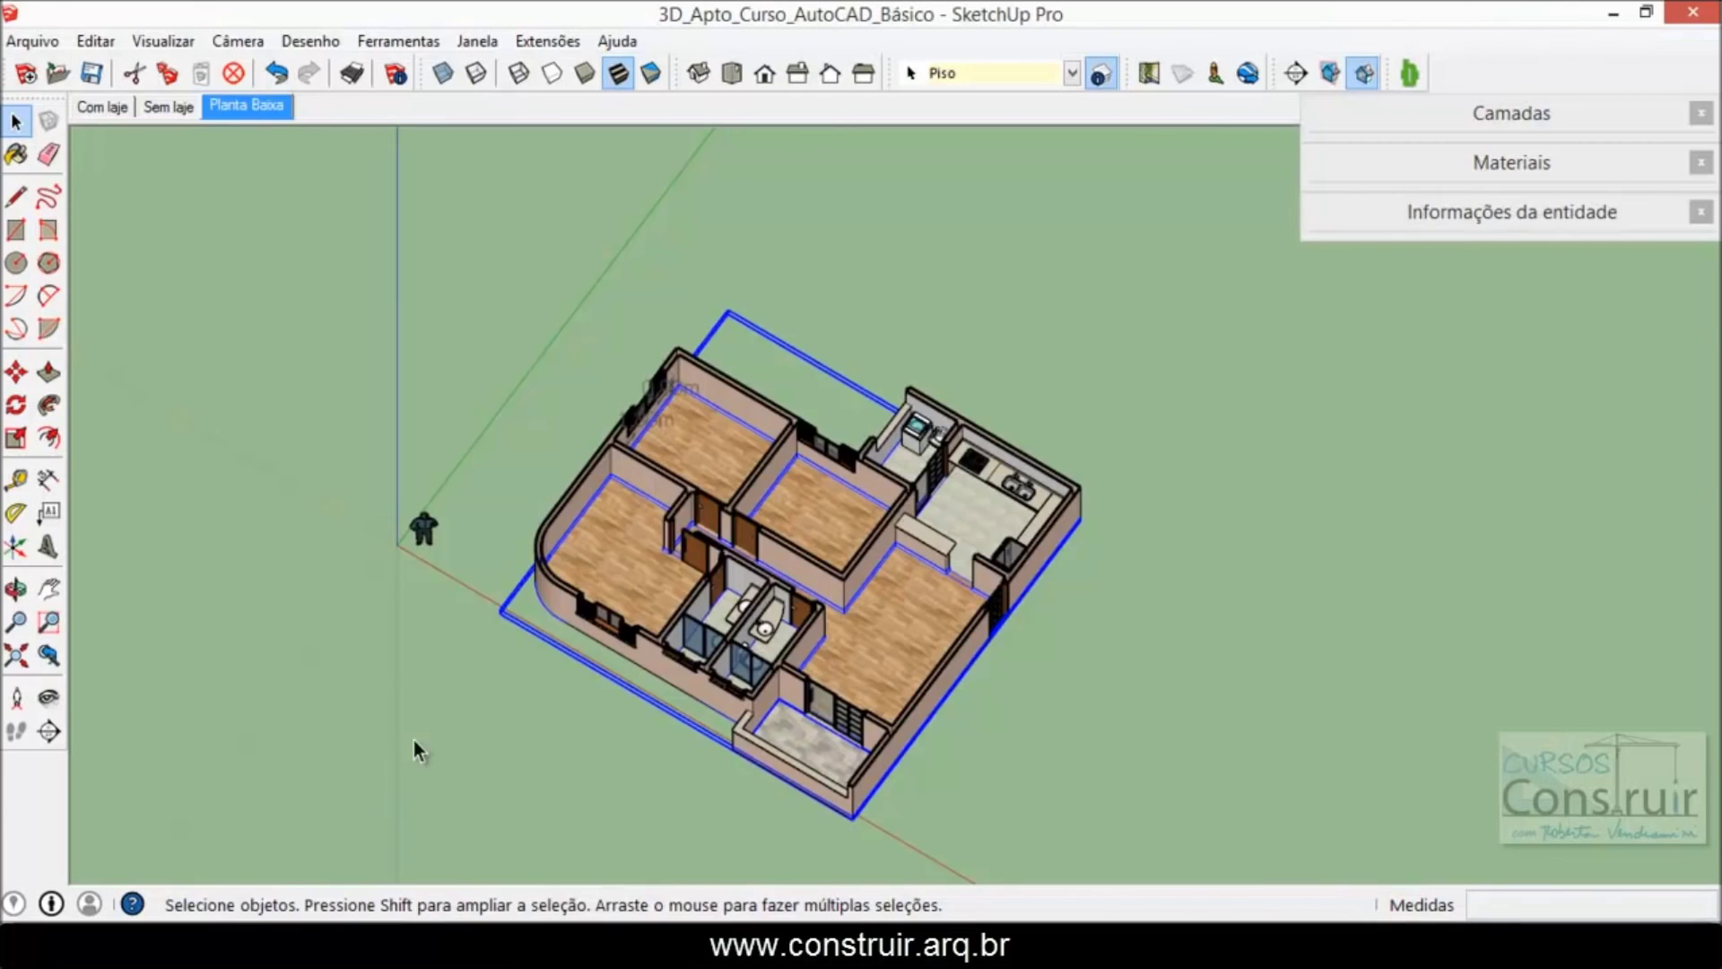
{"action": "mouse_move", "coordinate": [416, 526]}
{"action": "left_mouse_down"}
{"action": "mouse_move", "coordinate": [477, 493]}
{"action": "mouse_move", "coordinate": [455, 455]}
{"action": "mouse_move", "coordinate": [1015, 466]}
{"action": "left_mouse_up"}
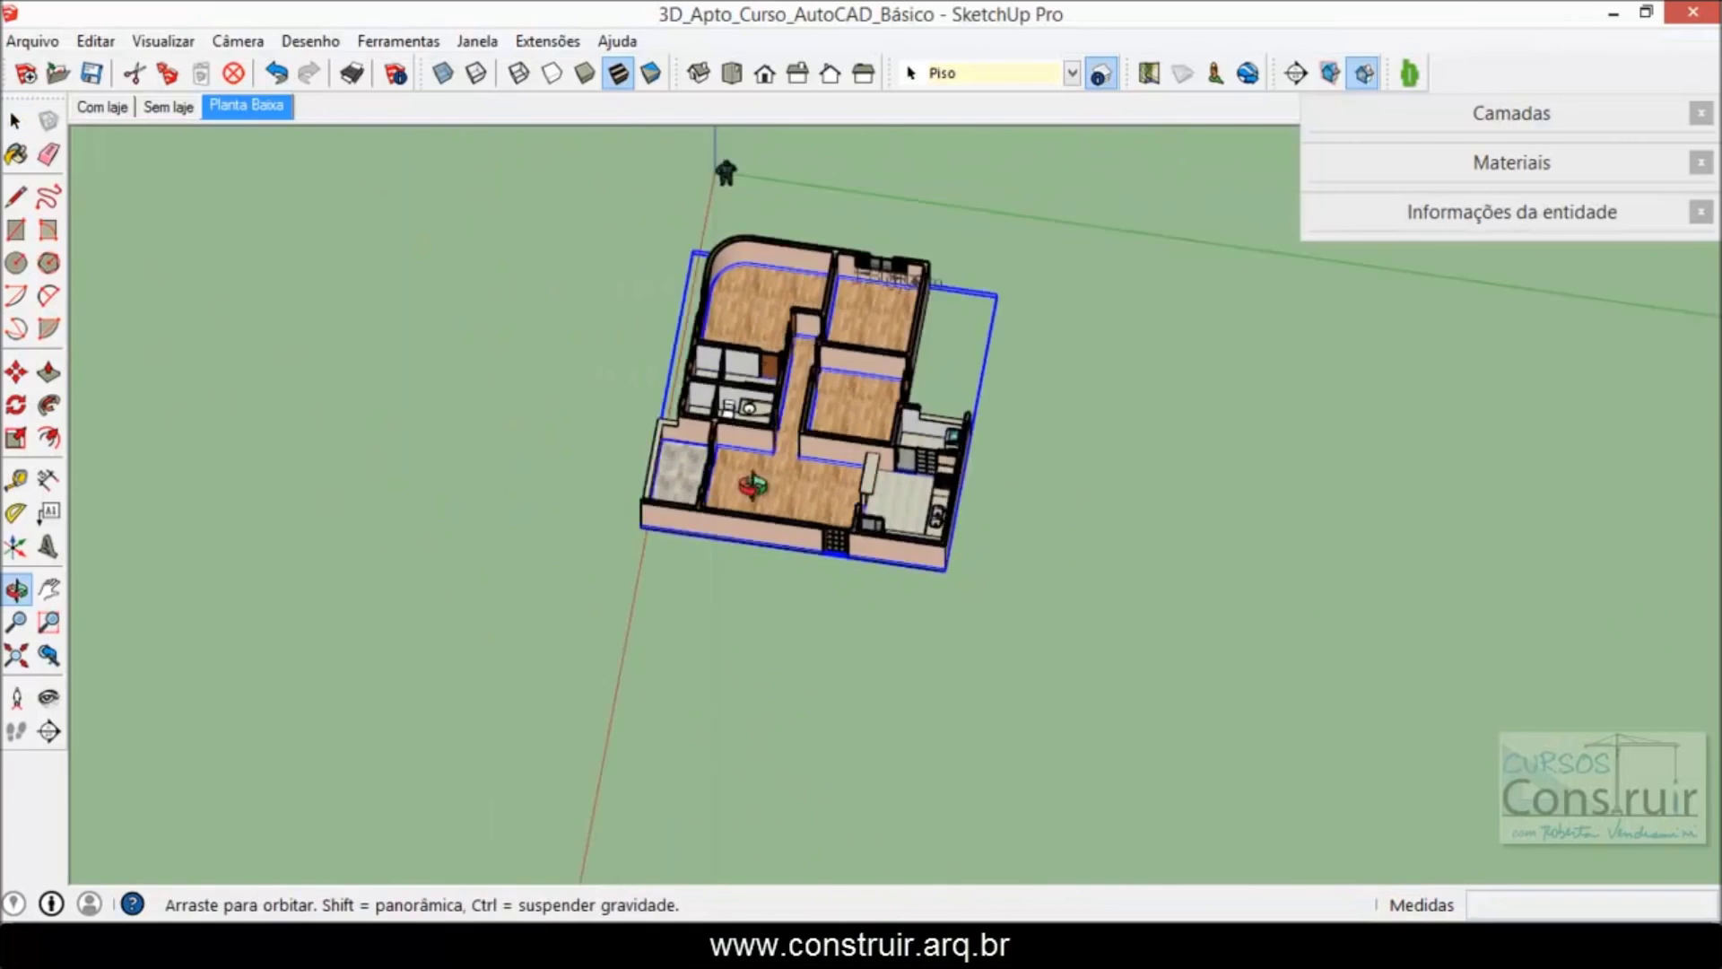
{"action": "key", "text": "space"}
{"action": "scroll", "coordinate": [1015, 467], "scroll_direction": "up", "scroll_amount": 3}
{"action": "scroll", "coordinate": [785, 477], "scroll_direction": "up", "scroll_amount": 3}
{"action": "middle_click_drag", "start_coordinate": [786, 477], "coordinate": [742, 395]}
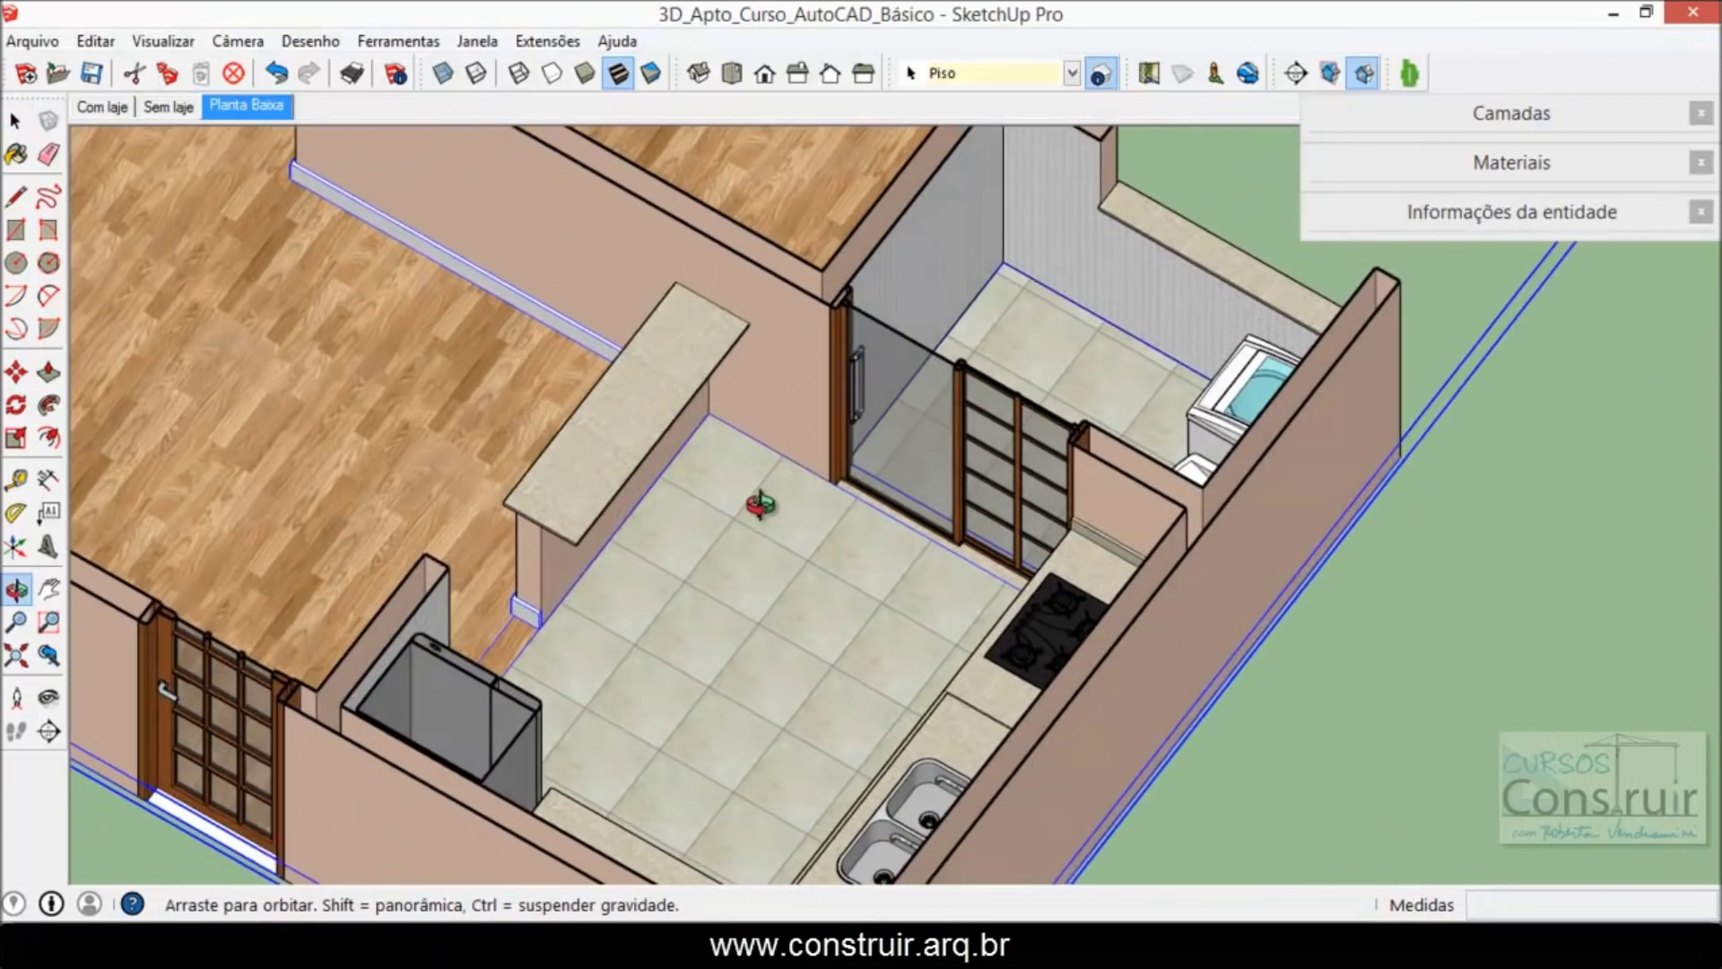
{"action": "scroll", "coordinate": [734, 432], "scroll_direction": "up", "scroll_amount": 2}
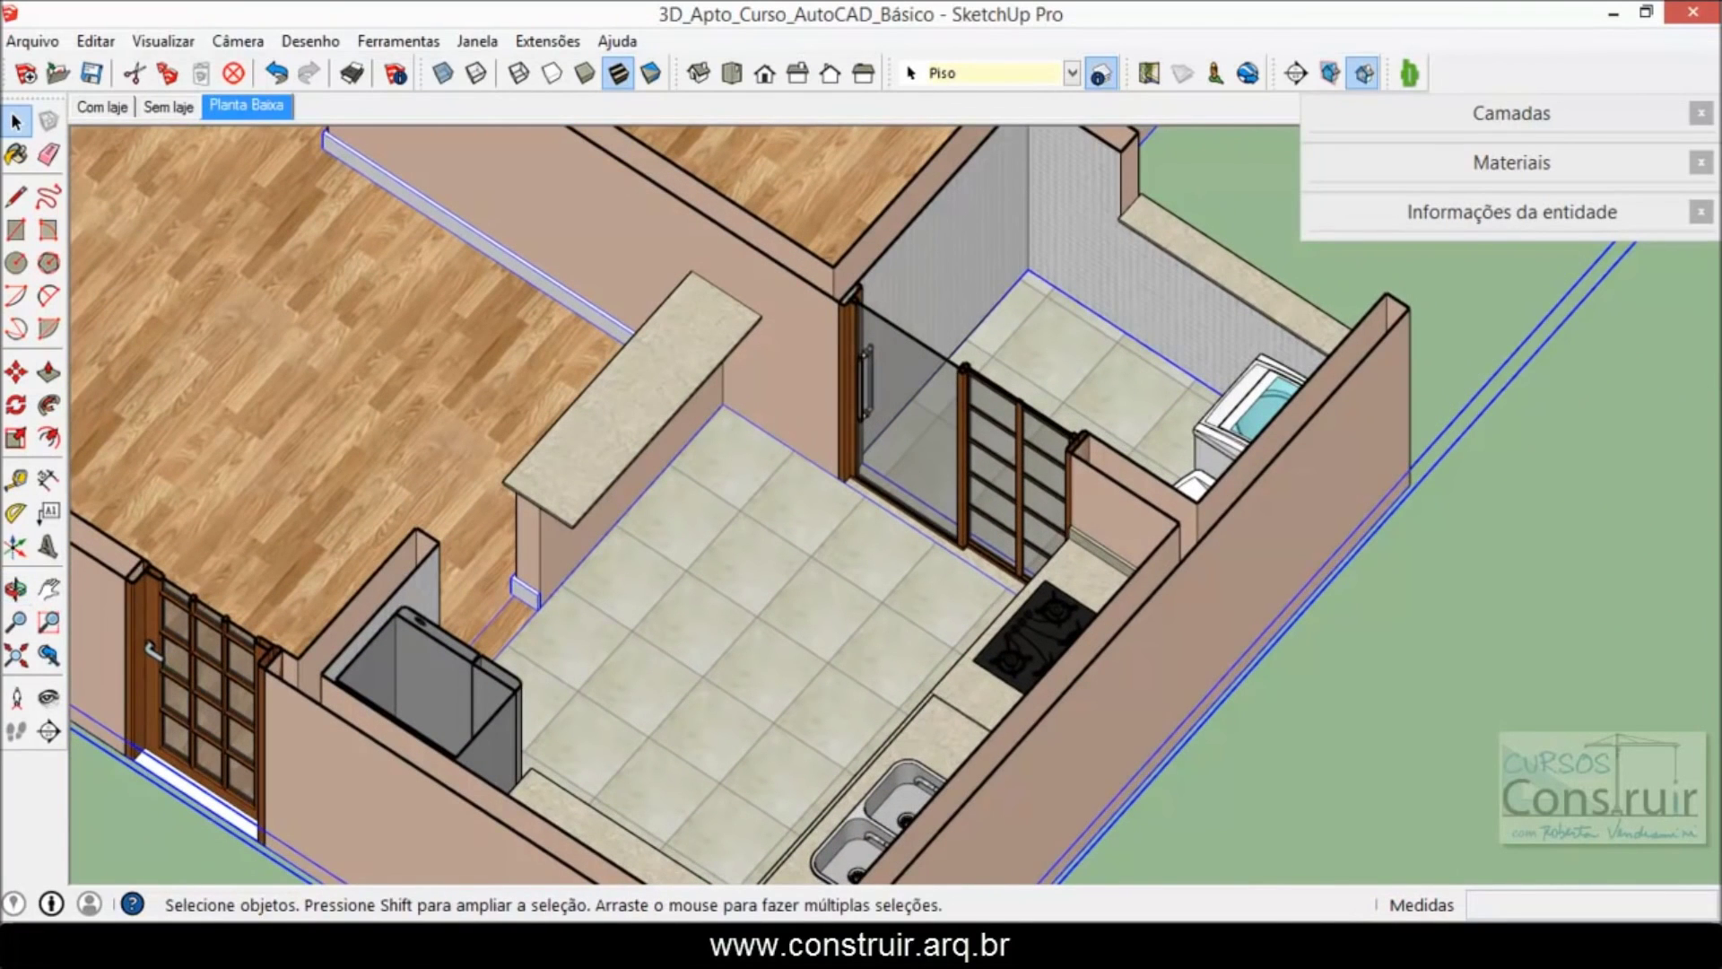
{"action": "key", "text": "alt+Tab"}
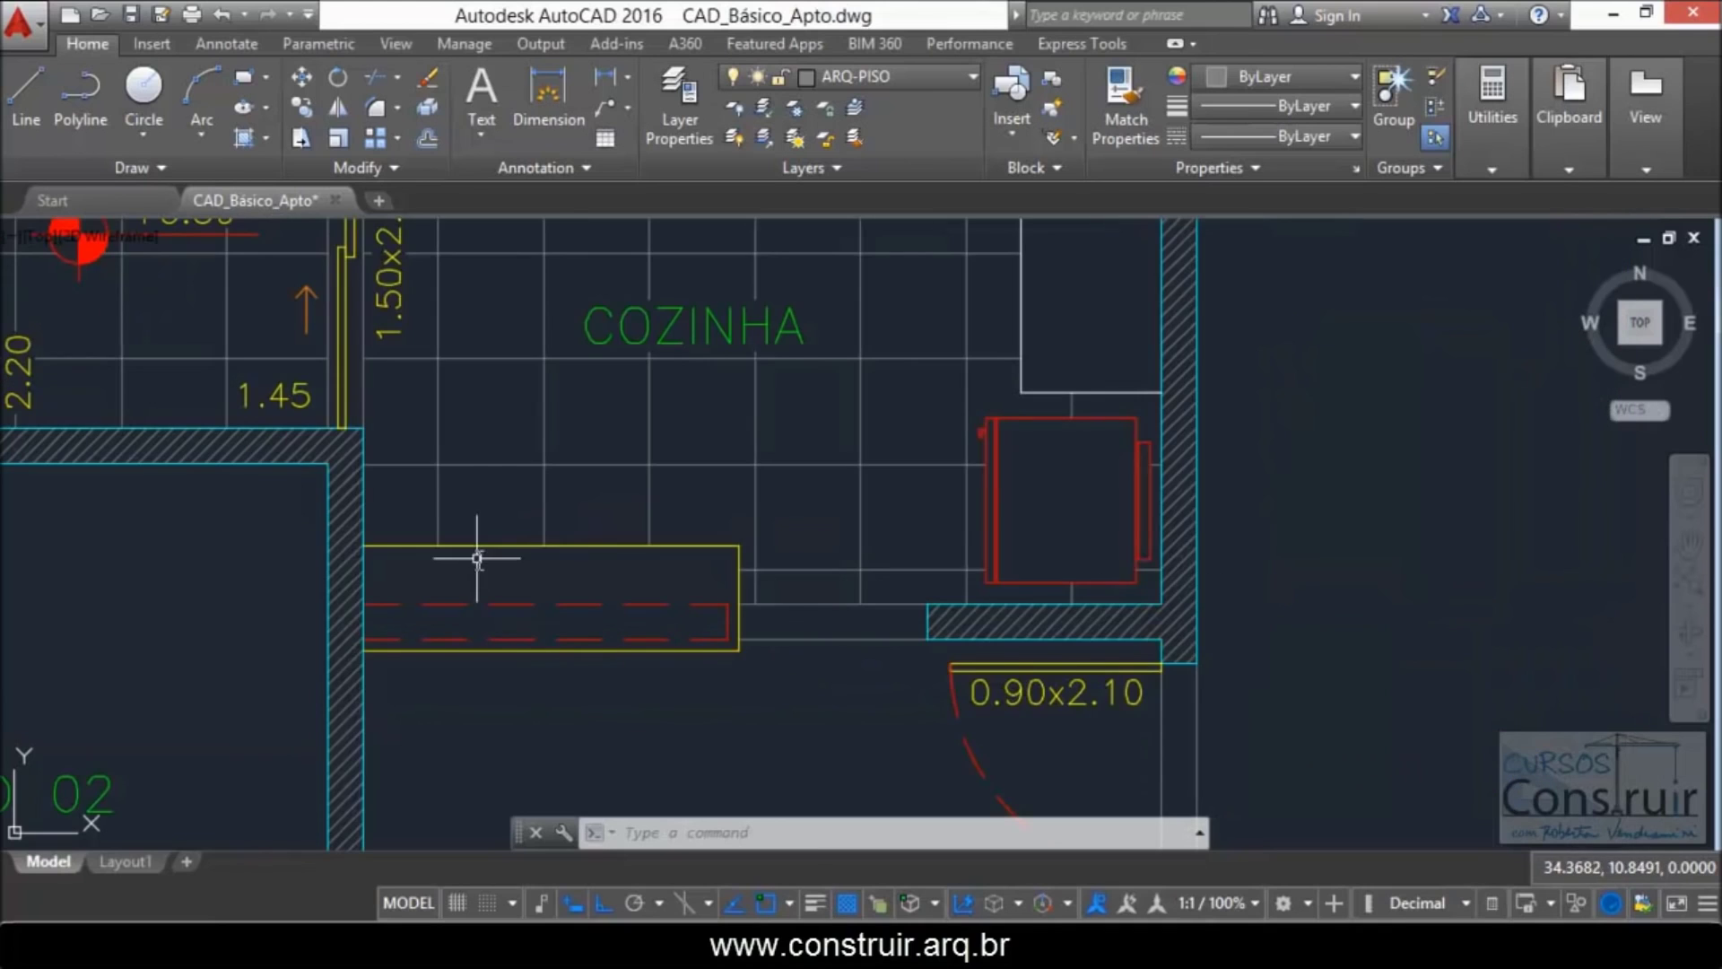
Step: Move the kitchen hatch origin to the counter corner and review the result
{"action": "left_click", "coordinate": [465, 465]}
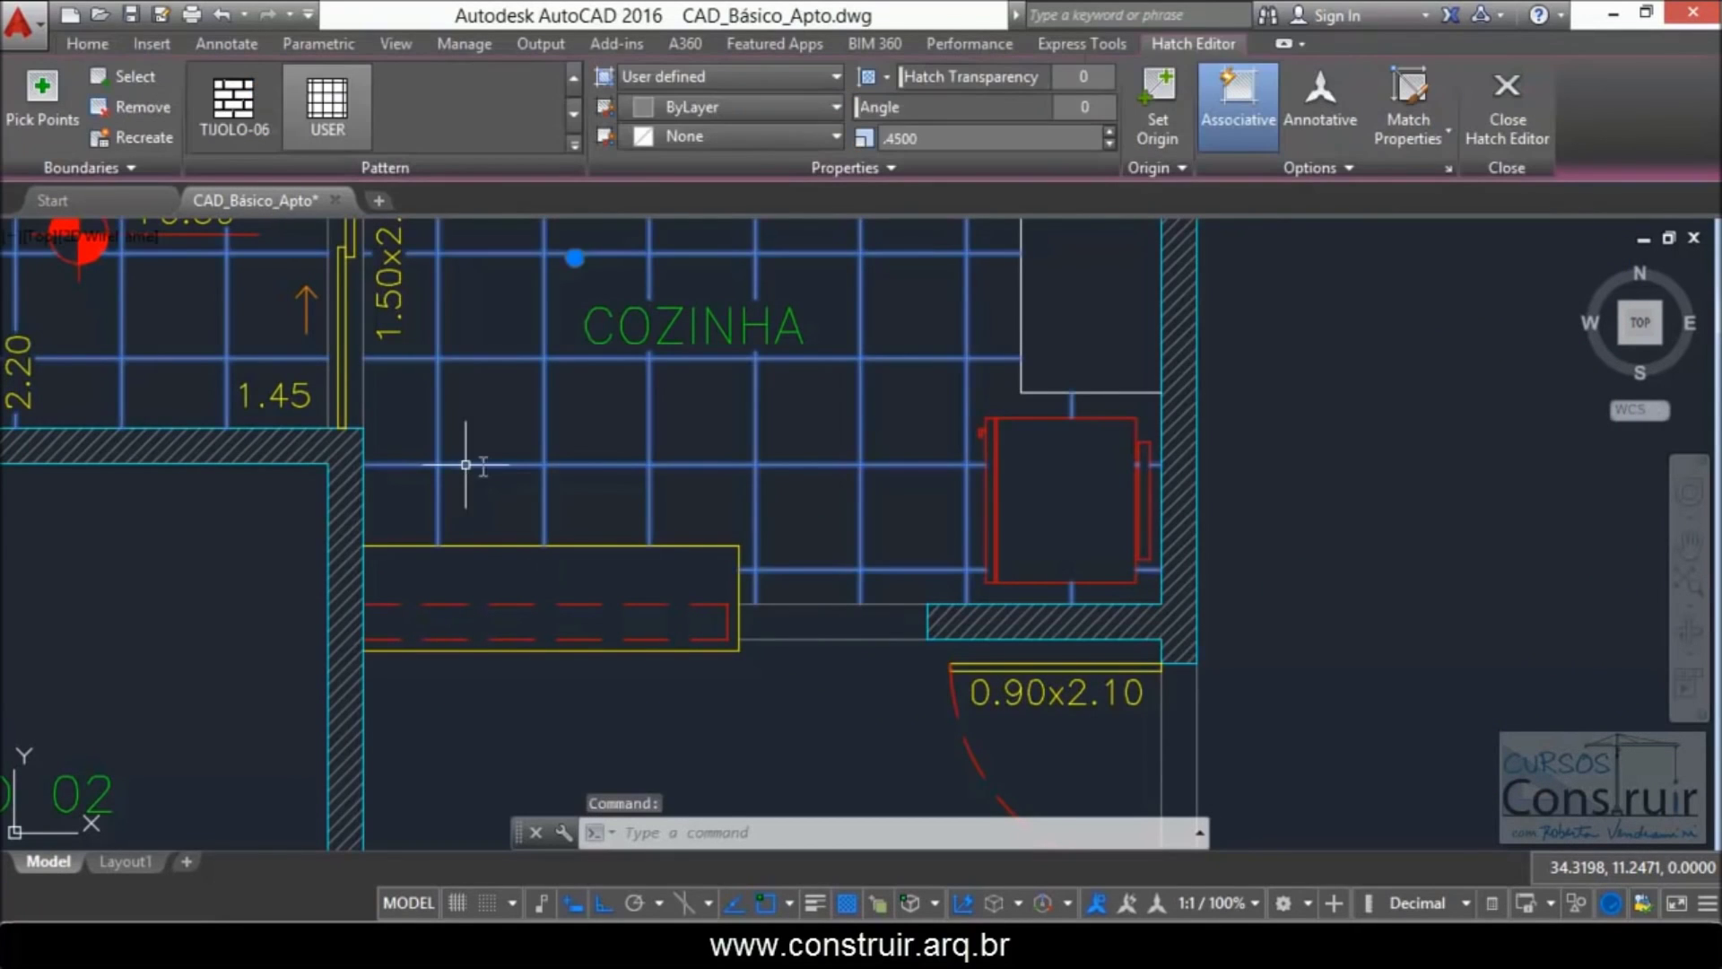
{"action": "left_click", "coordinate": [1154, 100]}
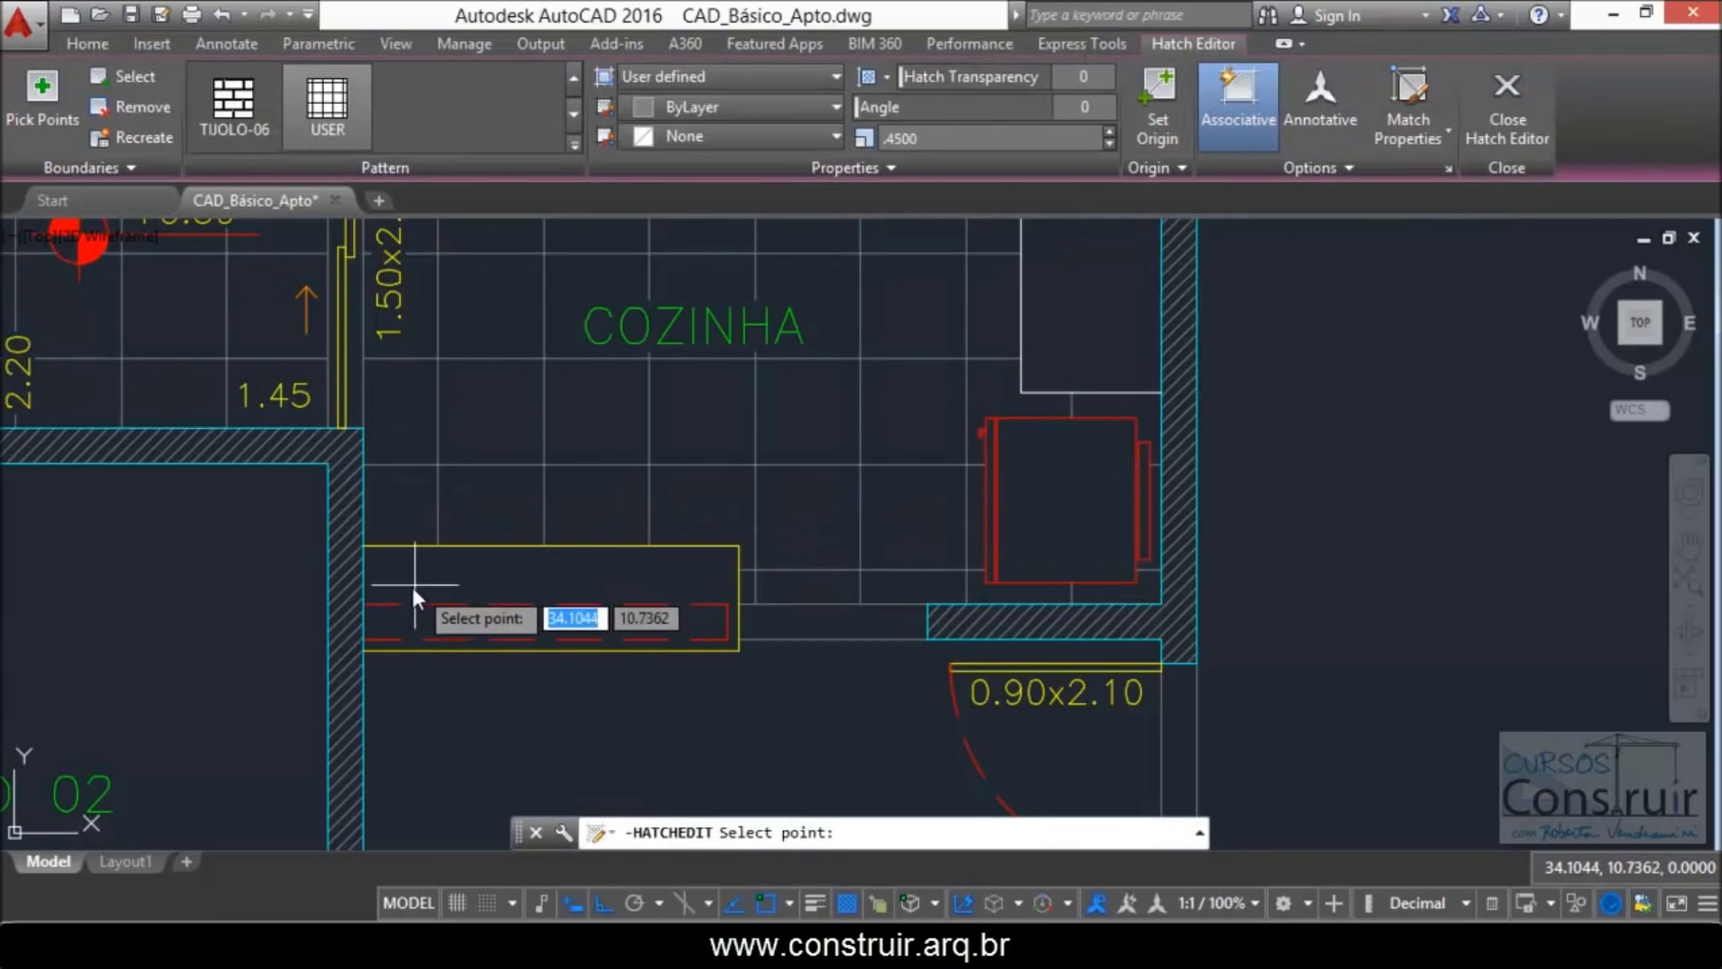
{"action": "scroll", "coordinate": [389, 620], "scroll_direction": "up", "scroll_amount": 4}
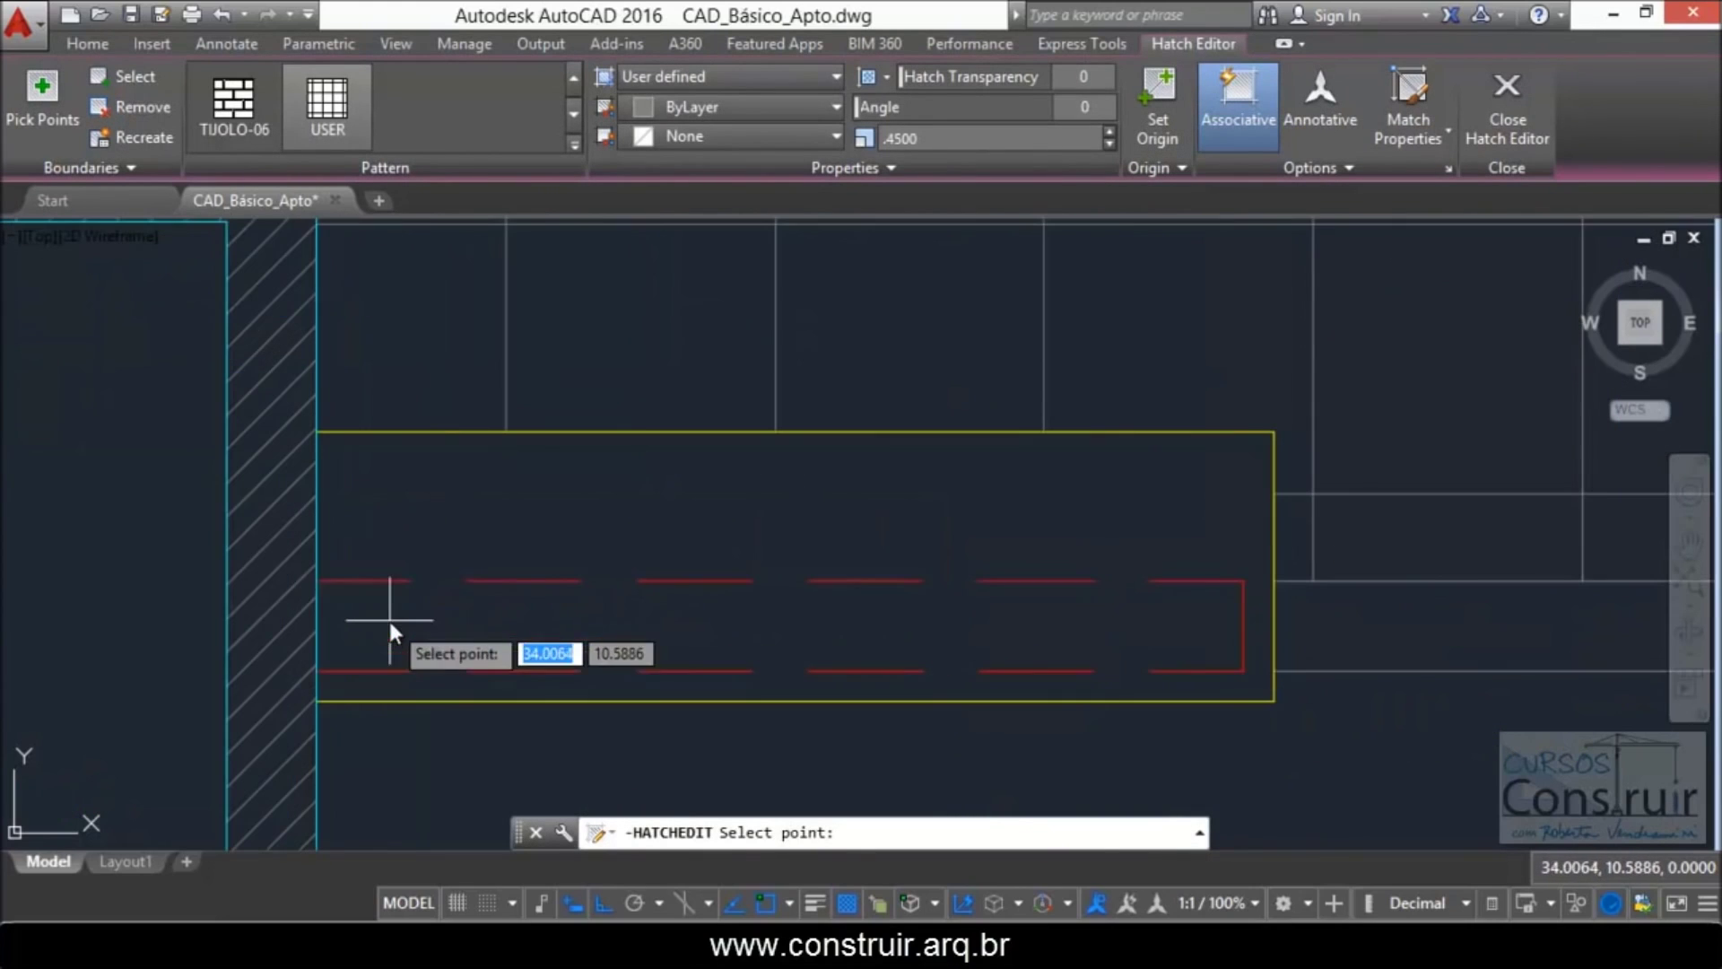
{"action": "left_click", "coordinate": [312, 585]}
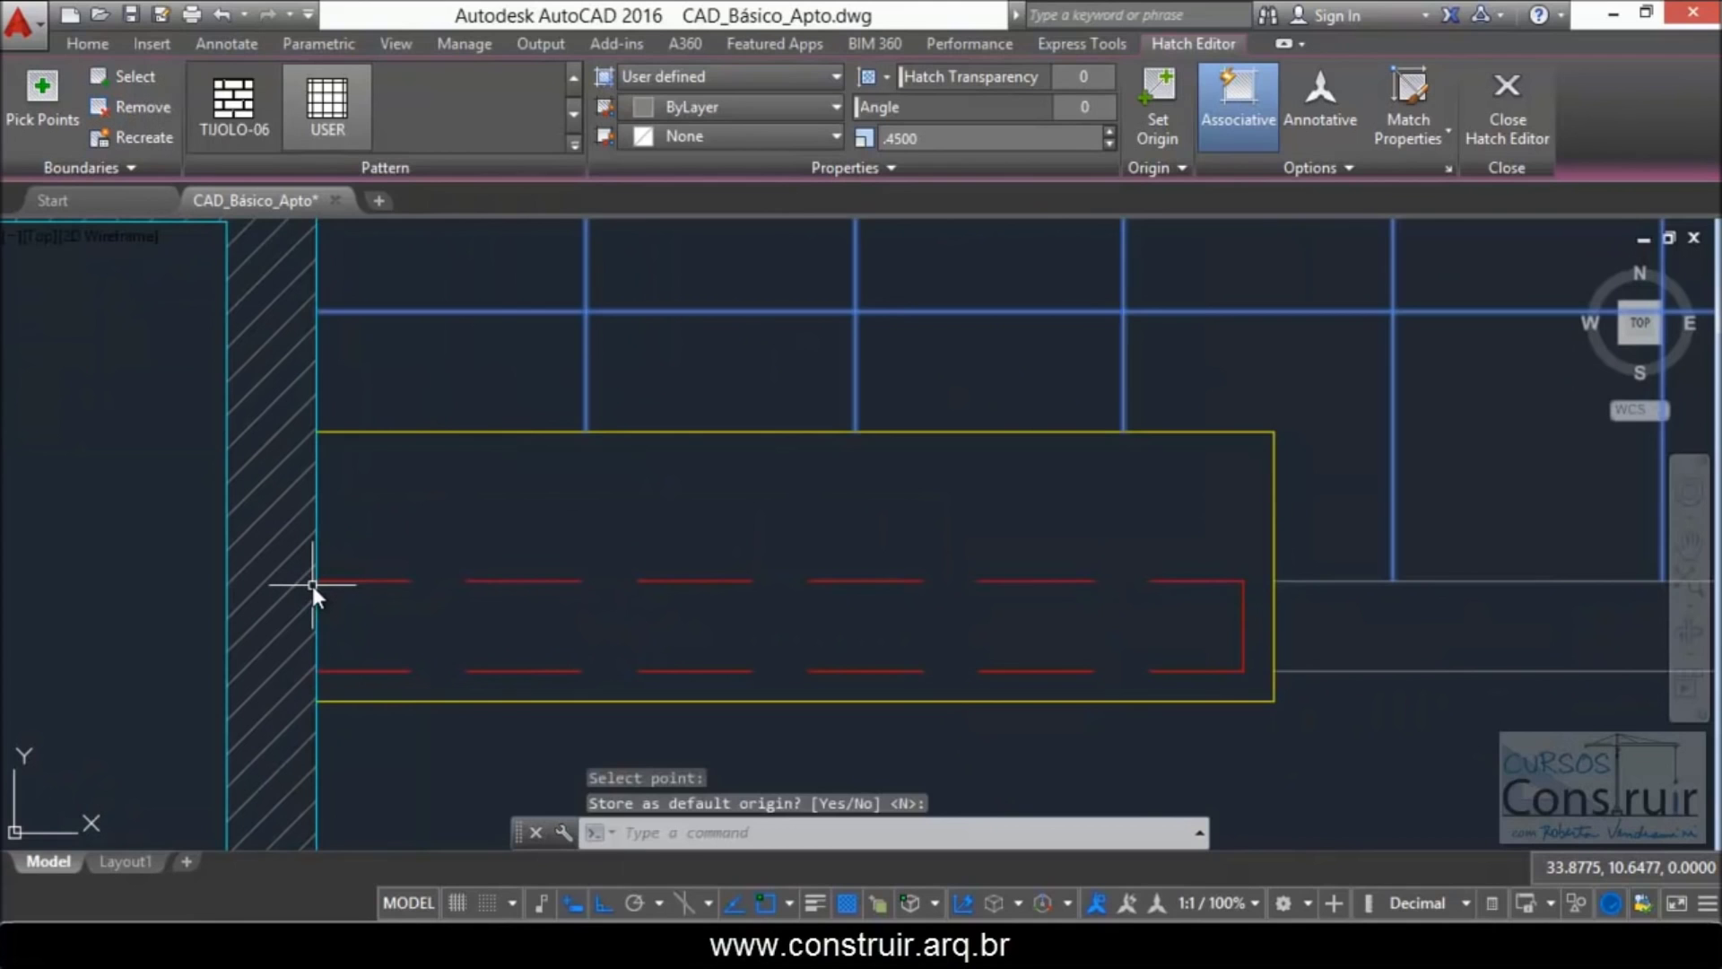
{"action": "key", "text": "Escape"}
{"action": "scroll", "coordinate": [528, 523], "scroll_direction": "down", "scroll_amount": 2}
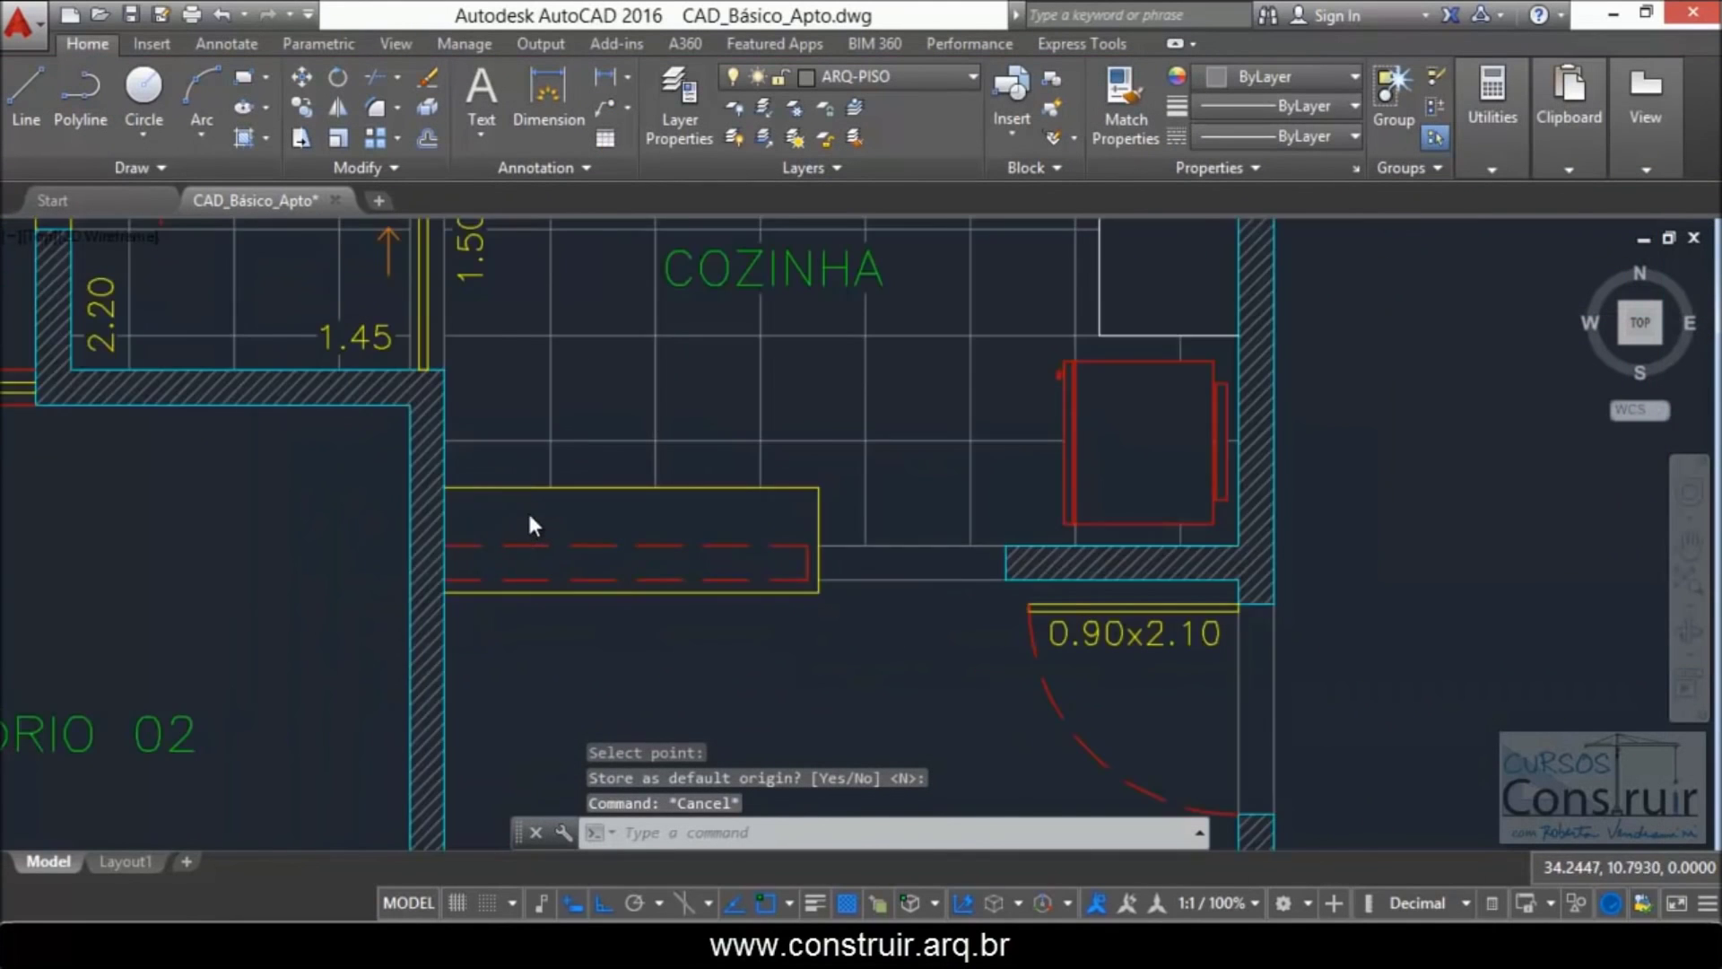
{"action": "scroll", "coordinate": [836, 536], "scroll_direction": "up", "scroll_amount": 2}
{"action": "scroll", "coordinate": [599, 568], "scroll_direction": "down", "scroll_amount": 2}
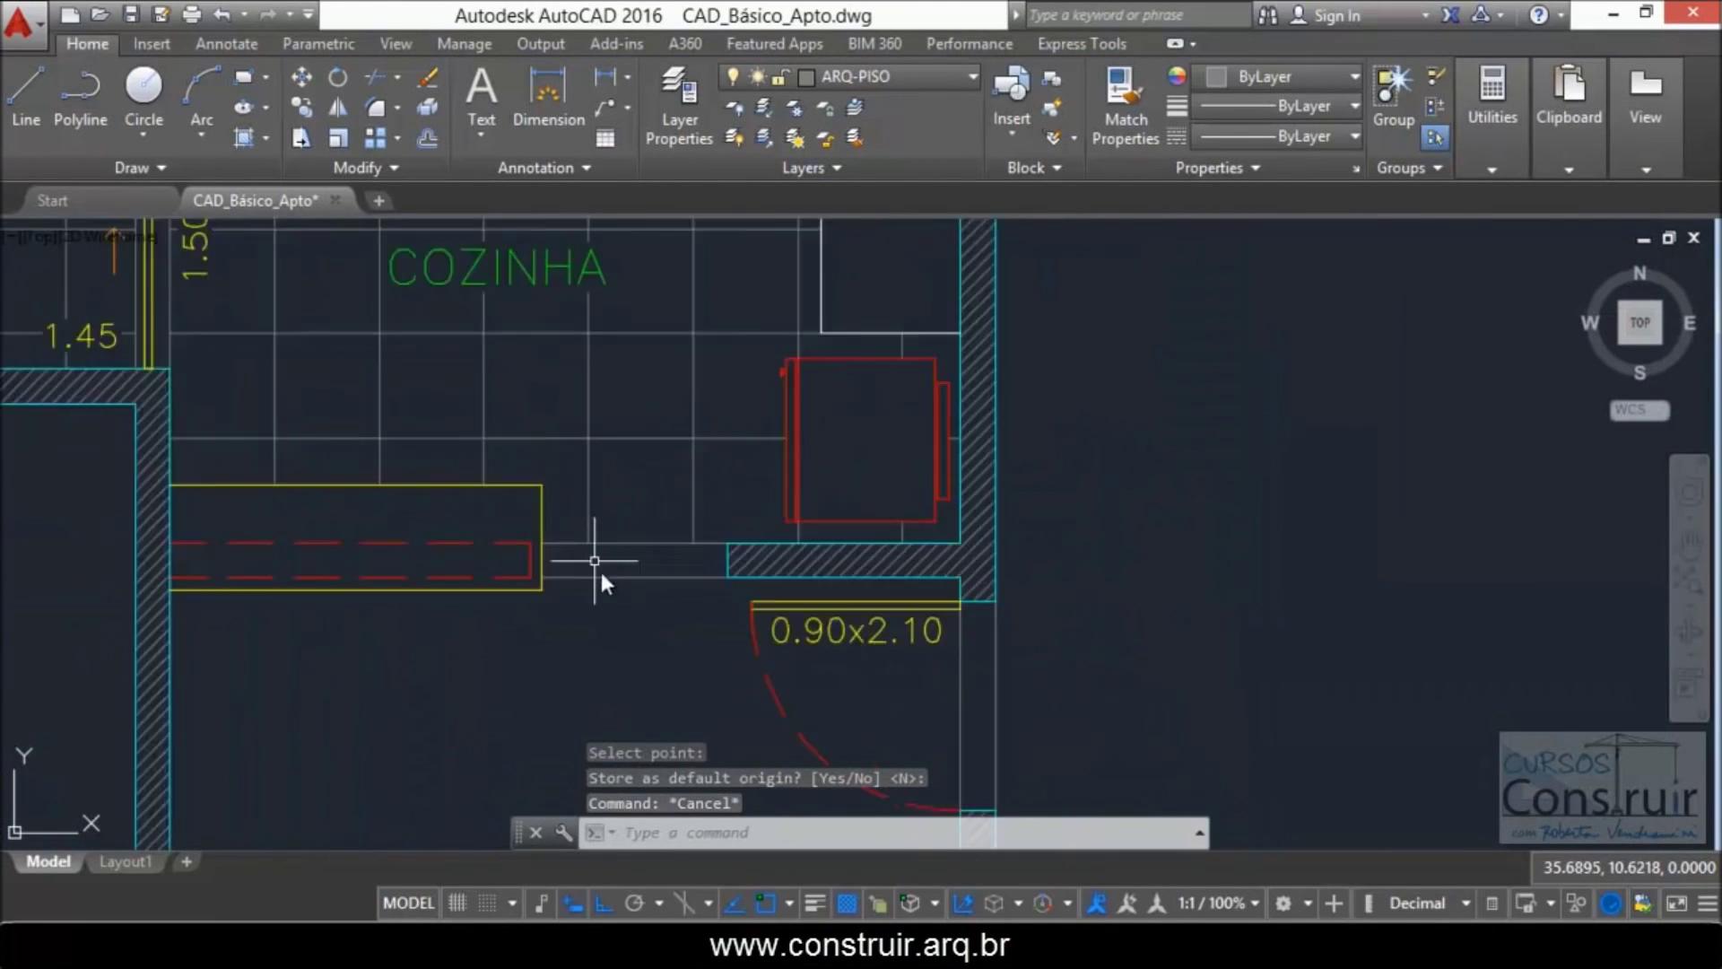
{"action": "scroll", "coordinate": [599, 568], "scroll_direction": "down", "scroll_amount": 4}
{"action": "scroll", "coordinate": [368, 364], "scroll_direction": "up", "scroll_amount": 3}
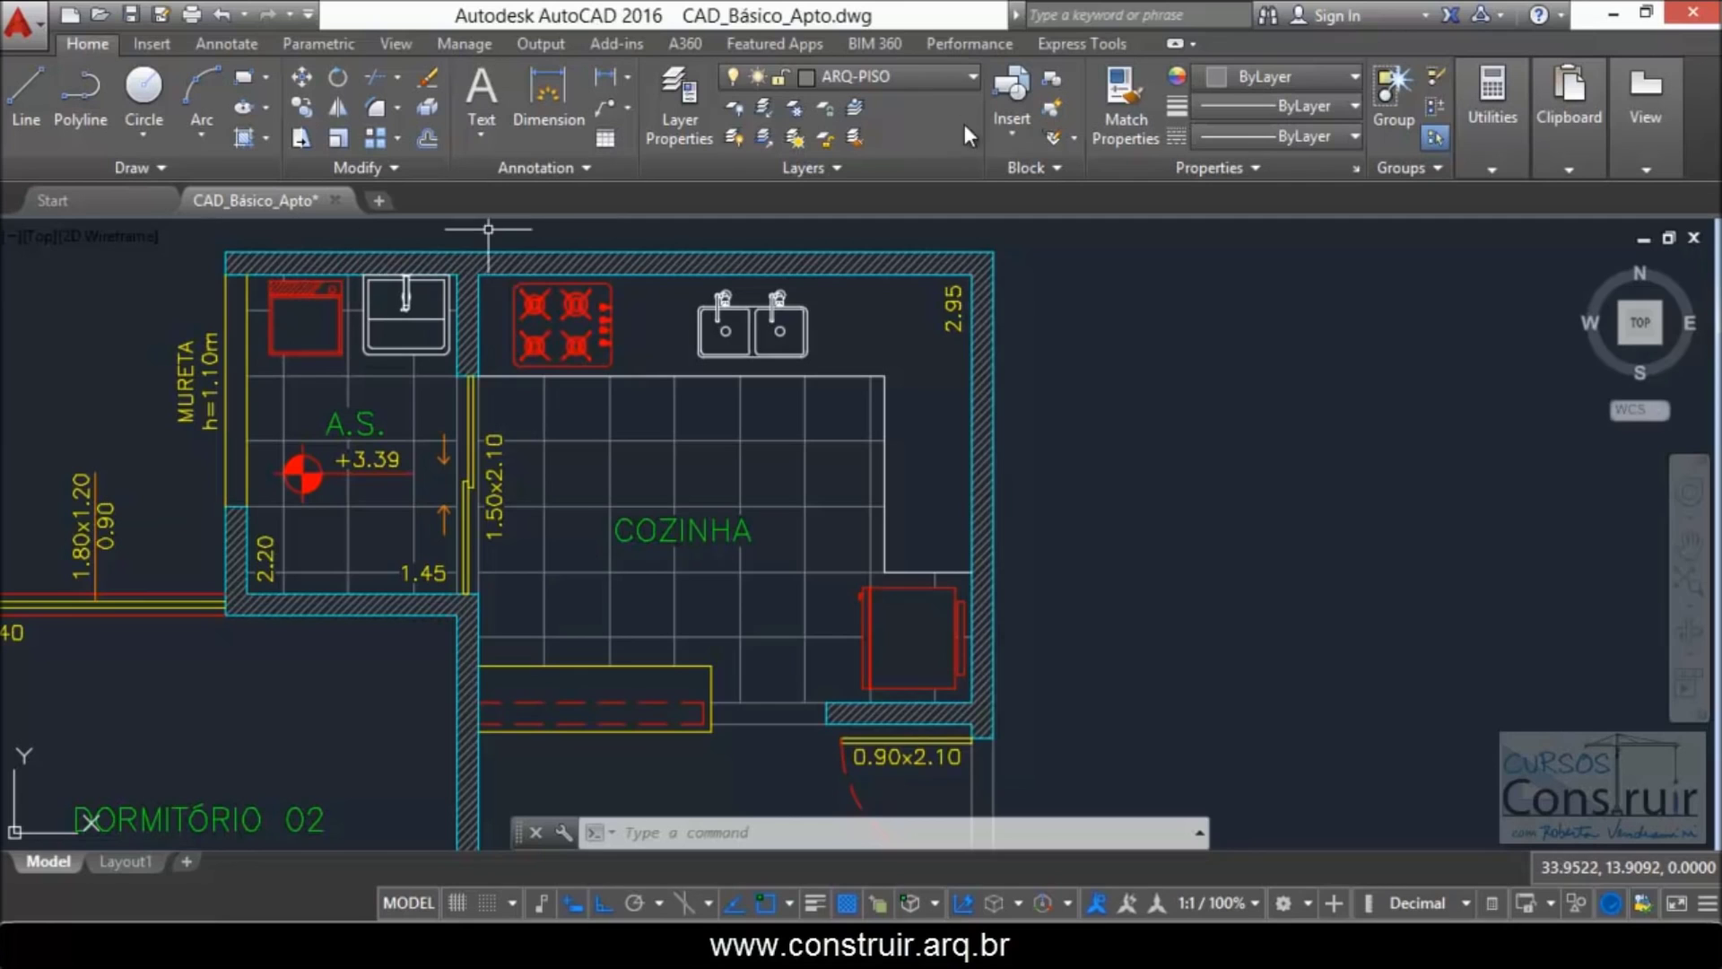
Step: Set ARQ-POLYLINE as the current layer and zoom out over the plan
{"action": "left_click", "coordinate": [956, 76]}
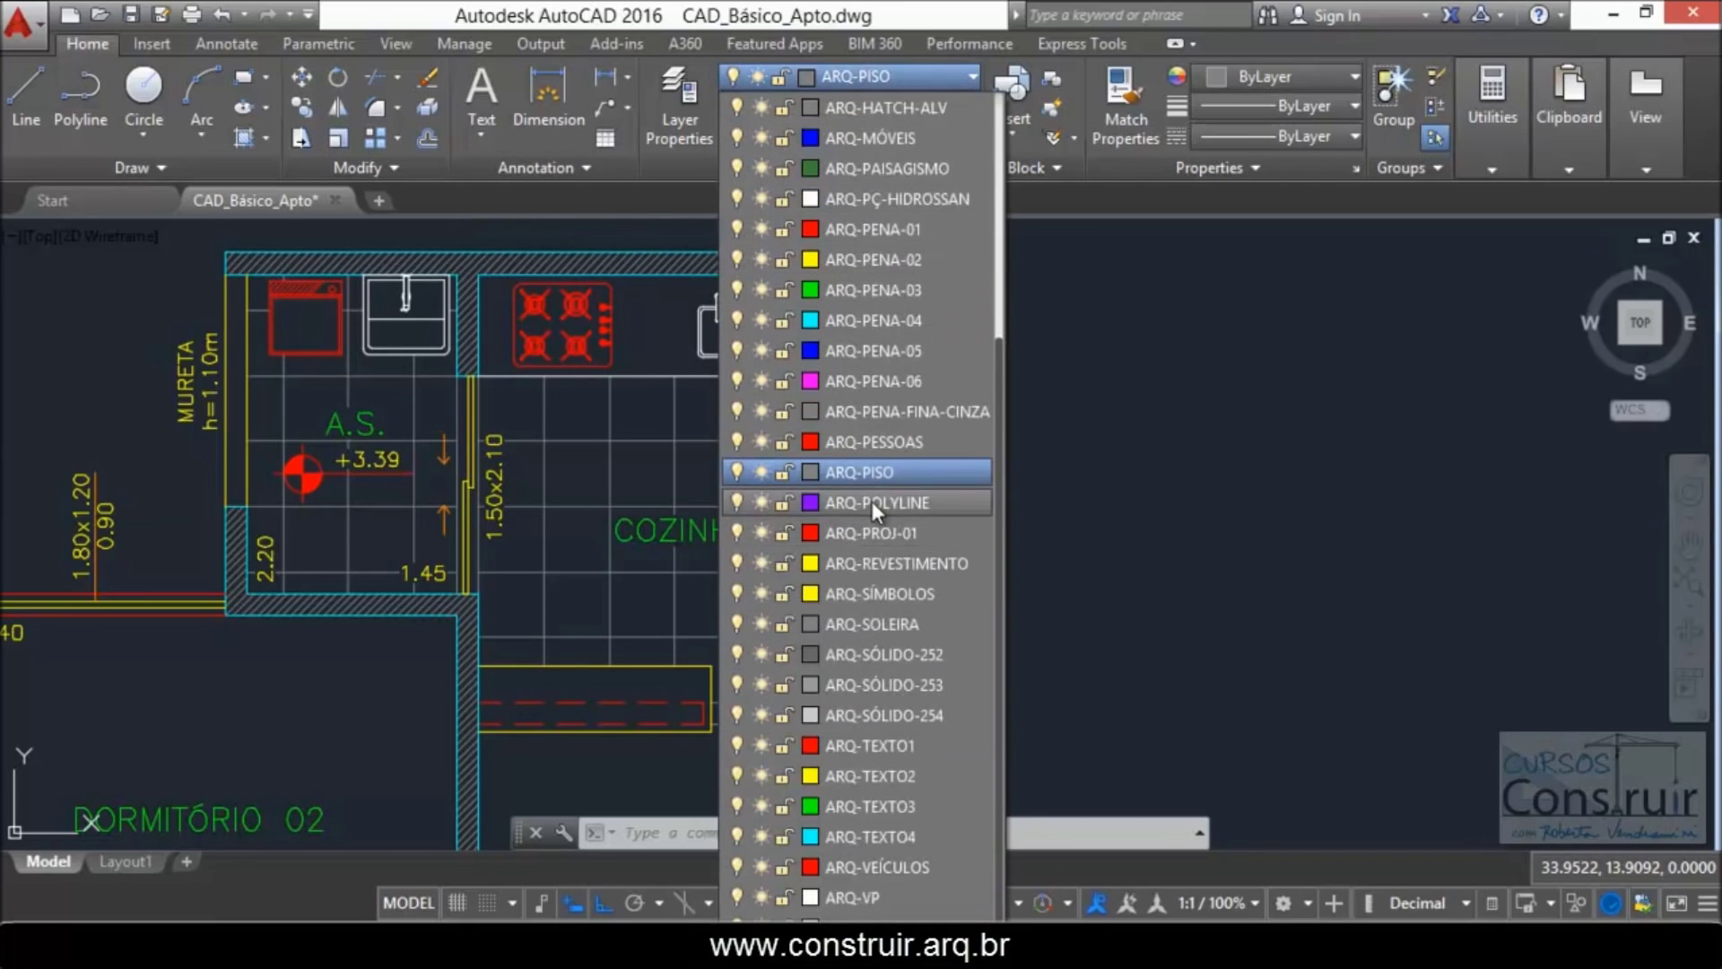
{"action": "left_click", "coordinate": [872, 503]}
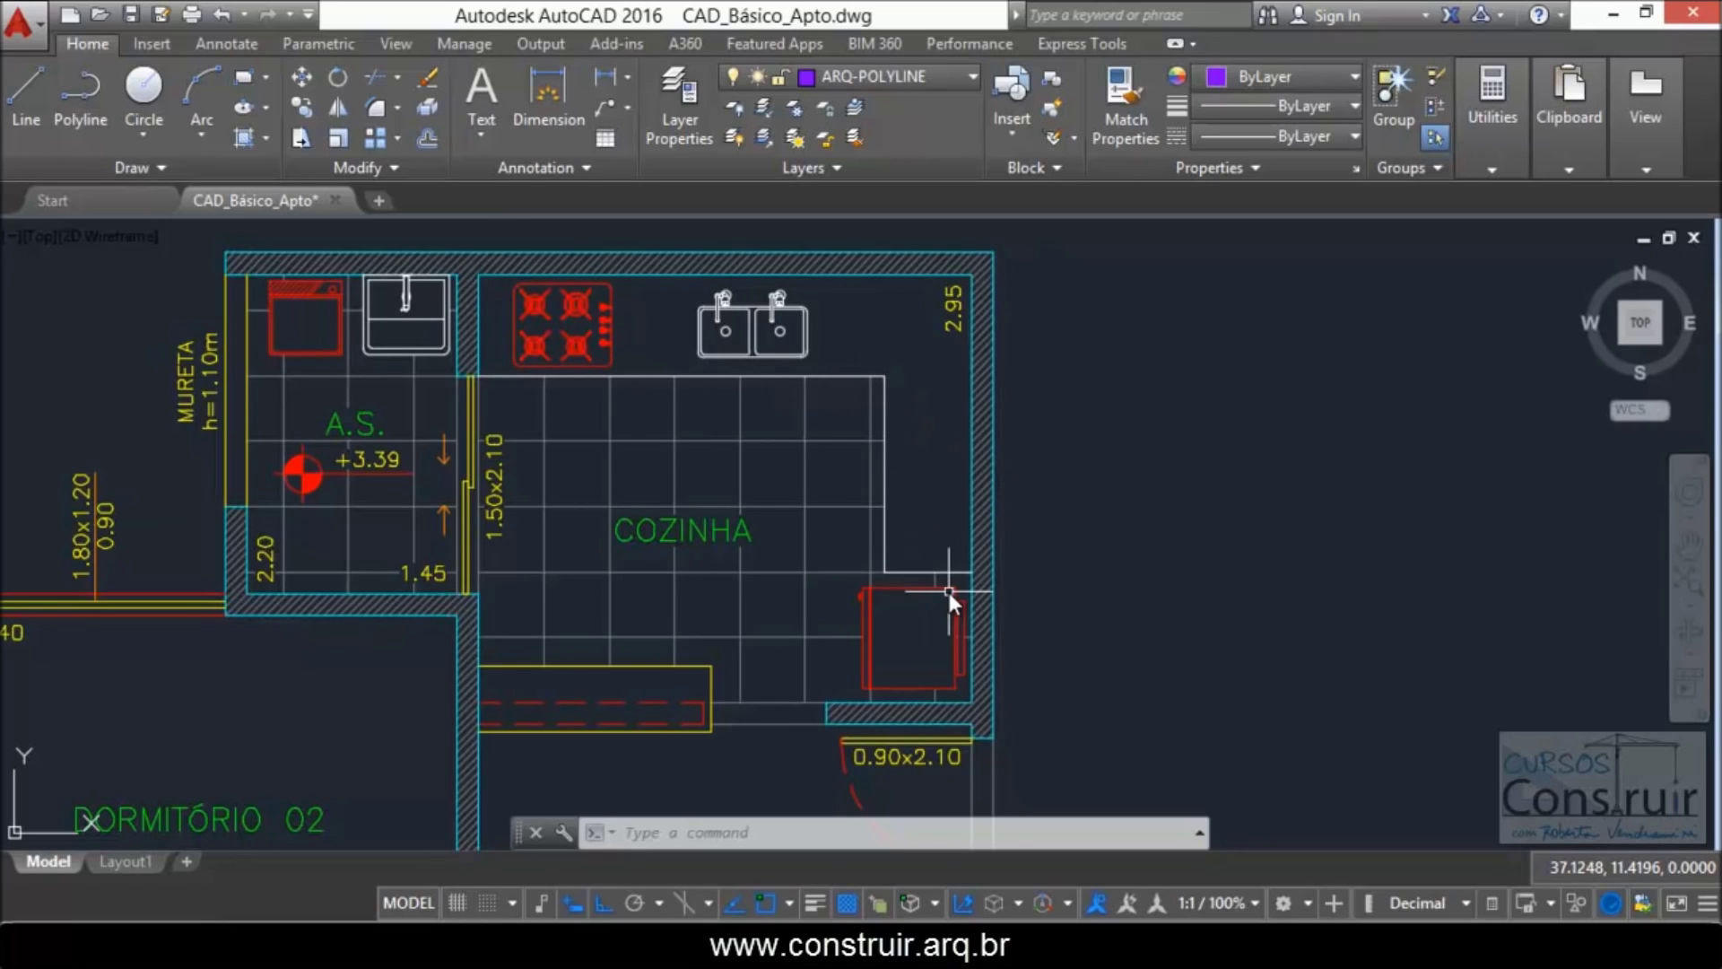
{"action": "scroll", "coordinate": [247, 376], "scroll_direction": "down", "scroll_amount": 2}
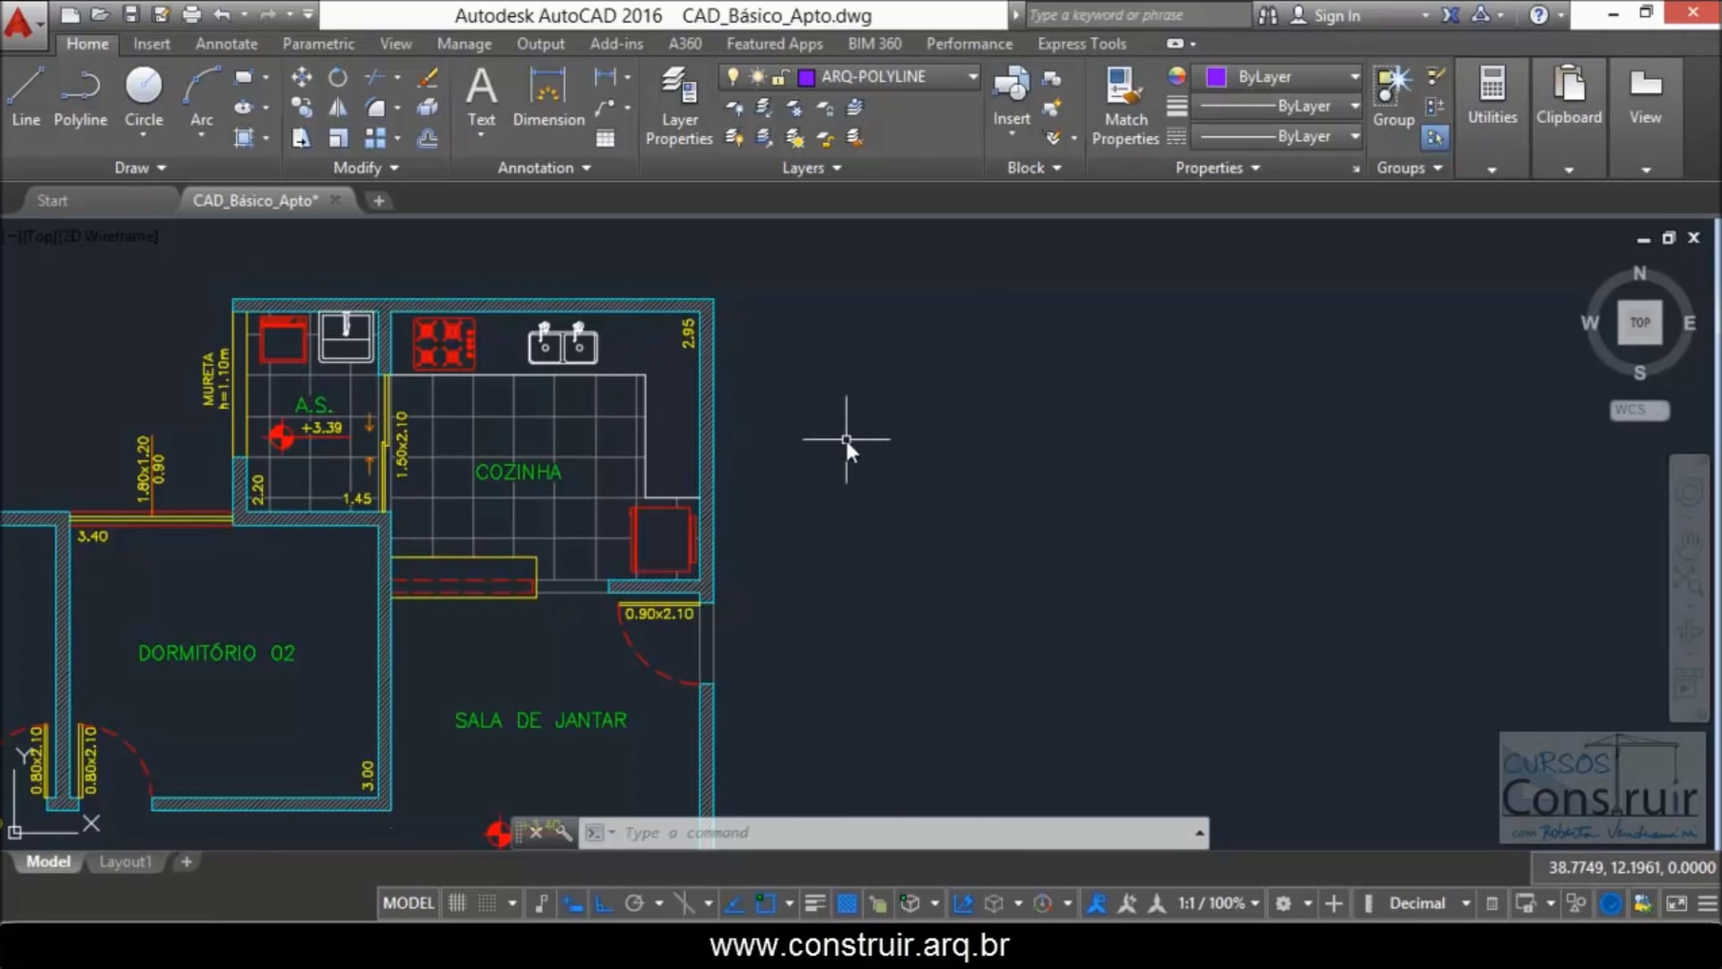
{"action": "scroll", "coordinate": [578, 269], "scroll_direction": "down", "scroll_amount": 4}
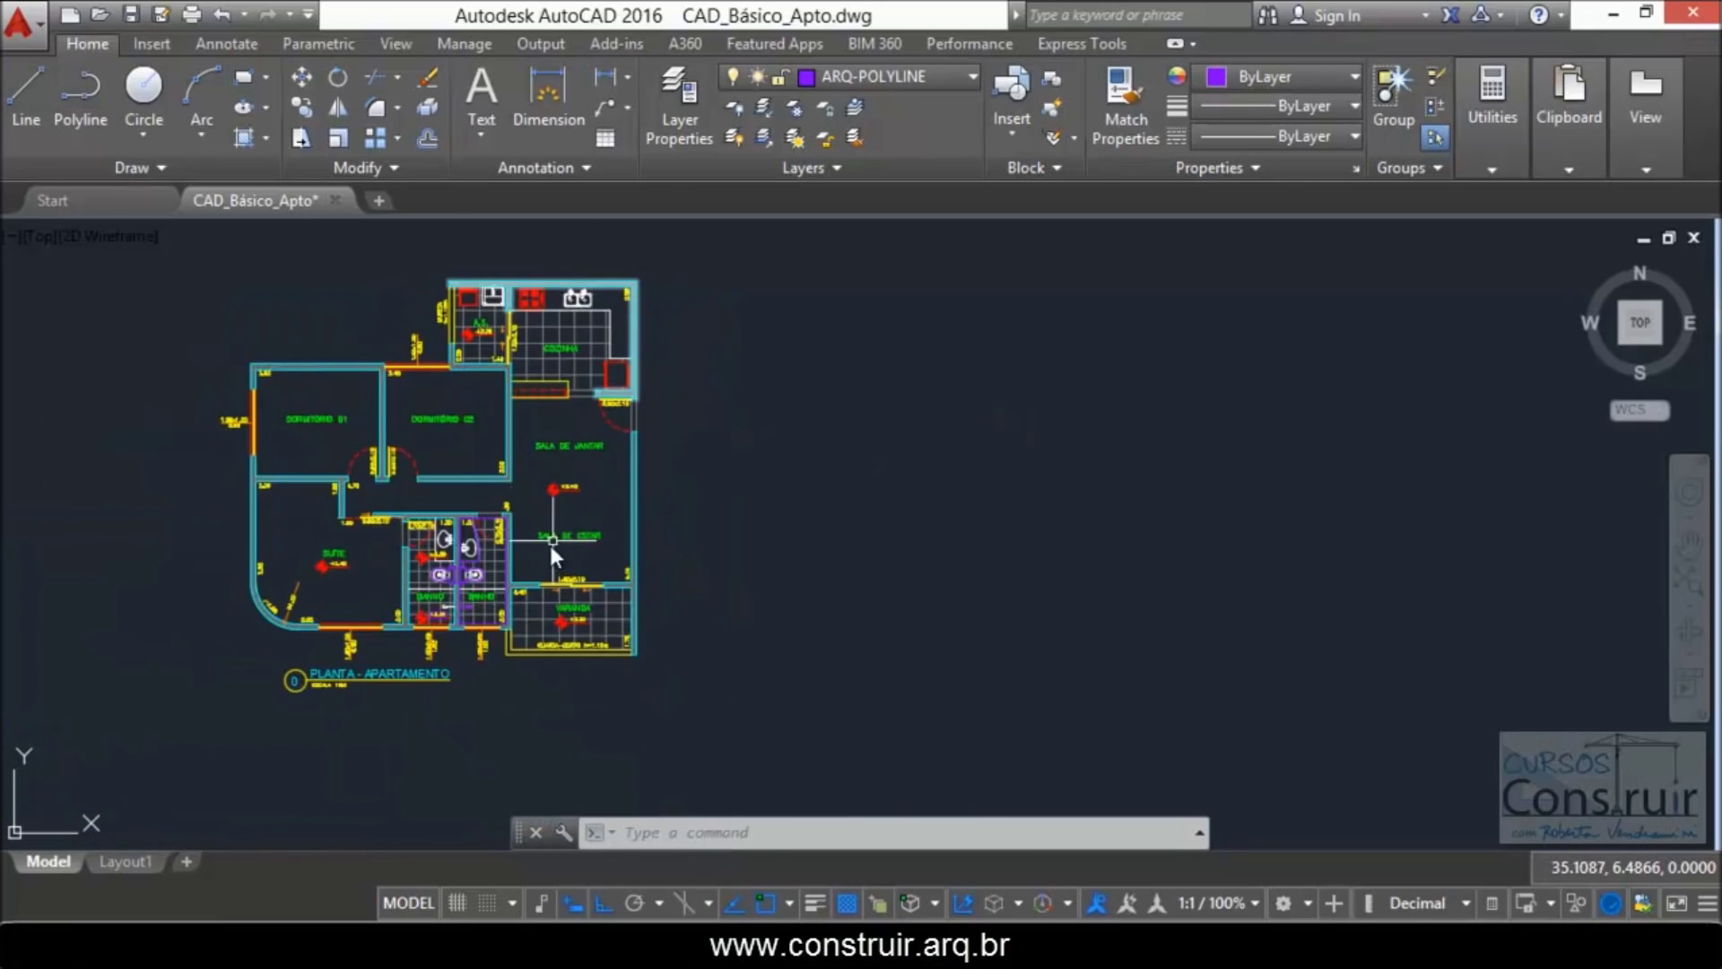
Step: Select the right BANHO's outline, fixtures, BANHO label, 3.00 dimension and door to copy
{"action": "scroll", "coordinate": [417, 643], "scroll_direction": "up", "scroll_amount": 4}
{"action": "scroll", "coordinate": [377, 713], "scroll_direction": "up", "scroll_amount": 2}
{"action": "type", "text": "co"}
{"action": "key", "text": "Return"}
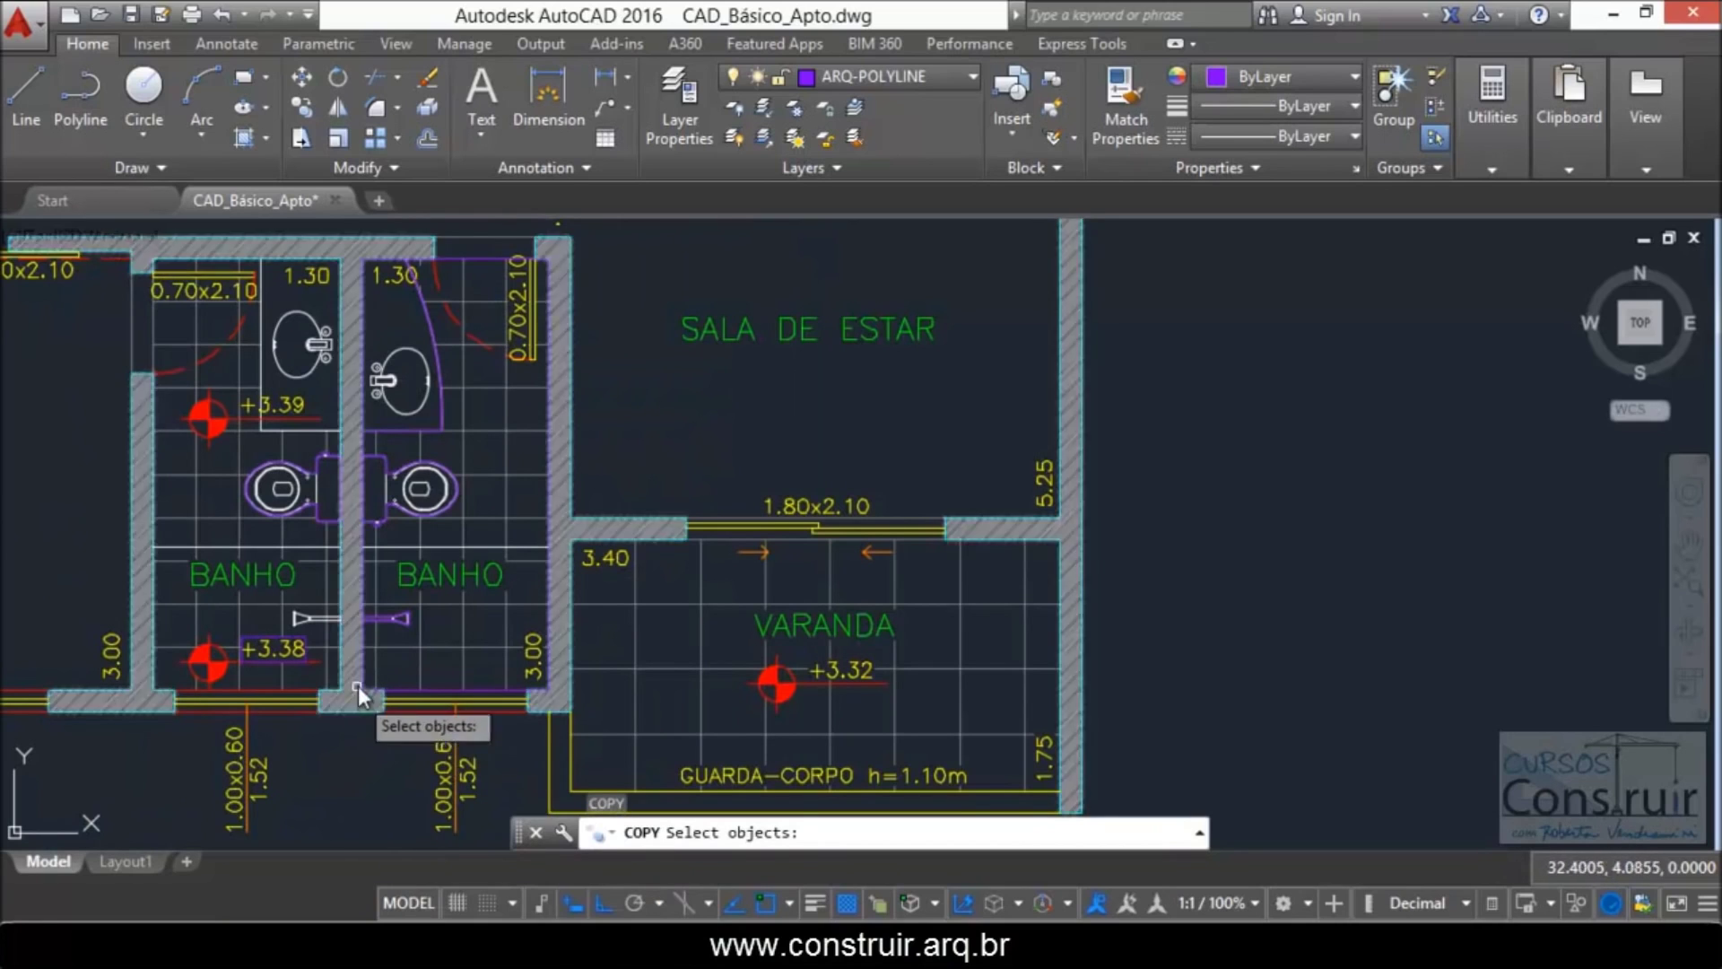
{"action": "left_click", "coordinate": [396, 688]}
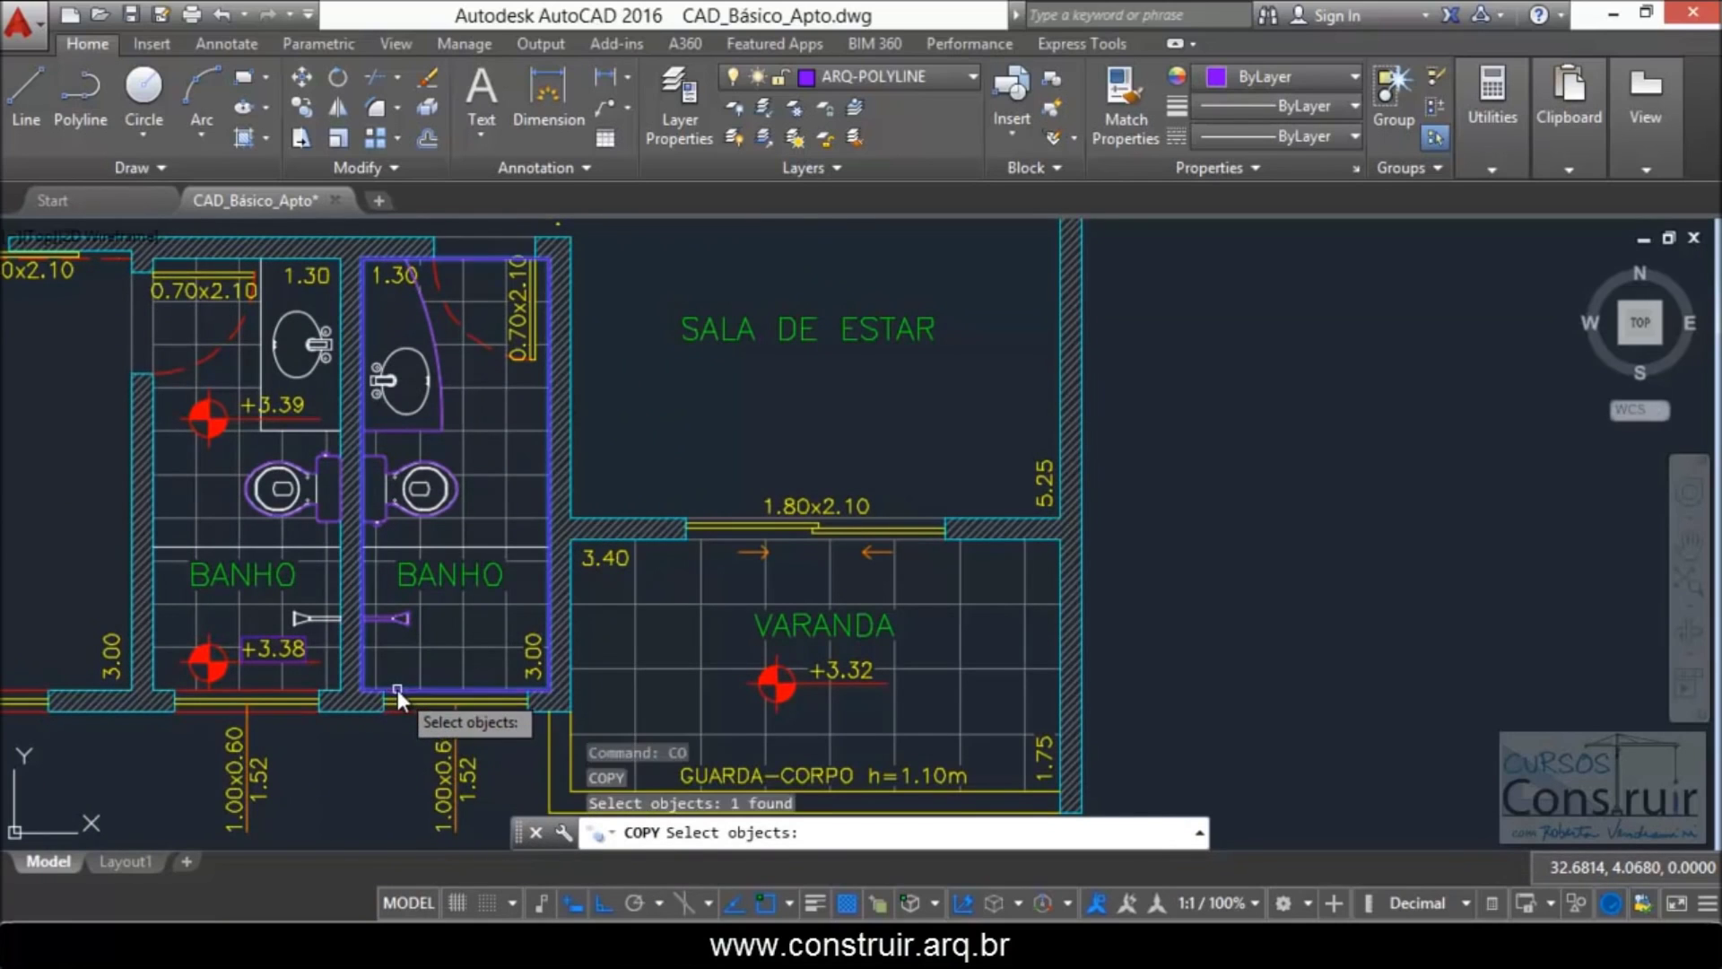
{"action": "left_click", "coordinate": [385, 623]}
{"action": "left_click", "coordinate": [385, 518]}
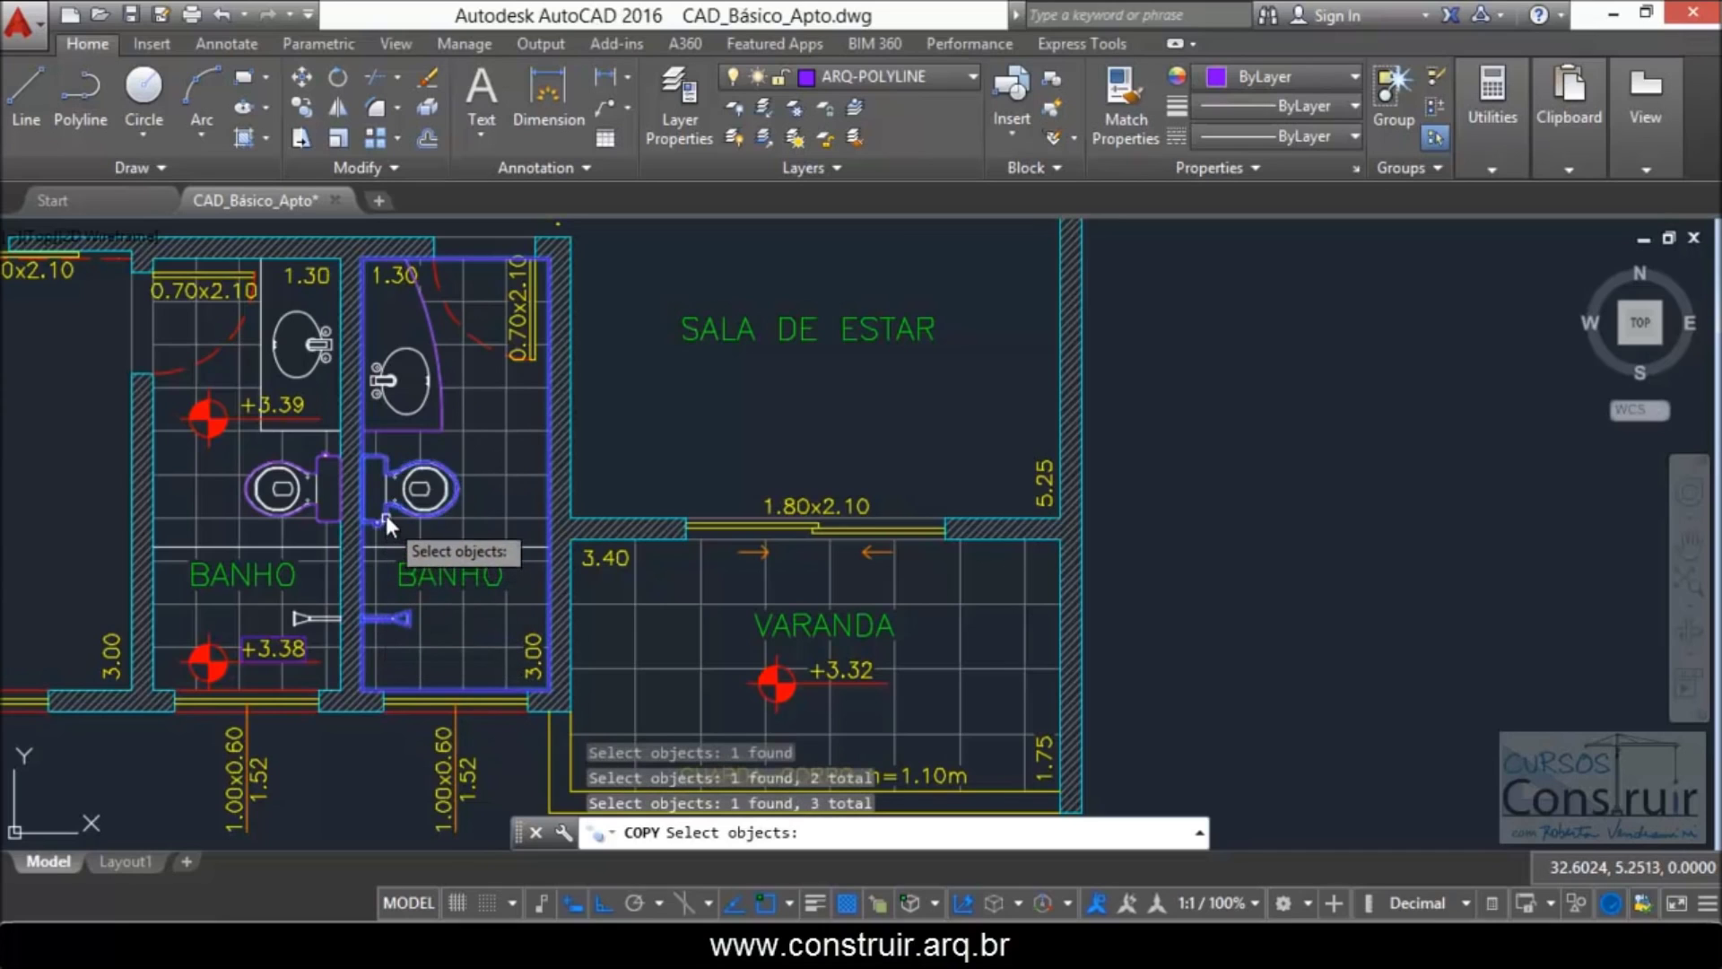
{"action": "left_click", "coordinate": [405, 430]}
{"action": "left_click", "coordinate": [444, 407]}
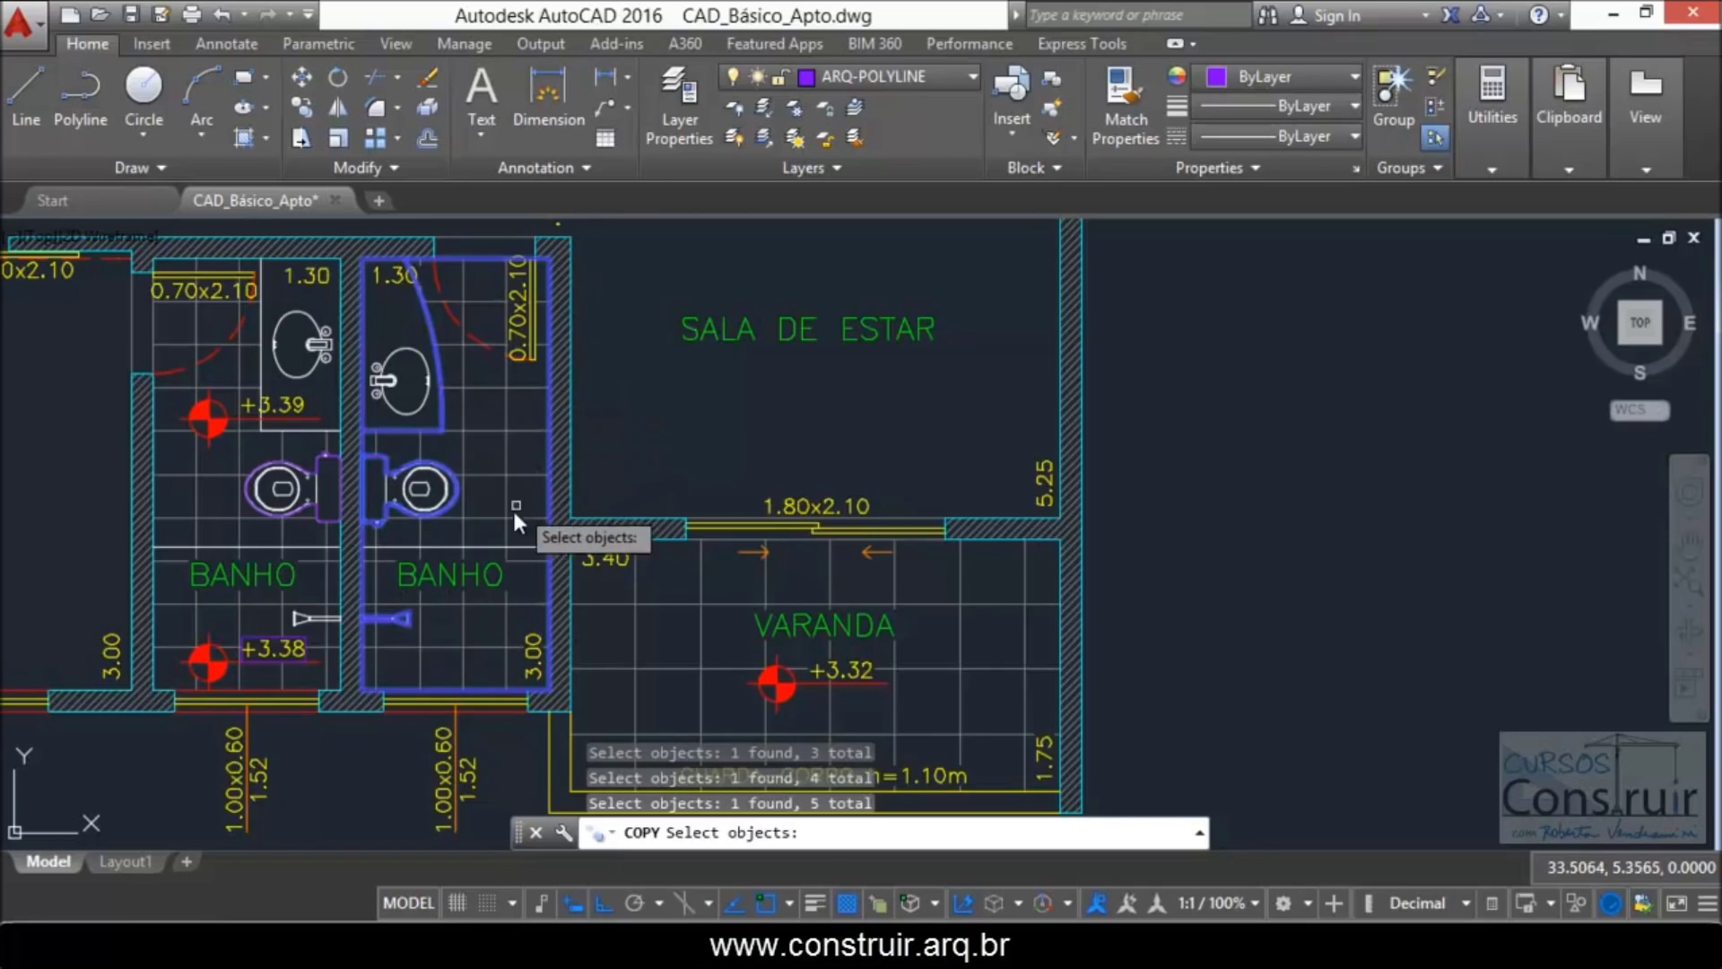
{"action": "left_click", "coordinate": [476, 576]}
{"action": "left_click", "coordinate": [540, 637]}
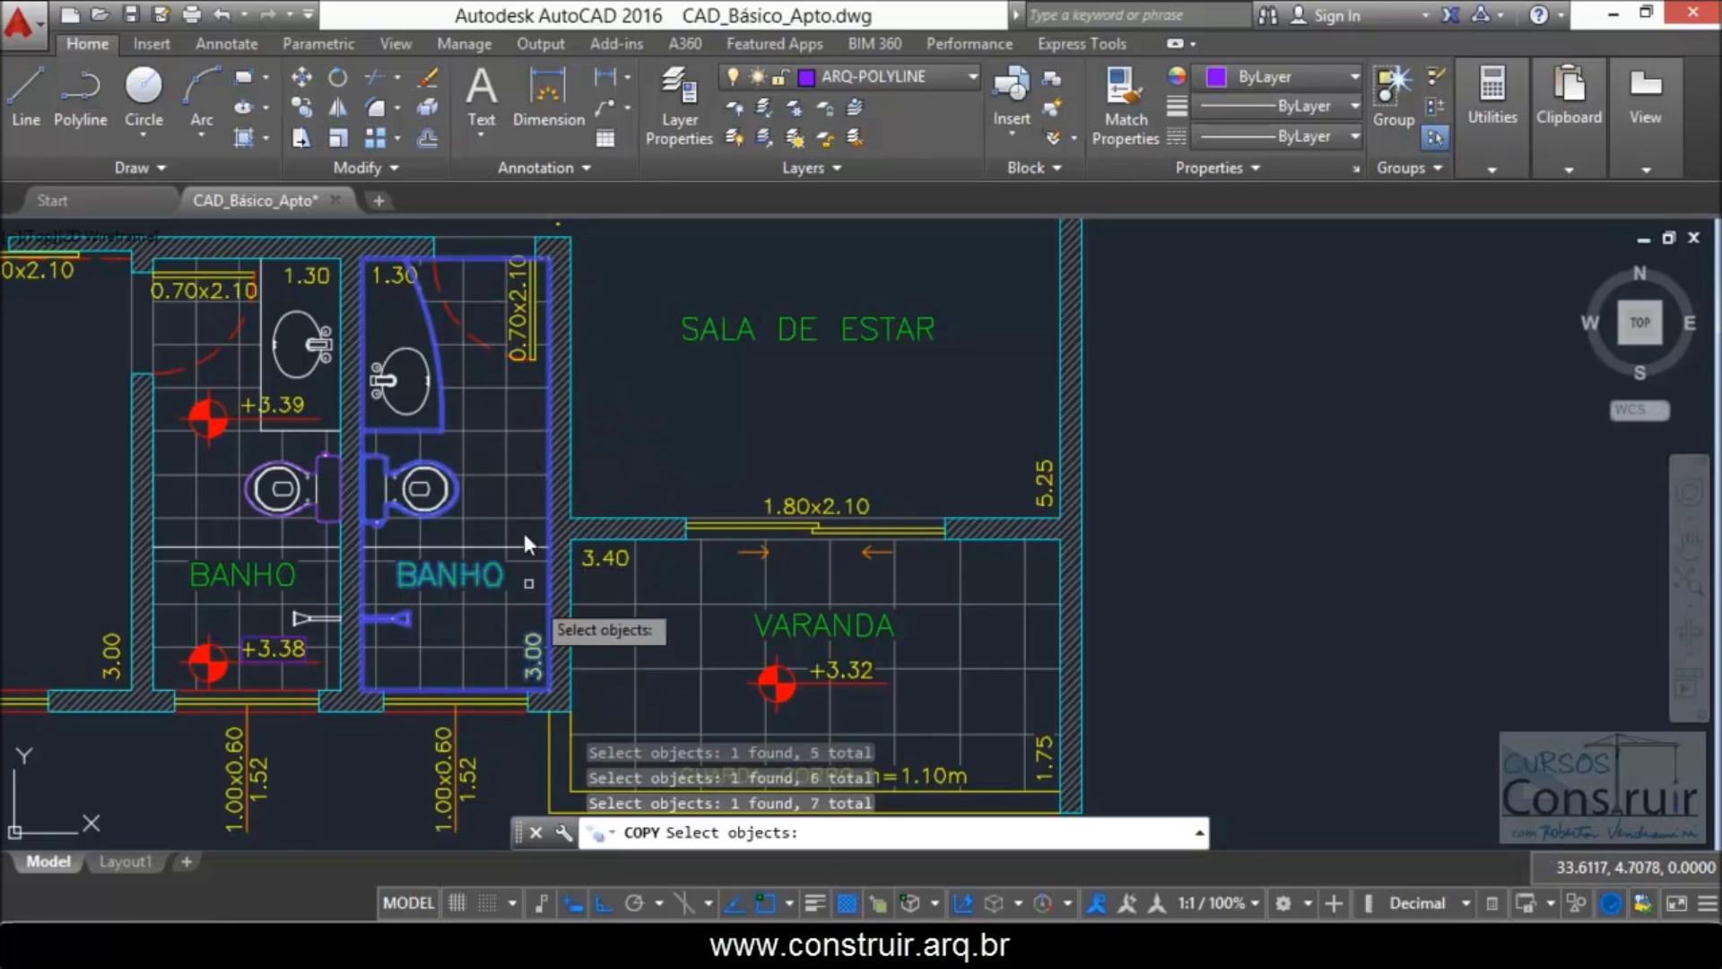
{"action": "left_click", "coordinate": [524, 315]}
{"action": "left_click", "coordinate": [533, 330]}
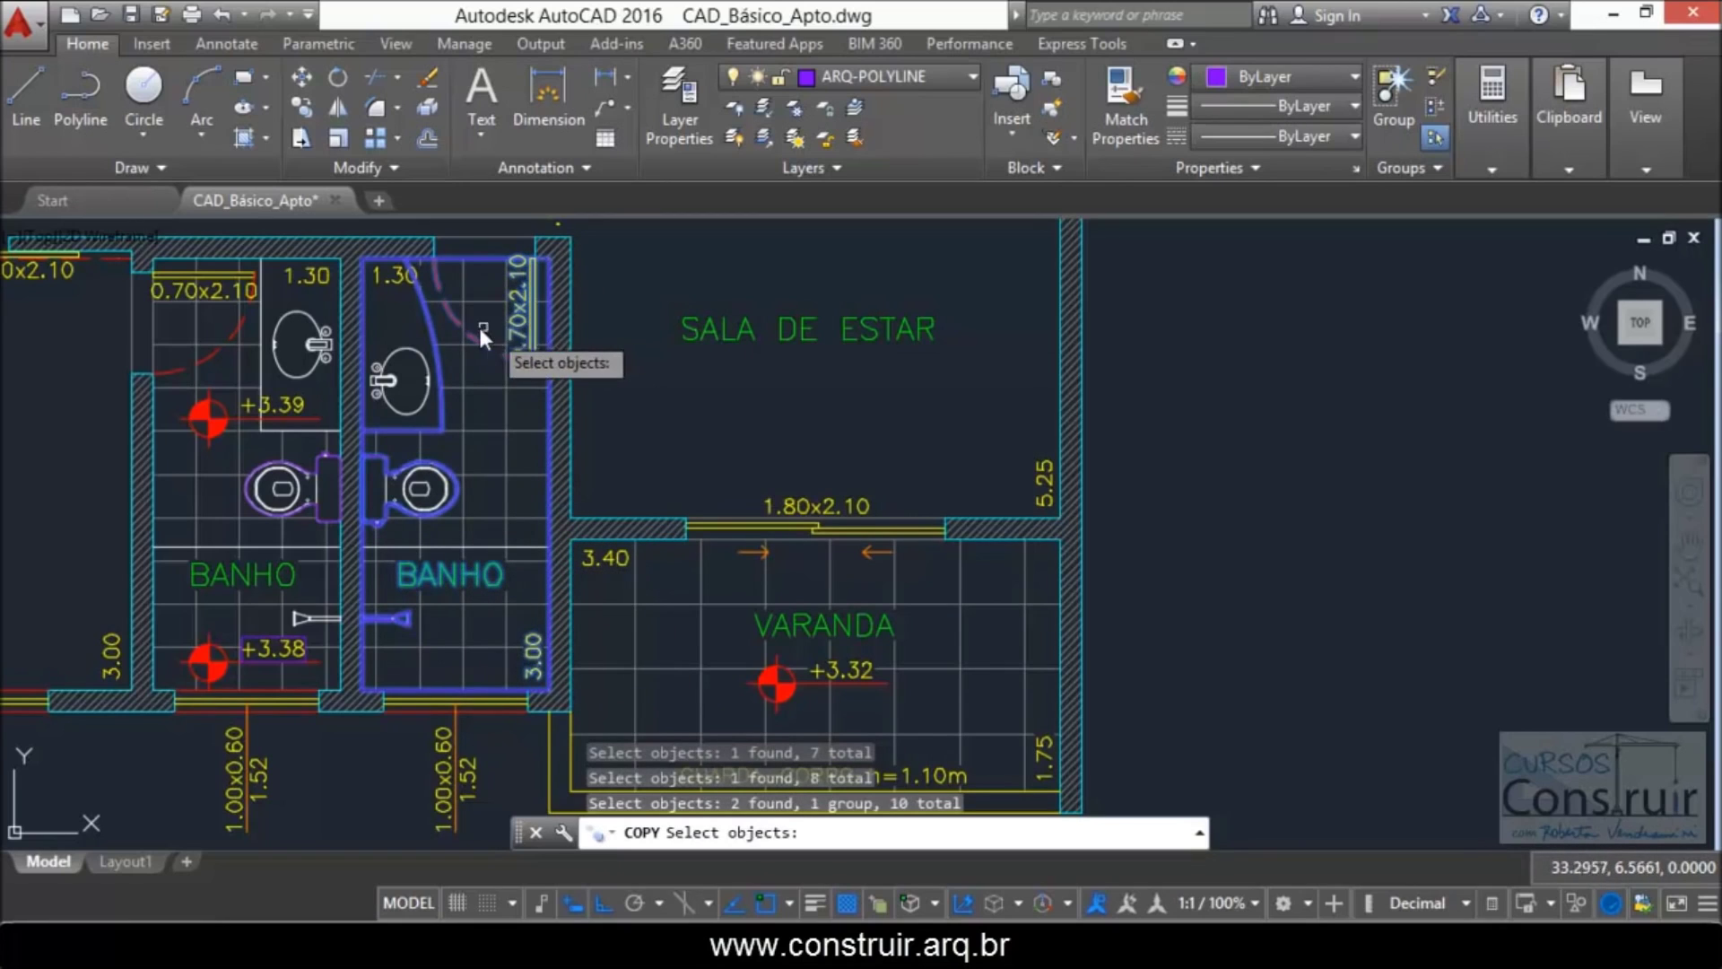
{"action": "left_click", "coordinate": [394, 277]}
{"action": "key", "text": "Return"}
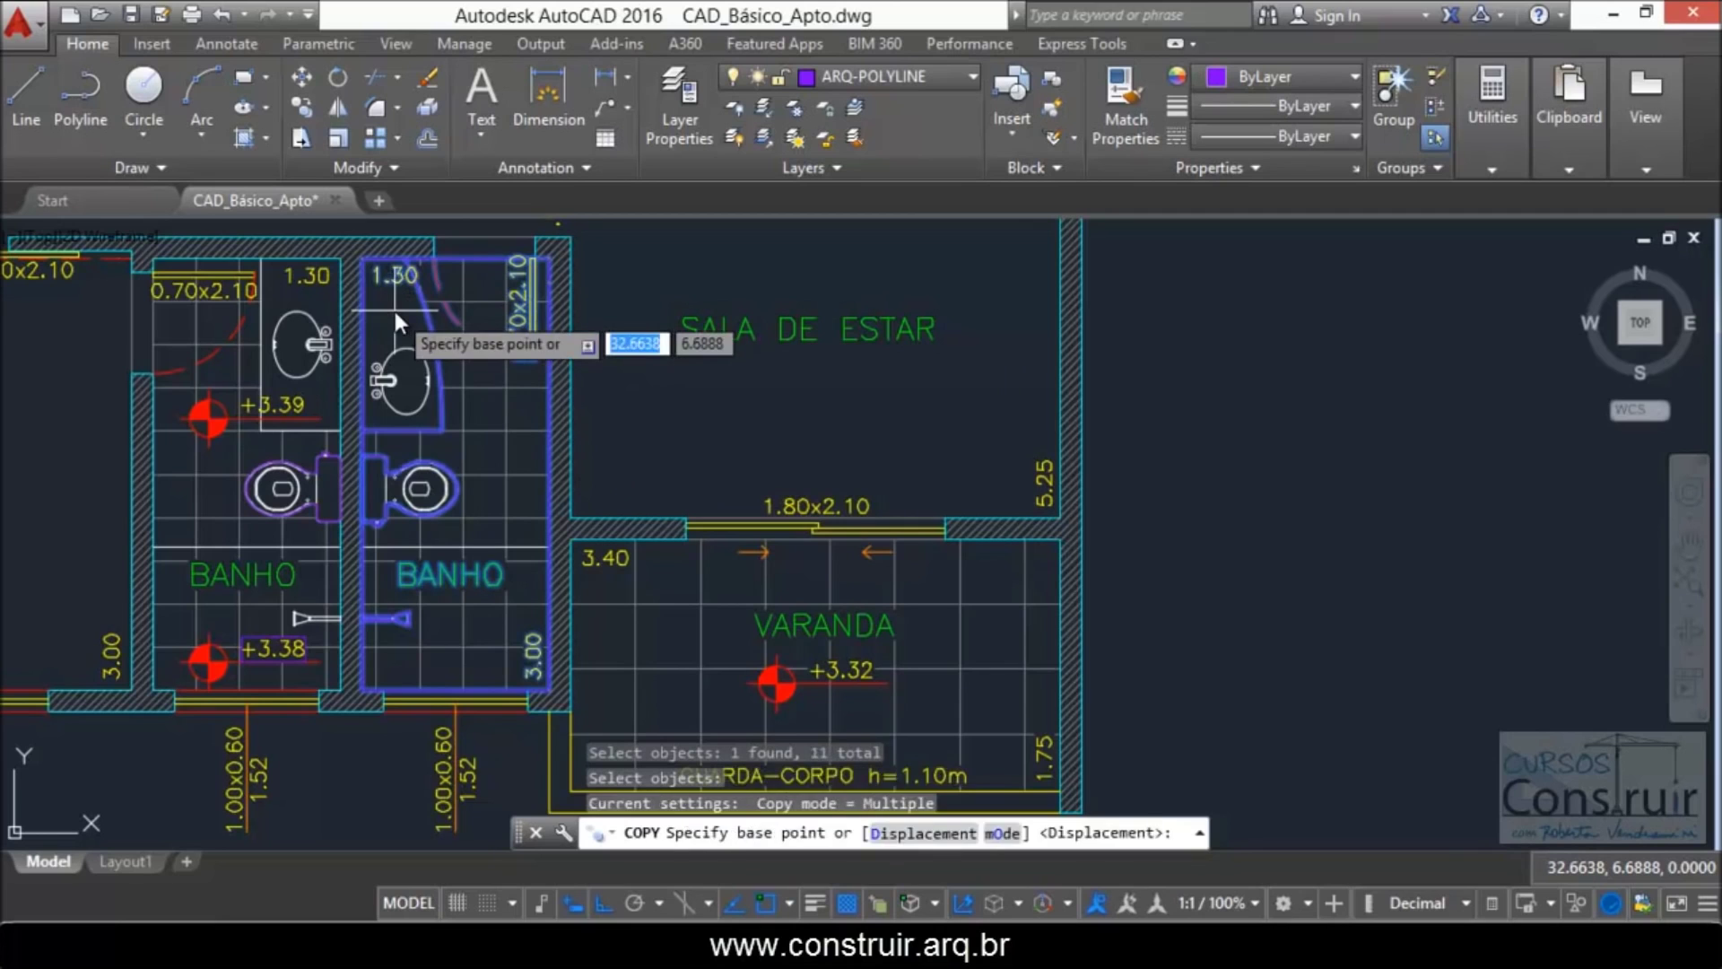
Step: Place the bathroom copy to the right of the apartment plan
{"action": "left_click", "coordinate": [395, 310]}
{"action": "scroll", "coordinate": [391, 312], "scroll_direction": "down", "scroll_amount": 3}
{"action": "scroll", "coordinate": [449, 312], "scroll_direction": "down", "scroll_amount": 2}
{"action": "left_click", "coordinate": [648, 314]}
{"action": "key", "text": "Escape"}
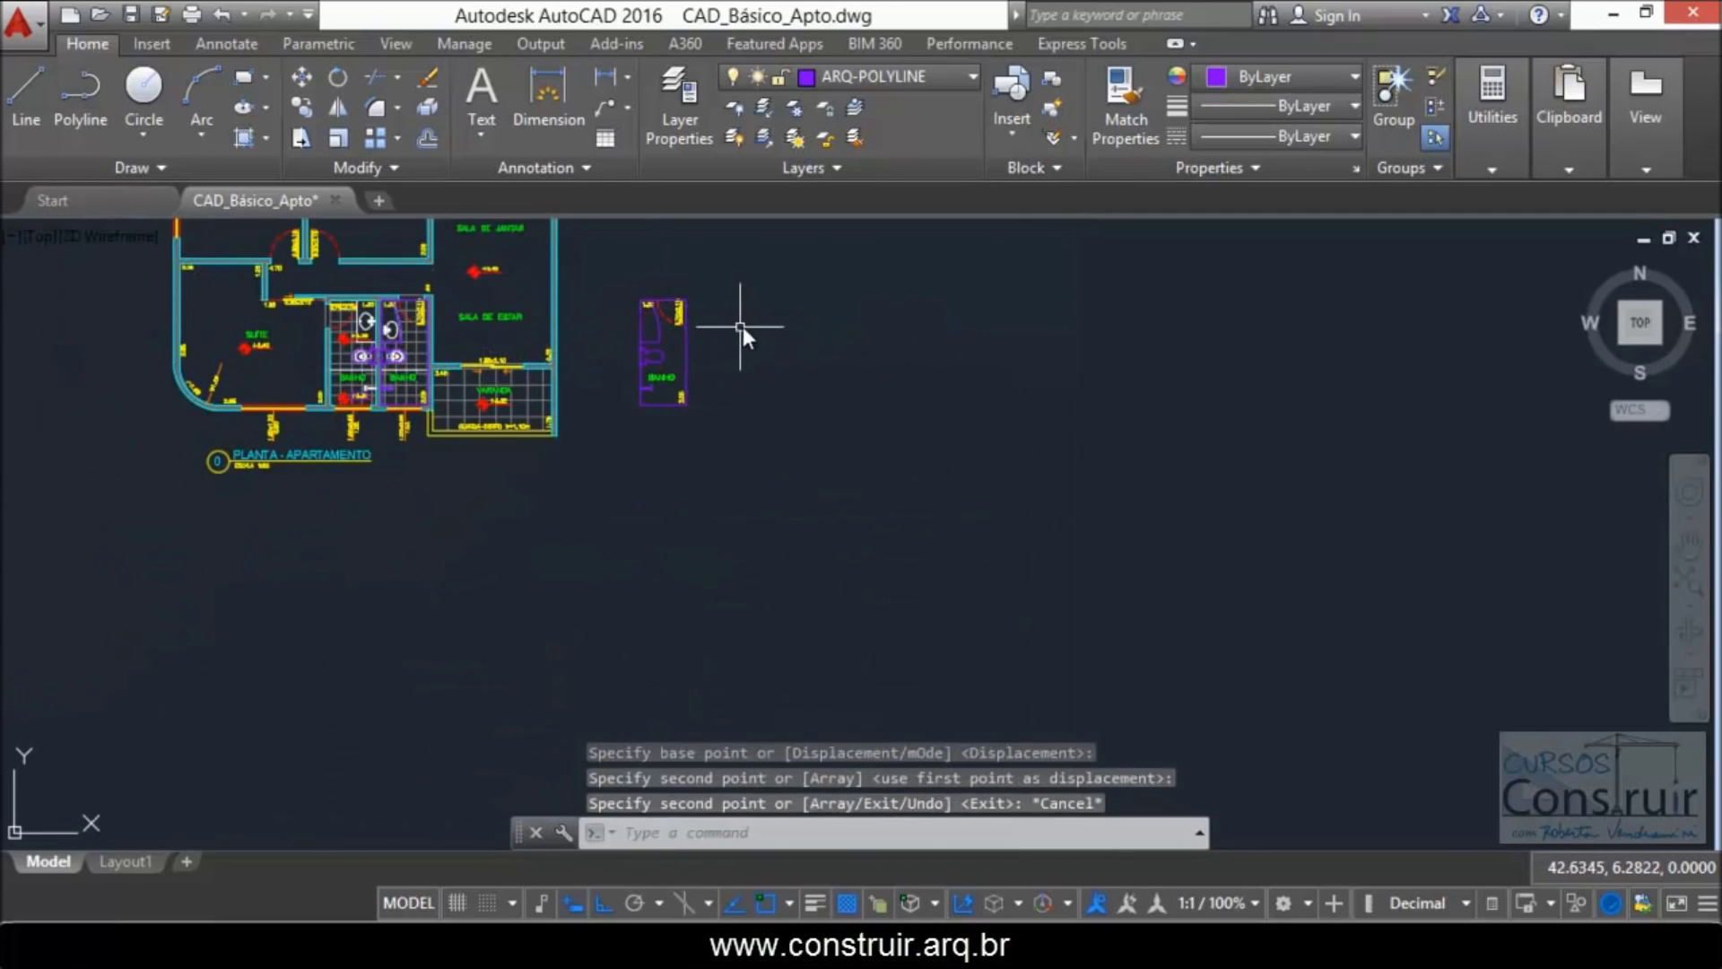
Step: Window-select all 11 copied bathroom objects beside the plan and erase them
{"action": "scroll", "coordinate": [743, 326], "scroll_direction": "up", "scroll_amount": 3}
{"action": "scroll", "coordinate": [692, 308], "scroll_direction": "up", "scroll_amount": 3}
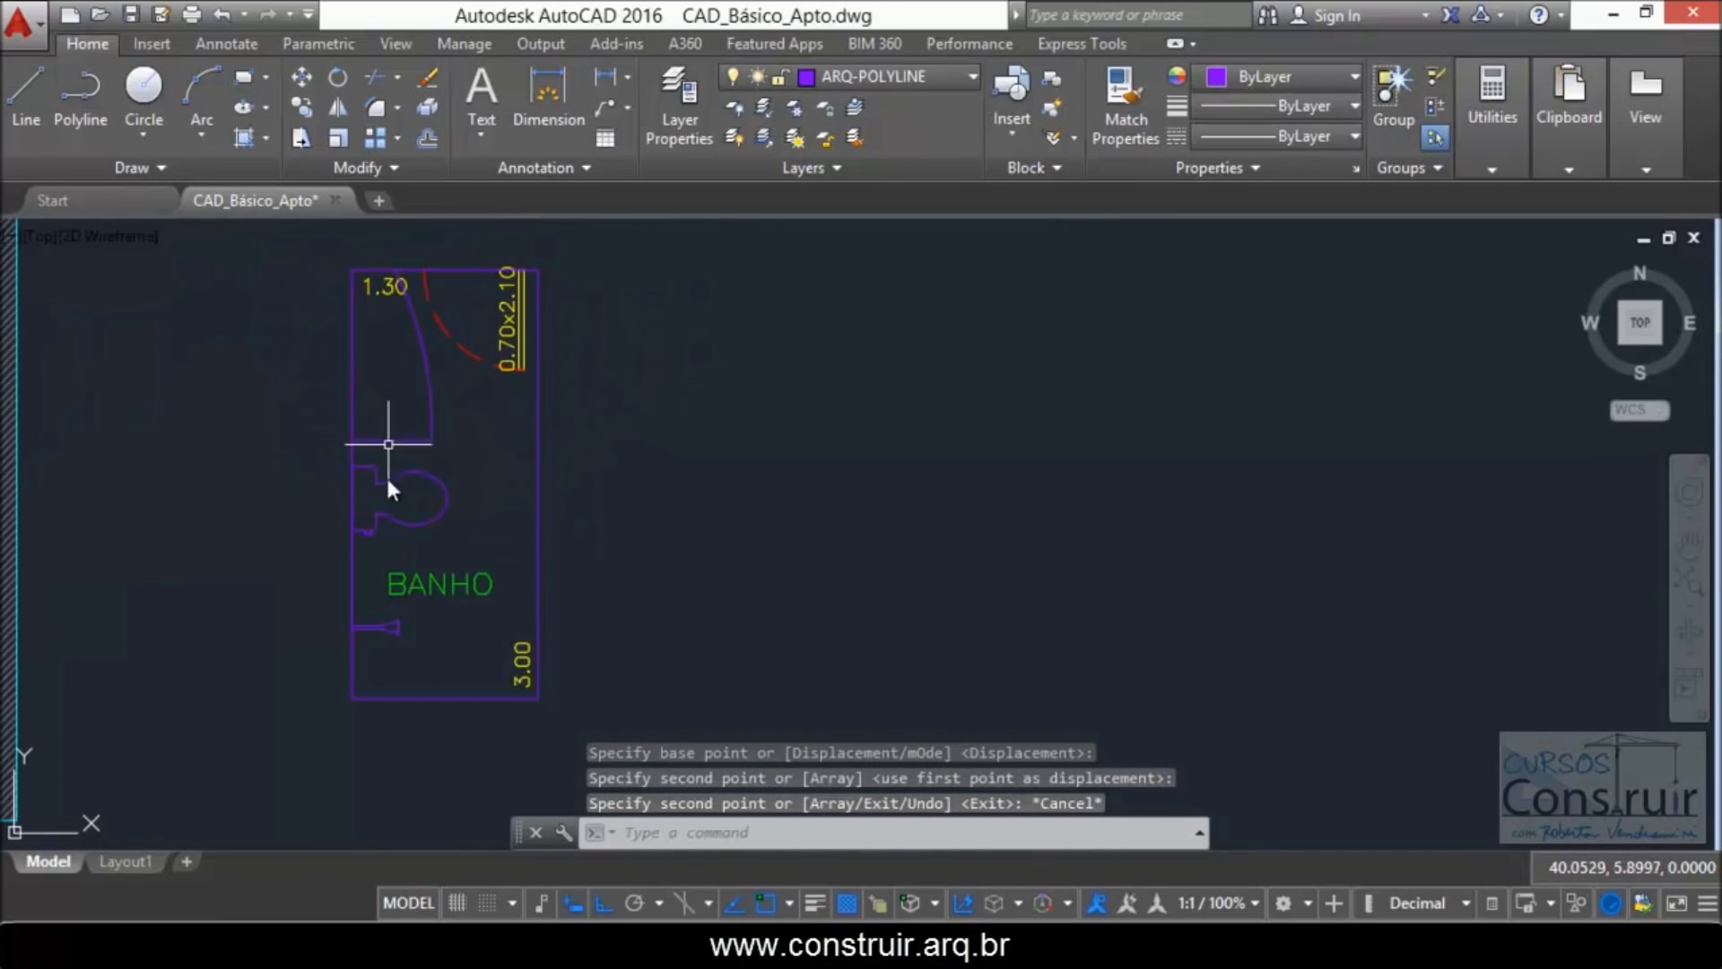
{"action": "scroll", "coordinate": [747, 352], "scroll_direction": "down", "scroll_amount": 3}
{"action": "scroll", "coordinate": [830, 402], "scroll_direction": "down", "scroll_amount": 1}
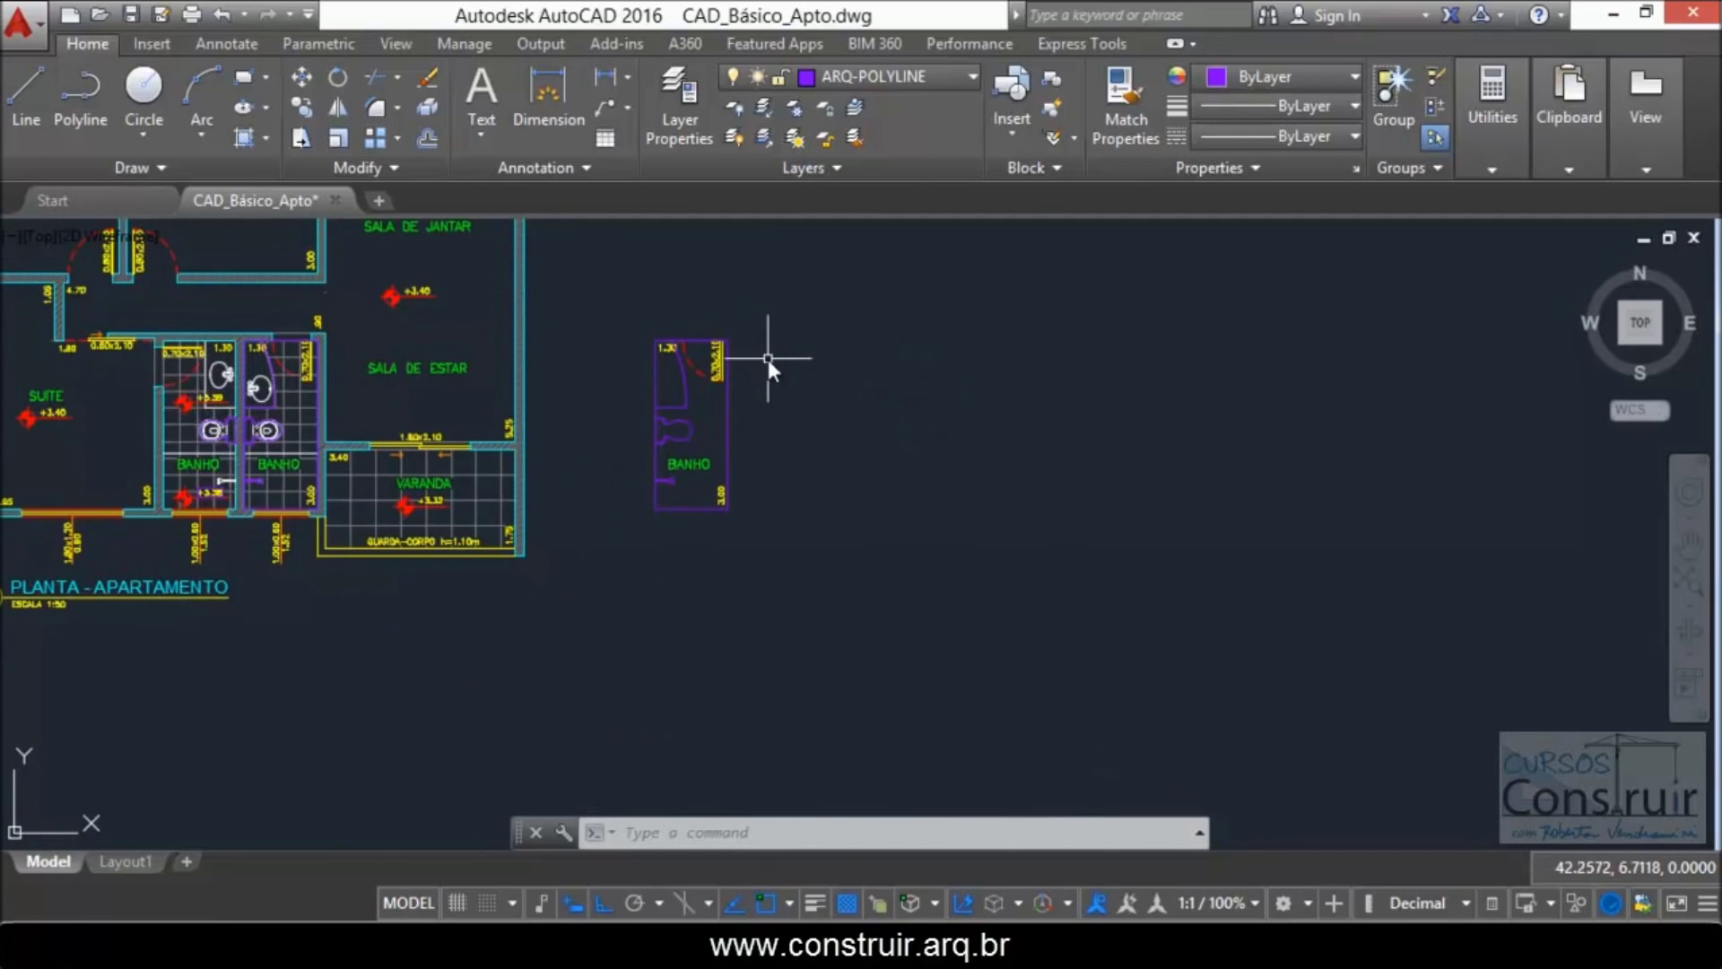
{"action": "scroll", "coordinate": [763, 361], "scroll_direction": "up", "scroll_amount": 4}
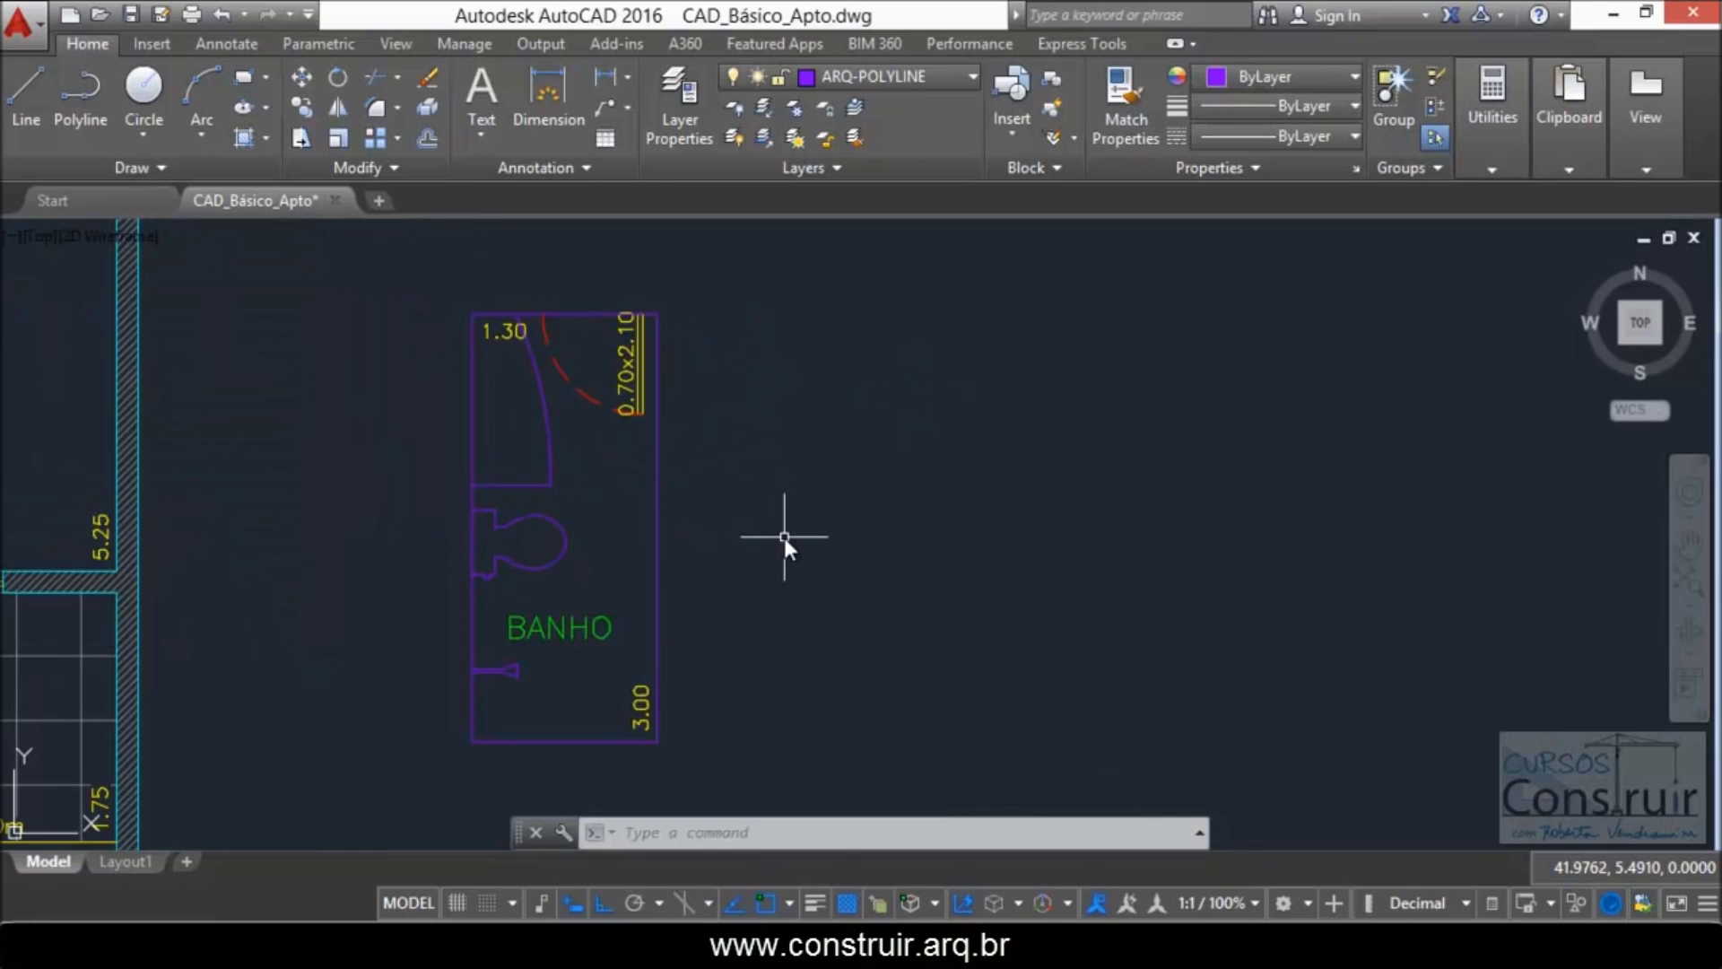
{"action": "scroll", "coordinate": [804, 429], "scroll_direction": "down", "scroll_amount": 4}
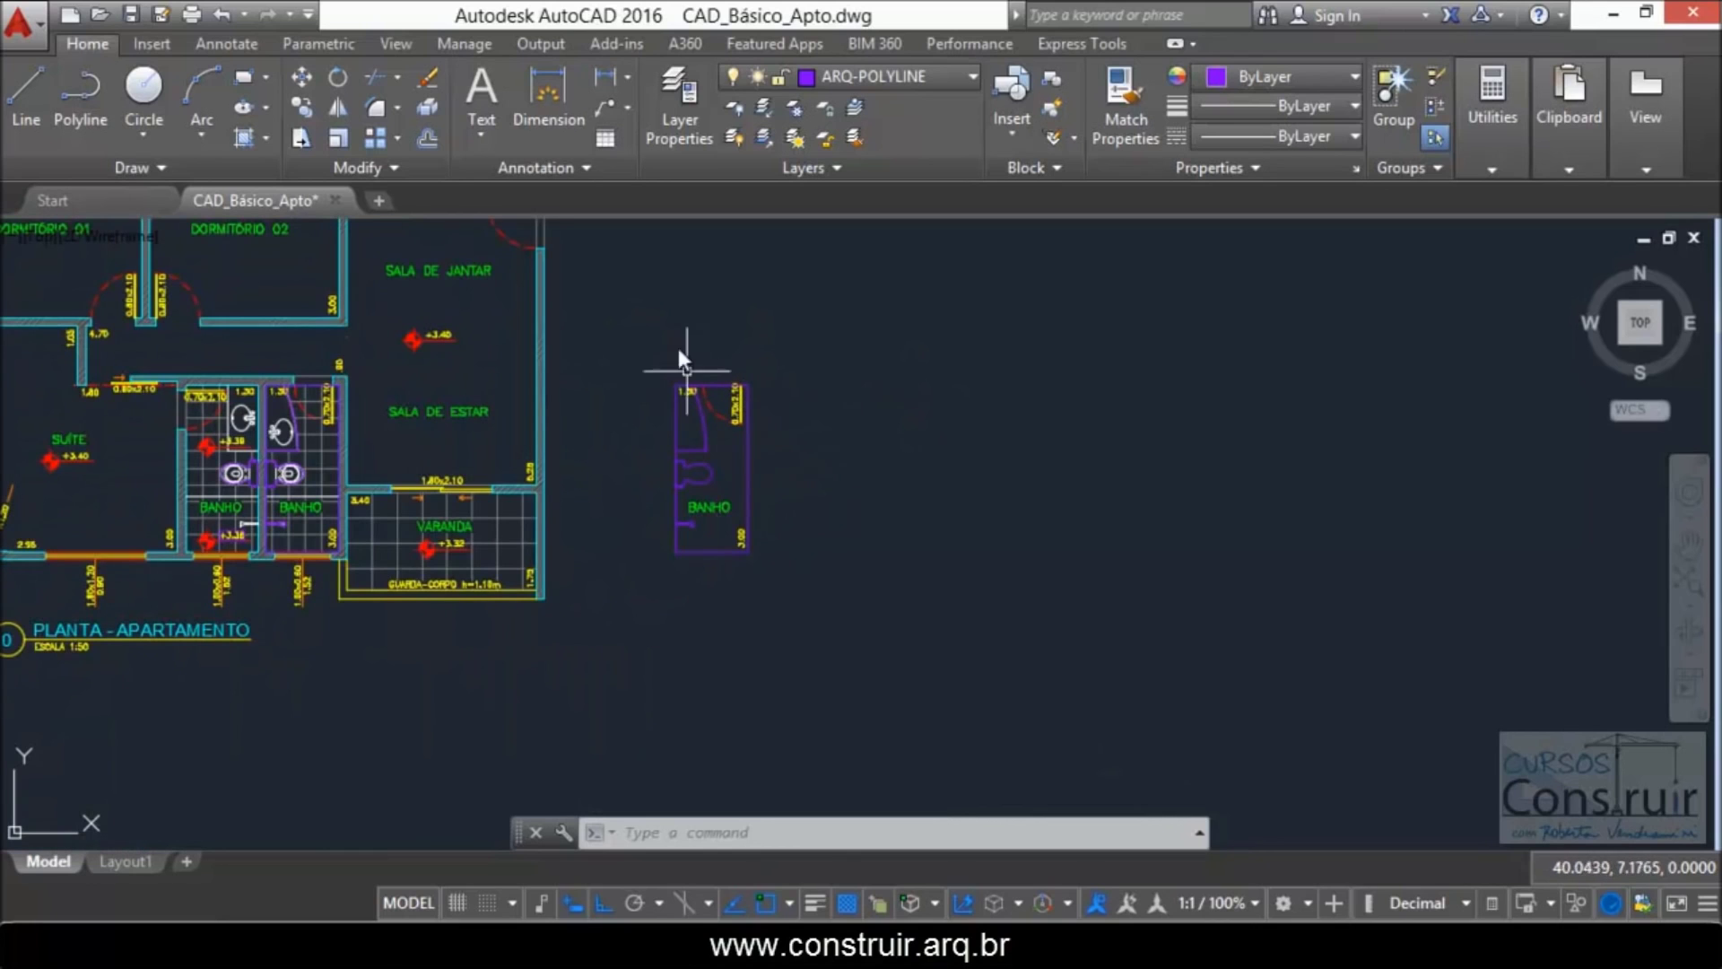
{"action": "left_click", "coordinate": [647, 347]}
{"action": "left_click", "coordinate": [800, 581]}
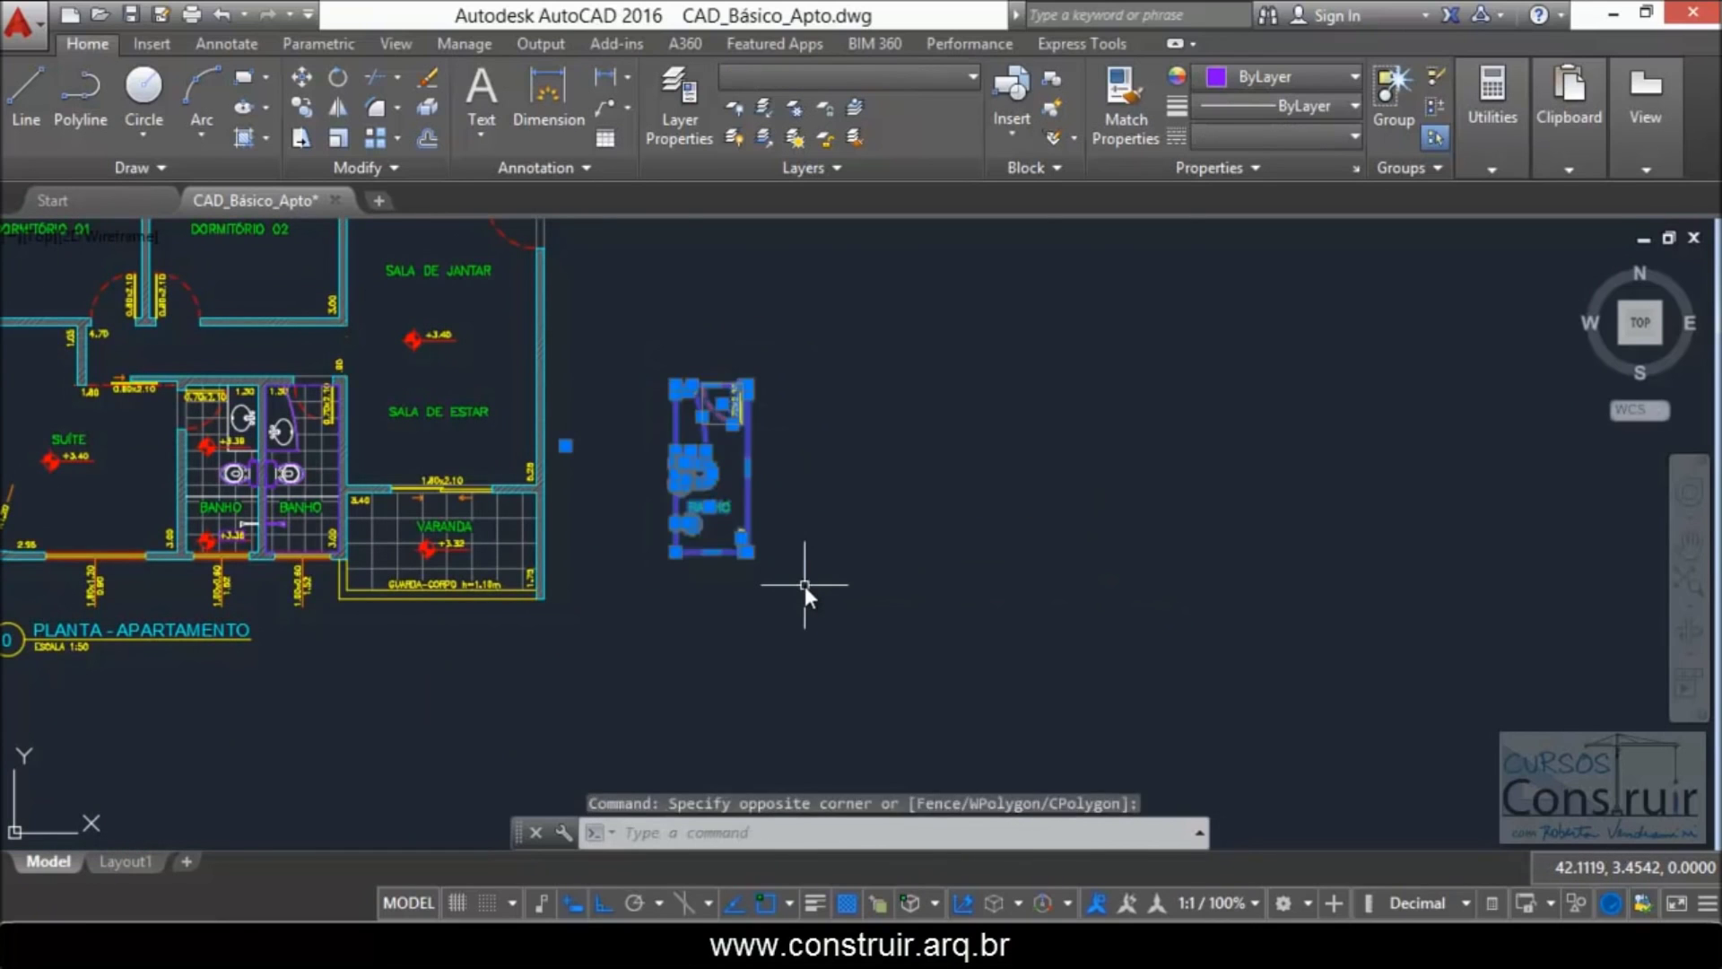
{"action": "key", "text": "Delete"}
Step: Zoom in on the bathroom toilet
{"action": "scroll", "coordinate": [260, 477], "scroll_direction": "up", "scroll_amount": 3}
{"action": "scroll", "coordinate": [269, 467], "scroll_direction": "up", "scroll_amount": 2}
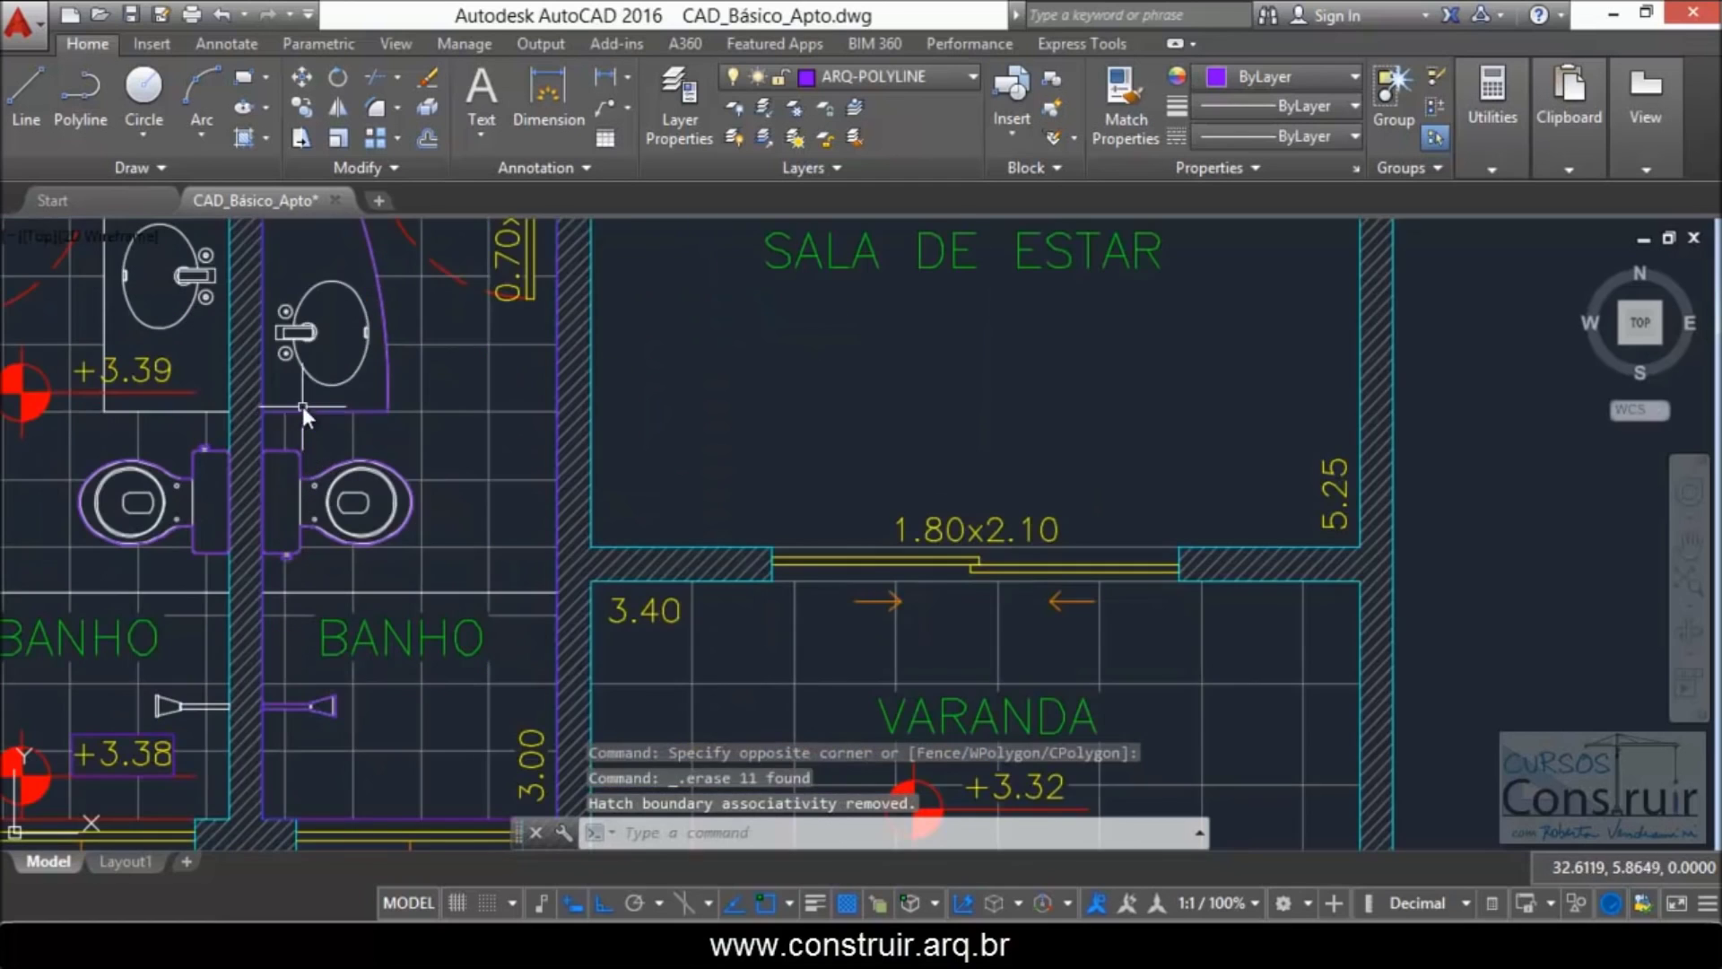
{"action": "scroll", "coordinate": [305, 283], "scroll_direction": "up", "scroll_amount": 3}
{"action": "scroll", "coordinate": [310, 285], "scroll_direction": "down", "scroll_amount": 3}
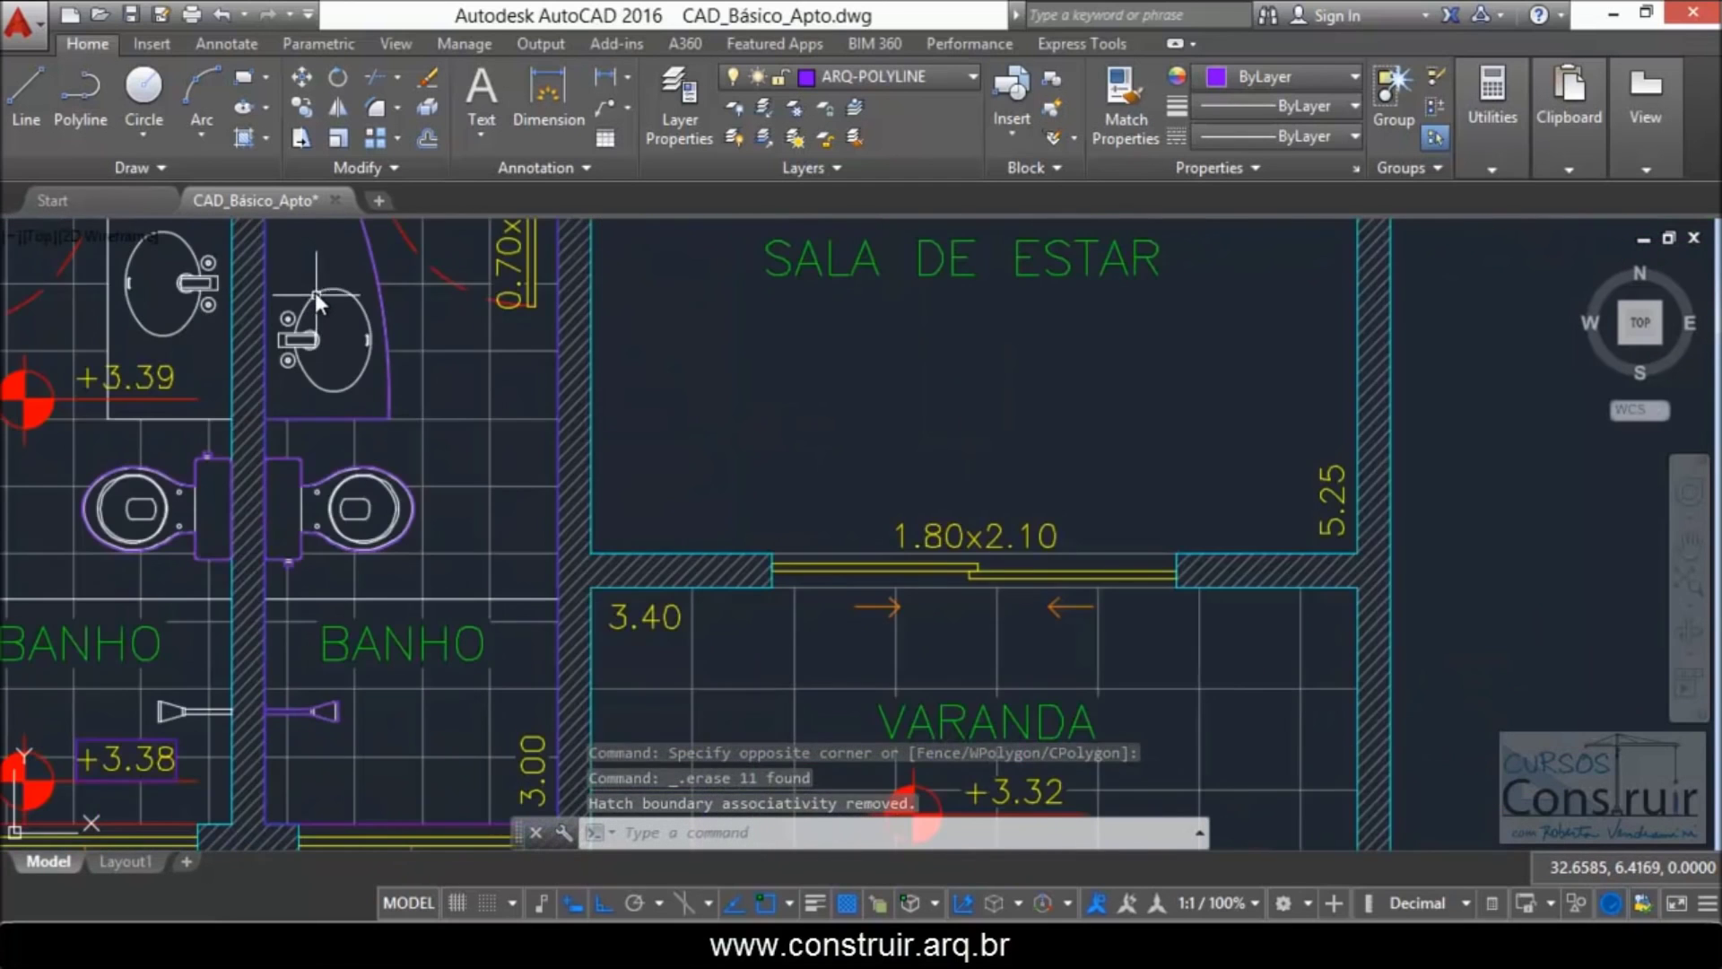
{"action": "scroll", "coordinate": [298, 528], "scroll_direction": "up", "scroll_amount": 4}
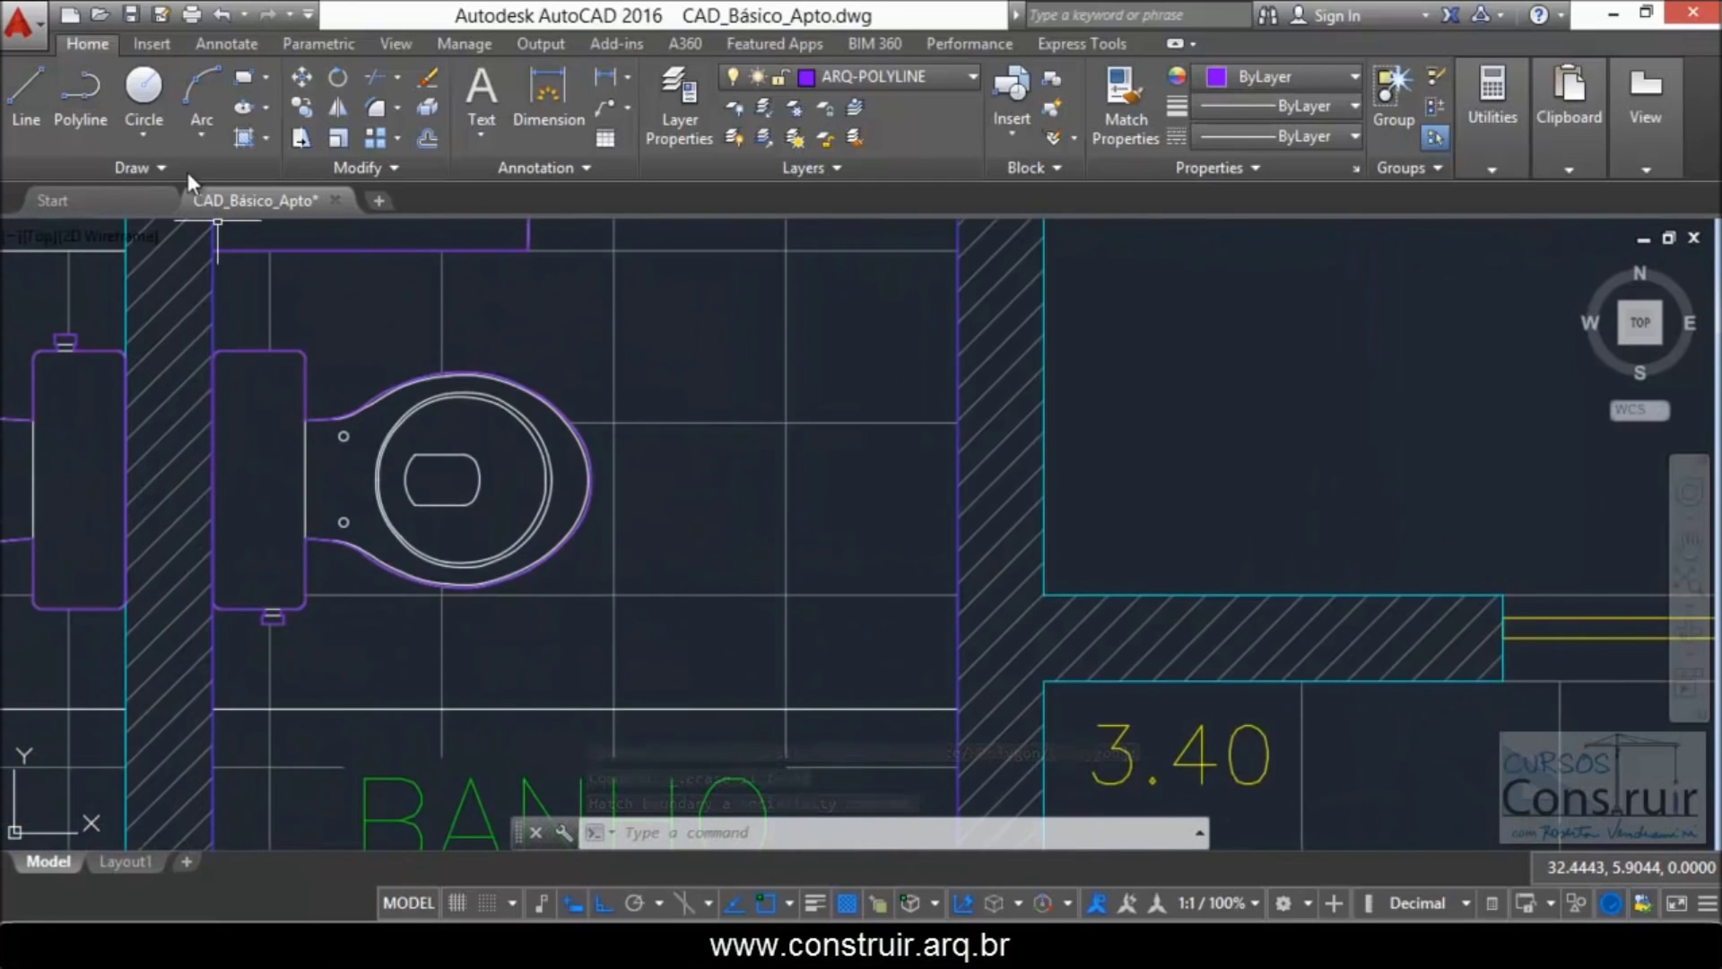
Step: Save the drawing and erase the old toilet outline
{"action": "key", "text": "ctrl+s"}
{"action": "left_click", "coordinate": [373, 395]}
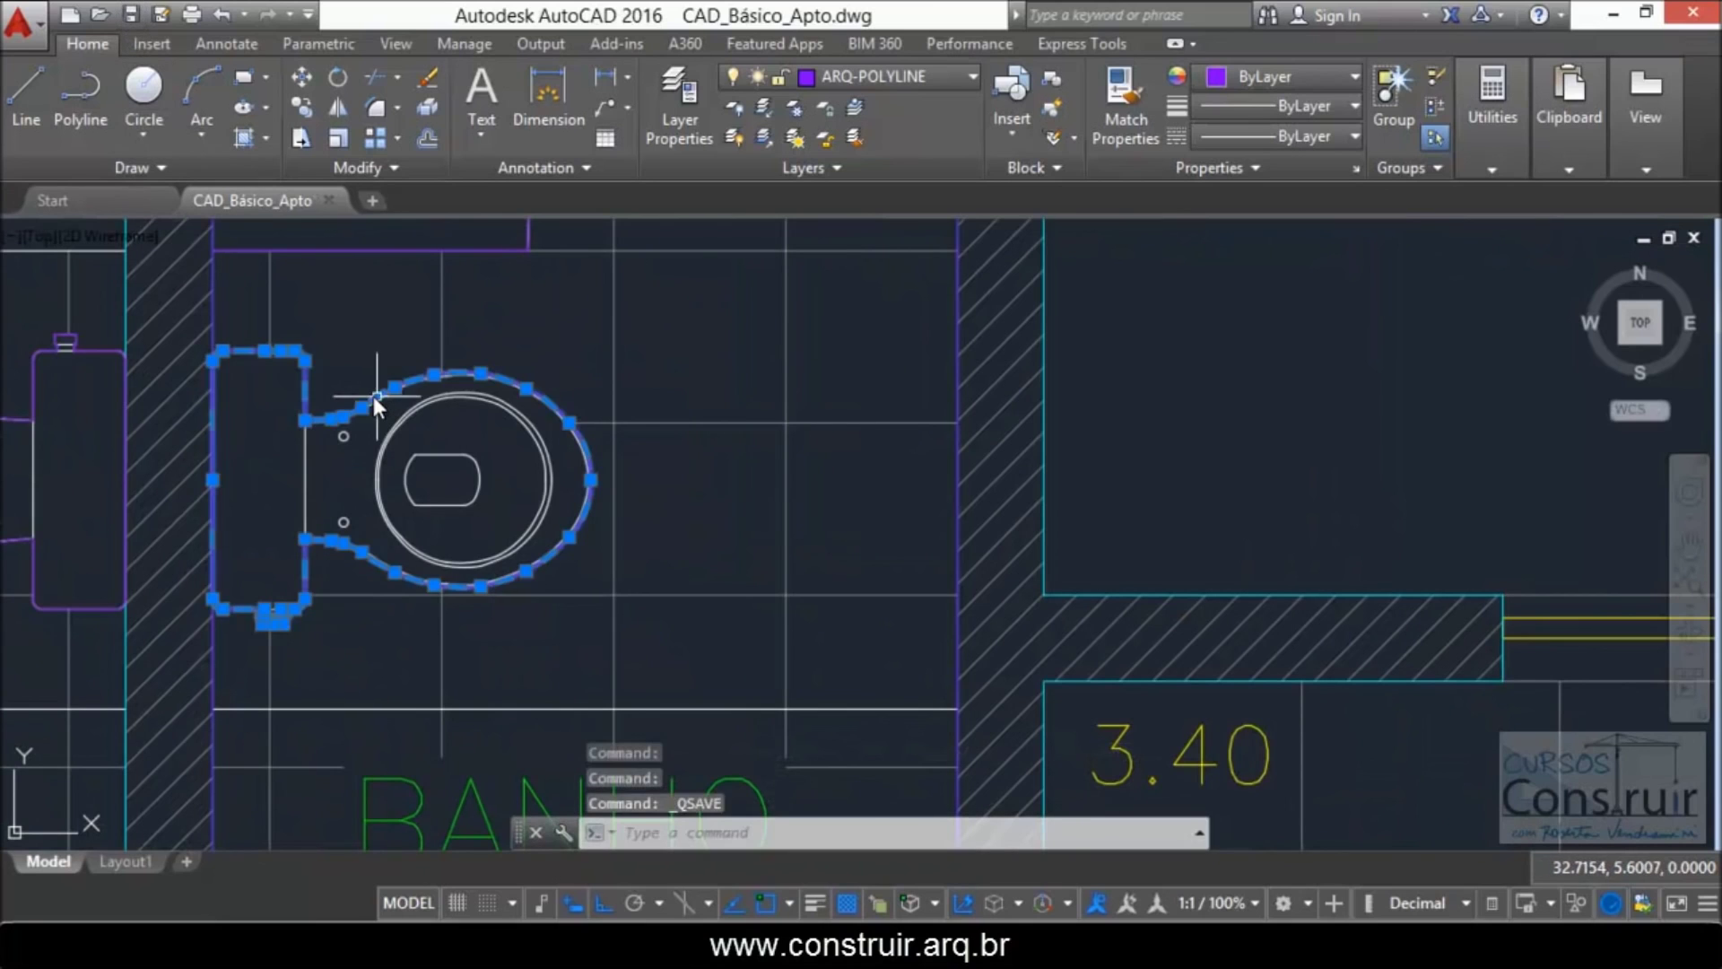
{"action": "key", "text": "Delete"}
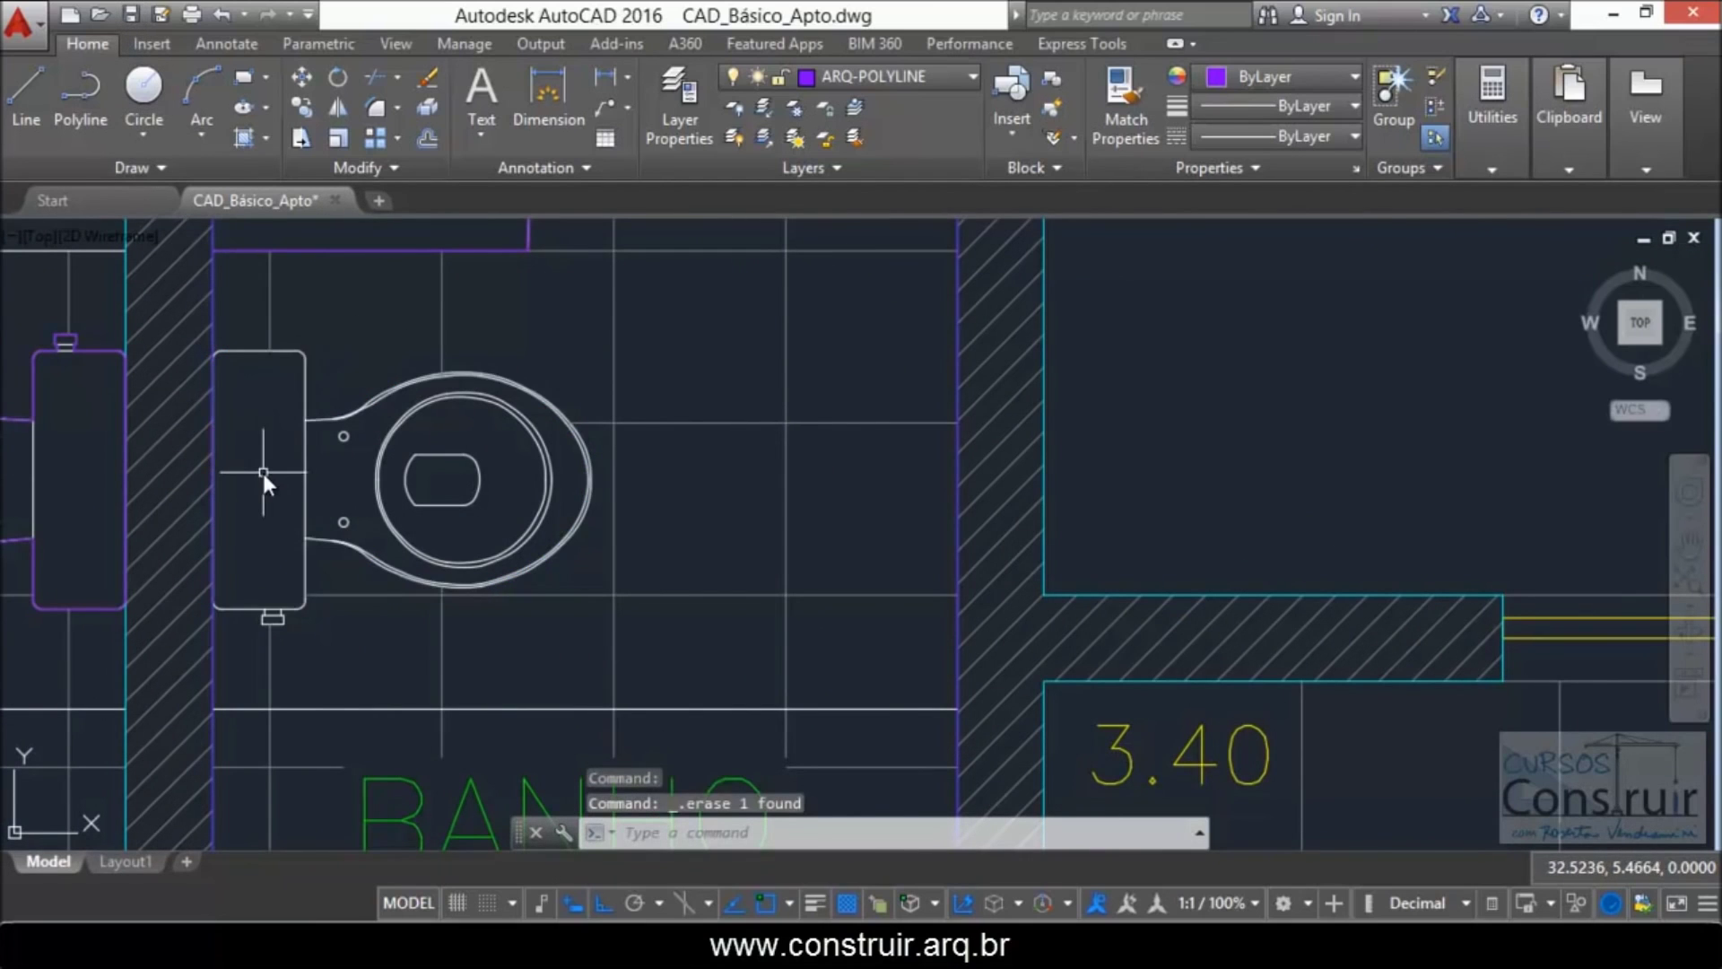
{"action": "scroll", "coordinate": [262, 471], "scroll_direction": "up", "scroll_amount": 2}
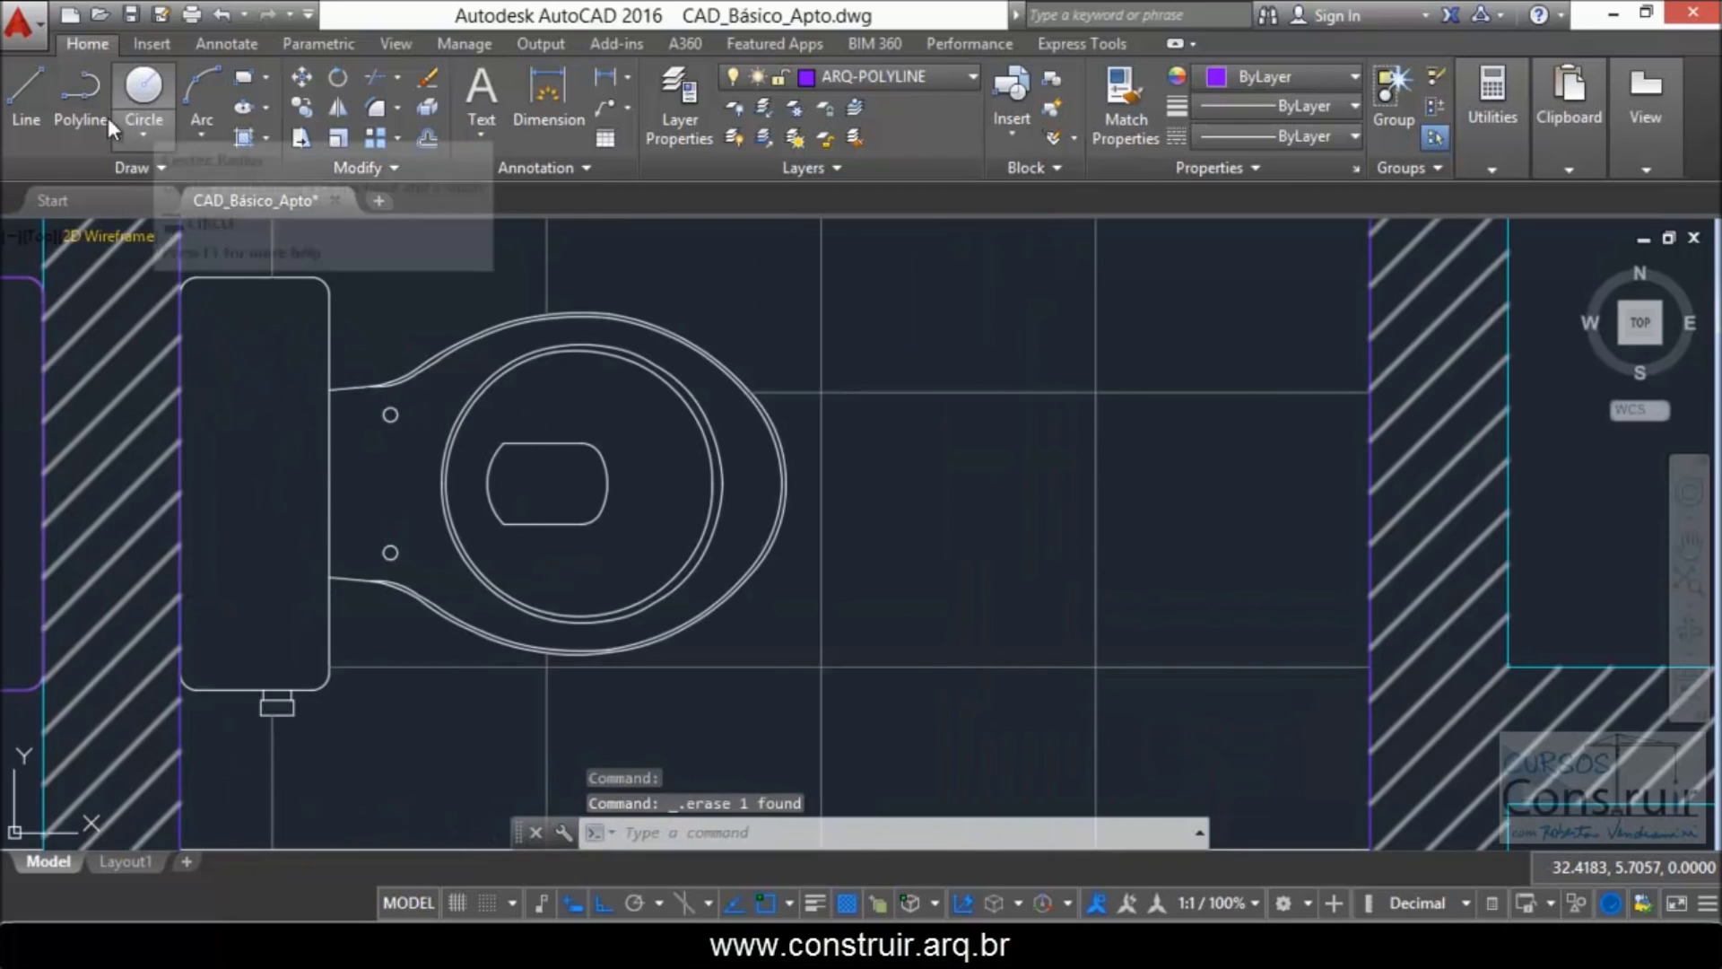
Step: Start a polyline along the toilet tank's left edge, rounded corner and top edge
{"action": "left_click", "coordinate": [73, 116]}
{"action": "scroll", "coordinate": [186, 271], "scroll_direction": "up", "scroll_amount": 4}
{"action": "scroll", "coordinate": [186, 271], "scroll_direction": "up", "scroll_amount": 2}
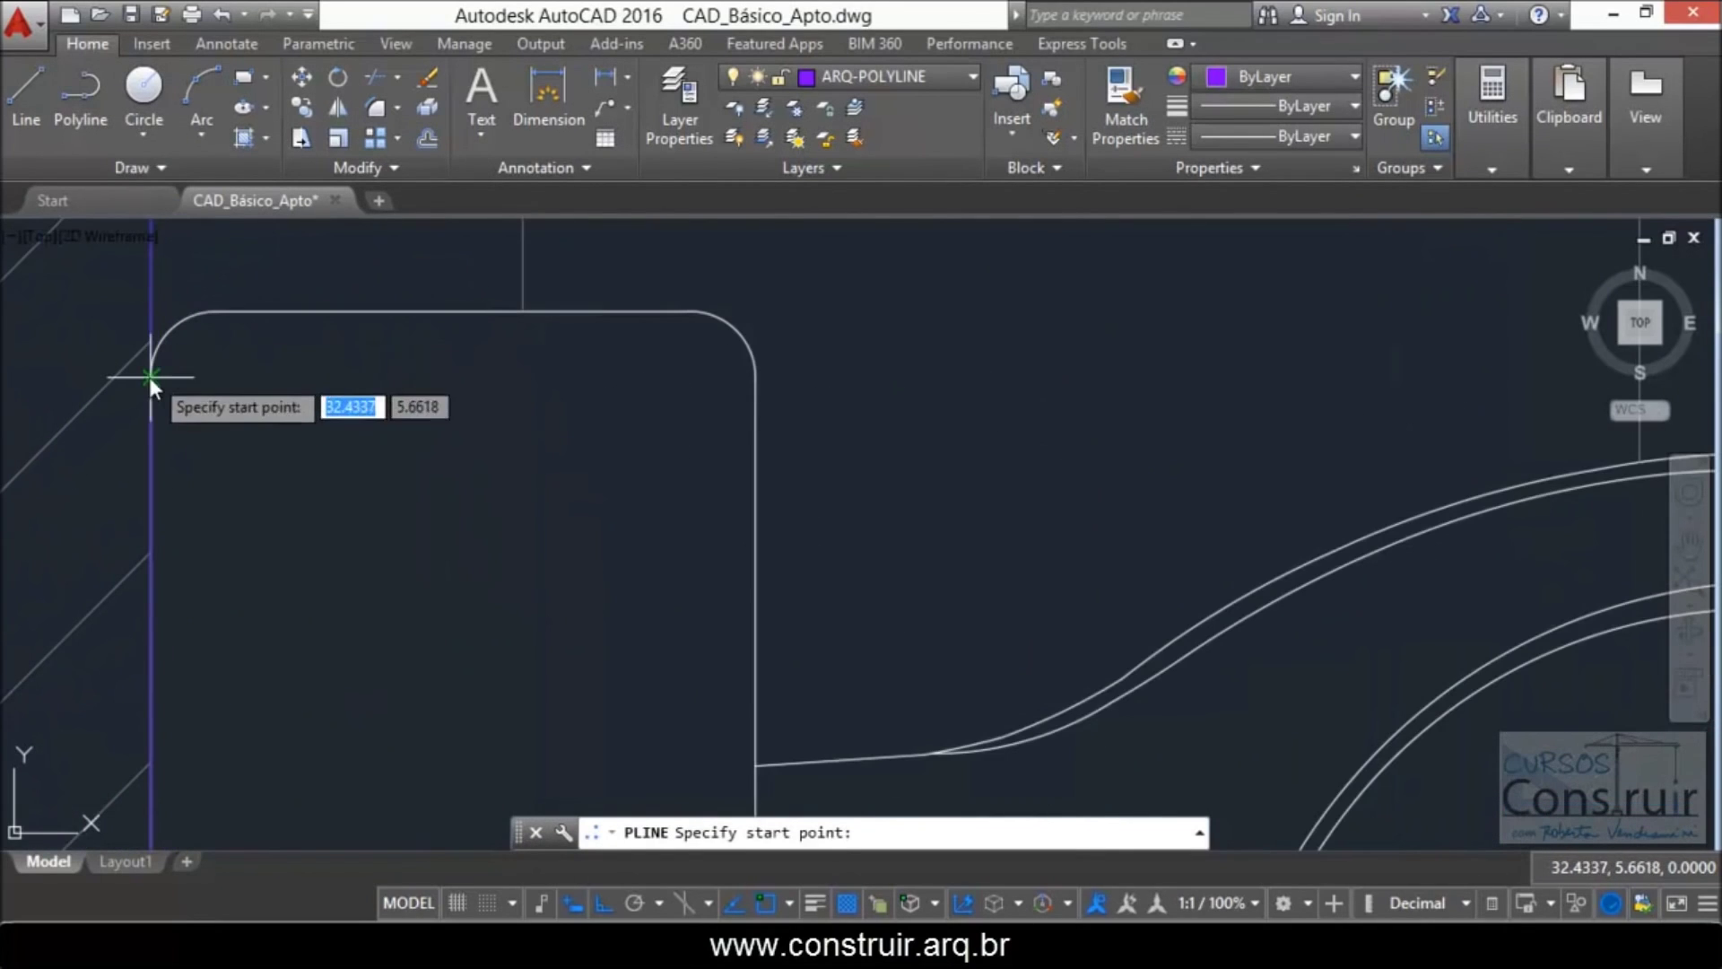
{"action": "left_click", "coordinate": [145, 377]}
{"action": "left_click", "coordinate": [173, 328]}
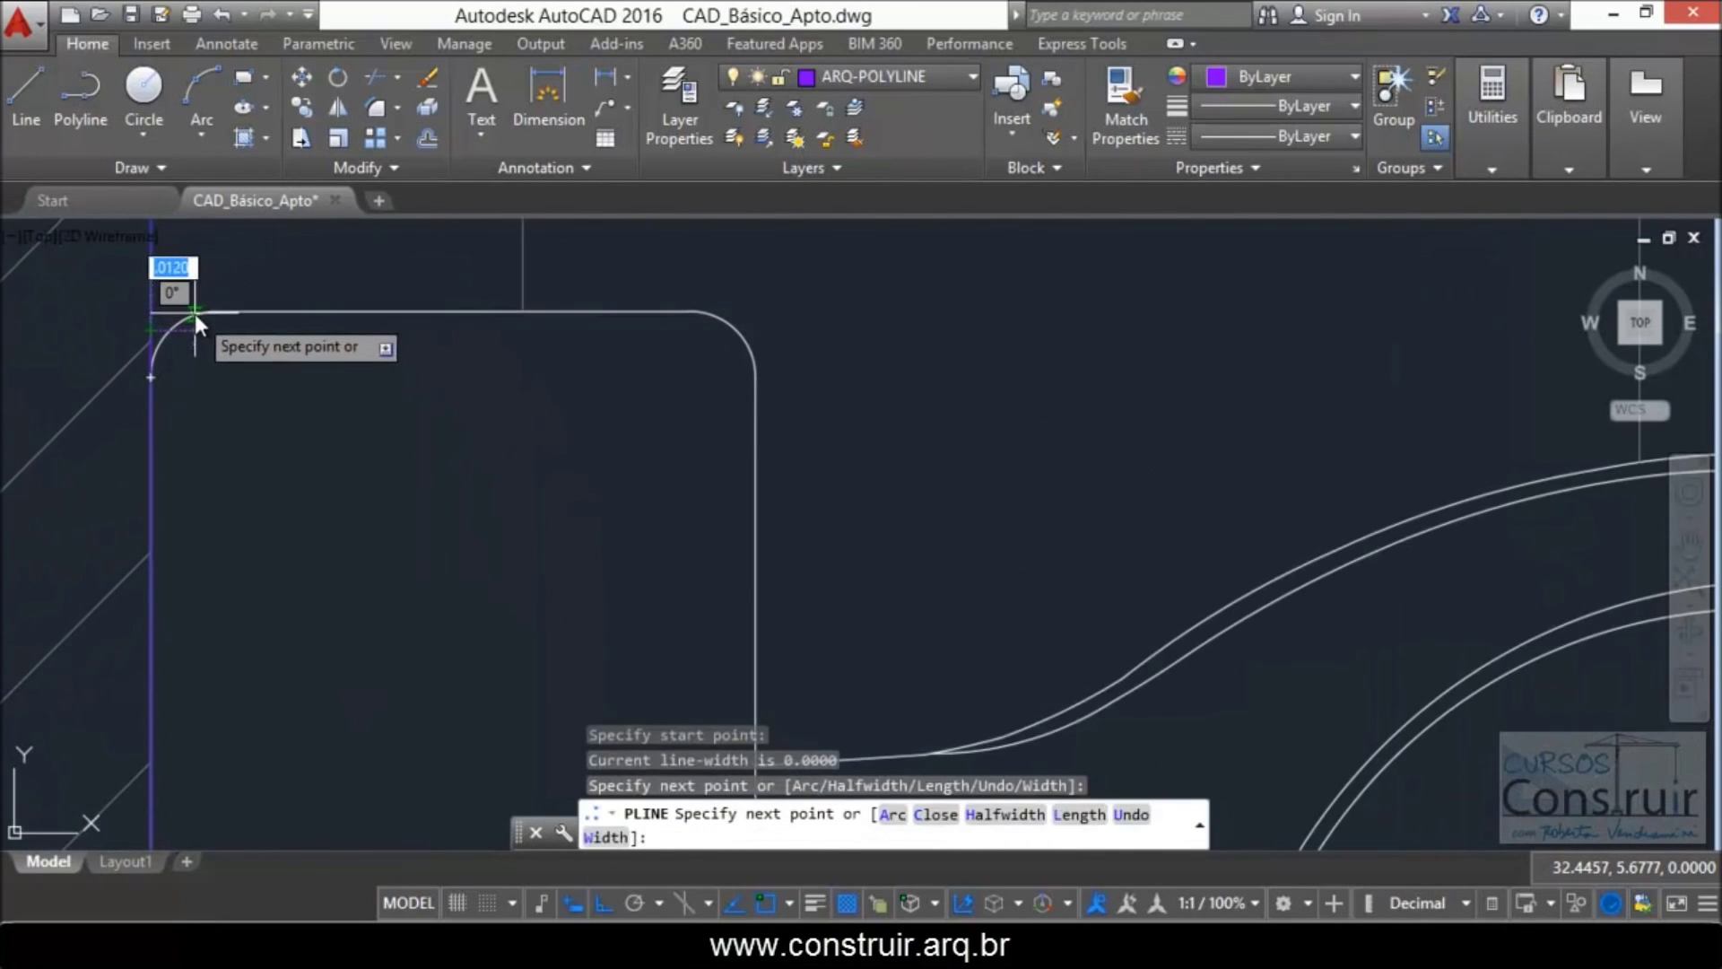
{"action": "left_click", "coordinate": [695, 311]}
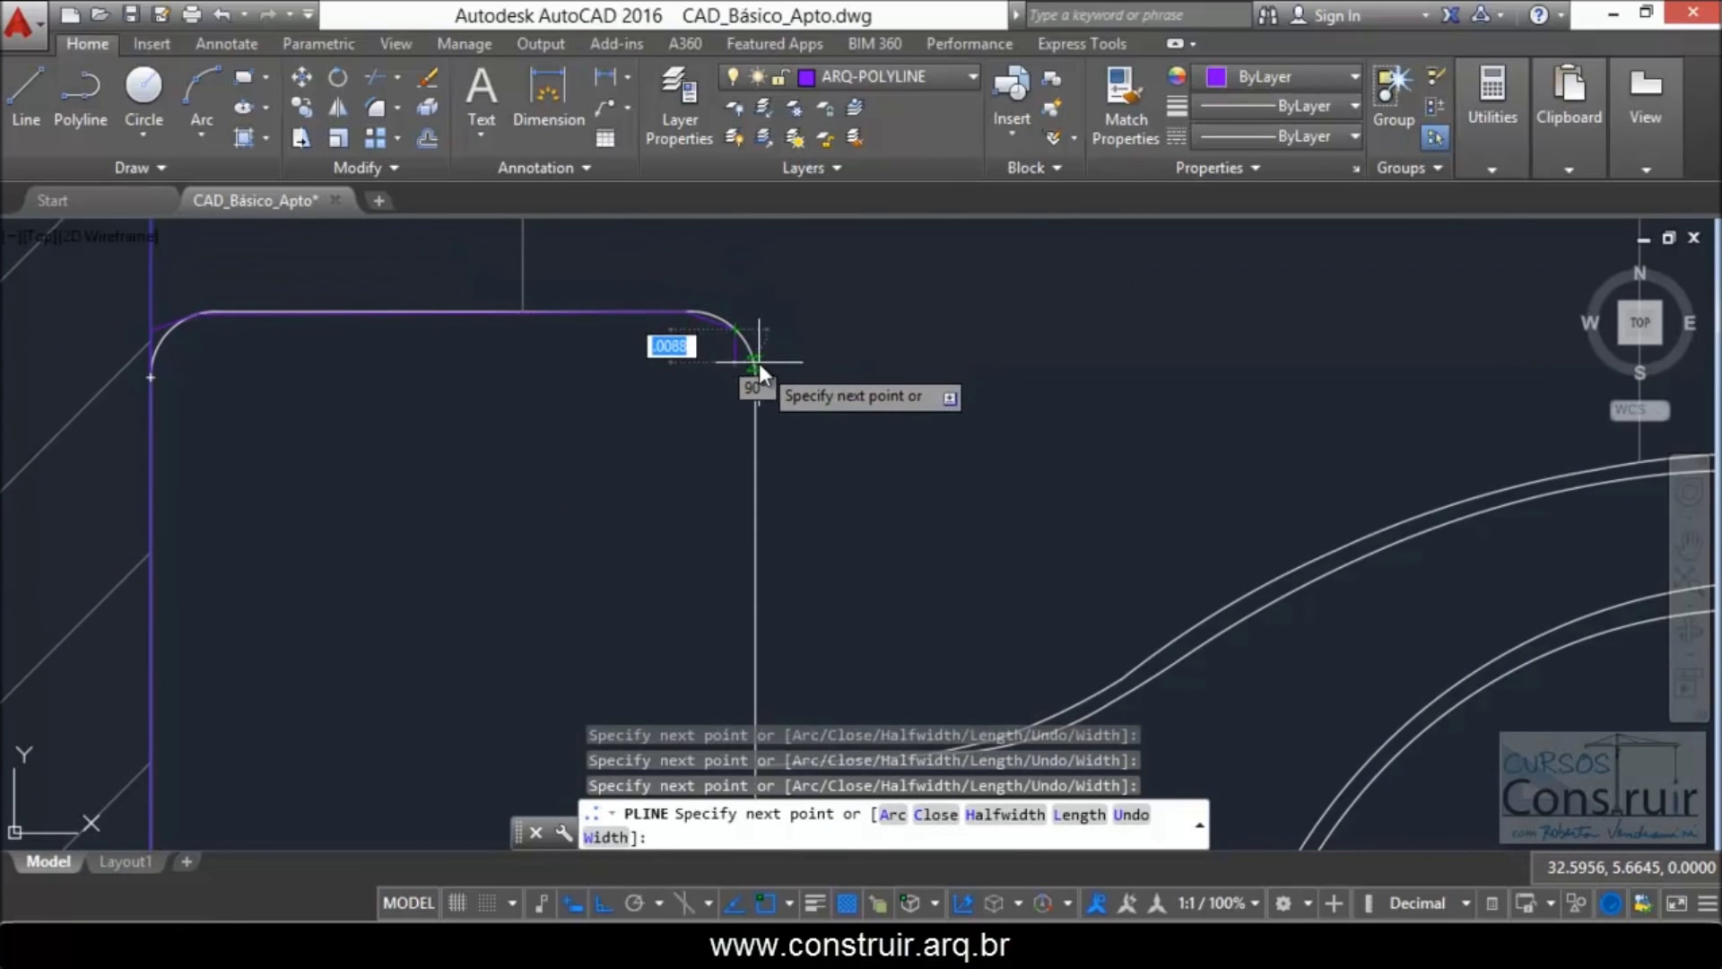
{"action": "scroll", "coordinate": [718, 260], "scroll_direction": "down", "scroll_amount": 3}
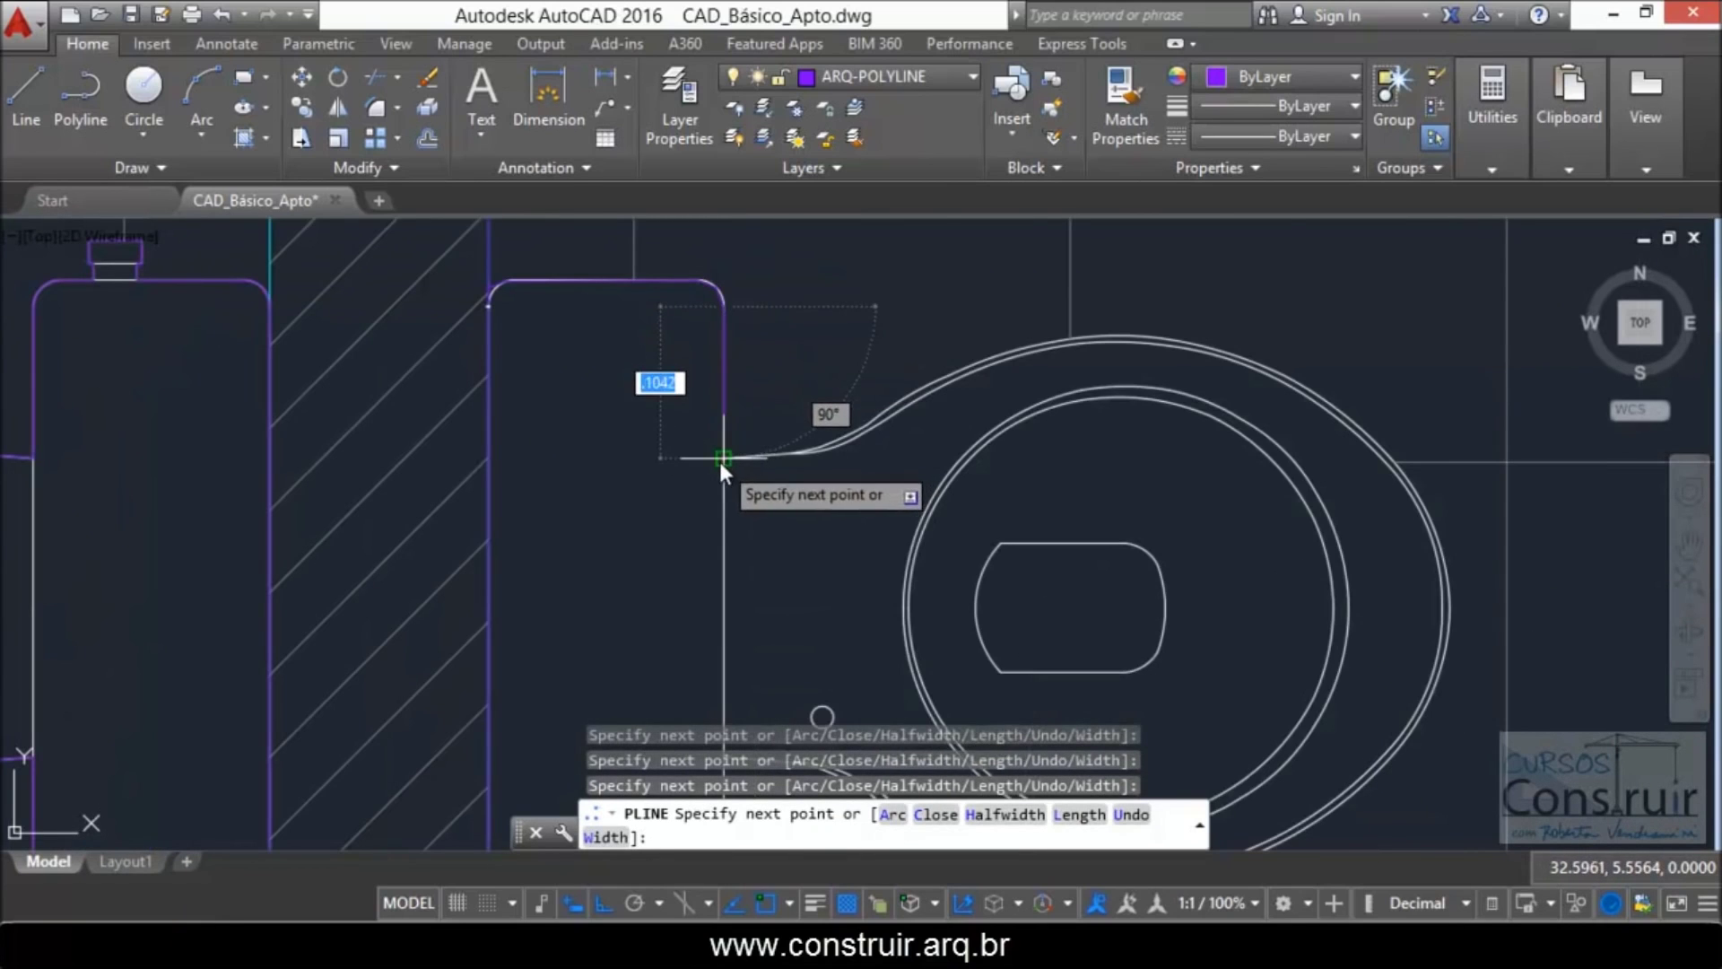
{"action": "scroll", "coordinate": [843, 453], "scroll_direction": "up", "scroll_amount": 4}
Step: Continue the polyline with vertices following the bowl's upper curve
{"action": "left_click", "coordinate": [714, 465]}
{"action": "left_click", "coordinate": [815, 429]}
{"action": "left_click", "coordinate": [888, 385]}
{"action": "left_click", "coordinate": [1067, 283]}
{"action": "scroll", "coordinate": [481, 454], "scroll_direction": "down", "scroll_amount": 3}
{"action": "scroll", "coordinate": [697, 371], "scroll_direction": "up", "scroll_amount": 3}
{"action": "left_click", "coordinate": [777, 428]}
{"action": "left_click", "coordinate": [1089, 387]}
{"action": "scroll", "coordinate": [394, 331], "scroll_direction": "down", "scroll_amount": 3}
{"action": "scroll", "coordinate": [816, 371], "scroll_direction": "up", "scroll_amount": 3}
{"action": "left_click", "coordinate": [743, 422]}
{"action": "left_click", "coordinate": [944, 561]}
Step: Add a final vertex along the bowl curve and finish the toilet polyline
{"action": "scroll", "coordinate": [837, 413], "scroll_direction": "down", "scroll_amount": 3}
{"action": "scroll", "coordinate": [680, 299], "scroll_direction": "down", "scroll_amount": 2}
{"action": "scroll", "coordinate": [807, 405], "scroll_direction": "up", "scroll_amount": 5}
{"action": "left_click", "coordinate": [698, 375]}
{"action": "scroll", "coordinate": [687, 416], "scroll_direction": "down", "scroll_amount": 2}
{"action": "scroll", "coordinate": [658, 319], "scroll_direction": "up", "scroll_amount": 3}
{"action": "scroll", "coordinate": [724, 402], "scroll_direction": "down", "scroll_amount": 2}
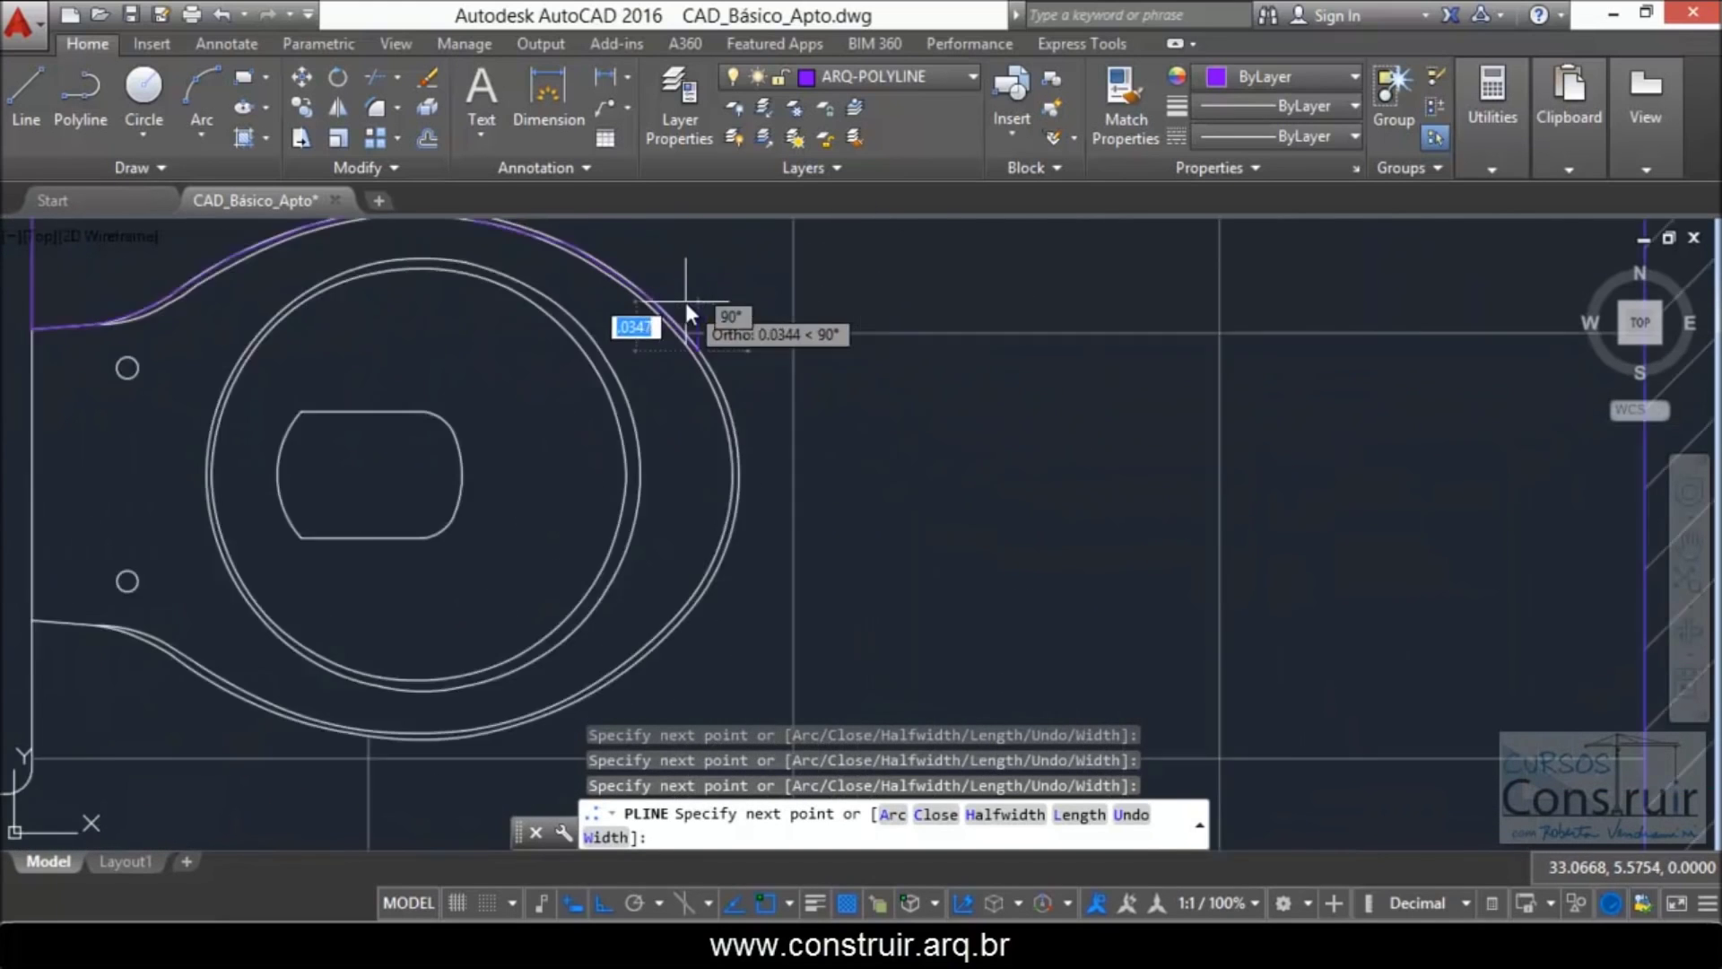
{"action": "scroll", "coordinate": [685, 304], "scroll_direction": "down", "scroll_amount": 1}
{"action": "scroll", "coordinate": [718, 354], "scroll_direction": "up", "scroll_amount": 3}
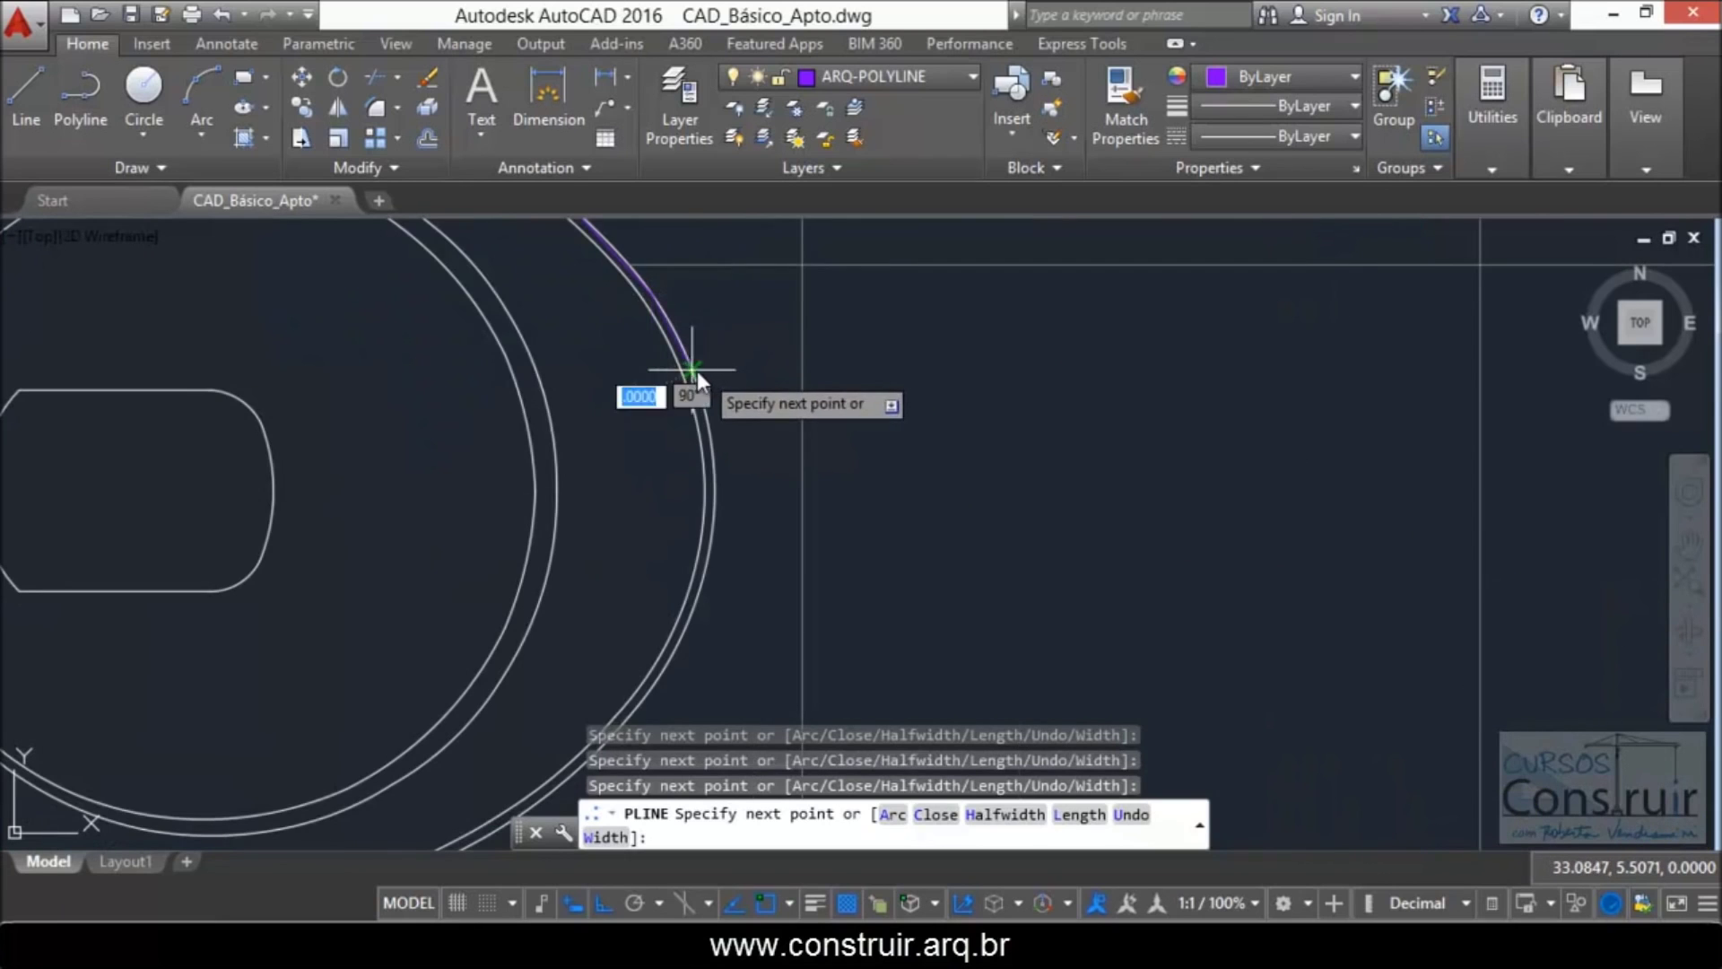
{"action": "key", "text": "Escape"}
Step: Select the new toilet polyline to check its shape, then deselect it
{"action": "scroll", "coordinate": [445, 348], "scroll_direction": "down", "scroll_amount": 2}
{"action": "scroll", "coordinate": [363, 319], "scroll_direction": "down", "scroll_amount": 2}
{"action": "scroll", "coordinate": [363, 319], "scroll_direction": "up", "scroll_amount": 3}
{"action": "scroll", "coordinate": [362, 319], "scroll_direction": "up", "scroll_amount": 4}
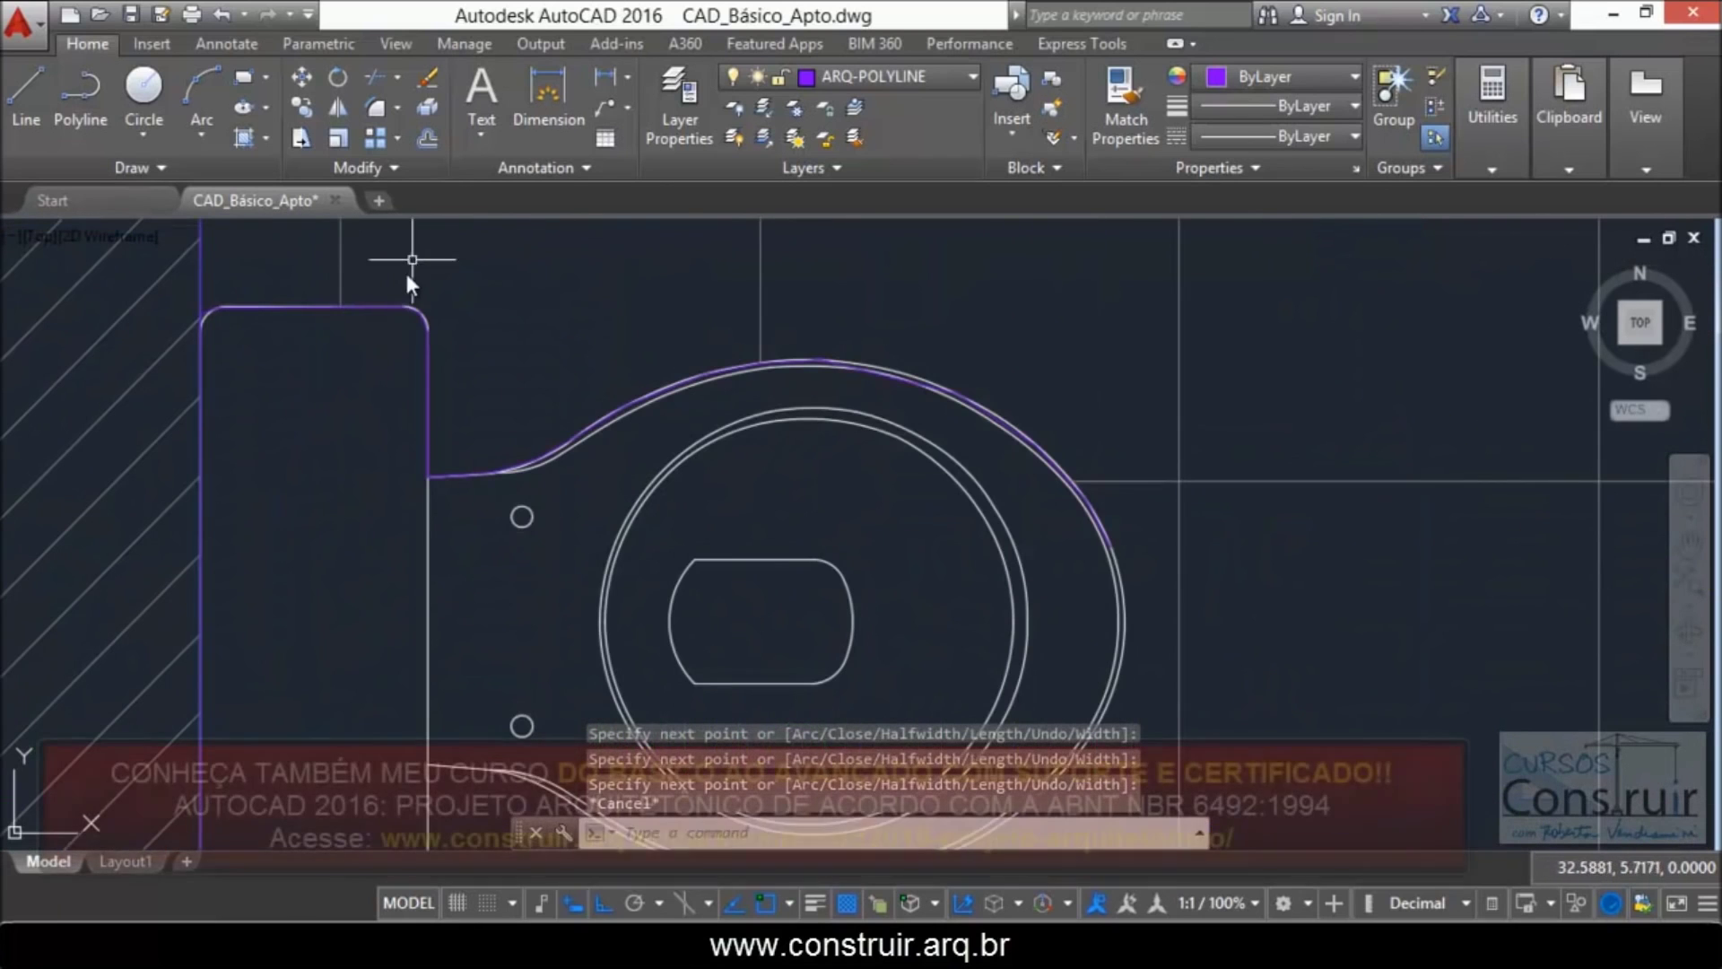
{"action": "left_click", "coordinate": [427, 346]}
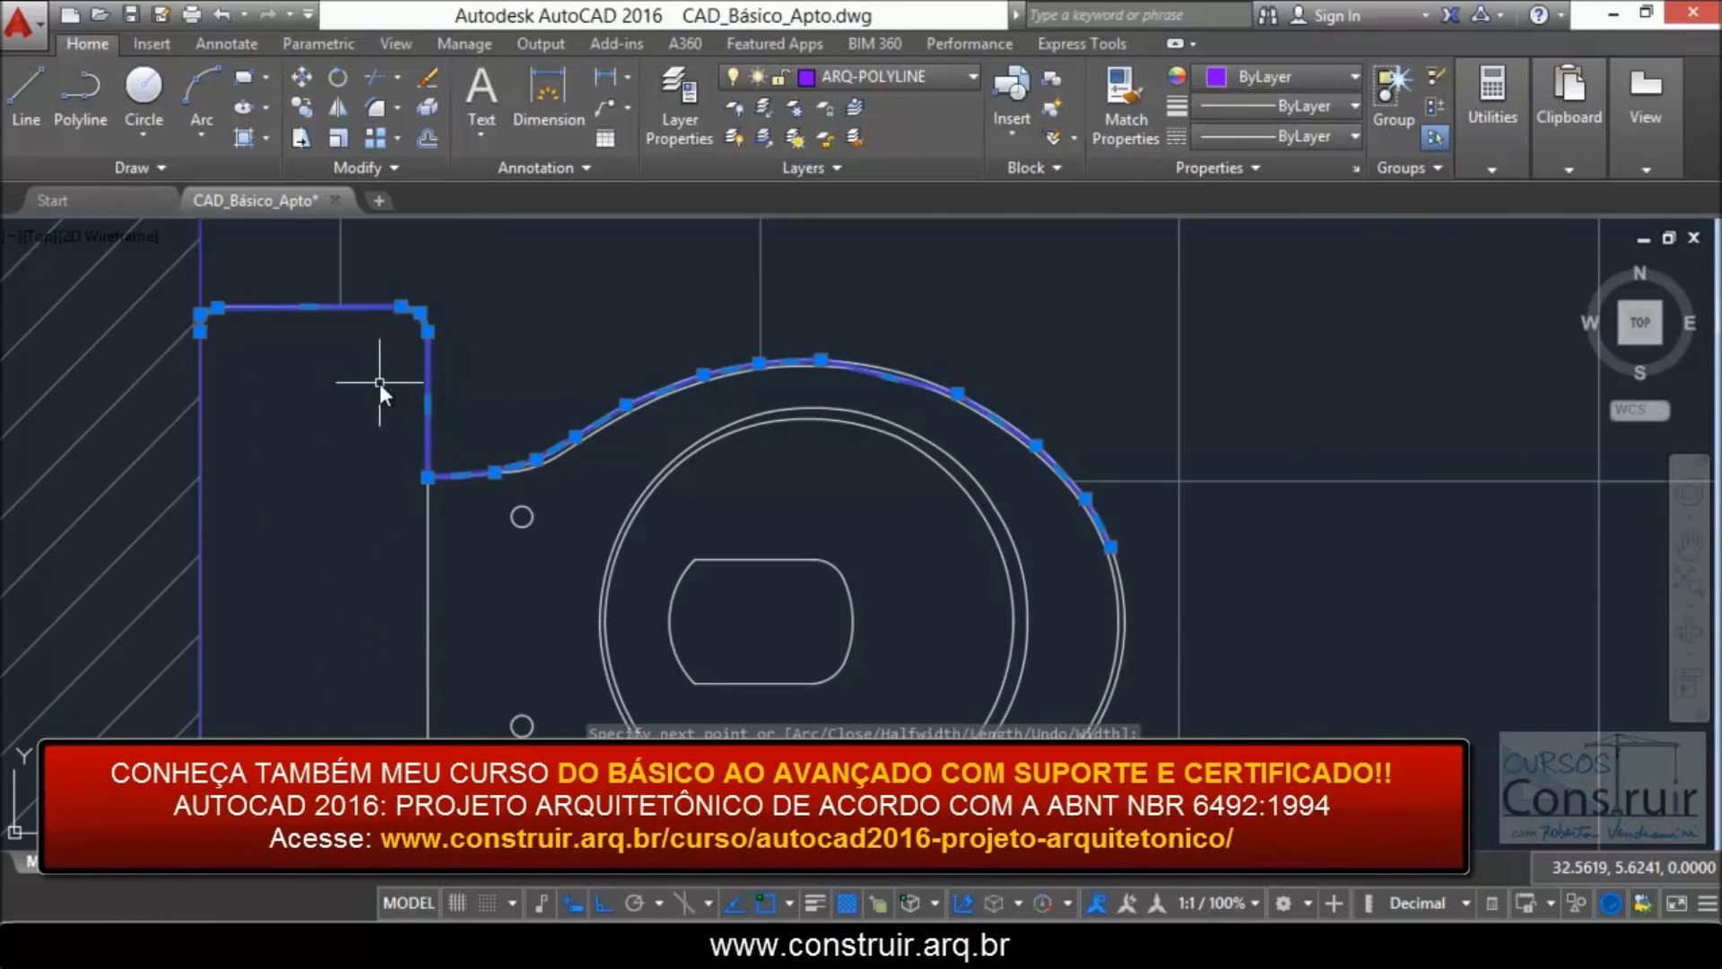
{"action": "key", "text": "Escape"}
{"action": "scroll", "coordinate": [514, 438], "scroll_direction": "down", "scroll_amount": 3}
{"action": "scroll", "coordinate": [466, 435], "scroll_direction": "down", "scroll_amount": 2}
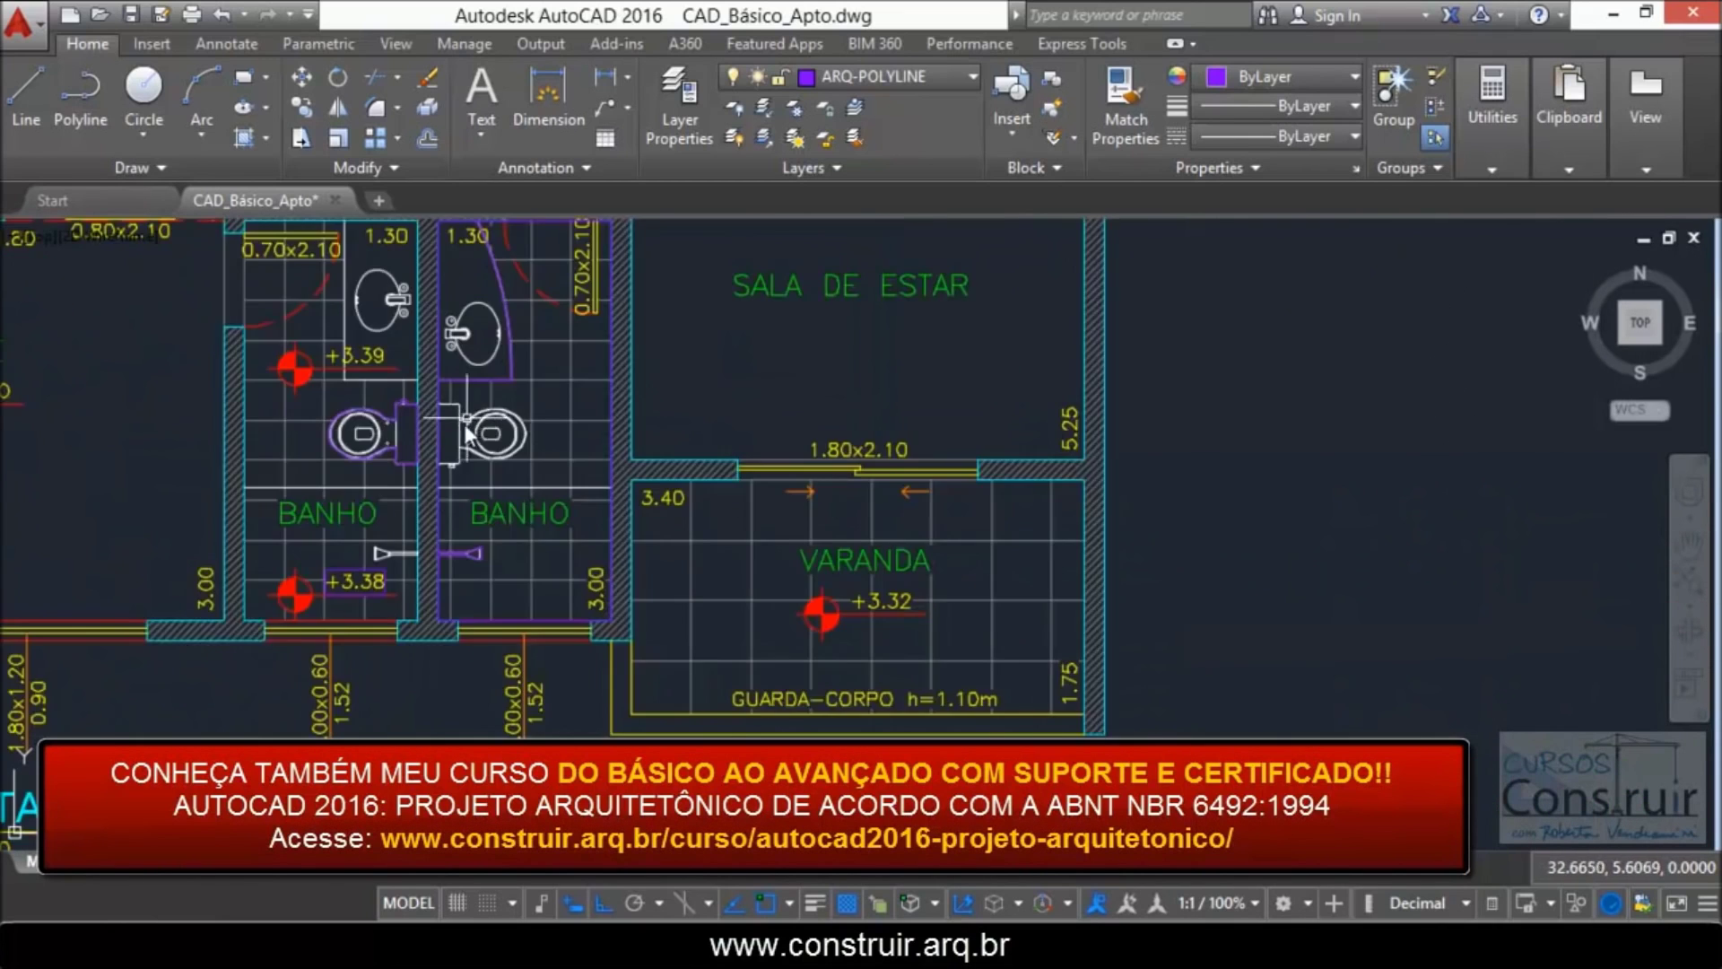
{"action": "scroll", "coordinate": [466, 435], "scroll_direction": "down", "scroll_amount": 2}
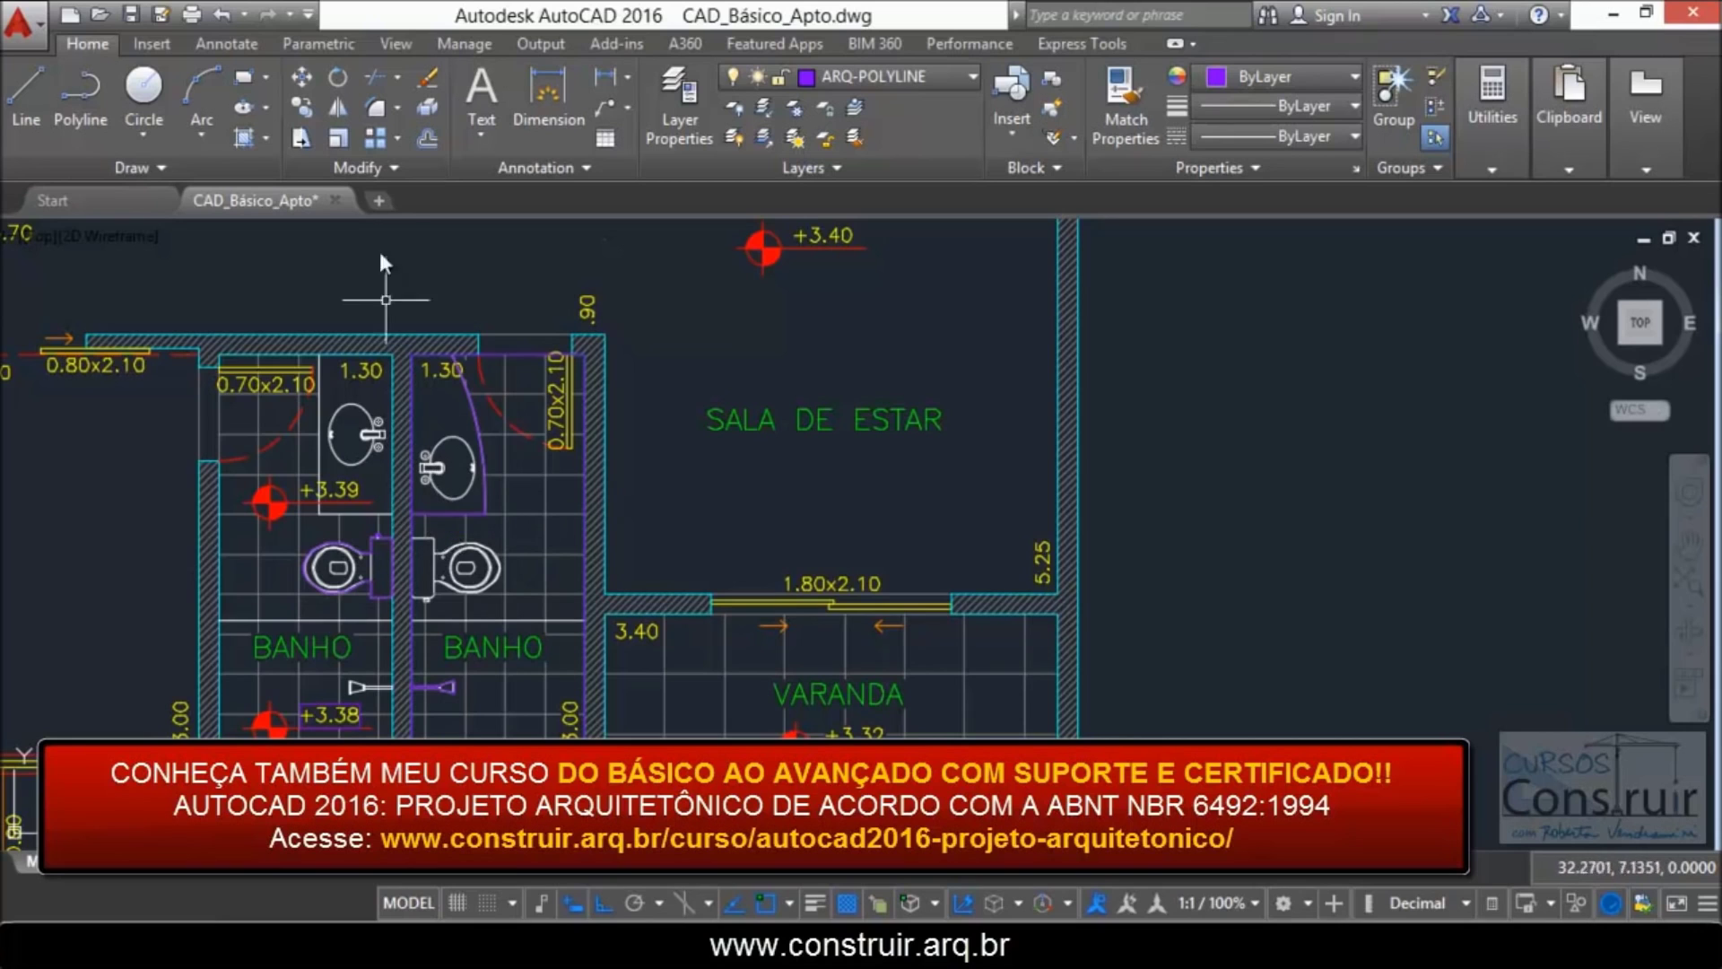
{"action": "left_click", "coordinate": [219, 16]}
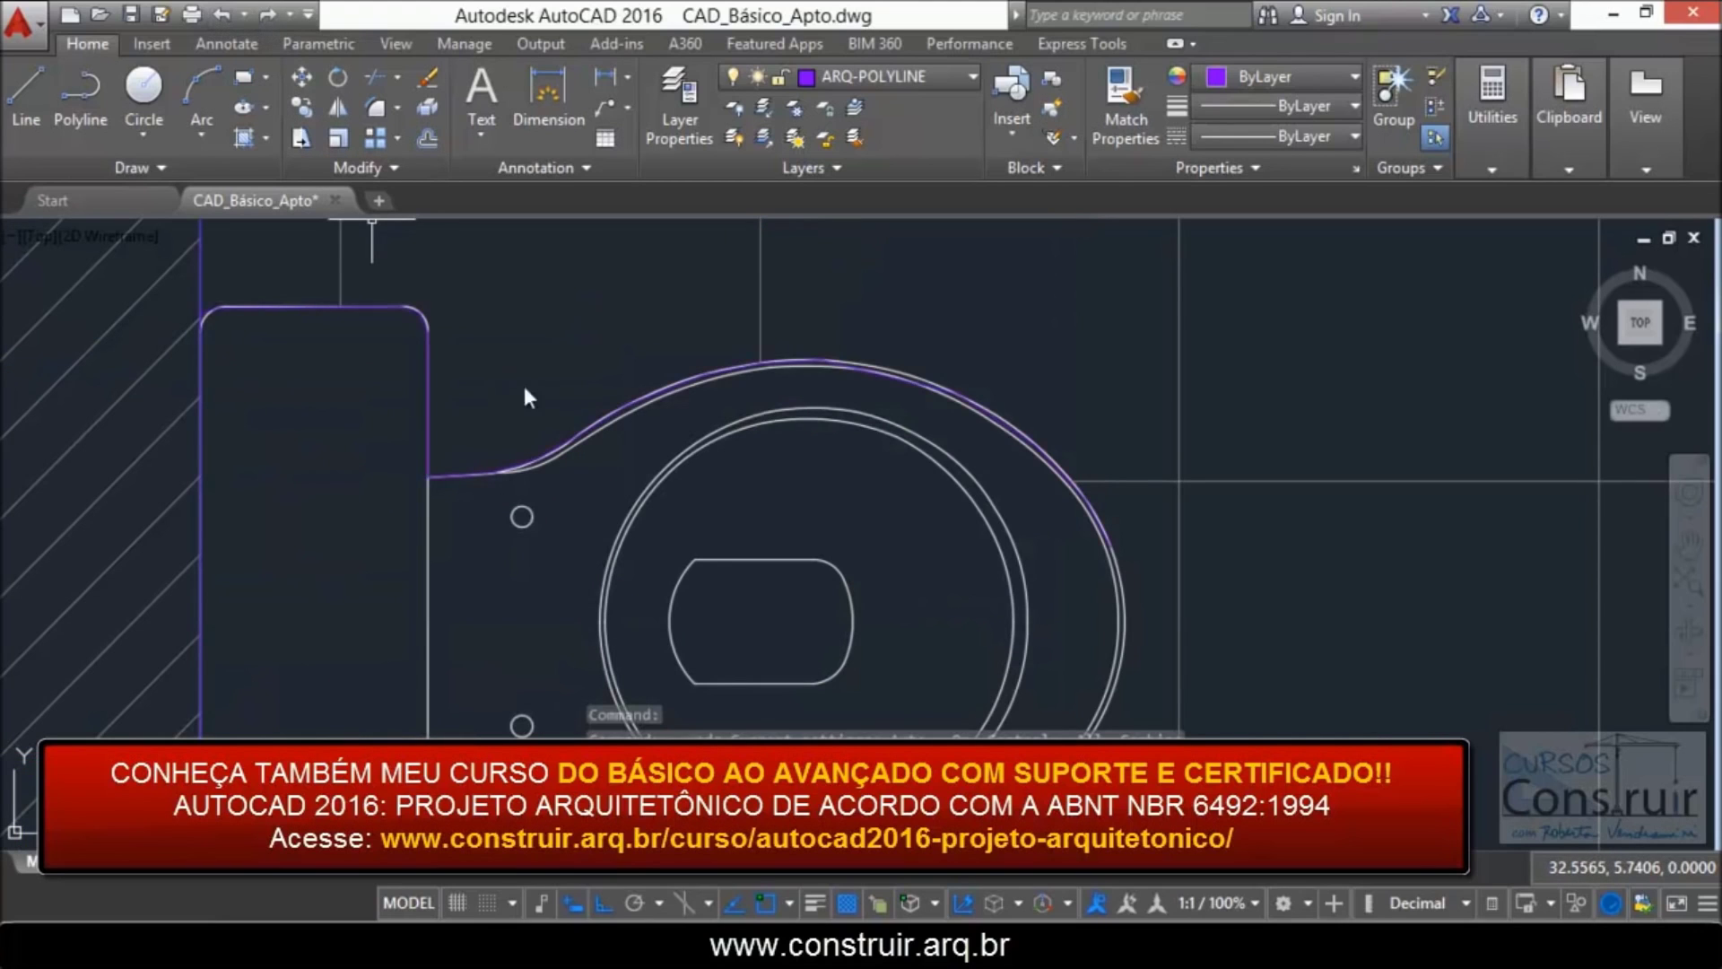
{"action": "scroll", "coordinate": [497, 368], "scroll_direction": "down", "scroll_amount": 3}
{"action": "scroll", "coordinate": [460, 417], "scroll_direction": "up", "scroll_amount": 2}
{"action": "scroll", "coordinate": [623, 341], "scroll_direction": "up", "scroll_amount": 2}
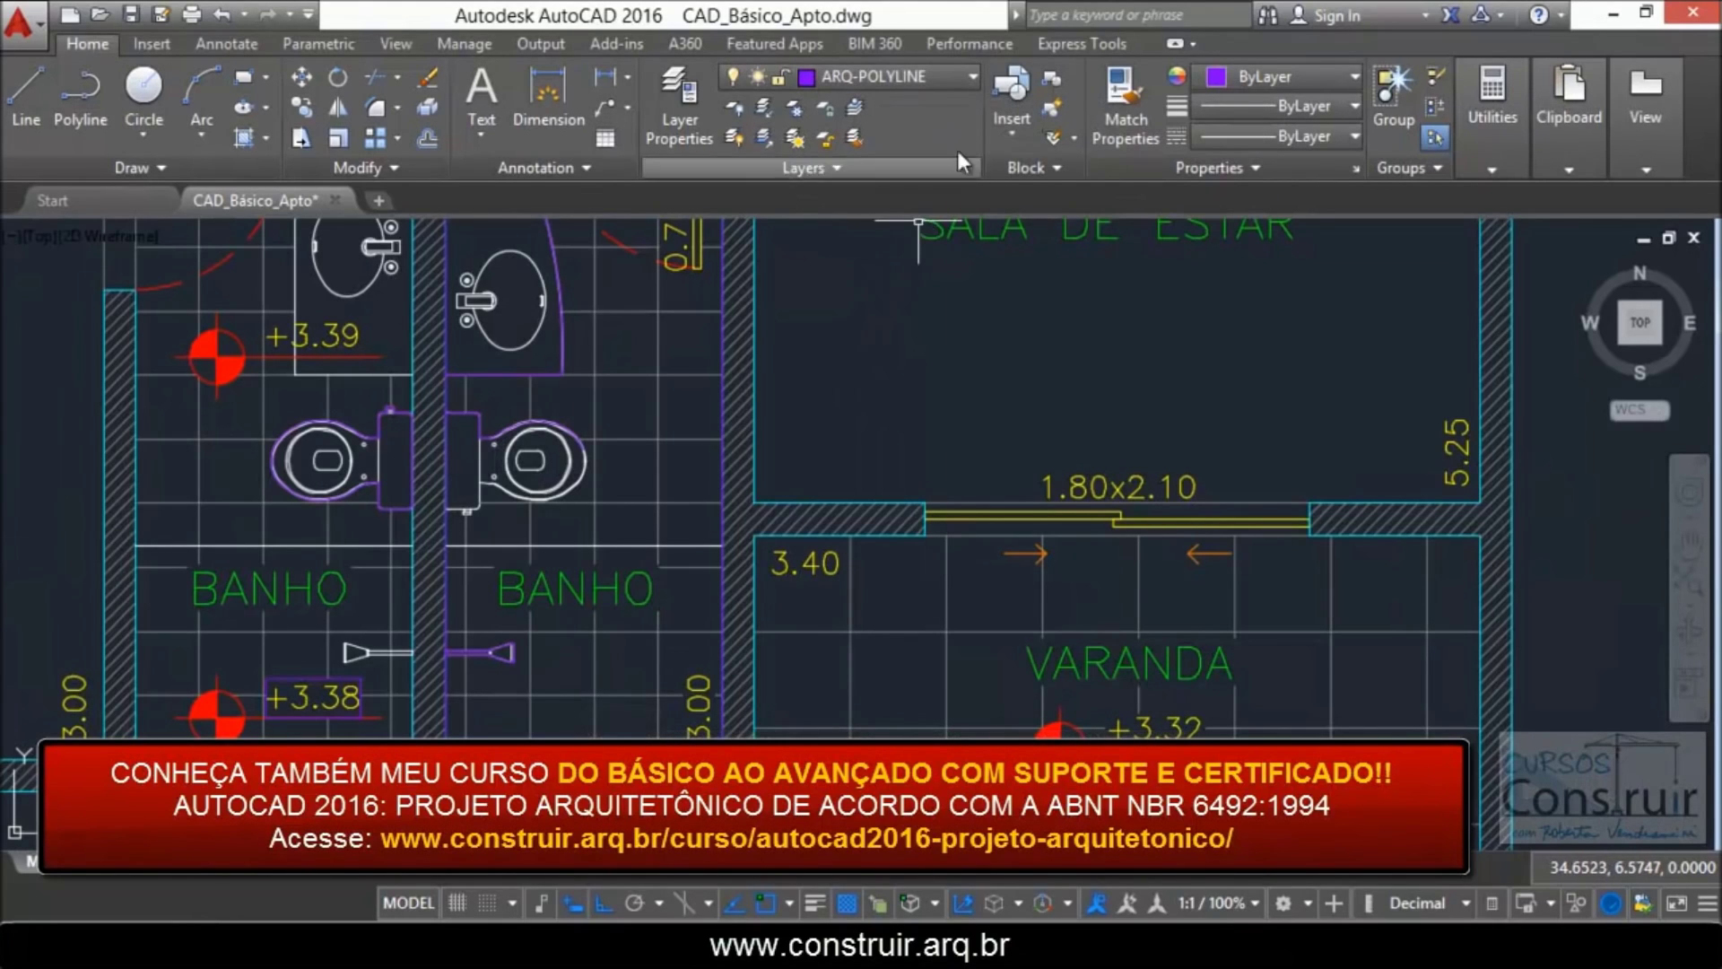
{"action": "left_click", "coordinate": [972, 76]}
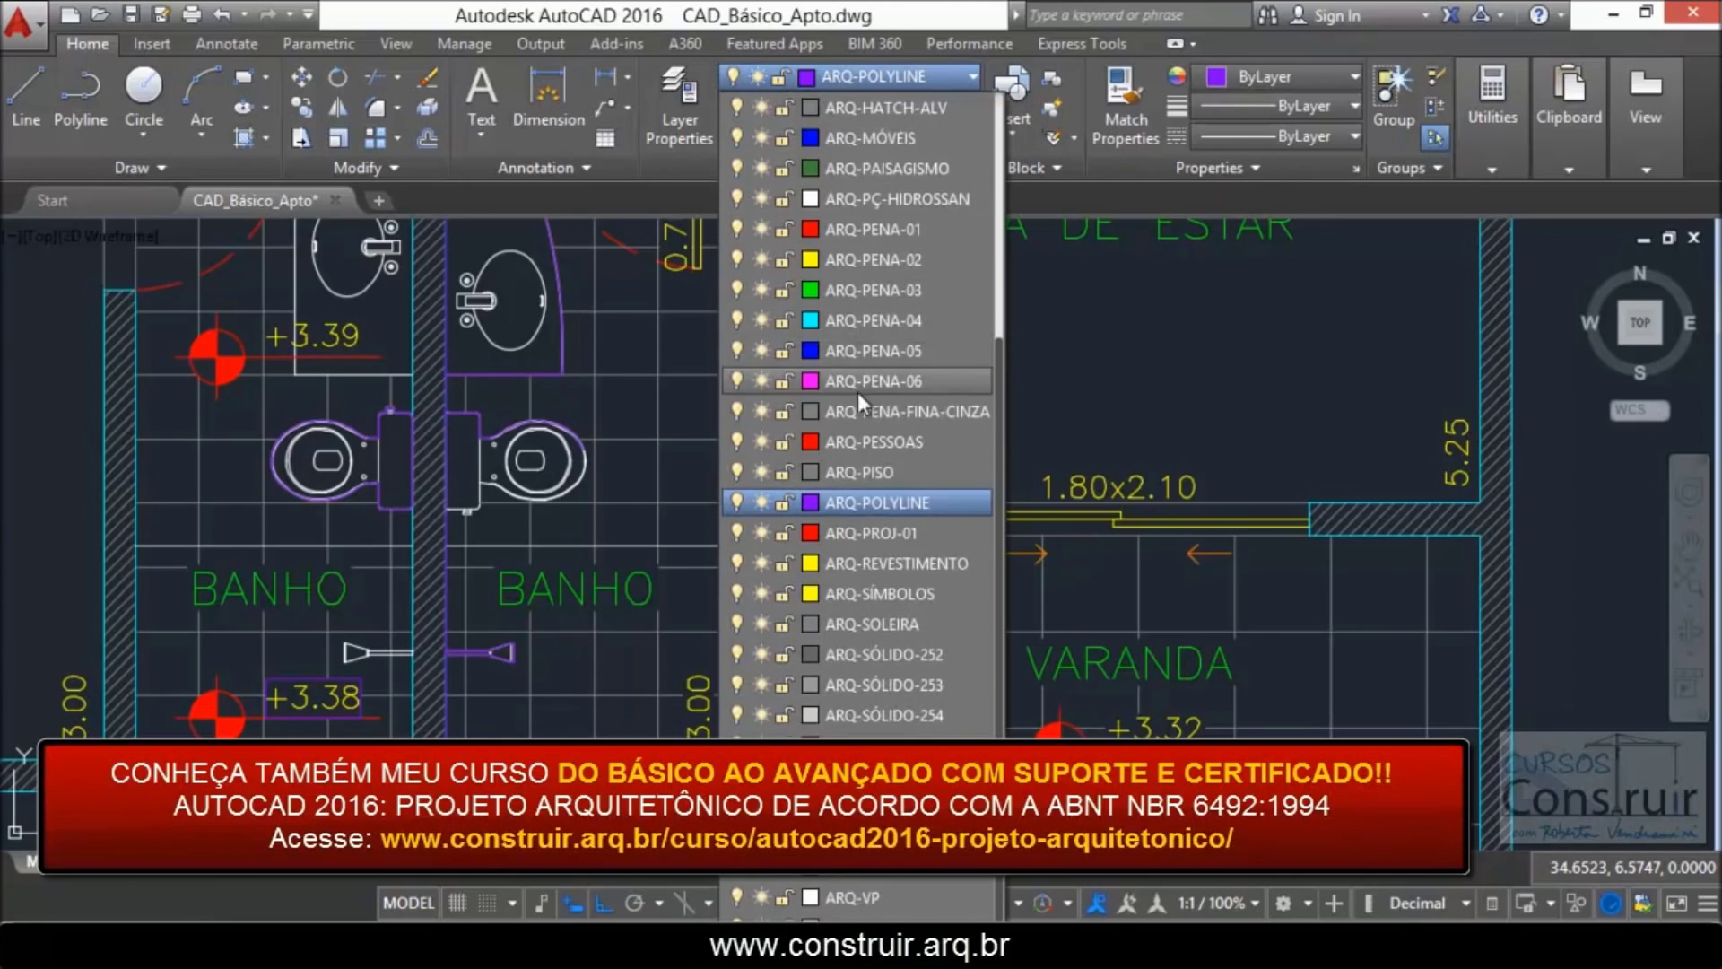
Step: Set ARQ-PISO current and freeze ARQ-POLYLINE by picking the traced toilet outline
{"action": "left_click", "coordinate": [841, 472]}
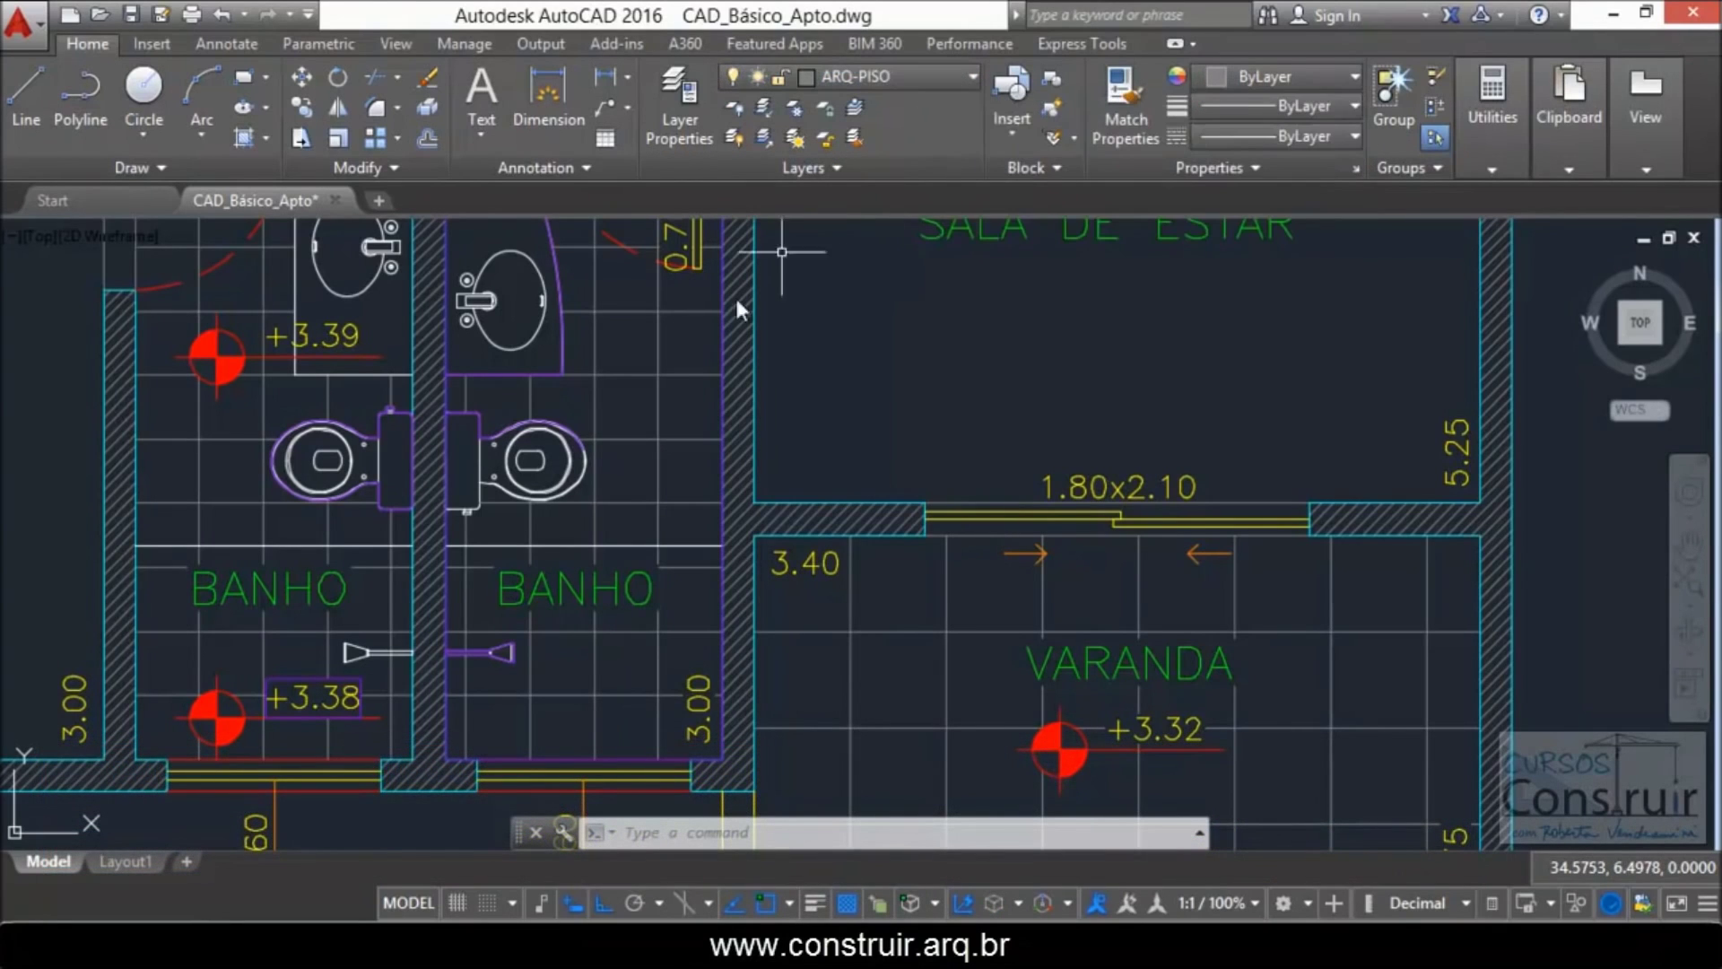
{"action": "left_click", "coordinate": [800, 111]}
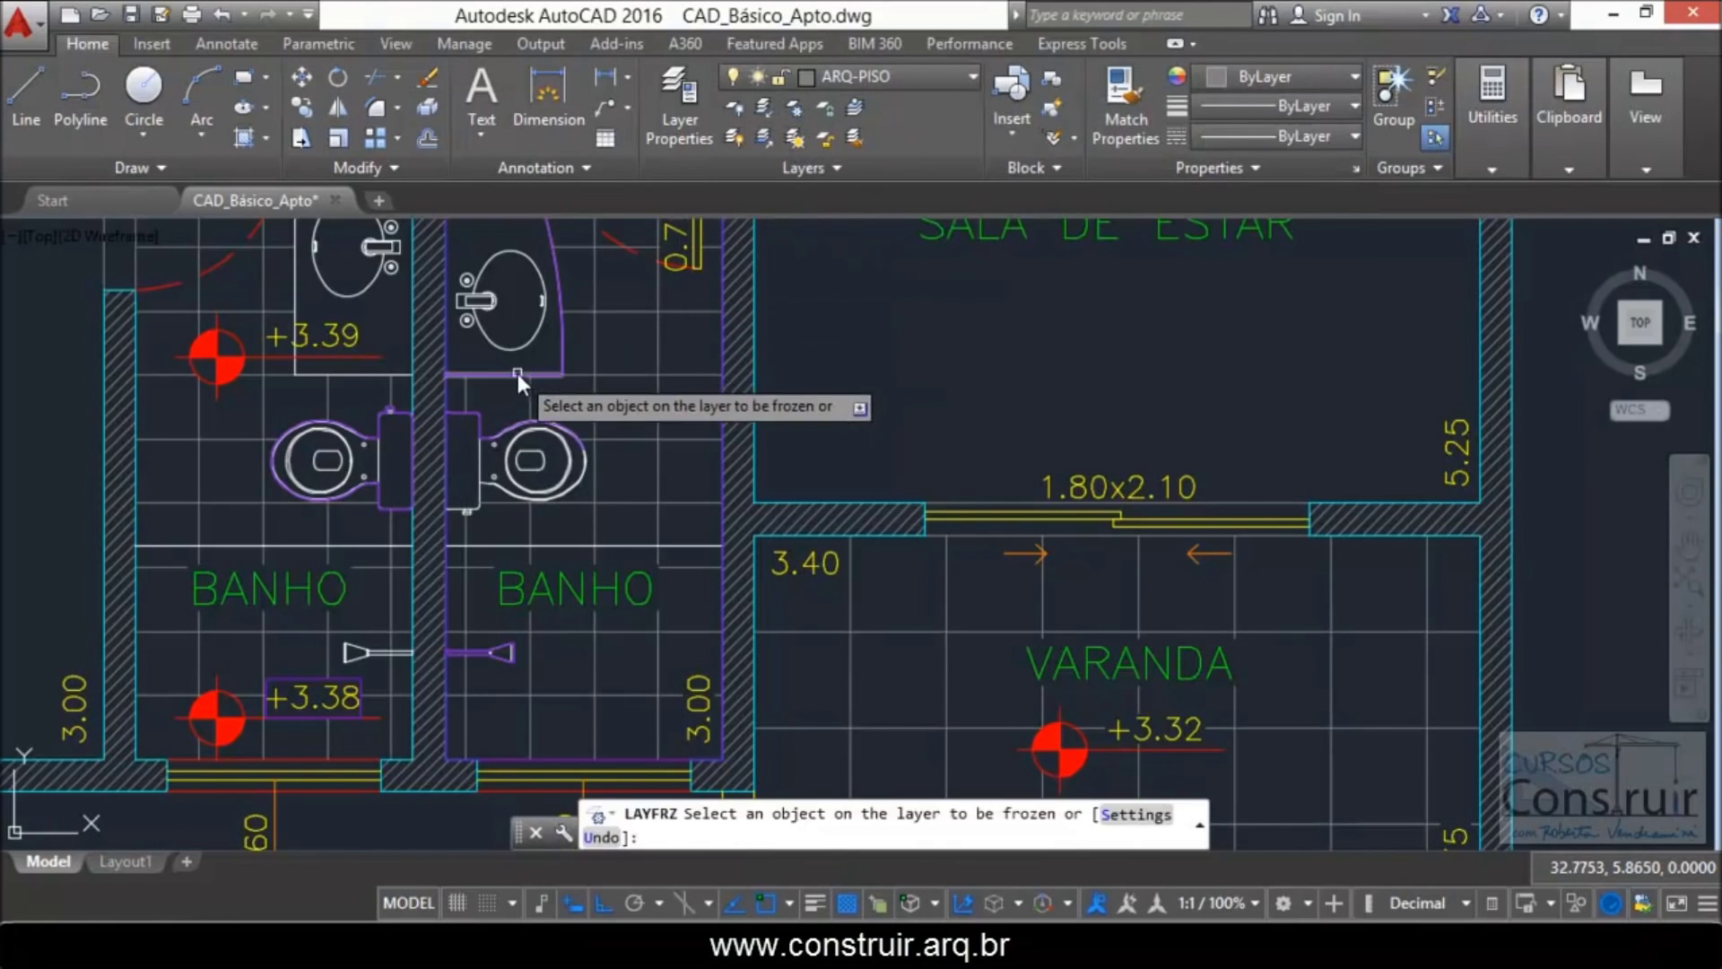
{"action": "scroll", "coordinate": [619, 413], "scroll_direction": "up", "scroll_amount": 2}
{"action": "scroll", "coordinate": [481, 429], "scroll_direction": "up", "scroll_amount": 3}
{"action": "scroll", "coordinate": [481, 429], "scroll_direction": "up", "scroll_amount": 3}
{"action": "scroll", "coordinate": [470, 431], "scroll_direction": "up", "scroll_amount": 2}
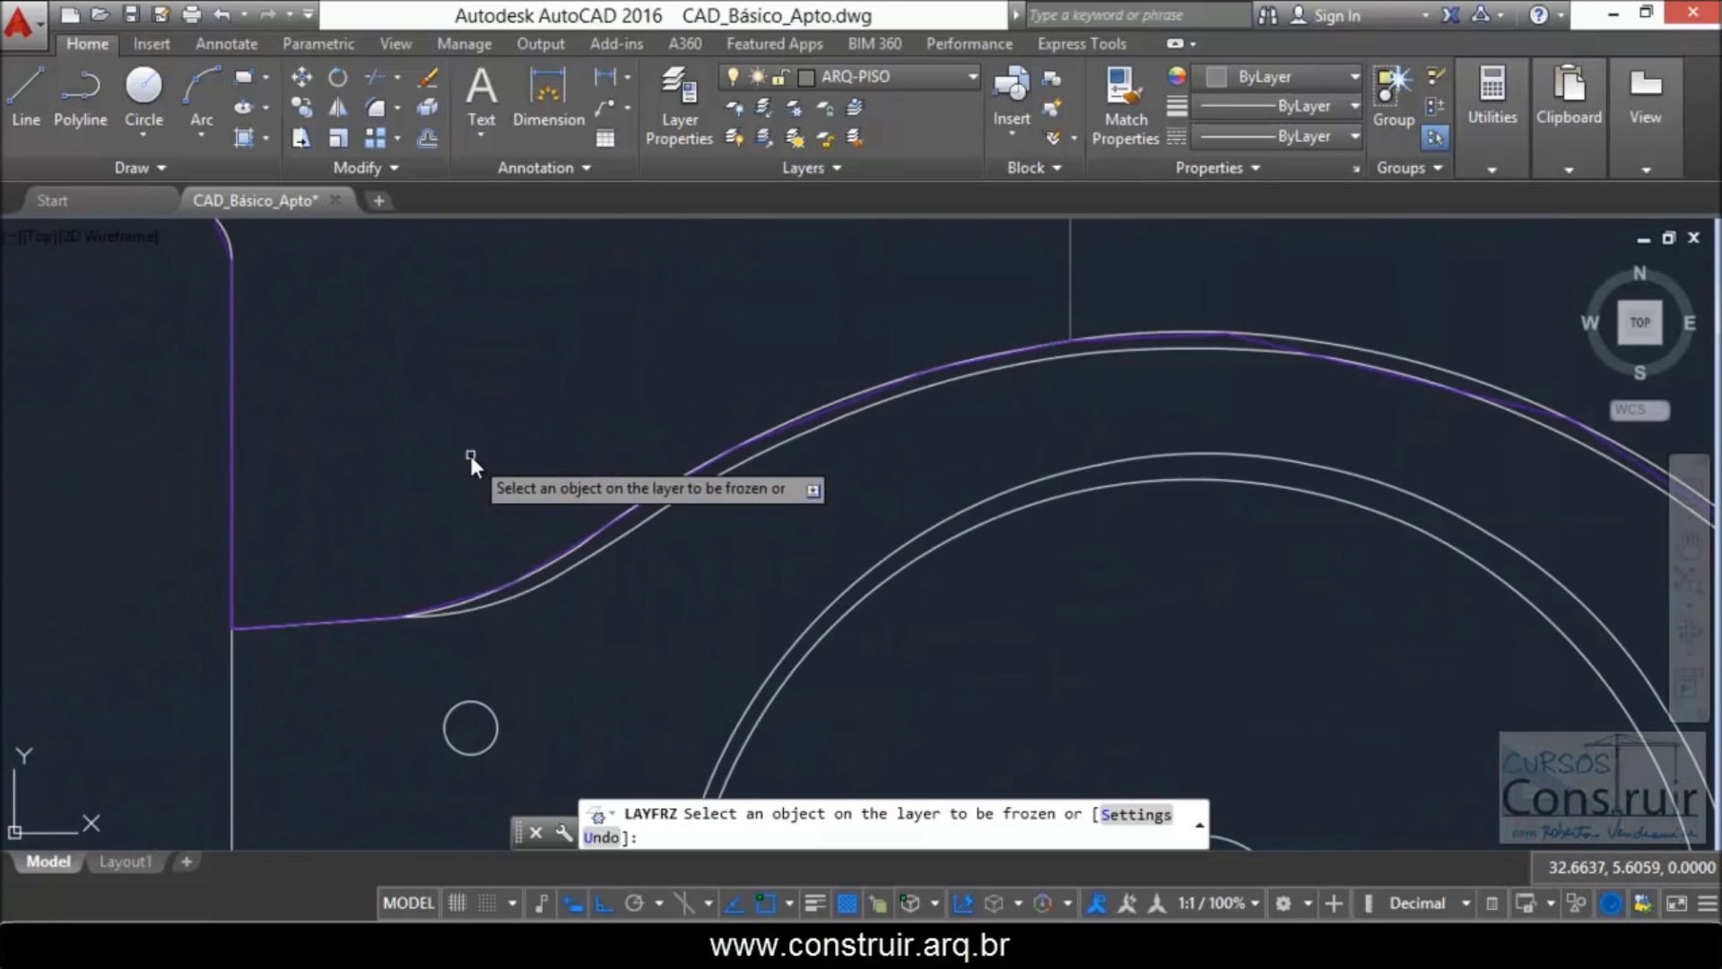
{"action": "left_click", "coordinate": [454, 601]}
{"action": "scroll", "coordinate": [483, 402], "scroll_direction": "down", "scroll_amount": 3}
{"action": "scroll", "coordinate": [481, 399], "scroll_direction": "down", "scroll_amount": 2}
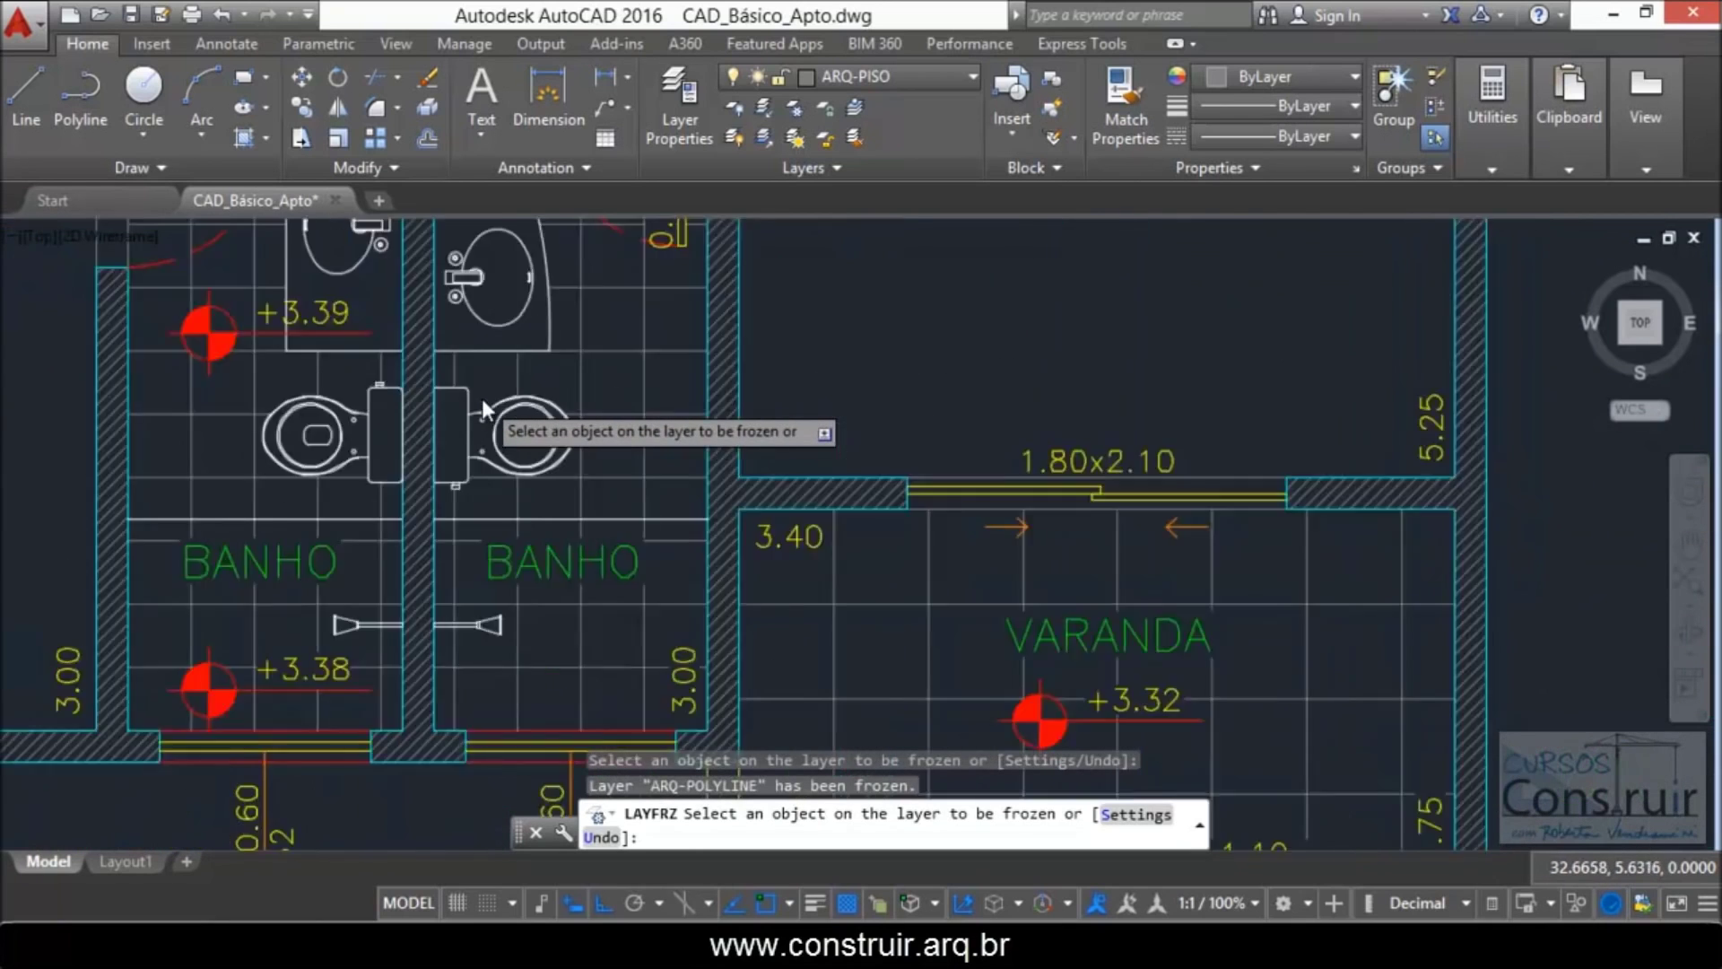
{"action": "scroll", "coordinate": [482, 399], "scroll_direction": "down", "scroll_amount": 3}
{"action": "key", "text": "Escape"}
{"action": "scroll", "coordinate": [525, 493], "scroll_direction": "down", "scroll_amount": 3}
{"action": "scroll", "coordinate": [528, 540], "scroll_direction": "down", "scroll_amount": 2}
{"action": "scroll", "coordinate": [491, 419], "scroll_direction": "up", "scroll_amount": 1}
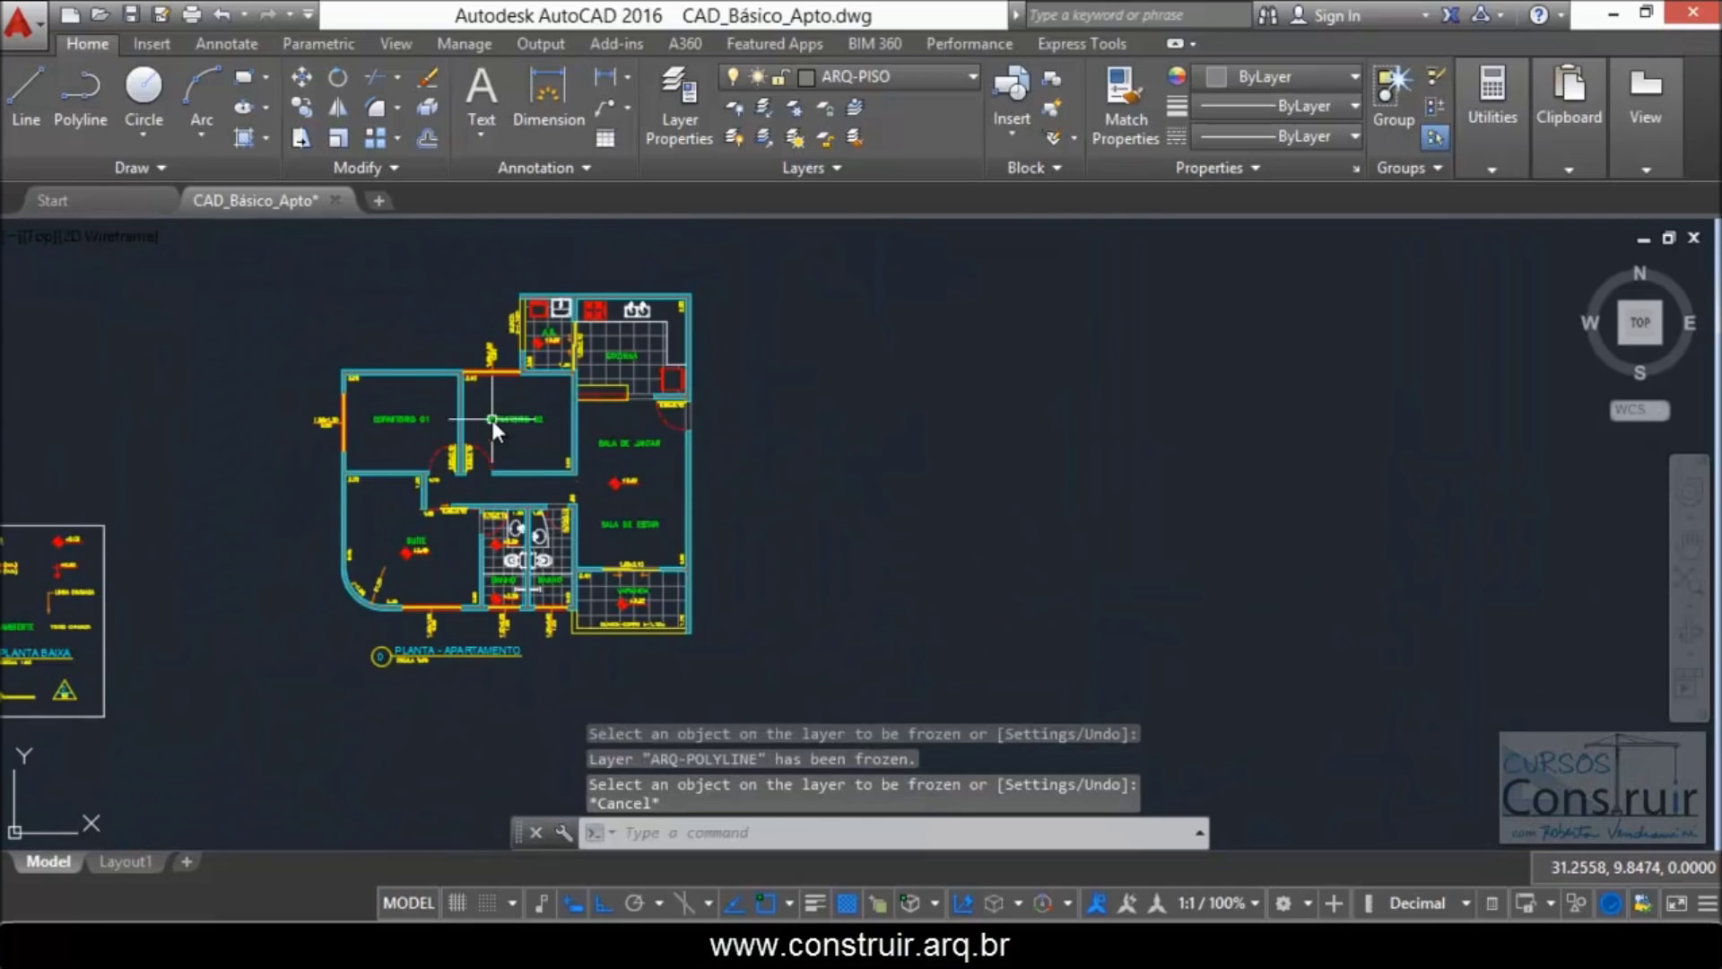